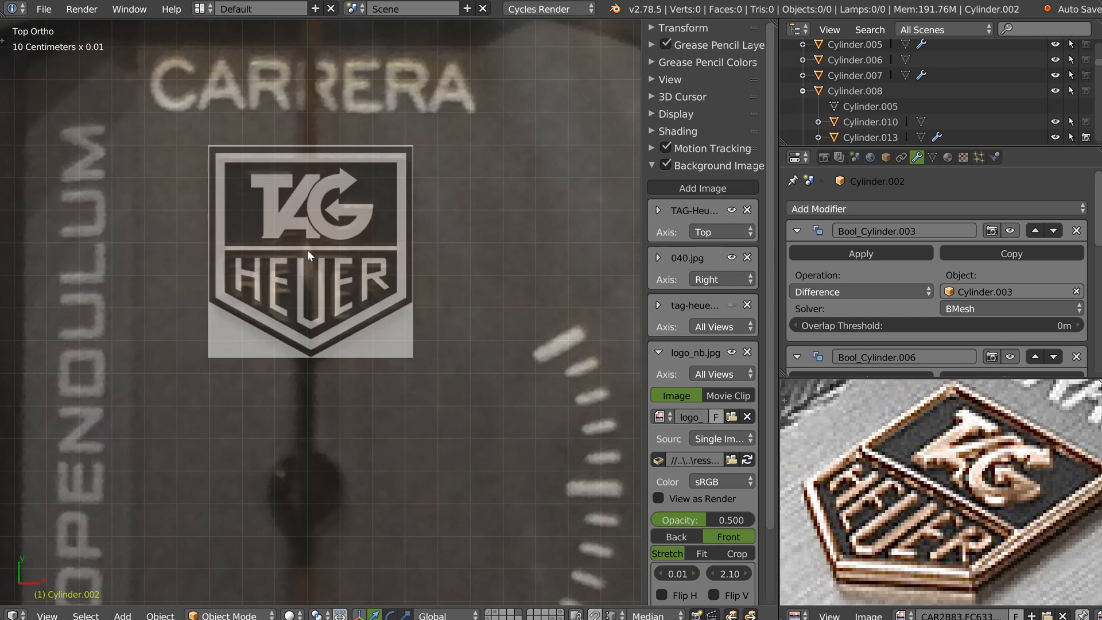
Step: Hide the top-view TAG-Heuer watch photo while keeping the logo_nb.jpg background image shown
click(731, 353)
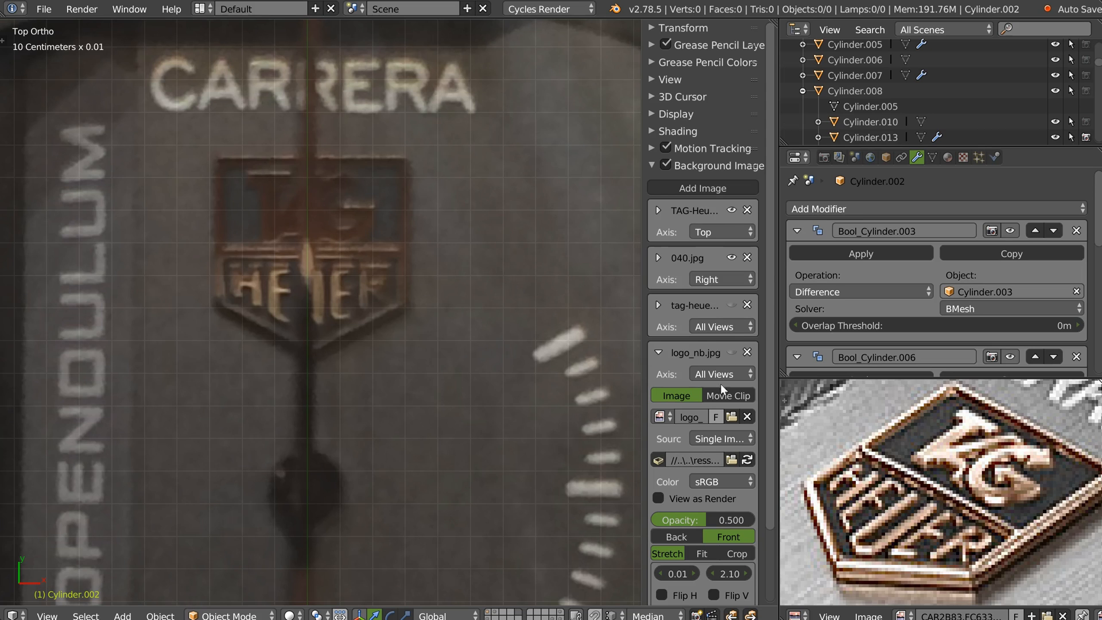
click(731, 353)
click(731, 210)
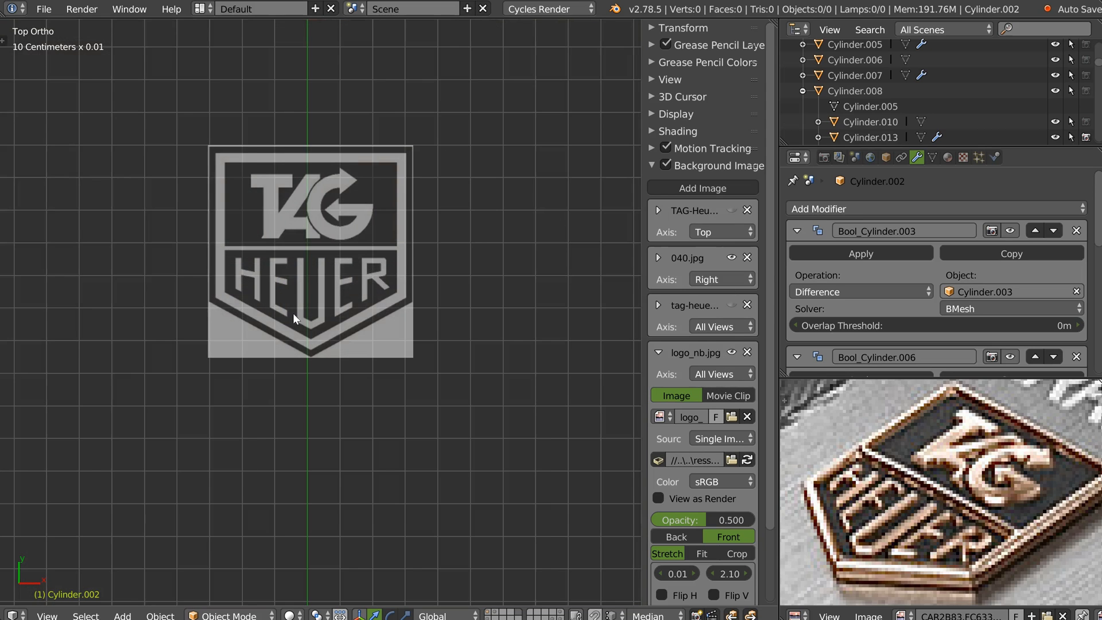
scroll(293, 318, up, 4)
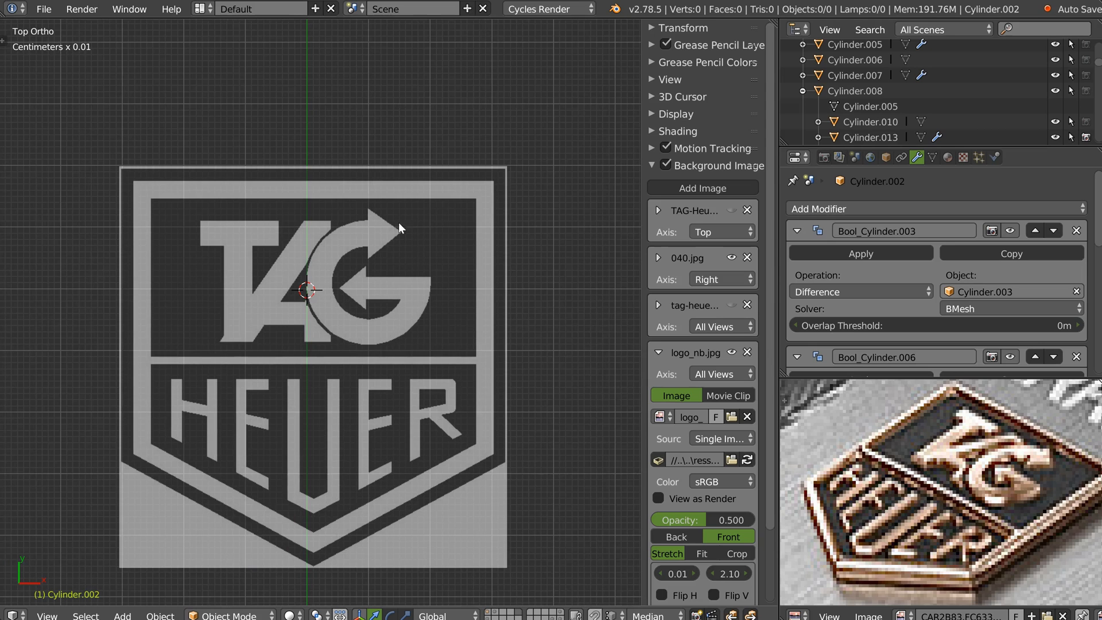
Step: Add a plane, scaled down to a small square, and place its upper-left corner on that of the logo's letter T
scroll(323, 302, up, 2)
right_click(340, 315)
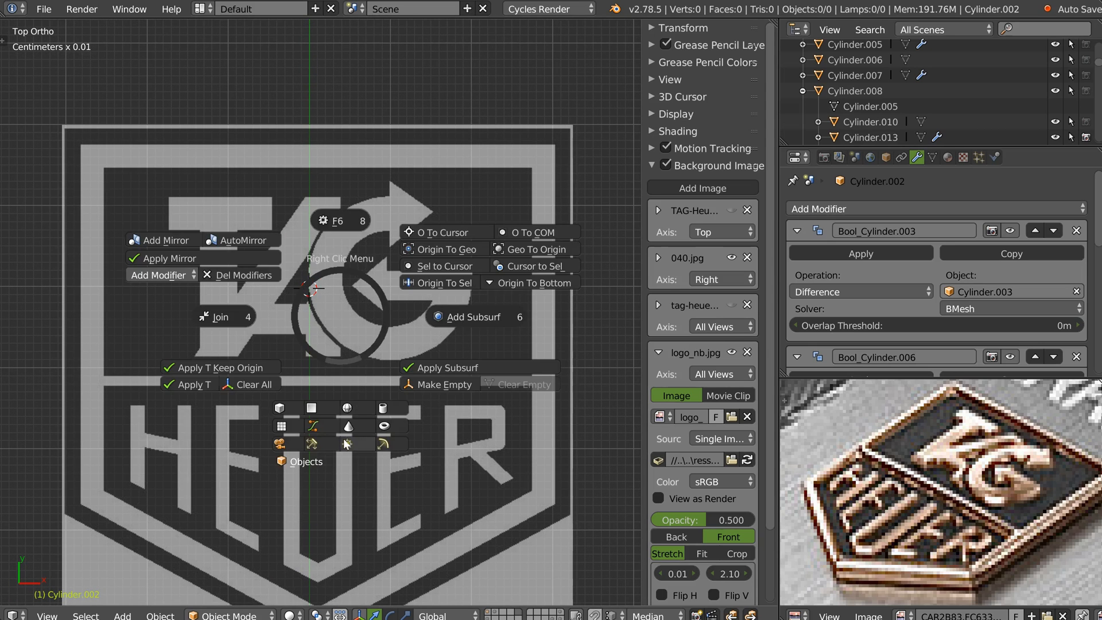
click(315, 408)
key(q)
key(s)
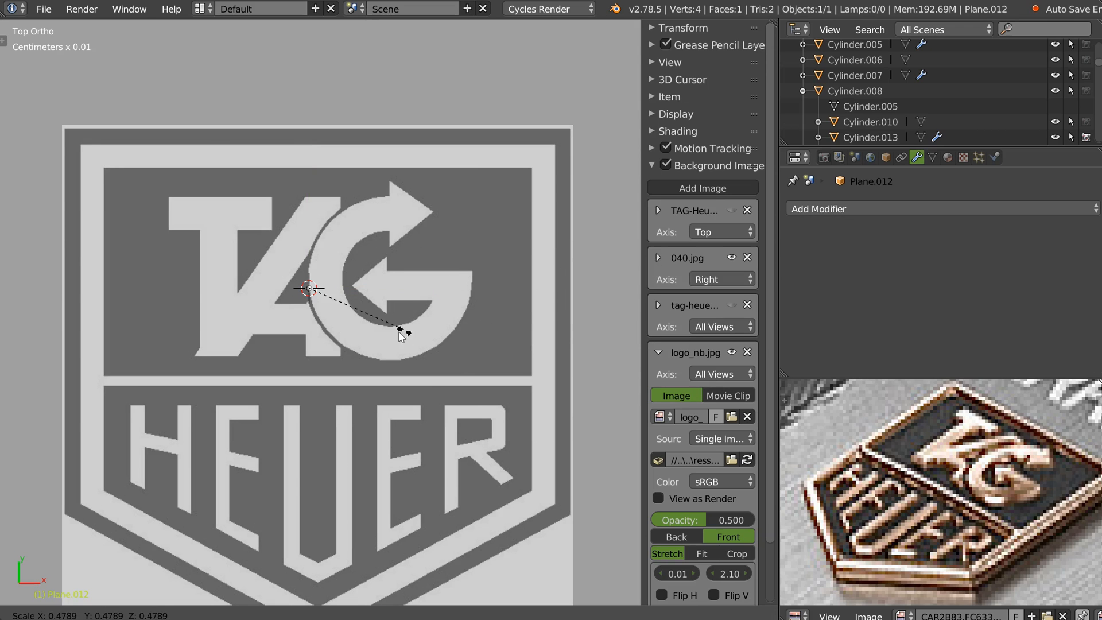
click(316, 335)
key(g)
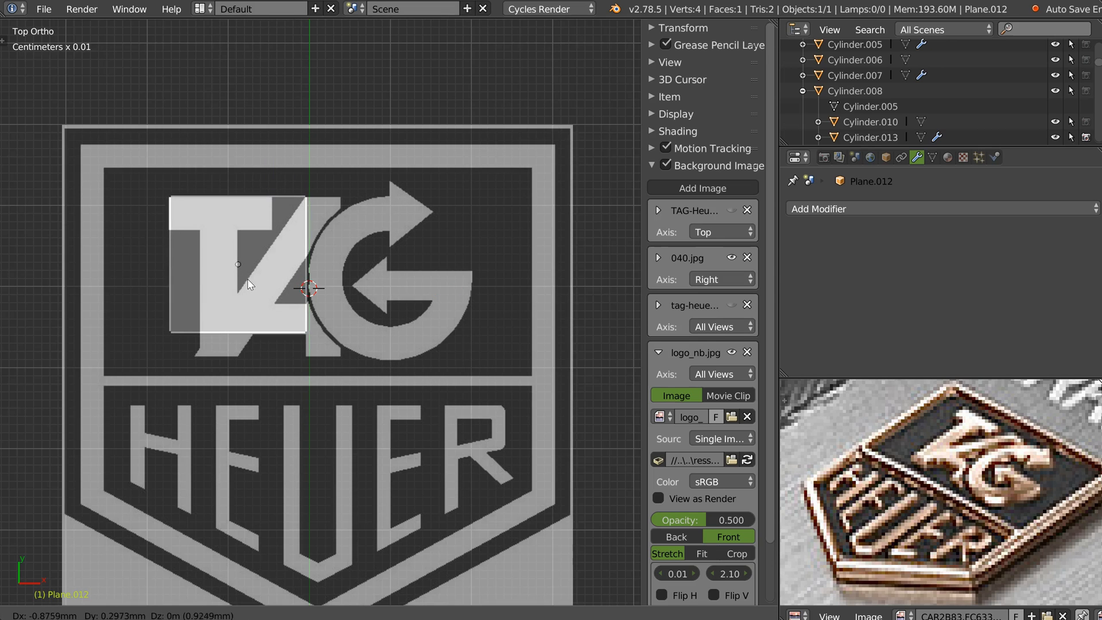
click(250, 284)
Step: In Edit Mode, move the plane's right edge along X to the end of the T's crossbar, and select its two lower vertices
key(Tab)
right_click(329, 334)
shift+right_click(316, 209)
drag(449, 271, 417, 270)
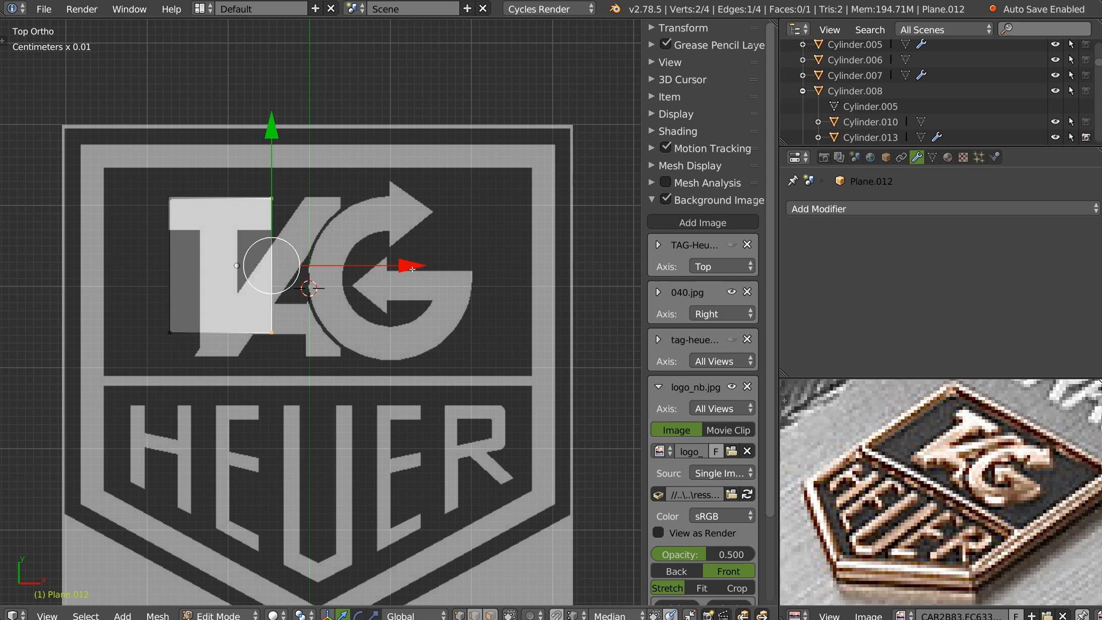
scroll(167, 268, up, 3)
right_click(187, 378)
shift+right_click(351, 370)
key(e)
right_click(292, 343)
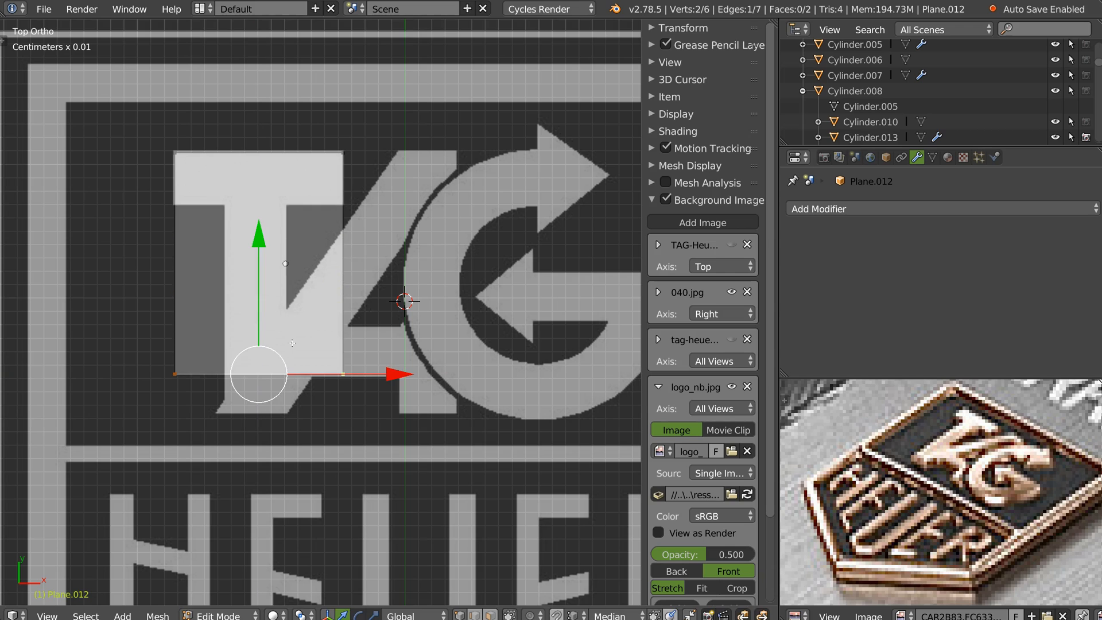
key(g)
key(y)
click(252, 381)
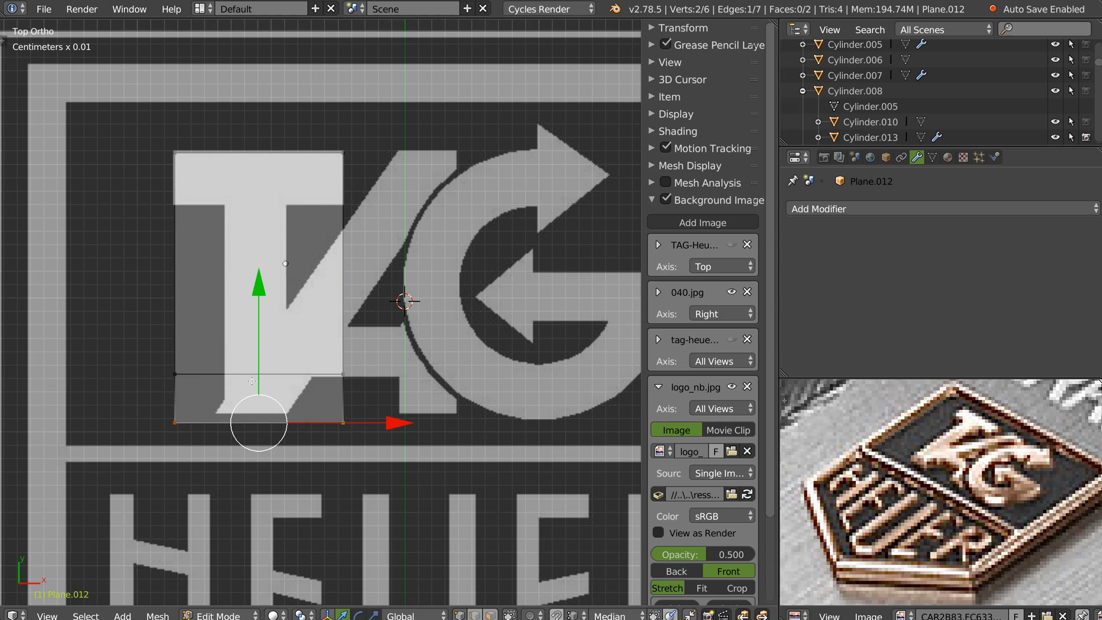
alt+right_click(215, 371)
key(ctrl+z)
key(ctrl+z)
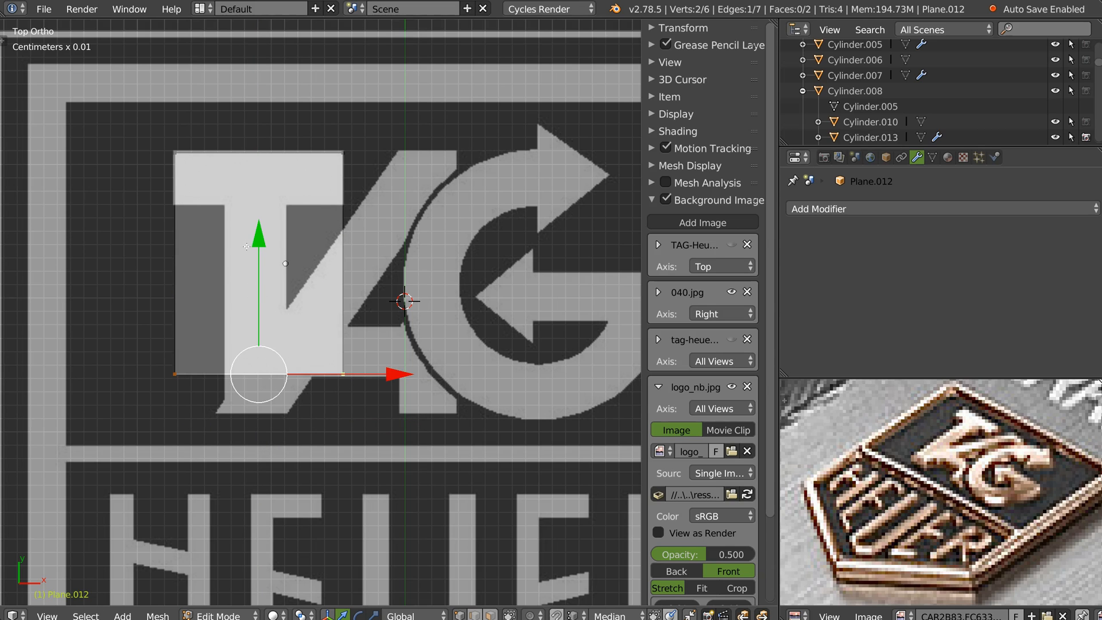
key(ctrl+z)
Step: Move the plane's lower edge up along Y to the underside of the T's crossbar
key(g)
key(y)
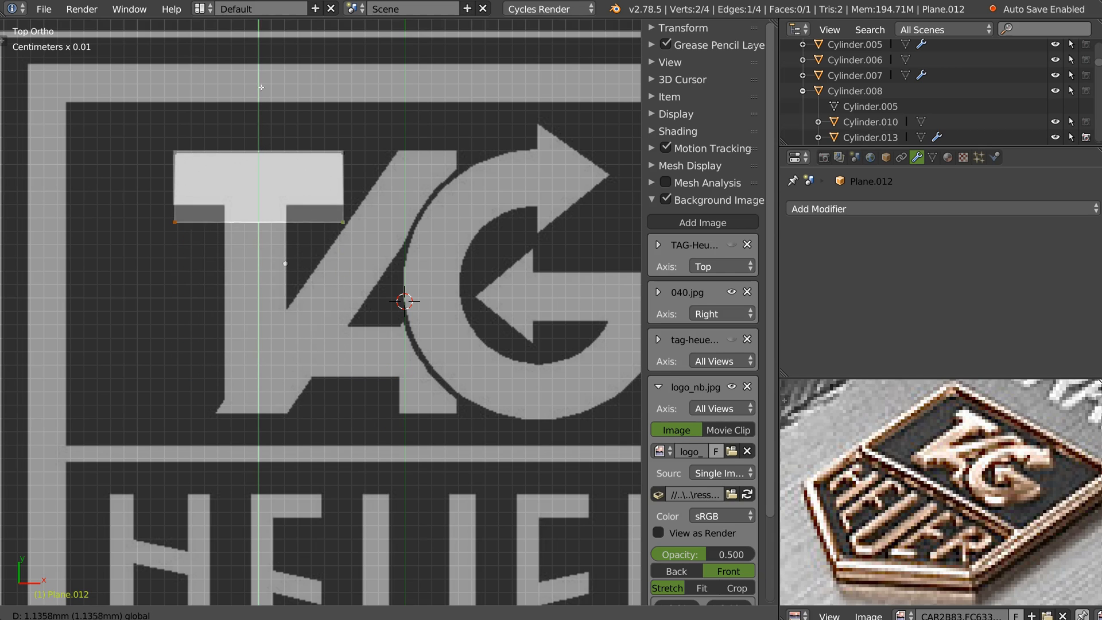
click(264, 71)
right_click(299, 152)
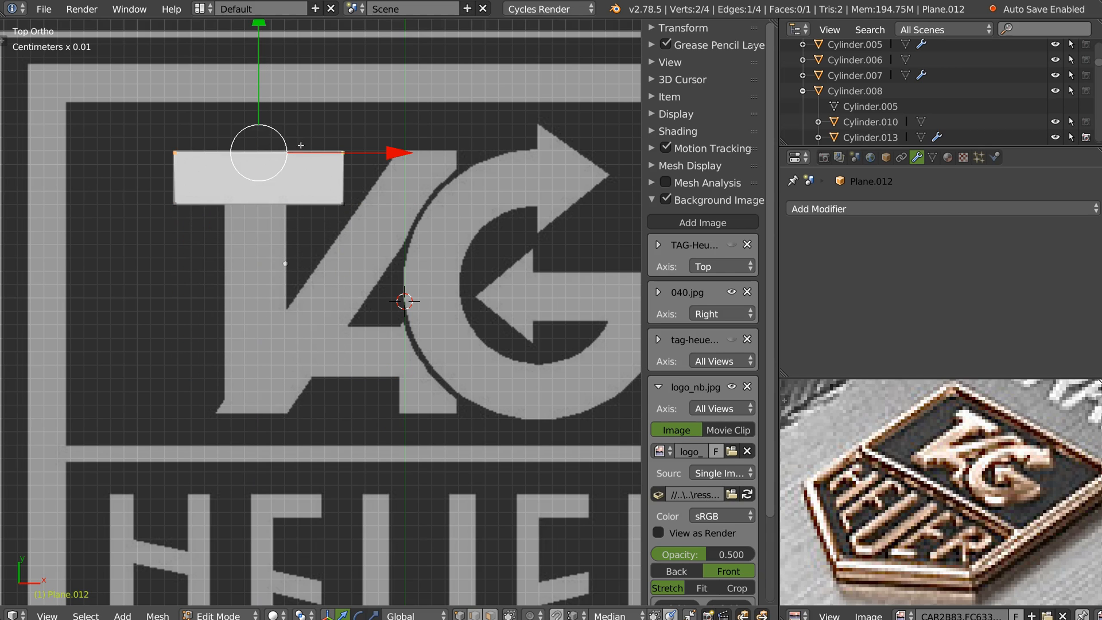
scroll(247, 203, up, 2)
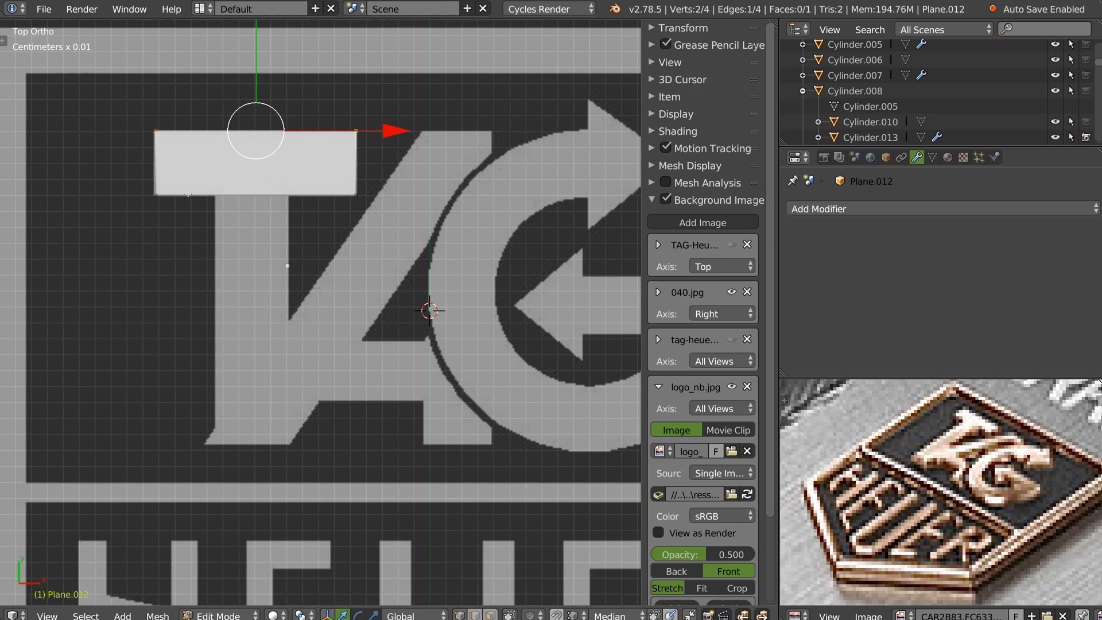
Step: Extrude the crossbar's lower-left vertex along X to the T's stem, and down along Y to just above the stem's foot
right_click(165, 192)
key(e)
key(x)
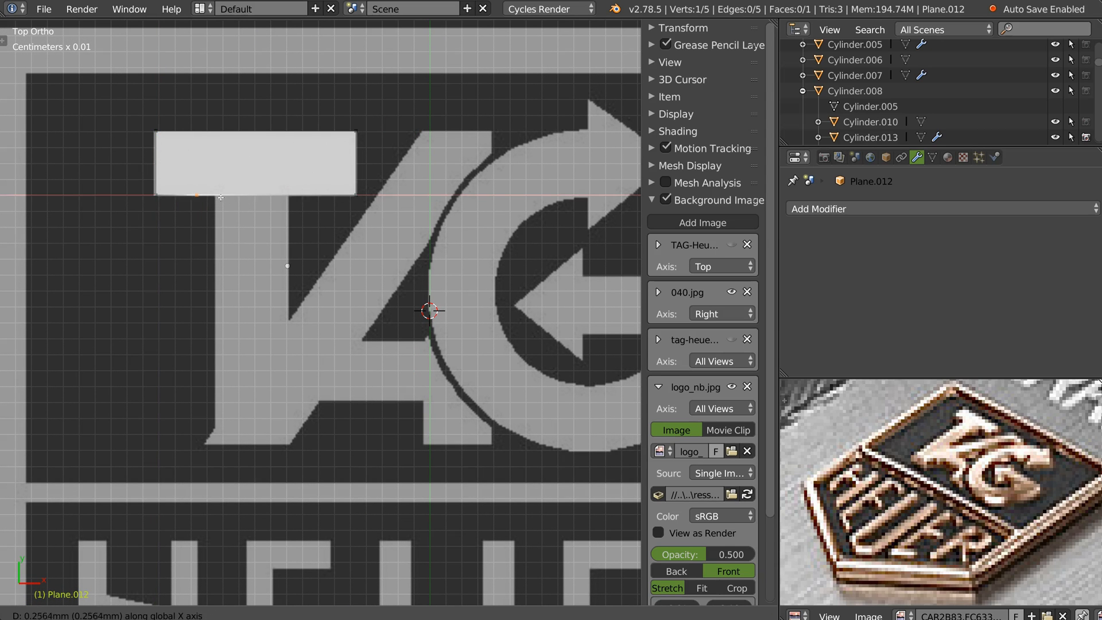
click(235, 204)
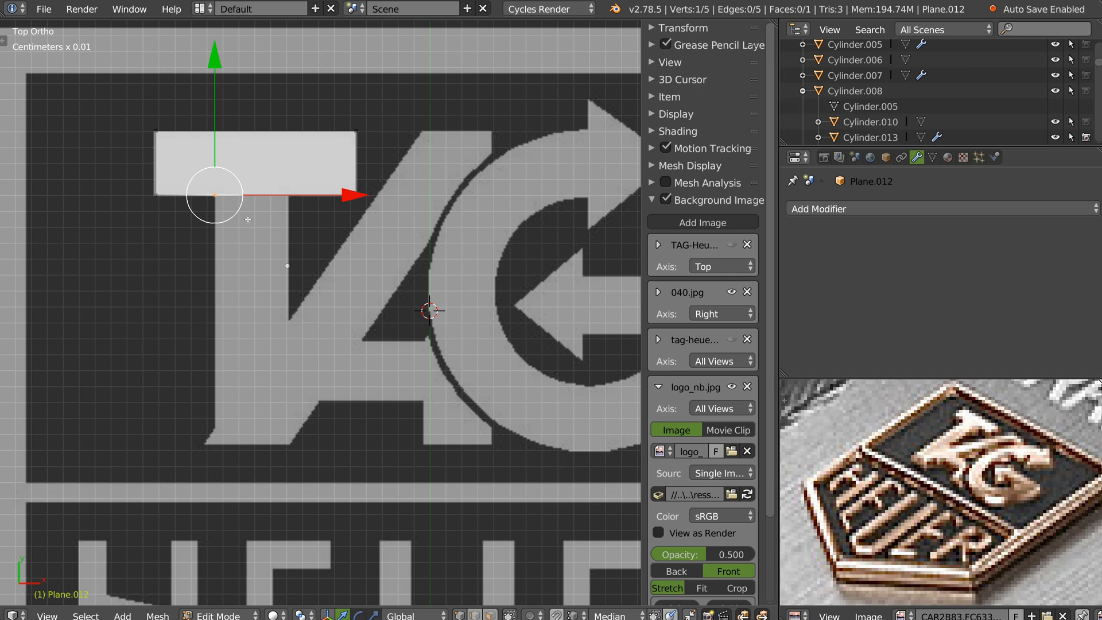
key(e)
key(y)
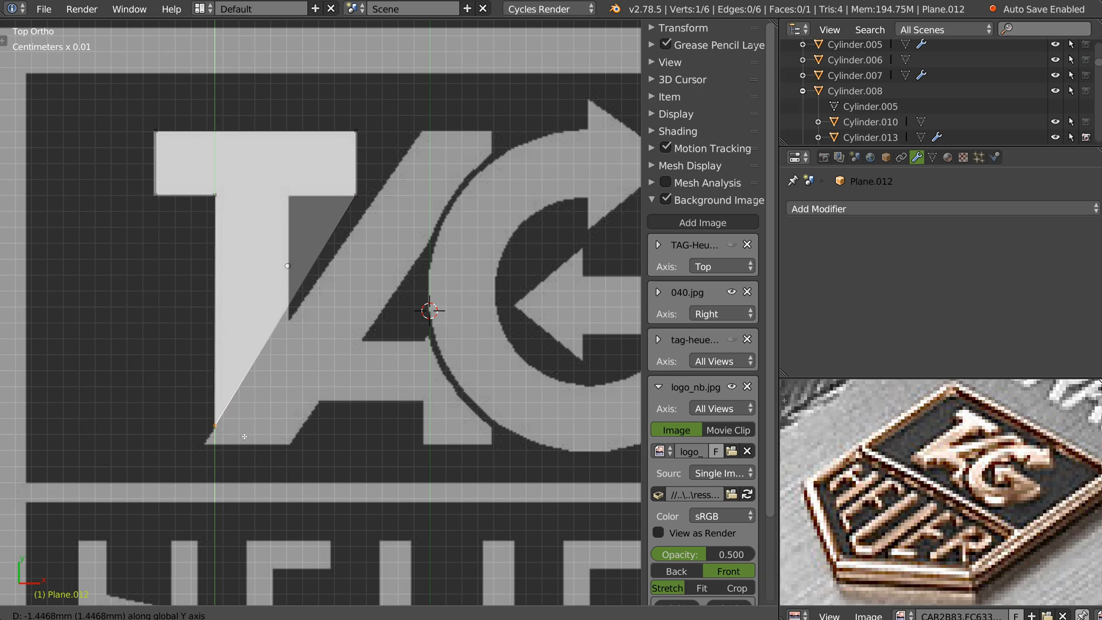
click(245, 437)
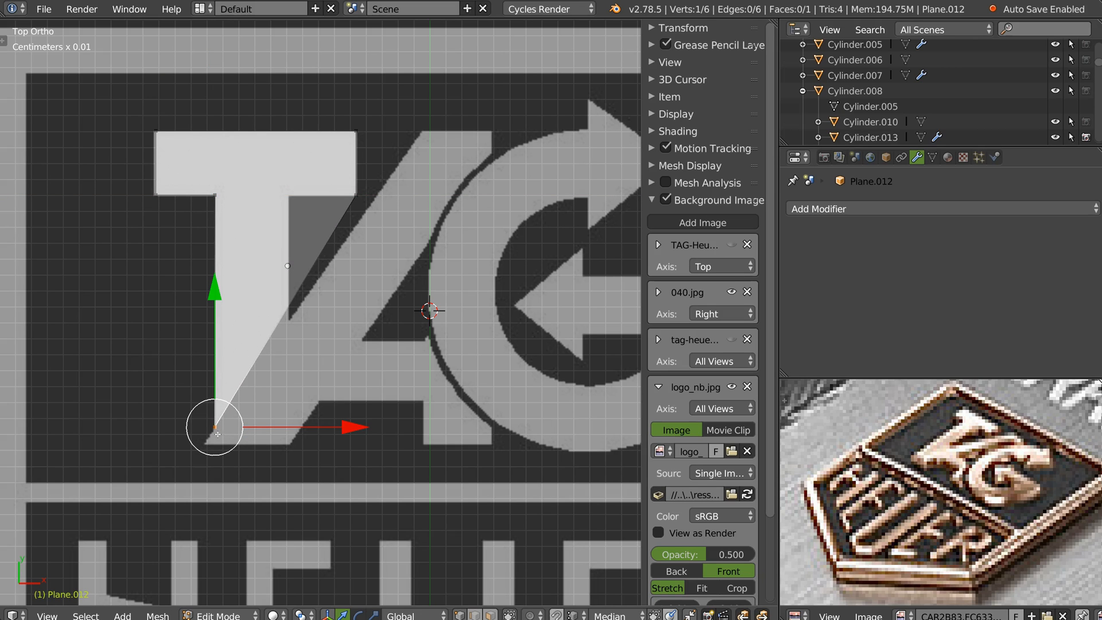
Step: Trace the foot of the T by extruding the vertex to its left tip, across its base and diagonally up to the A's underside
key(e)
click(208, 451)
key(e)
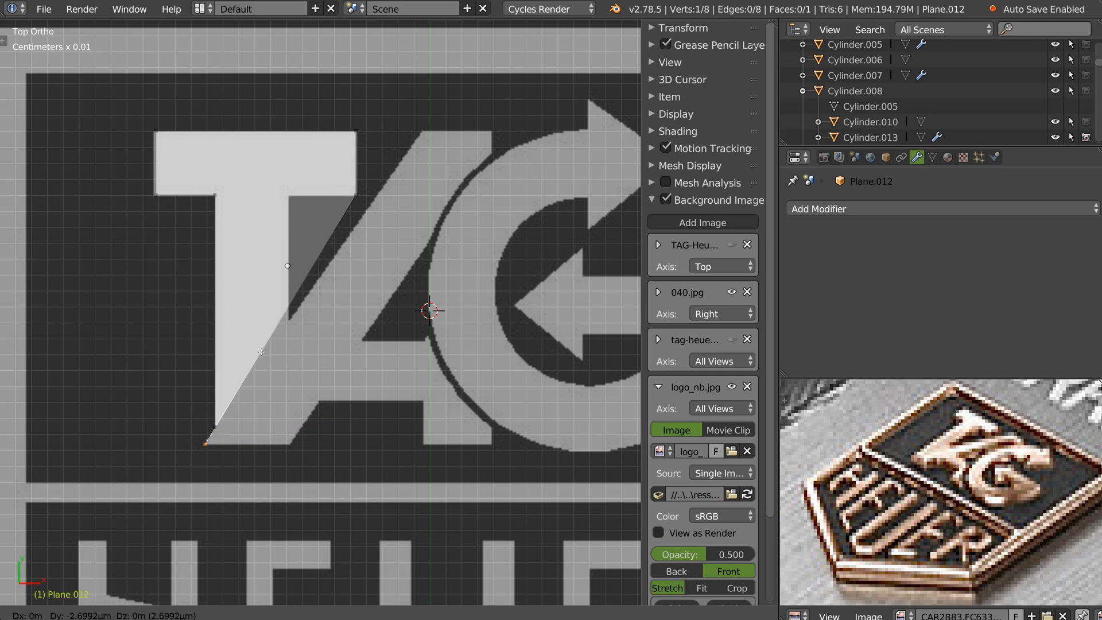
key(x)
click(345, 348)
key(e)
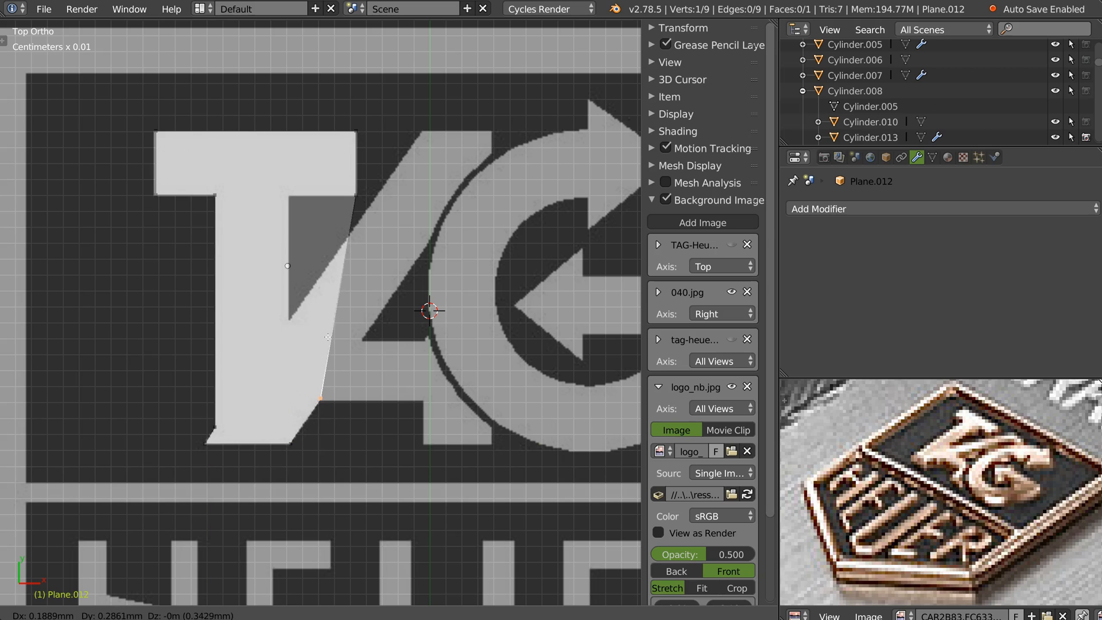
click(327, 339)
Step: Extrude the vertex along the A's underside, down the inner side of its right leg and across the leg's base
key(e)
key(x)
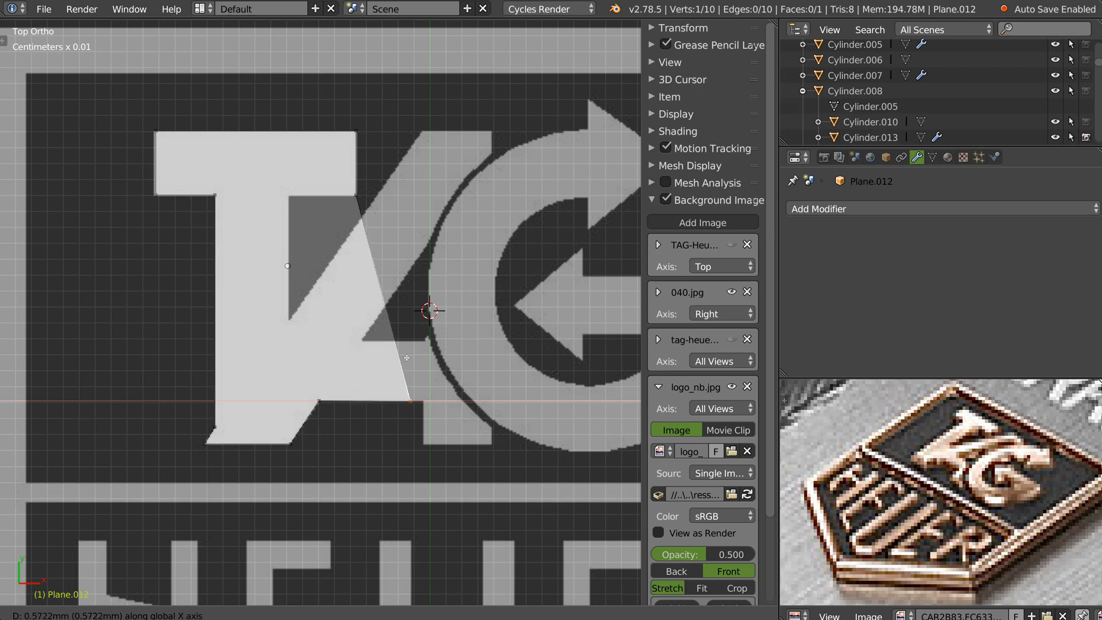
click(419, 352)
key(e)
key(y)
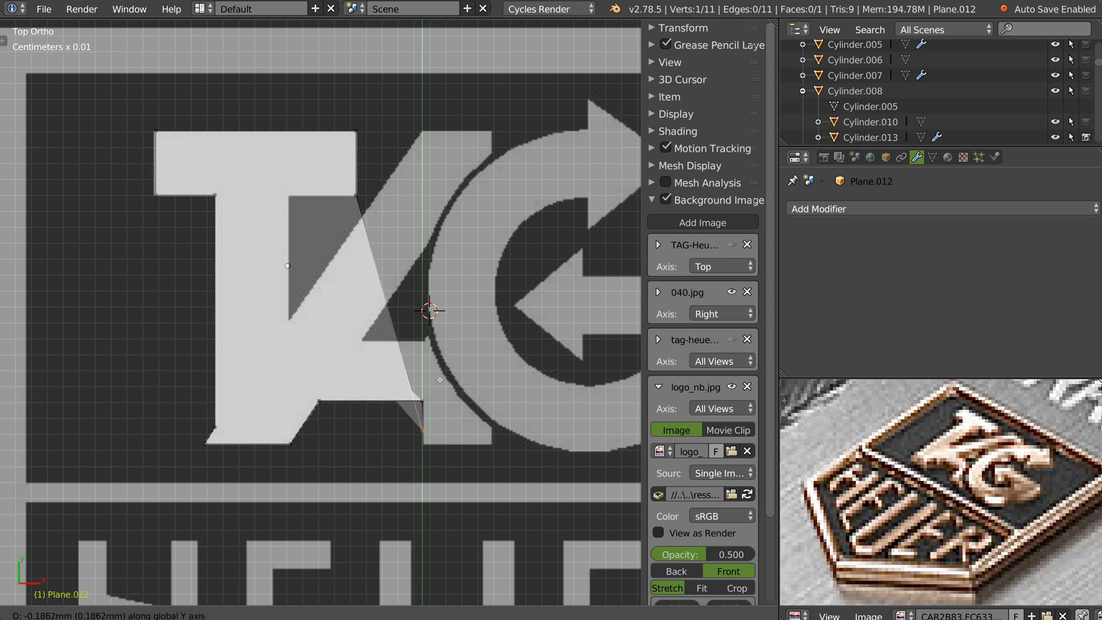
click(440, 393)
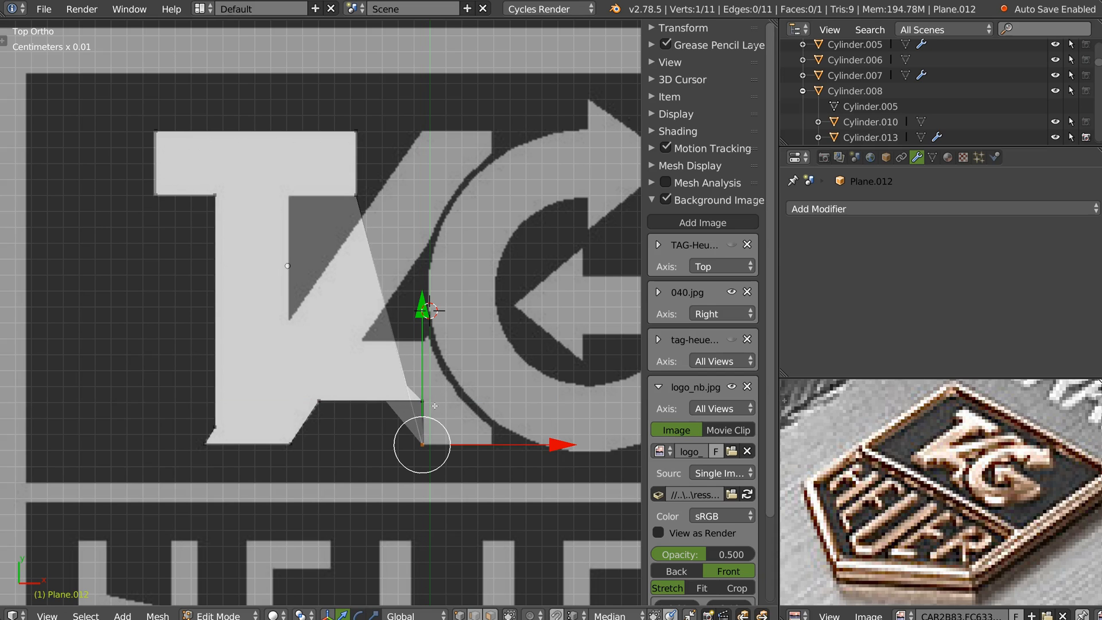
key(e)
key(x)
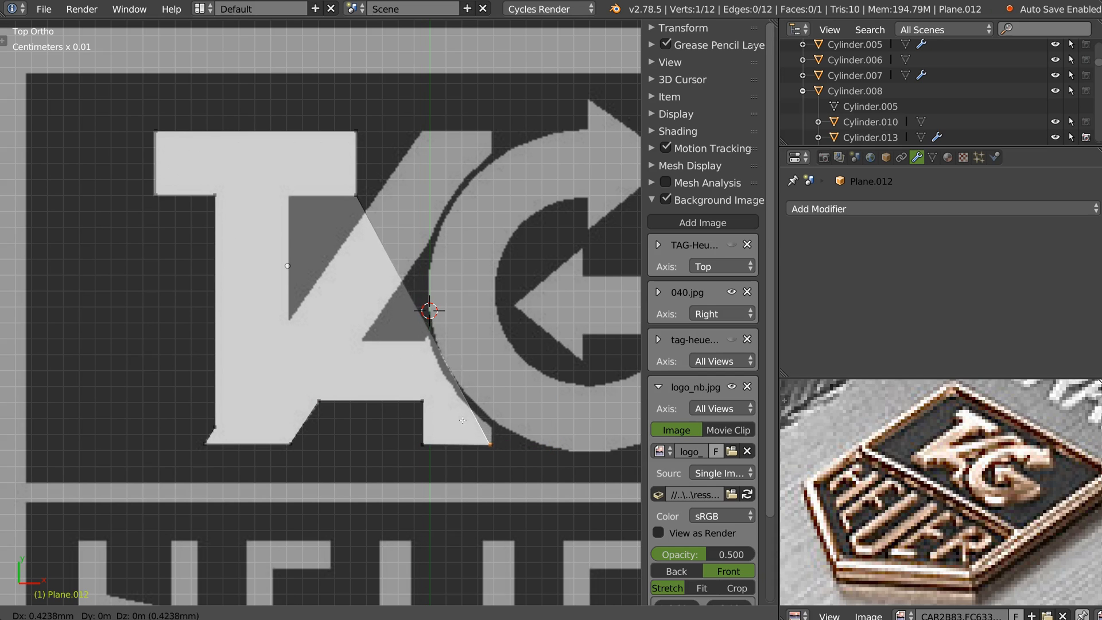
click(463, 419)
Step: Extrude vertices up the outer side of the A's right leg and along its curved edge to the top of the A's crossbar
key(e)
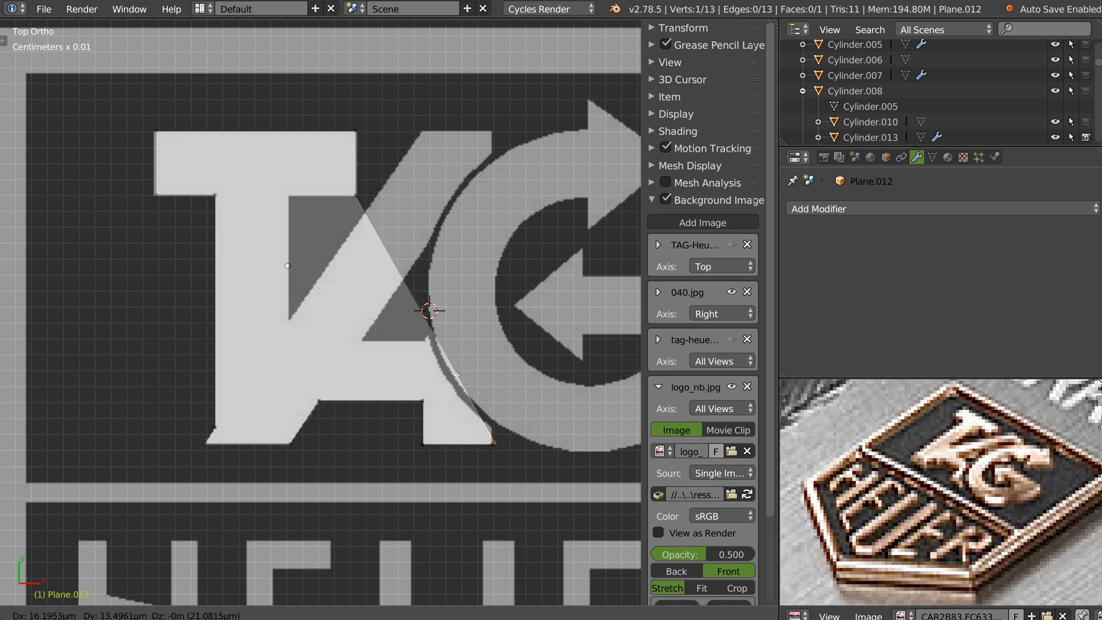
key(y)
click(453, 357)
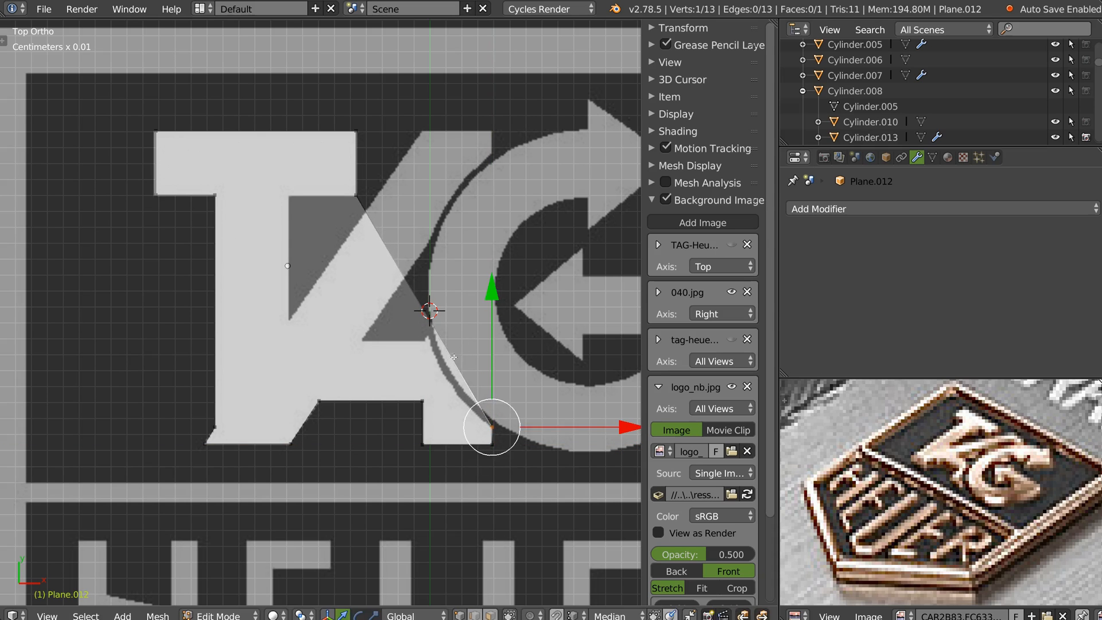
key(e)
click(447, 366)
key(e)
click(429, 321)
key(e)
click(405, 278)
key(e)
click(407, 282)
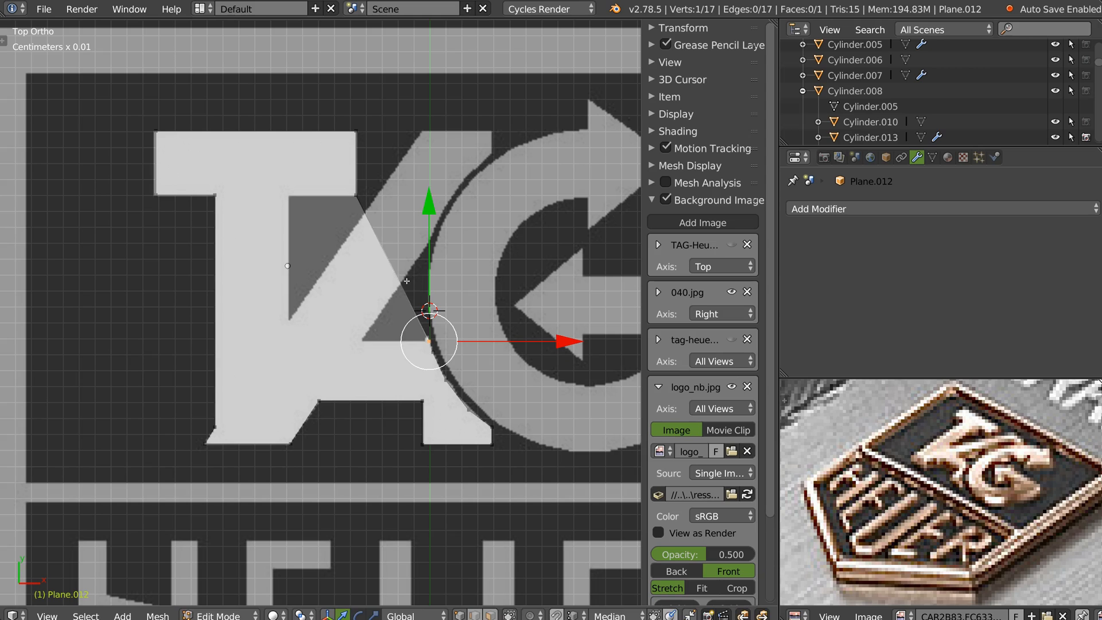
Step: Trace the A's inner opening by extruding left along X to its corner and diagonally up toward the G
key(e)
key(x)
click(340, 282)
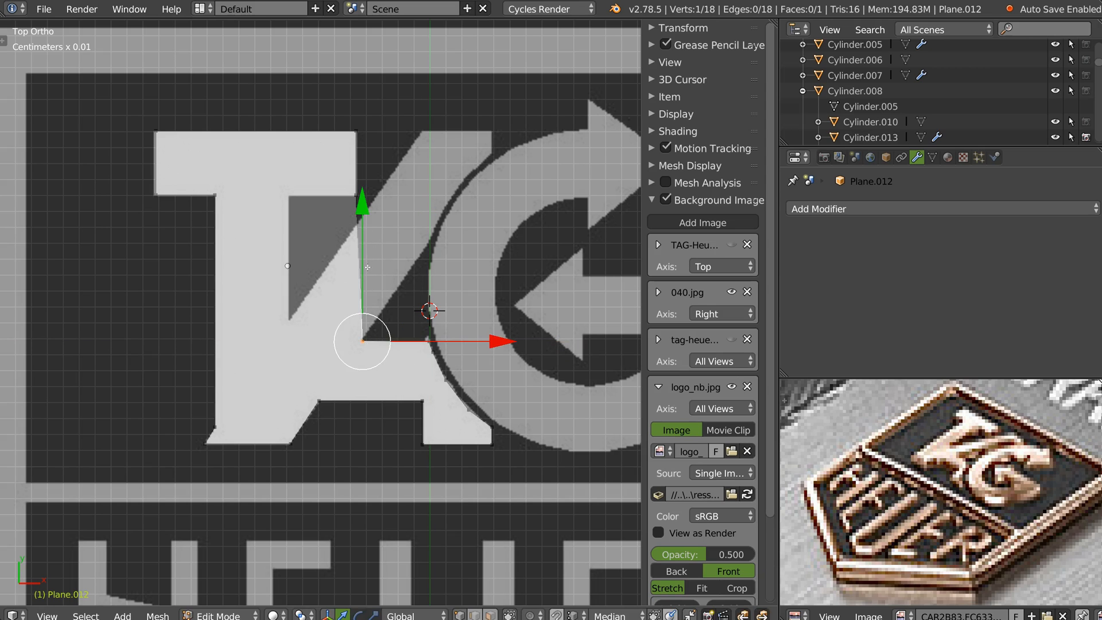
key(e)
click(438, 110)
Step: Extrude vertices along the A's upper curved edge beside the G, up to the curve's end near the top right corner
key(e)
click(449, 139)
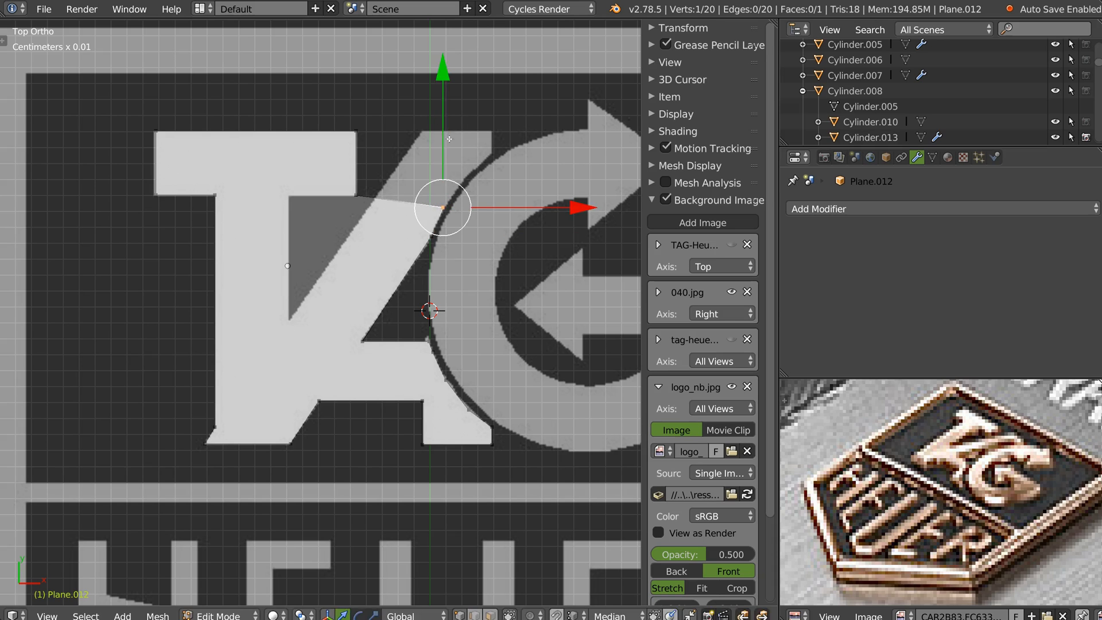
key(e)
click(447, 138)
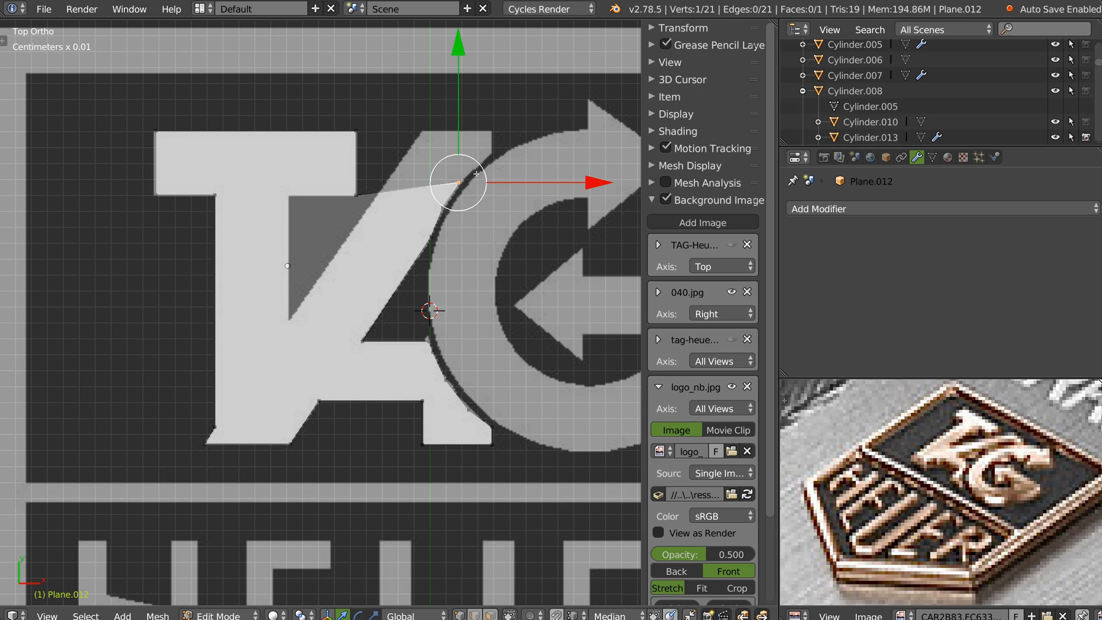
key(e)
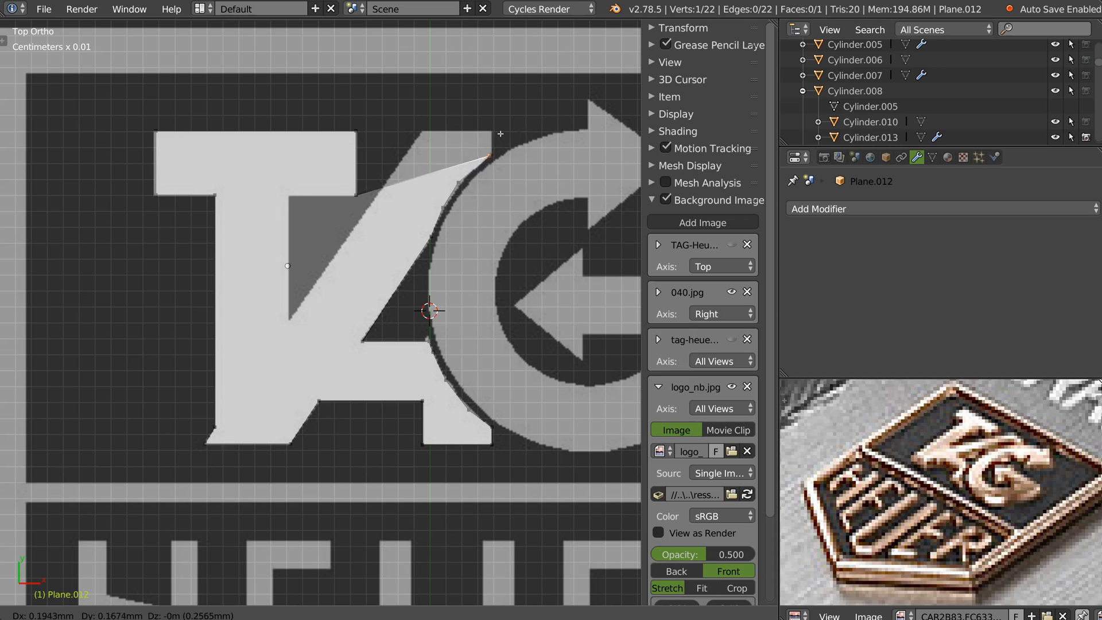
click(503, 131)
Step: Extrude the vertex up along Y to the A's top right corner and left along X across its top edge
key(e)
key(y)
click(482, 121)
key(e)
key(x)
click(383, 163)
Step: Extrude down the A's left diagonal to the notch beside the T, and up along Y to the underside of the T's crossbar
key(e)
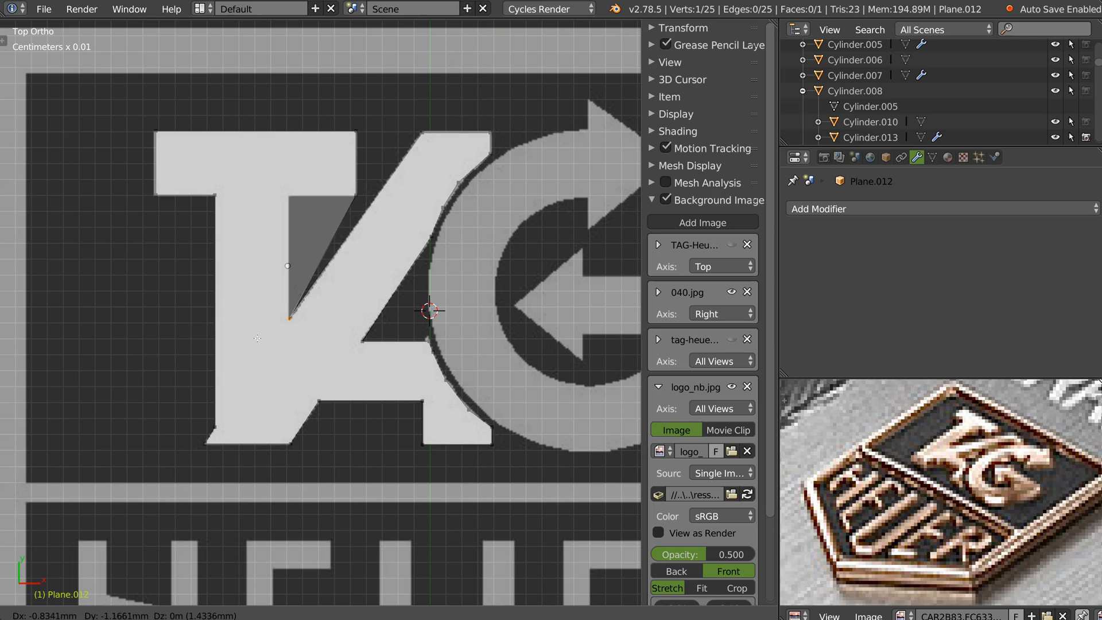
click(258, 339)
key(e)
key(y)
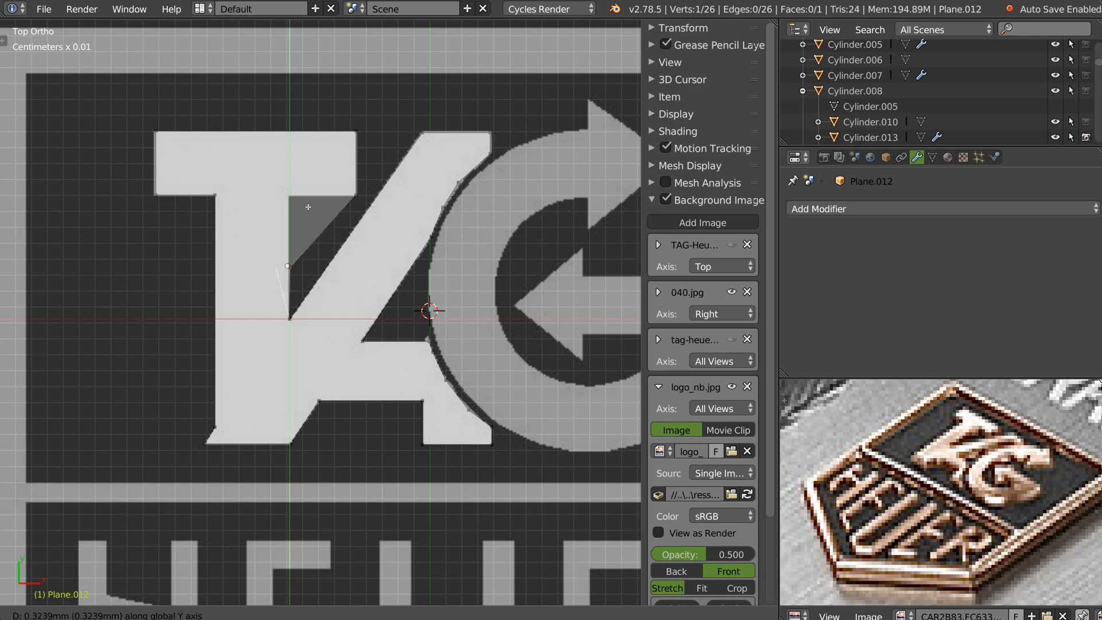
click(288, 124)
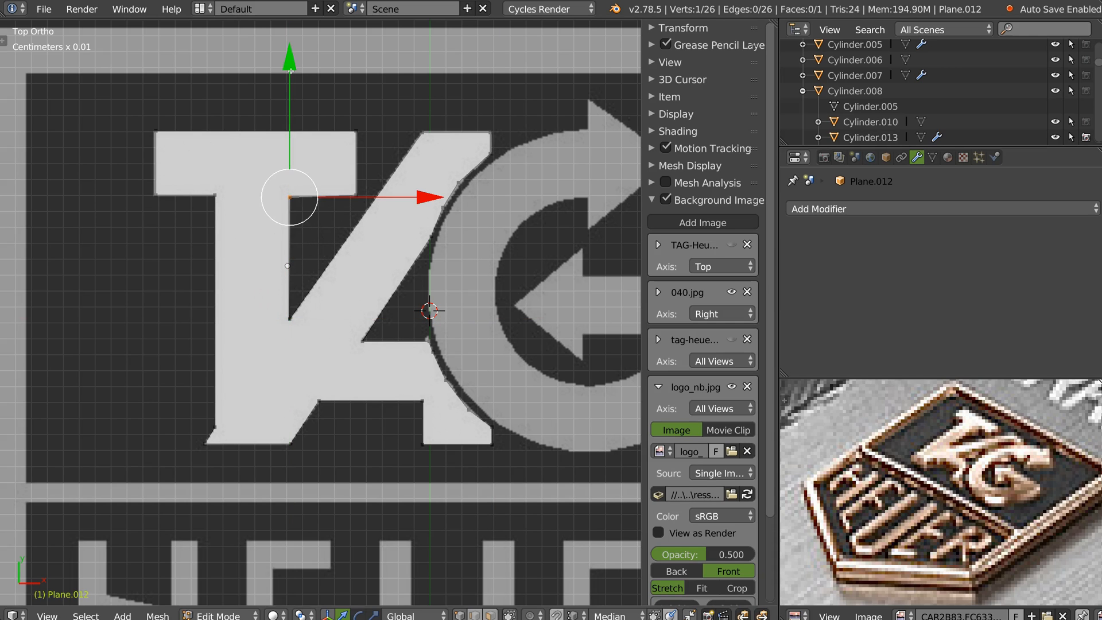
key(e)
key(y)
click(213, 195)
Step: Reposition the upper two vertices on the curved edge of the A's right leg to follow the logo outline
scroll(291, 197, up, 6)
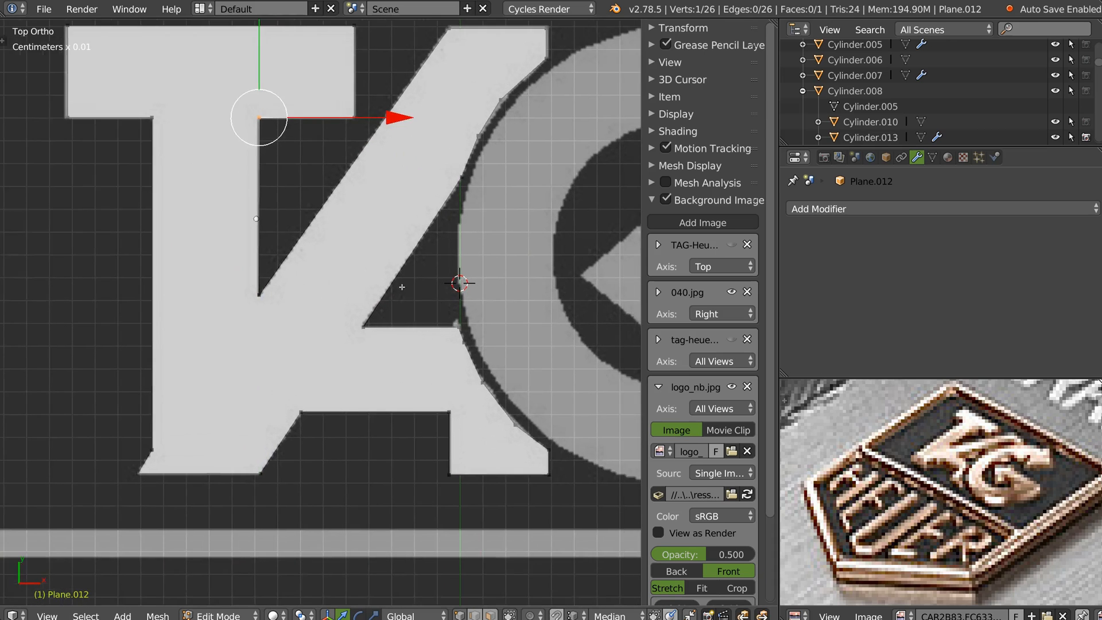
right_drag(405, 262, 411, 277)
right_drag(438, 361, 456, 360)
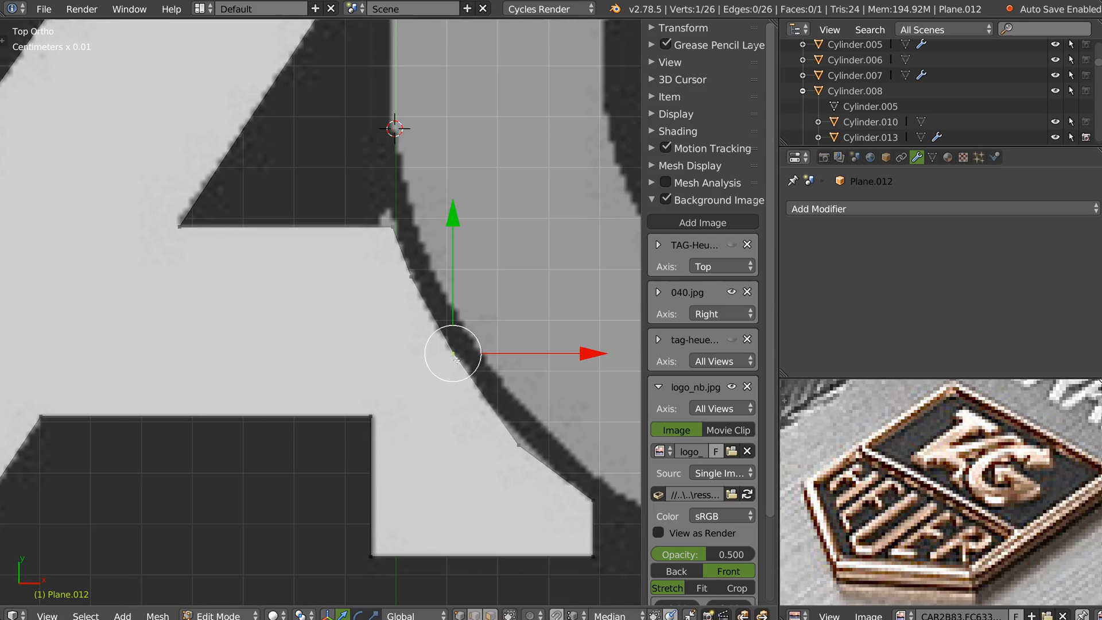
Step: Move the lowest vertex on the curve of the A's right leg down the outline and extend an extra vertex midway above it
right_drag(520, 451, 548, 468)
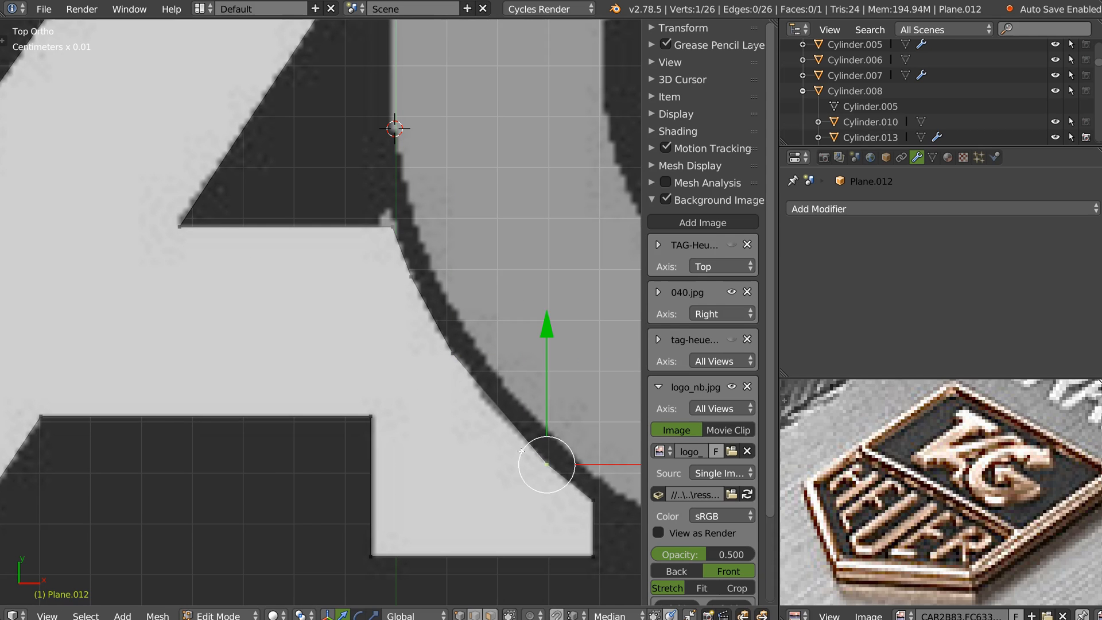
key(alt+d)
click(464, 395)
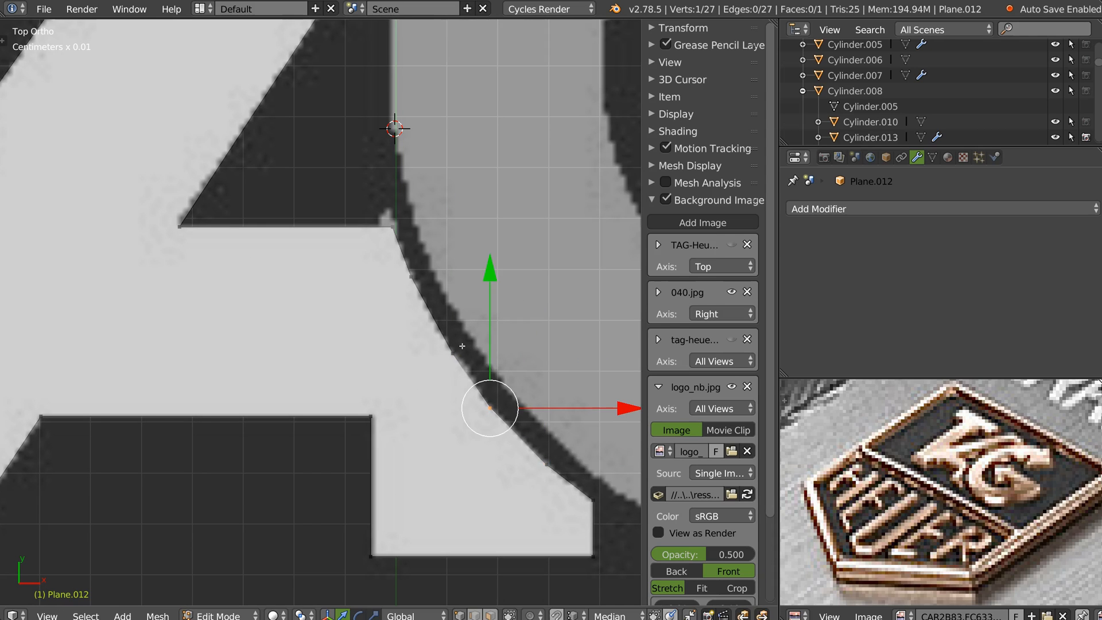
Step: Distribute the vertices evenly along the right leg's curve, from the crossbar corner to the foot, and nudge one middle vertex onto the outline
key(a)
right_click(402, 231)
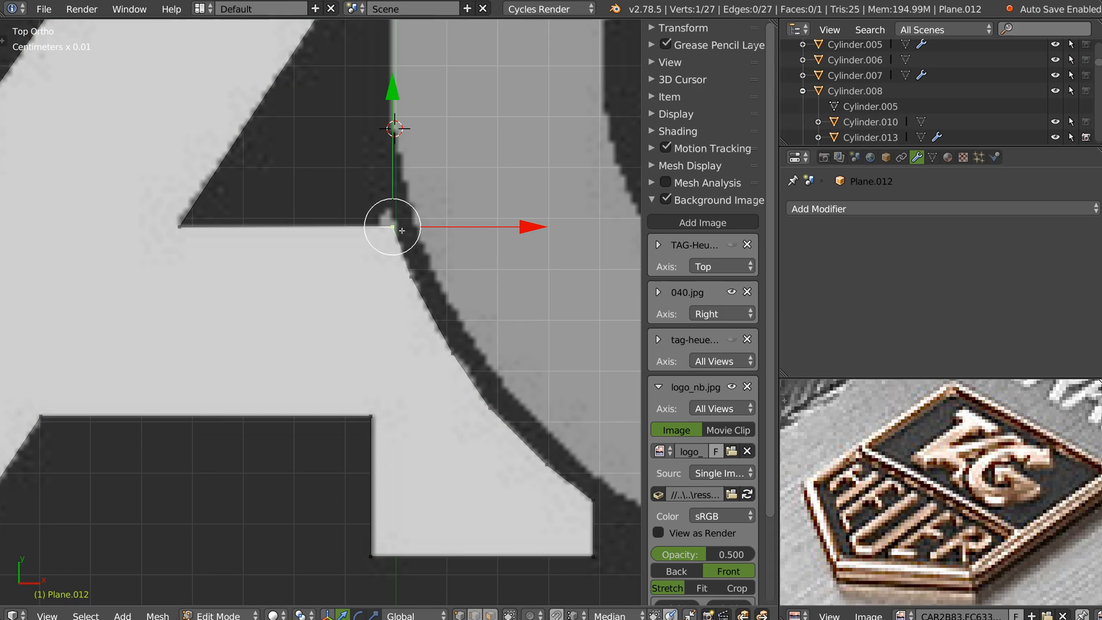
ctrl+right_click(602, 483)
key(w)
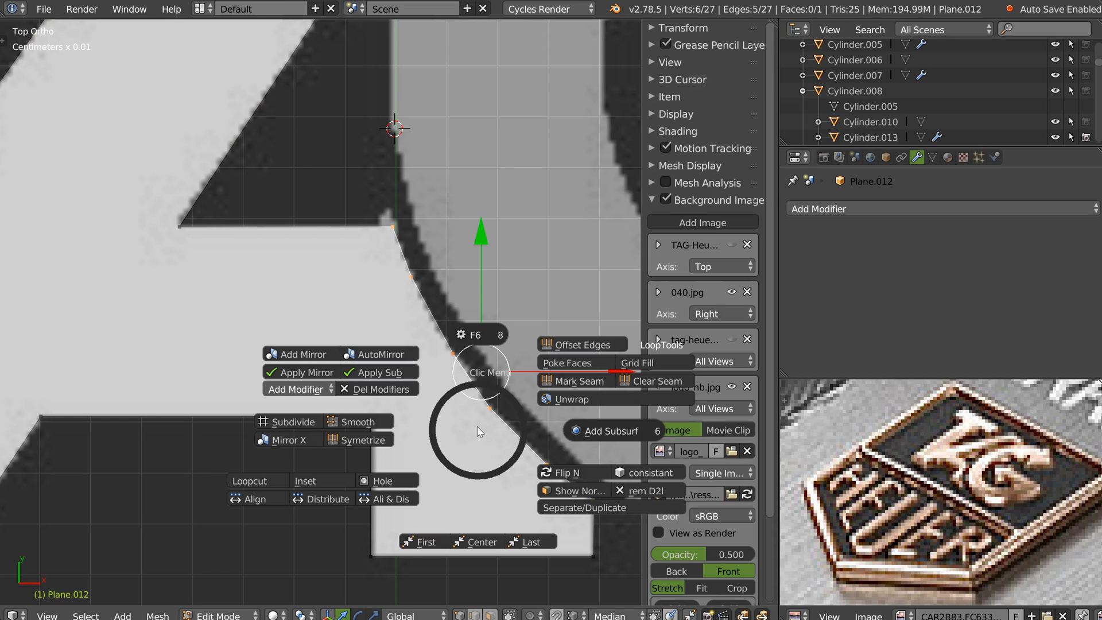
click(323, 500)
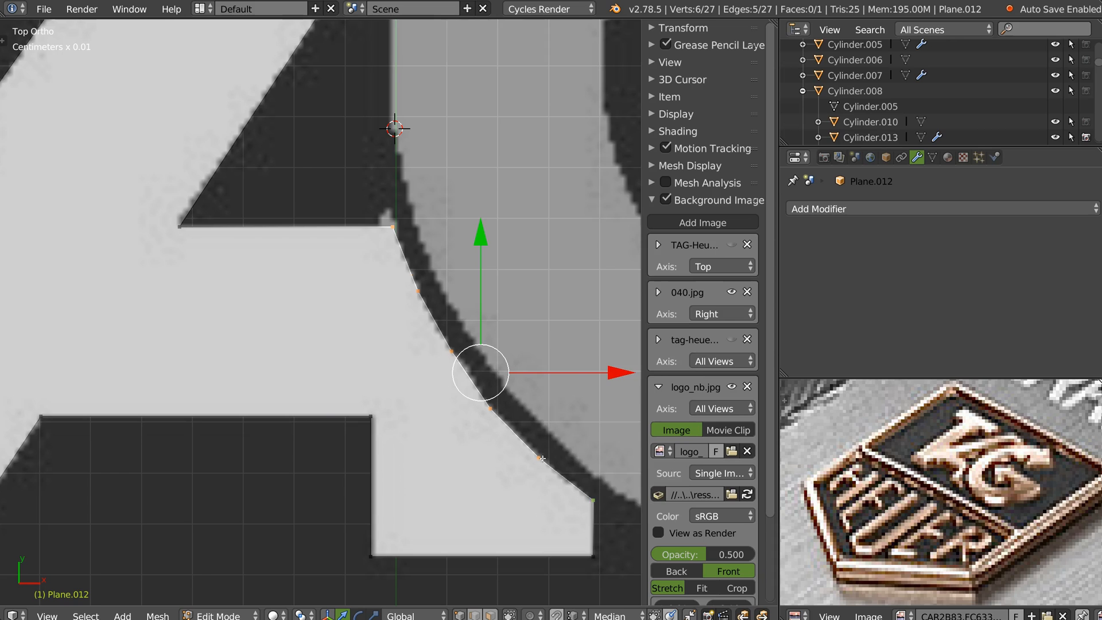
right_click(487, 414)
key(g)
click(487, 414)
Step: Reposition the two vertices on the A's upper curved edge beside the G to follow the logo outline
shift+middle_drag(421, 86, 387, 287)
ctrl+middle_drag(387, 287, 315, 482)
right_click(304, 315)
key(g)
click(305, 320)
right_click(342, 256)
key(g)
click(349, 258)
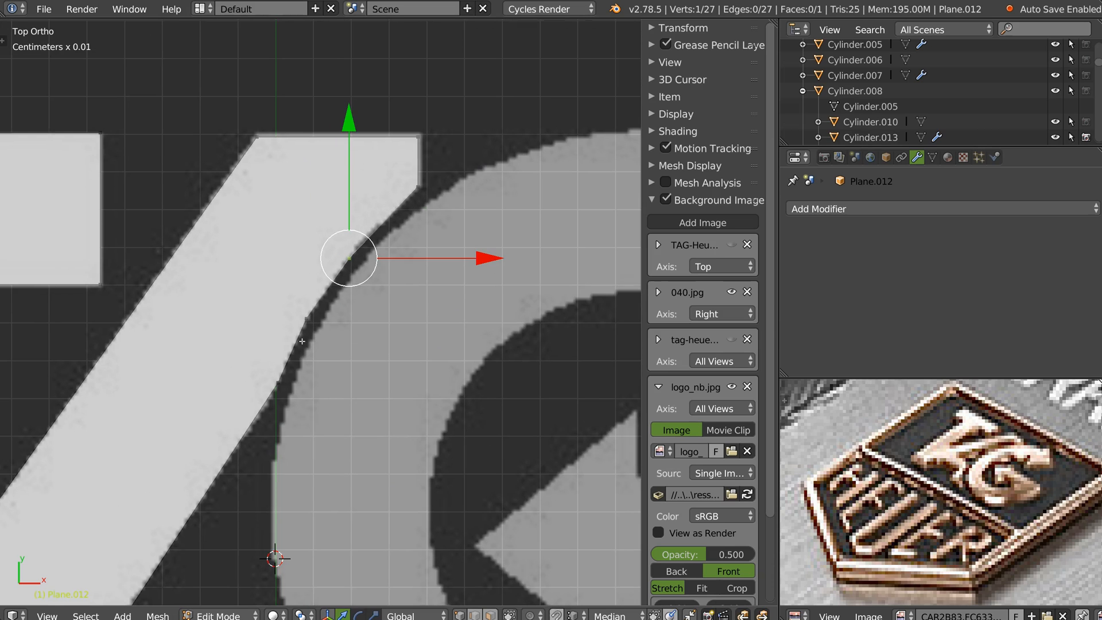
right_click(306, 319)
key(g)
click(301, 328)
right_click(348, 257)
key(g)
click(336, 273)
Step: Extend an extra vertex toward the upper end of the A's upper curve and distribute the curve's vertices evenly
key(alt+d)
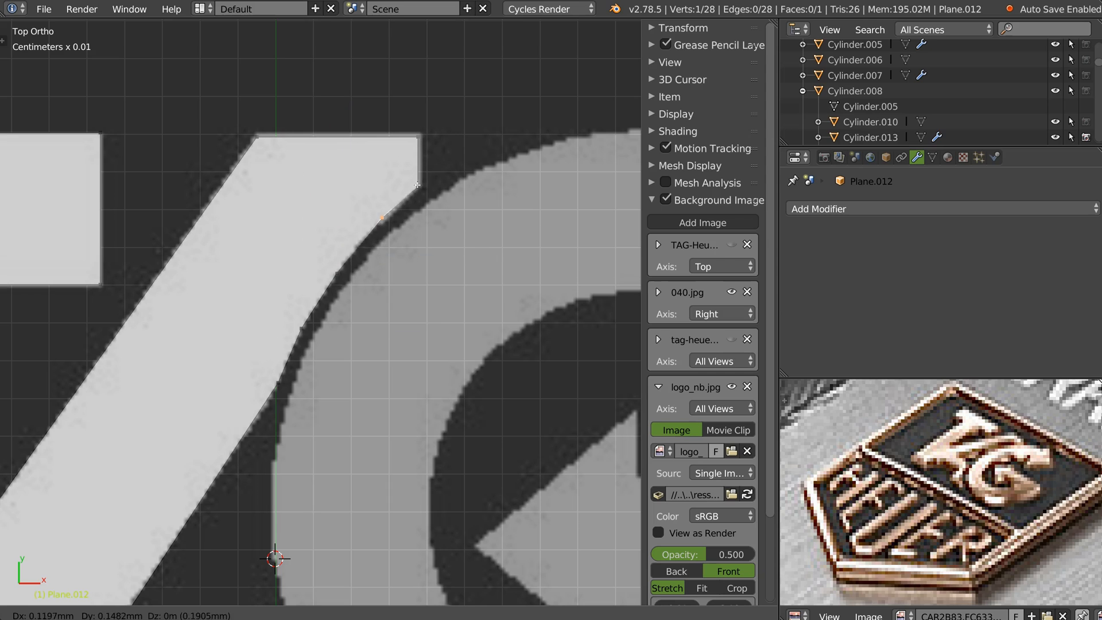
click(417, 188)
right_click(420, 186)
ctrl+click(282, 382)
right_click(371, 297)
click(221, 367)
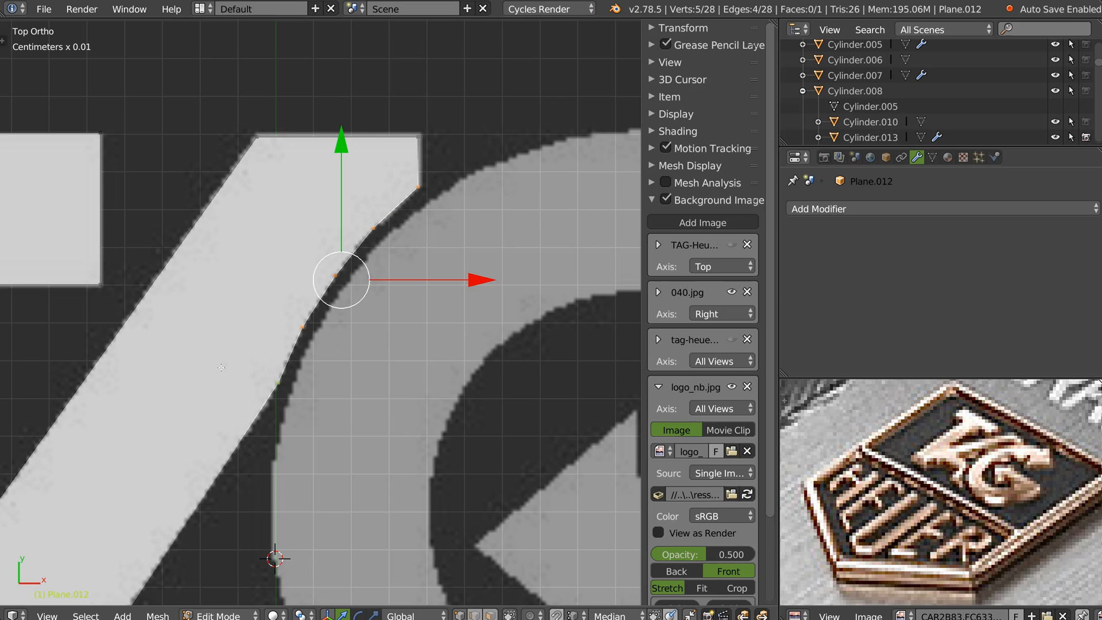
Step: Align the A's short upper right edge along X and its top edge along Y with the logo outline
right_click(418, 134)
shift+right_click(417, 186)
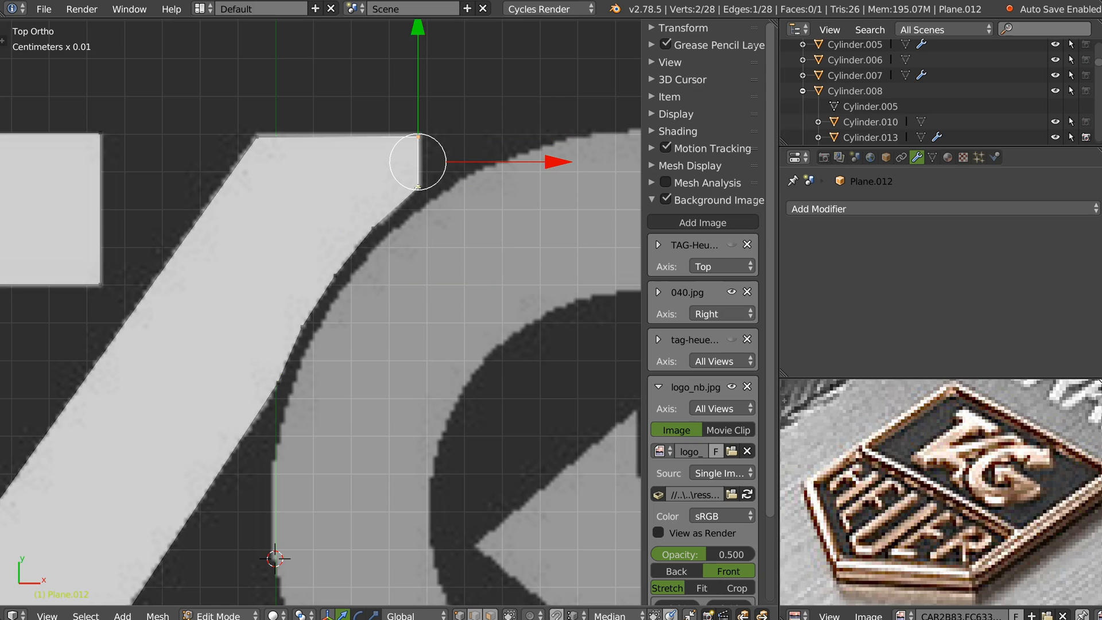
drag(539, 158, 552, 160)
right_click(256, 136)
shift+right_click(422, 136)
shift+middle_drag(356, 71, 495, 162)
drag(476, 138, 239, 230)
scroll(448, 205, down, 6)
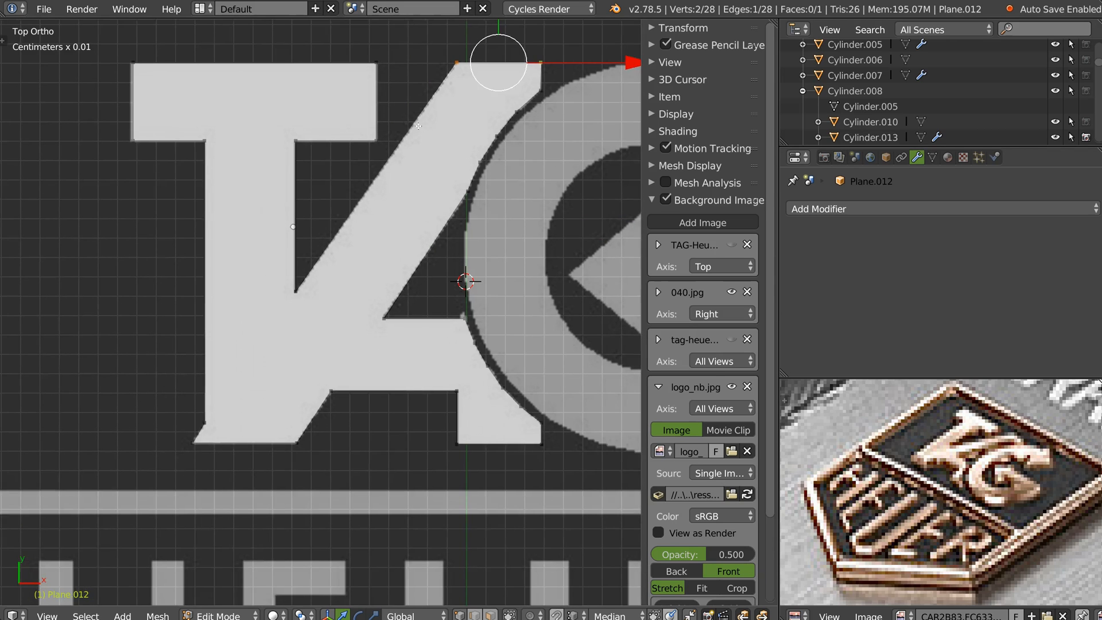
Step: Add a Solidify modifier to the joined TA shape with a thickness of about 3.64 mm
key(Tab)
middle_drag(371, 271, 299, 260)
key(Tab)
key(a)
key(a)
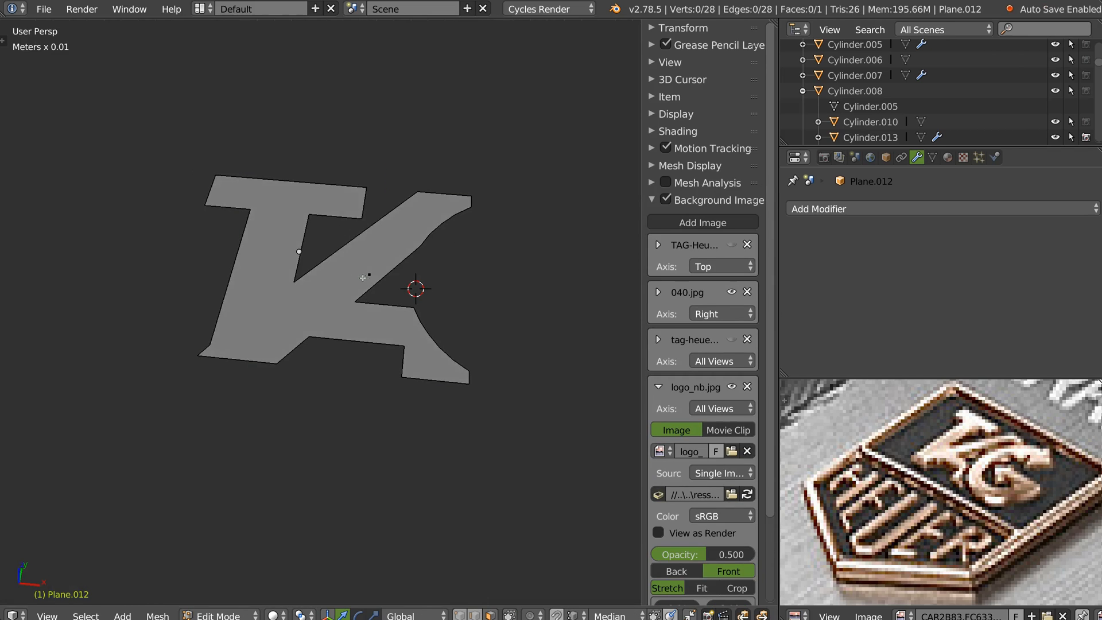
middle_drag(362, 242, 362, 265)
key(Tab)
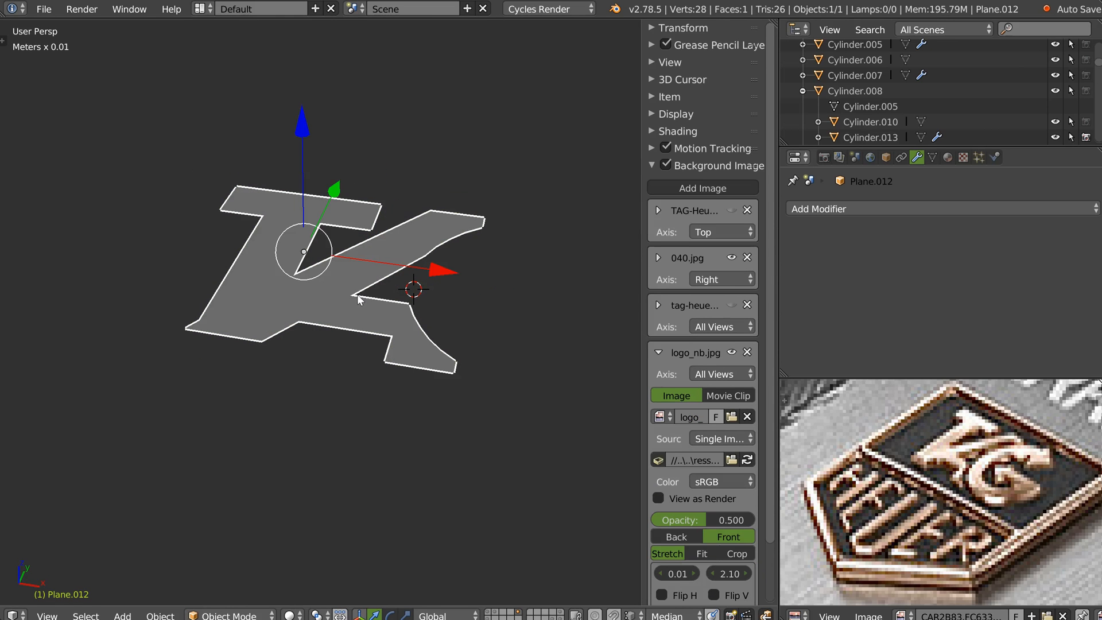
key(space)
click(260, 236)
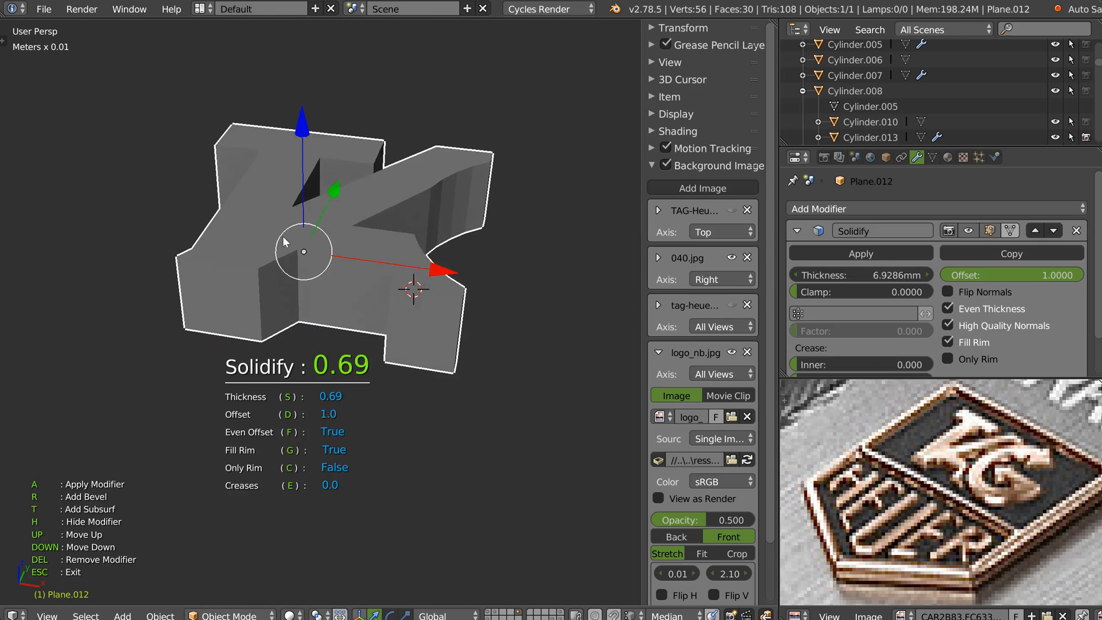
middle_drag(278, 244, 297, 311)
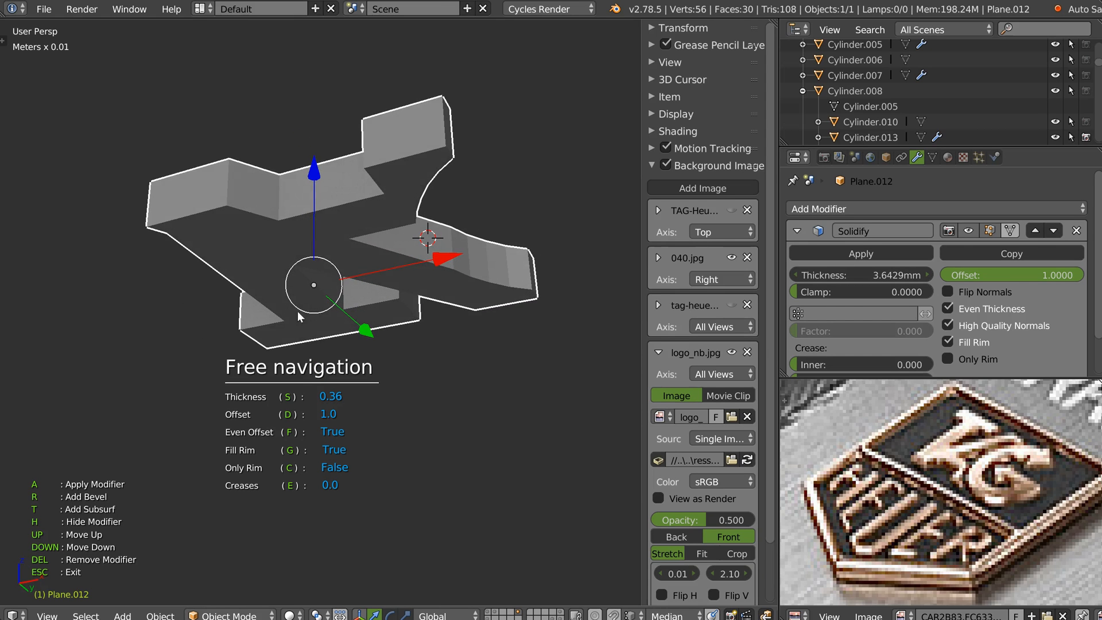
Step: Enable Only Rim on the TA shape's Solidify modifier, keeping Fill Rim on
key(g)
key(g)
key(c)
middle_drag(290, 473, 325, 229)
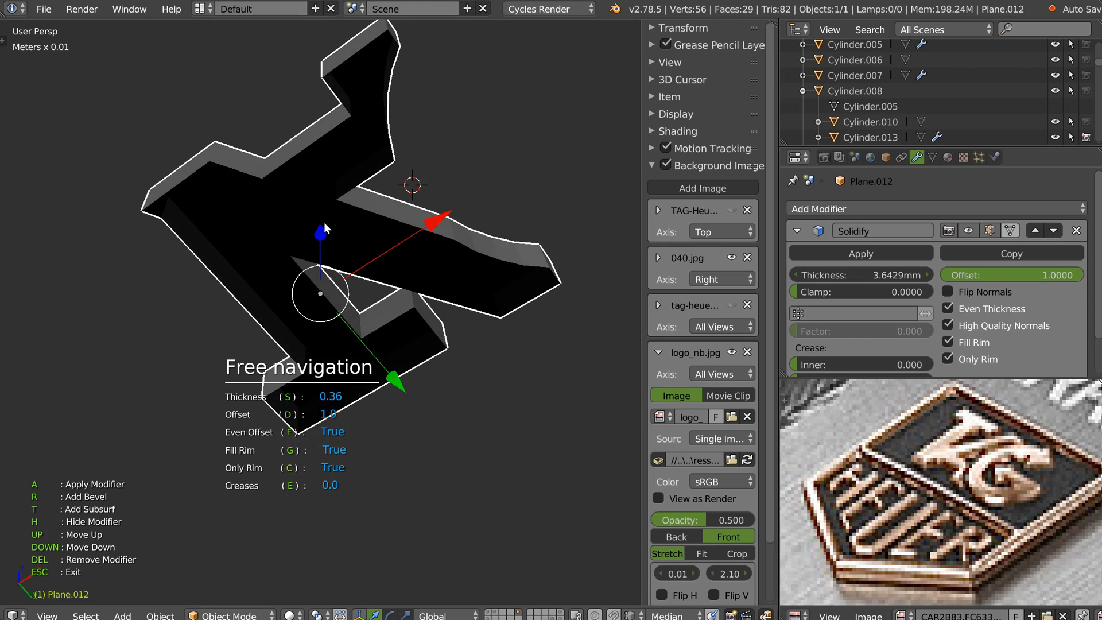
key(Escape)
Step: Turn on Double Sided shading for the TA shape
key(shift+z)
key(Escape)
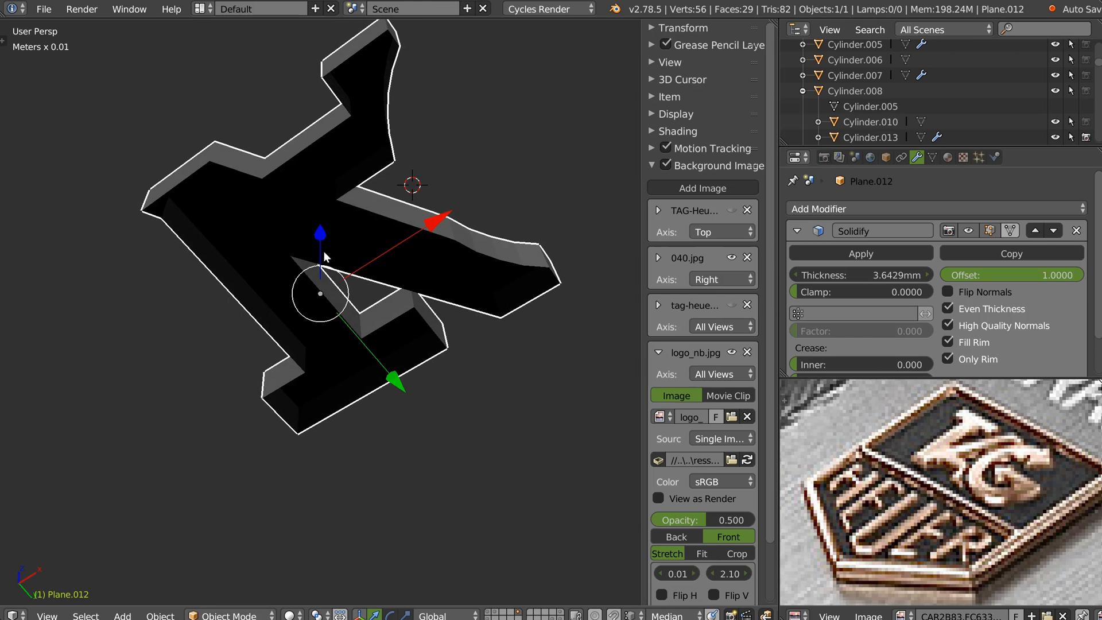
key(shift+z)
click(396, 183)
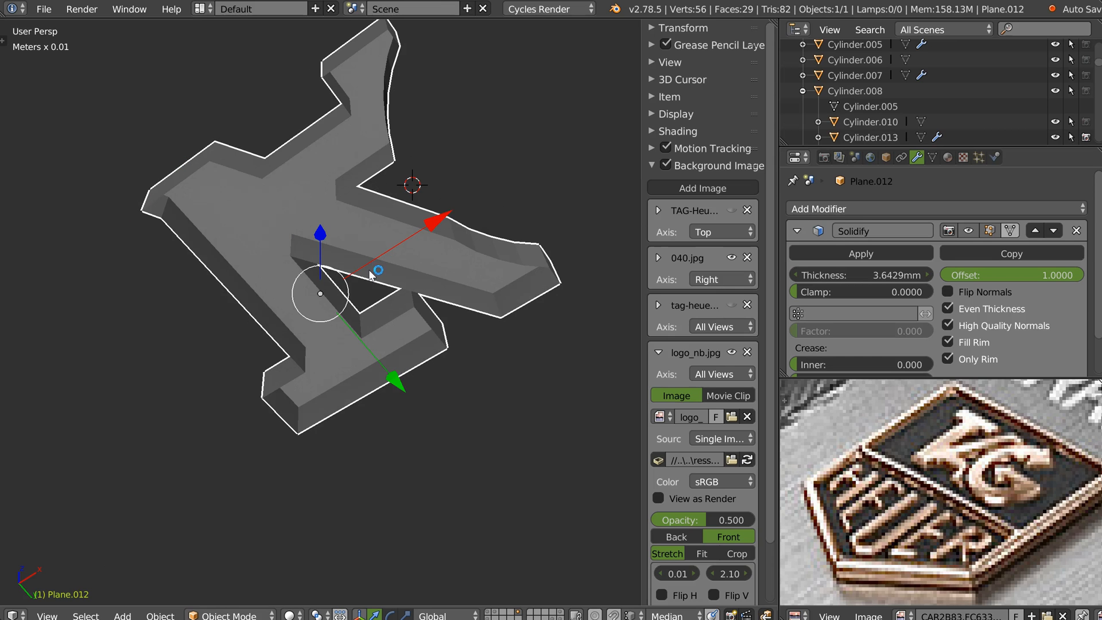
Step: Toggle the Double Sided shading and add a new plane in the top view over the logo's G
key(n)
middle_drag(364, 268, 410, 323)
key(q)
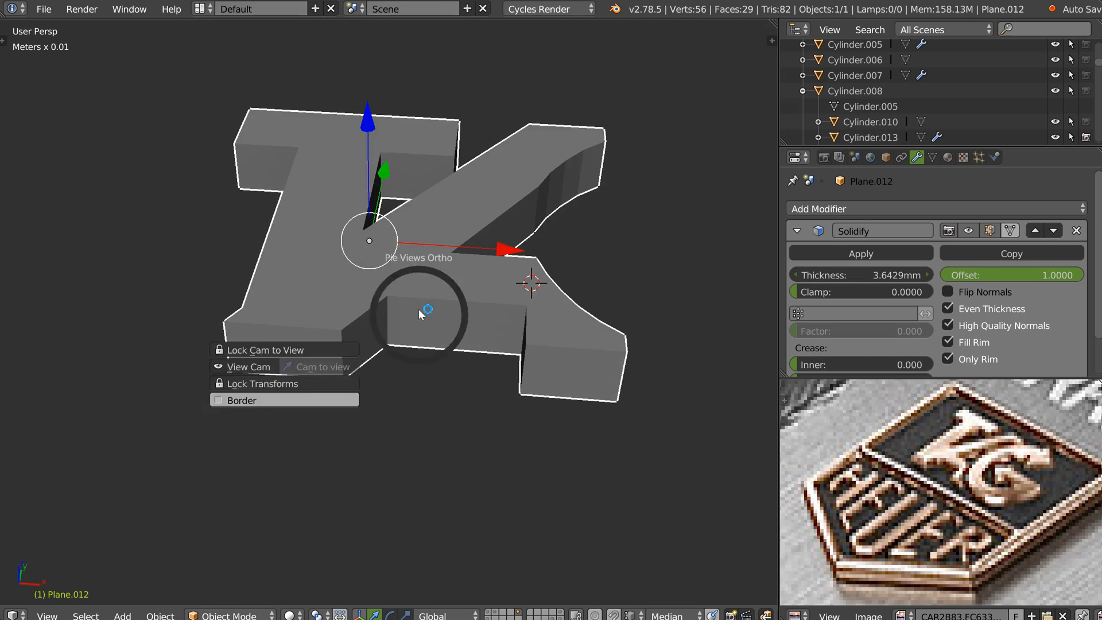
click(421, 262)
scroll(538, 271, down, 6)
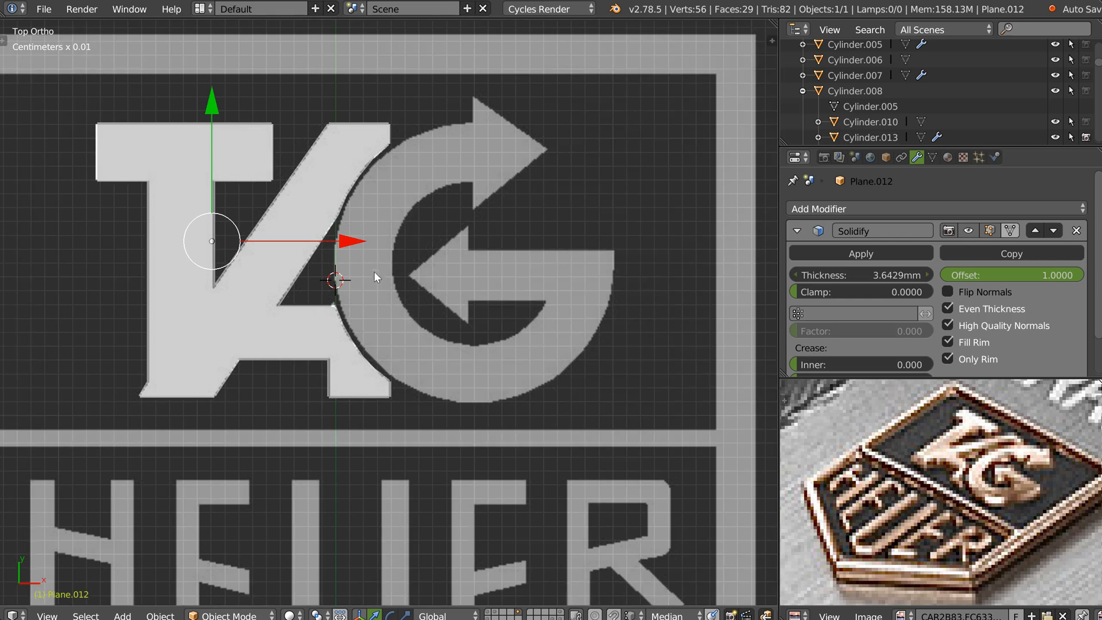
key(shift+z)
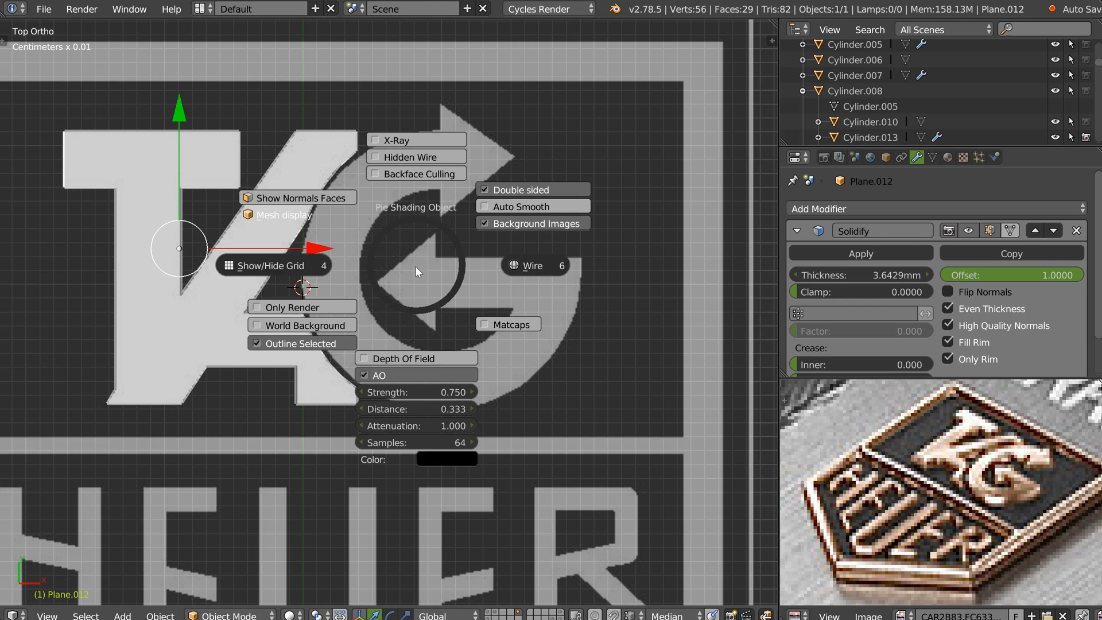
click(486, 190)
scroll(410, 252, up, 3)
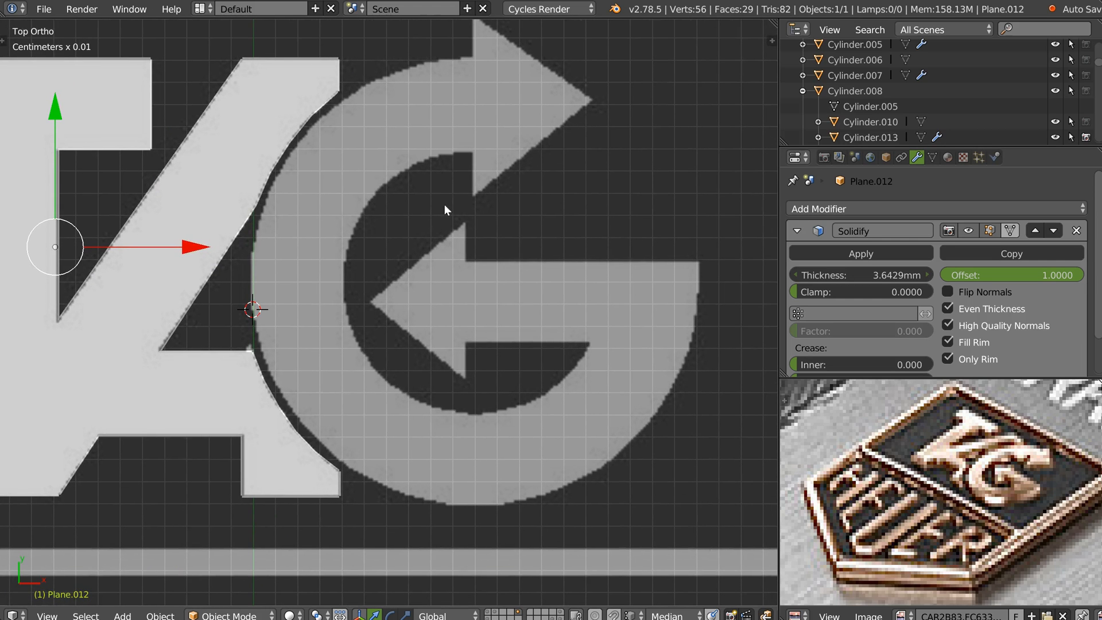
right_click(390, 289)
click(362, 382)
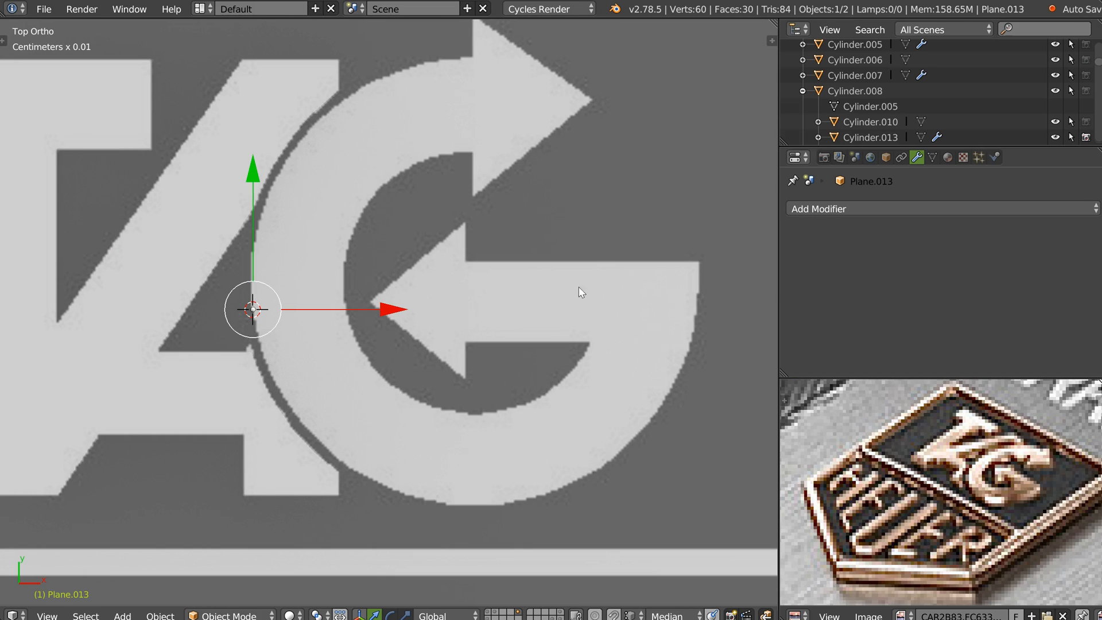
Step: Scale the plane down and move it so its upper left corner sits on the top corner of the G's upper arrowhead
scroll(581, 291, down, 2)
key(s)
key(Escape)
key(s)
click(409, 326)
scroll(365, 290, up, 3)
key(g)
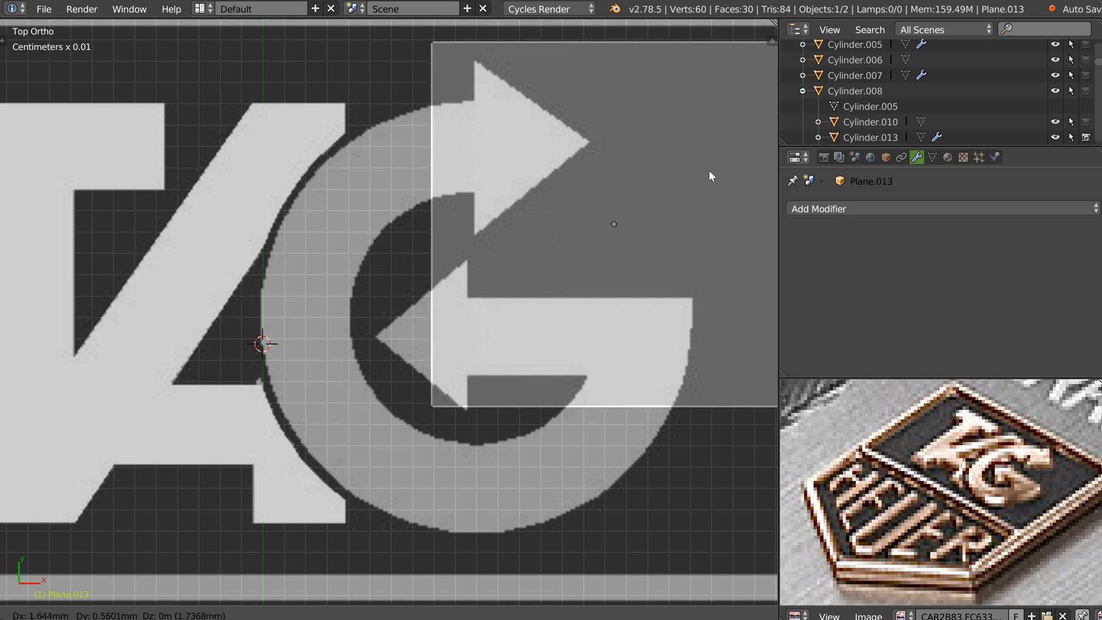
click(758, 188)
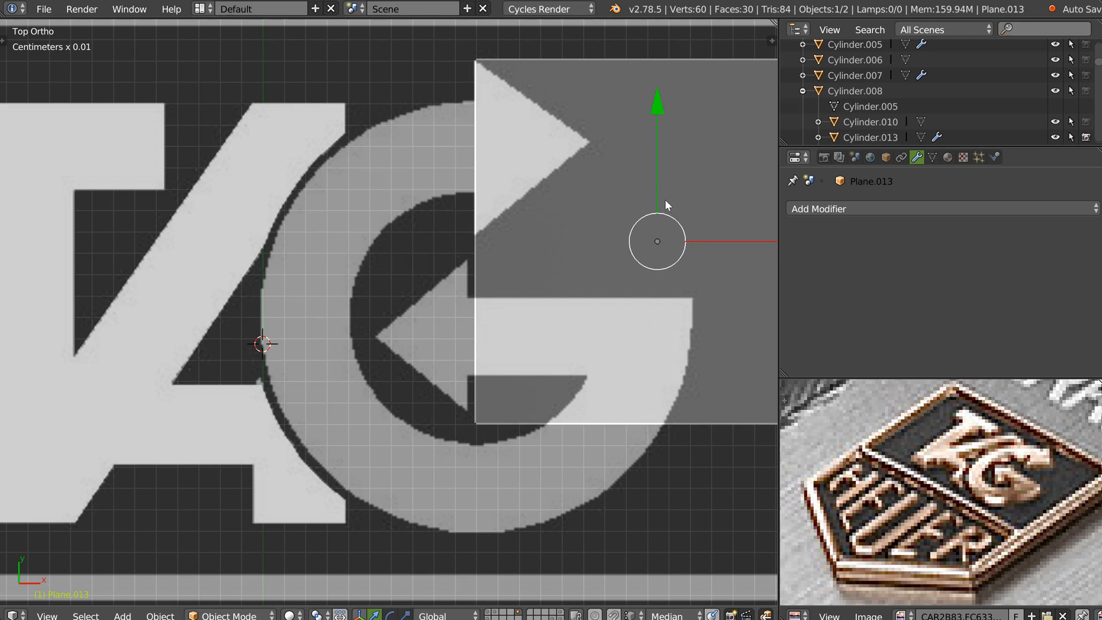
Step: Move the plane's upper right vertex onto the tip of the G's upper arrowhead
shift+middle_drag(666, 200, 416, 232)
key(Tab)
right_click(595, 98)
key(g)
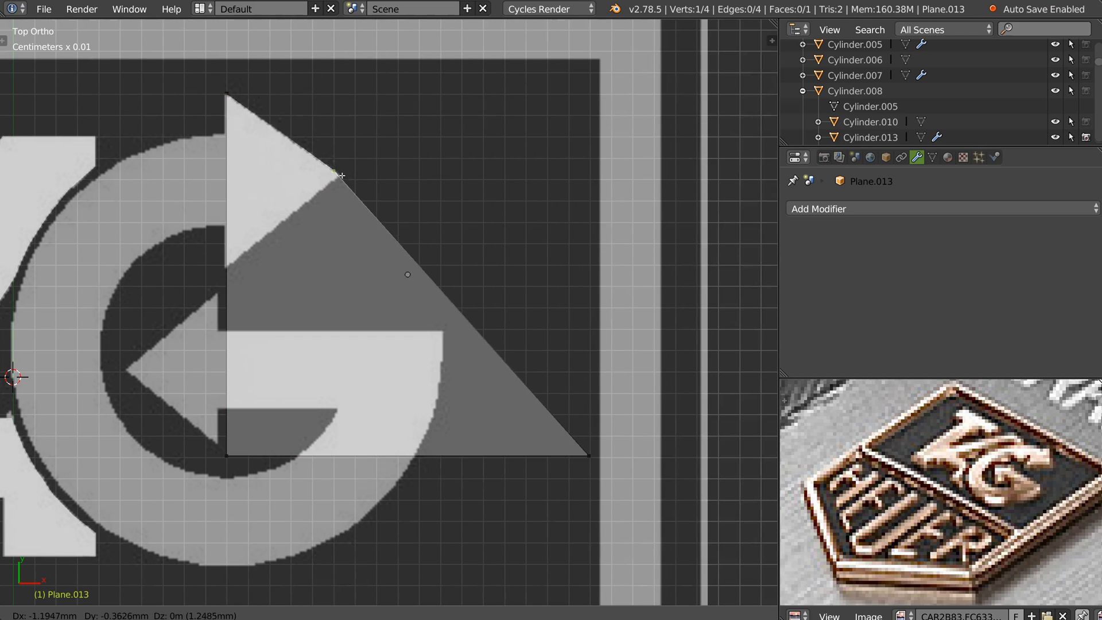
click(340, 176)
Step: Move the lower left vertex up along Y to the ring's outer edge and the lower right vertex to the arrowhead's lower corner
right_click(221, 459)
middle_drag(221, 459, 259, 111)
key(KP_7)
shift+middle_drag(245, 325, 316, 319)
key(g)
key(y)
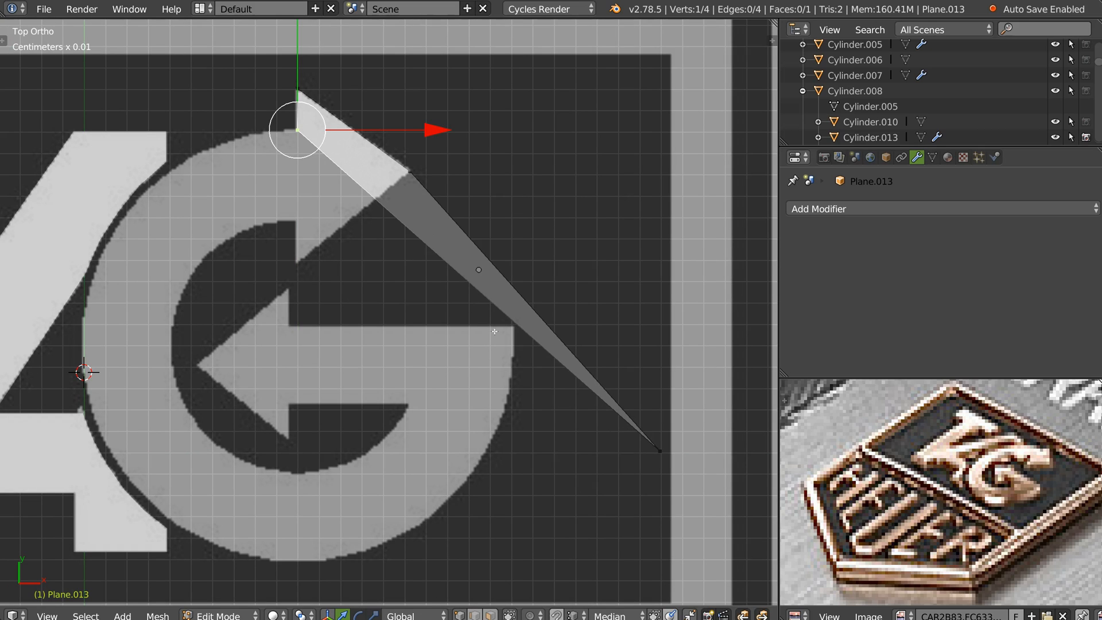
drag(661, 447, 323, 235)
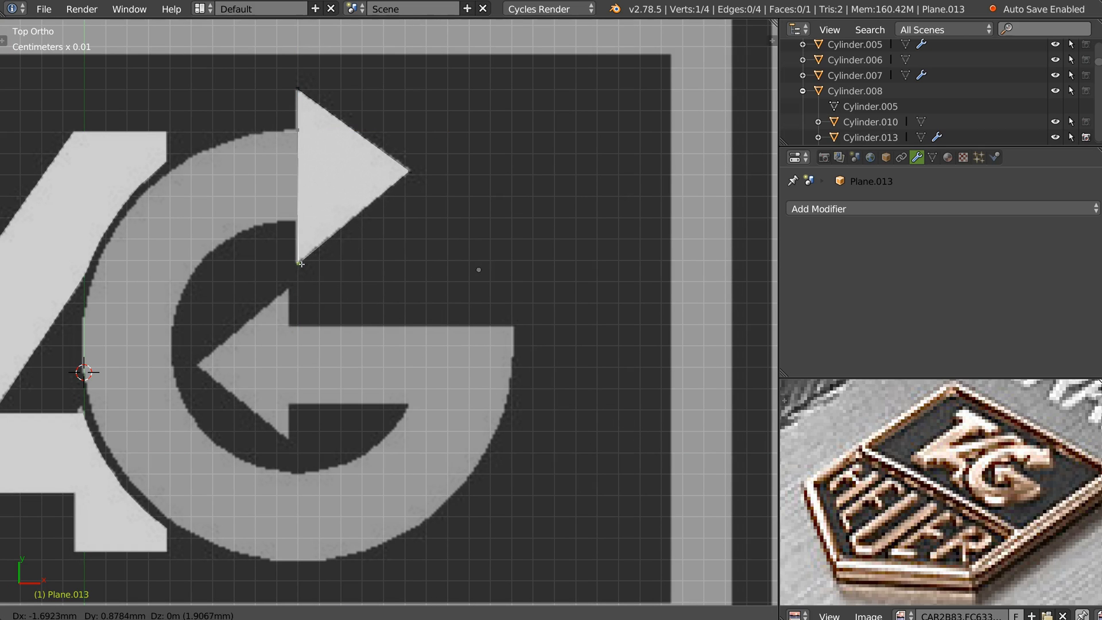
drag(441, 262, 298, 130)
shift+middle_drag(278, 210, 405, 221)
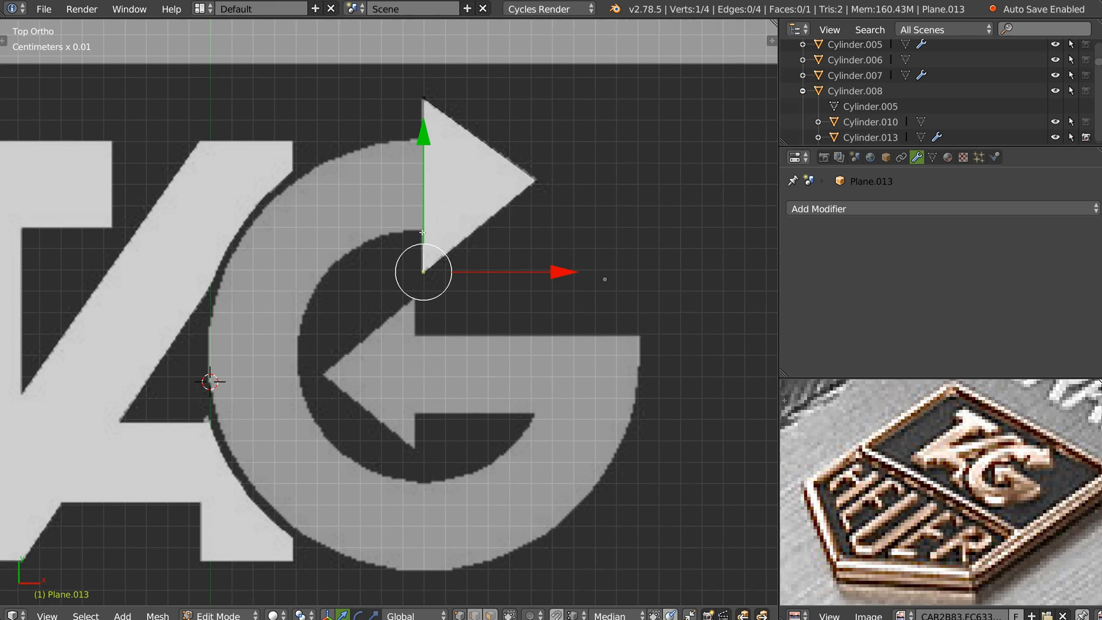
Step: Extrude the arrowhead's lower corner vertex up along Y to the inner edge of the G's ring
key(e)
key(y)
click(426, 186)
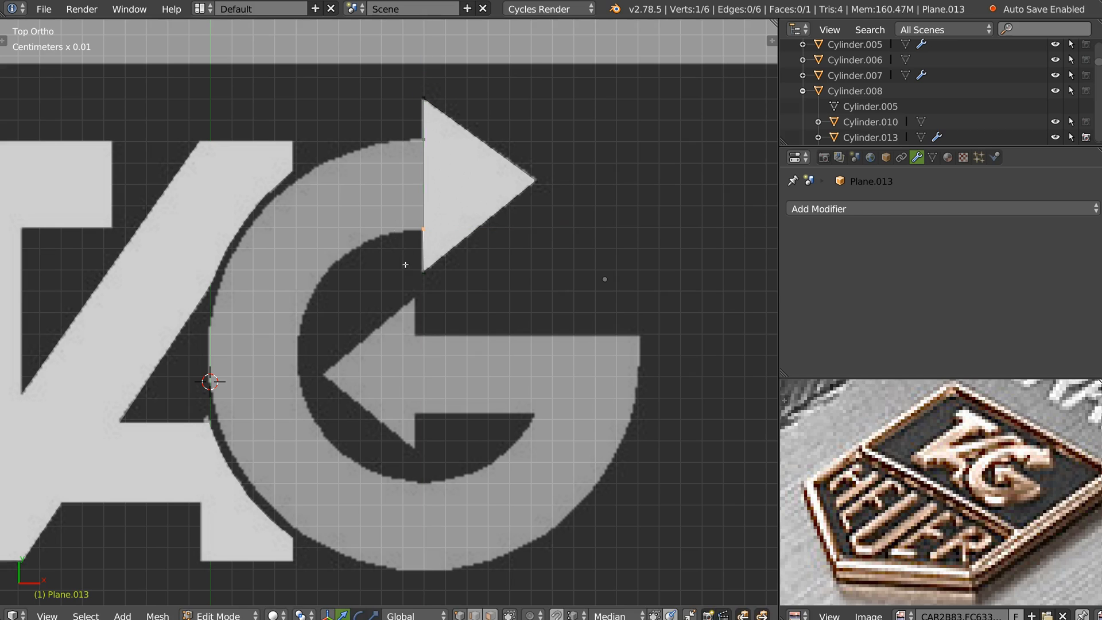
key(e)
click(370, 277)
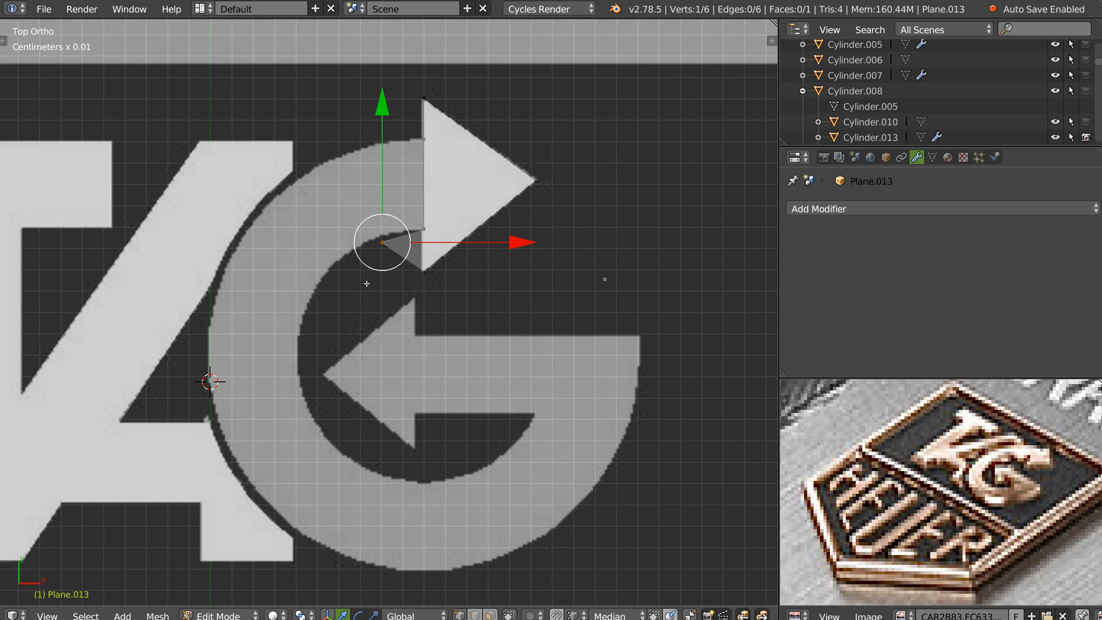
key(ctrl+z)
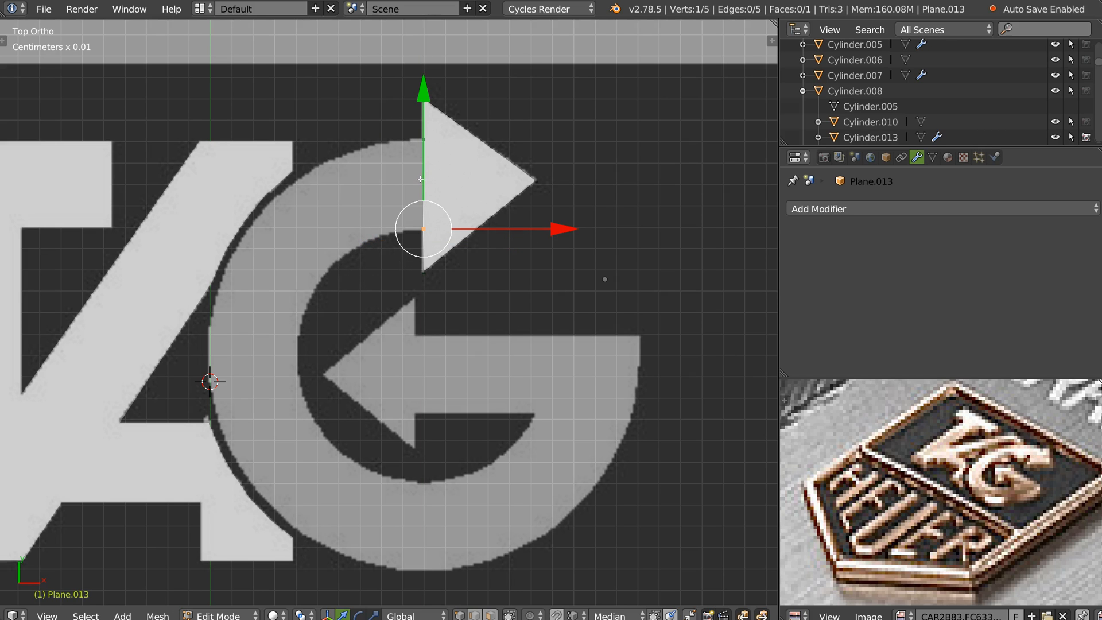
Step: Extrude the edge between the ring's outer and inner vertices in three segments around the upper left part of the G
shift+right_click(426, 137)
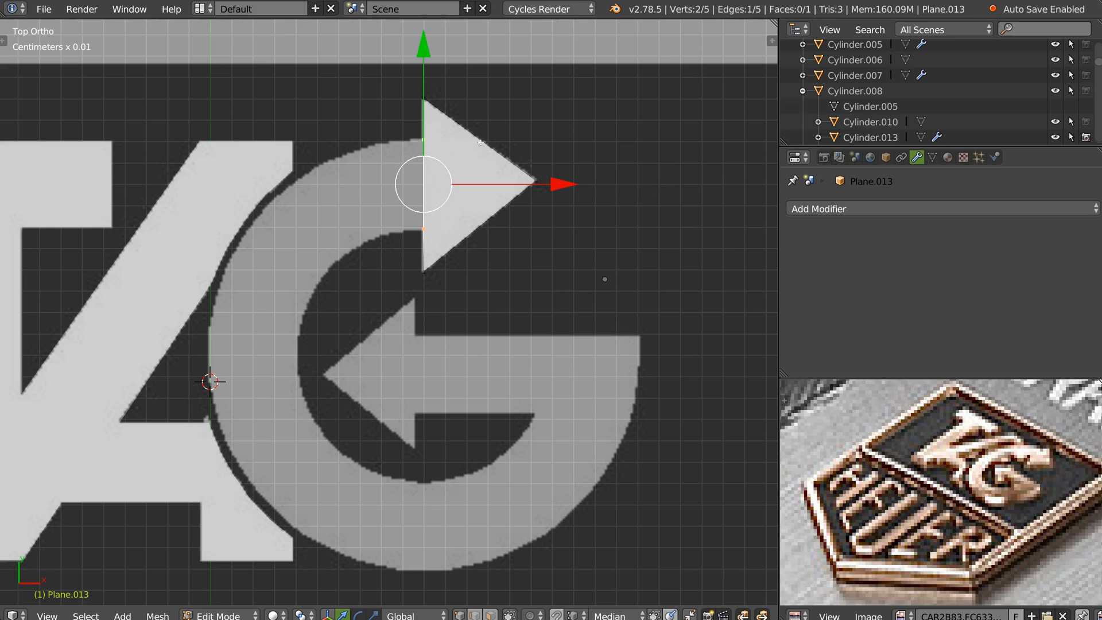
ctrl+right_click(358, 201)
ctrl+right_click(268, 258)
ctrl+right_click(254, 332)
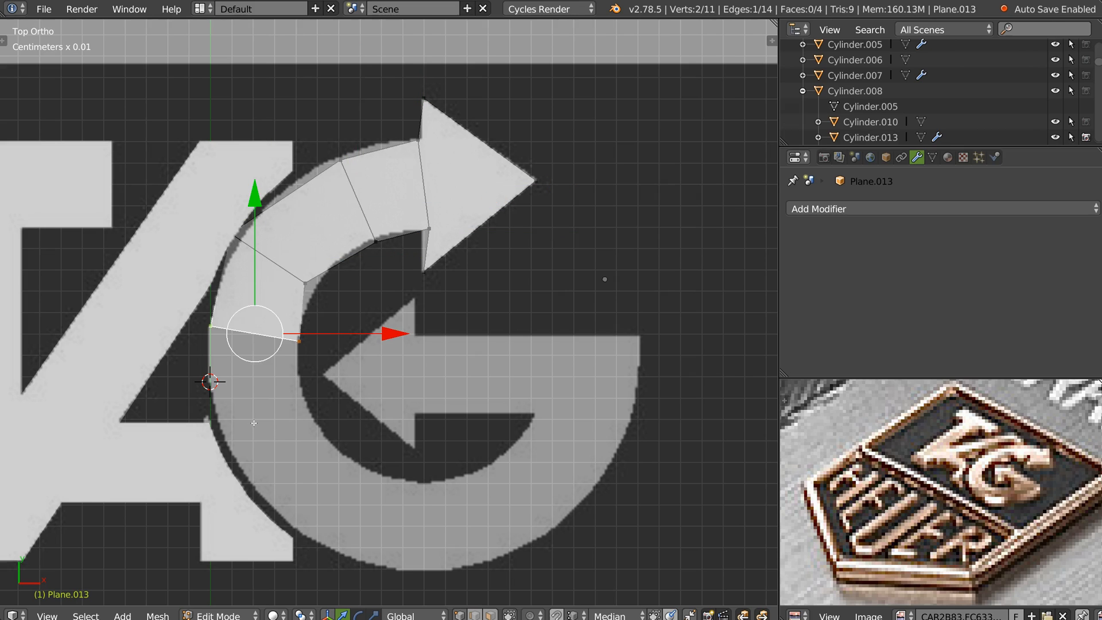
Step: Extrude the ring's end edge in seven segments along the left, bottom and lower right of the G, up to the crossbar
ctrl+right_click(263, 422)
ctrl+right_click(304, 484)
ctrl+right_click(388, 521)
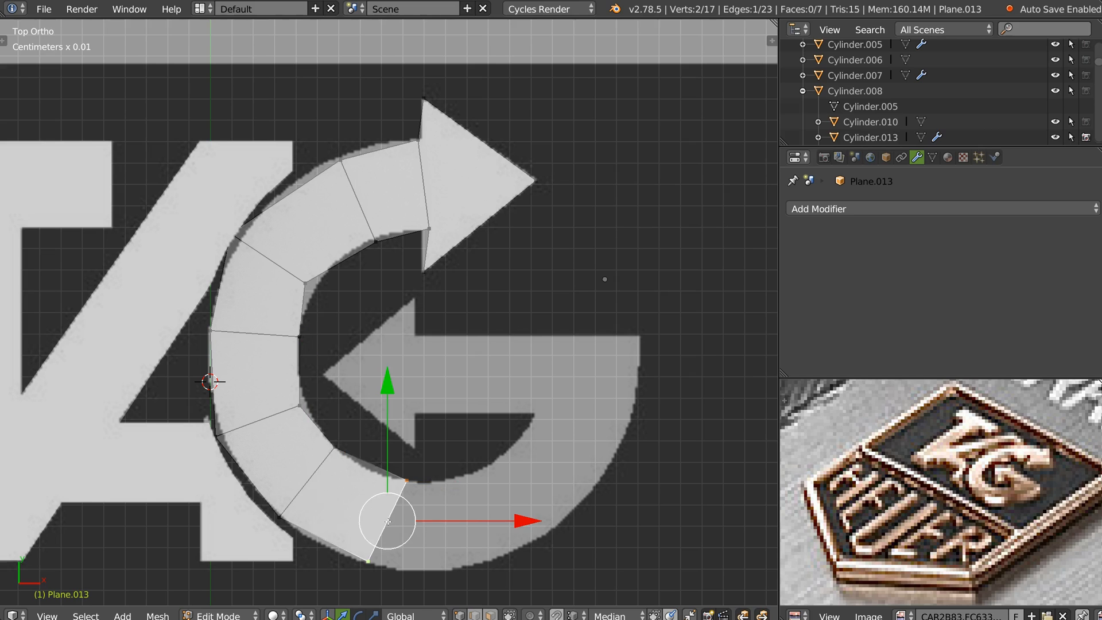
ctrl+right_click(476, 523)
ctrl+right_click(544, 481)
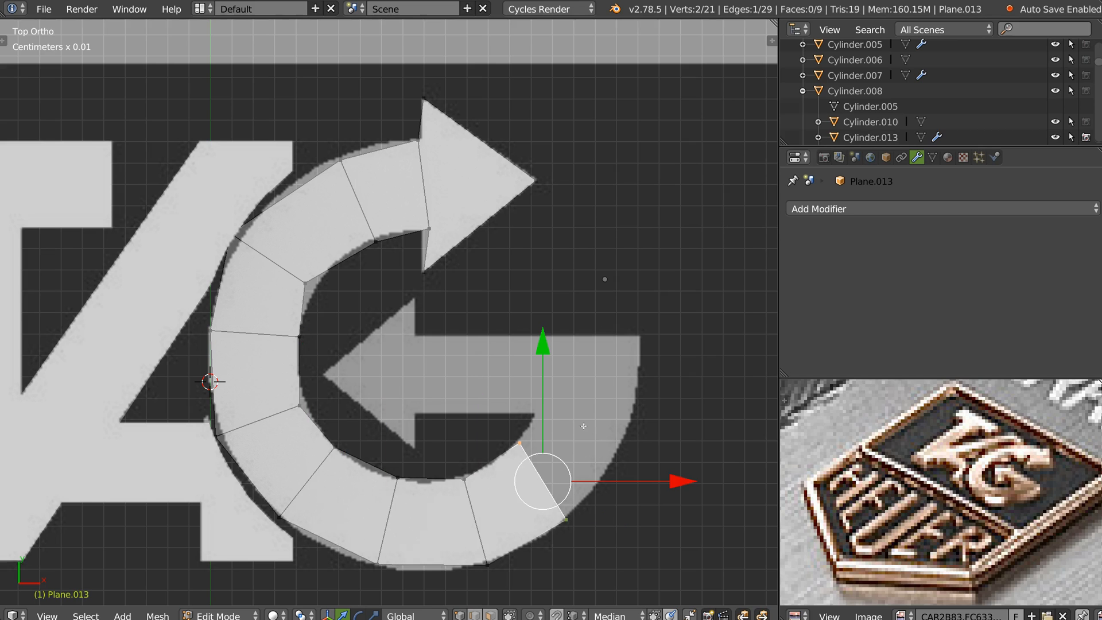
ctrl+right_click(575, 448)
ctrl+right_click(584, 407)
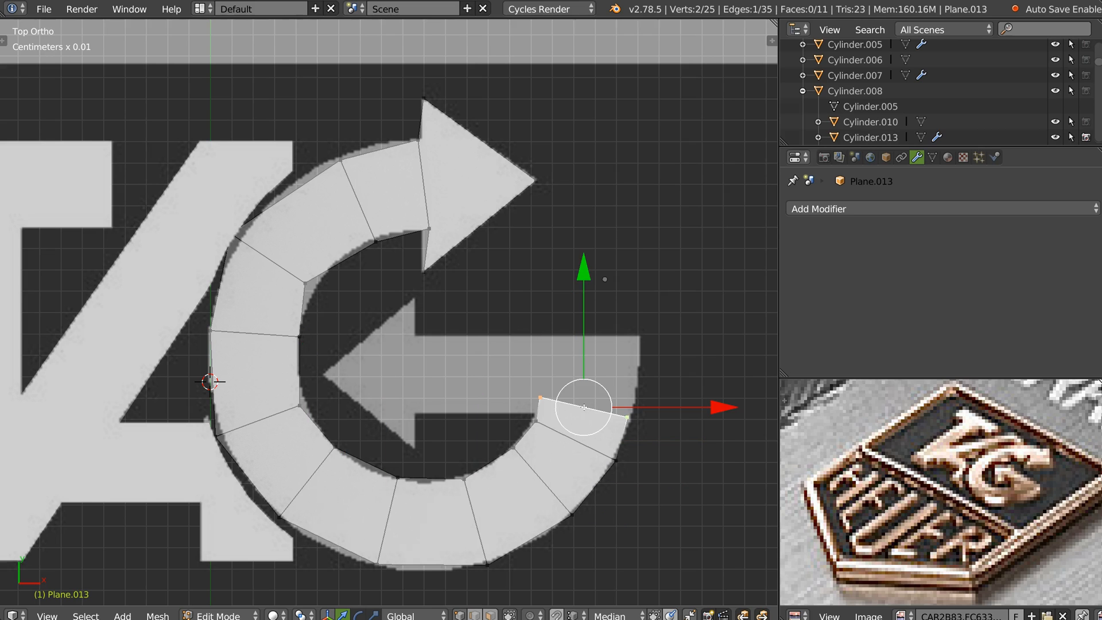
Step: Move the end edge's inner vertex onto the corner where the ring meets the crossbar's lower edge
right_click(537, 428)
scroll(537, 430, up, 5)
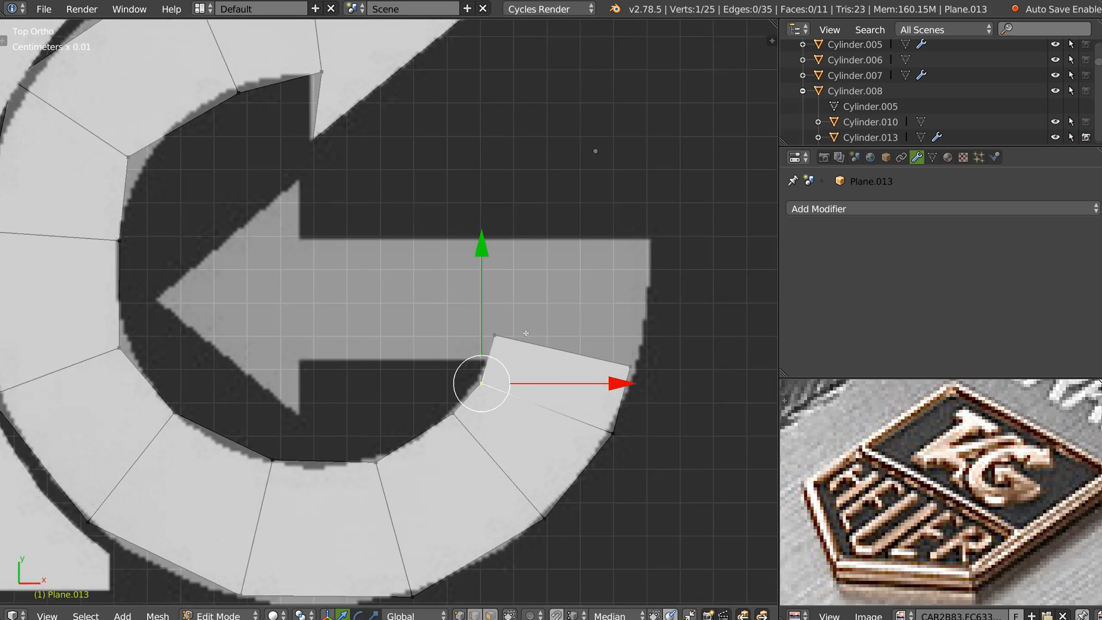
key(g)
click(472, 358)
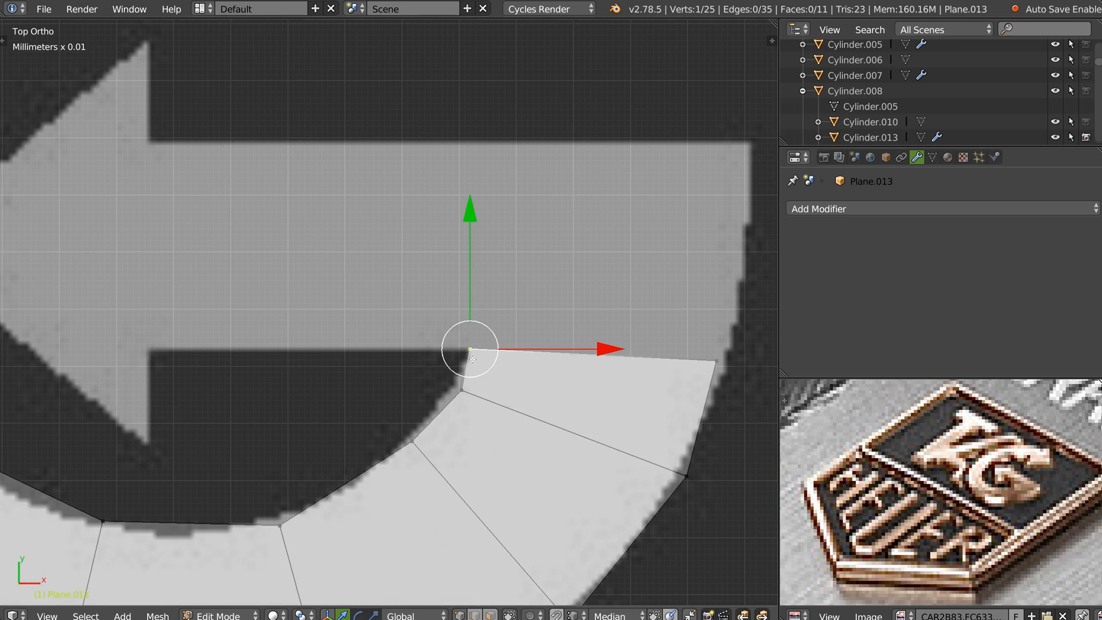
Step: Move the end edge's outer vertex onto the ring's outer outline and level it with the inner vertex along Y
right_click(708, 366)
key(g)
click(723, 356)
key(g)
key(y)
click(468, 354)
Step: Extrude the end edge up along Y to the crossbar's upper edge and move its outer vertex onto the crossbar's upper right corner
scroll(494, 356, down, 3)
shift+right_click(520, 355)
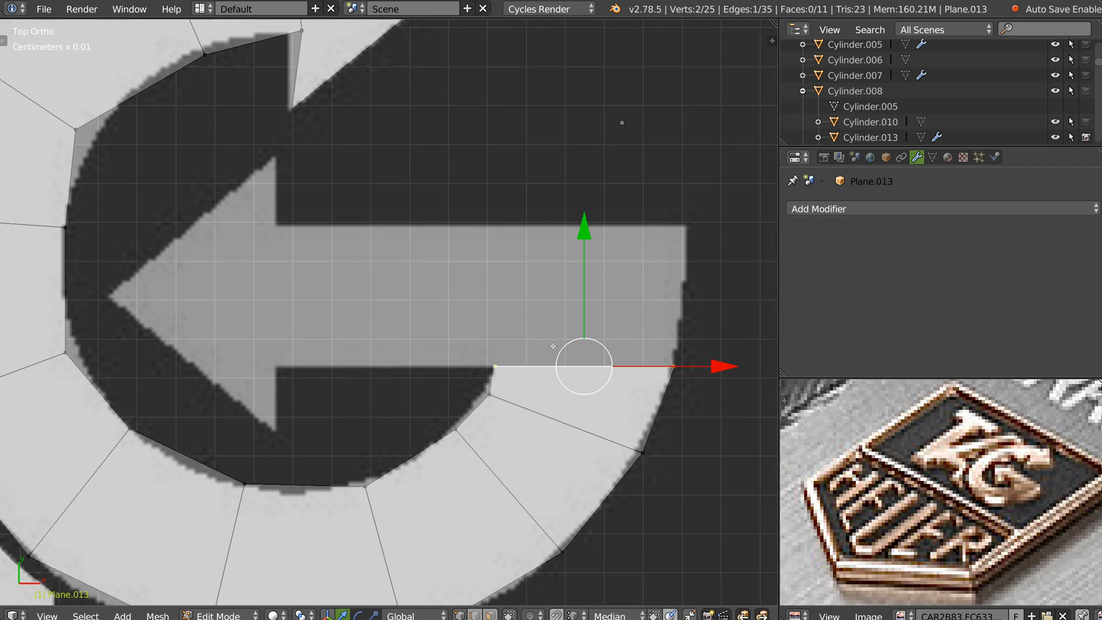
key(e)
key(y)
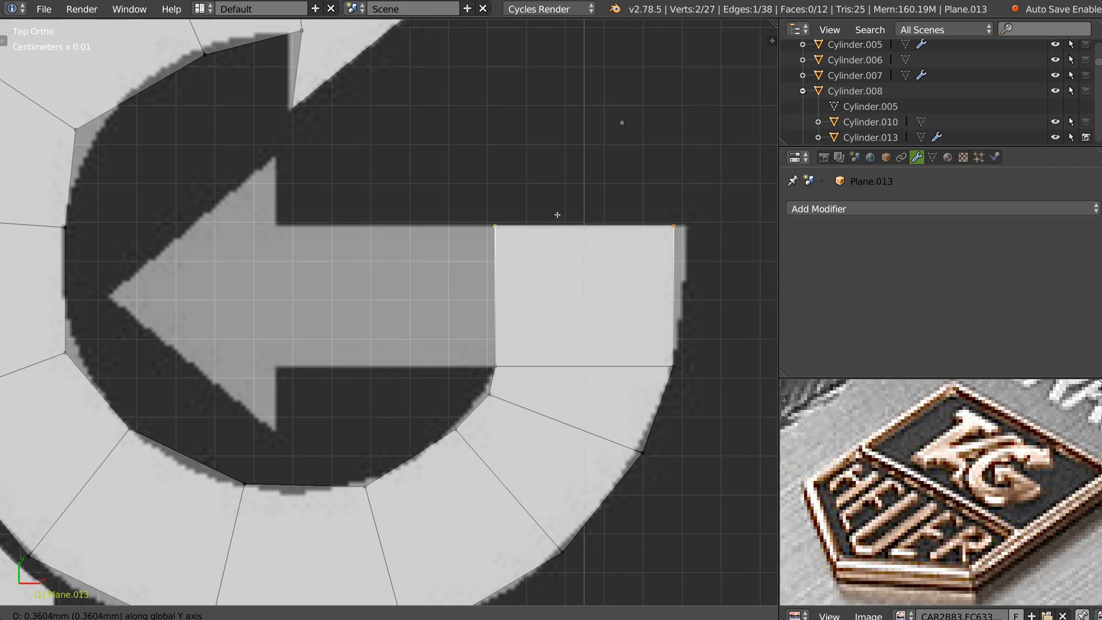
click(584, 214)
right_click(678, 244)
drag(739, 227, 749, 227)
key(ctrl+r)
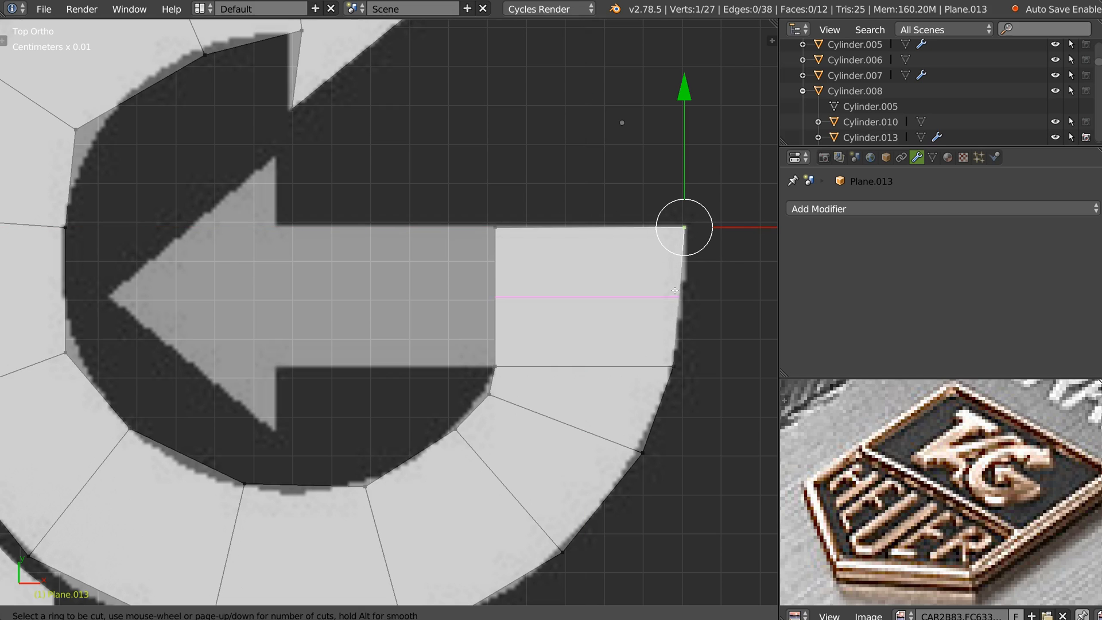
click(673, 292)
right_click(675, 293)
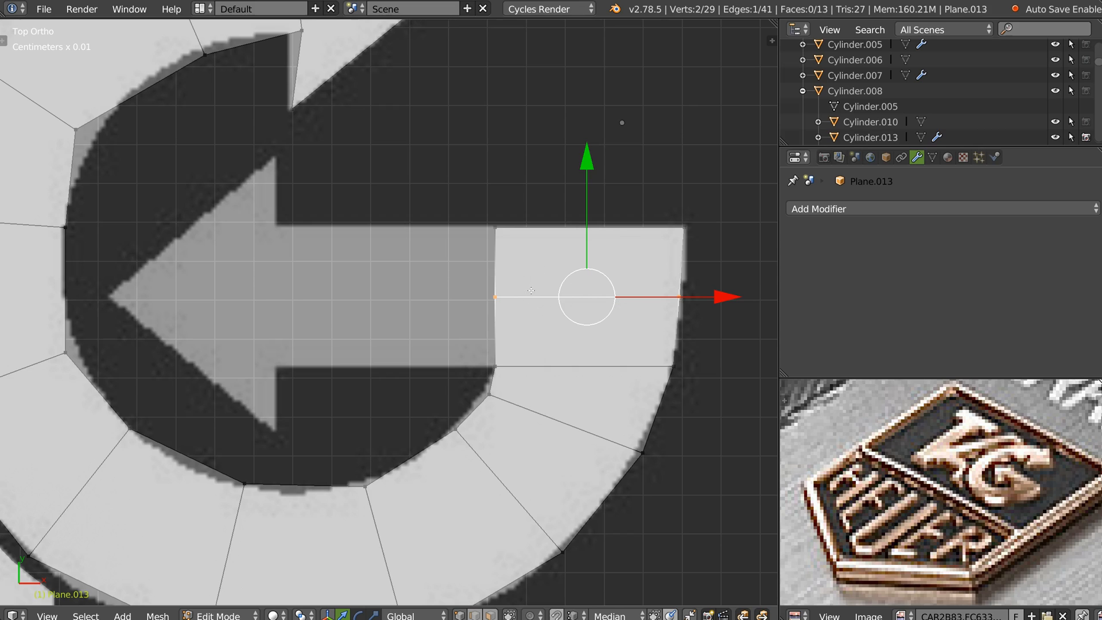
key(ctrl+z)
Step: Extrude the outer vertex level with the crossbar's lower edge upward to about halfway up the crossbar's curved right end
right_click(659, 355)
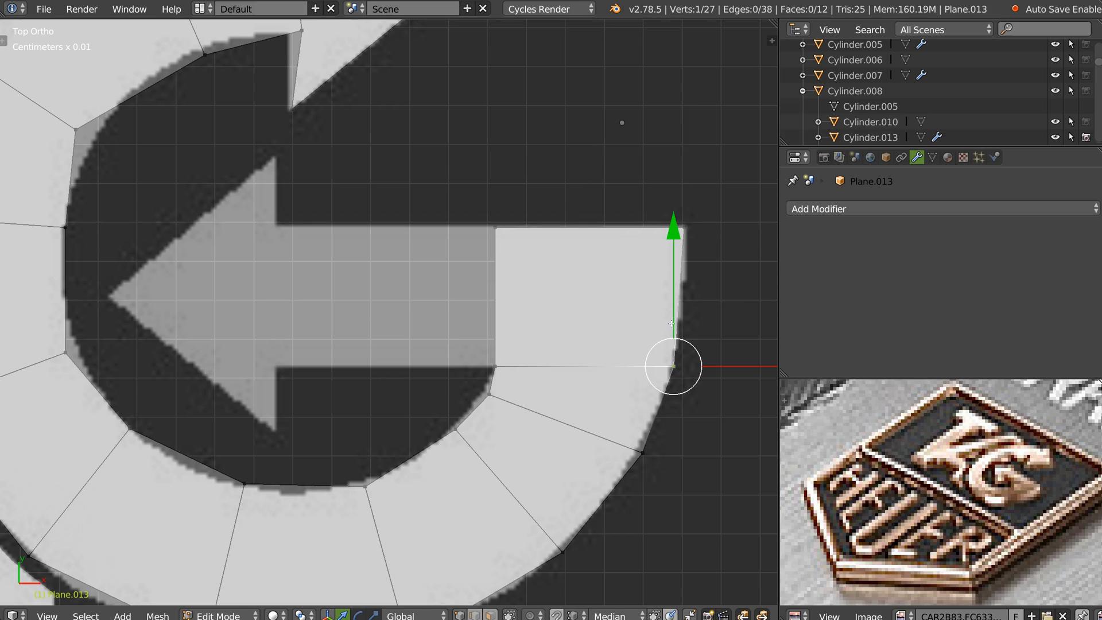
key(e)
click(677, 257)
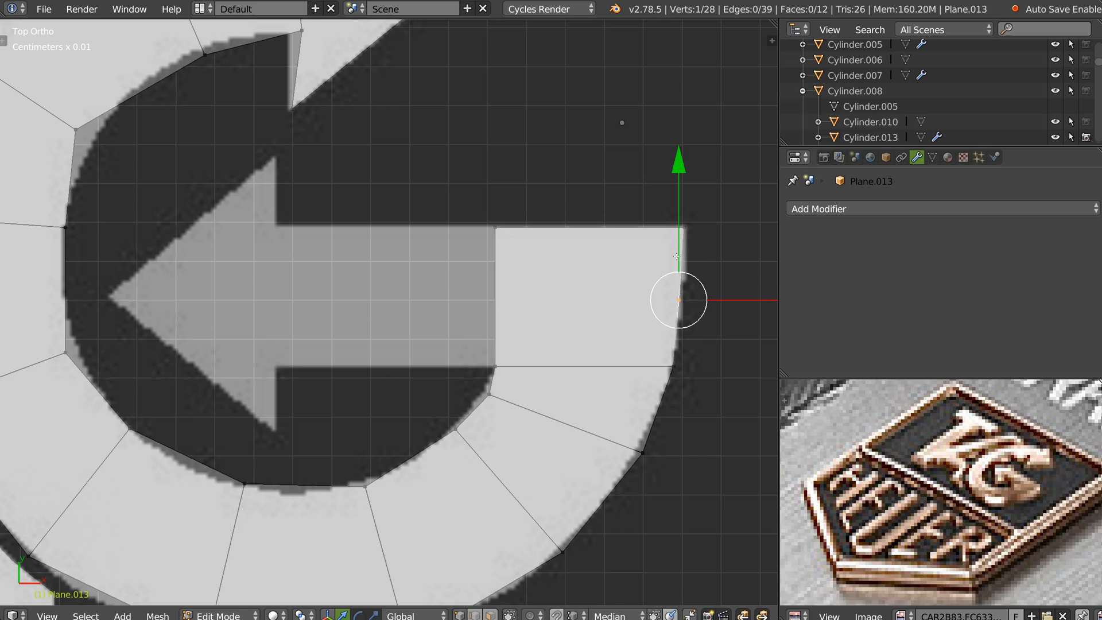
Step: Move the face's upper left vertex to the crossbar's lower junction with the arrowhead, extrude it to the upper junction and level it there
right_click(504, 354)
shift+right_click(495, 250)
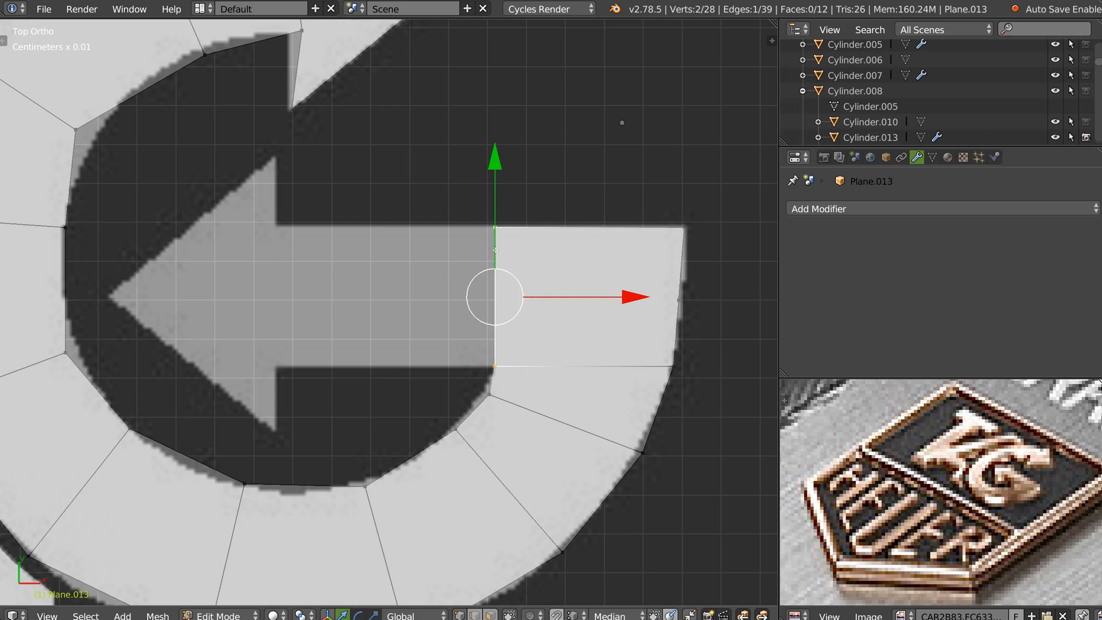
right_click(483, 227)
key(g)
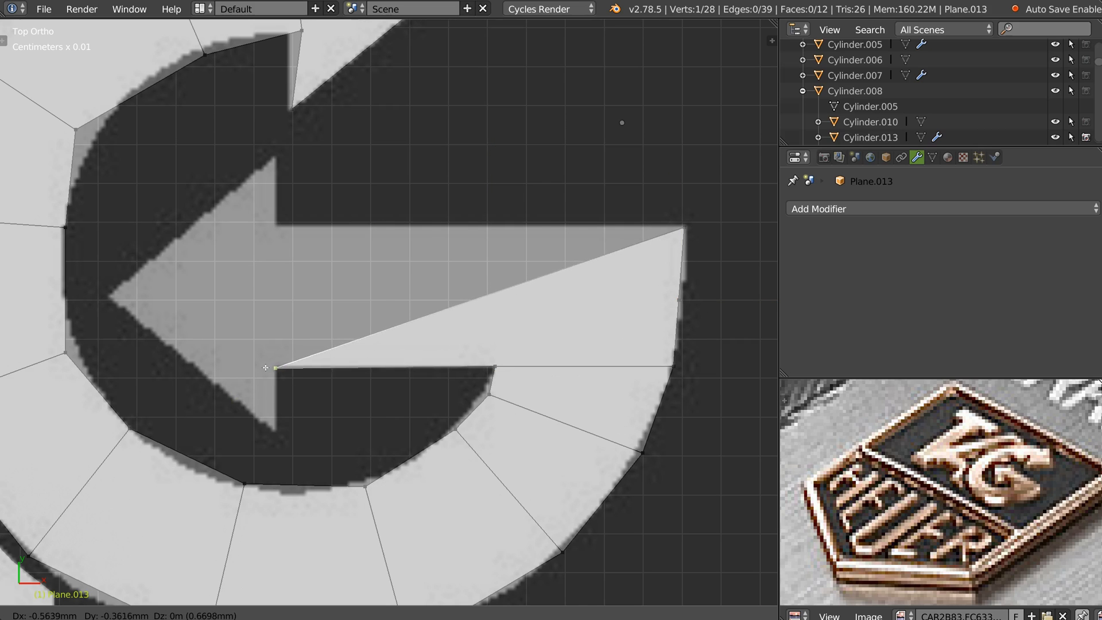
click(268, 366)
key(e)
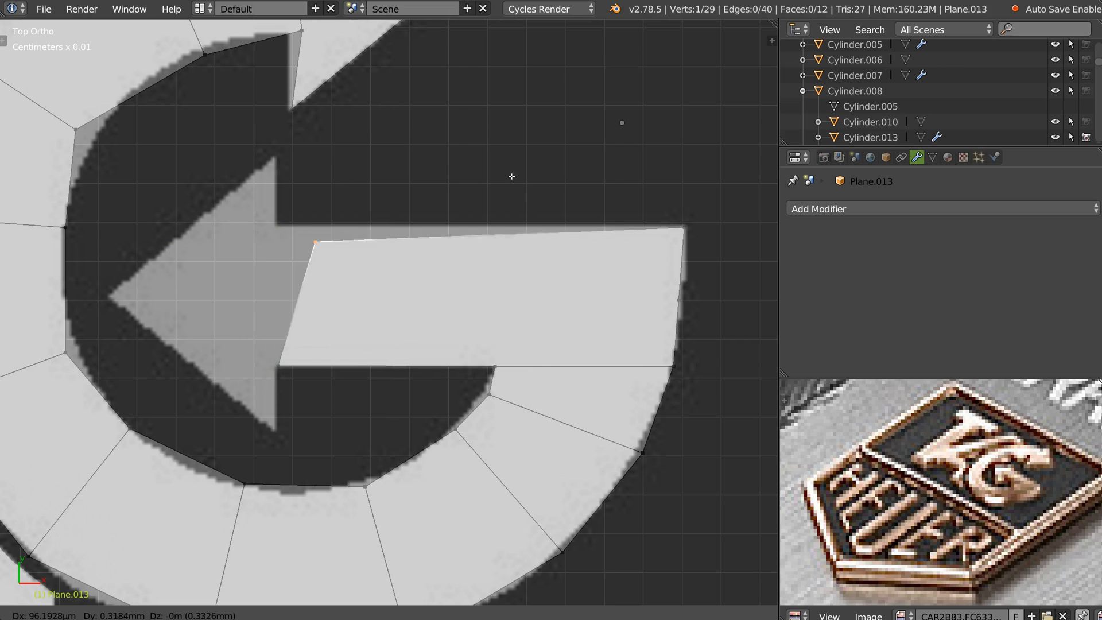
click(468, 167)
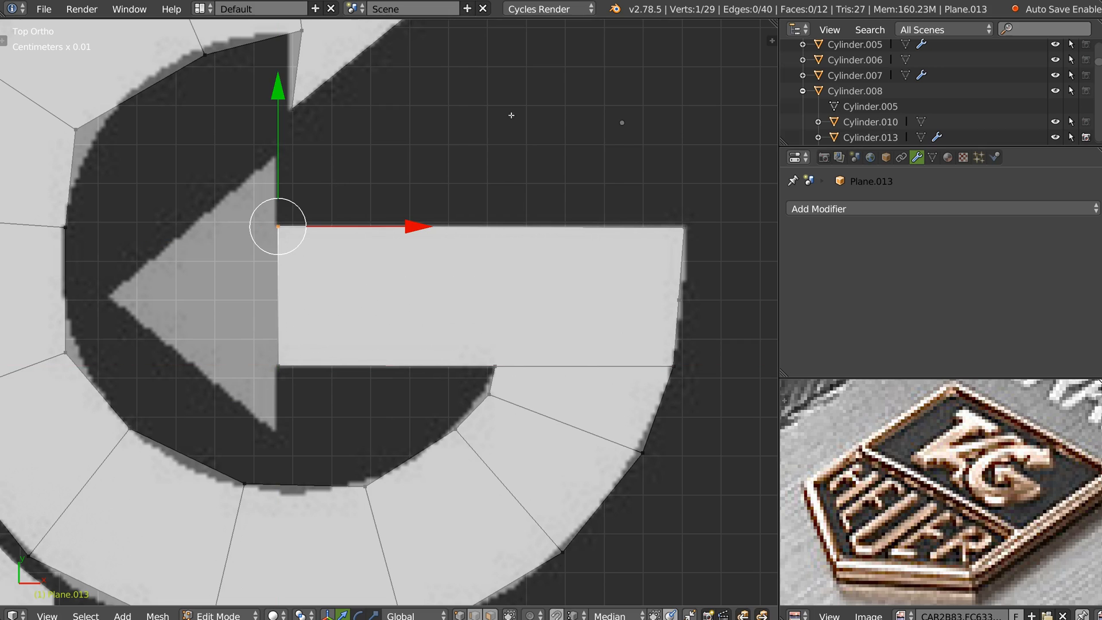
ctrl+drag(278, 82, 685, 228)
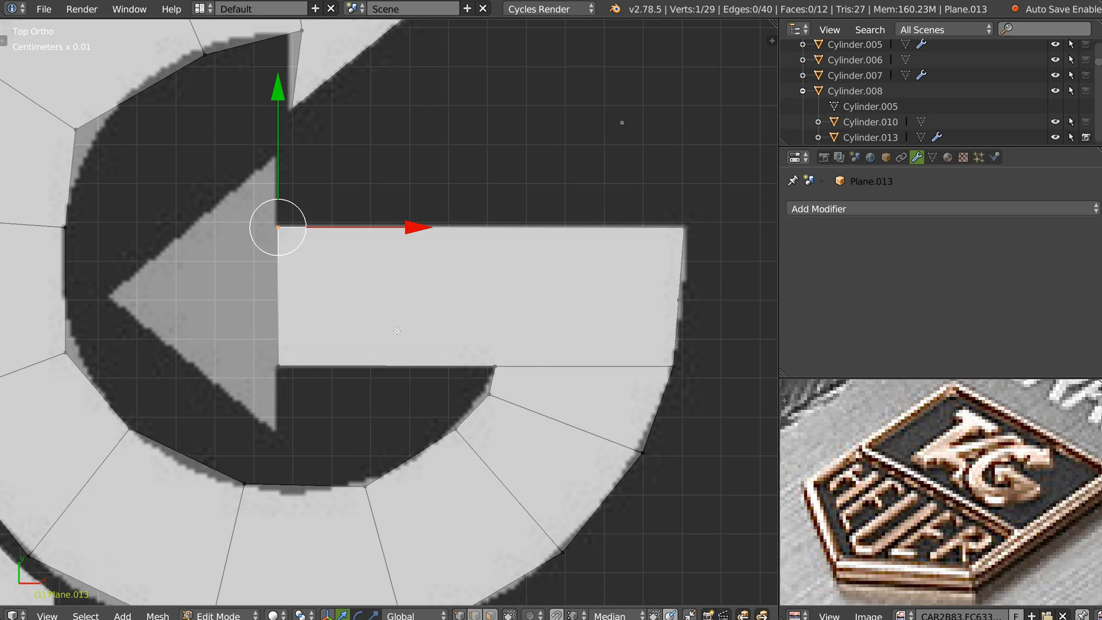
Step: Extrude a vertex from the crossbar's upper junction and place it on the inner arrowhead's tip
shift+middle_drag(295, 240, 439, 235)
key(e)
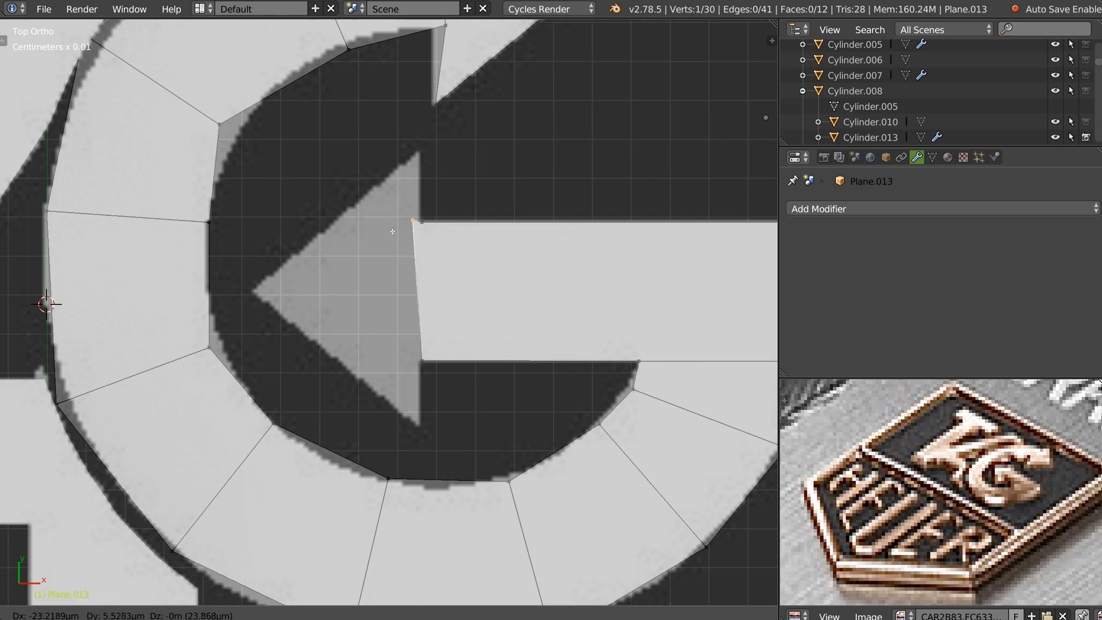
key(y)
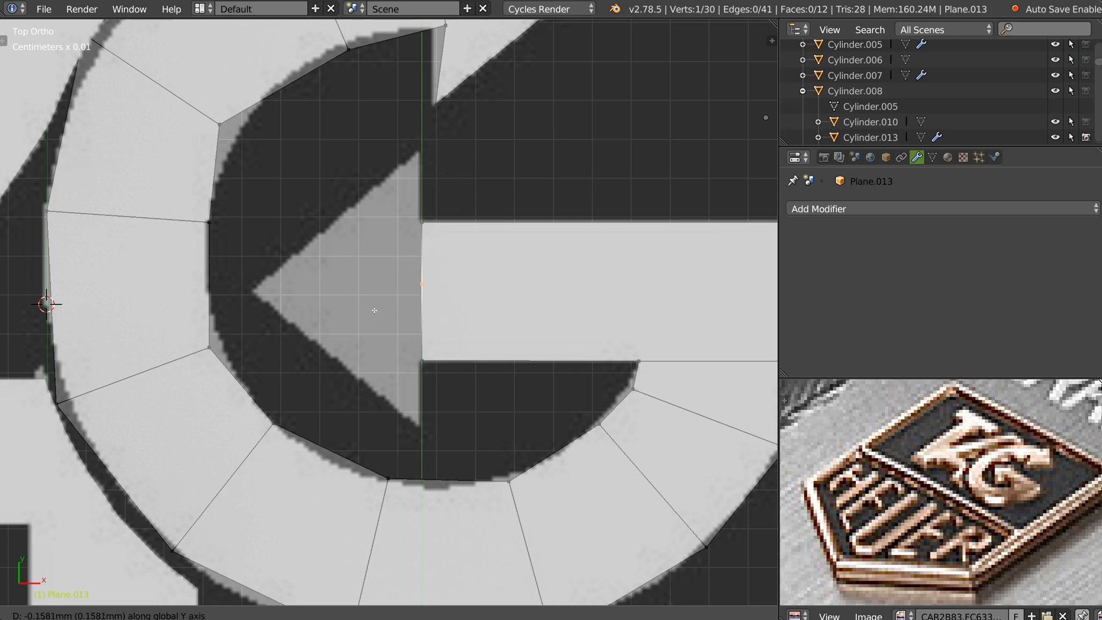
click(330, 297)
key(g)
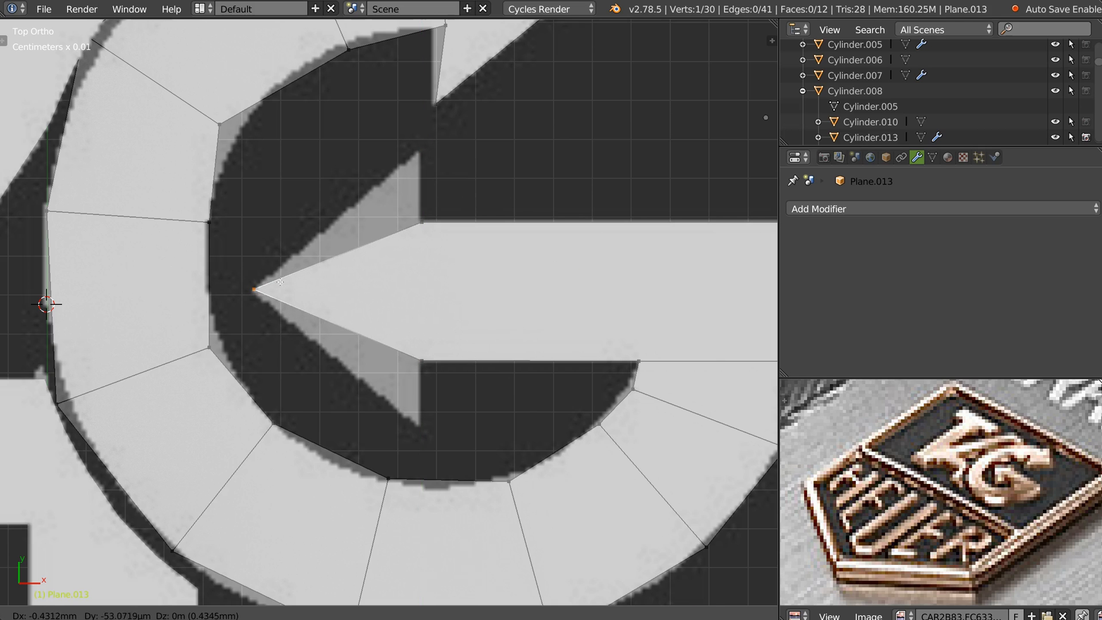
click(280, 283)
Step: Extrude vertices to the inner arrowhead's upper and lower corners, aligning the upper one along X with the crossbar junction
key(e)
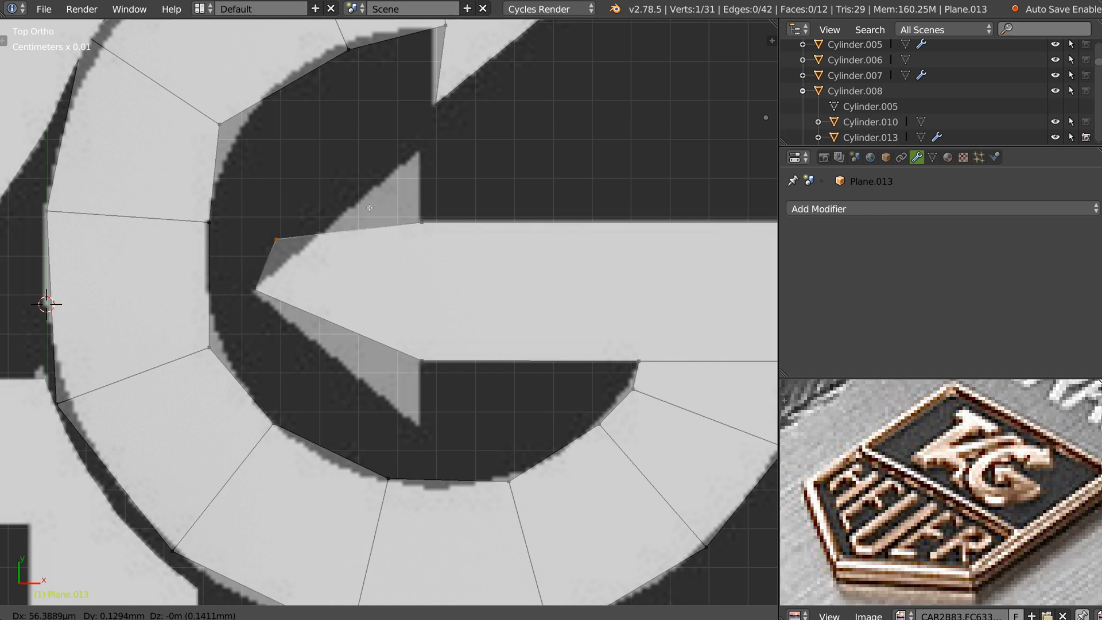
click(516, 128)
key(g)
key(x)
ctrl+click(415, 225)
right_click(389, 369)
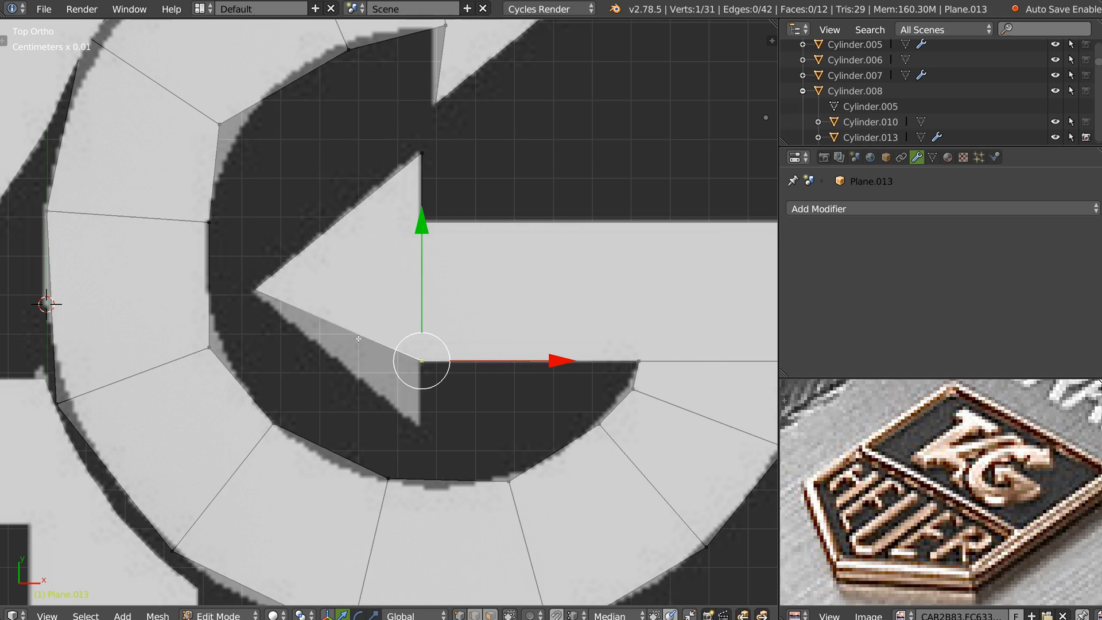
key(e)
click(357, 403)
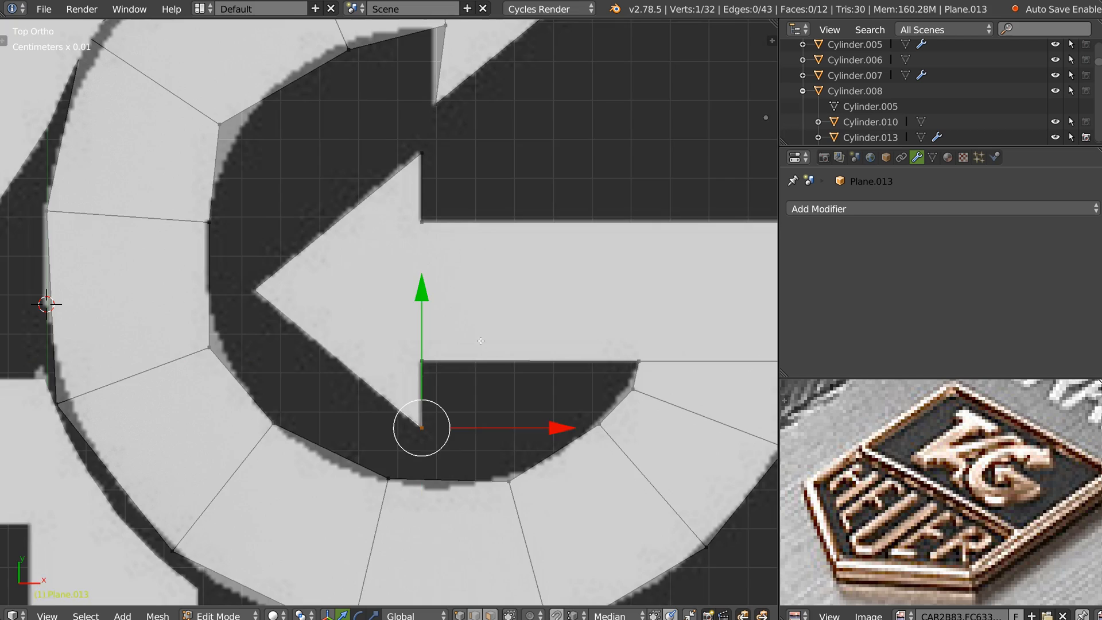
Step: Move the two lowest inner ring vertices onto the G's inner outline
ctrl+middle_drag(481, 341, 451, 396)
shift+middle_drag(421, 443, 433, 254)
right_click(401, 255)
key(g)
click(400, 259)
right_click(502, 248)
key(g)
click(502, 246)
Step: Fit two inner vertices and one outer vertex of the ring's lower right part to the G's outline
right_click(566, 210)
key(g)
click(554, 219)
right_click(591, 182)
key(g)
click(583, 195)
right_click(714, 237)
key(g)
click(701, 251)
Step: Move the two inner vertices of the ring's upper left part onto the G's inner outline
shift+middle_drag(583, 106, 584, 249)
scroll(583, 248, down, 2)
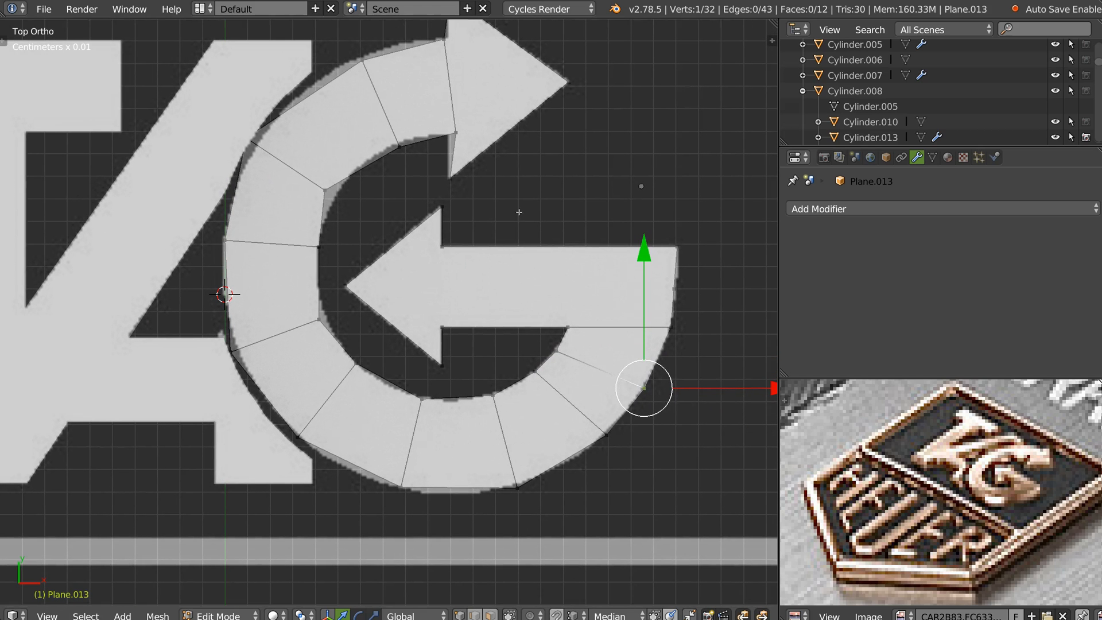
right_click(323, 194)
key(g)
click(330, 203)
right_click(404, 148)
key(g)
click(410, 137)
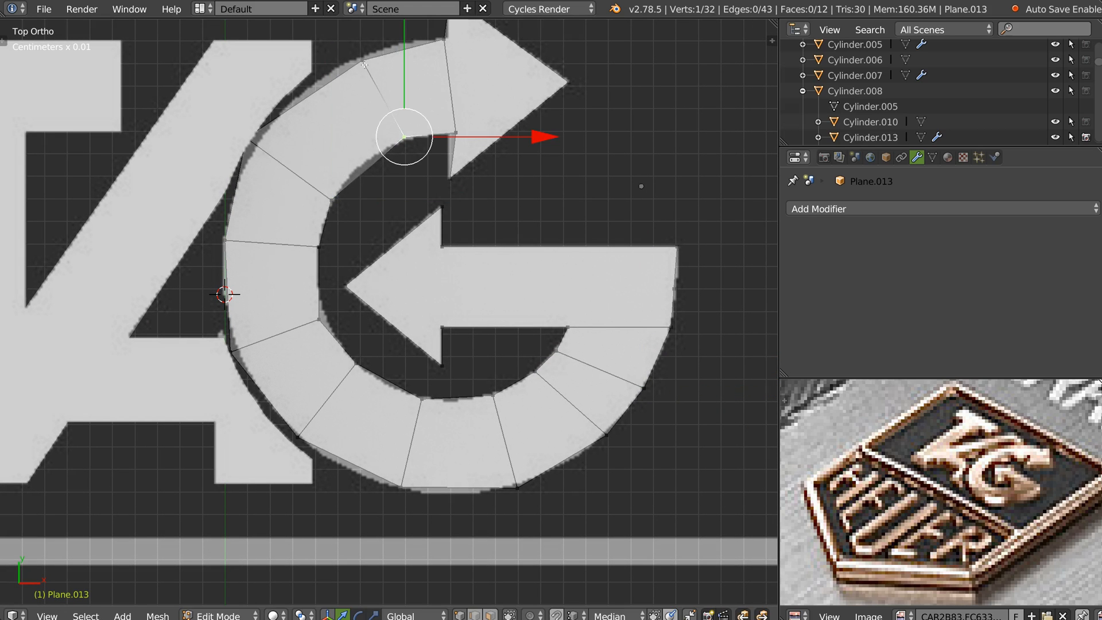
Step: Align the ring's inner and outer vertices at the upper arrowhead with the arrowhead's base
shift+middle_drag(365, 65, 356, 95)
scroll(430, 163, up, 3)
right_click(463, 165)
drag(591, 165, 449, 240)
shift+middle_drag(461, 99, 450, 234)
drag(437, 311, 490, 189)
right_click(425, 139)
drag(557, 138, 447, 77)
ctrl+middle_drag(438, 72, 439, 108)
shift+middle_drag(439, 109, 516, 54)
Step: Add a loop cut across the ring's upper left part and fit the surrounding vertices to the G's outline
right_click(449, 63)
right_drag(374, 119, 374, 128)
key(ctrl+r)
click(436, 139)
right_click(482, 123)
right_drag(454, 142, 450, 135)
right_drag(407, 95, 469, 53)
right_drag(481, 120, 486, 121)
Step: Select all outer ring vertices from the upper arrowhead to the crossbar and space them evenly along the curve
right_click(512, 46)
mouse_move(453, 92)
ctrl+mouse_down()
mouse_move(247, 158)
mouse_move(246, 263)
mouse_move(368, 246)
ctrl+mouse_up()
mouse_move(395, 291)
ctrl+mouse_down()
mouse_move(337, 244)
mouse_move(522, 393)
ctrl+mouse_up()
mouse_move(537, 353)
ctrl+mouse_down()
mouse_move(669, 390)
mouse_move(676, 288)
ctrl+mouse_up()
ctrl+drag(678, 249, 680, 247)
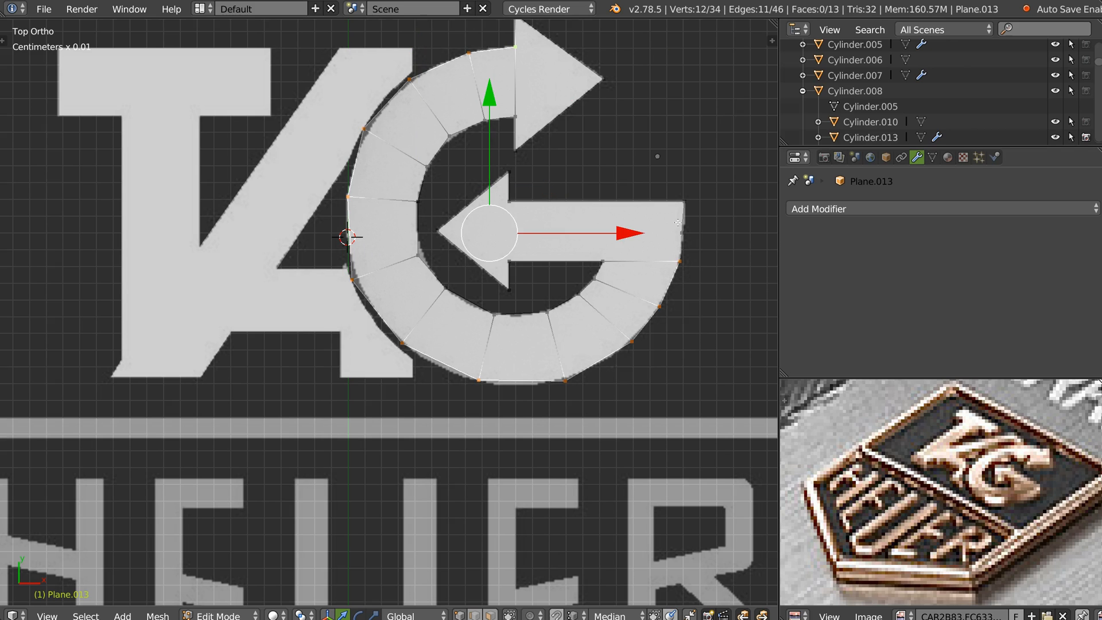
key(w)
click(421, 425)
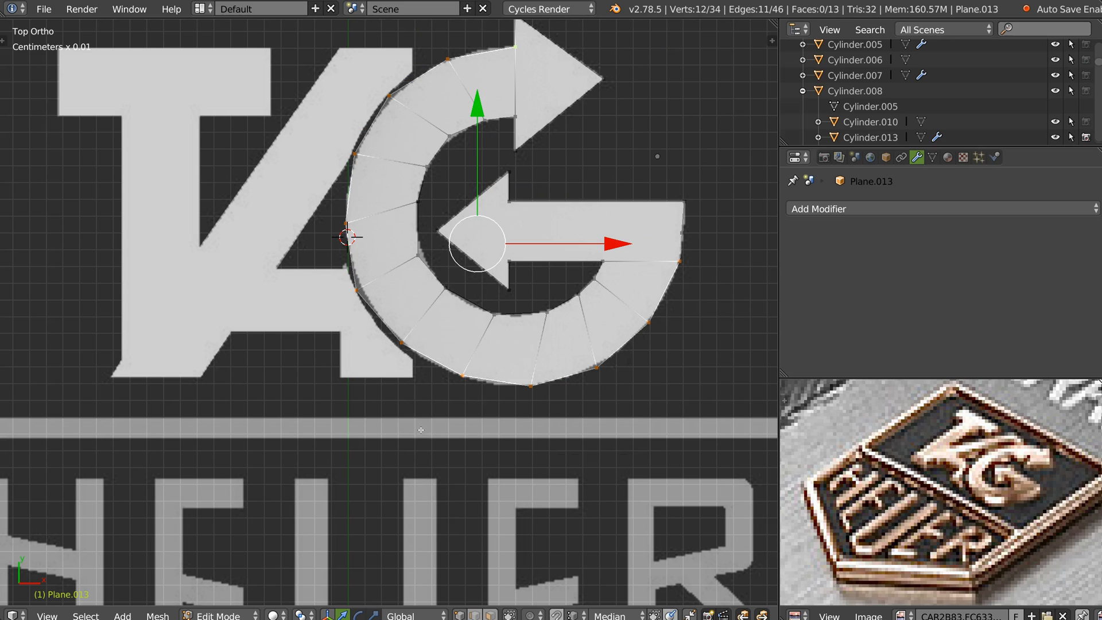
Step: Select all inner ring vertices from the crossbar to the upper arrowhead and space them evenly along the curve
shift+middle_drag(560, 322, 552, 321)
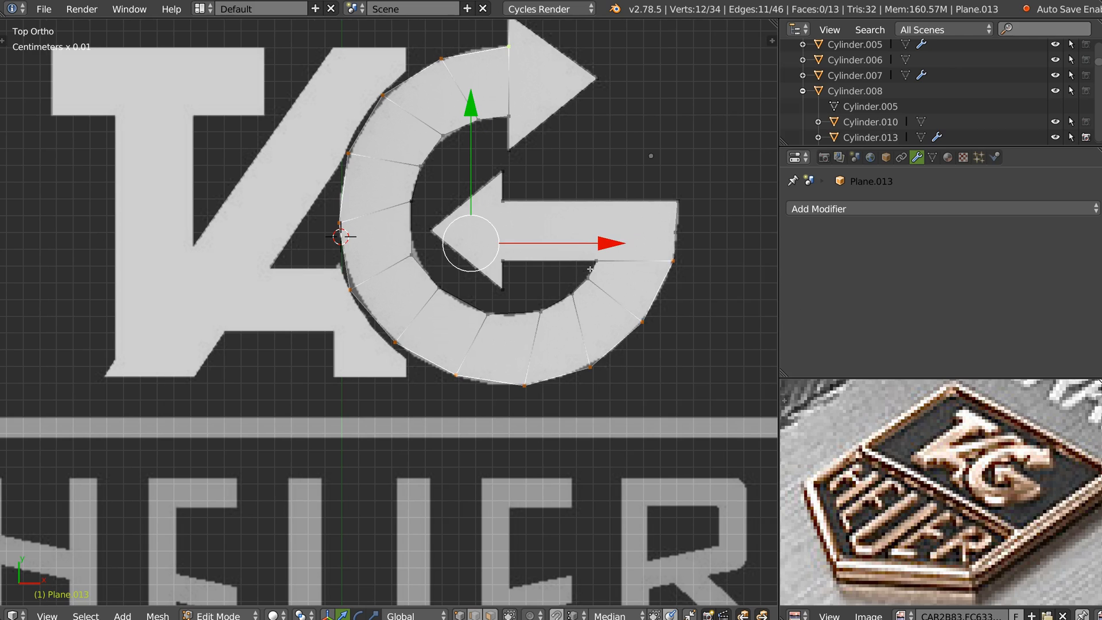
right_click(596, 262)
mouse_move(494, 342)
ctrl+mouse_down()
mouse_move(577, 272)
mouse_move(491, 319)
mouse_move(439, 267)
mouse_move(397, 268)
ctrl+mouse_up()
mouse_move(387, 211)
ctrl+mouse_down()
mouse_move(512, 121)
mouse_move(432, 181)
ctrl+mouse_up()
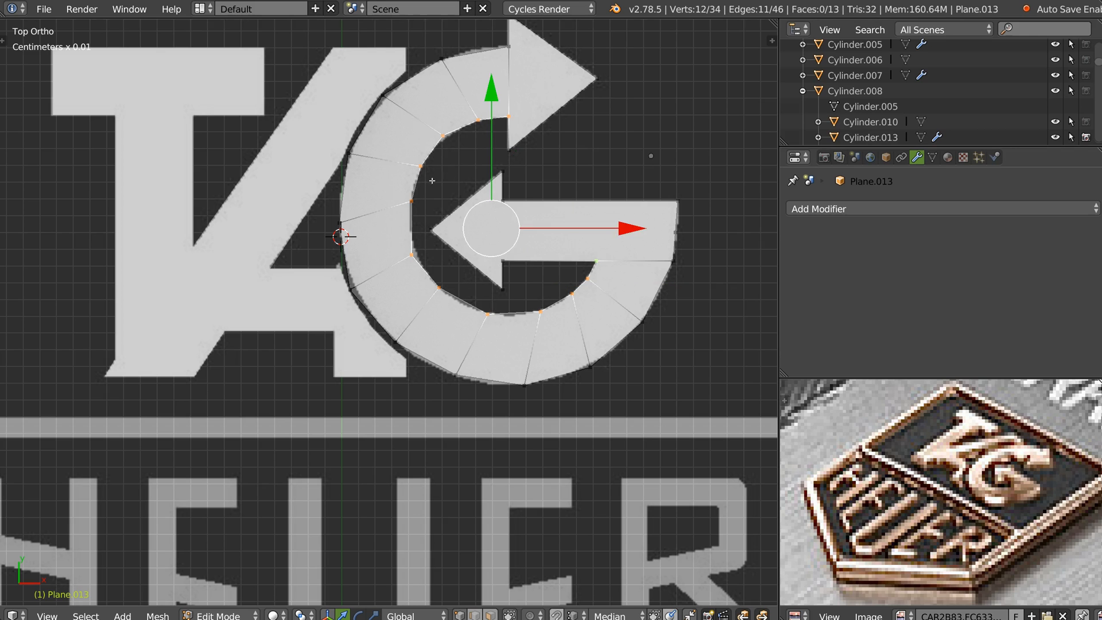
key(w)
click(270, 250)
Step: Reposition the inner vertices along the ring's lower right, bottom and lower left so they follow the G's inner outline
shift+middle_drag(510, 326, 441, 253)
right_drag(548, 212, 567, 196)
right_drag(495, 244, 525, 231)
right_drag(439, 254, 462, 255)
right_drag(374, 242, 460, 255)
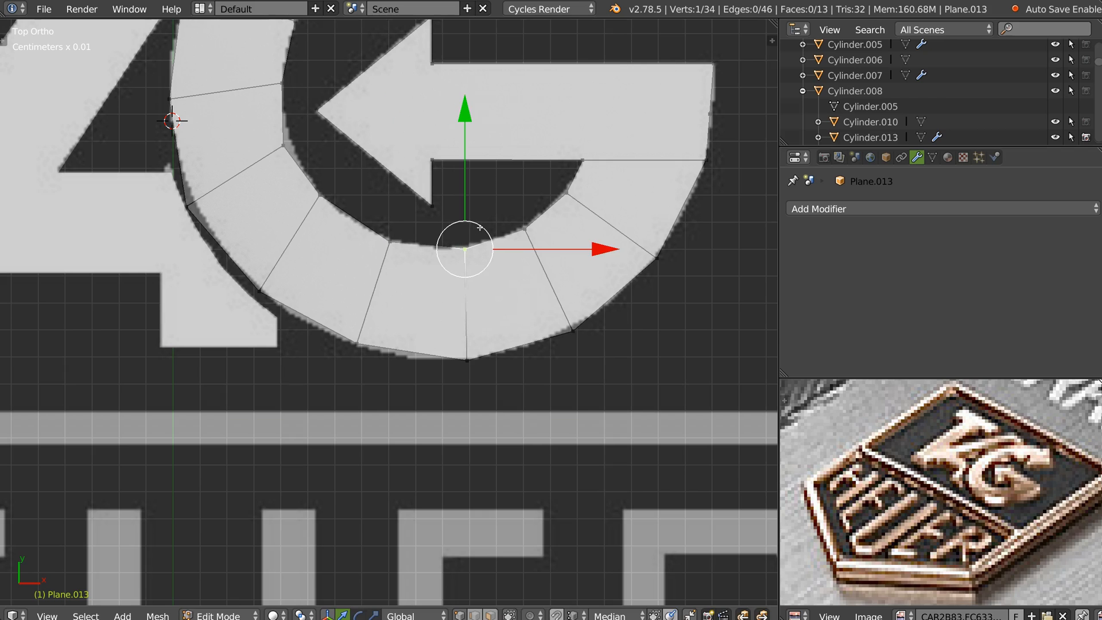
right_drag(326, 203, 339, 216)
right_drag(284, 148, 296, 158)
Step: Reposition the inner vertices along the ring's left and upper left so they follow the G's inner outline
shift+middle_drag(296, 158, 370, 246)
right_drag(357, 172, 358, 185)
shift+middle_drag(389, 114, 364, 210)
right_drag(353, 205, 348, 214)
right_drag(377, 151, 373, 156)
Step: Move the vertex midway up the crossbar's right end outward onto the G's outer outline
scroll(419, 162, down, 4)
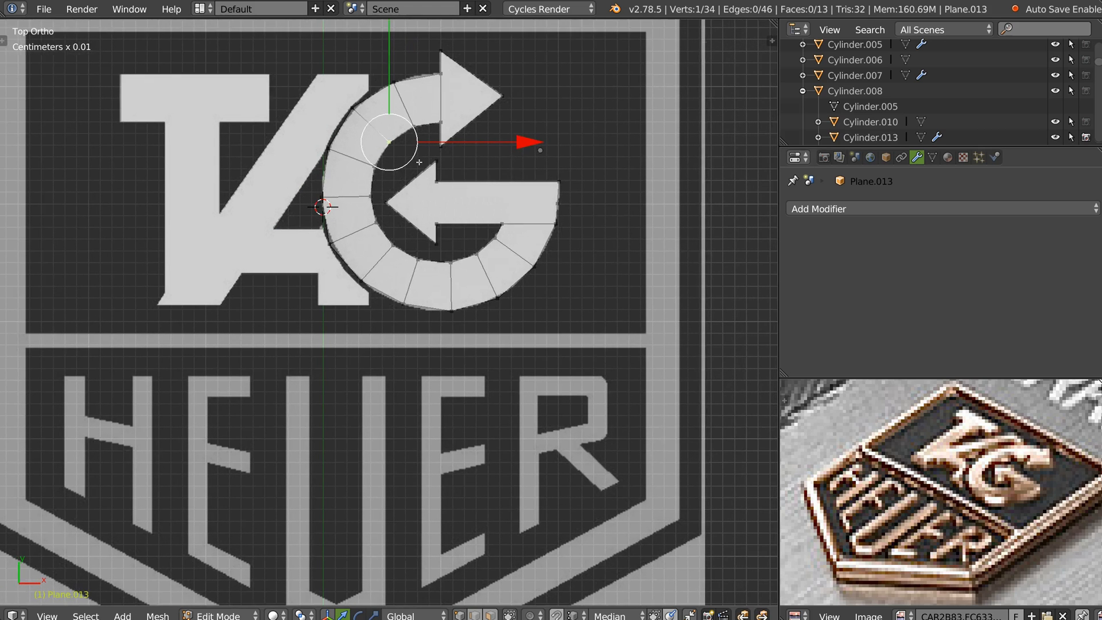
scroll(492, 177, up, 4)
shift+middle_drag(541, 172, 524, 162)
right_drag(612, 223, 616, 217)
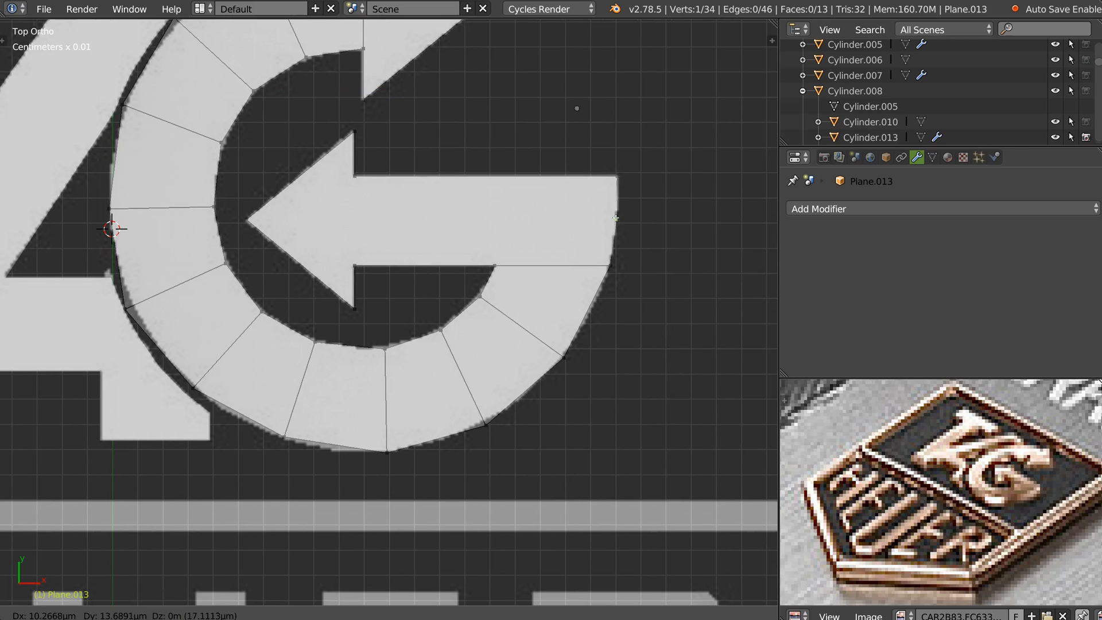
click(615, 218)
ctrl+middle_drag(580, 213, 575, 245)
shift+middle_drag(575, 245, 553, 203)
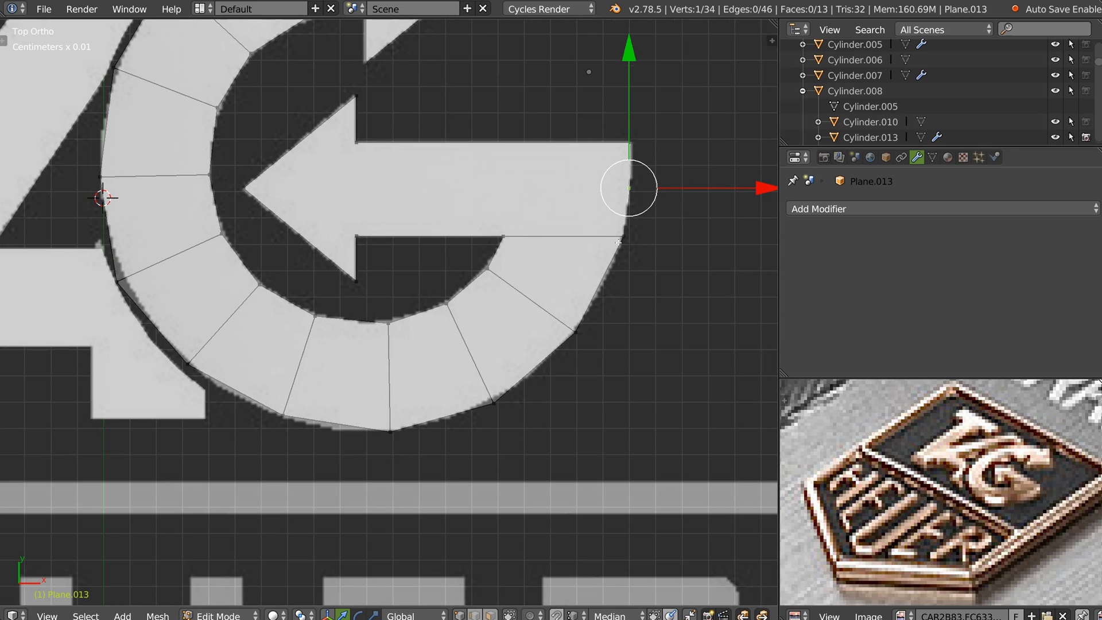
Step: Join the traced G with the solidified TA letters so that all three share the same Solidify thickness
shift+middle_drag(602, 131, 470, 298)
key(Tab)
shift+middle_drag(391, 214, 359, 254)
scroll(359, 254, down, 2)
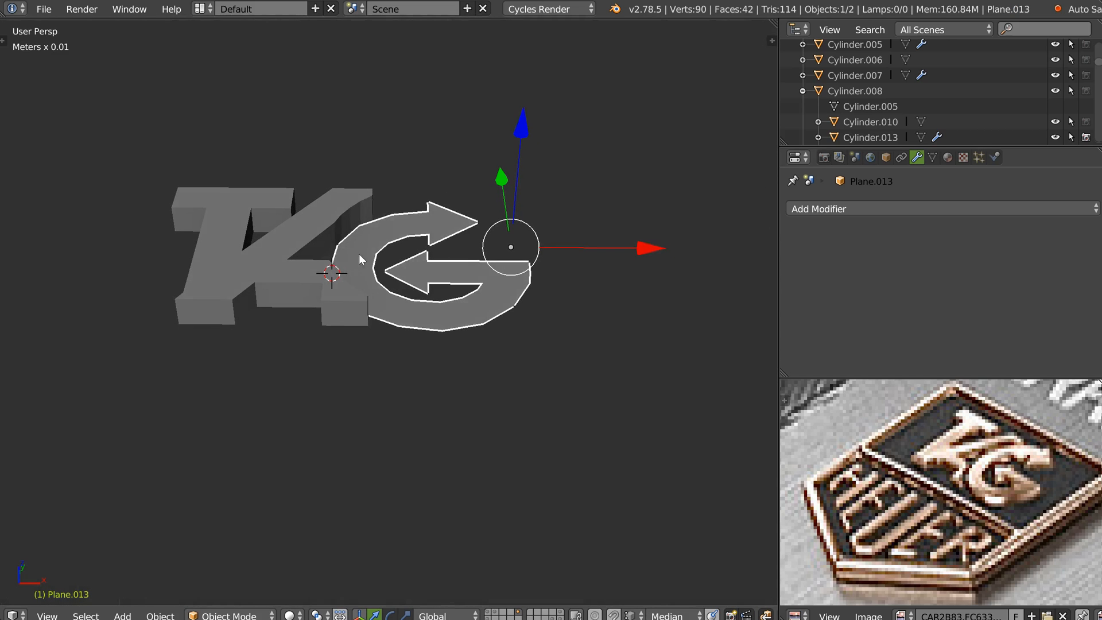
shift+right_click(287, 273)
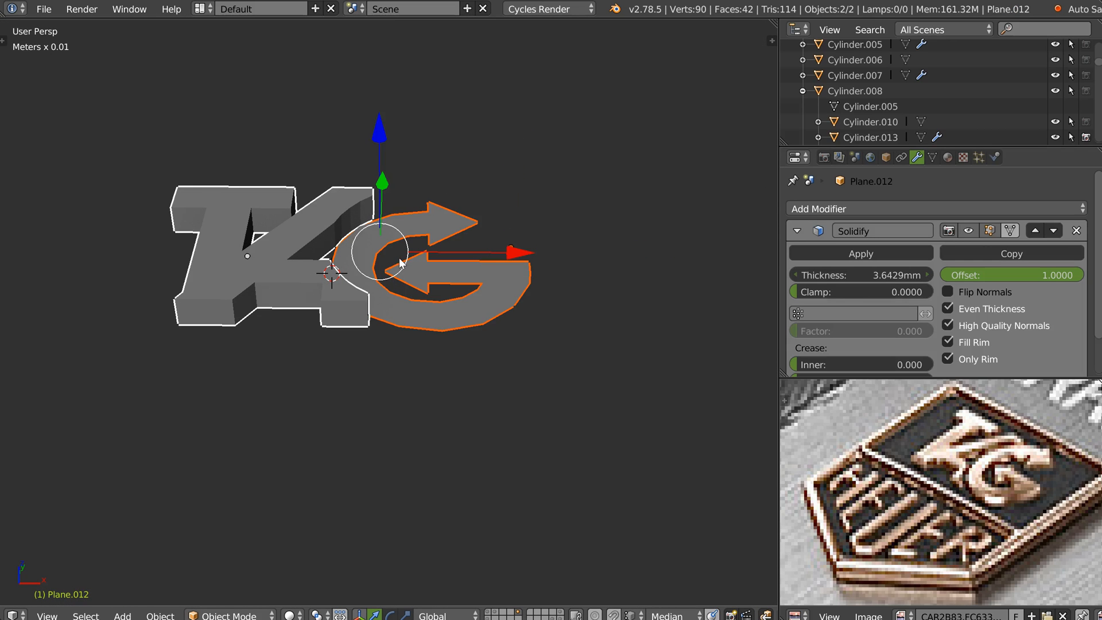
right_click(443, 246)
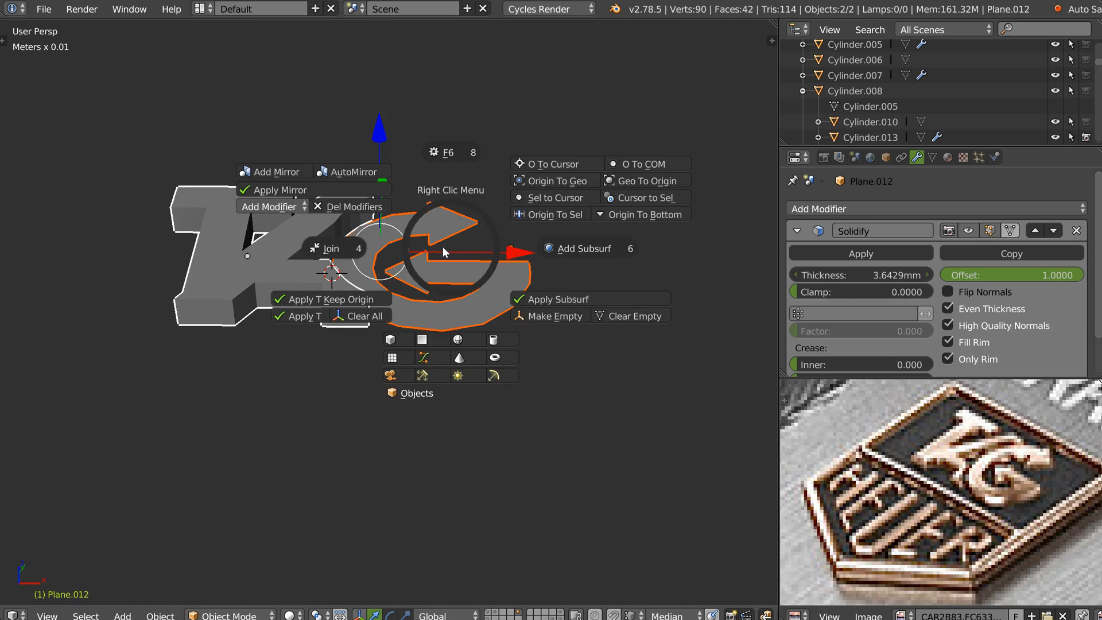
click(334, 250)
middle_drag(382, 267, 352, 344)
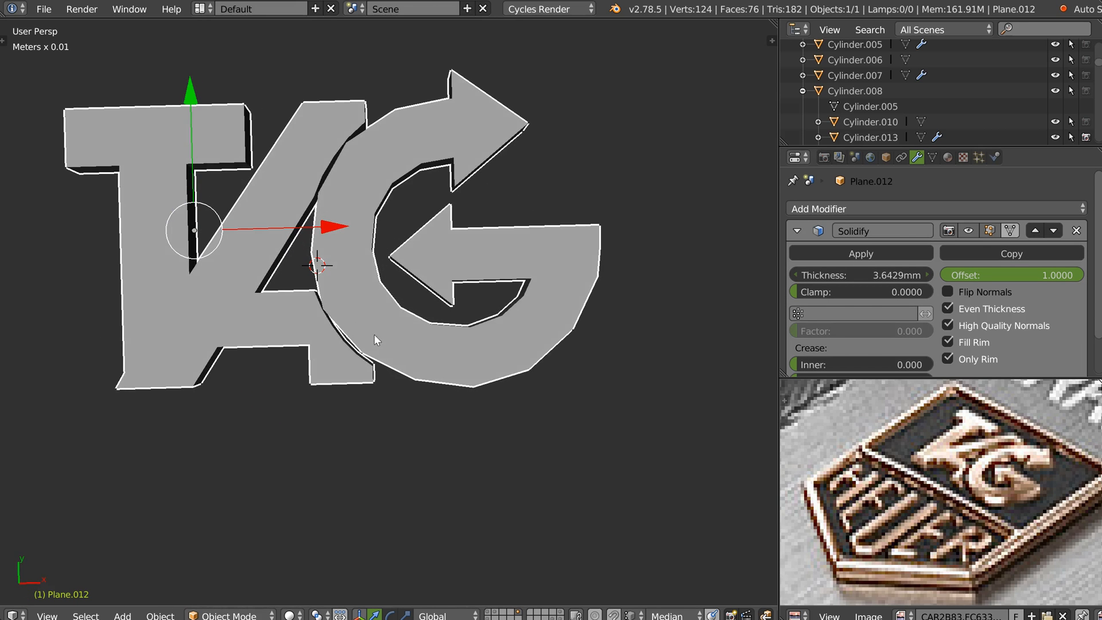
Step: Reposition the G's outer and inner ring vertices beside the A's crossbar so they follow the background outline
key(KP_7)
scroll(373, 252, up, 3)
key(Tab)
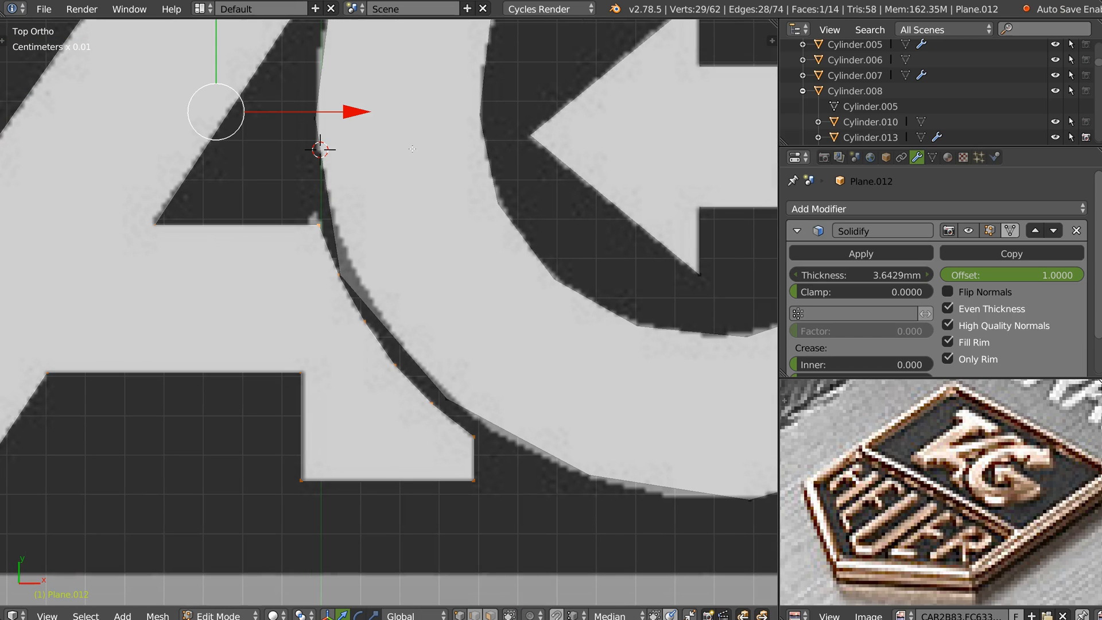
key(alt+z)
right_click(336, 224)
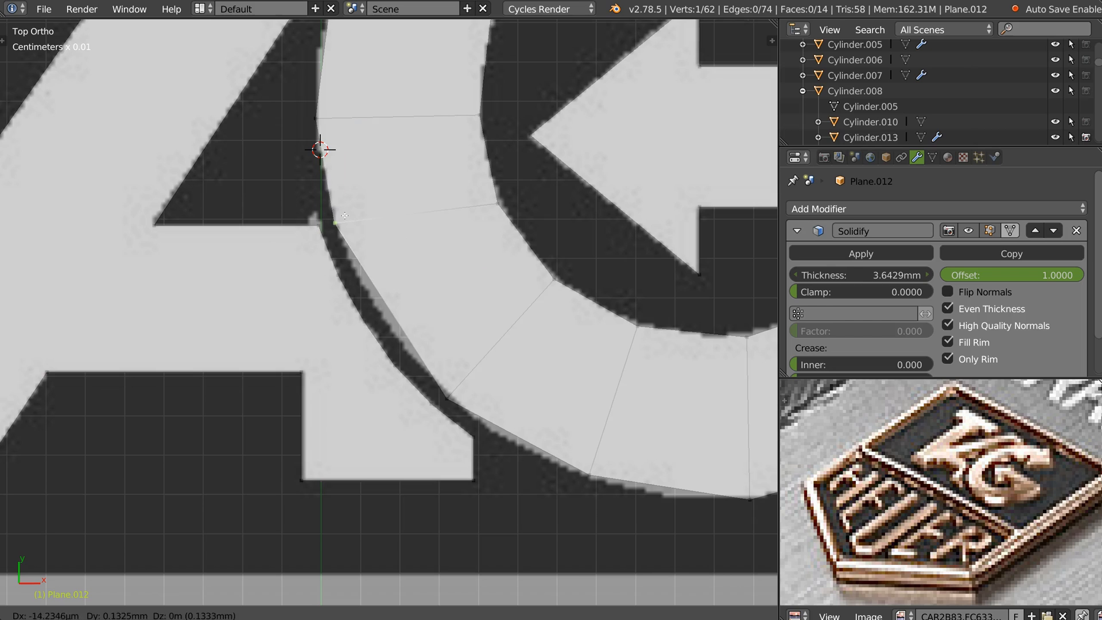
right_click(497, 208)
key(g)
click(487, 177)
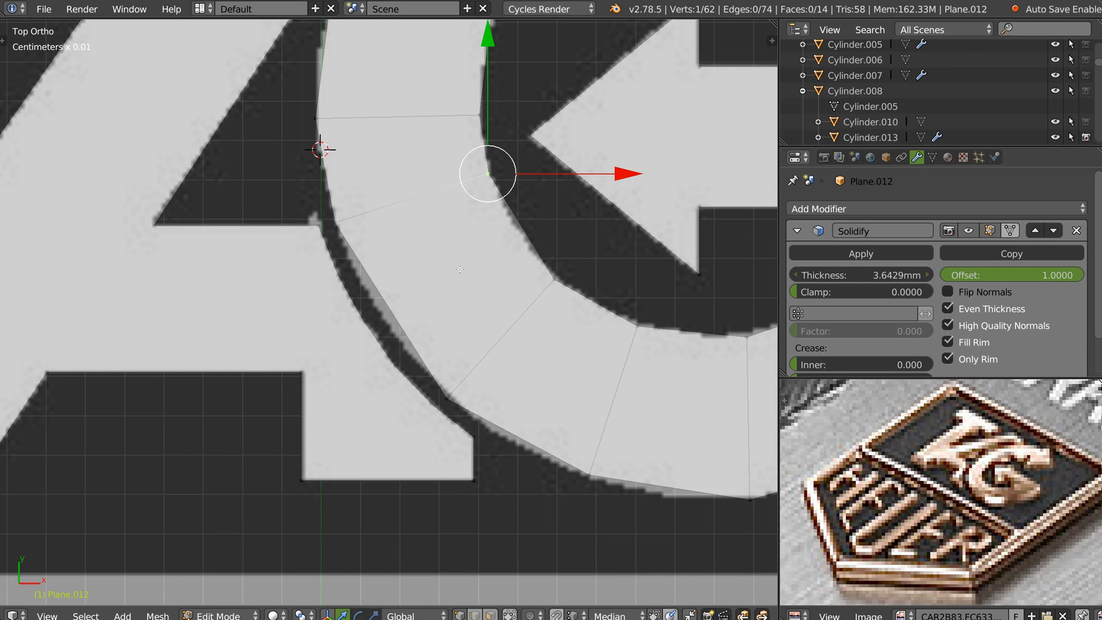
Step: Slide the outer and inner vertices at the G's lower left further down along the letter's curved outlines
right_click(466, 402)
key(g)
click(502, 429)
right_click(558, 285)
key(g)
click(588, 306)
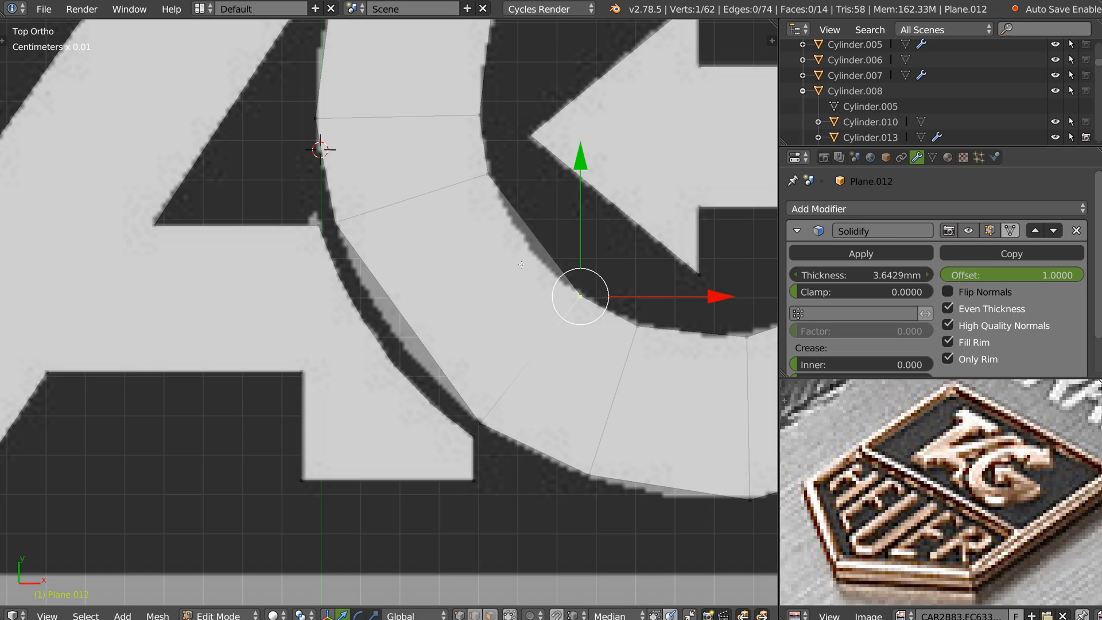
Step: Add an edge loop across the G's lower-left segment and fit it to the outer and inner outlines
key(ctrl+r)
click(401, 312)
right_click(412, 315)
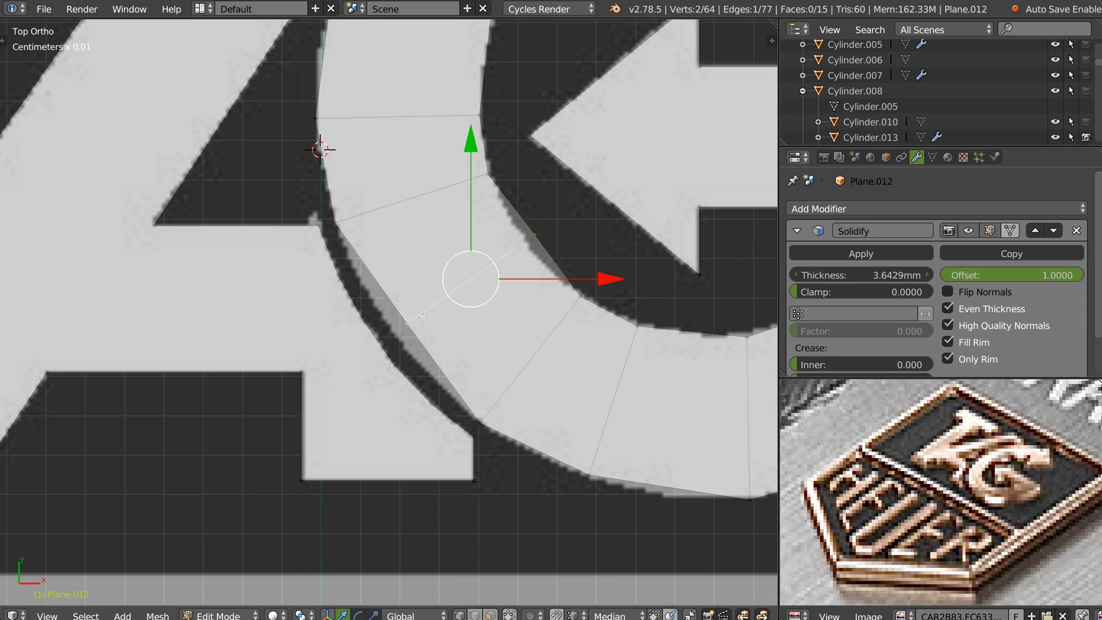
key(g)
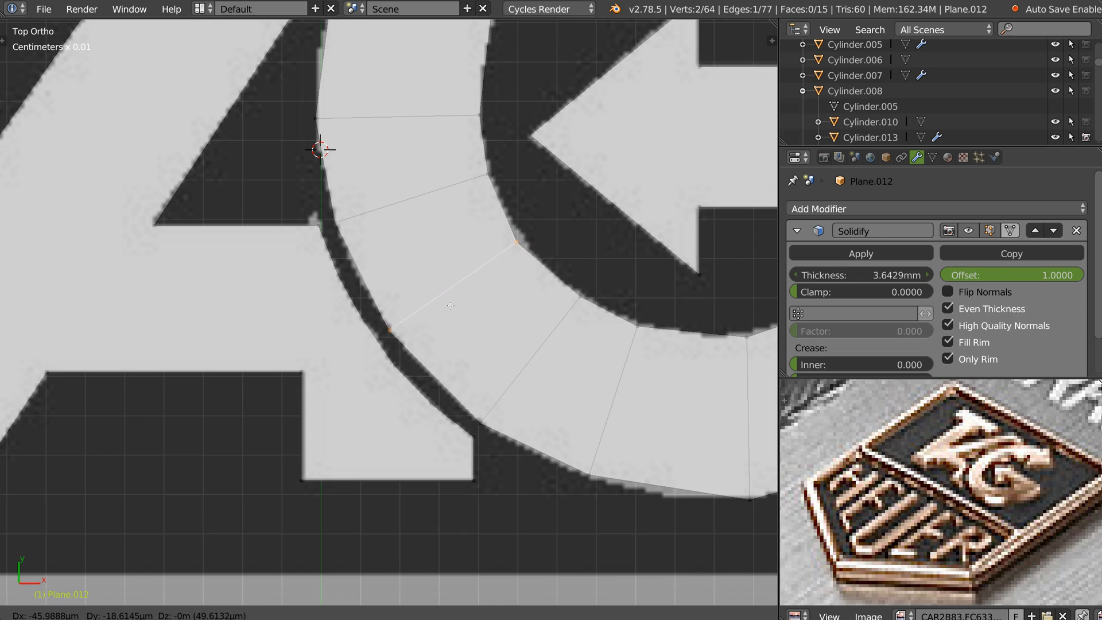
click(453, 304)
Step: Reposition the outer and inner vertices along the bottom of the G so they match the background outline
shift+middle_drag(656, 376, 523, 314)
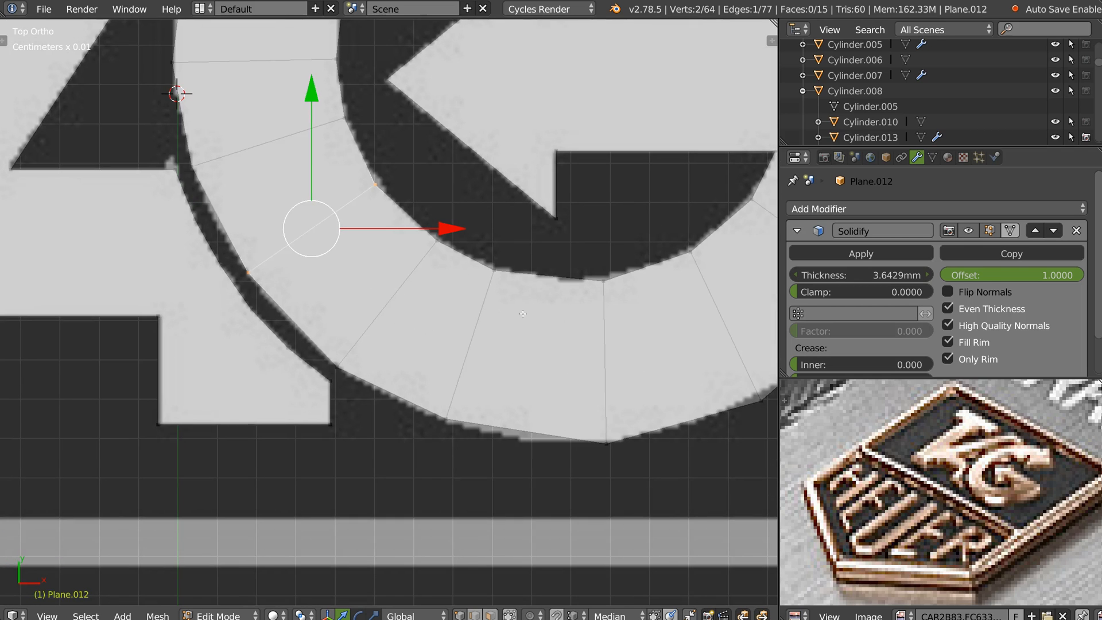
scroll(609, 345, down, 2)
right_click(504, 381)
key(g)
click(518, 387)
right_click(536, 280)
key(g)
click(546, 283)
right_click(616, 384)
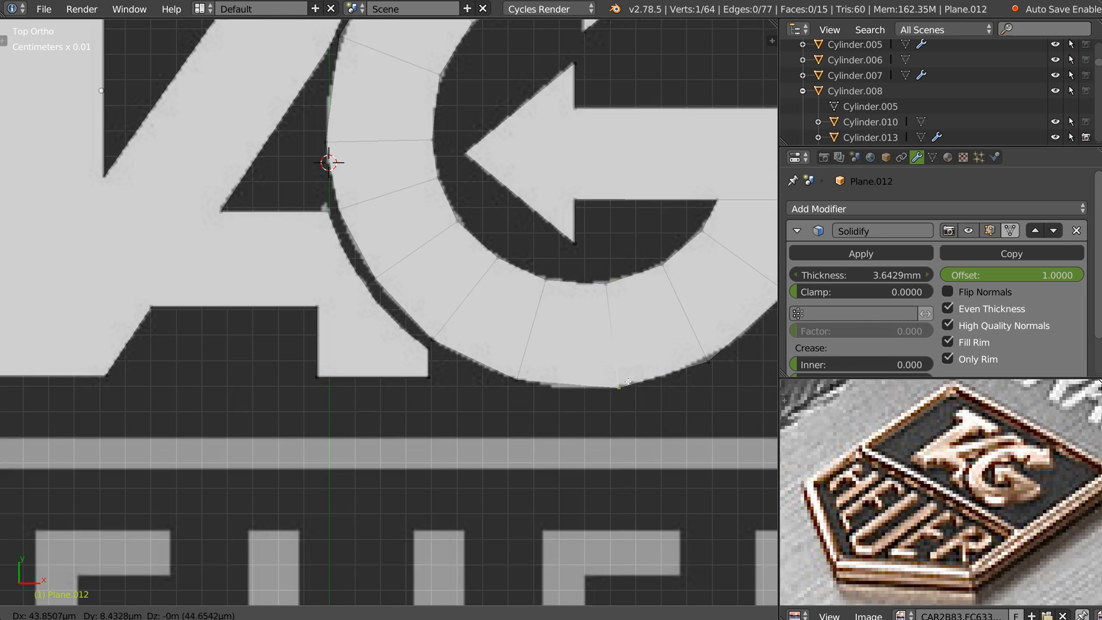
Step: Adjust the outer ring vertices on the G's left and upper left to fit the background outline
shift+middle_drag(536, 213, 549, 325)
right_click(449, 253)
right_click(343, 237)
shift+middle_drag(404, 130, 371, 279)
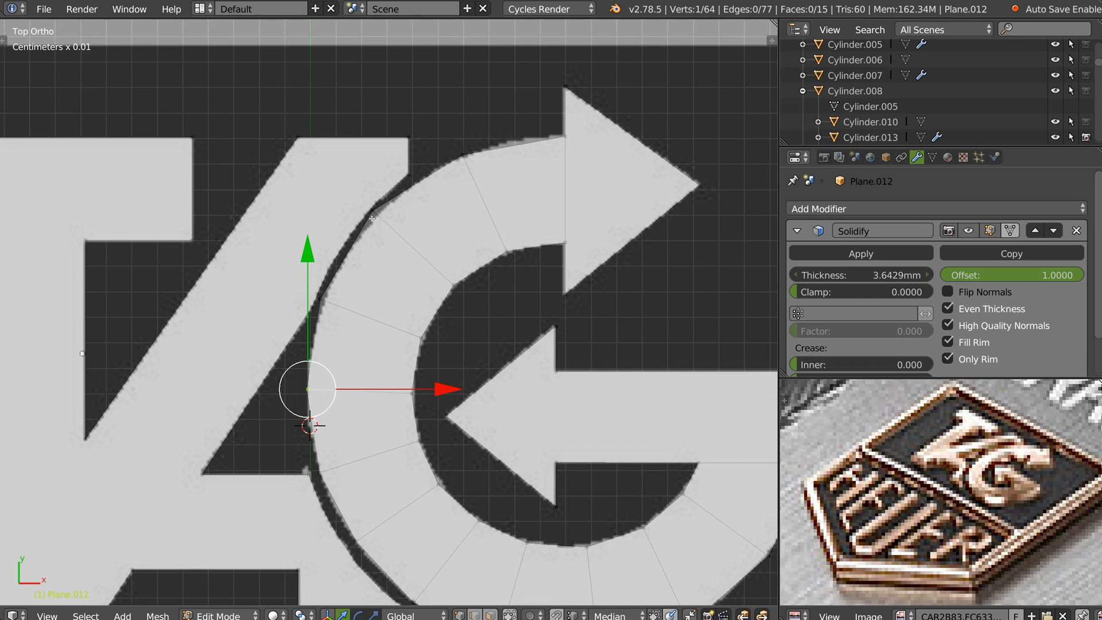
key(Tab)
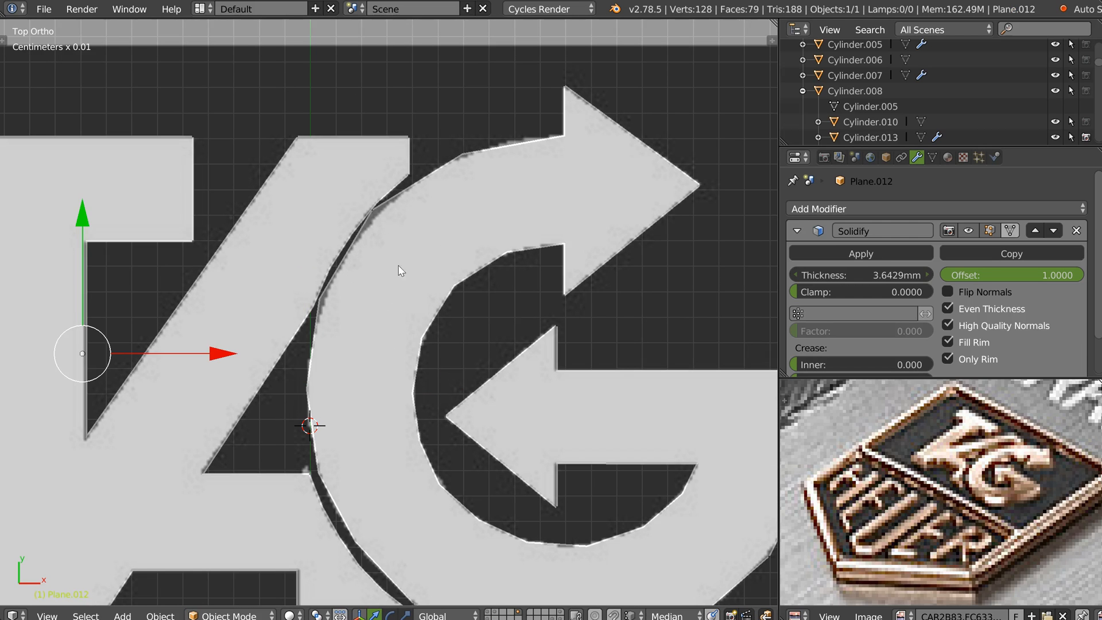
key(Tab)
scroll(400, 271, up, 3)
right_click(401, 196)
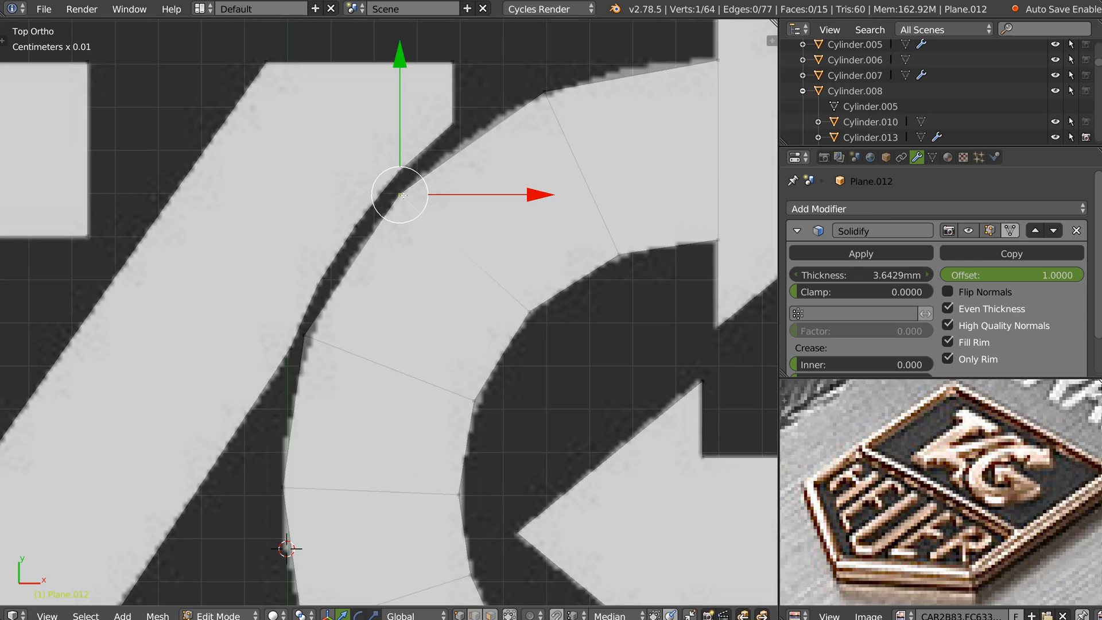
right_click(301, 347)
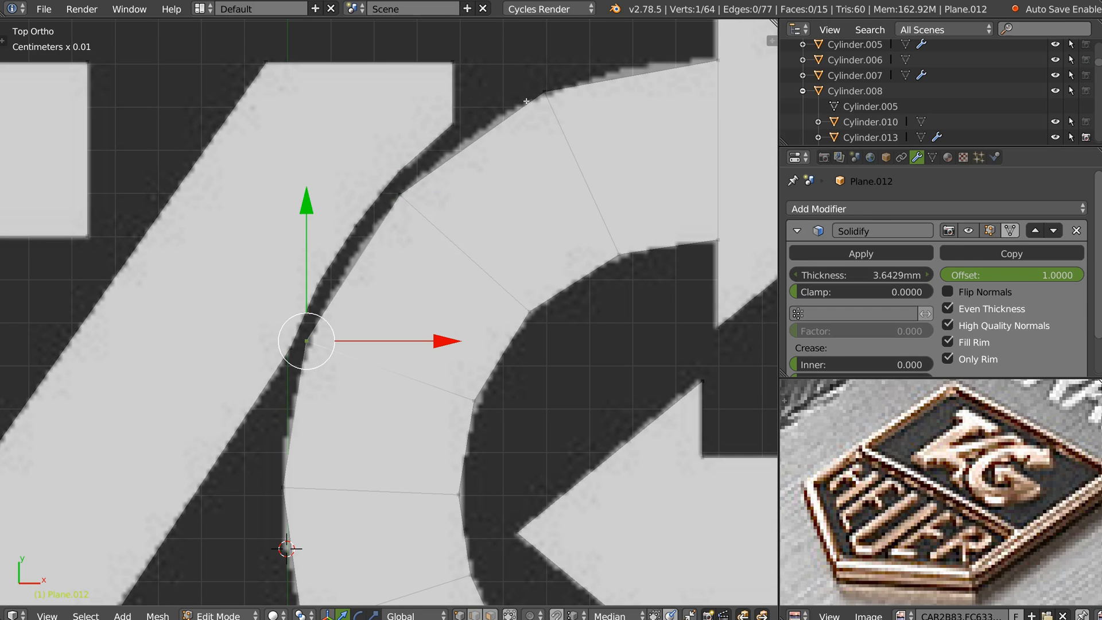
Step: Add two edge loops across the G's upper-left segments and move their outer vertices onto the letter's outer outline
key(ctrl+r)
click(475, 155)
right_click(475, 155)
key(ctrl+r)
click(361, 266)
right_click(361, 266)
right_click(355, 272)
key(g)
click(351, 270)
right_click(472, 149)
key(g)
click(469, 142)
Step: Reposition the inner vertices along the G's left and upper left so they follow the inner outline
right_click(574, 282)
key(g)
click(569, 280)
right_click(522, 317)
key(g)
click(524, 321)
right_click(474, 400)
key(g)
click(468, 414)
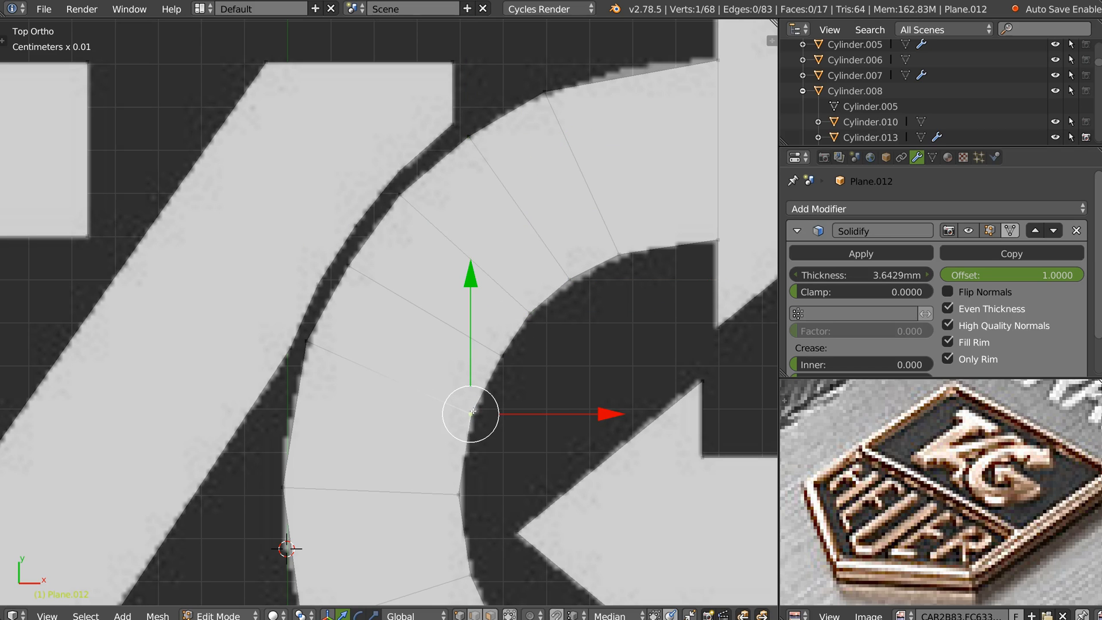
right_click(456, 506)
key(g)
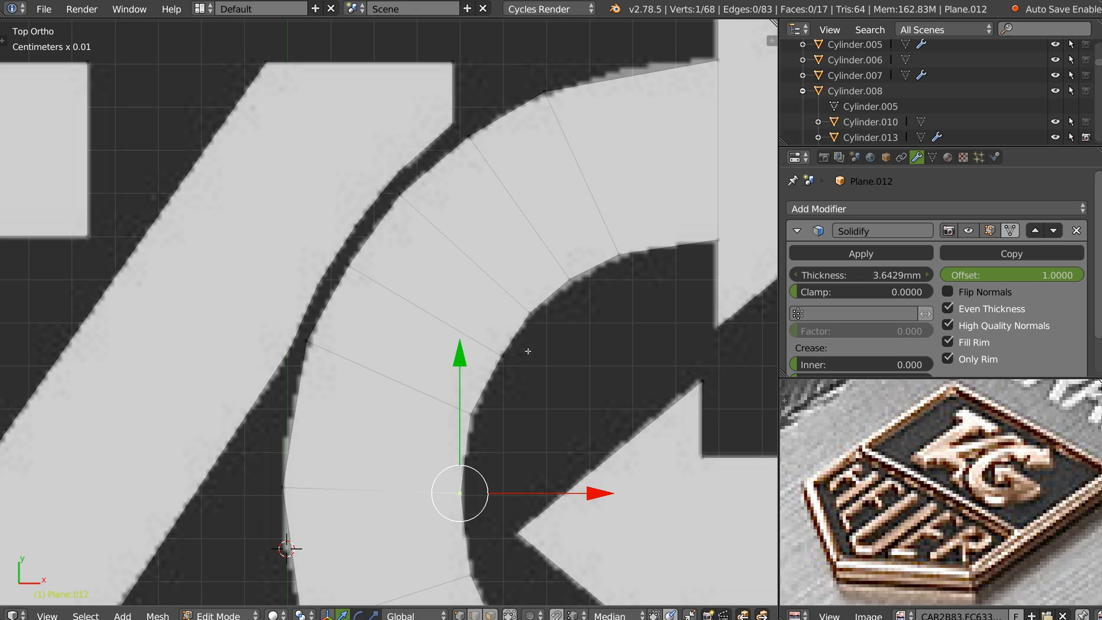
Step: Fine-tune the two inner vertices on the G's upper curve just before the arrowhead segment
right_click(568, 282)
key(g)
click(574, 279)
right_click(619, 255)
key(g)
click(620, 256)
Step: Add an edge loop in the segment next to the G's upper arrowhead and fit its vertices to the outline
key(ctrl+r)
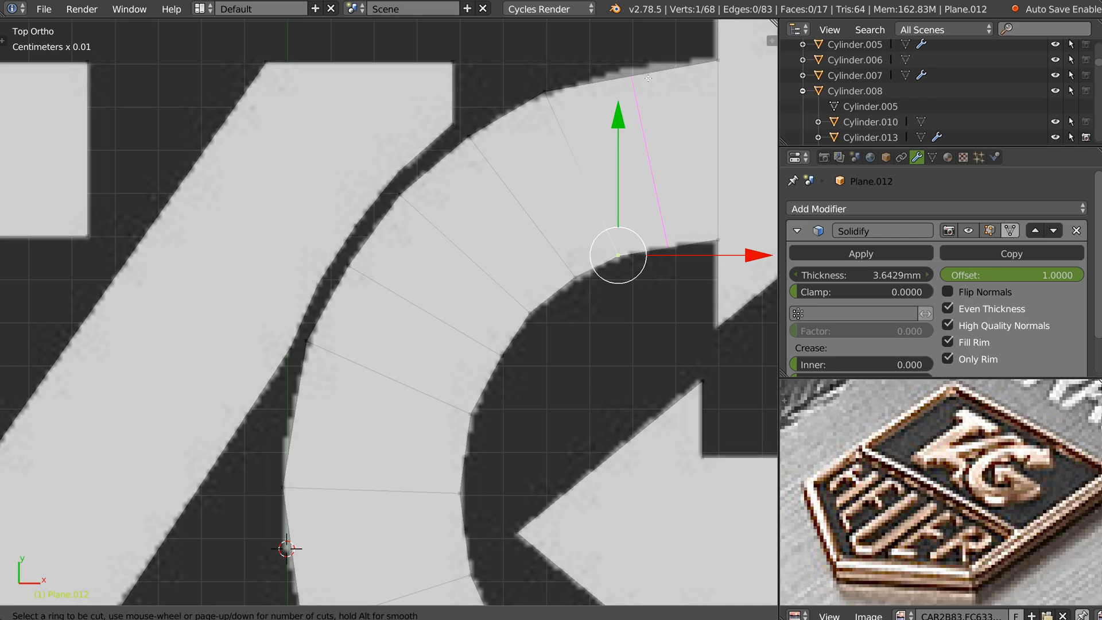
click(636, 89)
right_click(636, 86)
right_click(633, 79)
key(g)
click(639, 68)
right_click(667, 242)
key(g)
click(667, 243)
Step: Hide the background image and nudge the outer and inner vertices on the G's upper left to smooth the curve
scroll(614, 228, down, 2)
key(shift+z)
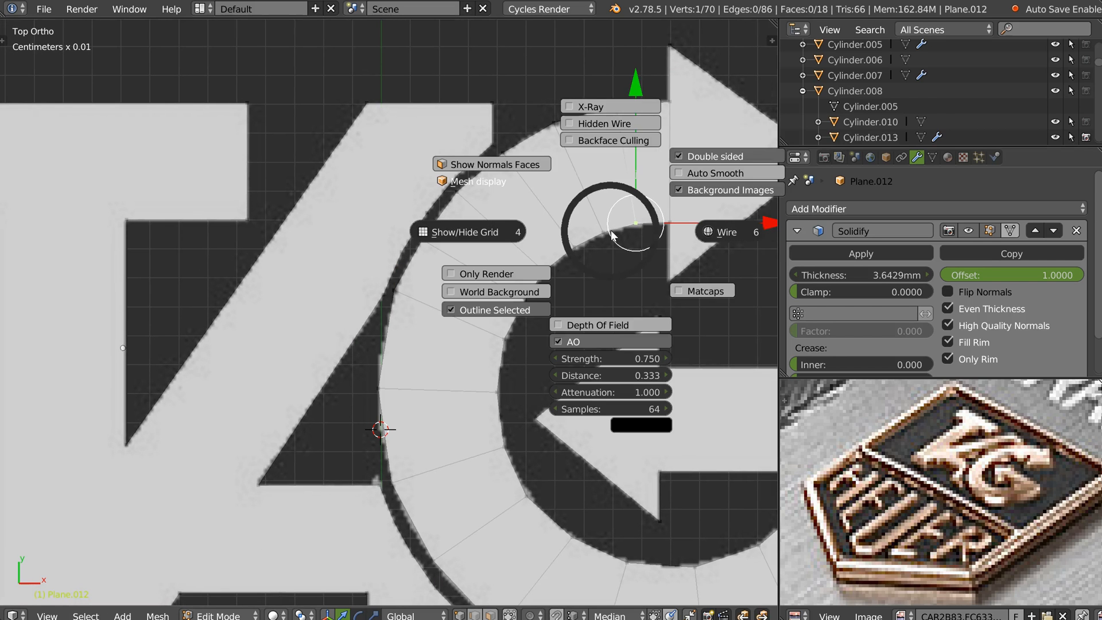
click(683, 196)
shift+middle_drag(592, 243, 533, 138)
shift+scroll(381, 206, up, 1)
right_drag(337, 197, 334, 207)
right_drag(450, 244, 447, 246)
mouse_move(468, 202)
right_down()
mouse_move(457, 221)
mouse_move(462, 205)
right_up()
right_drag(365, 142, 363, 143)
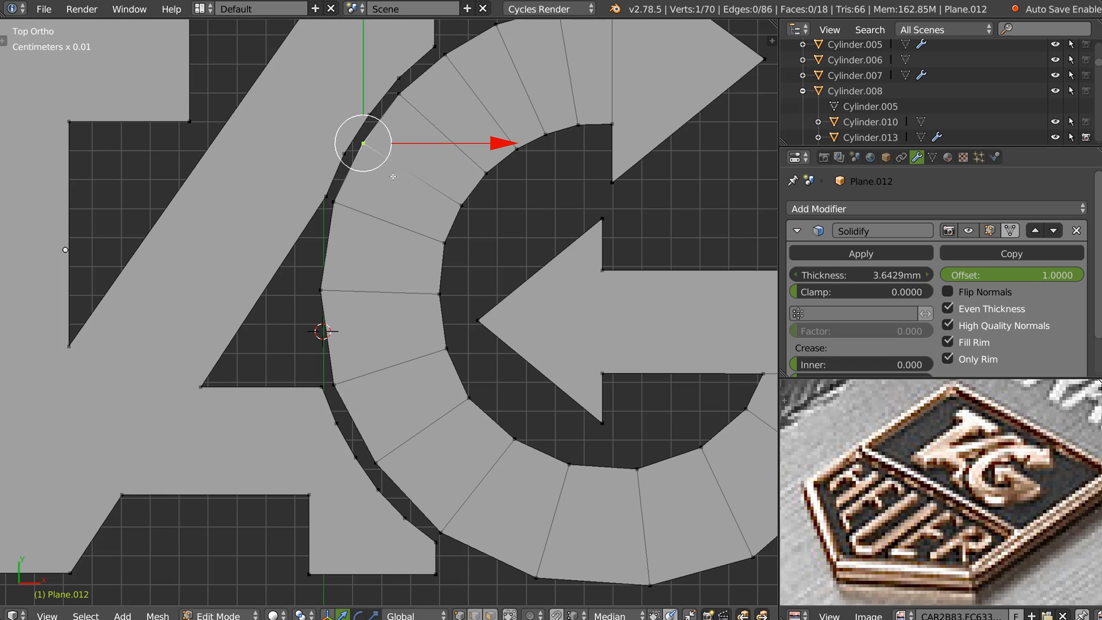
Step: Dissolve three vertices on the A's lower curved edge beside the G, leaving a single vertex midway
scroll(392, 176, down, 5)
key(Tab)
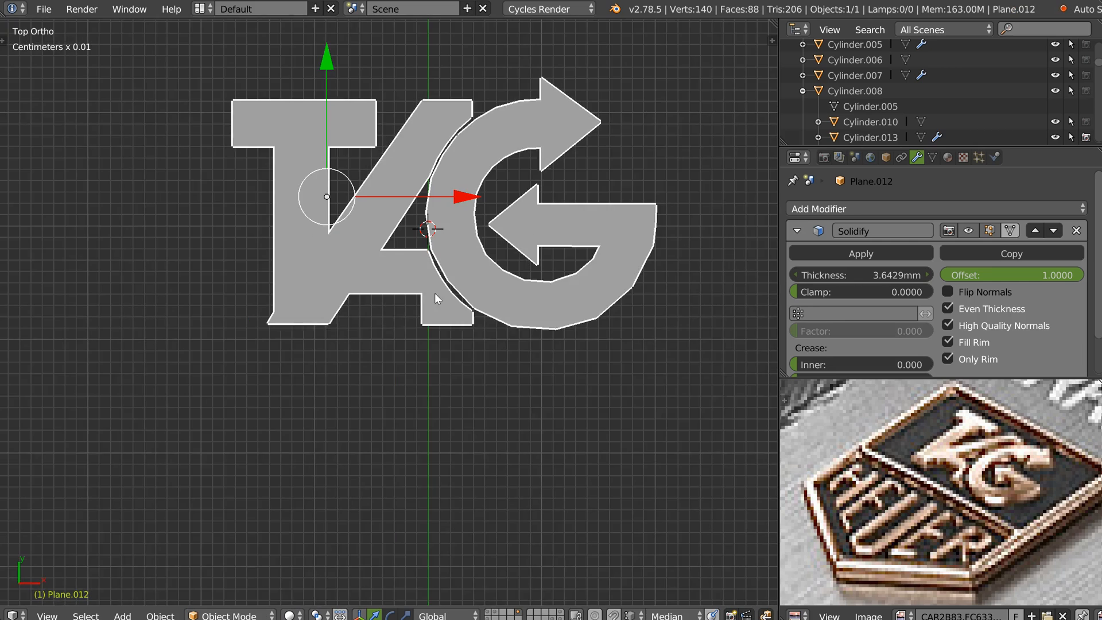
middle_drag(470, 300, 434, 258)
scroll(435, 272, up, 2)
scroll(426, 270, up, 1)
middle_drag(450, 301, 410, 310)
key(Tab)
click(412, 218)
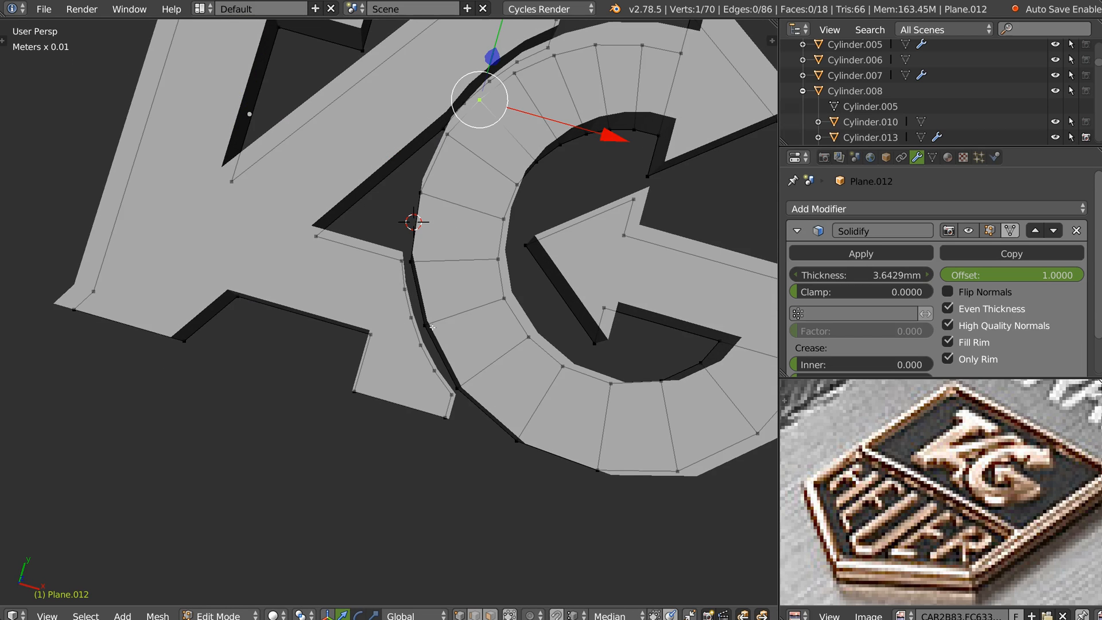
right_click(406, 290)
shift+right_click(419, 350)
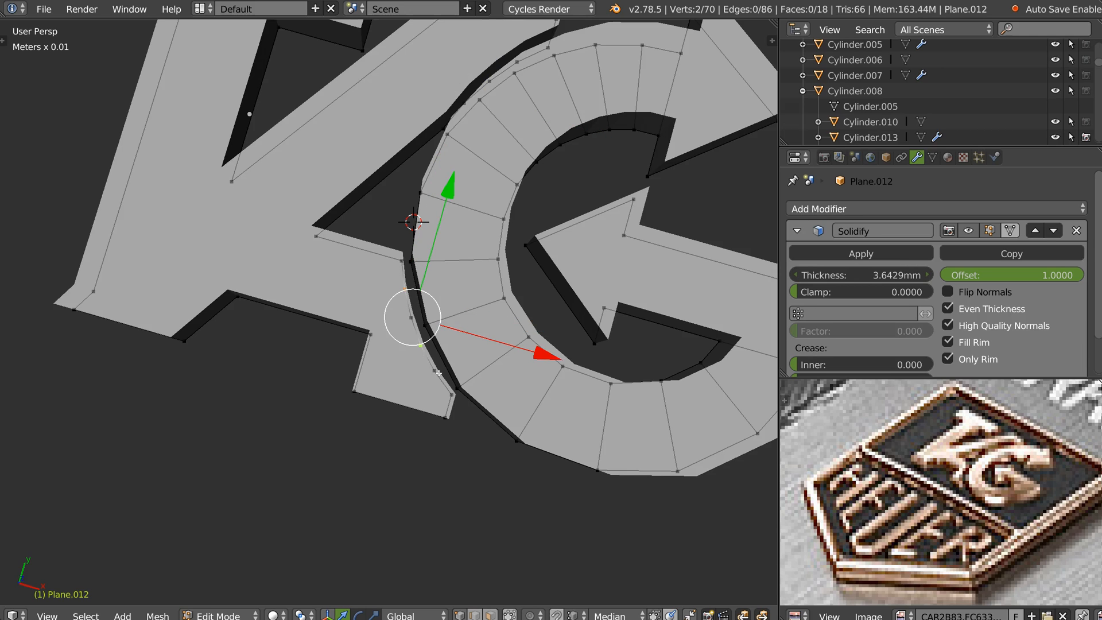
shift+right_click(434, 370)
key(ctrl+x)
Step: Move the remaining vertex on the A's lower curved edge so the gap runs parallel to the G
right_click(411, 319)
key(KP_7)
scroll(460, 333, up, 8)
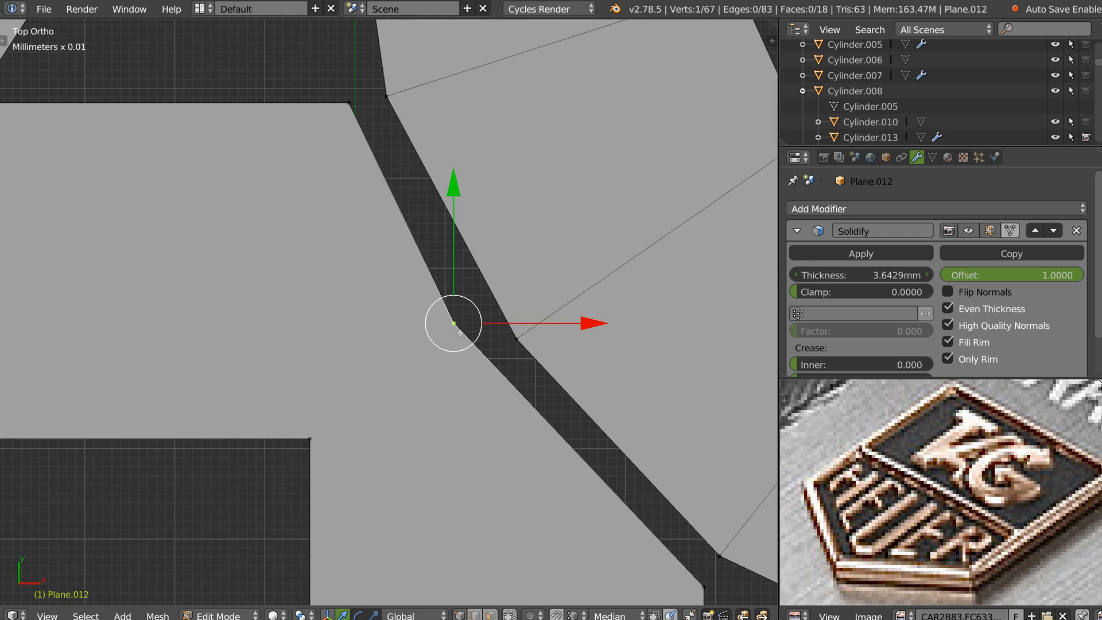
key(g)
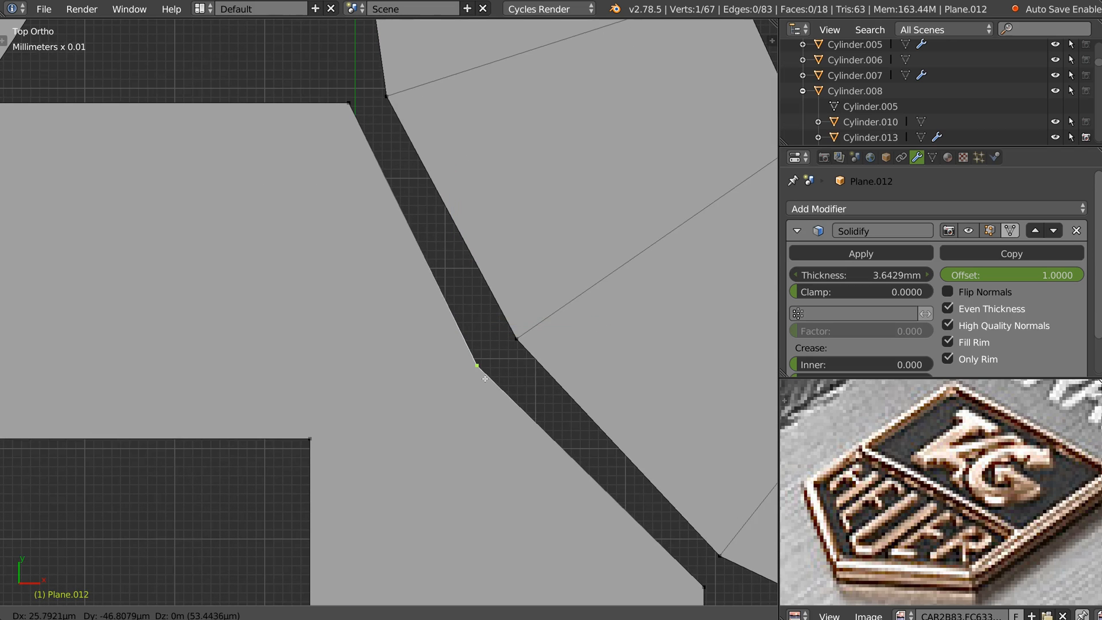
click(499, 376)
Step: Move the lower vertex on the A's upper curved edge up alongside the matching G vertex
scroll(551, 310, down, 5)
shift+middle_drag(580, 184, 446, 577)
scroll(460, 208, up, 2)
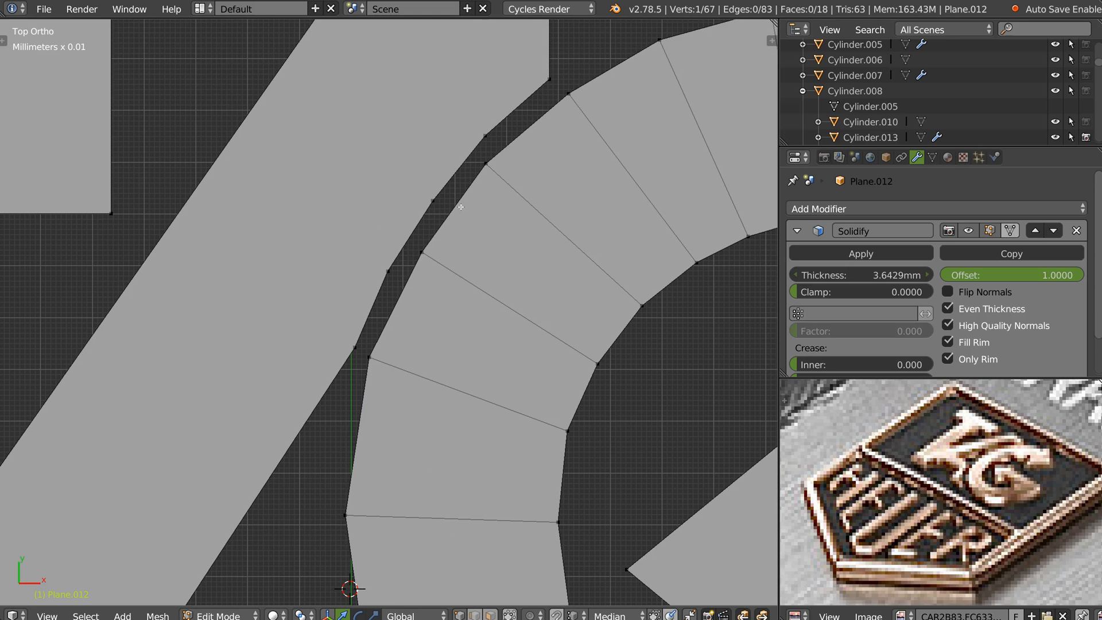
right_click(386, 268)
key(g)
click(404, 236)
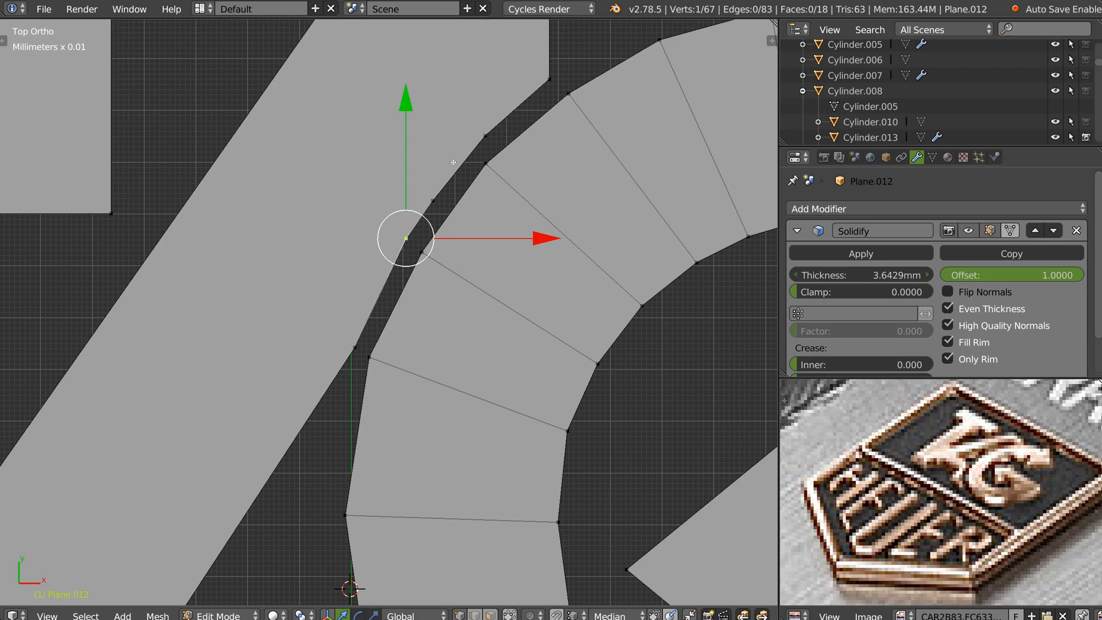
Step: Dissolve the middle vertex on the A's upper curved edge and reposition the vertex above it along the gap
right_click(433, 184)
key(g)
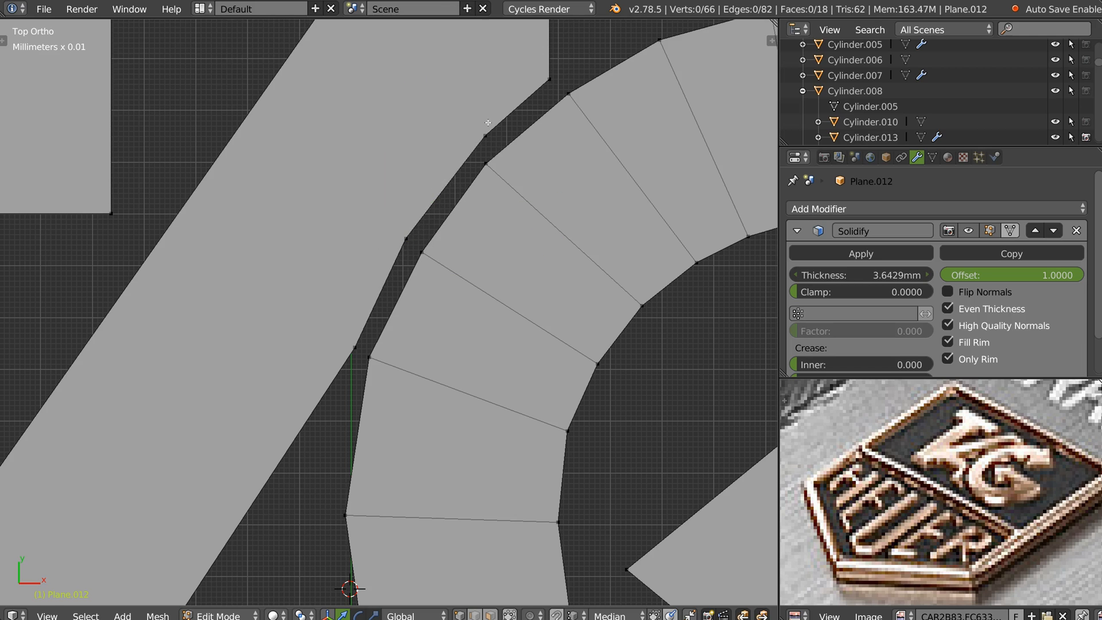
click(504, 141)
Step: Inspect the gap between the A and G and the thickness of the TAG letters from several angles
scroll(504, 141, down, 5)
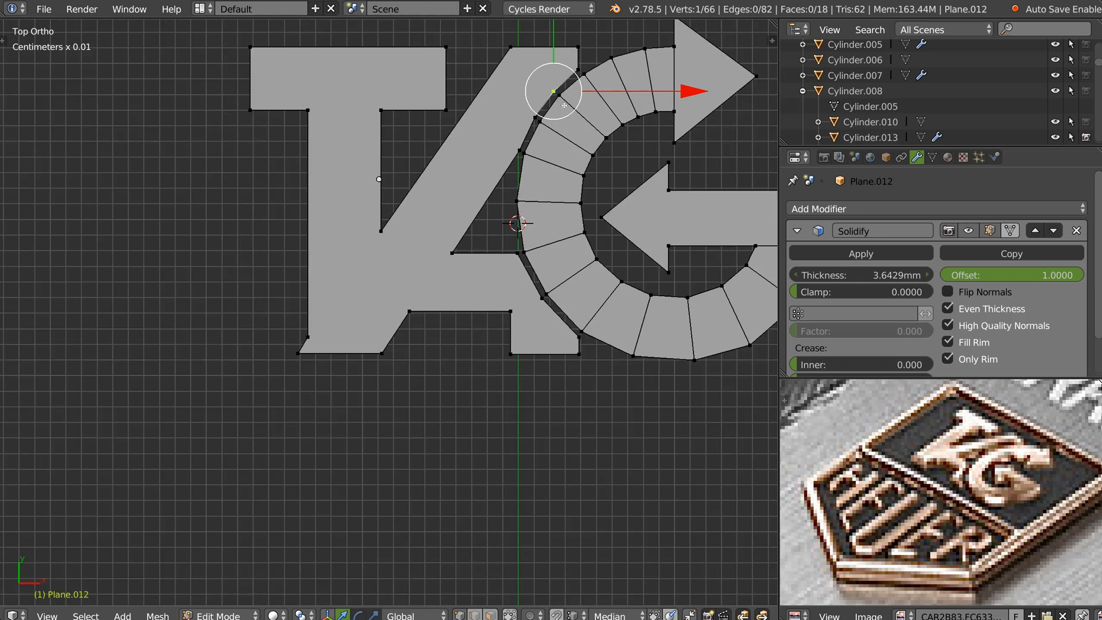
scroll(496, 166, up, 5)
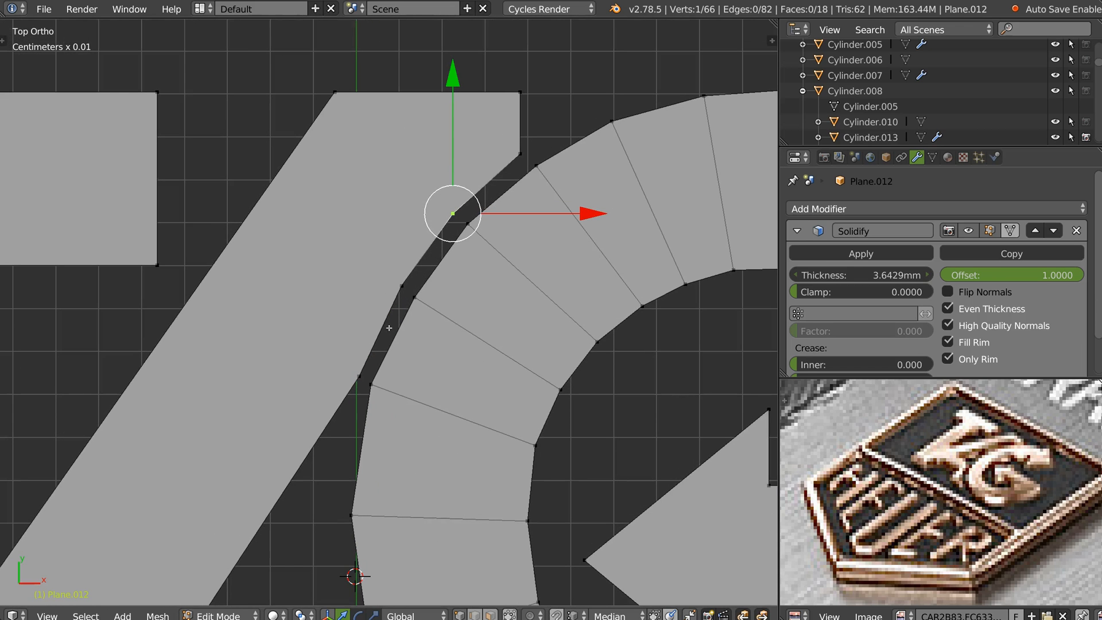
scroll(478, 213, down, 5)
middle_drag(428, 306, 454, 279)
shift+middle_drag(453, 280, 468, 298)
scroll(460, 278, up, 1)
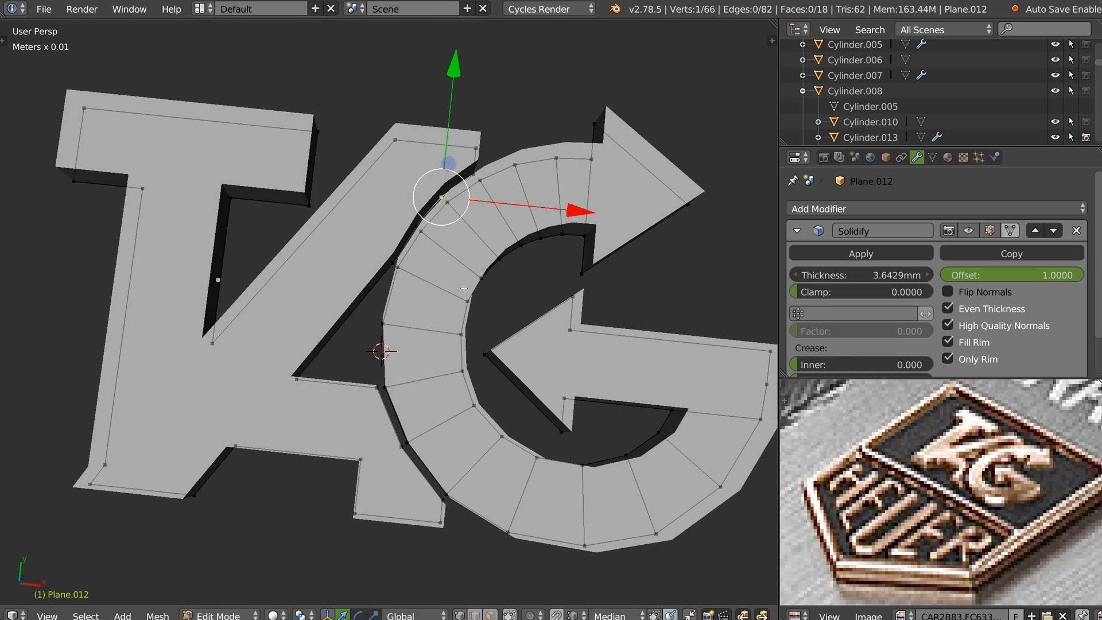
alt+right_click(387, 316)
middle_drag(387, 316, 447, 317)
key(Tab)
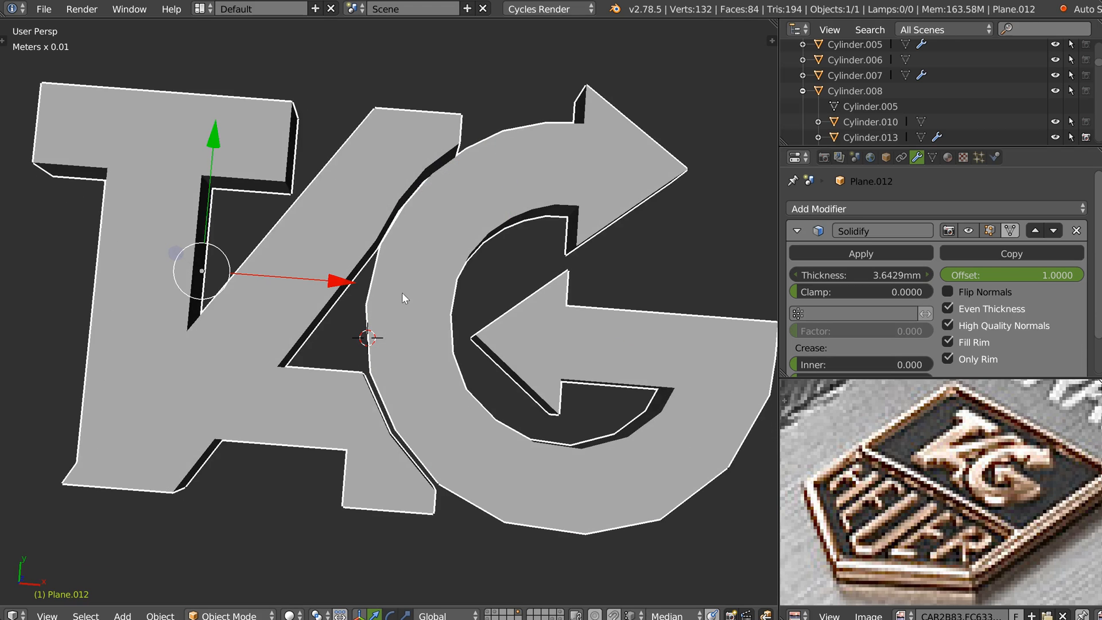
key(ctrl+0)
middle_drag(423, 250, 426, 208)
key(Tab)
key(Tab)
mouse_move(431, 250)
middle_down()
mouse_move(413, 286)
mouse_move(433, 248)
middle_up()
key(Tab)
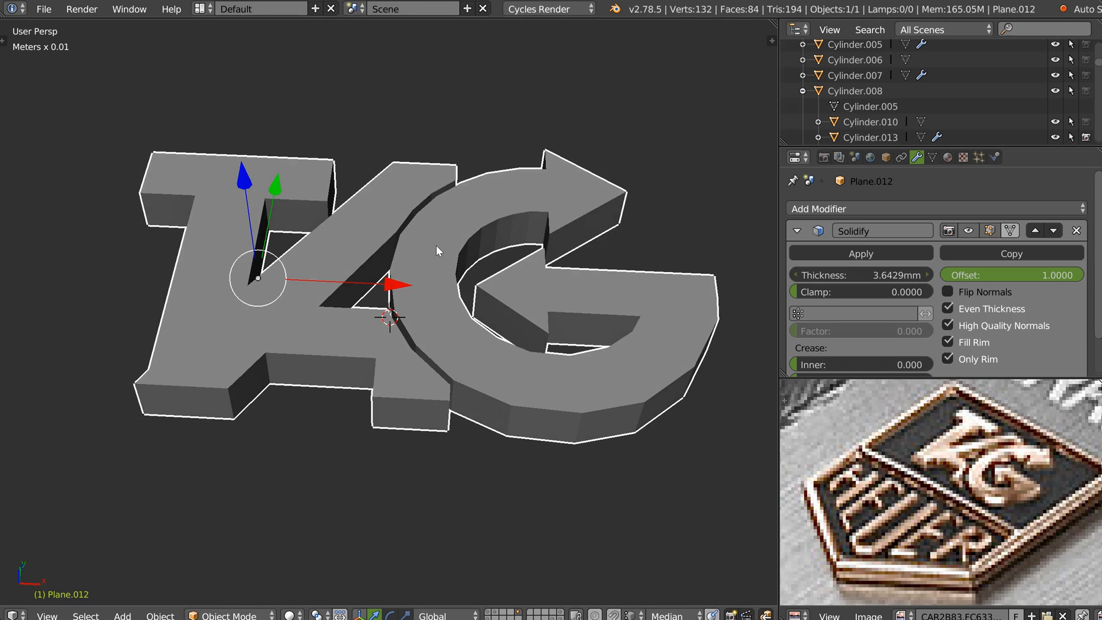
Step: Bring the rest of the watch model back into view and move the TAG letters vertically into position on the badge
key(KP_Divide)
key(KP_Divide)
shift+click(493, 616)
scroll(334, 379, down, 2)
middle_drag(334, 379, 506, 331)
scroll(465, 297, down, 3)
shift+middle_drag(465, 298, 437, 362)
drag(464, 267, 460, 157)
middle_drag(310, 304, 376, 322)
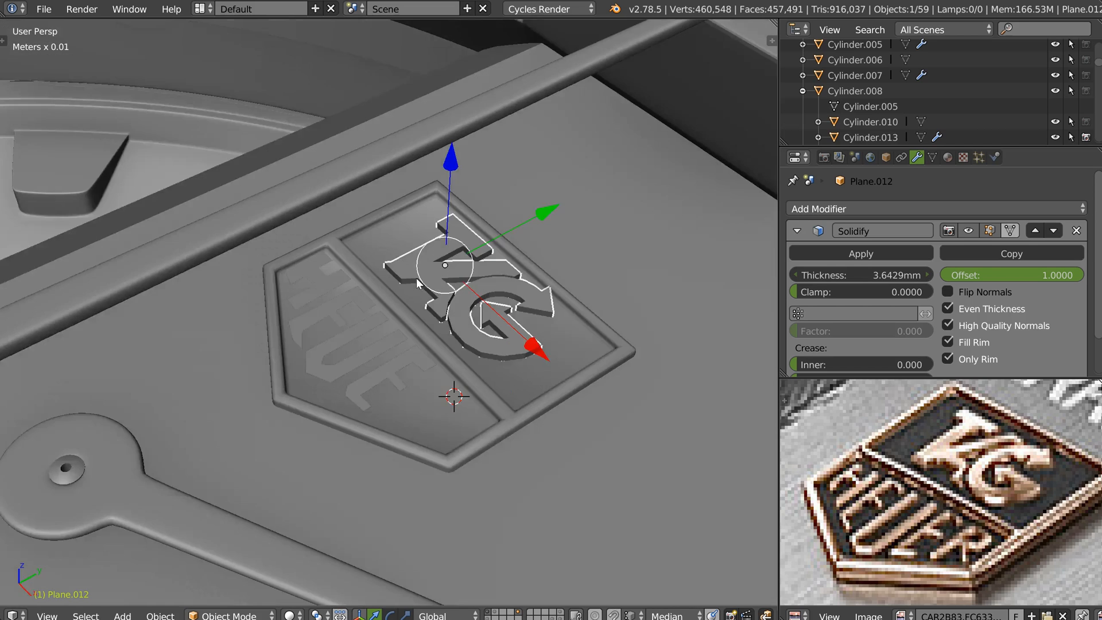
Step: Isolate the H, E, U and E letter meshes of HEUER in local view and look at them from the top
scroll(376, 322, up, 2)
right_click(339, 349)
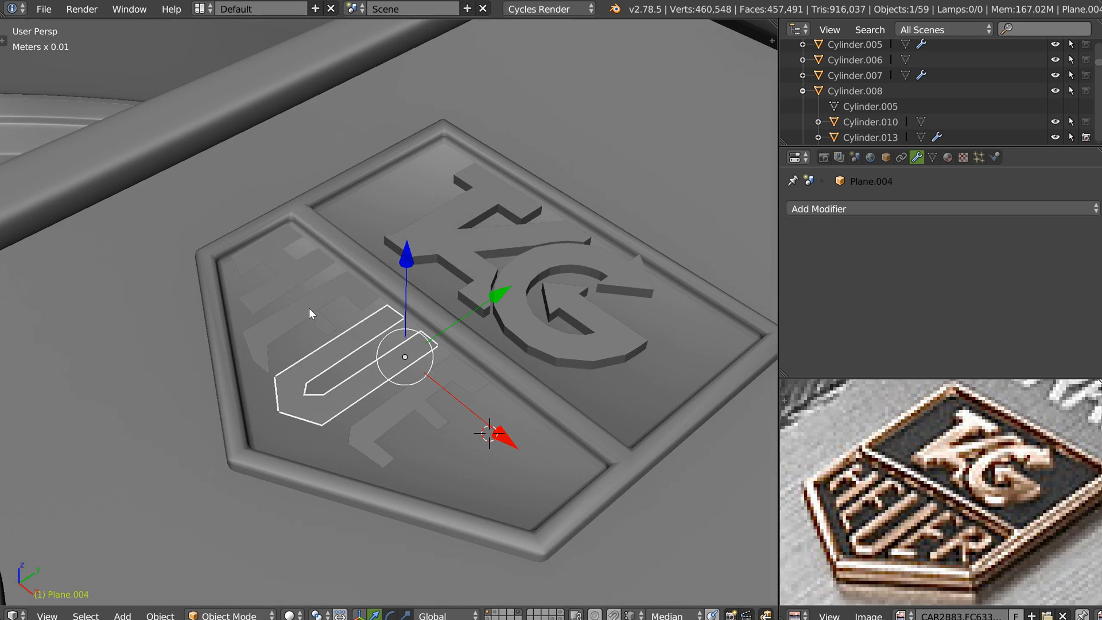
shift+right_click(291, 284)
shift+right_click(270, 252)
shift+right_click(375, 415)
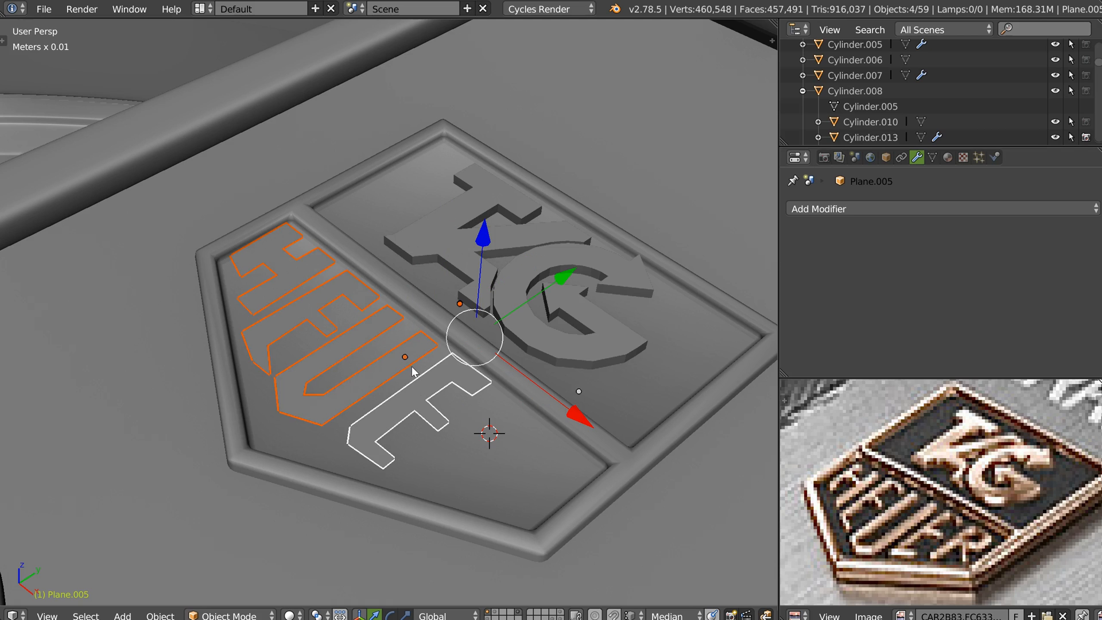
key(KP_Divide)
key(KP_7)
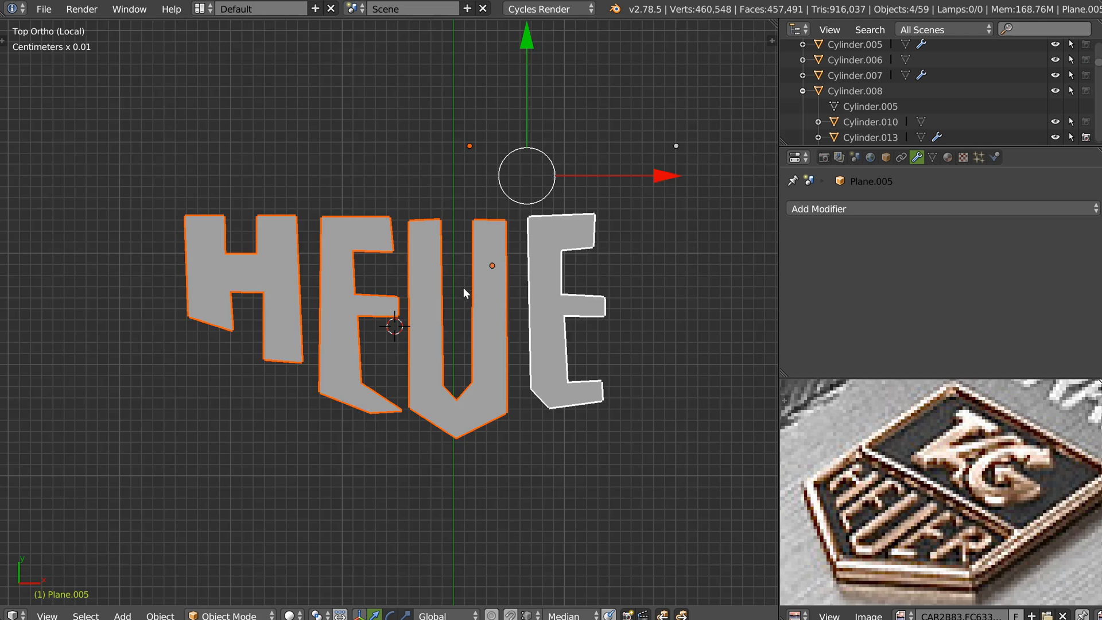
Step: Turn on background images, showing the top-view TAG-Heuer photo and hiding logo_nb.jpg behind the letters
key(z)
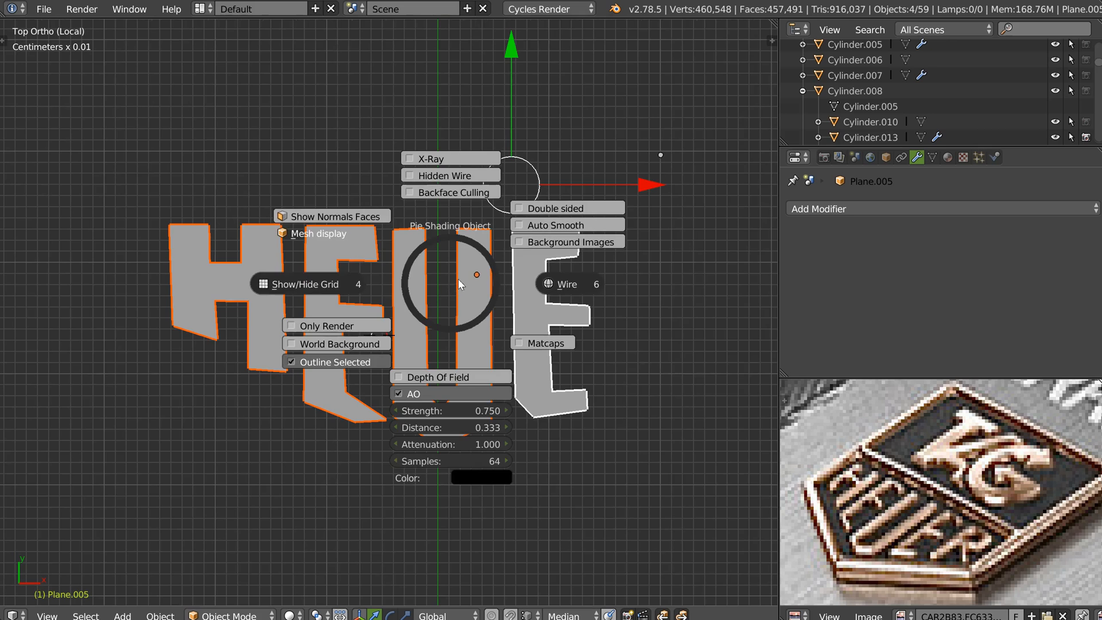
click(519, 239)
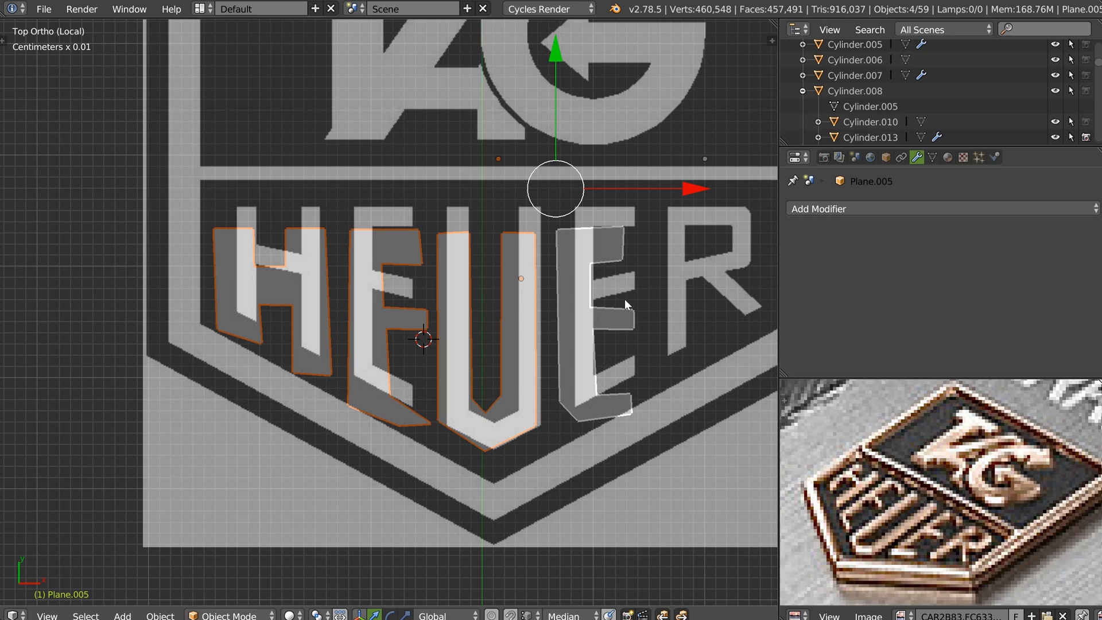
key(n)
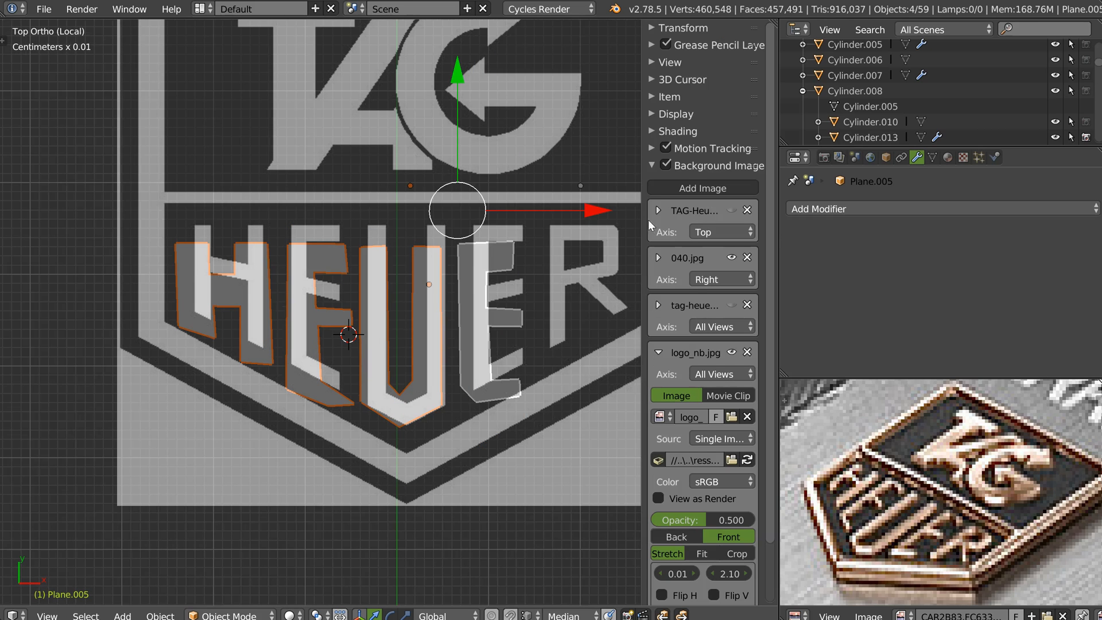
click(731, 210)
click(732, 353)
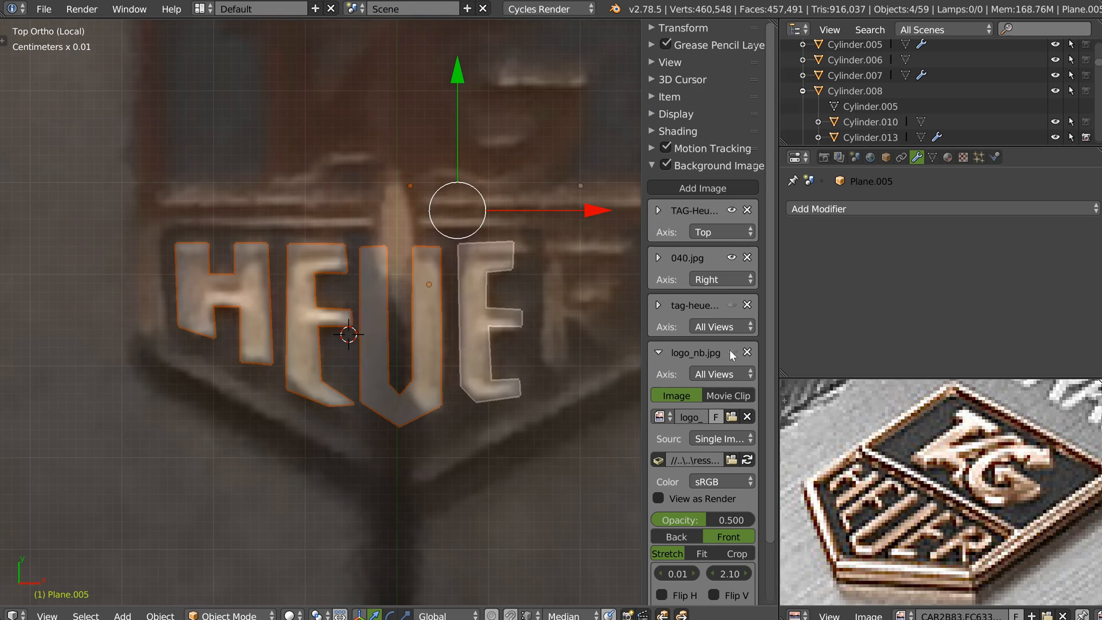
click(659, 352)
scroll(288, 278, up, 4)
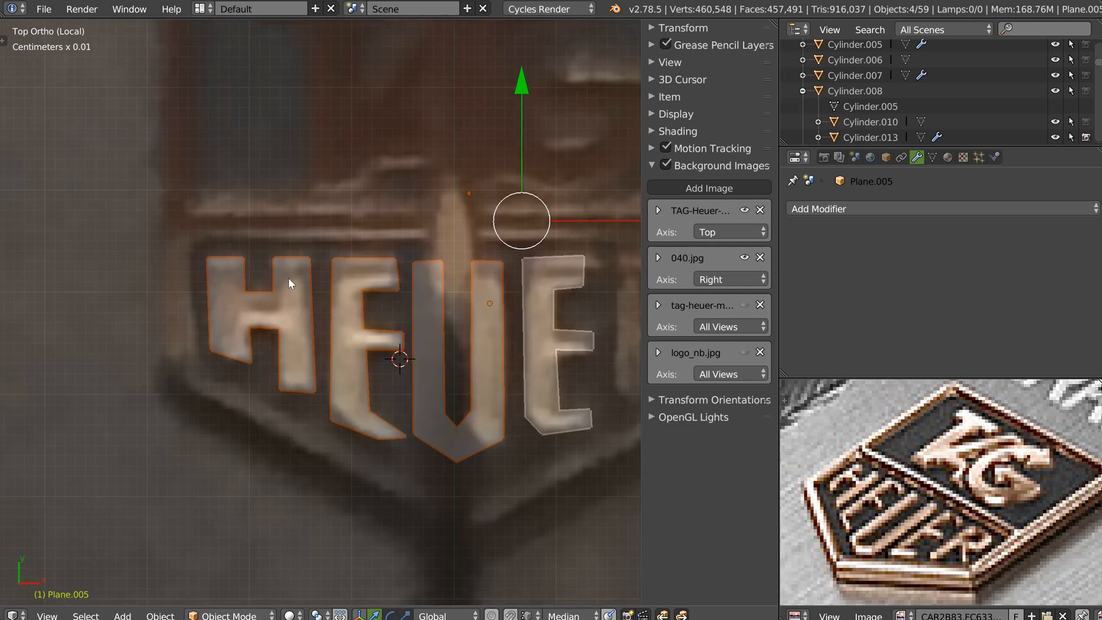
Step: Straighten the H's right stem by aligning its vertices vertically, and level the lower edge of the crossbar
right_click(330, 290)
key(Tab)
right_click(340, 253)
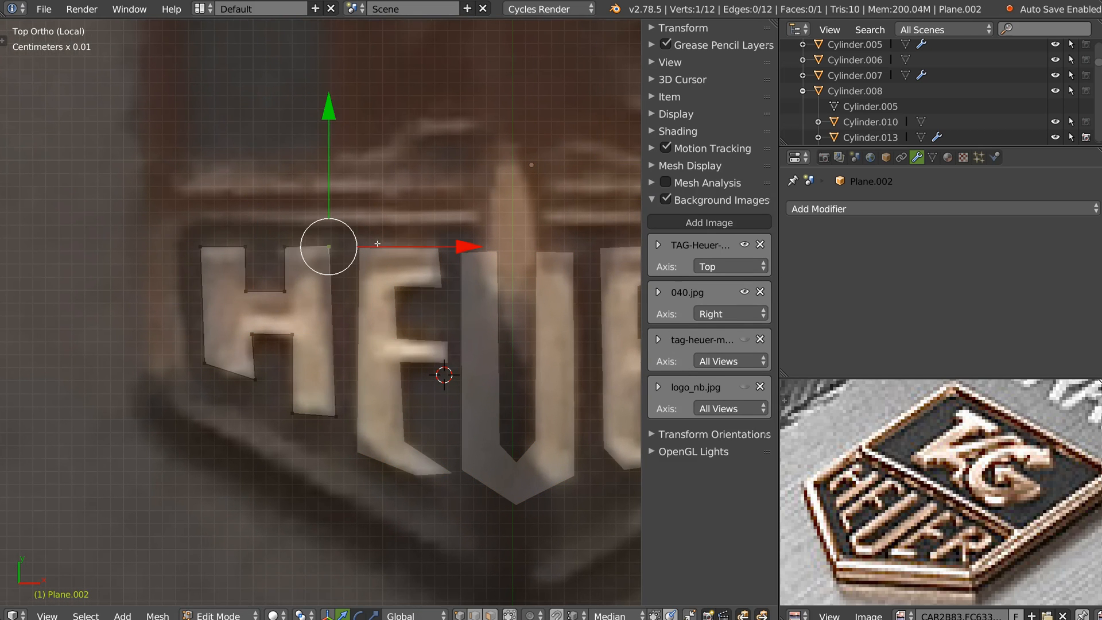
ctrl+drag(462, 250, 336, 416)
right_click(290, 251)
shift+right_click(285, 299)
ctrl+drag(372, 268, 288, 351)
right_click(303, 336)
right_click(252, 333)
ctrl+drag(252, 225, 290, 344)
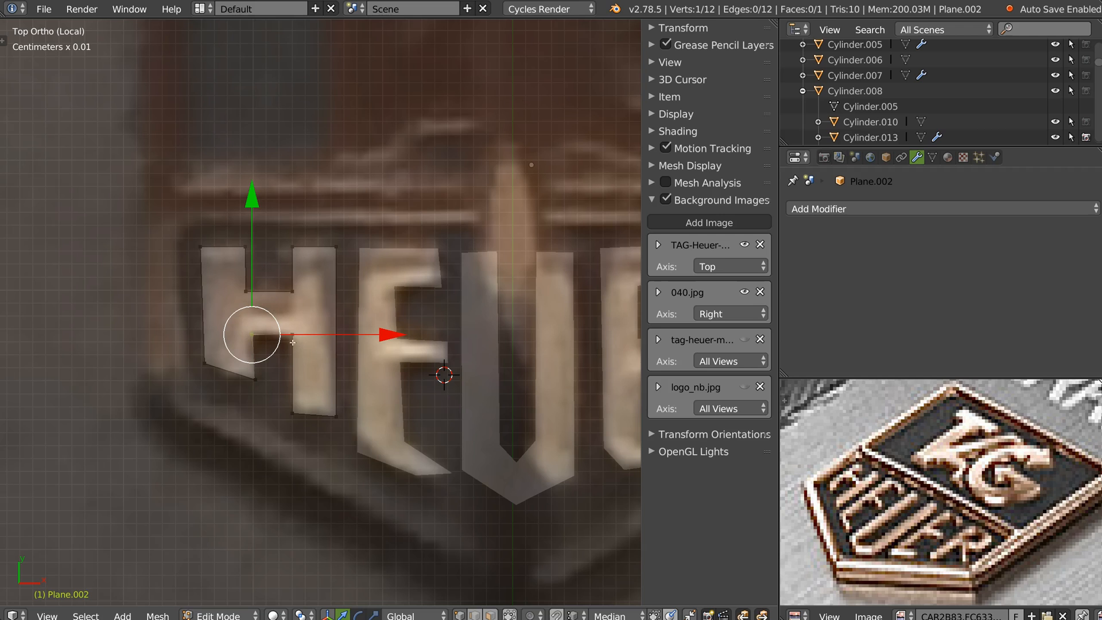
Step: Straighten the H's left stem by aligning its inner and outer vertices vertically
right_click(256, 381)
ctrl+drag(386, 380, 257, 340)
shift+right_click(254, 335)
ctrl+drag(384, 357, 247, 297)
right_click(209, 365)
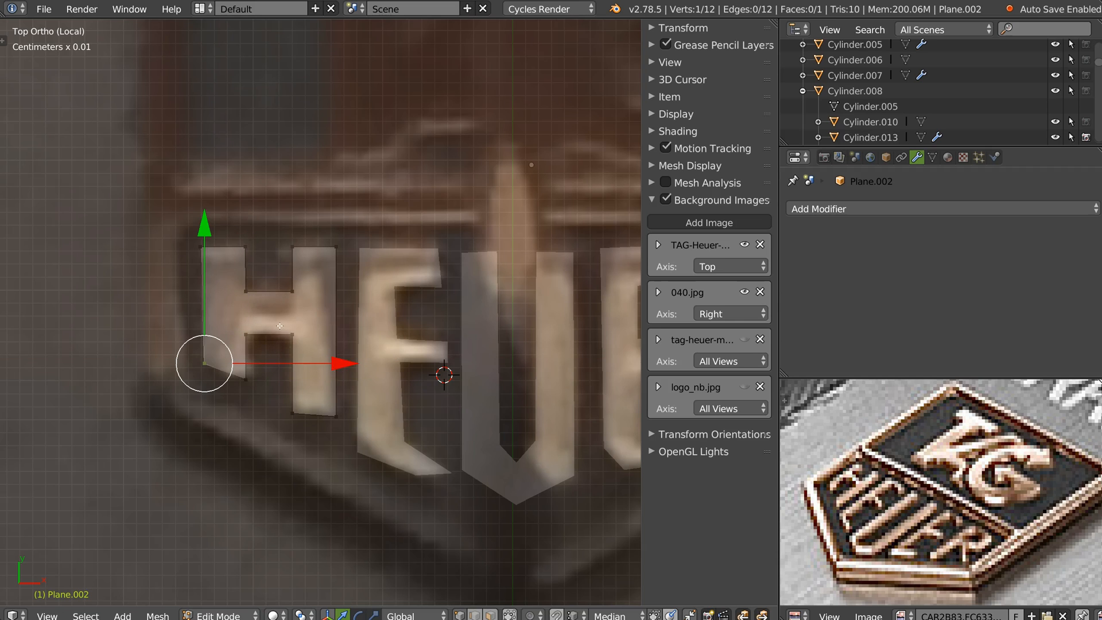
right_click(195, 252)
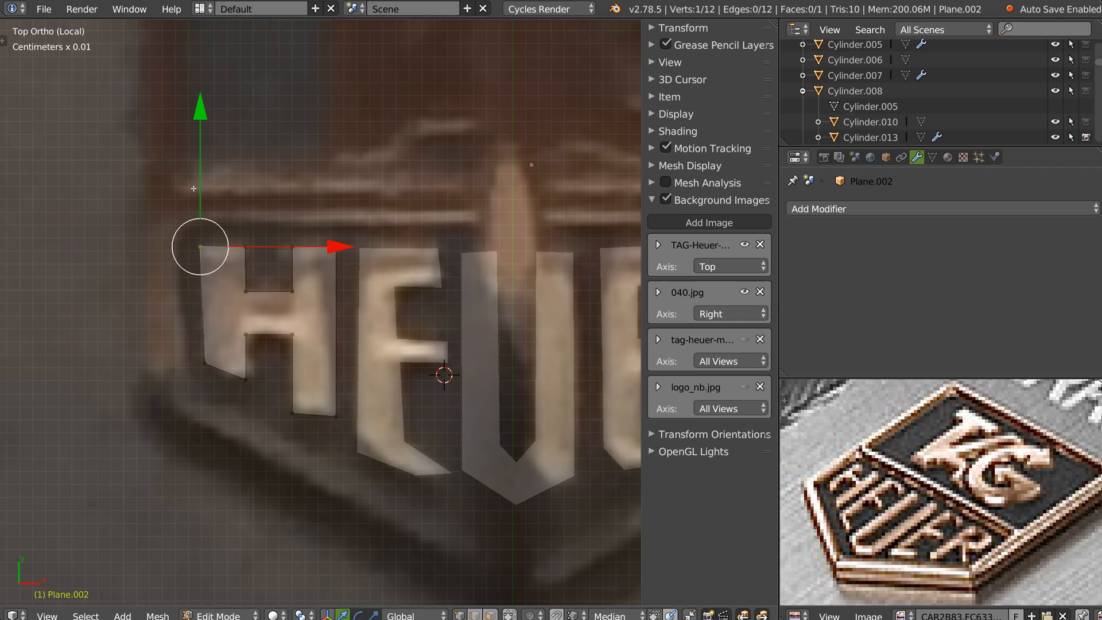
drag(333, 249, 337, 250)
shift+middle_drag(407, 306, 358, 279)
right_click(297, 229)
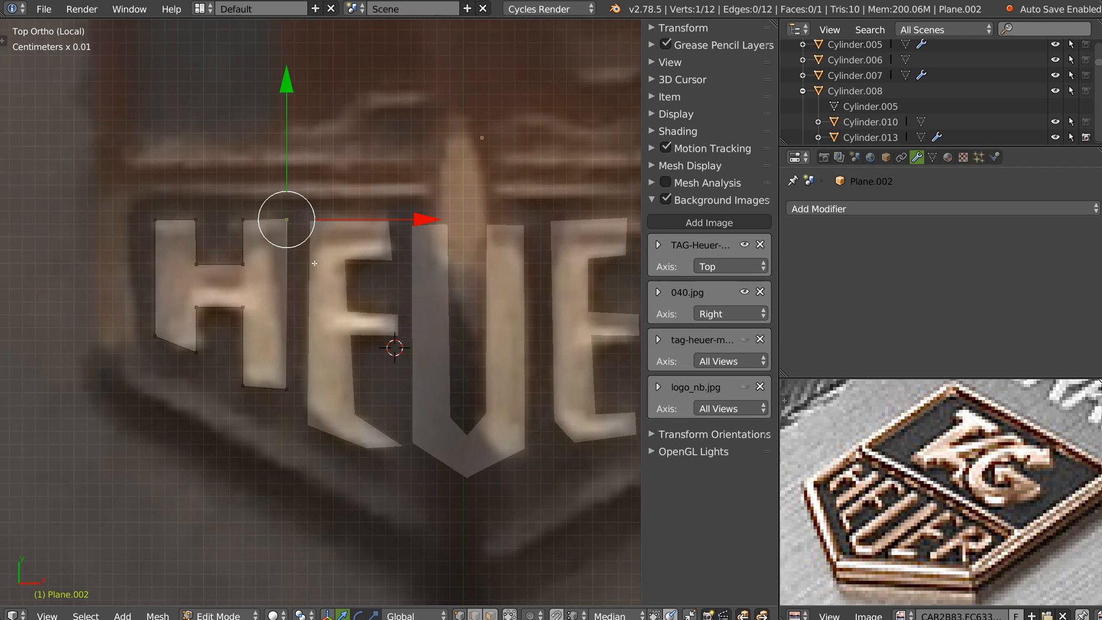
Step: Join the H, E, U and E letter meshes into one object
key(Tab)
shift+middle_drag(570, 285, 506, 277)
right_click(506, 278)
shift+right_click(436, 306)
shift+right_click(307, 327)
right_click(372, 298)
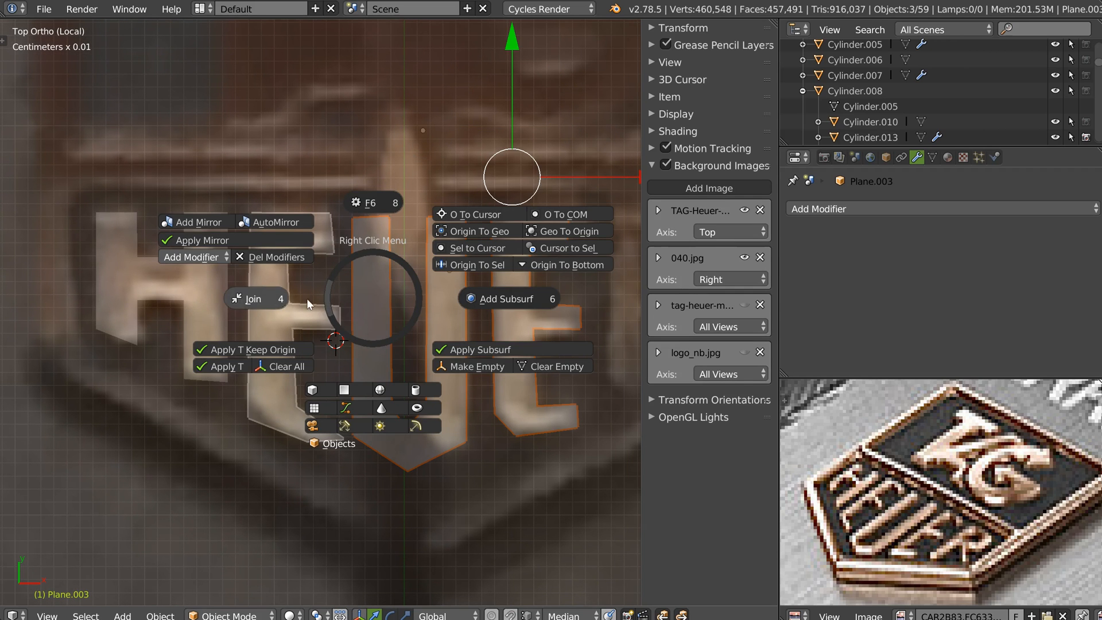
click(261, 303)
right_click(335, 309)
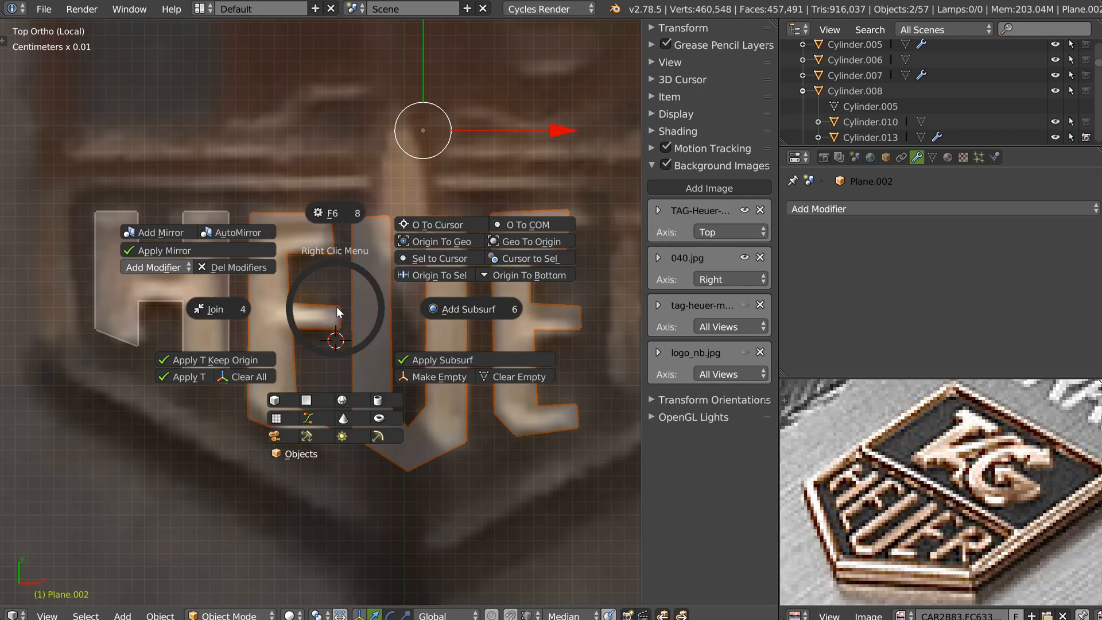
click(227, 311)
Step: Level the top edges of the first E and the U's left stem with the top of the H
key(Tab)
click(218, 277)
click(287, 252)
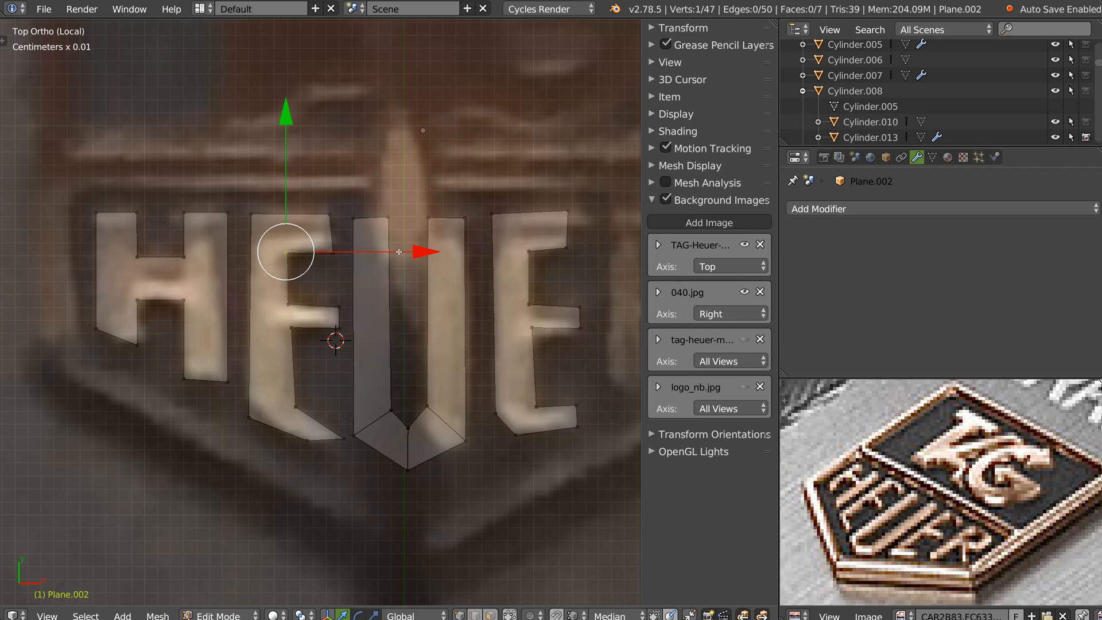
click(252, 214)
shift+click(333, 214)
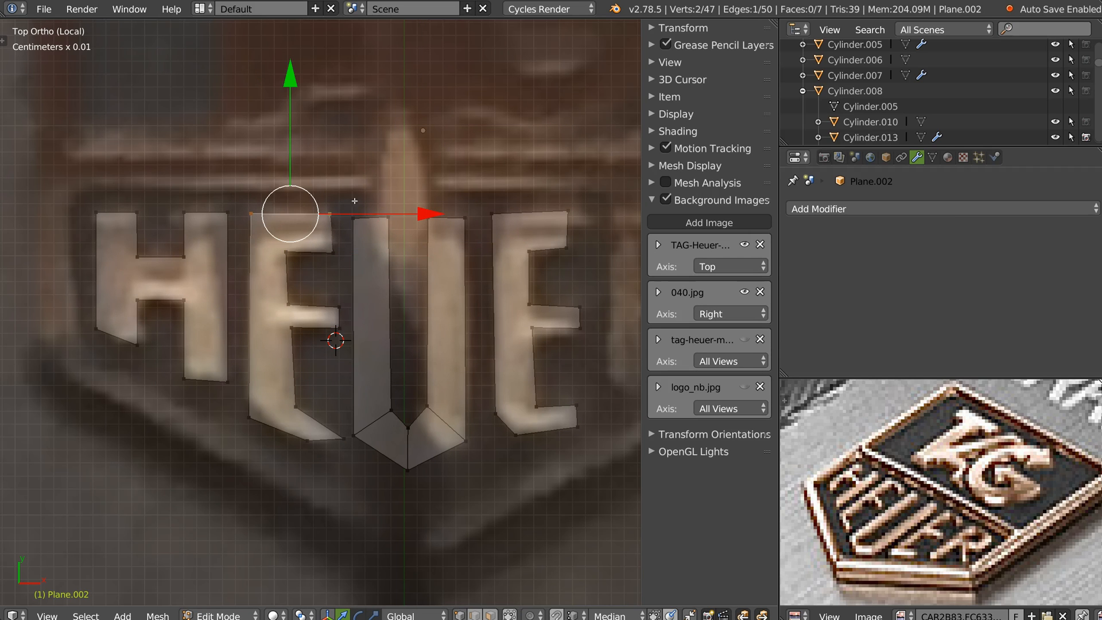
ctrl+drag(292, 82, 230, 211)
right_click(352, 219)
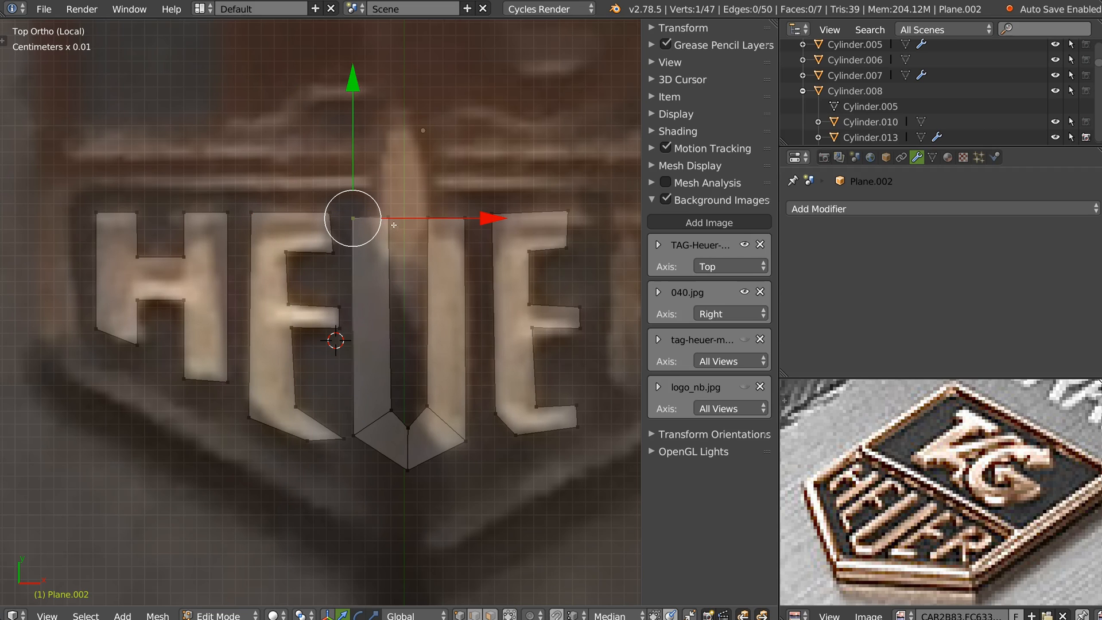
ctrl+drag(354, 95, 330, 216)
right_click(390, 221)
ctrl+drag(389, 87, 331, 215)
Step: Align the top vertices of the U's right stem and the second E to the positive Y side
right_click(429, 220)
shift+right_click(466, 218)
shift+right_click(494, 211)
shift+right_click(568, 198)
key(alt+x)
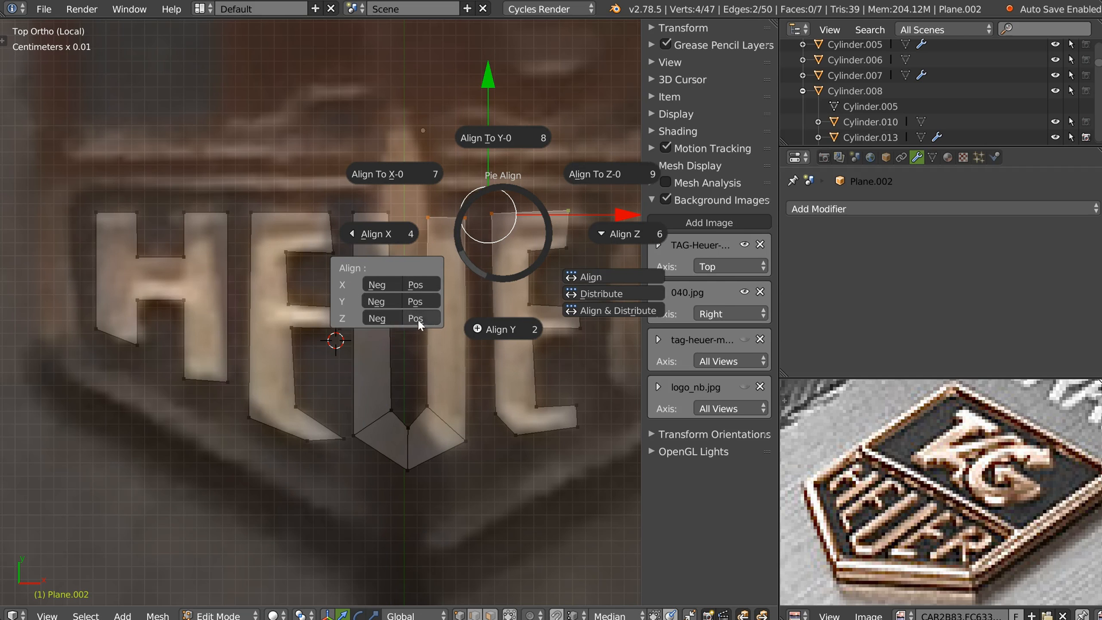
click(418, 301)
Step: Reshape the first E's foot by moving its outer lower vertices and adding a vertex between them to follow the photo
shift+middle_drag(353, 439, 337, 389)
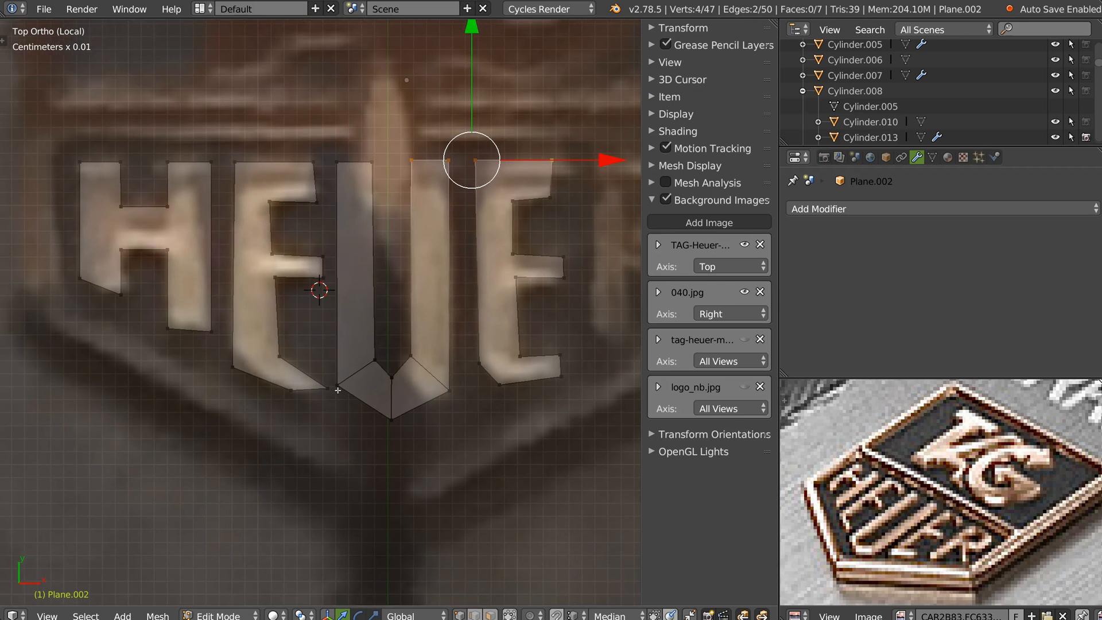
scroll(264, 394, up, 1)
right_click(233, 361)
key(g)
click(229, 340)
right_click(298, 390)
key(g)
click(327, 405)
key(e)
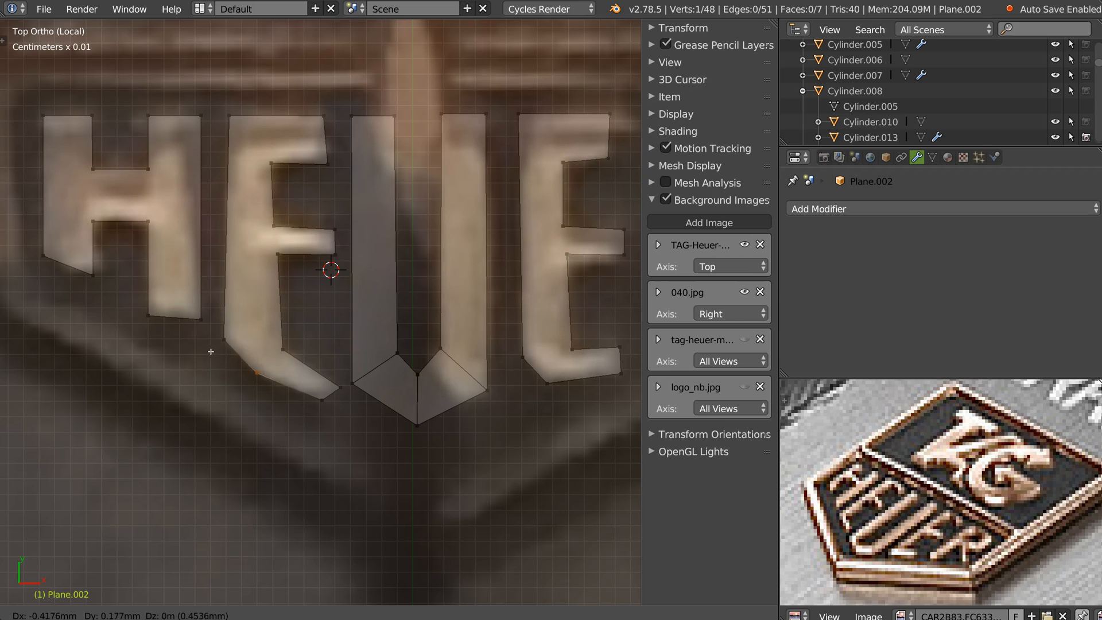
click(213, 352)
Step: Align the first E's upper inner corner and upper arm tip vertically with their neighbouring vertices, and raise the tip slightly
right_click(273, 165)
ctrl+drag(398, 168, 276, 227)
right_click(331, 167)
ctrl+drag(393, 164, 325, 122)
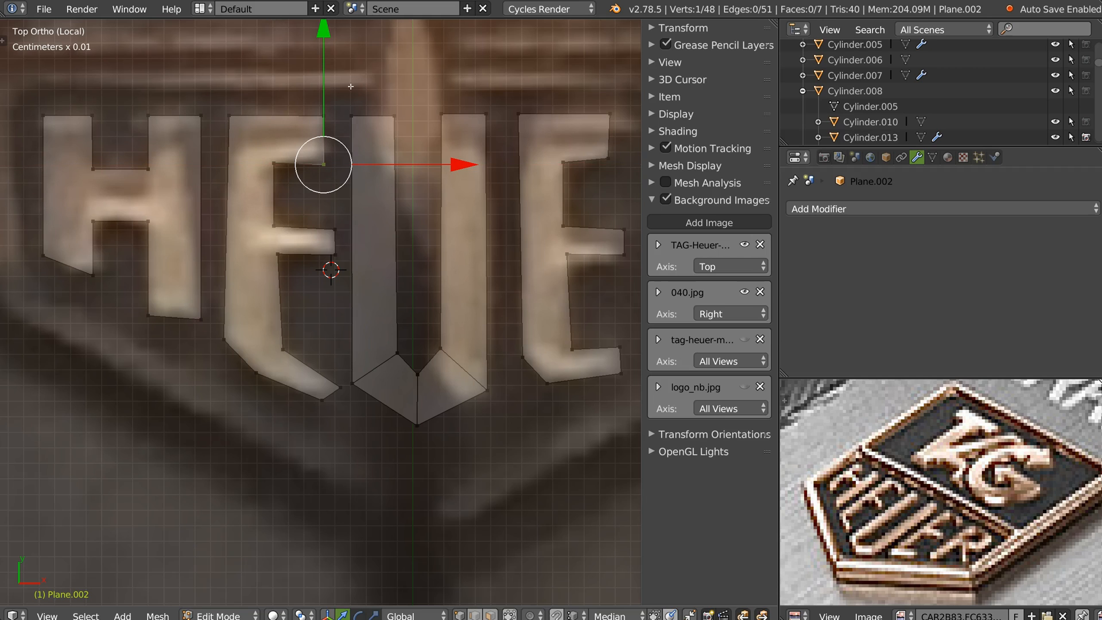
drag(324, 42, 322, 35)
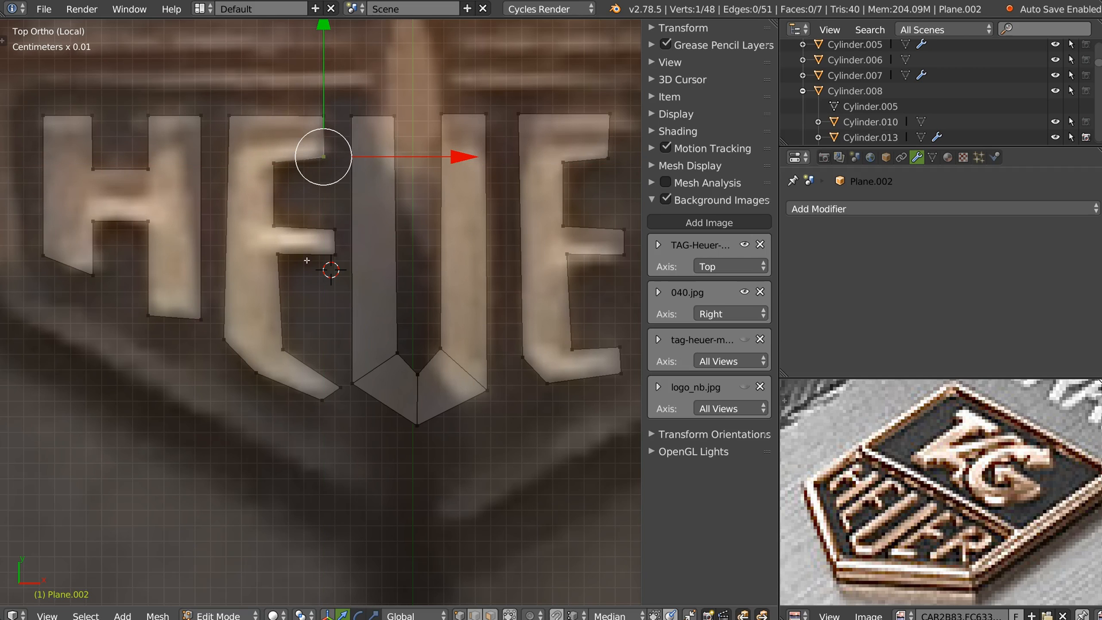
Step: Straighten the first E's lower inner edge and add a vertex above the inner corner of its foot
right_click(273, 228)
key(g)
click(271, 272)
right_click(283, 349)
key(g)
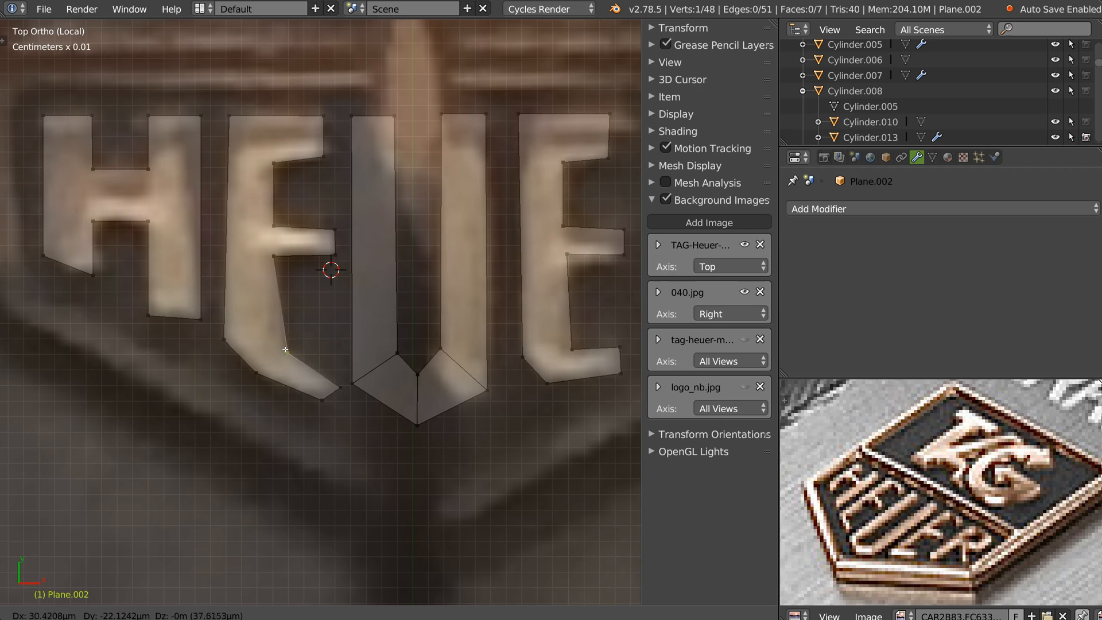
click(284, 349)
key(c)
key(alt+d)
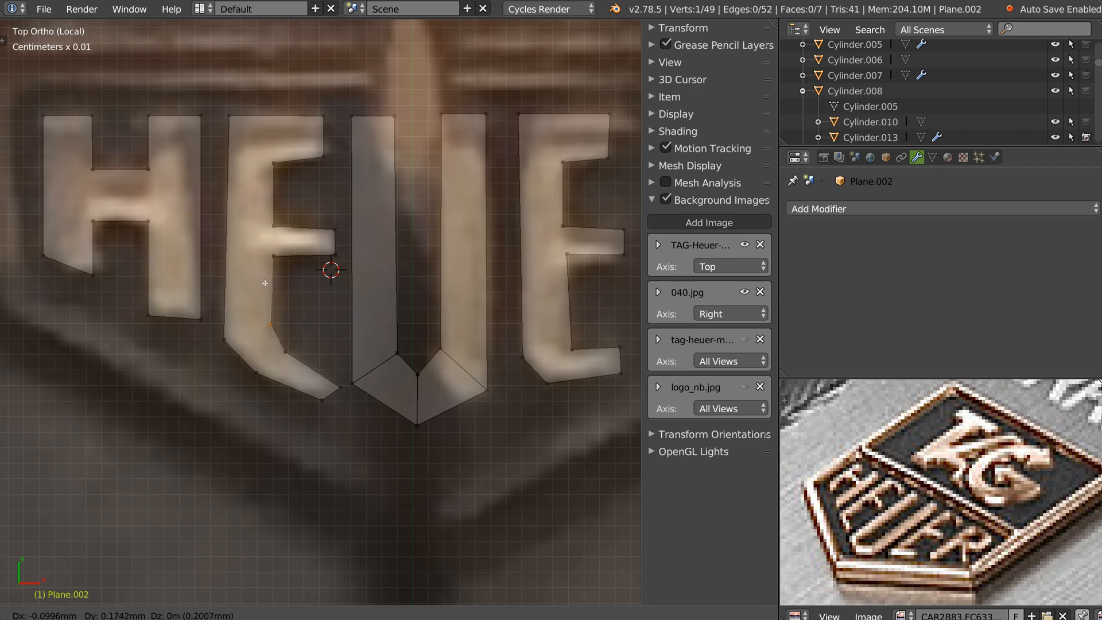
click(268, 280)
Step: Raise the vertex at the U's inner point and level its two inner lower corners
ctrl+middle_drag(346, 190, 288, 221)
ctrl+middle_drag(289, 221, 287, 192)
ctrl+middle_drag(244, 159, 318, 124)
right_click(283, 112)
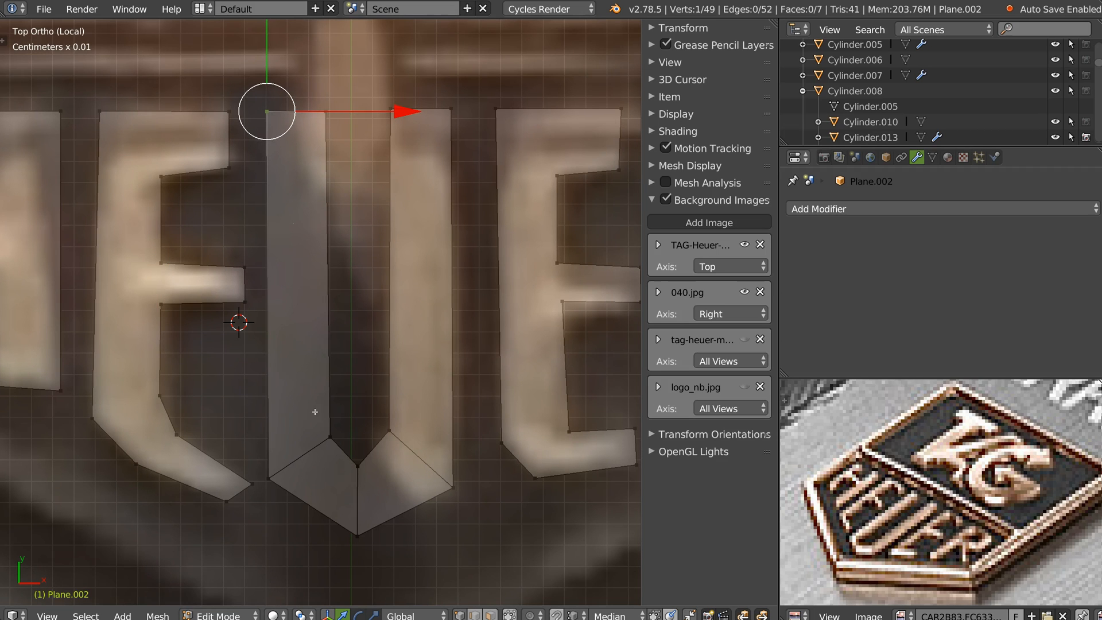
shift+middle_drag(362, 442, 372, 394)
right_click(375, 426)
key(g)
key(y)
click(377, 416)
right_click(340, 387)
key(g)
click(341, 380)
key(g)
click(395, 379)
Step: Level the U's outer lower-left corner with the outer lower-right one
right_click(280, 435)
key(g)
key(y)
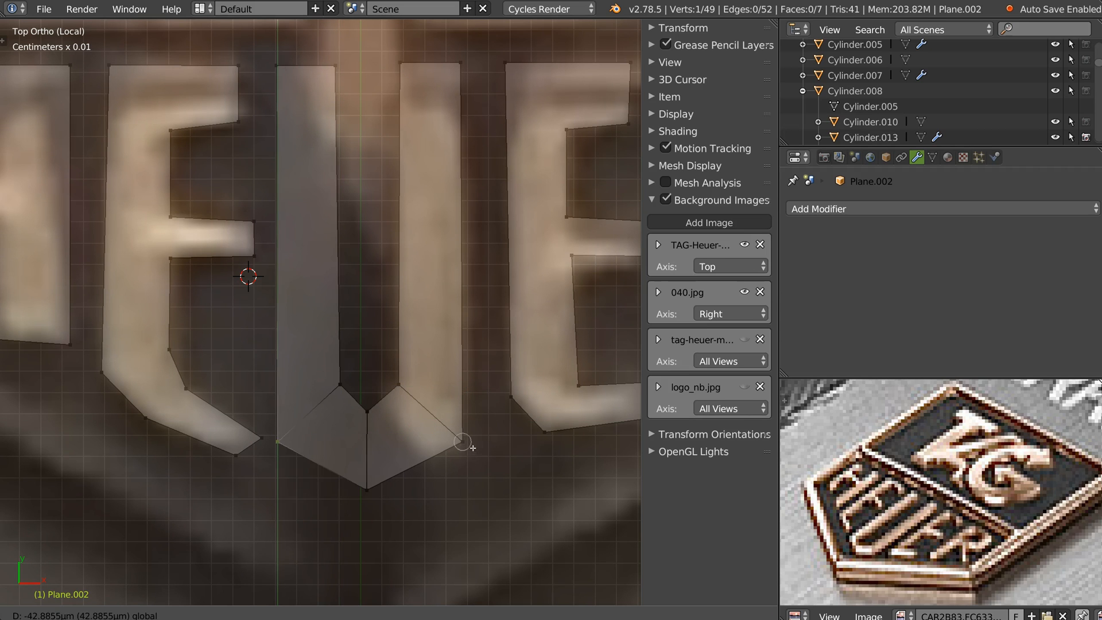
click(463, 439)
scroll(462, 339, down, 2)
shift+middle_drag(497, 326, 344, 348)
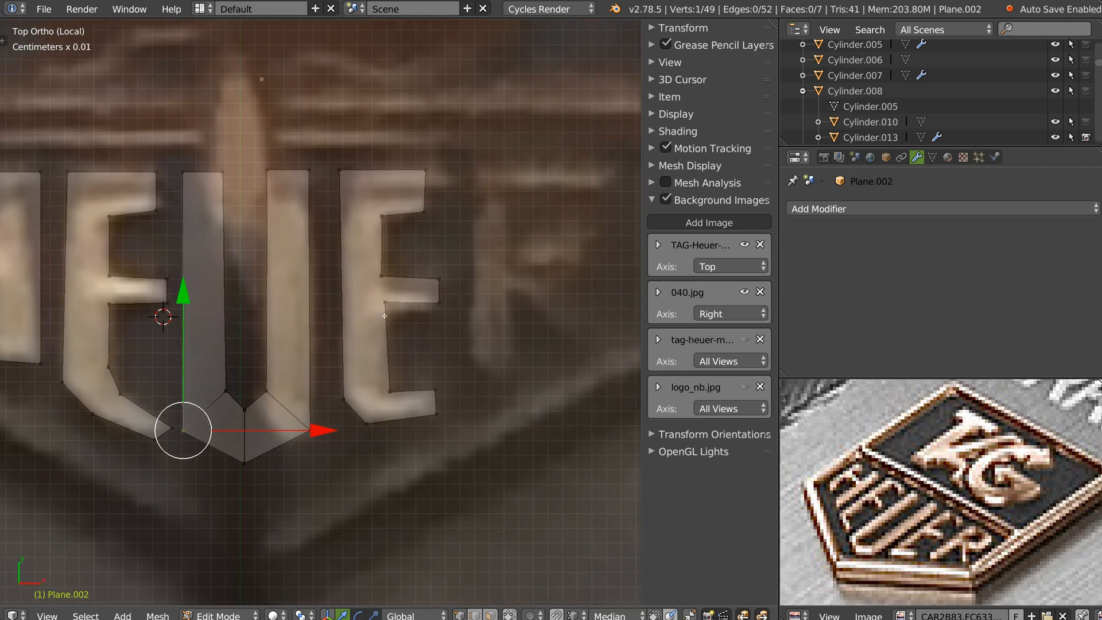
scroll(368, 316, up, 1)
shift+middle_drag(319, 212, 384, 205)
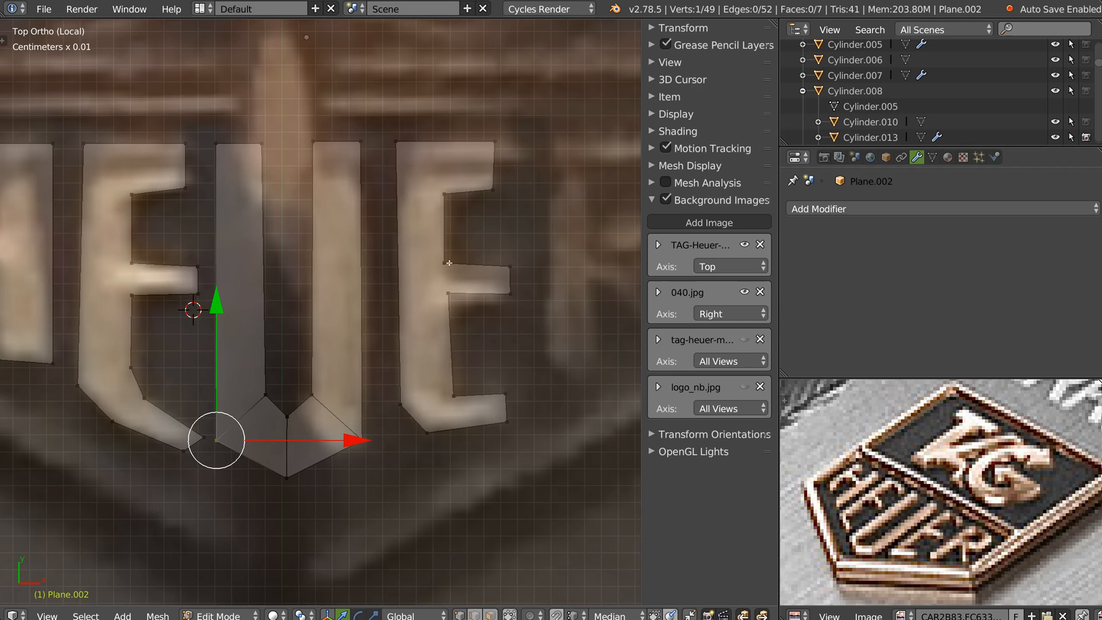
scroll(430, 179, up, 1)
right_click(509, 192)
drag(632, 191, 500, 192)
key(ctrl+z)
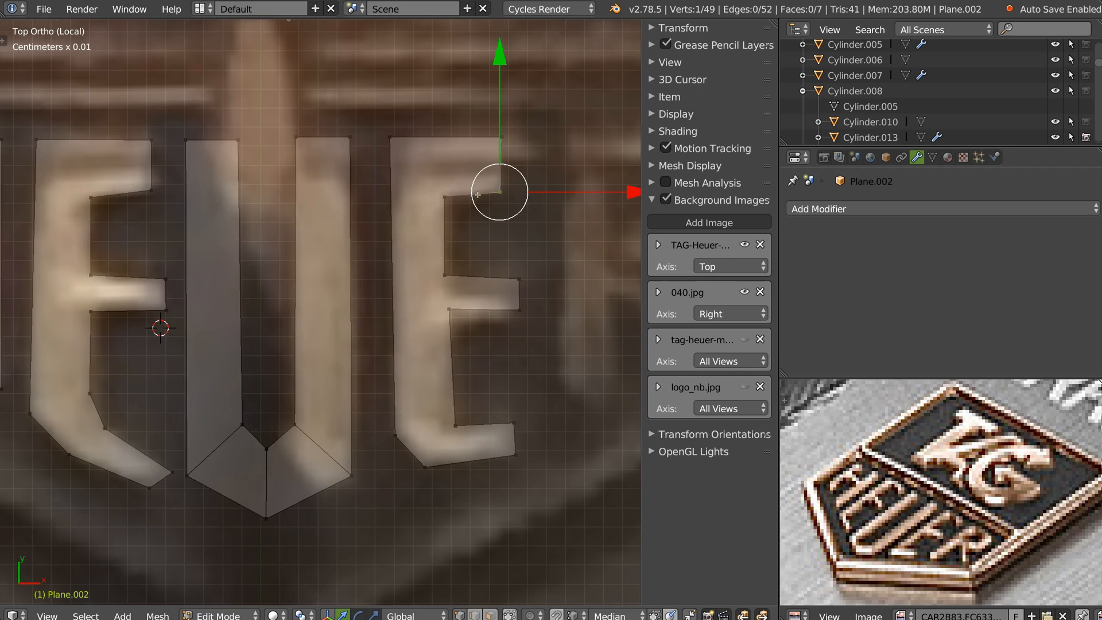
Step: Hide the view properties and align the second E's inner stem vertices around the middle arm with the upper inner corner
key(n)
shift+middle_drag(592, 170, 486, 202)
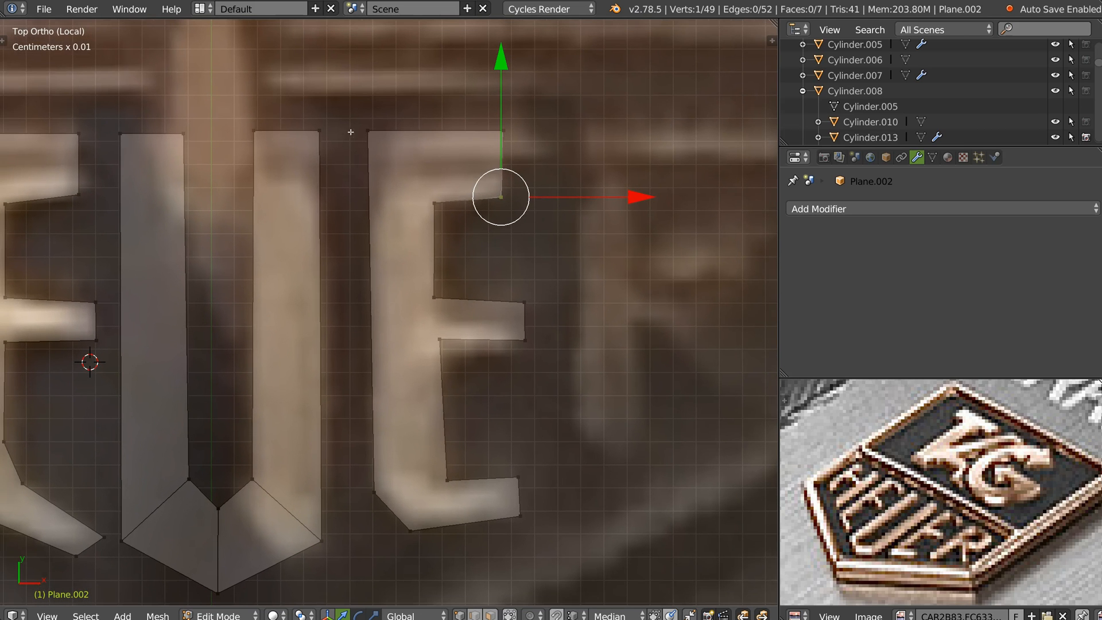
right_click(437, 205)
right_click(436, 301)
drag(568, 299, 569, 299)
right_click(443, 342)
mouse_move(540, 342)
mouse_down()
mouse_move(501, 342)
mouse_move(535, 343)
mouse_up()
Step: Move the second E's middle arm down and adjust the height of its lower tip vertex to taper it
shift+right_click(526, 348)
shift+right_click(431, 294)
shift+right_click(529, 298)
drag(483, 182, 481, 206)
right_drag(529, 367, 526, 355)
key(y)
click(527, 354)
Step: Raise the second E's lower inner corner and align it vertically with the inner stem vertex above it
right_drag(446, 480, 437, 472)
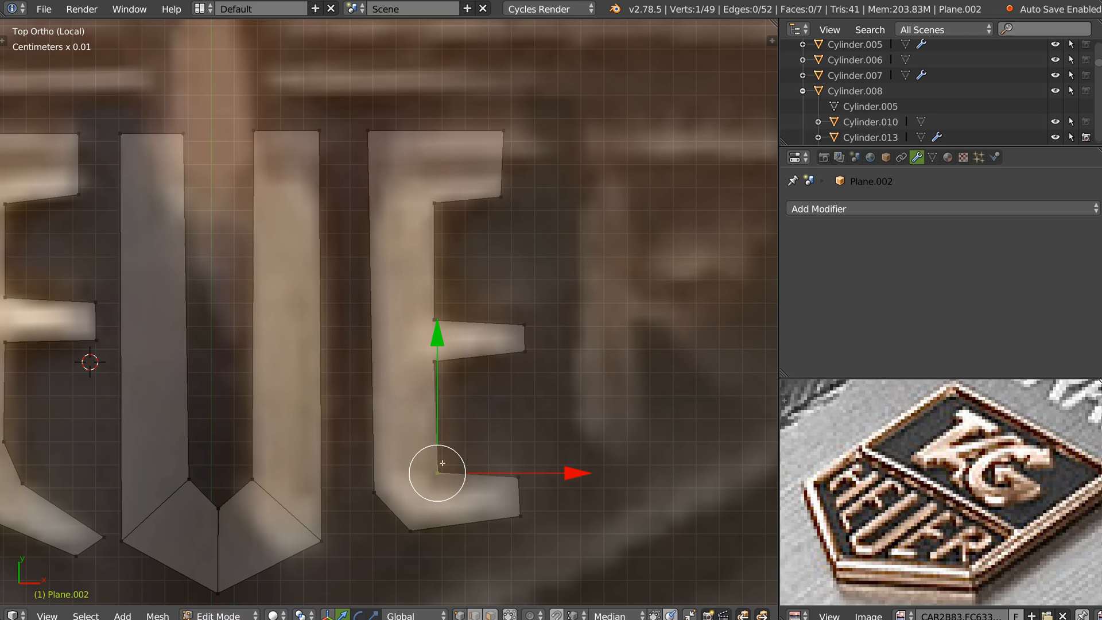
drag(438, 339, 438, 341)
ctrl+drag(539, 474, 439, 363)
scroll(491, 431, down, 1)
shift+middle_drag(492, 431, 470, 326)
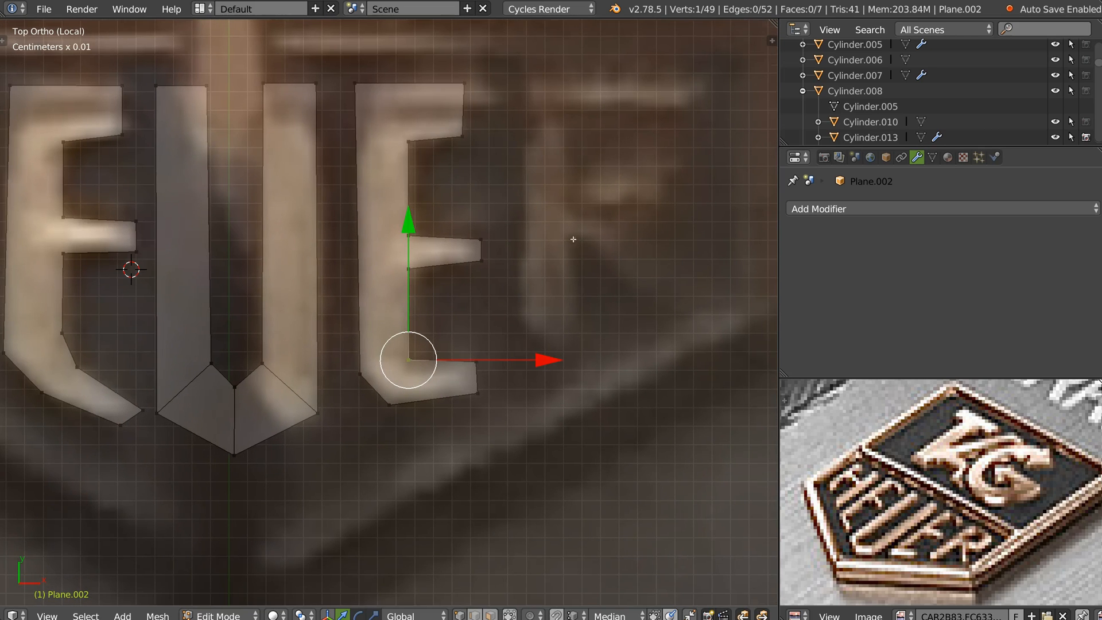
shift+middle_drag(573, 239, 499, 273)
right_click(420, 342)
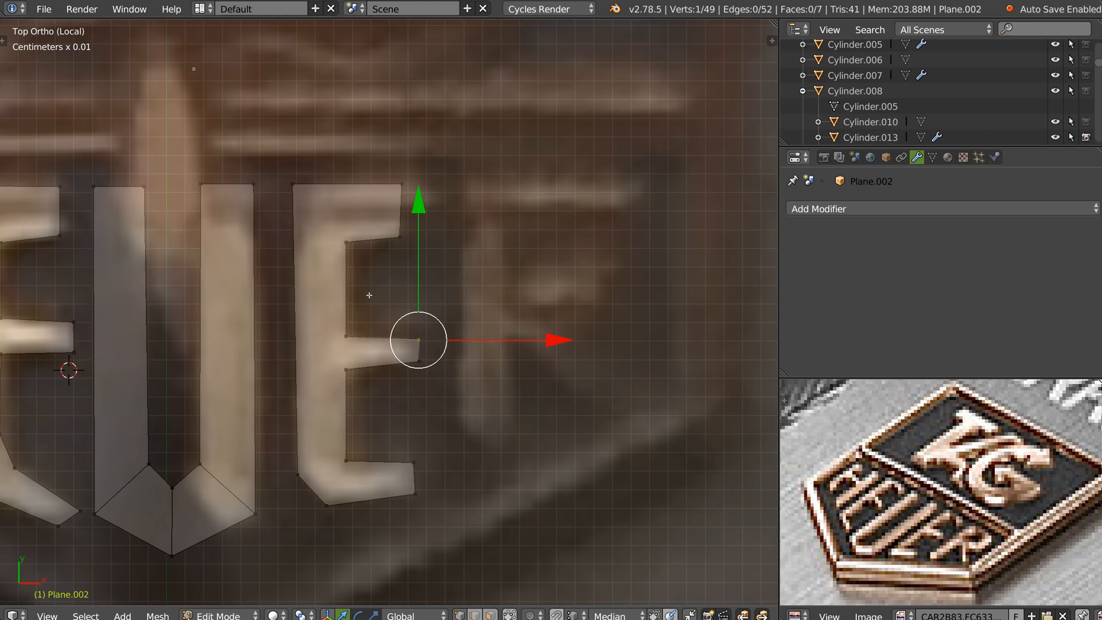
scroll(451, 289, down, 3)
scroll(377, 162, up, 3)
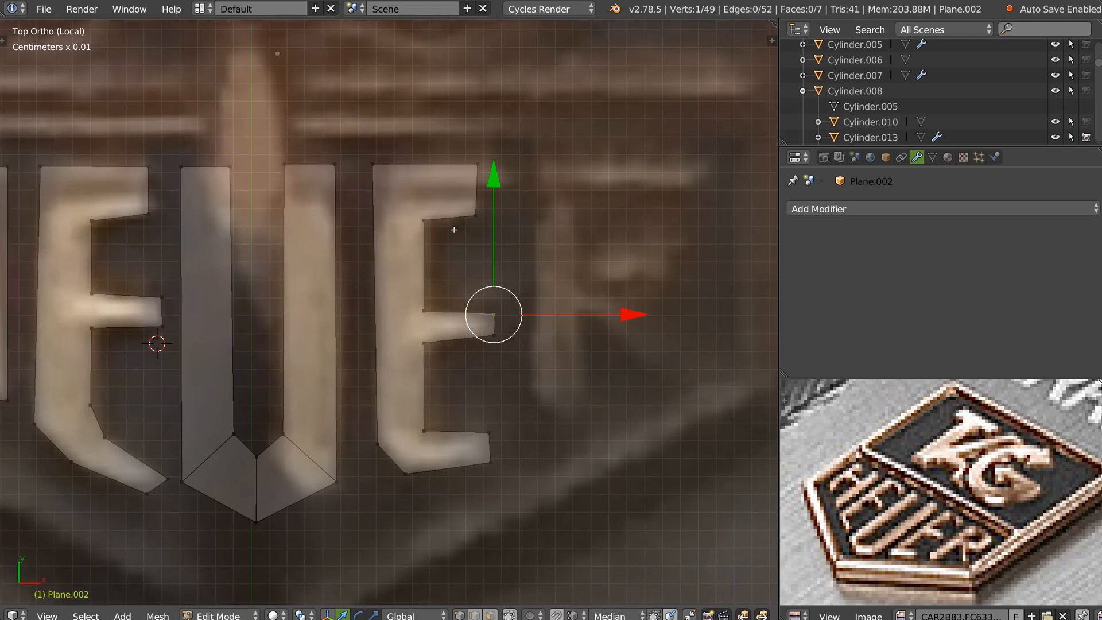
Step: Align the second E's upper outer corner vertically with its lower outer corner
right_click(372, 163)
drag(503, 160, 508, 161)
scroll(458, 287, down, 1)
scroll(458, 198, up, 1)
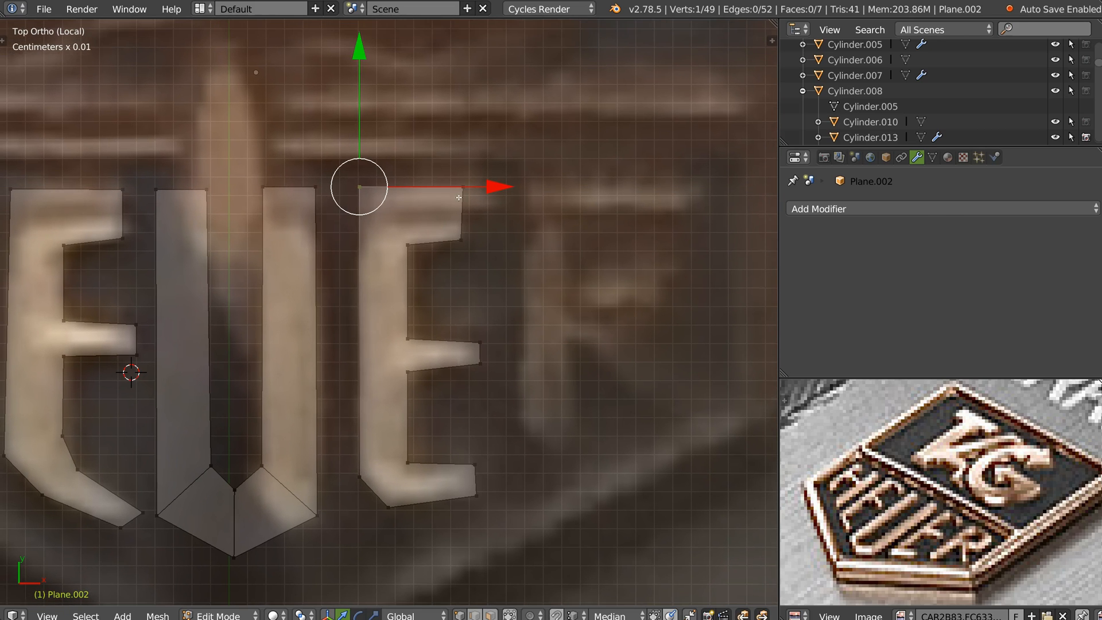
shift+middle_drag(459, 198, 439, 198)
scroll(394, 244, down, 2)
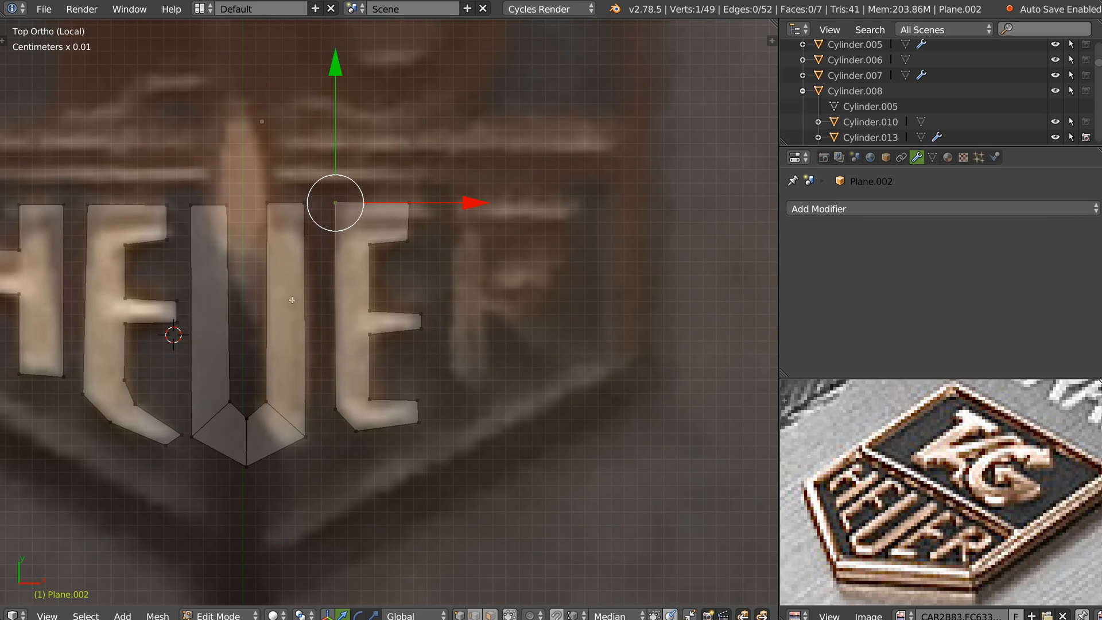
Step: Duplicate the face of the U's right upright and place the copy over the R's stem in the reference
key(3)
right_click(302, 319)
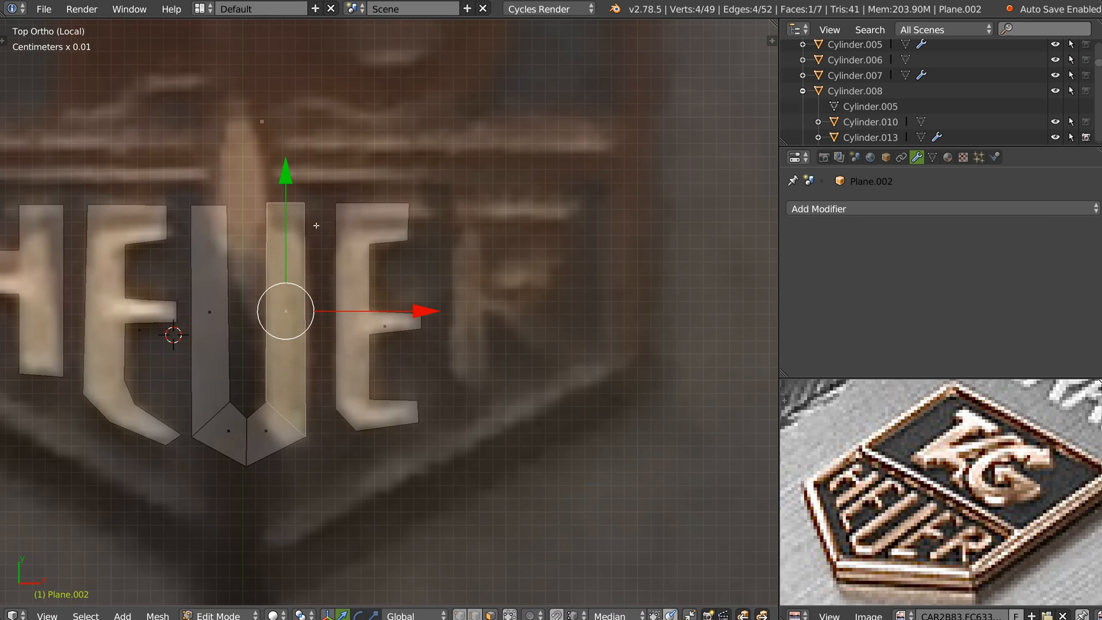
key(shift+d)
click(476, 294)
key(Tab)
click(409, 293)
Step: Raise the R stem's lower-left vertex and adjust the height of its lower-right vertex to form a slanted foot
right_click(454, 393)
key(g)
middle_drag(454, 381, 454, 368)
click(454, 368)
right_click(489, 430)
key(g)
key(y)
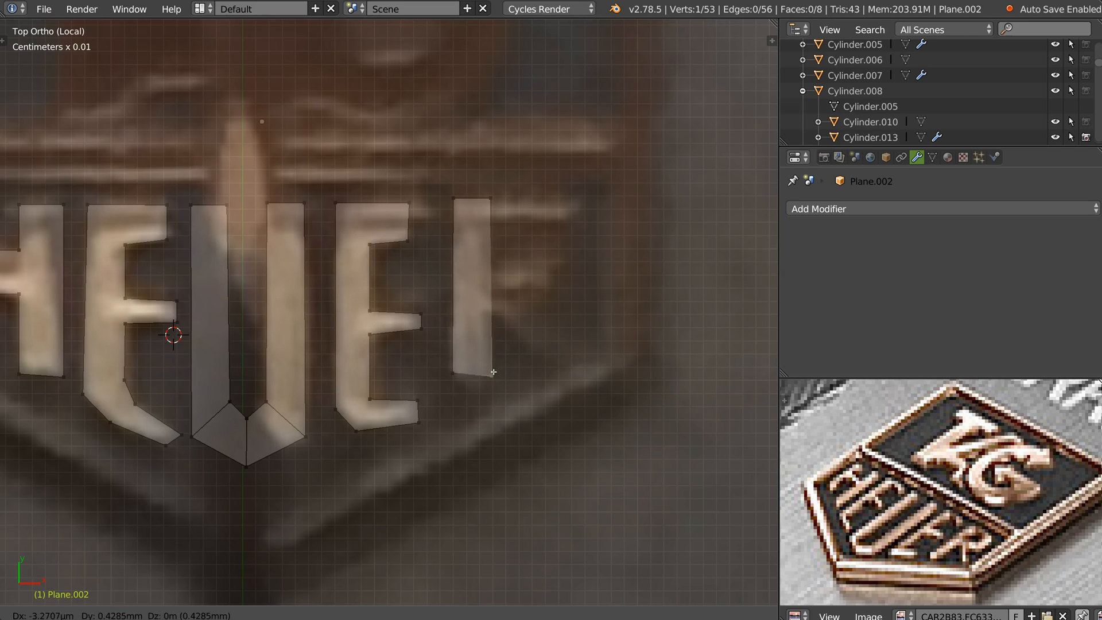
click(486, 391)
Step: Shift the R stem's right edge horizontally inward to narrow the stem
shift+right_click(491, 199)
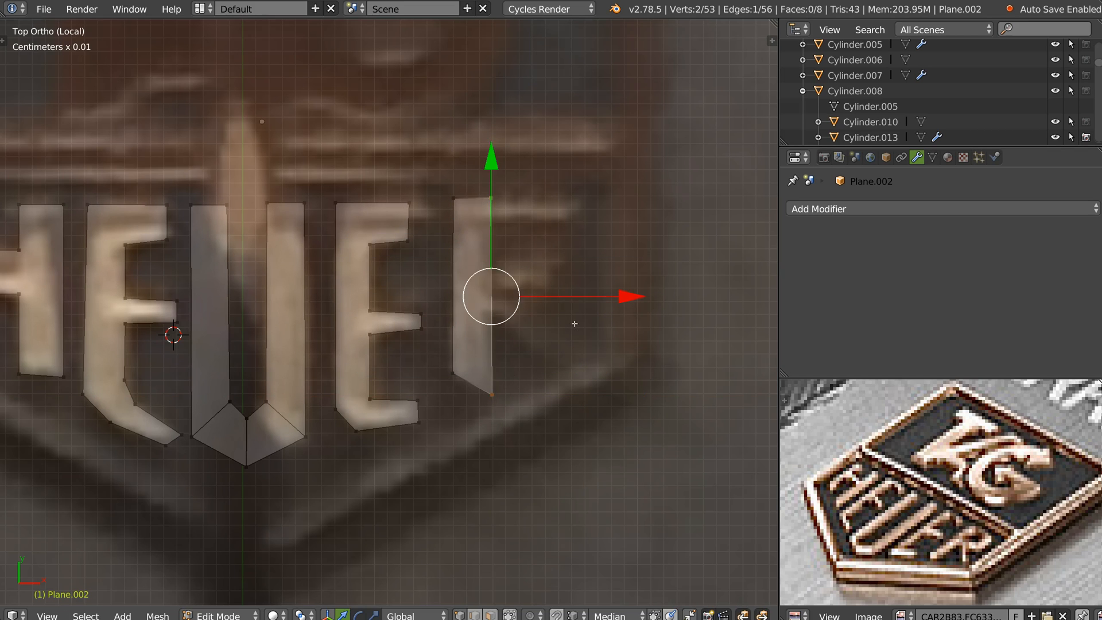
key(g)
key(x)
click(623, 297)
Step: Extrude from the R stem's lower-right vertex up the inner edge, across to the leg and around the diagonal leg's outline
scroll(485, 402, up, 2)
right_click(476, 401)
key(e)
key(y)
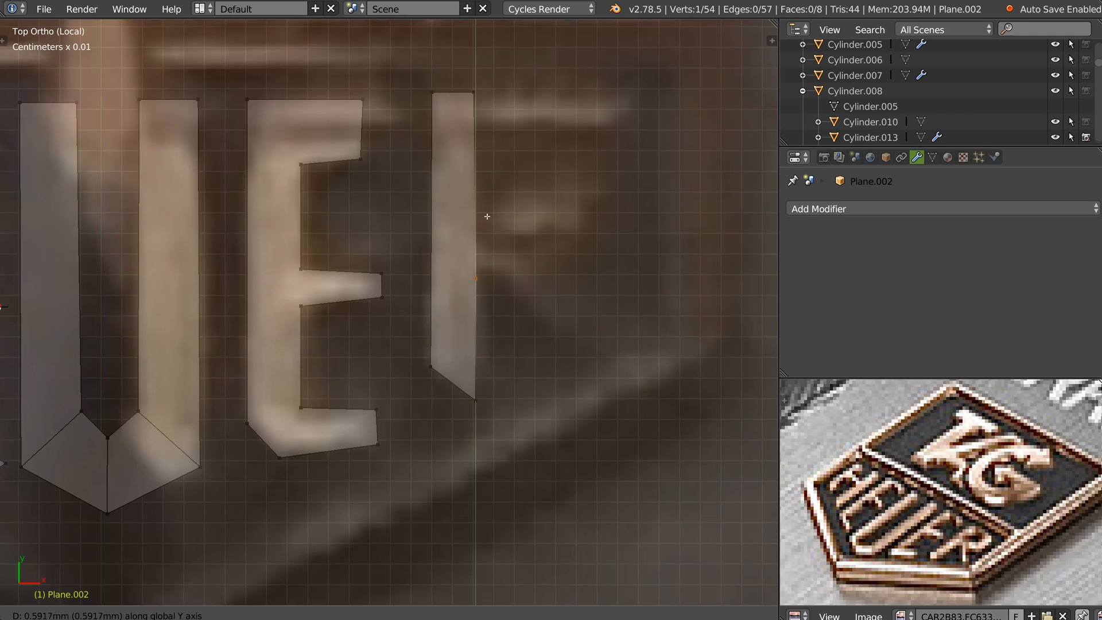
click(486, 207)
key(e)
key(x)
click(491, 226)
key(e)
click(583, 315)
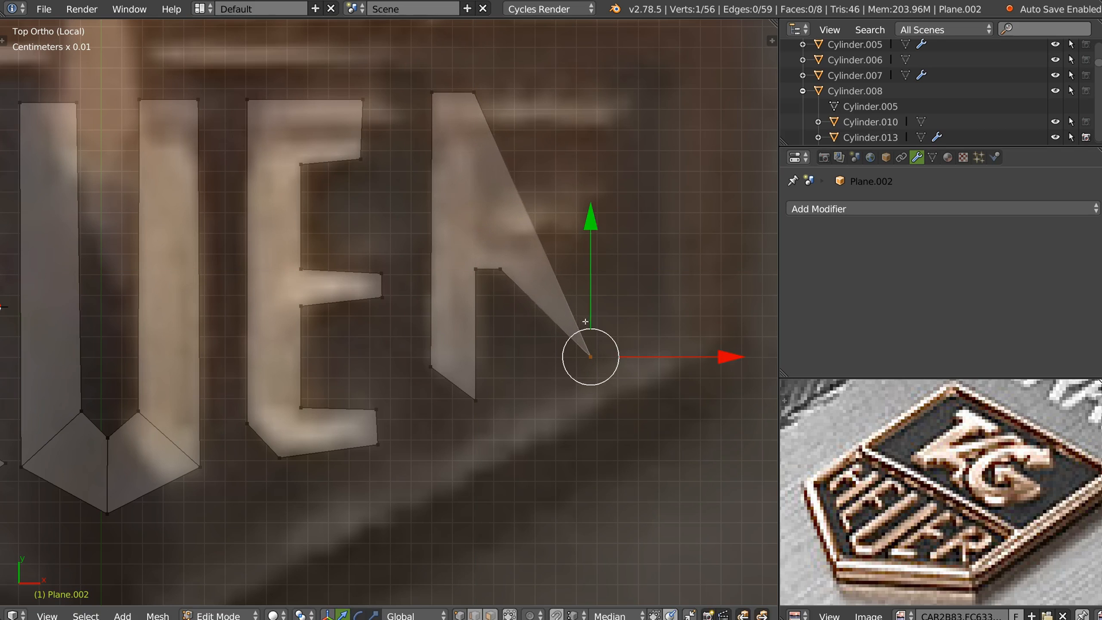
key(e)
click(621, 309)
key(e)
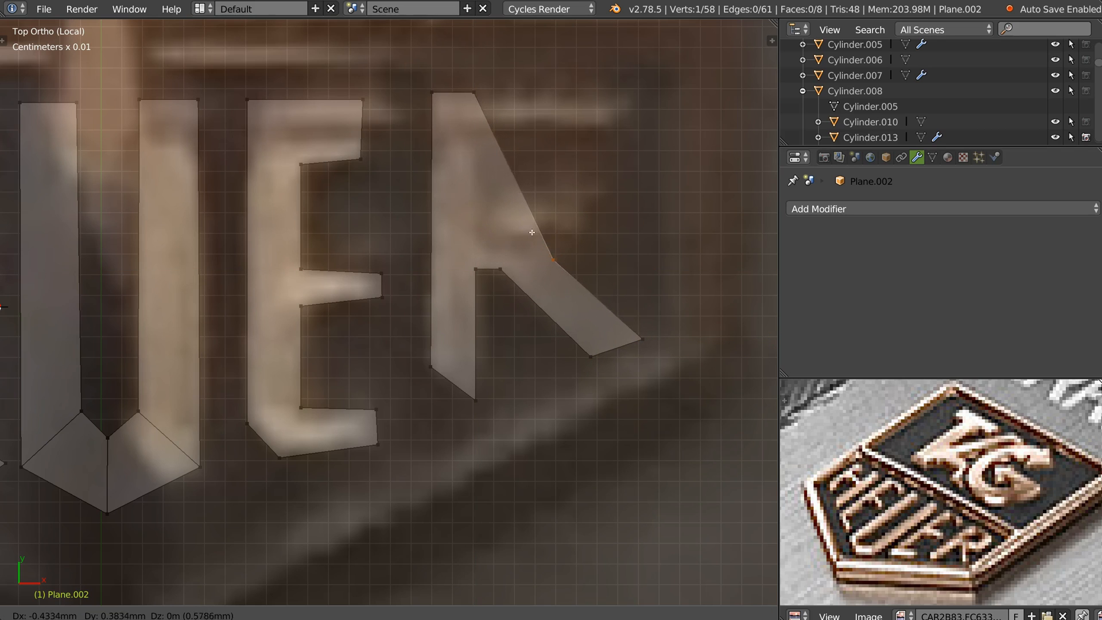
click(554, 228)
Step: Extrude the R's outline from the leg junction around the bowl to the upper-right corner
key(e)
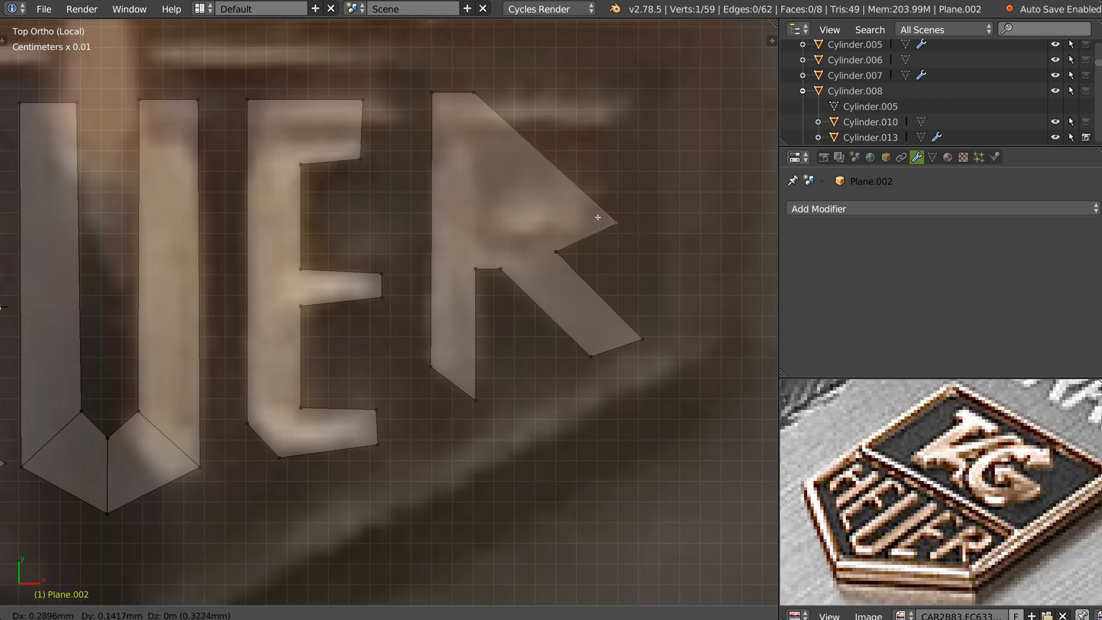
click(600, 226)
key(e)
click(632, 140)
key(e)
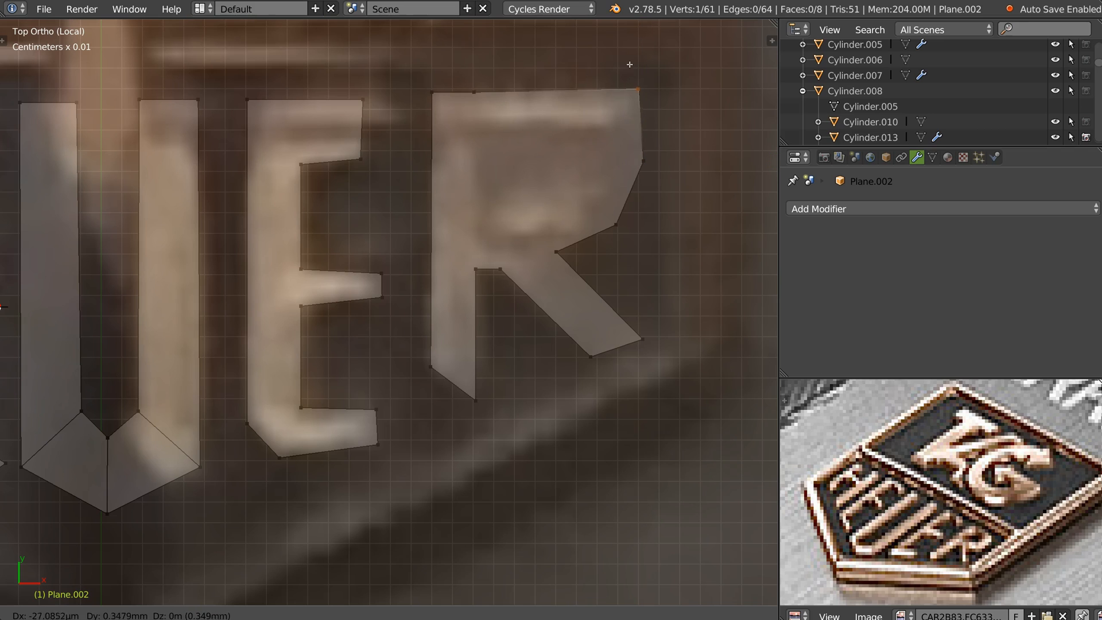
click(630, 67)
Step: Dissolve the extra vertex on the R's top edge and level its upper-right corner with the upper-left one
right_click(512, 112)
key(ctrl+x)
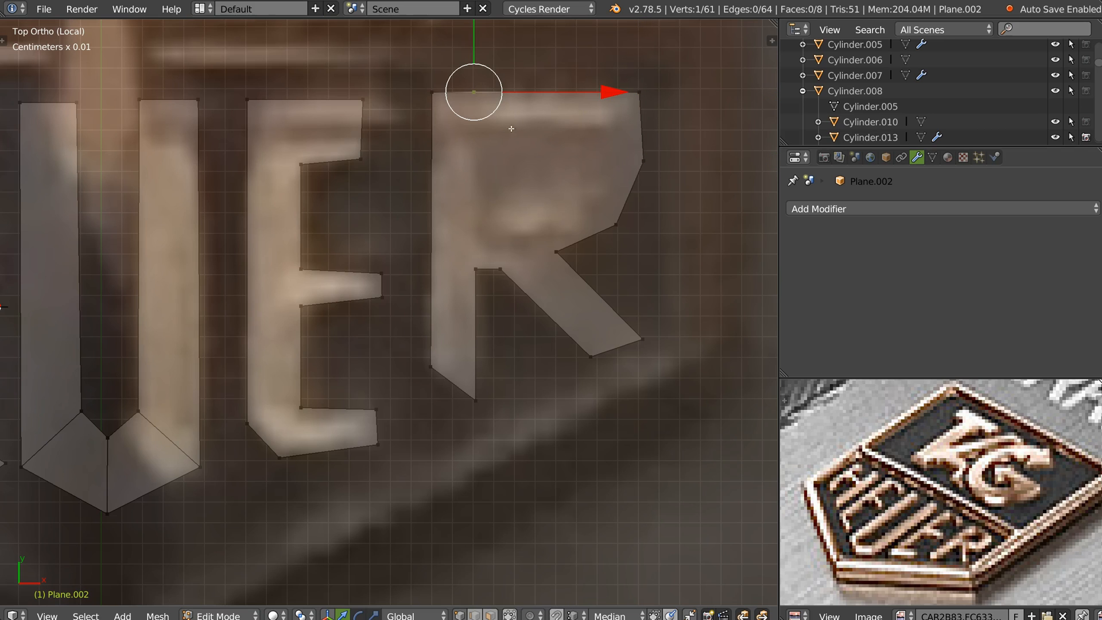
right_click(633, 96)
shift+middle_drag(632, 77, 601, 161)
ctrl+drag(610, 42, 409, 182)
shift+middle_drag(618, 204, 596, 209)
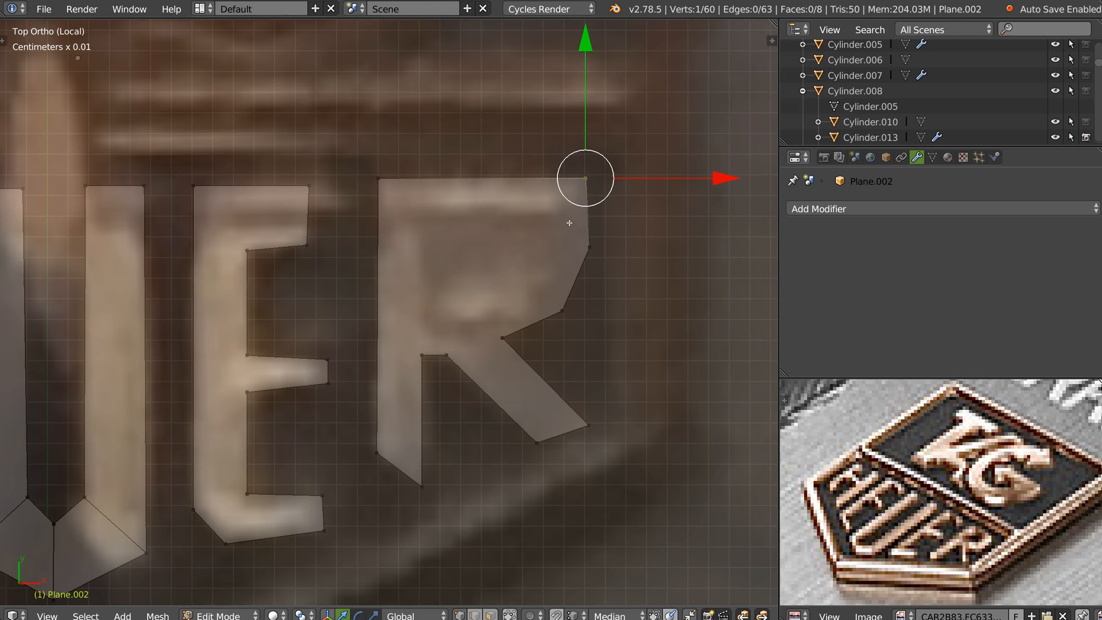
Step: Show the view properties, compare the R with the logo_nb.jpg background image and pull the leg's outer tip vertex inward
key(n)
click(744, 387)
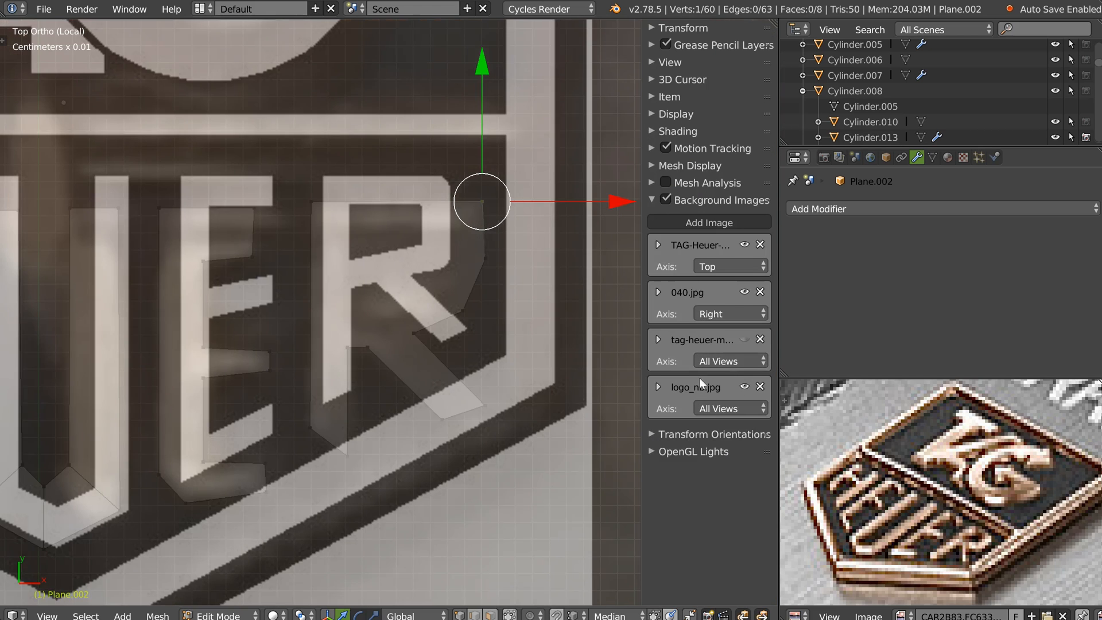
scroll(494, 235, down, 1)
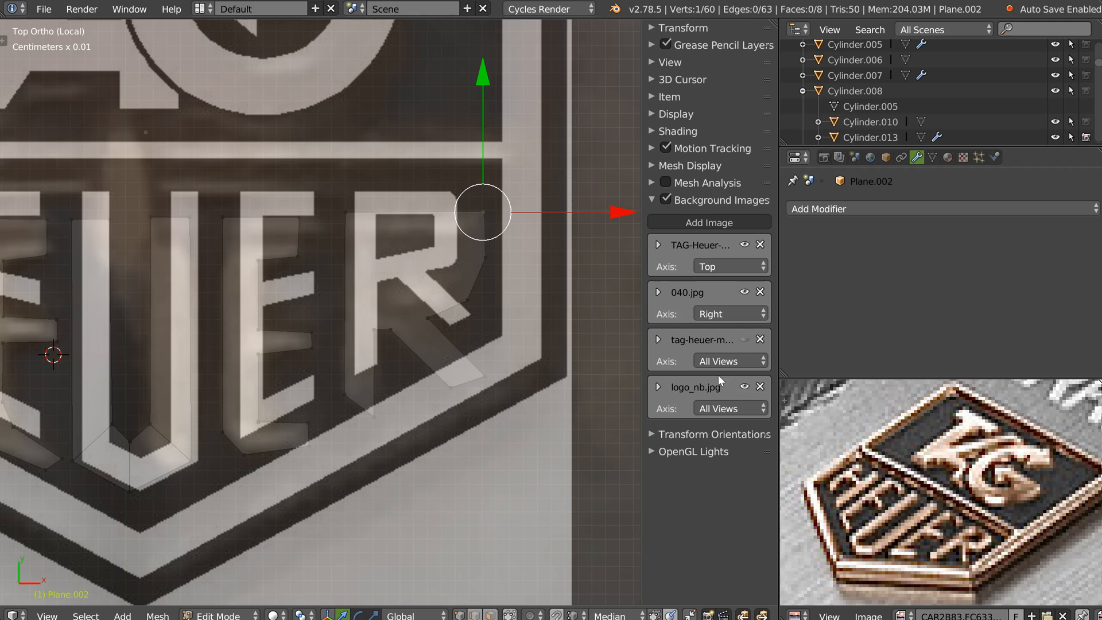
click(744, 388)
scroll(495, 381, up, 2)
right_click(496, 380)
key(g)
click(473, 363)
click(744, 388)
click(745, 388)
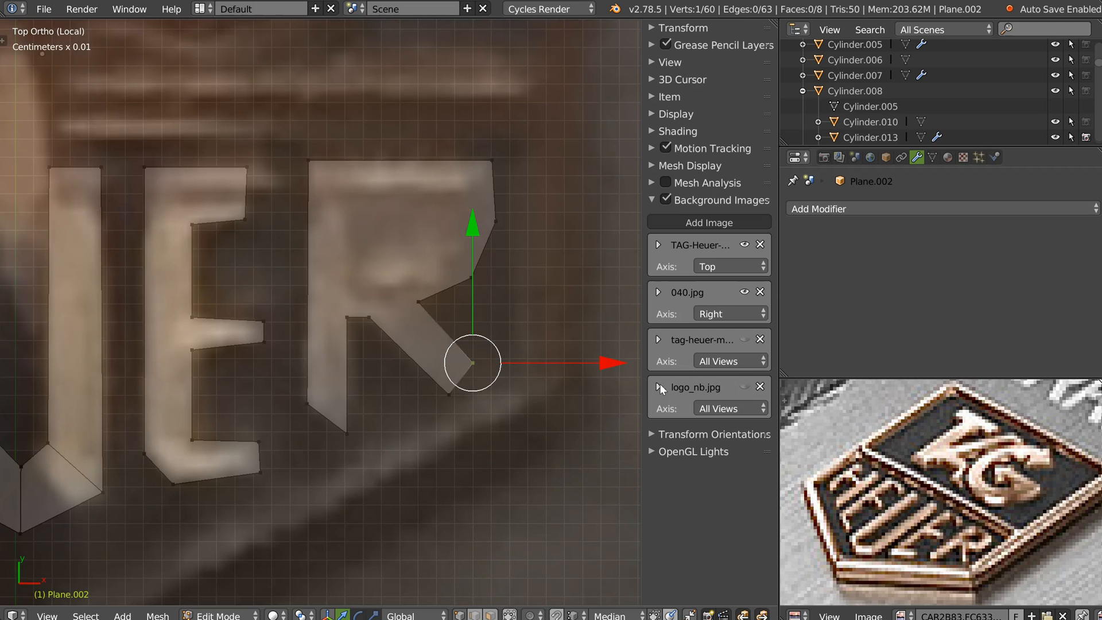
scroll(382, 423, down, 4)
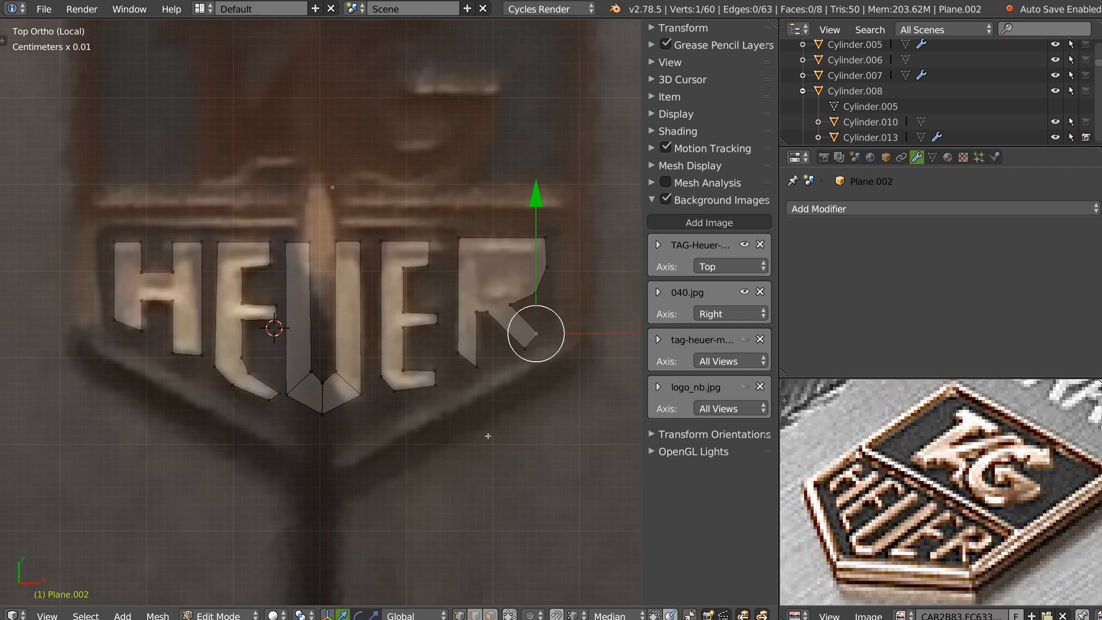
Step: Raise the end edge of the second E's lower arm slightly
scroll(368, 400, up, 2)
right_click(472, 360)
click(744, 387)
click(744, 387)
shift+right_click(470, 374)
key(g)
key(y)
click(477, 352)
Step: Shift the second E's bottom vertex to the right, lower its outer corner and compare with logo_nb.jpg
right_click(408, 383)
key(g)
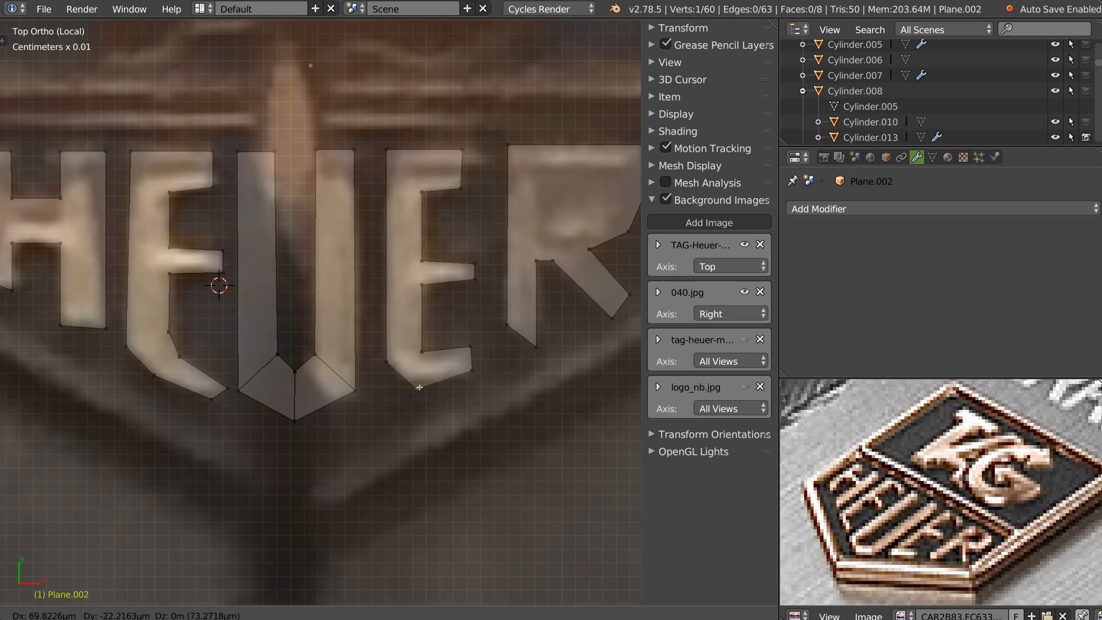
click(418, 386)
right_click(385, 362)
key(g)
key(y)
click(386, 368)
shift+middle_drag(474, 288, 445, 362)
click(744, 387)
click(744, 387)
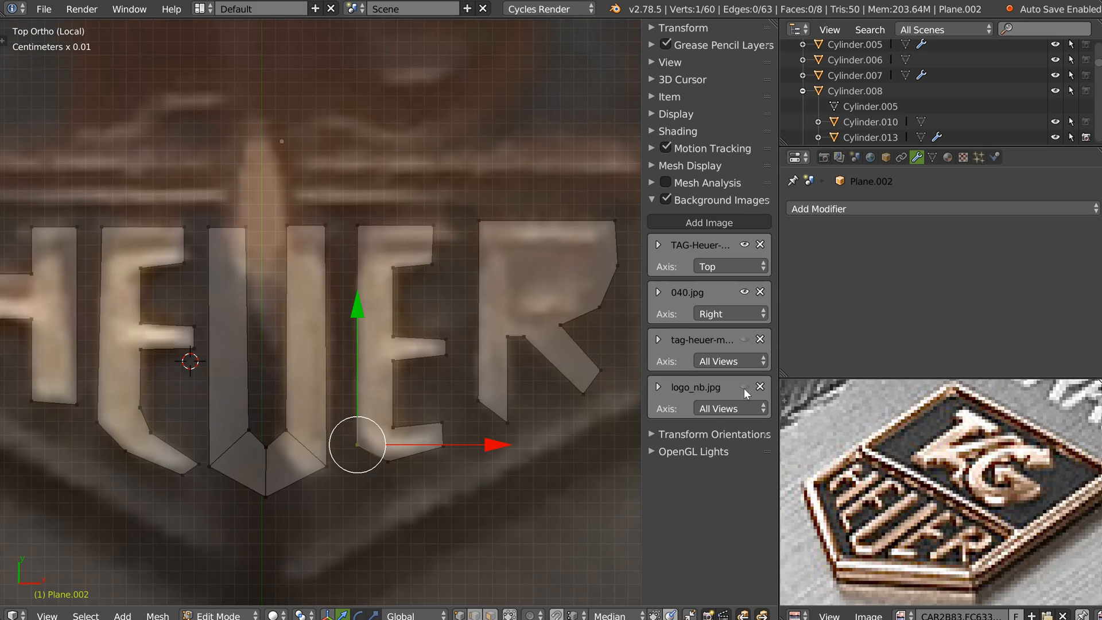
Step: Align the second E's middle arm end vertices vertically and raise the arm's end edge slightly
right_click(443, 337)
key(g)
key(x)
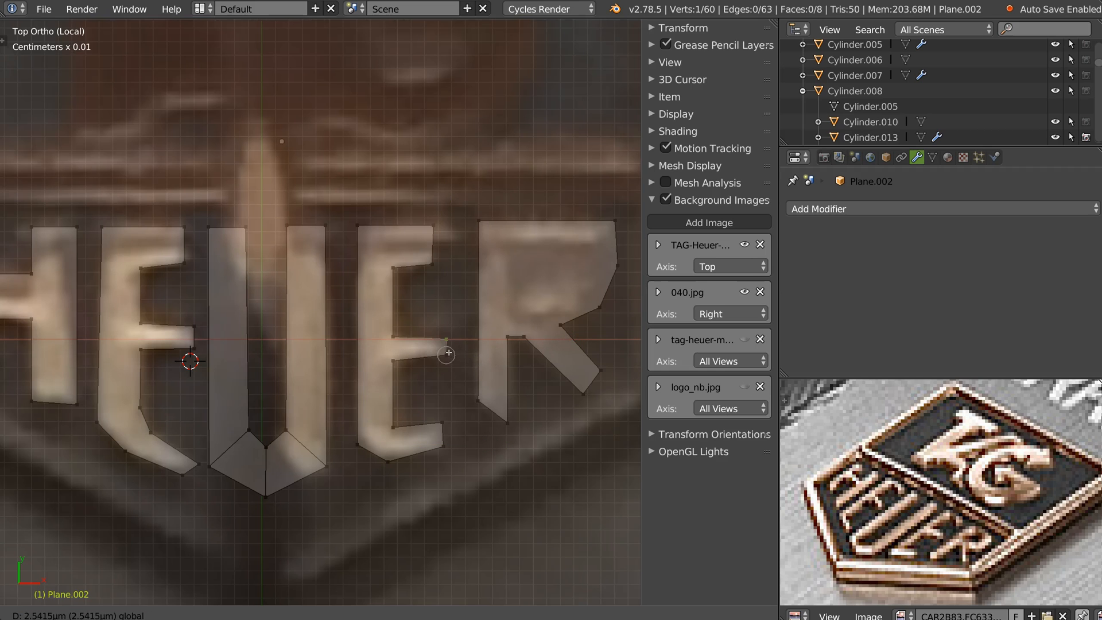
click(467, 335)
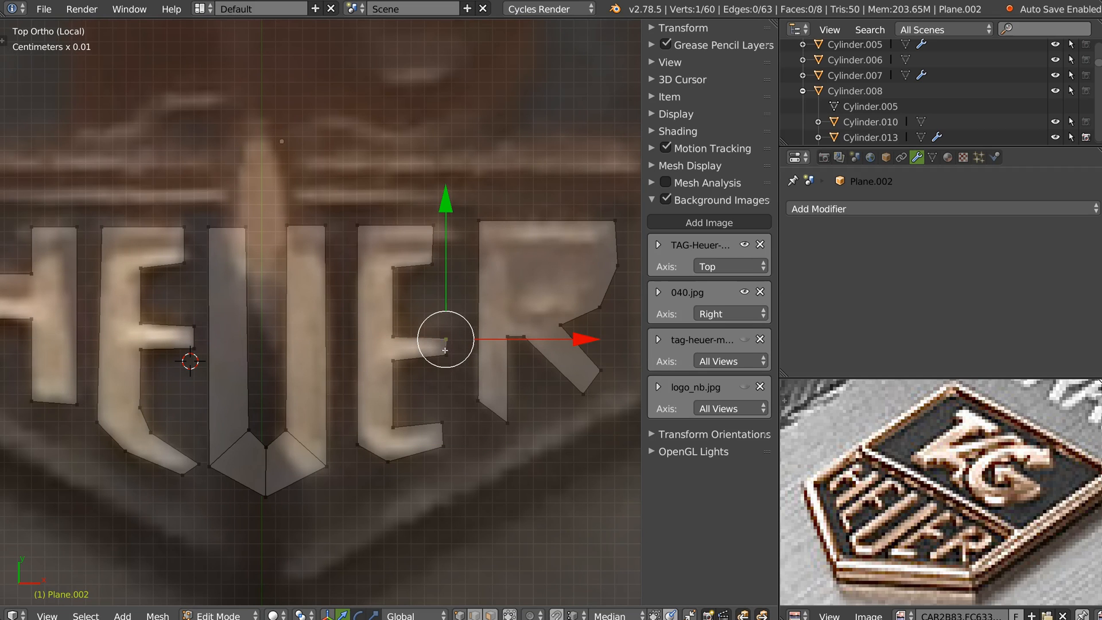
key(e)
key(y)
click(443, 210)
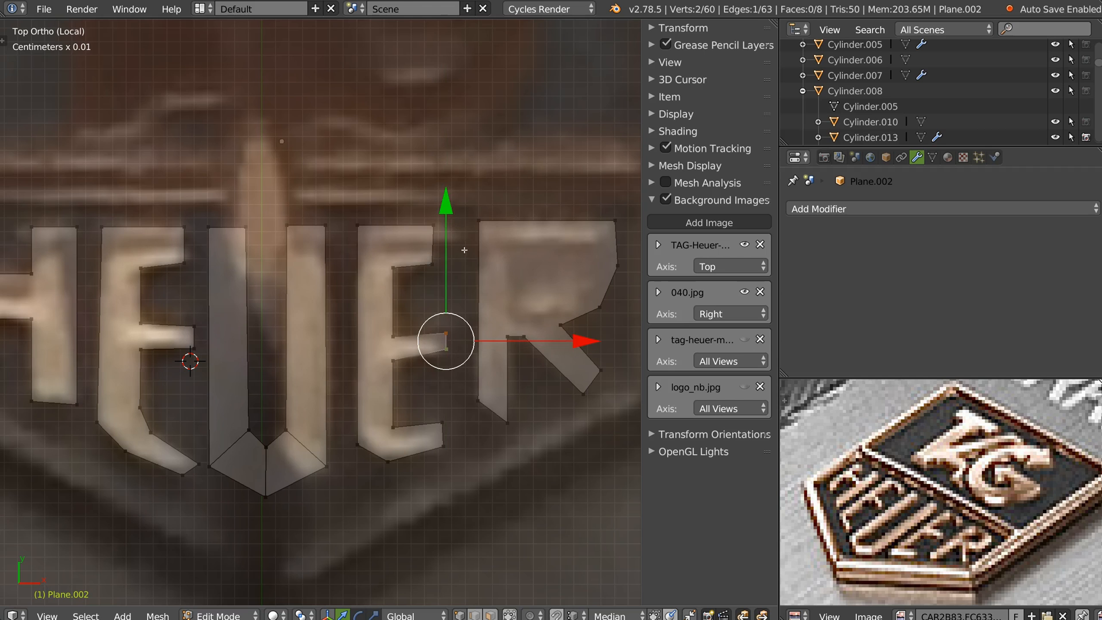
scroll(456, 223, down, 5)
scroll(504, 252, up, 6)
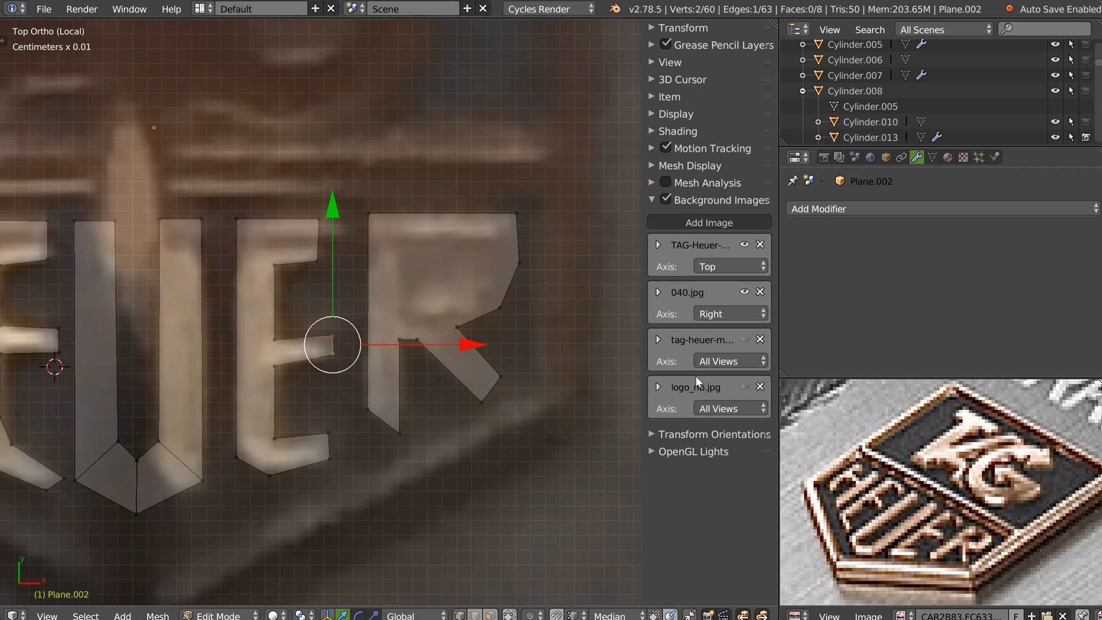
Step: Align the R bowl's lower corner with the vertex above it and dissolve that redundant vertex
click(744, 387)
click(744, 388)
right_click(518, 262)
right_click(501, 310)
ctrl+drag(627, 307, 520, 264)
right_click(494, 257)
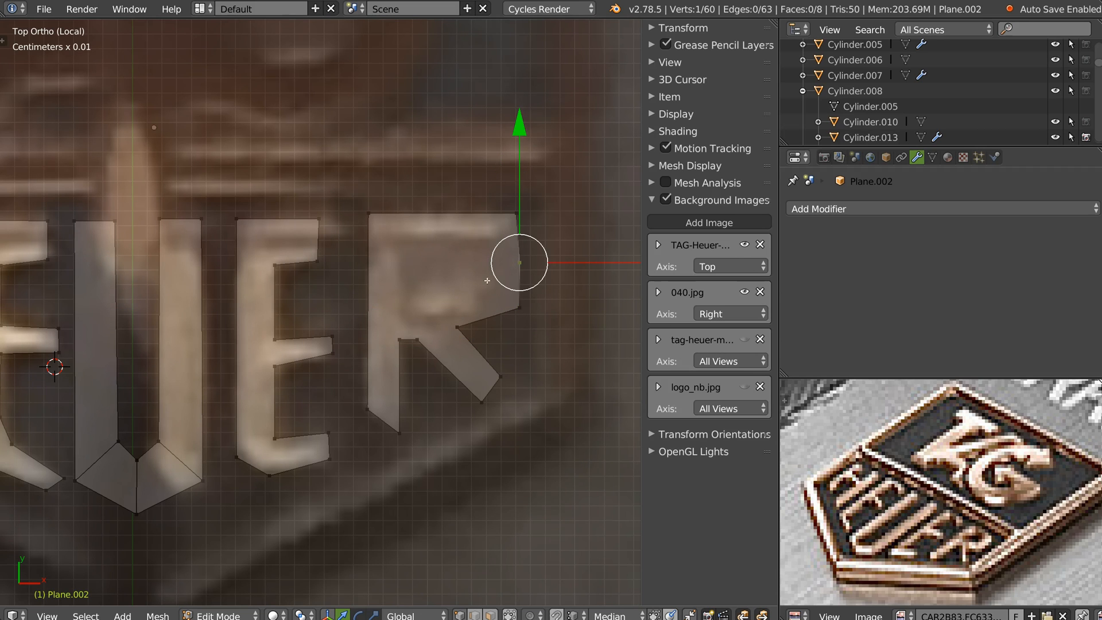
key(ctrl+x)
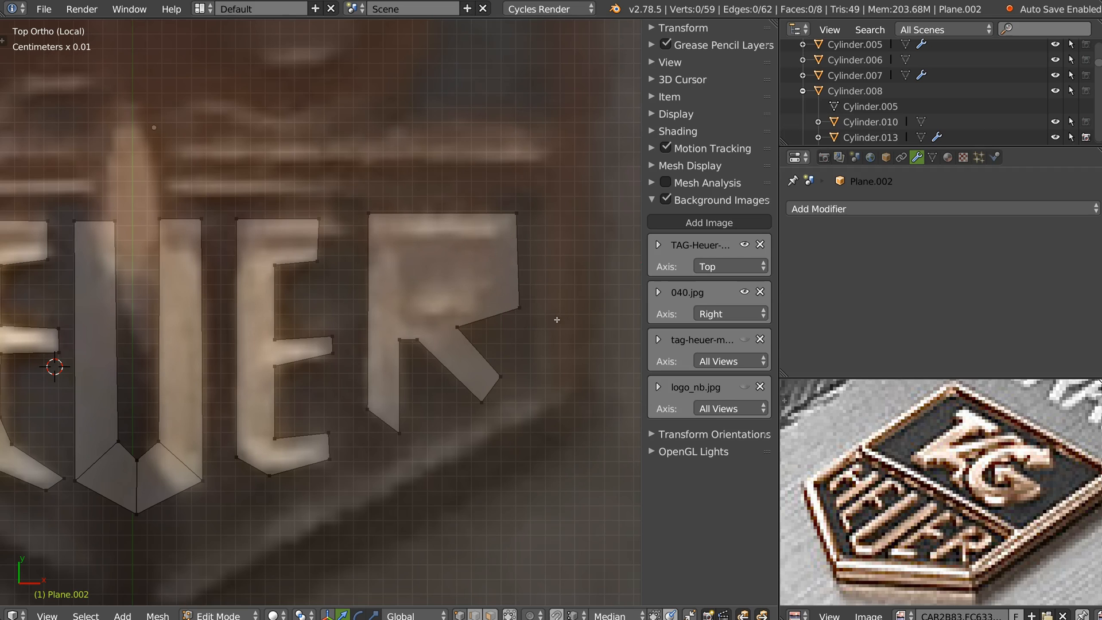
Step: Extend the R bowl's lower-right corner upward, inward and diagonally down to begin the bowl's inner opening
click(744, 387)
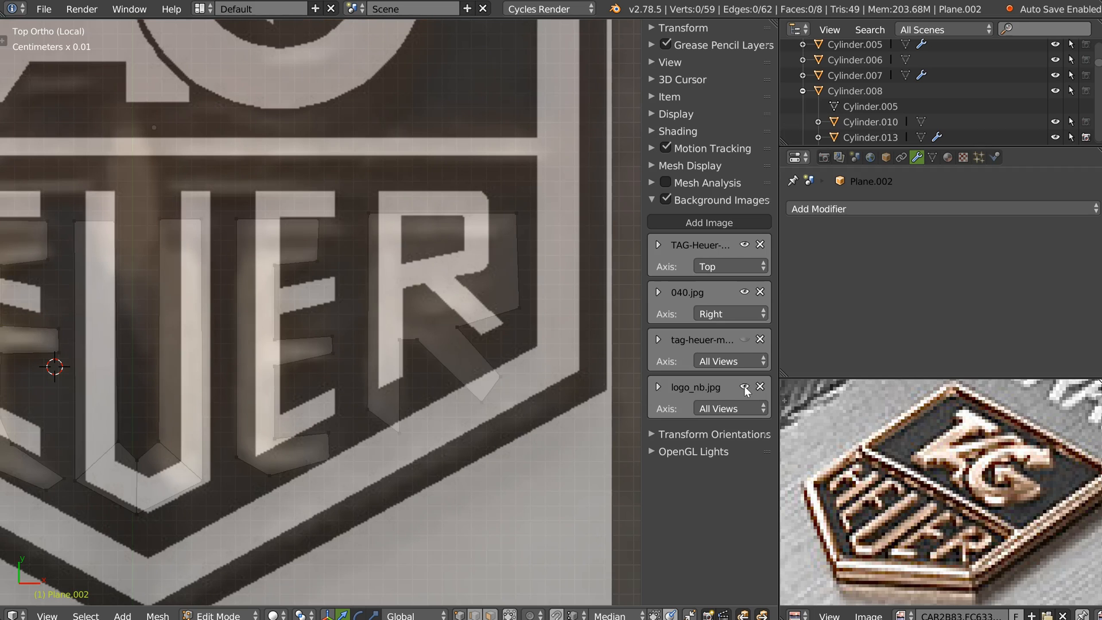
click(744, 387)
right_click(519, 308)
shift+right_click(501, 216)
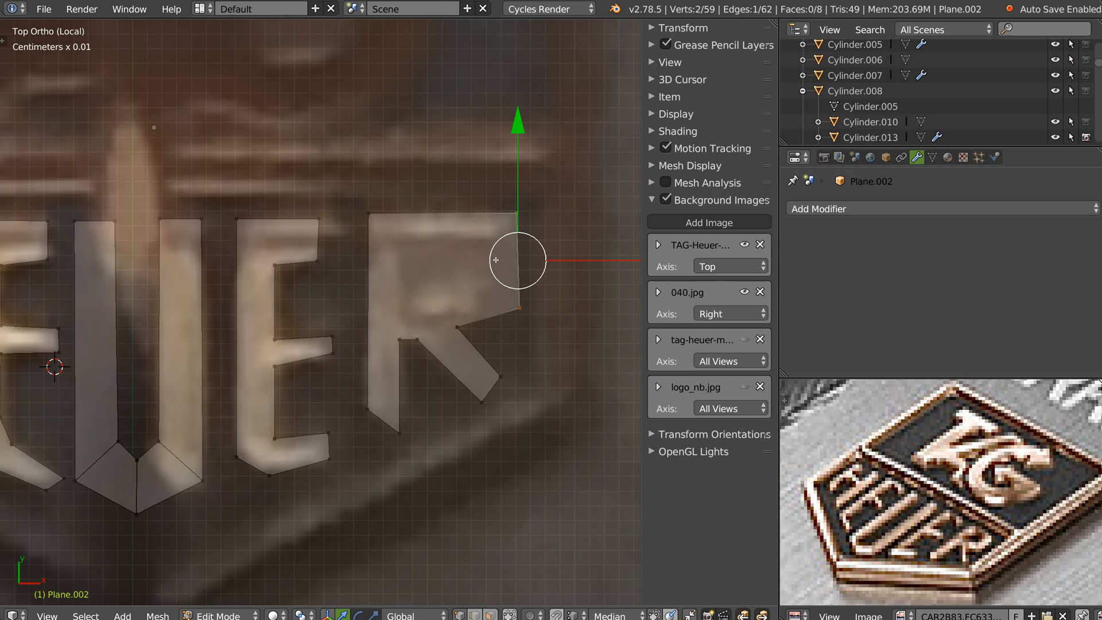
right_click(518, 309)
key(alt+d)
middle_click(514, 279)
click(514, 267)
key(alt+d)
middle_click(499, 268)
click(488, 275)
key(alt+d)
click(456, 288)
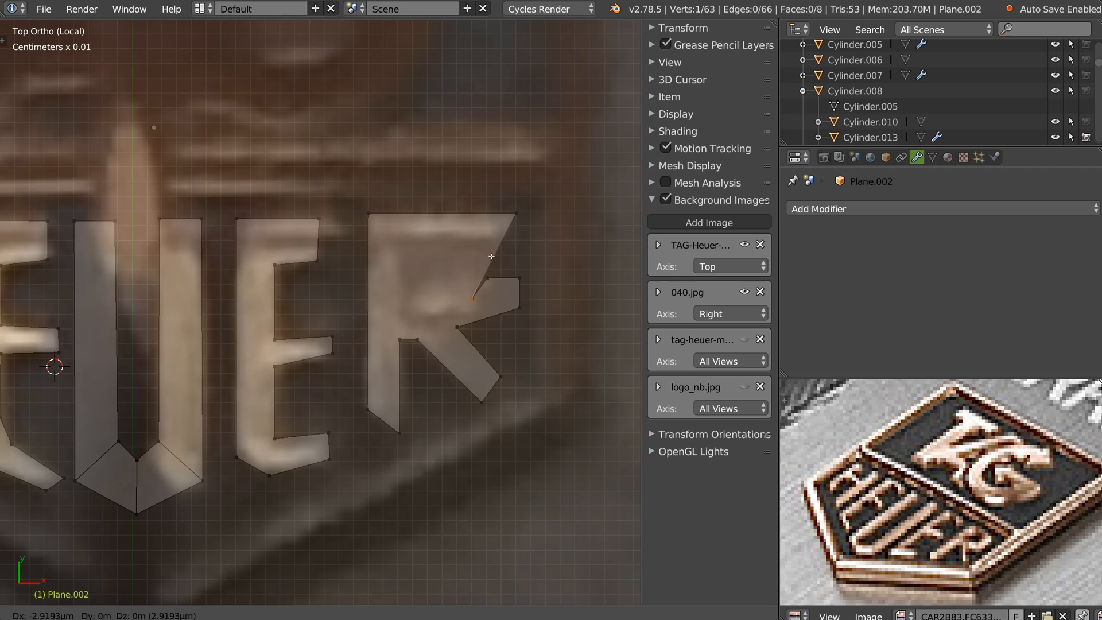
Step: Extend the R's inner outline horizontally to the stem and up to the underside of the top bar
key(alt+d)
middle_click(417, 264)
click(417, 262)
key(alt+d)
middle_click(427, 241)
click(442, 207)
Step: Extrude the R's inner outline horizontally along the underside of the top bar to the bowl's outer edge
key(e)
key(x)
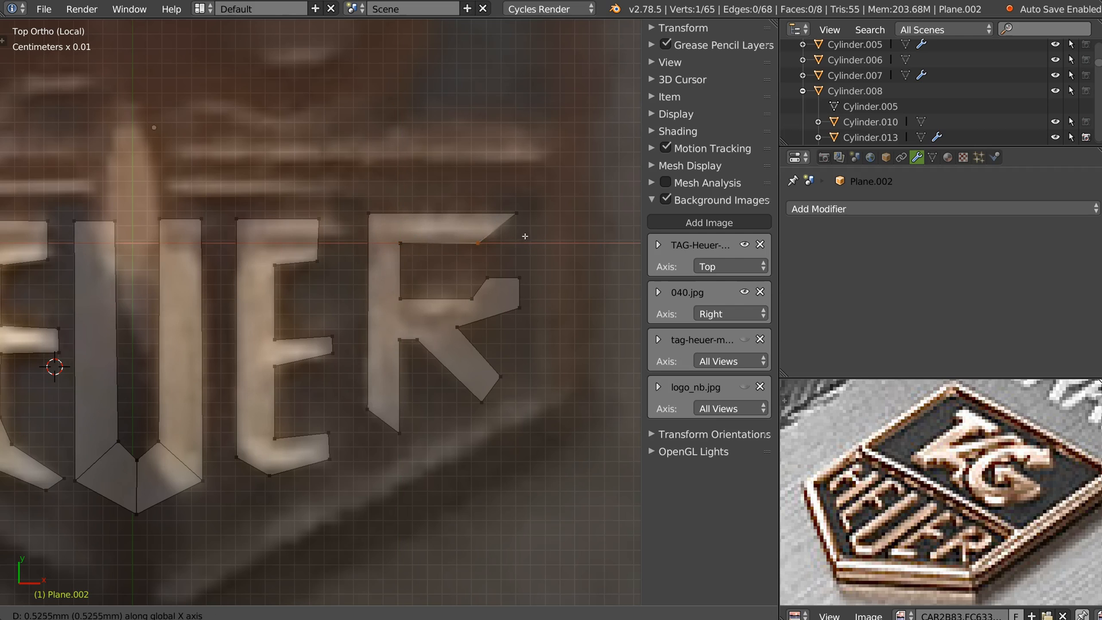
click(535, 234)
key(e)
key(x)
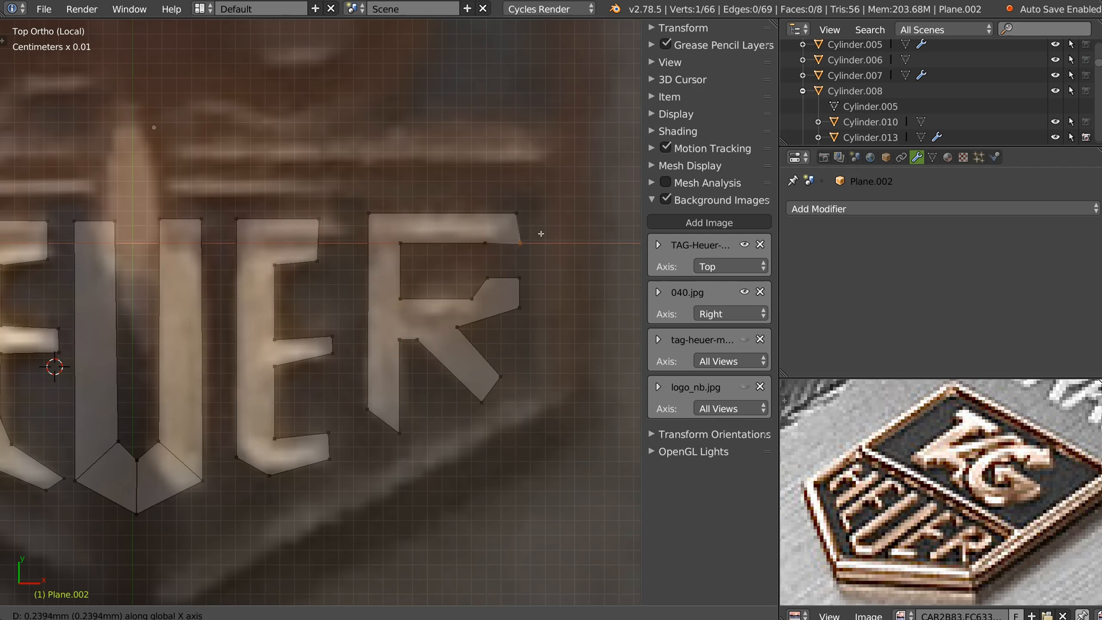
click(613, 250)
Step: Align the two vertices at the right end of the R's top bar with the bowl vertices below them
key(g)
click(537, 270)
right_click(481, 239)
key(g)
click(536, 246)
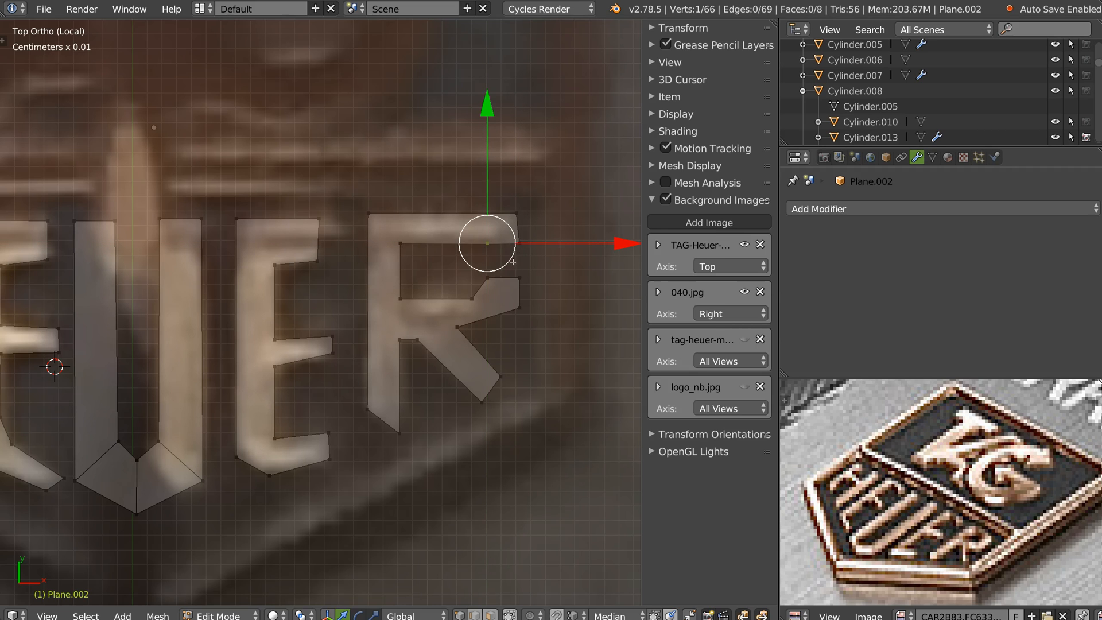
Step: Close the R's bowl by filling a face between the four vertices at the gap on its right side
shift+right_click(519, 243)
shift+right_click(519, 279)
shift+right_click(488, 282)
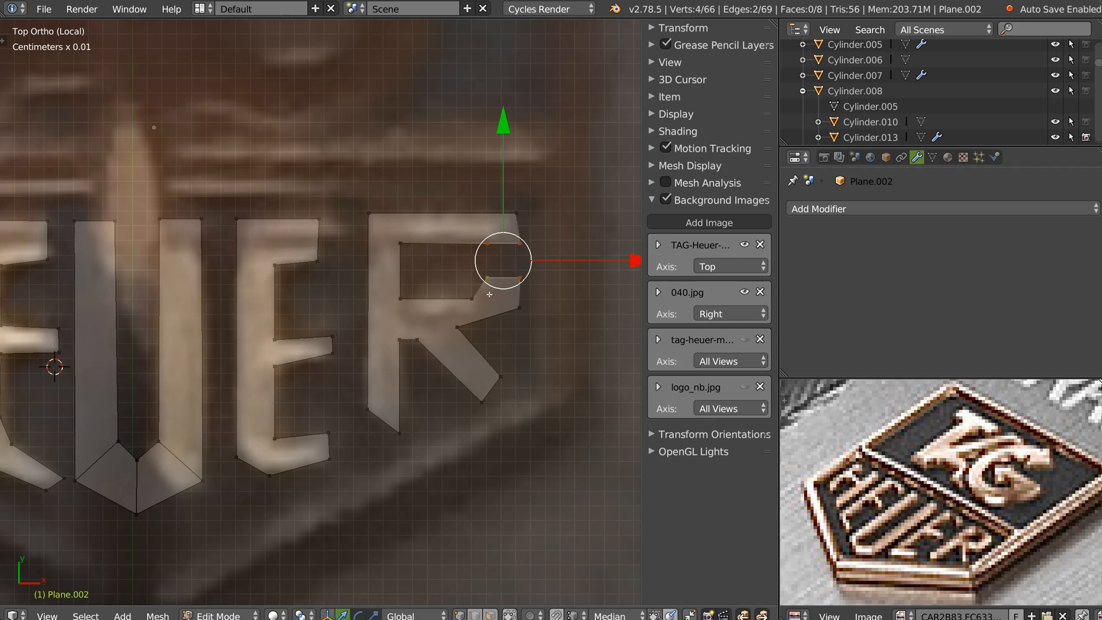
key(f)
scroll(512, 264, up, 3)
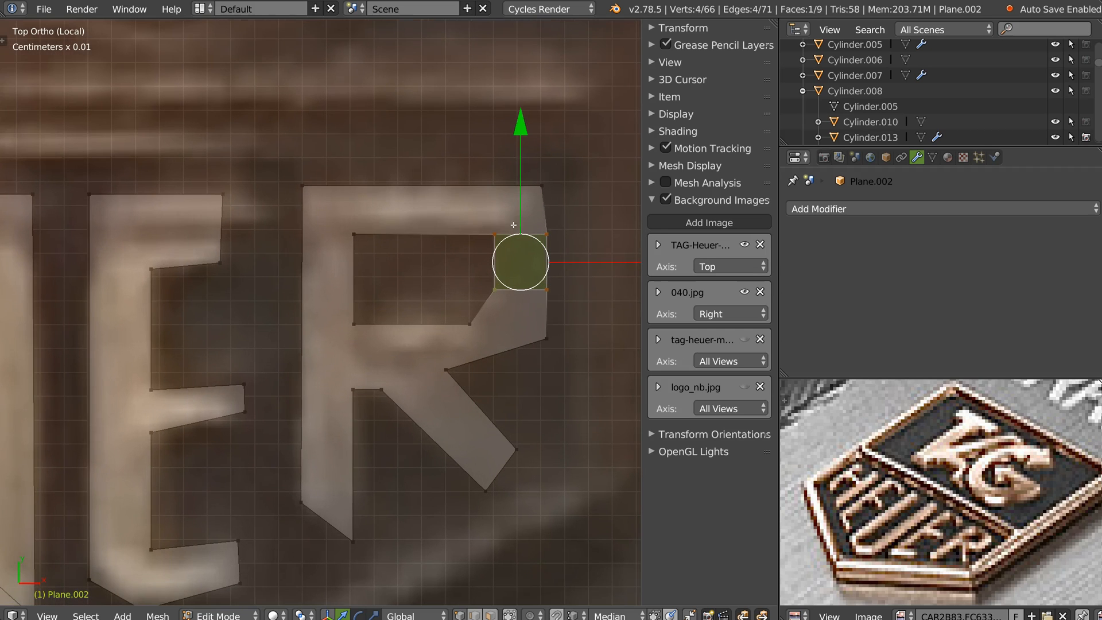
Step: Align the R's upper-right corner vertically with the outer bowl vertex below it
right_click(523, 186)
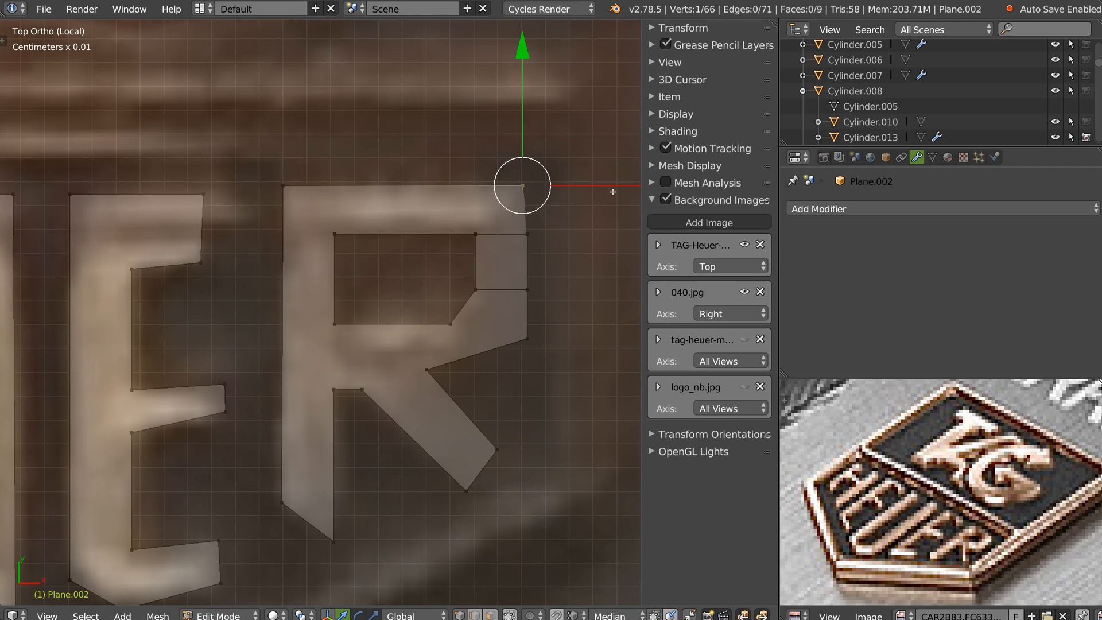
ctrl+drag(587, 186, 528, 235)
shift+middle_drag(532, 351, 539, 288)
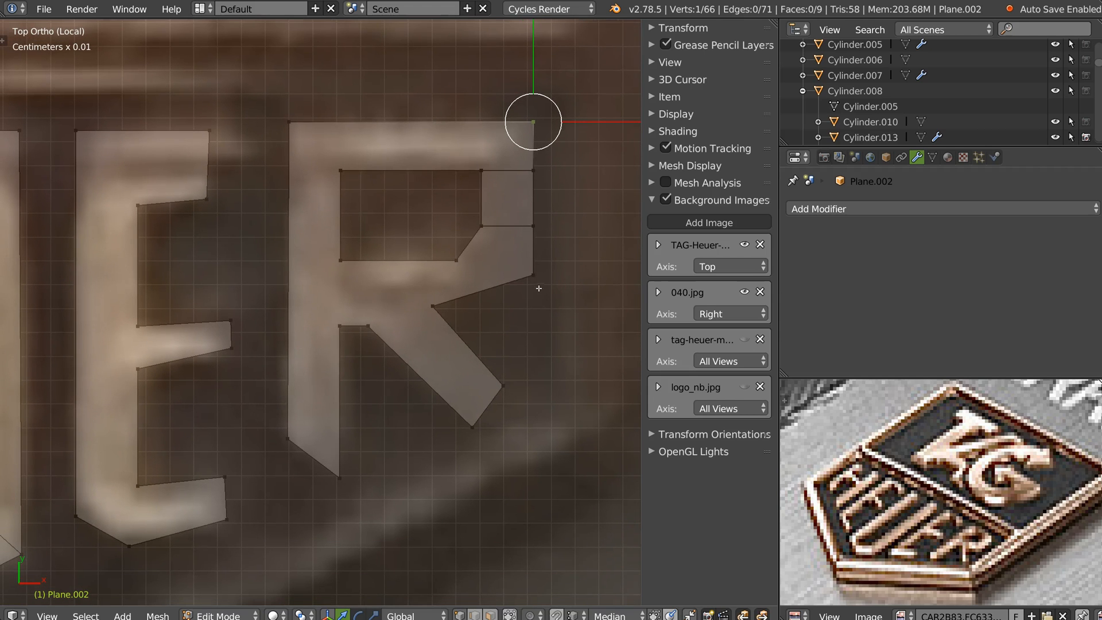
Step: Lower the vertex where the R's stem meets the underside of its bowl along Y, and compare the letter with the logo_nb.jpg reference
scroll(531, 281, down, 1)
scroll(493, 277, down, 1)
click(746, 386)
click(744, 388)
right_click(414, 304)
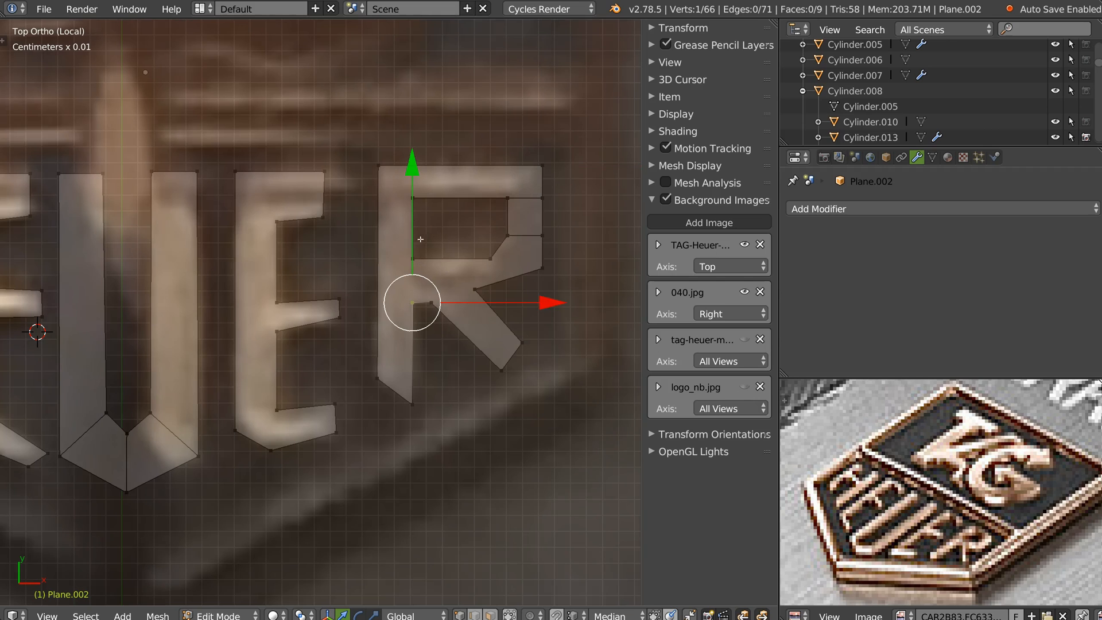
key(g)
key(y)
drag(409, 183, 408, 182)
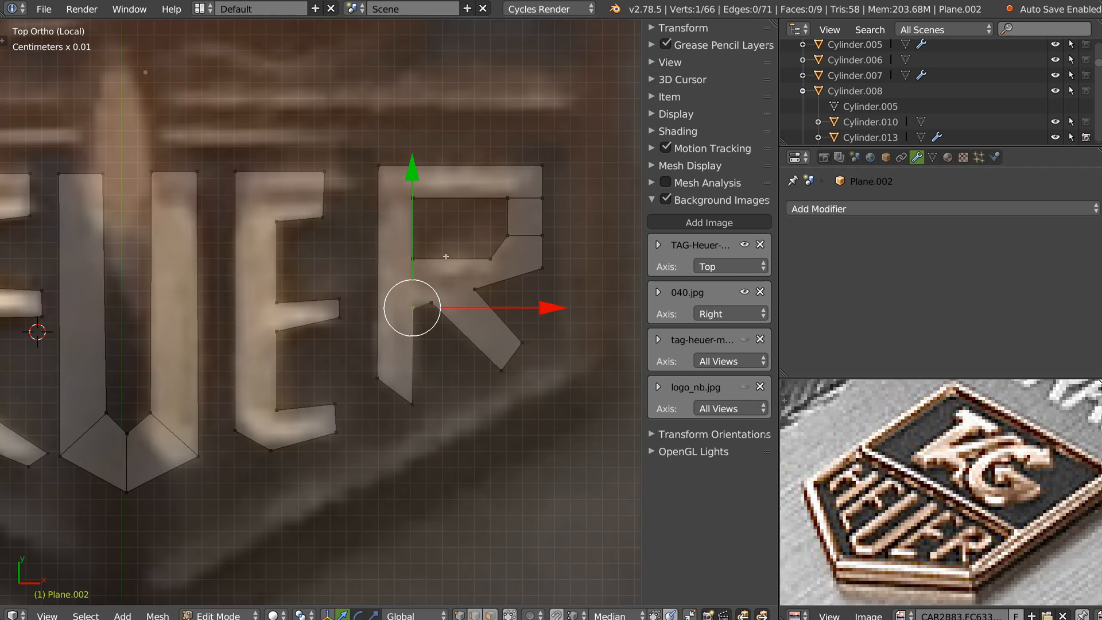
right_click(449, 298)
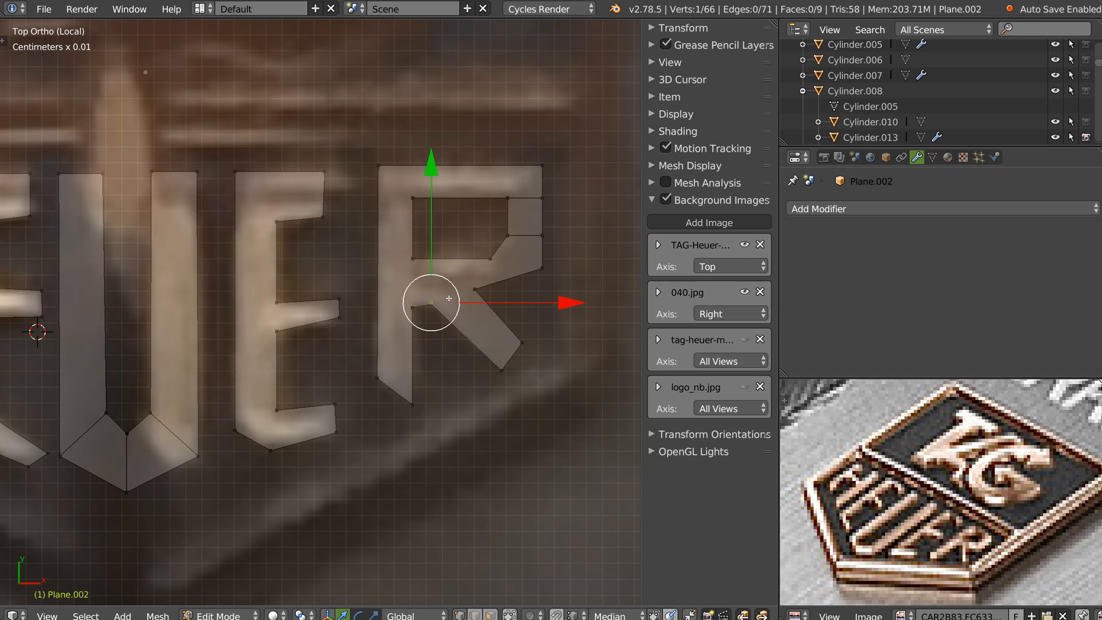
click(747, 389)
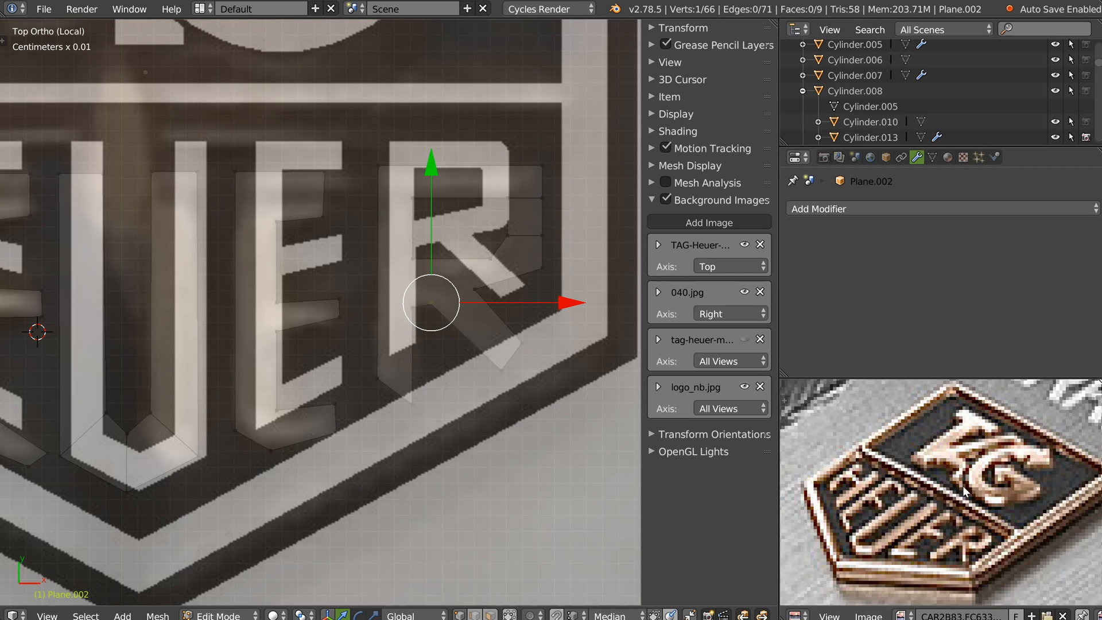
click(744, 387)
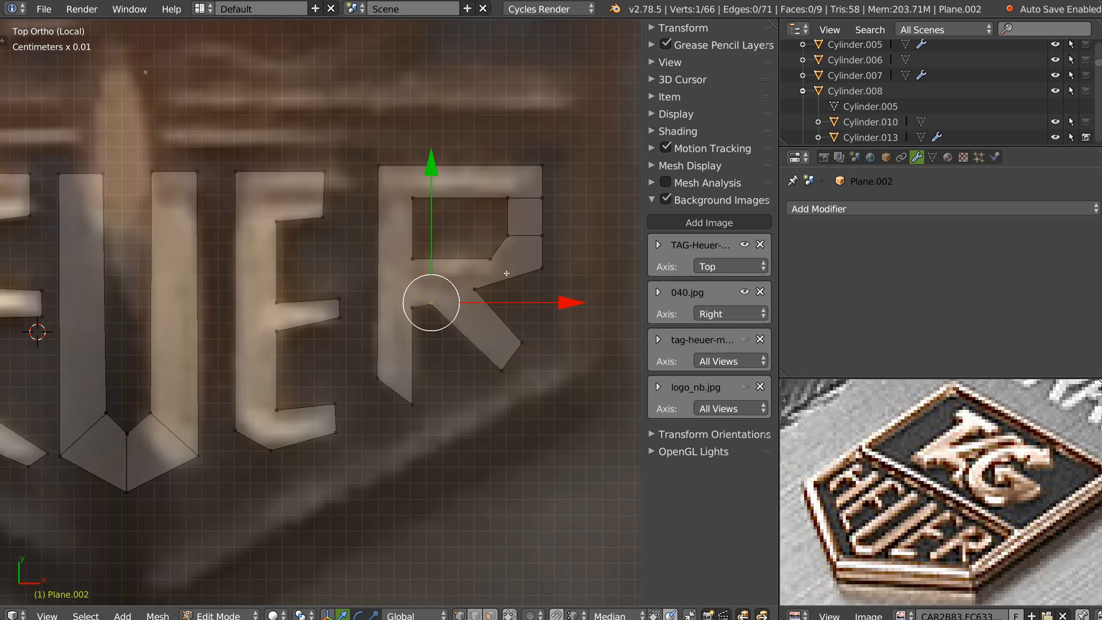
Step: Square off the lower-right corner of the R's opening and merge the outer vertex below the top bar into the upper-right corner
right_drag(493, 256, 510, 256)
right_click(532, 241)
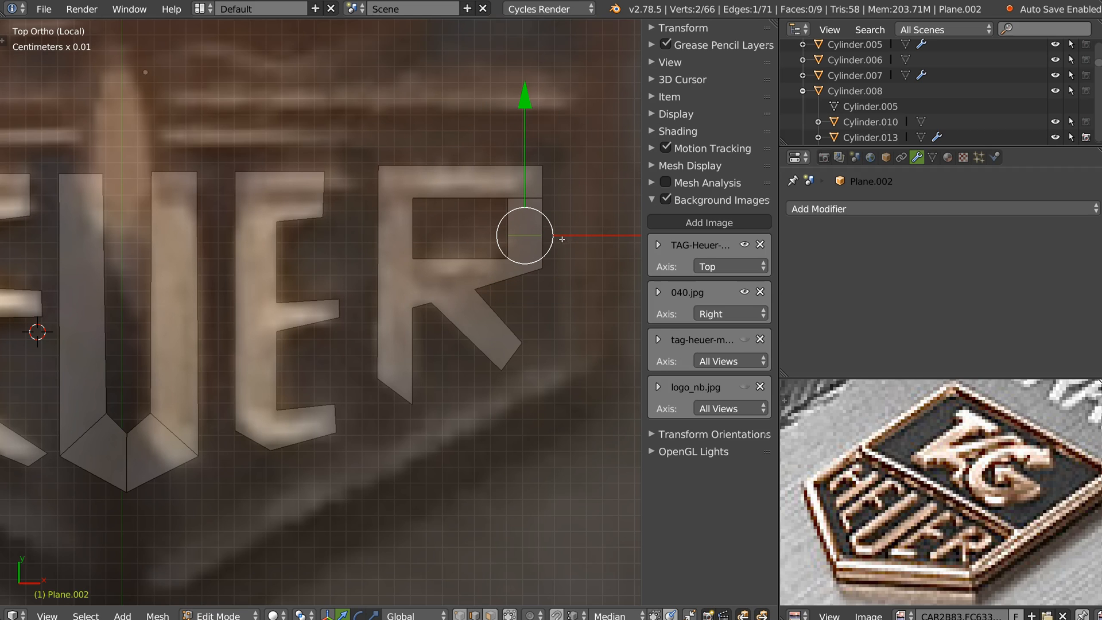
right_click(535, 194)
key(Tab)
click(533, 203)
ctrl+right_drag(541, 198, 540, 165)
Step: Connect the R bowl's lower inner and outer corners with an edge and dissolve the horizontal edge above it
key(a)
right_click(509, 259)
shift+right_click(542, 268)
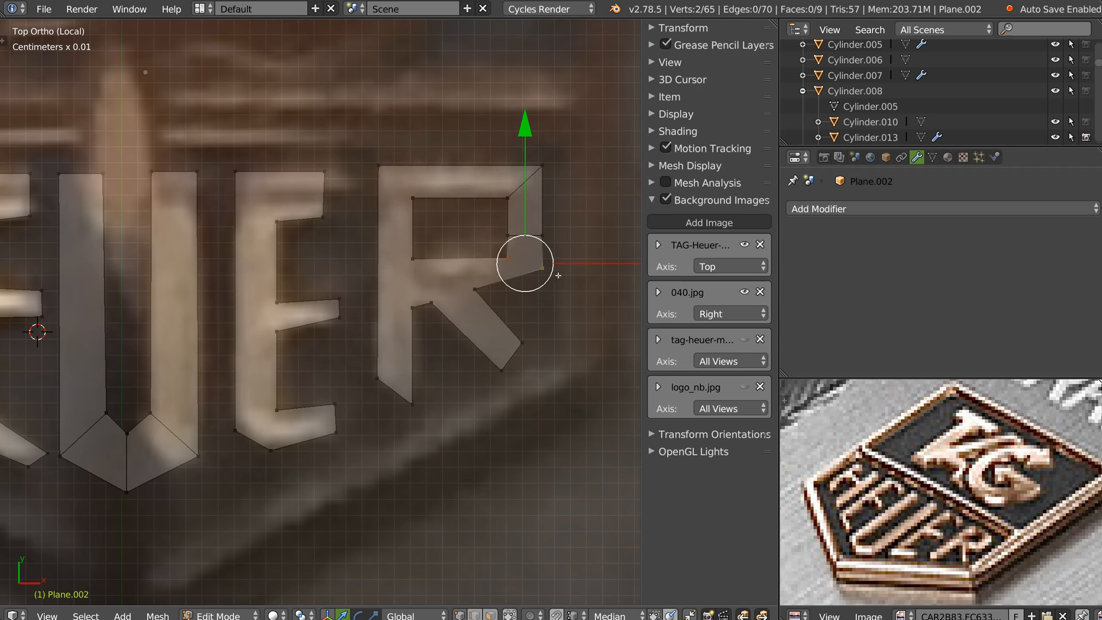
key(j)
key(Tab)
click(524, 240)
right_click(543, 227)
right_click(532, 244)
key(ctrl+x)
key(ctrl+Tab)
Step: Nudge the lower edge of the R's opening slightly along X and compare it with the logo_nb.jpg reference
right_click(511, 258)
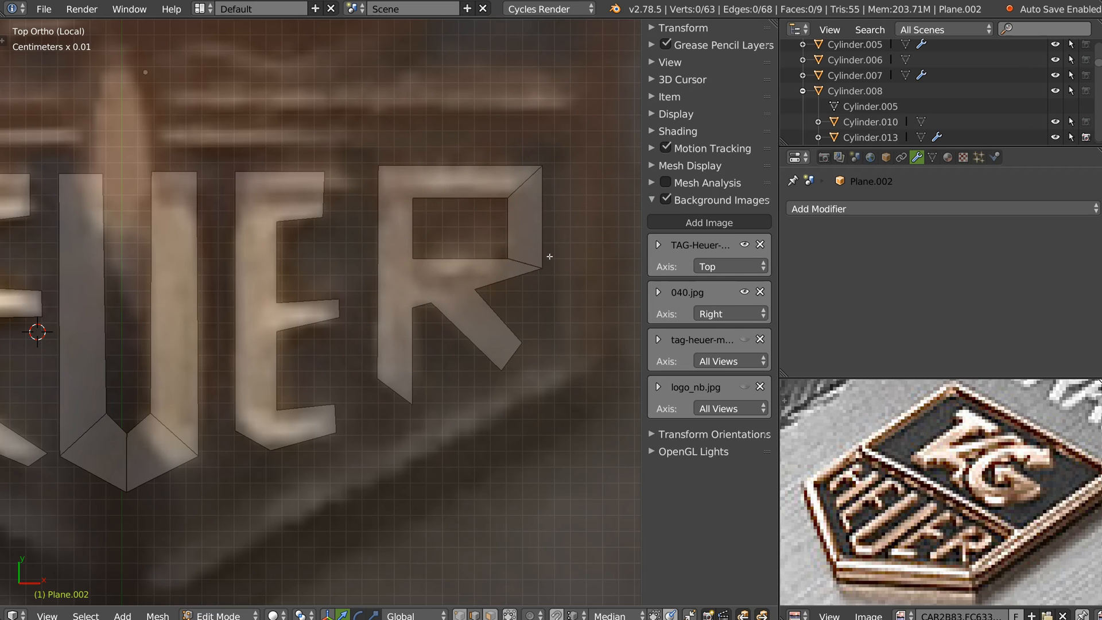
shift+right_click(420, 259)
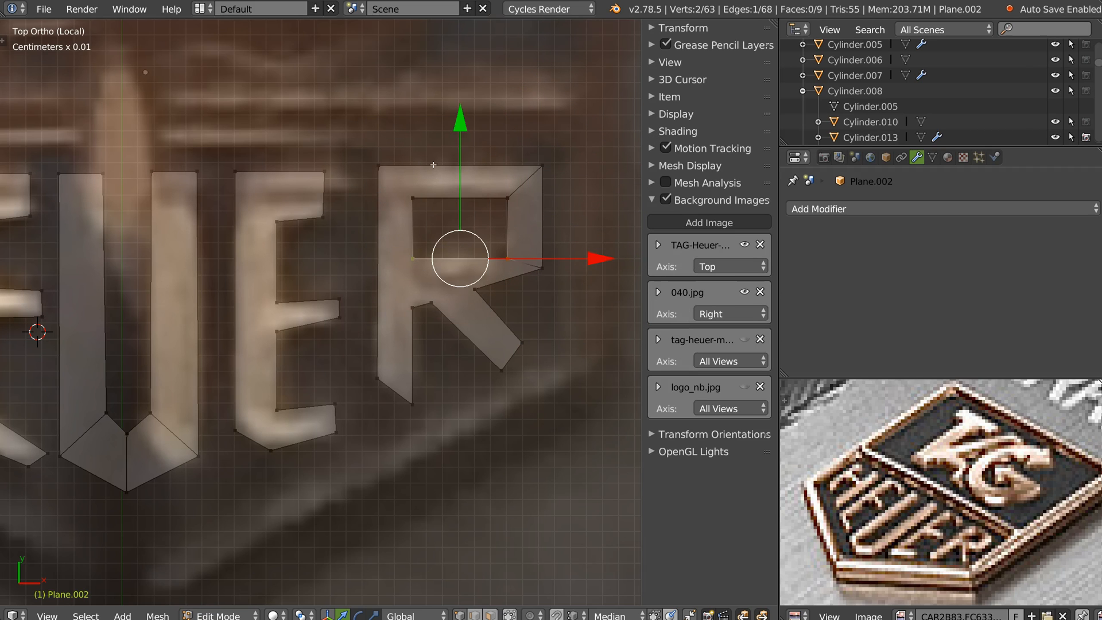
key(g)
key(x)
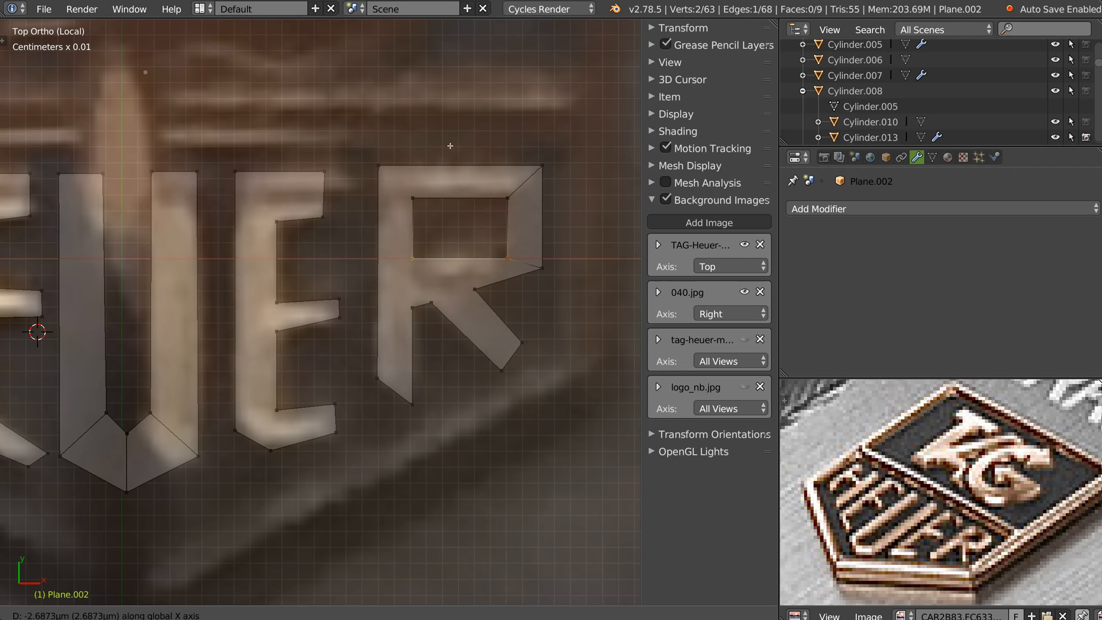
click(450, 145)
click(746, 387)
click(746, 388)
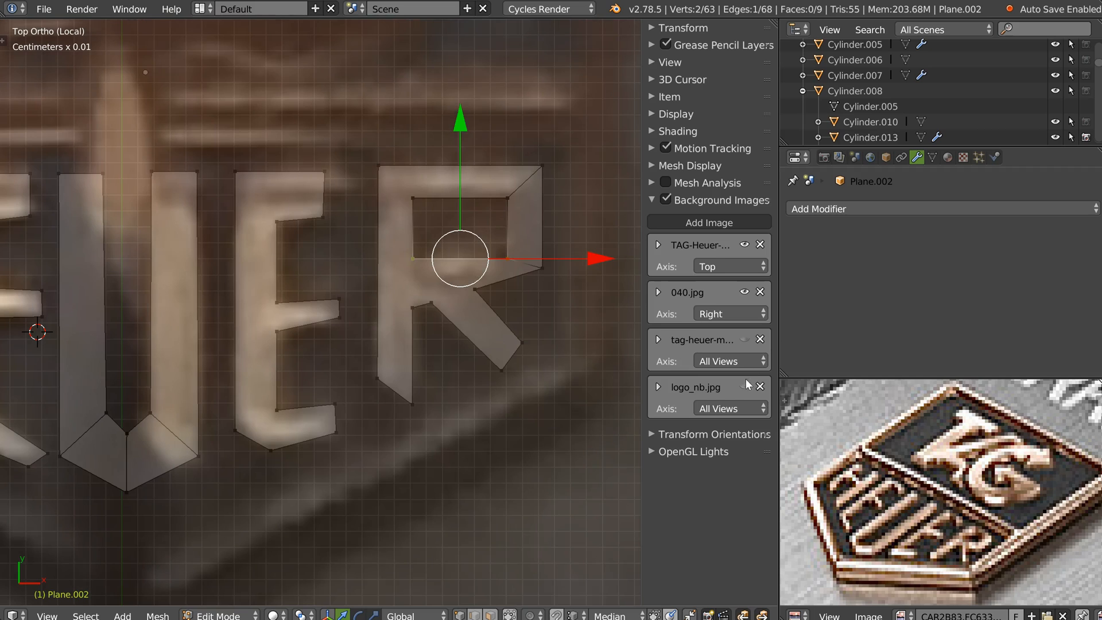
Step: Slant the lower edge of the R's opening by lowering its left vertex and raising its right vertex
right_click(414, 257)
right_click(380, 166)
key(g)
right_click(418, 147)
right_click(415, 260)
drag(410, 127, 409, 141)
right_click(509, 254)
drag(506, 139, 502, 121)
scroll(541, 196, down, 3)
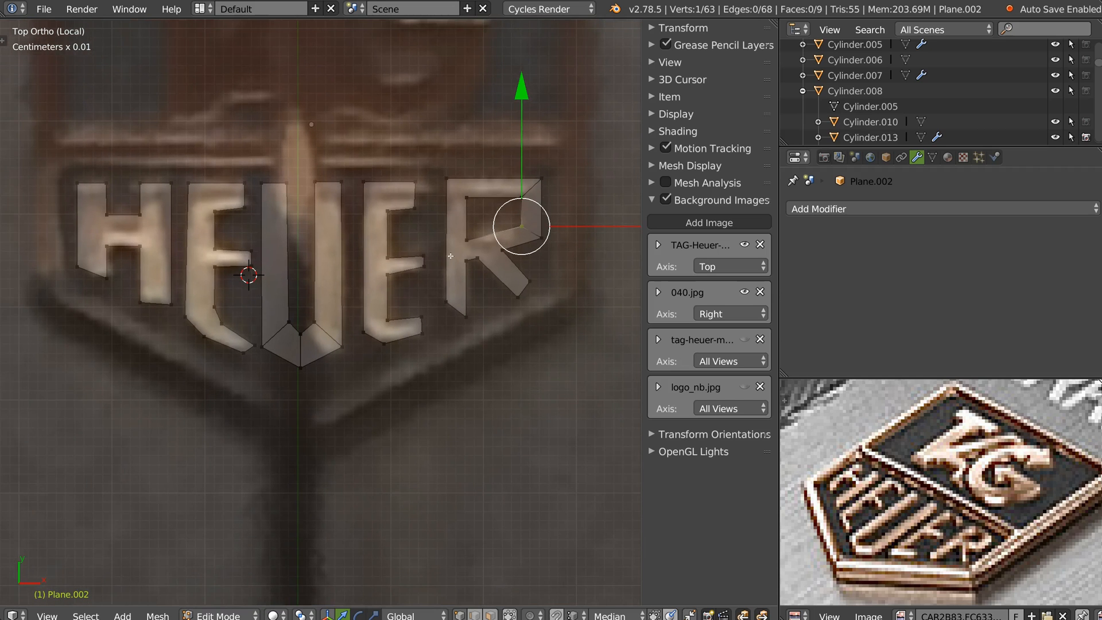
Step: Thicken the second E's stem slightly by shifting its four inner vertices outward along X
scroll(473, 247, down, 2)
scroll(442, 261, up, 5)
right_click(415, 133)
shift+right_click(415, 270)
shift+right_click(412, 208)
shift+right_click(417, 317)
drag(551, 232, 556, 231)
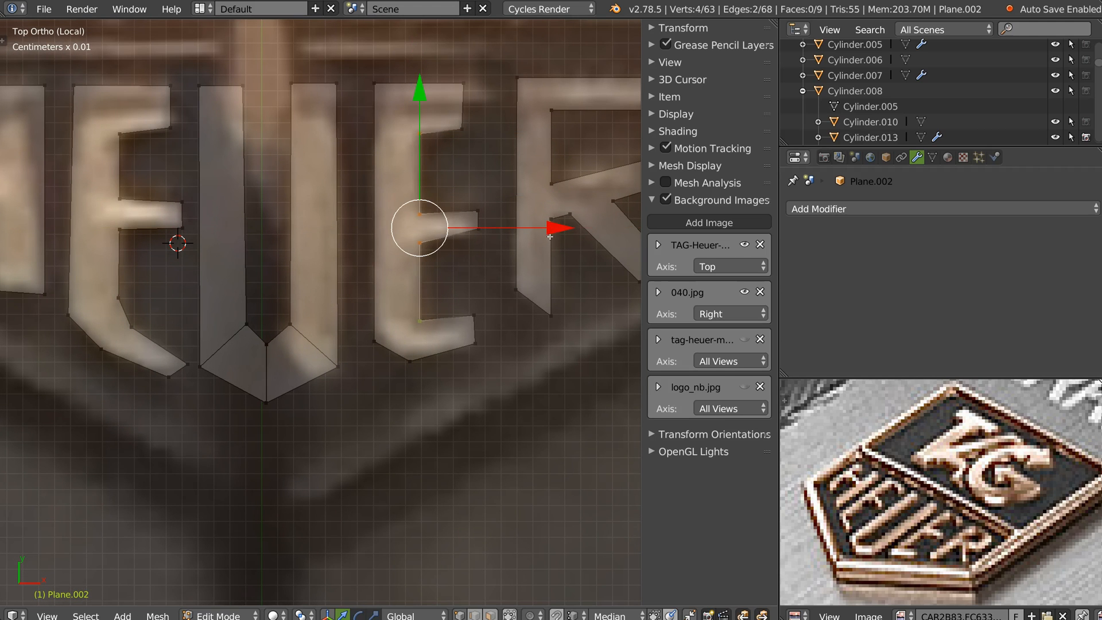
Step: Lower the two end vertices of the first E's middle arm slightly along Y, following the logo_nb.jpg reference
scroll(552, 215, down, 3)
shift+middle_drag(527, 194, 512, 245)
shift+middle_drag(530, 168, 558, 162)
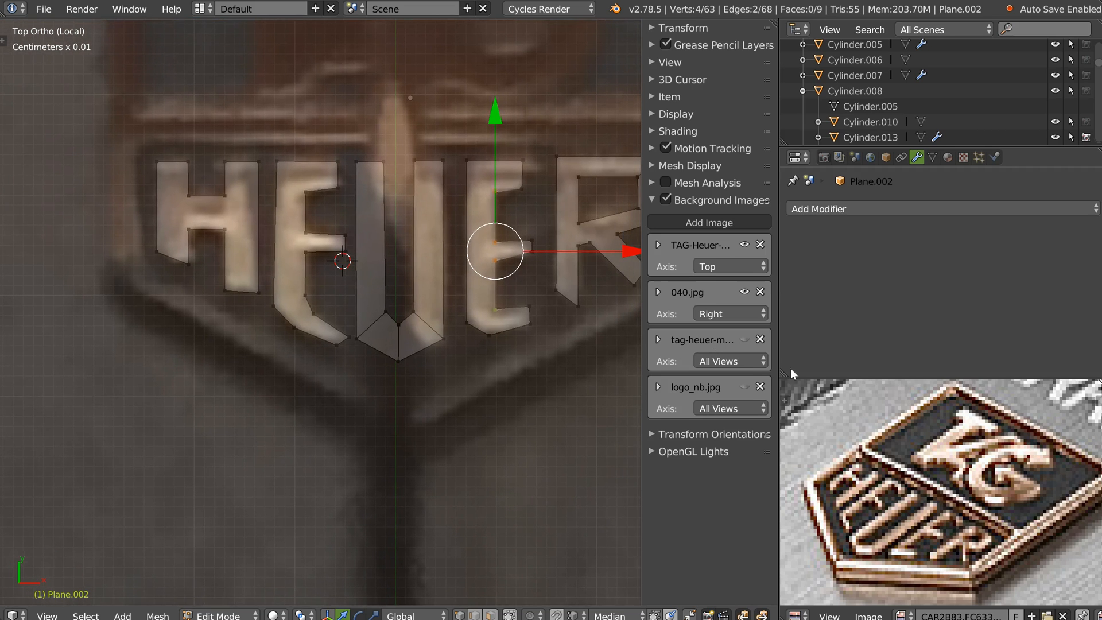
click(744, 385)
click(742, 389)
right_click(338, 246)
shift+right_click(356, 228)
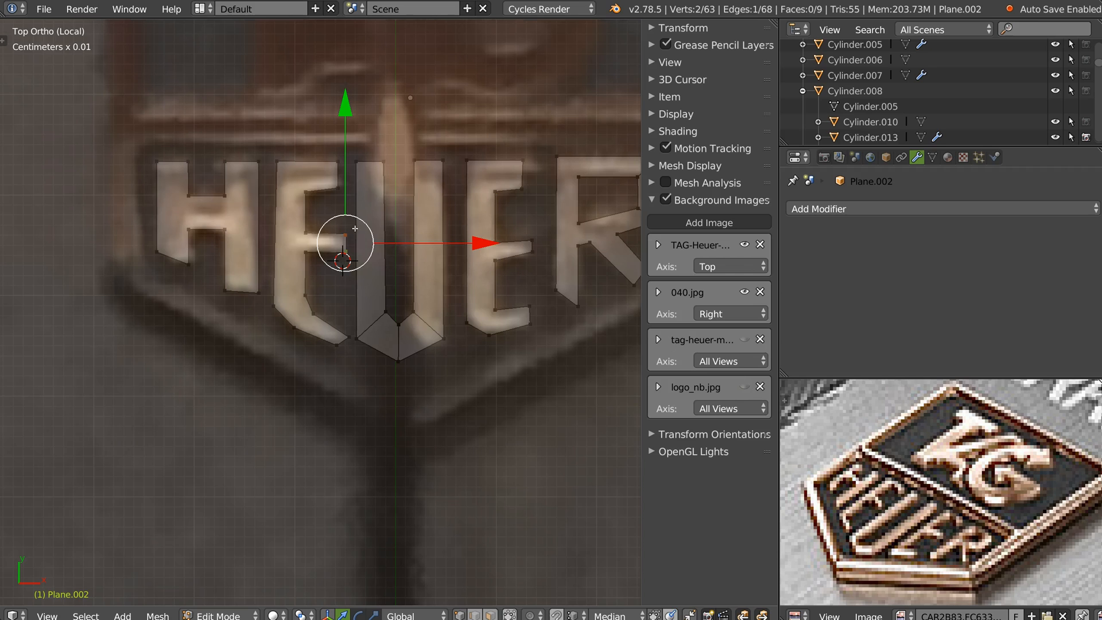
drag(346, 116, 346, 120)
Step: Compare the first E with the logo_nb.jpg reference and undo the last vertex move at its middle arm's tip
right_click(345, 236)
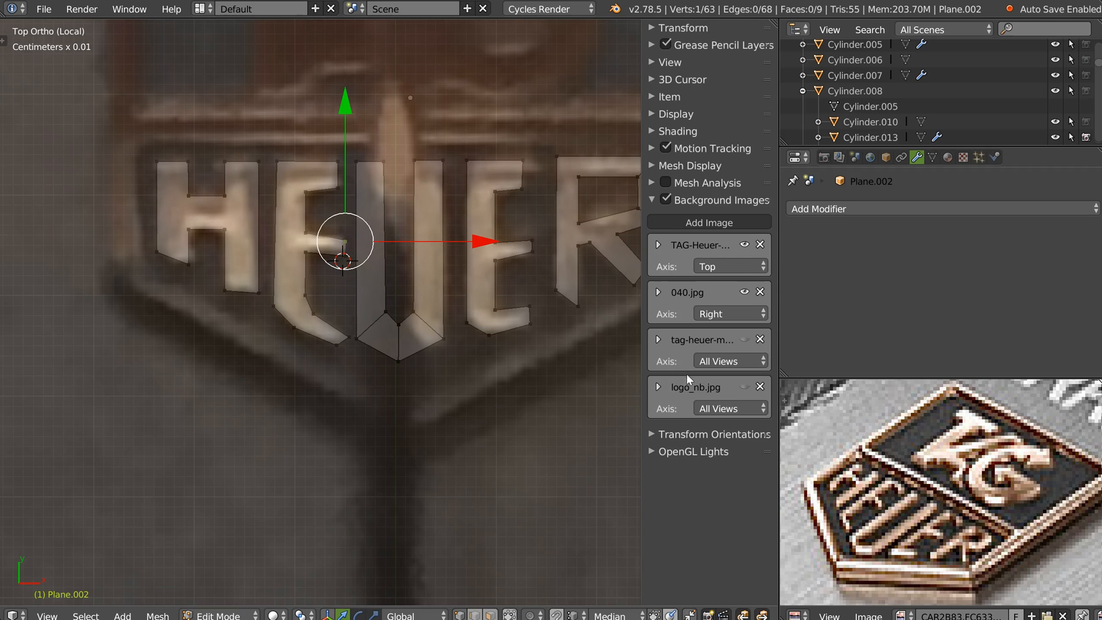
click(745, 387)
click(745, 387)
key(ctrl+z)
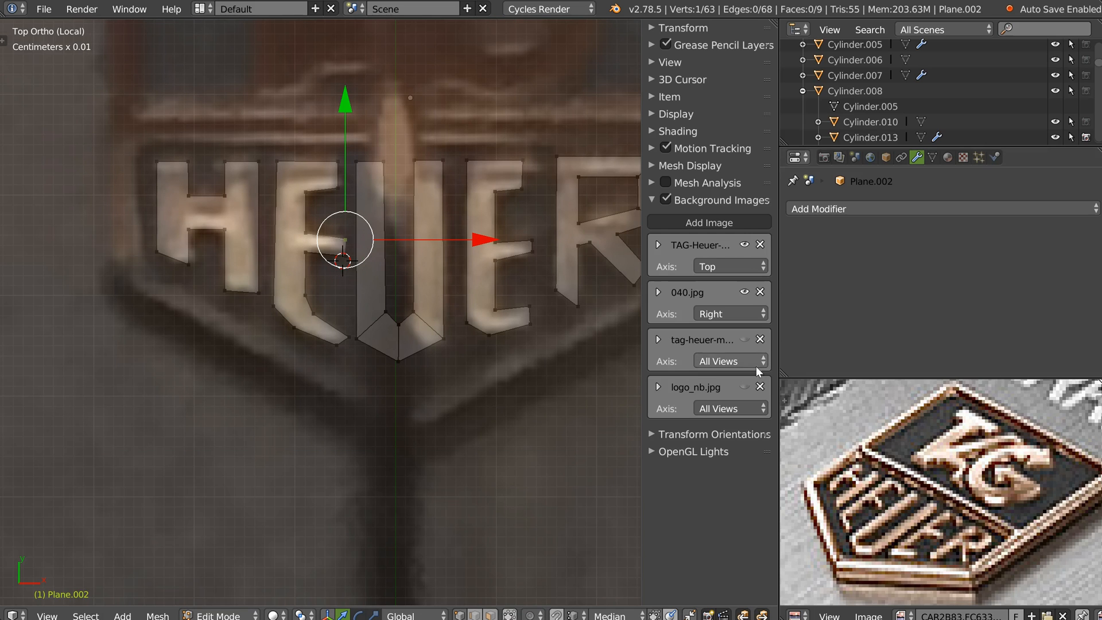
click(745, 387)
click(745, 387)
Step: Bevel the two diagonal corner edges of the R's bowl with 2 segments and an offset of about 0.03
shift+middle_drag(528, 241, 426, 314)
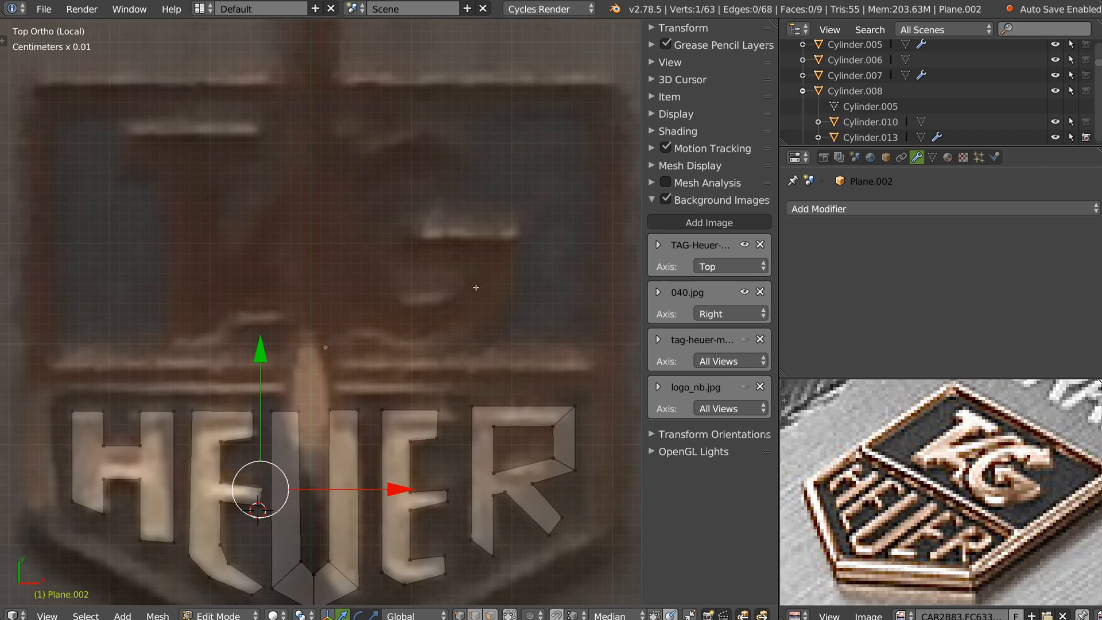
shift+middle_drag(475, 288, 464, 115)
ctrl+middle_drag(475, 329, 477, 253)
shift+middle_drag(618, 264, 454, 272)
shift+right_click(457, 265)
shift+right_click(447, 181)
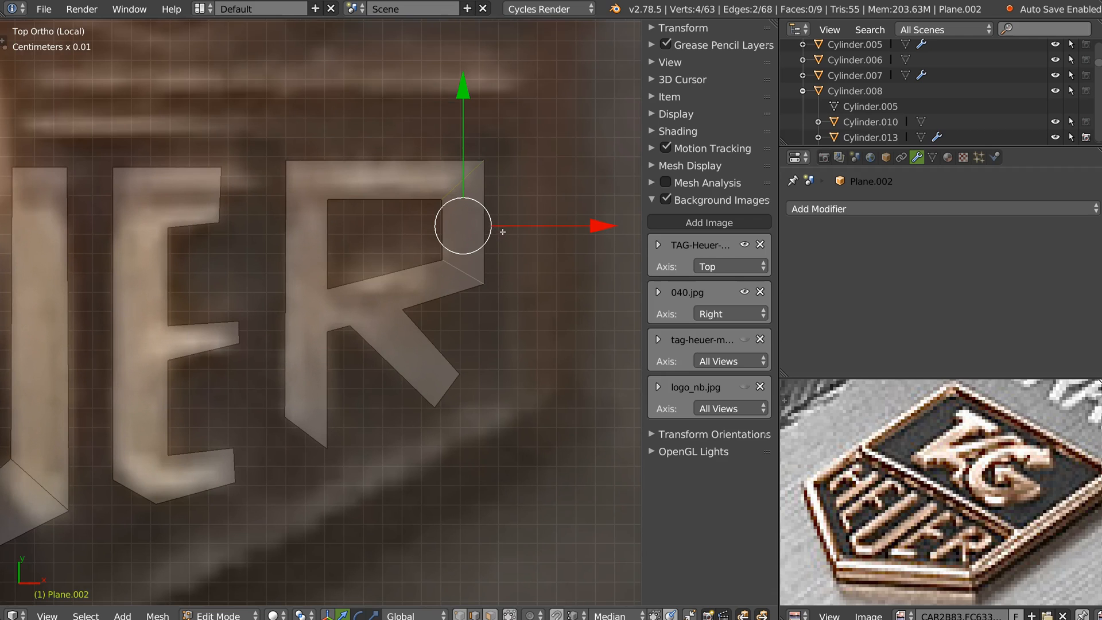
key(ctrl+b)
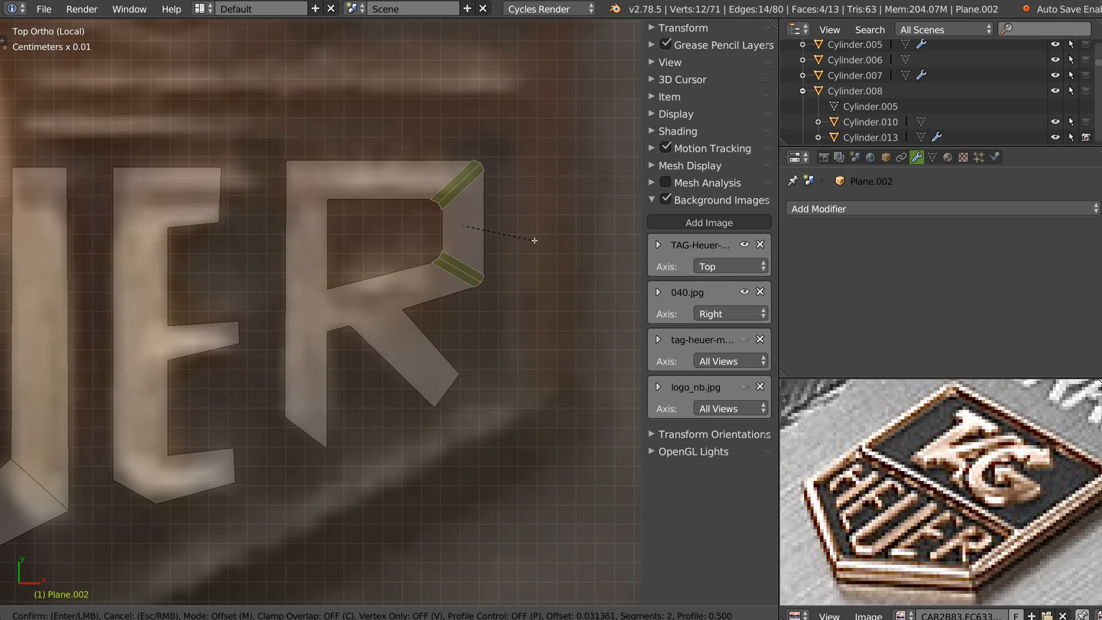
click(539, 241)
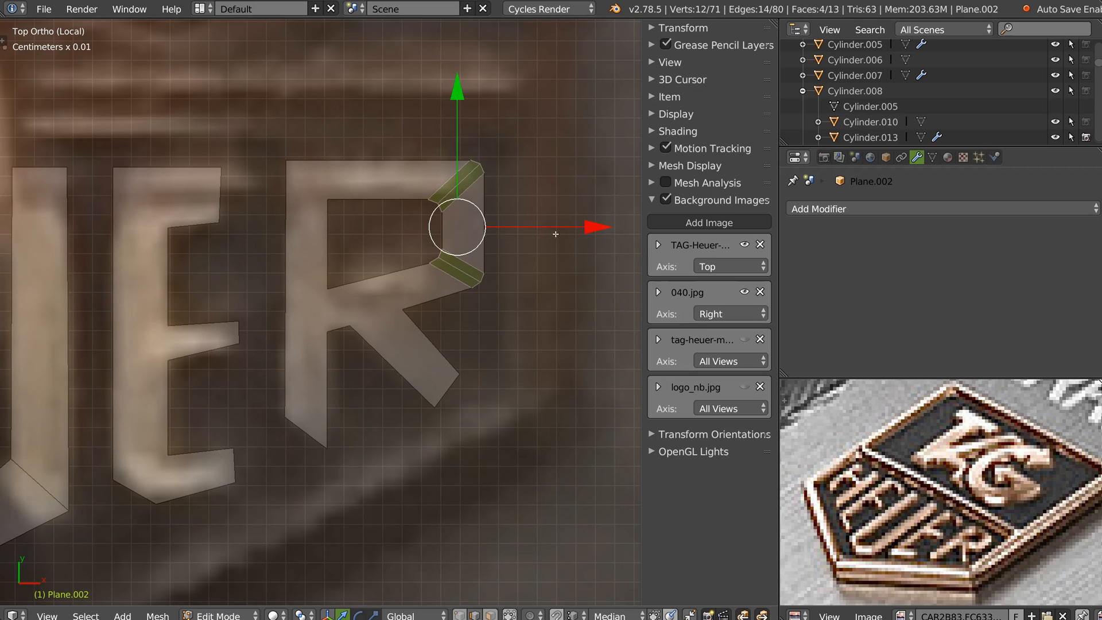
click(746, 388)
click(745, 388)
scroll(367, 218, down, 4)
scroll(338, 253, up, 2)
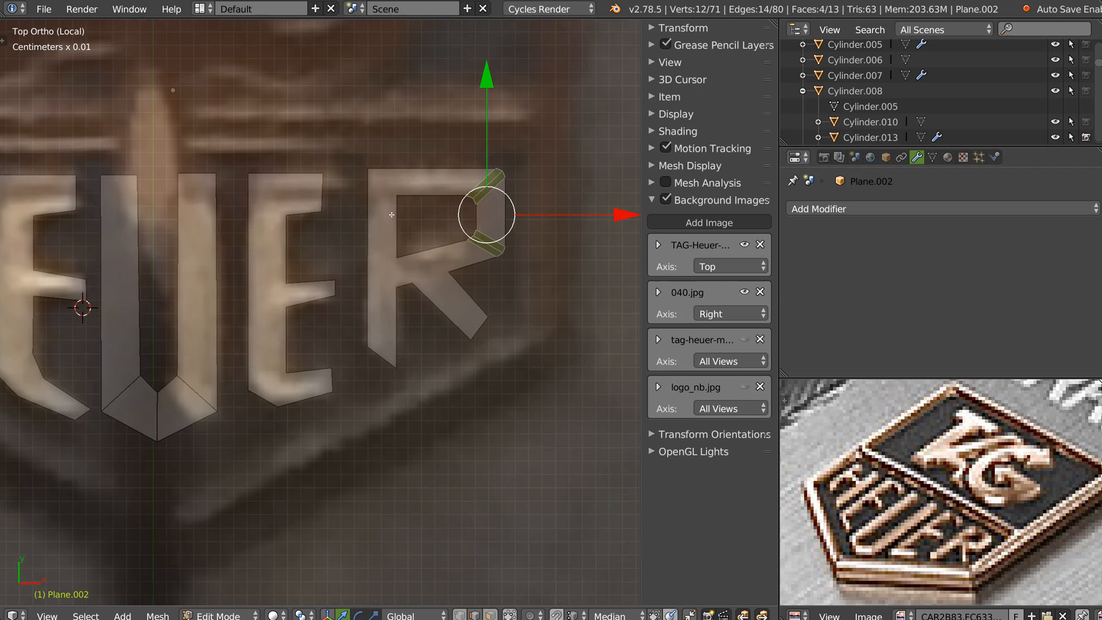
Step: Lengthen the second E's upper arm by moving its two end vertices outward along X, and adjust its underside vertices along Y
key(1)
key(f)
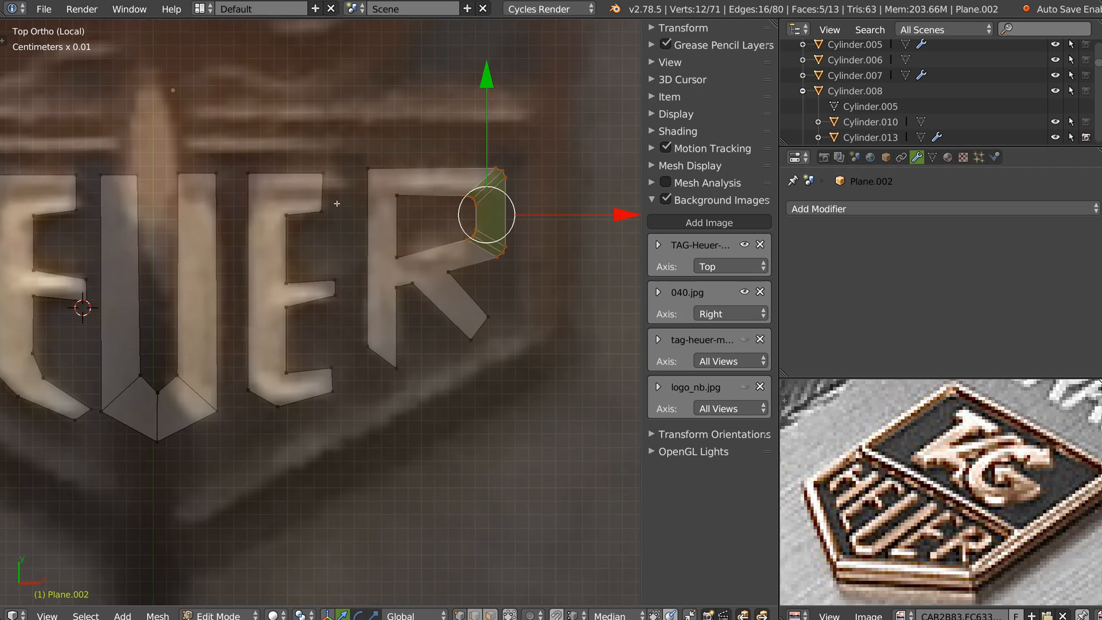
scroll(426, 211, down, 1)
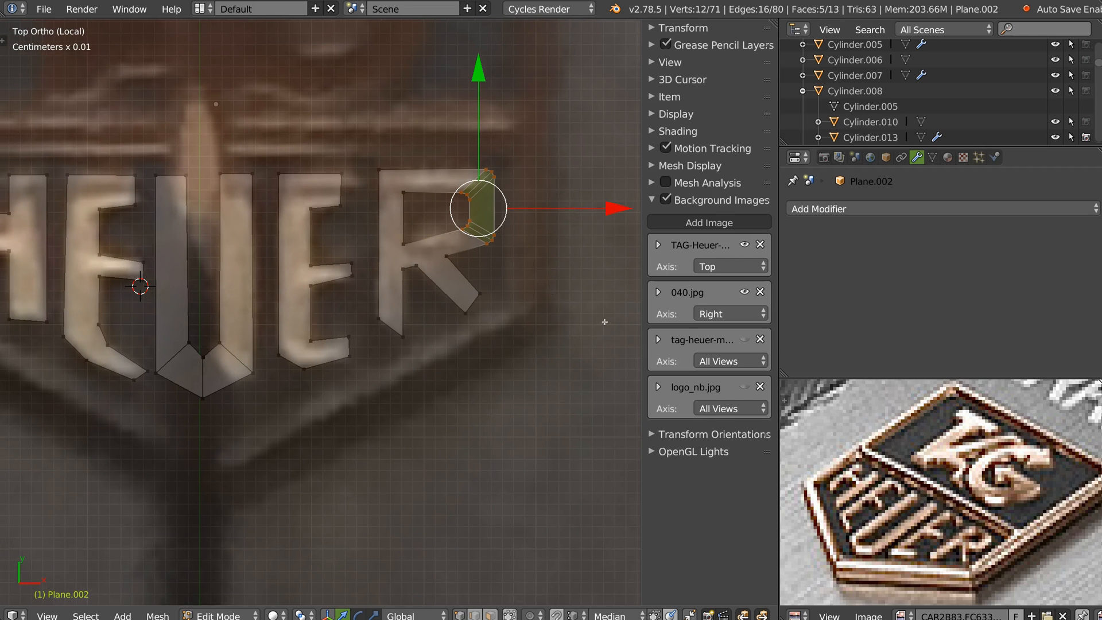
click(744, 387)
click(745, 387)
right_click(342, 175)
shift+right_click(337, 209)
drag(468, 192, 478, 192)
right_click(349, 202)
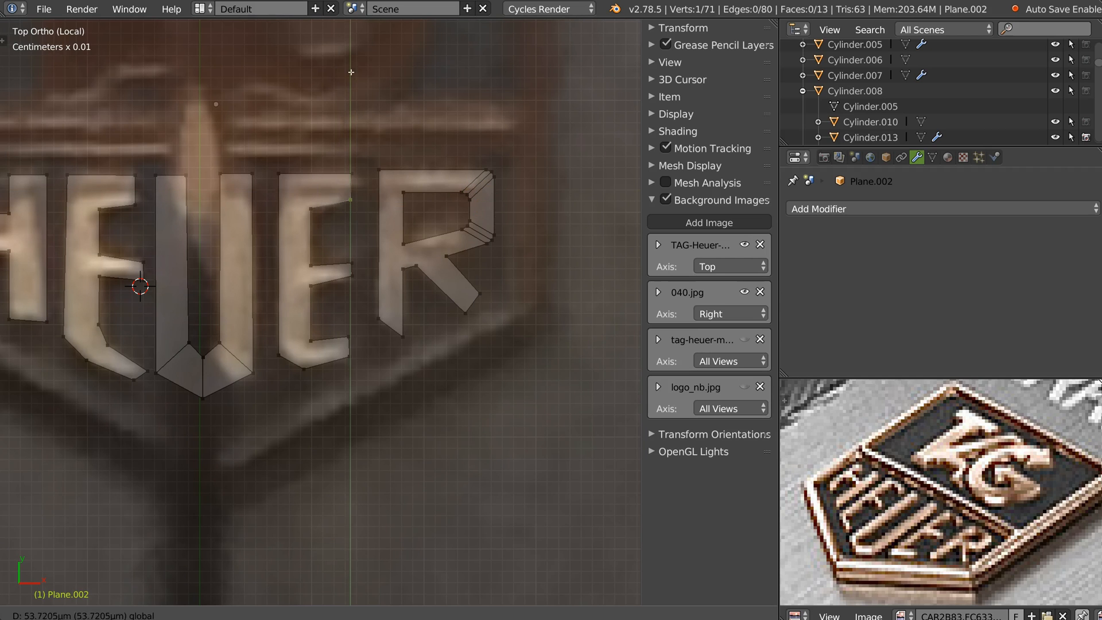
key(KP_5)
key(KP_7)
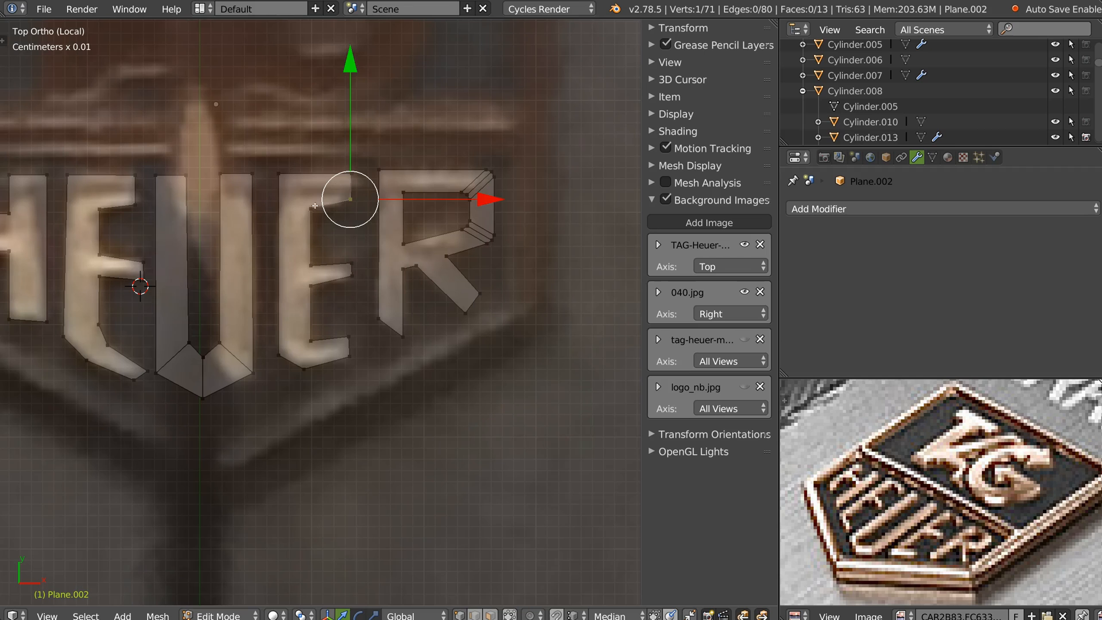
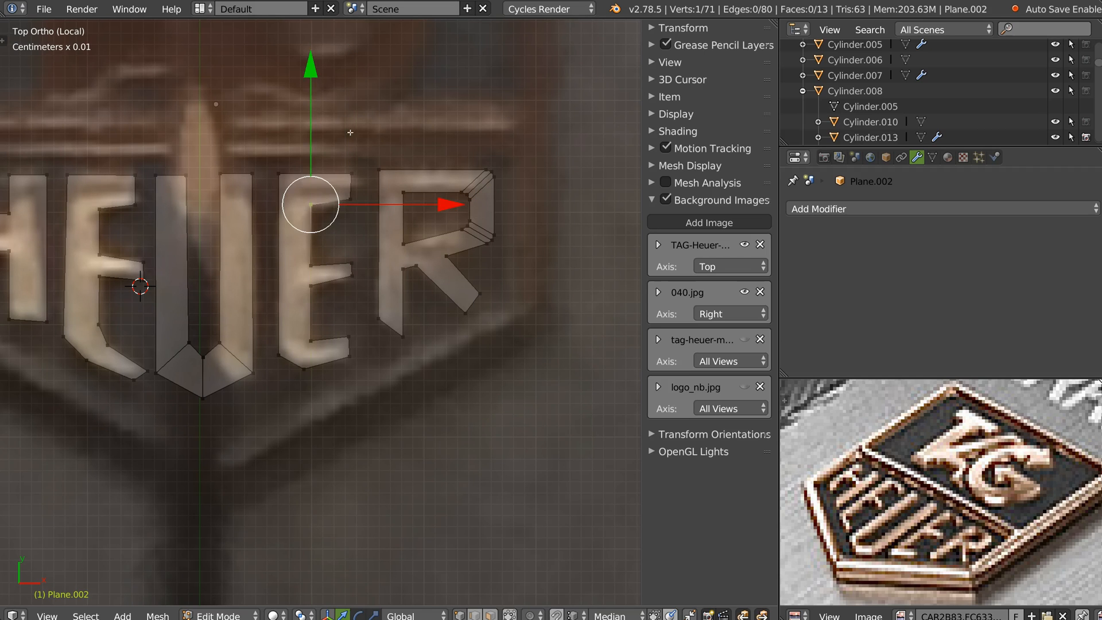
Step: Lower the two end vertices of the second E's middle arm slightly along Y
scroll(431, 229, down, 3)
scroll(432, 229, up, 2)
right_click(428, 233)
shift+right_click(429, 247)
drag(432, 119, 432, 122)
scroll(427, 124, down, 2)
shift+middle_drag(386, 85, 379, 152)
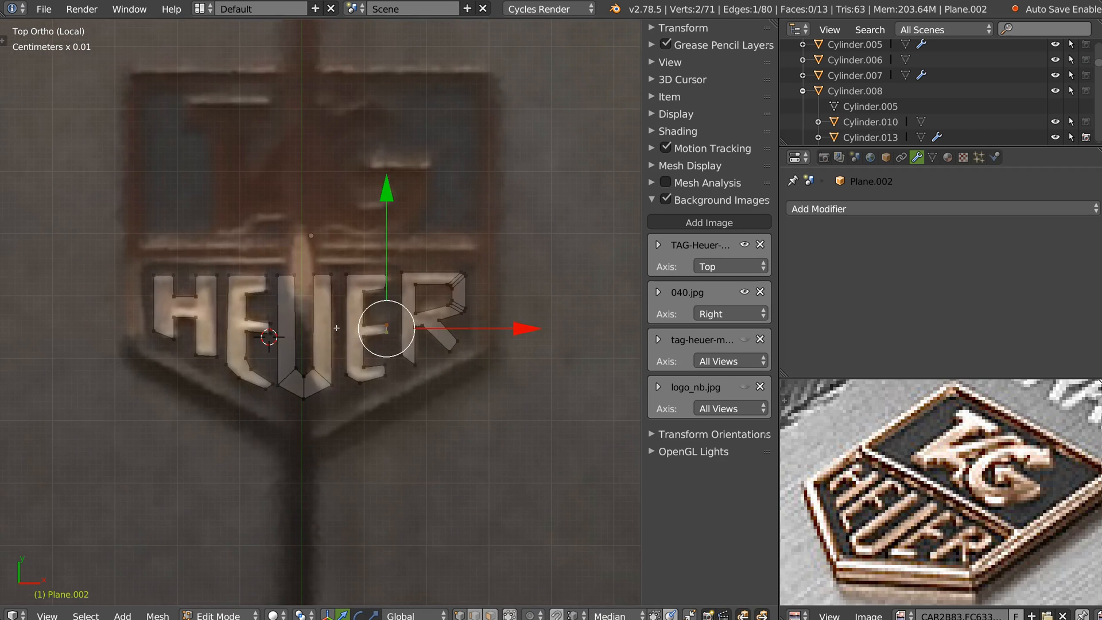
Step: Leave mesh editing and local view, and lower the HEUER lettering along Z into the badge recess
key(Tab)
mouse_move(350, 273)
middle_down()
mouse_move(314, 245)
mouse_move(351, 254)
middle_up()
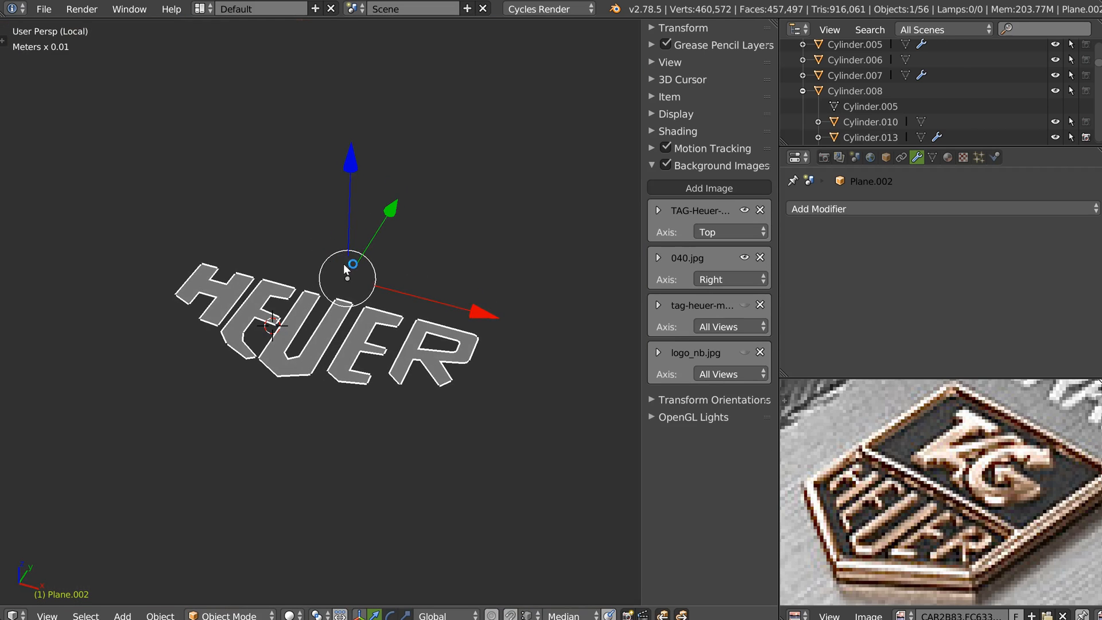
key(KP_Divide)
middle_drag(401, 281, 389, 308)
shift+middle_drag(354, 360, 345, 314)
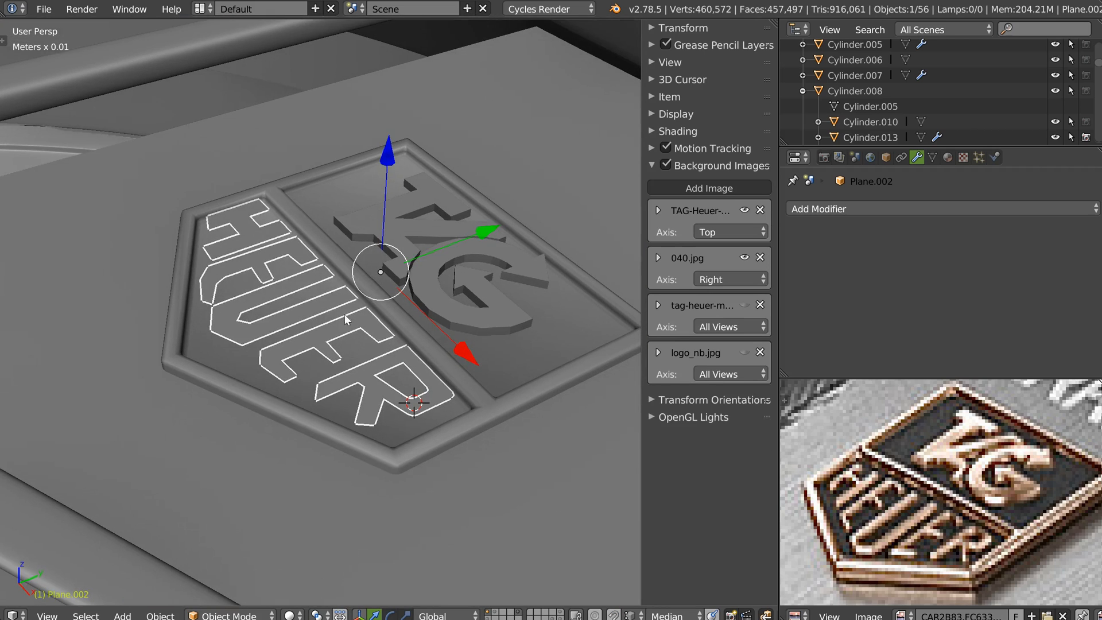
drag(386, 161, 385, 173)
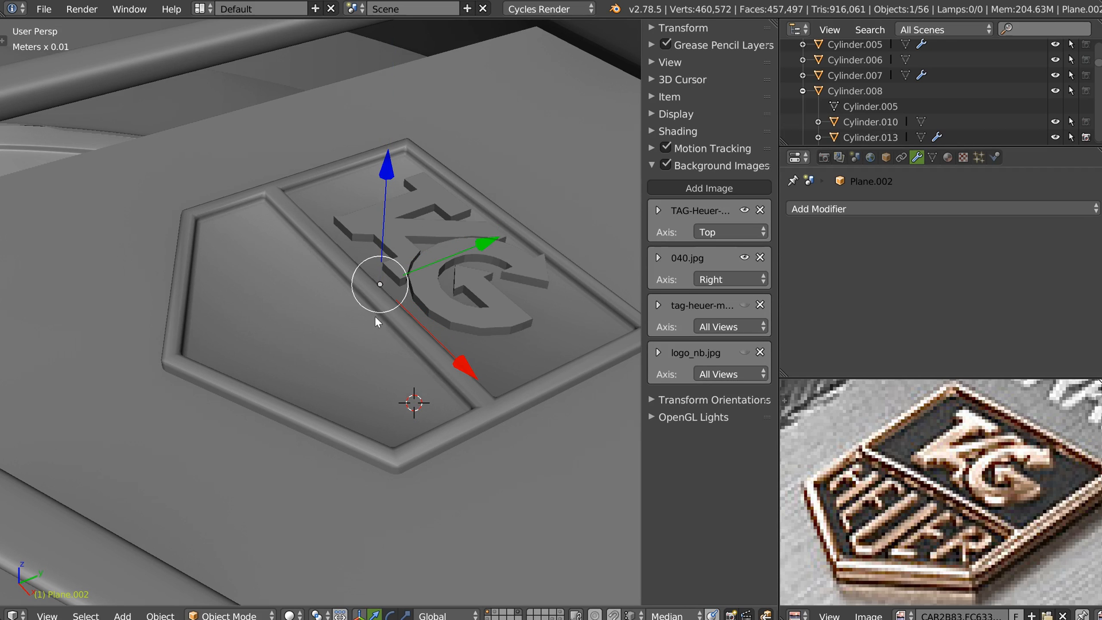
Step: Add a Solidify modifier to the HEUER lettering with a thickness of 1.3036 mm and Only Rim enabled
key(space)
click(283, 259)
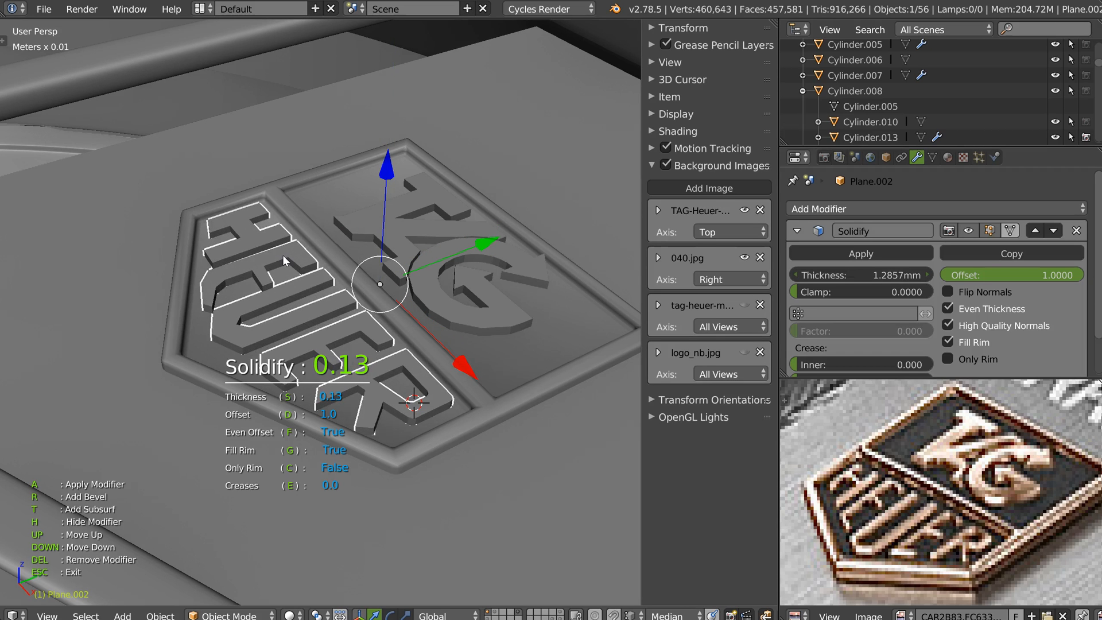
click(291, 263)
key(c)
middle_drag(323, 307, 456, 377)
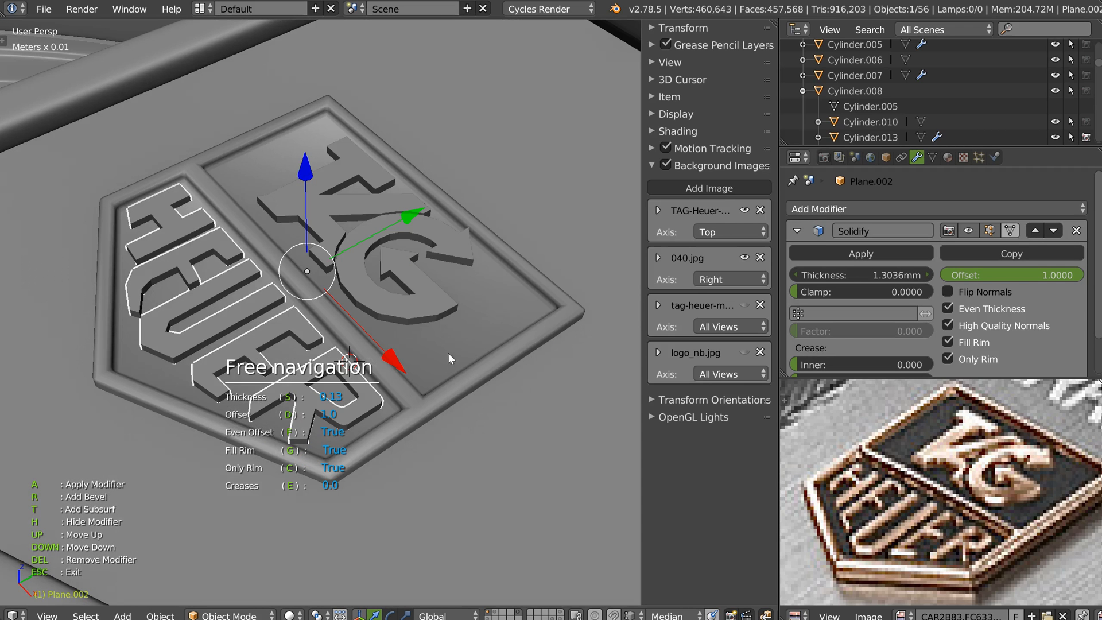
key(Escape)
Step: Isolate the TAG lettering, the HEUER lettering and the badge body together in local view, and inspect them from below
right_drag(418, 298, 438, 309)
right_click(410, 328)
middle_drag(410, 328, 453, 366)
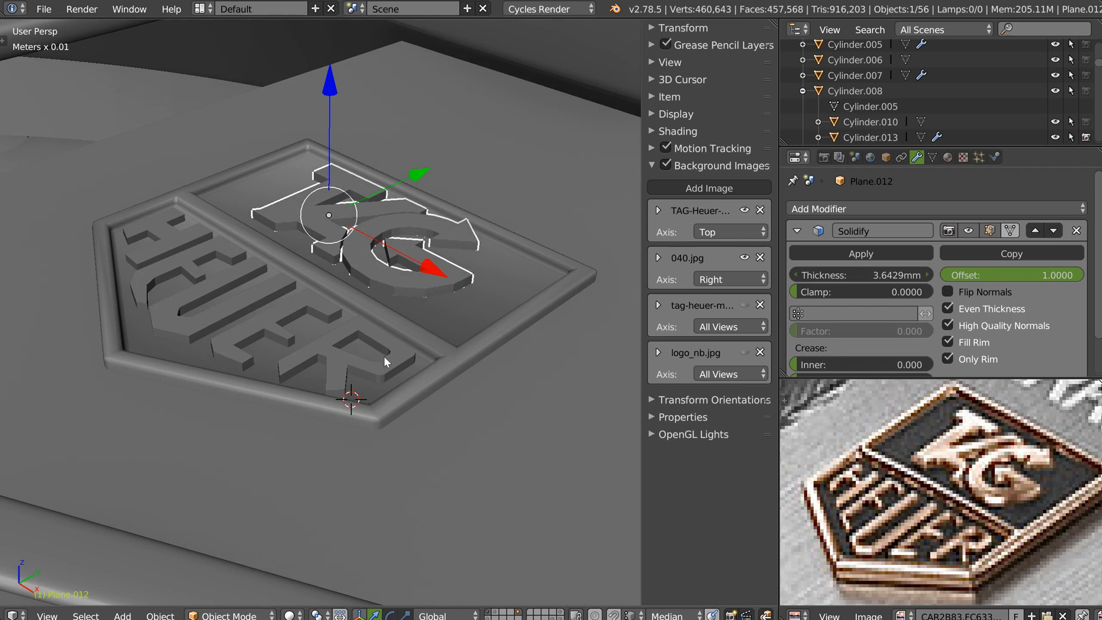
shift+right_click(384, 356)
shift+right_click(450, 347)
key(KP_Divide)
middle_drag(449, 344, 494, 428)
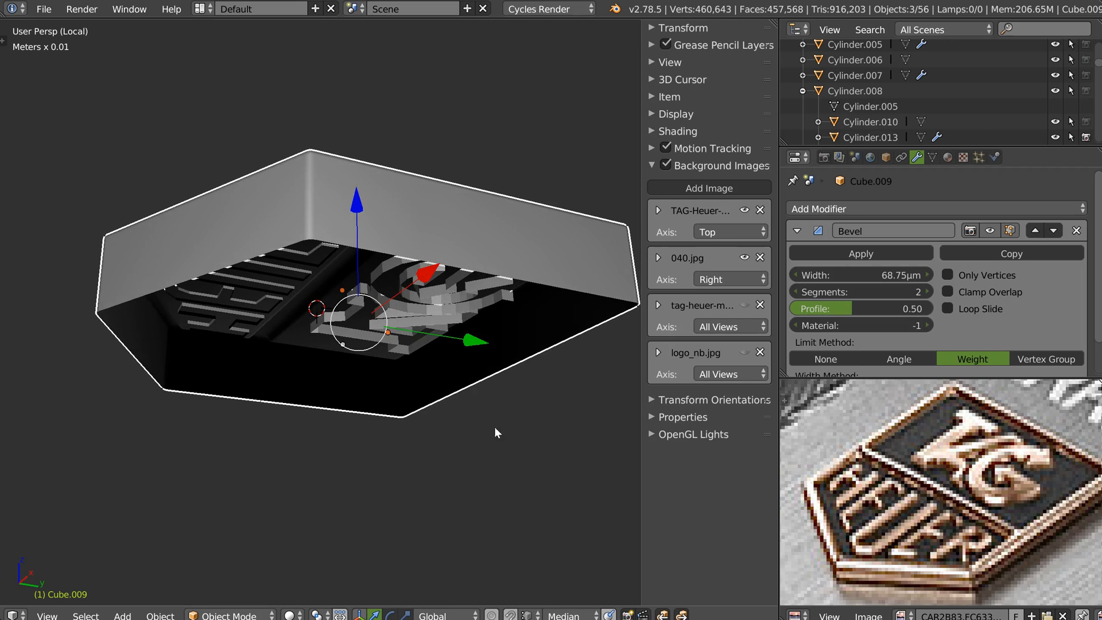
Step: In a wireframe side view of the badge, set the TAG lettering's Solidify thickness to 3.1429 mm
middle_drag(443, 351, 373, 271)
scroll(391, 248, up, 3)
right_click(279, 283)
key(KP_3)
key(z)
shift+middle_drag(542, 295, 369, 295)
right_click(428, 319)
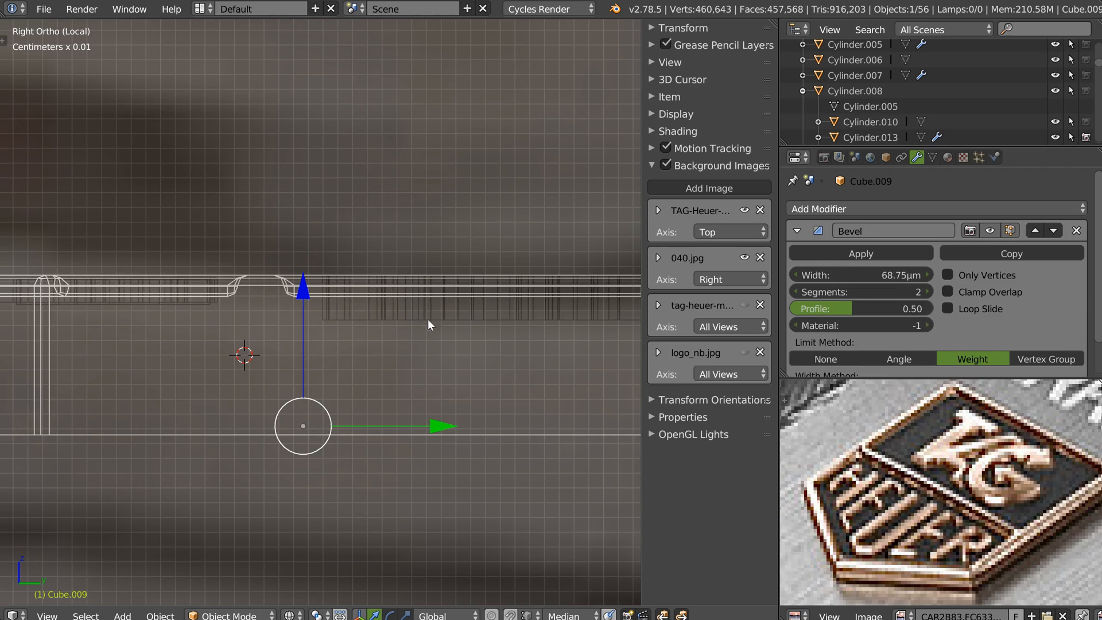
right_click(386, 322)
mouse_move(866, 276)
mouse_down()
mouse_move(858, 272)
mouse_move(894, 271)
mouse_move(880, 274)
mouse_up()
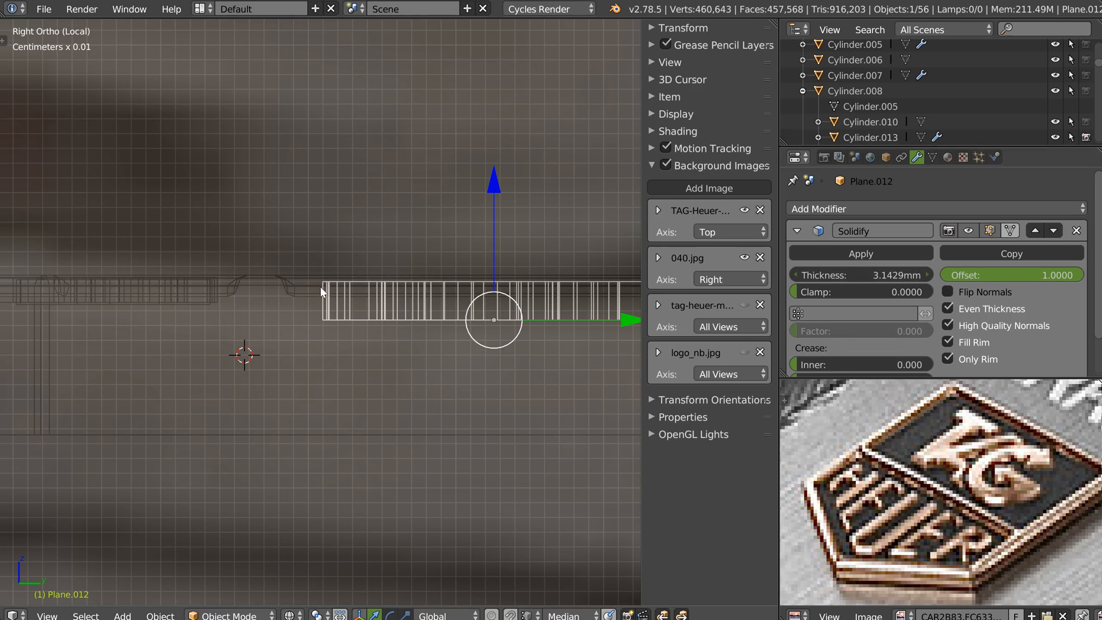
Step: Lower the HEUER lettering along Z level with the base of the TAG lettering and increase its Solidify thickness to match
click(204, 294)
click(190, 302)
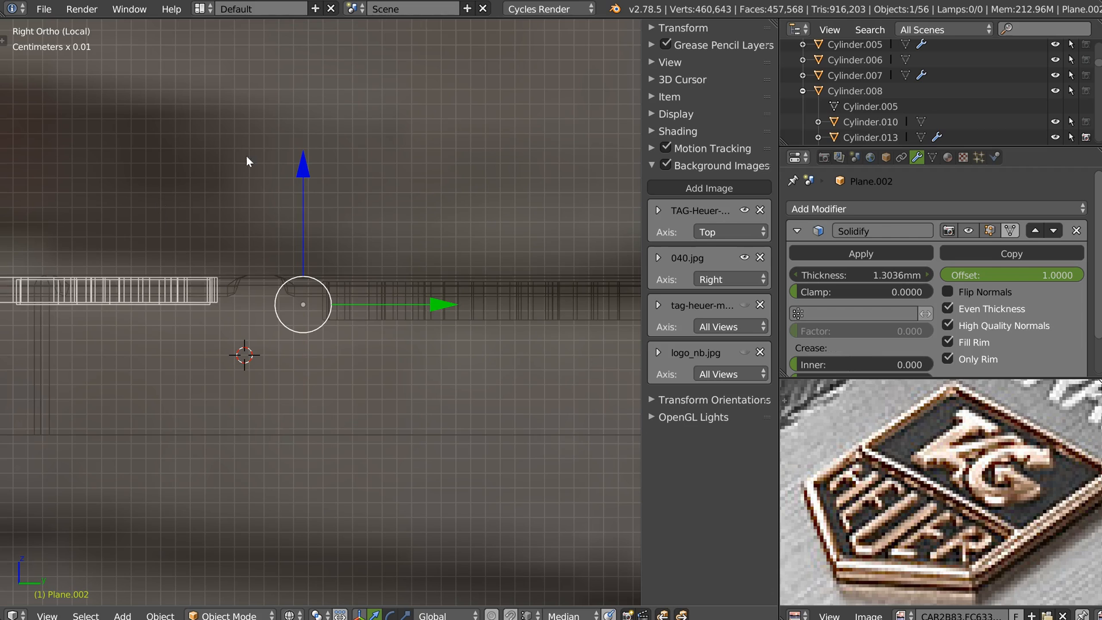
drag(304, 174, 306, 188)
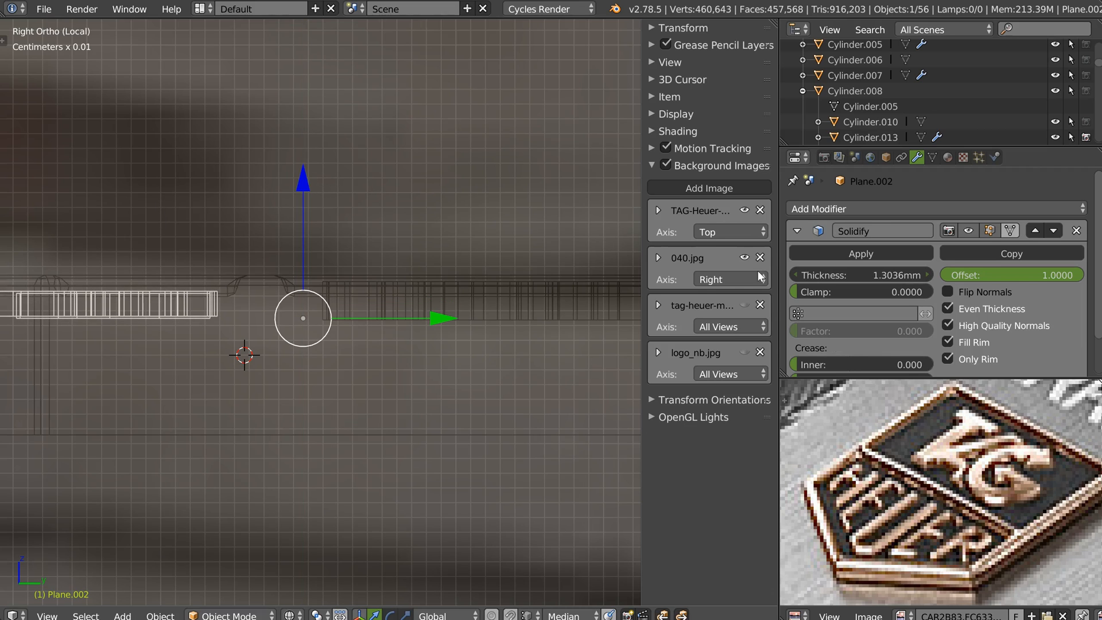
drag(847, 272, 852, 272)
Step: Join the HEUER lettering into the TAG lettering object
shift+right_click(390, 302)
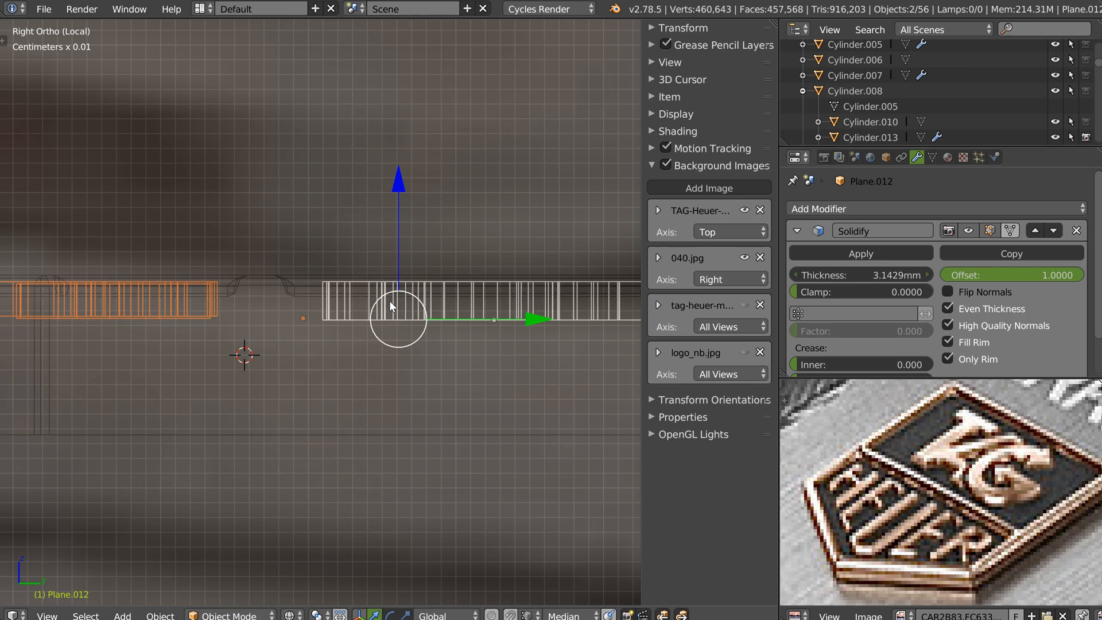
key(w)
click(271, 306)
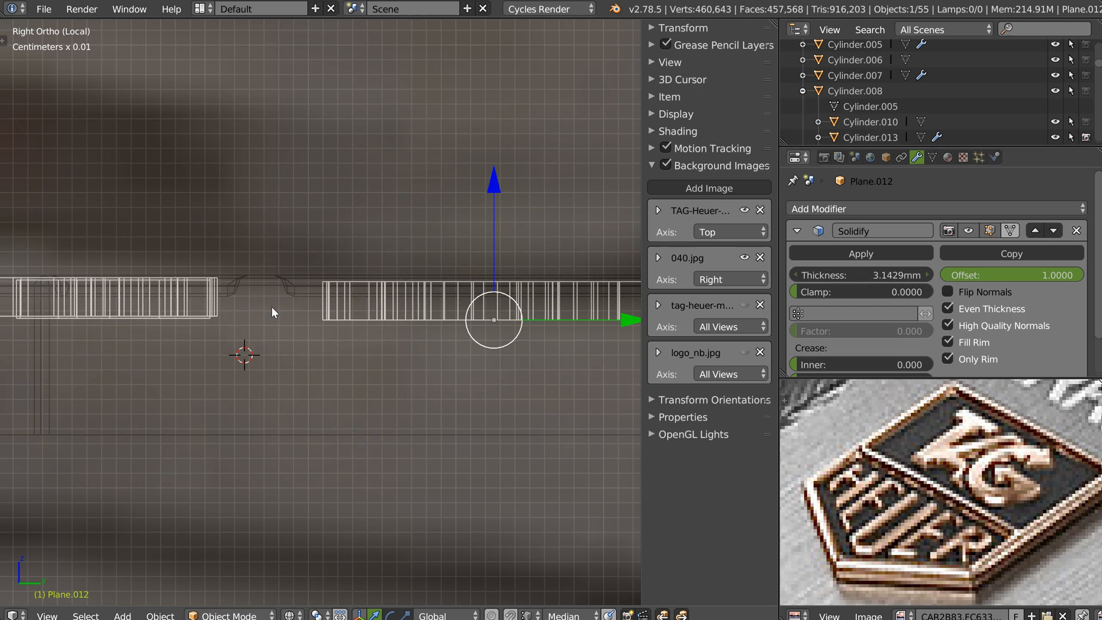
Step: Flatten the joined lettering mesh by aligning the HEUER vertices, and then all vertices, to the lowest Z level
key(Tab)
shift+middle_drag(254, 326, 426, 308)
mouse_move(433, 330)
ctrl+mouse_down()
mouse_move(305, 341)
mouse_move(318, 344)
ctrl+mouse_up()
key(alt+x)
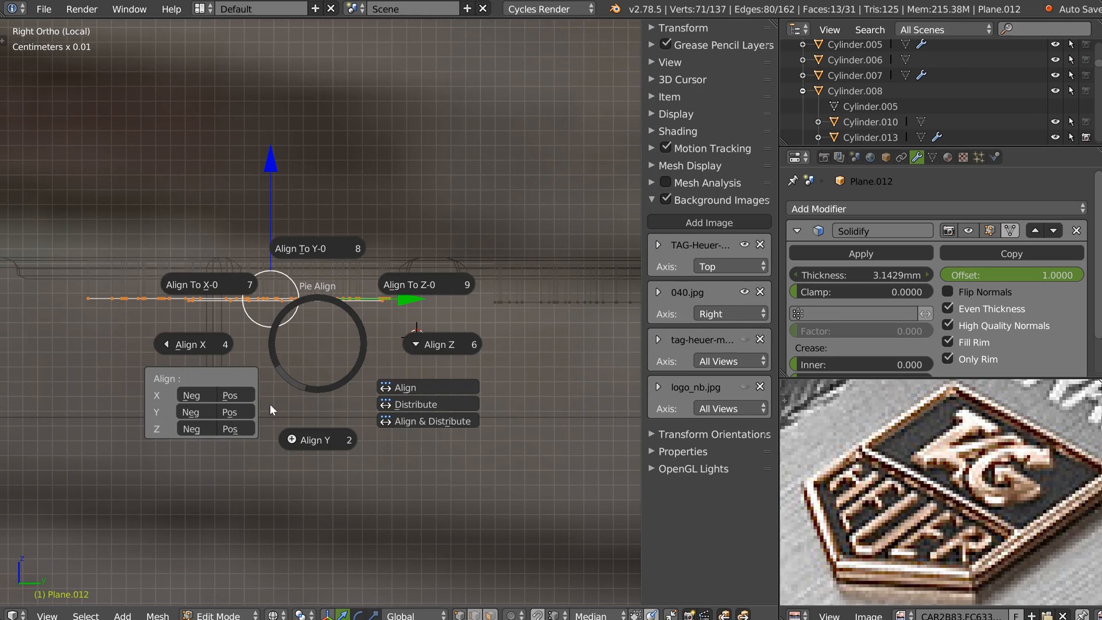
click(193, 429)
shift+middle_drag(552, 310, 342, 309)
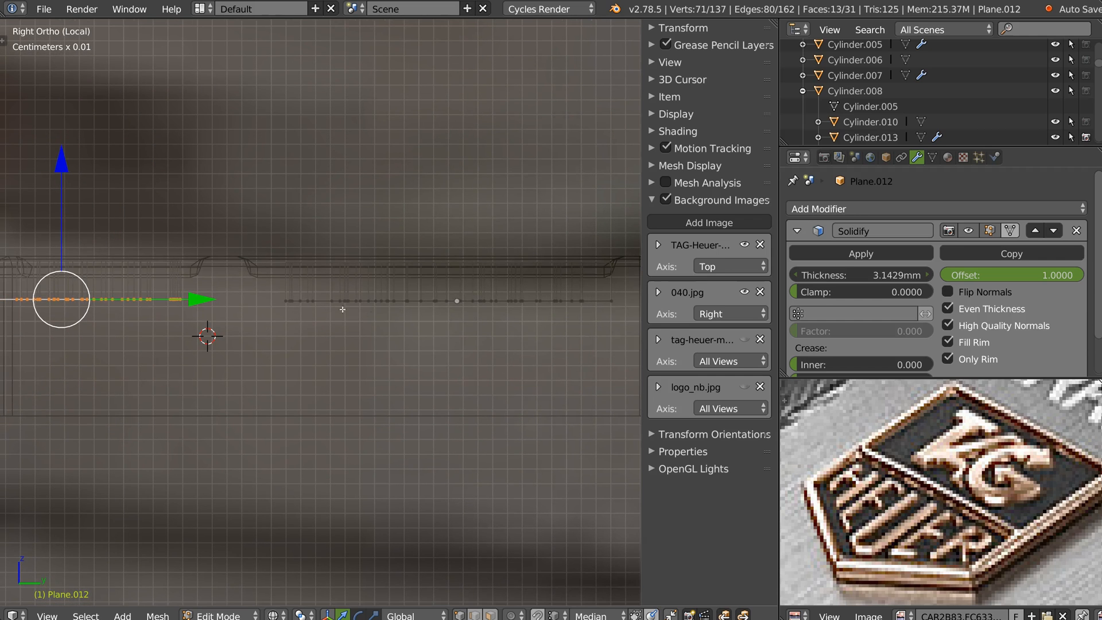
mouse_move(302, 335)
ctrl+mouse_down()
mouse_move(631, 294)
mouse_move(369, 297)
ctrl+mouse_up()
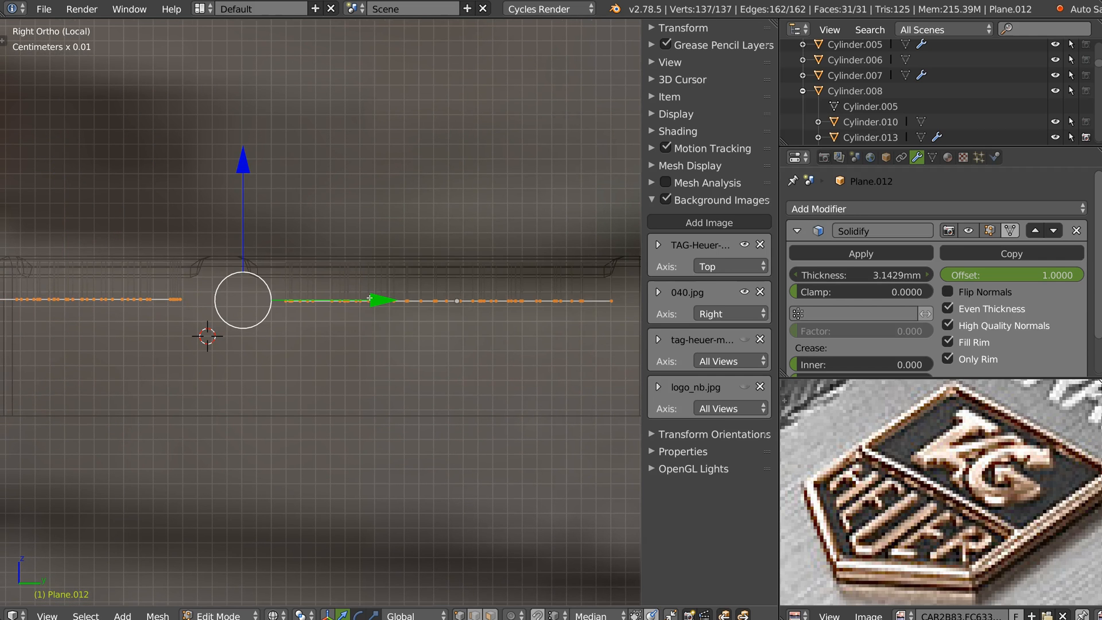
key(alt+x)
click(190, 418)
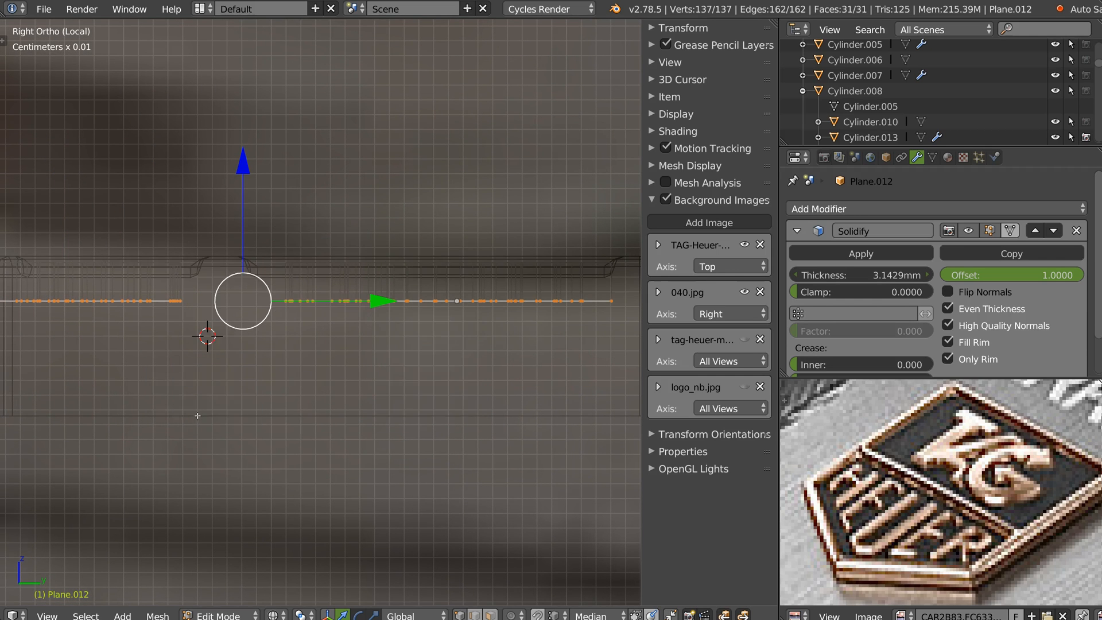
scroll(346, 297, down, 1)
shift+middle_drag(347, 297, 387, 330)
key(Tab)
click(323, 250)
mouse_move(315, 241)
middle_down()
mouse_move(410, 298)
mouse_move(429, 221)
mouse_move(418, 325)
mouse_move(435, 340)
mouse_move(406, 307)
mouse_move(408, 254)
middle_up()
Step: In the top view, move the TAG letter faces slightly down along Y and scale them up by about 1.06
key(z)
key(KP_7)
key(z)
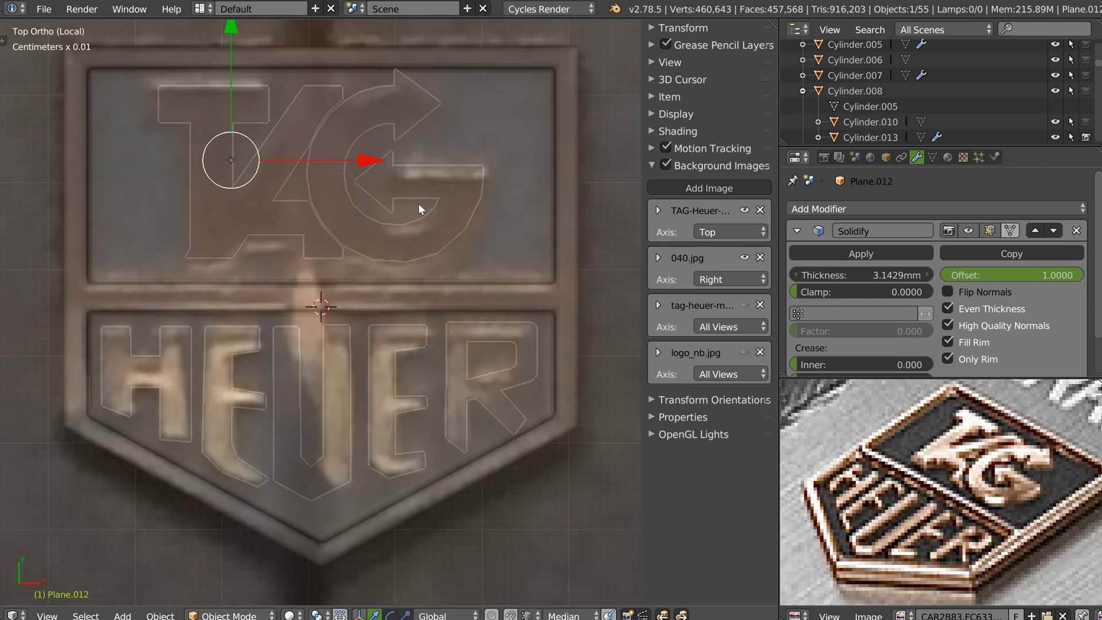
shift+middle_drag(422, 201, 421, 216)
right_click(450, 181)
right_click(449, 179)
key(Tab)
click(450, 196)
key(a)
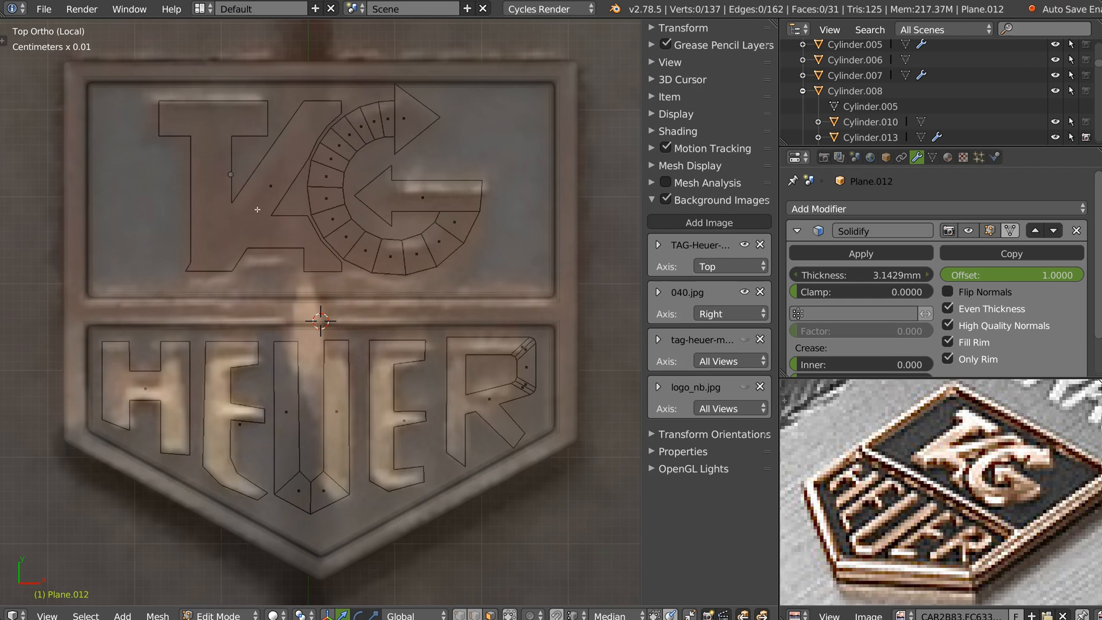
key(l)
key(l)
drag(342, 48, 339, 70)
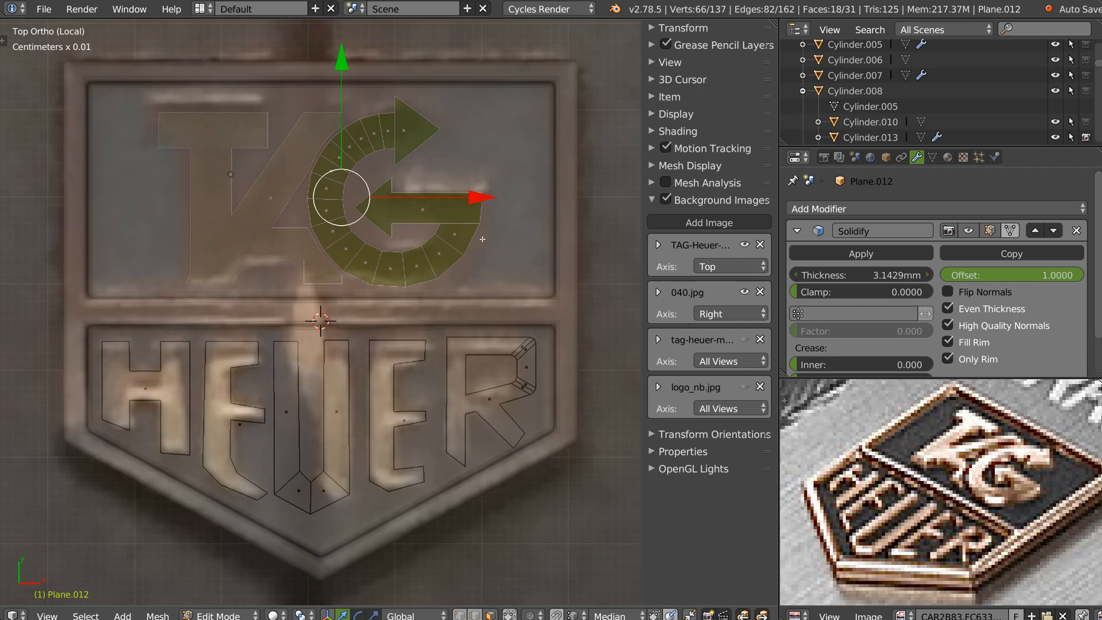
key(s)
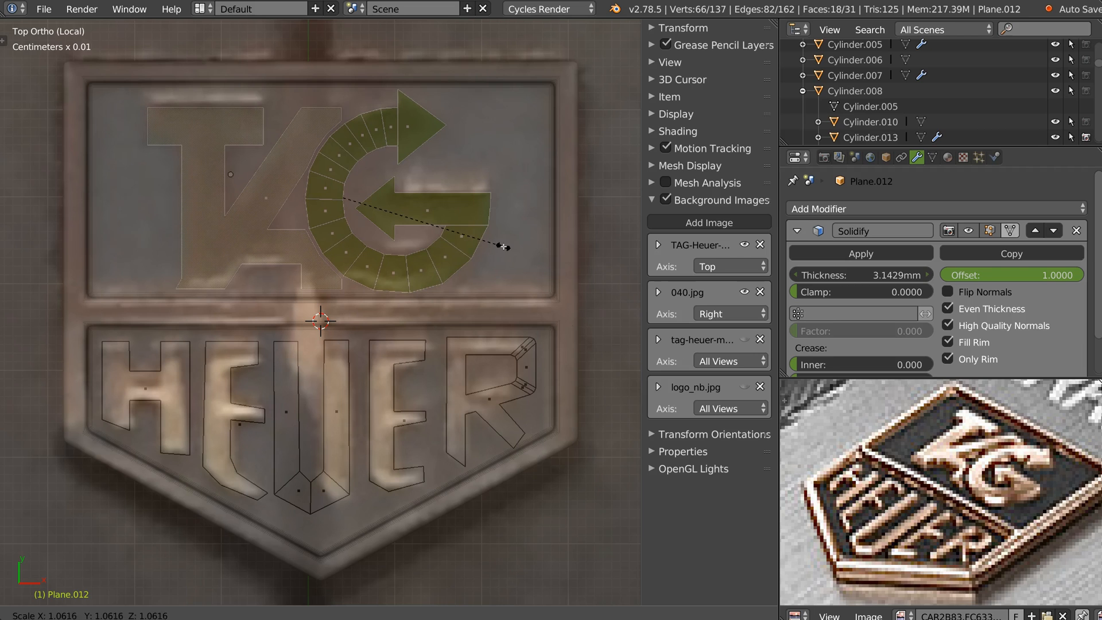
click(509, 197)
Step: Narrow the base of the G's upper arrowhead by scaling its two outer vertices together by about 0.85
scroll(400, 172, up, 4)
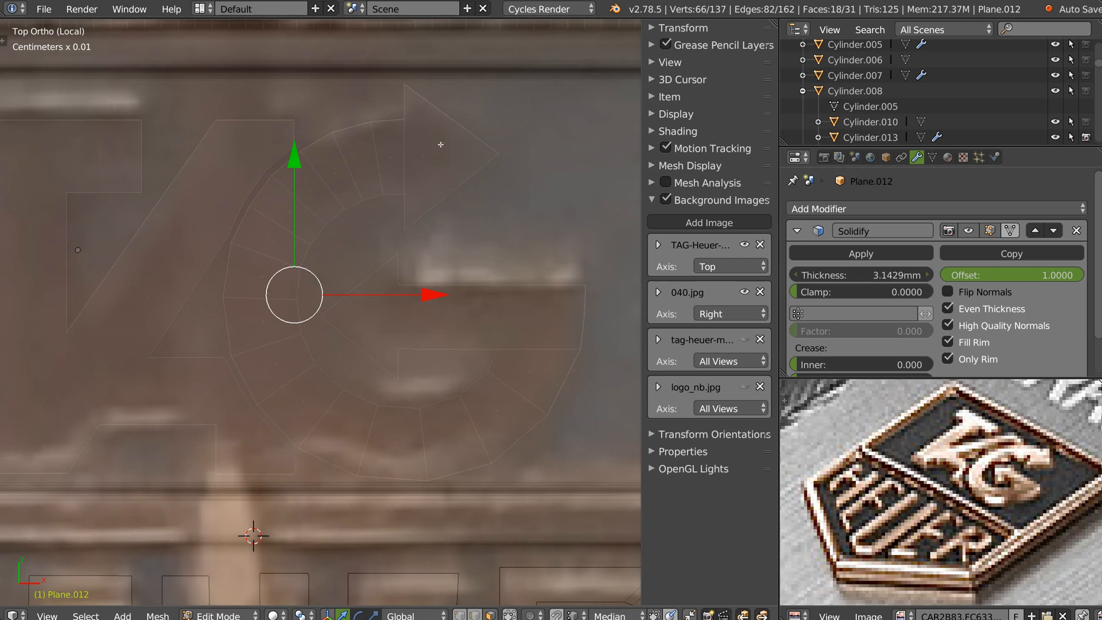
right_click(404, 86)
shift+right_click(408, 233)
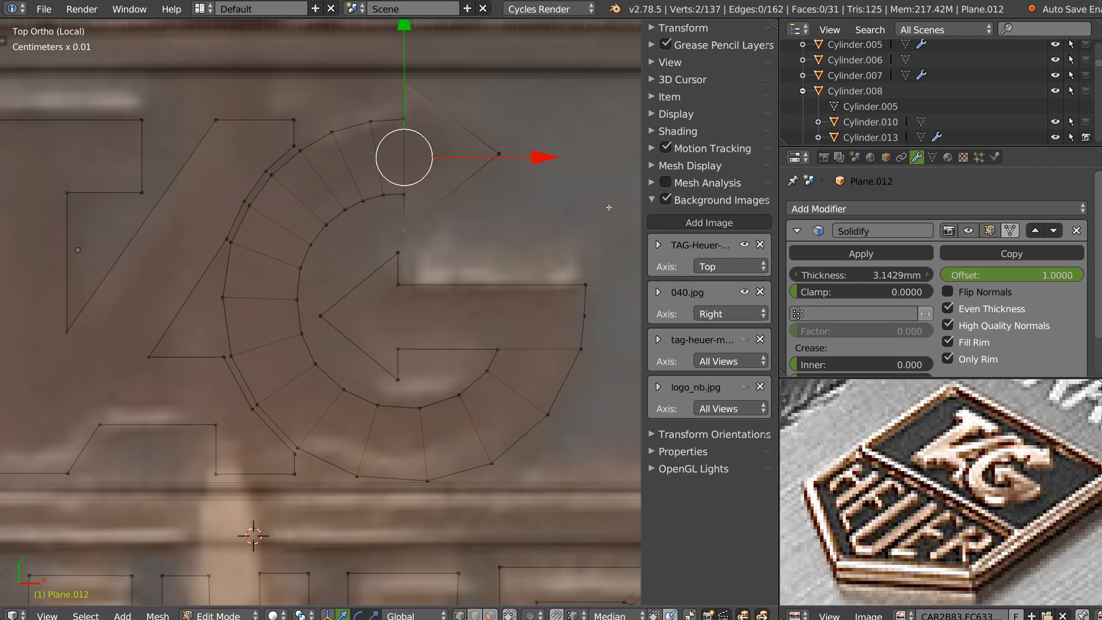
key(s)
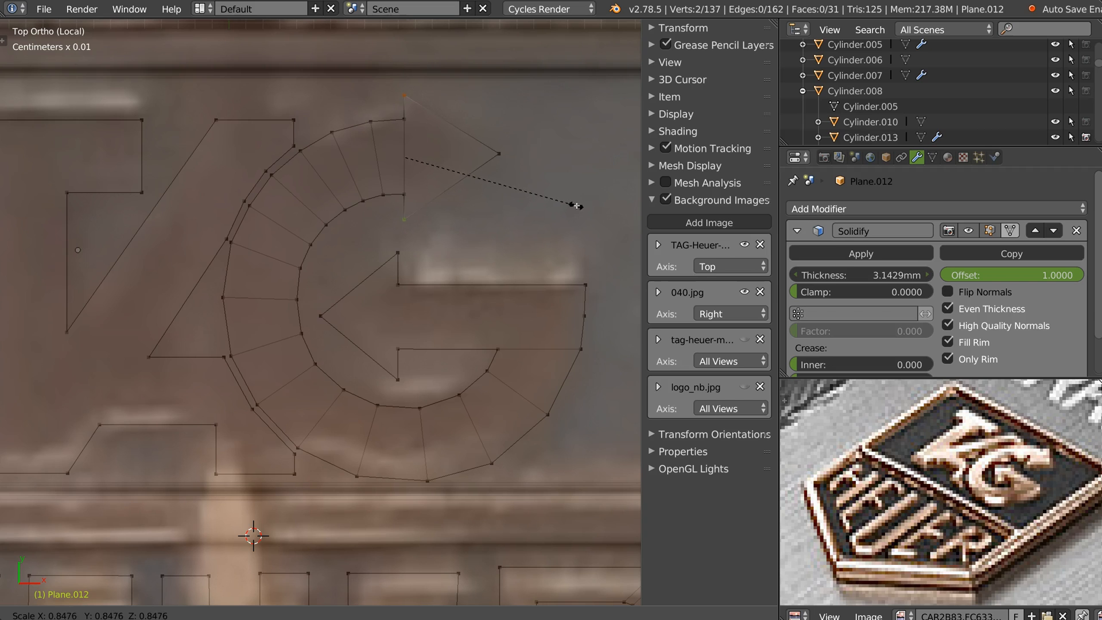
click(574, 205)
shift+middle_drag(285, 153, 504, 161)
scroll(497, 156, down, 2)
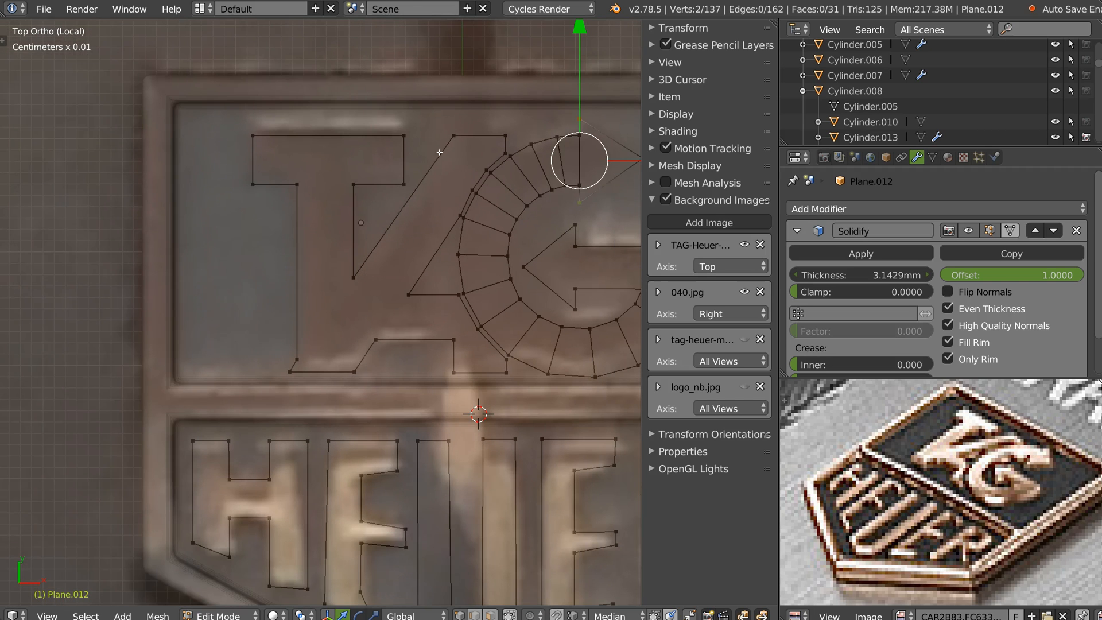
Step: Leave mesh editing and move the whole lettering object slightly up along Y to centre it in the badge
shift+middle_drag(440, 152, 409, 144)
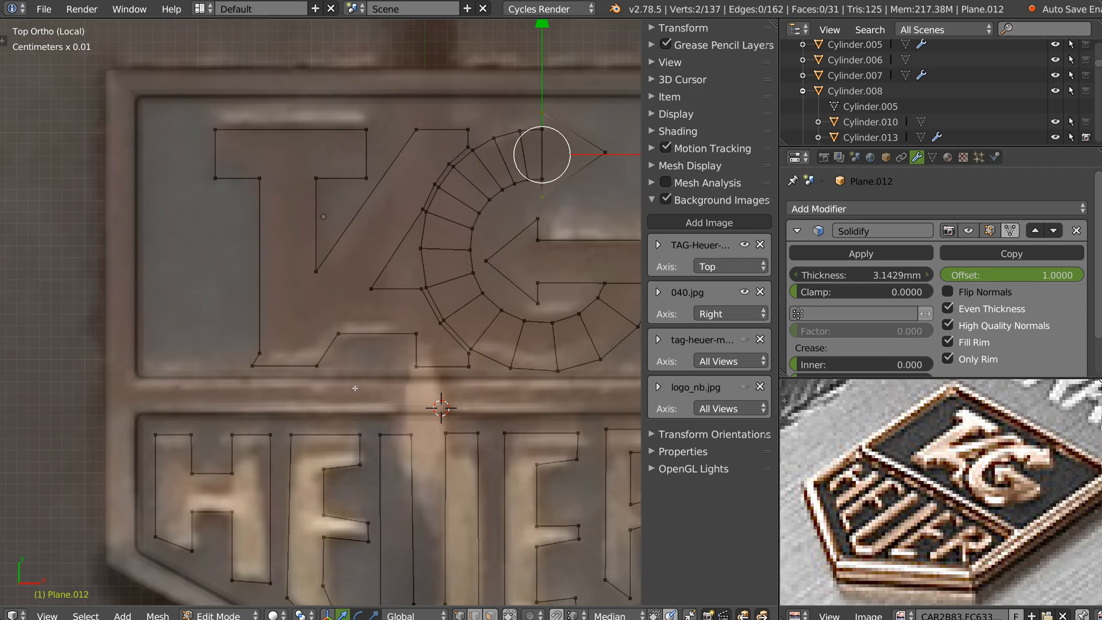
scroll(368, 356, down, 2)
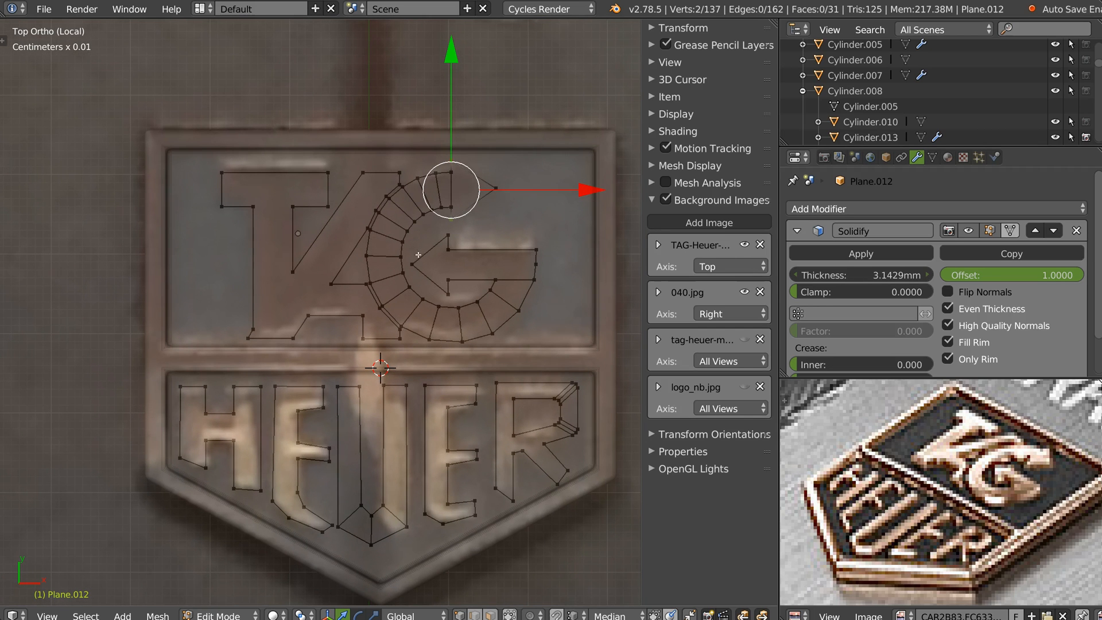
key(Tab)
scroll(394, 234, up, 1)
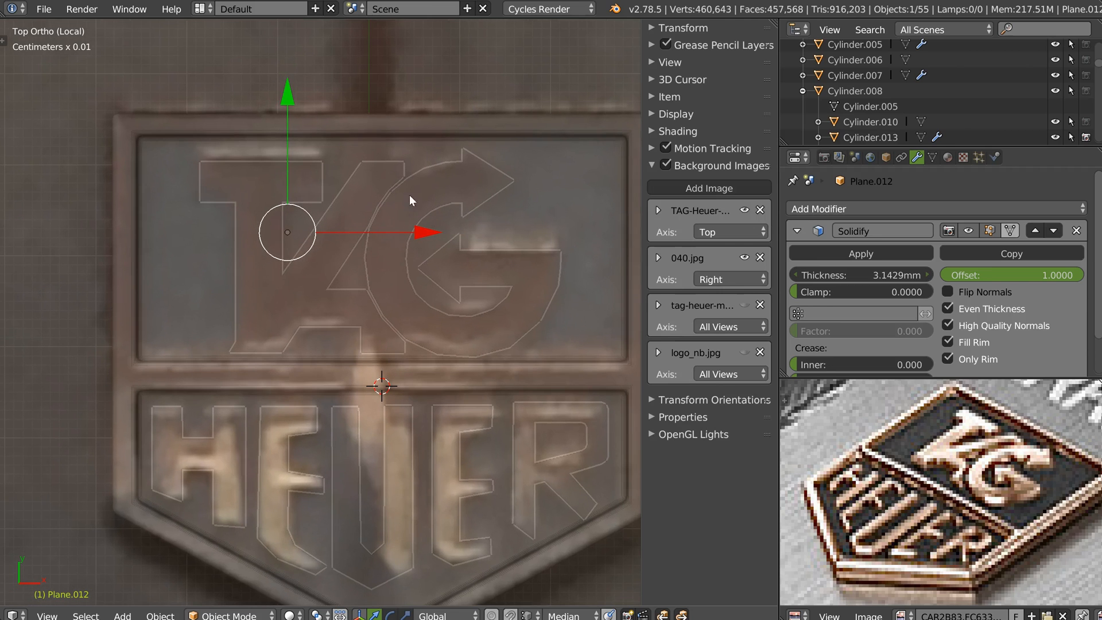
drag(287, 96, 290, 93)
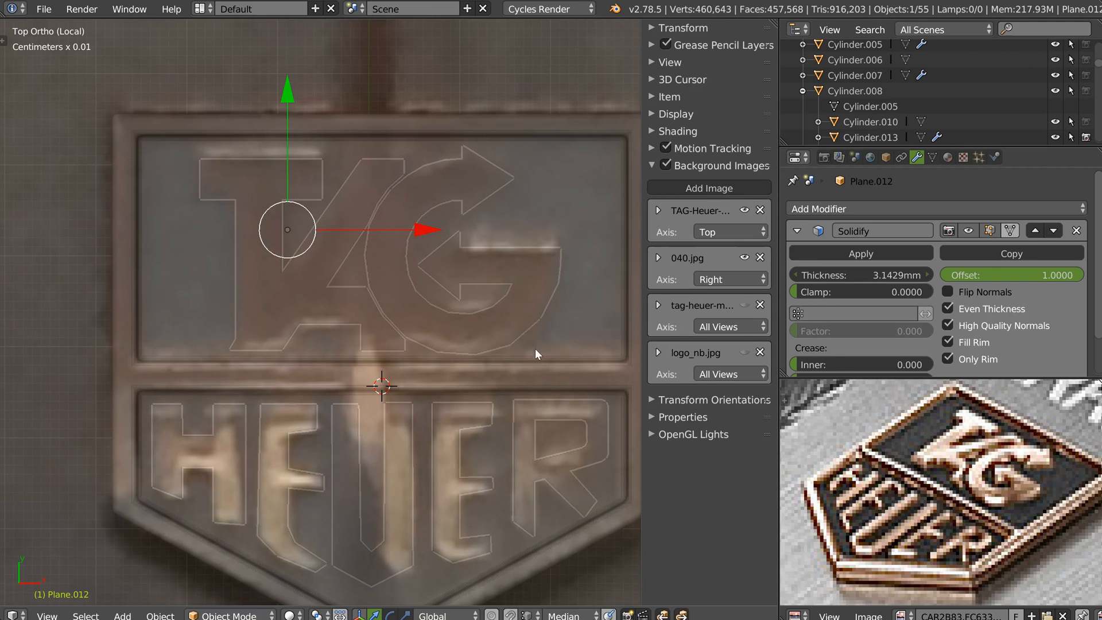
Step: Reduce the badge body's Bevel modifier width to 31.25 µm
right_click(573, 379)
middle_drag(532, 374, 414, 265)
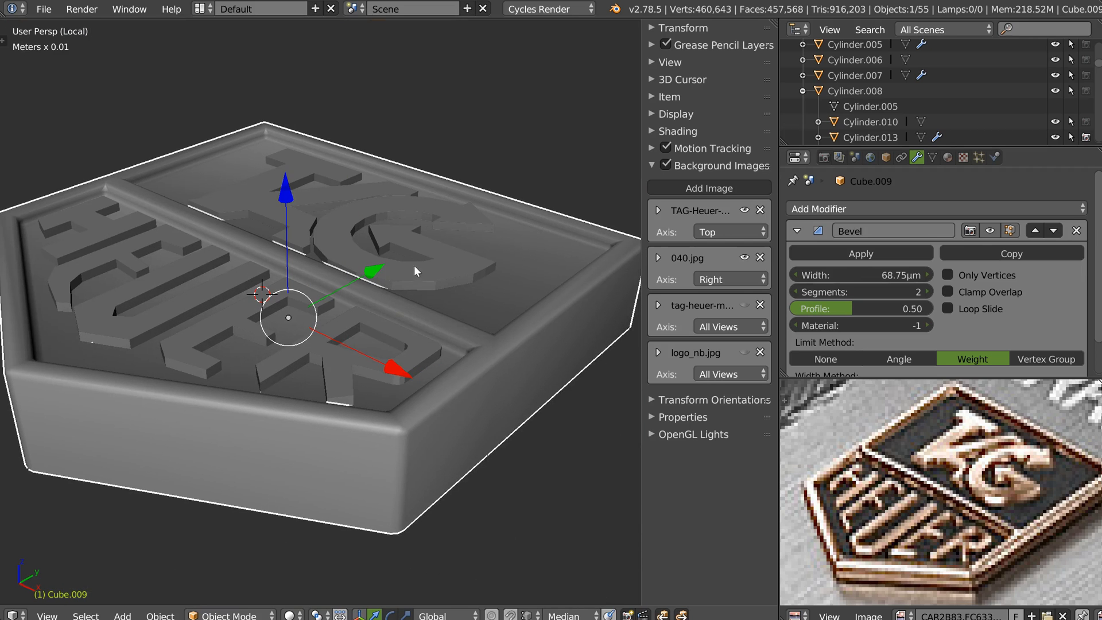
key(space)
click(624, 339)
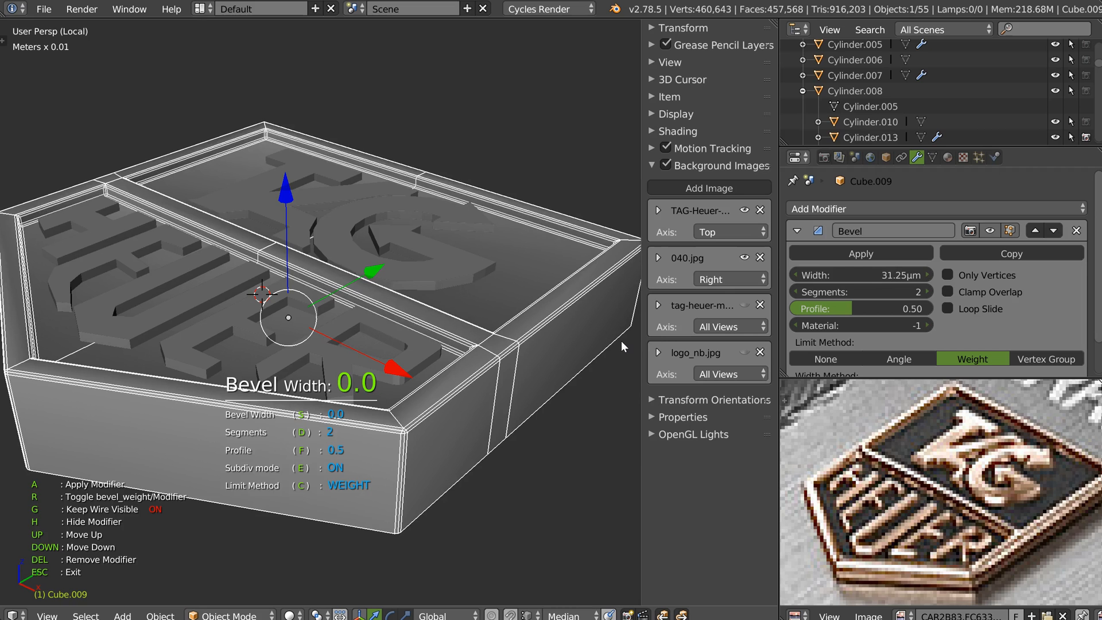
click(622, 341)
key(Escape)
Step: Turn off the viewport display of the badge body's Bevel modifier and give the body flat shading
middle_drag(442, 264, 488, 344)
scroll(518, 226, up, 5)
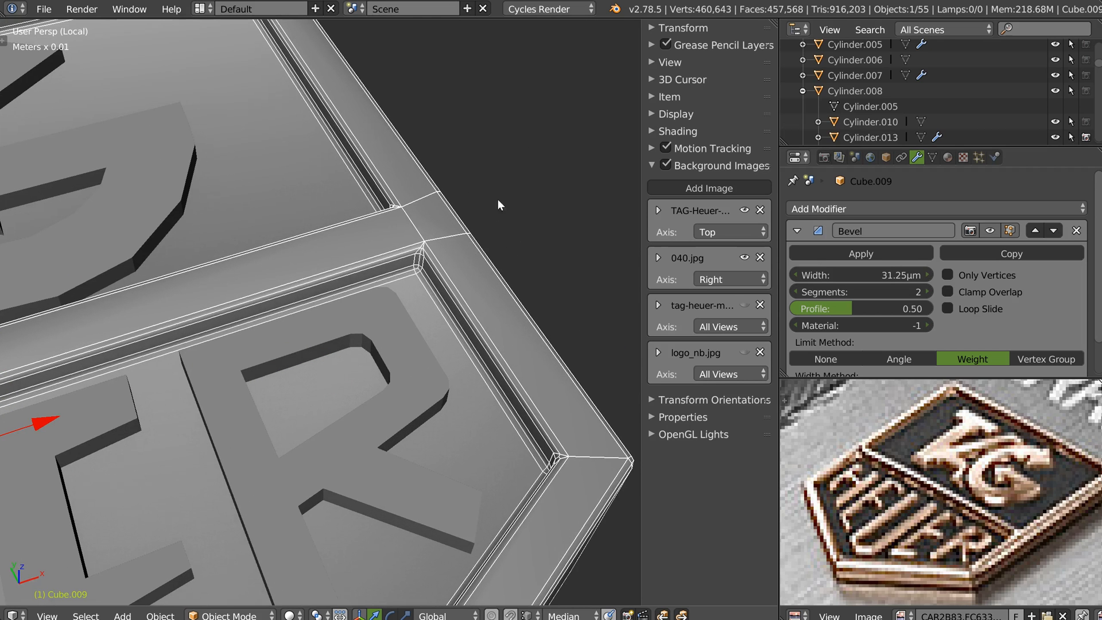
middle_drag(432, 276, 412, 324)
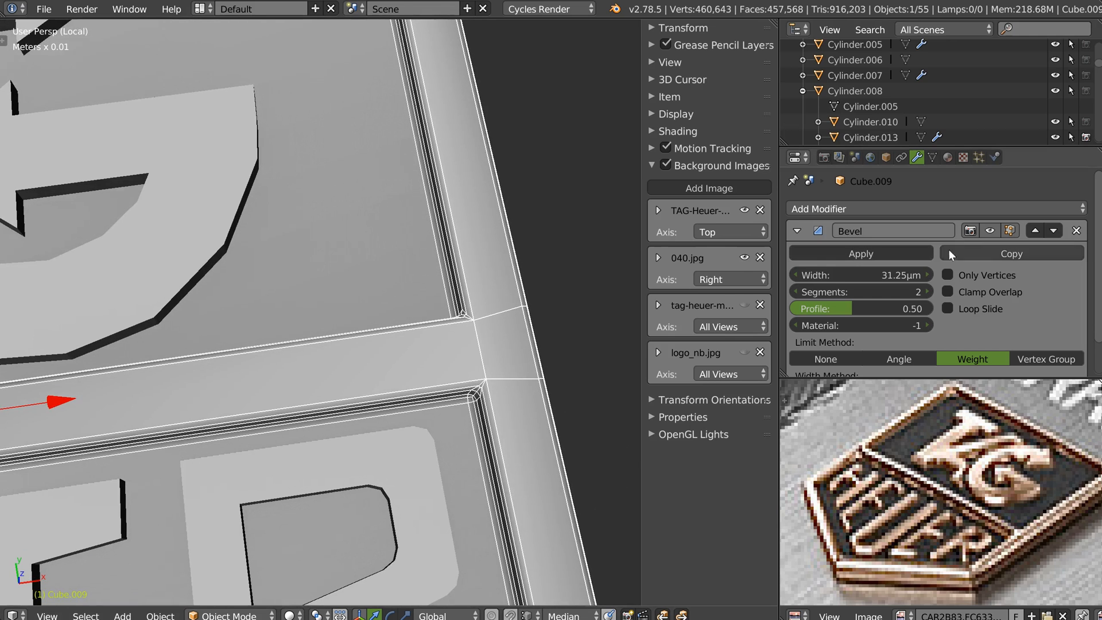
click(991, 231)
scroll(312, 302, down, 6)
middle_drag(312, 302, 278, 419)
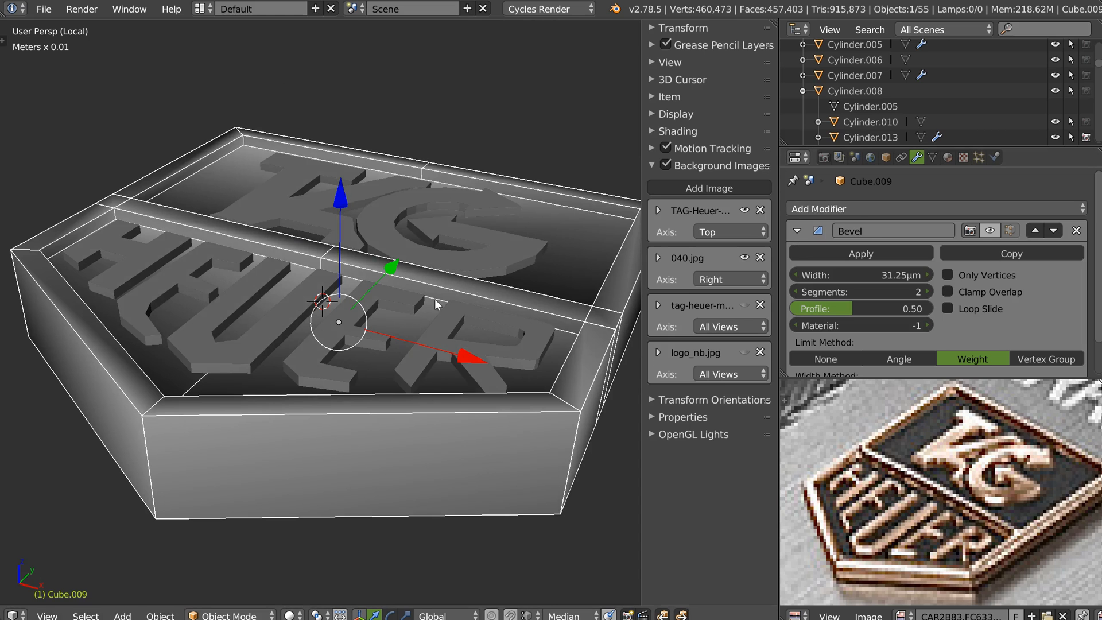
key(shift+q)
click(281, 293)
middle_drag(282, 298, 422, 259)
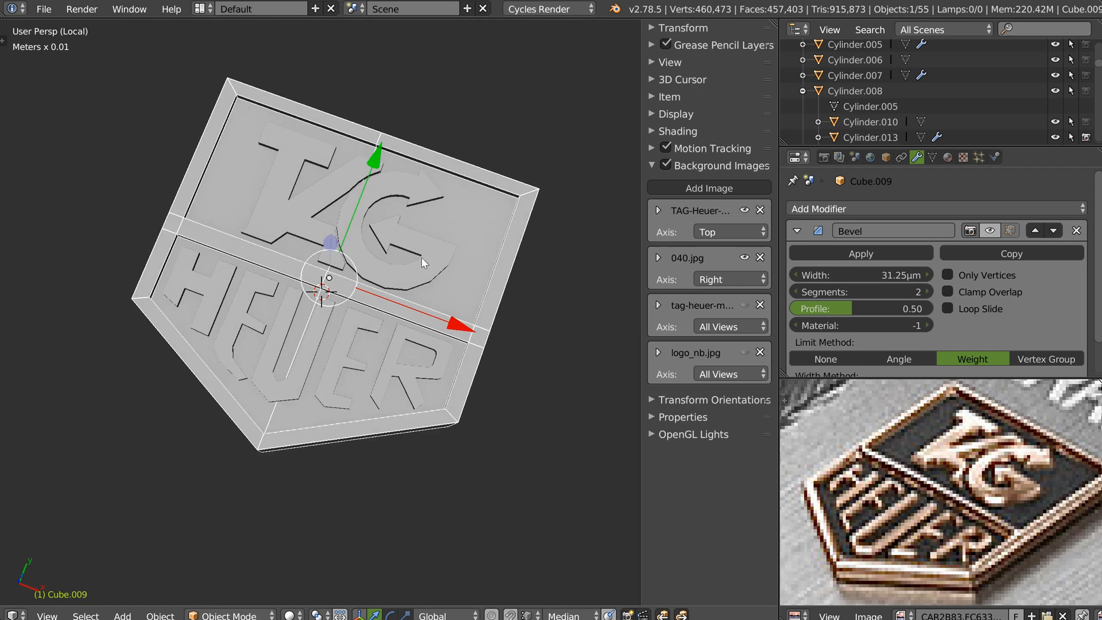
Step: Duplicate the lettering and the badge body in place, and leave local view
right_click(422, 257)
shift+right_click(441, 325)
middle_drag(440, 327, 412, 287)
key(shift+d)
right_click(402, 307)
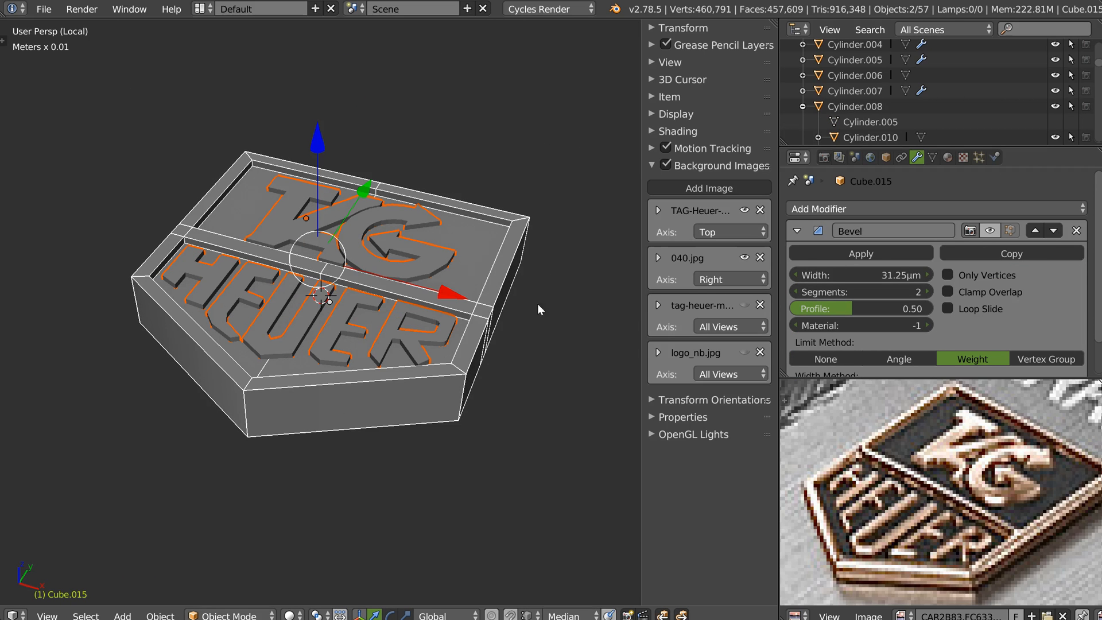
key(KP_Divide)
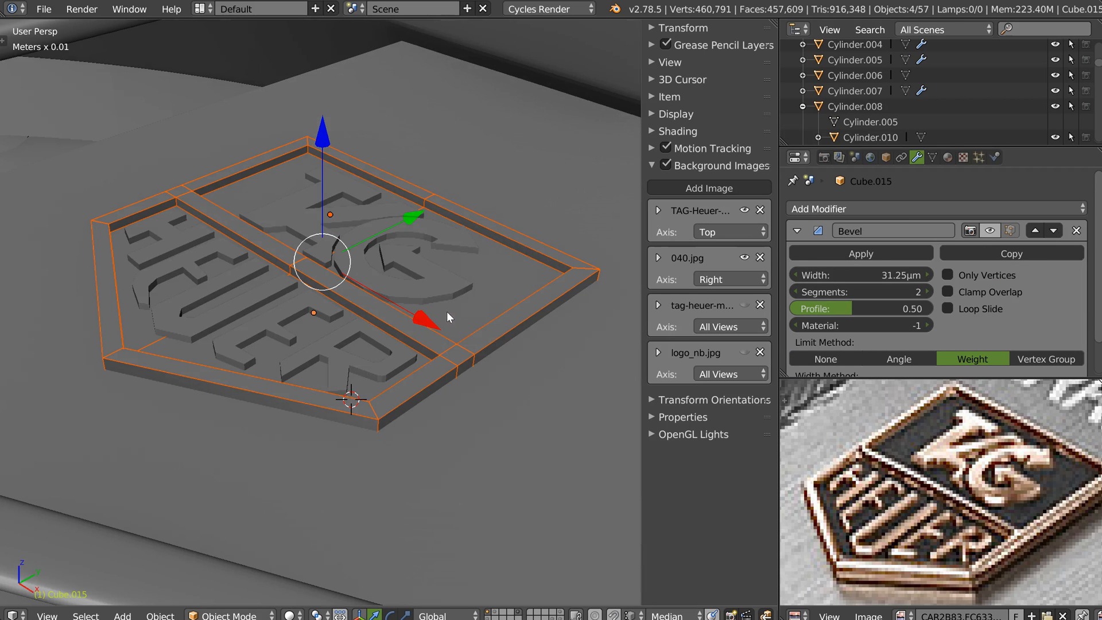
Step: Move the duplicated lettering and badge body to another layer as a backup
right_click(411, 374)
shift+right_click(371, 370)
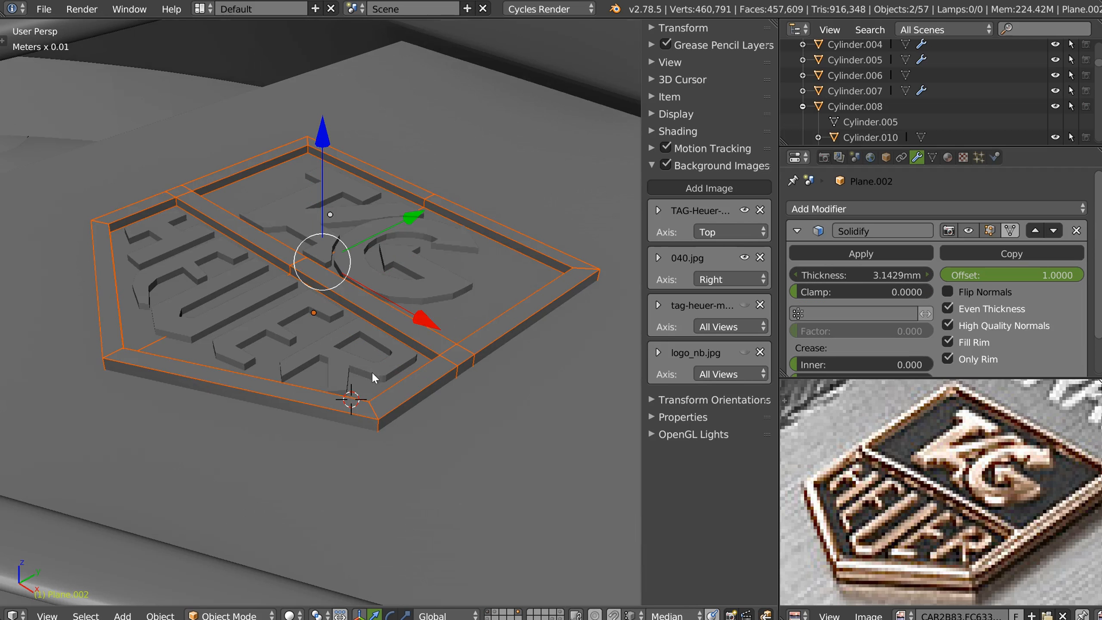
right_click(340, 367)
shift+right_click(413, 381)
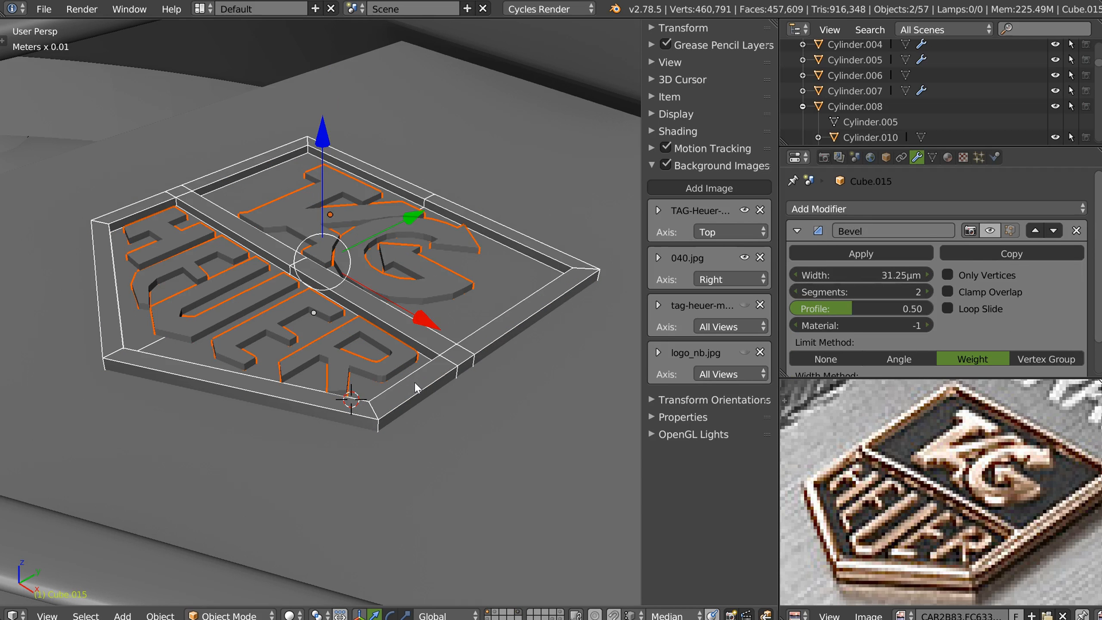
key(m)
click(641, 403)
middle_drag(607, 374, 364, 263)
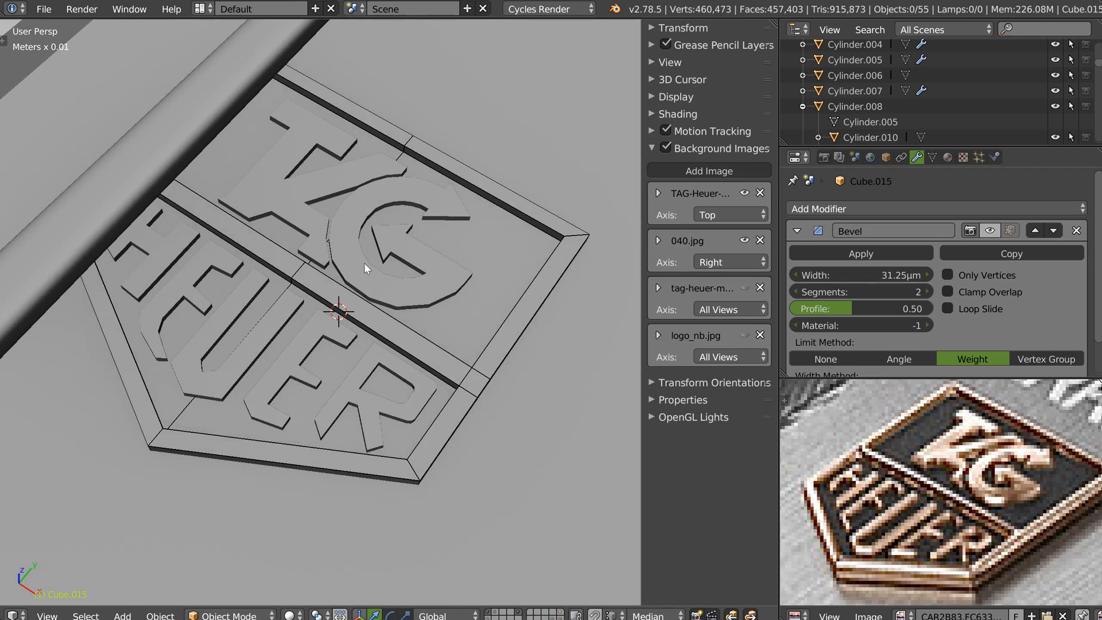
Step: Select the lettering and the badge body and isolate both in local view
right_click(406, 294)
shift+right_click(463, 370)
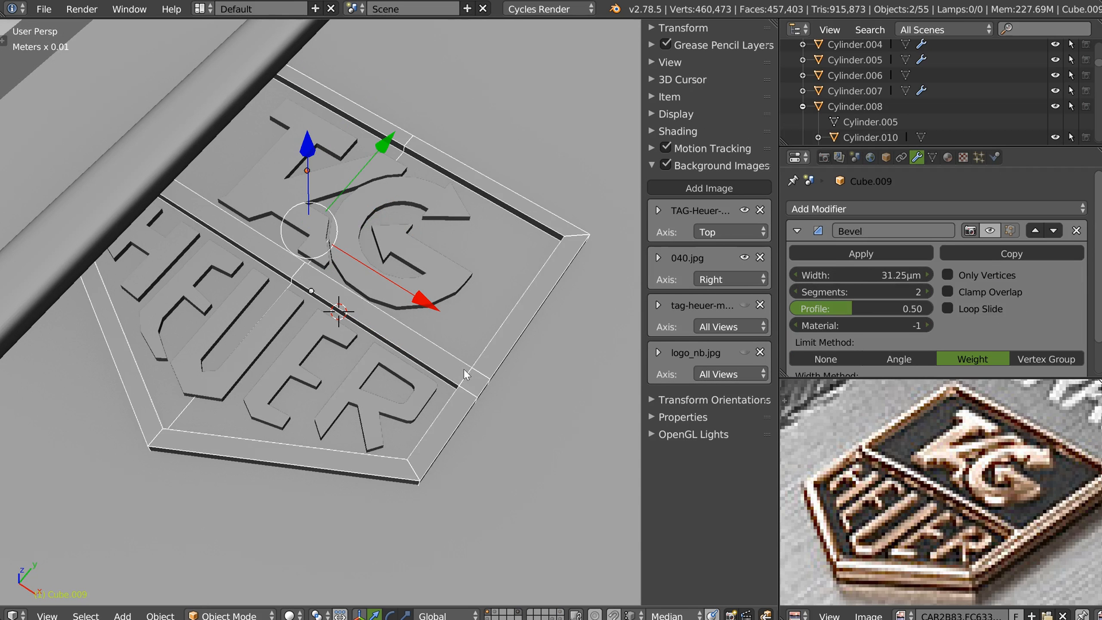
key(KP_Divide)
Step: Combine the lettering with the badge body using a Boolean union, then clear the selection
key(q)
click(522, 250)
middle_drag(520, 250, 464, 284)
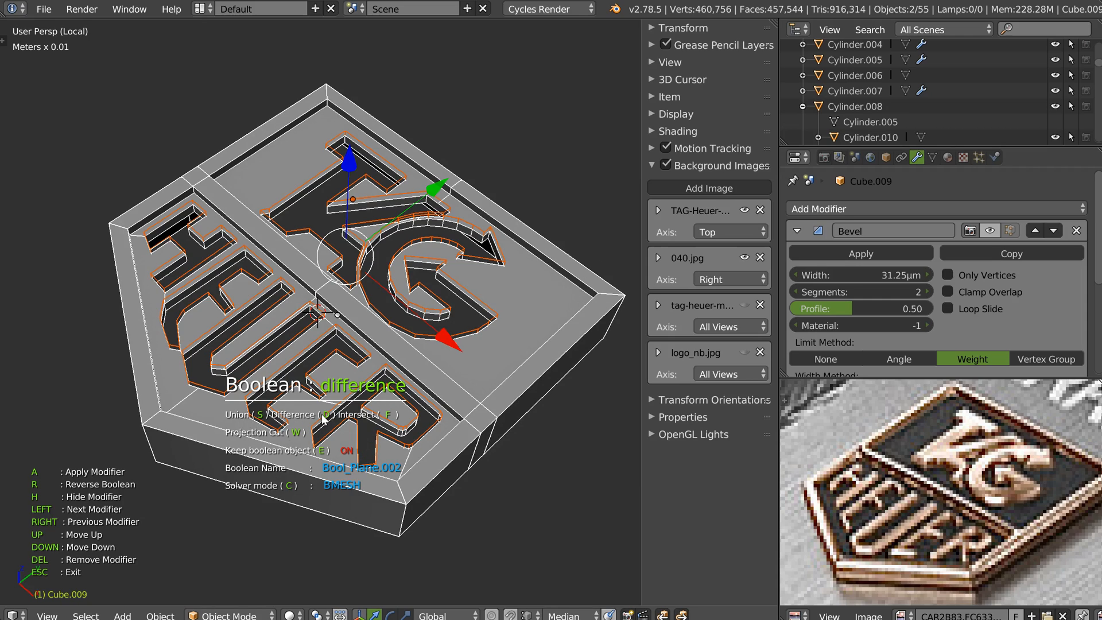
key(s)
middle_drag(334, 432, 348, 376)
key(Escape)
right_click(430, 275)
key(a)
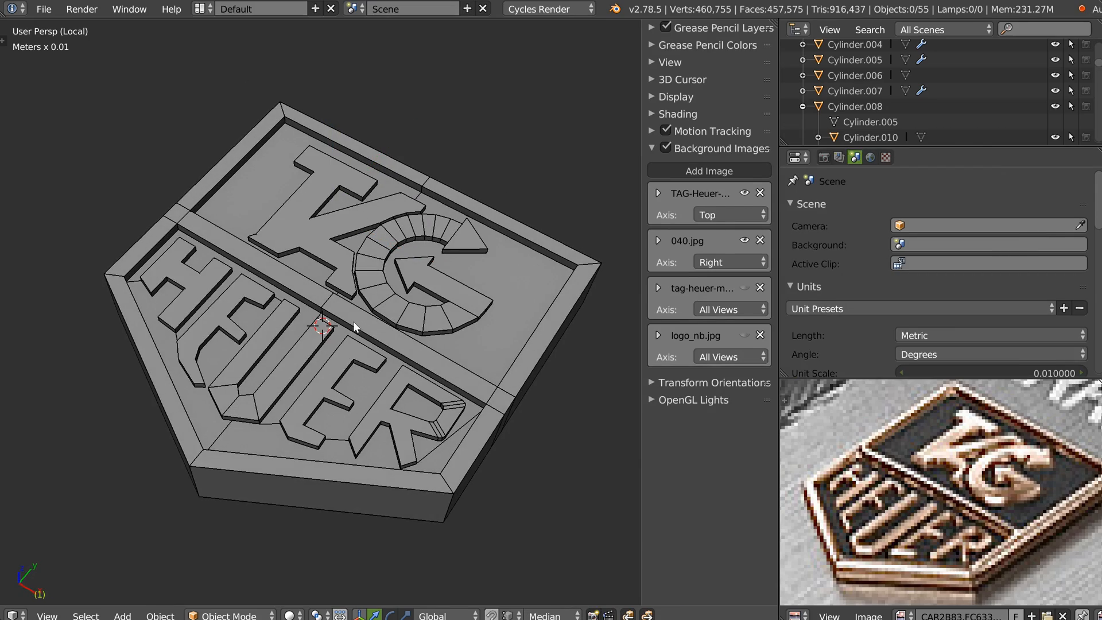
Step: Select the combined badge body and open its mesh for editing
right_click(353, 322)
scroll(401, 274, up, 8)
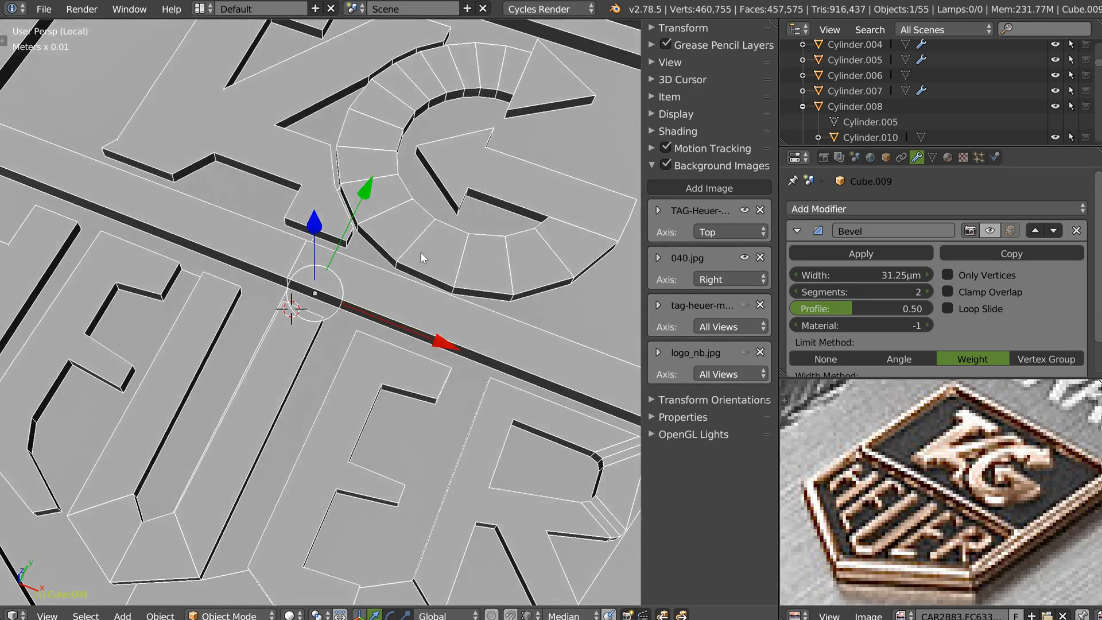
scroll(420, 253, down, 4)
mouse_move(356, 287)
middle_down()
mouse_move(384, 312)
mouse_move(400, 290)
mouse_move(358, 302)
middle_up()
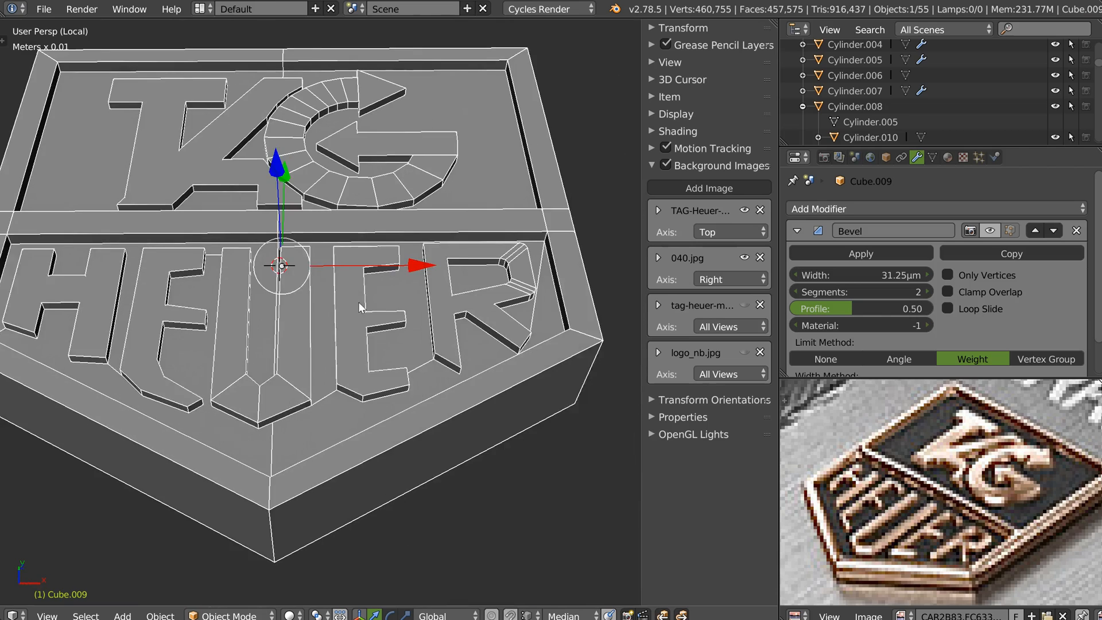
scroll(592, 274, up, 3)
scroll(517, 293, down, 2)
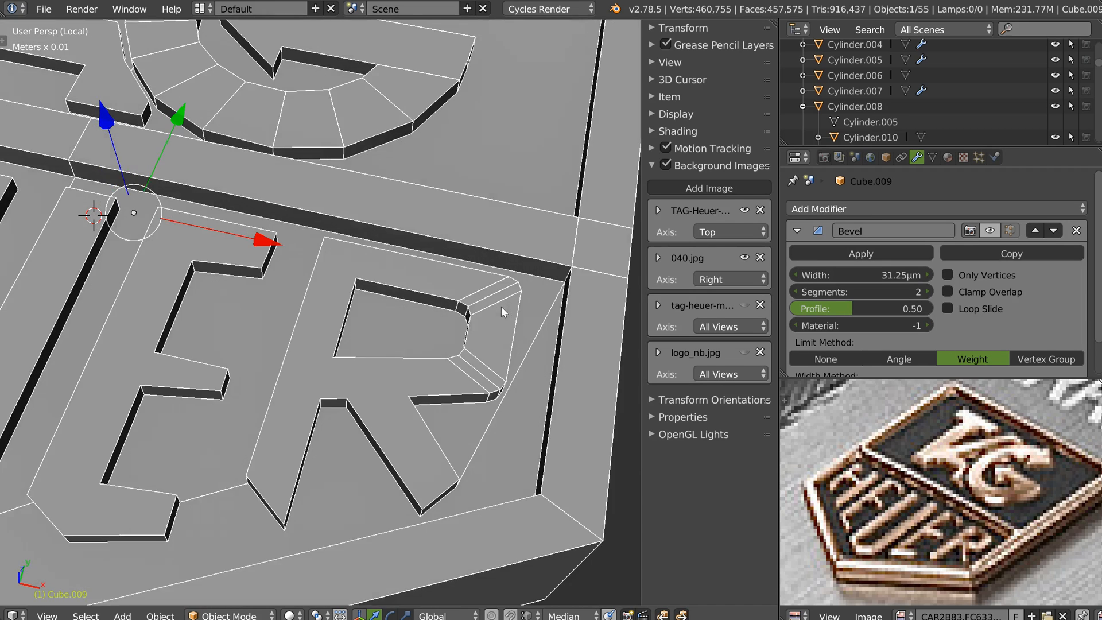
key(Tab)
Step: Select the recessed floor faces inside the R and around the E, U and H of HEUER
right_click(454, 438)
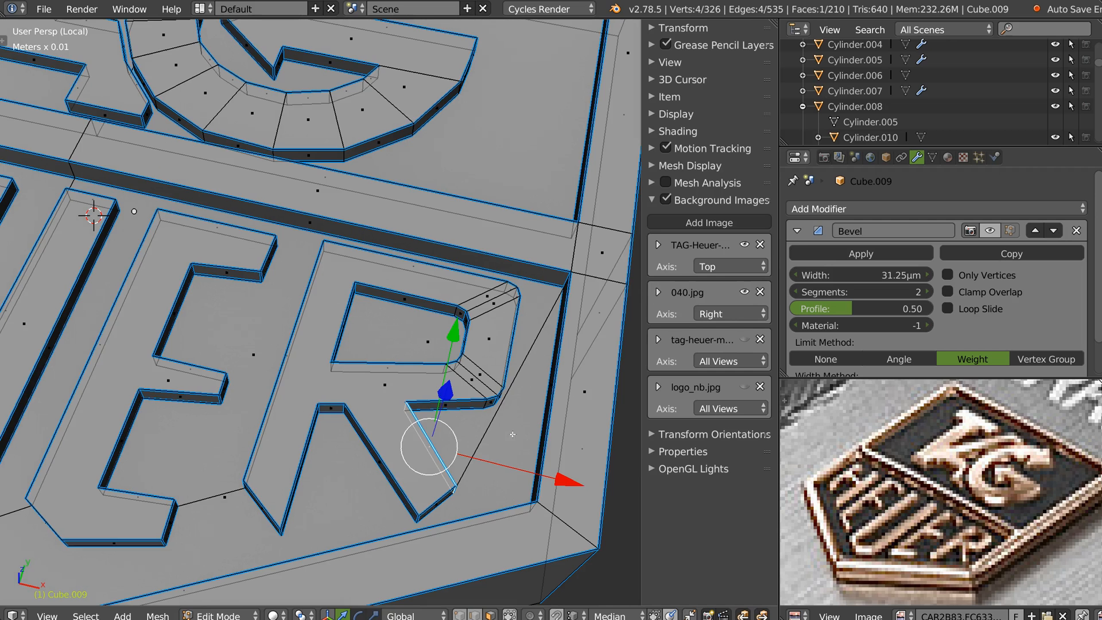
right_click(497, 395)
right_click(439, 329)
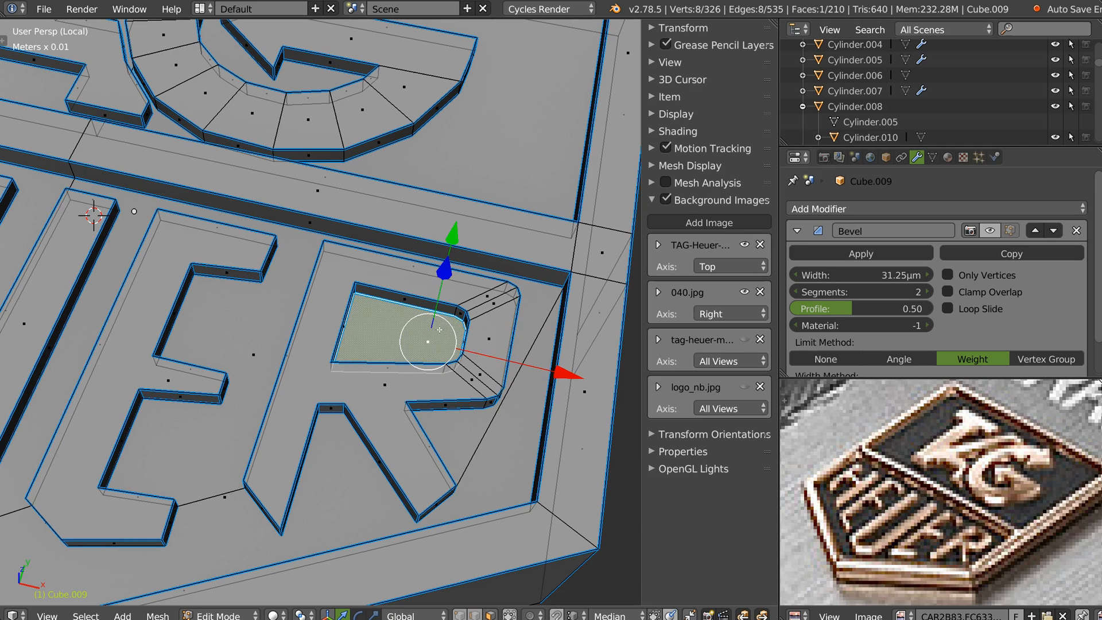
shift+right_click(251, 354)
shift+right_click(225, 491)
shift+middle_drag(201, 437, 457, 397)
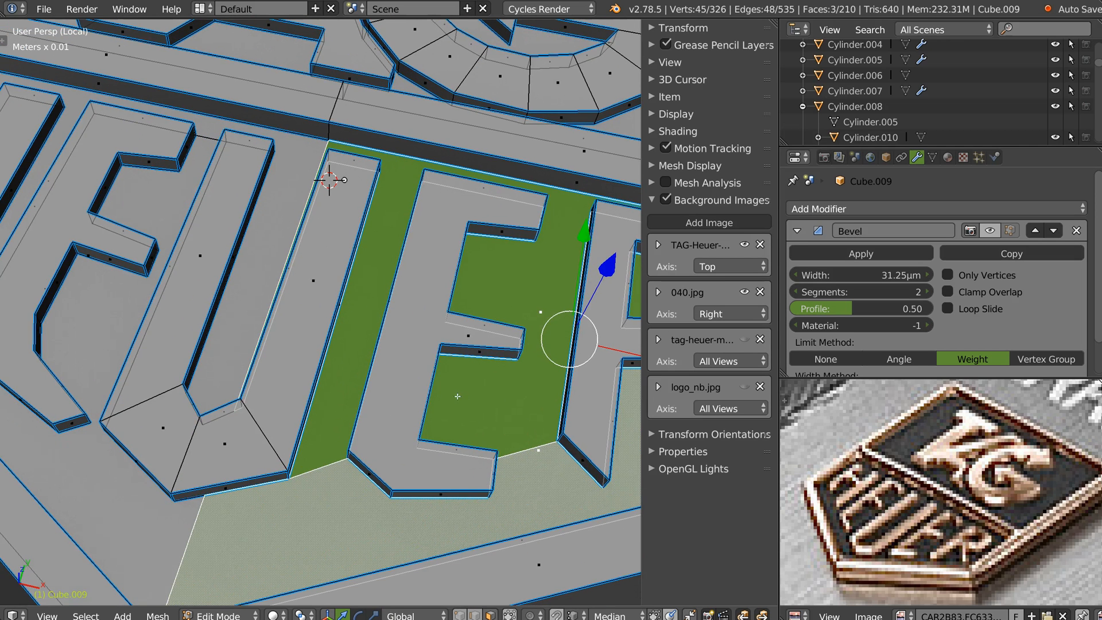
shift+middle_drag(248, 275, 298, 303)
shift+right_click(247, 315)
shift+right_click(251, 319)
middle_drag(297, 265, 233, 301)
shift+right_click(233, 301)
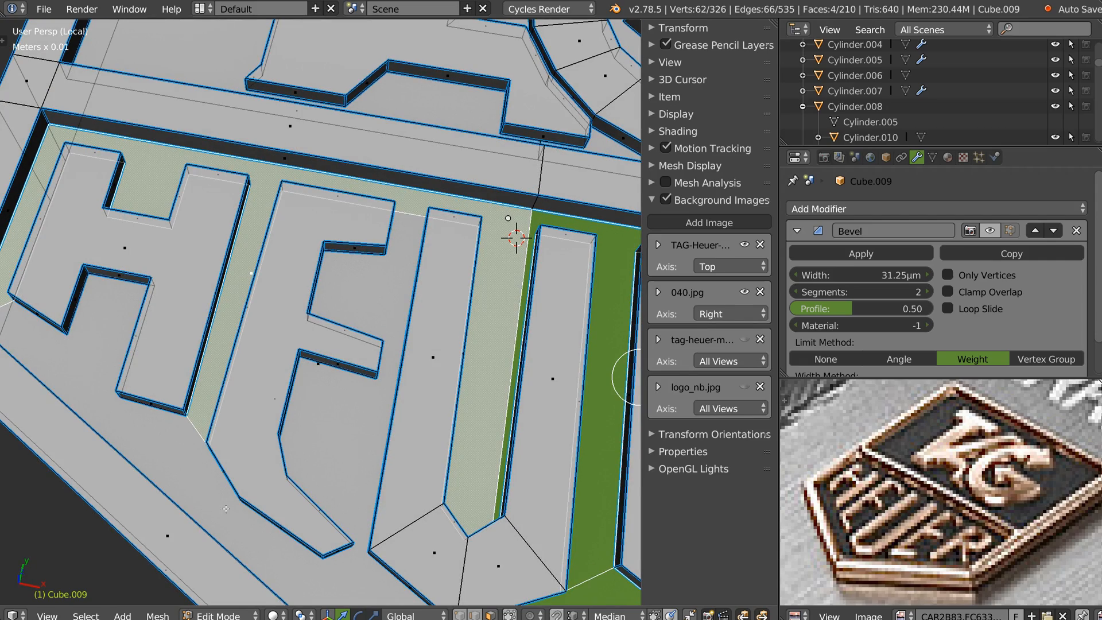
Step: Try to add the recessed floor face below the H and first E to the selection
middle_drag(224, 436, 324, 255)
scroll(356, 287, down, 2)
middle_drag(373, 307, 395, 340)
shift+right_click(406, 400)
shift+right_click(427, 383)
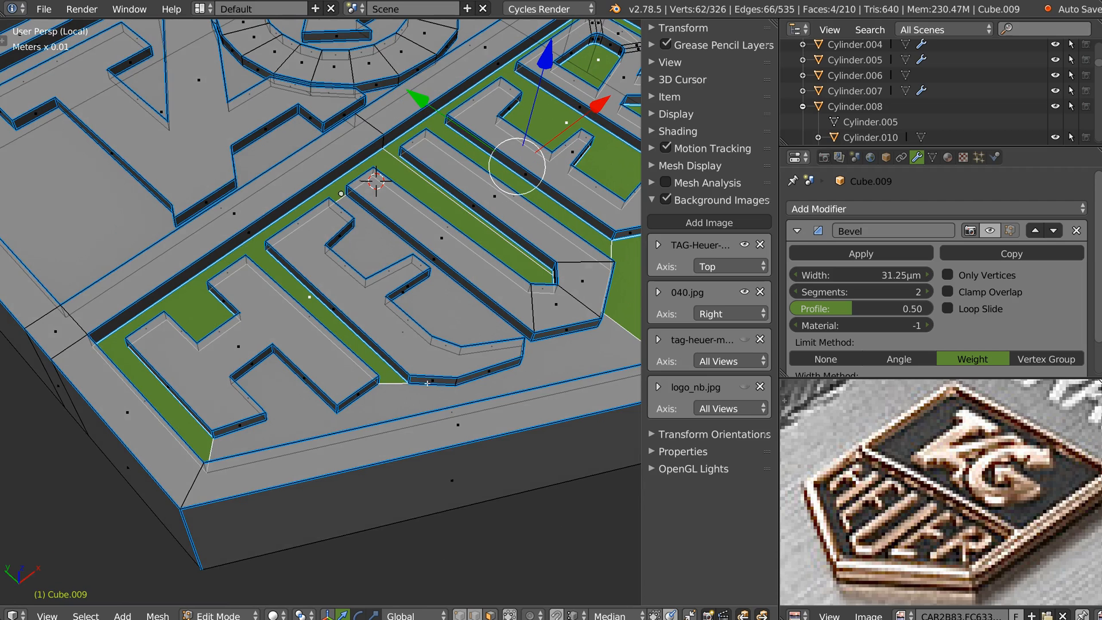
shift+right_click(466, 392)
shift+right_click(481, 383)
shift+right_click(431, 302)
shift+right_click(427, 303)
shift+right_click(372, 245)
shift+right_click(371, 243)
Step: Retry selecting the floor around the H and remove the H's side wall face from the selection
shift+right_click(272, 394)
shift+right_click(281, 390)
middle_drag(284, 387, 322, 416)
shift+right_click(420, 384)
scroll(266, 244, up, 4)
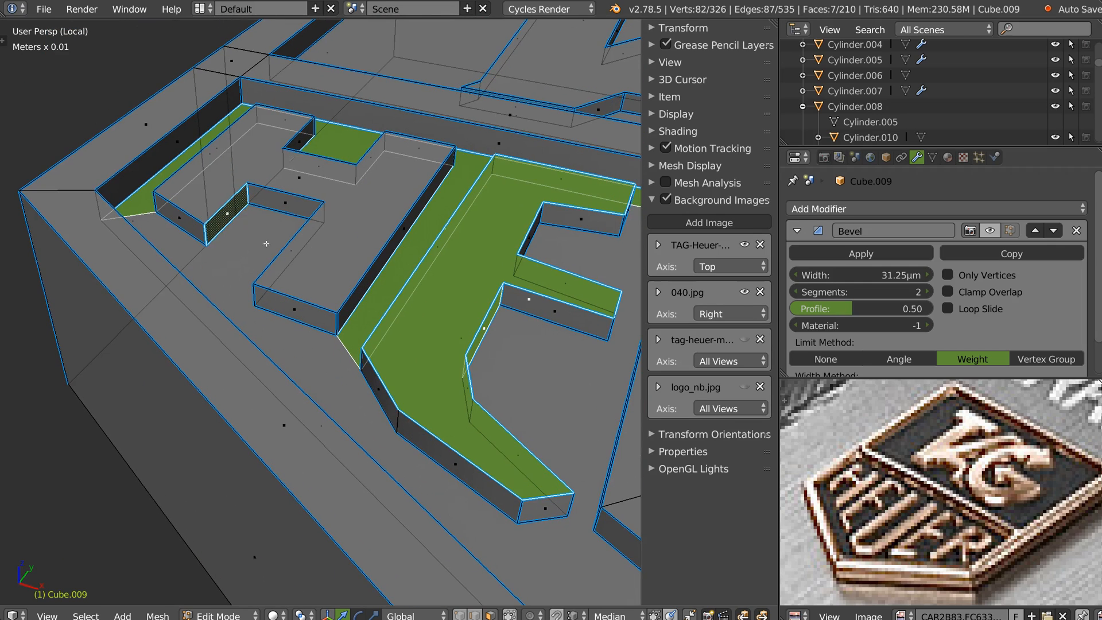
shift+right_click(227, 211)
middle_drag(306, 224, 232, 281)
middle_drag(259, 357, 300, 291)
scroll(300, 291, down, 4)
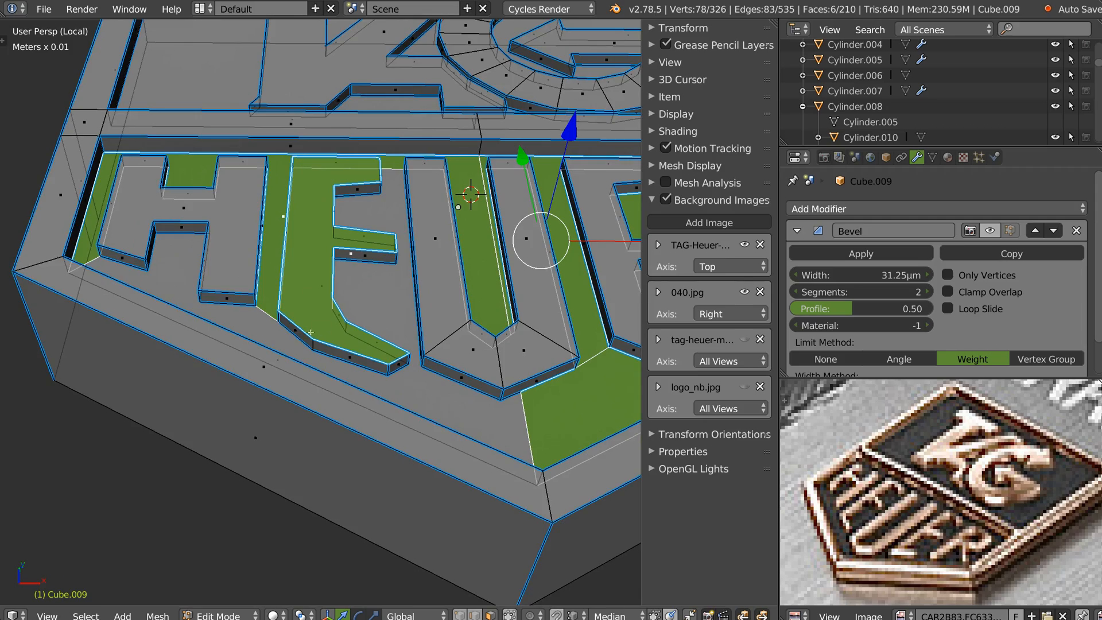
Step: Switch the badge display to wireframe around the HEUER lettering
key(z)
mouse_move(311, 333)
middle_down()
mouse_move(349, 315)
mouse_move(353, 274)
middle_up()
middle_drag(336, 382, 237, 411)
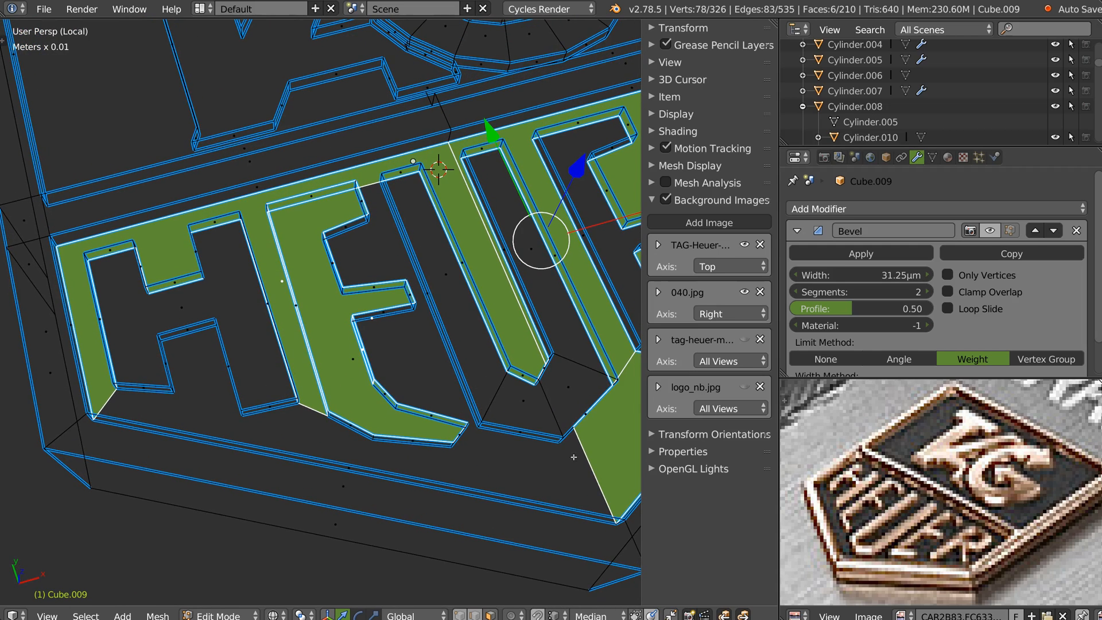
middle_drag(359, 188, 396, 140)
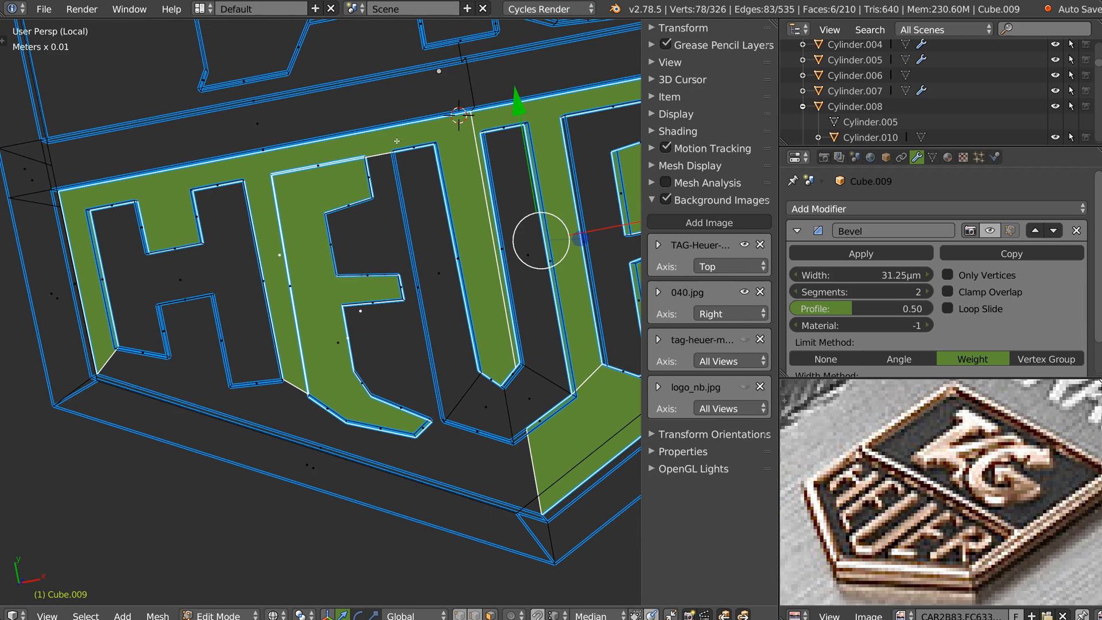
Step: Toggle the faces around the first E and remove its side wall faces from the selection
shift+right_click(280, 257)
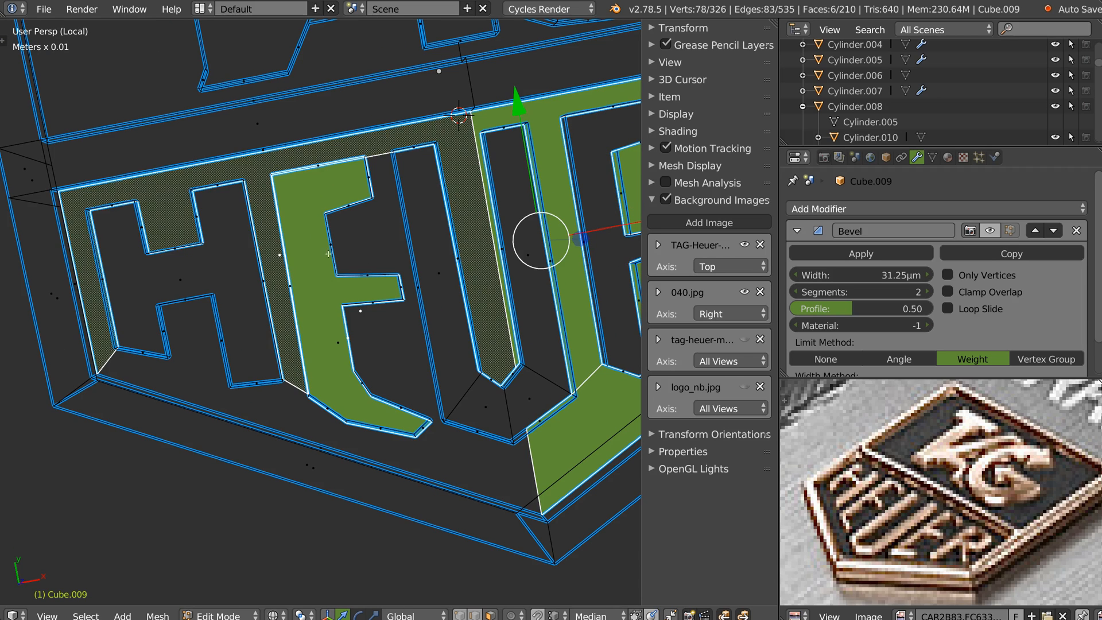
shift+right_click(364, 246)
shift+right_click(361, 246)
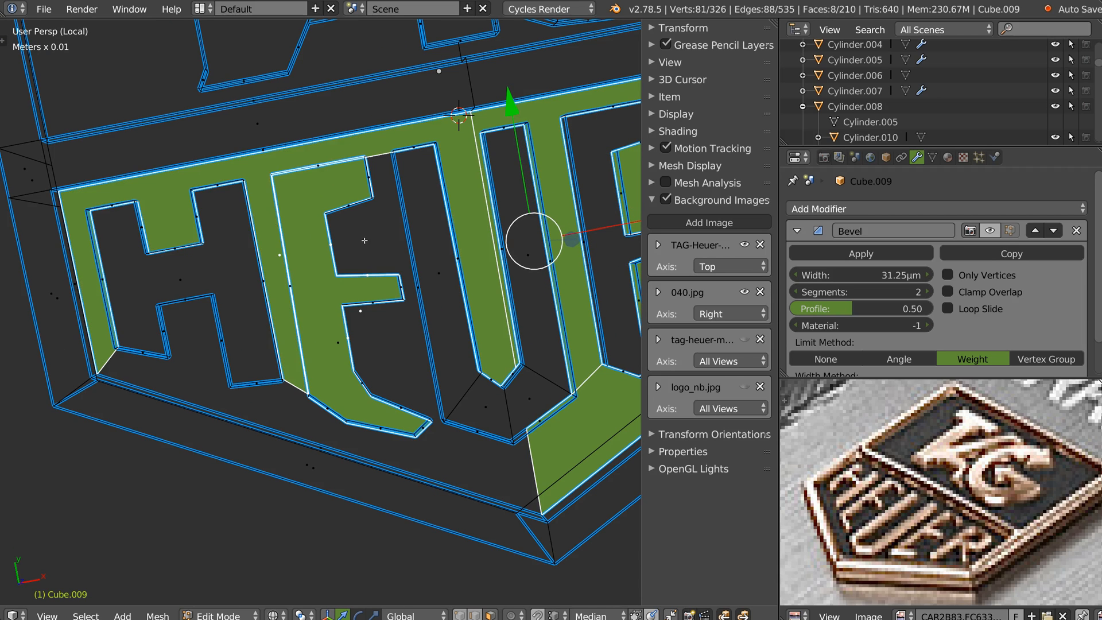
shift+right_click(358, 241)
middle_drag(362, 281, 396, 214)
scroll(376, 235, up, 4)
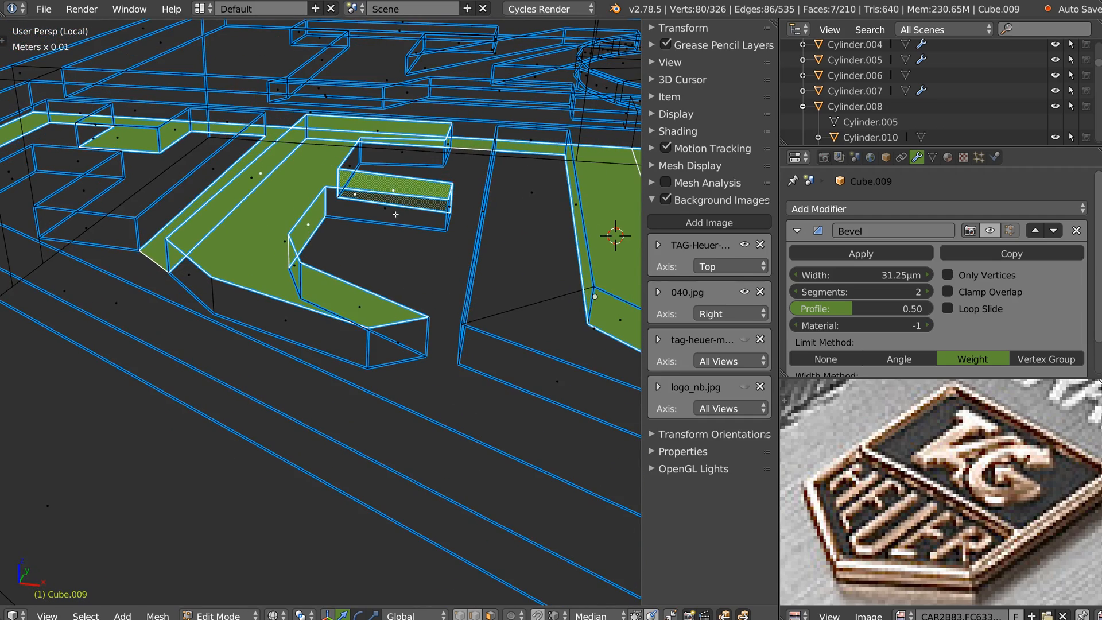
shift+right_click(312, 221)
shift+right_click(392, 246)
shift+right_click(396, 221)
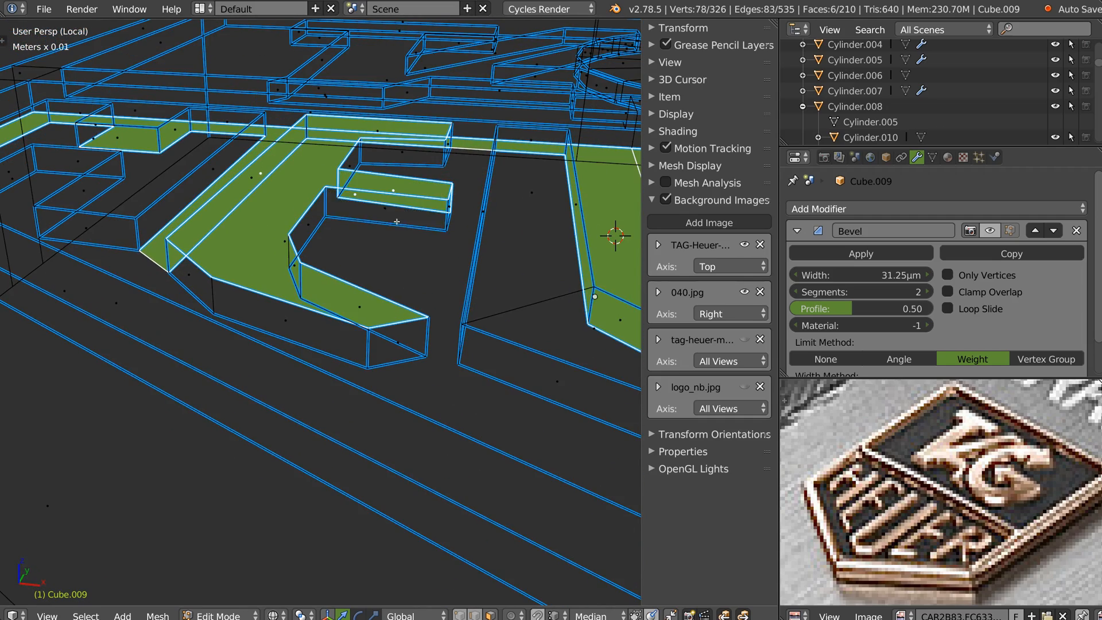
Step: Examine the wireframe faces of the H and first E from several angles
middle_drag(433, 257, 399, 253)
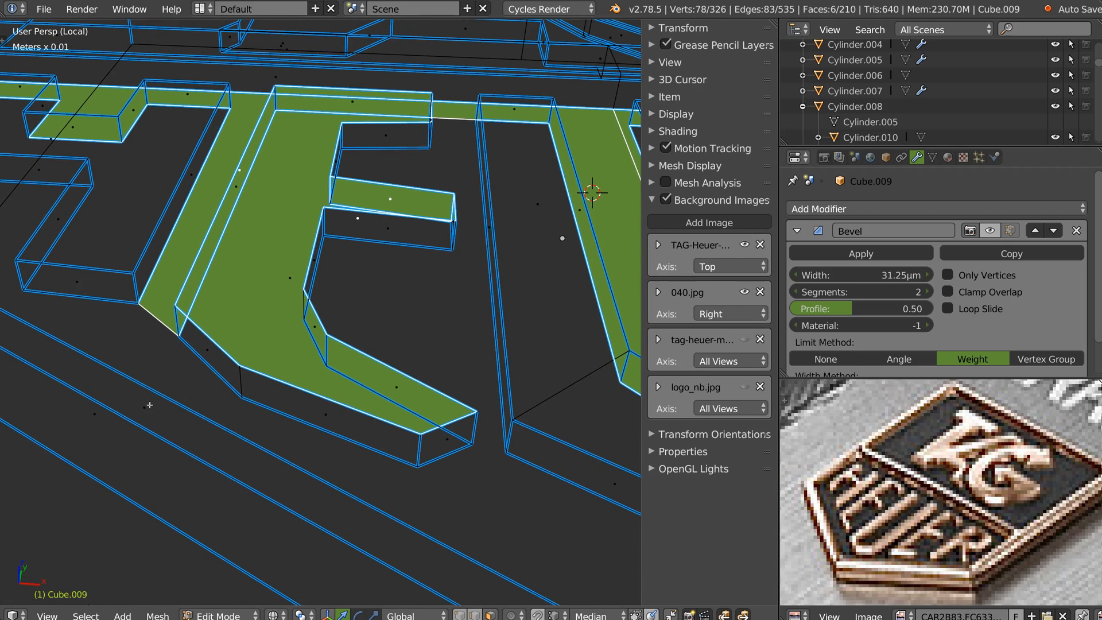
middle_drag(164, 329, 323, 309)
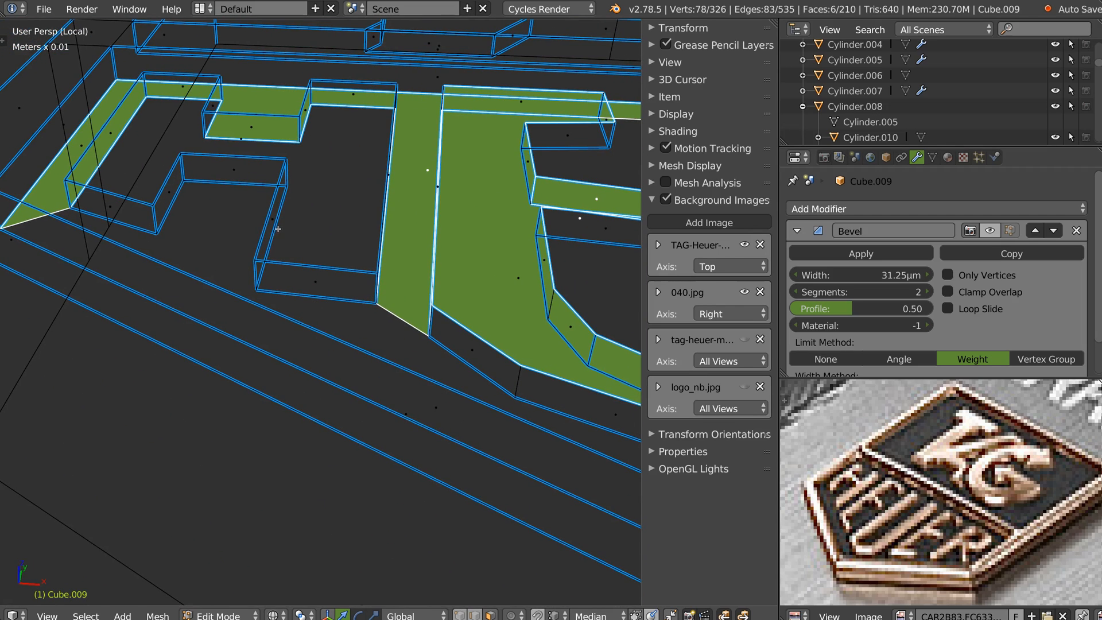
middle_drag(354, 244, 139, 345)
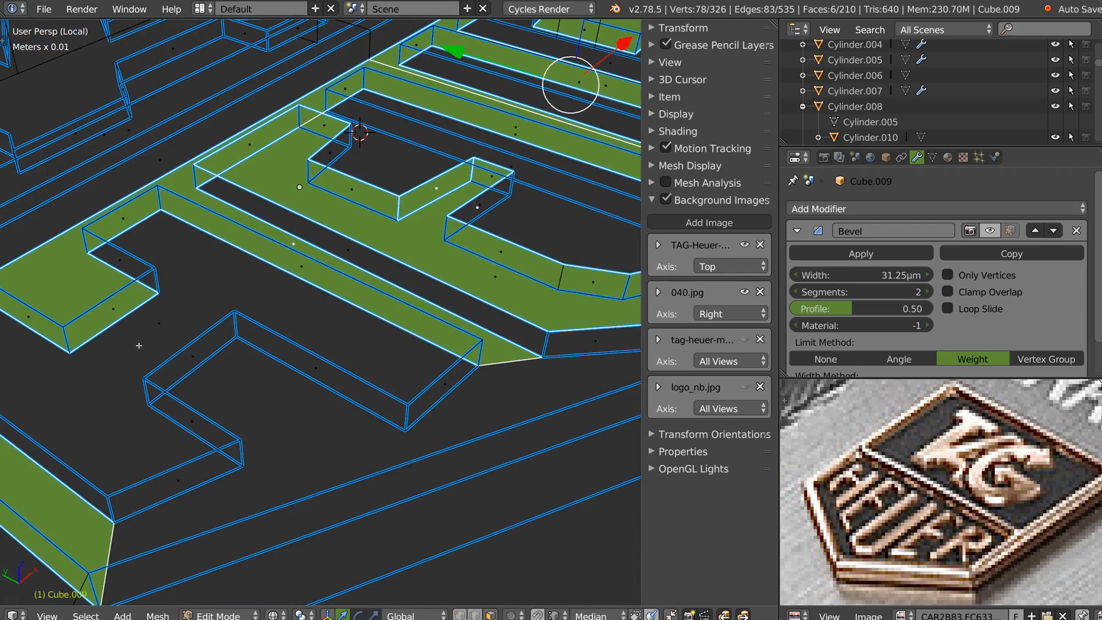
middle_drag(295, 293, 263, 292)
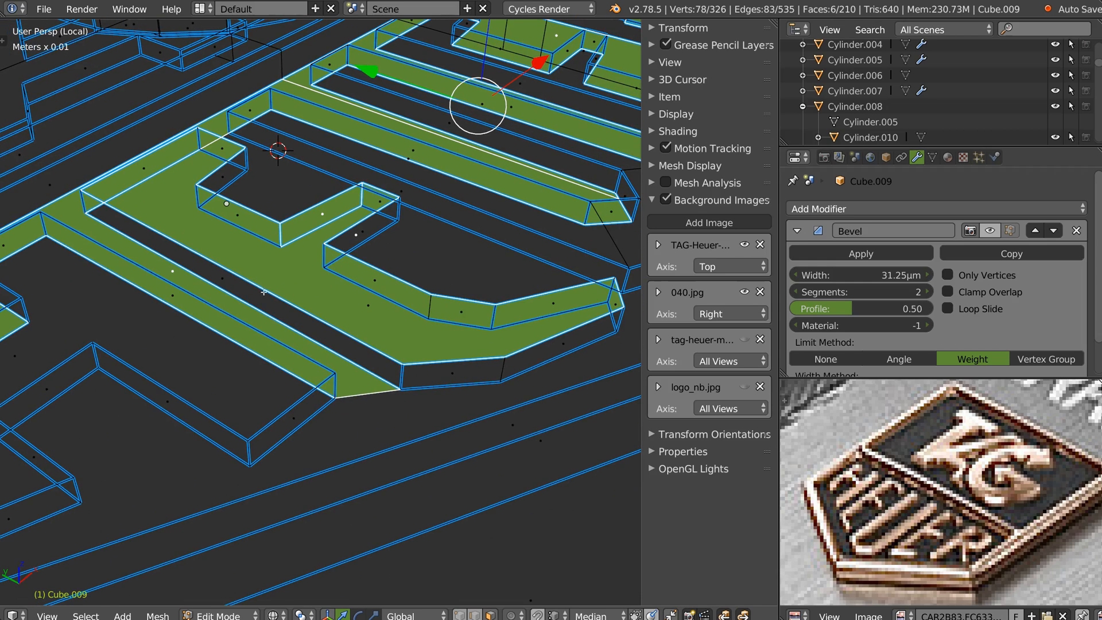
middle_drag(422, 238, 493, 396)
shift+middle_drag(307, 259, 365, 313)
middle_drag(271, 201, 266, 259)
scroll(279, 238, up, 2)
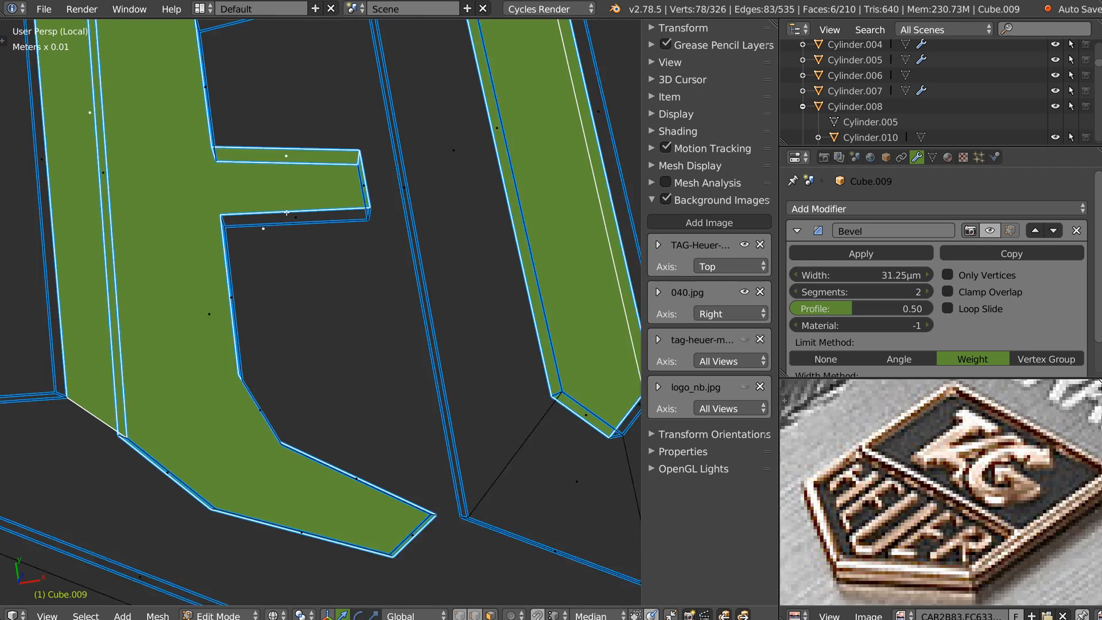
Step: Deselect the wall face at the first E's crossbar and add the floor face beneath the H and E
scroll(287, 212, up, 1)
shift+right_click(289, 149)
middle_drag(285, 338, 280, 261)
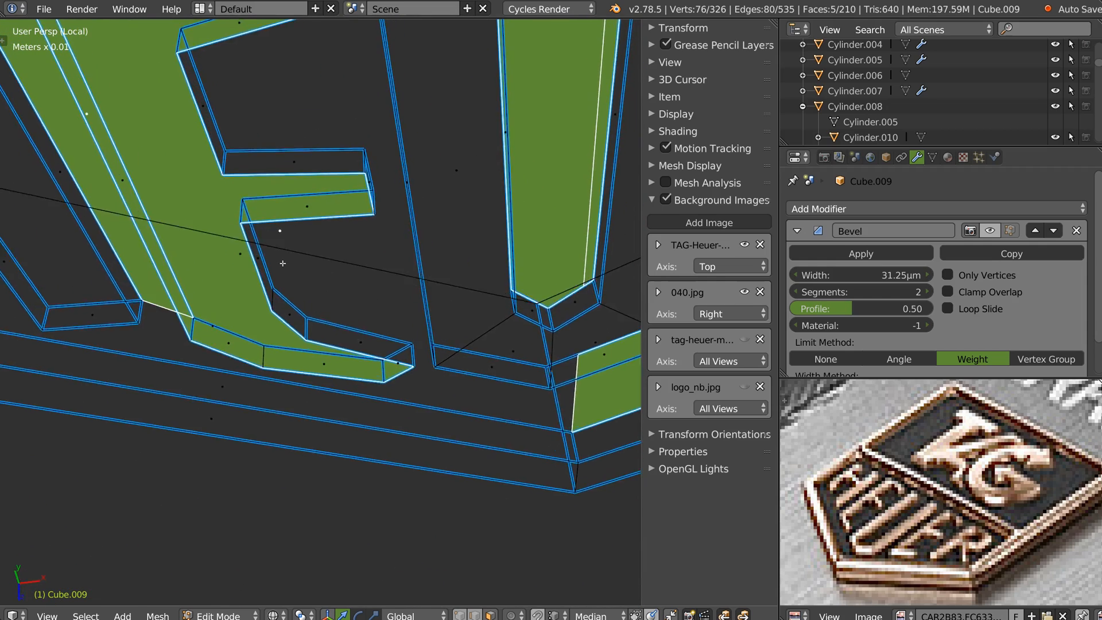
middle_drag(264, 86, 256, 172)
shift+middle_drag(172, 168, 263, 270)
shift+right_click(267, 340)
shift+right_click(267, 342)
shift+right_click(268, 342)
middle_drag(267, 345, 292, 219)
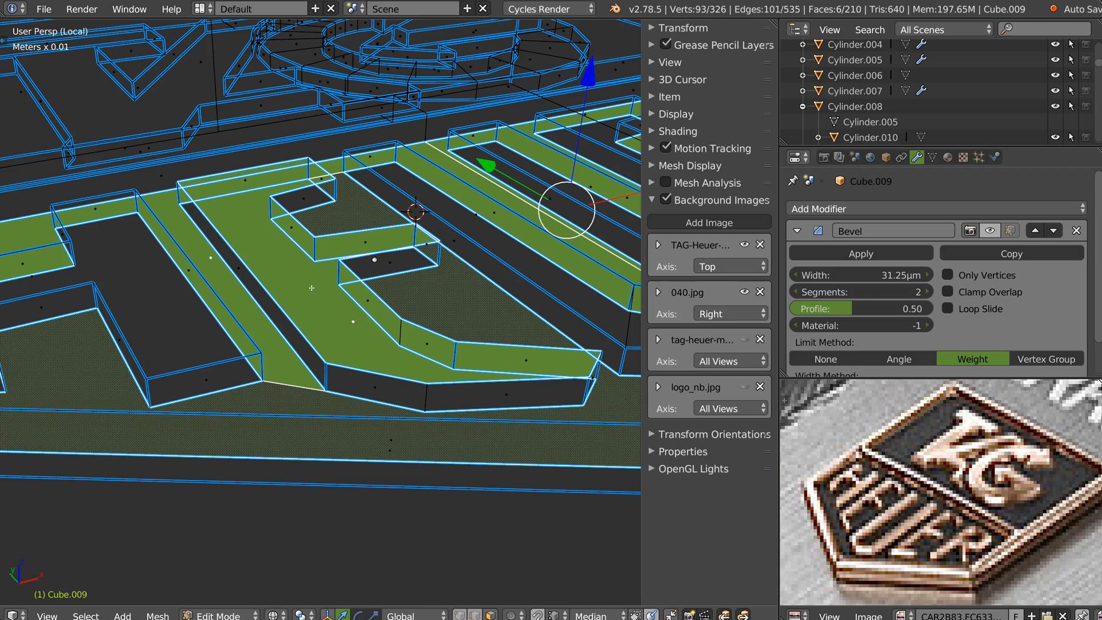
Step: Try to fill a face from the selected geometry around the first E
key(f)
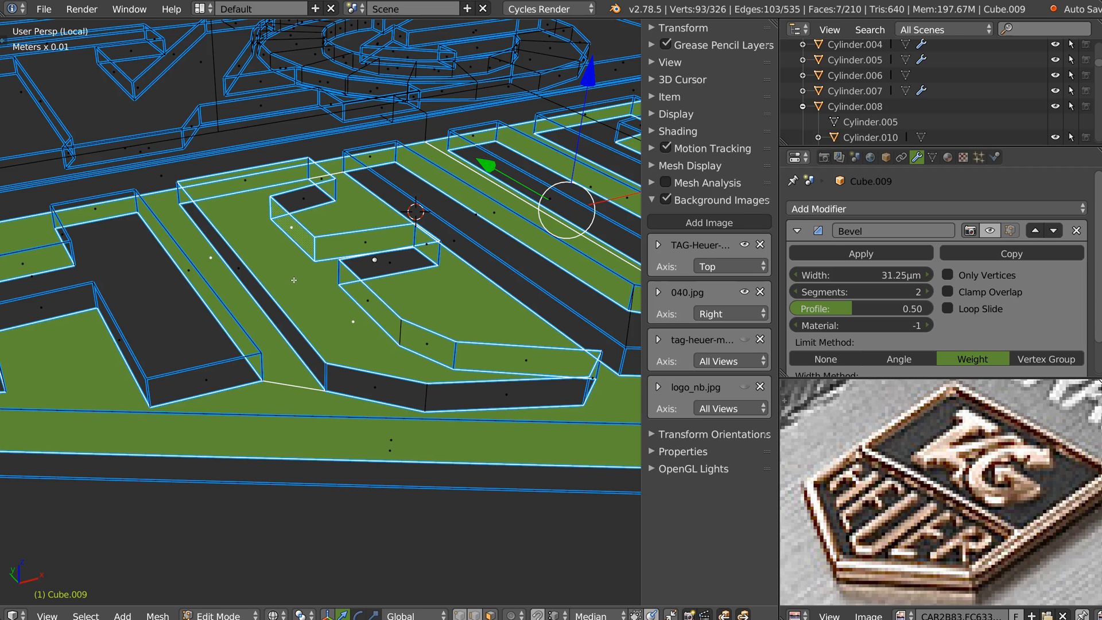
middle_drag(292, 280, 327, 342)
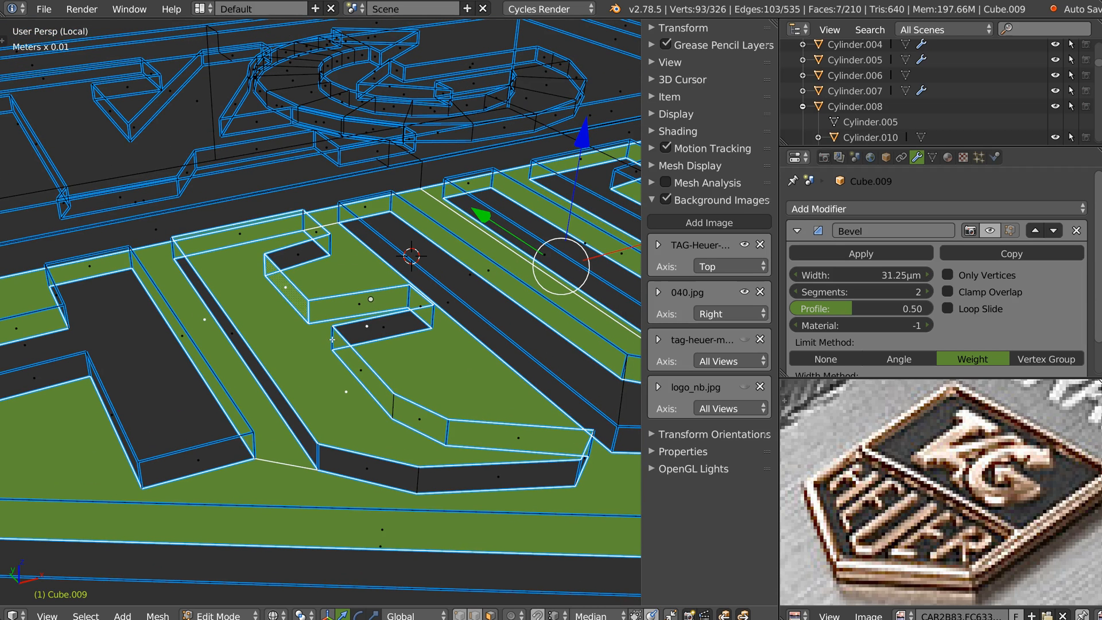
shift+click(327, 343)
shift+click(327, 341)
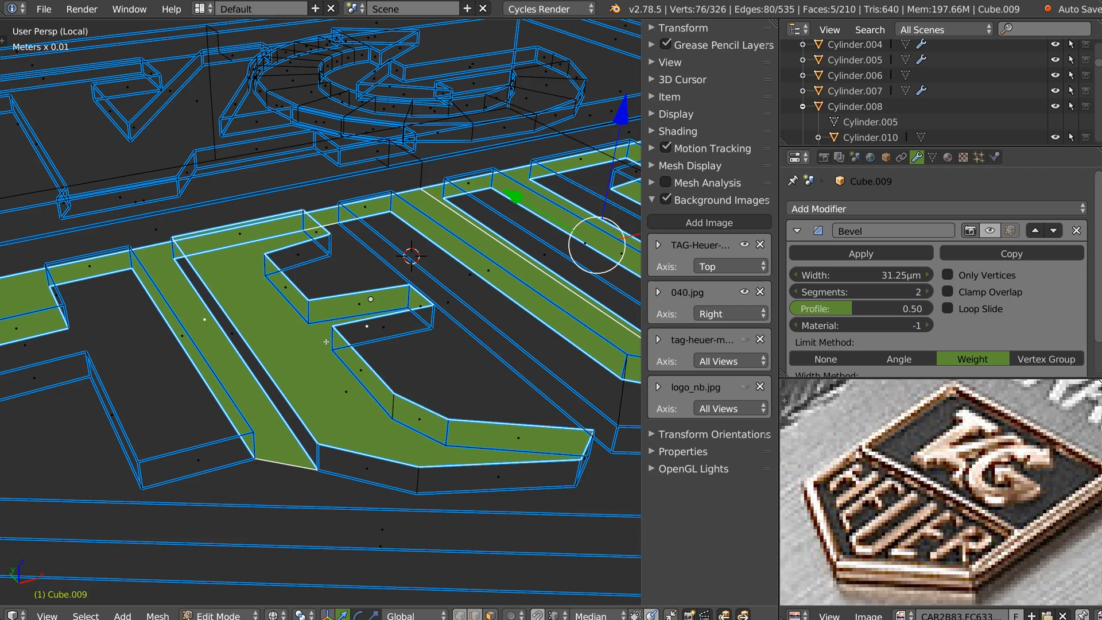
shift+click(328, 364)
Step: Undo the recent face selection changes around the first E and redo the last two
key(ctrl+z)
key(ctrl+z)
key(ctrl+z)
key(ctrl+z)
key(ctrl+z)
key(ctrl+z)
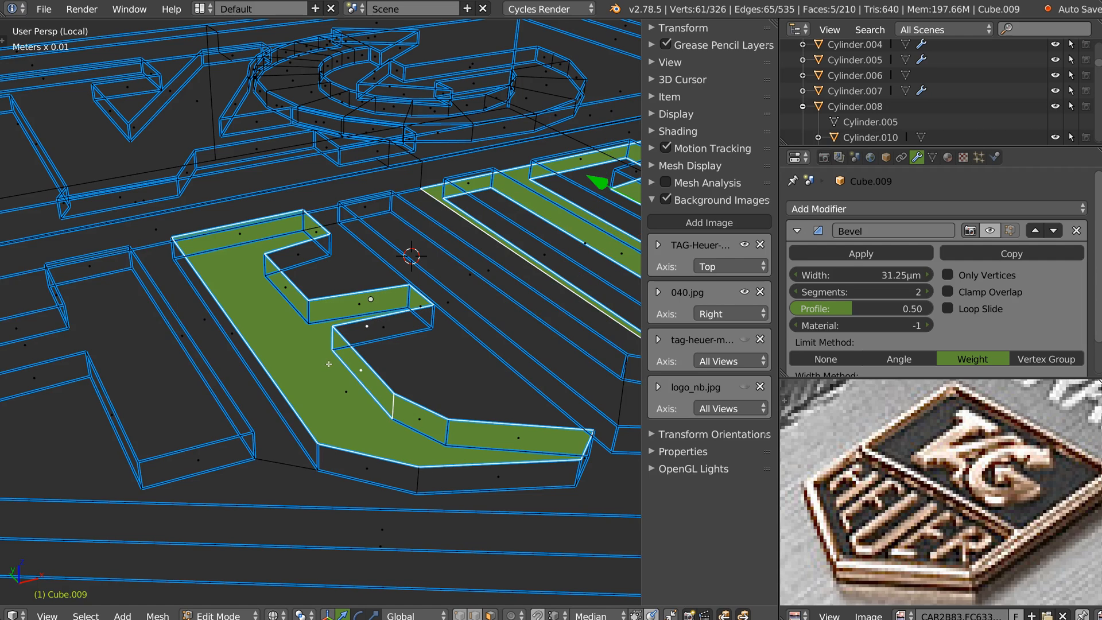
key(ctrl+shift+z)
key(ctrl+shift+z)
Step: Start a fresh selection with the two recessed floor faces surrounding the H and first E
right_click(344, 382)
scroll(422, 207, down, 2)
middle_drag(422, 207, 326, 322)
shift+right_click(298, 243)
shift+middle_drag(630, 299, 480, 280)
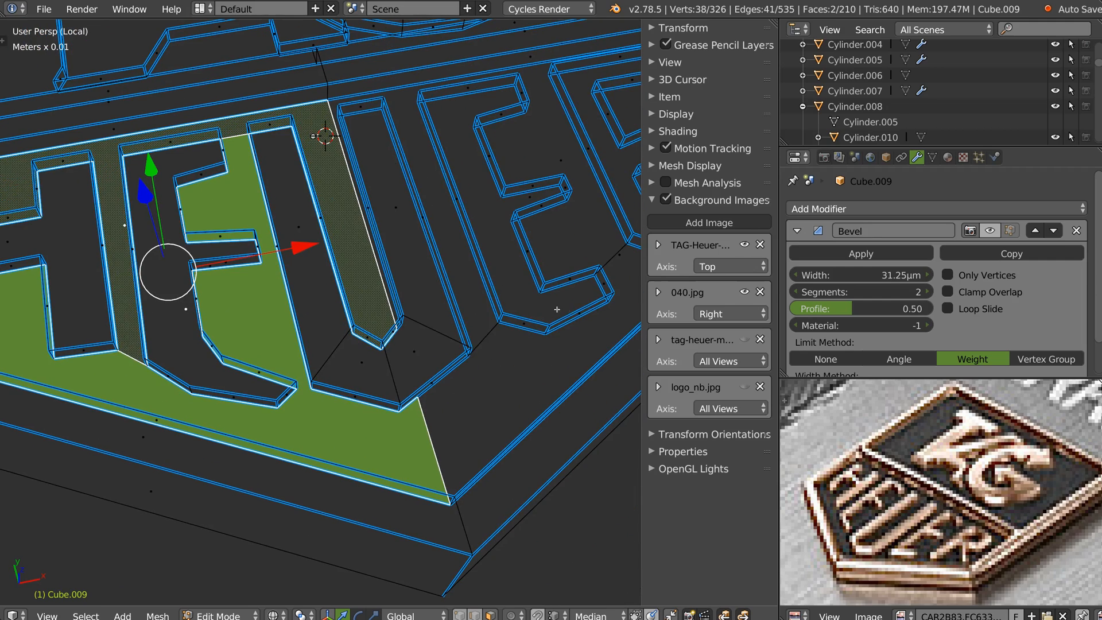
Step: Add the recessed floor faces around the U, second E and R to the floor selection
shift+middle_drag(612, 285, 470, 295)
shift+right_click(473, 276)
shift+right_click(425, 174)
middle_drag(518, 161, 502, 188)
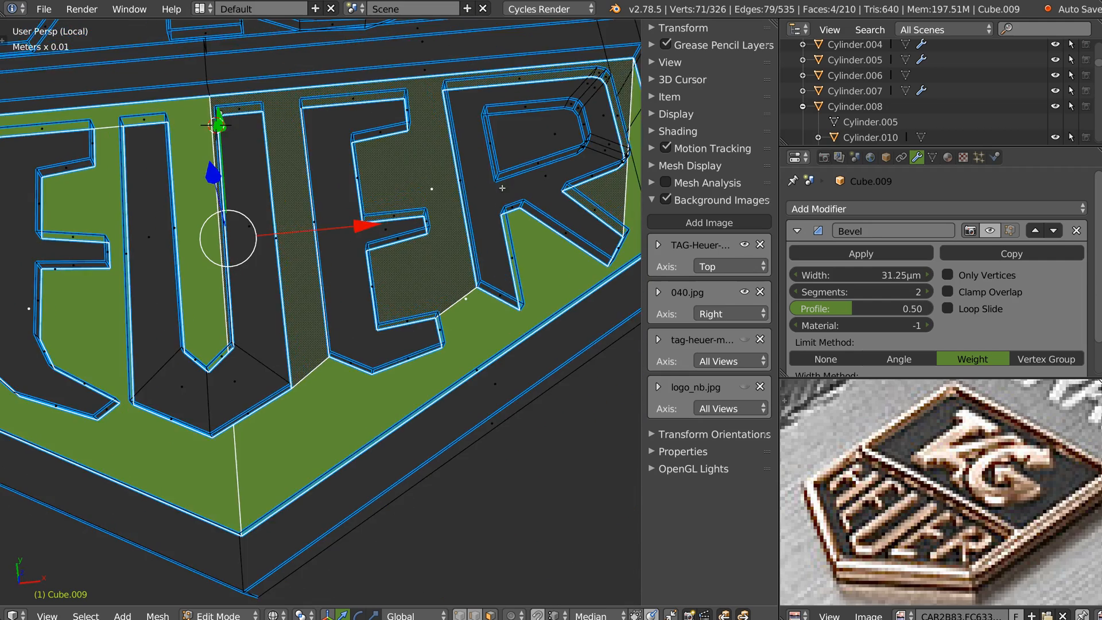
shift+right_click(541, 146)
scroll(298, 253, down, 3)
shift+middle_drag(299, 253, 391, 233)
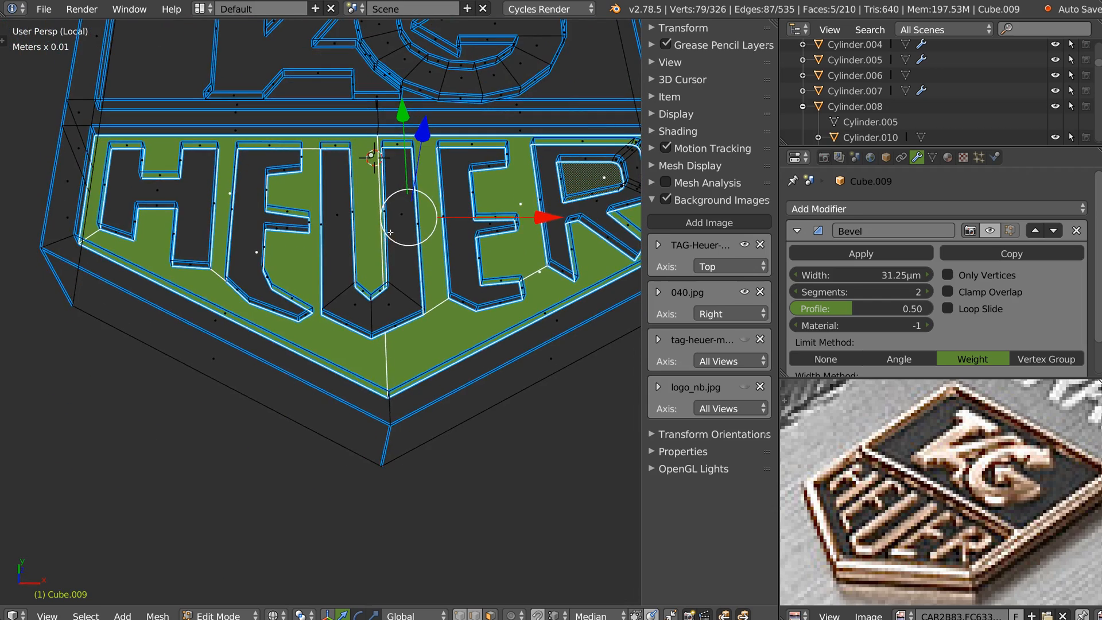
Step: Inset the selected HEUER floor faces with a thickness of about 0.0027
scroll(391, 232, up, 5)
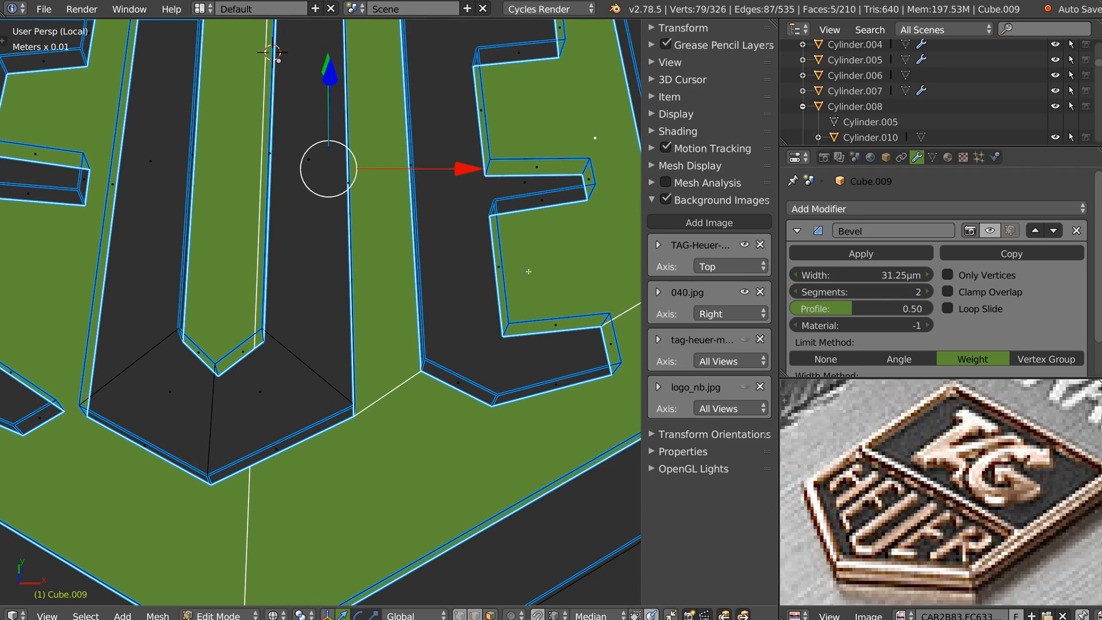
key(i)
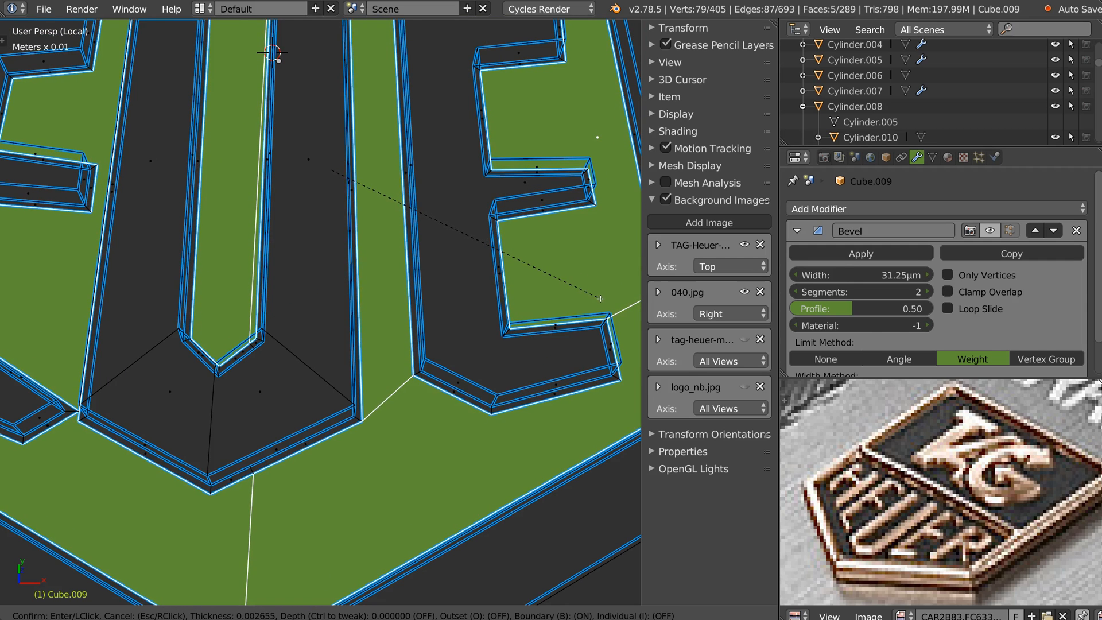
click(599, 299)
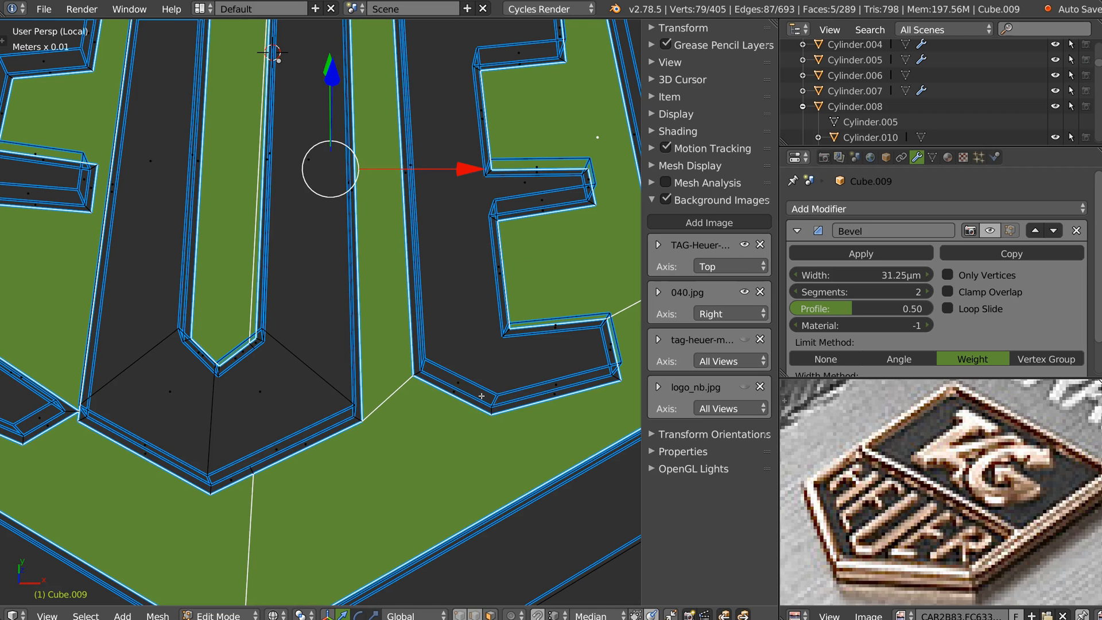
Step: Clear the bevel weight, sharp and crease marks from the edges of the inset floor faces
middle_drag(481, 396, 441, 373)
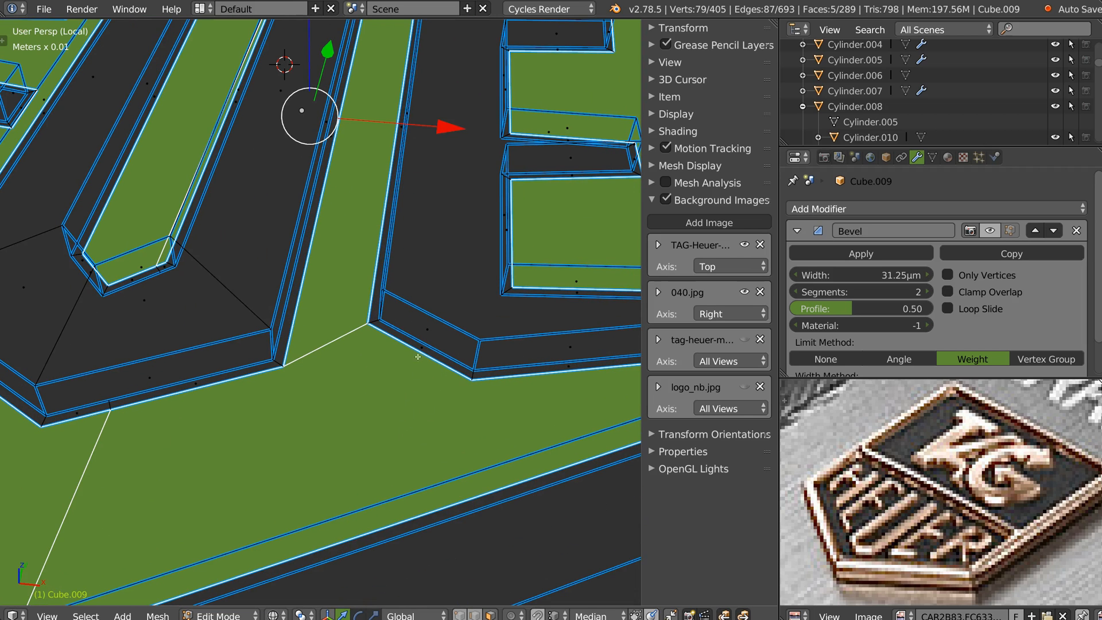
key(shift+q)
click(287, 392)
key(shift+q)
key(shift+q)
key(shift+q)
click(275, 373)
key(shift+q)
click(287, 434)
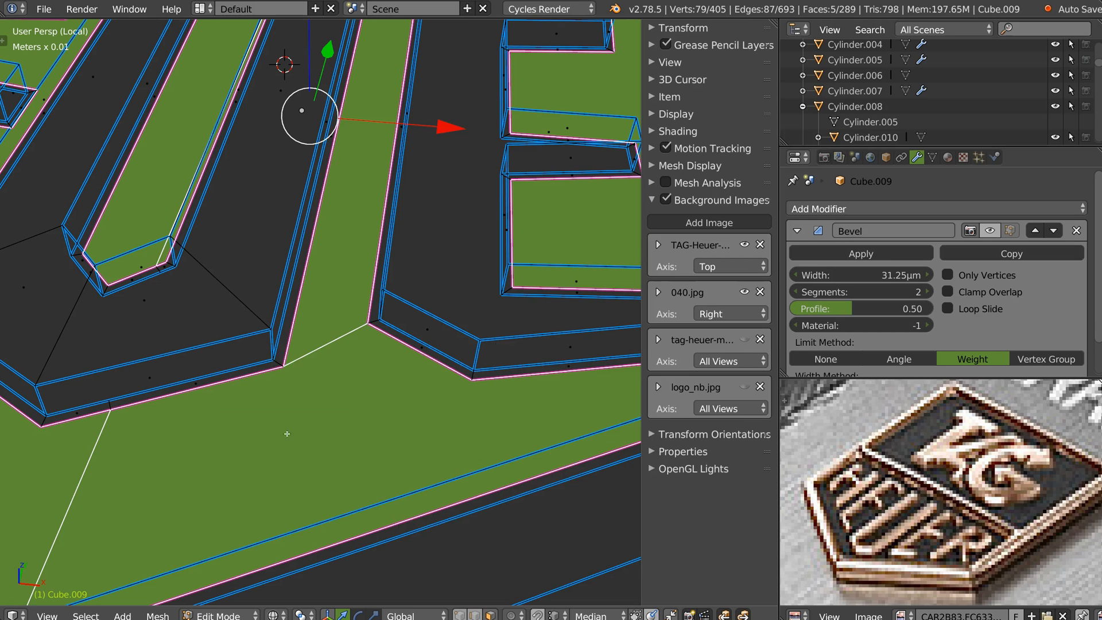
key(shift+q)
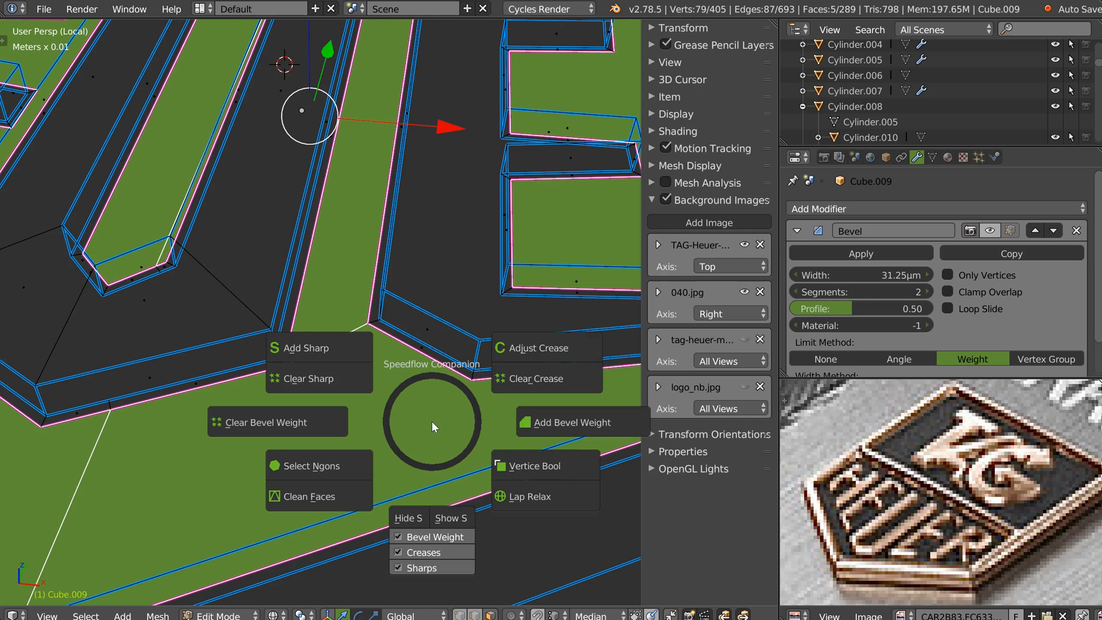
click(505, 380)
scroll(491, 371, down, 5)
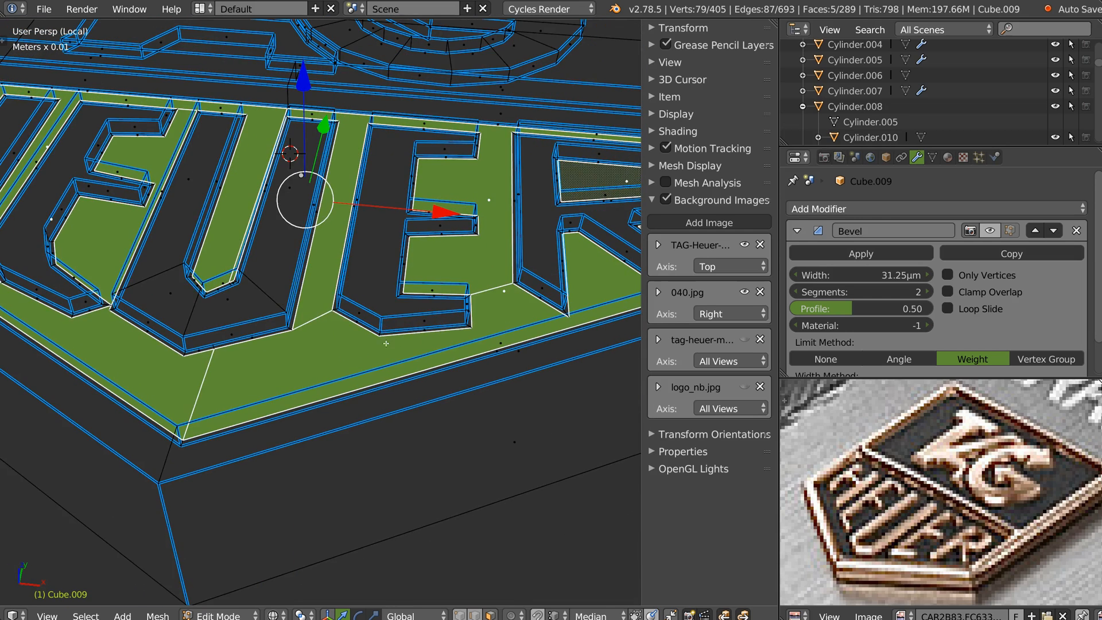
Step: Leave mesh editing and try to adjust the Bevel modifier's width interactively
key(Tab)
key(shift+q)
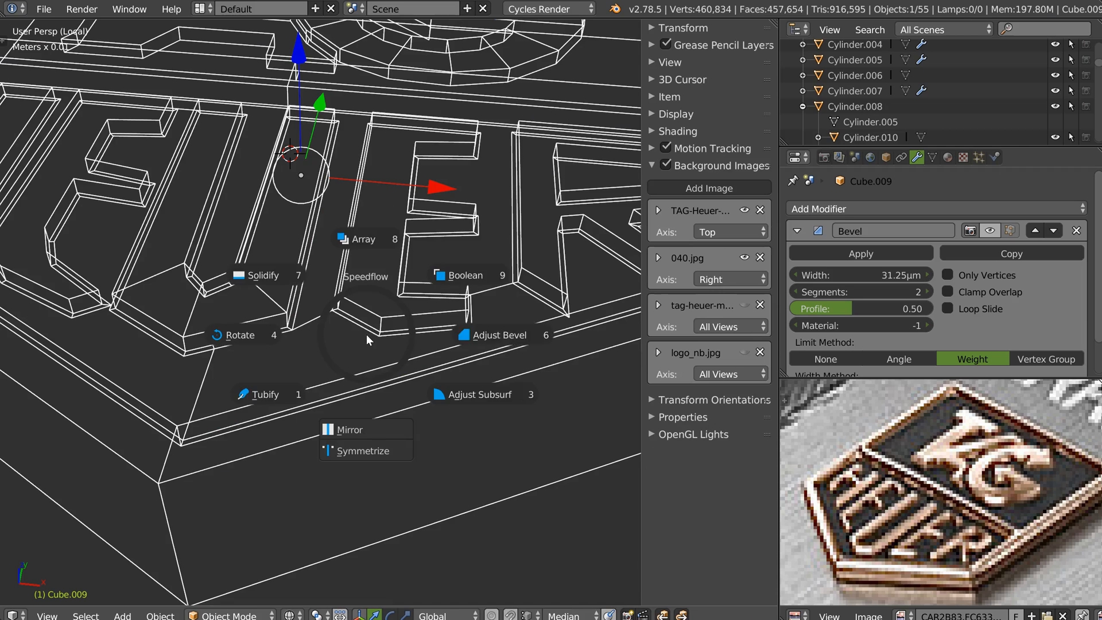
click(503, 337)
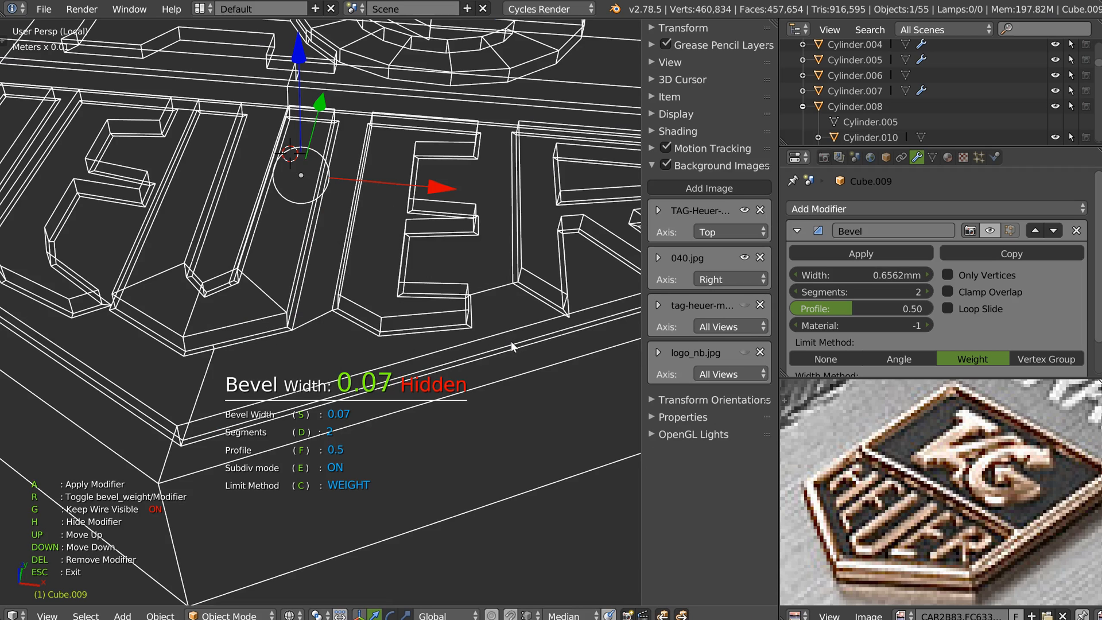
click(423, 360)
click(443, 324)
middle_drag(443, 325, 413, 351)
Step: Switch to solid shading and turn on the Bevel modifier's display in the viewport
key(z)
mouse_move(398, 232)
middle_down()
mouse_move(386, 298)
mouse_move(400, 206)
mouse_move(356, 282)
mouse_move(379, 219)
mouse_move(390, 241)
middle_up()
scroll(399, 207, up, 3)
click(990, 231)
middle_drag(504, 263, 416, 291)
middle_drag(489, 294, 464, 455)
scroll(470, 304, down, 3)
Step: Select the badge's outer rim edges and the upper border loops of the HEUER and TAG recesses
key(Tab)
alt+right_click(479, 460)
alt+shift+right_click(448, 501)
alt+shift+right_click(483, 390)
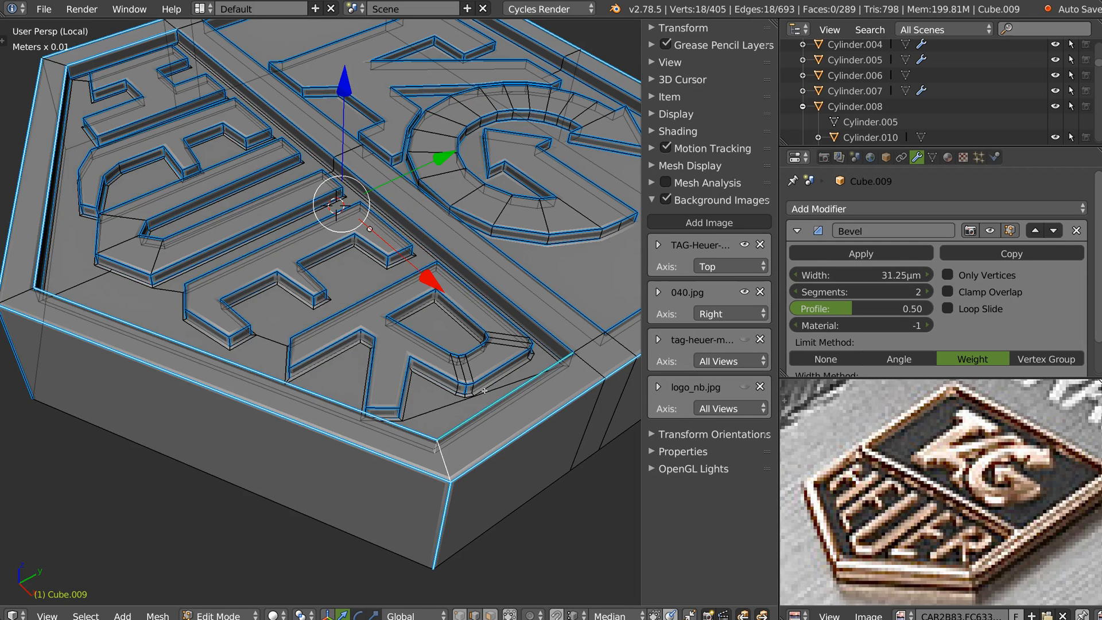
alt+shift+right_click(584, 288)
alt+shift+right_click(558, 306)
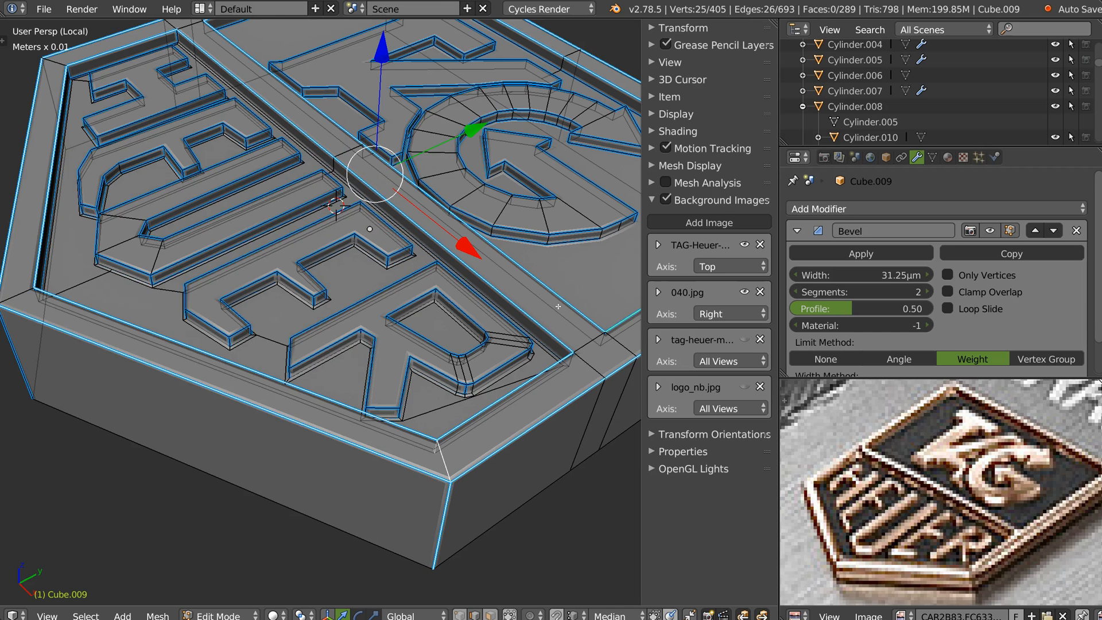
shift+middle_drag(151, 145, 216, 265)
alt+shift+right_click(438, 75)
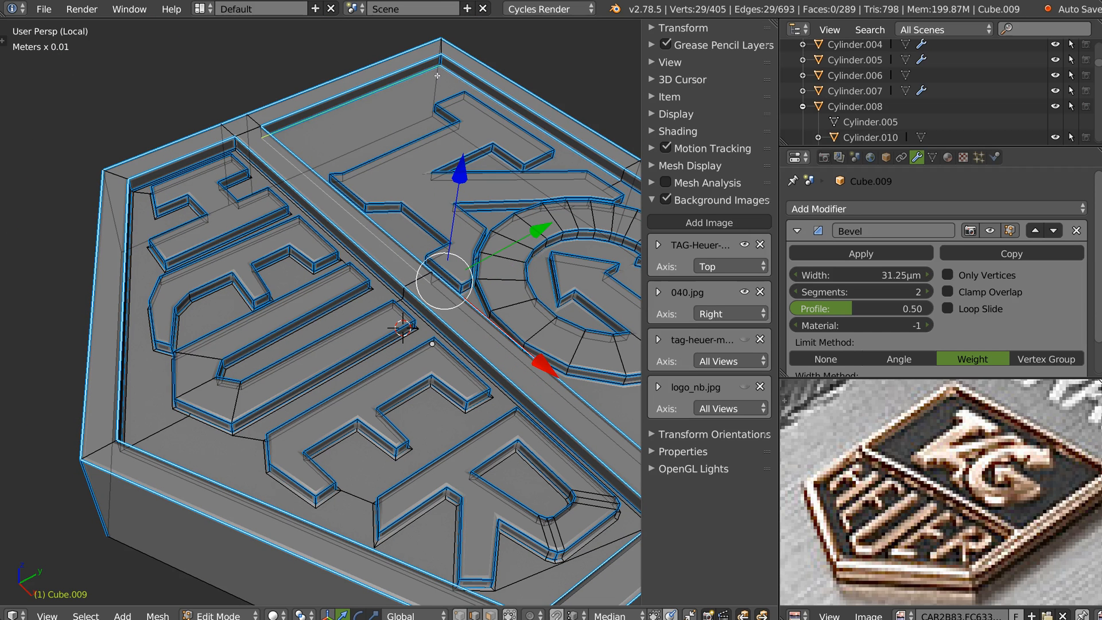
key(a)
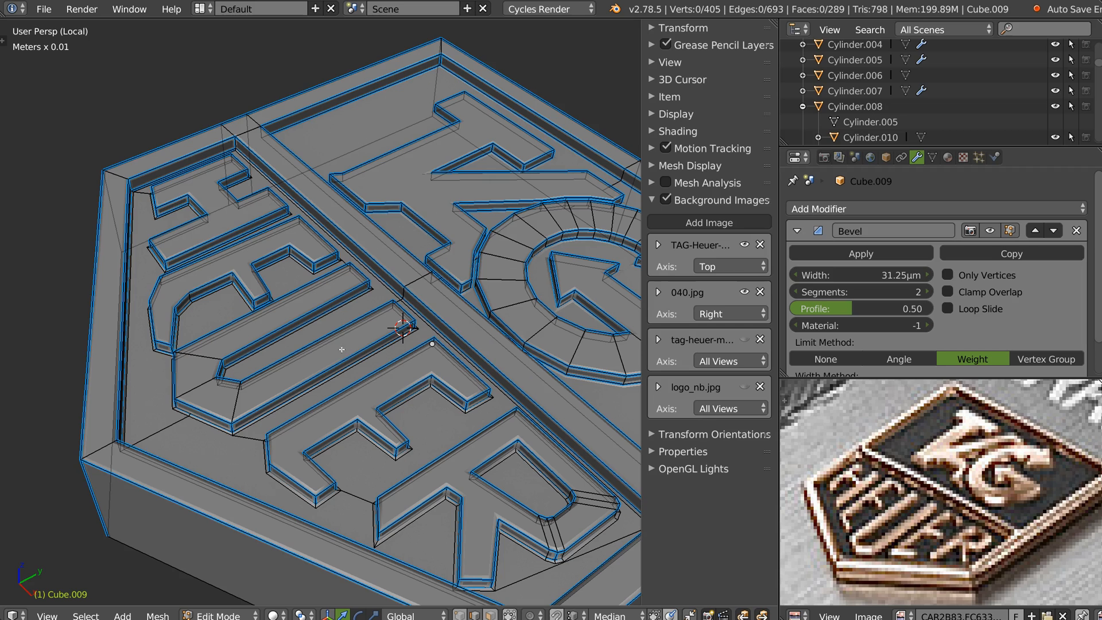
key(ctrl+z)
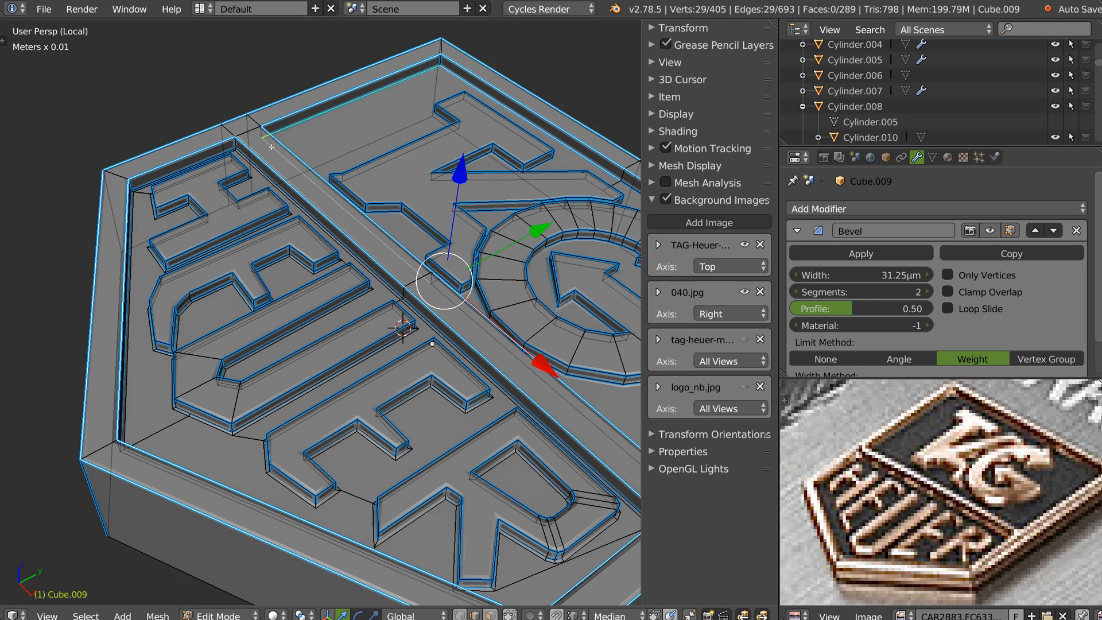
Step: Extend the rim selection with the vertical corner edges of both recesses and the remaining border edges
shift+right_click(236, 144)
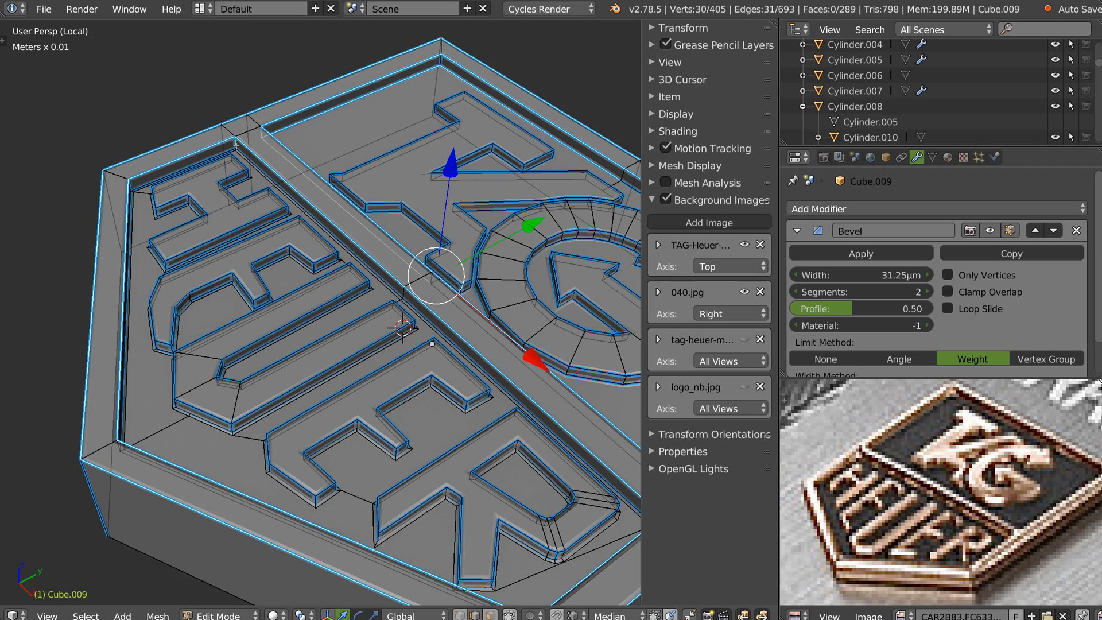
alt+shift+right_click(132, 184)
shift+right_click(444, 61)
shift+middle_drag(472, 130, 249, 72)
shift+right_click(614, 269)
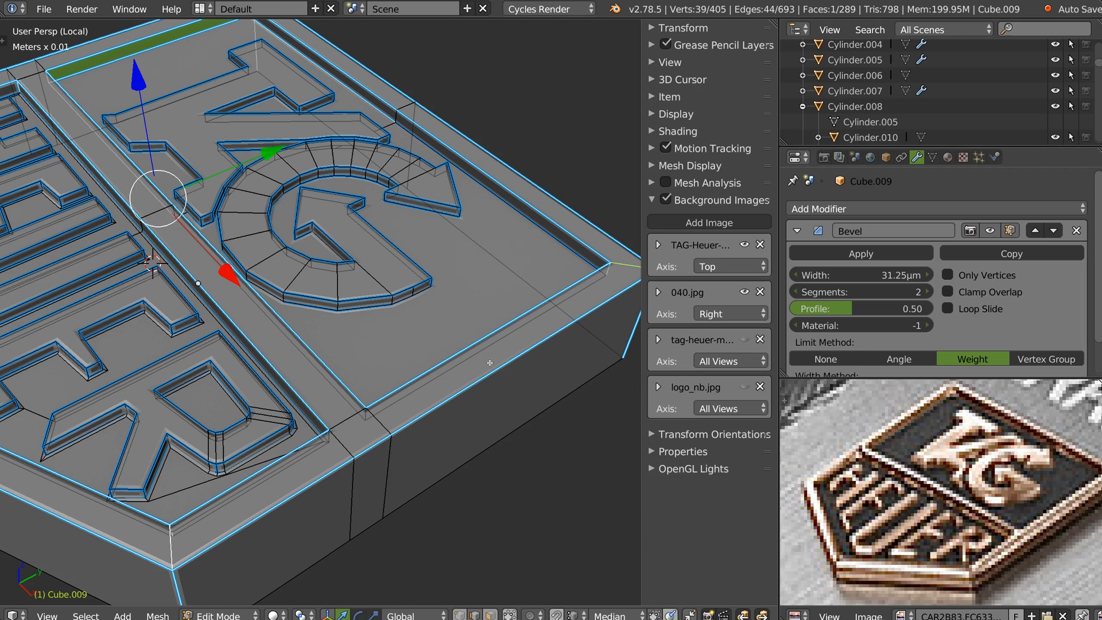
shift+right_click(425, 369)
alt+shift+right_click(332, 442)
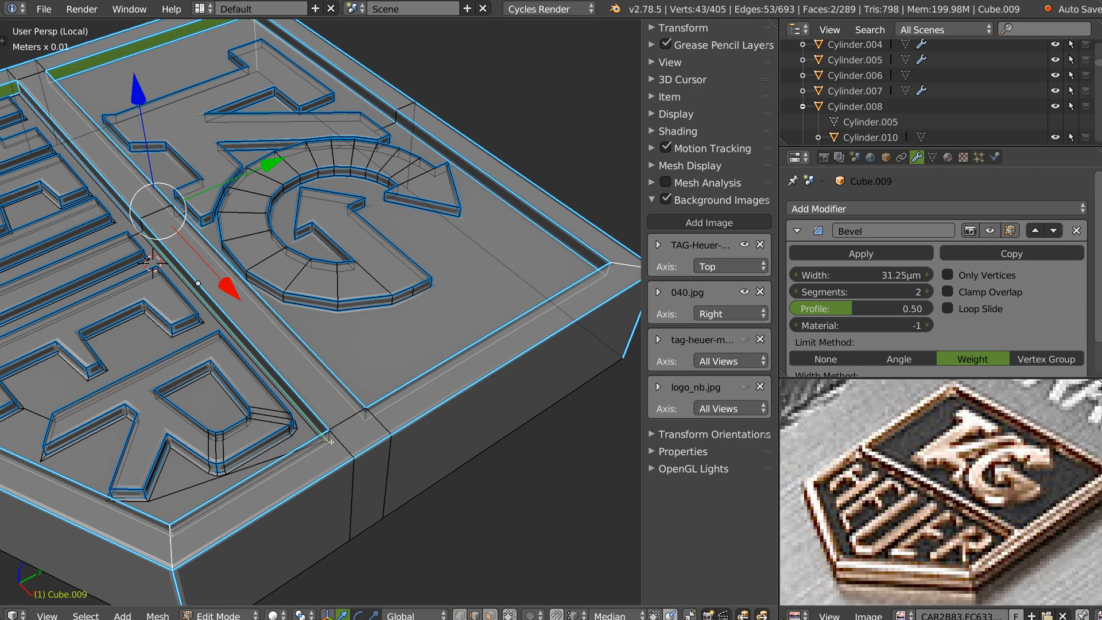
Step: Clear the bevel weight, sharp and crease marks from the selected rim and recess edges
key(shift+space)
click(289, 350)
key(shift+space)
click(338, 333)
key(shift+space)
click(529, 317)
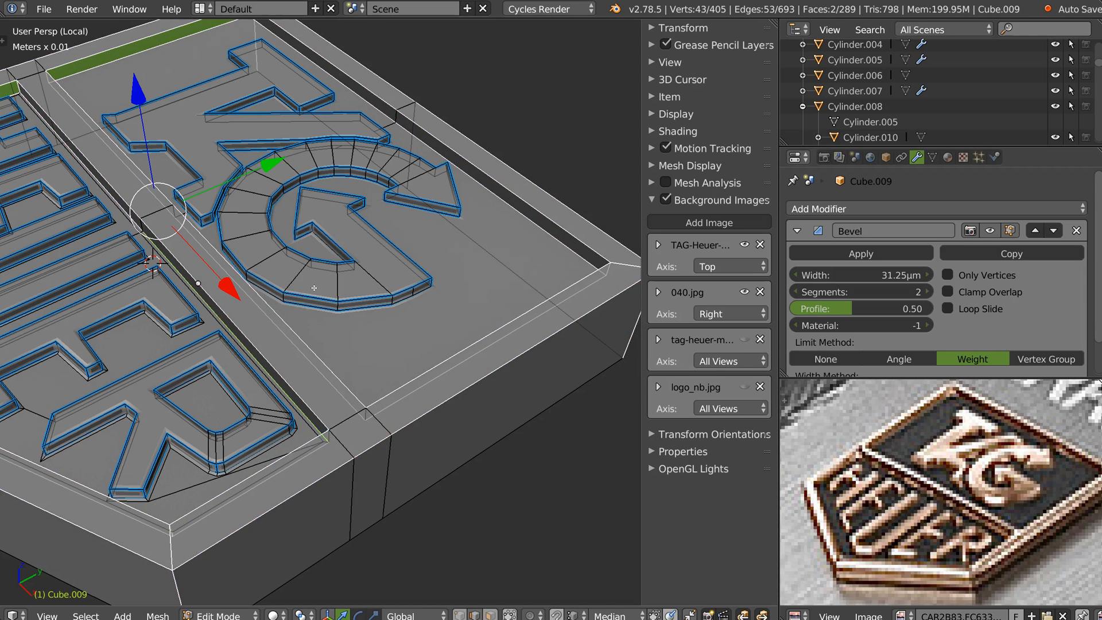
shift+middle_drag(270, 401, 351, 381)
key(Tab)
click(357, 281)
middle_drag(324, 332, 478, 413)
scroll(426, 178, up, 4)
Step: Clear the bevel weight, sharp and crease marks from the two vertical edges where the divider bar meets the rim
key(Tab)
click(424, 132)
right_click(399, 178)
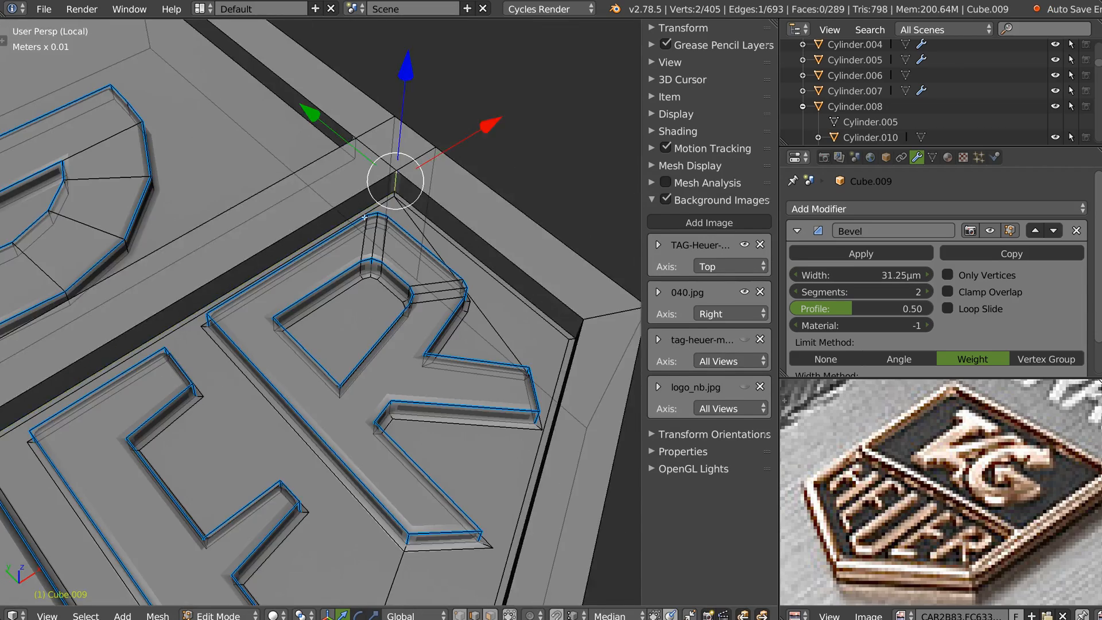
middle_drag(364, 217, 400, 221)
shift+right_click(346, 208)
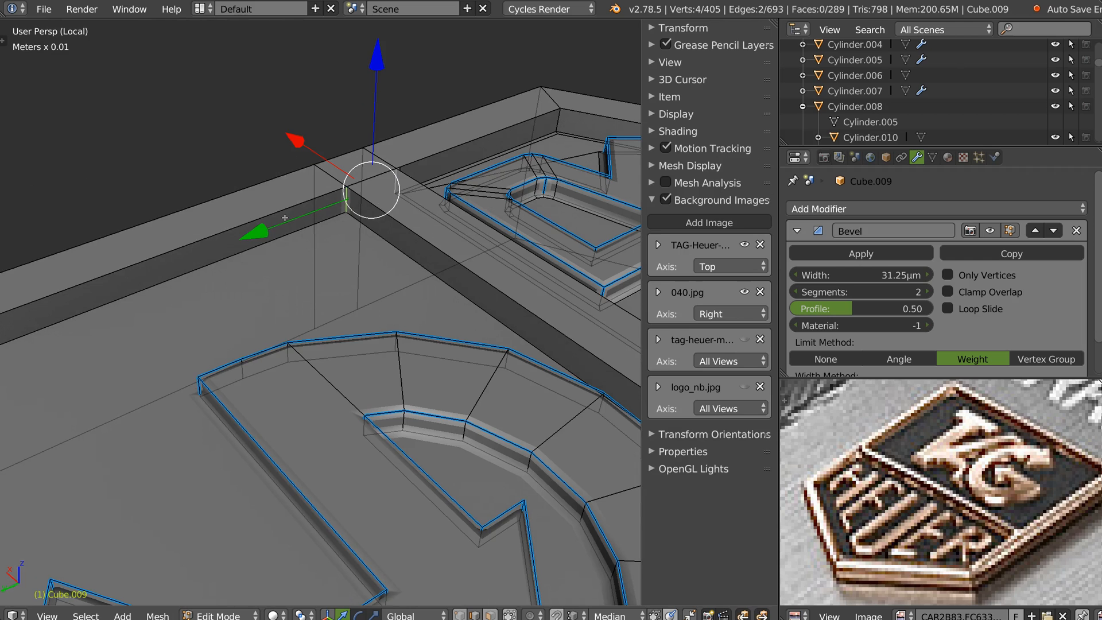
key(shift+space)
key(shift+space)
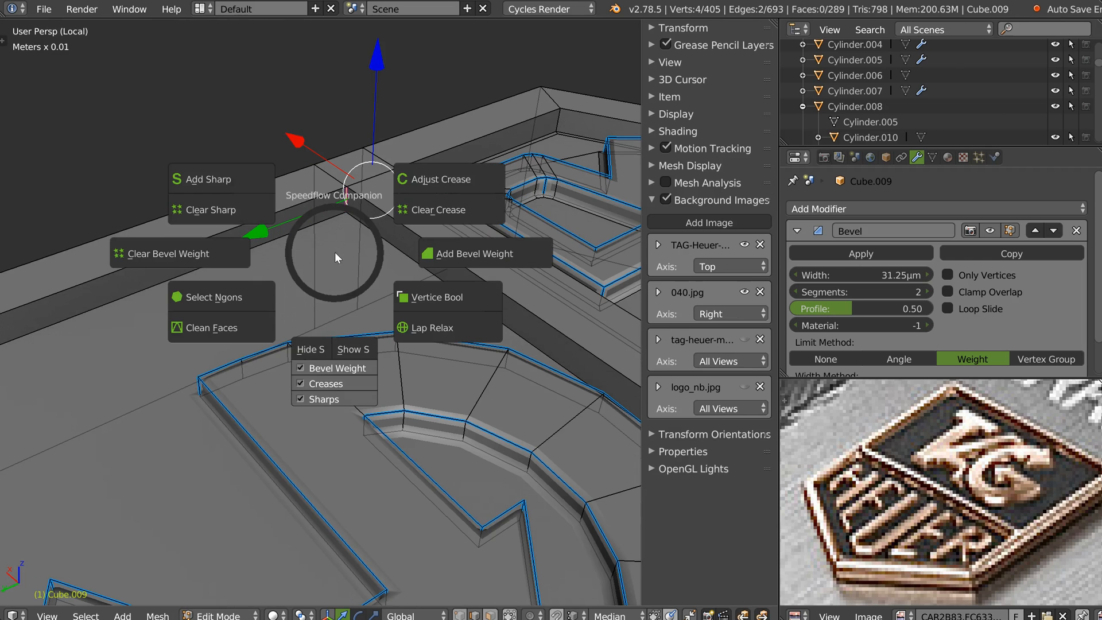
click(234, 209)
key(shift+space)
click(432, 218)
scroll(431, 219, down, 5)
middle_drag(402, 221, 310, 248)
key(Tab)
click(309, 199)
Step: Clear the bevel weight, sharp and crease marks from the vertical edges at the first E's angled inner corner
middle_drag(320, 163, 292, 201)
scroll(255, 181, up, 5)
middle_drag(380, 278, 339, 292)
scroll(318, 228, up, 4)
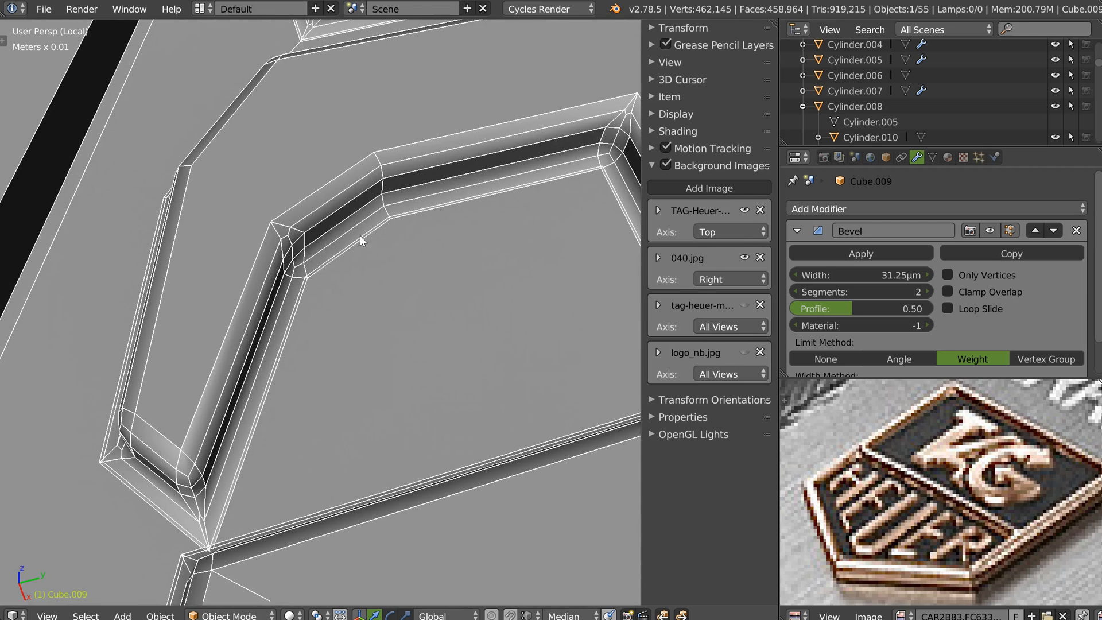
key(Tab)
alt+right_click(292, 246)
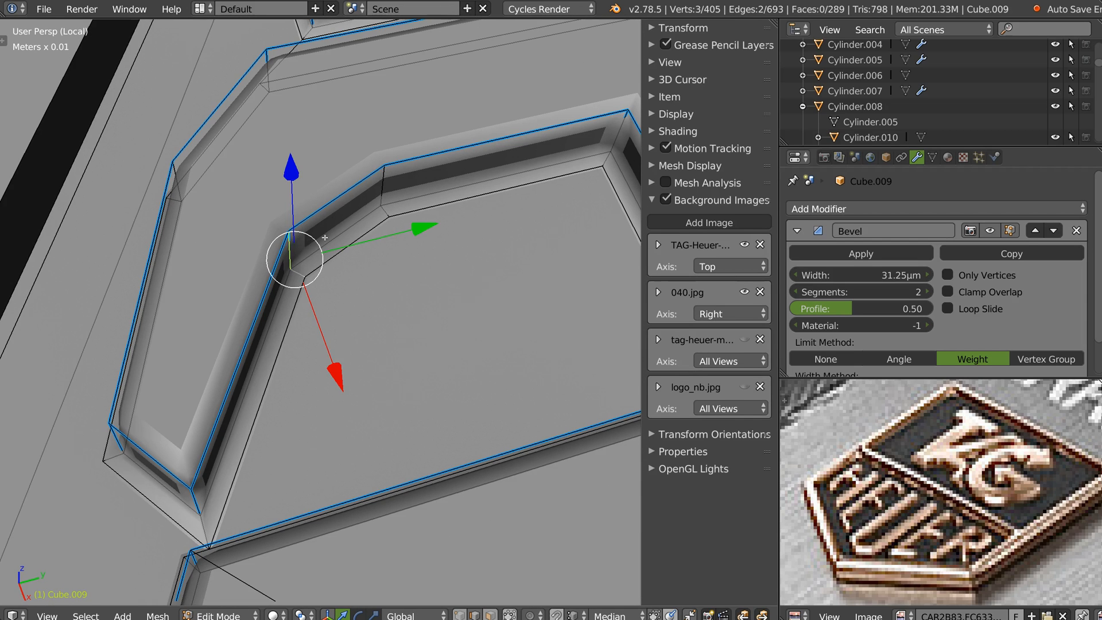
key(shift+space)
click(276, 274)
key(shift+space)
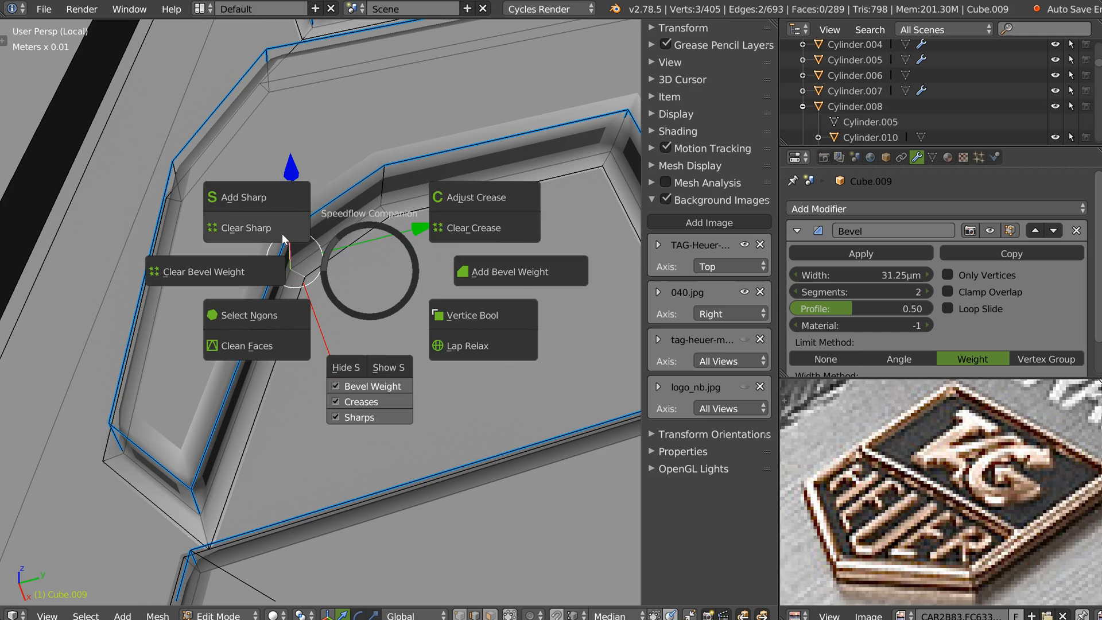
click(280, 233)
key(shift+space)
click(494, 236)
Step: Select the entire mesh and clear its sharp and crease marks, keeping the bevel weights
key(a)
key(shift+space)
click(357, 243)
key(shift+space)
click(508, 235)
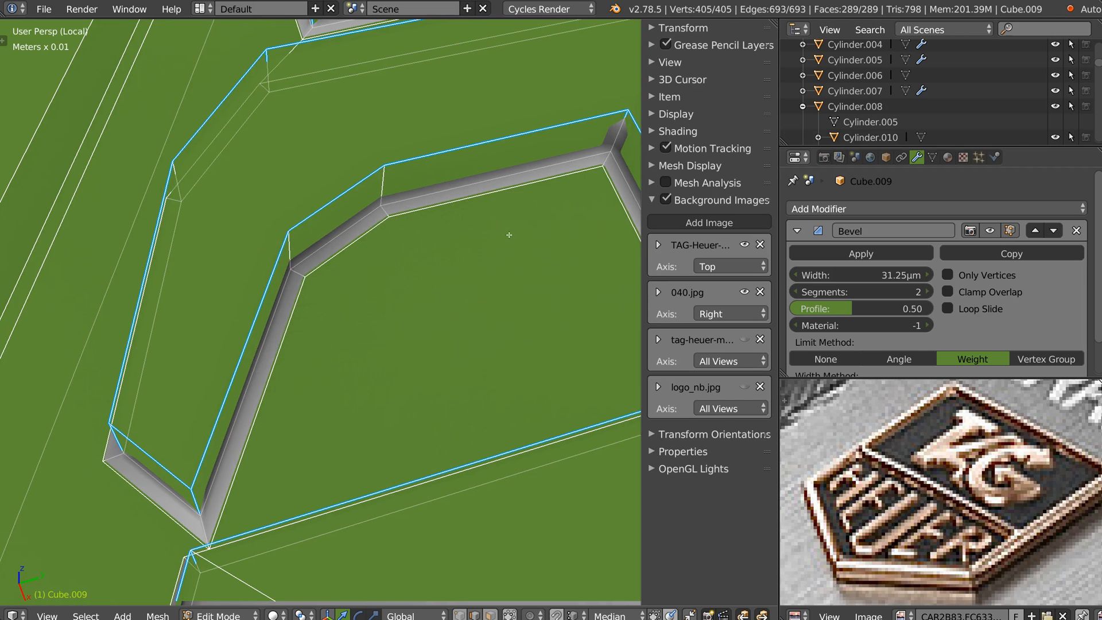
Step: Examine the bevels and shading around the second E in object mode
middle_drag(376, 202, 327, 223)
scroll(249, 233, down, 4)
middle_drag(249, 234, 269, 100)
right_click(424, 328)
middle_drag(423, 329, 317, 290)
key(Tab)
scroll(313, 280, up, 2)
middle_drag(287, 201, 338, 229)
middle_drag(258, 226, 337, 217)
scroll(336, 217, up, 2)
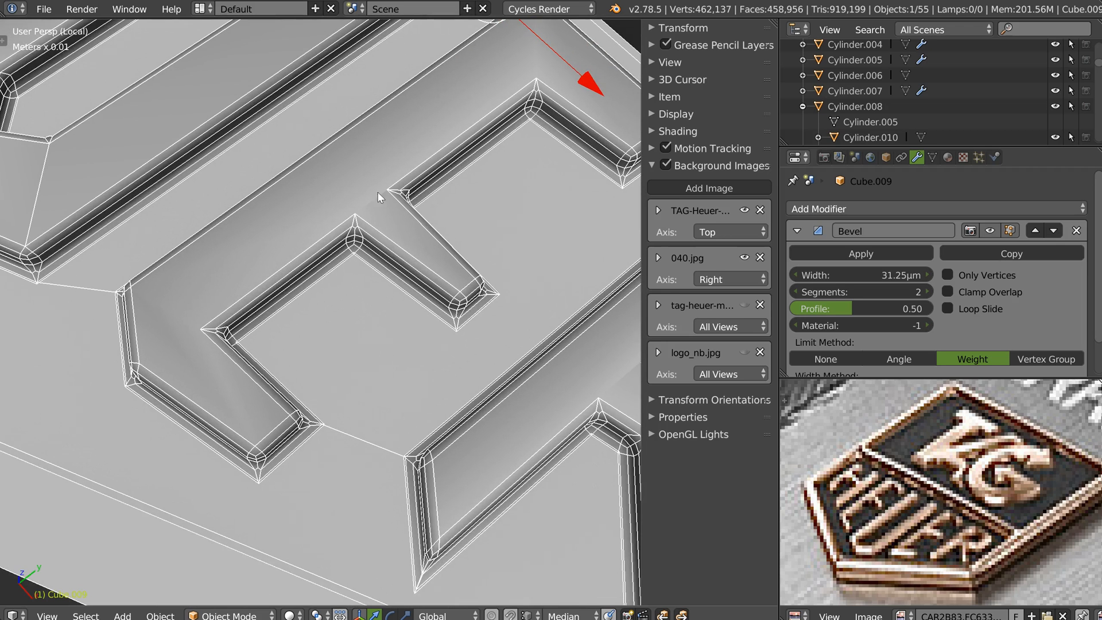
Step: Select the two top vertices where the second E's crossbar meets its stem
key(Tab)
right_click(402, 190)
shift+right_click(355, 228)
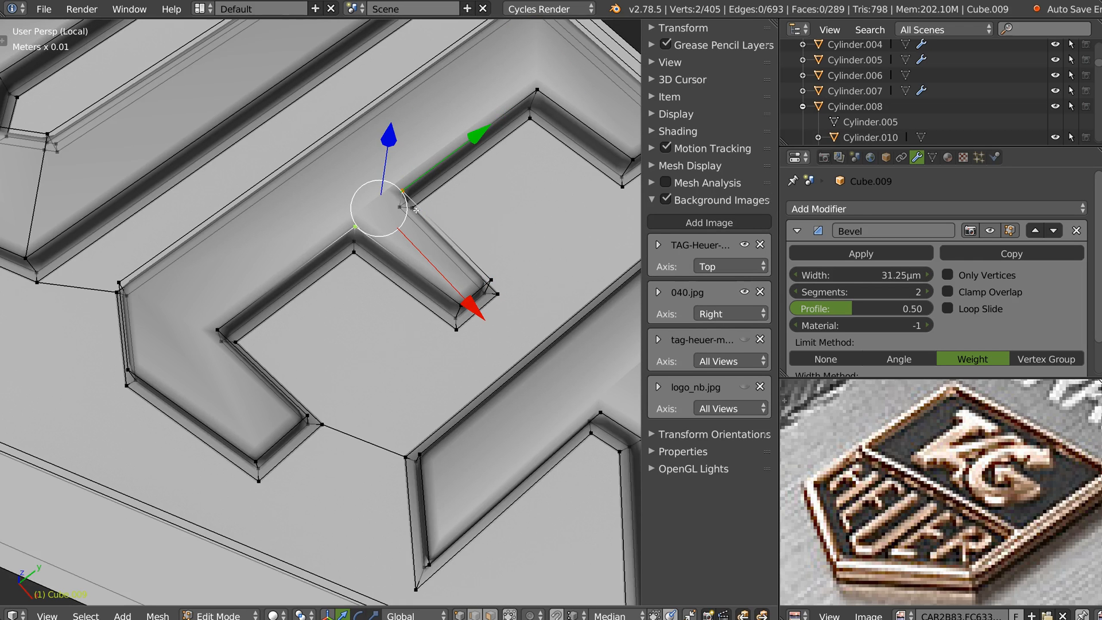
Step: Connect the two selected vertices across the base of the second E's middle arm and return to Object Mode
key(j)
key(Tab)
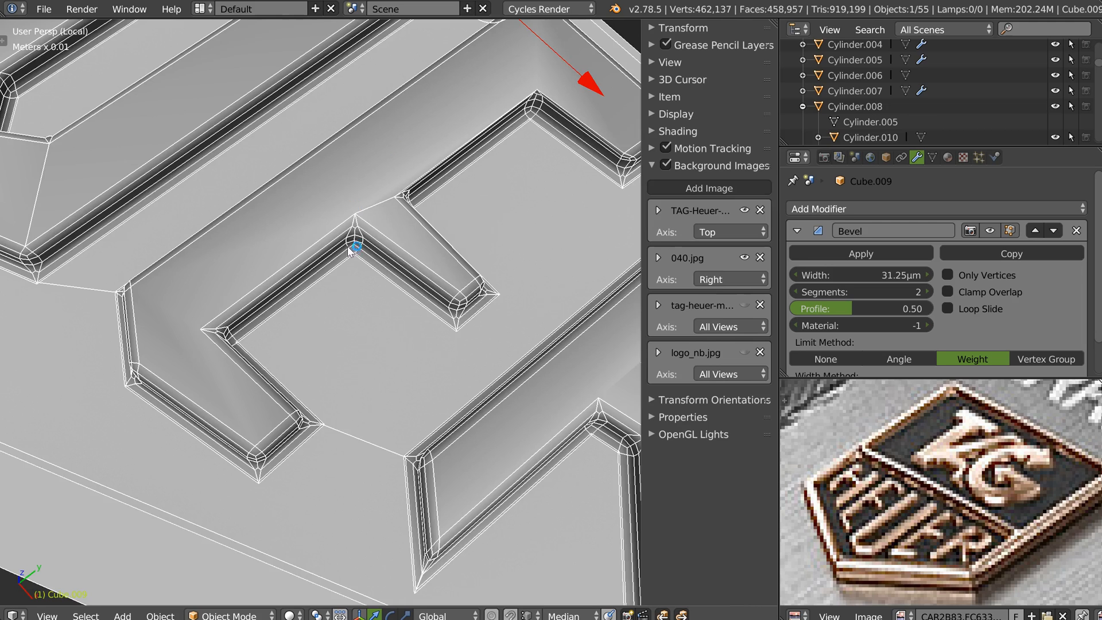
middle_drag(374, 225, 409, 229)
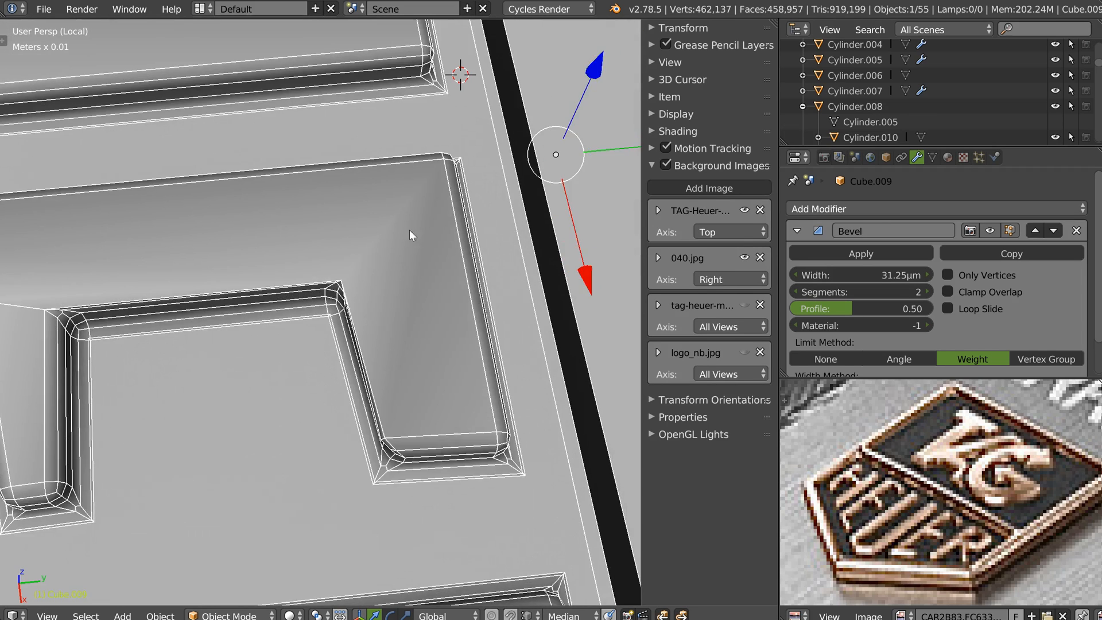
Step: Connect the inner and outer vertices at the second E's upper corner with a diagonal edge and return to Object Mode
key(Tab)
right_click(354, 272)
shift+right_click(463, 140)
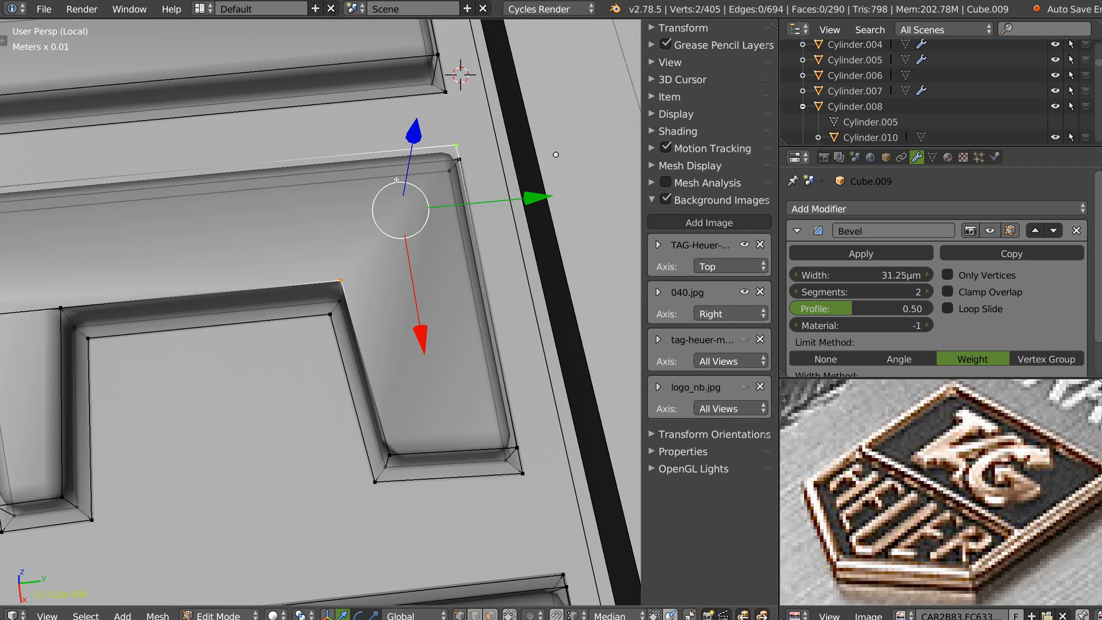
key(j)
middle_drag(371, 333, 374, 310)
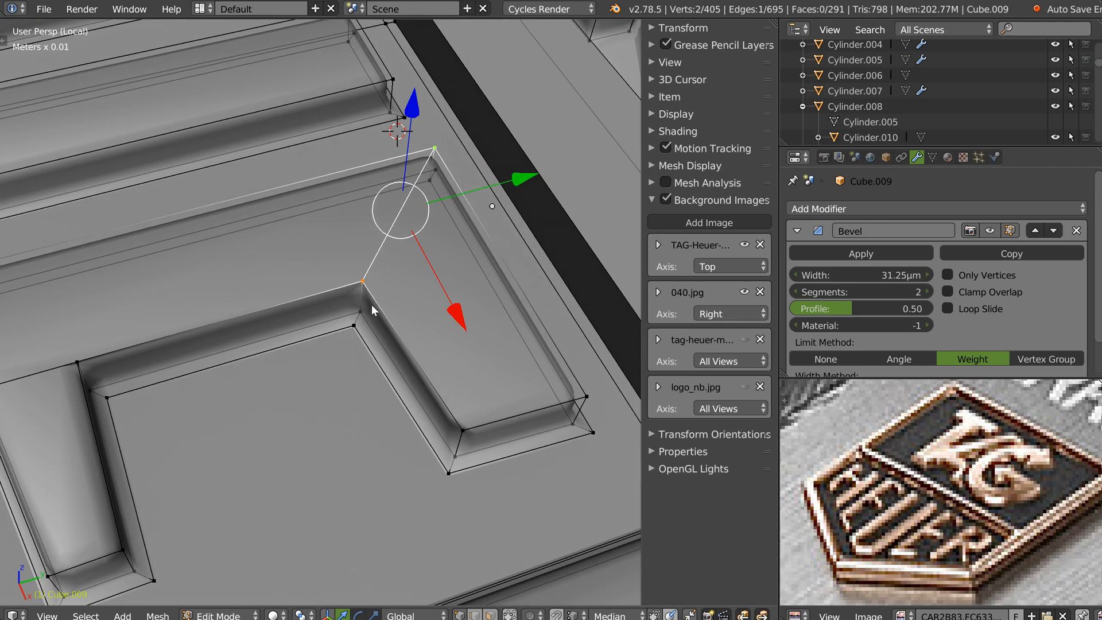
key(Tab)
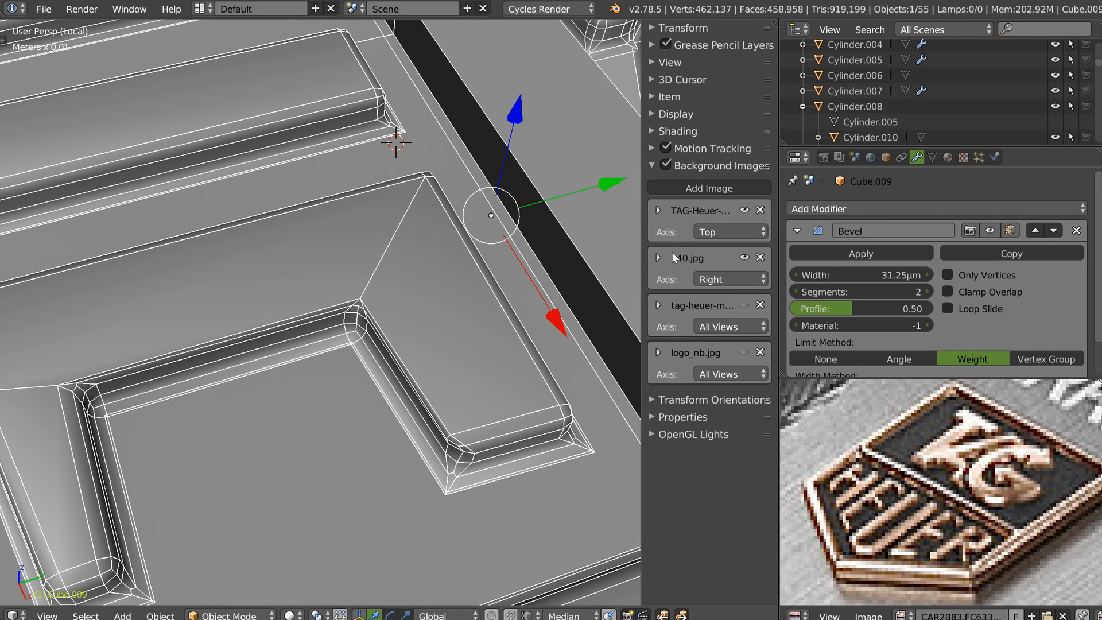
Step: Add bevel weight to the two diagonal edge loops crossing the bend of the letter U
key(Tab)
click(1013, 232)
click(1013, 232)
scroll(494, 197, down, 2)
shift+middle_drag(419, 263, 449, 249)
middle_drag(148, 373, 423, 310)
scroll(423, 310, down, 2)
shift+middle_drag(315, 277, 434, 234)
key(Tab)
click(371, 409)
alt+right_click(396, 359)
alt+shift+right_click(277, 327)
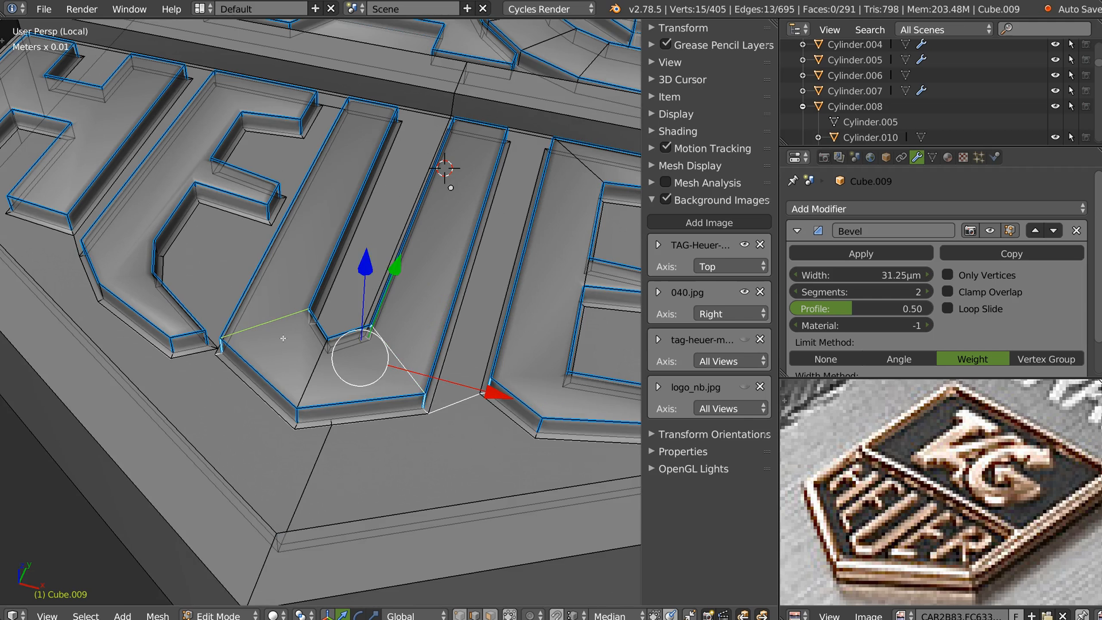
key(shift+e)
click(414, 343)
scroll(398, 364, up, 2)
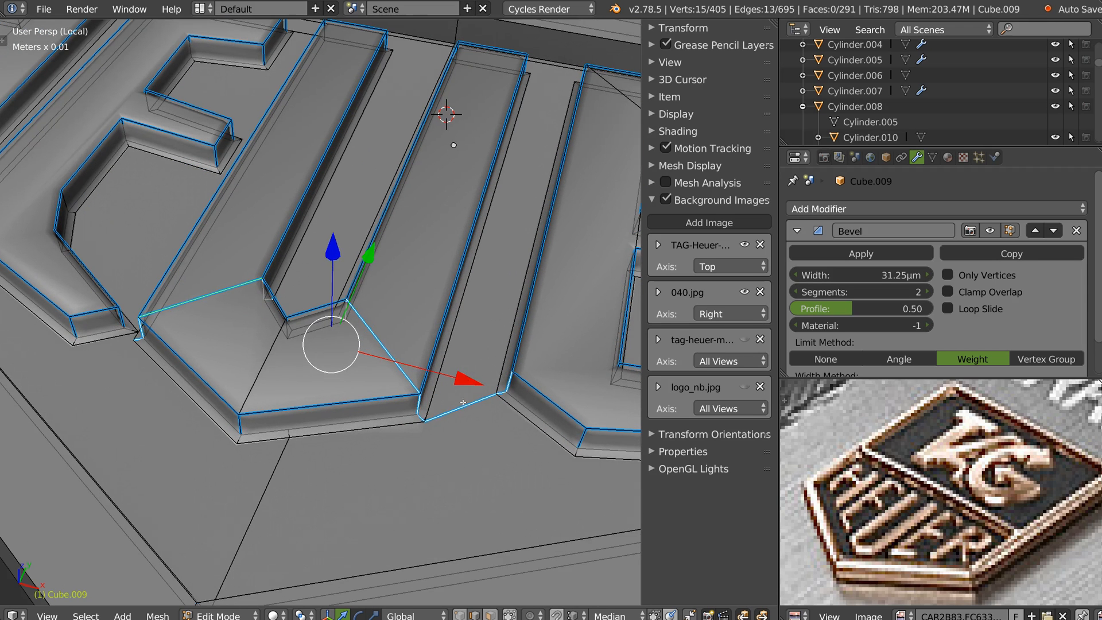
Step: Clear the bevel weight from the edges on the base surface between the U and the second E
right_click(422, 417)
shift+right_click(459, 407)
shift+right_click(501, 393)
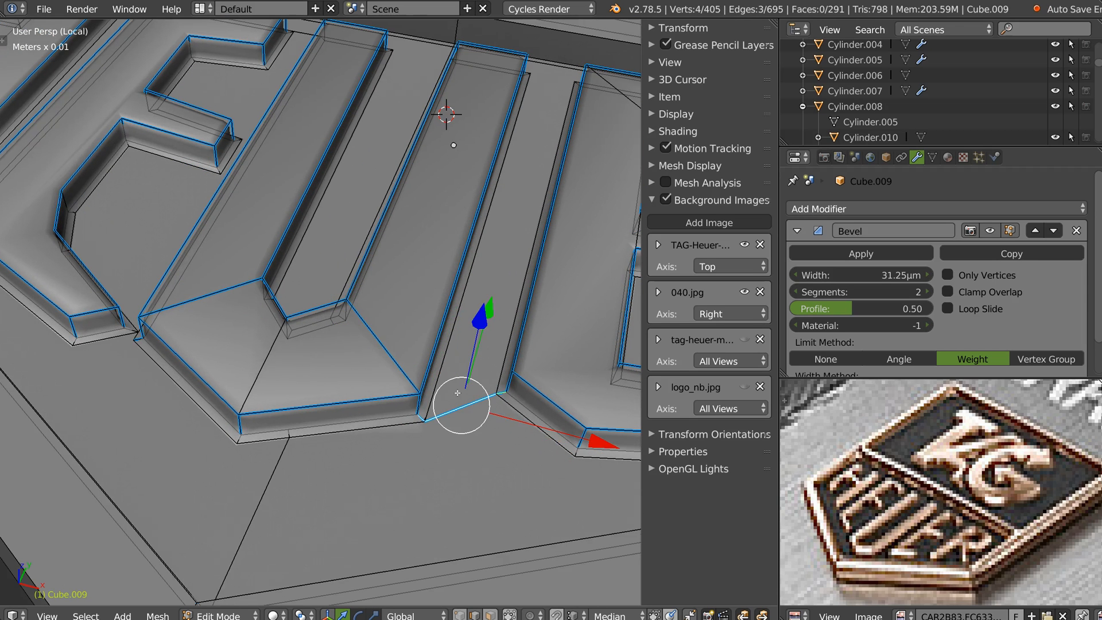
key(shift+e)
click(261, 404)
Step: Clear the bevel weight from the short edge on the base surface at the U's corner beside the first E
middle_drag(262, 405, 211, 460)
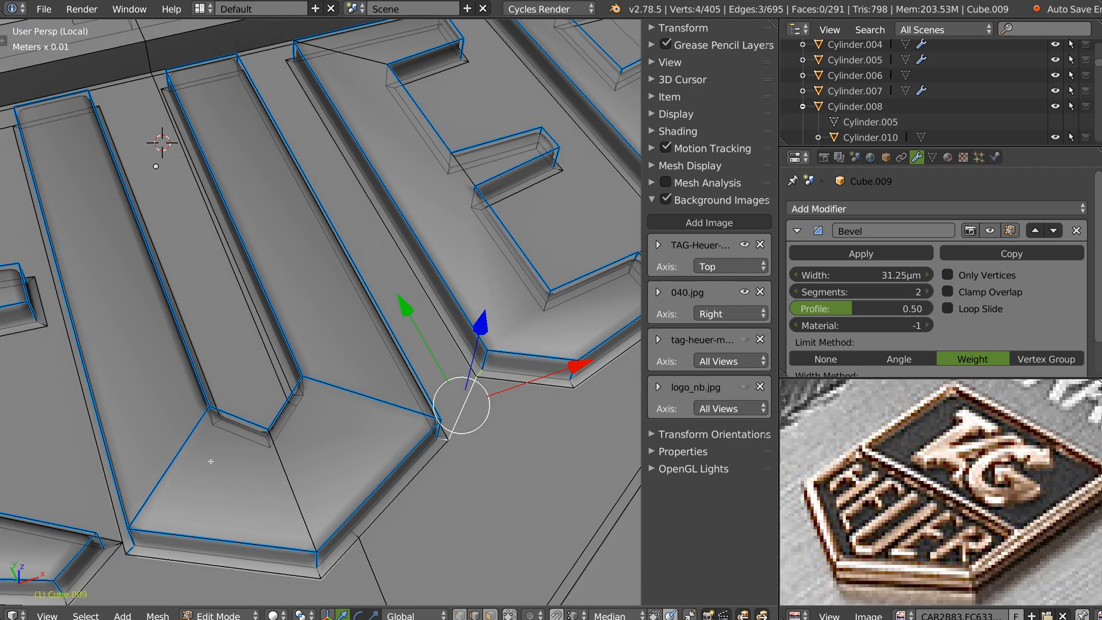
right_click(131, 550)
key(shift+e)
click(128, 507)
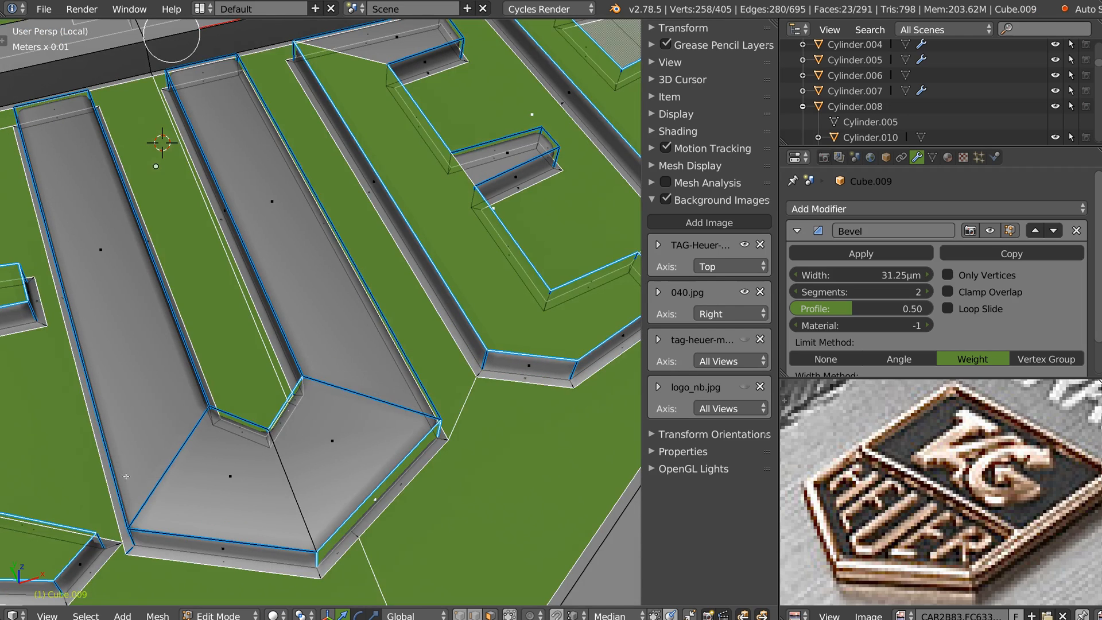
shift+middle_drag(106, 496, 180, 433)
key(ctrl+z)
key(ctrl+z)
right_click(235, 458)
key(shift+e)
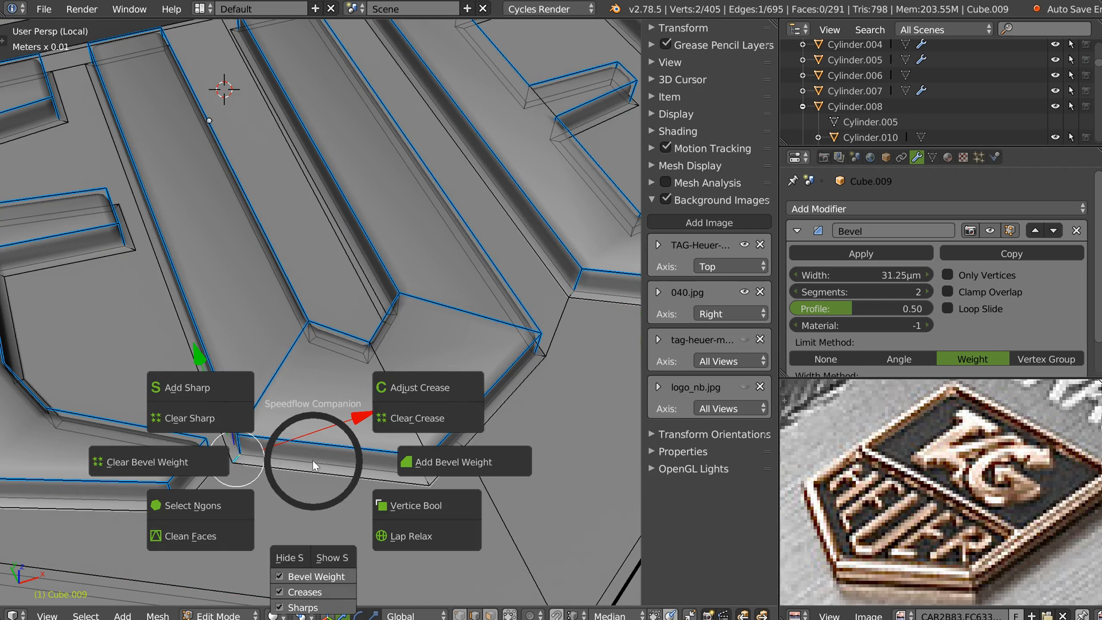
click(183, 463)
Step: Select the entire badge mesh and clear the bevel weight from all of its edges
shift+middle_drag(313, 435, 358, 458)
key(Tab)
click(367, 396)
key(Tab)
click(391, 275)
alt+right_click(439, 403)
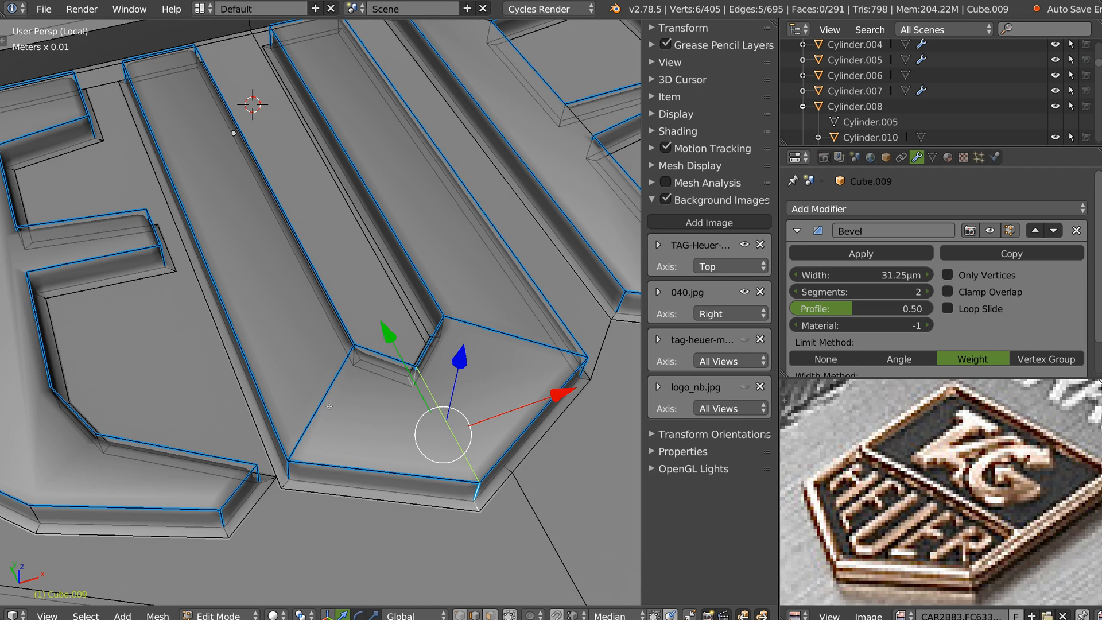
key(a)
key(a)
key(shift+e)
click(228, 398)
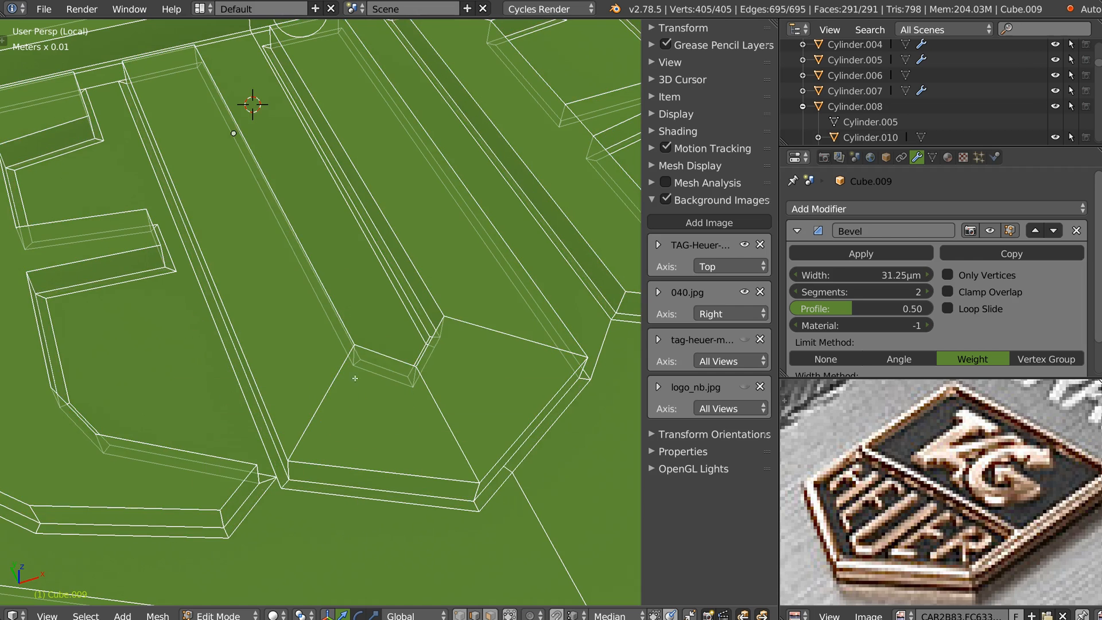
Step: Select the three diagonal edge loops across the U's bend together with the outer rim of its top face
shift+middle_drag(355, 378, 367, 342)
alt+right_click(347, 389)
alt+shift+right_click(479, 382)
alt+shift+right_click(543, 303)
shift+middle_drag(449, 233, 448, 256)
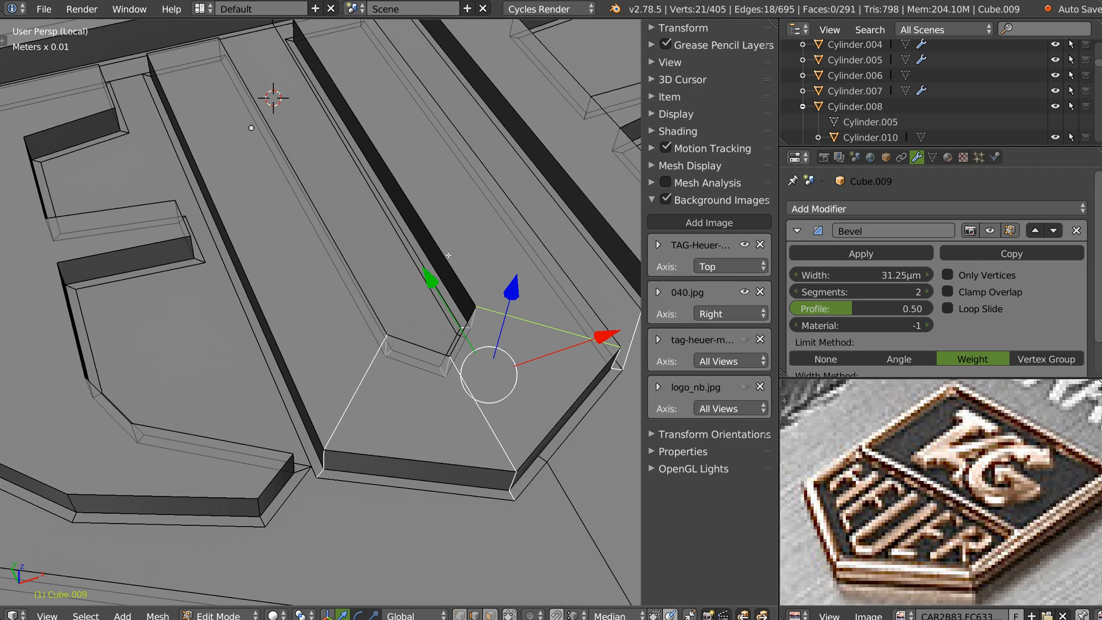
alt+shift+right_click(419, 454)
alt+shift+right_click(182, 49)
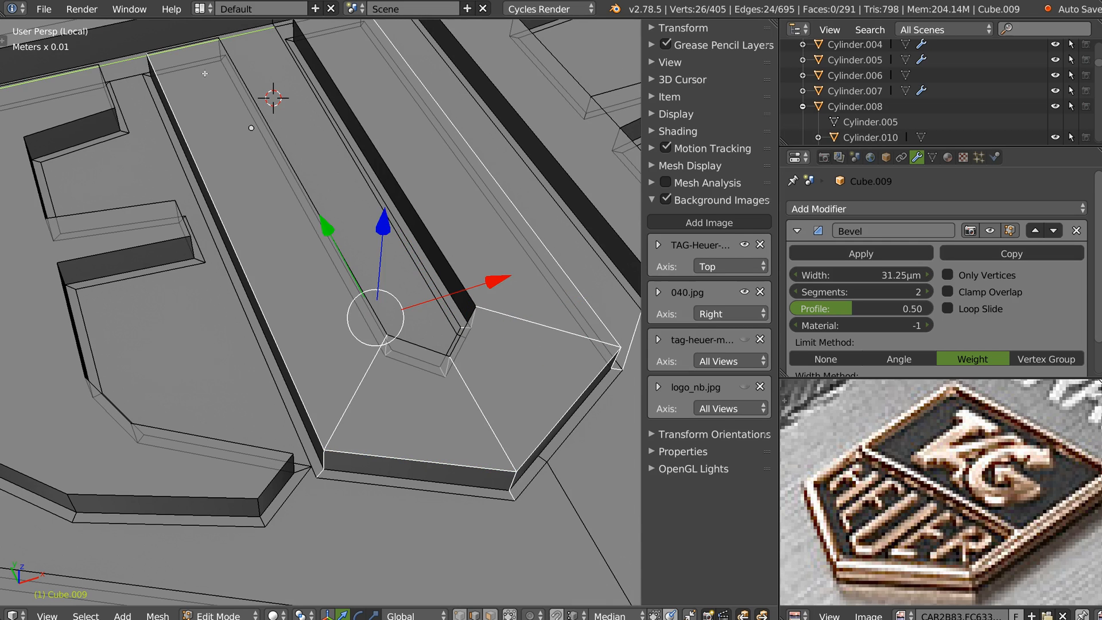
key(ctrl+z)
Step: Add the top edges at the ends of both U arms to the edge selection
middle_drag(251, 128, 253, 158)
shift+middle_drag(238, 109, 356, 316)
scroll(357, 315, up, 1)
key(alt+z)
alt+shift+right_click(317, 224)
shift+right_click(434, 175)
middle_drag(344, 241, 494, 198)
shift+middle_drag(292, 379, 435, 193)
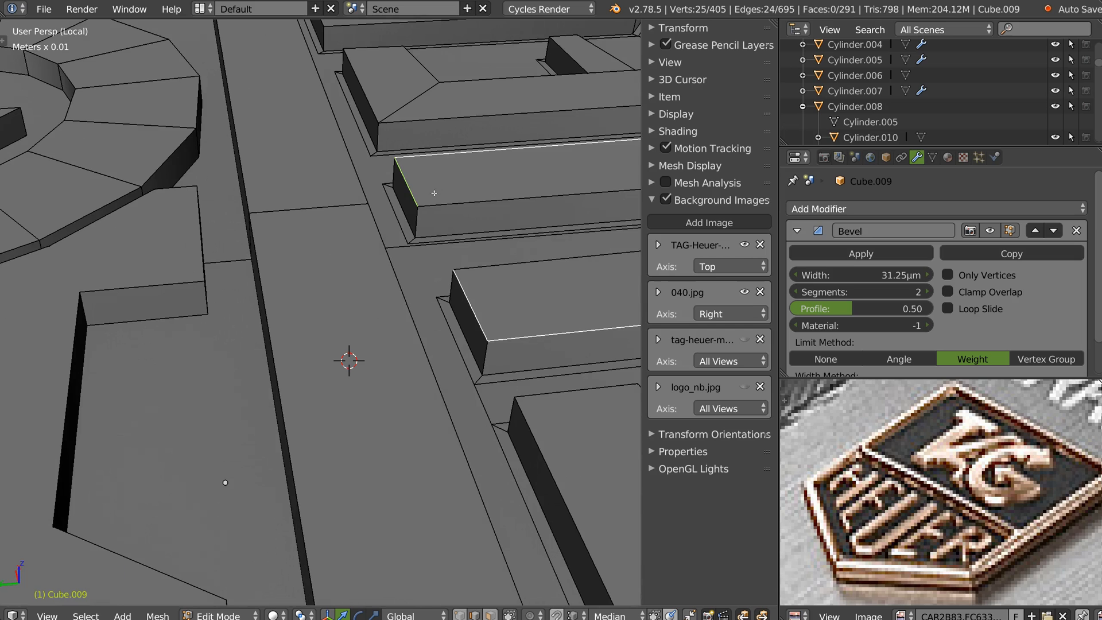
Step: Add the U's inner rim loop and the short vertical corner edges at both arm ends to the selection
shift+right_click(443, 199)
shift+right_click(457, 277)
middle_drag(525, 398, 296, 381)
alt+shift+right_click(311, 290)
shift+middle_drag(331, 238, 143, 109)
shift+right_click(352, 315)
middle_drag(352, 316, 264, 402)
shift+right_click(254, 439)
shift+right_click(321, 357)
shift+right_click(388, 274)
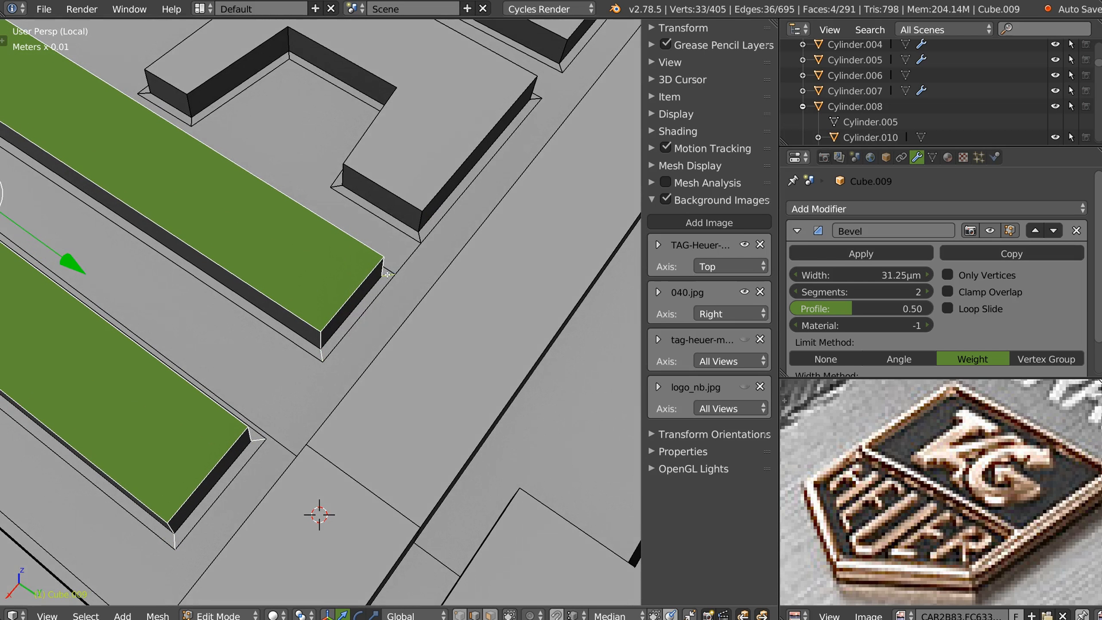
Step: Add the remaining short vertical corner edges at the U's inner bend to the selection
middle_drag(378, 270, 368, 308)
shift+middle_drag(69, 201, 374, 392)
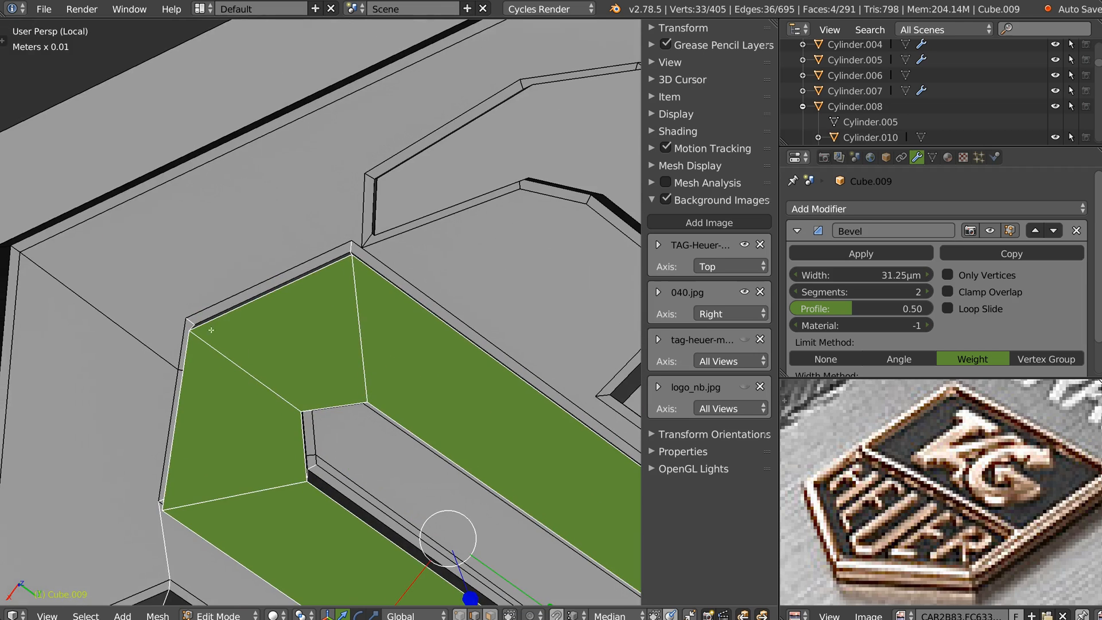
middle_drag(211, 330, 263, 302)
shift+right_click(329, 370)
shift+right_click(328, 375)
middle_drag(327, 371, 426, 345)
Step: Bevel the selected U edges with 2 segments and an offset of about 0.0019
key(ctrl+b)
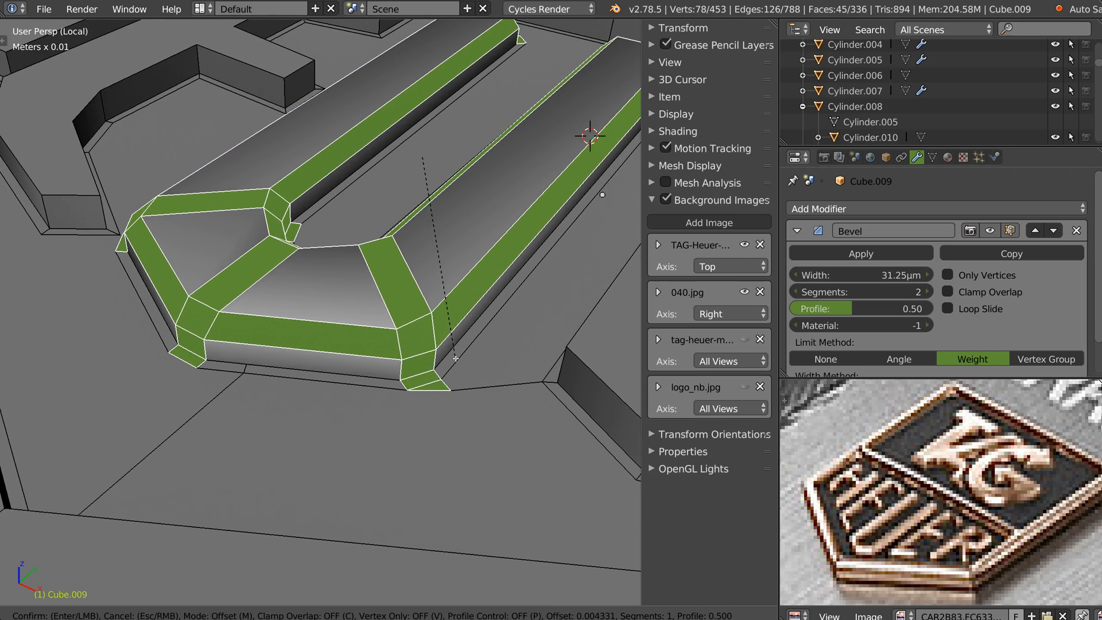
scroll(450, 356, up, 1)
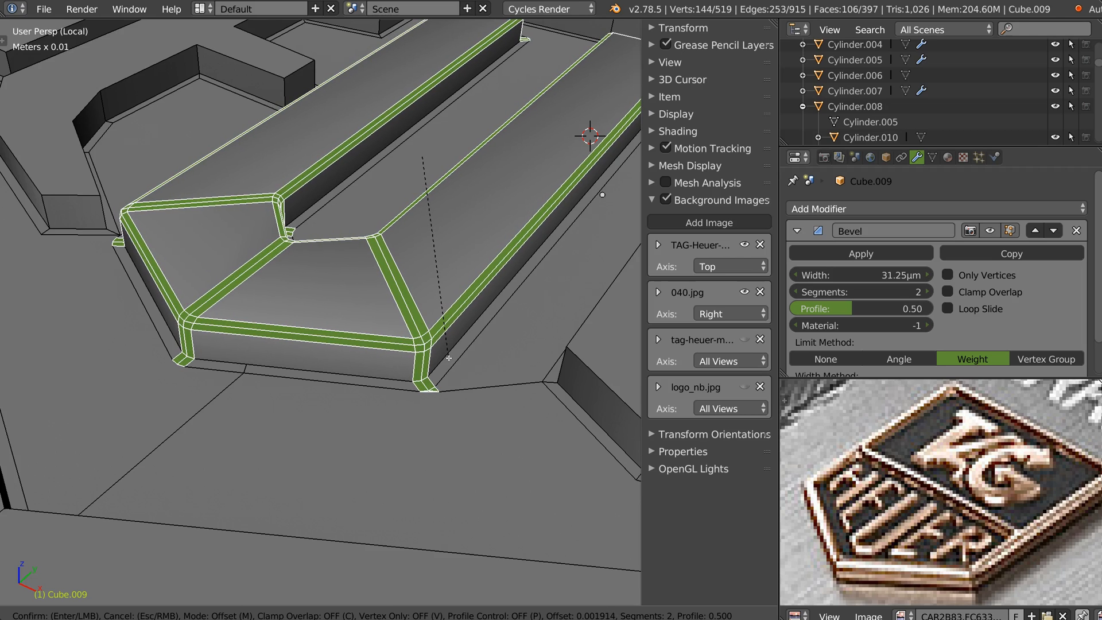
click(448, 357)
middle_drag(327, 351, 221, 350)
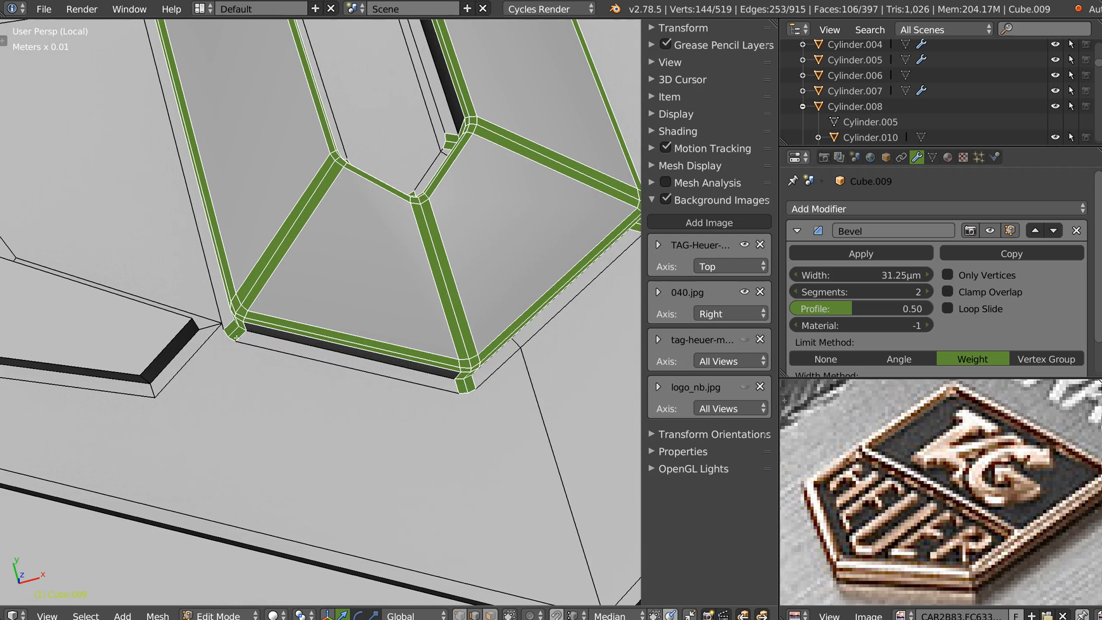
Step: Examine the beveled corners at the ends of both U arms
shift+middle_drag(471, 391, 511, 597)
shift+middle_drag(253, 69, 401, 505)
middle_drag(287, 350, 273, 361)
scroll(317, 314, up, 2)
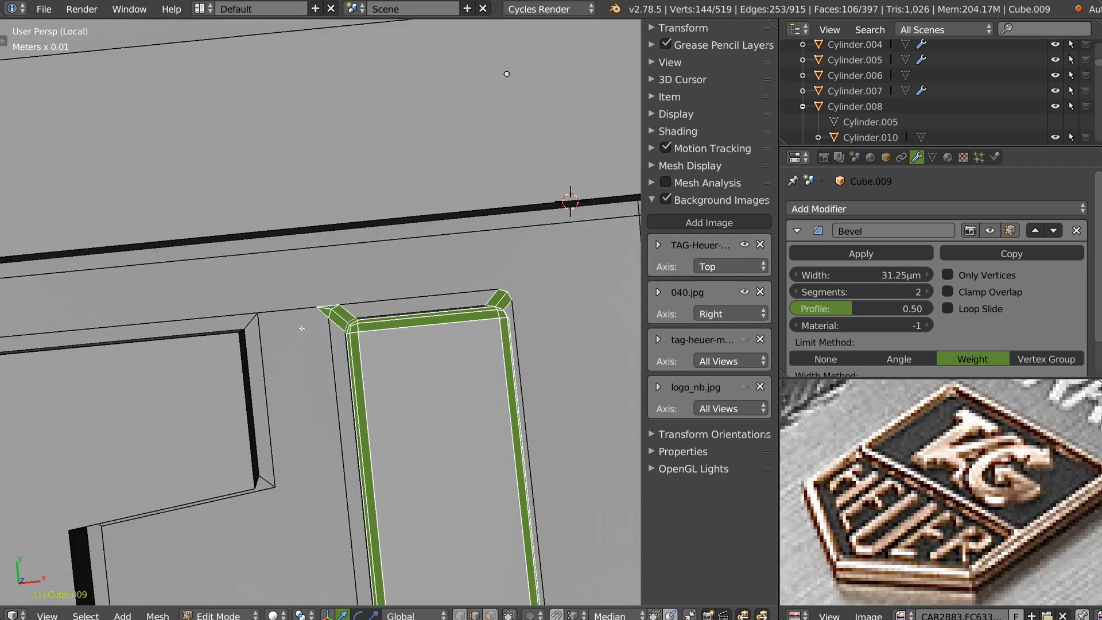
right_click(333, 300)
shift+middle_drag(459, 219, 395, 288)
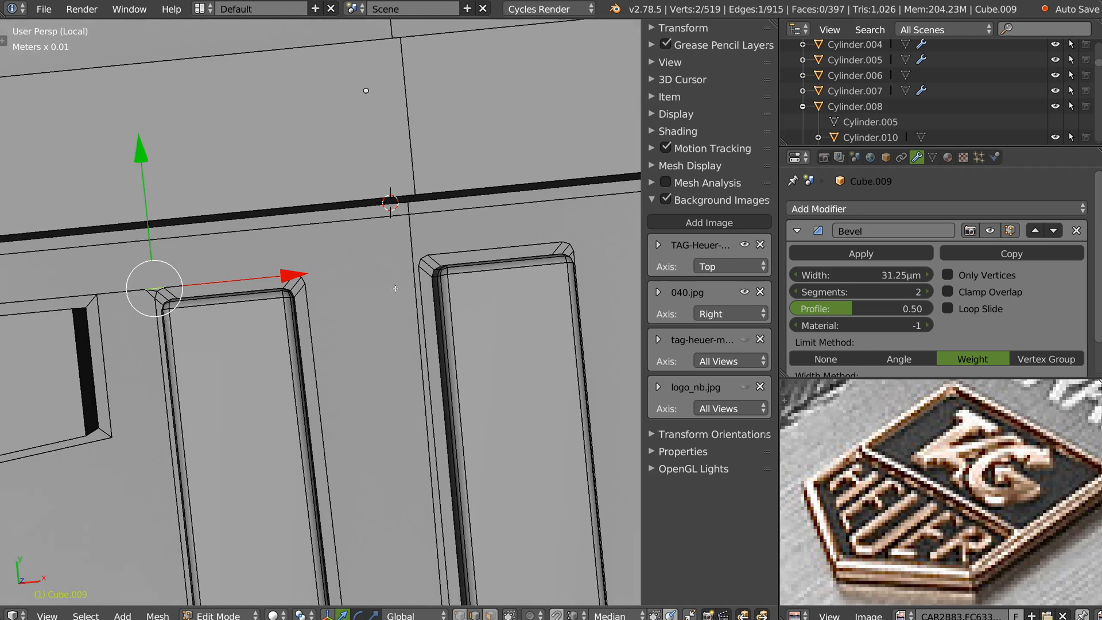
shift+middle_drag(449, 252, 311, 247)
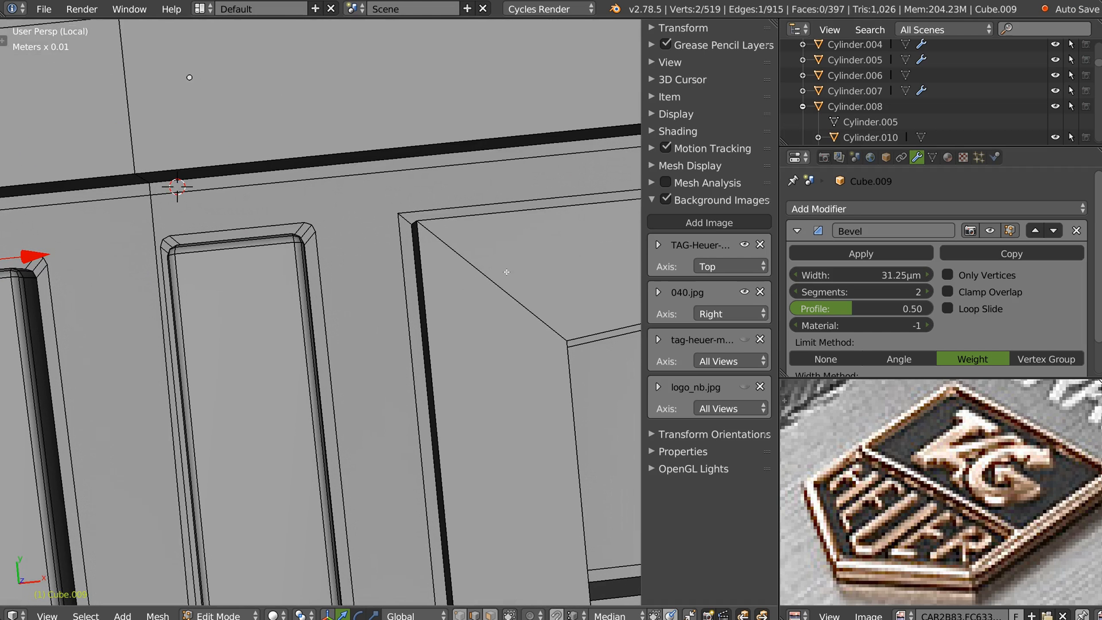
Step: Dissolve the edge across the base of the second E's middle arm
scroll(507, 272, down, 4)
shift+middle_drag(507, 272, 456, 210)
middle_drag(402, 339, 362, 304)
shift+middle_drag(333, 361, 364, 209)
scroll(363, 246, up, 2)
right_click(348, 288)
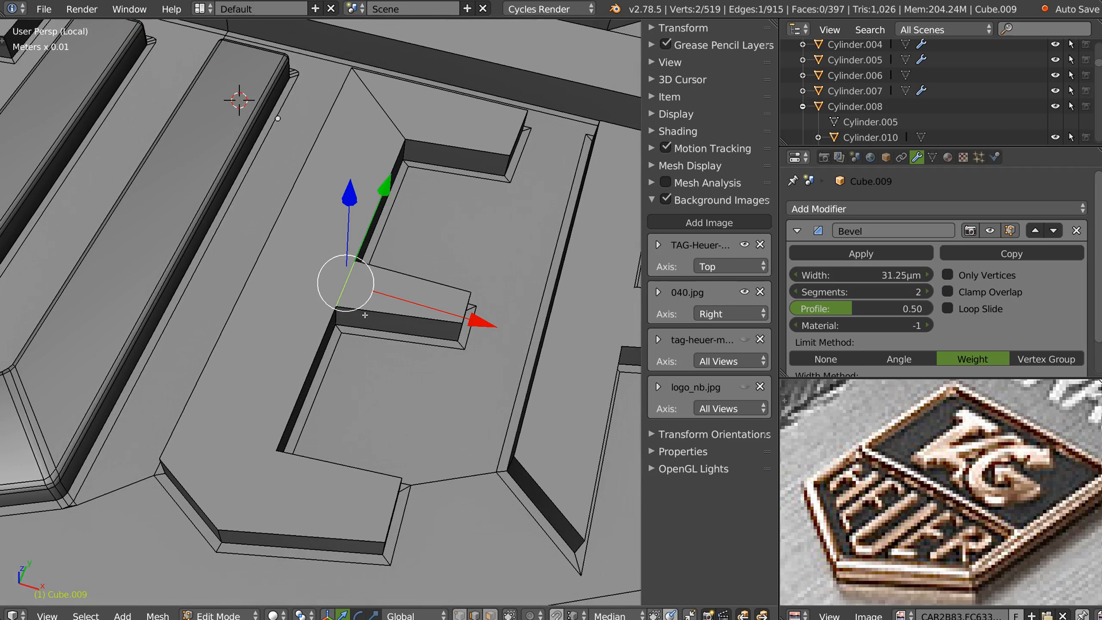
shift+middle_drag(327, 378, 445, 273)
Step: Join the inner and outer corner vertices of the second E's lower arm with a new edge
key(Tab)
right_click(407, 327)
shift+right_click(317, 339)
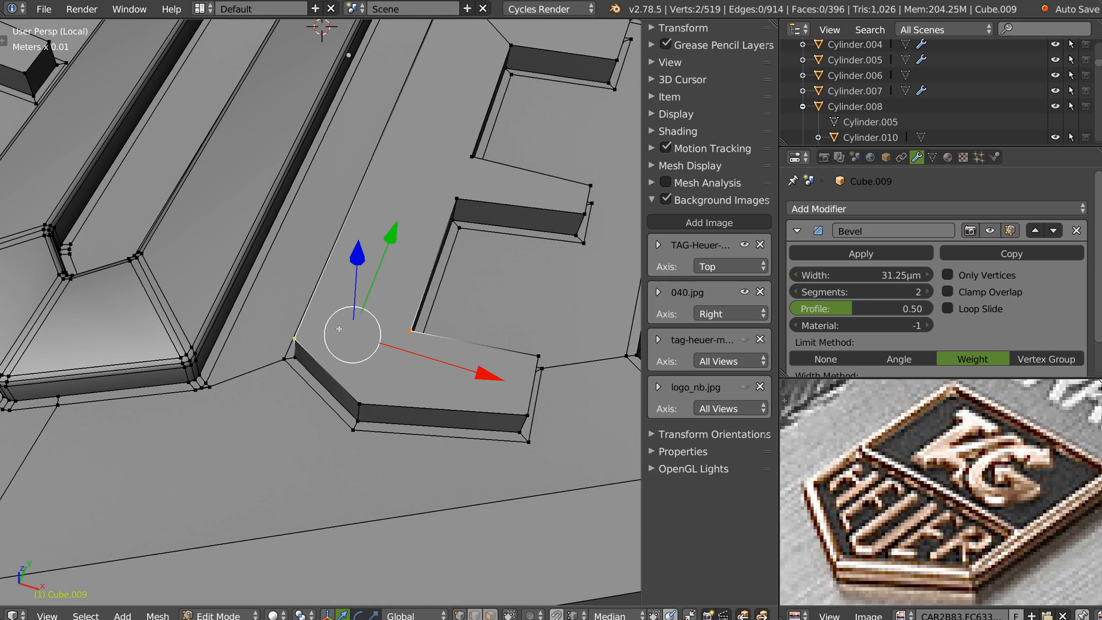
key(f)
Step: Merge the short edge at the U's outer base corner facing the second E into a single vertex
middle_drag(379, 306, 317, 410)
scroll(317, 411, up, 1)
key(Tab)
right_click(328, 413)
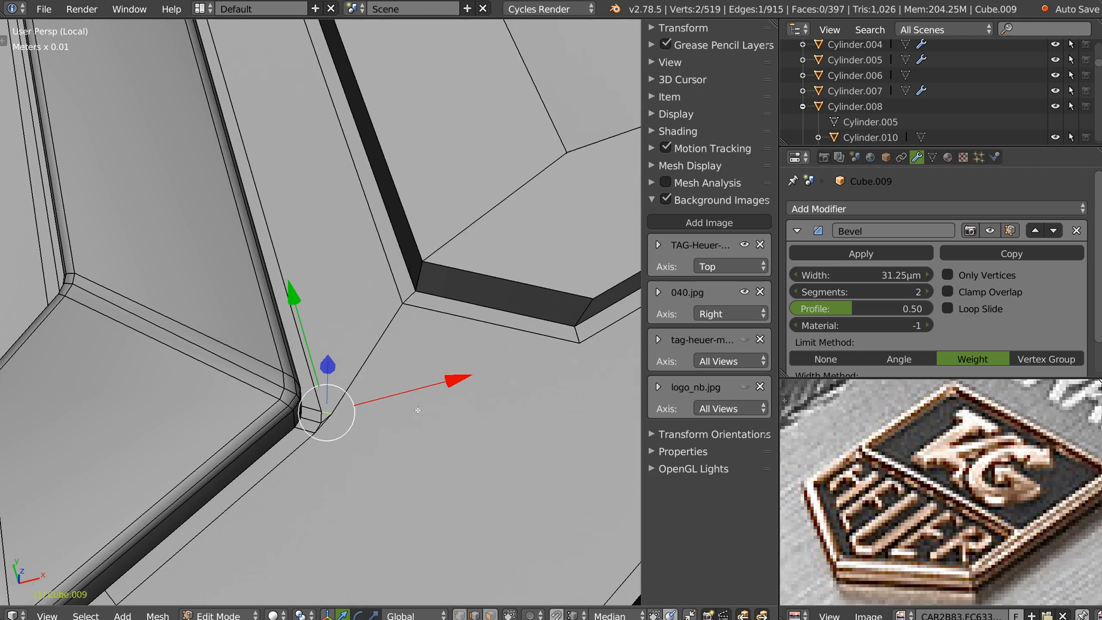
scroll(356, 391, up, 4)
scroll(329, 402, down, 3)
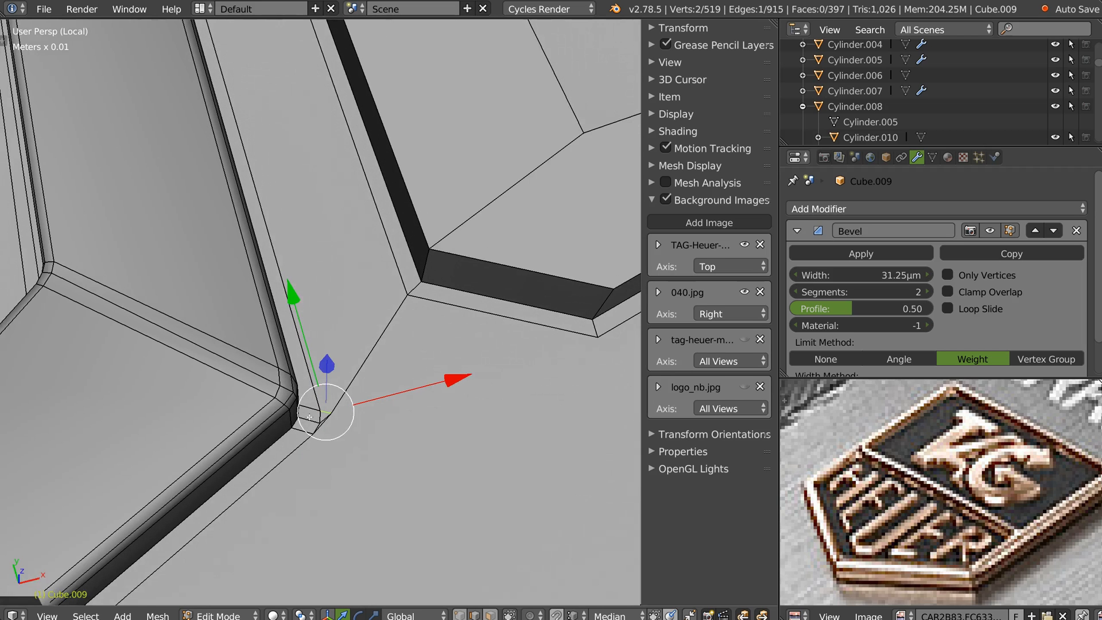
right_click(437, 329)
right_click(326, 418)
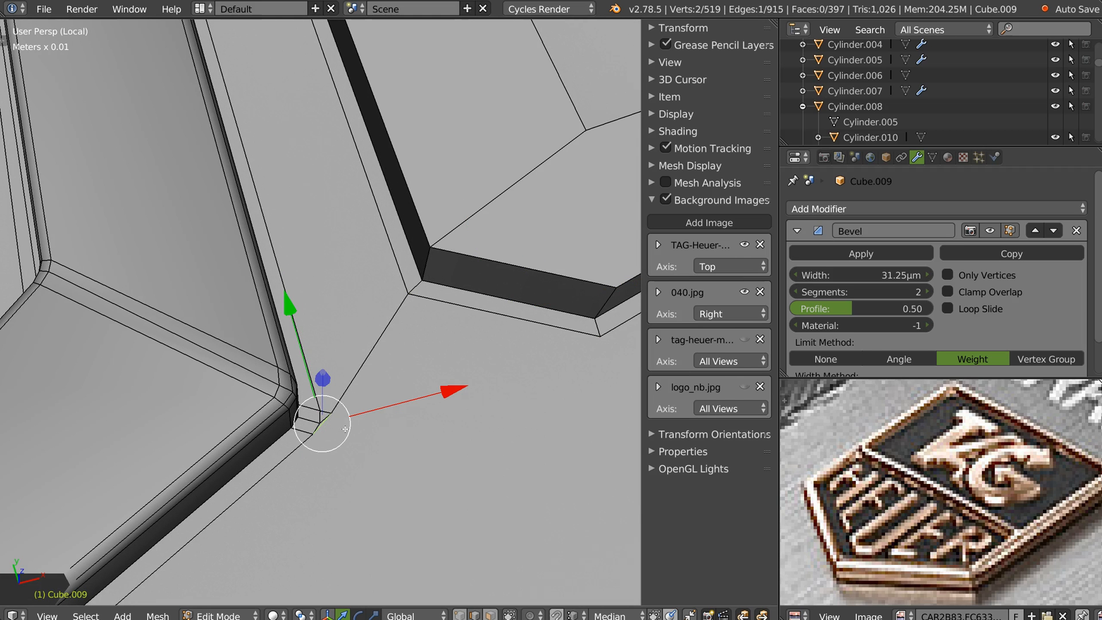
shift+right_click(325, 419)
key(alt+m)
click(333, 429)
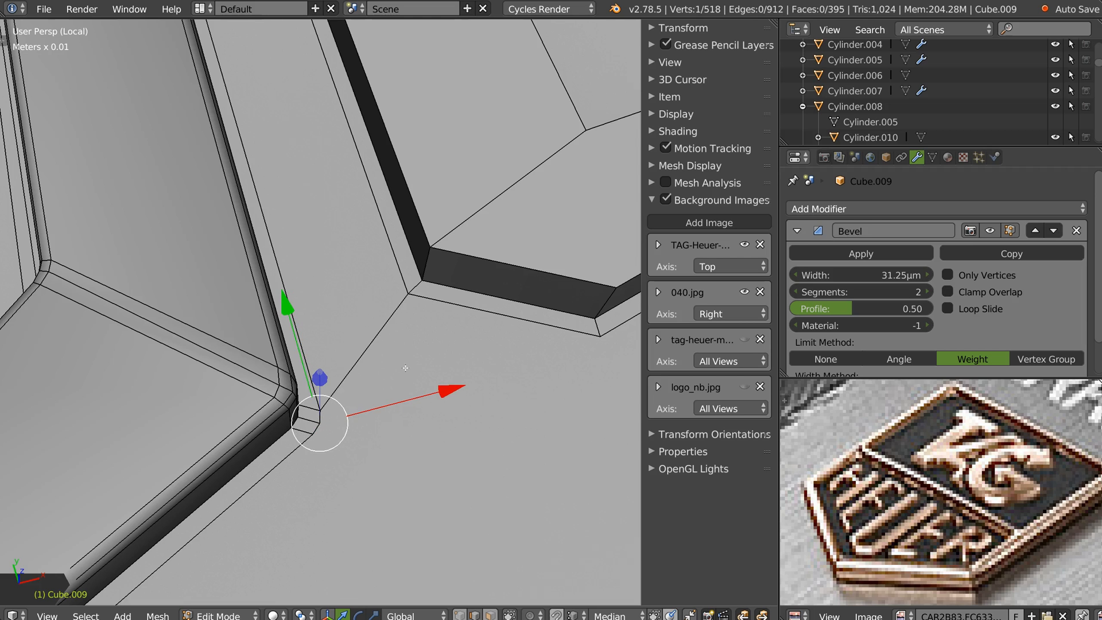
scroll(405, 368, down, 5)
shift+middle_drag(338, 397, 393, 326)
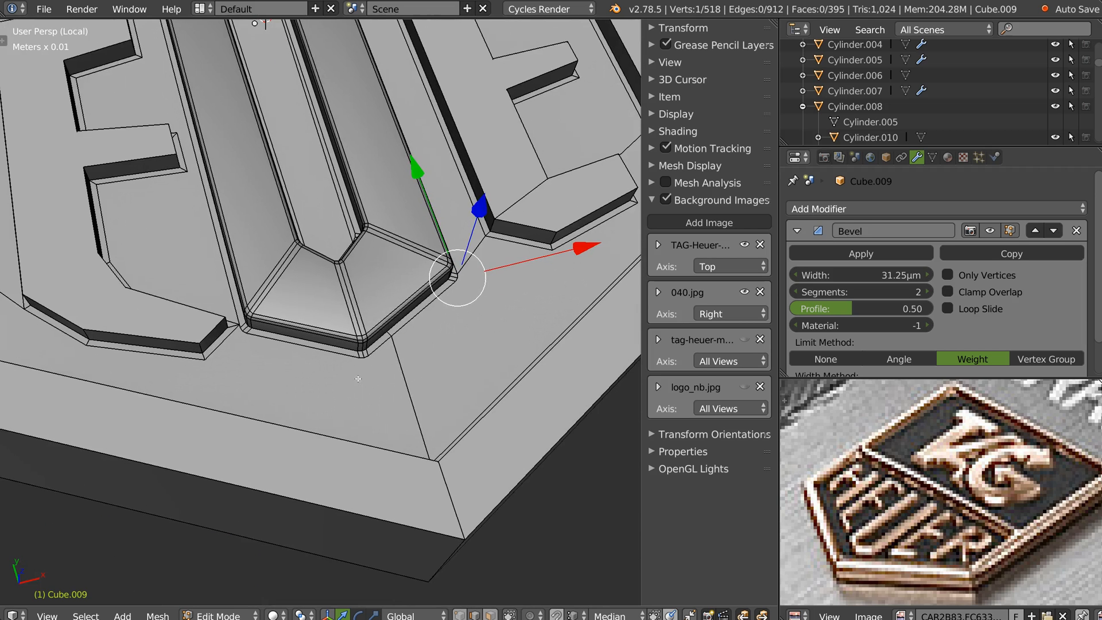
scroll(359, 379, up, 4)
key(Tab)
right_drag(436, 284, 403, 326)
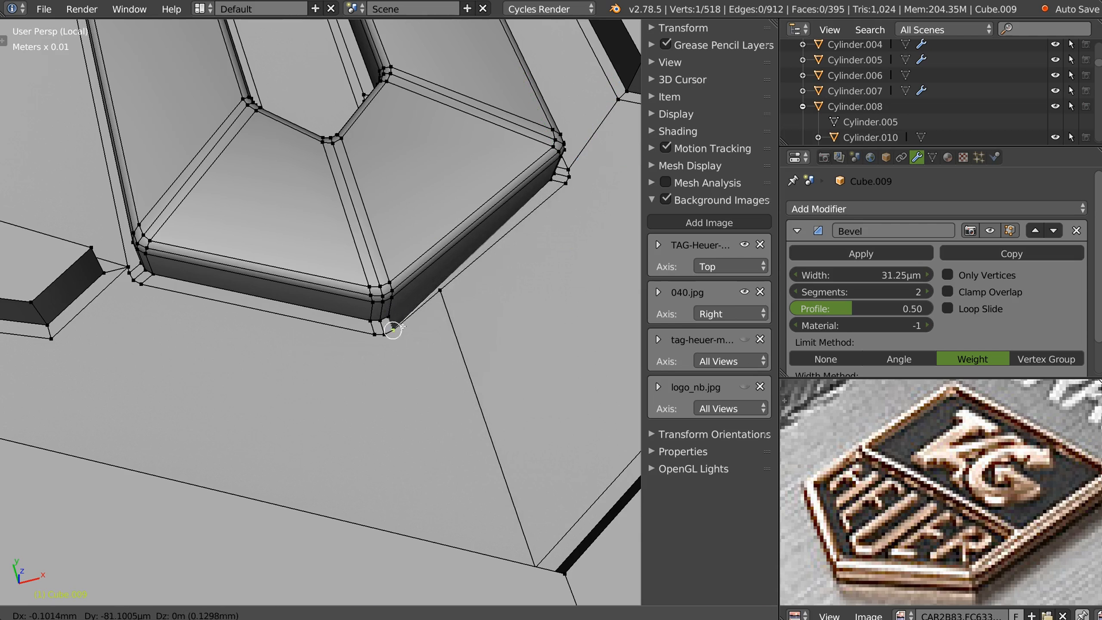
right_click(403, 326)
Step: Dissolve the leftover short edge beside the U's middle base corner and switch back to vertex selection
middle_drag(451, 293, 425, 270)
key(Tab)
right_click(439, 284)
key(ctrl+x)
key(Tab)
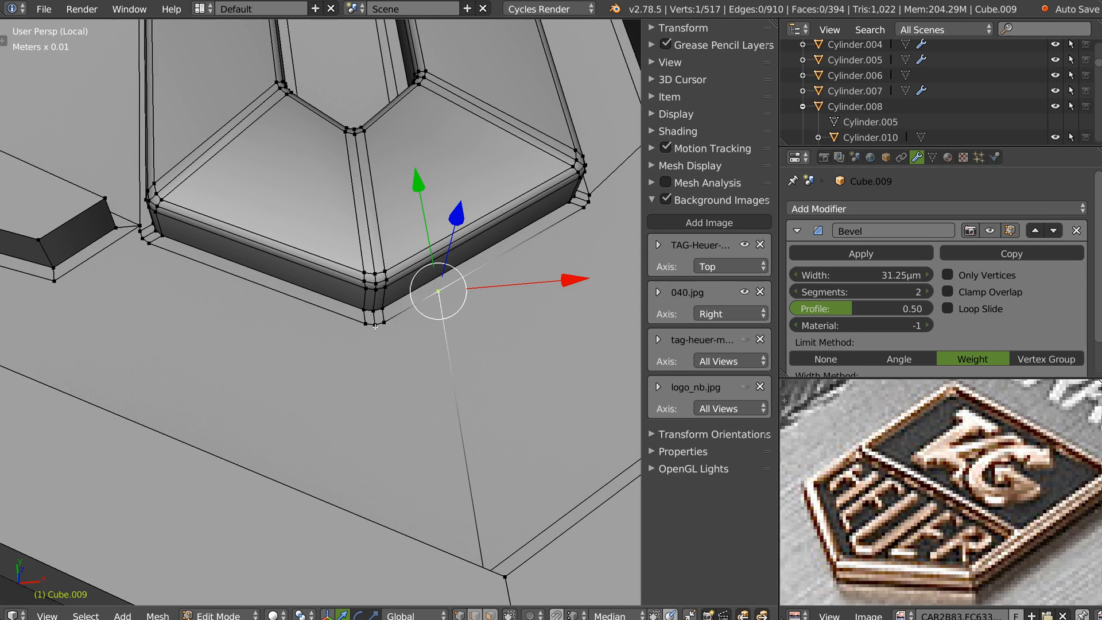
Step: Merge the stray vertex into the U's middle base corner vertex using Merge at Last, and dissolve the leftover edge beside it
shift+right_click(375, 326)
right_click(387, 364)
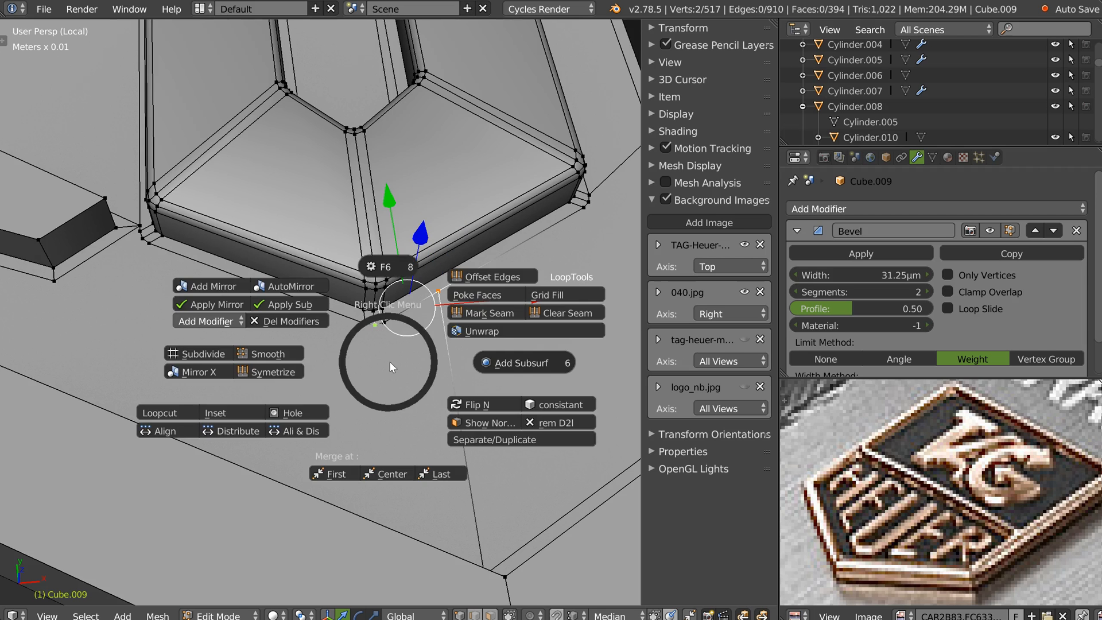
click(446, 458)
key(j)
middle_drag(378, 329, 460, 414)
key(Tab)
click(439, 409)
right_click(460, 371)
key(ctrl+x)
middle_drag(460, 361, 425, 321)
scroll(287, 333, down, 3)
shift+middle_drag(178, 336, 492, 398)
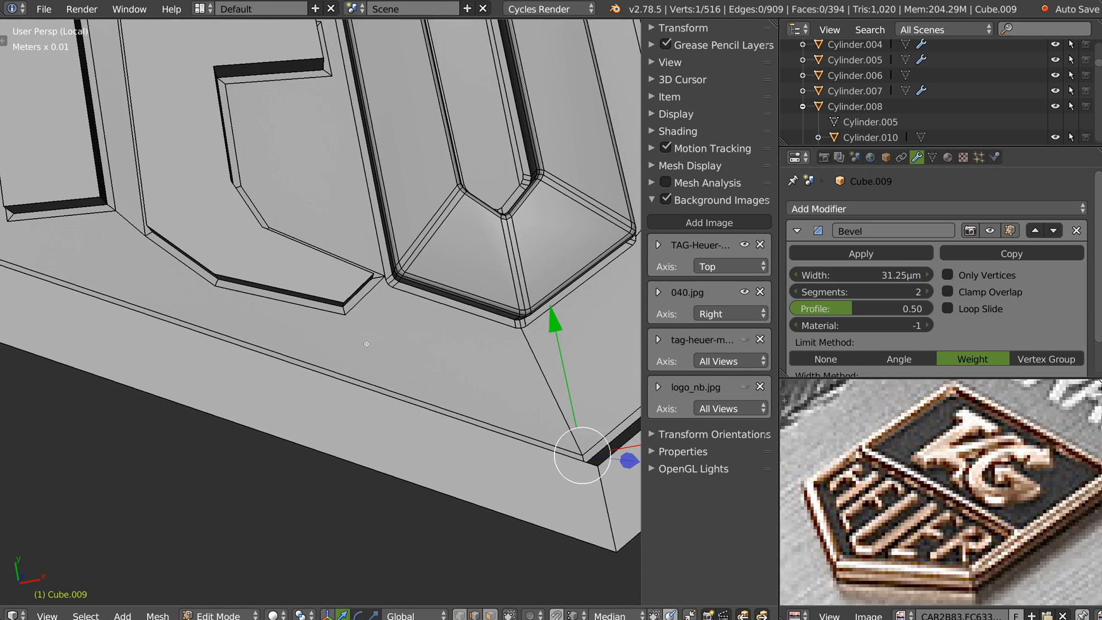
Step: Select the H's top face together with the side edges at the corners of its short left leg
shift+middle_drag(310, 321, 411, 315)
scroll(423, 362, down, 2)
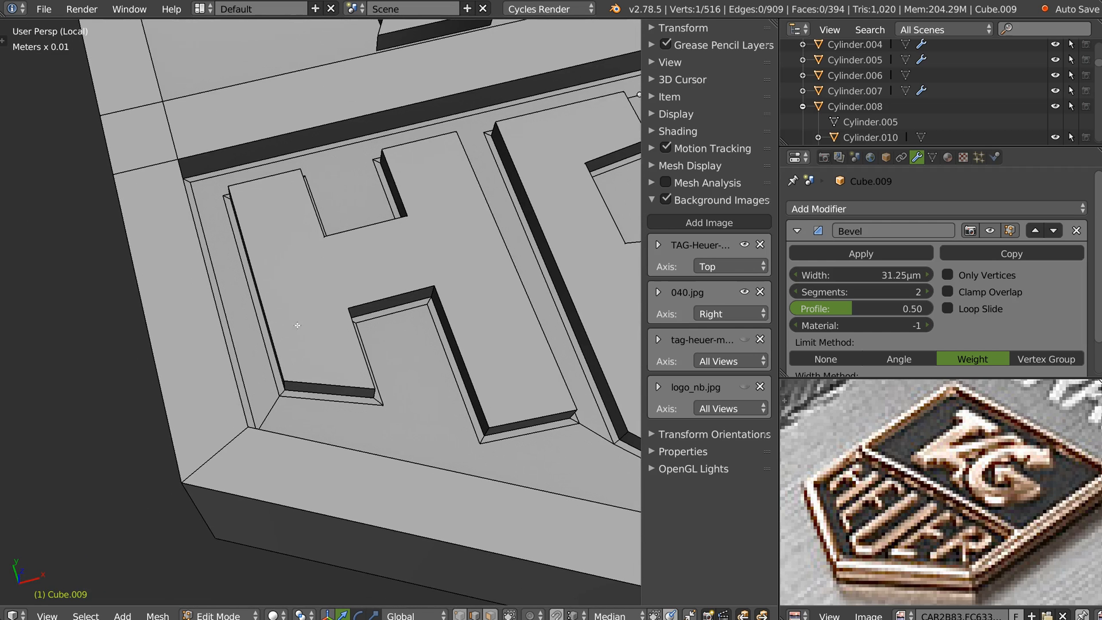
alt+right_click(307, 382)
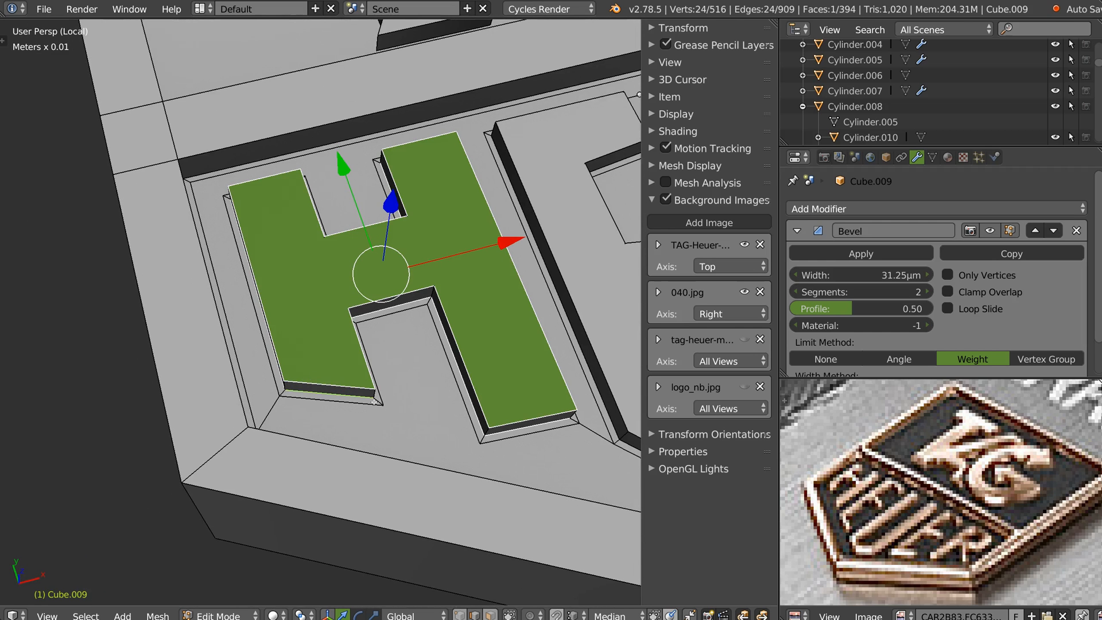
shift+middle_drag(517, 396, 34, 287)
middle_drag(373, 413, 372, 351)
alt+right_click(355, 307)
shift+middle_drag(241, 321, 456, 404)
alt+right_click(354, 299)
alt+shift+right_click(332, 303)
key(ctrl+z)
alt+shift+right_click(334, 305)
alt+shift+right_click(427, 329)
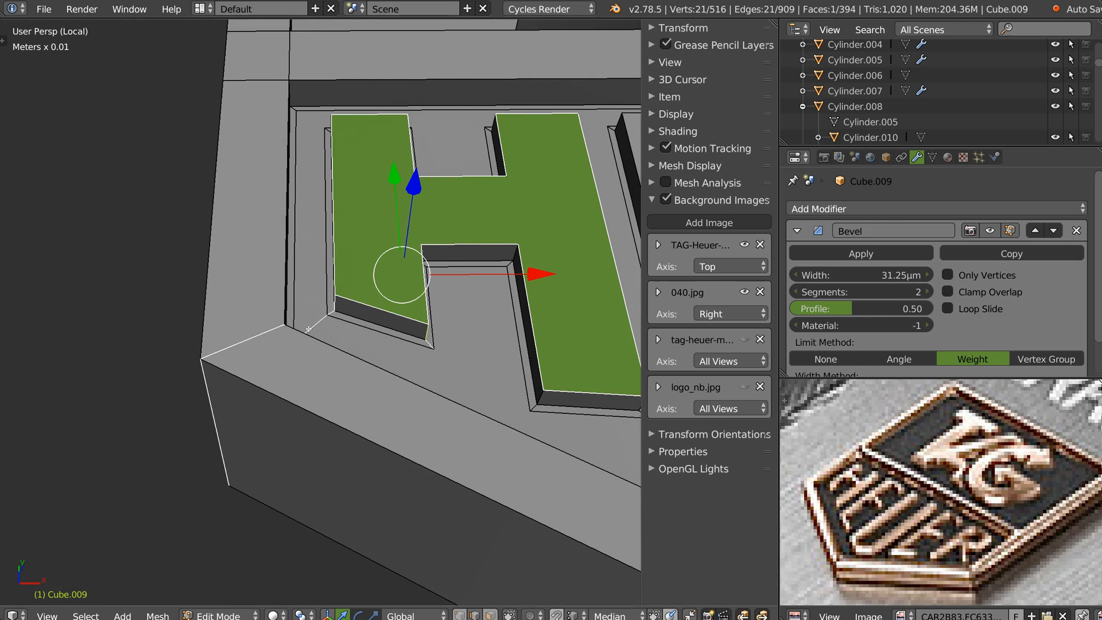
alt+shift+right_click(293, 338)
alt+shift+right_click(334, 300)
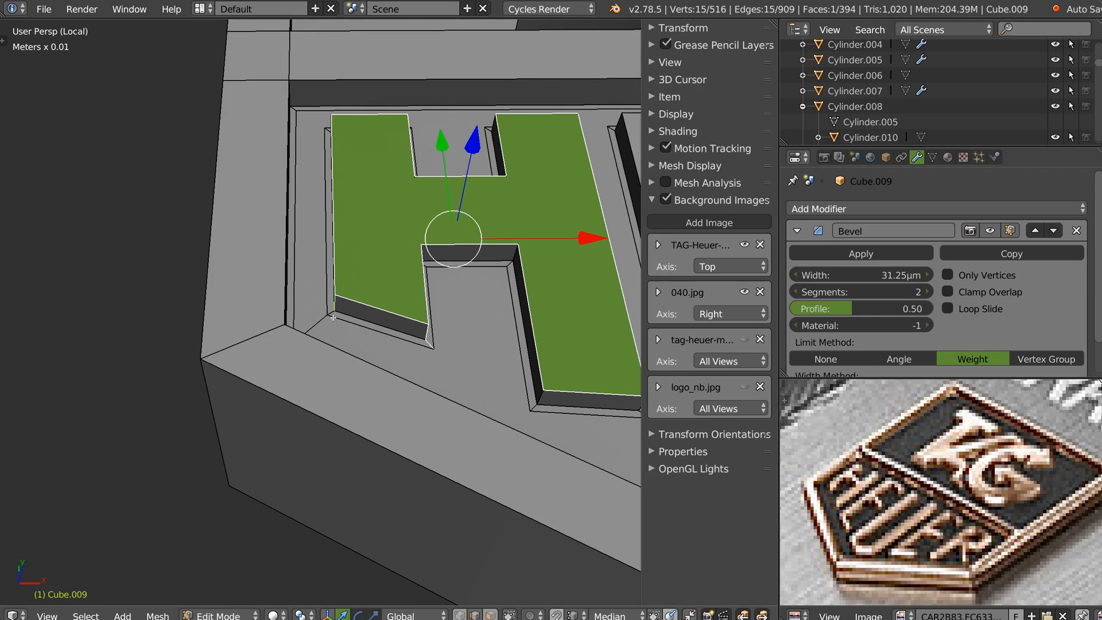
Step: Add the side edges at the H's remaining outer and inner corners to the selection
scroll(358, 368, up, 4)
middle_drag(358, 367, 362, 361)
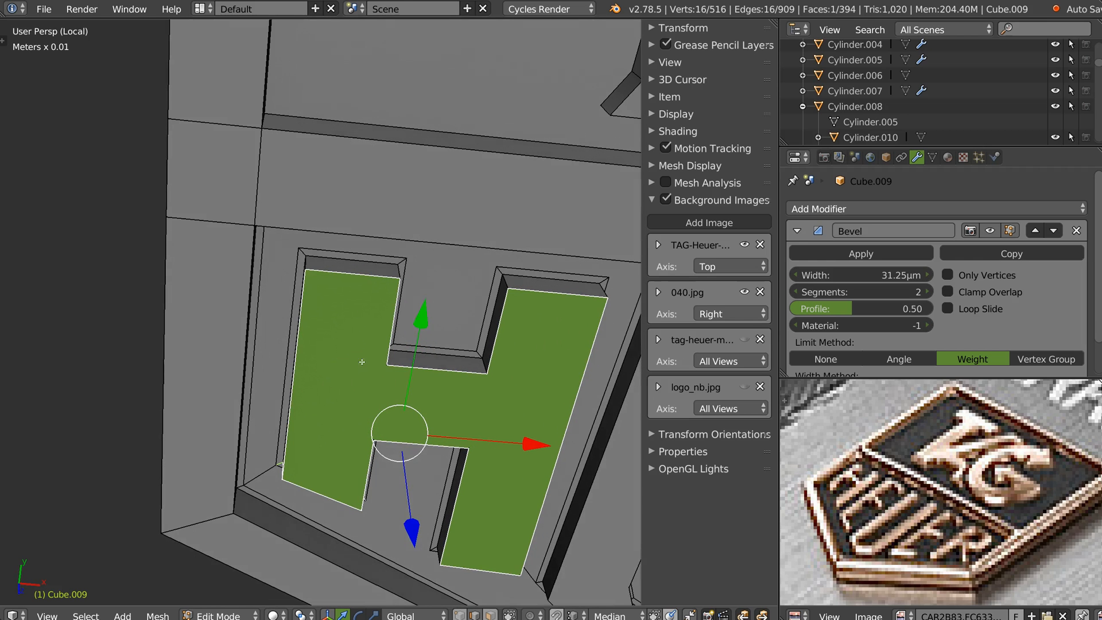
alt+shift+right_click(307, 264)
alt+shift+right_click(398, 272)
alt+shift+right_click(608, 290)
alt+shift+right_click(485, 372)
middle_drag(485, 372, 378, 403)
alt+shift+right_click(480, 372)
alt+shift+right_click(378, 403)
middle_drag(545, 390, 409, 388)
alt+shift+right_click(485, 336)
middle_drag(485, 336, 437, 342)
alt+shift+right_click(338, 352)
shift+middle_drag(268, 251, 365, 204)
alt+shift+right_click(274, 269)
alt+shift+right_click(458, 189)
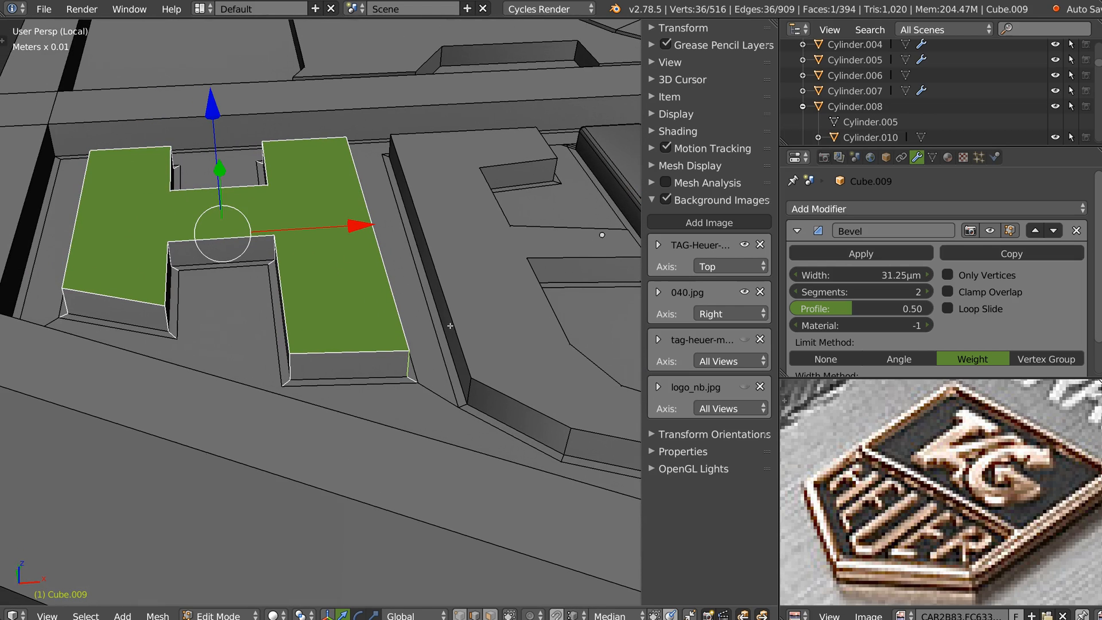
Step: Try a two-segment bevel on the H's top outline and all its corner edges at once
key(ctrl+b)
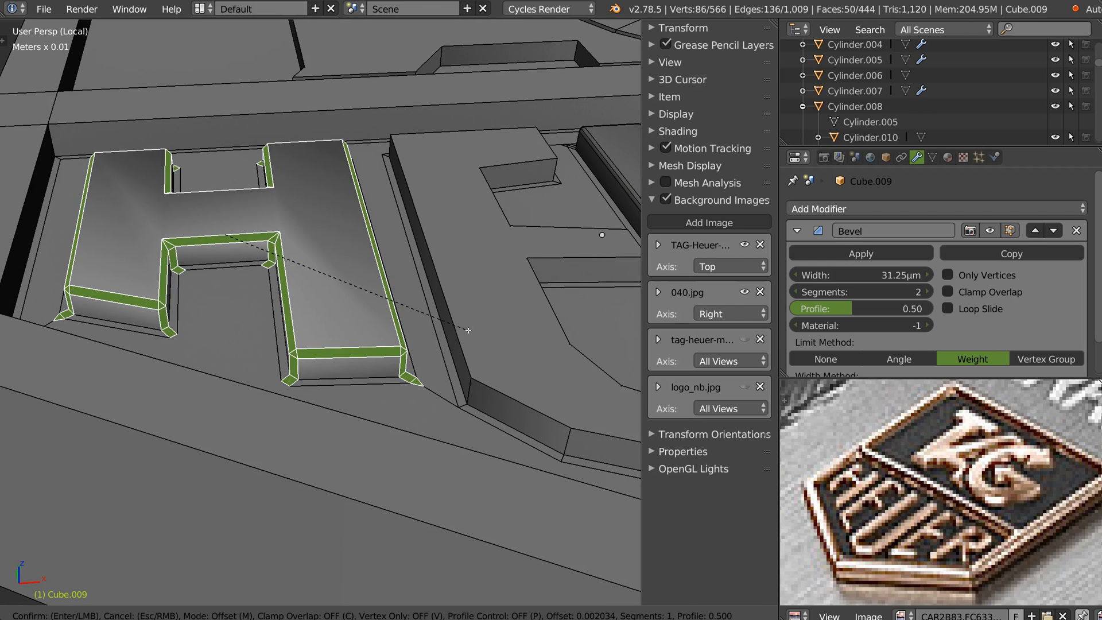
scroll(468, 330, up, 1)
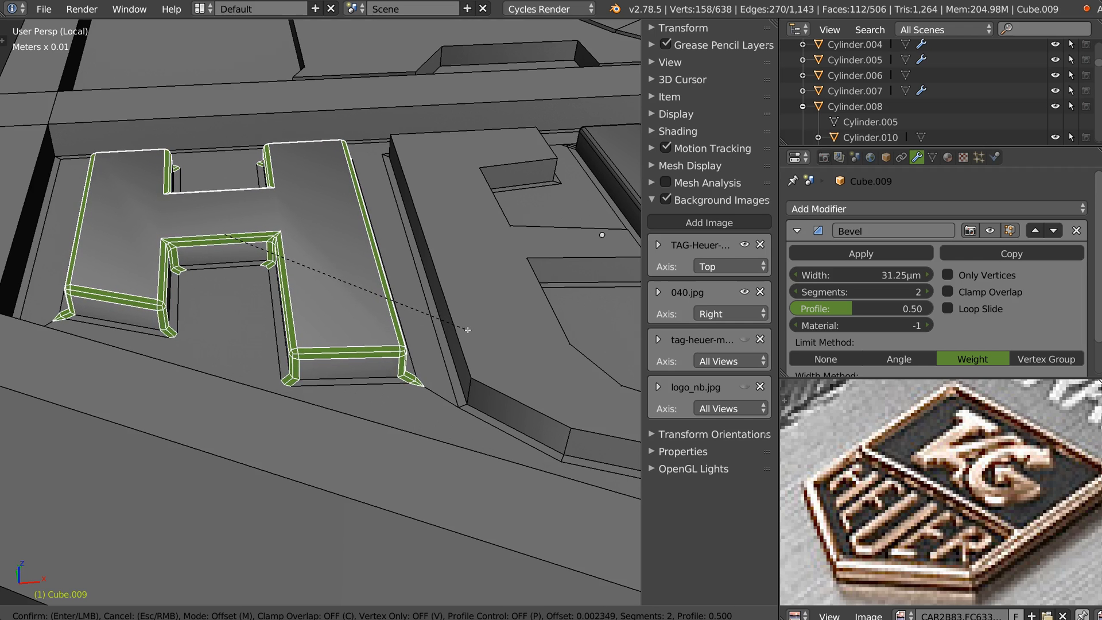
click(468, 331)
middle_drag(468, 330, 367, 365)
middle_drag(322, 293, 306, 339)
scroll(299, 333, up, 3)
middle_drag(269, 275, 261, 321)
shift+middle_drag(192, 295, 256, 310)
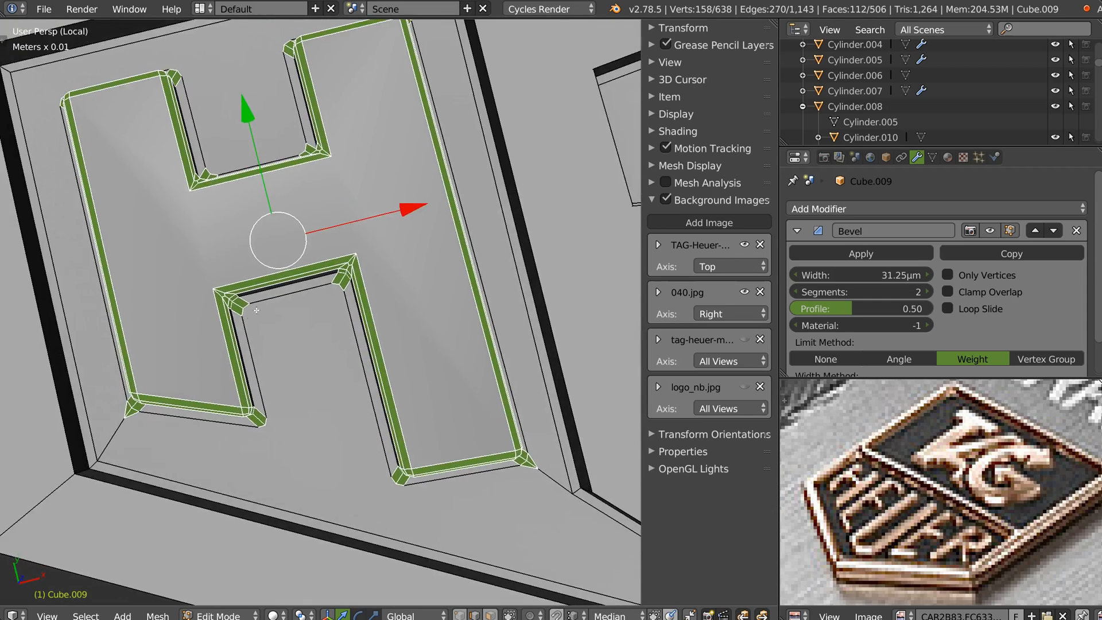
scroll(256, 310, up, 3)
scroll(256, 310, down, 1)
middle_drag(375, 310, 383, 249)
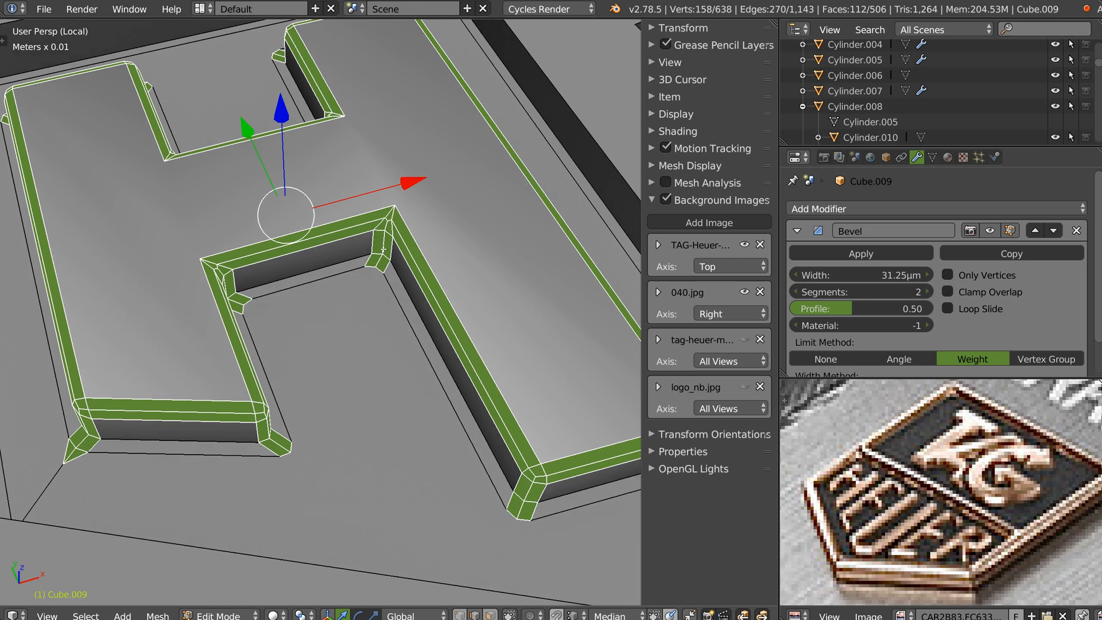
key(ctrl+z)
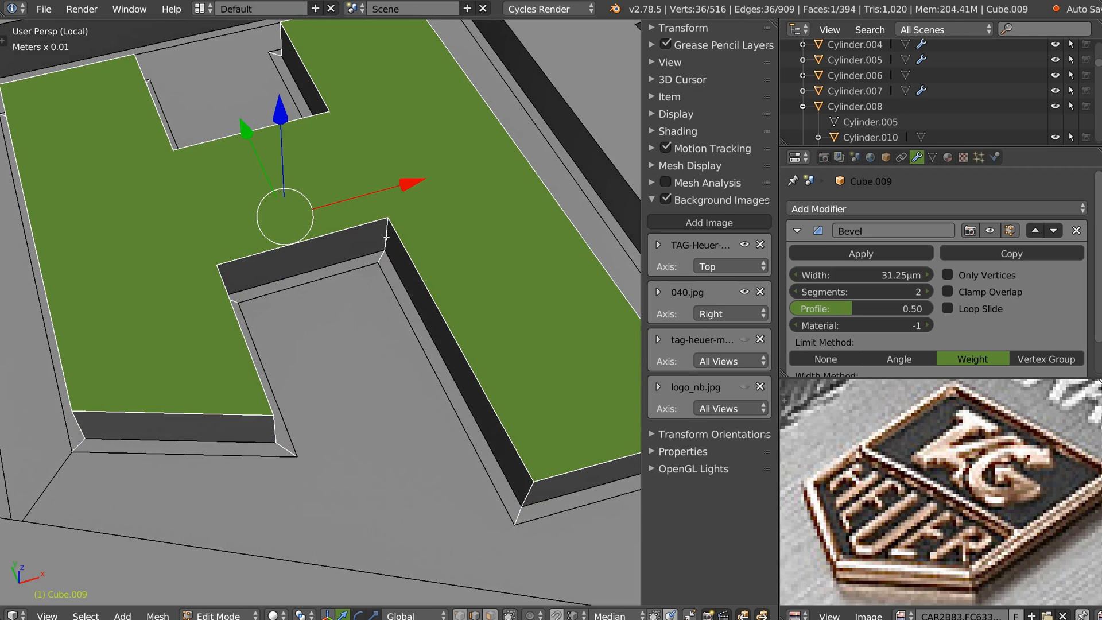
Step: Take the side edges at the H's four inner crossbar corners back out of the selection
key(ctrl+z)
middle_drag(384, 232, 191, 209)
key(ctrl+z)
key(ctrl+z)
middle_drag(407, 233, 362, 264)
key(ctrl+z)
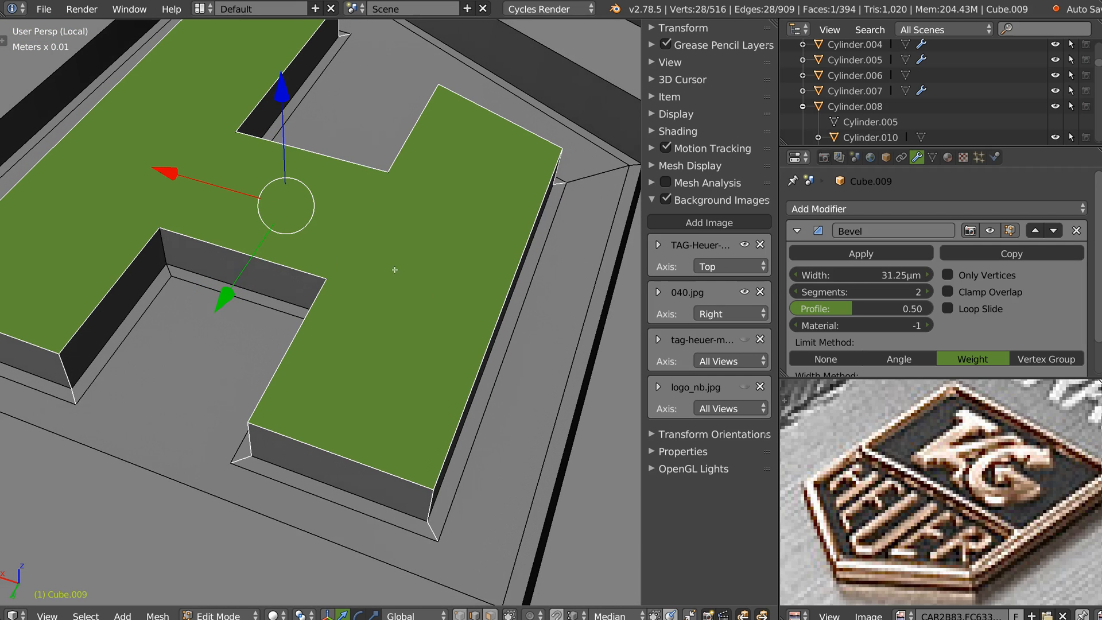
Step: Bevel the H's top outline and outer corner edges with 2 segments and an offset of about 0.0026
key(ctrl+b)
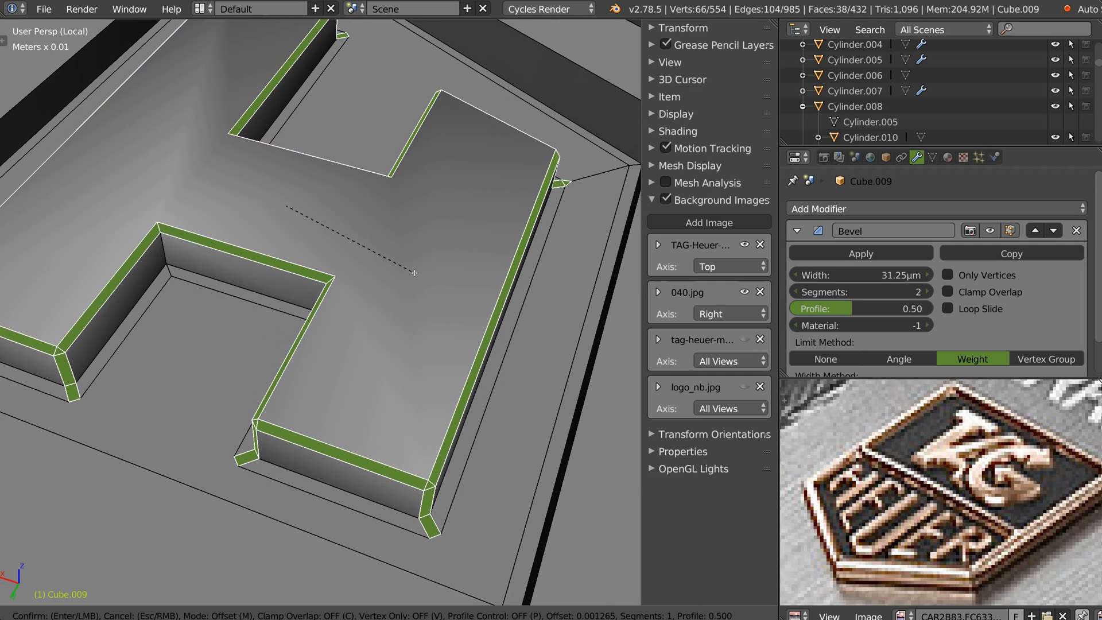
scroll(416, 273, up, 1)
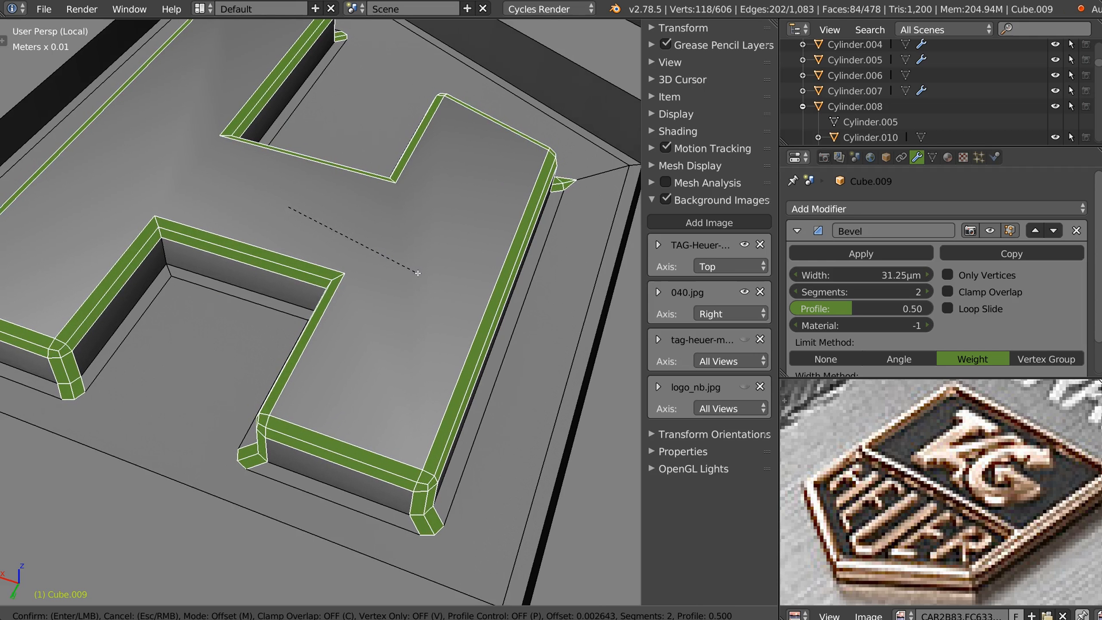
click(416, 273)
Step: Select the edges at the H's four inner crossbar corners and bevel them with 2 segments and an offset of about 0.0019
middle_drag(206, 279, 428, 233)
alt+right_click(176, 256)
alt+right_click(341, 211)
key(ctrl+z)
alt+shift+right_click(333, 210)
alt+shift+right_click(249, 315)
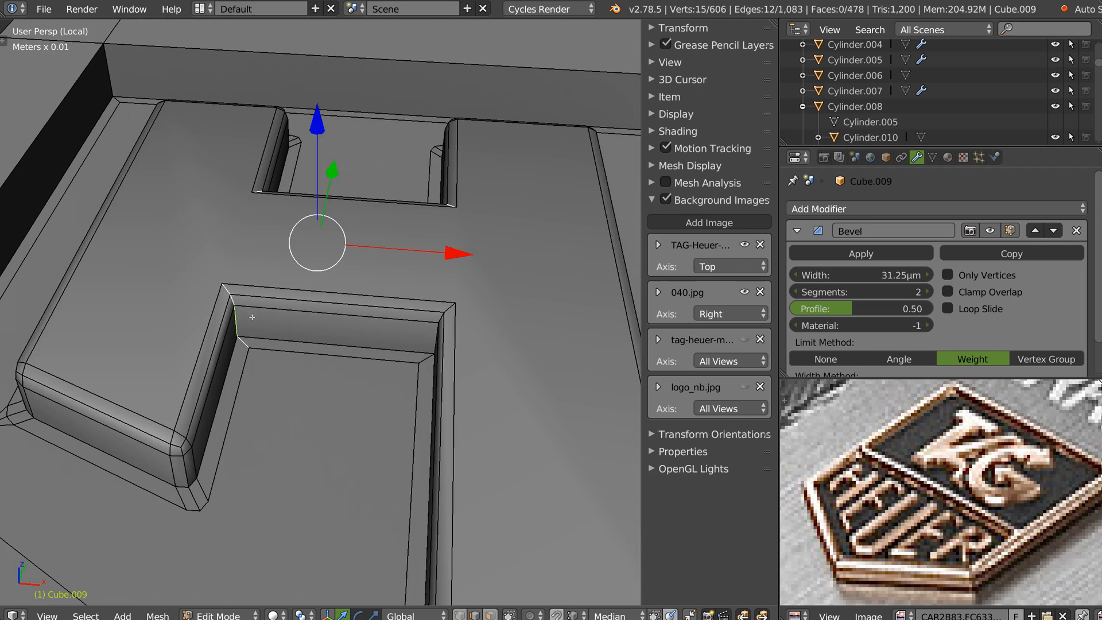
middle_drag(251, 316, 462, 300)
alt+shift+right_click(482, 293)
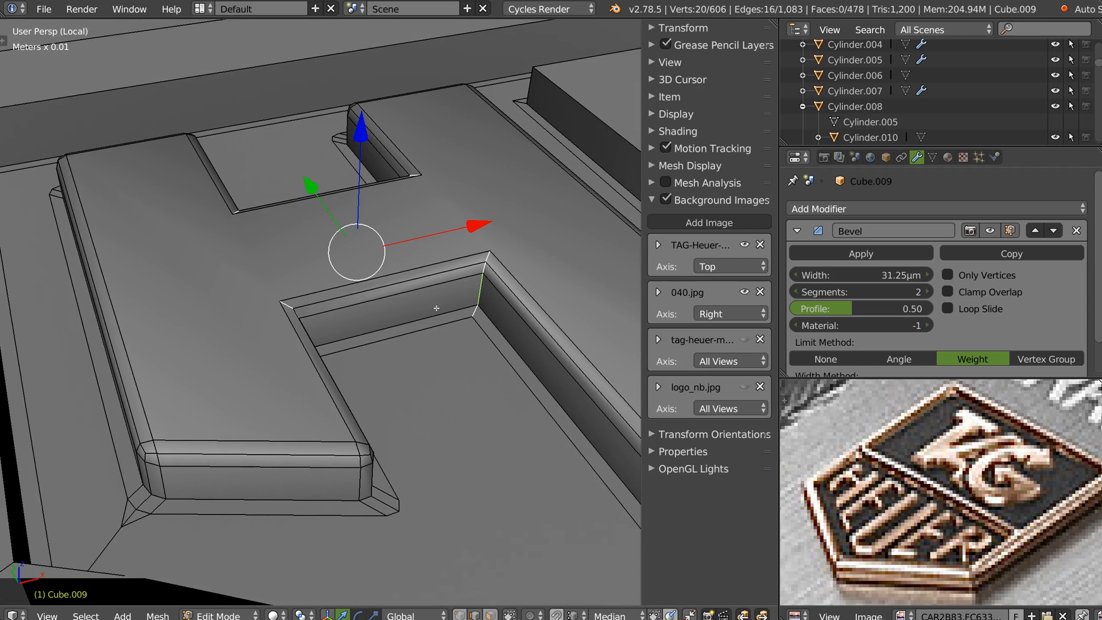
key(ctrl+b)
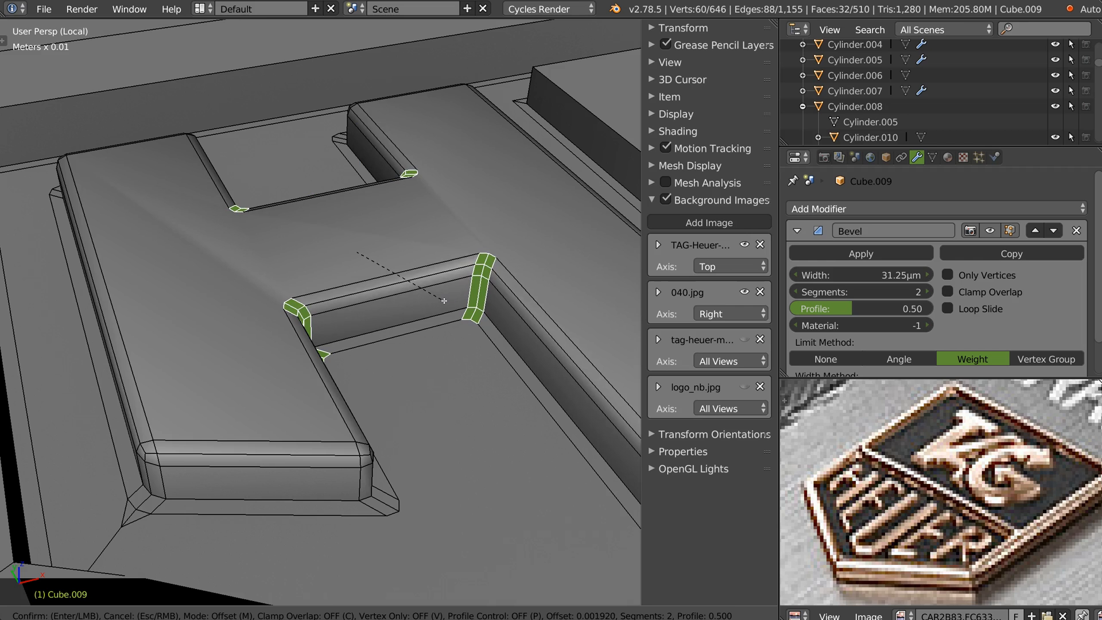
click(445, 300)
Step: Dissolve the two leftover short edges at the H's beveled corner
middle_drag(445, 300, 258, 325)
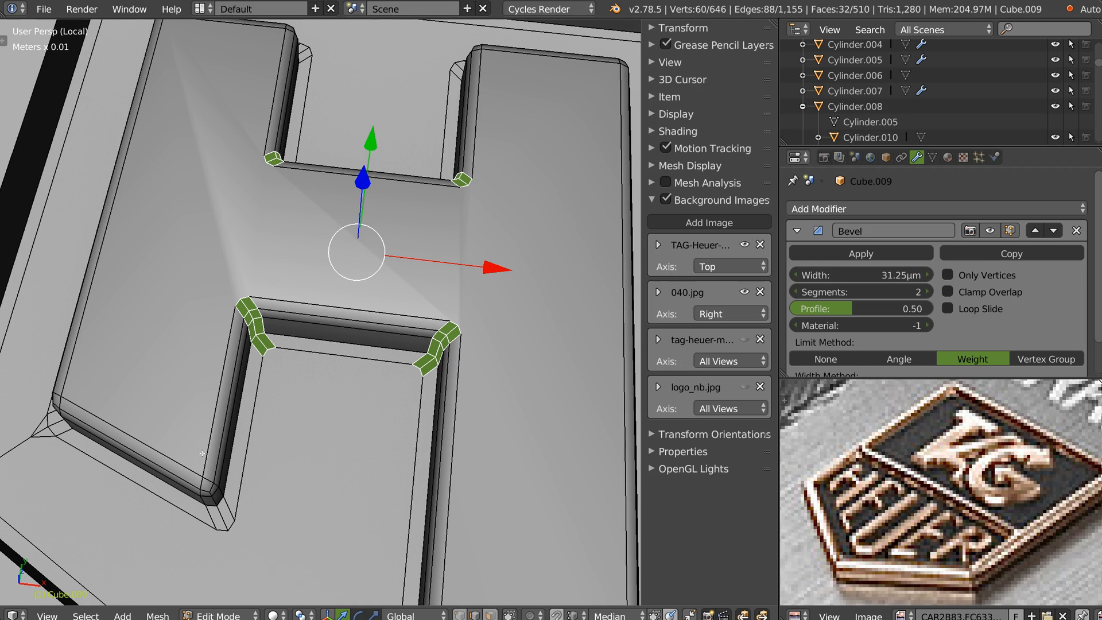
middle_drag(228, 456, 333, 373)
right_click(281, 312)
shift+right_click(282, 317)
key(ctrl+x)
Step: Try to join the recess border vertex above the U's right arm to the arm's top base corner vertex
middle_drag(408, 167, 322, 271)
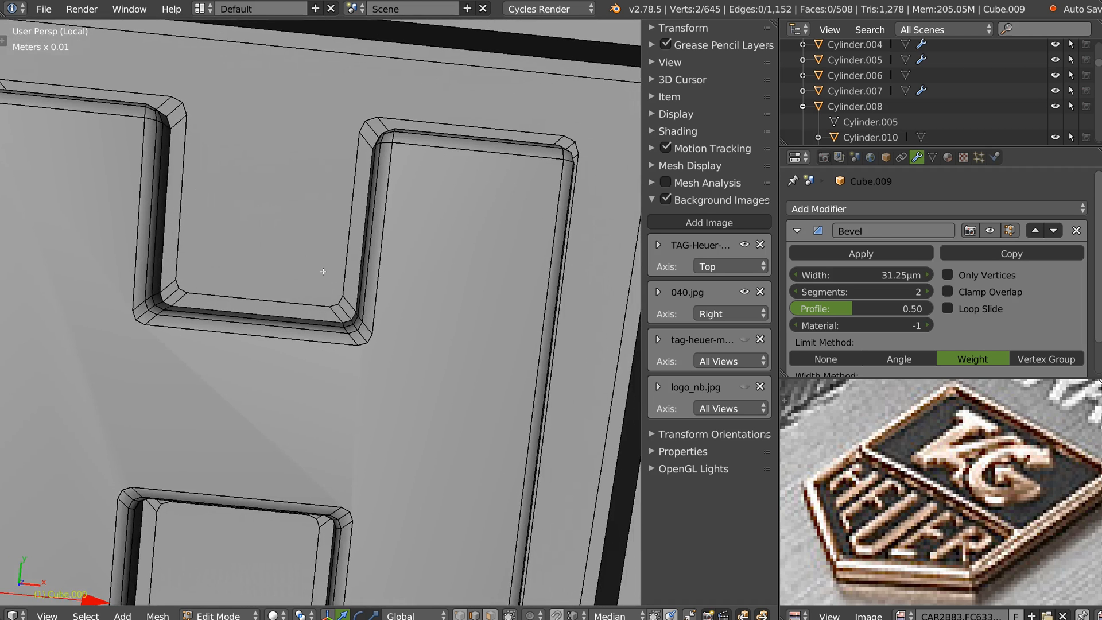
scroll(322, 270, down, 4)
shift+middle_drag(519, 338, 404, 275)
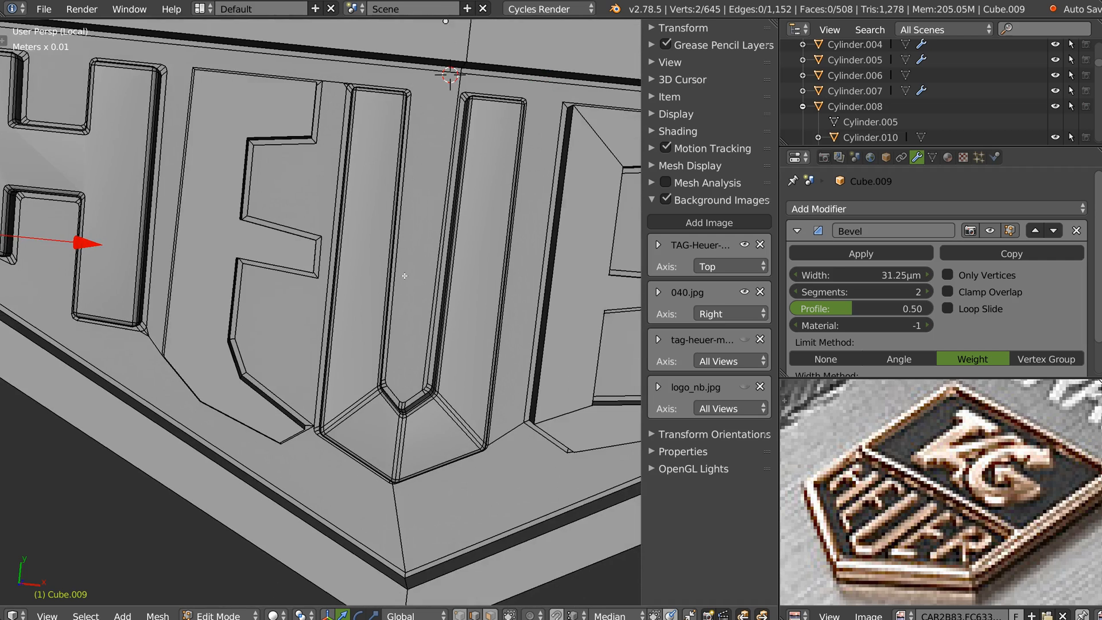
scroll(404, 276, up, 5)
right_click(397, 295)
shift+middle_drag(397, 290, 368, 597)
shift+middle_drag(459, 94, 406, 411)
key(ctrl+Tab)
key(1)
right_click(378, 256)
shift+right_click(390, 299)
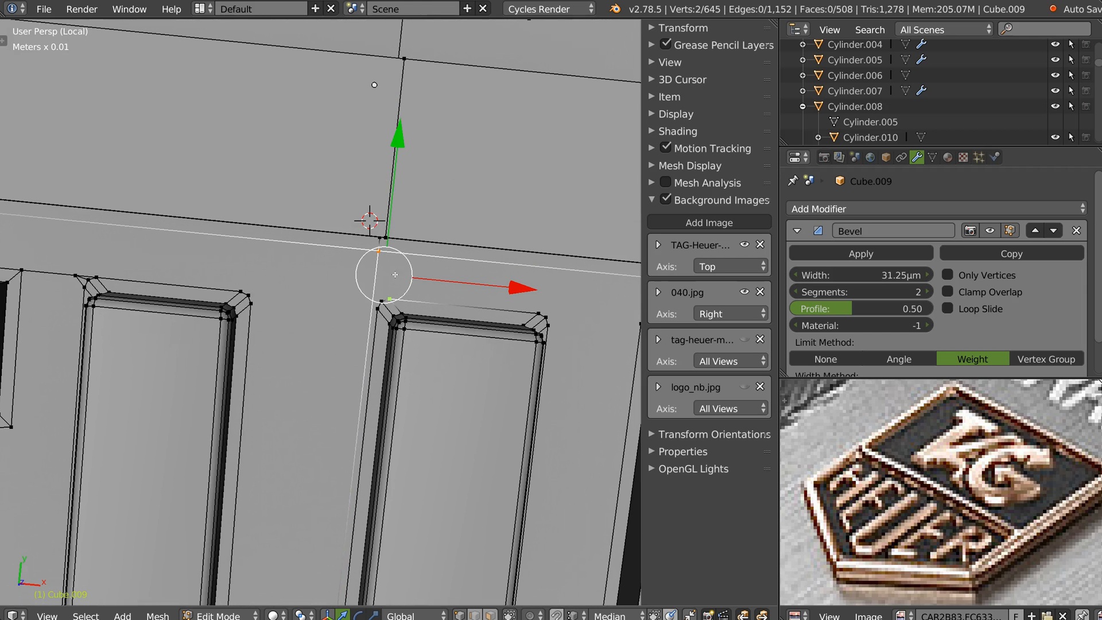
key(j)
key(ctrl+z)
Step: Join the upper and lower inner-corner vertices at the left end of the H's crossbar with a new edge
scroll(368, 364, down, 4)
shift+middle_drag(367, 364, 406, 283)
scroll(347, 263, up, 5)
scroll(406, 303, down, 2)
middle_drag(270, 258, 565, 238)
scroll(424, 215, down, 4)
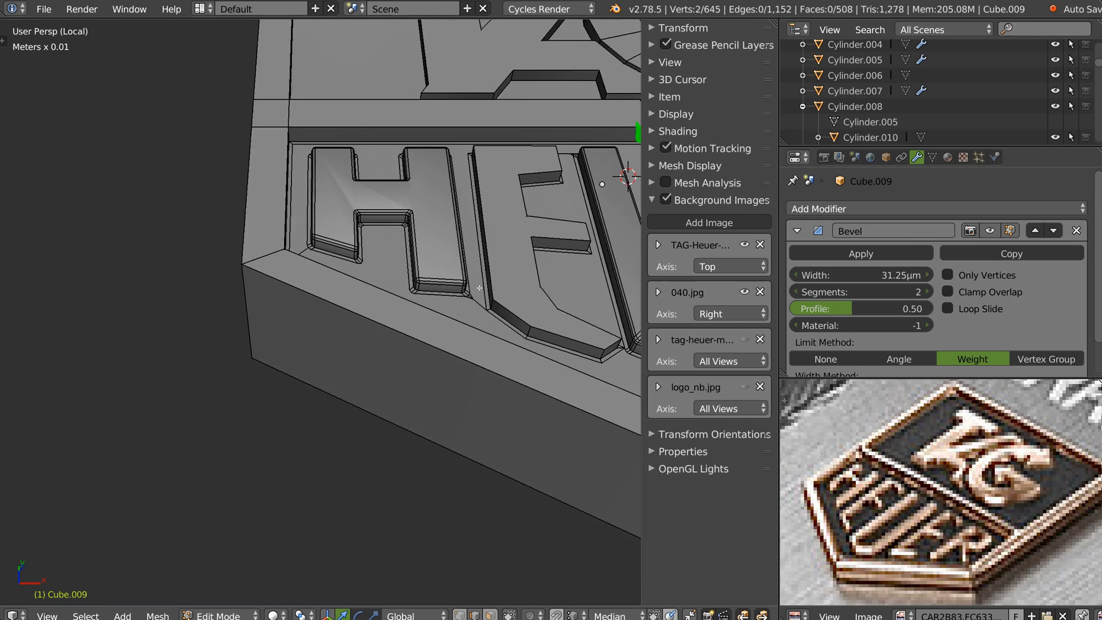
scroll(420, 243, up, 4)
scroll(356, 253, up, 2)
middle_drag(356, 253, 386, 254)
scroll(385, 253, up, 1)
key(ctrl+Tab)
key(1)
right_click(317, 248)
shift+right_click(316, 338)
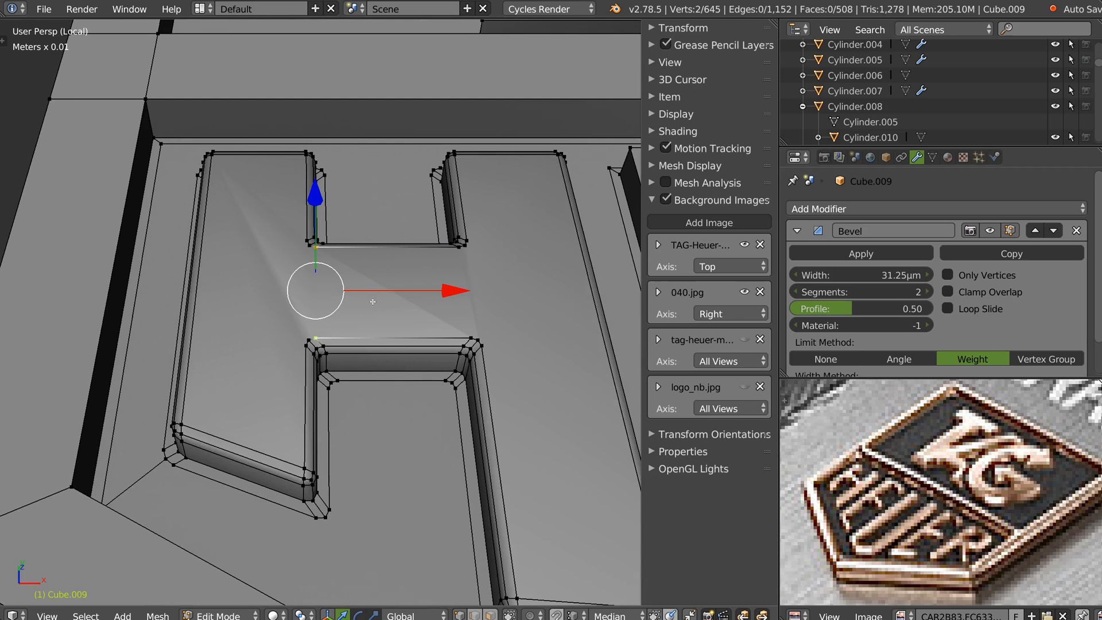
key(j)
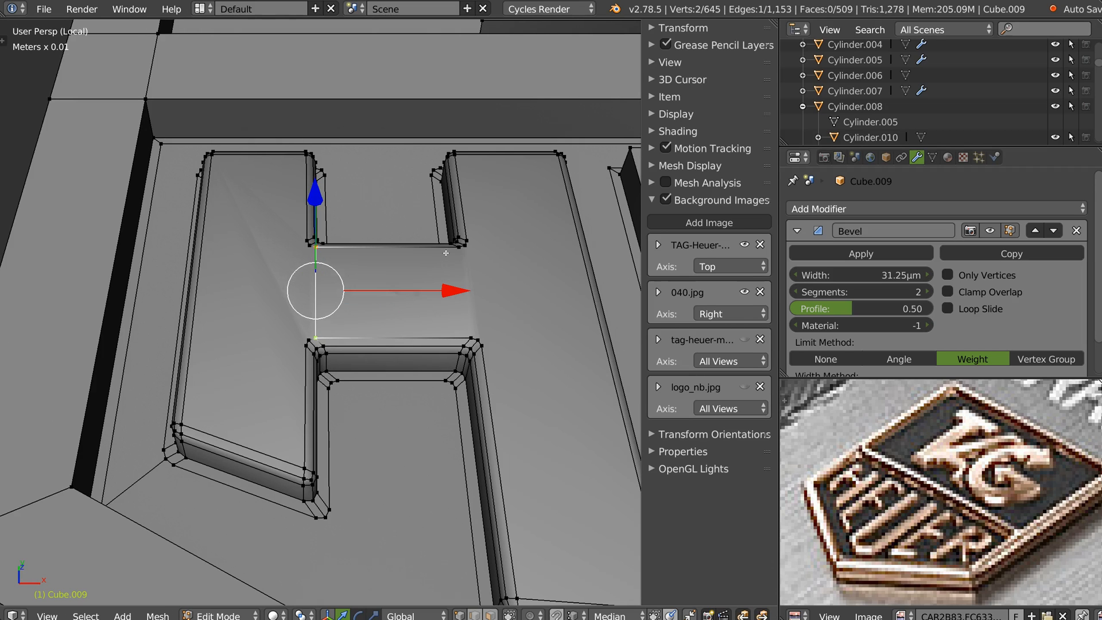
Step: Join the upper and lower inner-corner vertices at the right end of the H's crossbar with a new edge
right_click(458, 247)
shift+right_click(465, 333)
key(j)
middle_drag(466, 335, 412, 302)
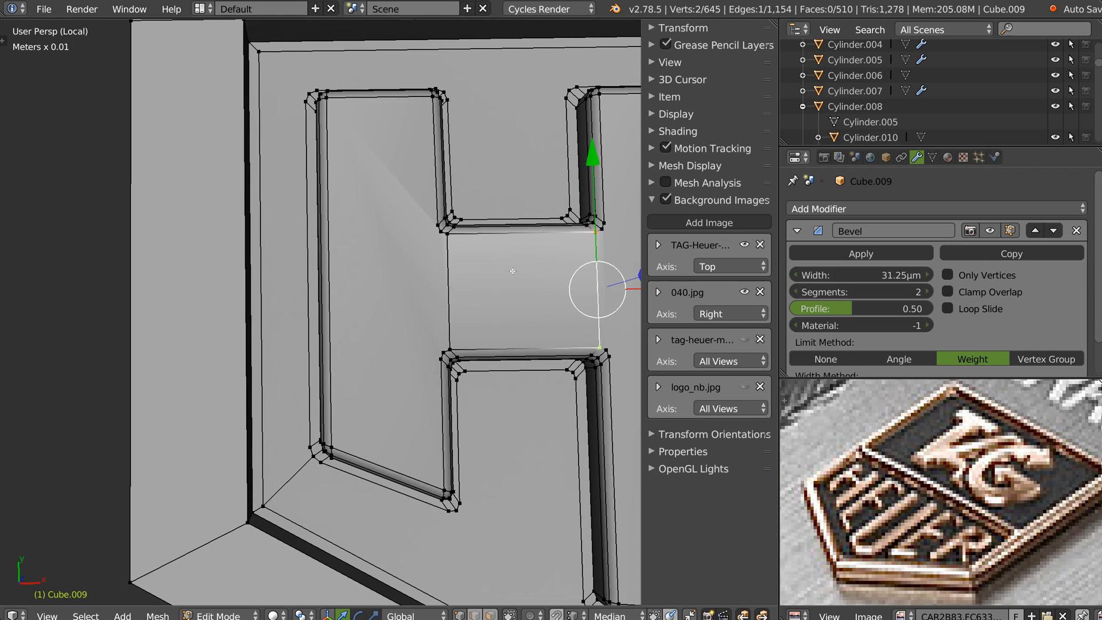
Step: Insert a loop cut across the outer side of the H's left leg, level with the middle of the crossbar
right_click(437, 234)
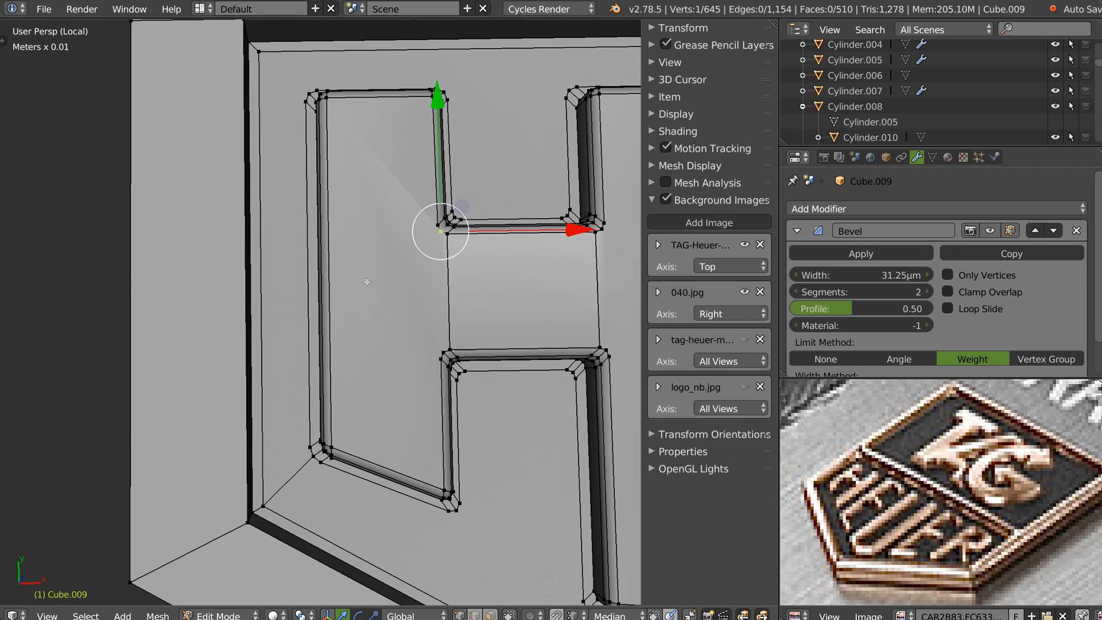
key(ctrl+r)
click(329, 286)
click(338, 304)
Step: Connect the loop cut's top-face vertex to the upper and lower crossbar corner vertices with two diagonal edges
right_click(438, 234)
shift+right_click(329, 294)
shift+right_click(446, 348)
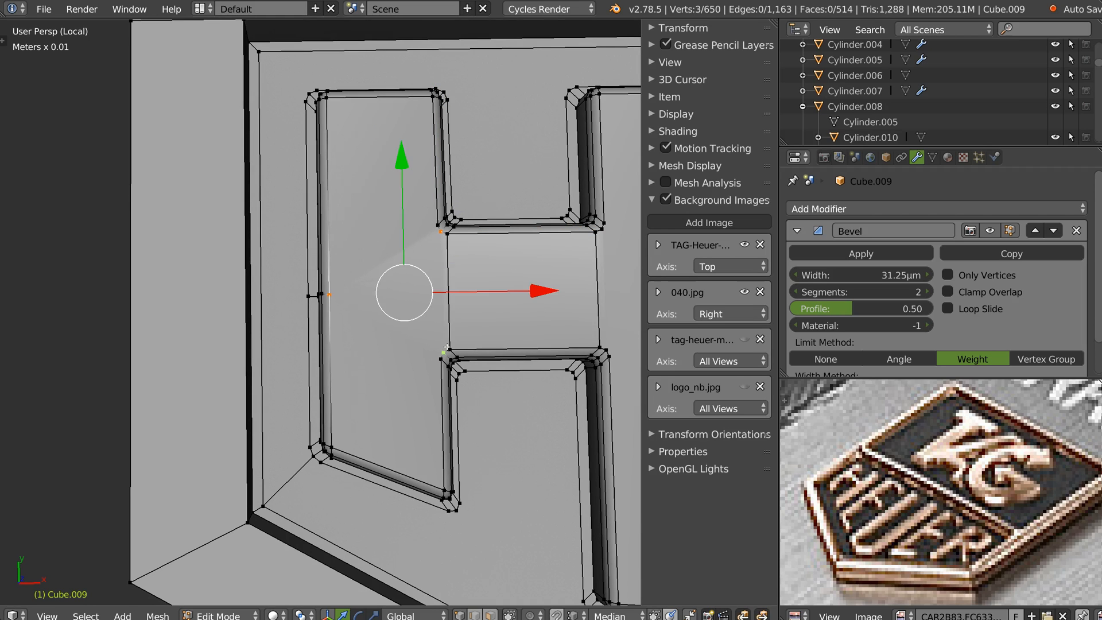
key(j)
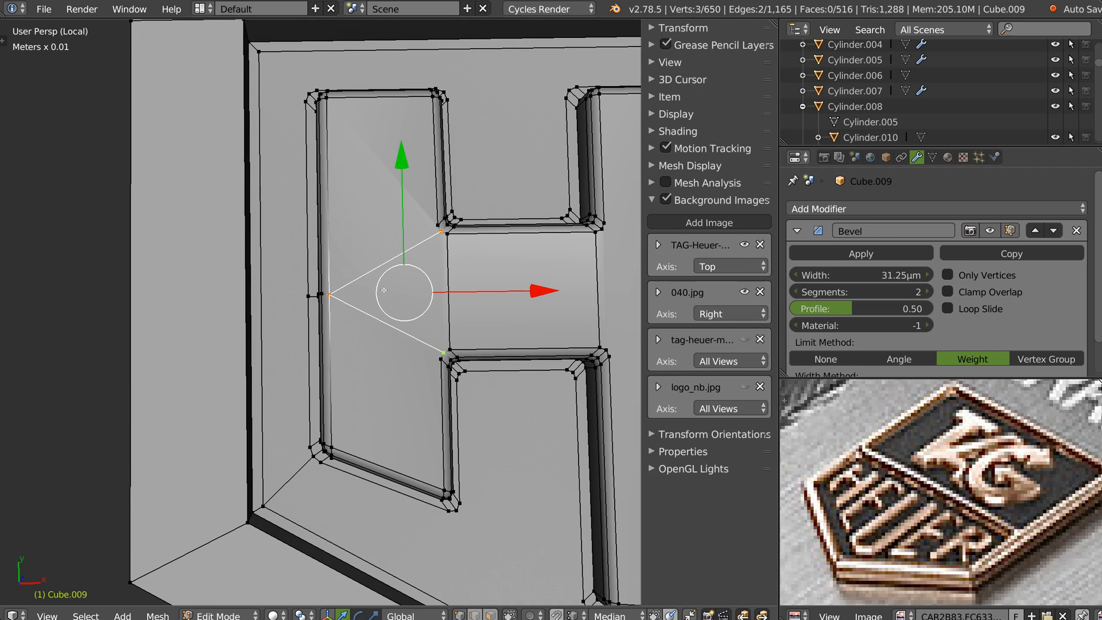
Step: Show the H in top orthographic view with the background images and the properties sidebar hidden
shift+scroll(383, 291, up, 4)
key(q)
click(356, 249)
key(q)
click(372, 267)
scroll(408, 237, up, 4)
scroll(407, 331, up, 1)
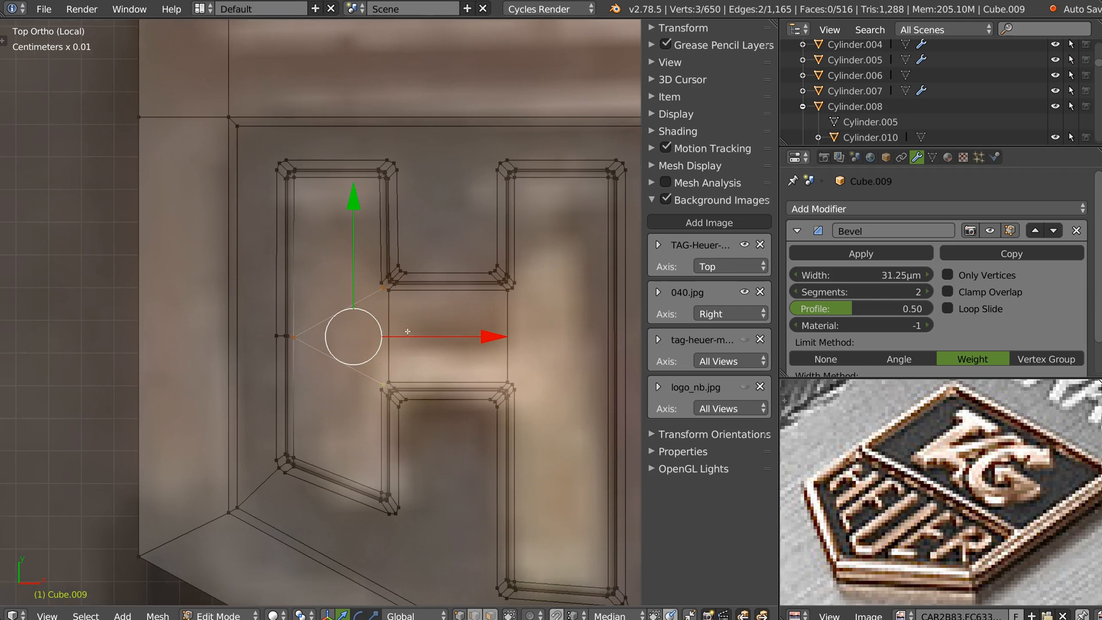
key(z)
click(503, 264)
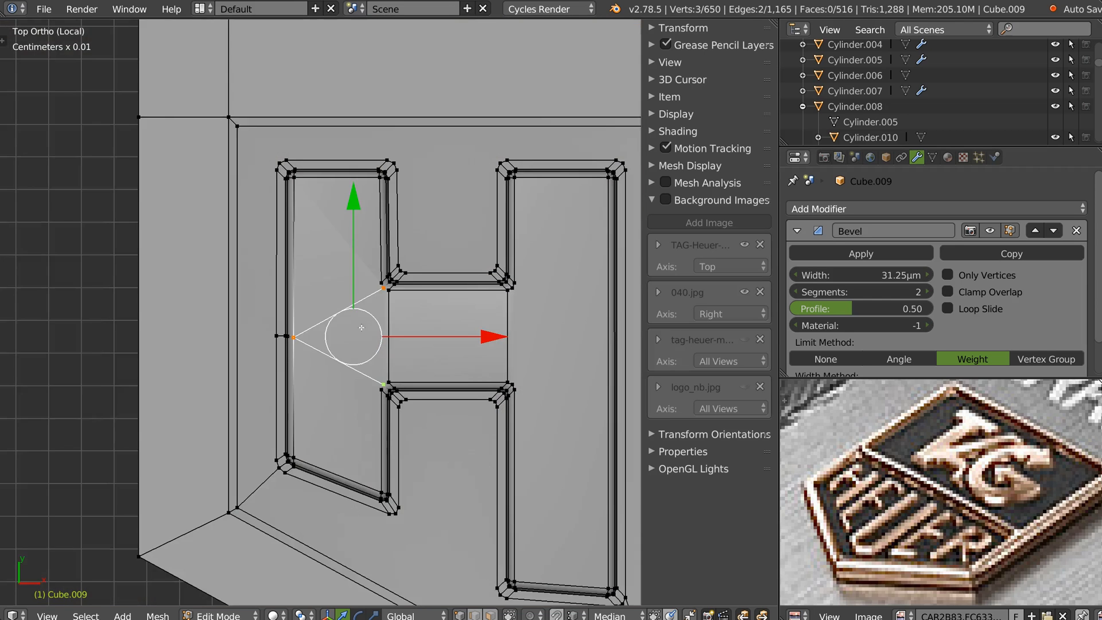
scroll(468, 251, up, 3)
key(n)
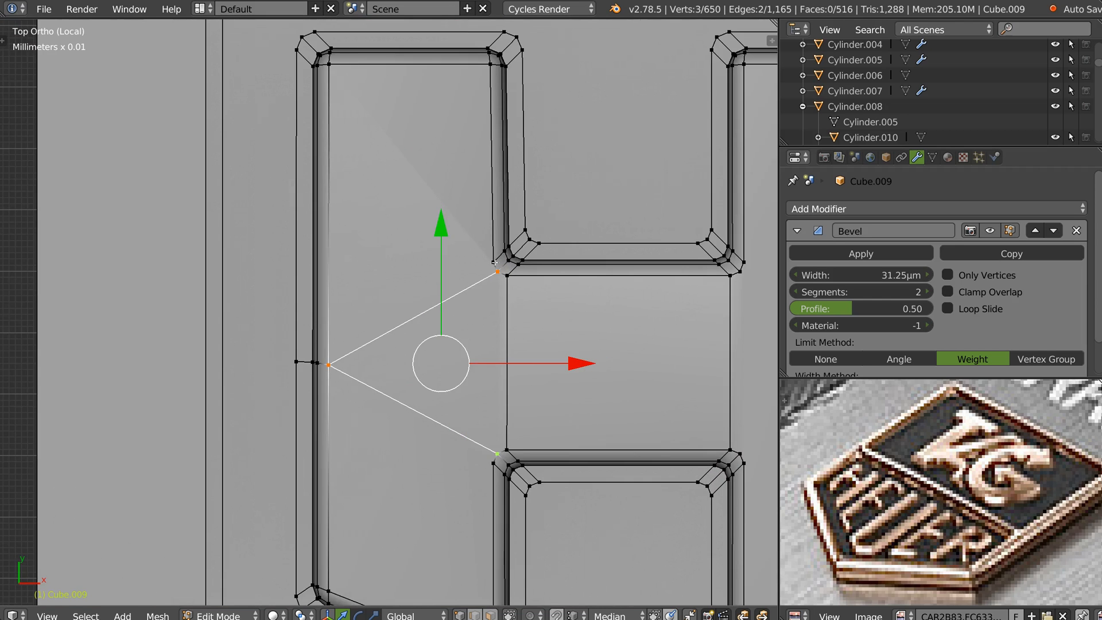
Step: Knife-cut a horizontal edge from the H's upper left crossbar corner across the left leg to its outer base edge
scroll(455, 282, up, 1)
key(k)
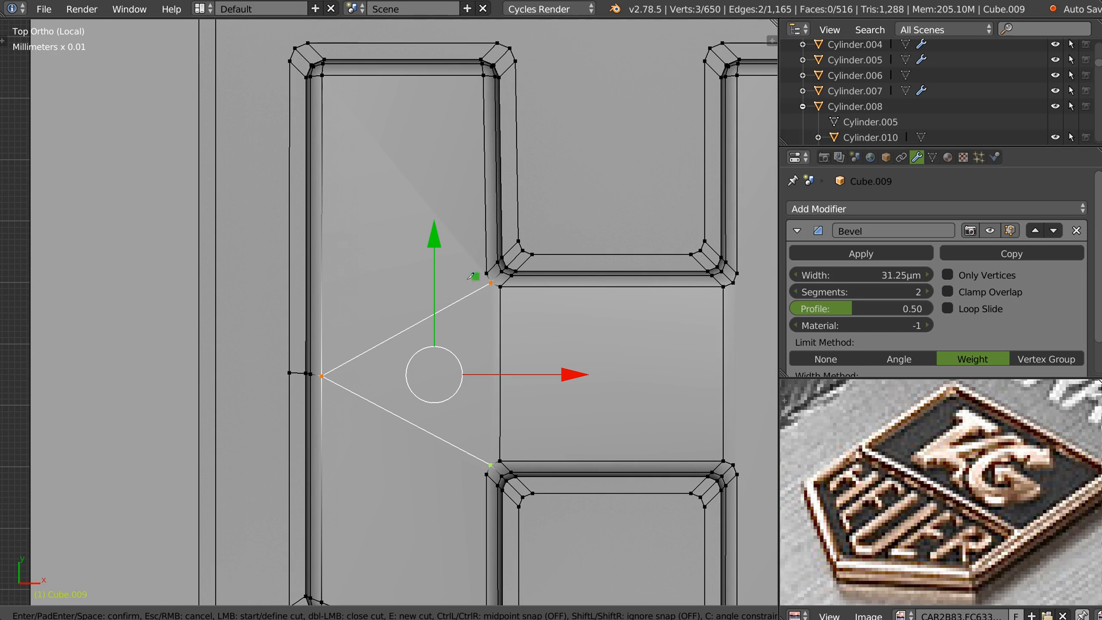
click(487, 273)
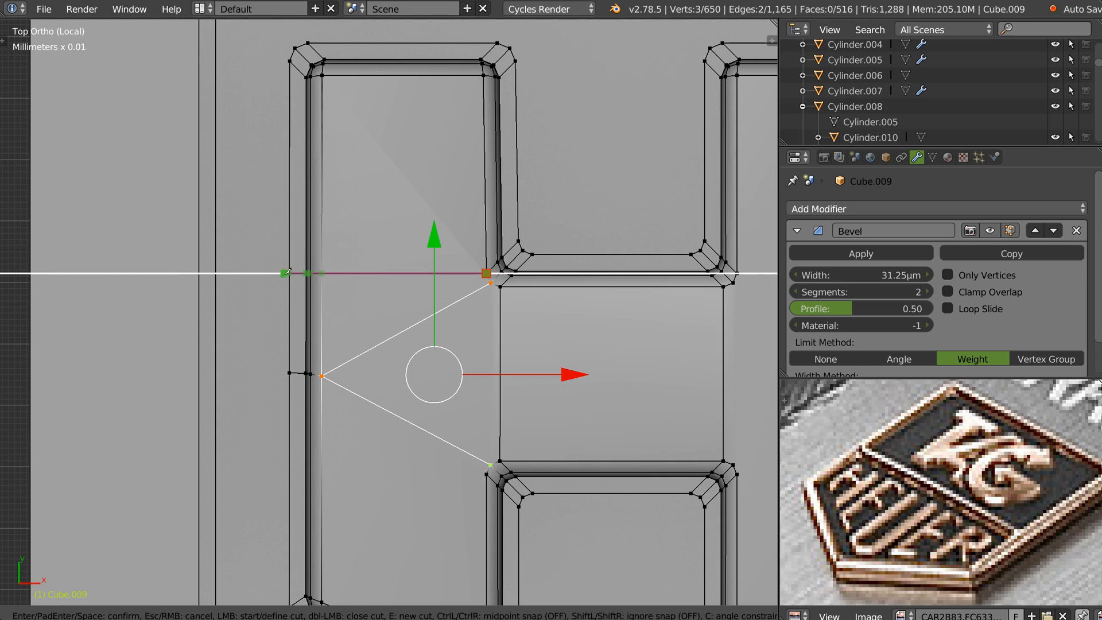
click(289, 273)
key(Return)
Step: Knife-cut a horizontal edge from the H's lower left crossbar corner across the left leg to its outer base edge
shift+middle_drag(414, 283, 414, 165)
key(k)
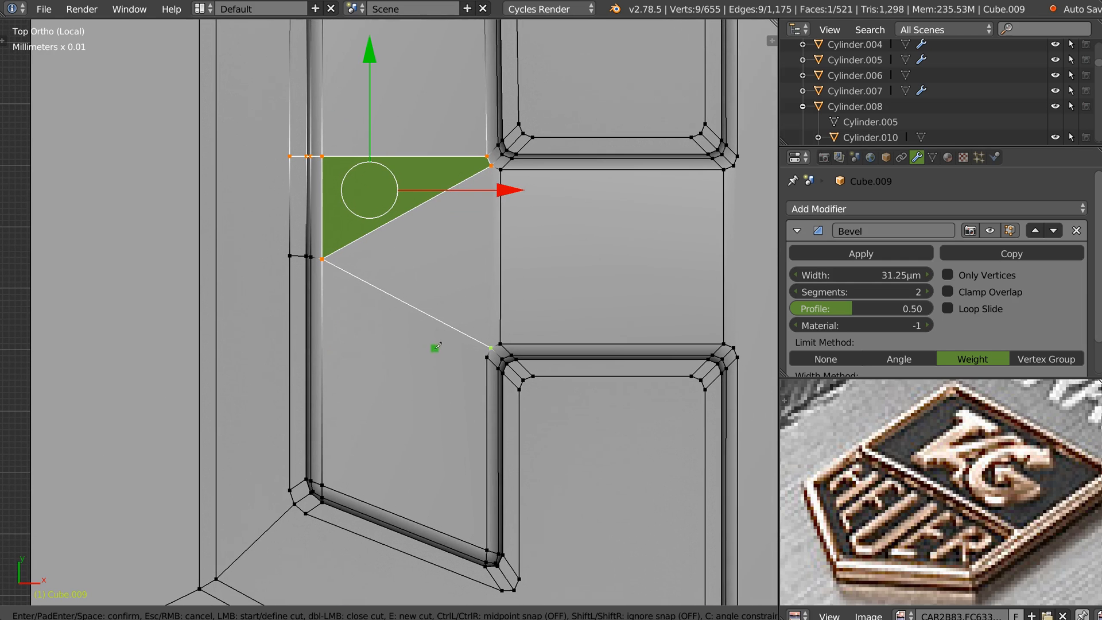
click(486, 357)
click(289, 357)
key(Return)
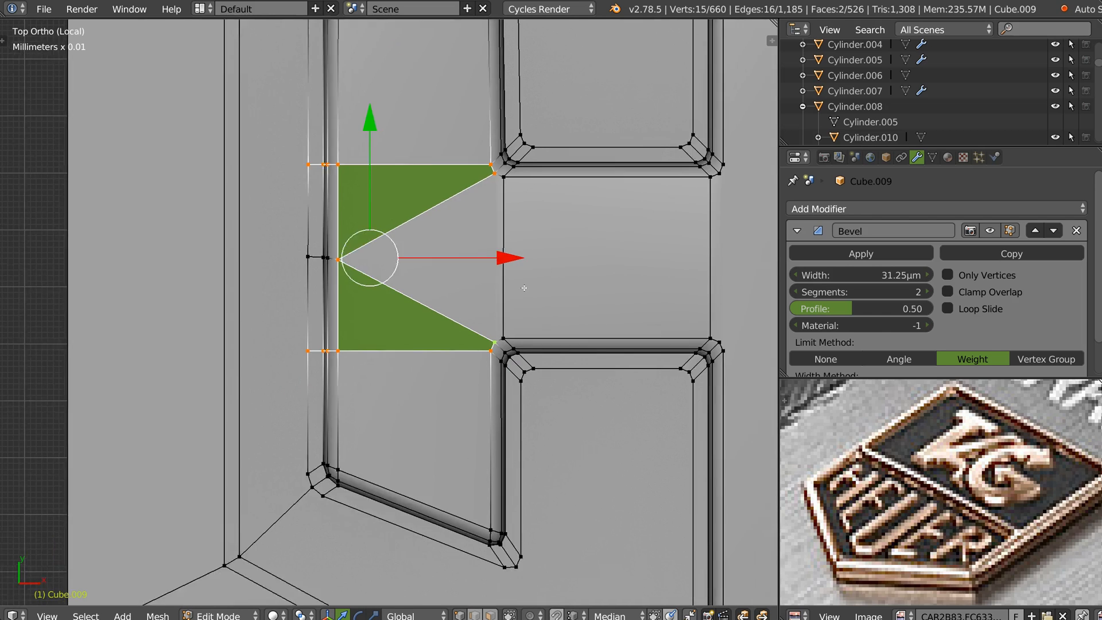
Step: Add a loop cut across the H's right leg outer edge and slide it level with the crossbar's middle
scroll(383, 291, down, 1)
shift+middle_drag(379, 272, 220, 263)
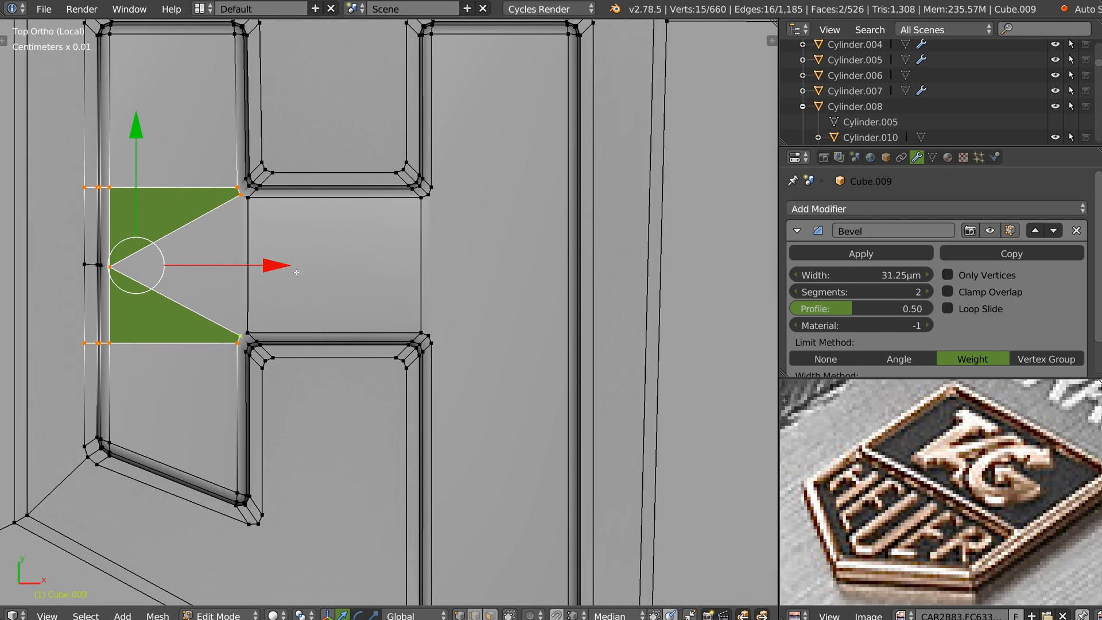
shift+middle_drag(503, 253, 437, 256)
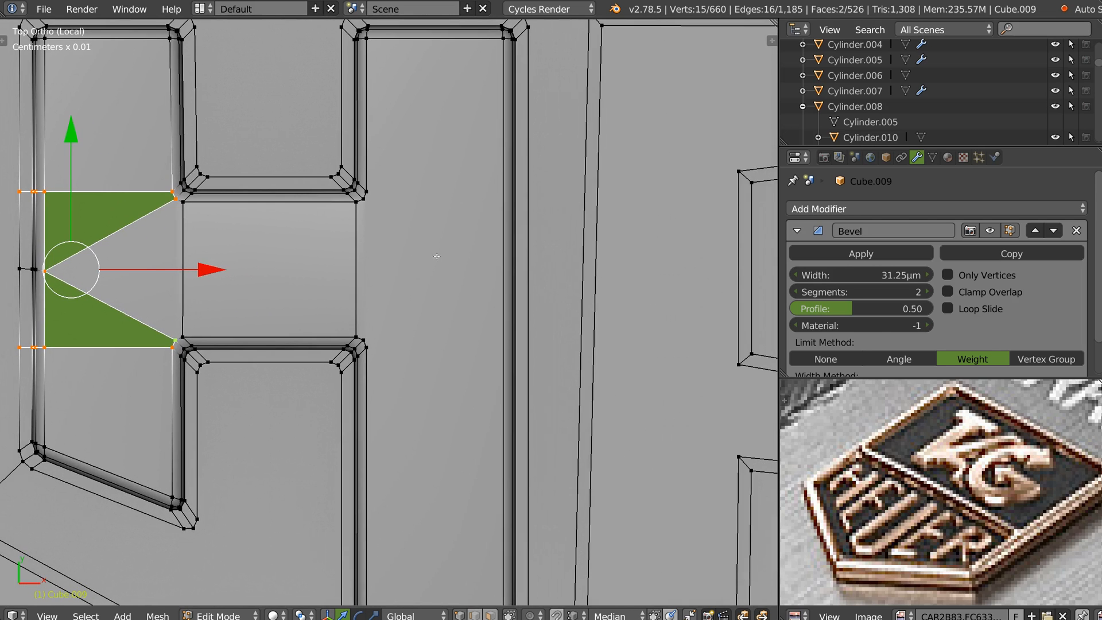
right_click(514, 267)
key(g)
key(g)
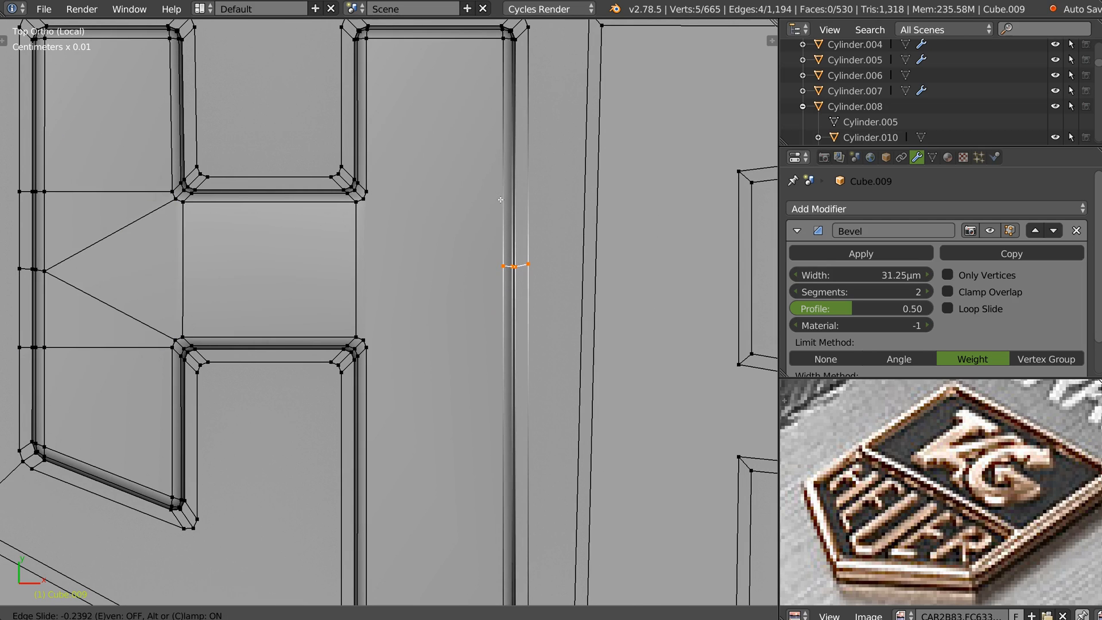
click(500, 199)
Step: Connect the new loop cut's top-face vertex to the right leg's upper and lower crossbar corner vertices with two diagonal edges
right_click(369, 208)
shift+right_click(503, 266)
shift+right_click(363, 340)
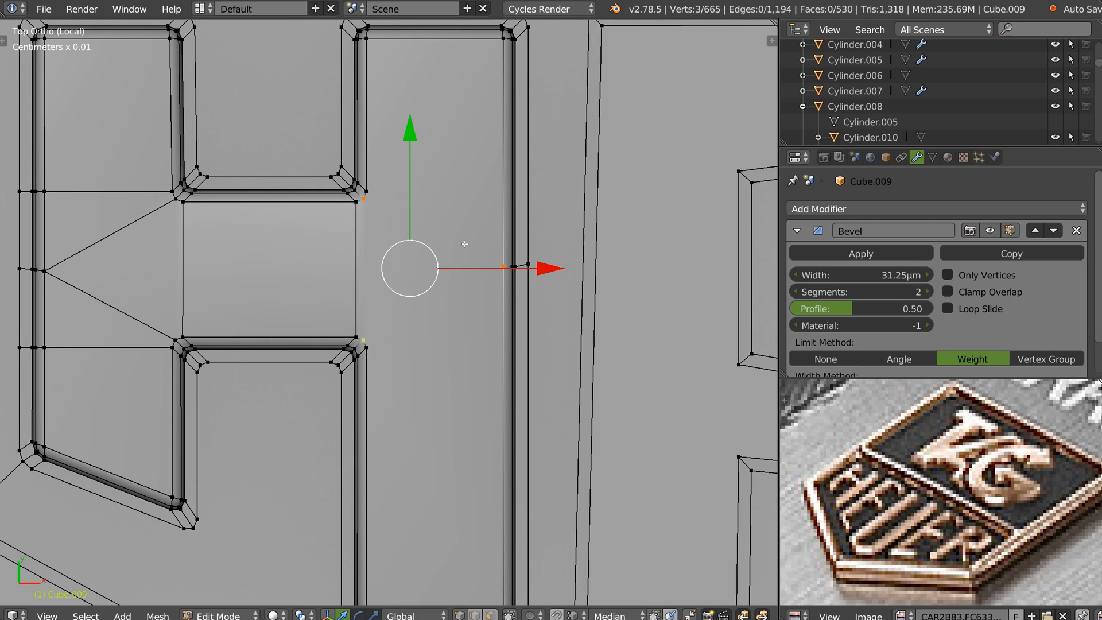
Step: Knife-cut two horizontal edges from the H's lower and upper right crossbar corners across the right leg to its outer base edge
key(k)
click(366, 348)
click(528, 348)
key(Return)
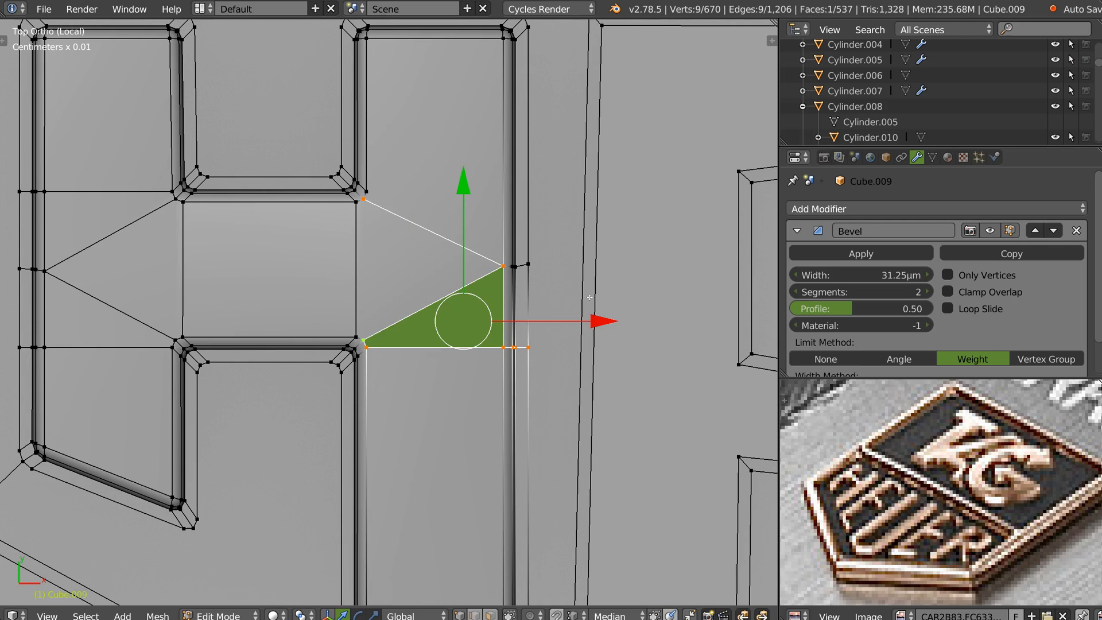
key(k)
click(367, 191)
click(528, 191)
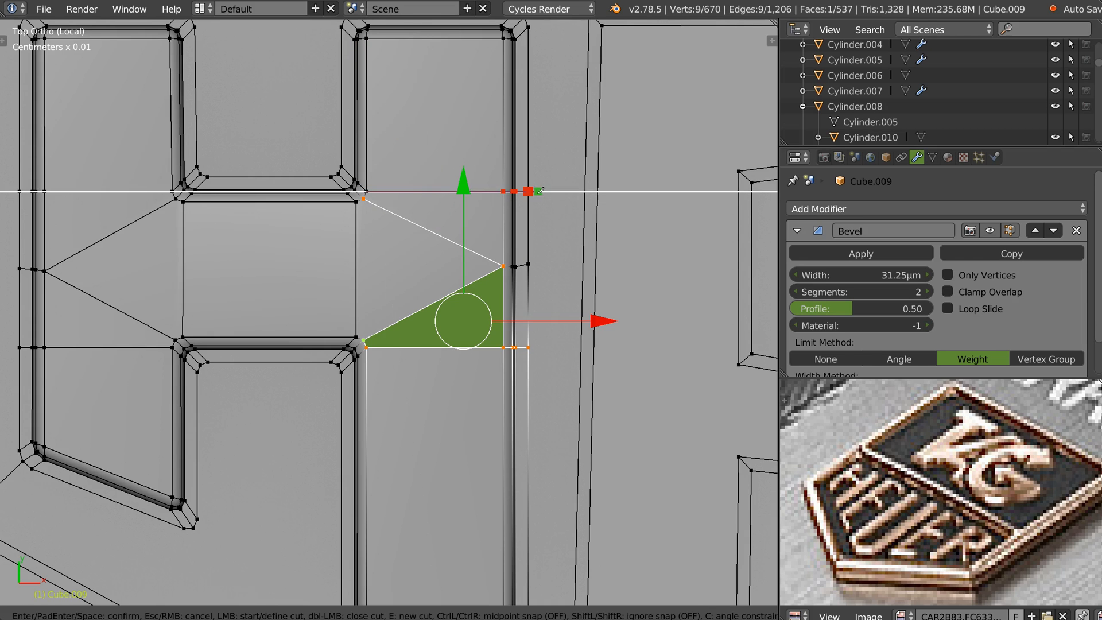
key(Return)
Step: Try a Subdivision Surface modifier on the badge to check the H's shading, and undo it
scroll(469, 231, down, 2)
shift+middle_drag(466, 290, 516, 241)
middle_drag(428, 332, 417, 296)
key(KP_Decimal)
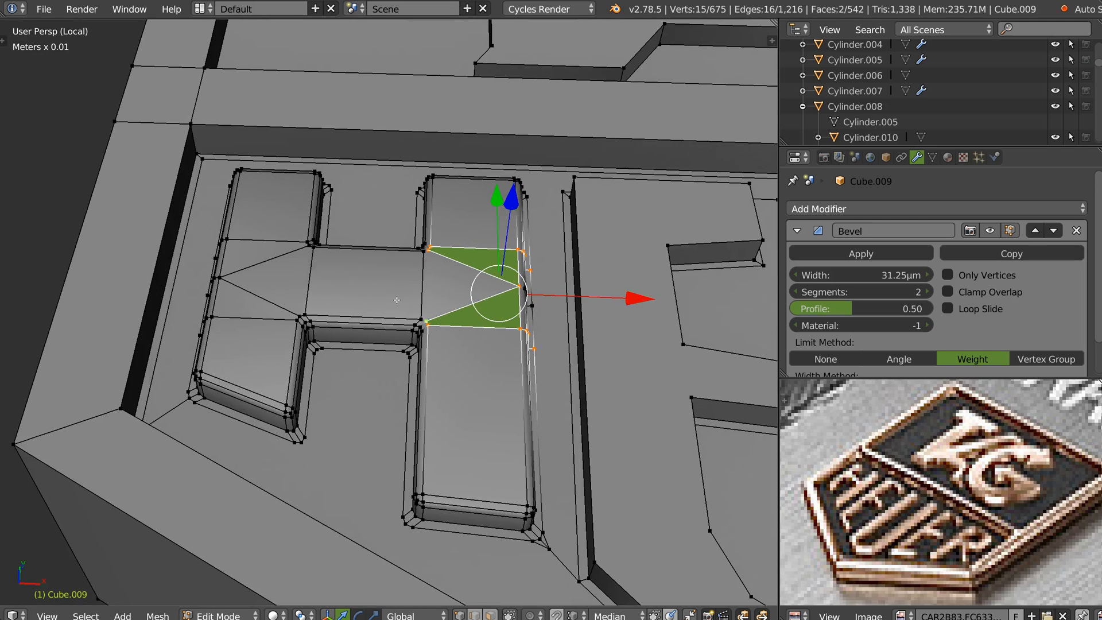
key(Tab)
right_click(381, 297)
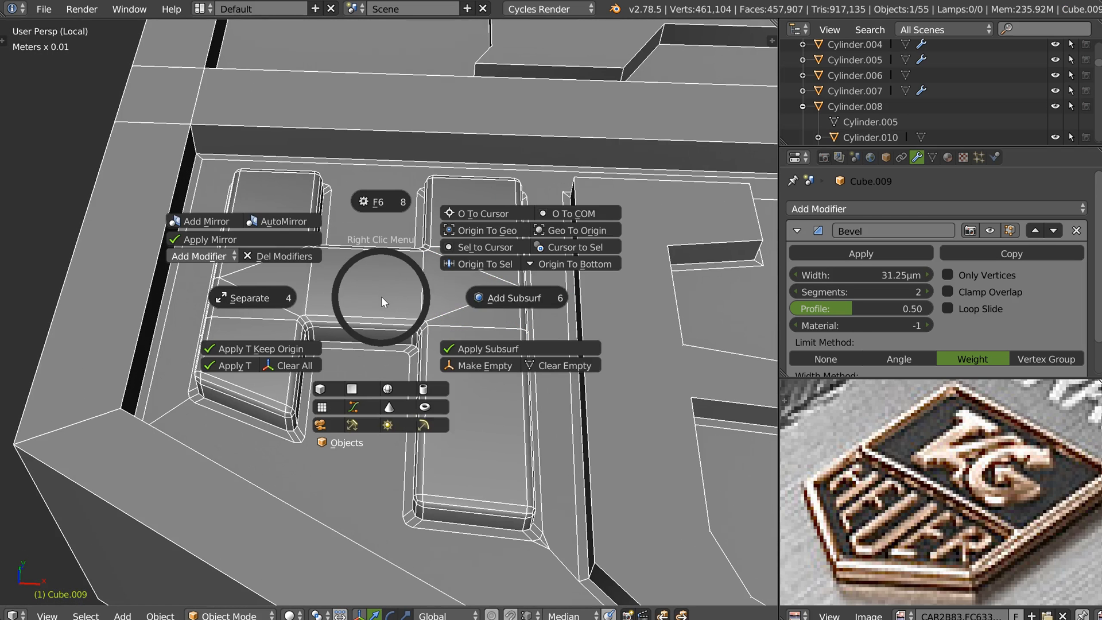
click(501, 298)
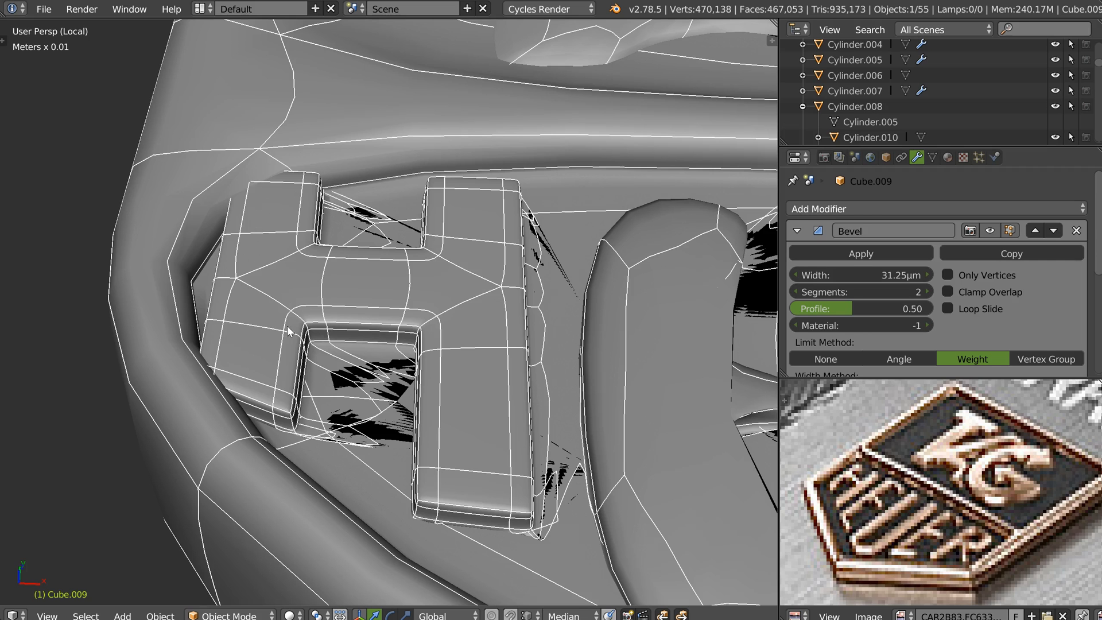
key(ctrl+z)
Step: Connect the base outline vertices between the H's lower legs with one edge below the crossbar and another across the leg ends
middle_drag(365, 375, 390, 308)
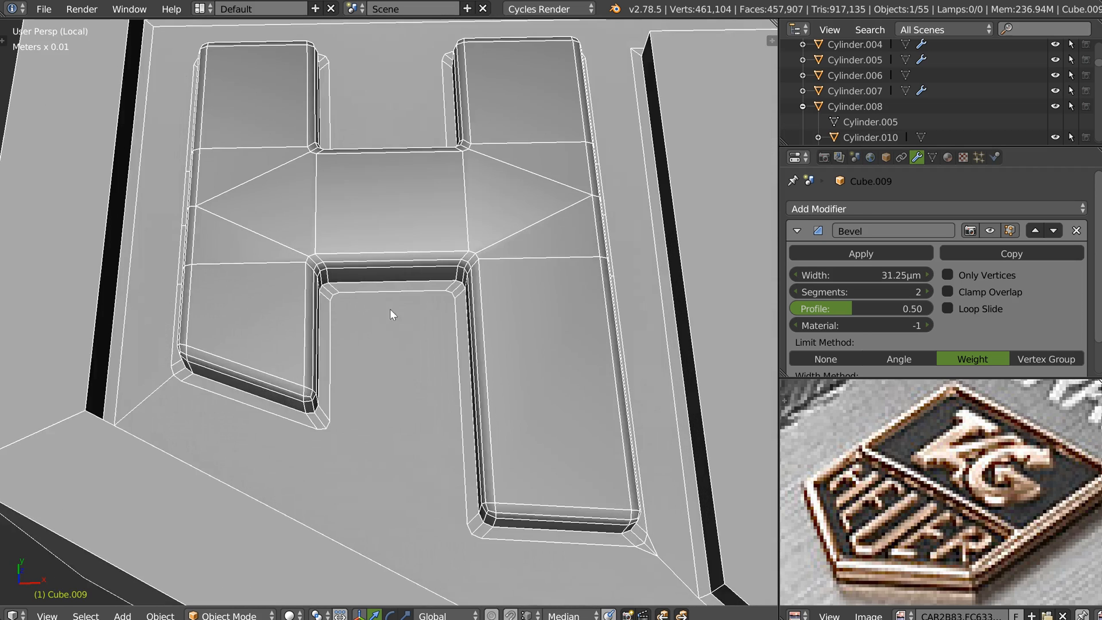
scroll(391, 309, up, 1)
key(Tab)
click(335, 299)
shift+click(473, 307)
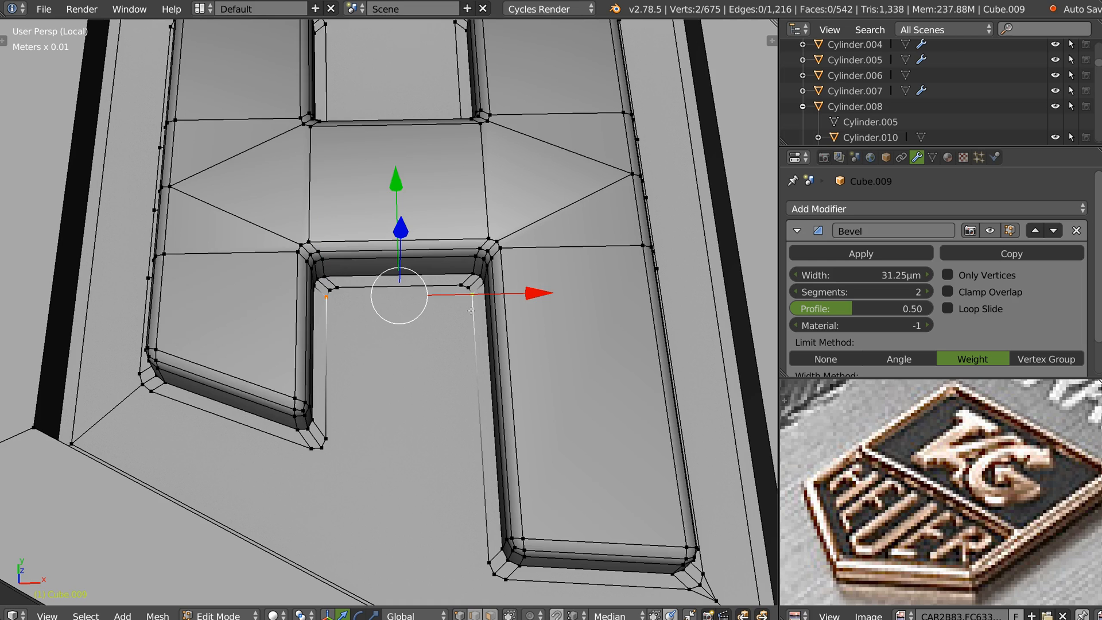
key(j)
click(340, 437)
shift+click(500, 557)
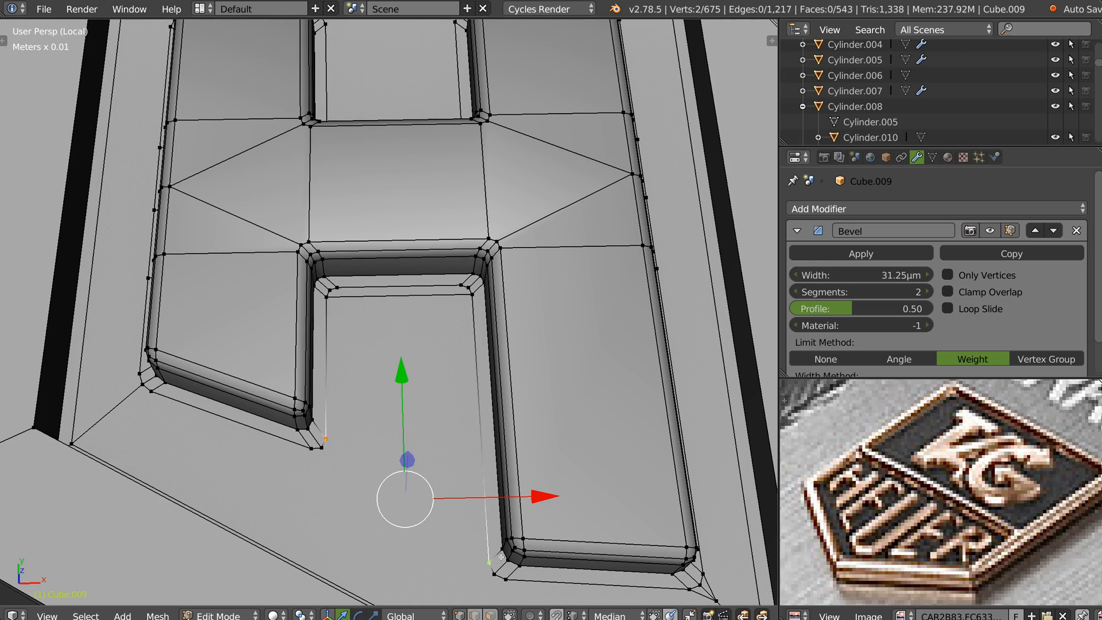
key(j)
Step: Knife-cut two edges between the H's lower legs, from the edge below the crossbar down to each leg's inner base corner
mouse_move(350, 313)
middle_down()
mouse_move(345, 346)
mouse_move(344, 310)
middle_up()
key(k)
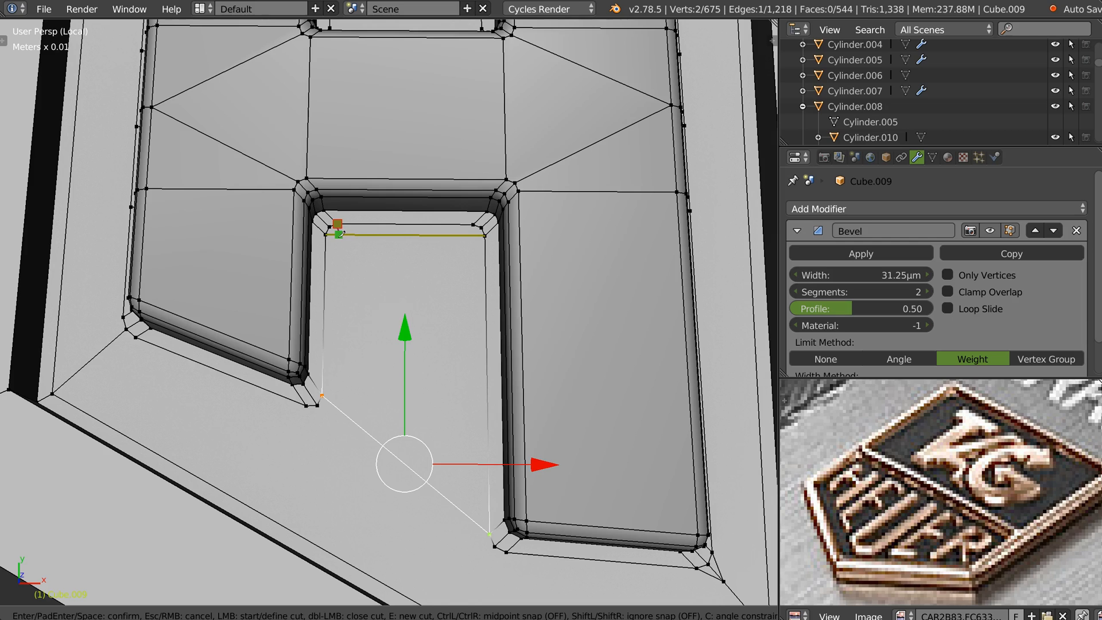
click(339, 234)
click(322, 395)
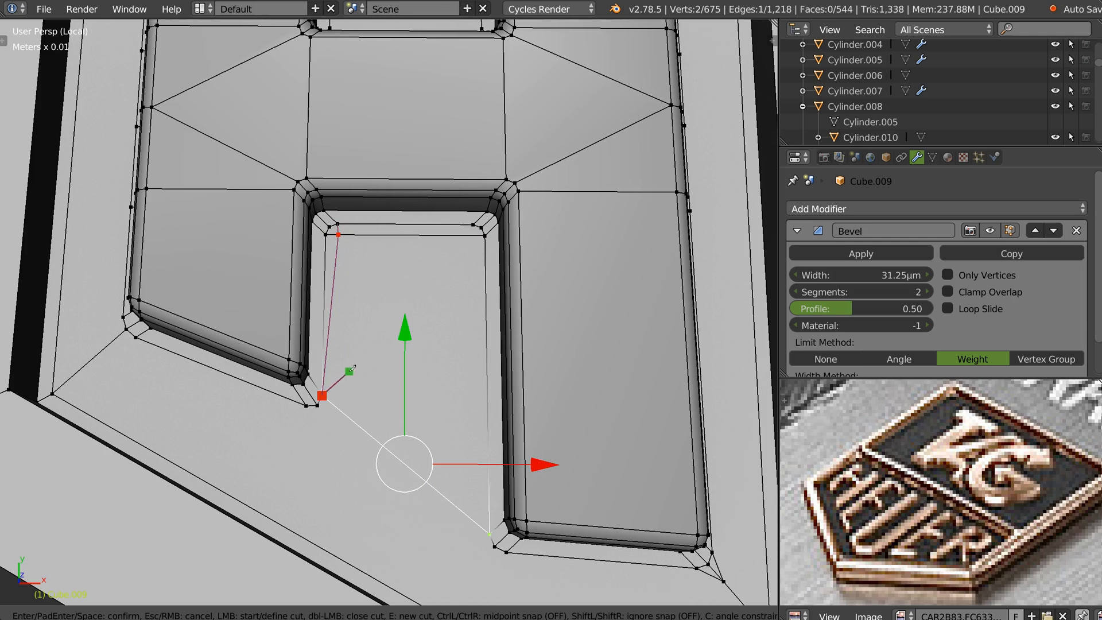
key(e)
click(472, 235)
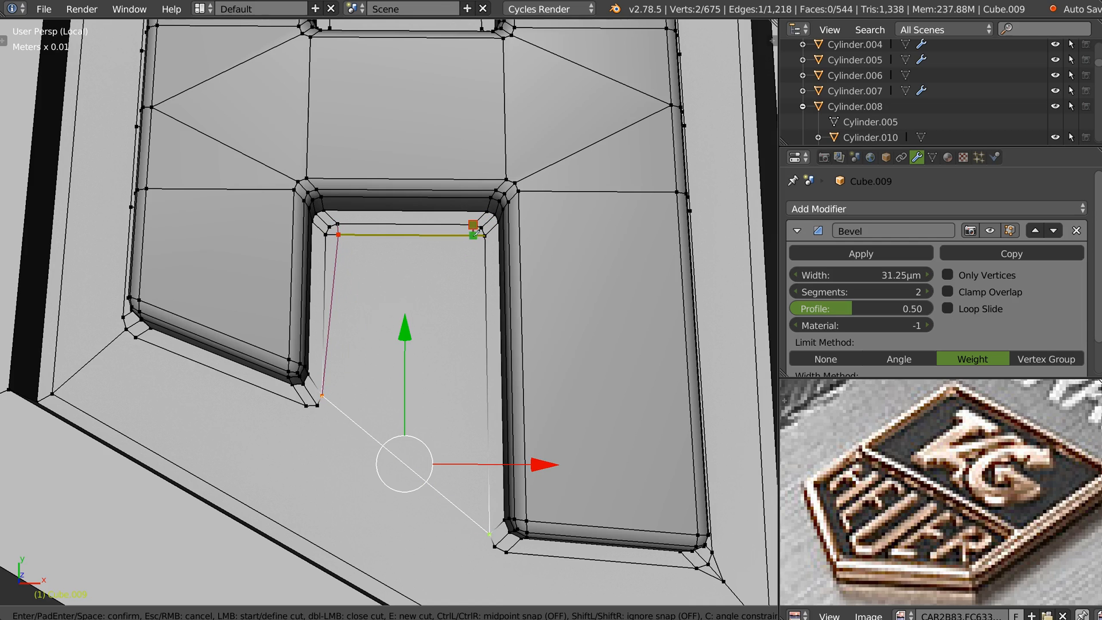
click(489, 534)
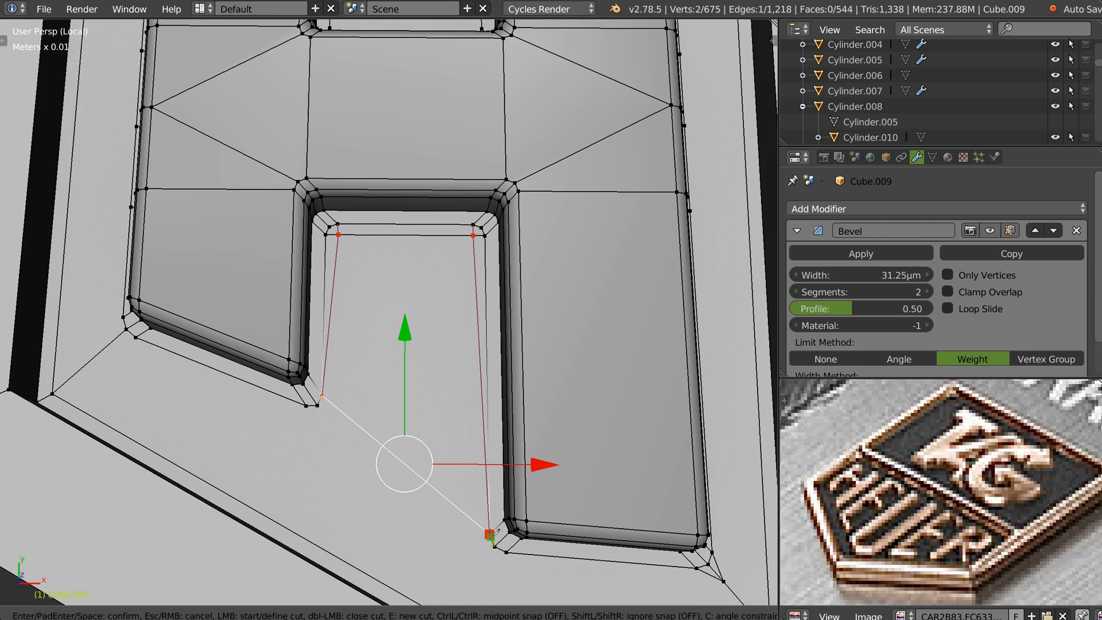
key(Return)
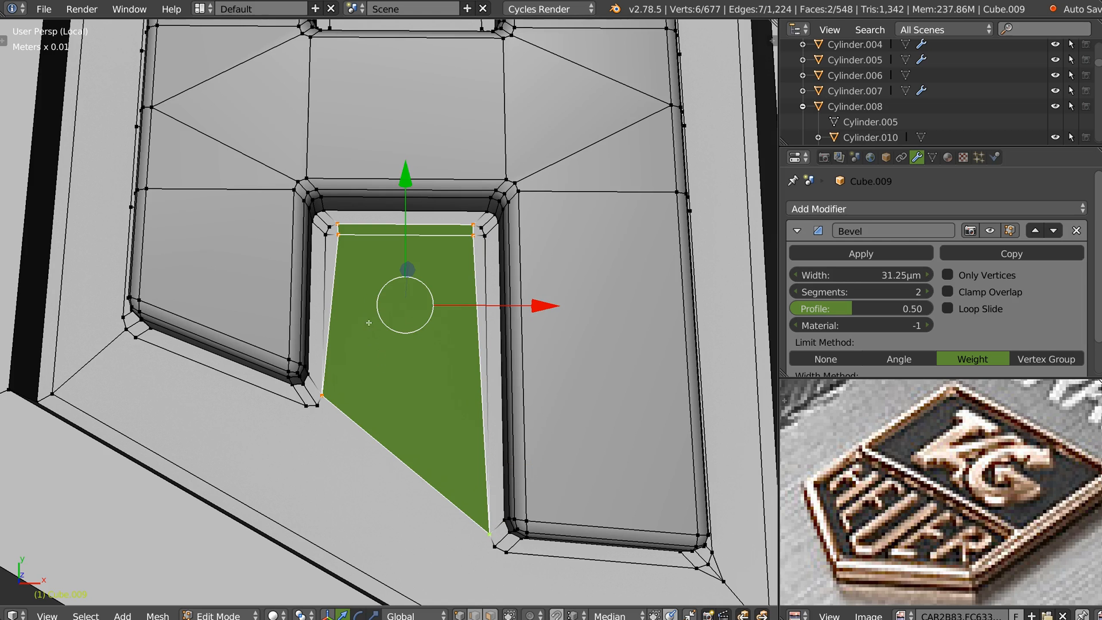
Step: Preview the badge with a Subdivision Surface modifier again, examine the area around the H, and revert it
shift+middle_drag(368, 323, 386, 332)
key(Tab)
right_click(357, 302)
click(449, 304)
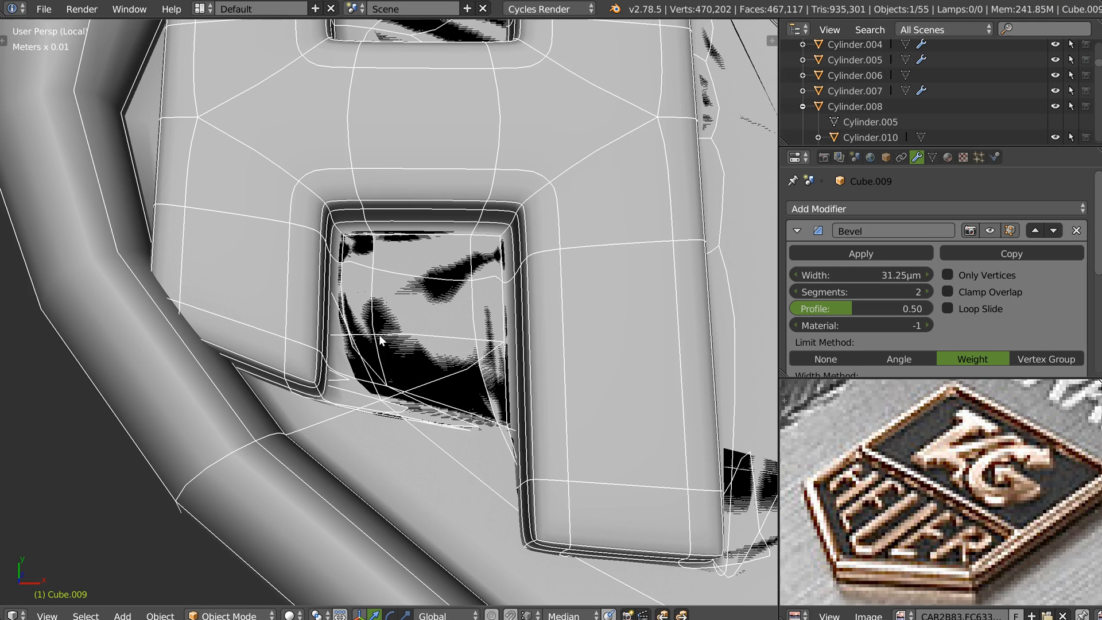
shift+middle_drag(445, 405, 365, 277)
right_click(365, 277)
click(459, 280)
middle_drag(436, 369, 387, 305)
shift+middle_drag(371, 184, 301, 184)
Step: Inspect the recess border edges and the base outlines between the H, E and U in Edit Mode
key(Tab)
click(299, 272)
alt+right_click(224, 163)
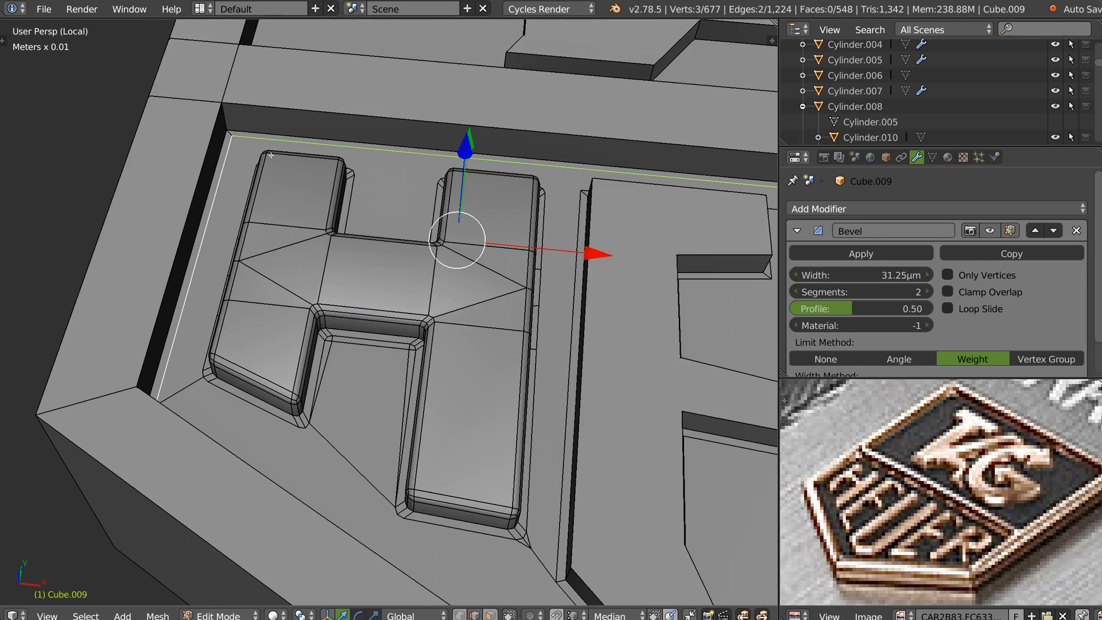
alt+shift+right_click(232, 139)
alt+right_click(220, 179)
middle_drag(228, 226, 294, 344)
scroll(294, 281, up, 2)
shift+middle_drag(668, 275, 367, 229)
shift+middle_drag(392, 269, 344, 258)
shift+middle_drag(446, 339, 412, 228)
alt+right_click(408, 297)
middle_drag(628, 342, 490, 392)
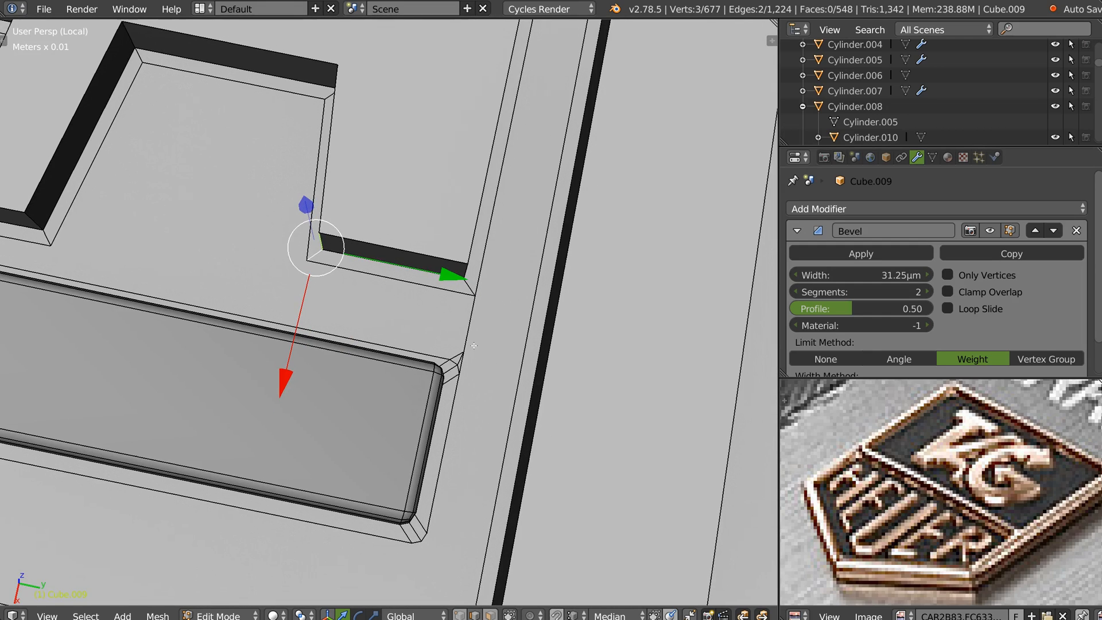
Step: Knife-cut an edge from the U's upper left base corner to the recess's upper border edge
key(k)
click(459, 373)
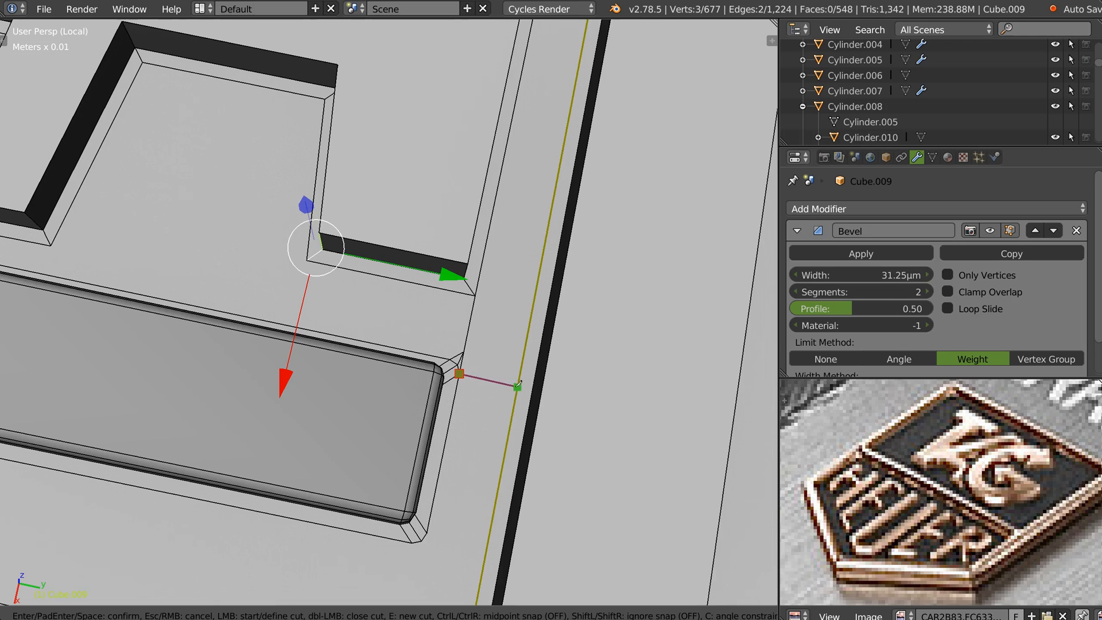
click(517, 386)
key(Return)
Step: Dissolve the stray edges and vertex forming the spike at the U's upper left base corner
right_click(461, 347)
shift+right_click(458, 356)
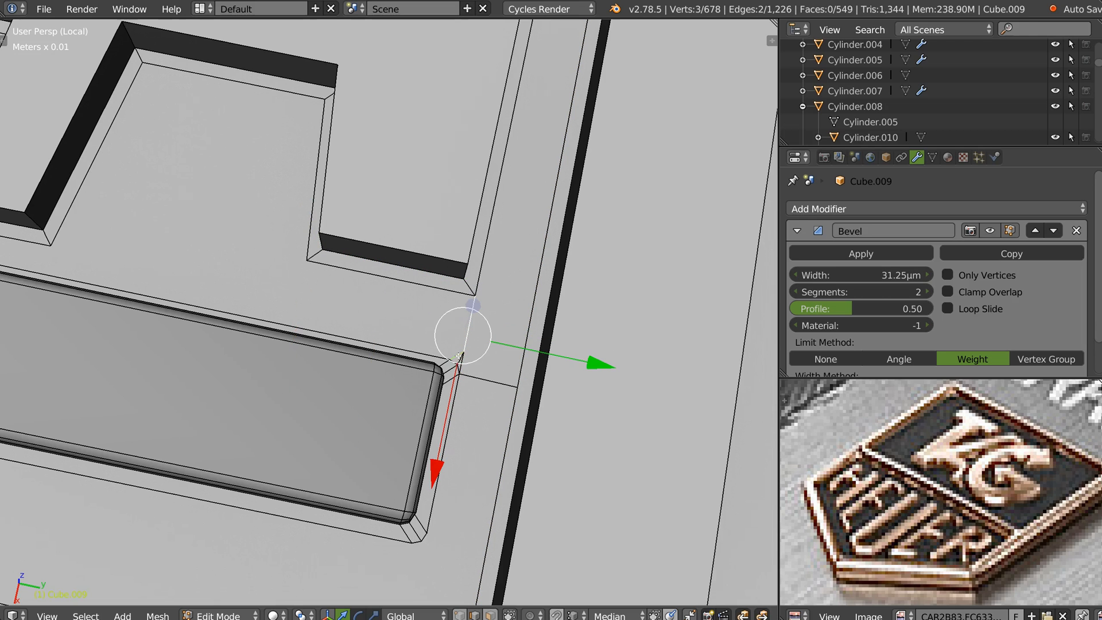
key(ctrl+x)
right_click(468, 358)
key(ctrl+x)
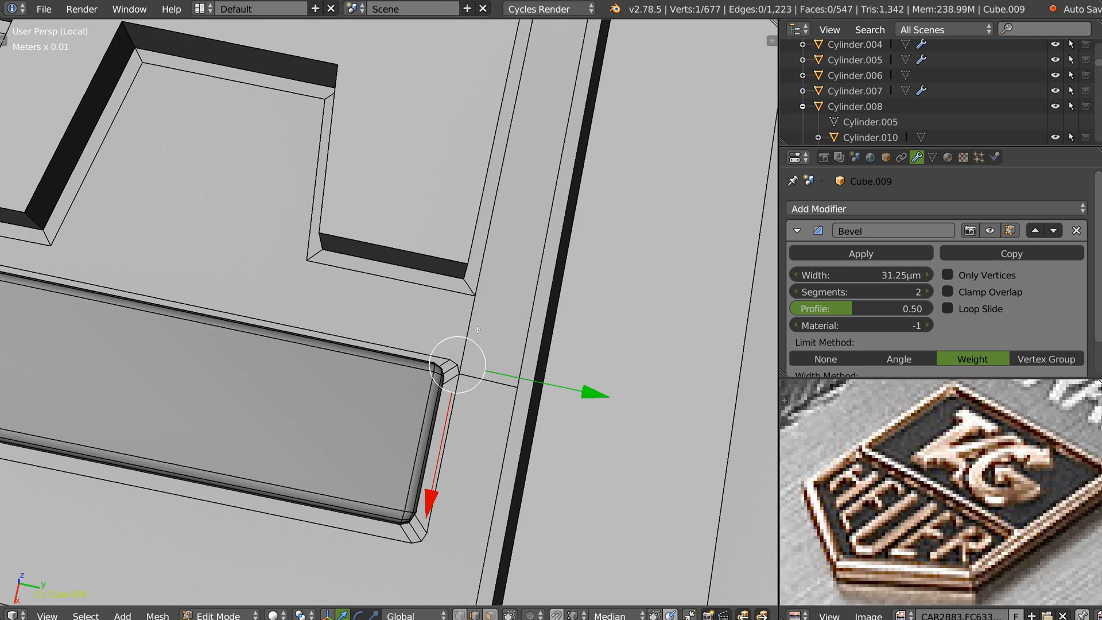
Step: Knife-cut an edge from the E's upper base outline to the recess border, and dissolve the edge joining the E and U corners
key(k)
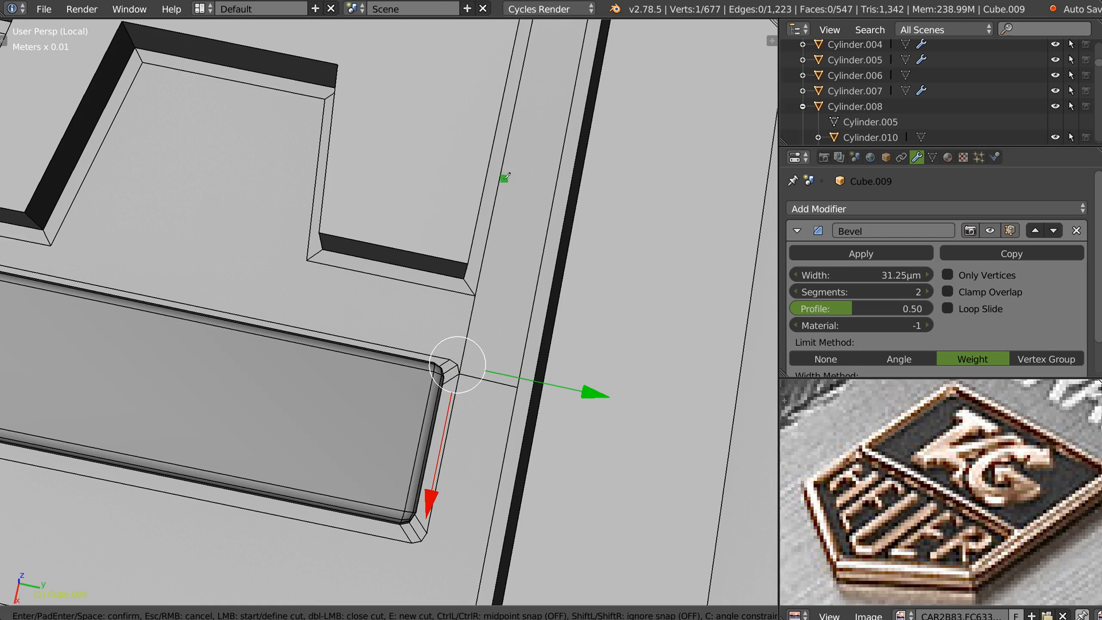
click(500, 181)
click(555, 191)
key(Return)
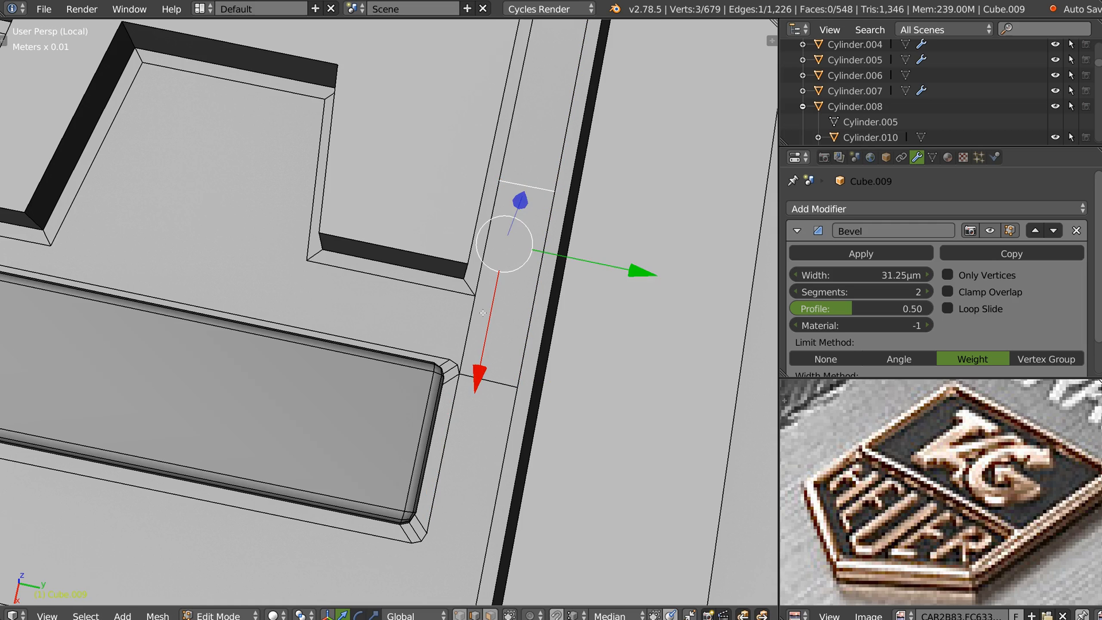
key(ctrl+x)
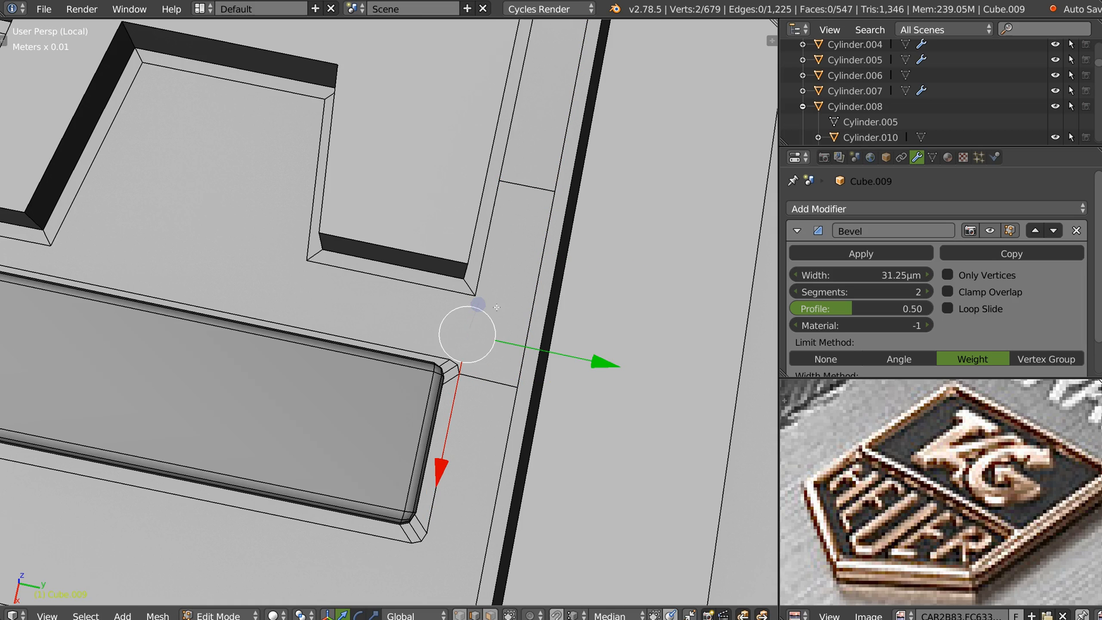
Step: Select the vertical corner edges and diagonal base edges at the ends of the E's top and middle arms
alt+click(470, 281)
middle_drag(483, 281, 435, 237)
right_click(419, 230)
shift+right_click(422, 245)
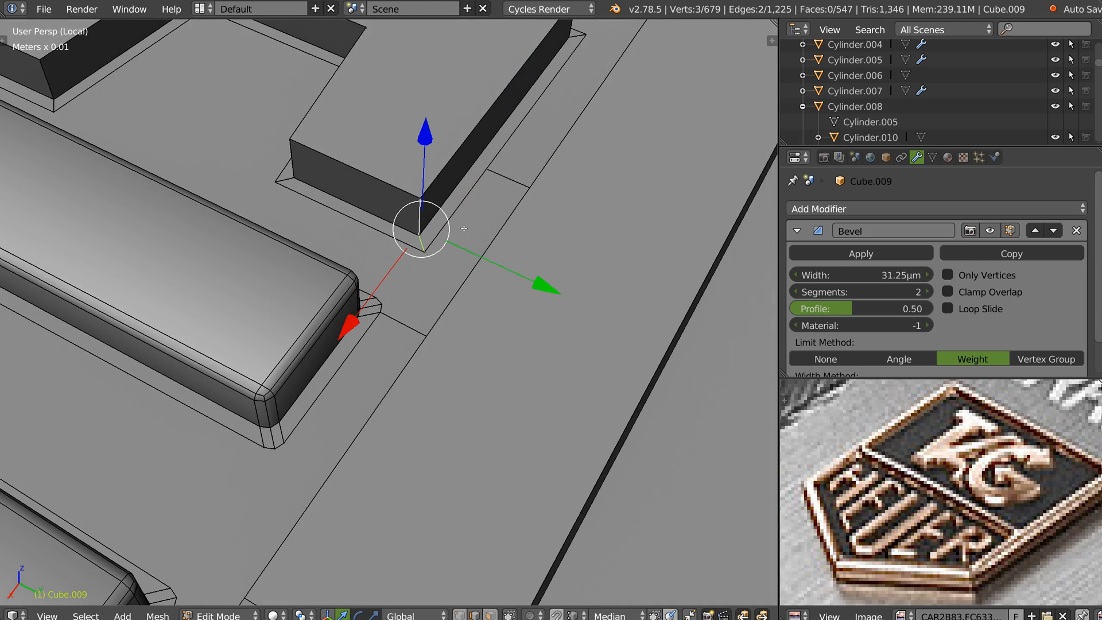
shift+right_click(289, 178)
shift+right_click(295, 164)
shift+middle_drag(293, 164, 299, 228)
shift+right_click(99, 265)
shift+right_click(108, 275)
shift+middle_drag(111, 262, 183, 252)
shift+right_click(182, 257)
shift+right_click(171, 273)
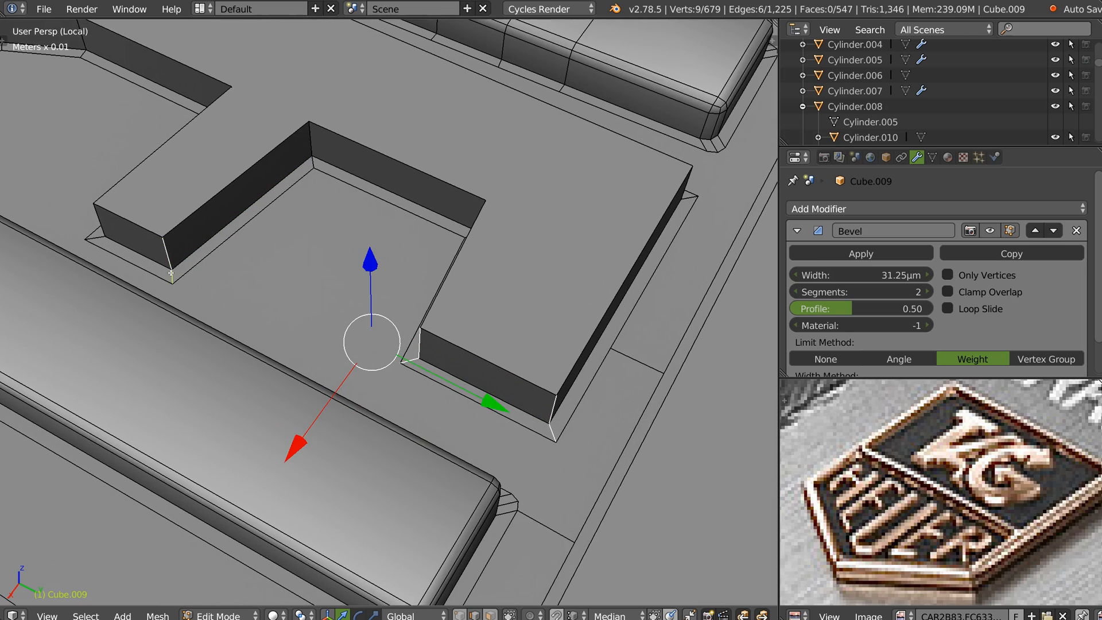
Step: Extend the selection with further vertical and base corner edges around the E
alt+shift+right_click(220, 201)
middle_drag(683, 173, 517, 213)
shift+middle_drag(287, 344, 585, 158)
shift+right_click(393, 371)
shift+right_click(394, 344)
middle_drag(489, 331, 520, 357)
alt+shift+right_click(434, 329)
mouse_move(419, 313)
middle_down()
mouse_move(433, 342)
mouse_move(429, 310)
mouse_move(418, 349)
mouse_move(409, 297)
middle_up()
scroll(433, 342, down, 2)
key(ctrl+z)
shift+right_click(478, 275)
shift+right_click(475, 288)
Step: Knife-cut an edge from the E's lower left base corner to the recess's lower border edge
right_click(427, 290)
middle_drag(478, 298, 457, 342)
key(k)
click(469, 297)
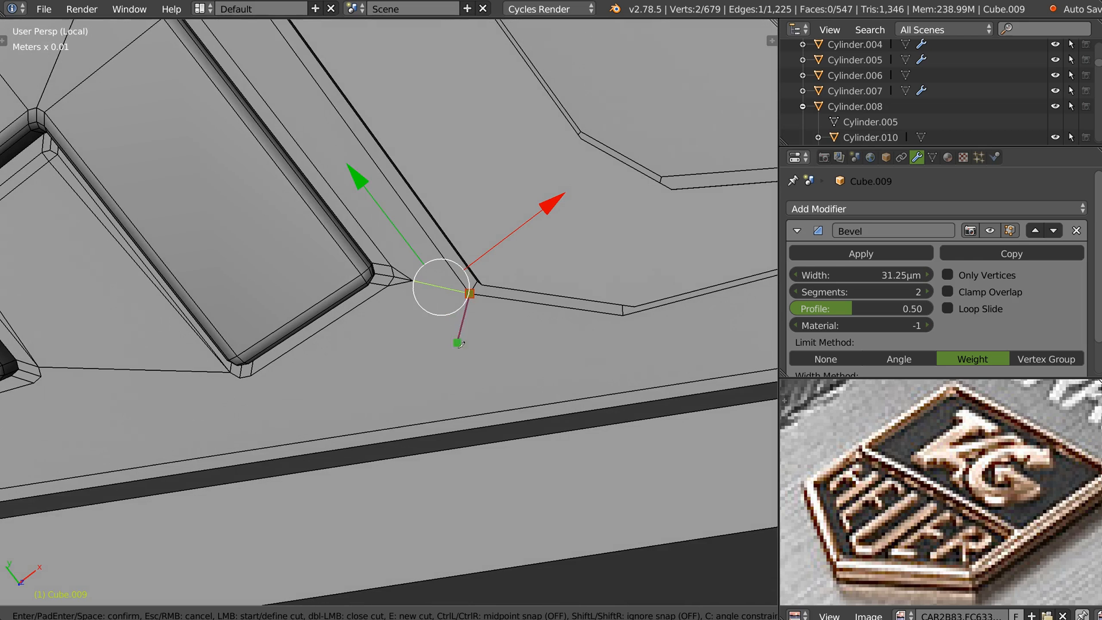
click(393, 427)
key(Return)
click(443, 285)
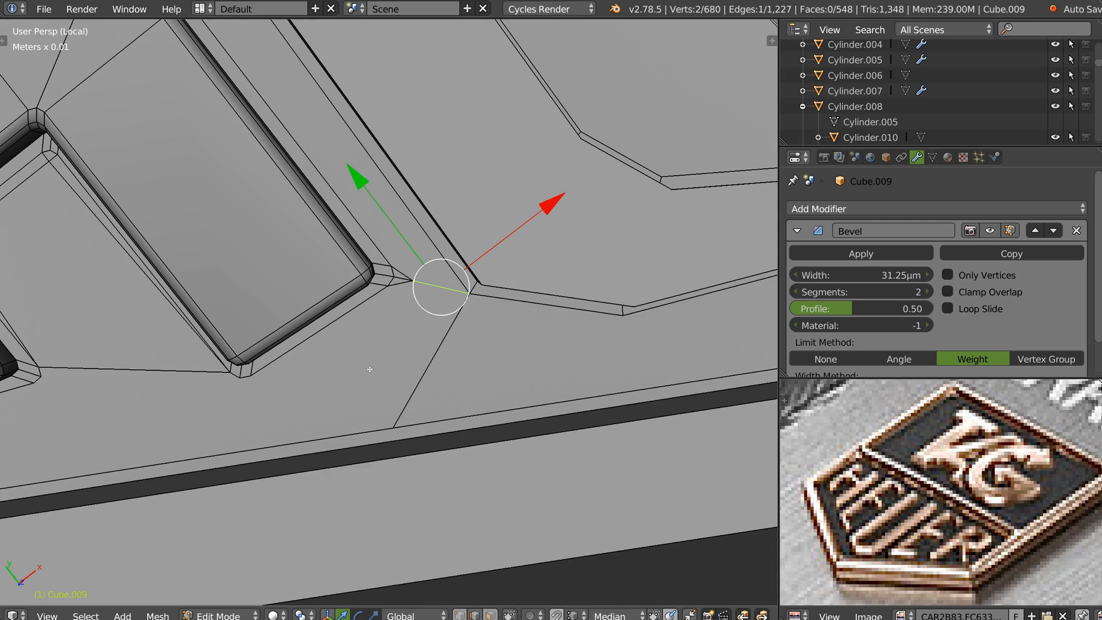
Step: Knife-cut an edge from the bottom base outline of the H's right leg to the recess's lower border edge
key(k)
click(335, 319)
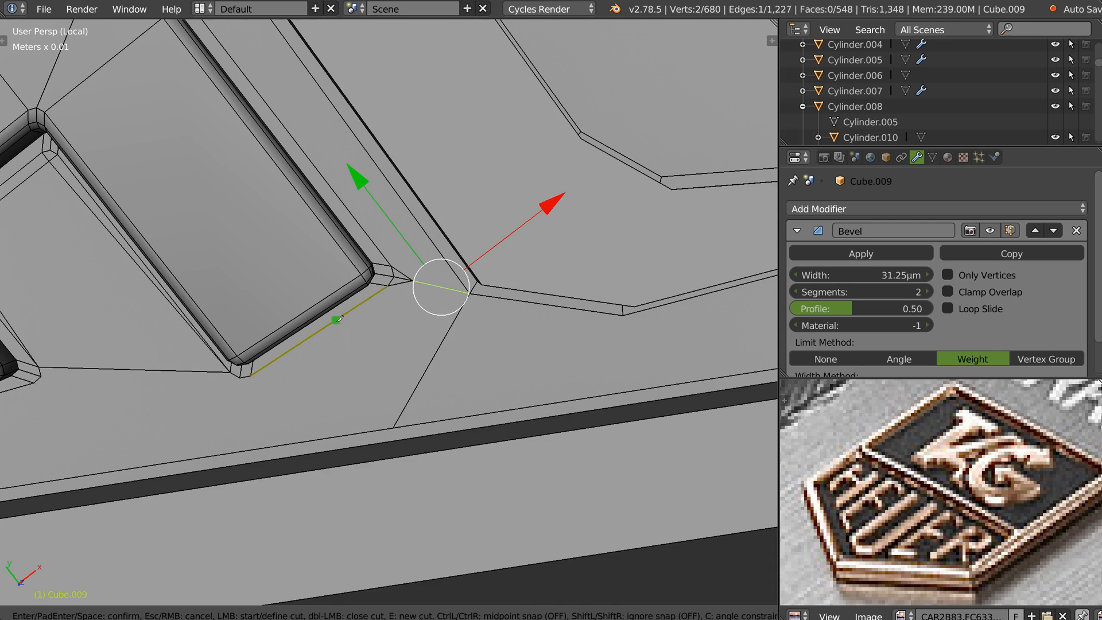
click(394, 427)
key(Return)
Step: Dissolve the spike edges at the H's lower right base corner and the edge joining it to the E
right_click(409, 274)
shift+right_click(424, 282)
shift+right_click(403, 278)
shift+right_click(401, 284)
key(ctrl+x)
shift+middle_drag(485, 300, 359, 243)
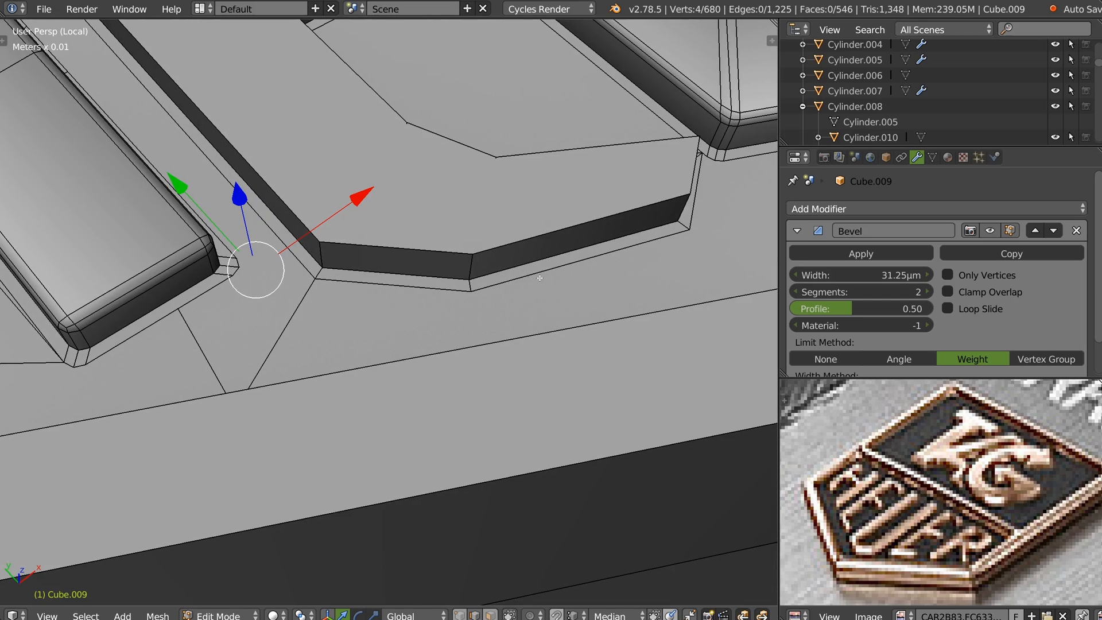
Step: Connect the two inner curve vertices of the E's lower bend to the facing outer corner vertices across the top face
middle_drag(540, 278, 425, 272)
shift+middle_drag(562, 329, 438, 282)
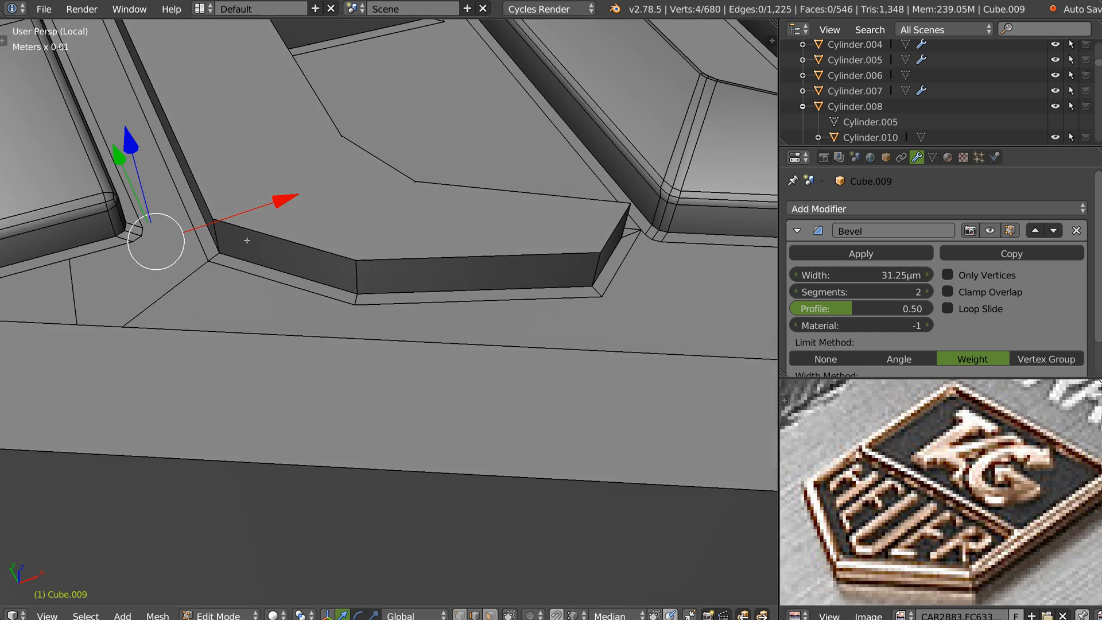
key(1)
right_click(412, 185)
shift+right_click(357, 256)
key(j)
right_click(212, 218)
shift+right_click(342, 136)
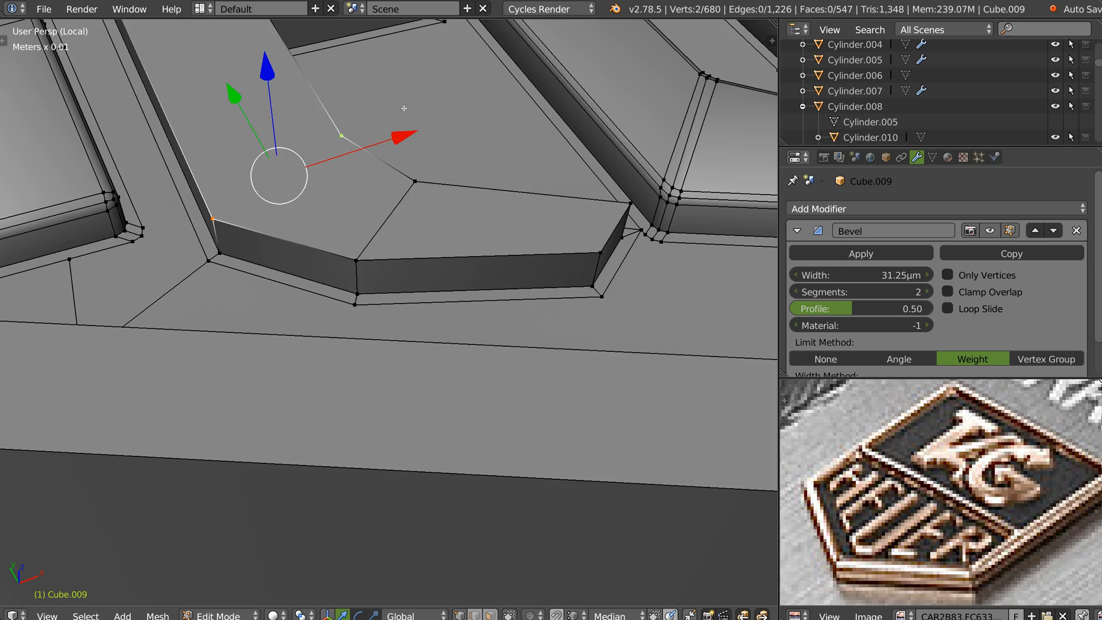
key(j)
Step: Try a two-segment bevel on the two edge loops crossing the E's lower bend, then undo it
shift+middle_drag(374, 231, 430, 266)
key(ctrl+Tab)
key(2)
alt+right_click(454, 243)
alt+shift+right_click(298, 261)
middle_drag(299, 261, 304, 284)
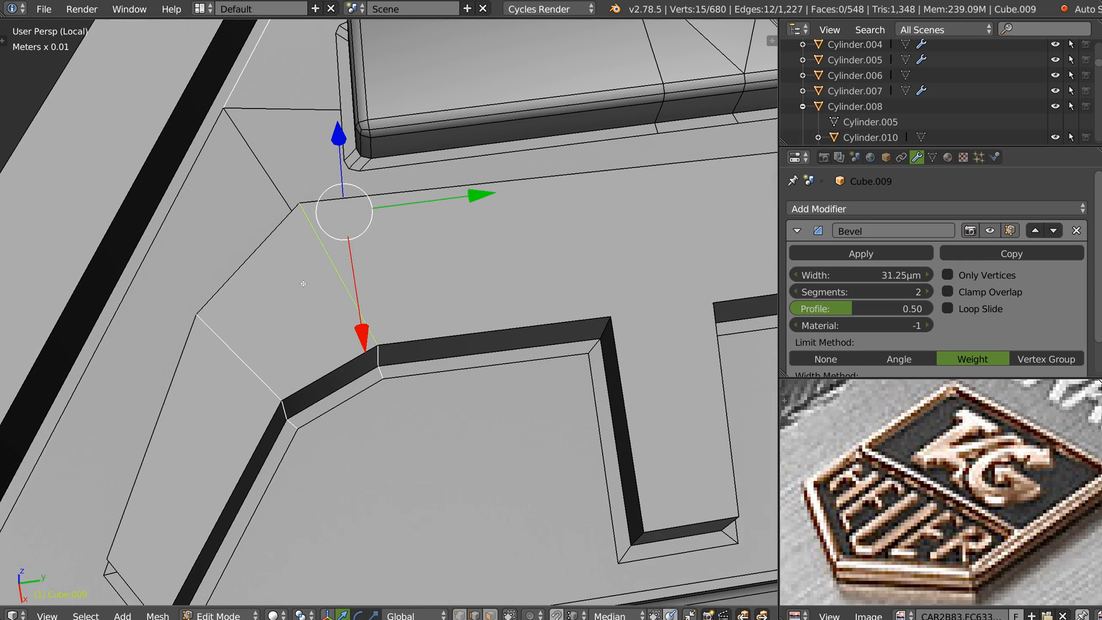
key(ctrl+b)
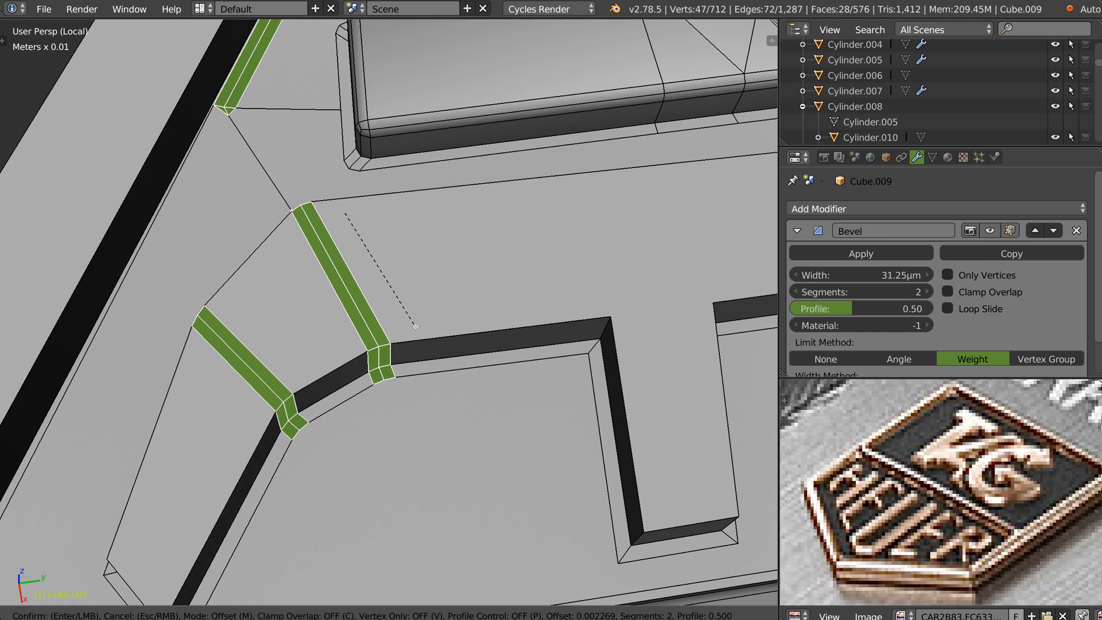
click(402, 310)
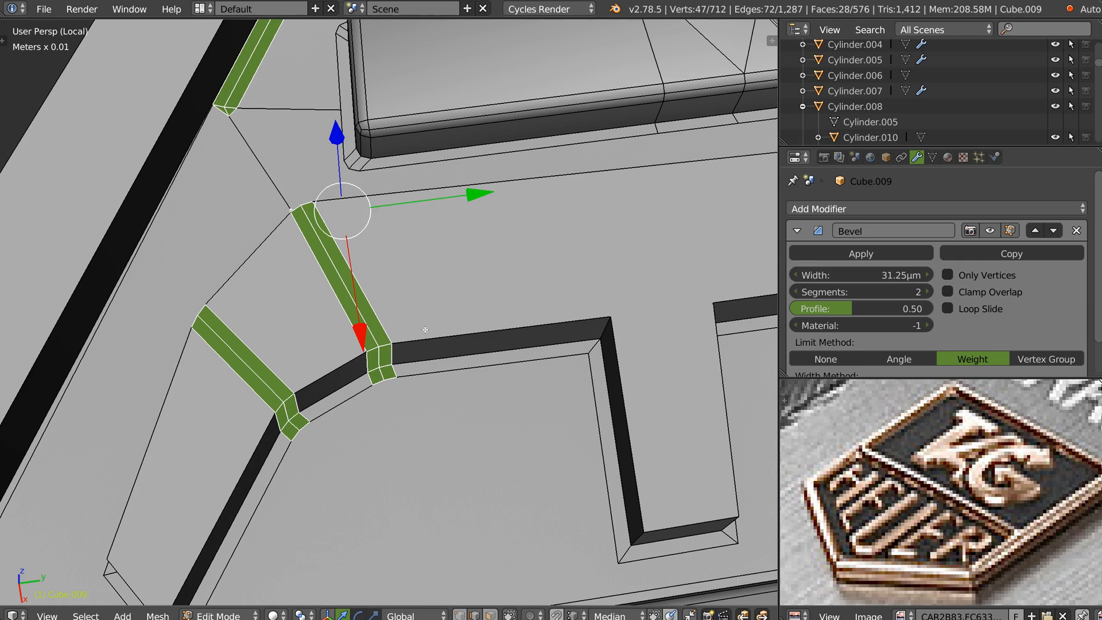
middle_drag(401, 310, 383, 295)
middle_drag(446, 215, 473, 369)
key(ctrl+z)
Step: Add the vertical edges at the E's inner corners to the selected loops crossing its lower bend
shift+click(461, 260)
shift+click(448, 408)
shift+click(681, 488)
middle_drag(682, 488, 602, 288)
scroll(602, 288, up, 3)
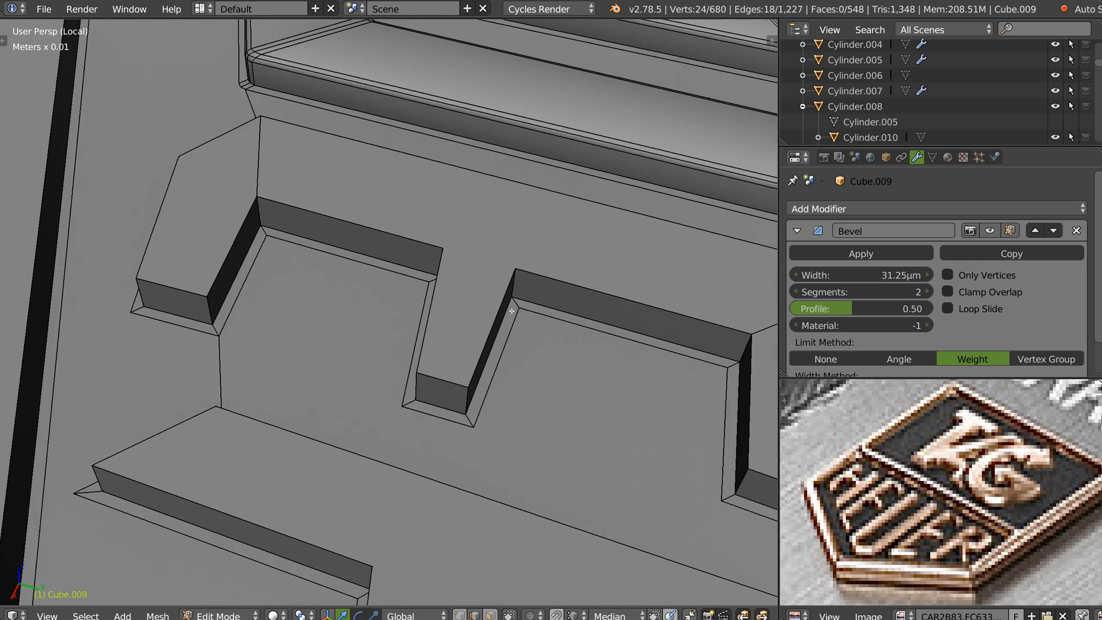
shift+click(519, 286)
alt+shift+click(264, 206)
alt+shift+click(268, 198)
middle_drag(268, 197, 448, 237)
shift+right_click(582, 205)
middle_drag(582, 204, 587, 215)
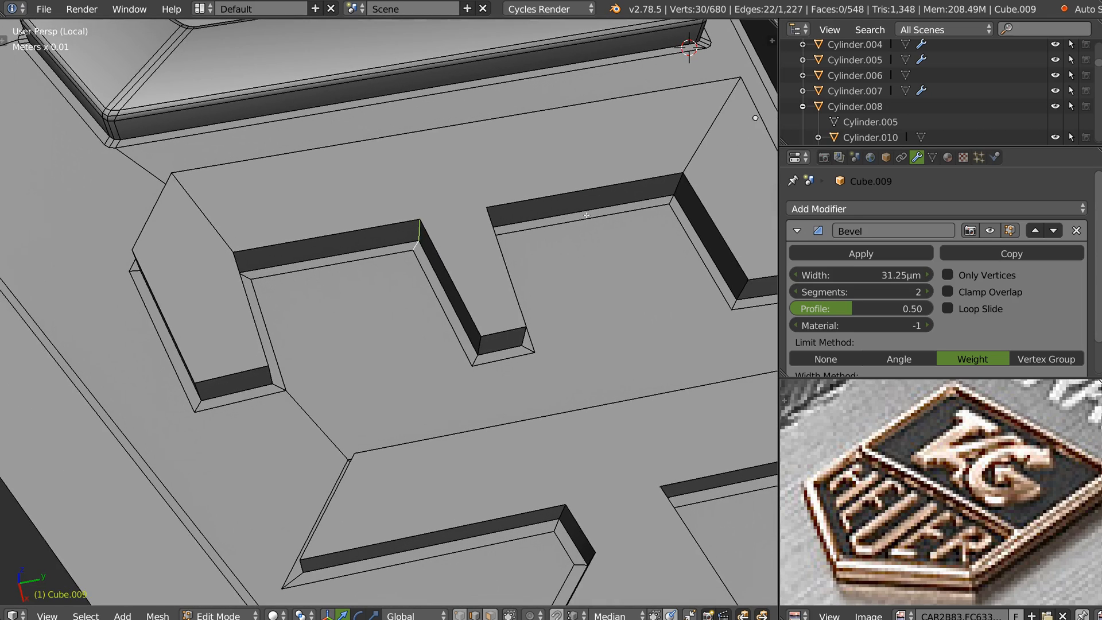
Step: Try to bevel the selected bend and corner edges of the E, then cancel and undo the last selection changes
middle_drag(670, 197, 458, 274)
alt+shift+right_click(643, 190)
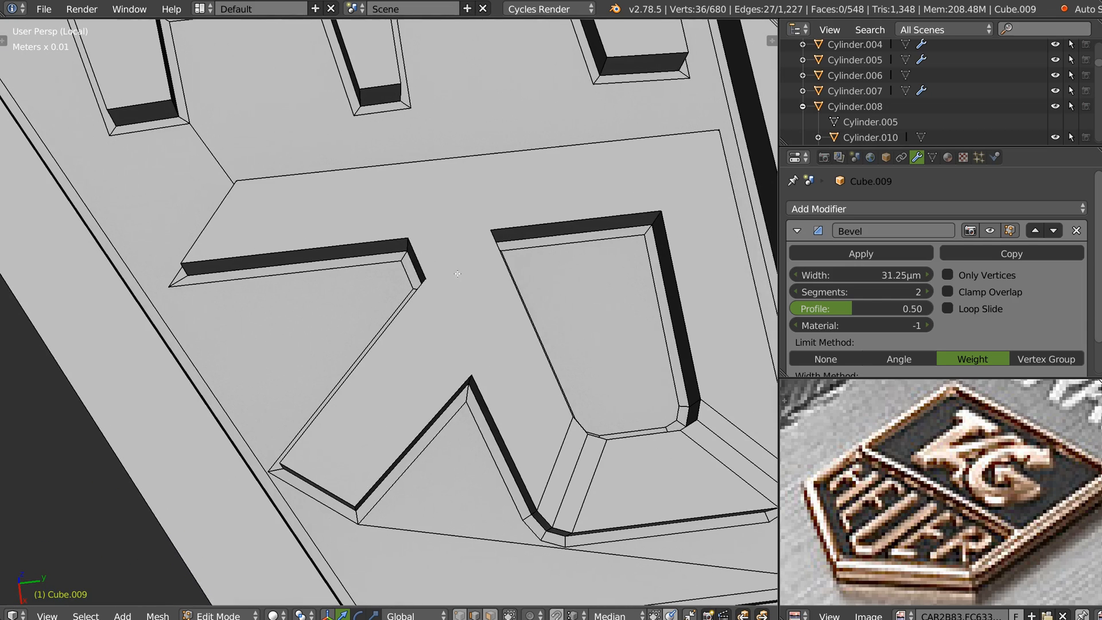
mouse_move(630, 195)
middle_down()
mouse_move(509, 225)
mouse_move(591, 517)
middle_up()
shift+middle_drag(402, 92, 474, 244)
mouse_move(303, 68)
shift+middle_down()
mouse_move(352, 196)
mouse_move(407, 257)
shift+middle_up()
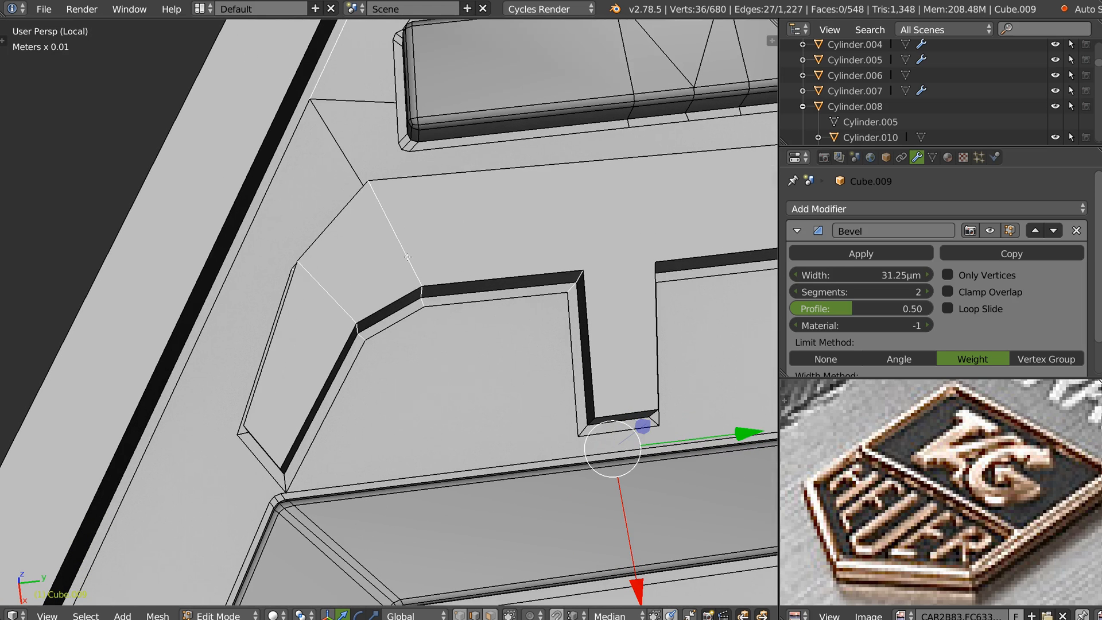
key(ctrl+b)
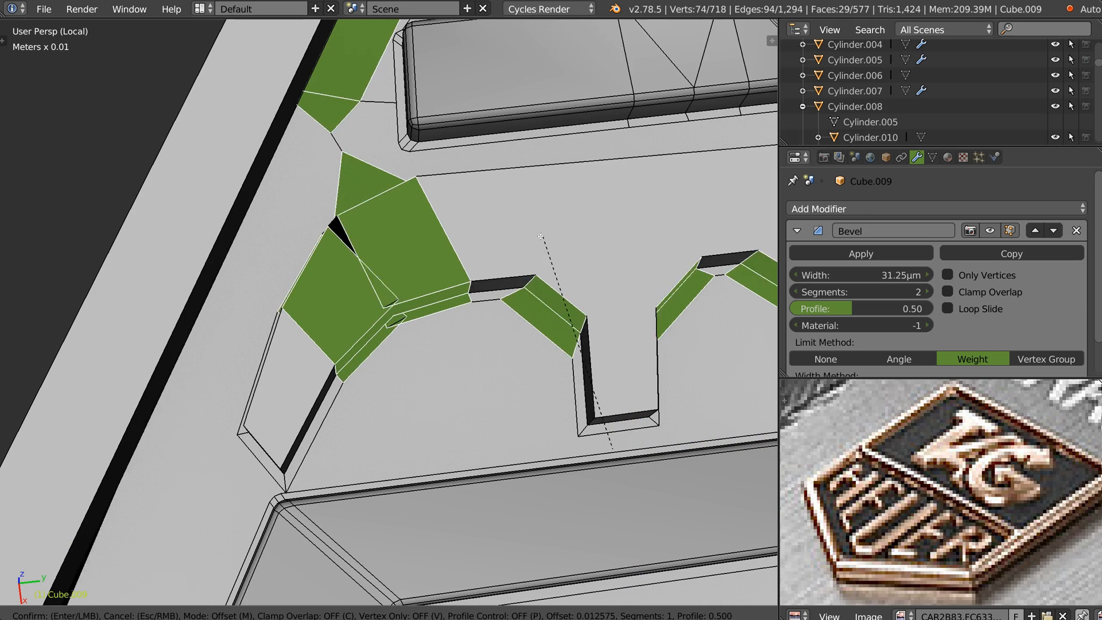
key(Escape)
key(ctrl+z)
shift+middle_drag(483, 252, 497, 498)
key(ctrl+z)
Step: Bevel the loops crossing the E's lower bend and its inner vertical corner edges with two segments
shift+middle_drag(602, 23, 483, 193)
shift+right_click(484, 193)
shift+middle_drag(479, 466, 459, 273)
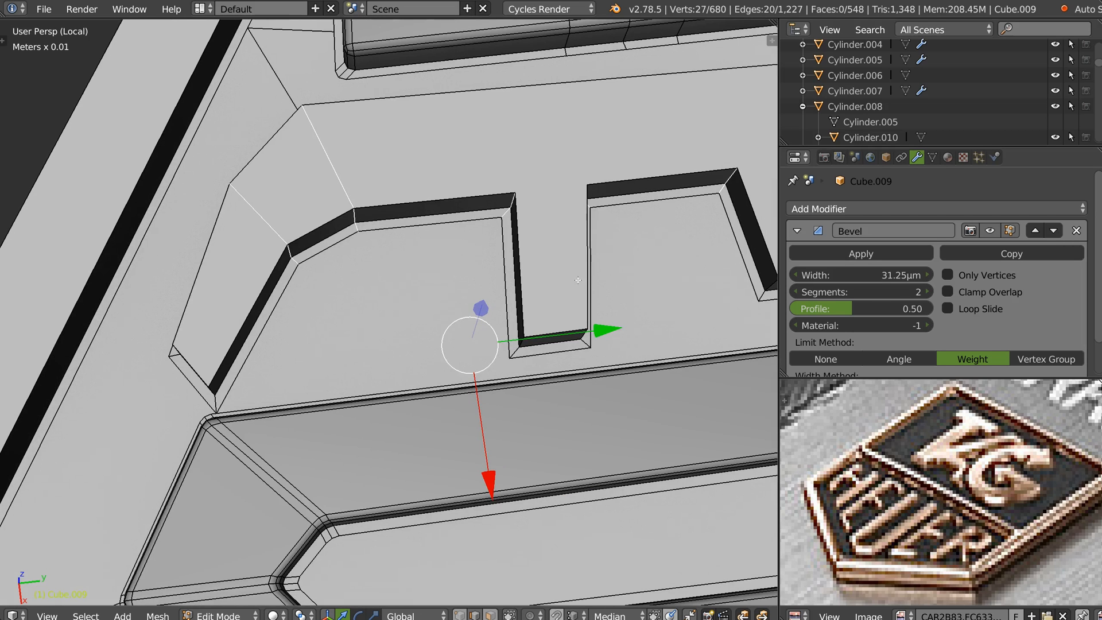
key(ctrl+b)
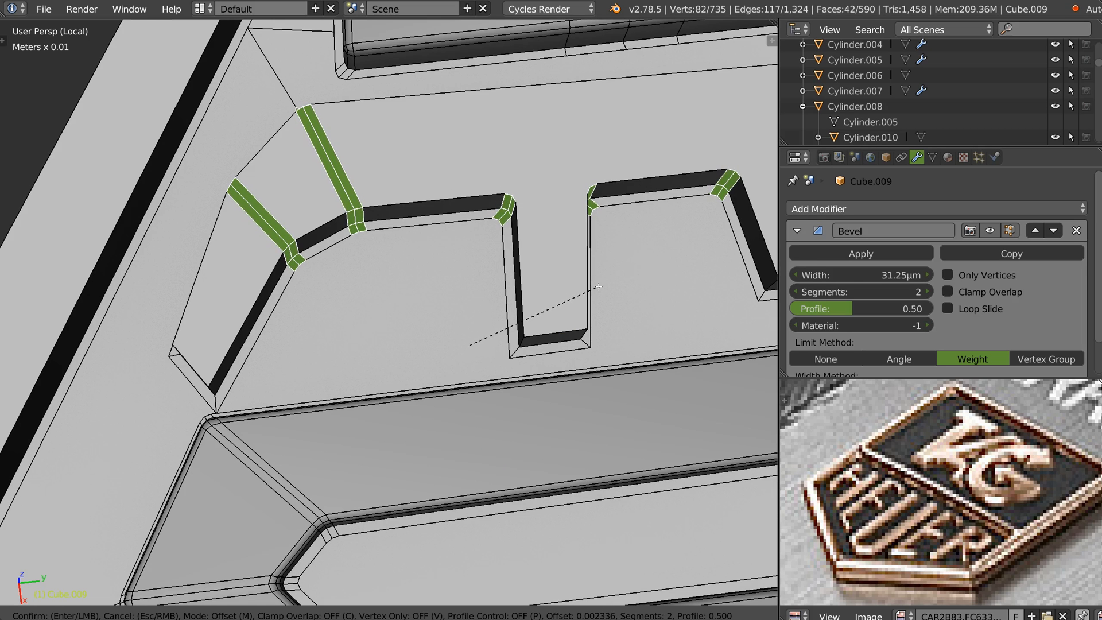
click(598, 286)
middle_drag(597, 287, 536, 253)
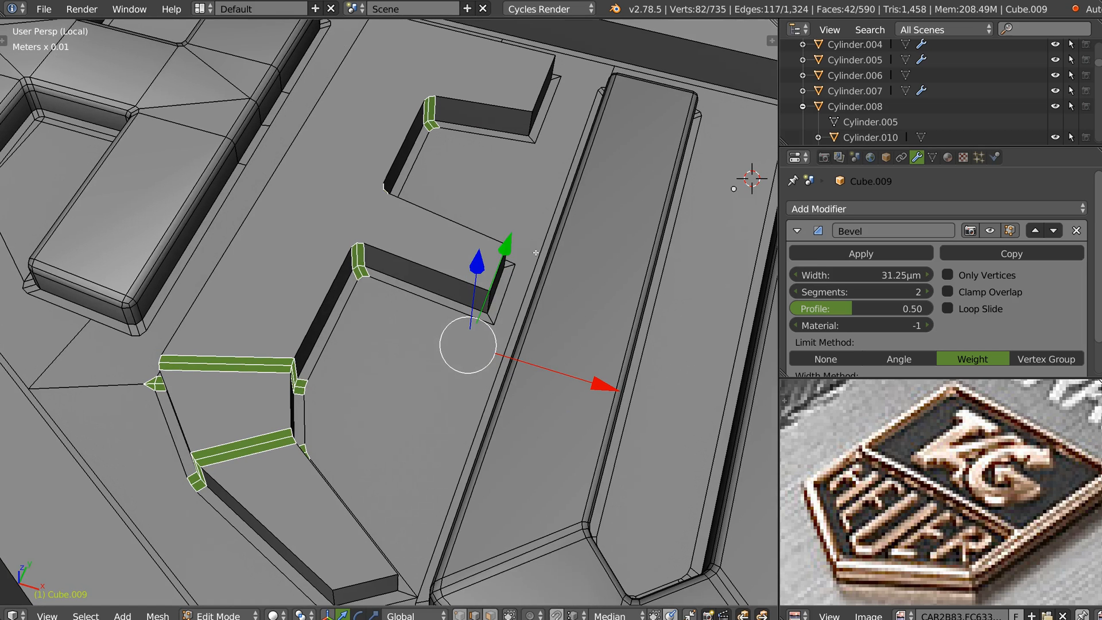
shift+middle_drag(338, 339, 373, 236)
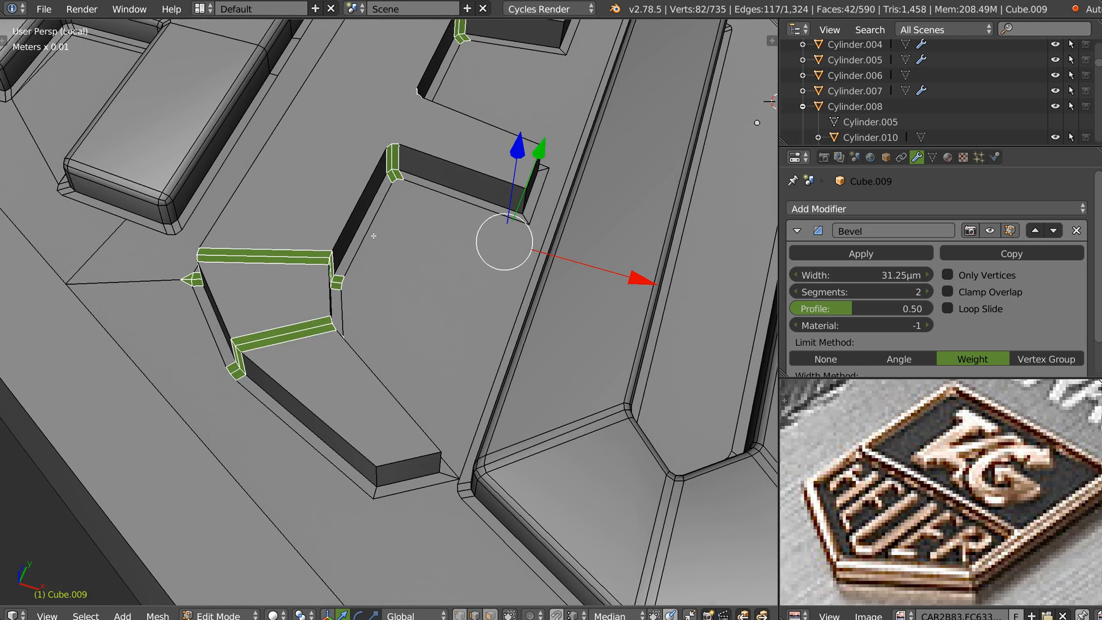
Step: Select the E's top face outline together with the vertical corner edges at the end of its lower arm
alt+right_click(360, 202)
alt+shift+right_click(334, 318)
alt+shift+right_click(408, 461)
alt+shift+right_click(343, 440)
alt+shift+right_click(377, 477)
alt+shift+right_click(440, 464)
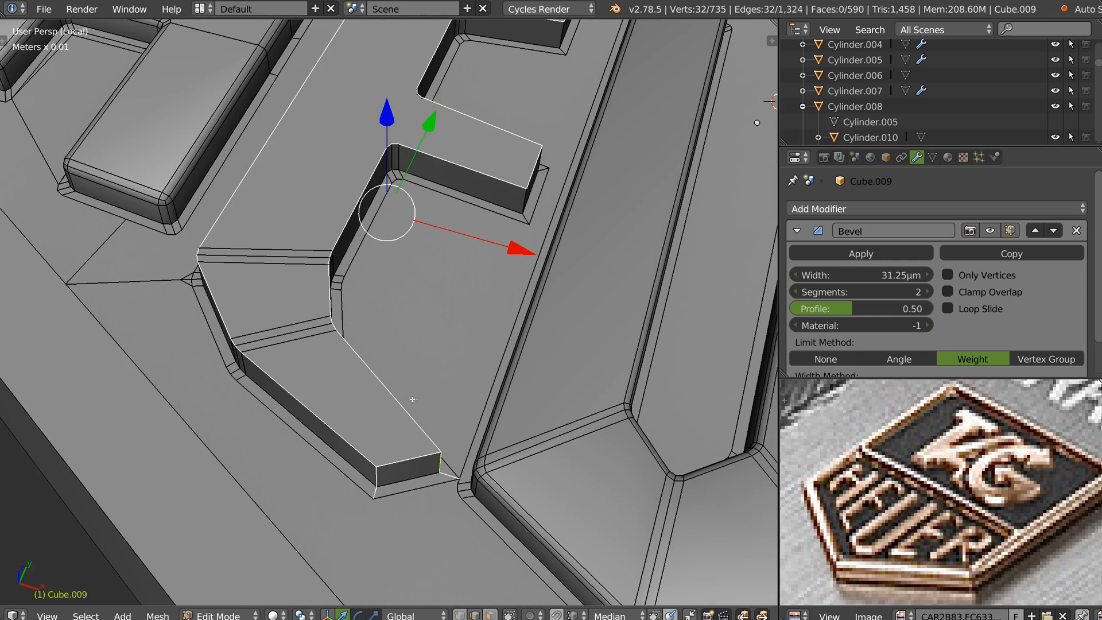
Step: Add the missing outline section and the vertical edges at the E's remaining outer corners to the selection
middle_drag(210, 292, 660, 183)
alt+shift+right_click(282, 344)
middle_drag(250, 329, 281, 192)
alt+shift+right_click(500, 325)
alt+shift+right_click(491, 247)
middle_drag(491, 247, 703, 246)
shift+middle_drag(703, 247, 451, 459)
shift+middle_drag(451, 459, 378, 234)
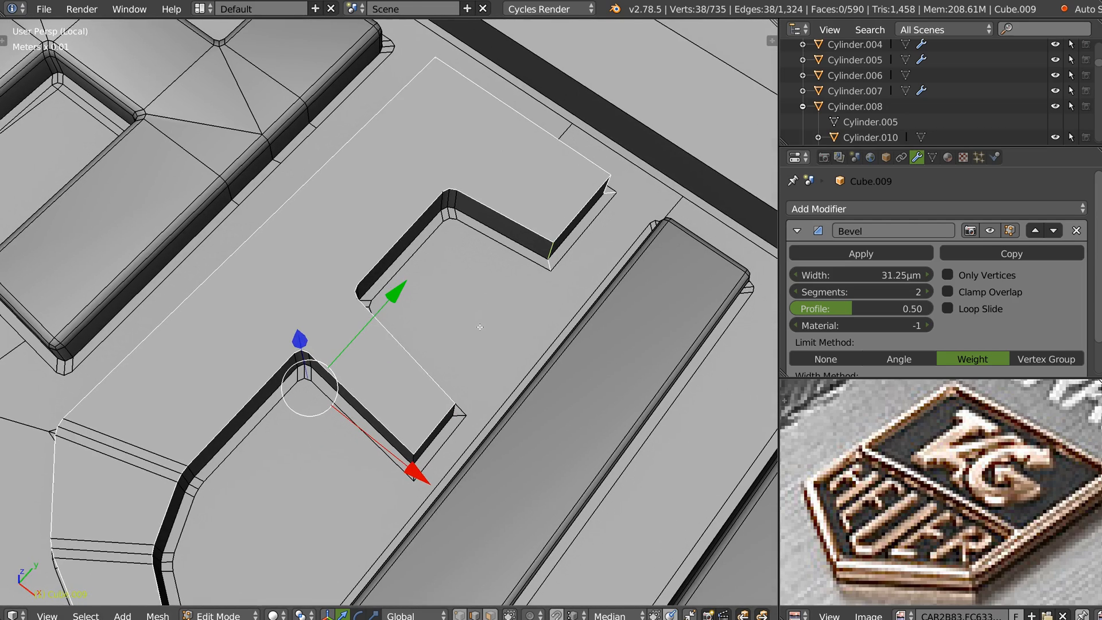
shift+middle_drag(492, 354, 475, 337)
Step: Try a two-segment bevel on the E's top outline and all selected outer corner edges, then undo it
key(ctrl+b)
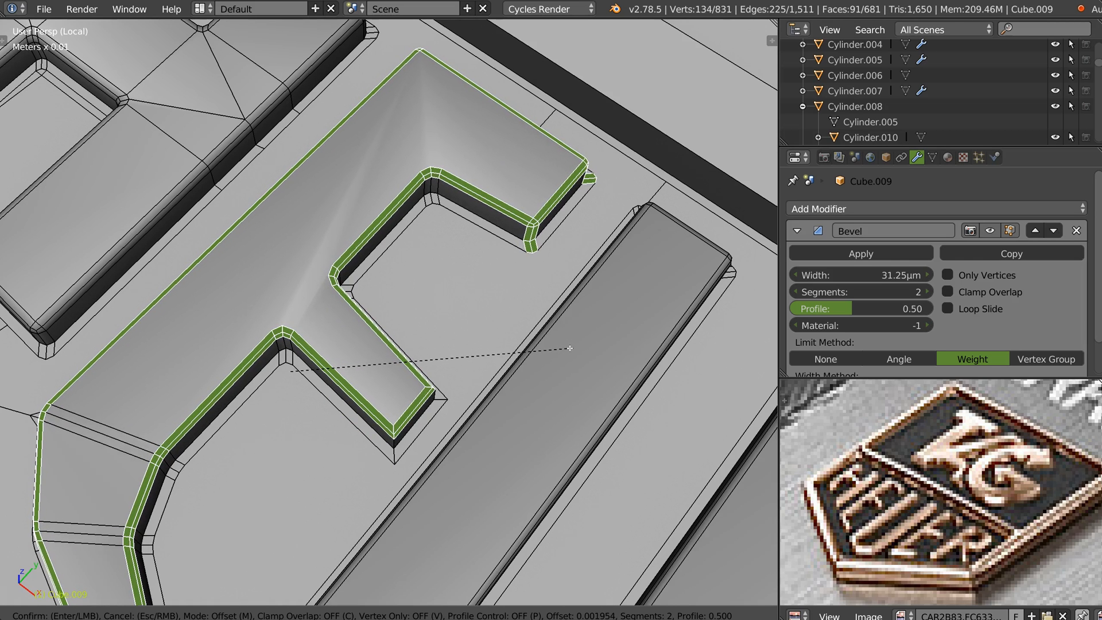
click(566, 347)
middle_drag(563, 347, 448, 548)
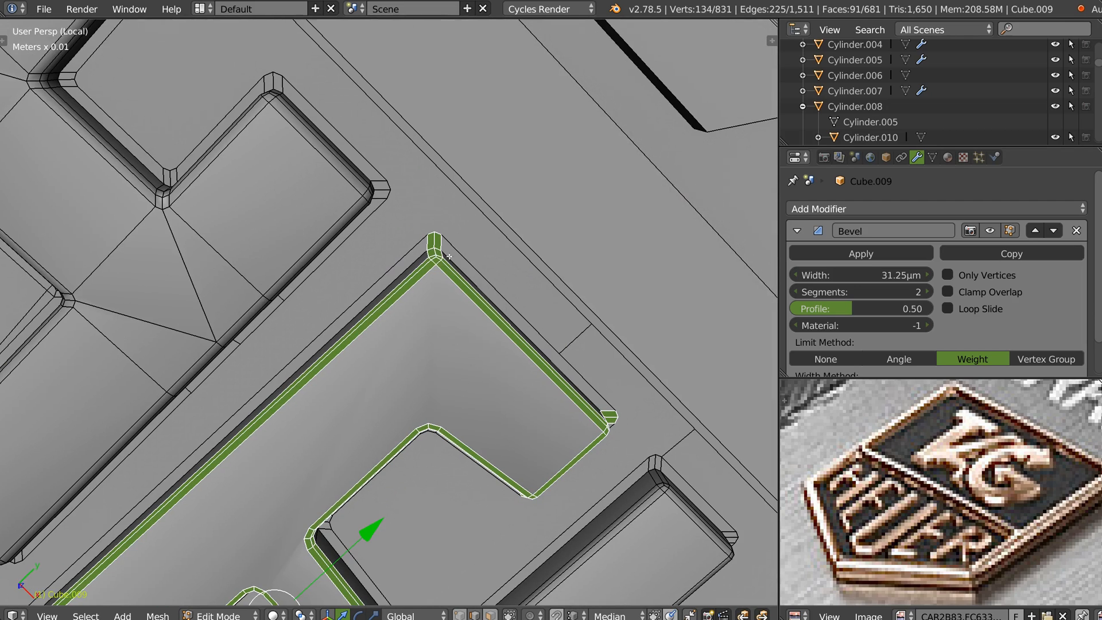
middle_drag(426, 376, 445, 289)
key(ctrl+z)
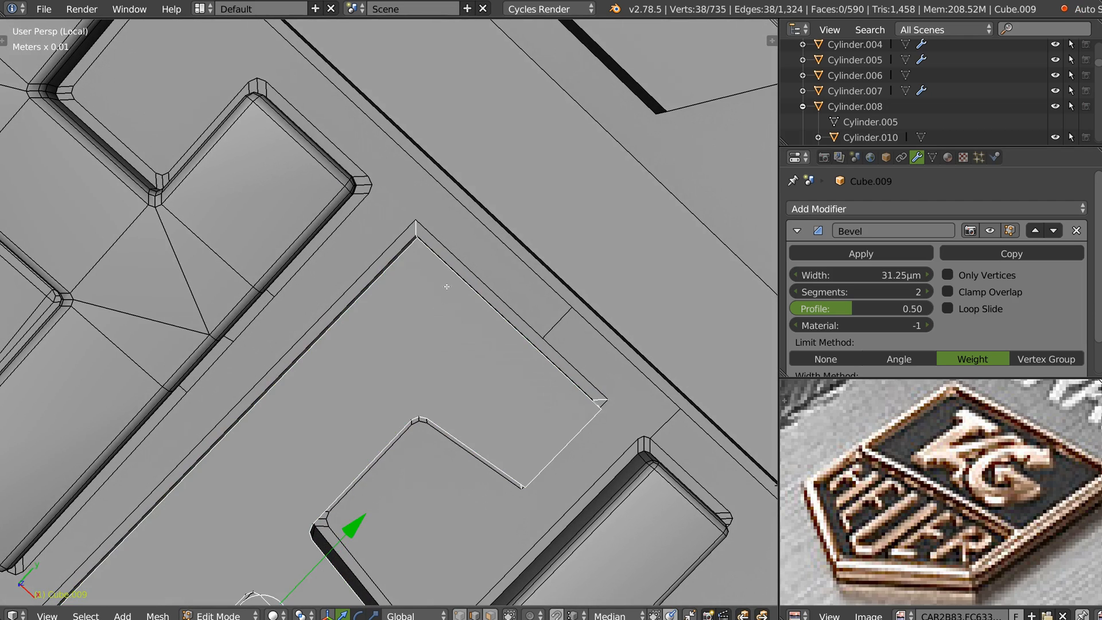
middle_drag(431, 234, 445, 335)
key(ctrl+z)
key(ctrl+z)
Step: Deselect the vertical edges at the E's upper left corner and bevel the remaining outline selection with two segments
shift+right_click(425, 243)
shift+right_click(424, 244)
shift+right_click(426, 243)
middle_drag(426, 244, 508, 431)
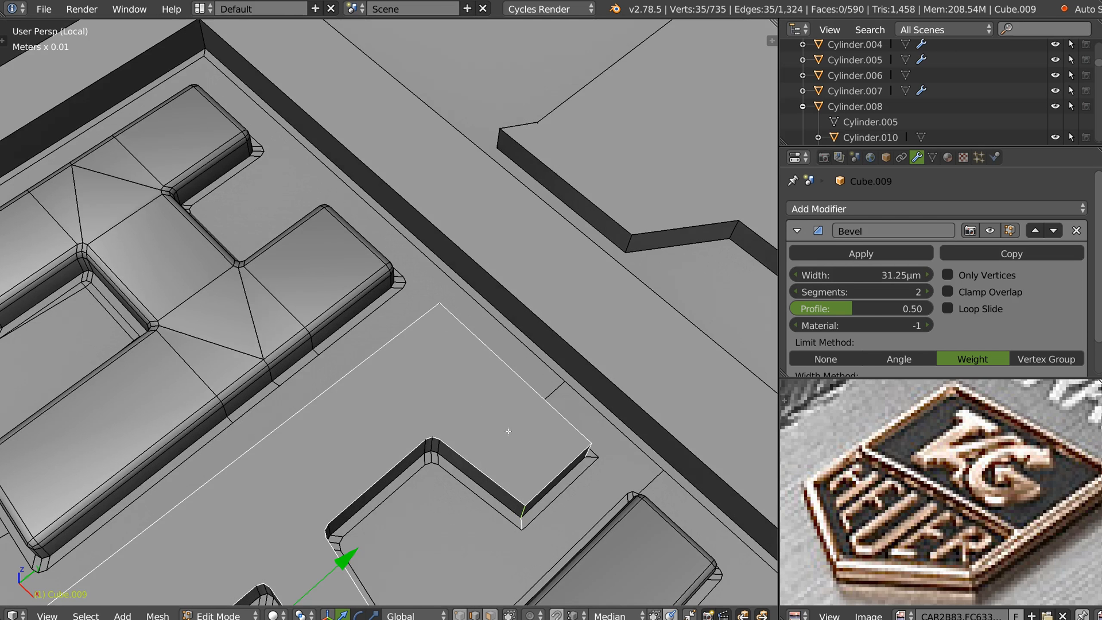
key(ctrl+b)
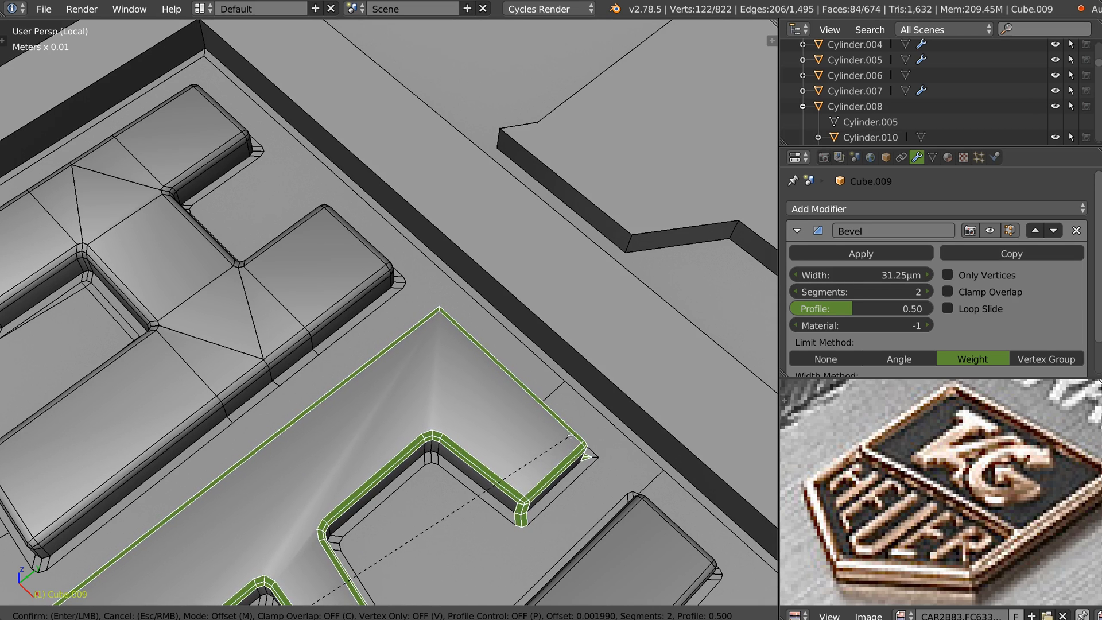
click(573, 435)
middle_drag(413, 430, 746, 344)
middle_drag(448, 350, 526, 297)
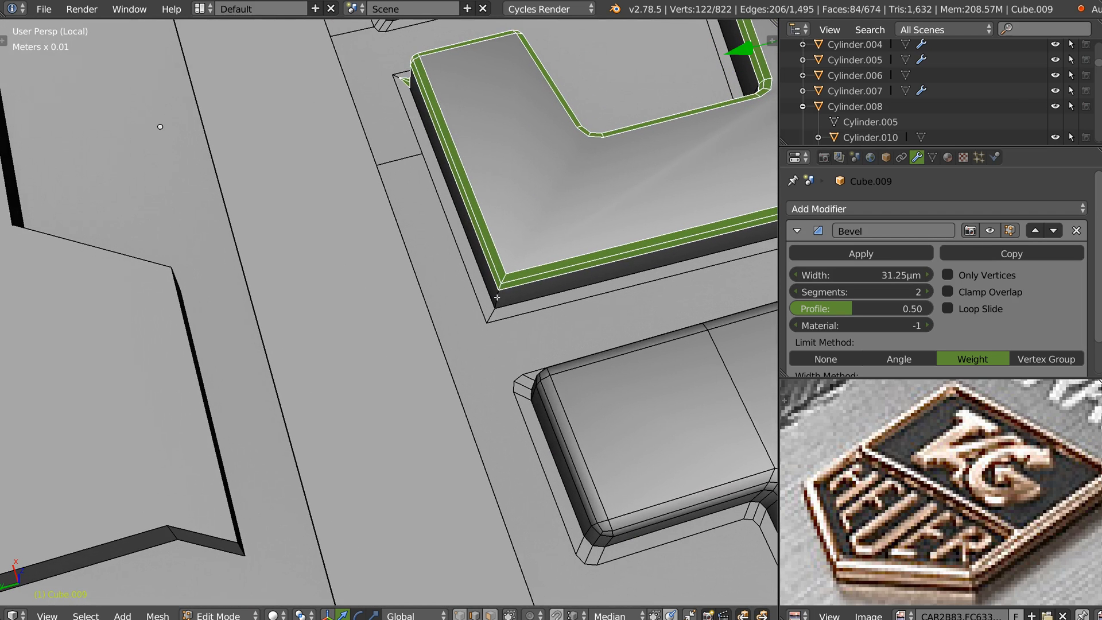
Step: Bevel the vertical edge at the E's upper left corner with two segments
right_click(497, 297)
key(ctrl+b)
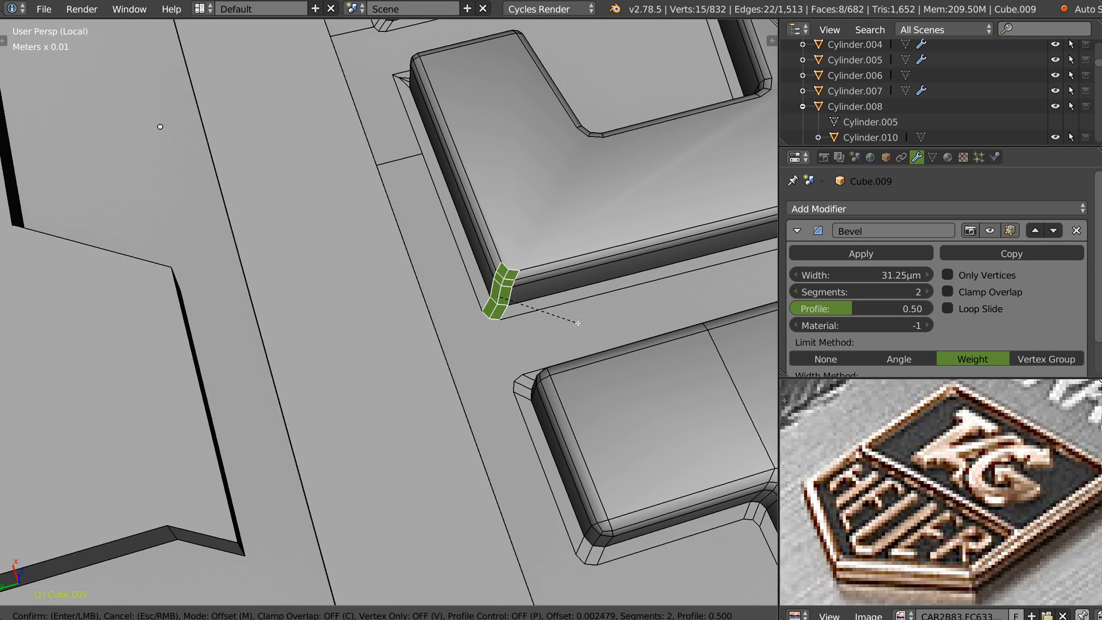
click(579, 319)
middle_drag(579, 319, 558, 317)
Step: Connect the three vertices of the E's upper inner corner to the three facing vertices of its upper left corner
key(Tab)
click(510, 275)
right_click(530, 234)
key(Tab)
click(490, 225)
key(Tab)
click(492, 264)
right_click(519, 219)
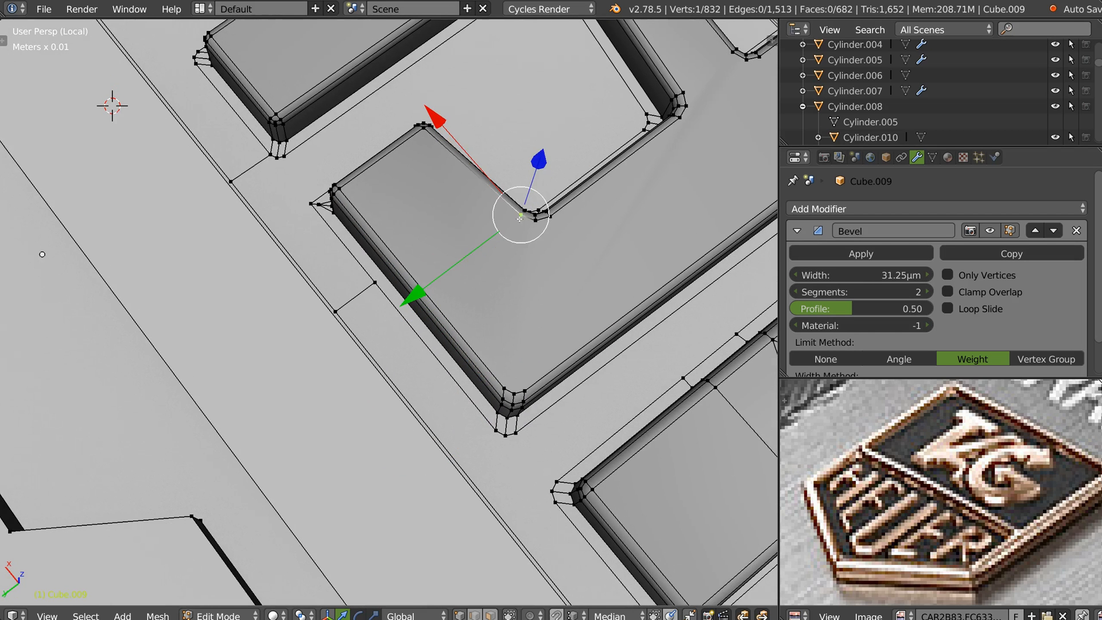
shift+right_click(505, 386)
key(j)
right_click(537, 220)
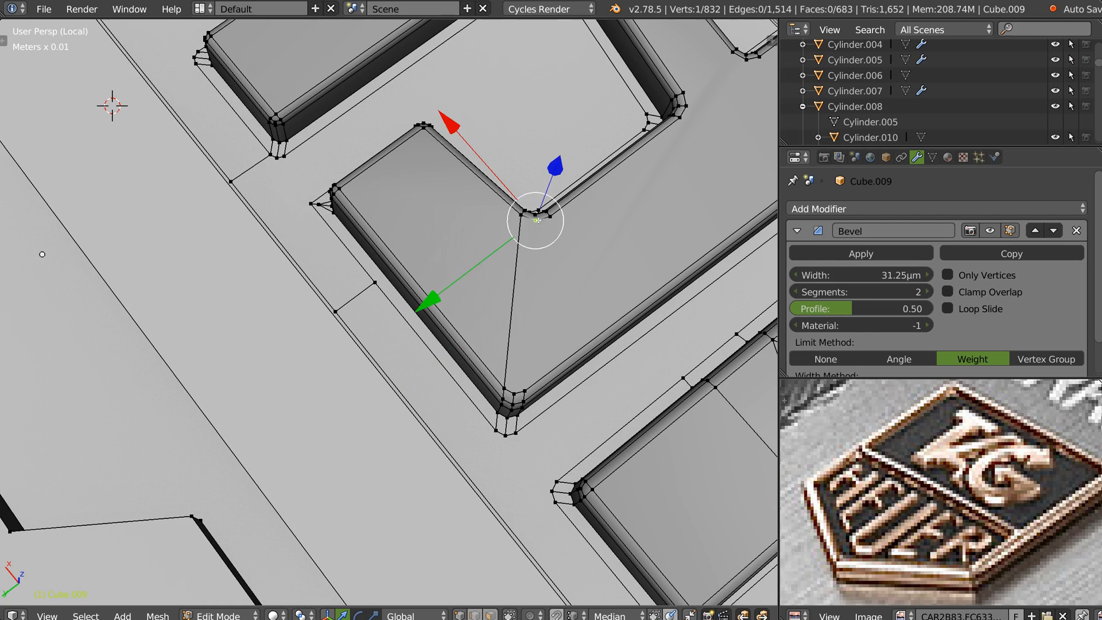
shift+right_click(514, 396)
key(j)
right_click(554, 220)
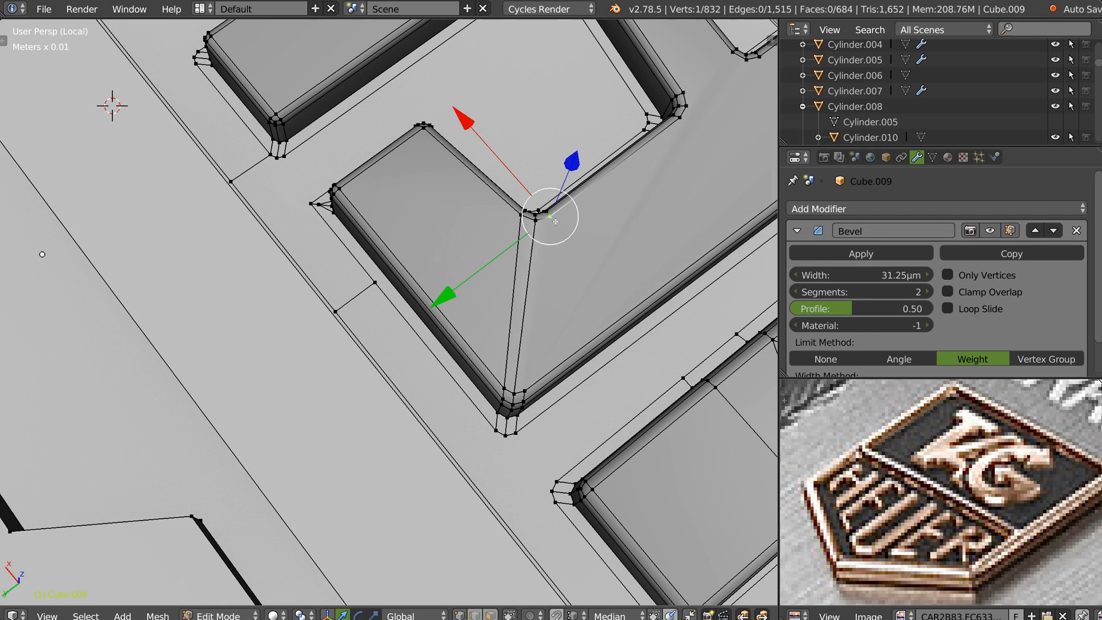
shift+right_click(524, 391)
key(j)
Step: Connect the two inner corner vertices across the base of the E's middle arm
shift+middle_drag(614, 254, 398, 311)
right_click(347, 263)
shift+right_click(400, 221)
key(j)
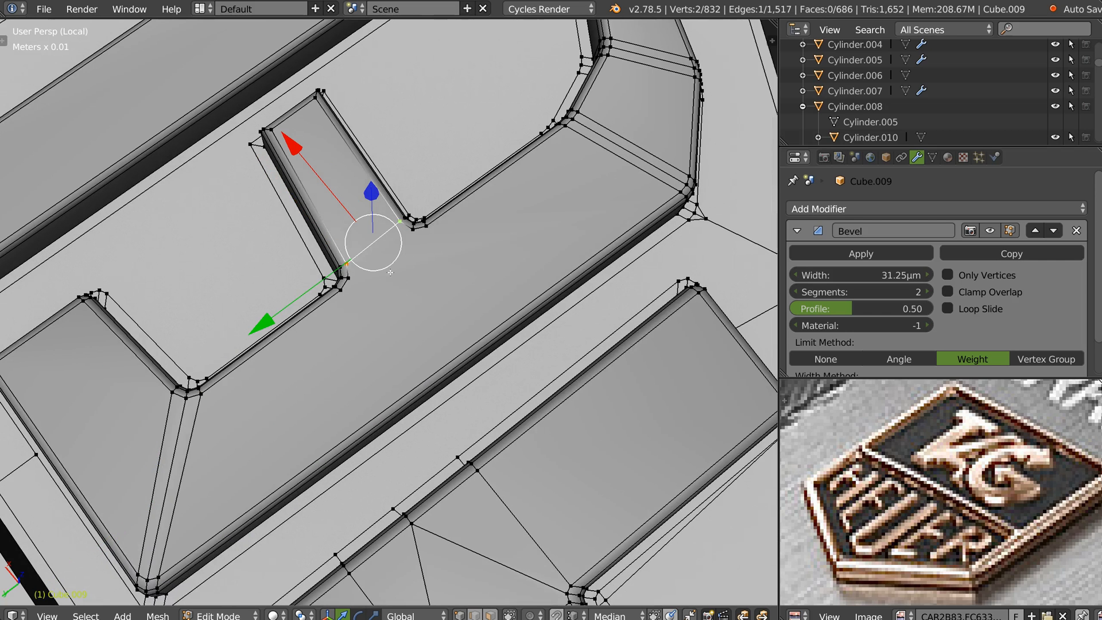
Step: Add a loop cut across the long left side of the E, roughly opposite the middle arm
key(ctrl+r)
click(469, 357)
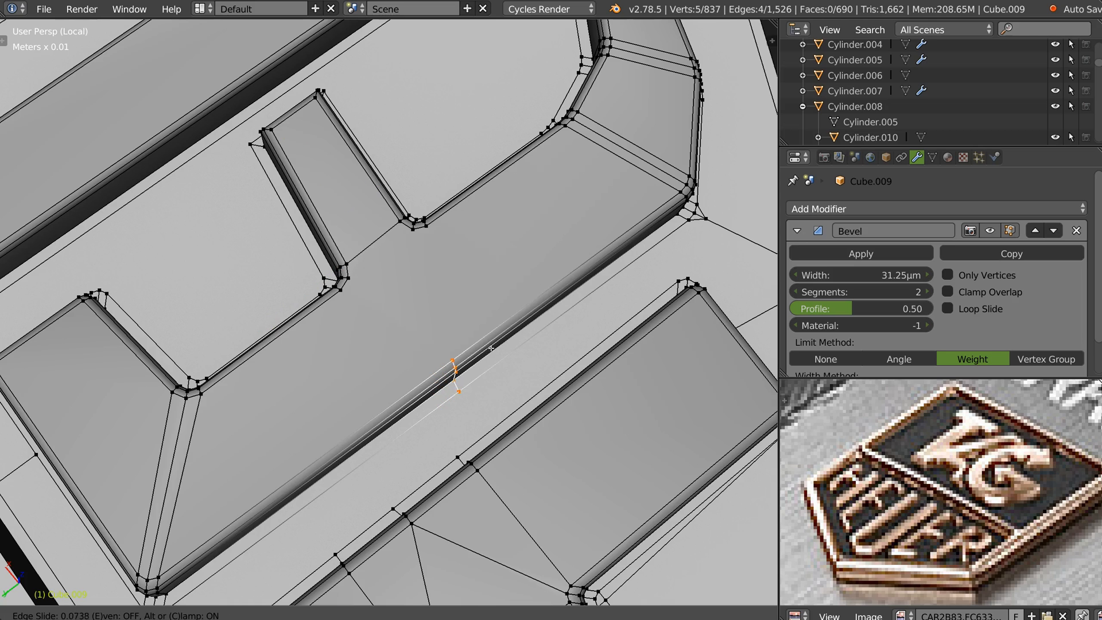
click(479, 379)
Step: From the top view, connect the left side's new cut vertex to both corner vertices at the middle arm's base
key(q)
click(458, 285)
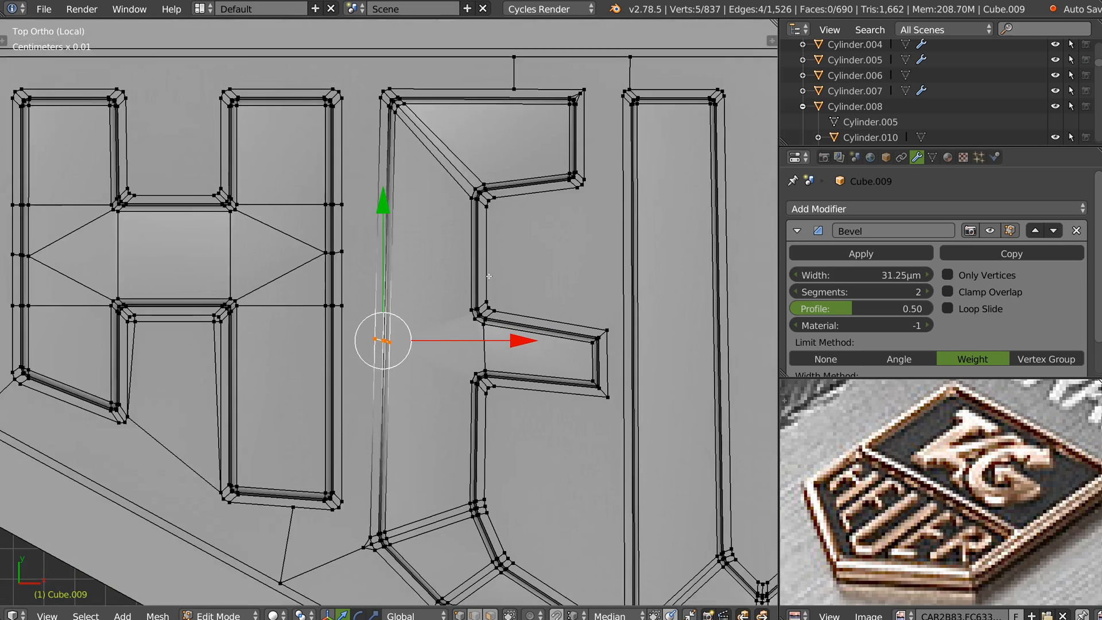
right_click(471, 253)
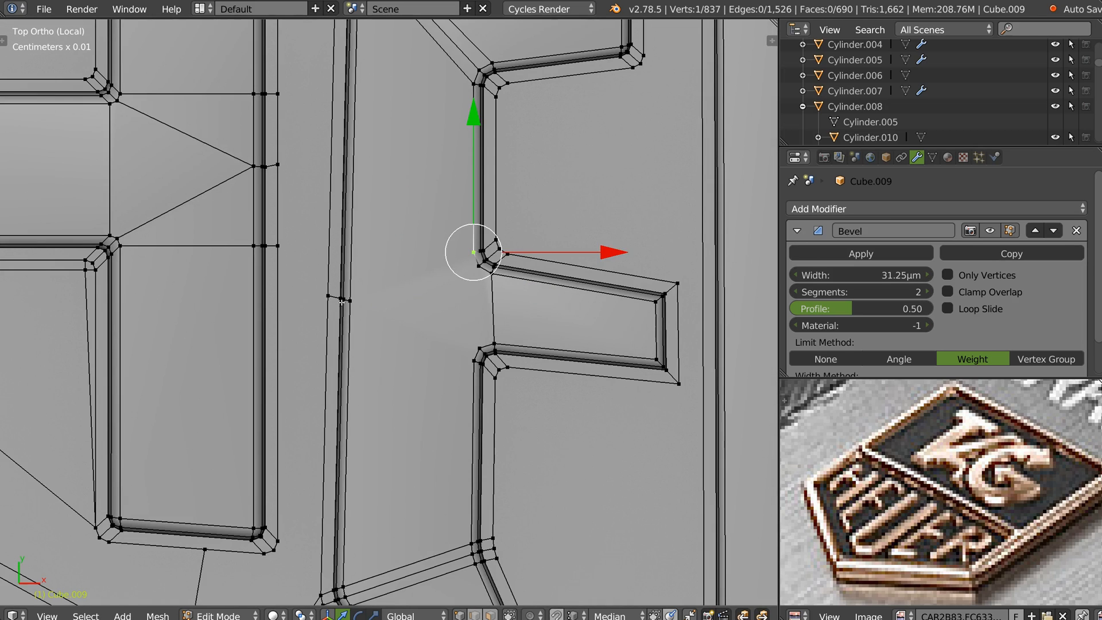
right_click(468, 267)
shift+right_click(358, 303)
shift+right_click(487, 342)
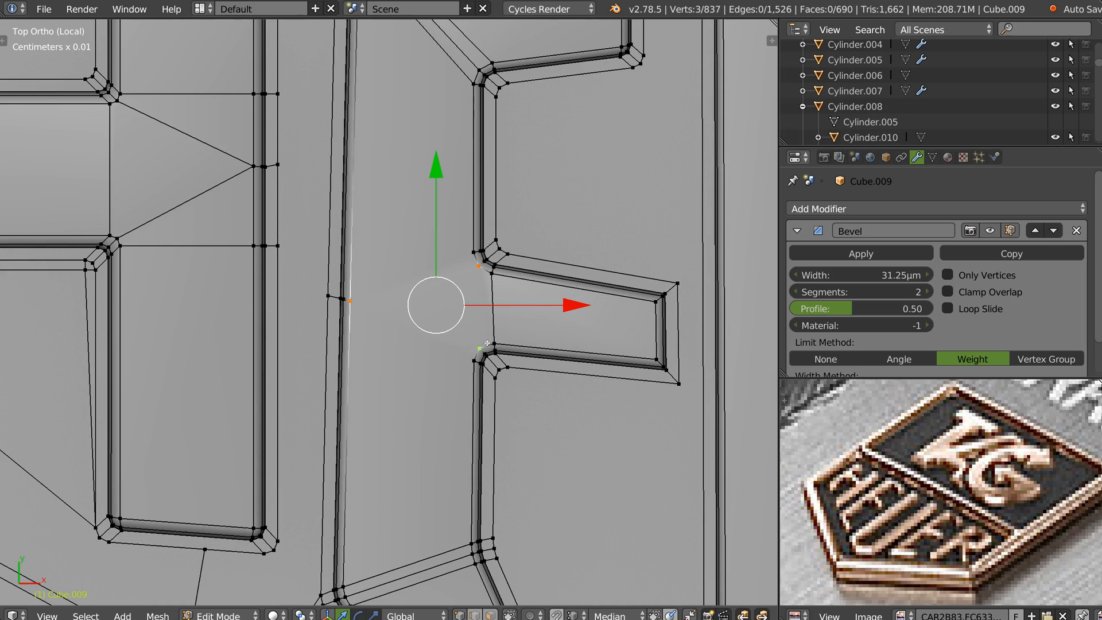
key(j)
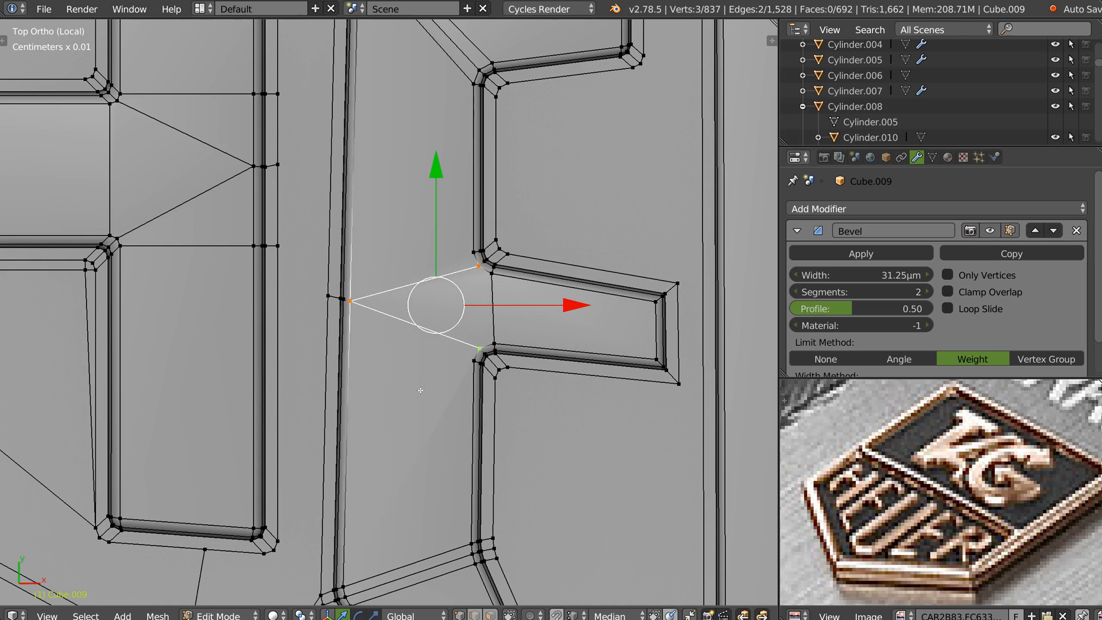
Step: Connect the lower crossbar-level vertex on the H's right base outline to the cut vertex on the E's left base outline
right_click(287, 253)
shift+right_click(328, 324)
key(j)
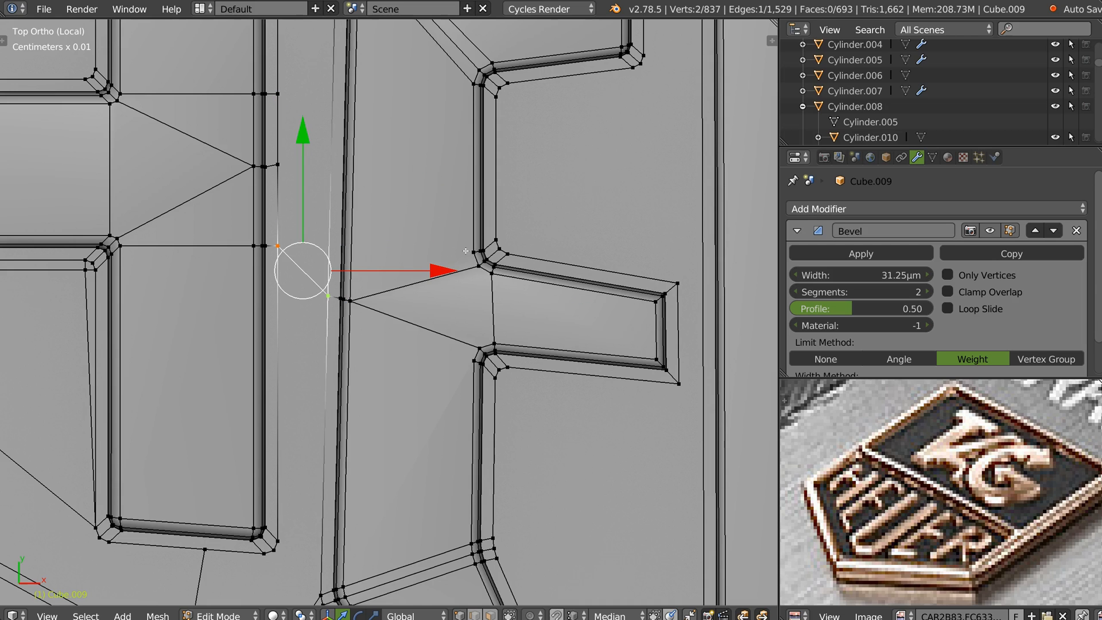
Step: Knife-cut from the E's inner corner above the middle arm across its left side to the H's middle base outline vertex
key(k)
click(474, 251)
click(352, 165)
click(277, 165)
key(Return)
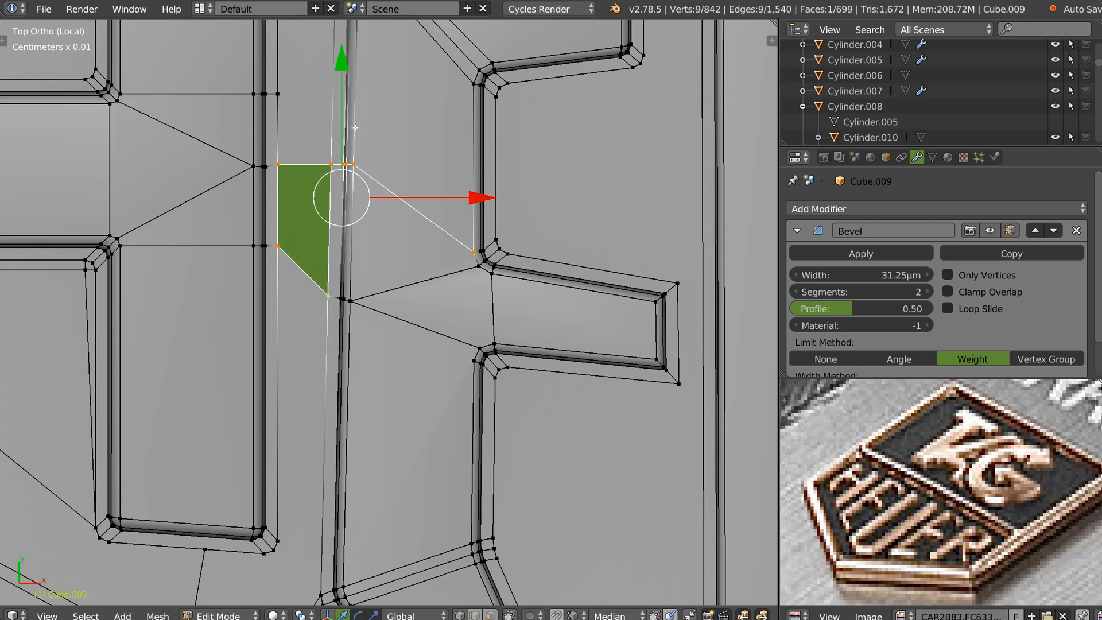
Step: Create an edge between the H's upper right base corner and the E's upper left base corner
shift+middle_drag(325, 114, 300, 254)
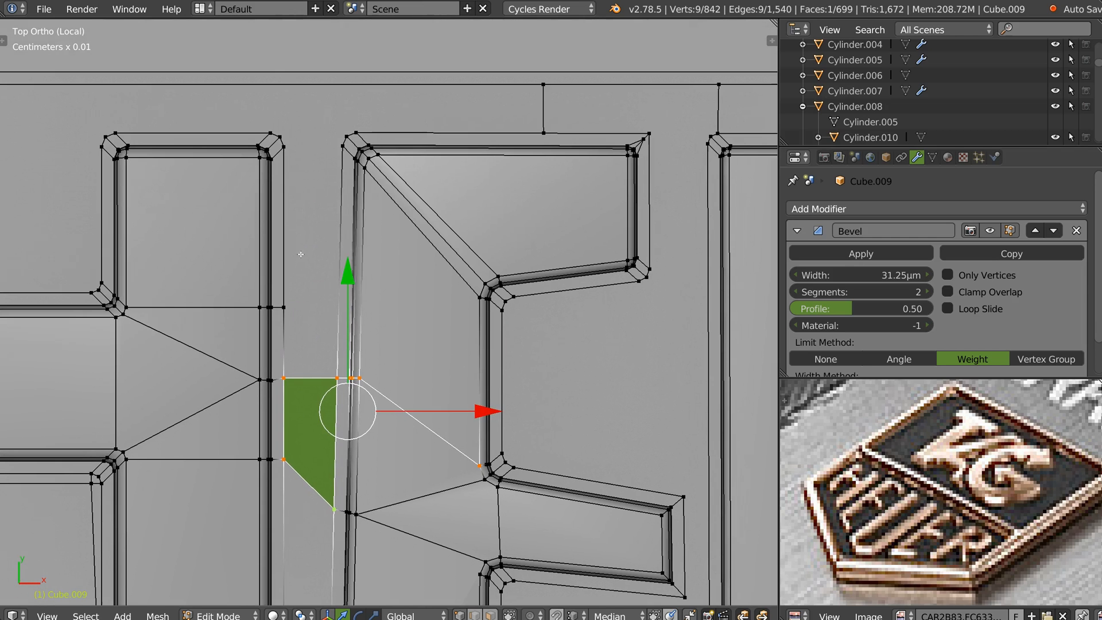
right_click(286, 145)
shift+right_click(342, 146)
key(f)
Step: Connect the E's upper inner corner vertex to the upper crossbar-level vertex on the H's right base outline
right_click(475, 298)
shift+right_click(290, 306)
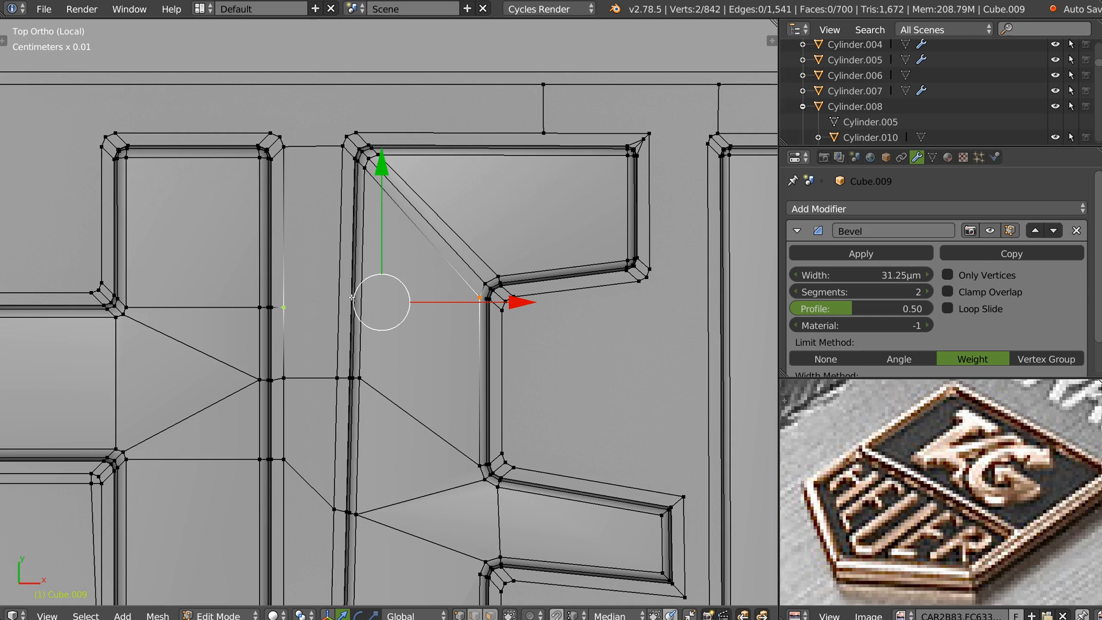
key(j)
Step: Connect the two inner base corner vertices between the E's upper and middle arms with a vertical edge
ctrl+middle_drag(450, 194, 462, 224)
shift+middle_drag(554, 316, 453, 226)
right_click(453, 227)
shift+right_click(467, 434)
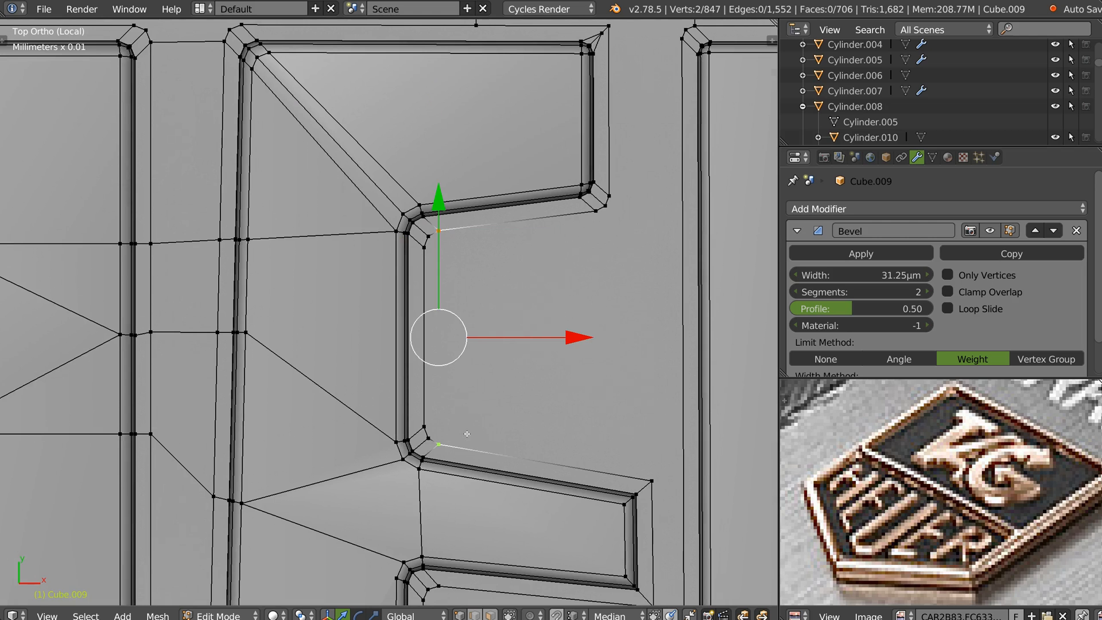
key(j)
Step: Snap the stray vertex at the outer base corner of the E's upper arm onto the neighbouring corner vertex
shift+middle_drag(497, 275, 414, 394)
shift+middle_drag(531, 171, 542, 246)
ctrl+middle_drag(541, 245, 574, 191)
shift+middle_drag(515, 222, 507, 252)
right_click(505, 237)
key(g)
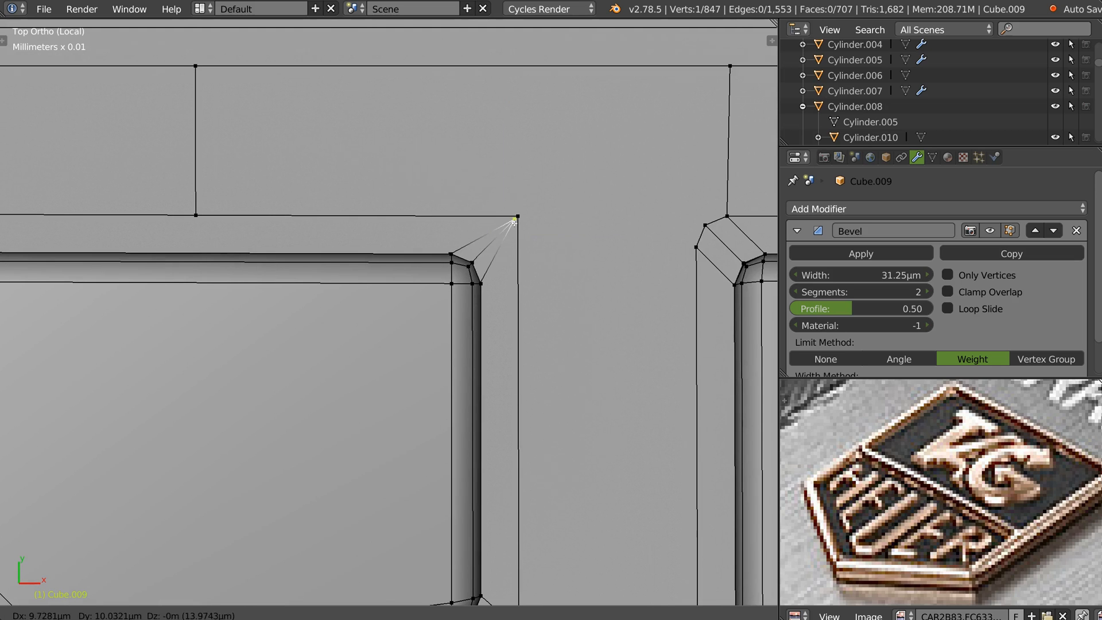
ctrl+click(518, 218)
Step: Knife-cut from the outer bevel vertices of the E's upper arm corner to the adjoining top and side base outline edges
shift+middle_drag(476, 249, 417, 312)
key(KP_Decimal)
ctrl+middle_drag(416, 312, 394, 295)
key(k)
click(335, 339)
click(362, 312)
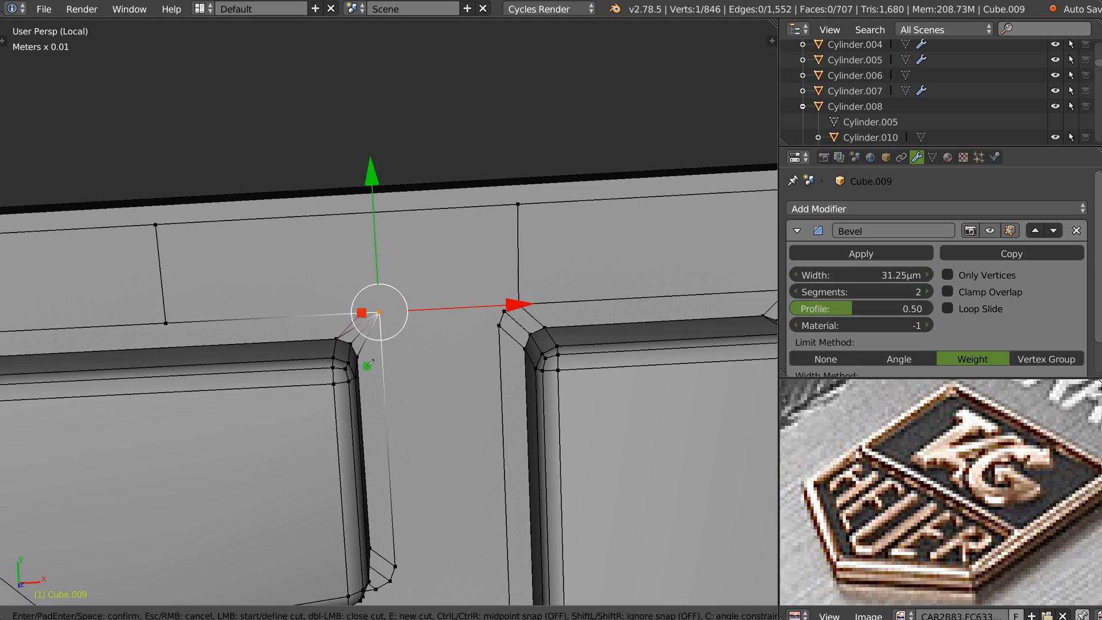
key(Return)
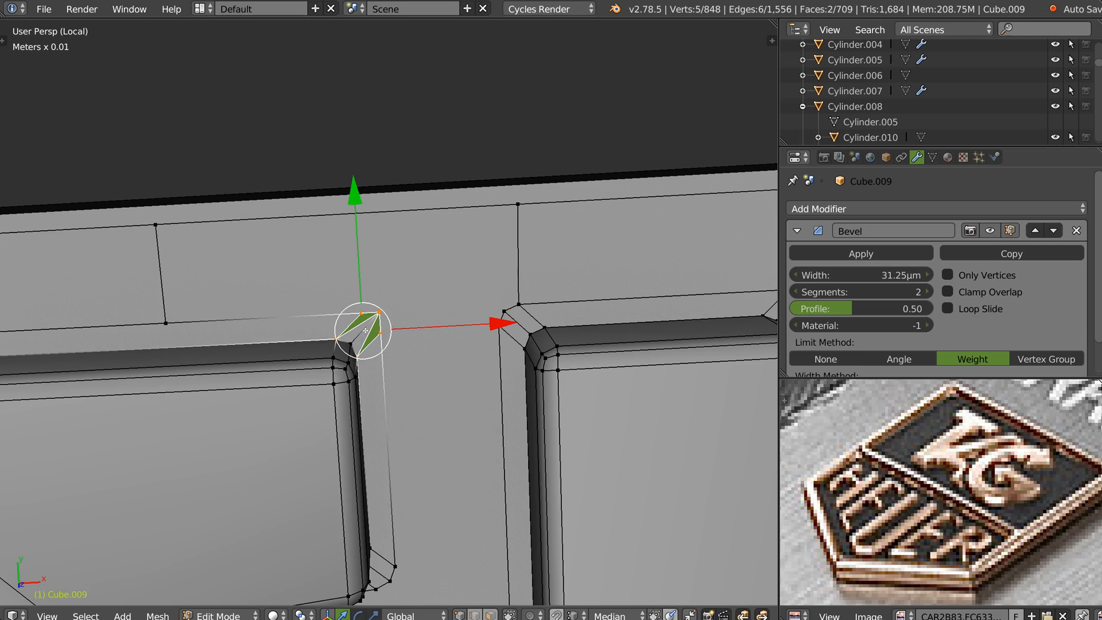
Step: Dissolve the two surplus diagonal edges at the E's upper arm corner and move its base corner vertex inward to round the outline
shift+right_click(376, 337)
key(ctrl+x)
key(ctrl+Tab)
right_click(386, 306)
key(KP_7)
scroll(402, 282, up, 2)
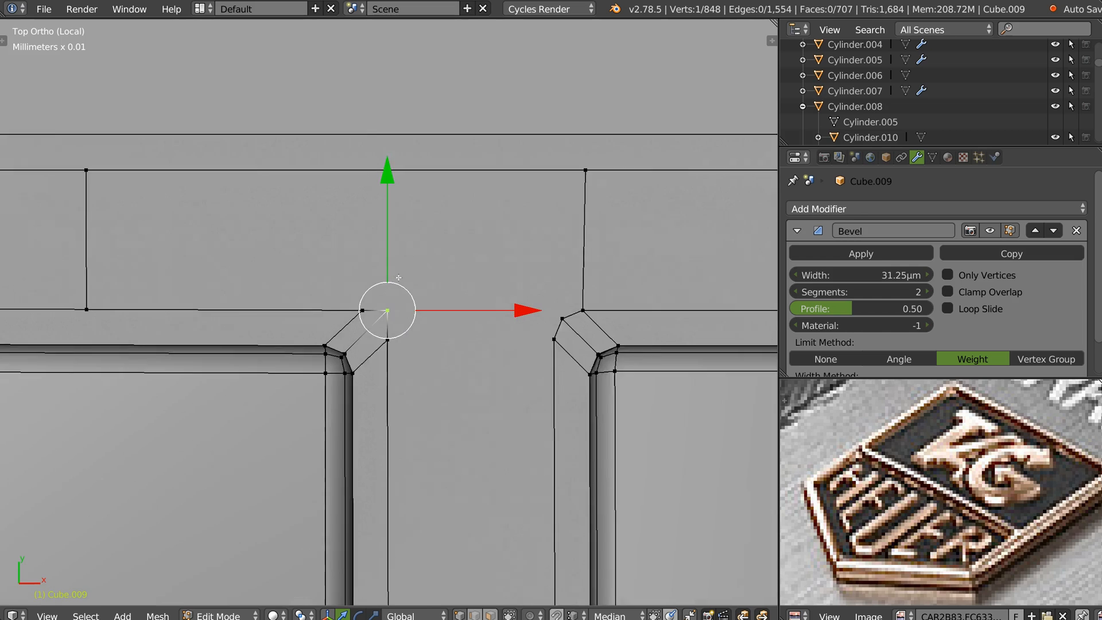
ctrl+middle_drag(398, 277, 404, 269)
key(g)
click(382, 318)
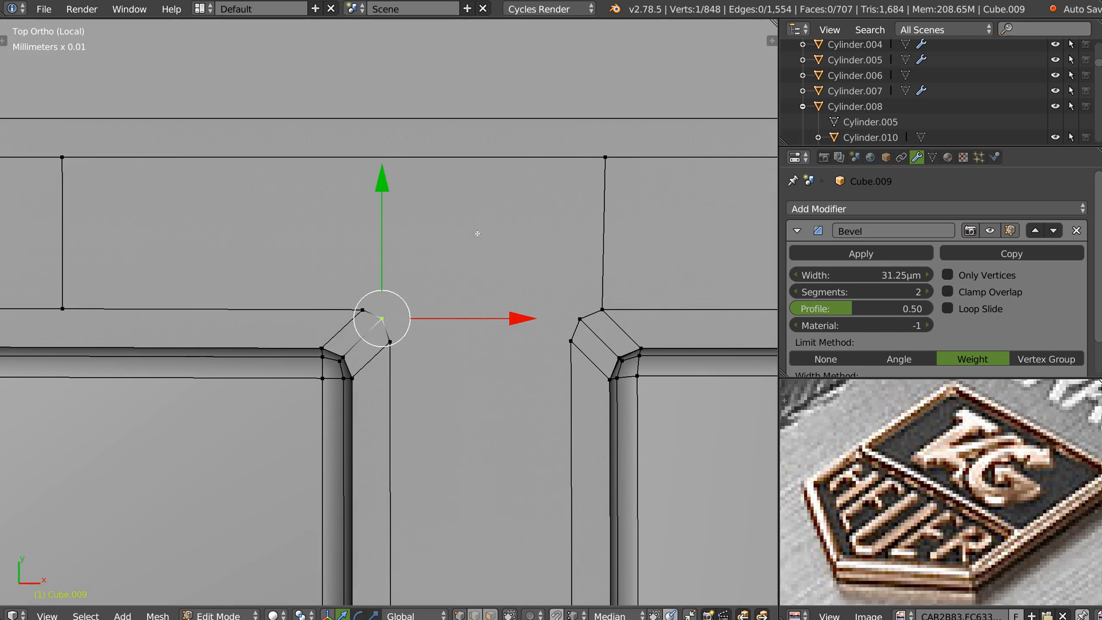
Step: Connect the base corner vertices of the E's upper arm to the matching corner vertices of the U with two edges
scroll(478, 233, down, 4)
scroll(407, 305, up, 2)
shift+right_click(579, 308)
right_click(449, 276)
shift+right_click(609, 273)
key(j)
right_click(590, 258)
shift+right_click(445, 257)
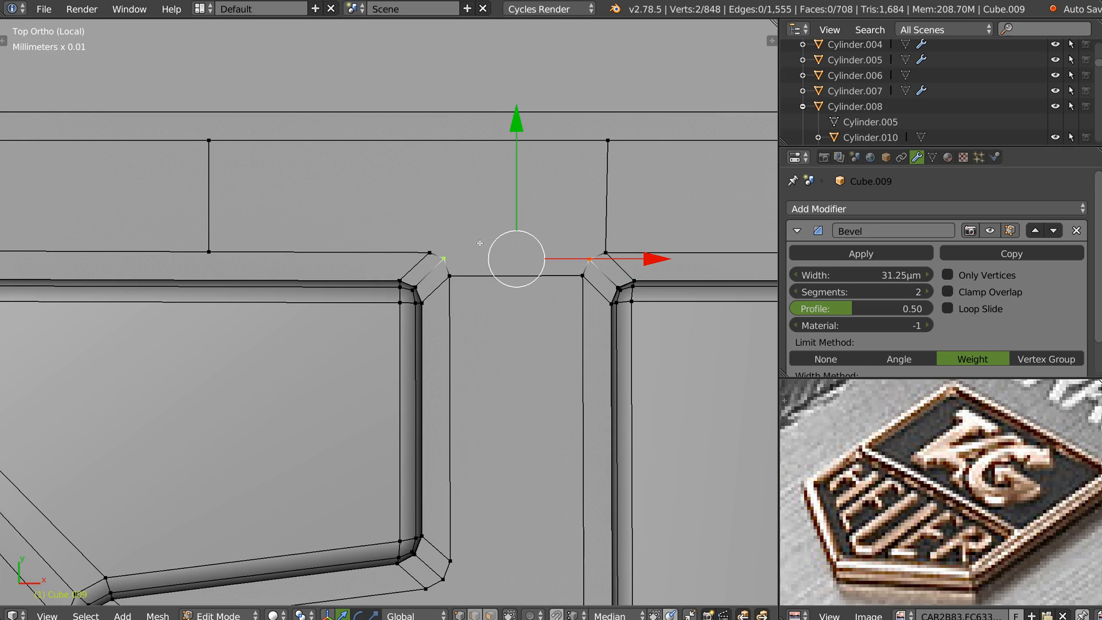
key(j)
Step: Move the short edge above the E's upper arm along X onto the arm's outer base corner, then return to vertex selection
scroll(619, 207, down, 4)
shift+middle_drag(399, 239, 452, 231)
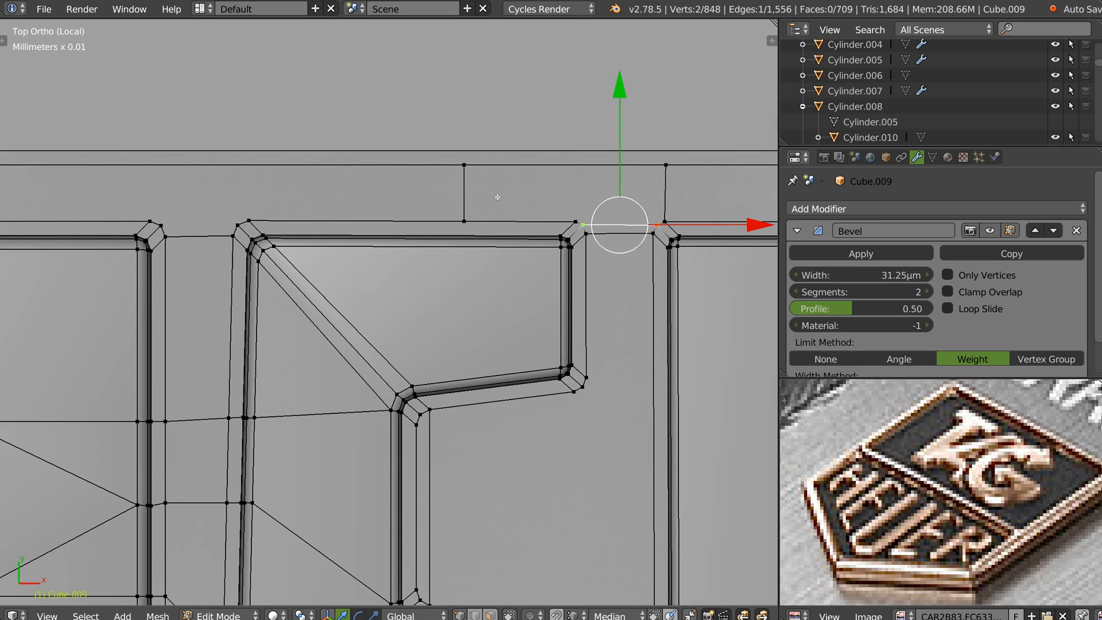
alt+right_click(460, 191)
right_click(462, 180)
key(g)
key(x)
click(487, 251)
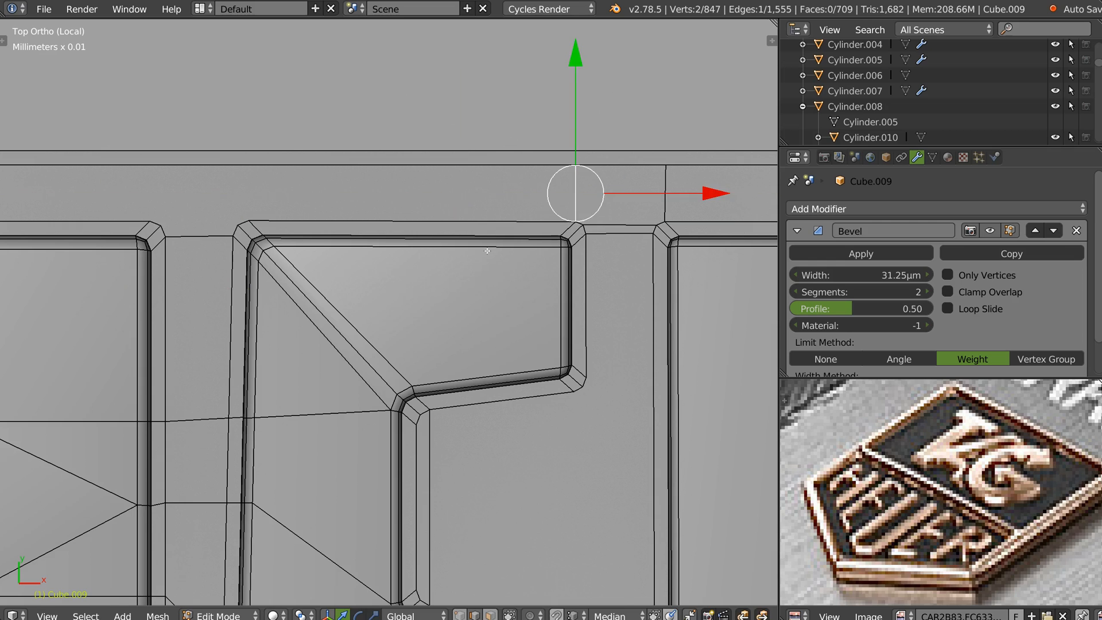
shift+middle_drag(560, 225, 529, 240)
key(ctrl+Tab)
key(1)
right_click(543, 237)
key(g)
right_click(471, 240)
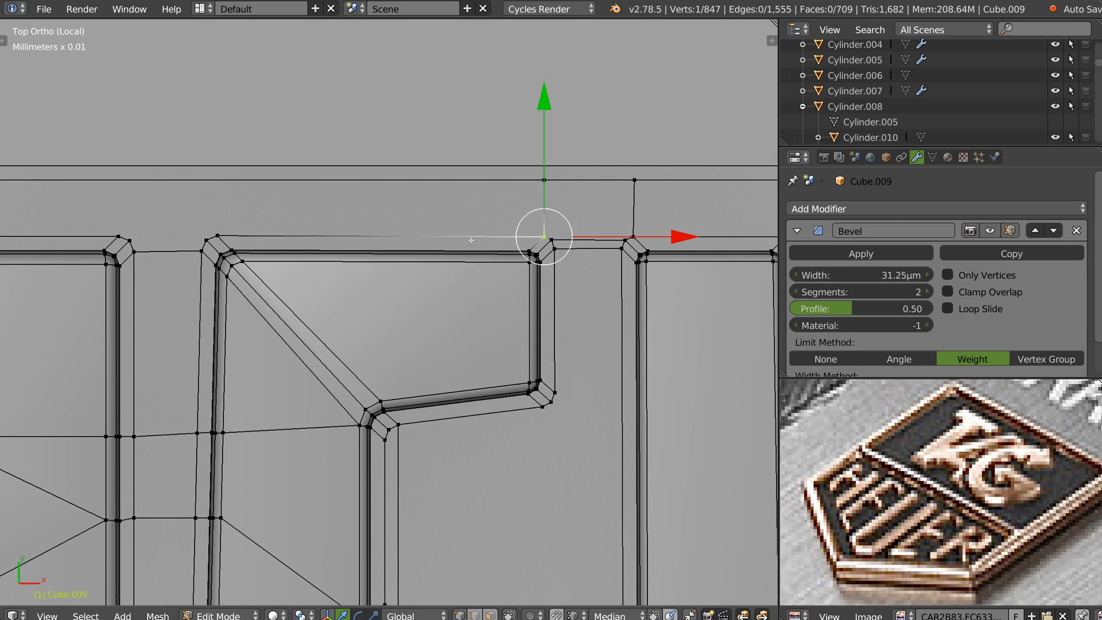
Step: Create an edge between the middle corner vertices of the E's upper left and the H's upper right base outlines
shift+middle_drag(273, 247, 433, 258)
scroll(346, 242, up, 1)
right_click(371, 250)
shift+right_click(280, 253)
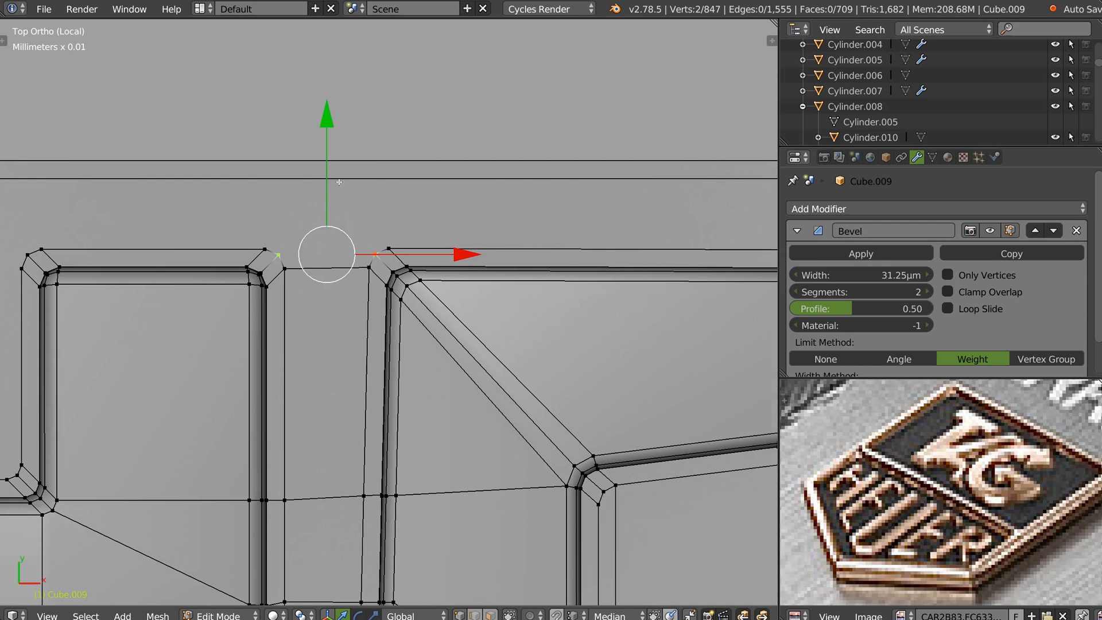
key(f)
right_click(392, 240)
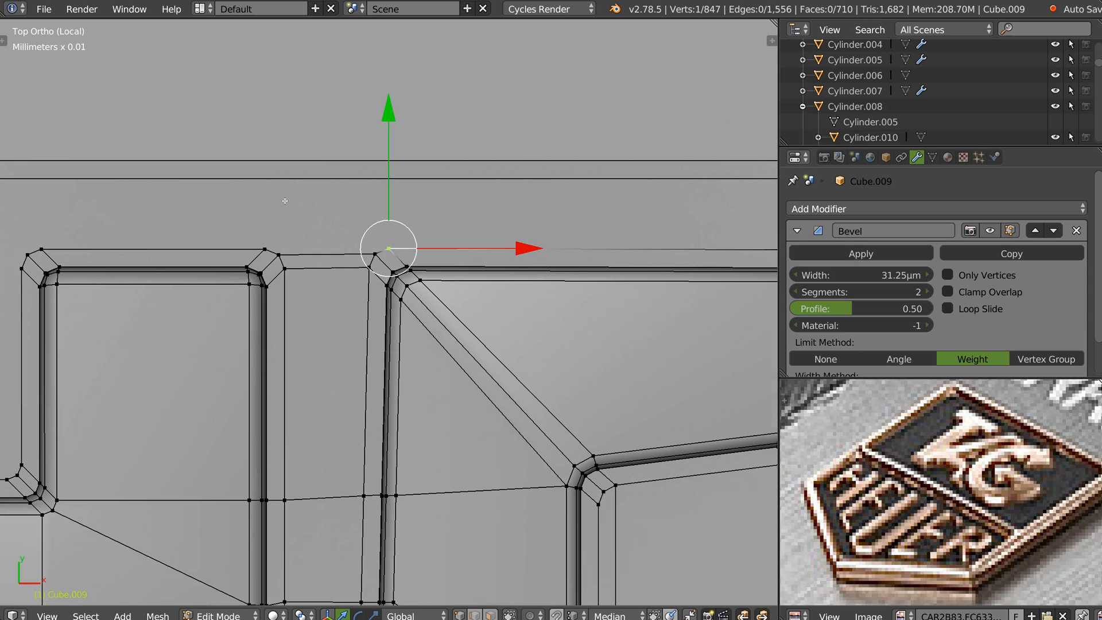
Step: Connect the facing base outline vertices across the H's upper gap with one edge near the crossbar and two at the opening
scroll(419, 170, down, 4)
shift+middle_drag(316, 274, 315, 359)
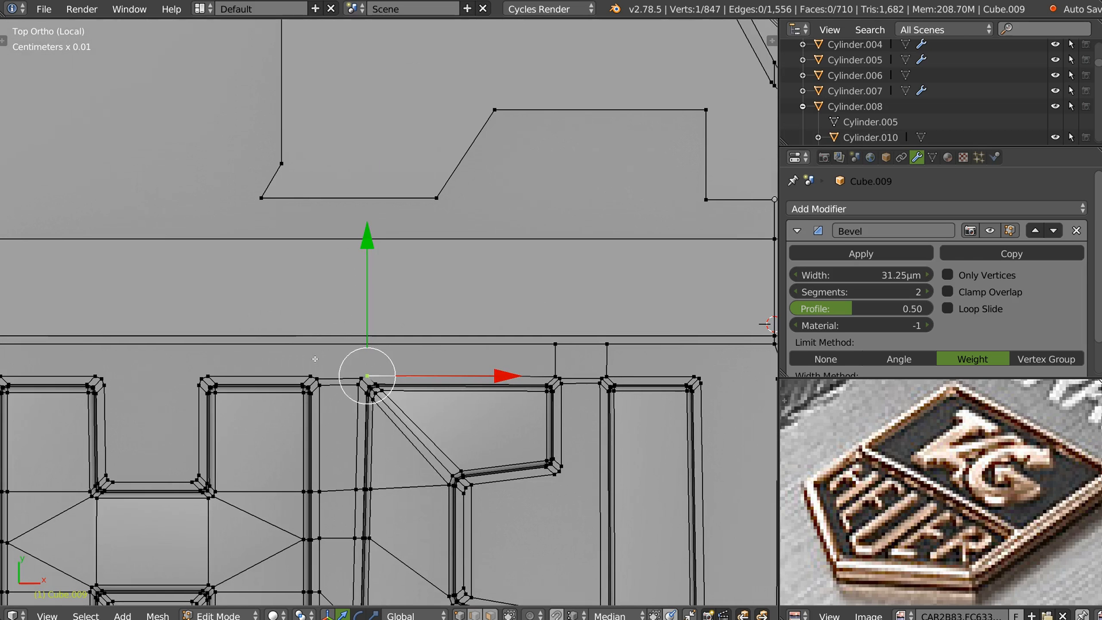
scroll(310, 350, up, 5)
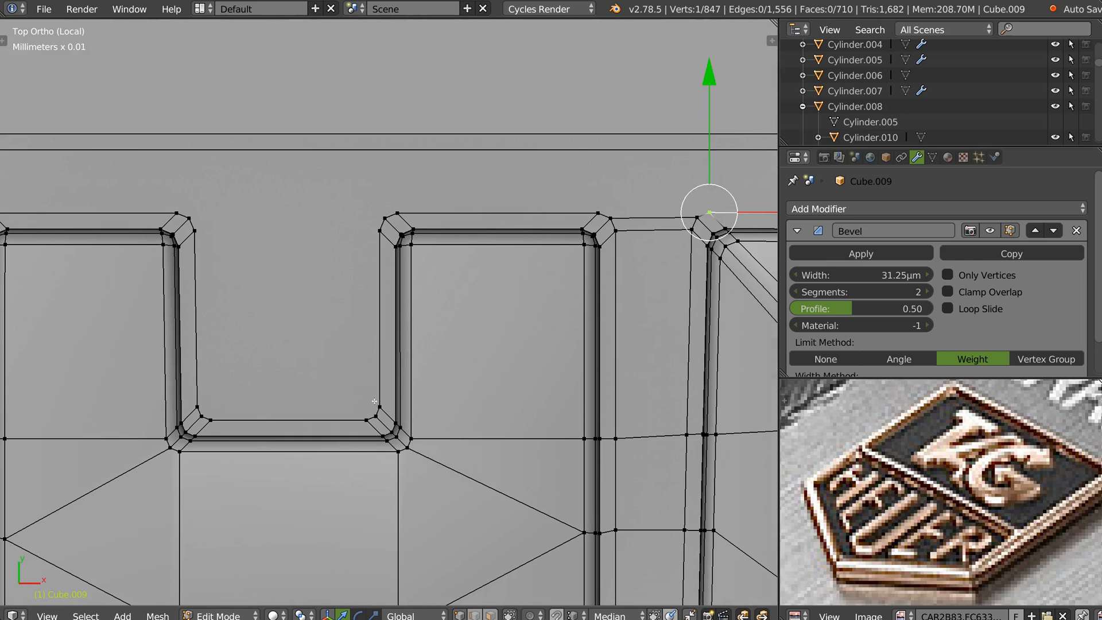
shift+right_click(199, 404)
key(j)
right_click(379, 231)
shift+right_click(195, 231)
key(j)
right_click(385, 218)
shift+right_click(189, 219)
key(j)
Step: Connect the two crossbar base outline vertices in the H's upper gap to the corner vertices at the top of the gap
right_click(363, 419)
shift+right_click(371, 240)
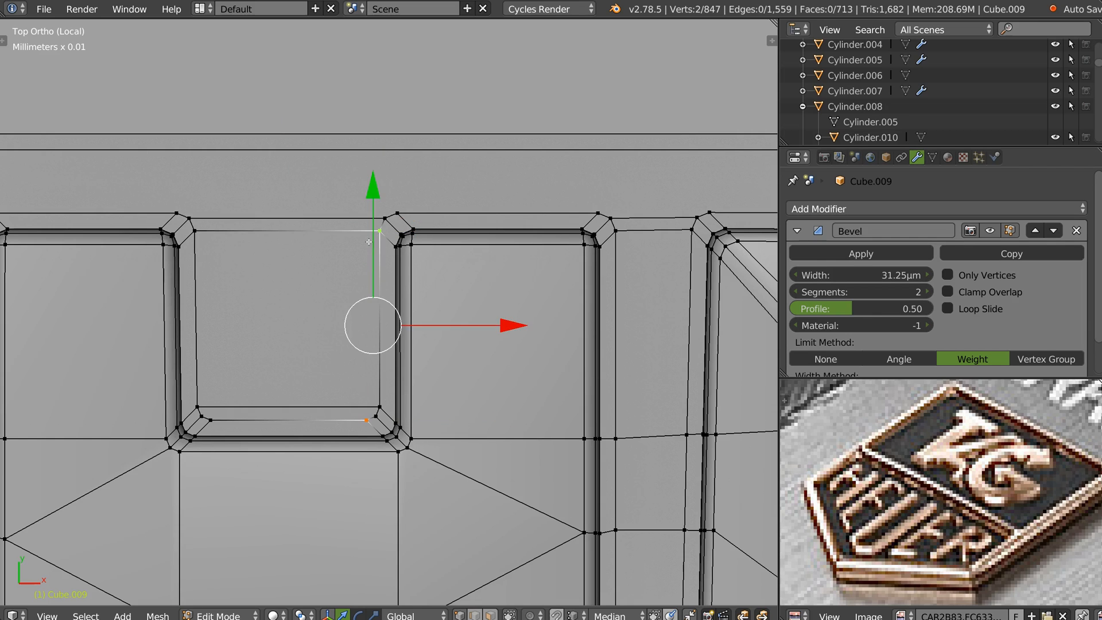
key(j)
right_click(210, 420)
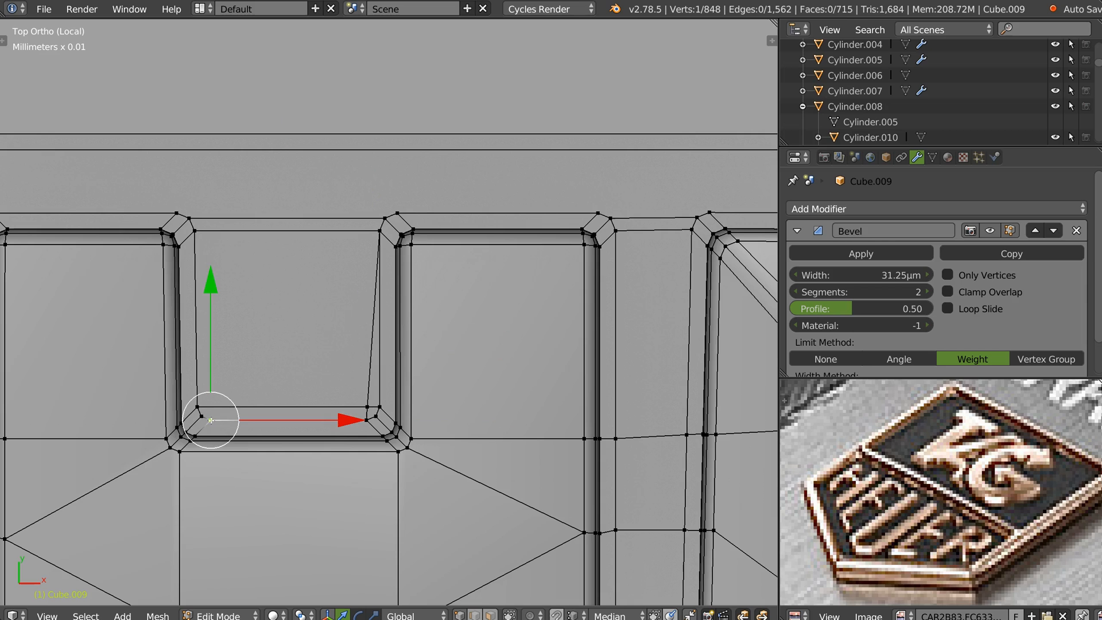
shift+right_click(202, 233)
key(j)
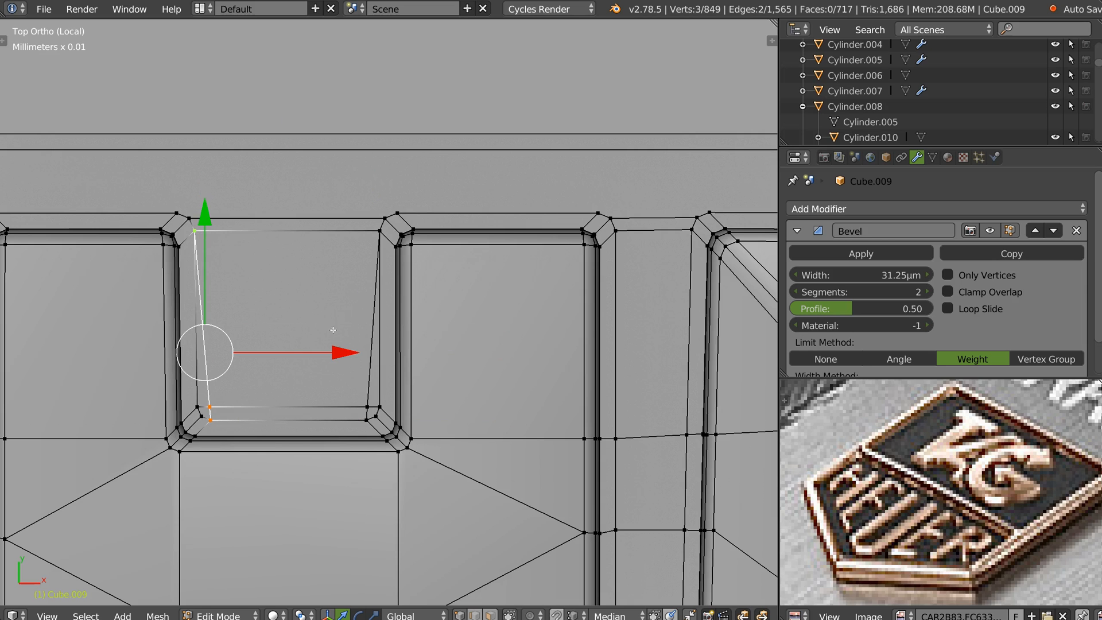
ctrl+middle_drag(356, 305, 344, 336)
ctrl+middle_drag(338, 390, 396, 299)
right_click(402, 367)
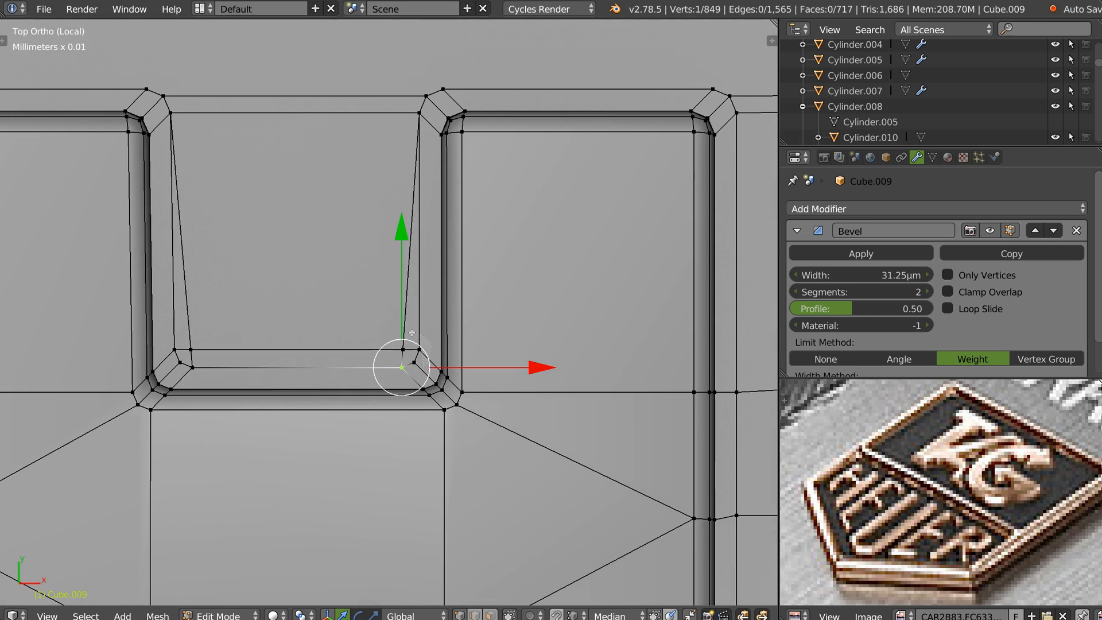
ctrl+drag(411, 332, 410, 369)
right_click(410, 356)
click(416, 462)
key(ctrl+z)
Step: Examine the topology of the H's lower gap and the E's arms from angled views
ctrl+middle_drag(395, 364, 395, 388)
ctrl+middle_drag(395, 321, 322, 408)
shift+middle_drag(321, 408, 359, 339)
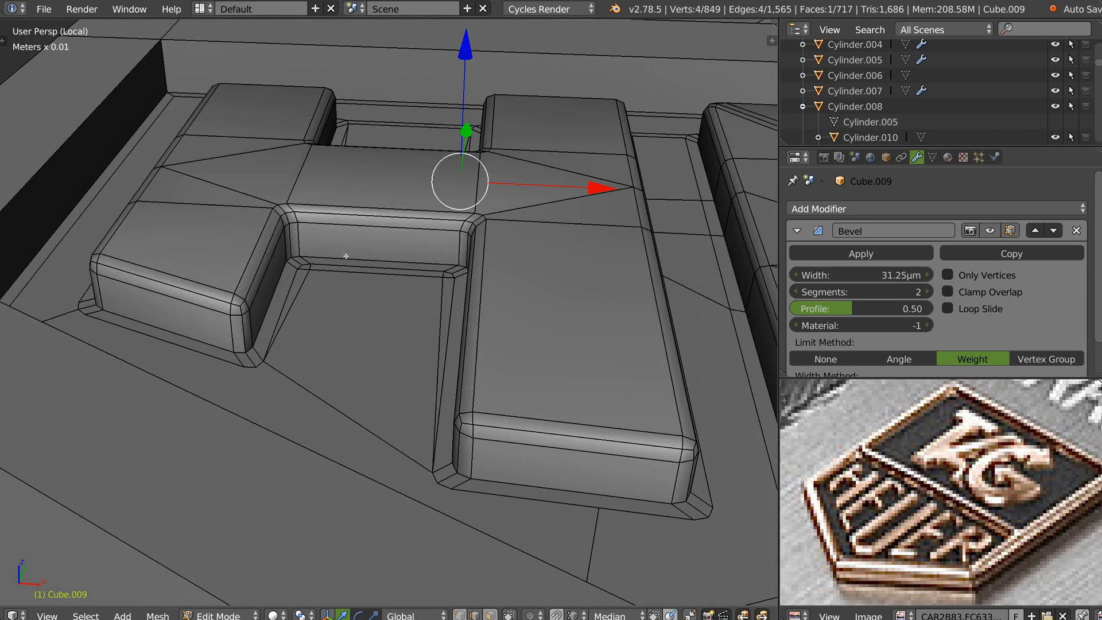
alt+click(346, 256)
middle_drag(346, 256, 388, 336)
scroll(384, 308, up, 2)
shift+middle_drag(580, 335, 376, 319)
shift+middle_drag(571, 317, 336, 264)
shift+middle_drag(213, 221, 408, 285)
key(KP_7)
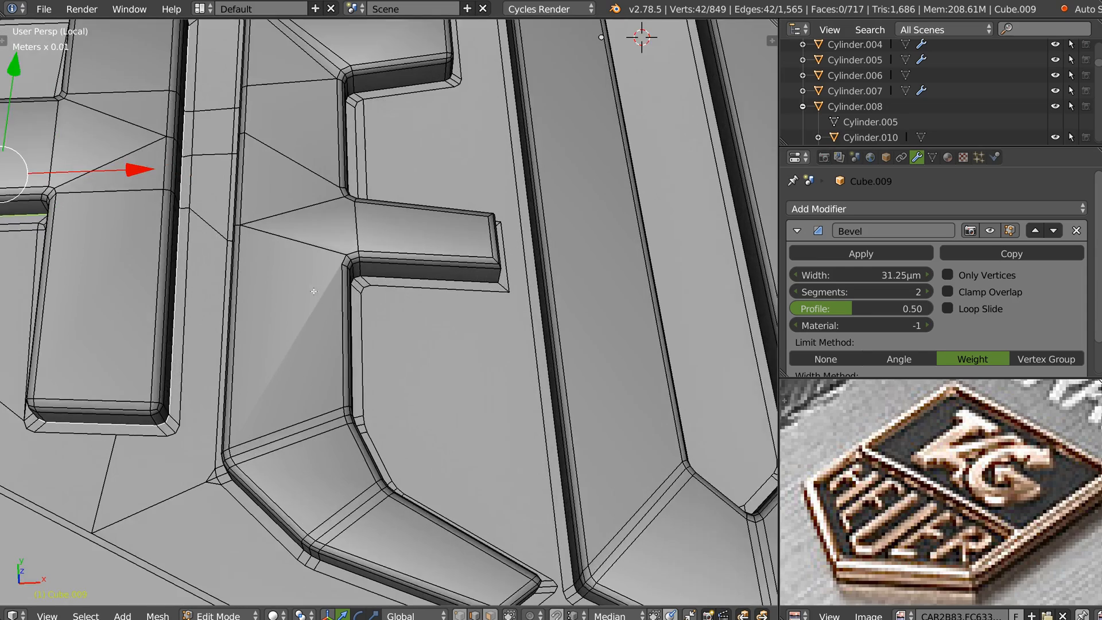
scroll(281, 301, up, 3)
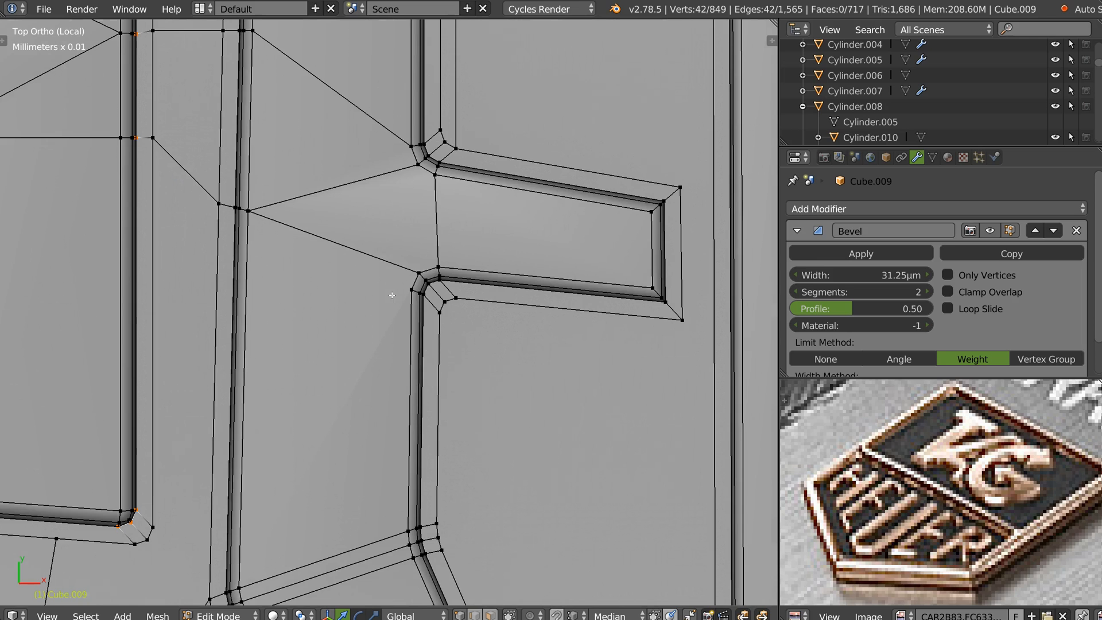
key(k)
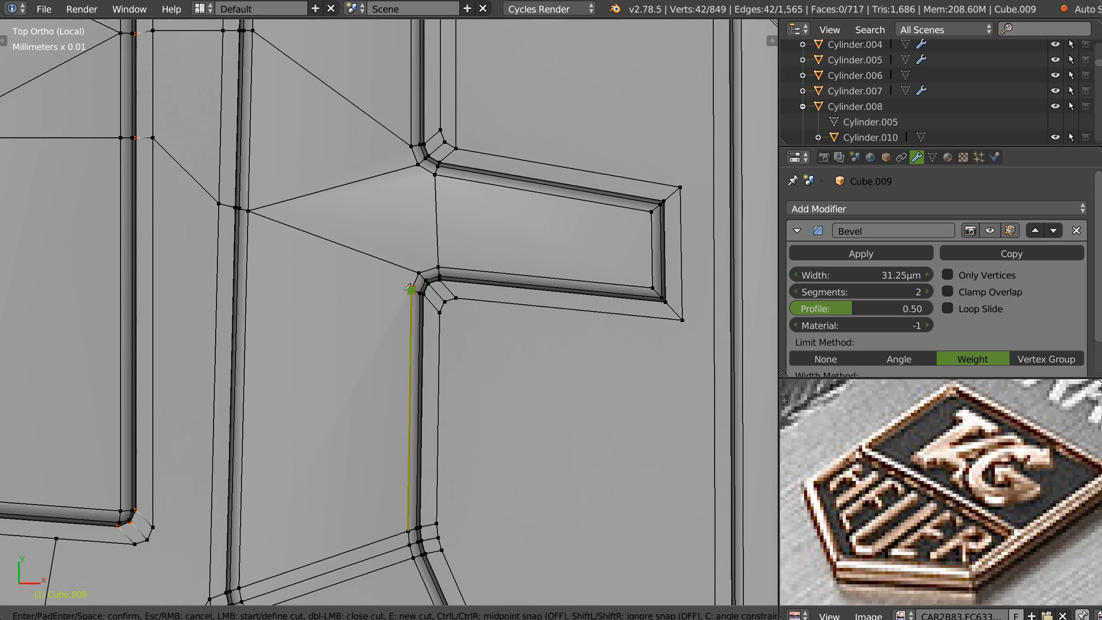
key(Escape)
key(k)
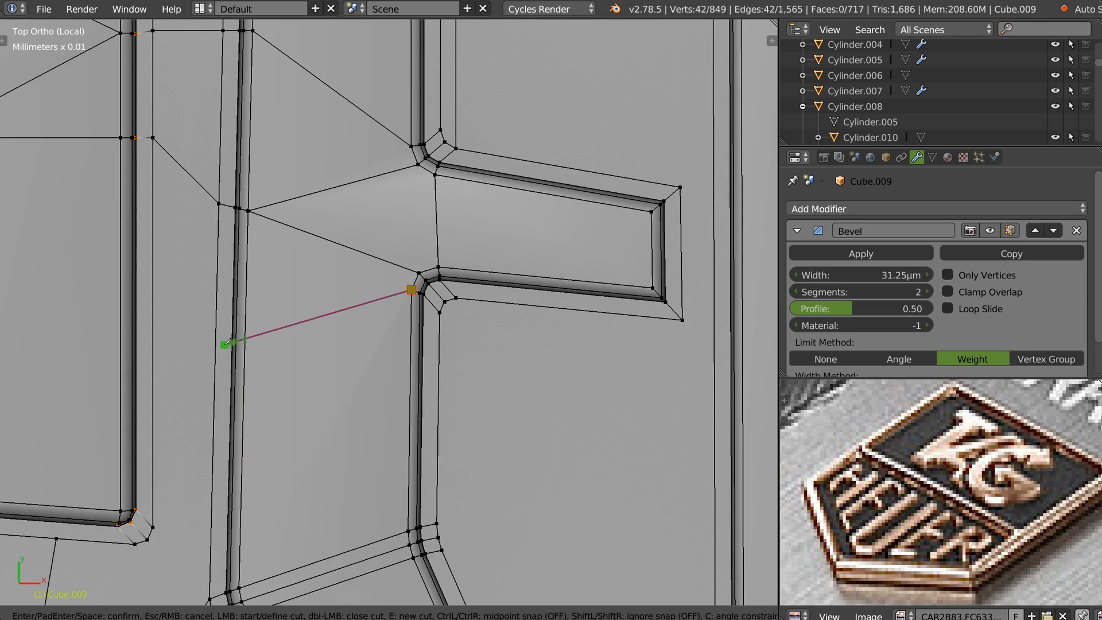
shift+middle_drag(224, 342, 419, 342)
shift+middle_drag(311, 320, 396, 312)
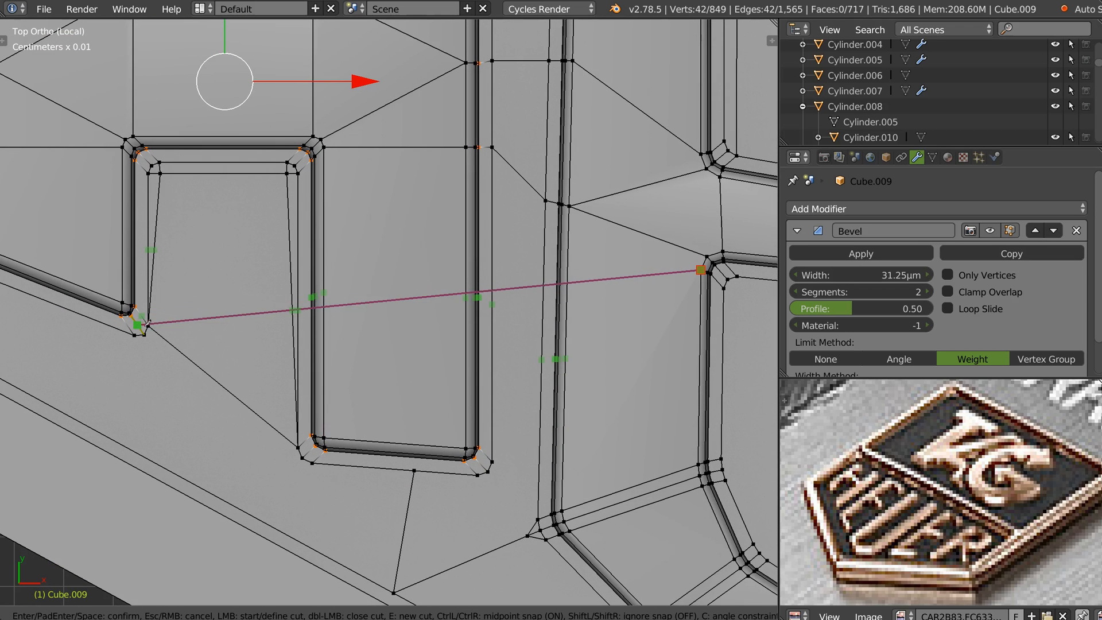
click(151, 324)
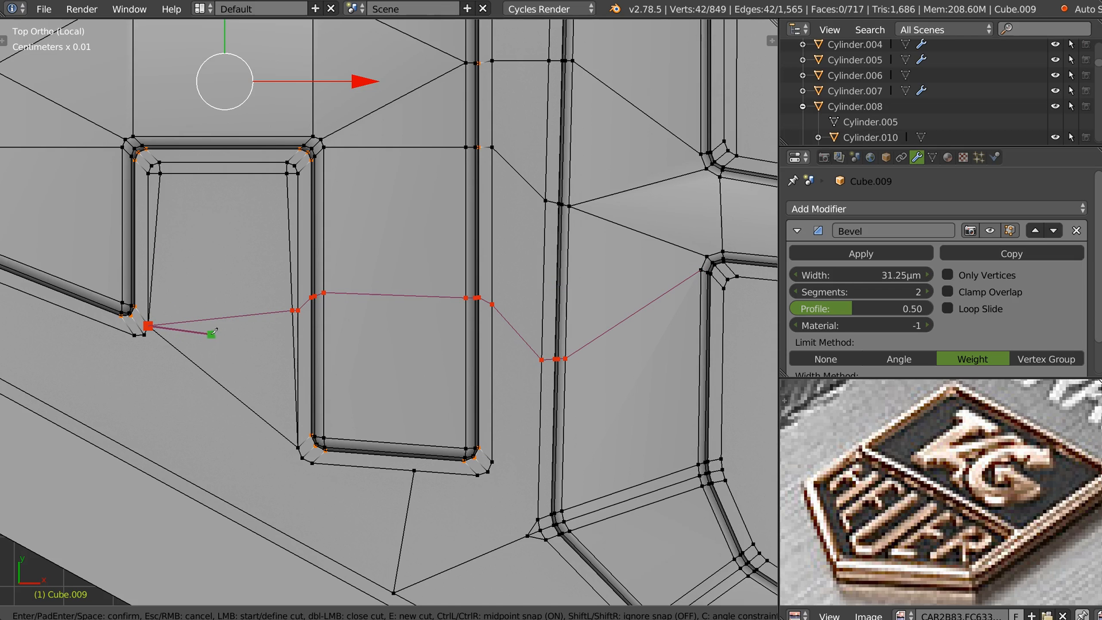
key(Escape)
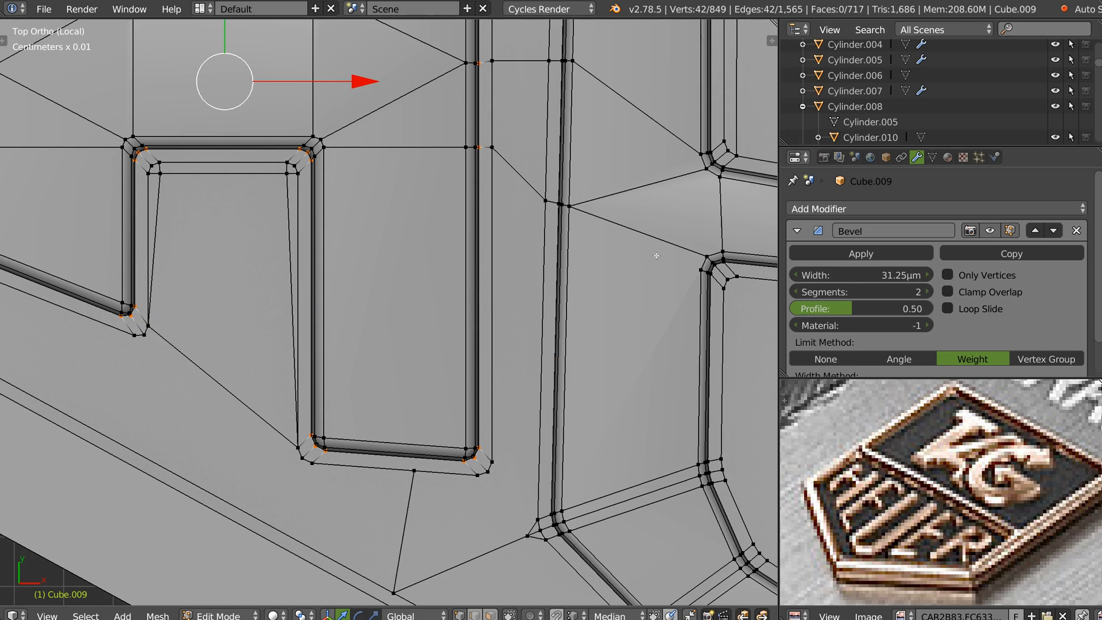
Step: Knife-cut from the E's inner corner below the middle arm across the H's right leg to the left leg's inner base corner
key(k)
click(700, 270)
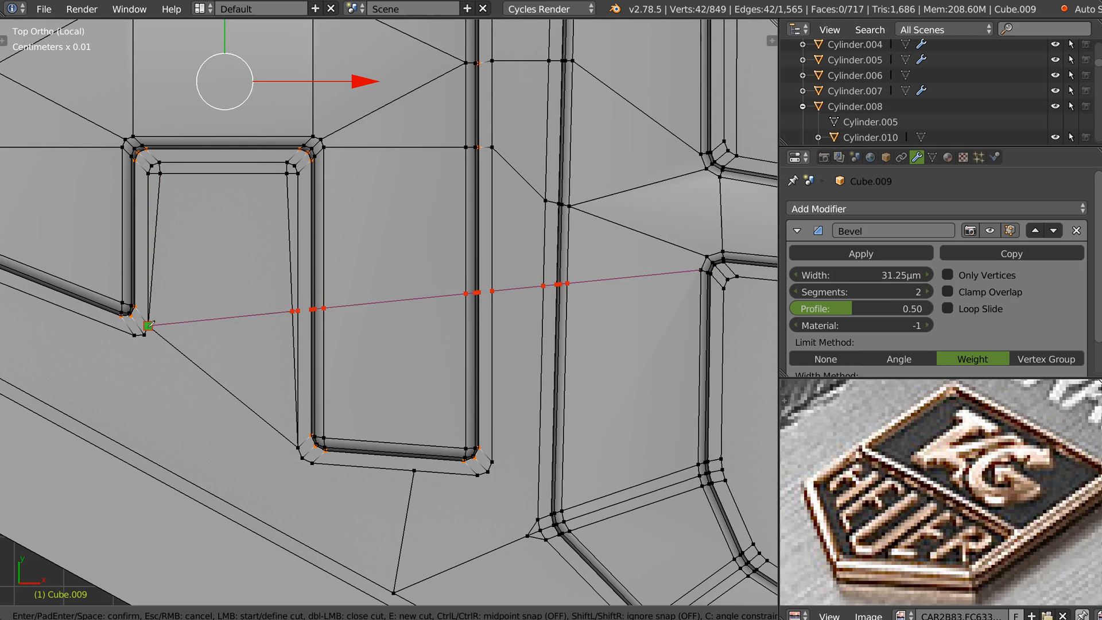
key(Return)
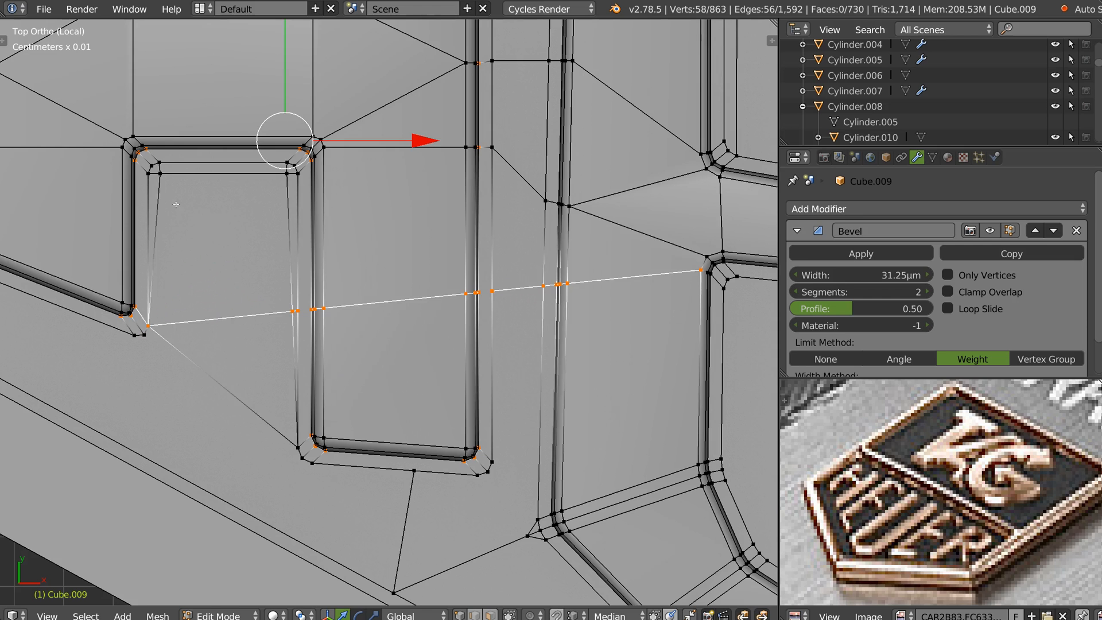
Step: Slide the new cut vertex on the gap side of the H's right leg and connect it across the leg's side wall
scroll(273, 335, up, 1)
right_click(296, 306)
key(g)
key(g)
click(304, 307)
middle_drag(221, 327, 289, 259)
shift+right_click(289, 260)
key(j)
Step: Connect the cut vertices across the outer side wall of the H's right leg, from the top bevel to the base outline
middle_drag(298, 320, 338, 305)
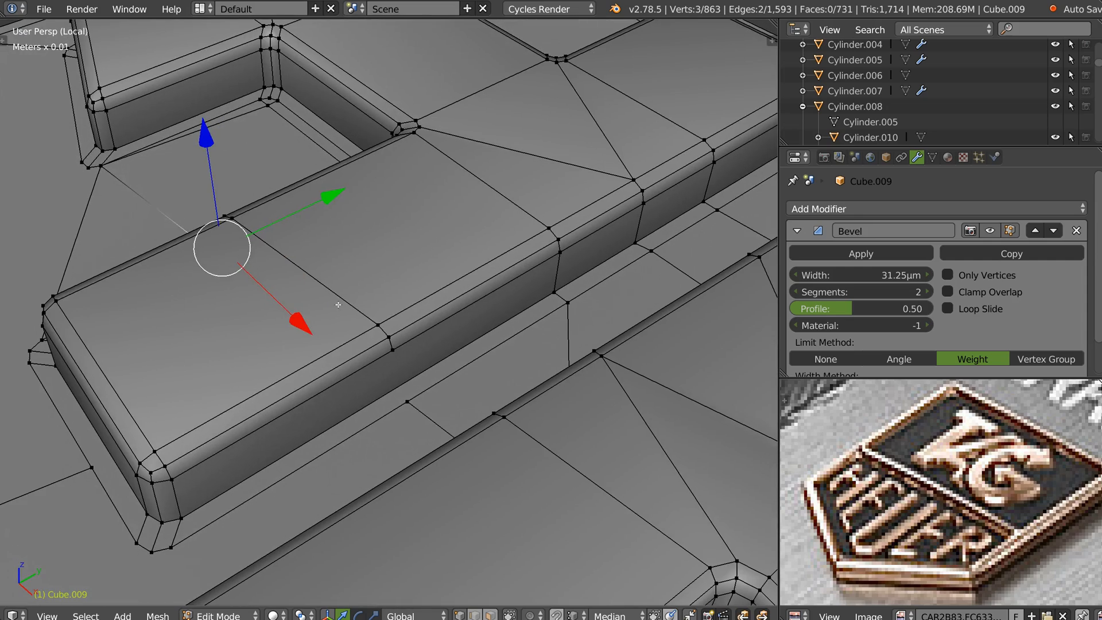
right_click(396, 348)
shift+right_click(408, 400)
key(j)
Step: Select all the top faces of the E in face mode and flatten them with LoopTools, checking the result outside Edit Mode
middle_drag(400, 365, 349, 214)
scroll(386, 333, down, 2)
key(ctrl+Tab)
key(3)
right_click(449, 87)
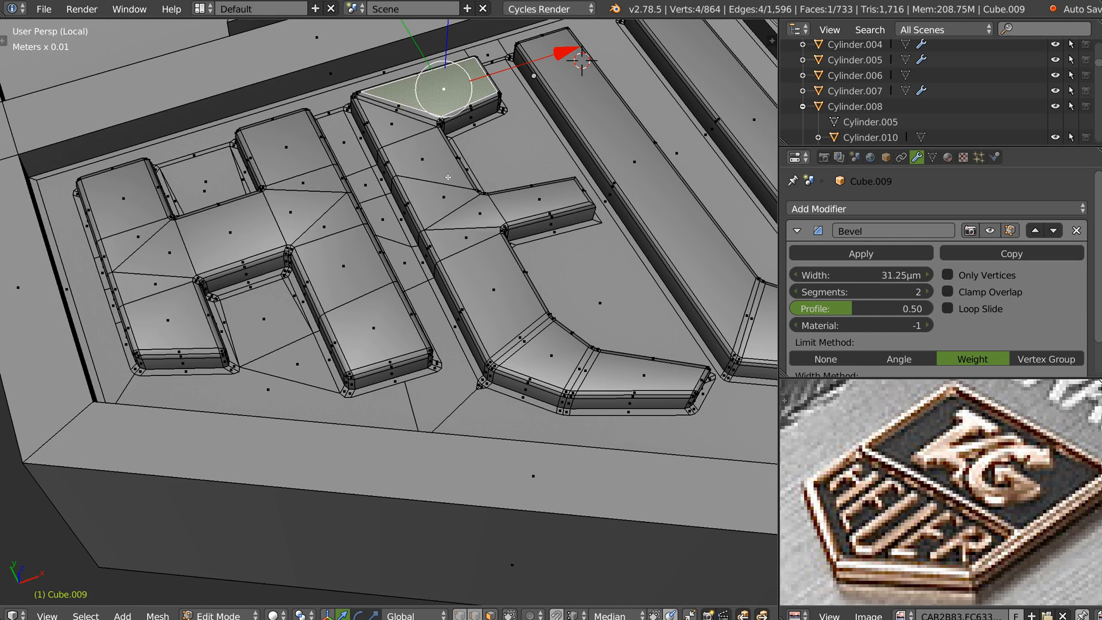
ctrl+right_click(480, 213)
ctrl+right_click(543, 194)
ctrl+click(466, 238)
ctrl+click(497, 282)
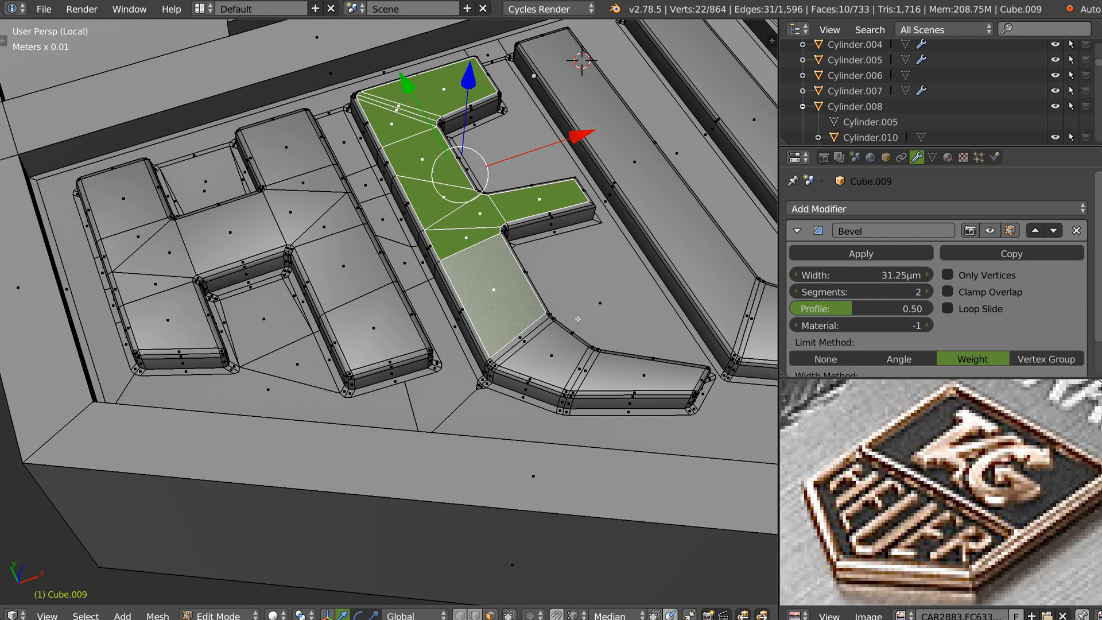
ctrl+click(620, 373)
middle_drag(574, 367, 529, 313)
right_click(528, 312)
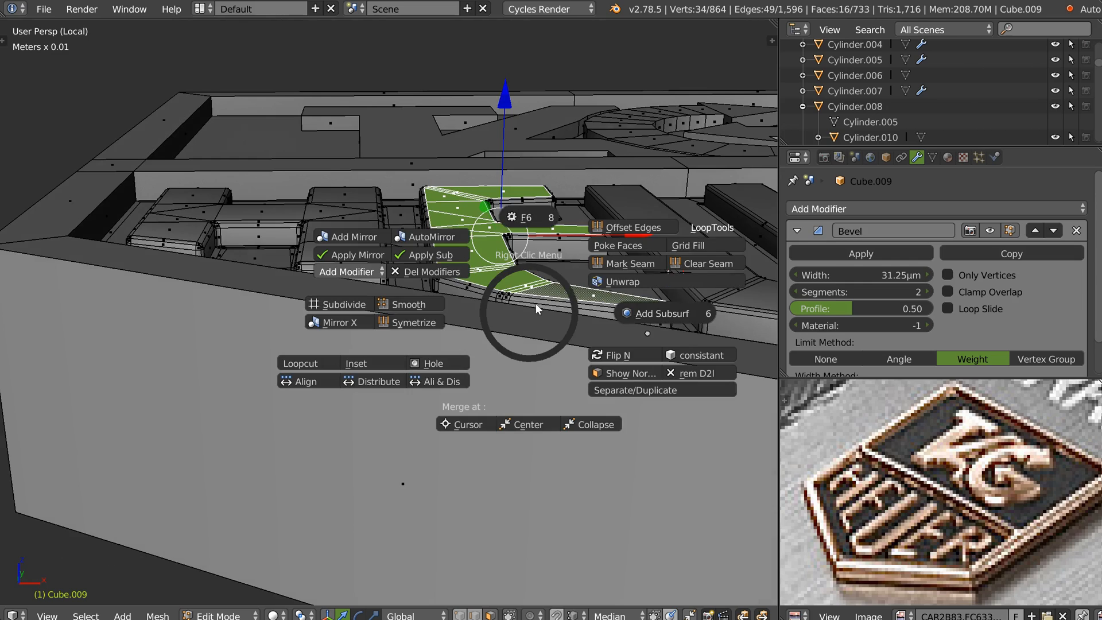
click(705, 227)
click(780, 268)
middle_drag(539, 247, 449, 291)
key(Tab)
scroll(425, 258, up, 4)
key(Tab)
Step: Bevel the two vertical corner edges at the end of the first E's middle arm with two segments
middle_drag(493, 453, 413, 393)
scroll(414, 393, up, 2)
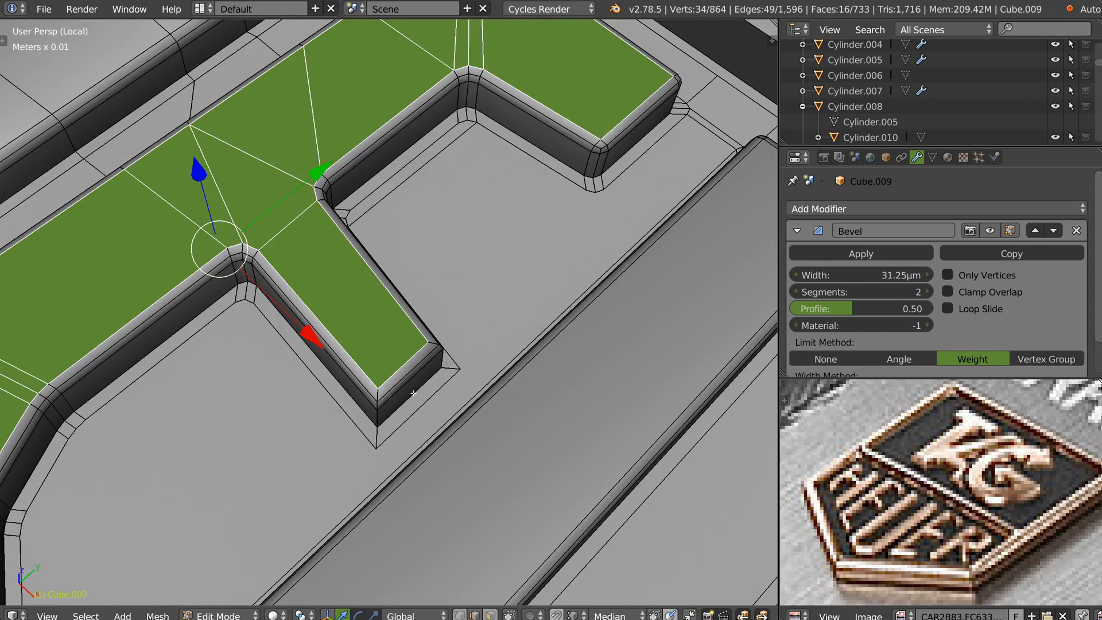
alt+right_click(387, 419)
alt+right_click(372, 438)
alt+shift+right_click(450, 369)
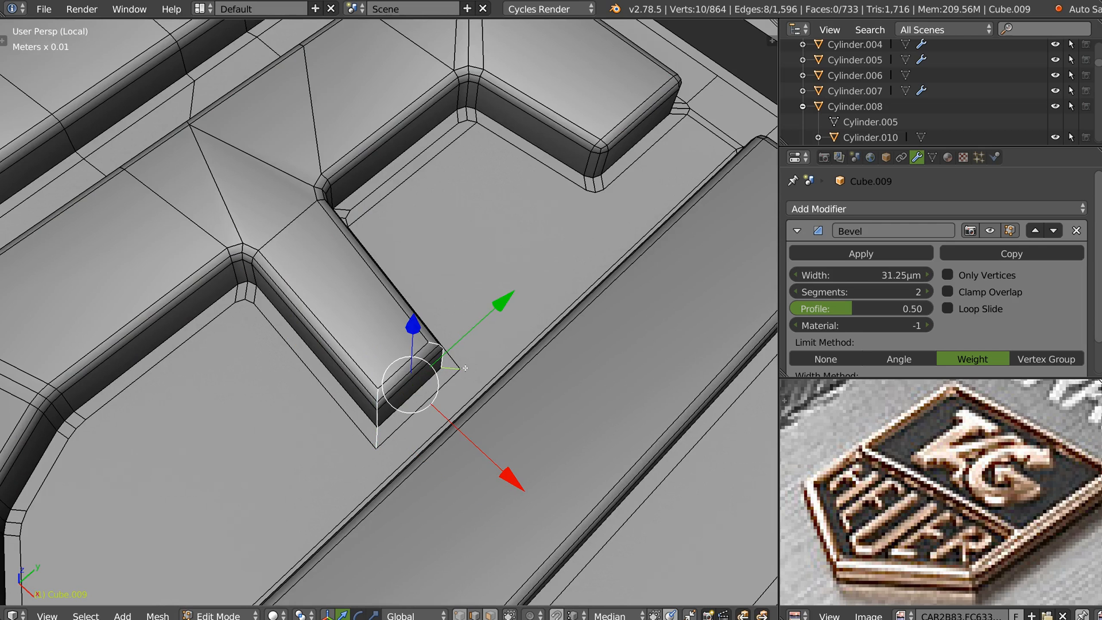
key(ctrl+b)
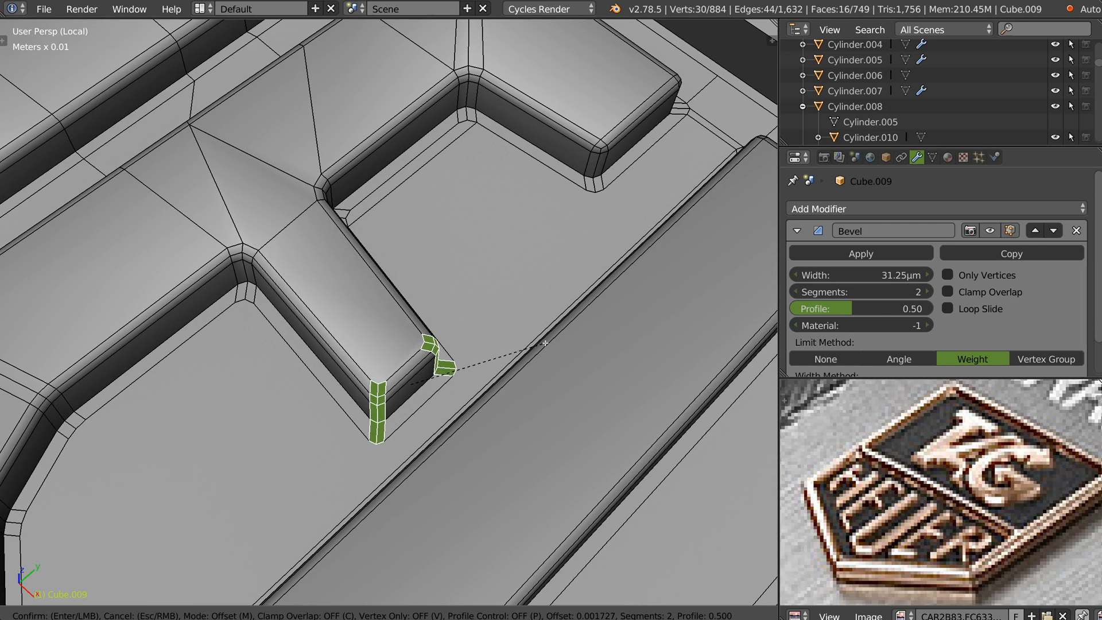
click(463, 383)
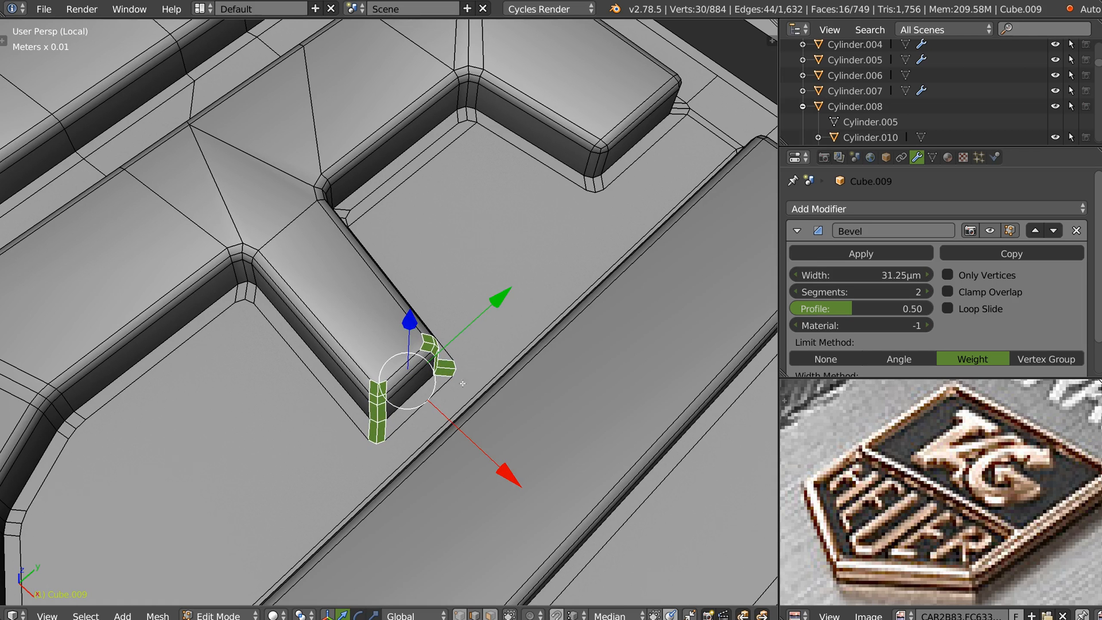
Step: Connect the two inner bevel vertices across the top face near the end of the middle arm
scroll(463, 382, up, 2)
key(ctrl+Tab)
right_click(422, 323)
shift+right_click(356, 376)
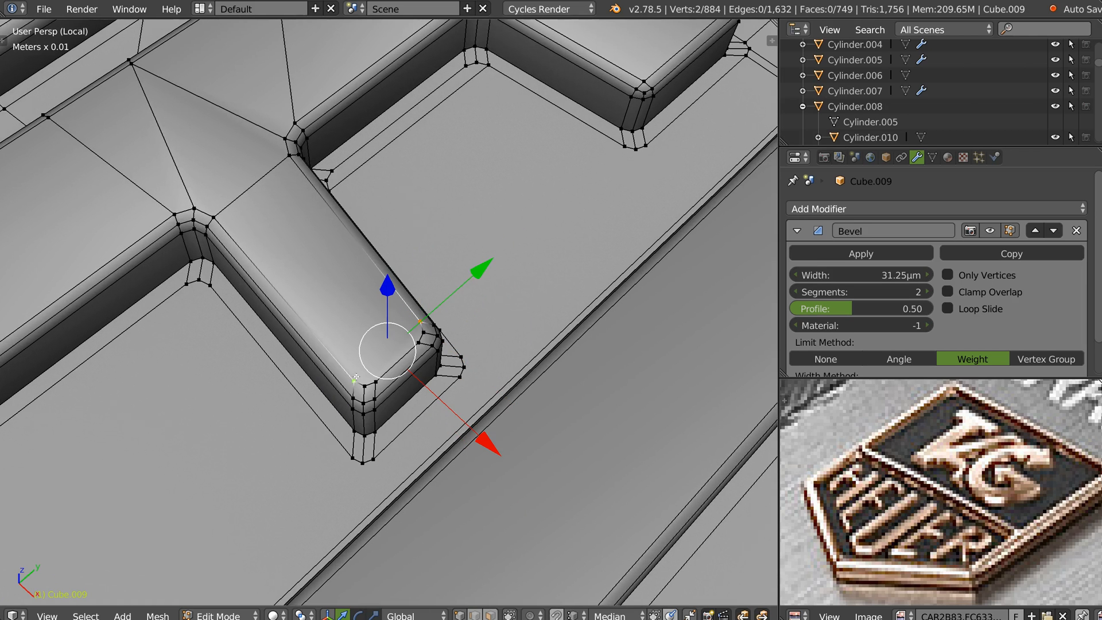
key(j)
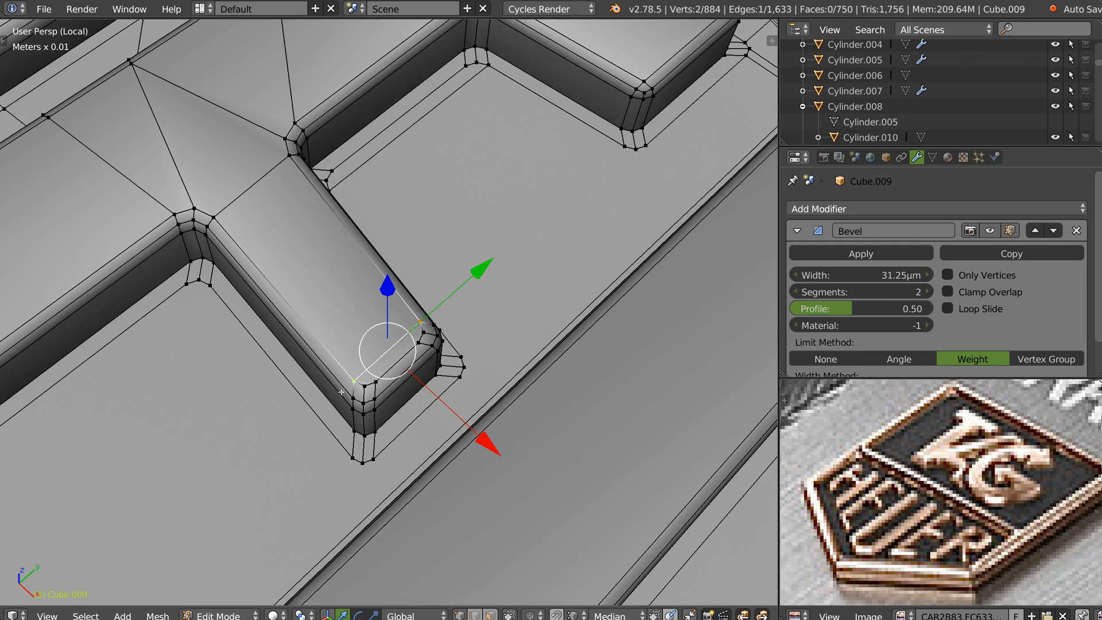
Step: Merge the surplus bevel vertices at both top corners of the arm's end by snapping them onto their neighbouring vertices
scroll(341, 392, up, 3)
scroll(381, 374, down, 2)
right_click(379, 367)
key(g)
ctrl+click(392, 371)
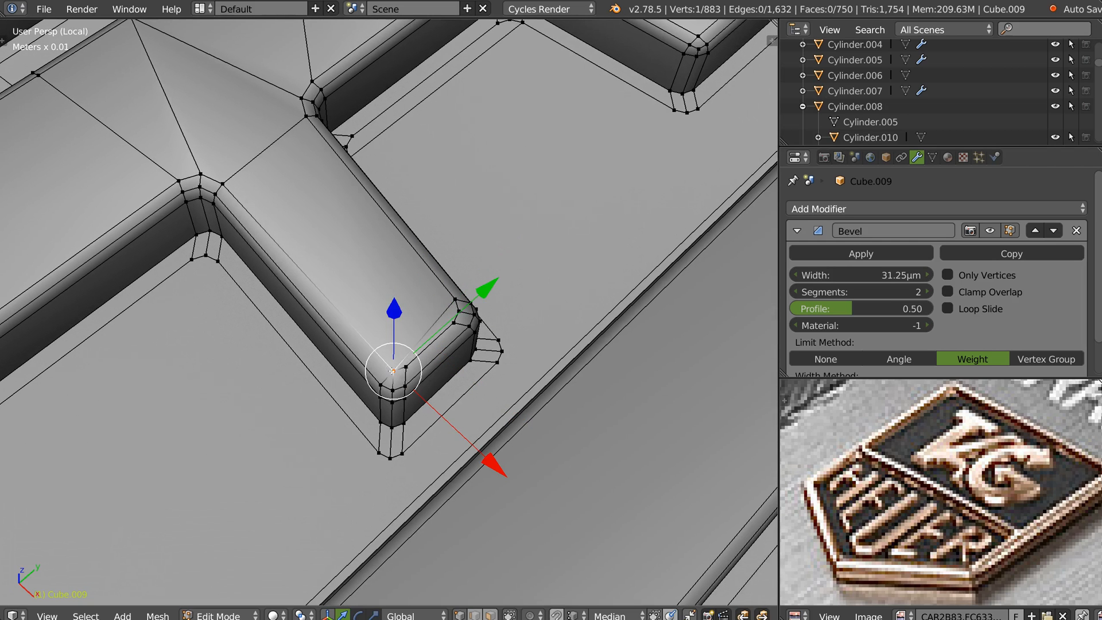
right_click(404, 370)
key(g)
ctrl+click(394, 371)
right_click(453, 322)
key(g)
ctrl+click(459, 312)
right_click(455, 300)
key(g)
ctrl+click(459, 312)
Step: Remove the leftover short edges at the top corners of the arm's end
key(ctrl+Tab)
right_click(394, 381)
middle_drag(476, 325, 313, 261)
scroll(499, 390, up, 3)
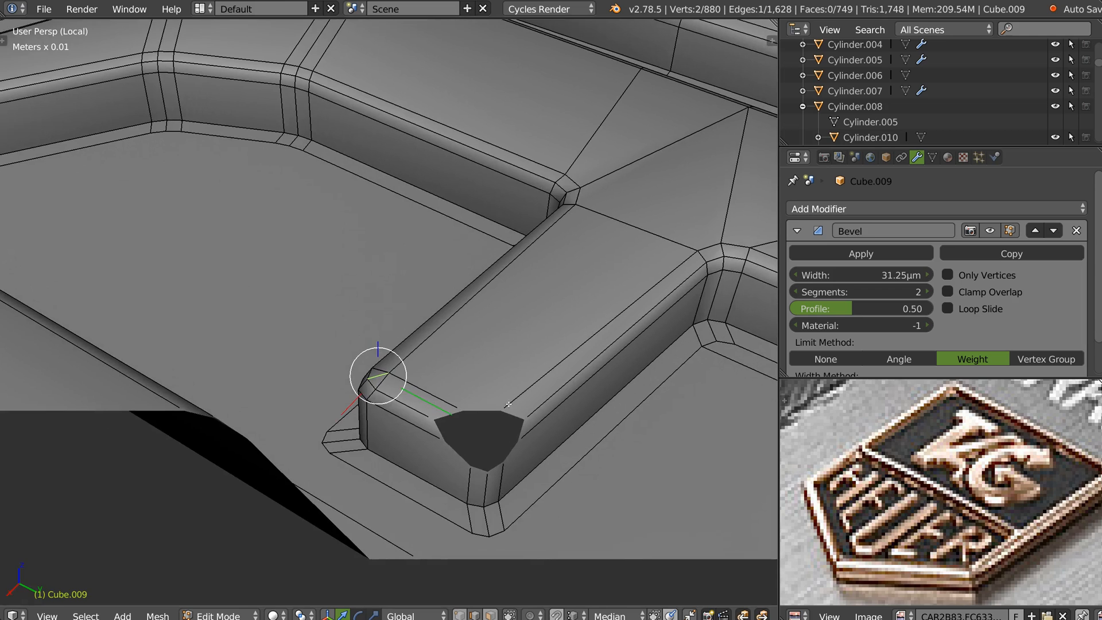
scroll(493, 410, down, 2)
right_click(531, 378)
right_click(494, 420)
shift+right_click(419, 377)
Step: Try to bevel the corner cut edges at both ends of the second E's spine with two segments, then undo it
middle_drag(536, 193, 535, 306)
middle_drag(609, 314, 400, 318)
shift+middle_drag(488, 396, 385, 300)
scroll(396, 321, down, 4)
shift+middle_drag(500, 522, 480, 298)
middle_drag(425, 358, 376, 440)
shift+middle_drag(509, 192, 484, 231)
scroll(481, 274, up, 1)
middle_drag(630, 286, 576, 290)
shift+middle_drag(576, 290, 464, 255)
alt+right_click(470, 308)
middle_drag(470, 308, 293, 346)
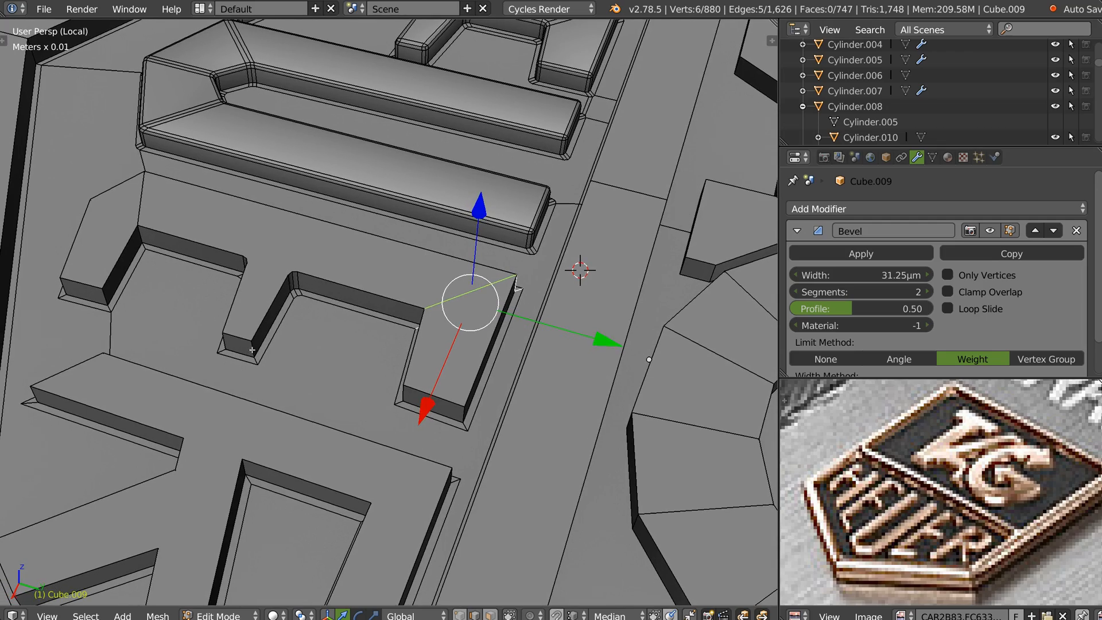
middle_drag(366, 372, 229, 244)
shift+right_click(527, 434)
shift+right_click(527, 422)
shift+right_click(577, 389)
shift+right_click(221, 224)
shift+middle_drag(342, 275, 482, 290)
shift+middle_drag(482, 279, 380, 350)
key(ctrl+b)
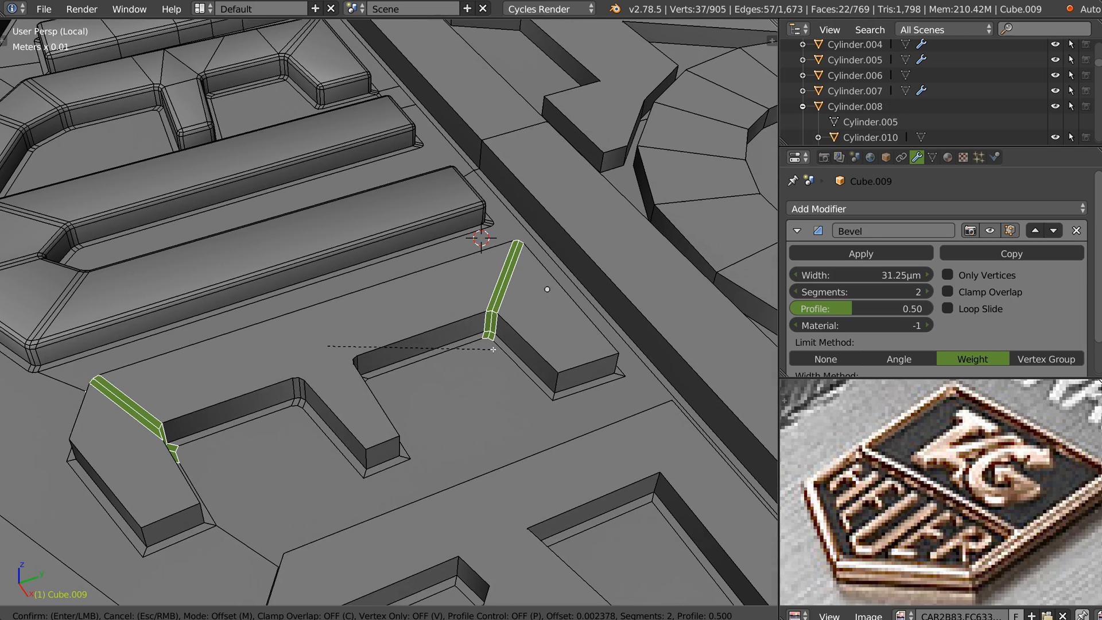
click(493, 349)
middle_drag(293, 401, 345, 483)
shift+middle_drag(270, 505, 444, 340)
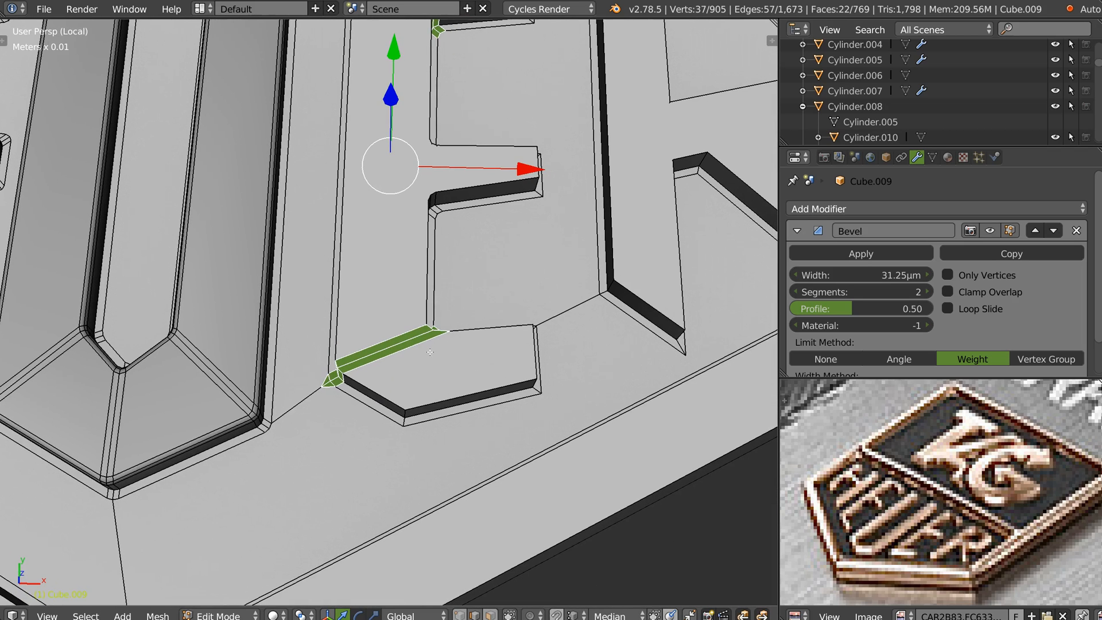
middle_drag(424, 391, 462, 380)
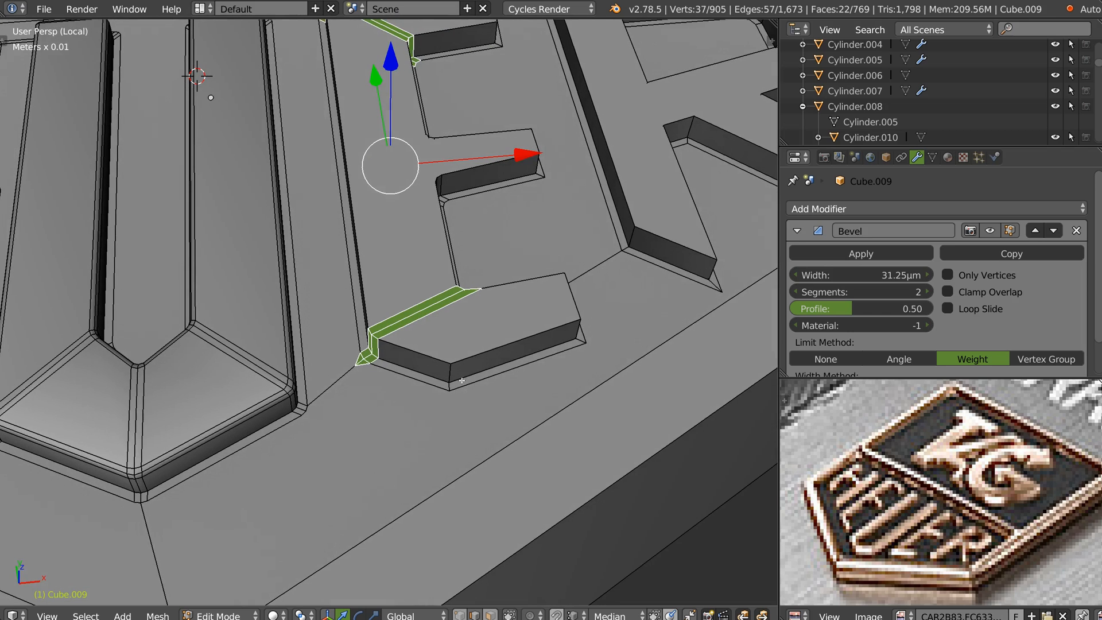
shift+middle_drag(475, 337, 433, 375)
key(ctrl+z)
Step: Connect the second E's bottom outer corner vertex to the inner corner vertex of its lower arm
key(Tab)
click(360, 375)
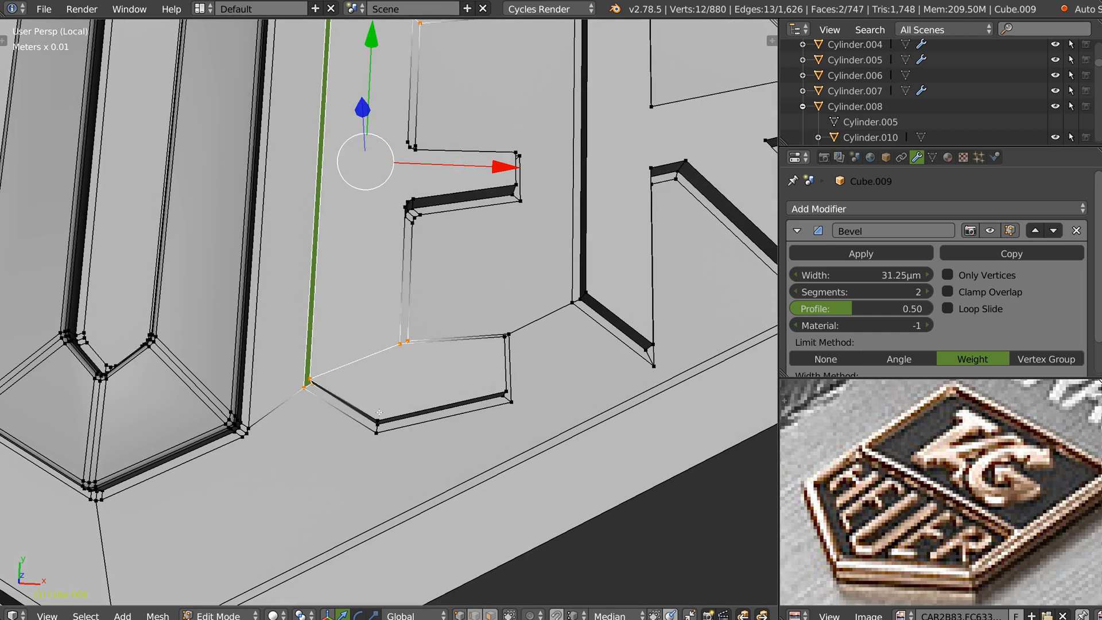
right_click(378, 413)
shift+right_click(404, 355)
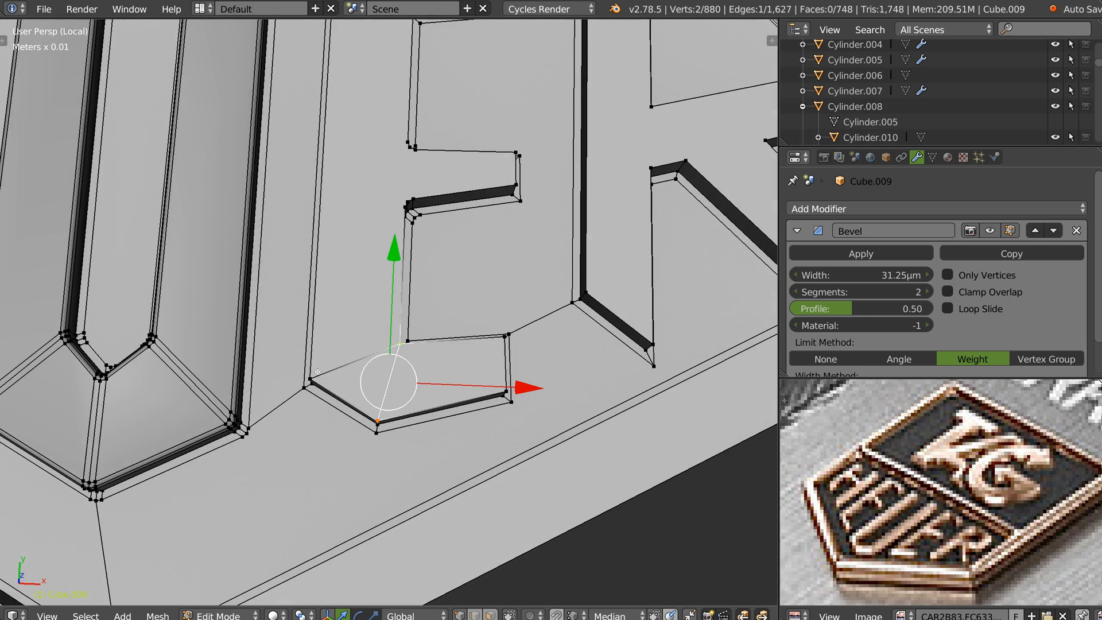
middle_drag(328, 369, 342, 263)
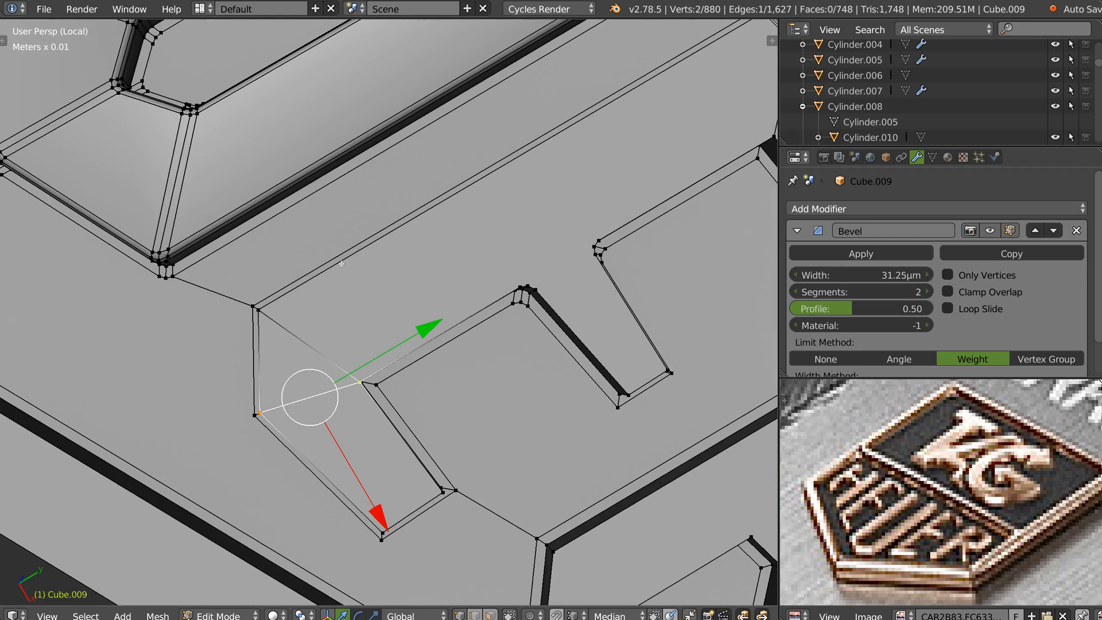
Step: Knife-cut from the spine's lower outer corner across the top face and down the inner side wall, removing the old diagonal edge
key(k)
middle_drag(304, 297, 331, 299)
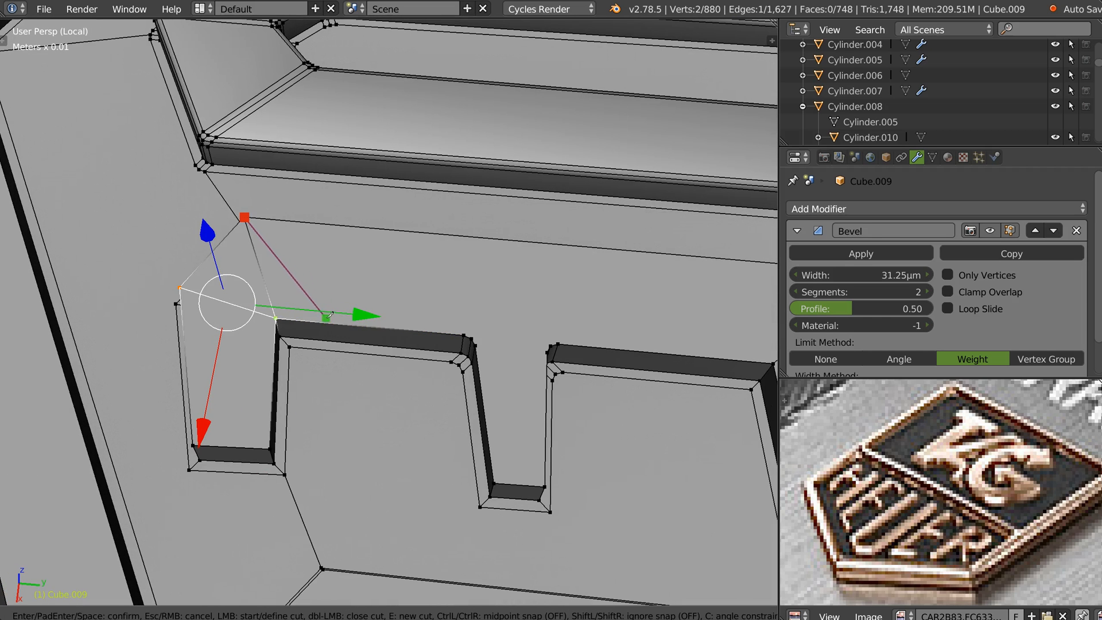
click(330, 320)
click(329, 339)
key(Return)
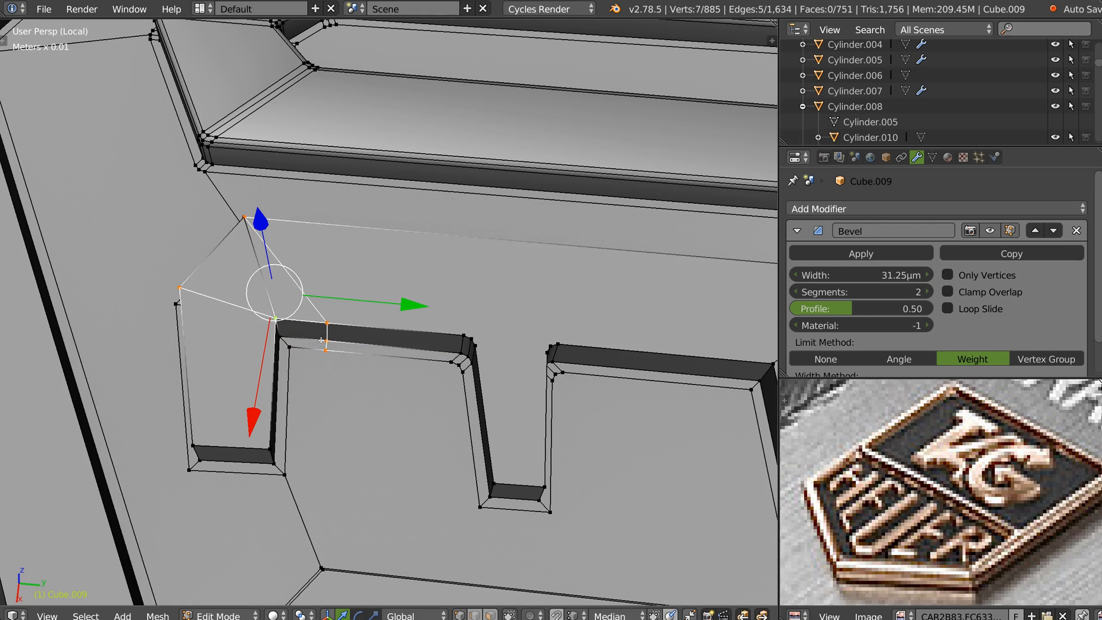
click(251, 244)
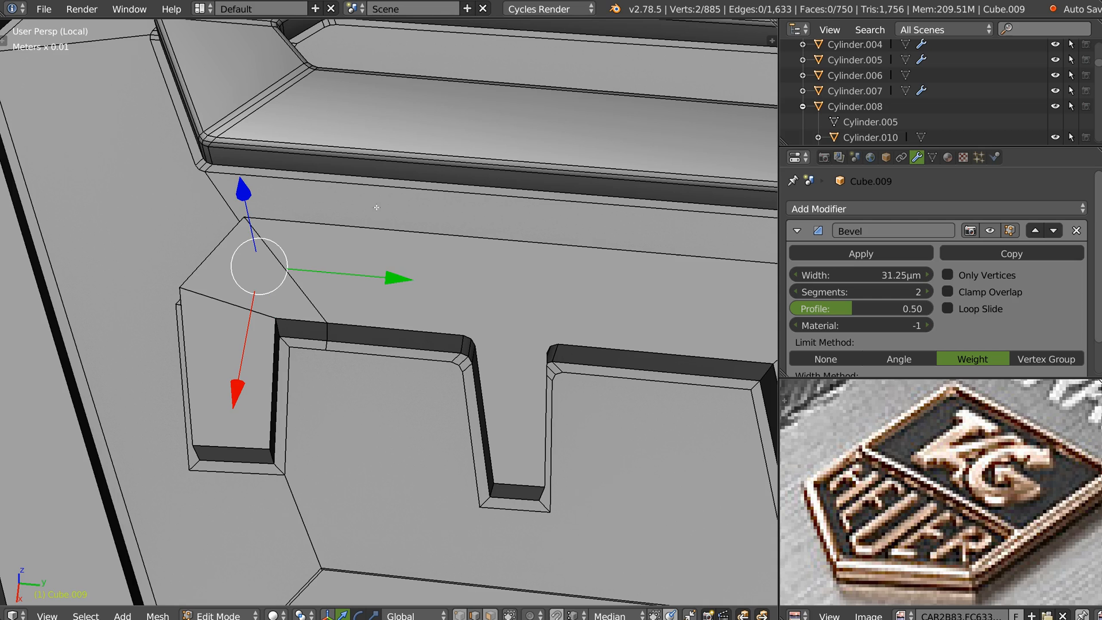
Step: Select the second E's top outline, the lower corner cuts and the vertical corner edges of its lower and middle arms
alt+right_click(313, 307)
middle_drag(298, 288, 355, 339)
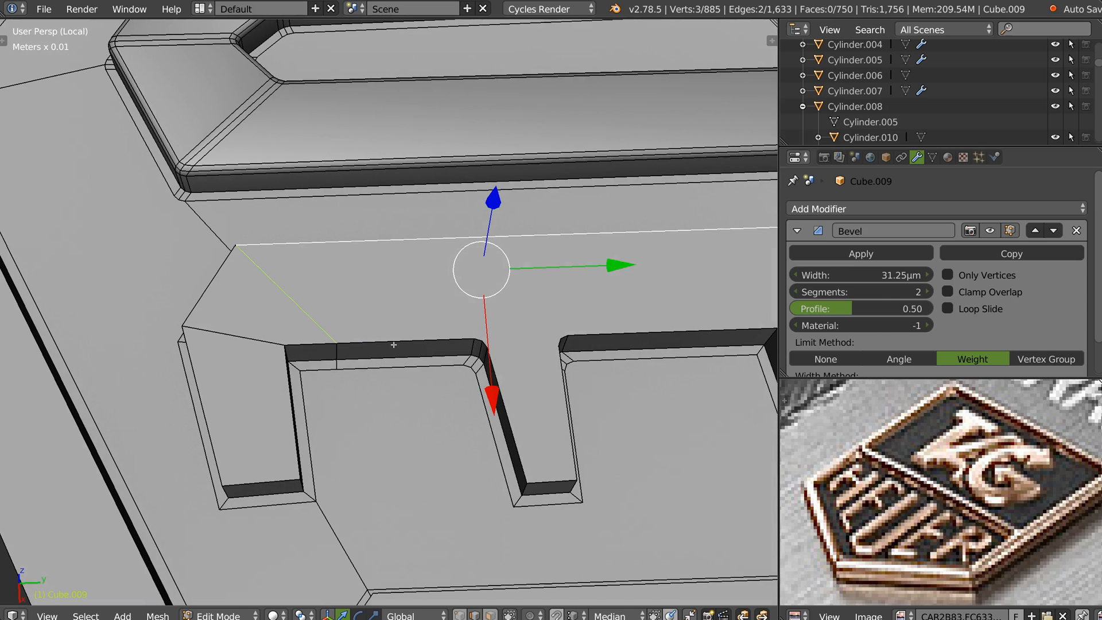
alt+right_click(366, 351)
alt+shift+right_click(308, 345)
alt+shift+right_click(257, 485)
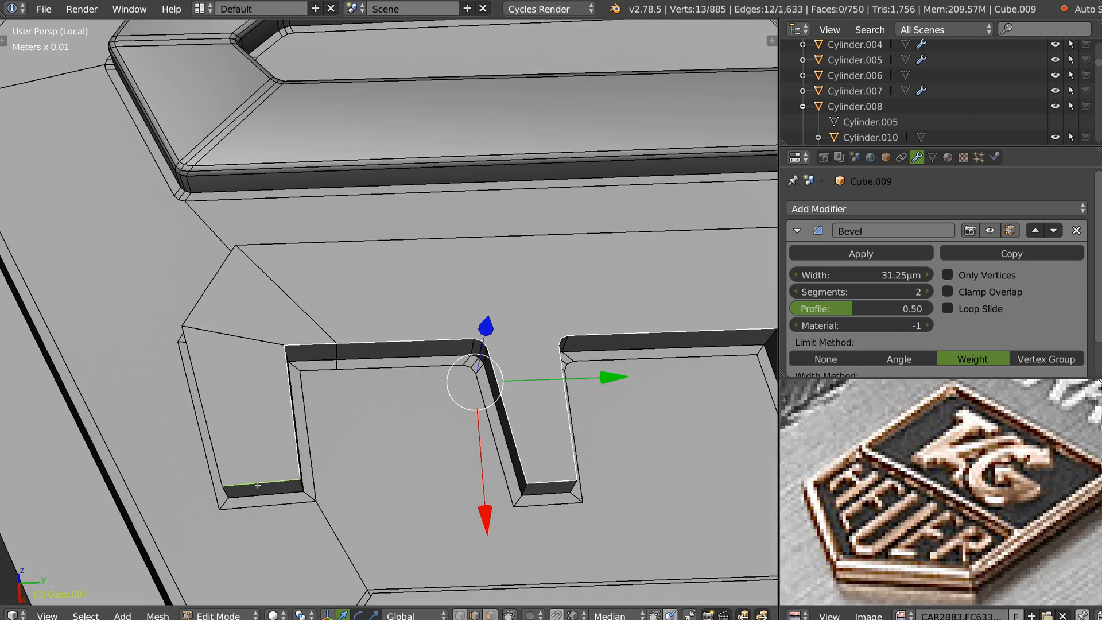
alt+shift+right_click(222, 507)
alt+shift+right_click(242, 508)
key(ctrl+z)
middle_drag(253, 488, 507, 270)
alt+shift+right_click(505, 454)
middle_drag(505, 454, 491, 402)
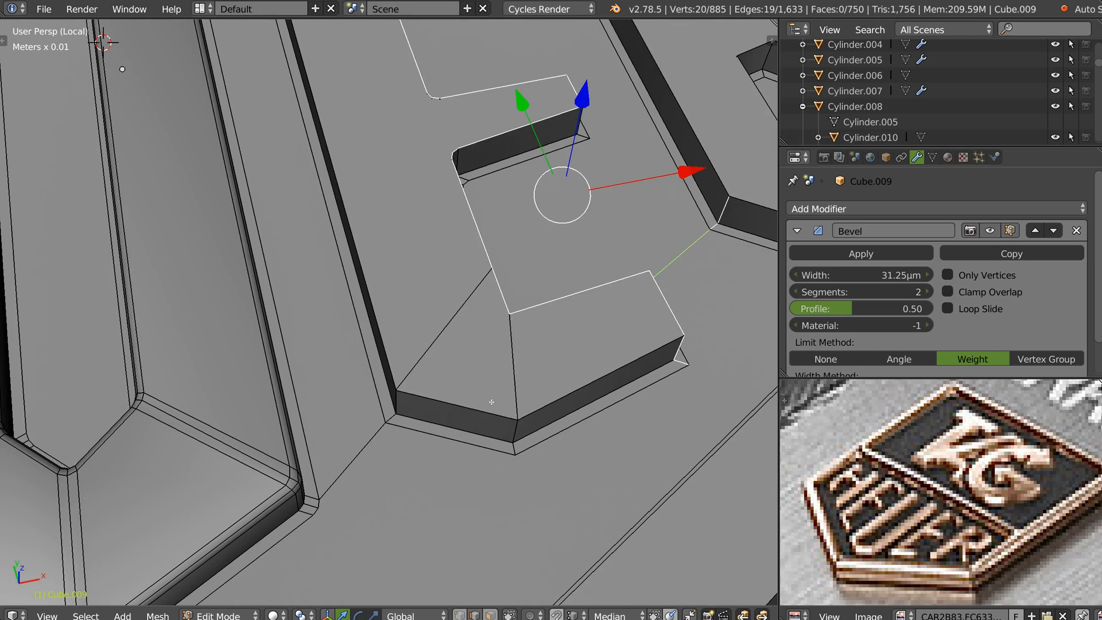
alt+shift+right_click(516, 372)
alt+shift+right_click(425, 360)
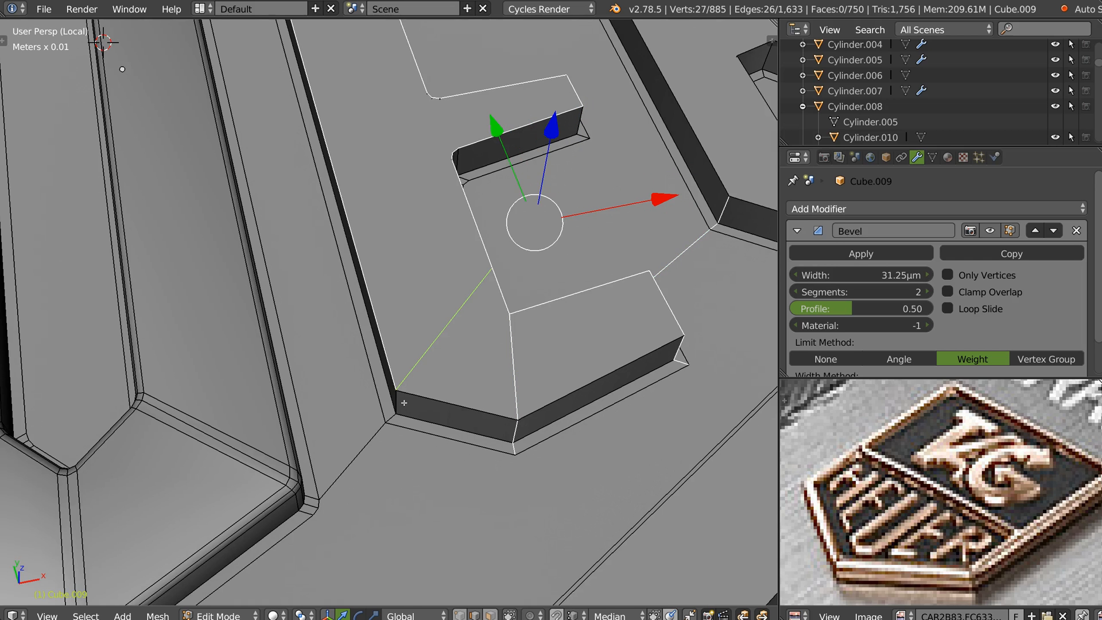
alt+shift+right_click(386, 439)
middle_drag(413, 425, 459, 396)
alt+shift+right_click(521, 409)
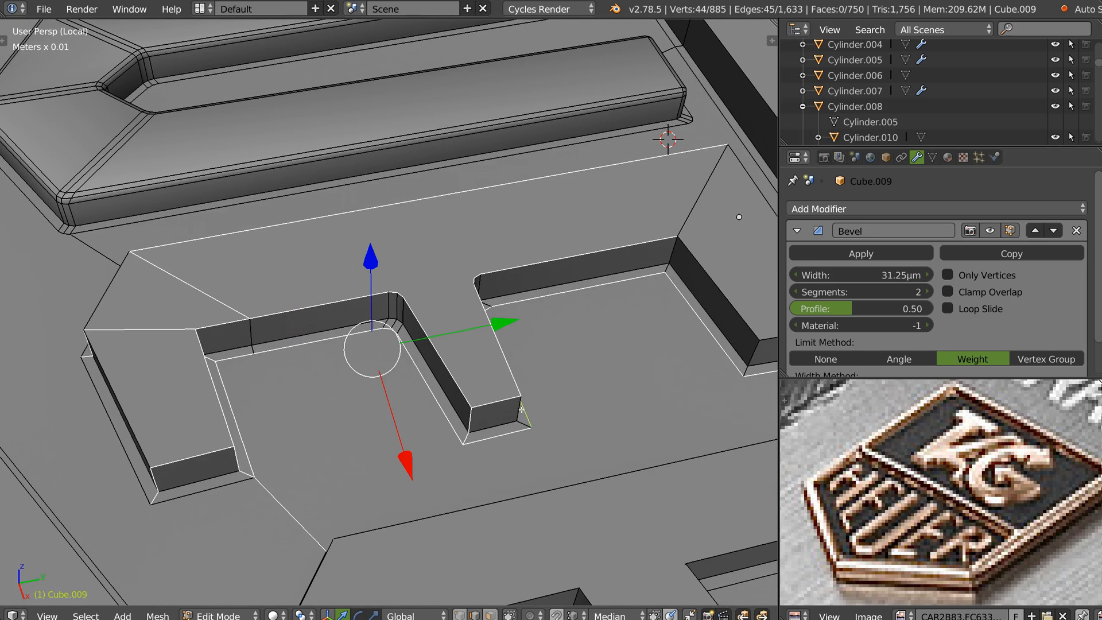
alt+shift+right_click(522, 414)
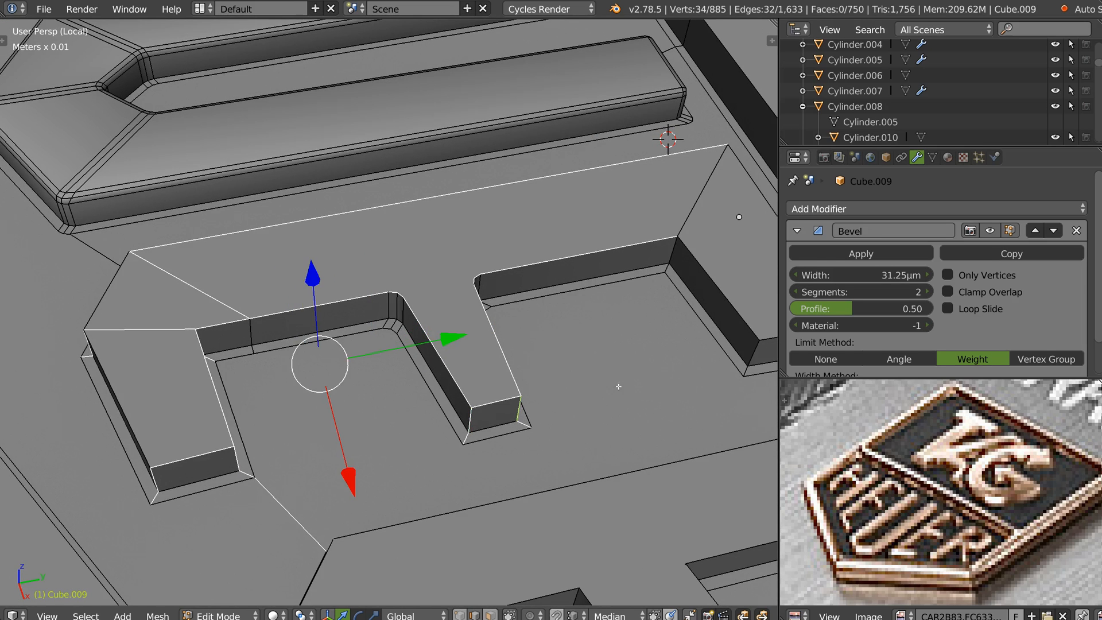
Step: Add the upper arm's edges to the selection, try bevelling everything with two segments, and undo the bevel
middle_drag(618, 386, 532, 342)
alt+shift+right_click(516, 246)
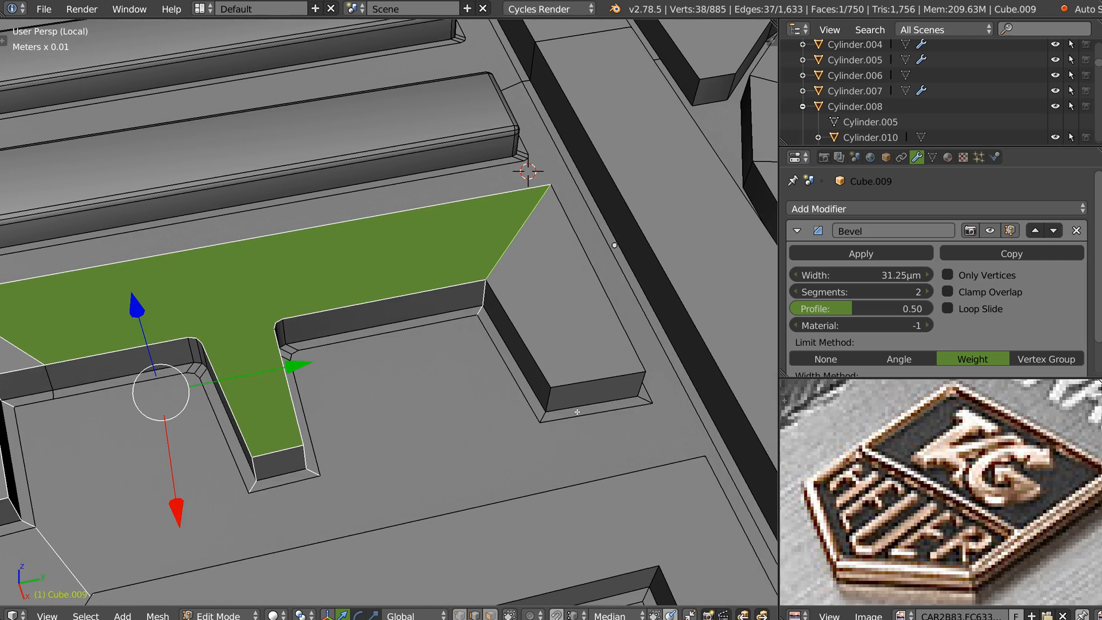
alt+shift+right_click(546, 396)
alt+shift+right_click(641, 386)
alt+shift+right_click(621, 376)
alt+shift+right_click(636, 357)
alt+shift+right_click(527, 350)
middle_drag(546, 344, 492, 223)
shift+middle_drag(440, 376, 460, 400)
shift+middle_drag(493, 287, 453, 425)
middle_drag(409, 361, 625, 347)
shift+middle_drag(463, 381, 681, 324)
middle_drag(464, 281, 434, 310)
middle_drag(381, 262, 321, 300)
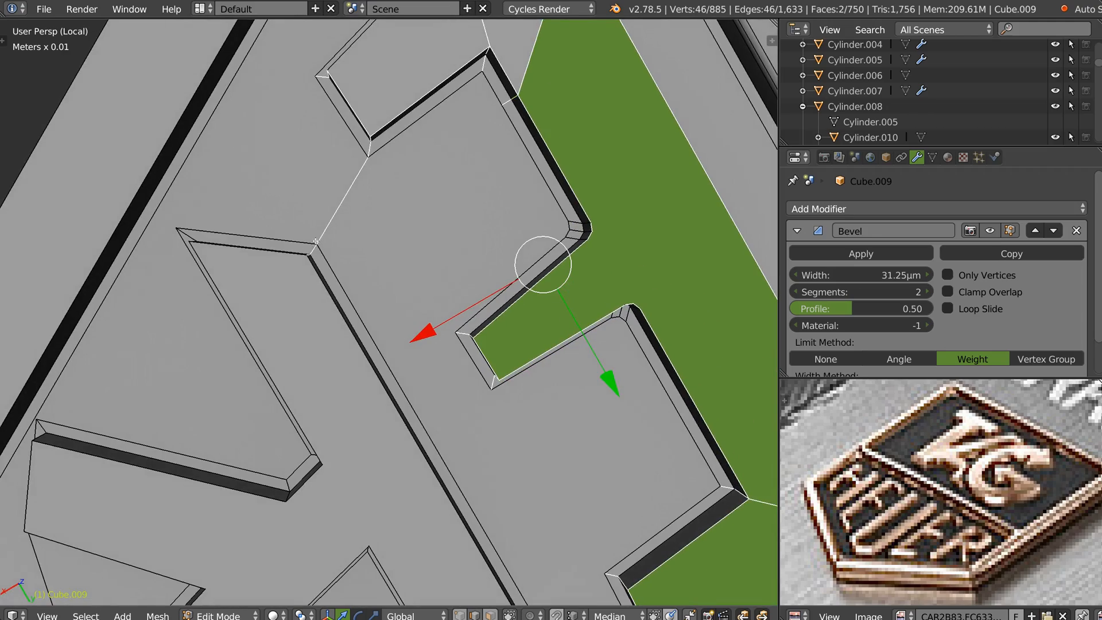
middle_drag(349, 334, 455, 324)
key(ctrl+b)
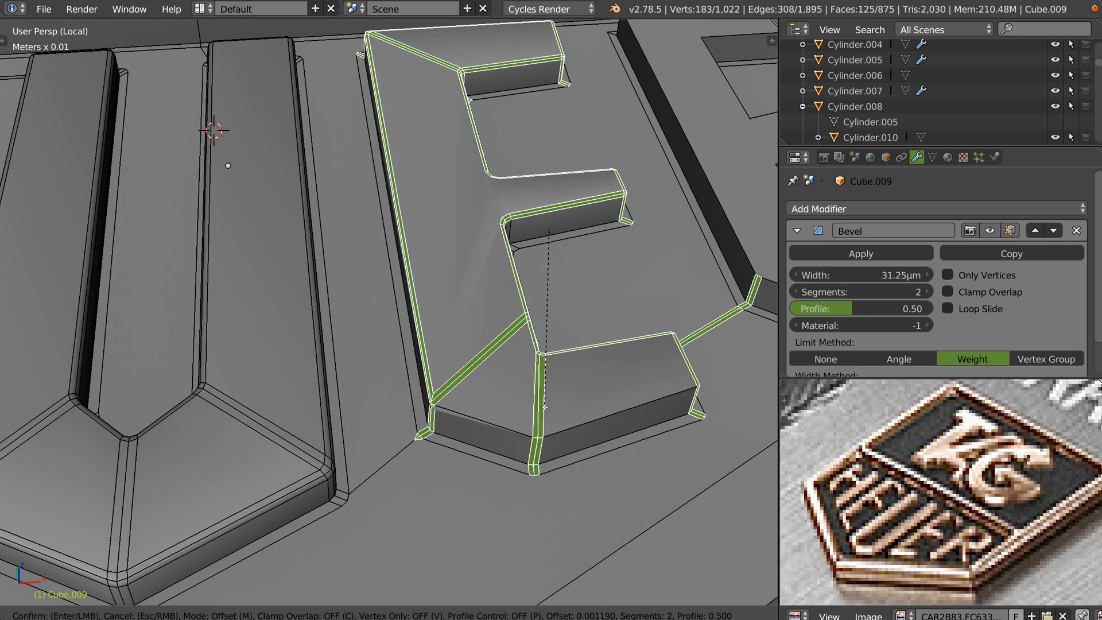
click(521, 414)
middle_drag(479, 439, 539, 400)
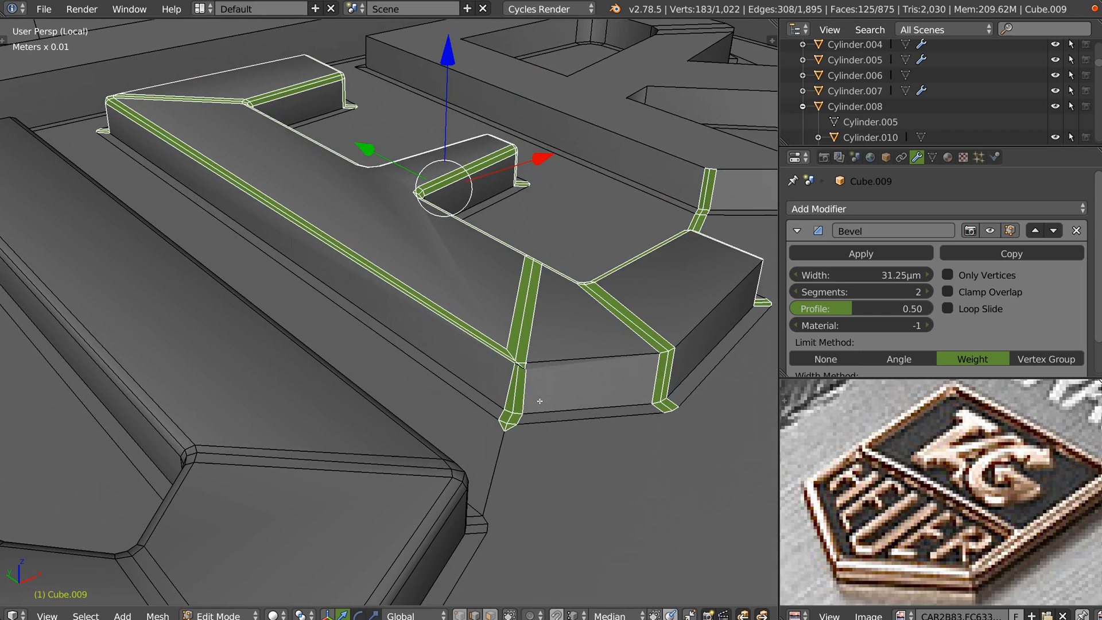
key(ctrl+z)
Step: Merge the stray vertex at the lower outer corner of the second E's spine into the corner vertex
key(ctrl+Tab)
click(521, 370)
mouse_move(515, 362)
right_down()
mouse_move(541, 369)
mouse_move(520, 369)
right_up()
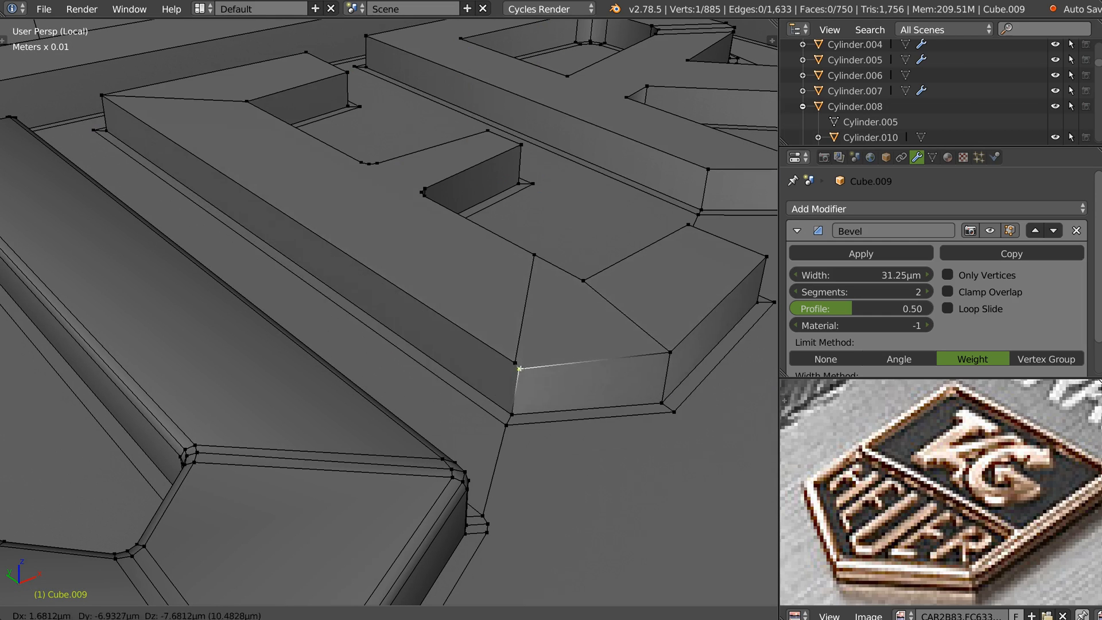
click(517, 363)
key(ctrl+Tab)
click(512, 450)
Step: Select the lower corner cut edges of the second E and the vertical corner edges around its lower arm
alt+right_click(572, 363)
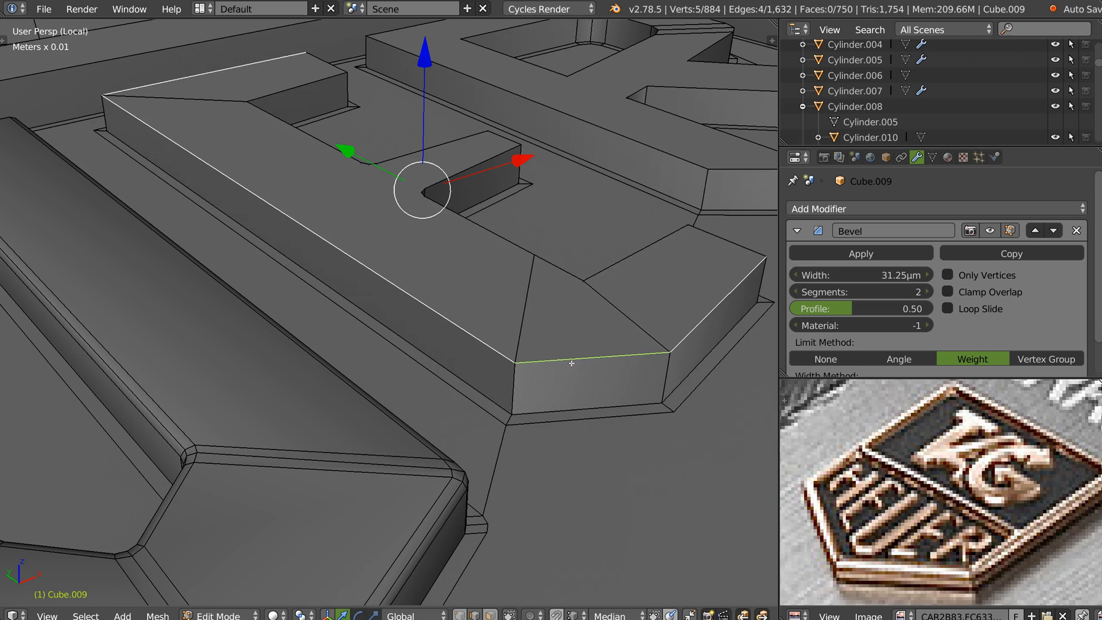
alt+right_click(515, 388)
right_click(506, 418)
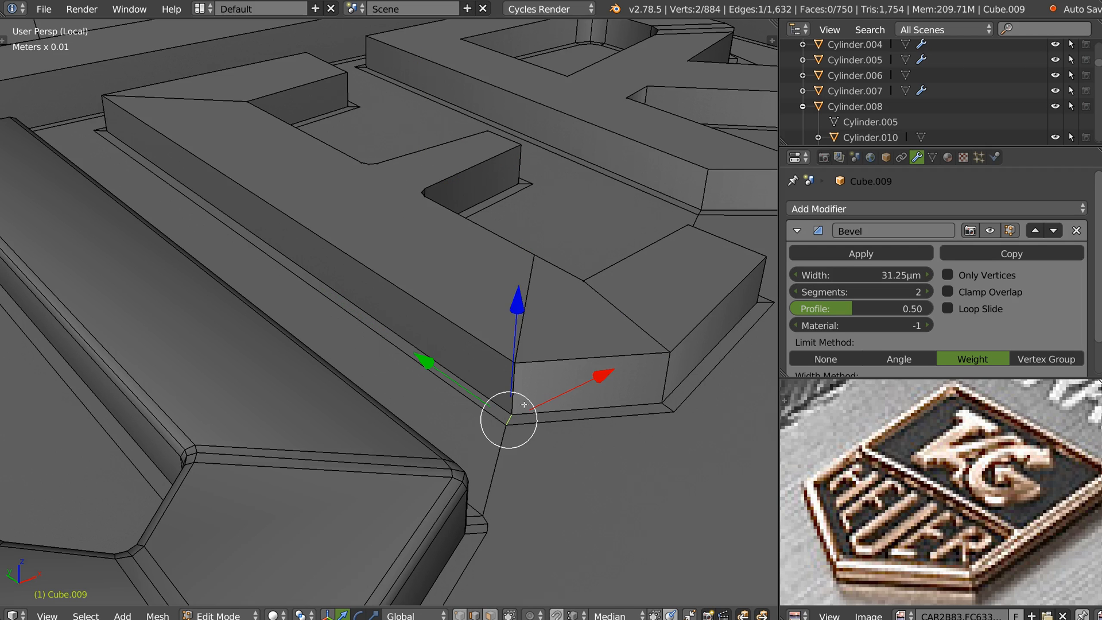
ctrl+right_click(531, 304)
middle_drag(534, 295, 305, 322)
ctrl+right_click(555, 510)
ctrl+right_click(531, 512)
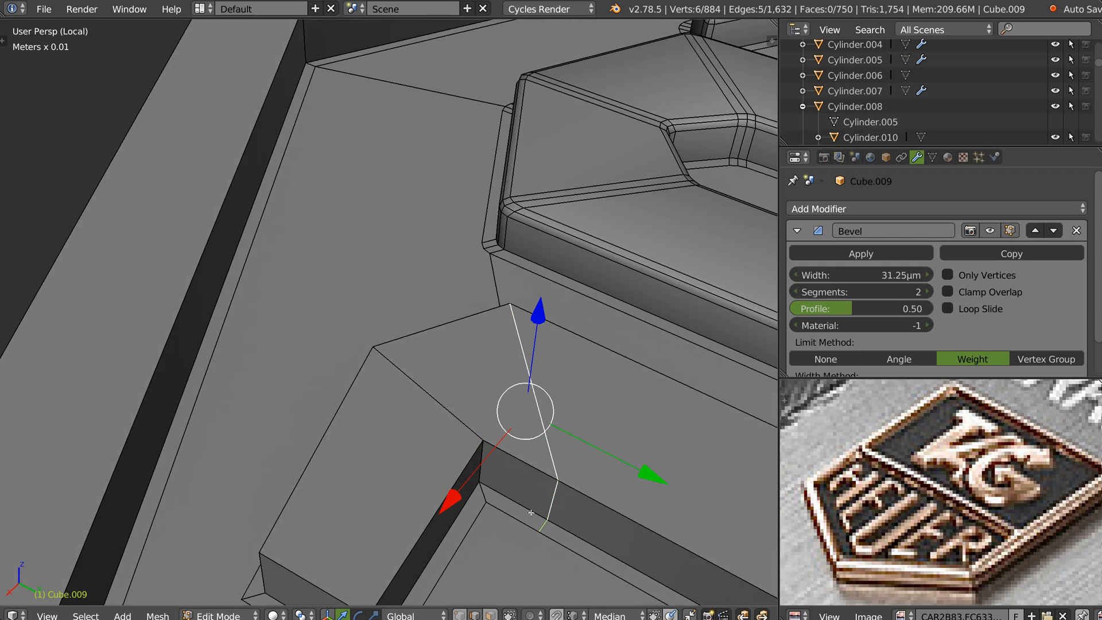
ctrl+right_click(485, 486)
middle_drag(514, 326, 373, 470)
ctrl+right_click(365, 478)
ctrl+right_click(339, 441)
middle_drag(488, 469, 561, 396)
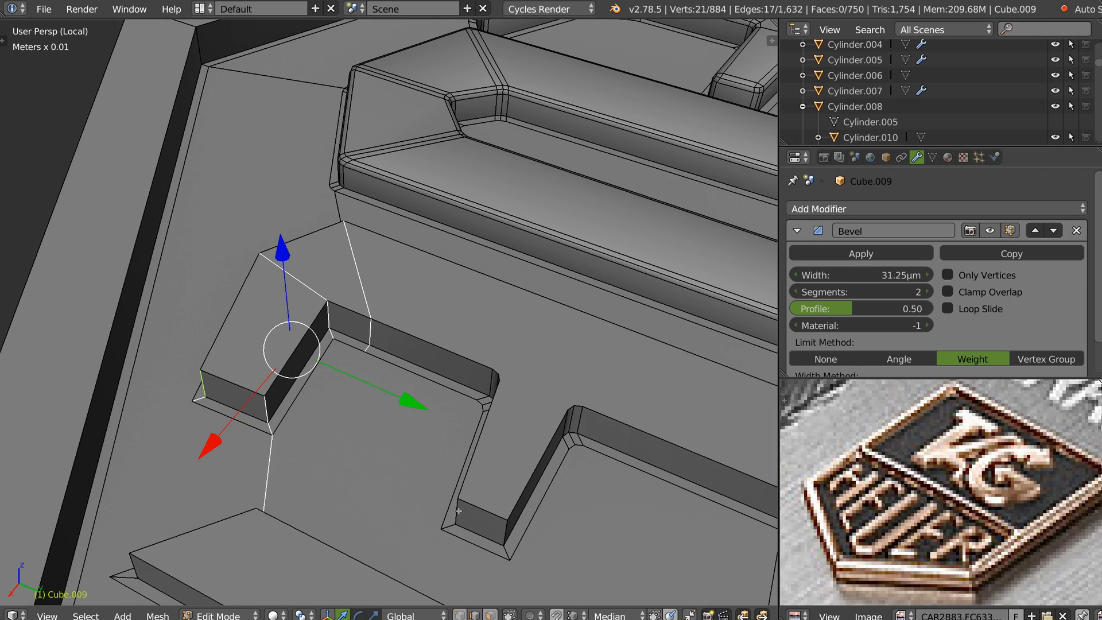
Step: Add the middle arm's corner edges and the remaining outline edges to the selection and bevel them about 0.0014 with two segments
alt+shift+right_click(458, 510)
alt+shift+right_click(505, 530)
alt+shift+right_click(519, 495)
alt+shift+right_click(519, 495)
alt+shift+right_click(518, 493)
middle_drag(491, 347, 486, 369)
alt+shift+right_click(343, 245)
alt+shift+right_click(408, 292)
alt+shift+right_click(443, 321)
alt+shift+right_click(497, 280)
key(f)
middle_drag(486, 252, 422, 296)
scroll(339, 319, up, 3)
key(ctrl+b)
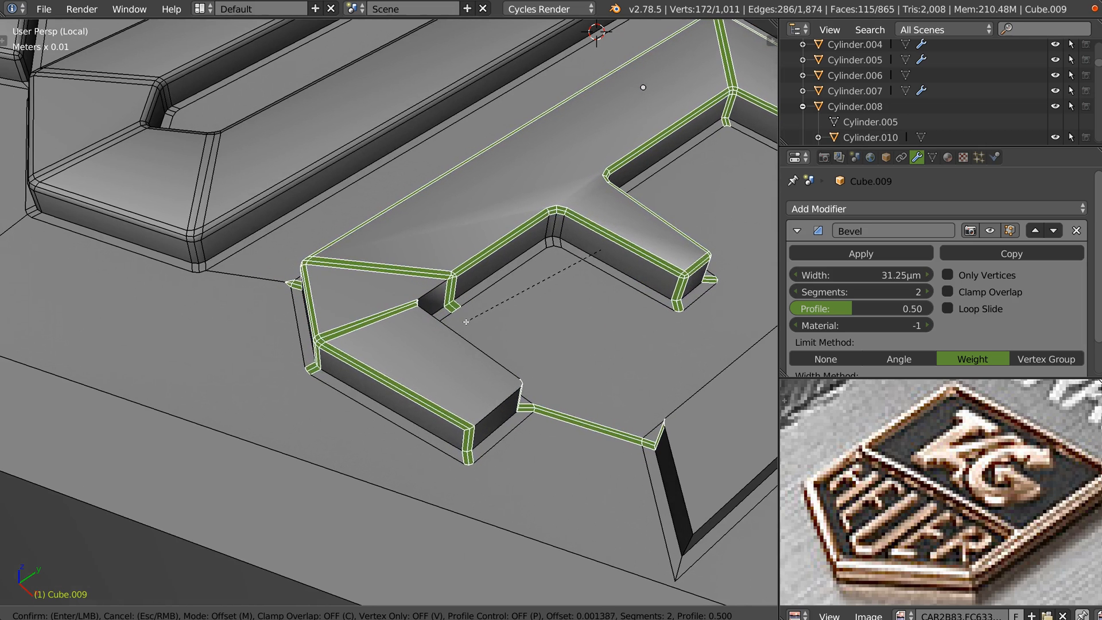
click(463, 324)
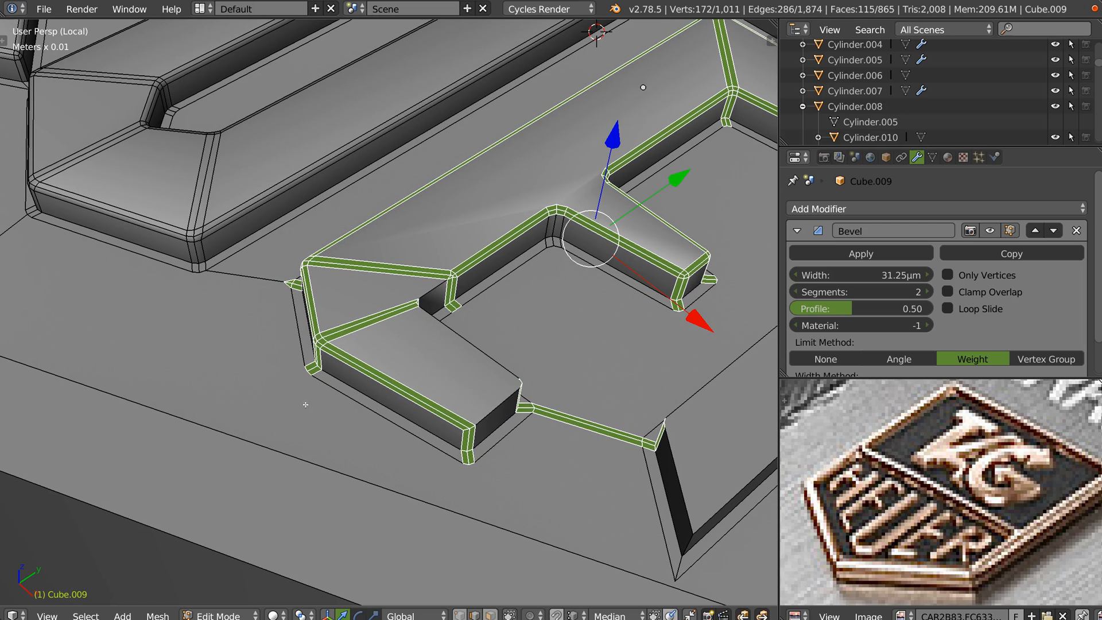
Step: Try dissolving the tiny edges at the lower outer corner of the second E's spine
middle_drag(429, 437, 482, 494)
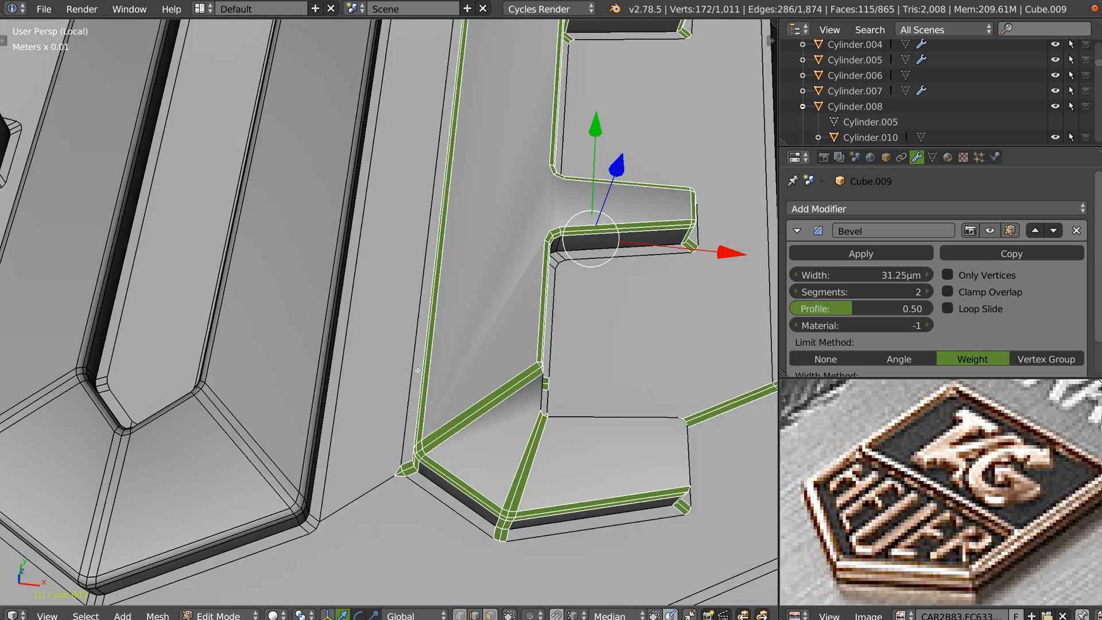
shift+middle_drag(440, 528, 411, 313)
scroll(410, 313, up, 6)
right_click(355, 337)
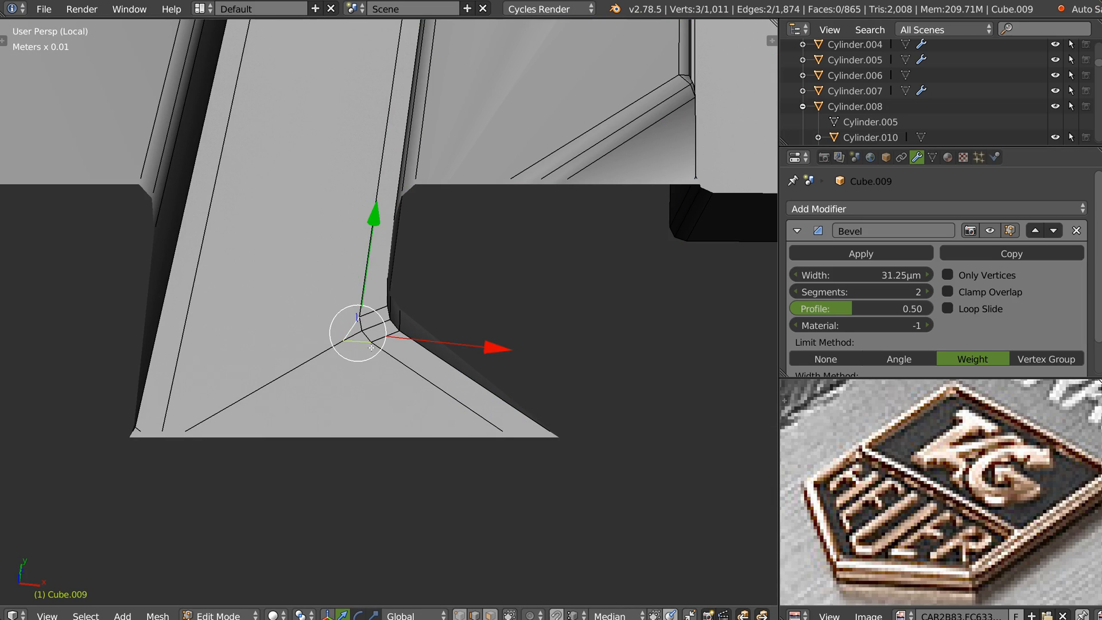
scroll(378, 350, down, 8)
middle_drag(378, 350, 396, 298)
shift+middle_drag(608, 166, 396, 247)
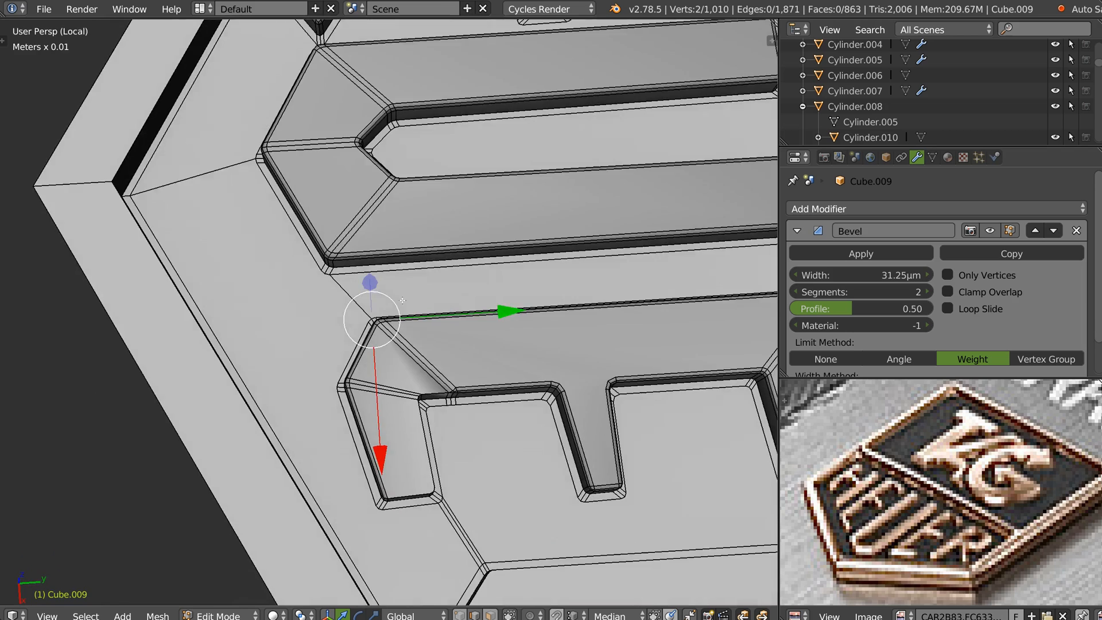
Step: Undo the corner cleanup and the bevel on the second E to return to its edge selection
shift+middle_drag(416, 406, 366, 320)
scroll(365, 320, up, 2)
scroll(366, 320, up, 3)
scroll(363, 326, down, 3)
key(ctrl+z)
key(ctrl+z)
key(ctrl+z)
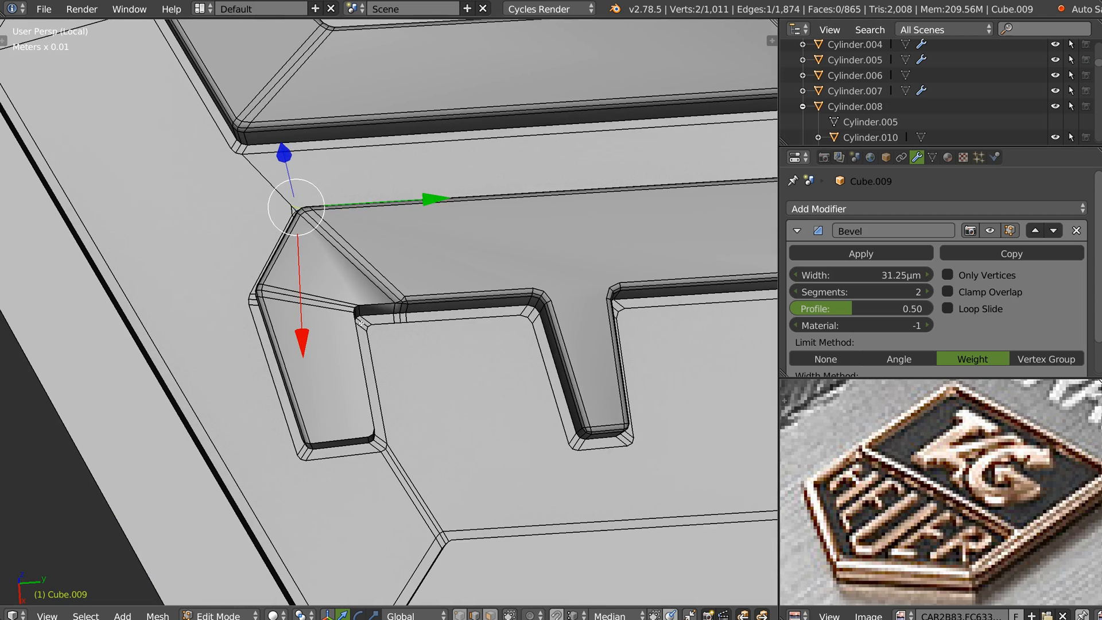
key(ctrl+z)
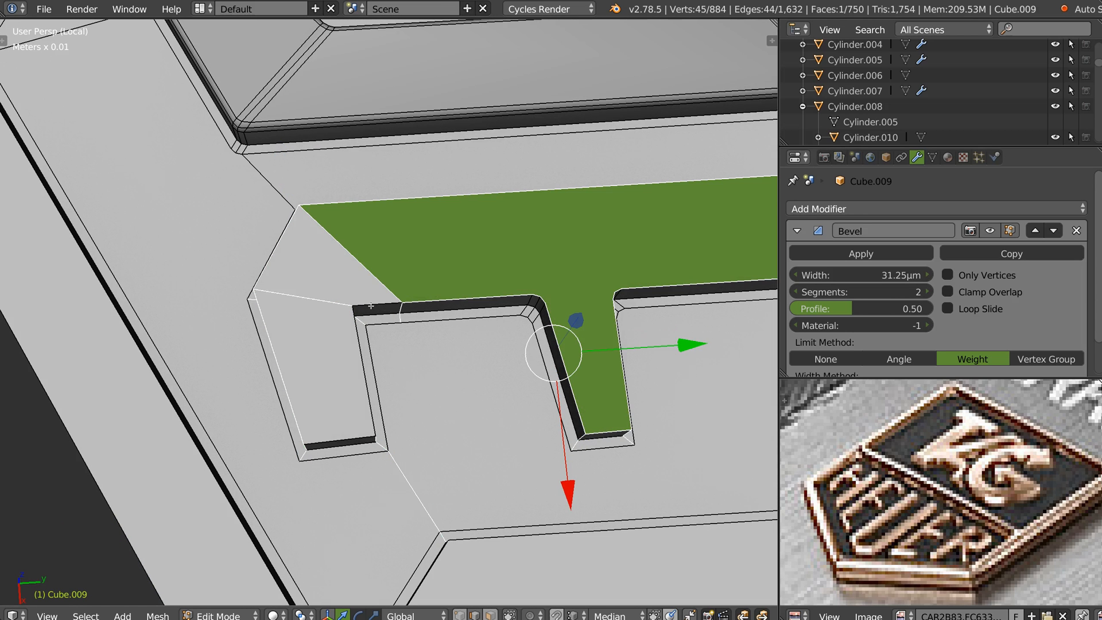
Step: Add the remaining edges of the second E's lower arm to the selection and bevel all selected edges with two segments
alt+shift+right_click(370, 306)
alt+shift+right_click(341, 442)
alt+shift+right_click(336, 439)
alt+shift+right_click(339, 447)
middle_drag(340, 442, 437, 268)
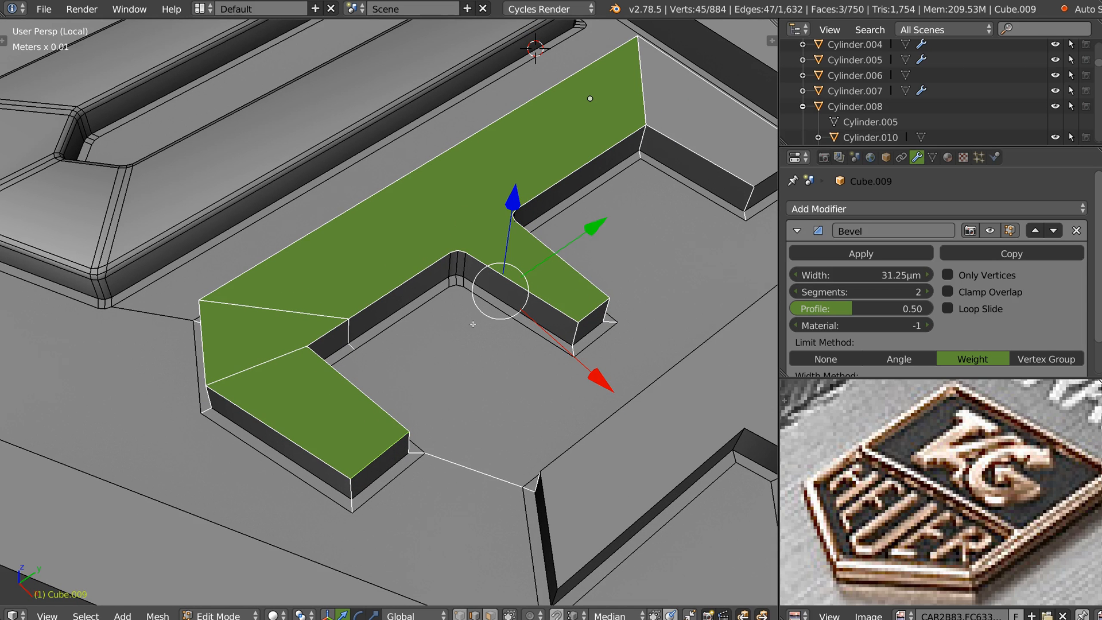
key(ctrl+b)
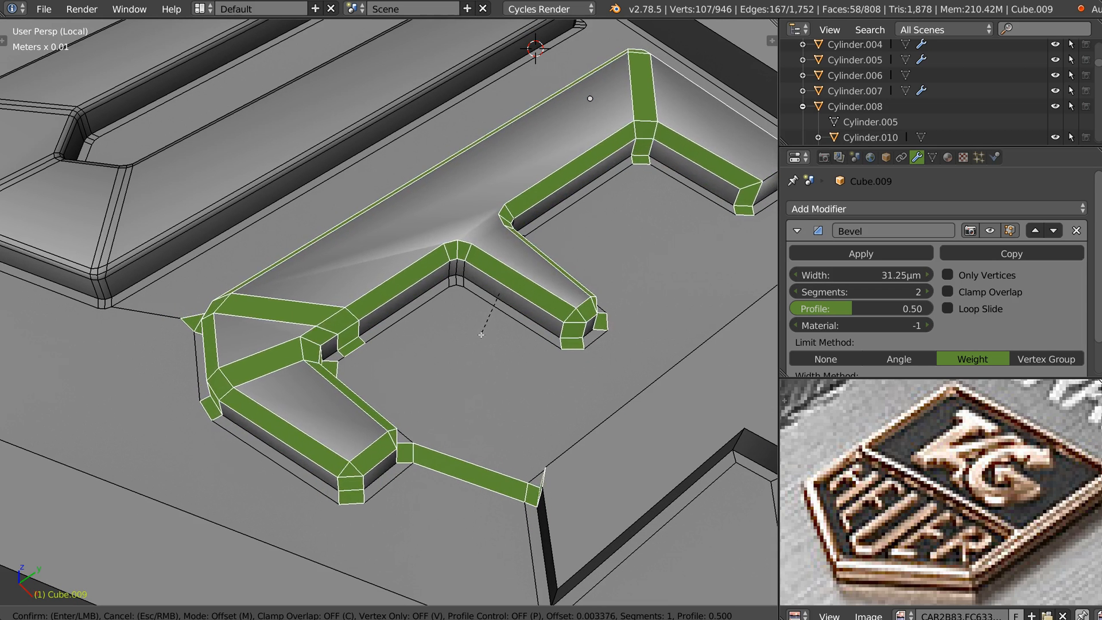
scroll(482, 333, up, 1)
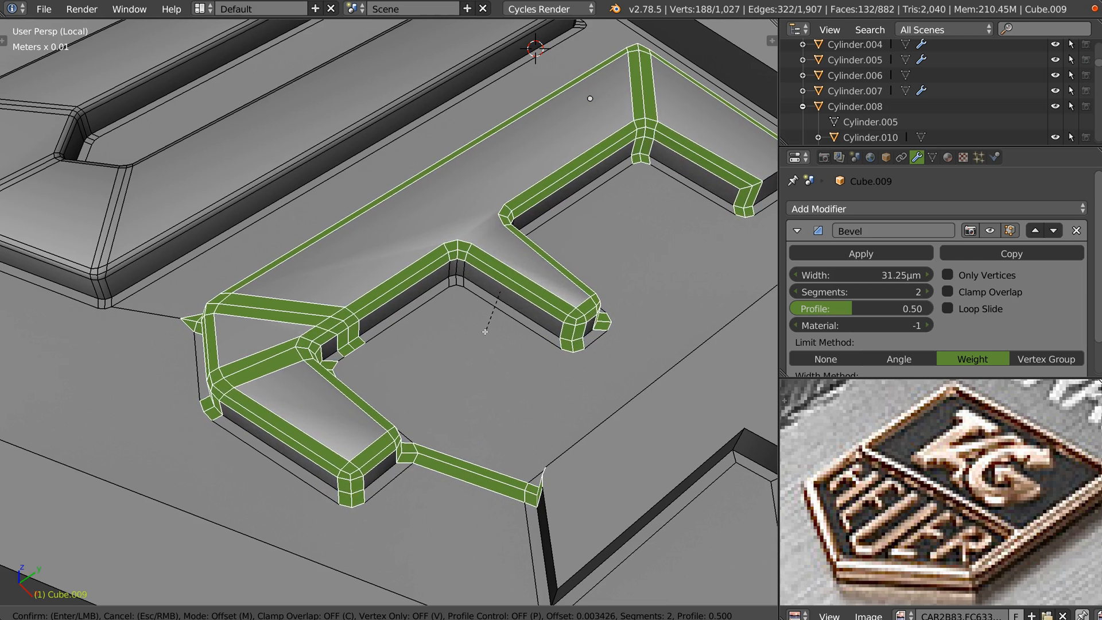
click(503, 307)
Step: Dissolve the two small edges at the lower outer corner of the second E's spine
middle_drag(504, 307, 408, 347)
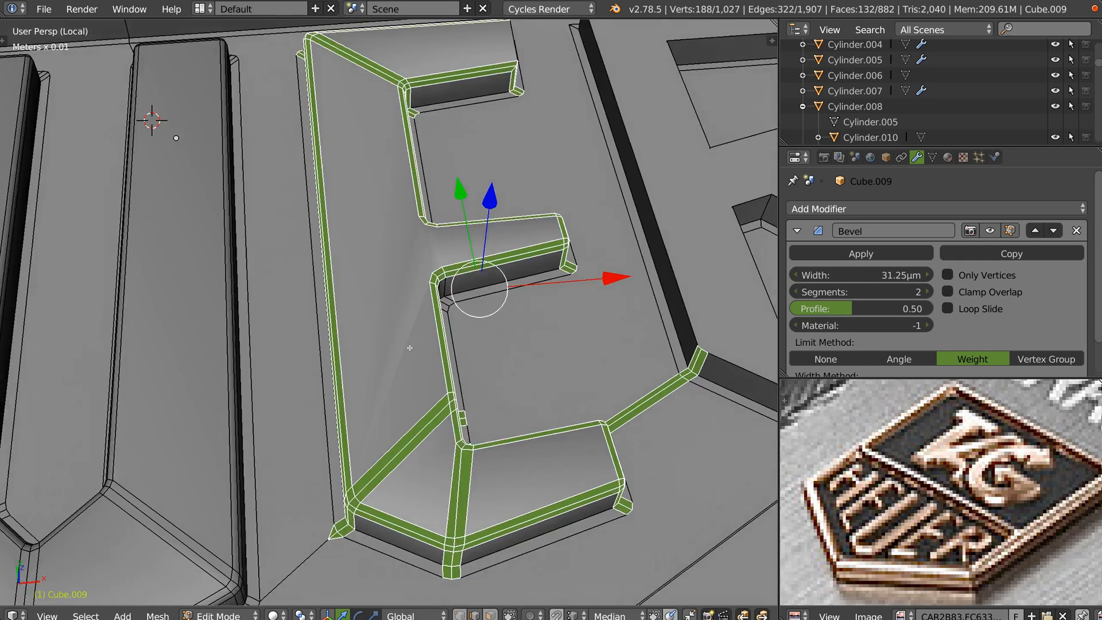
shift+middle_drag(359, 549, 408, 402)
right_click(395, 365)
shift+right_click(387, 355)
key(ctrl+x)
Step: Connect the upper and lower inner corner vertices at the root of the second E's middle arm with an edge
middle_drag(484, 254, 411, 322)
shift+middle_drag(353, 433, 387, 369)
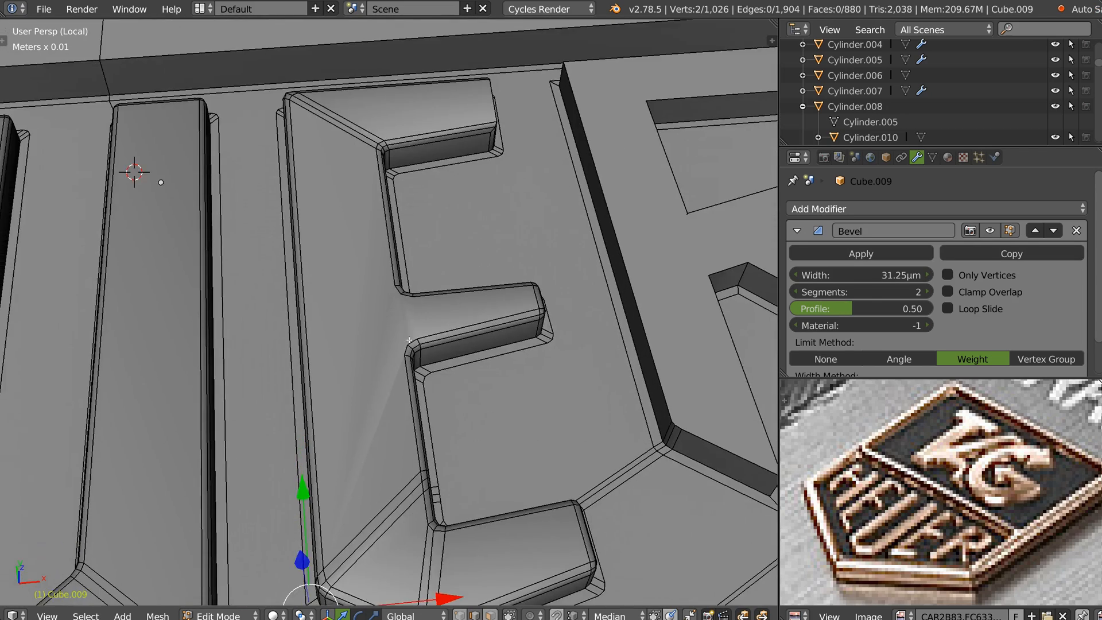
scroll(386, 369, up, 1)
shift+middle_drag(548, 356, 473, 339)
key(ctrl+Tab)
key(1)
right_click(421, 254)
shift+right_click(411, 303)
key(j)
Step: Connect the neighbouring pair of corner vertices on the spine side of the middle arm's root with a parallel edge
right_click(397, 246)
shift+right_click(393, 324)
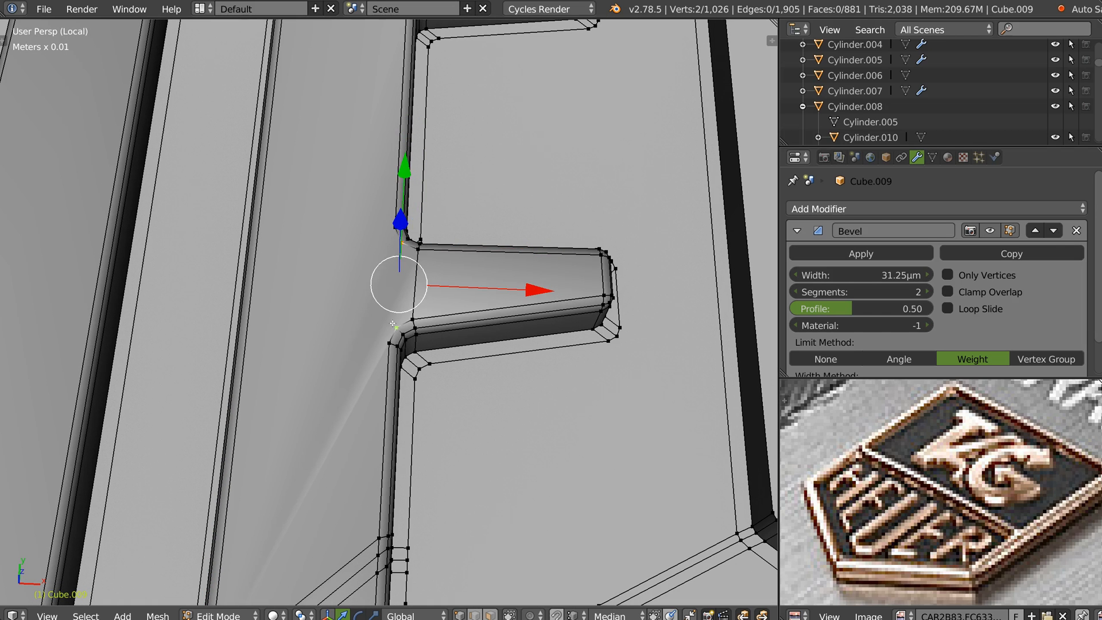
key(k)
key(Escape)
key(k)
key(Escape)
key(j)
Step: Add a loop cut across the narrow bevel strips on the outer side of the second E's spine, level with the middle arm
middle_drag(431, 322, 455, 228)
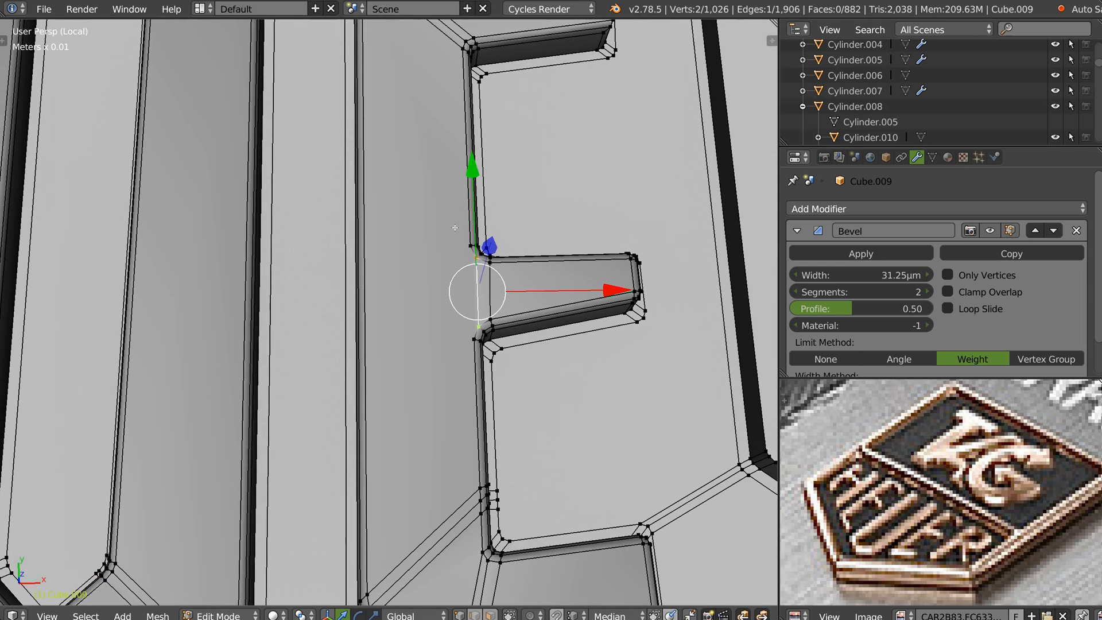
key(ctrl+r)
click(361, 302)
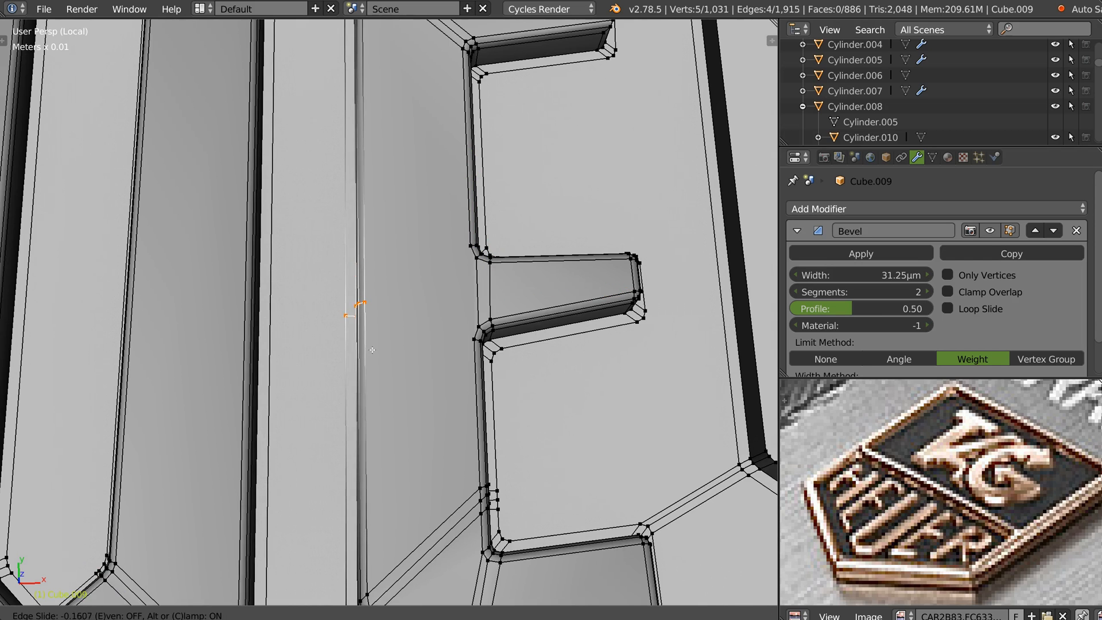
click(361, 349)
Step: Try connecting the spine's outer cut vertex to the bevel vertices just above and below the middle arm
right_click(458, 252)
shift+right_click(376, 303)
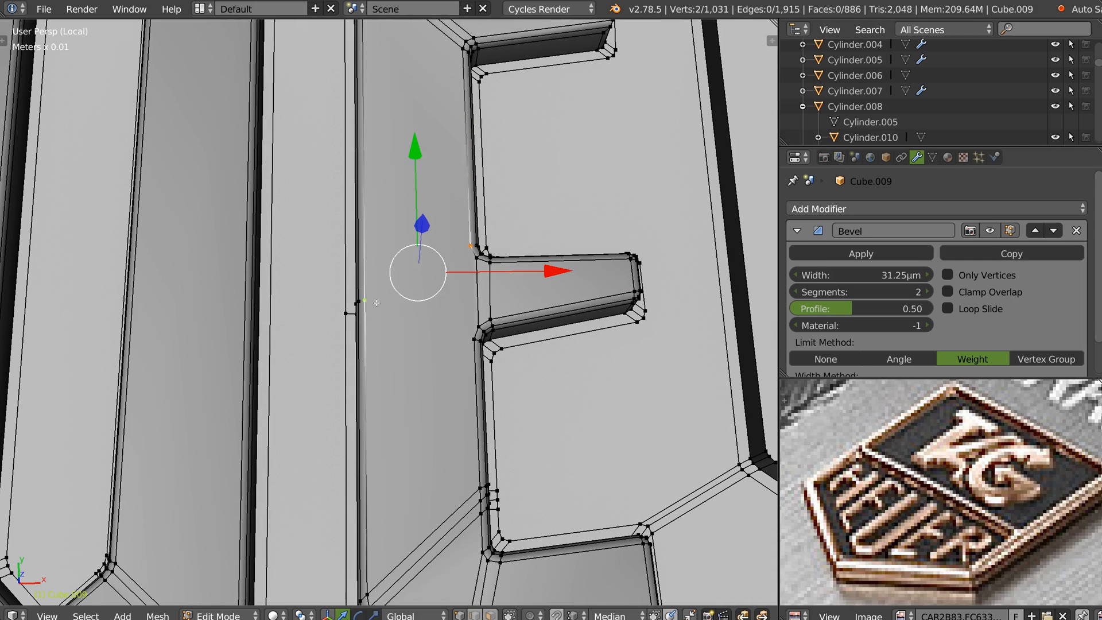
shift+right_click(462, 324)
key(j)
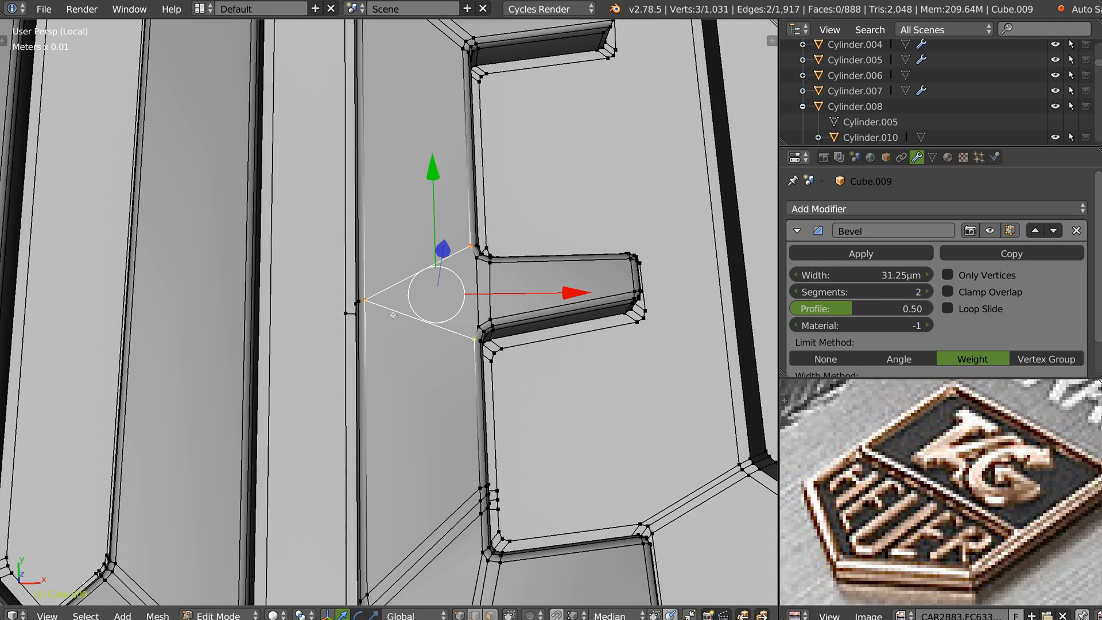
key(ctrl+z)
Step: Connect the spine's outer cut vertex to both end vertices of the edge across the middle arm's root
right_click(477, 260)
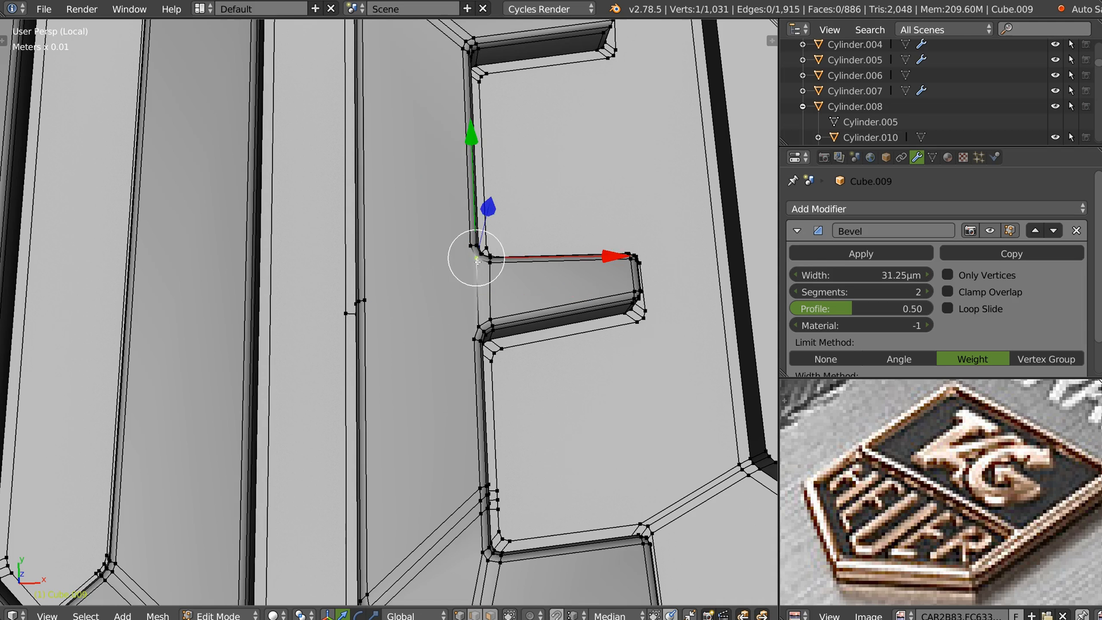
shift+right_click(373, 301)
shift+right_click(465, 334)
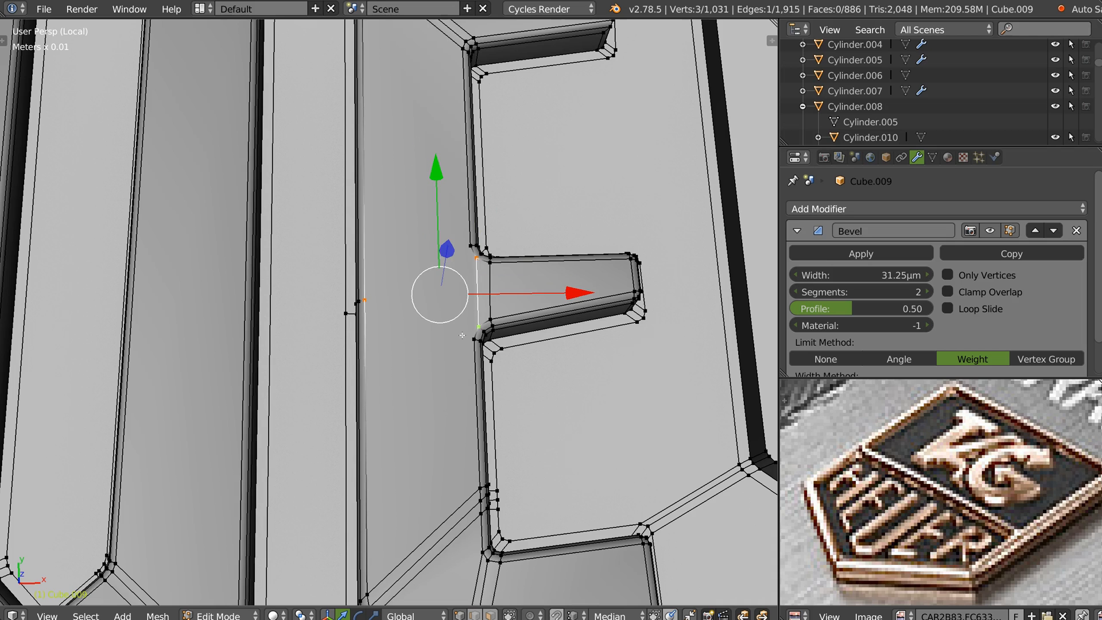
key(j)
Step: Connect the two inner corner vertices at the root of the first E's middle arm with an edge
middle_drag(463, 338, 389, 201)
right_click(392, 198)
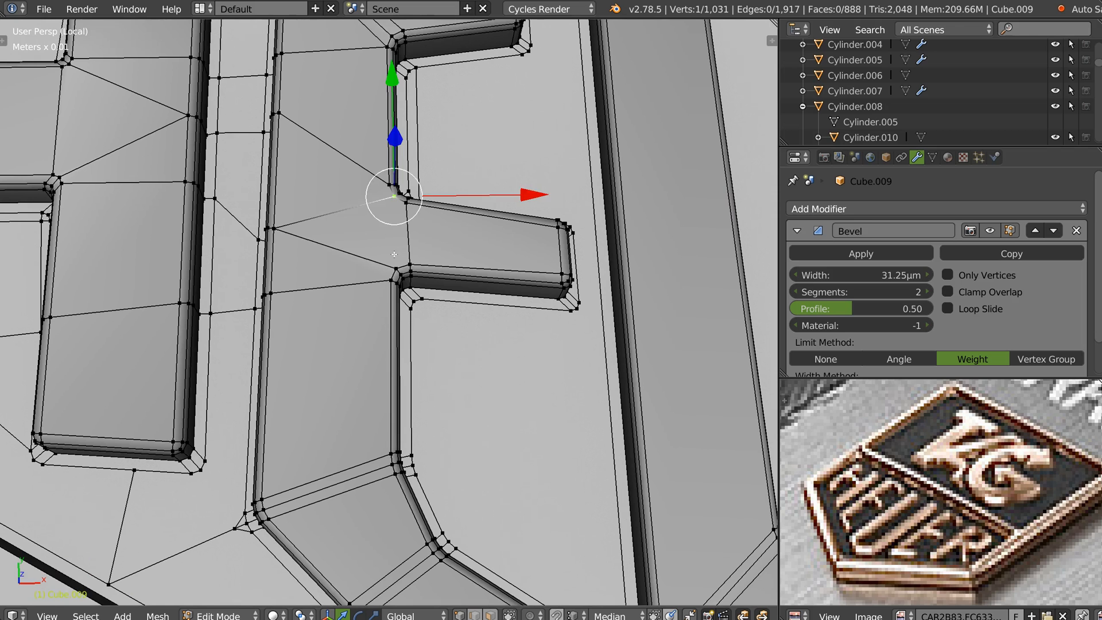
shift+right_click(396, 268)
Step: Connect the upper and lower corner vertices at both ends of the H's crossbar with edges
shift+middle_drag(472, 274, 769, 319)
shift+middle_drag(525, 178, 232, 187)
right_click(219, 173)
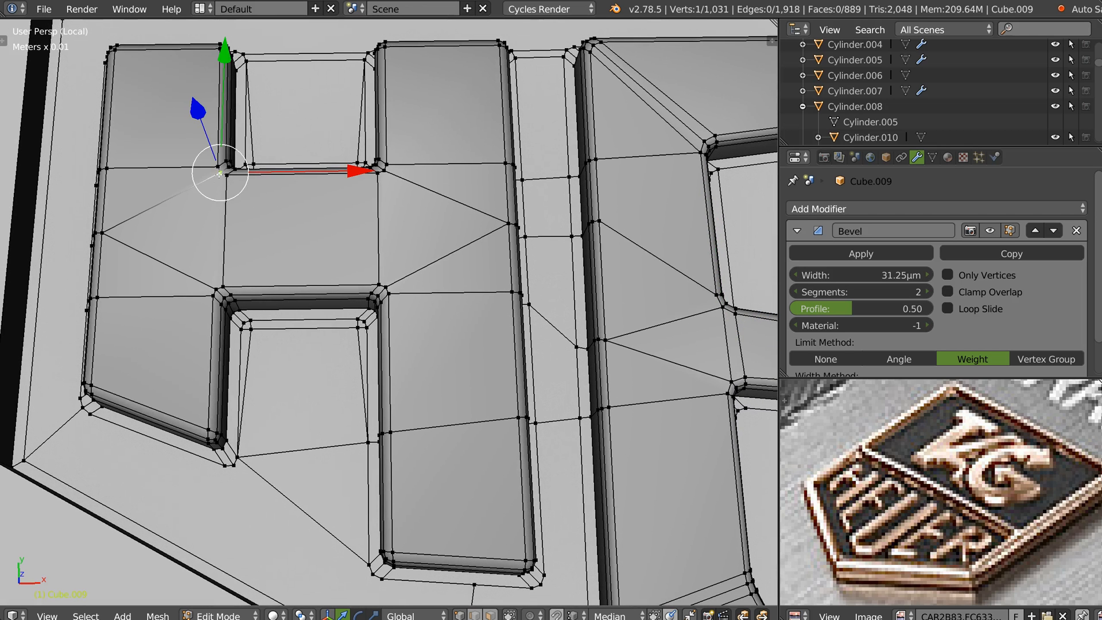
shift+right_click(212, 286)
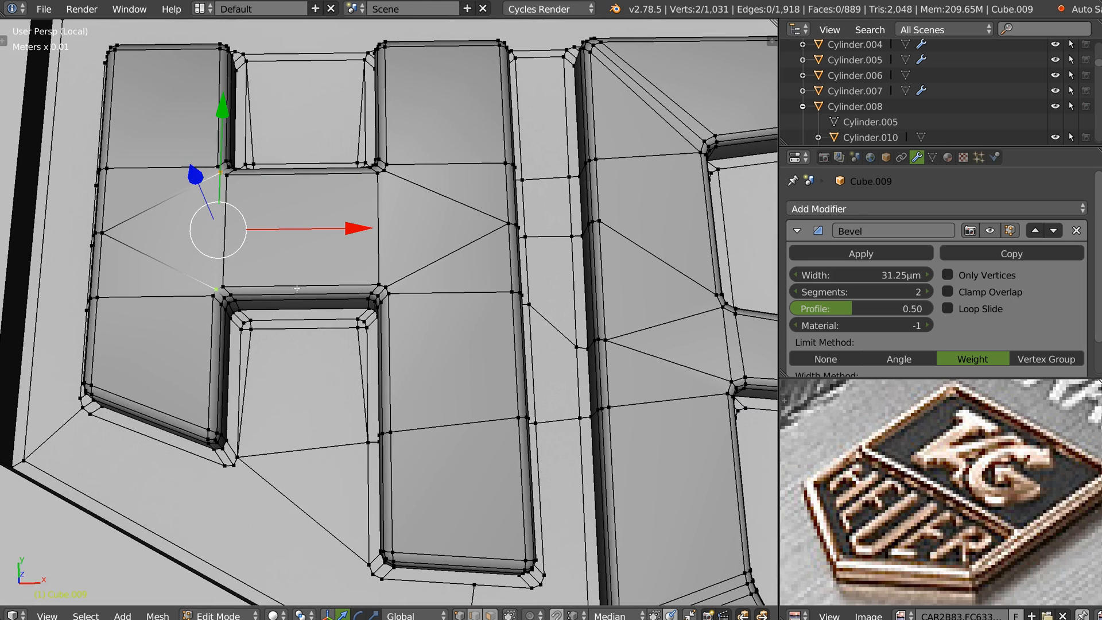
right_click(397, 168)
right_click(392, 281)
shift+right_click(397, 175)
Step: In top orthographic view, knife-cut from the upper corner of the second E's middle-arm root across the spine to its outer outline
shift+middle_drag(486, 261, 427, 233)
key(q)
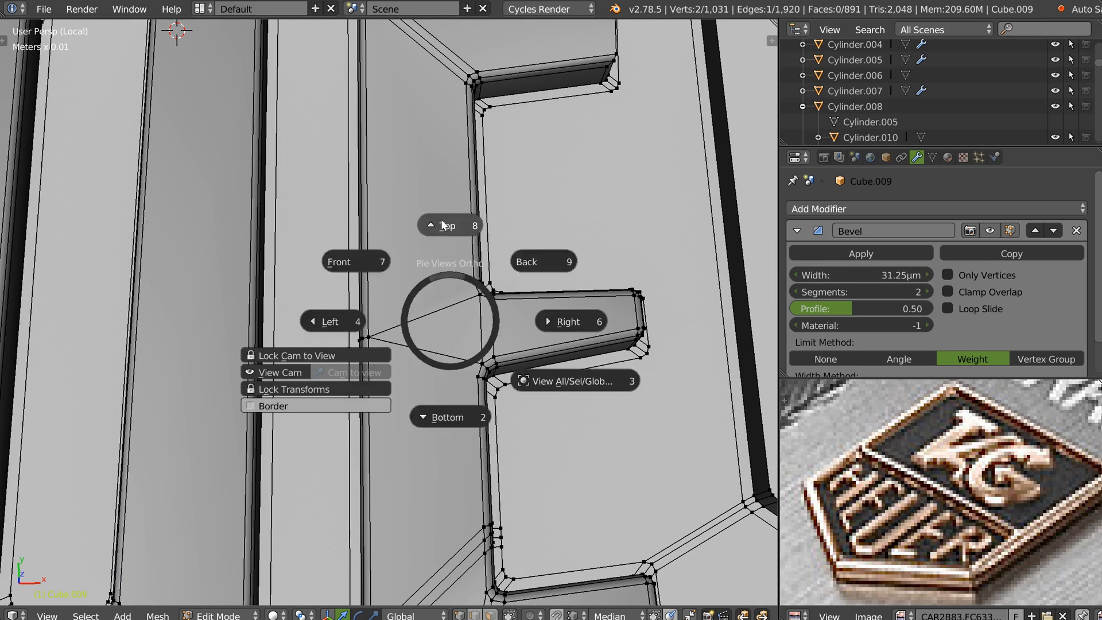
click(442, 226)
key(k)
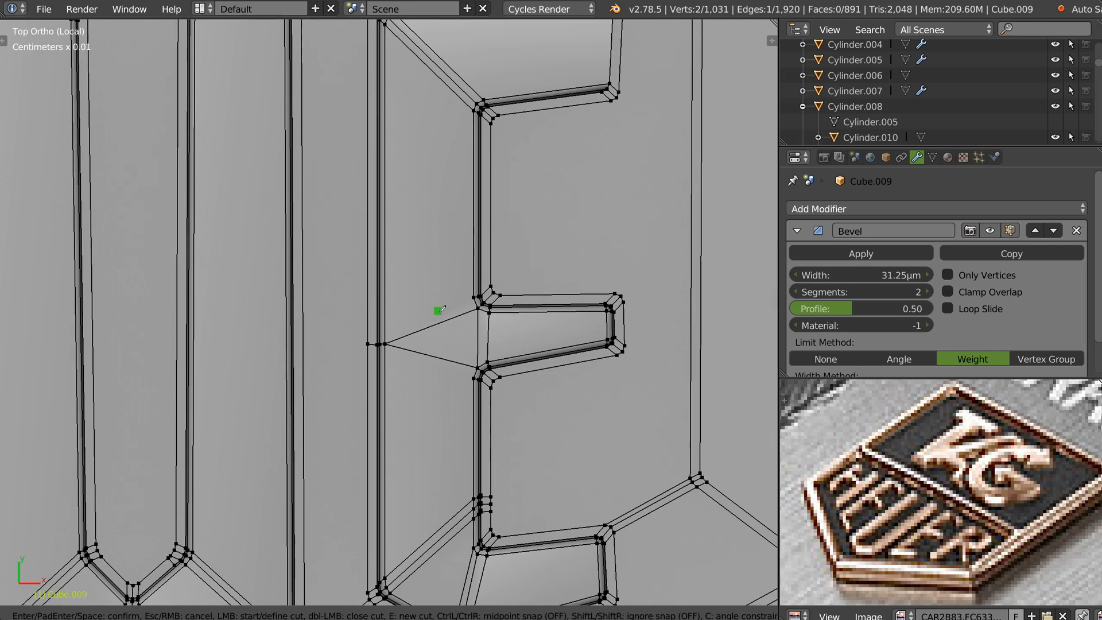
click(474, 298)
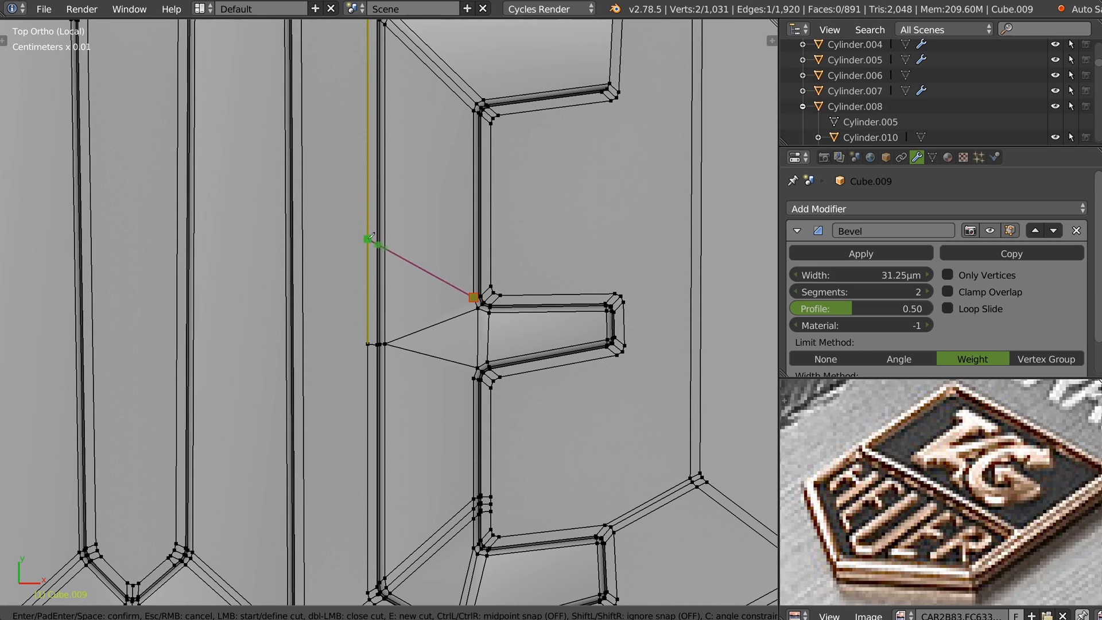
click(368, 266)
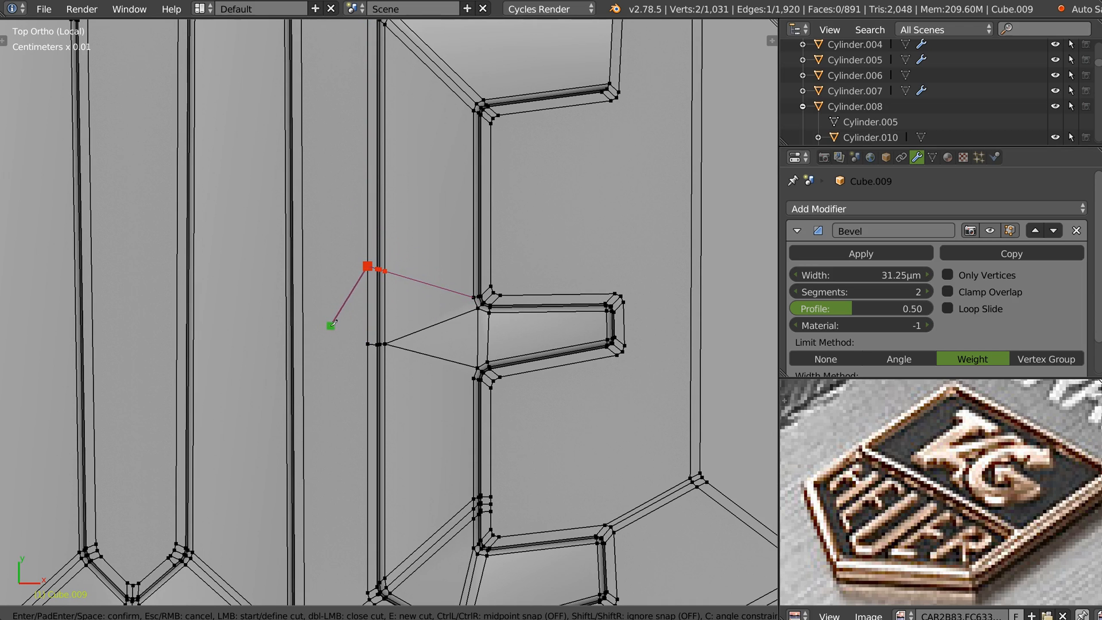
key(Return)
Step: Knife-cut from the lower corner of the second E's middle-arm root across the spine to its outer outline
key(k)
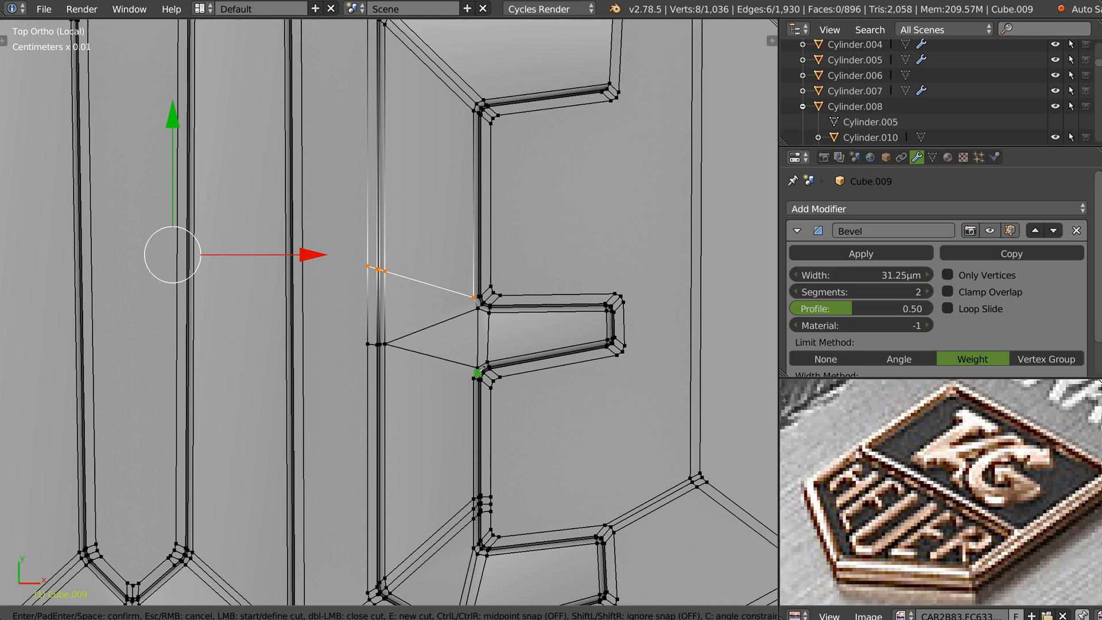
click(473, 377)
click(368, 419)
key(Return)
right_click(498, 293)
shift+right_click(500, 115)
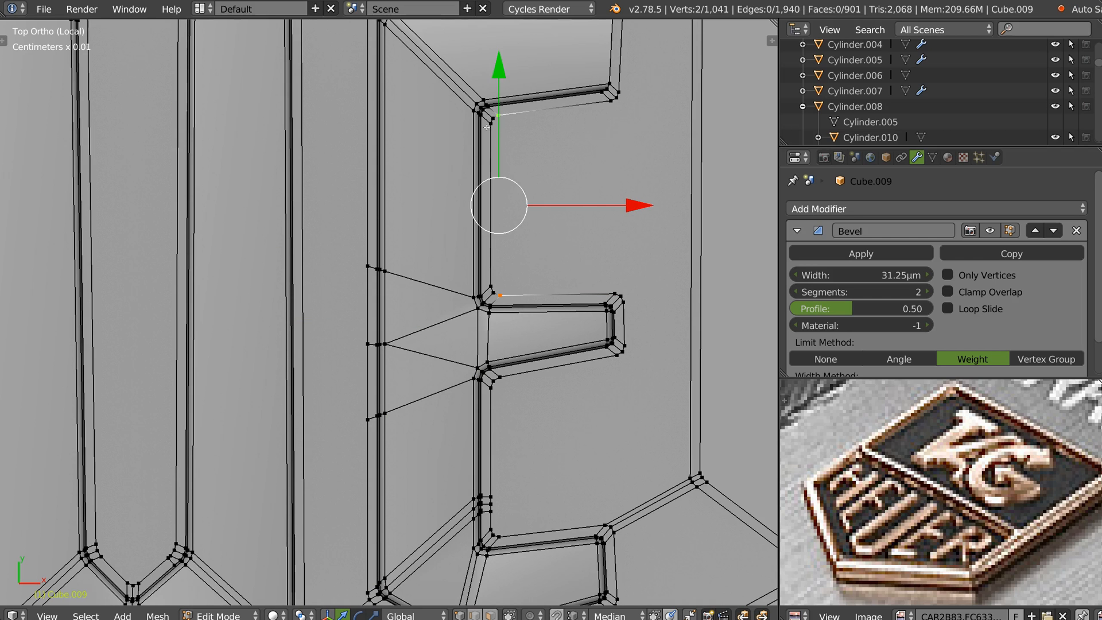
Step: Switch to edge selection and select the upper outline edge loops along the R's spine and diagonal leg
shift+middle_drag(543, 143, 477, 173)
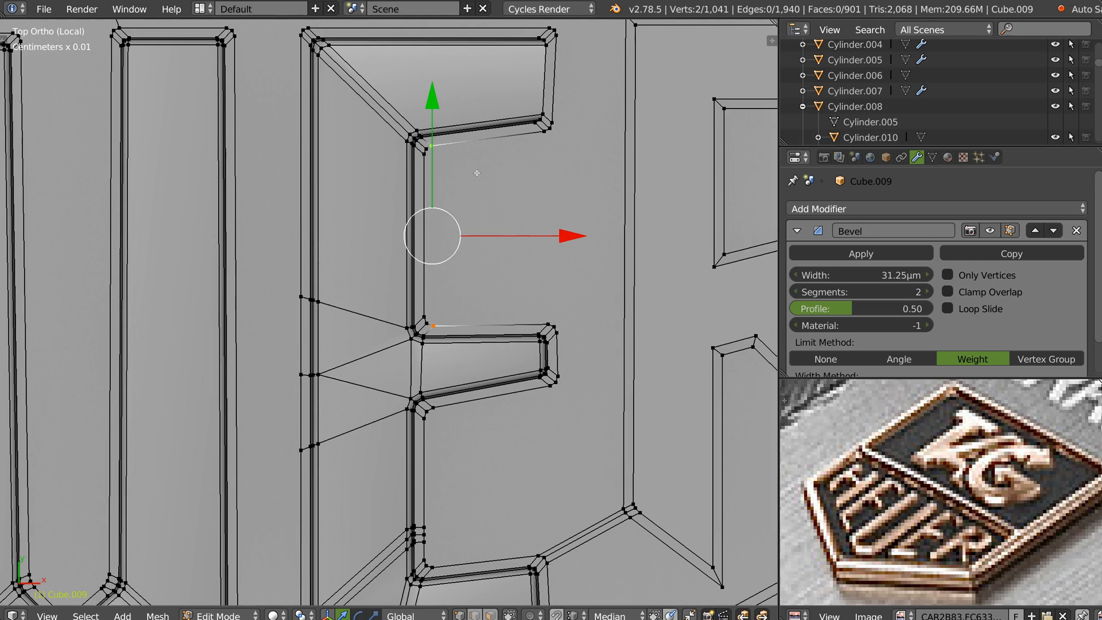
scroll(516, 199, down, 1)
shift+middle_drag(591, 261, 487, 251)
scroll(487, 251, down, 1)
shift+middle_drag(501, 333, 438, 276)
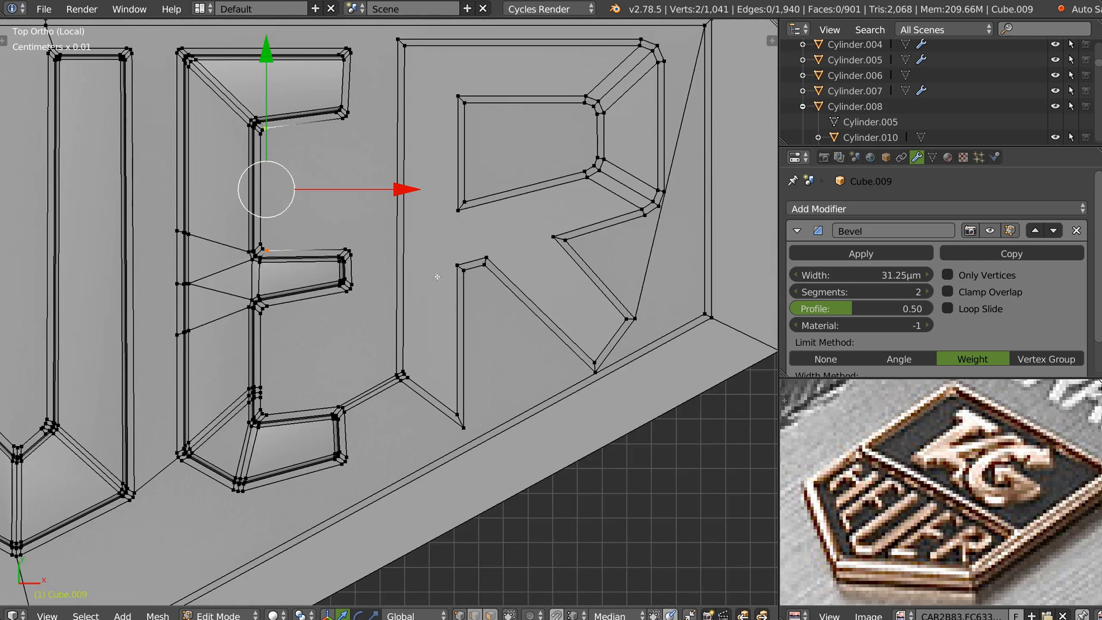
middle_drag(448, 350, 477, 297)
scroll(477, 298, up, 5)
shift+middle_drag(685, 287, 505, 312)
key(ctrl+Tab)
click(431, 311)
alt+right_click(418, 310)
alt+shift+right_click(554, 380)
middle_drag(419, 275, 465, 329)
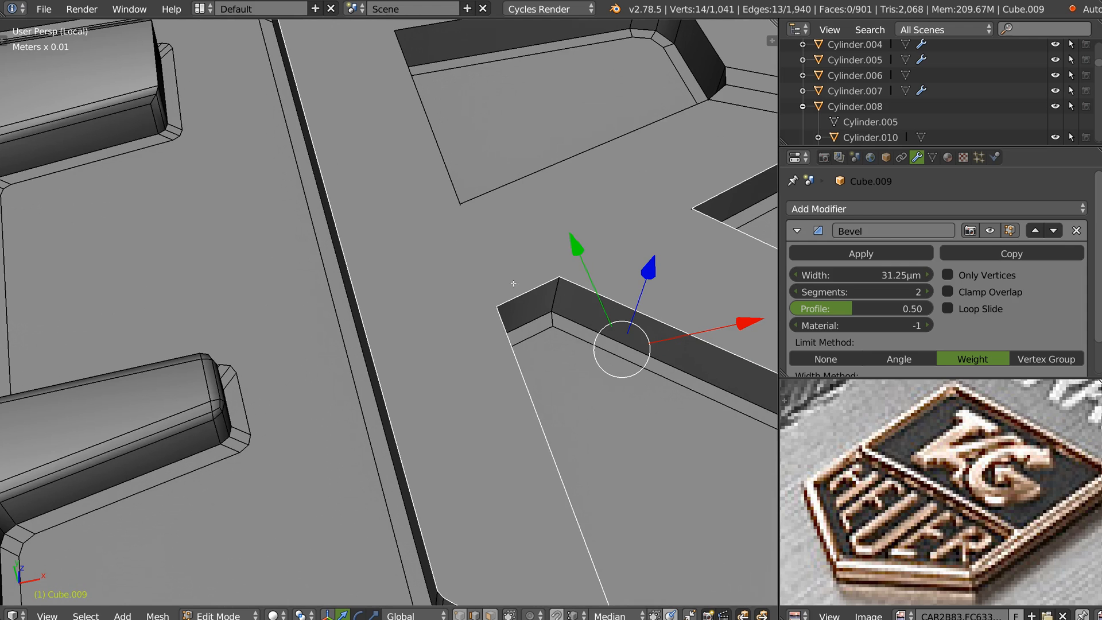
middle_drag(567, 336, 494, 302)
shift+middle_drag(724, 227, 463, 297)
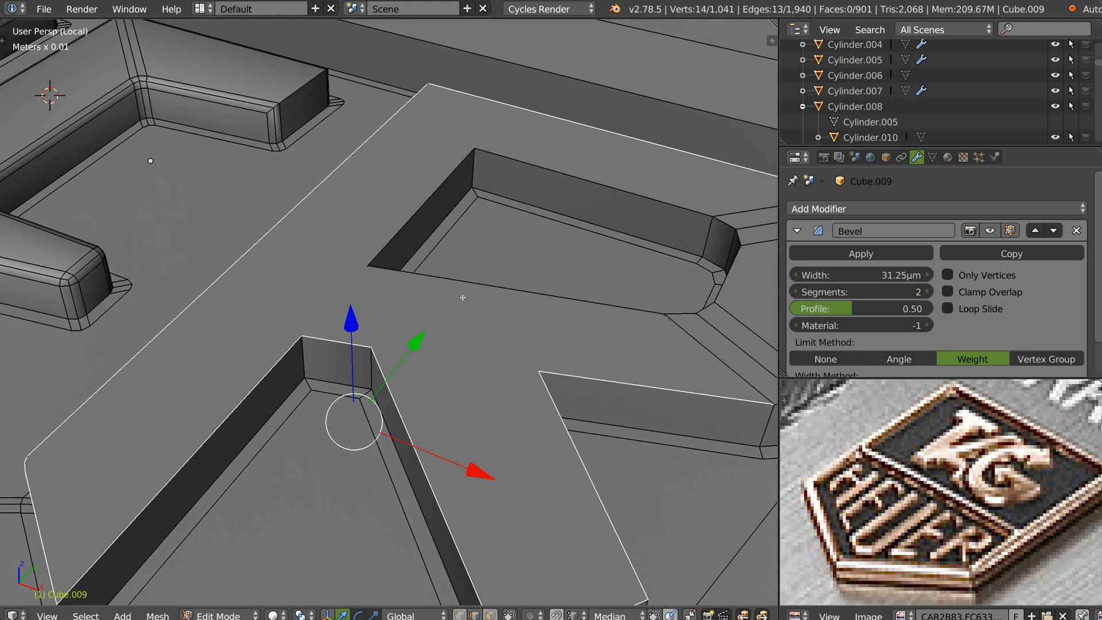
Step: Add the edges around the R's inner opening and the rest of its outer outline to the selection
alt+shift+right_click(495, 160)
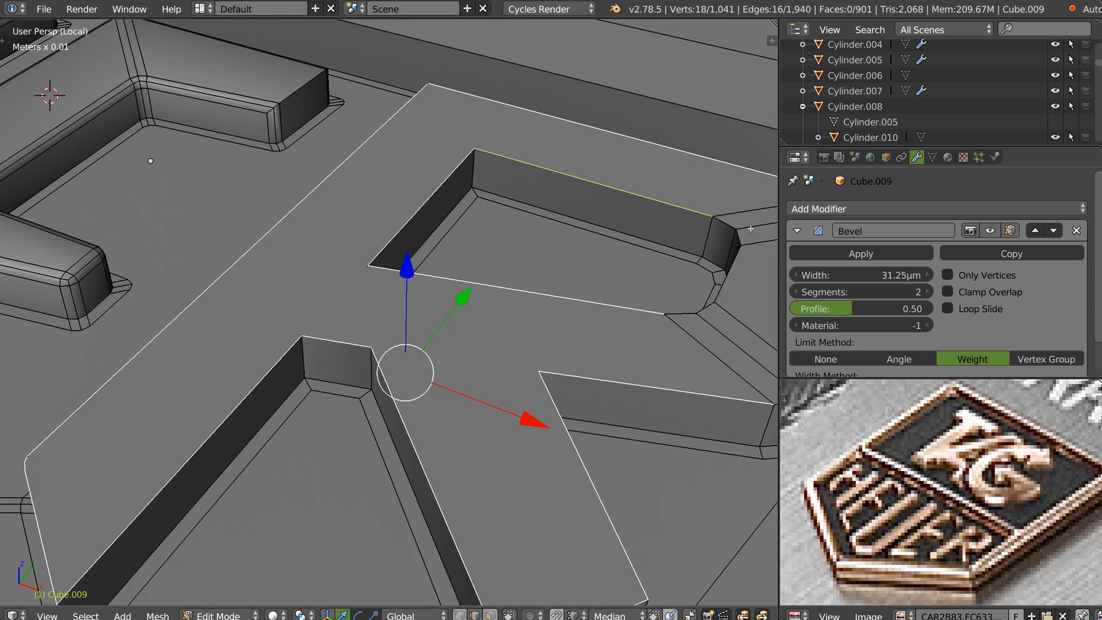
alt+shift+right_click(706, 258)
shift+middle_drag(660, 320, 590, 271)
alt+shift+right_click(613, 345)
Step: Add the vertical corner edges at the end of the R's diagonal leg to the selection
middle_drag(536, 350, 460, 342)
alt+shift+right_click(289, 497)
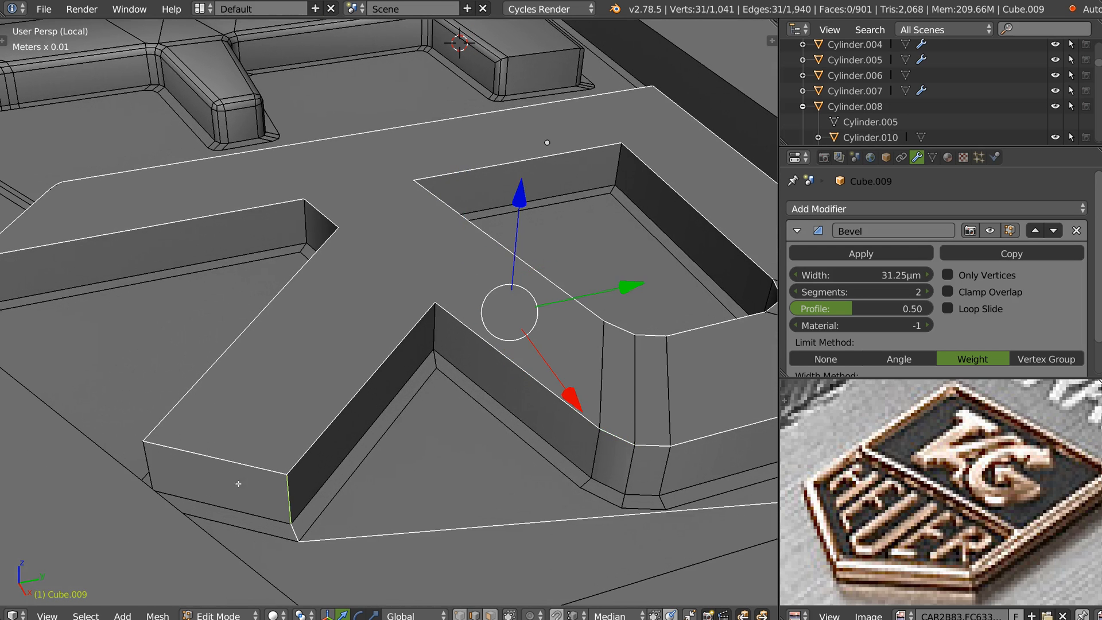
key(ctrl+z)
shift+right_click(286, 501)
shift+right_click(295, 531)
middle_drag(294, 529, 144, 401)
shift+right_click(109, 402)
Step: Bevel the R's selected edges about 0.0029 with two segments
shift+middle_drag(127, 270, 447, 376)
middle_drag(423, 298, 580, 296)
scroll(620, 296, down, 2)
shift+middle_drag(649, 310, 734, 104)
middle_drag(428, 328, 462, 305)
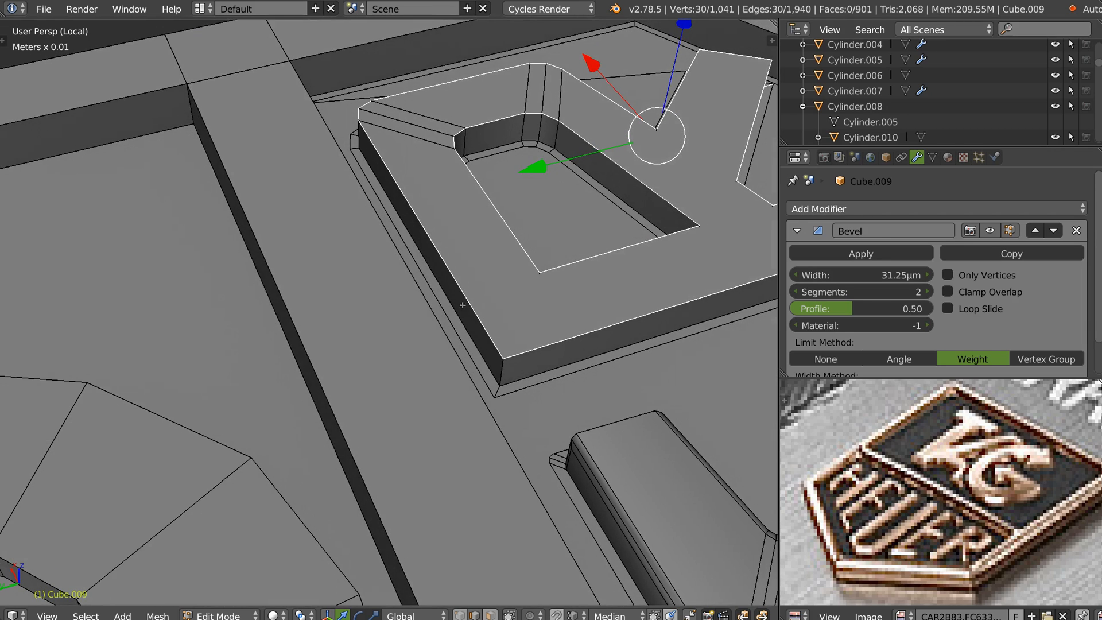
shift+middle_drag(529, 267, 504, 334)
middle_drag(488, 320, 298, 258)
shift+middle_drag(404, 215, 457, 292)
key(ctrl+b)
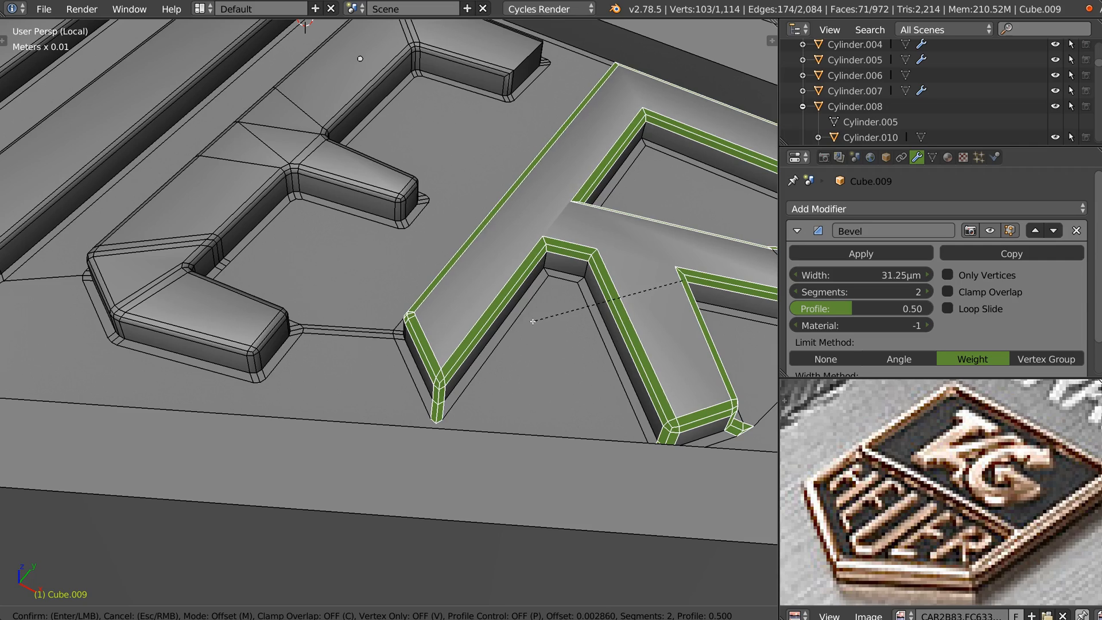
click(533, 320)
Step: Switch the mesh selection mode to vertices for the bevelled R
middle_drag(533, 319, 376, 491)
key(ctrl+Tab)
click(423, 196)
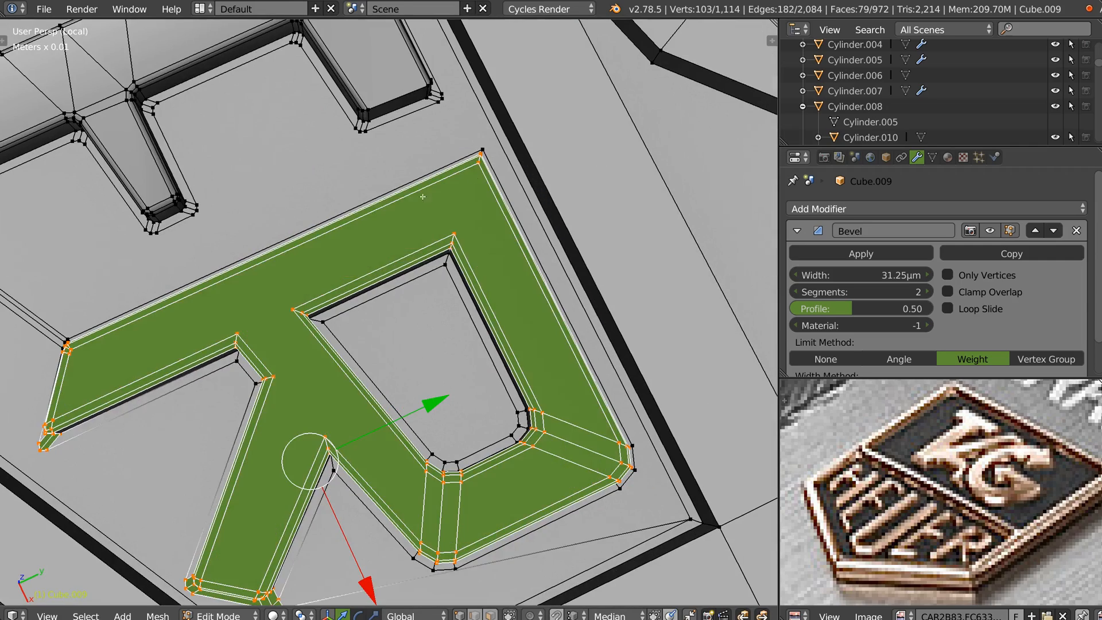
Step: Connect the R's outer upper corner to the inner opening's corner with an edge and select the corner edges at the opening and leg notches
right_click(475, 176)
shift+right_click(456, 232)
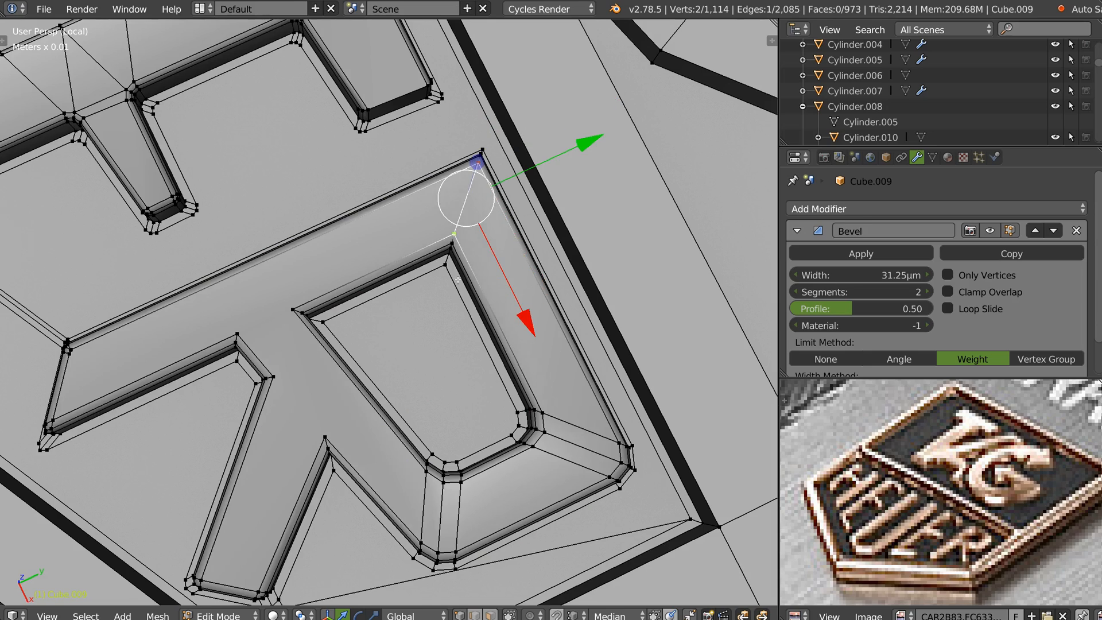
middle_drag(424, 285, 569, 196)
alt+right_click(428, 198)
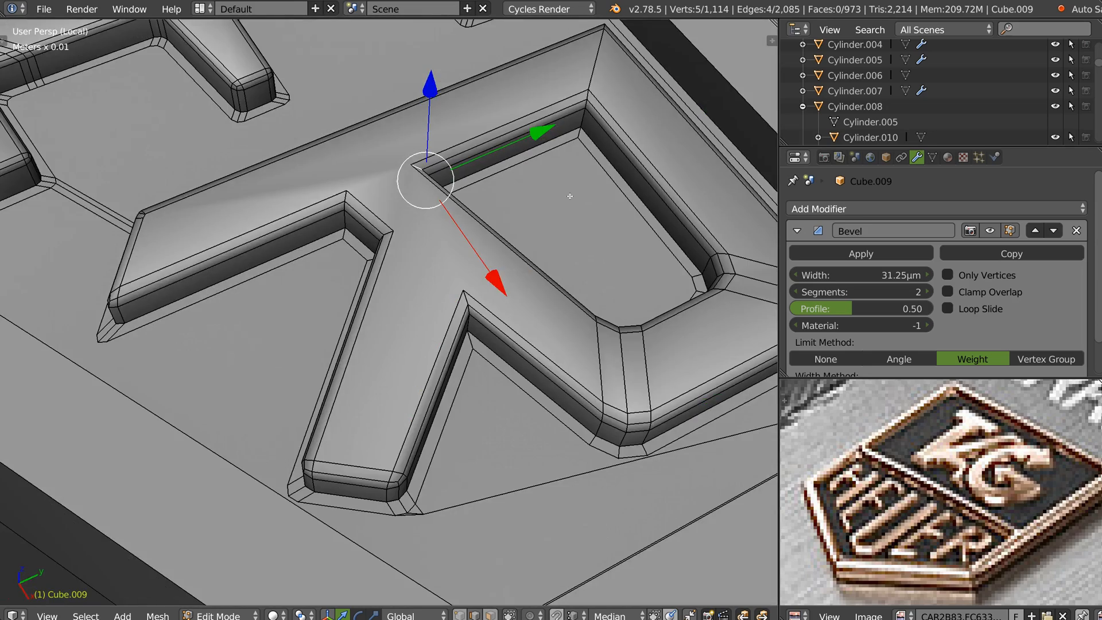
alt+shift+right_click(346, 234)
alt+shift+right_click(398, 231)
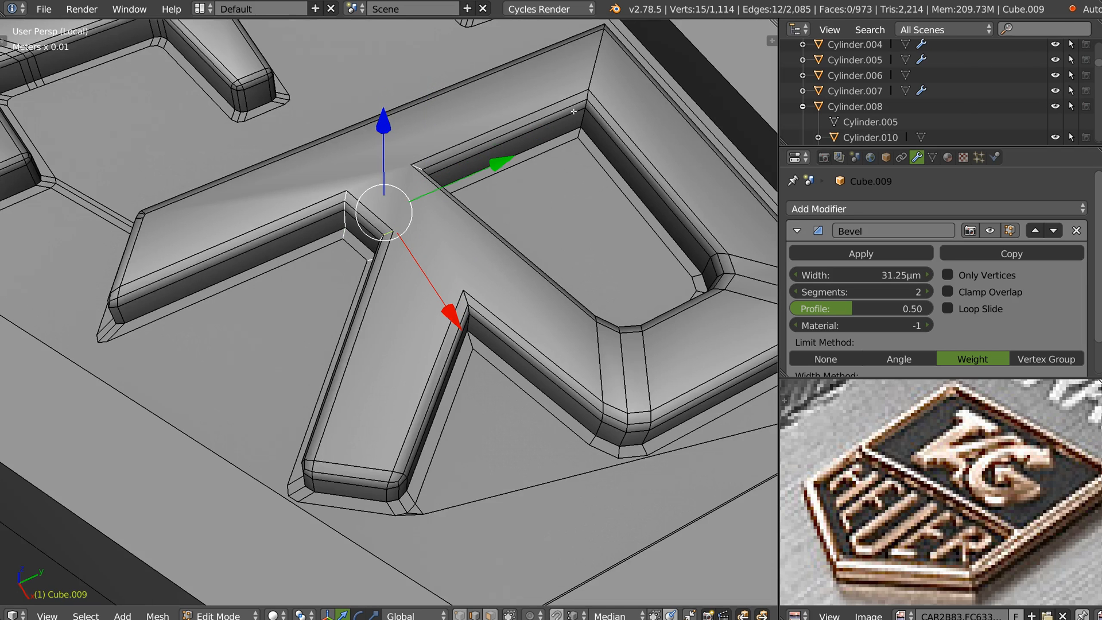
alt+shift+right_click(578, 133)
alt+shift+right_click(467, 336)
Step: Bevel the R's selected corner edges about 0.0022 with two segments
middle_drag(468, 336, 428, 372)
key(ctrl+b)
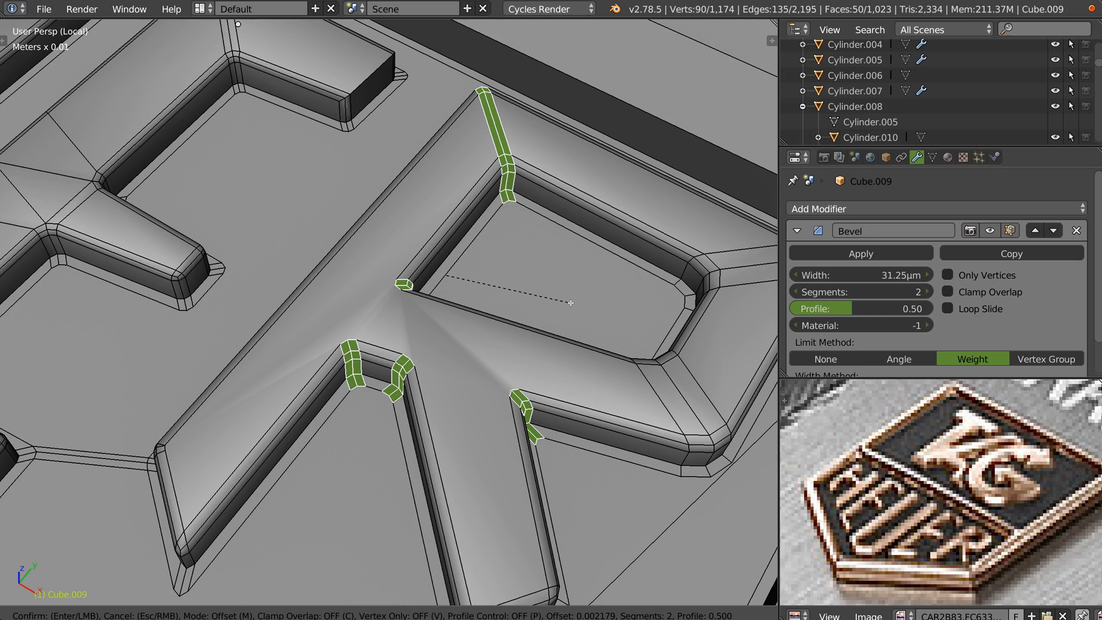
click(565, 303)
middle_drag(565, 303, 498, 407)
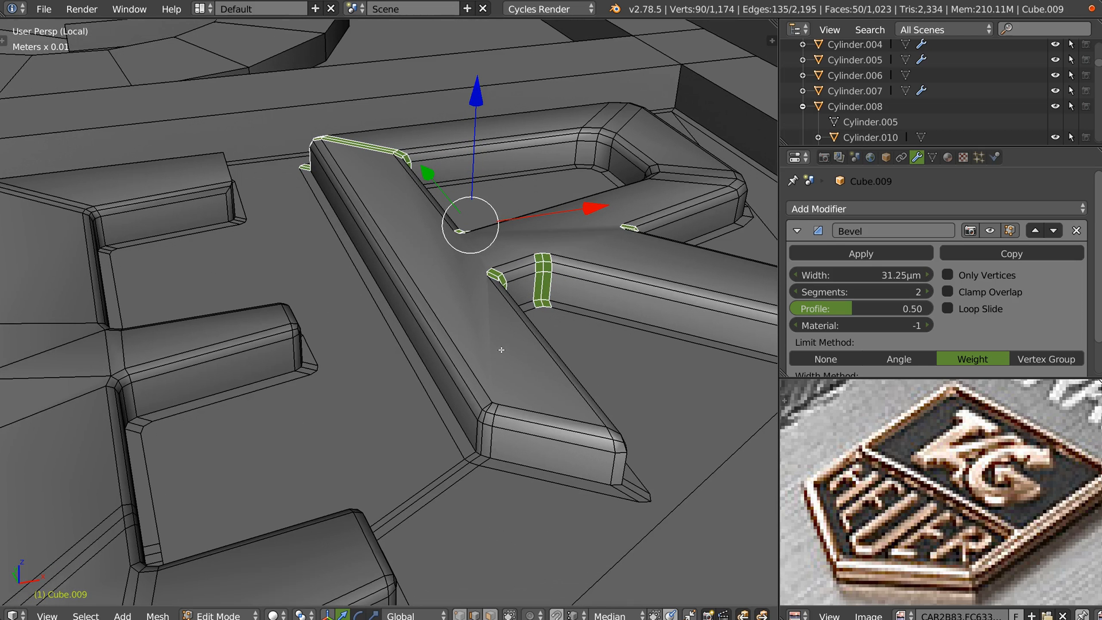
Step: Undo the R's corner bevel, the connecting corner edge and the outline bevel
key(ctrl+z)
key(ctrl+z)
key(ctrl+z)
key(ctrl+z)
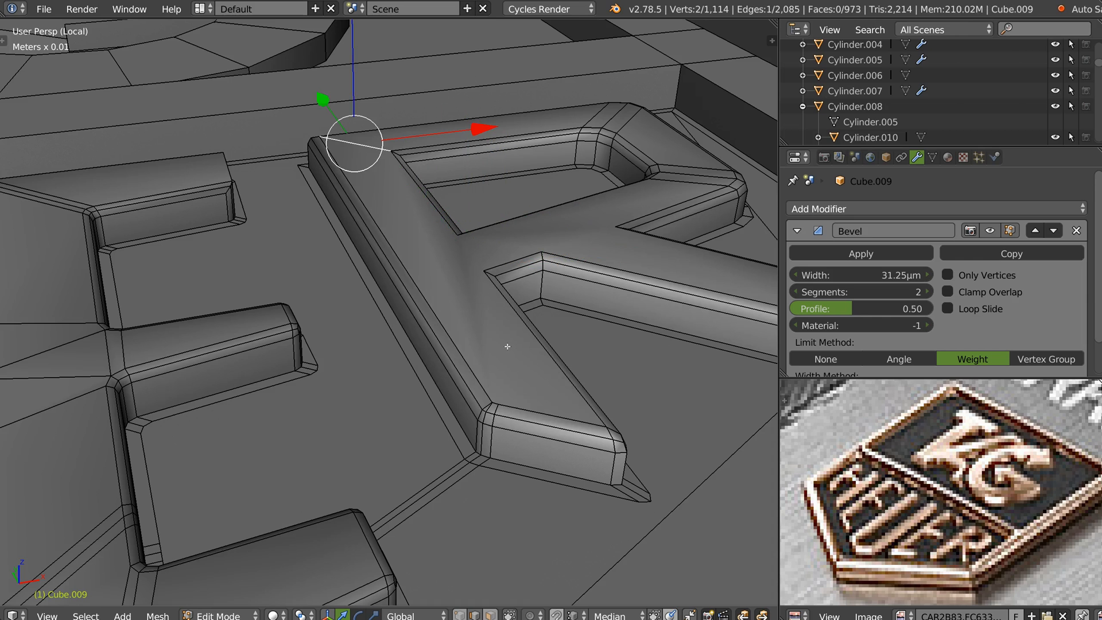
key(ctrl+z)
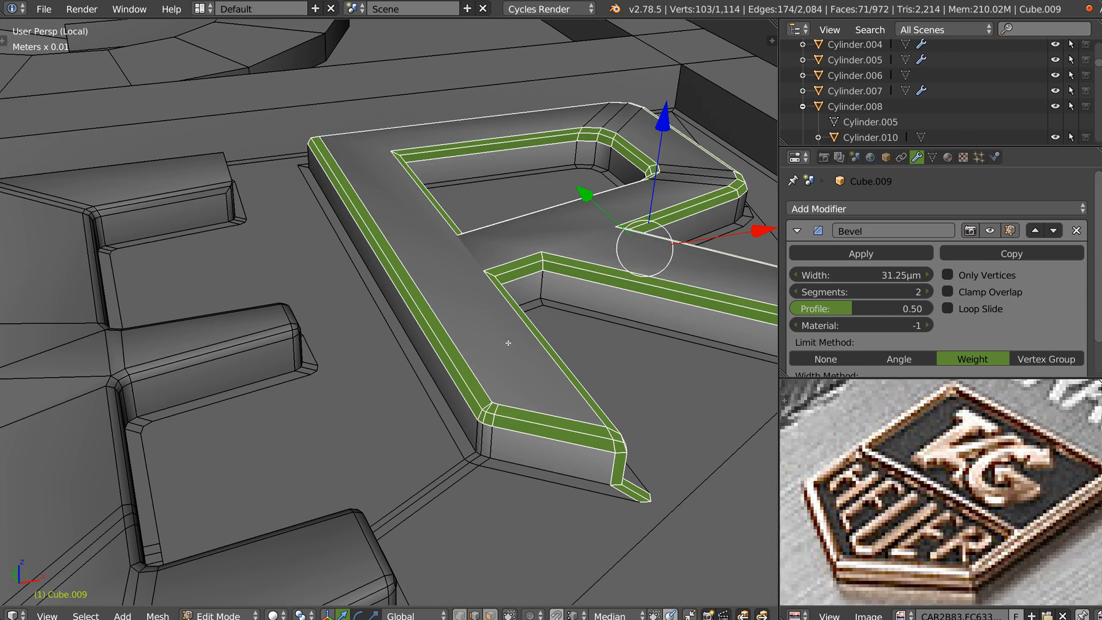
key(ctrl+z)
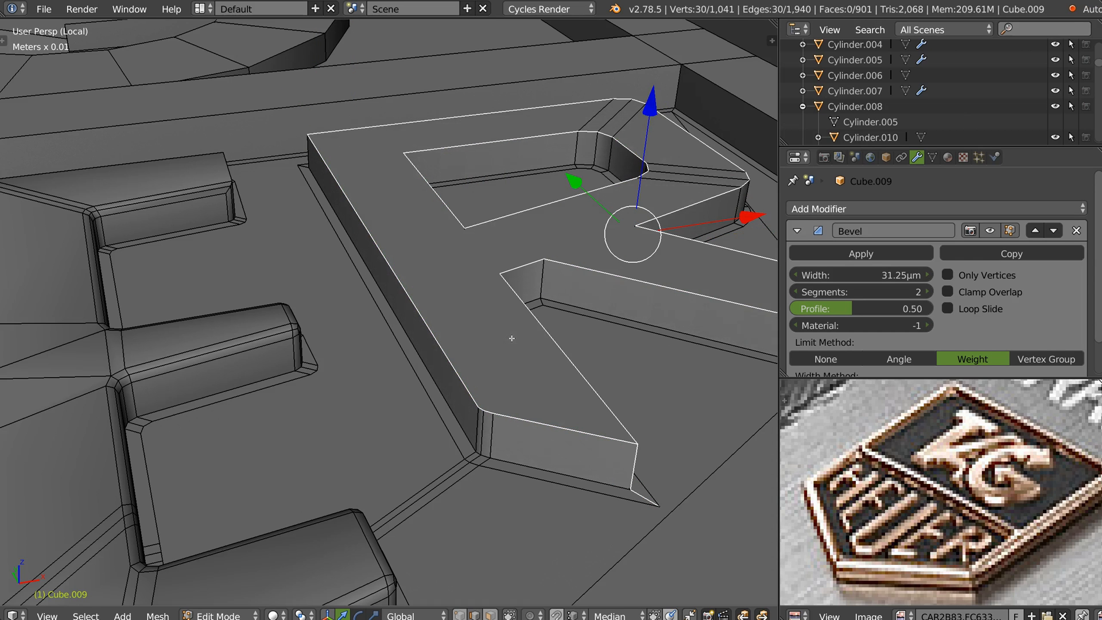
Step: Bevel the R's selected outline edges about 0.0018 with two segments
key(ctrl+b)
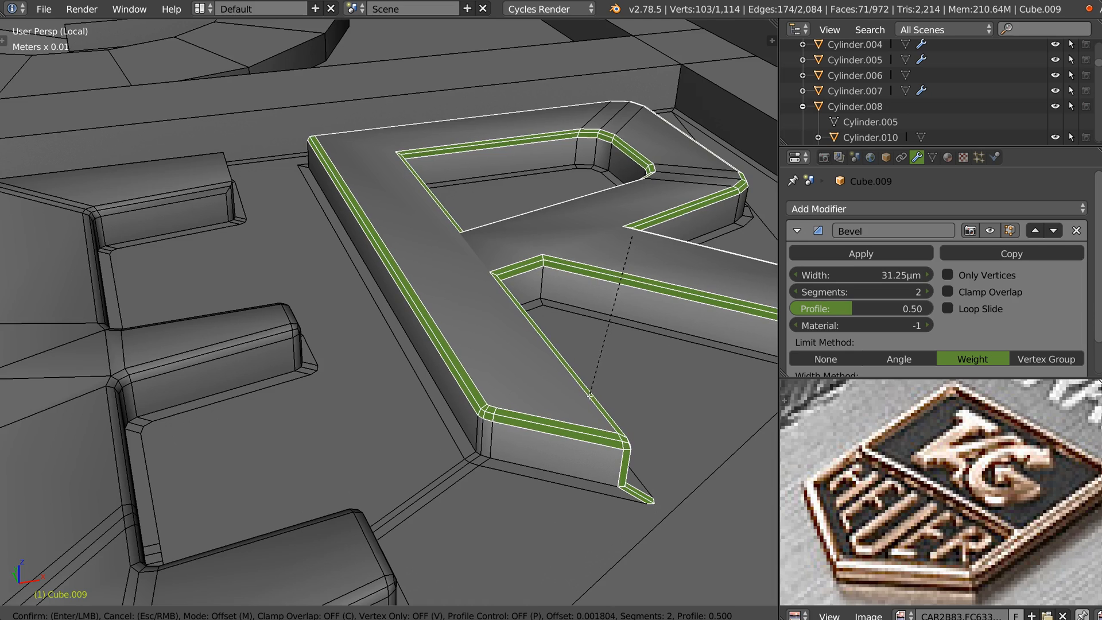
click(586, 393)
middle_drag(617, 379, 509, 386)
Step: Select the corner edges at the R's leg notches and inner opening
alt+right_click(449, 330)
alt+shift+right_click(498, 333)
alt+shift+right_click(574, 214)
drag(574, 214, 574, 214)
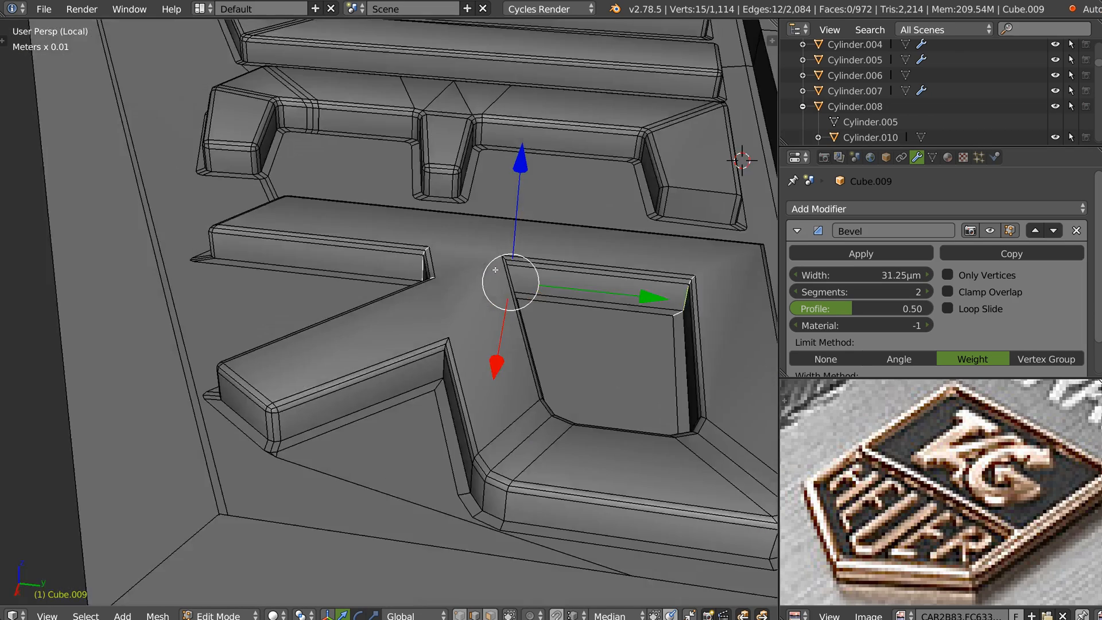
middle_drag(367, 344, 485, 344)
alt+shift+right_click(491, 368)
middle_drag(402, 333, 552, 340)
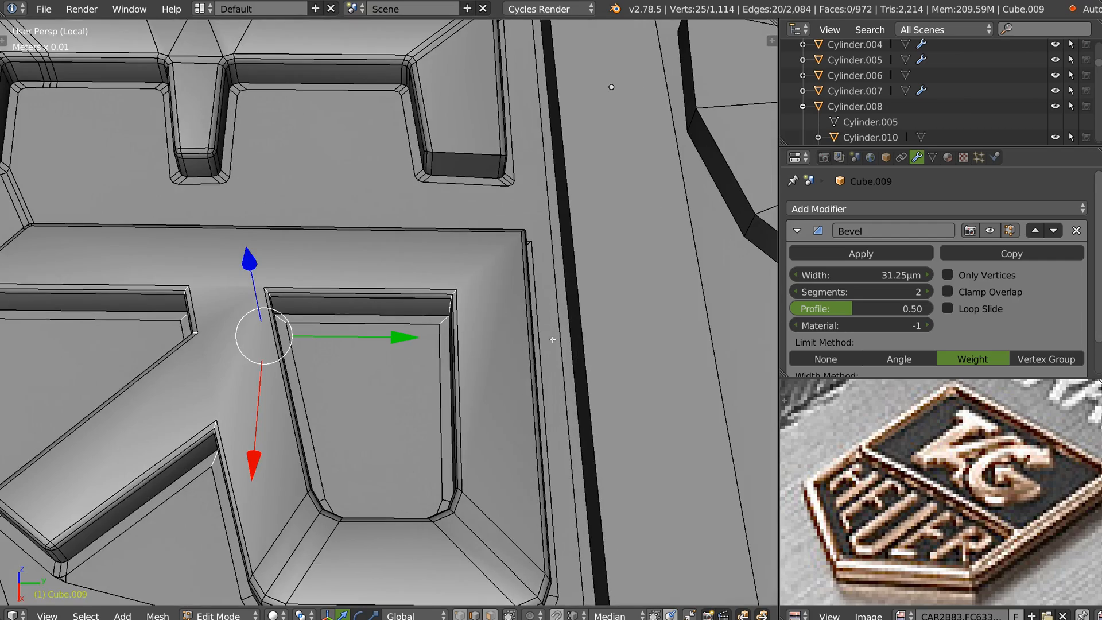
Step: Connect the vertex at the R's outer upper corner to the inner opening's nearest corner with an edge
middle_drag(501, 296, 627, 108)
key(Tab)
right_click(520, 294)
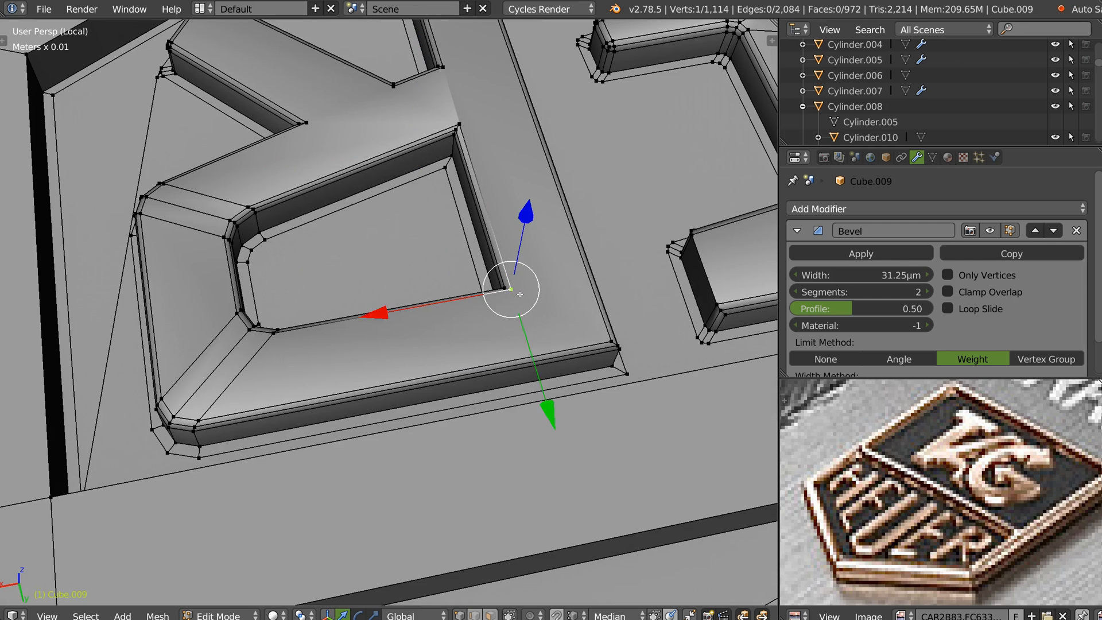
shift+right_click(606, 338)
key(j)
Step: Select the R's diagonal upper-corner edge and the corner edges of the inner opening and the leg notches
key(Tab)
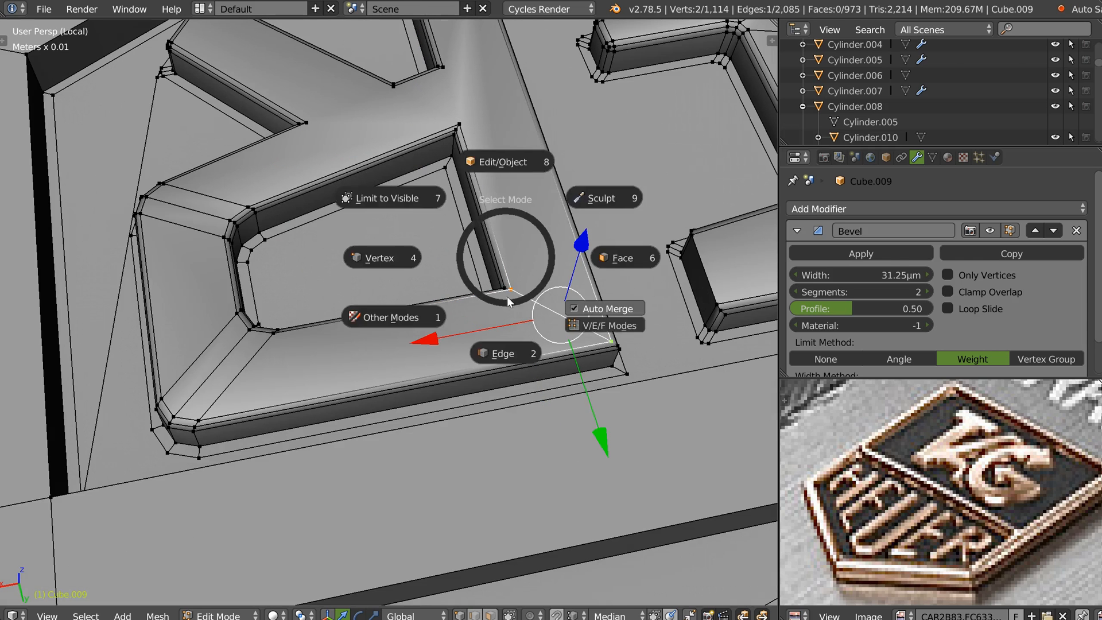
alt+right_click(537, 303)
alt+shift+right_click(448, 160)
middle_drag(290, 192, 493, 196)
shift+middle_drag(465, 337, 465, 173)
alt+shift+right_click(407, 298)
alt+shift+right_click(461, 298)
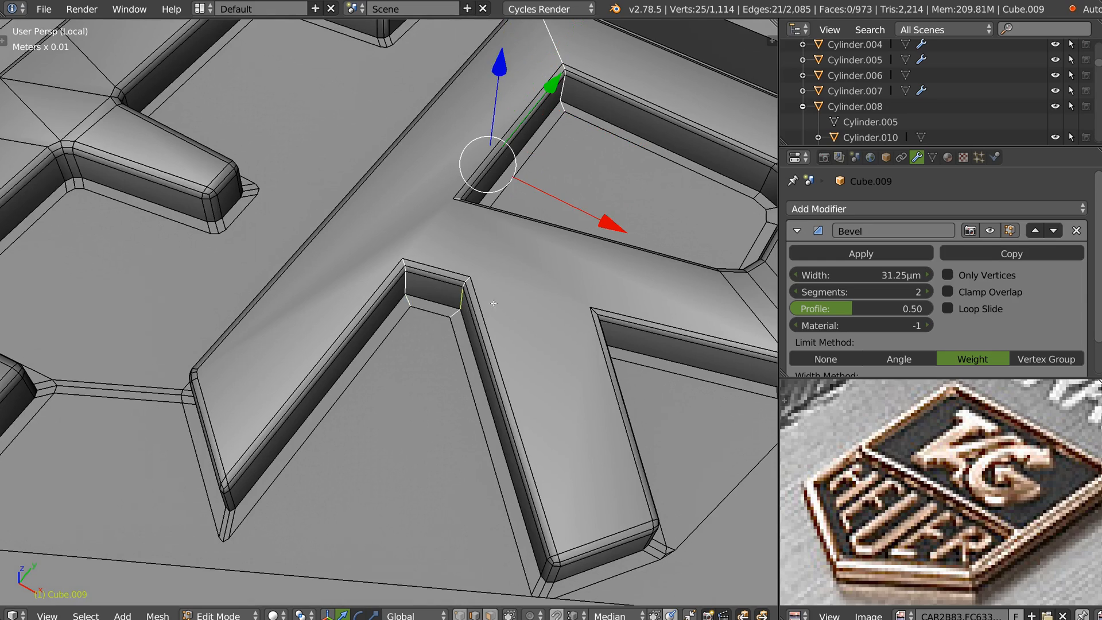
middle_drag(552, 376, 500, 349)
alt+shift+right_click(463, 313)
Step: Bevel the selected corner edges of the R about 0.0015 with two segments
middle_drag(402, 351, 461, 331)
scroll(497, 328, down, 1)
shift+middle_drag(526, 248, 368, 376)
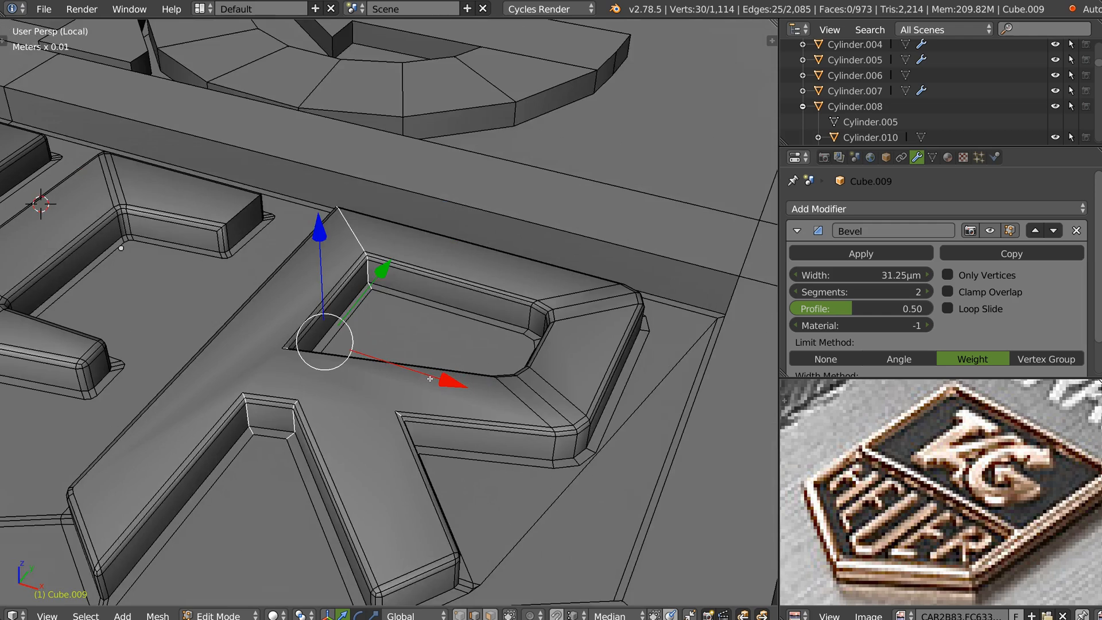
middle_drag(467, 331, 443, 349)
scroll(442, 349, up, 2)
shift+middle_drag(409, 395, 437, 348)
key(ctrl+b)
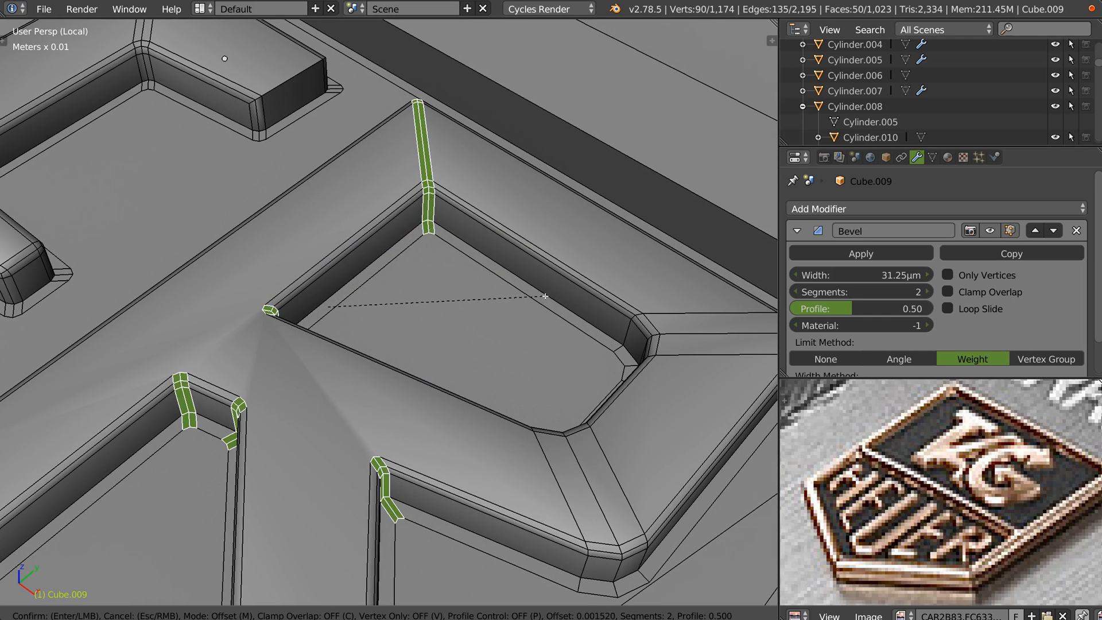
click(527, 288)
Step: Connect the two notch vertices across the top of the R's diagonal leg with an edge
middle_drag(528, 288, 479, 316)
key(ctrl+Tab)
key(1)
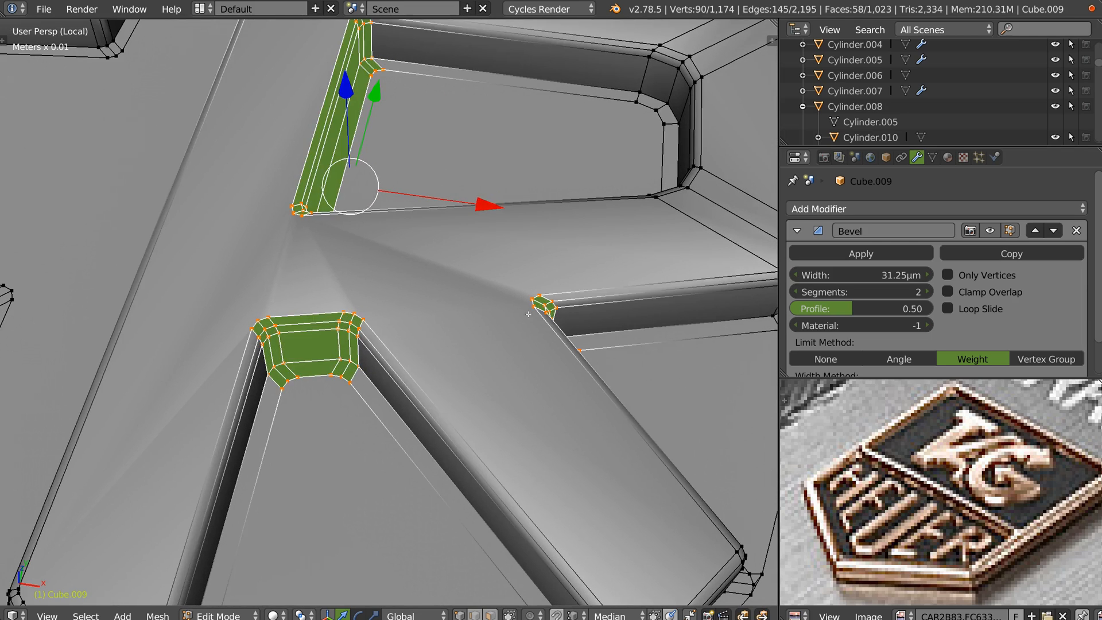
right_click(534, 308)
shift+right_click(365, 322)
middle_drag(365, 287, 395, 324)
key(j)
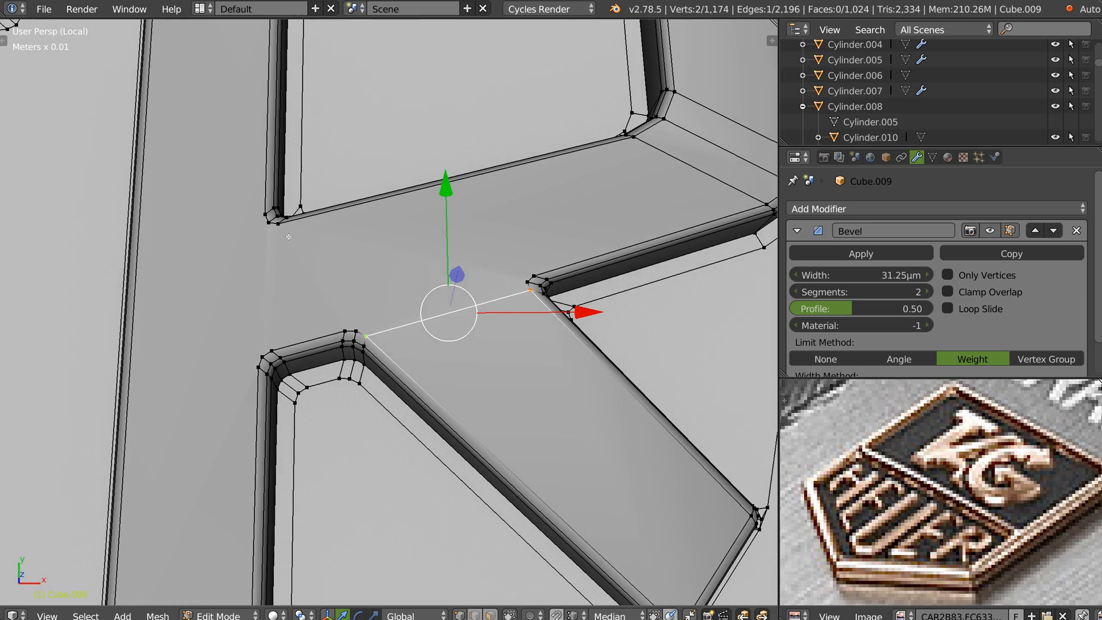
Step: Connect the inner opening's lower corner to the stem notch and add a second edge across the top of the R's diagonal leg
right_click(277, 223)
shift+right_click(271, 351)
middle_drag(314, 231, 361, 280)
right_click(414, 366)
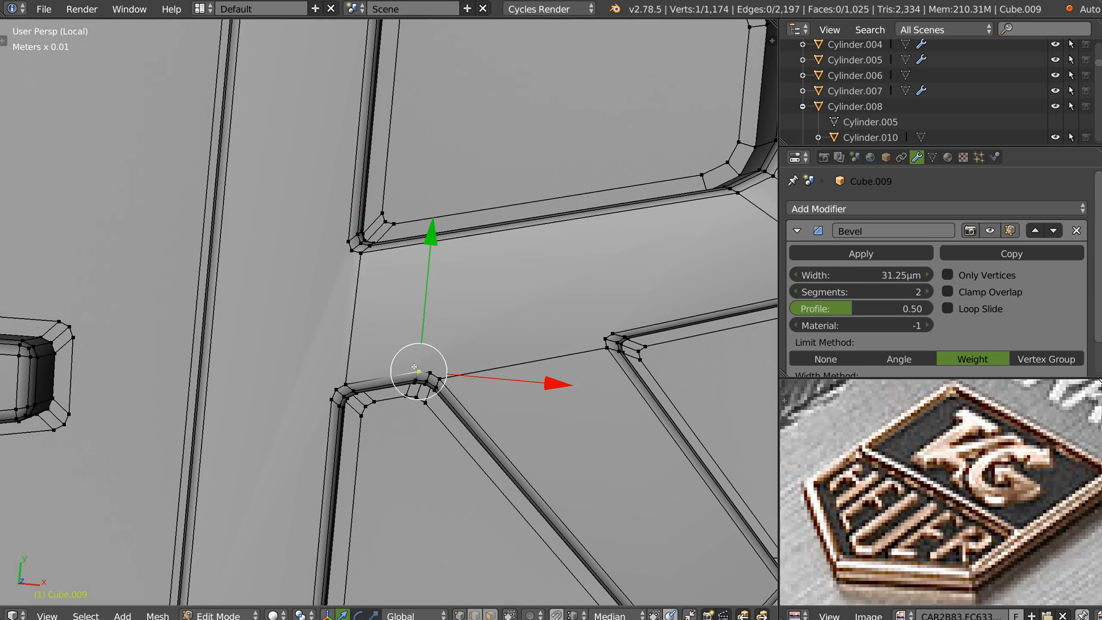
shift+right_click(364, 257)
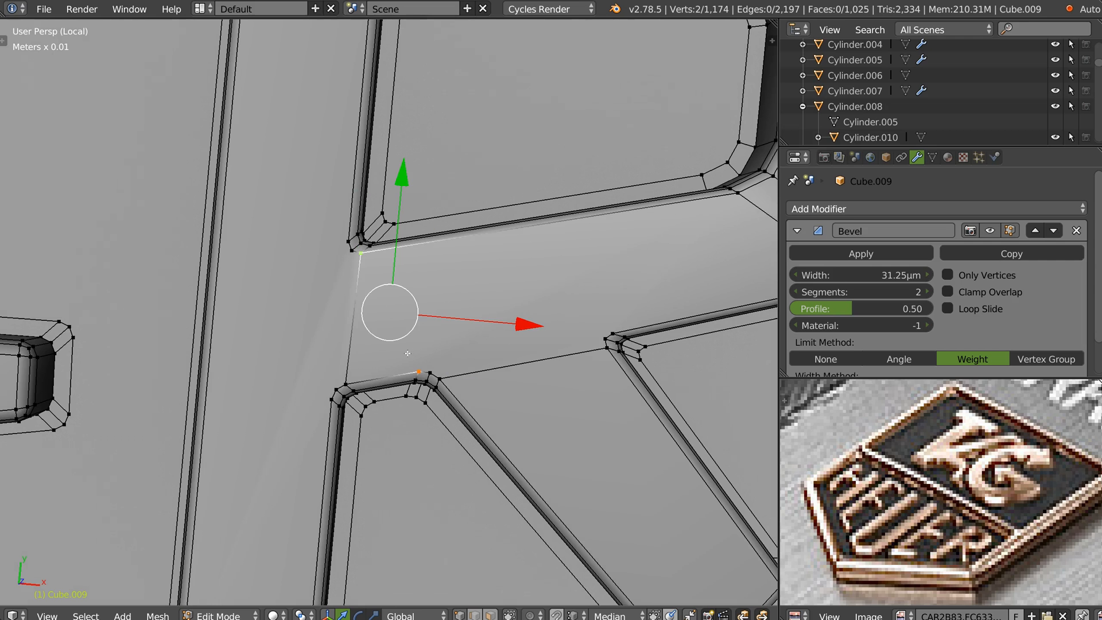
right_click(589, 336)
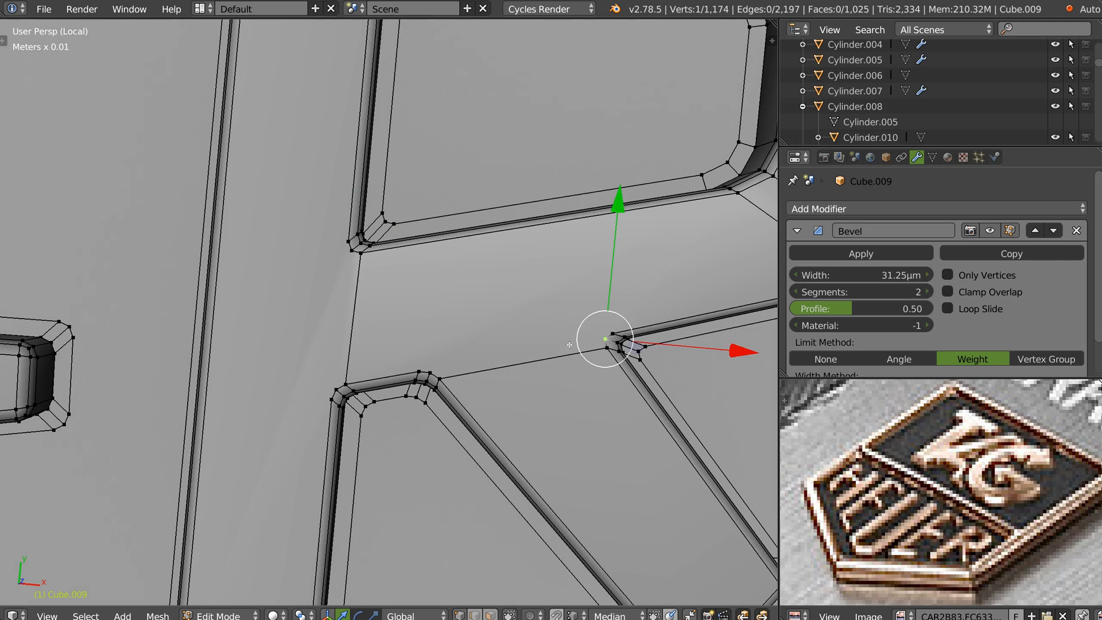
shift+right_click(428, 370)
Step: Select all the top faces of the R, including the stem, bowl, diagonal leg and narrow corner strips
scroll(454, 300, down, 6)
key(a)
right_click(498, 135)
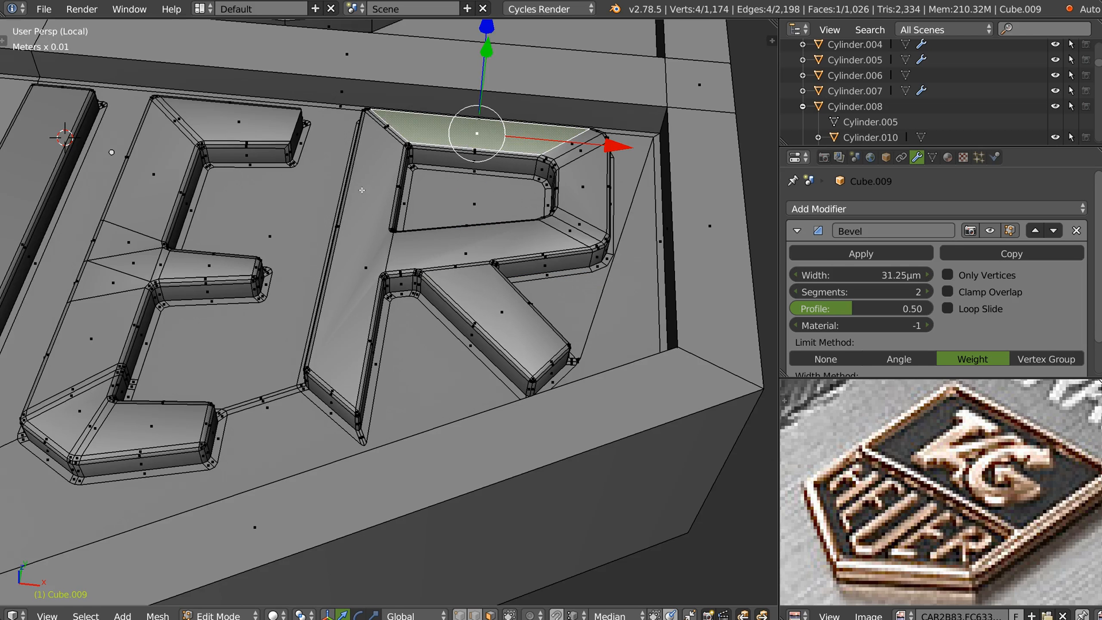
ctrl+right_click(361, 258)
ctrl+right_click(473, 247)
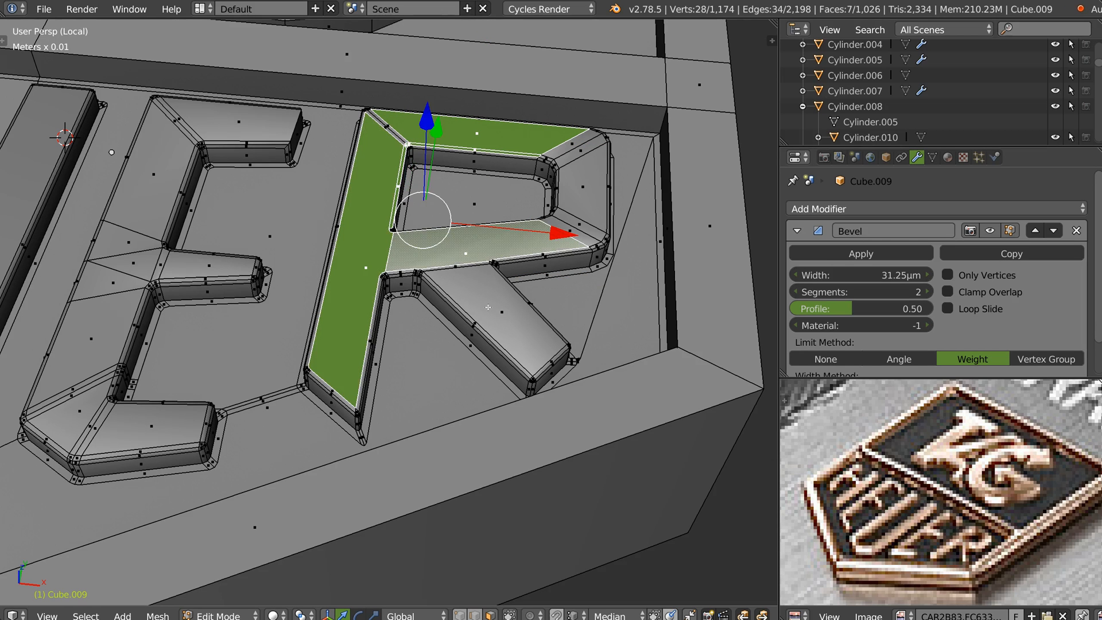
ctrl+right_click(500, 308)
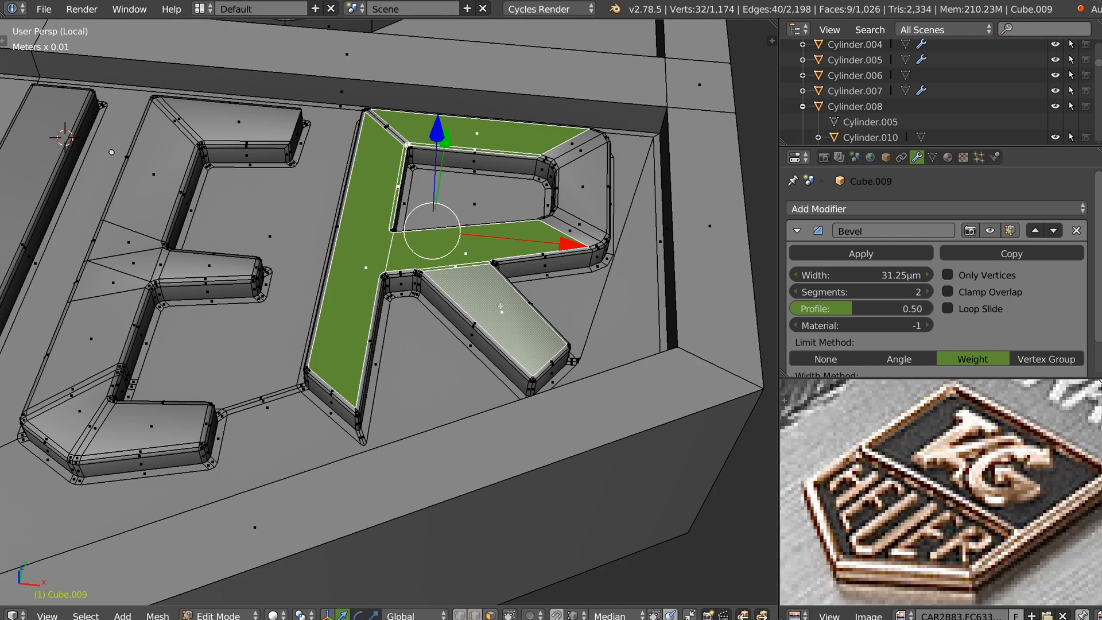
ctrl+right_click(567, 226)
ctrl+right_click(572, 144)
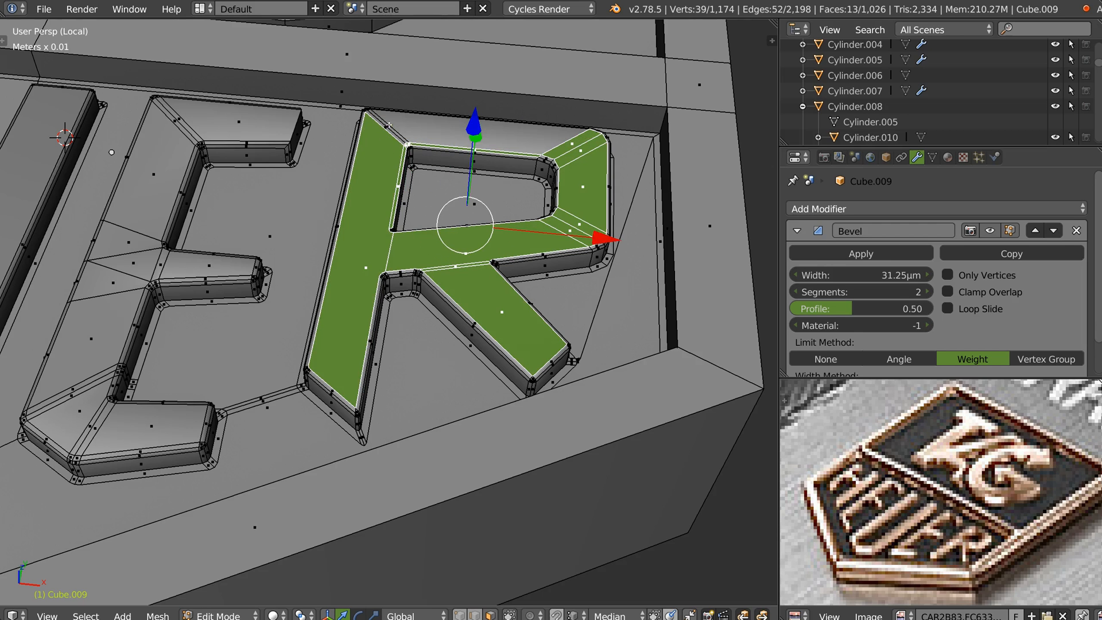
key(e)
key(ctrl+z)
ctrl+click(390, 128)
Step: Flatten the R's selected top faces with LoopTools
middle_drag(451, 336, 452, 282)
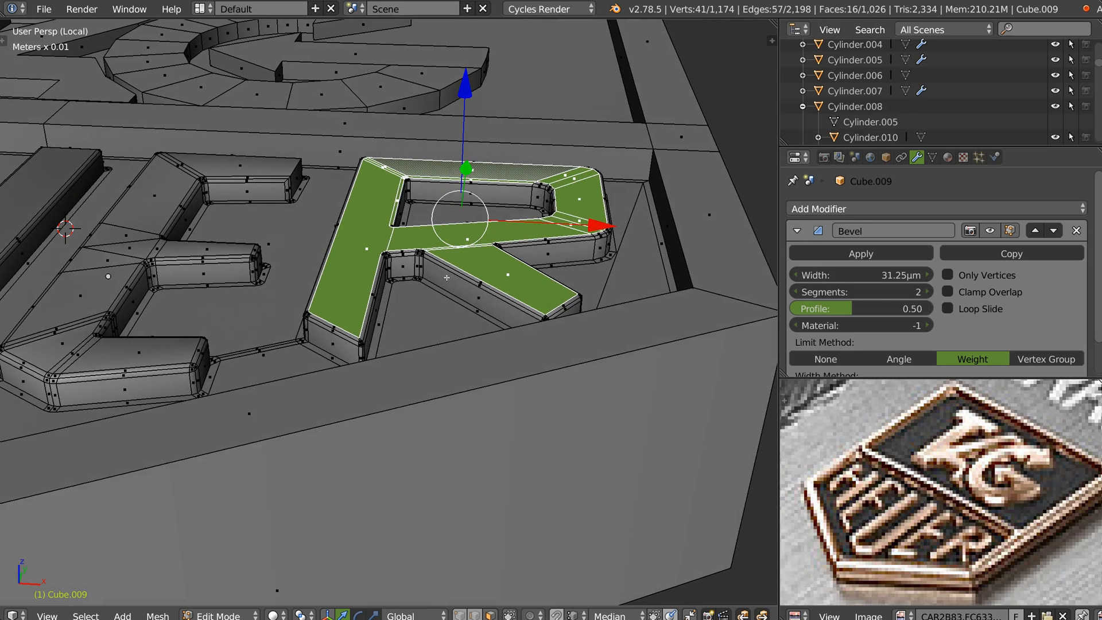
right_click(453, 282)
mouse_move(630, 197)
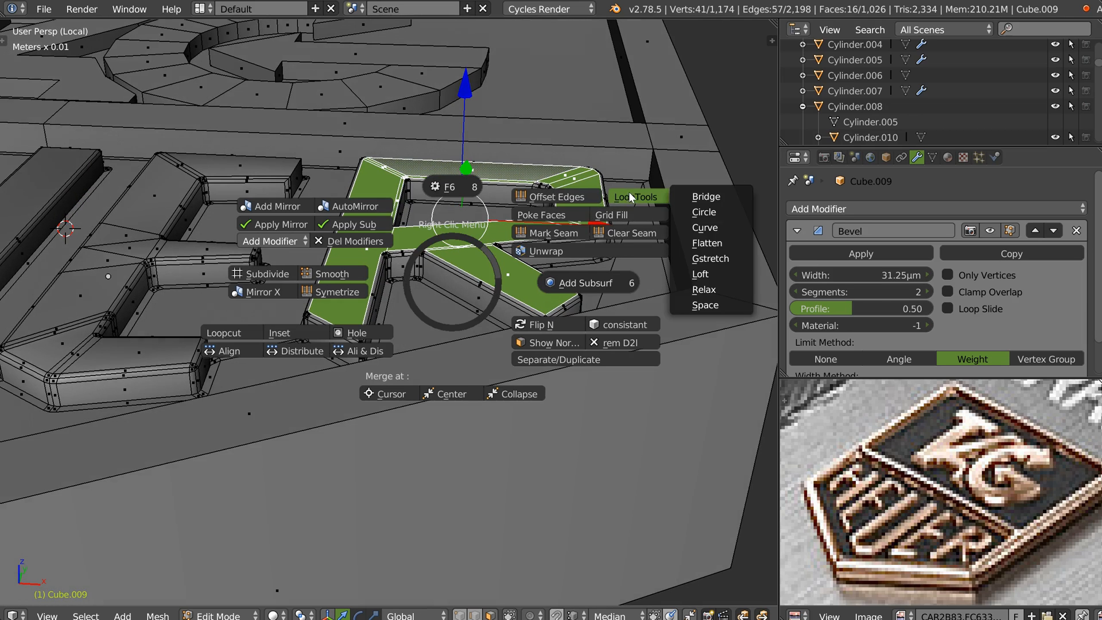
click(708, 243)
Step: Examine the R's top faces and notch corners up close and from several angles
scroll(459, 258, up, 6)
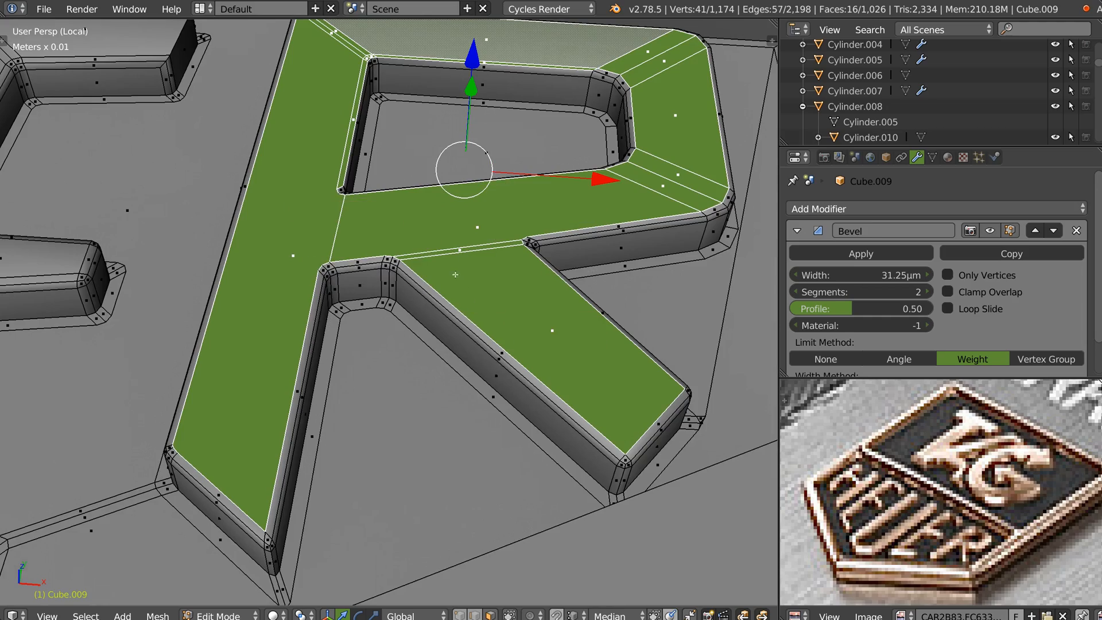
middle_drag(417, 285, 422, 327)
scroll(422, 321, down, 2)
shift+middle_drag(367, 276, 381, 301)
scroll(457, 267, down, 5)
scroll(338, 306, up, 7)
middle_drag(359, 275, 363, 202)
scroll(363, 201, down, 5)
middle_drag(471, 235, 458, 221)
scroll(457, 220, up, 4)
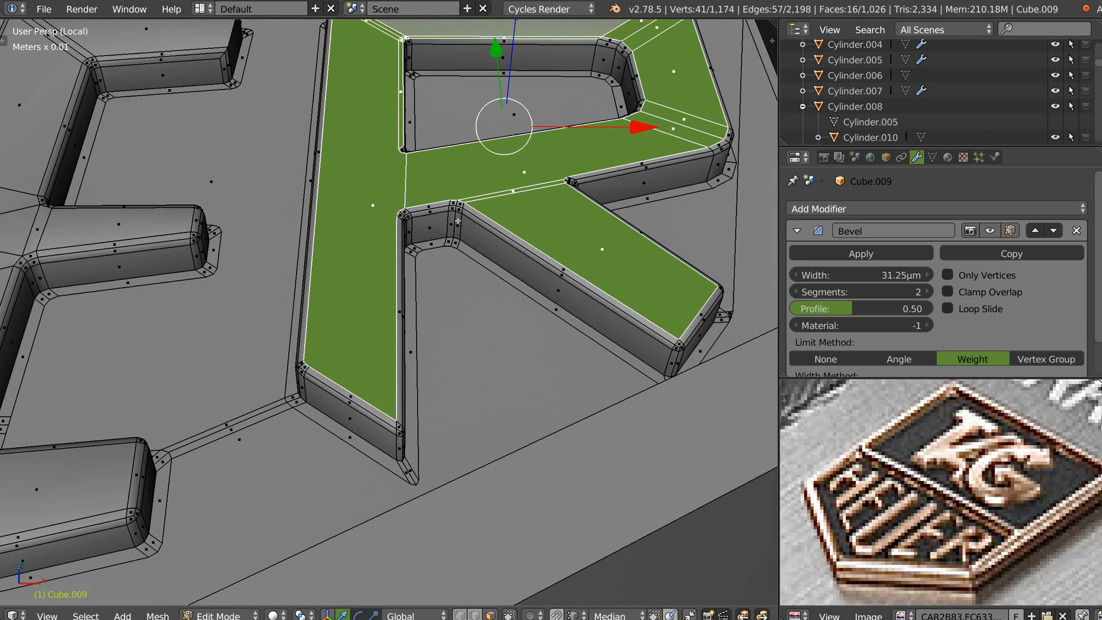
Step: Select the base edge loops around the R and the neighbouring second E
alt+right_click(480, 272)
shift+middle_drag(178, 379, 403, 261)
alt+shift+right_click(352, 408)
scroll(428, 268, down, 2)
shift+middle_drag(637, 97, 507, 214)
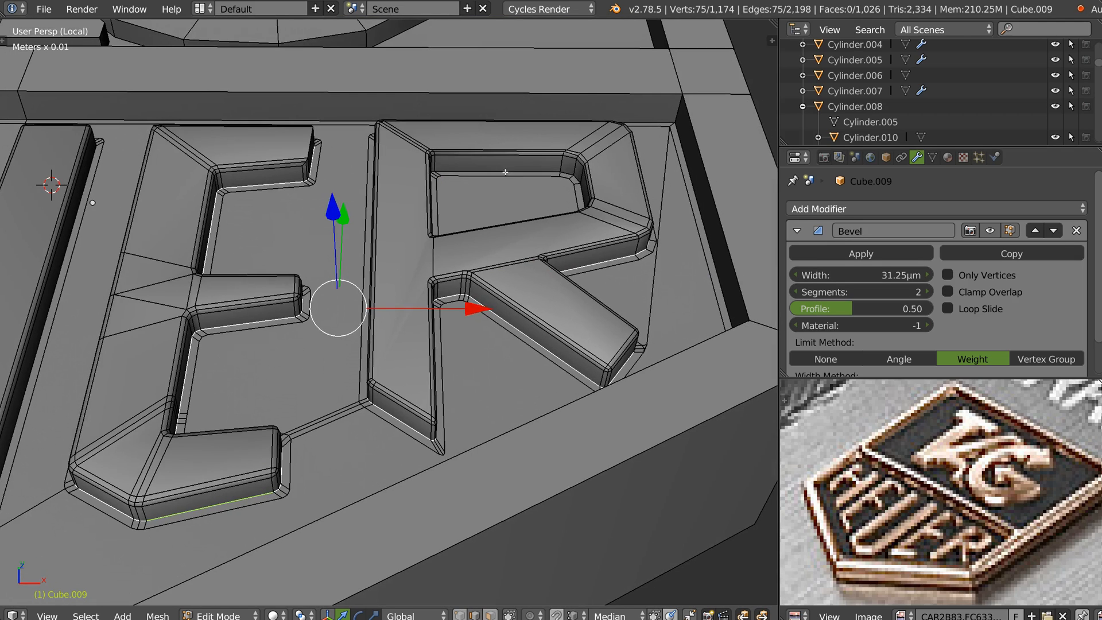
Step: Add the base edge loops around the U, the first E and the H to the selection
shift+middle_drag(279, 257, 384, 333)
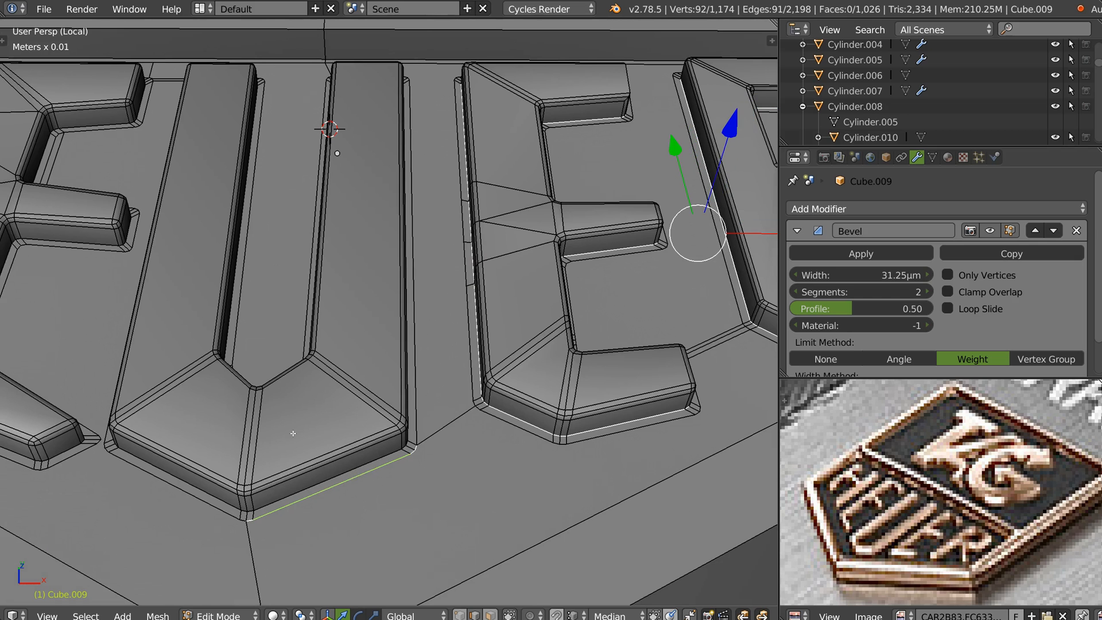
alt+shift+right_click(347, 470)
shift+middle_drag(79, 426, 247, 401)
shift+middle_drag(152, 334, 385, 392)
alt+shift+right_click(285, 331)
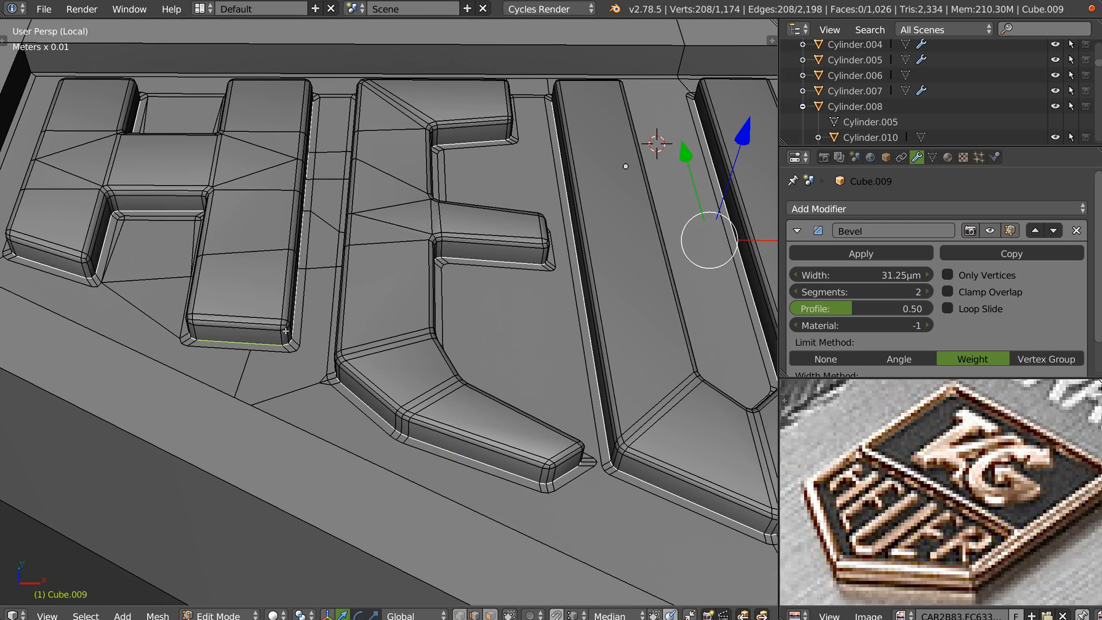
Step: Bevel the selected base edges of all the HEUER letters with two segments
shift+middle_drag(328, 183, 357, 272)
scroll(511, 313, up, 1)
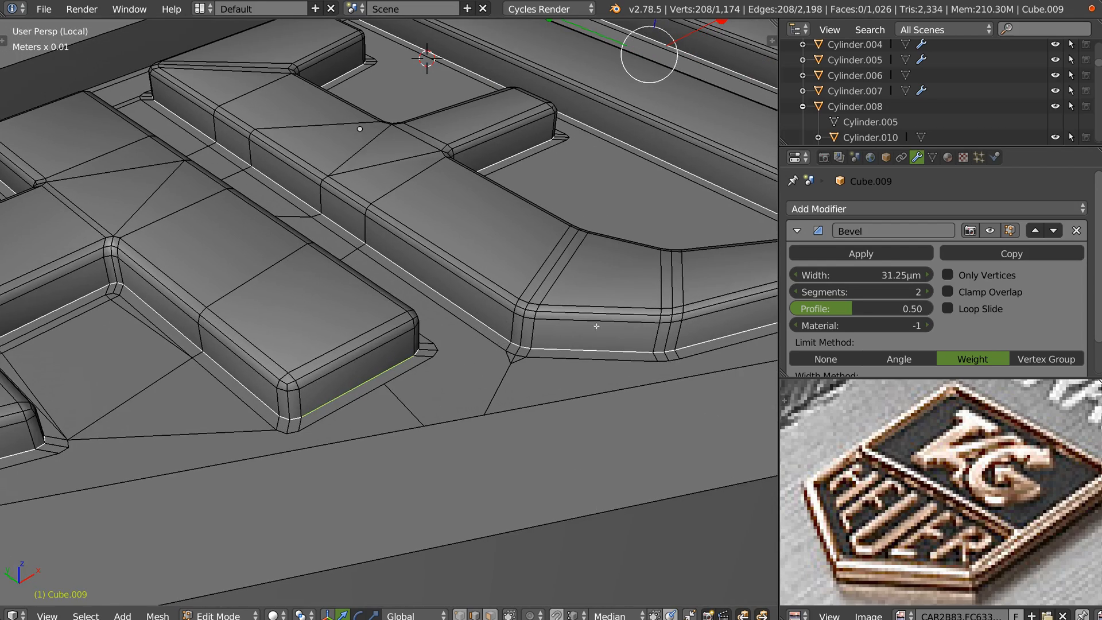
key(ctrl+b)
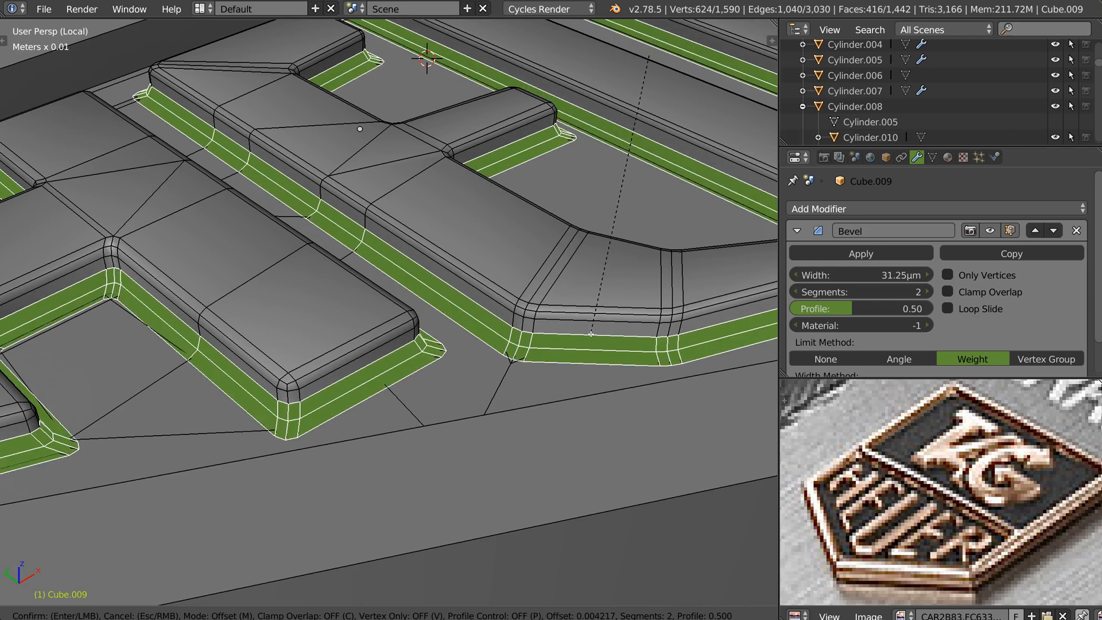
click(602, 278)
middle_drag(602, 279, 502, 318)
scroll(502, 318, up, 3)
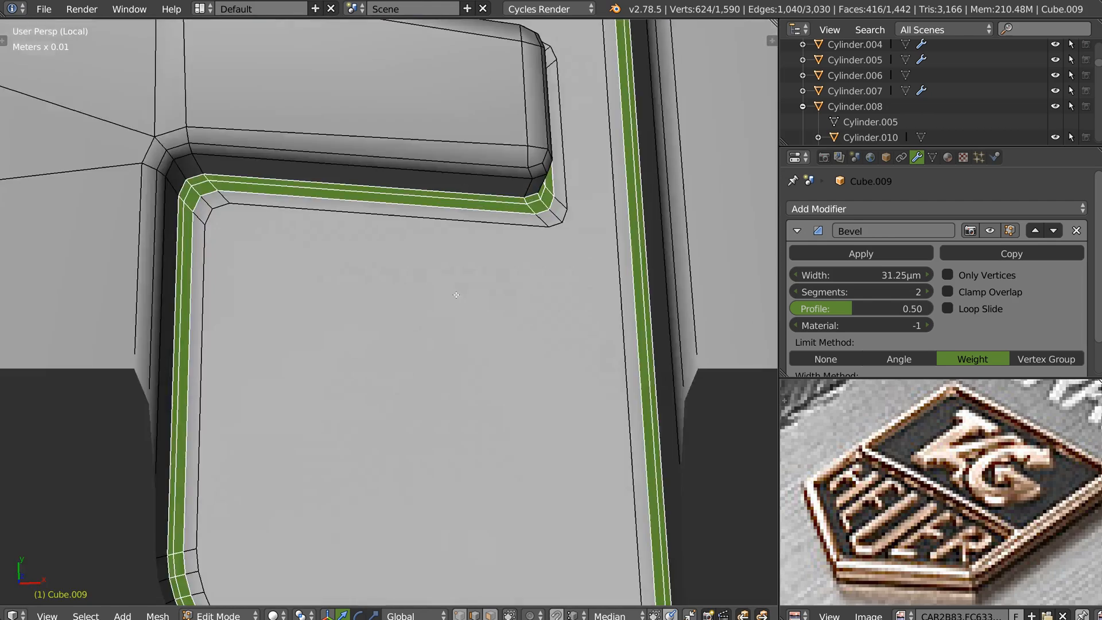
Step: Switch to vertex selection and merge the outer base vertices at the inner corner beneath the first E's middle arm
key(ctrl+Tab)
click(443, 268)
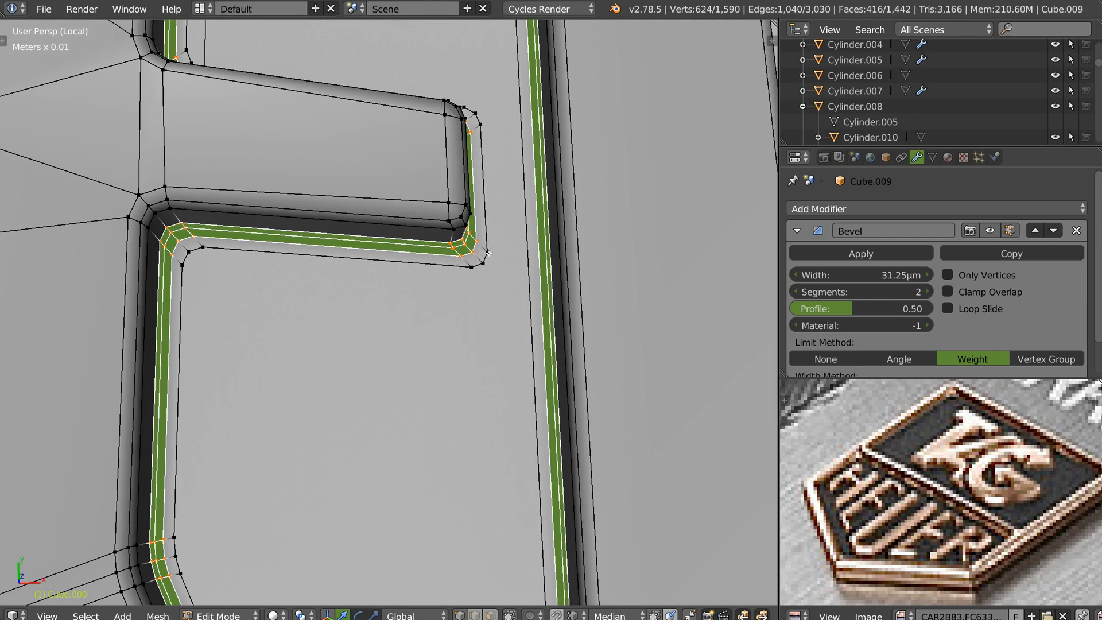
click(486, 252)
ctrl+click(471, 267)
right_click(484, 280)
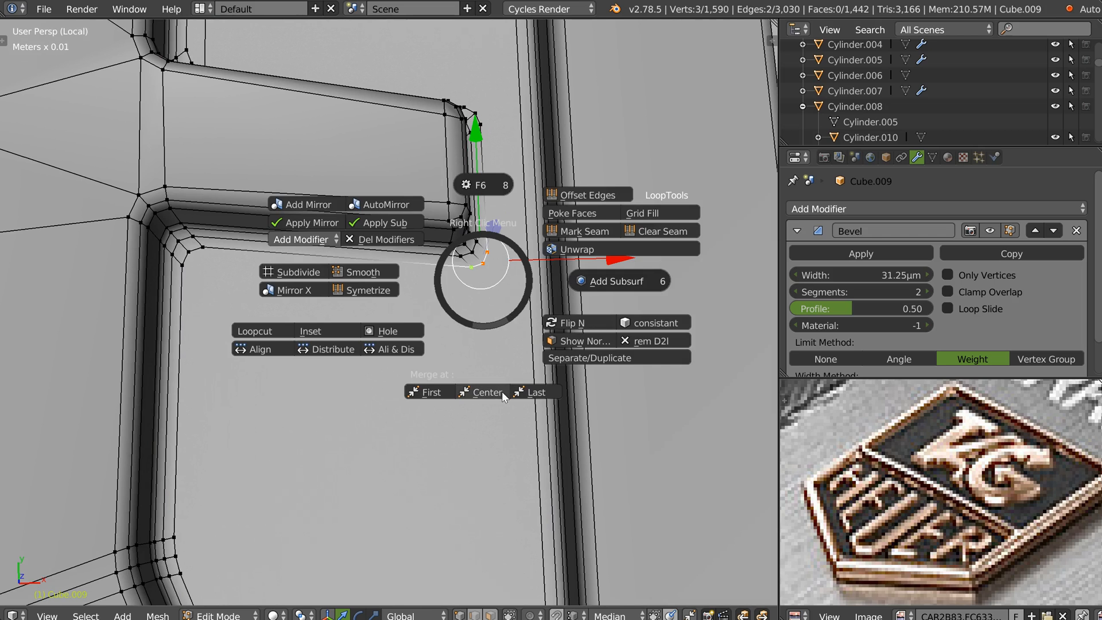
key(Escape)
click(203, 248)
ctrl+click(183, 265)
right_click(190, 274)
click(245, 388)
Step: Merge the outer base vertices at each of the two bends on the inner side of the first E's lower stem
shift+middle_drag(233, 292, 372, 290)
shift+middle_drag(351, 538, 284, 306)
click(248, 292)
ctrl+click(256, 326)
right_click(276, 315)
click(311, 430)
click(305, 431)
ctrl+click(328, 459)
right_click(335, 456)
click(335, 564)
scroll(363, 393, down, 3)
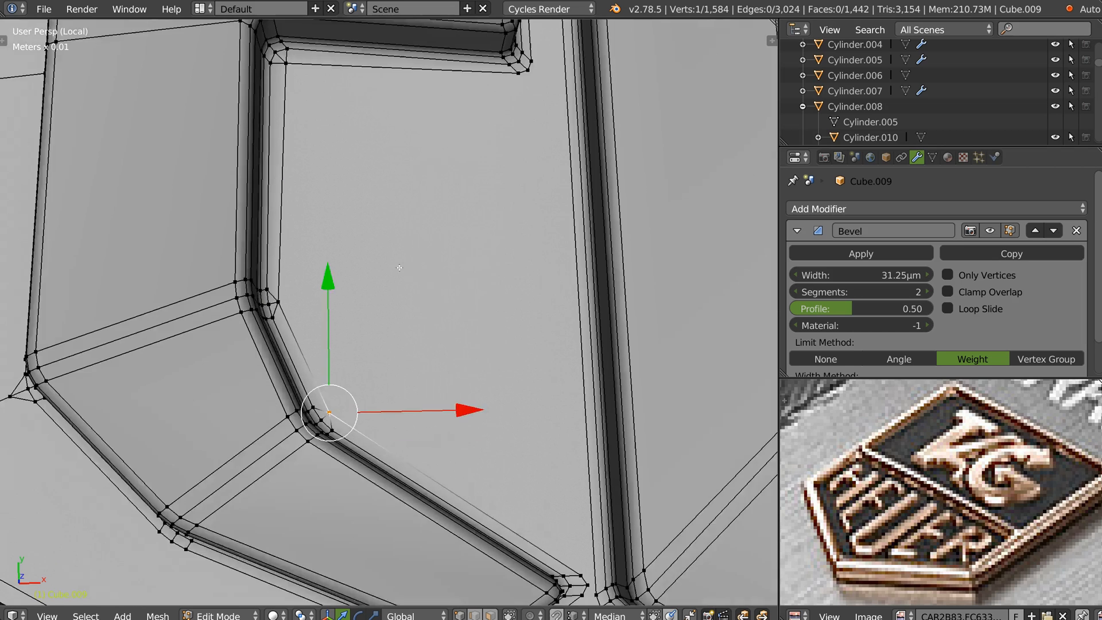
Step: In top view, move the merged vertices at the E's two lower inner bends farther away from the letter's edge
key(KP_7)
scroll(396, 250, up, 8)
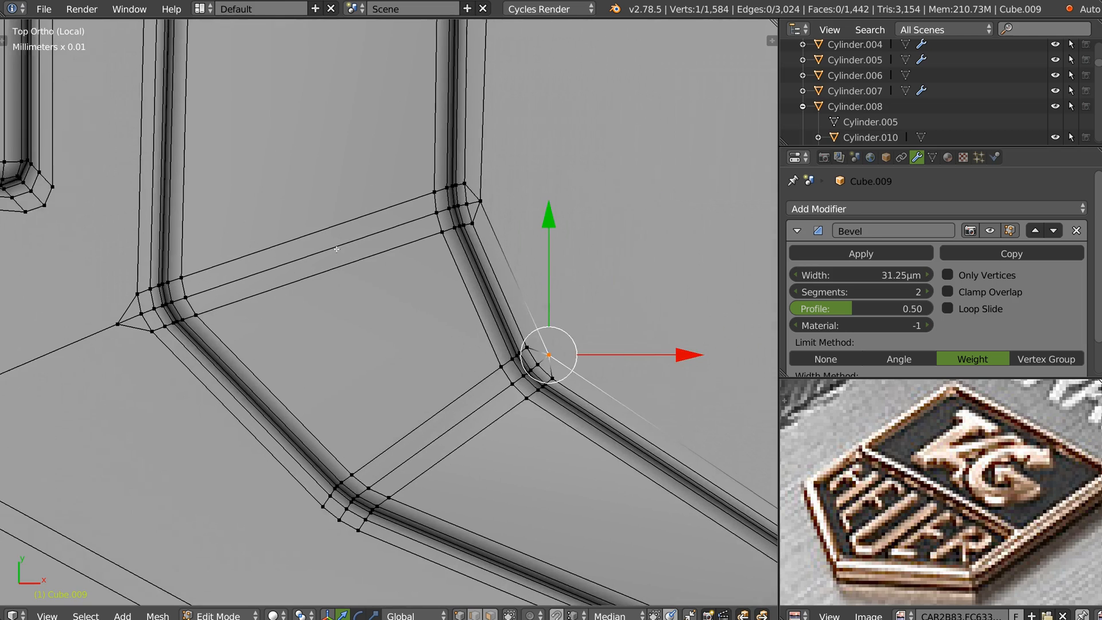
key(g)
click(502, 188)
right_click(534, 356)
key(g)
click(564, 329)
shift+middle_drag(587, 237, 522, 336)
Step: Dissolve the leftover diagonal edges inside the corner faces at the first E's two lower inner bends
right_click(400, 306)
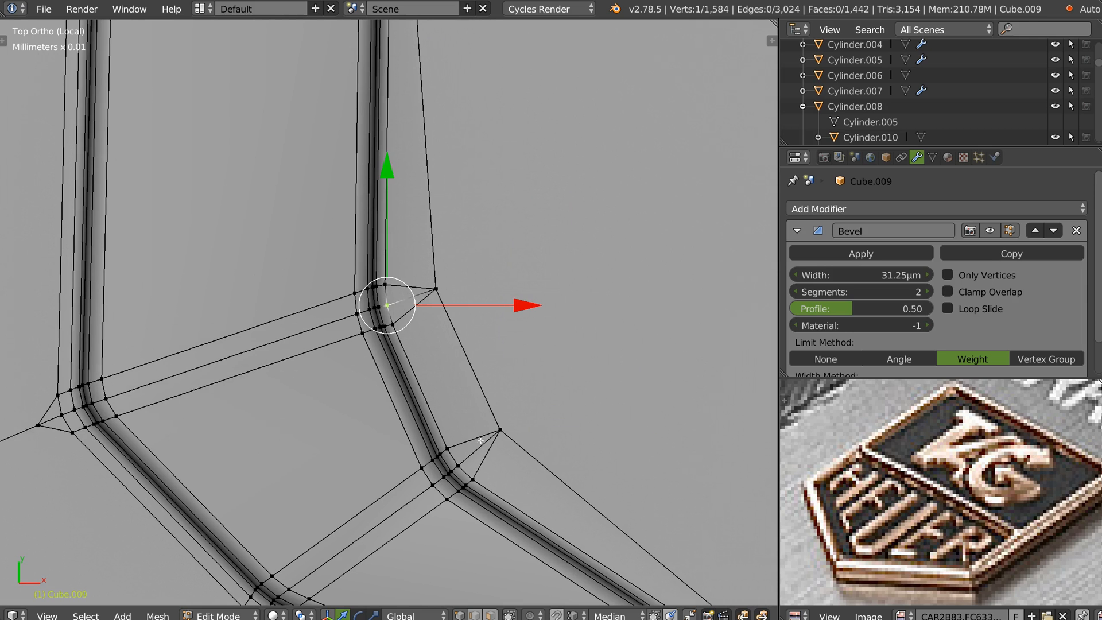
key(ctrl+Tab)
click(456, 299)
right_click(415, 297)
shift+right_click(479, 455)
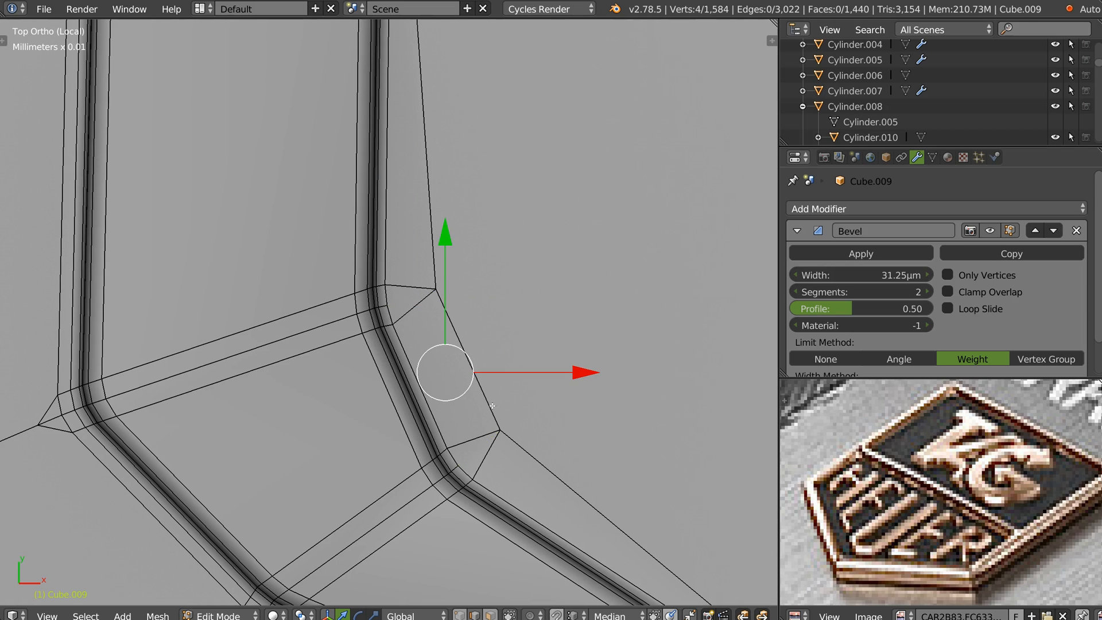
Step: Move the merged vertex at the inner corner beneath the E's middle arm diagonally away from the letter
scroll(554, 272, down, 2)
shift+middle_drag(569, 115, 492, 265)
key(ctrl+Tab)
click(470, 254)
right_click(393, 215)
key(g)
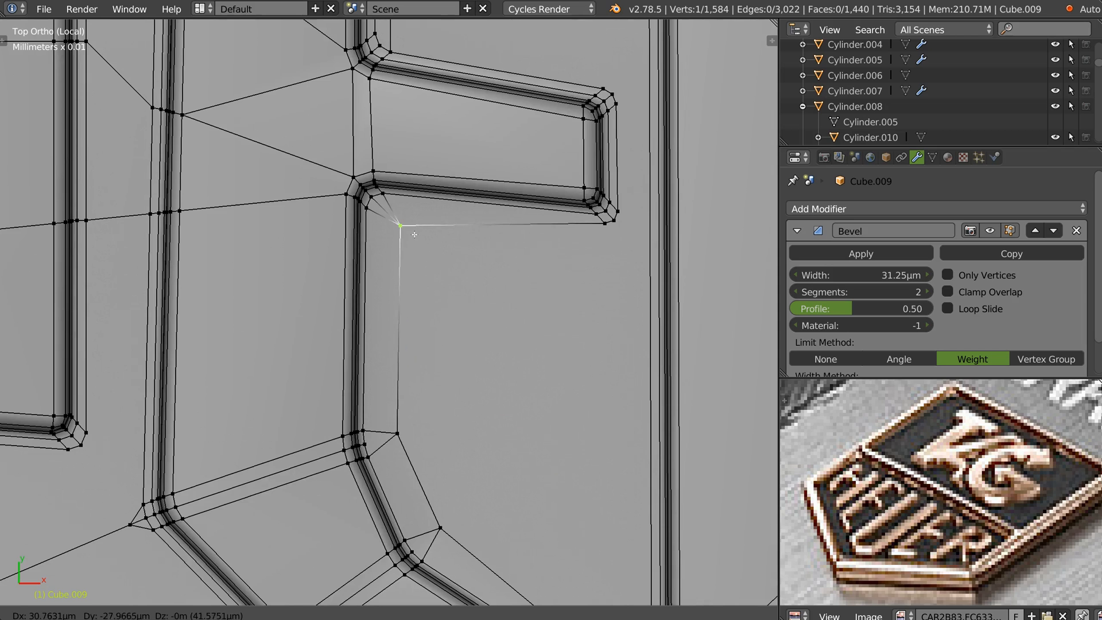
click(414, 235)
Step: Merge the outer base vertices at the middle arm's lower tip corner at center and move the merged vertex outward
click(605, 225)
ctrl+click(619, 212)
right_click(624, 218)
click(641, 324)
key(g)
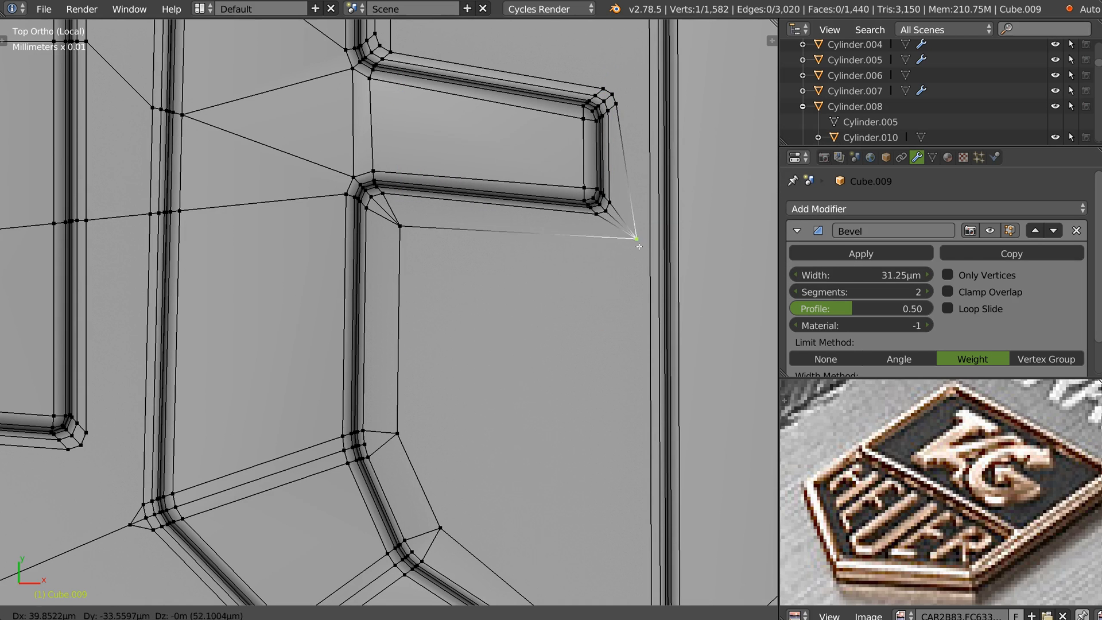
click(638, 253)
shift+middle_drag(639, 252, 571, 338)
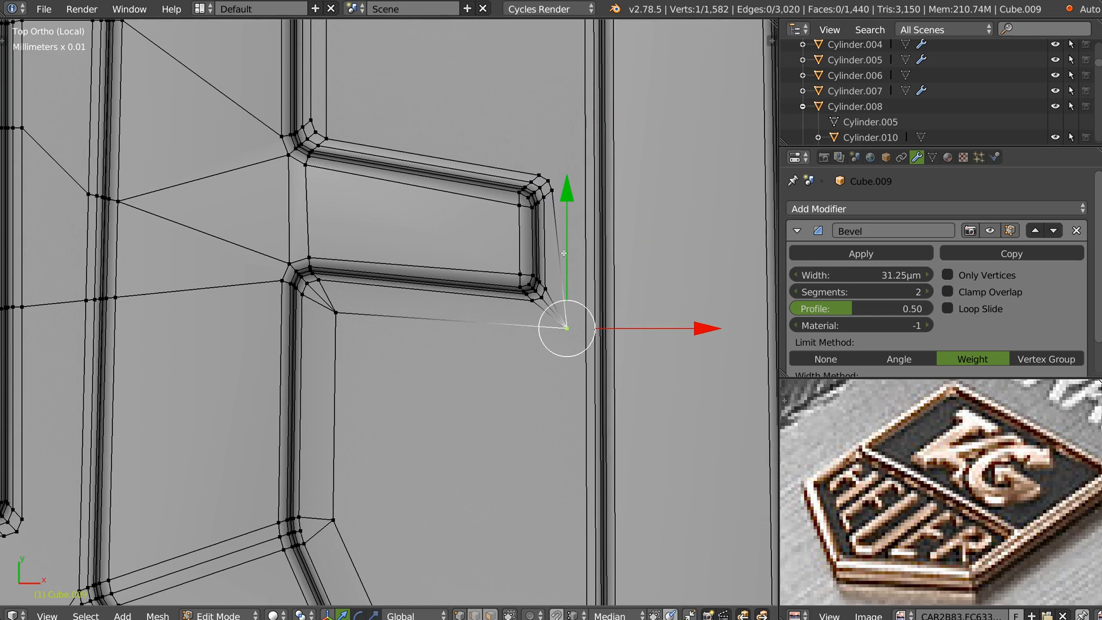
Step: Merge the outer base vertices at the middle arm's upper tip corner and move the merged vertex outward
click(559, 184)
right_click(536, 166)
click(561, 245)
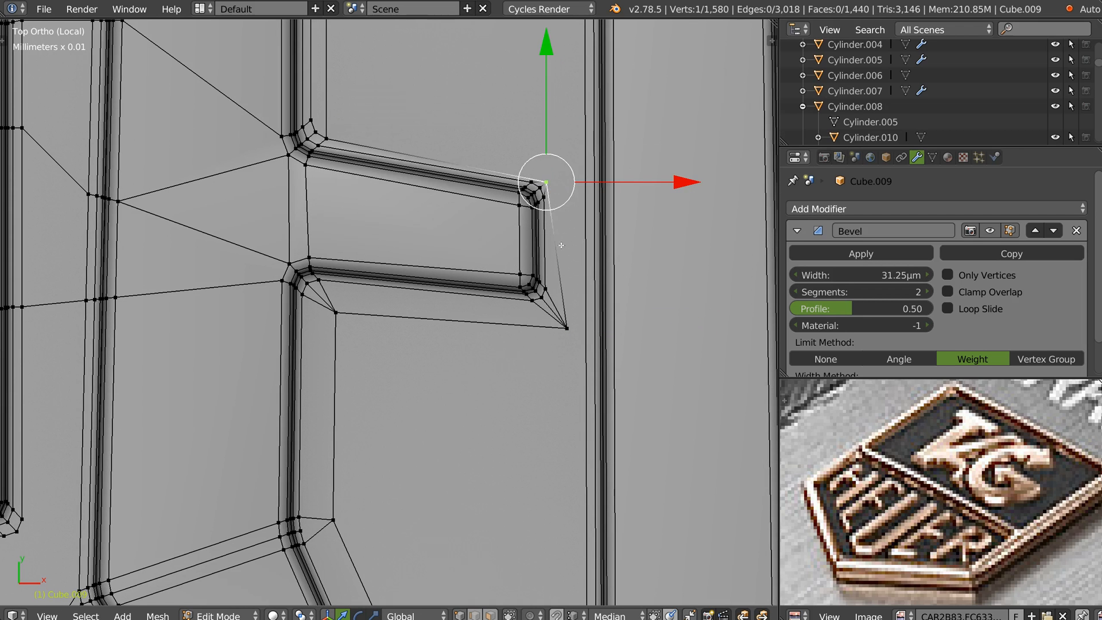
drag(573, 164, 592, 137)
Step: Merge the outer base vertices at the inner corner above the E's middle arm and move the merged vertex outward
shift+middle_drag(410, 145, 477, 244)
click(394, 237)
ctrl+click(376, 216)
right_click(390, 221)
click(413, 333)
drag(399, 224, 400, 160)
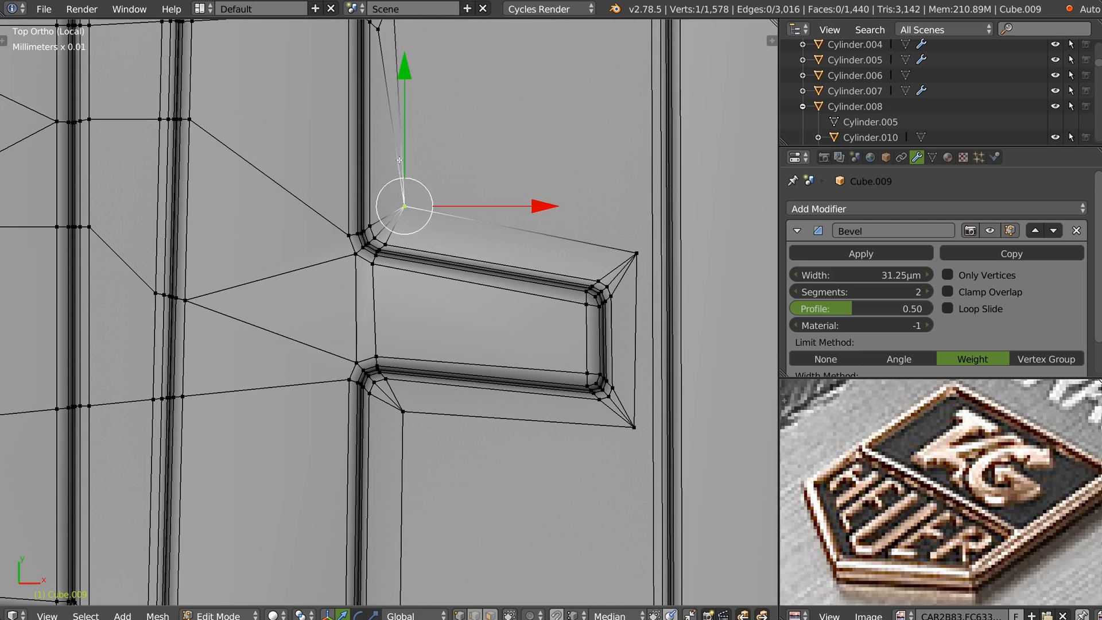
Step: Merge the outer base vertices at the inner corner beneath the E's top arm and move the merged vertex outward
shift+middle_drag(400, 160, 389, 294)
click(366, 170)
ctrl+click(382, 152)
right_click(408, 172)
click(419, 274)
drag(391, 182, 415, 188)
Step: Merge the outer base vertices at the lower tip corner of the E's top arm and move the merged vertex outward
click(553, 135)
right_click(571, 112)
click(577, 184)
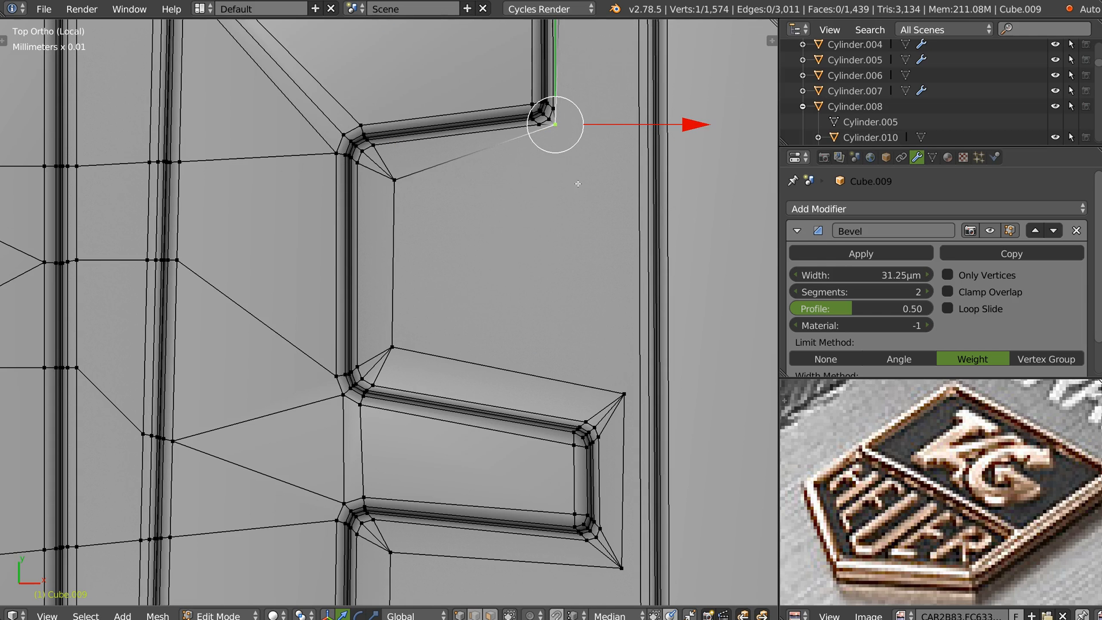
drag(571, 148, 601, 183)
Step: Merge the outer base vertices at the E's upper-right corner at center and move the merged vertex up and outward
shift+middle_drag(551, 66, 505, 259)
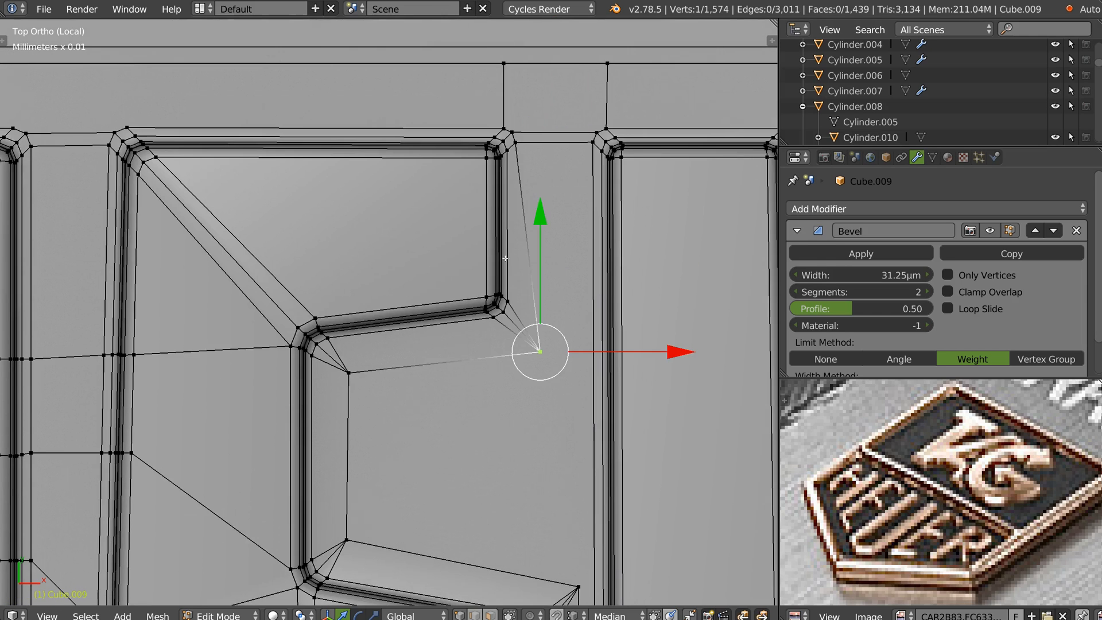
click(513, 135)
right_click(512, 133)
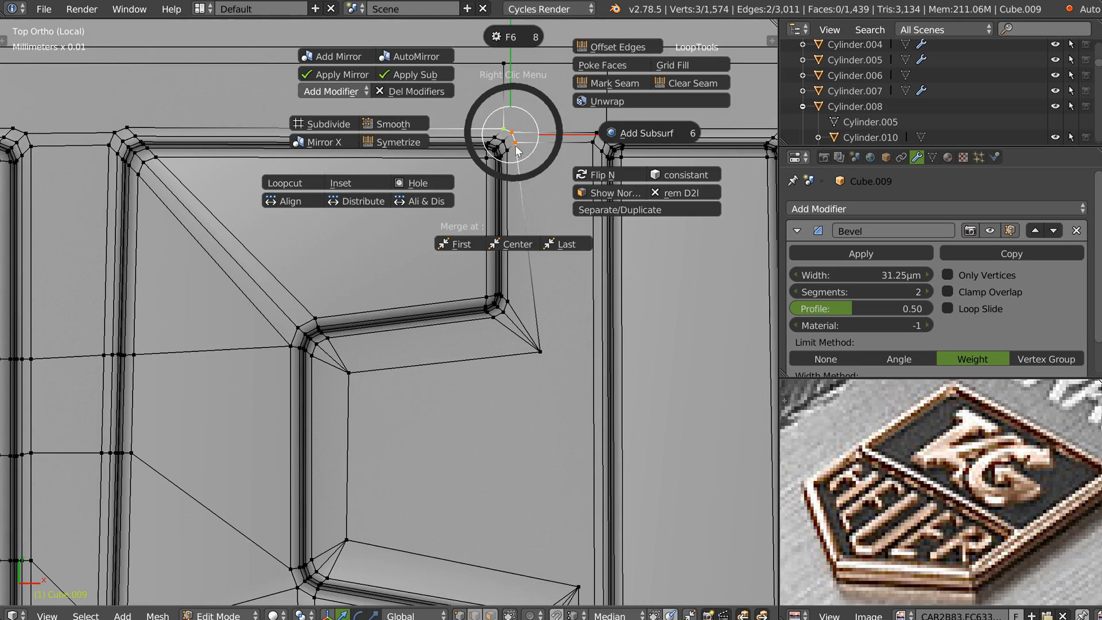
click(518, 243)
key(g)
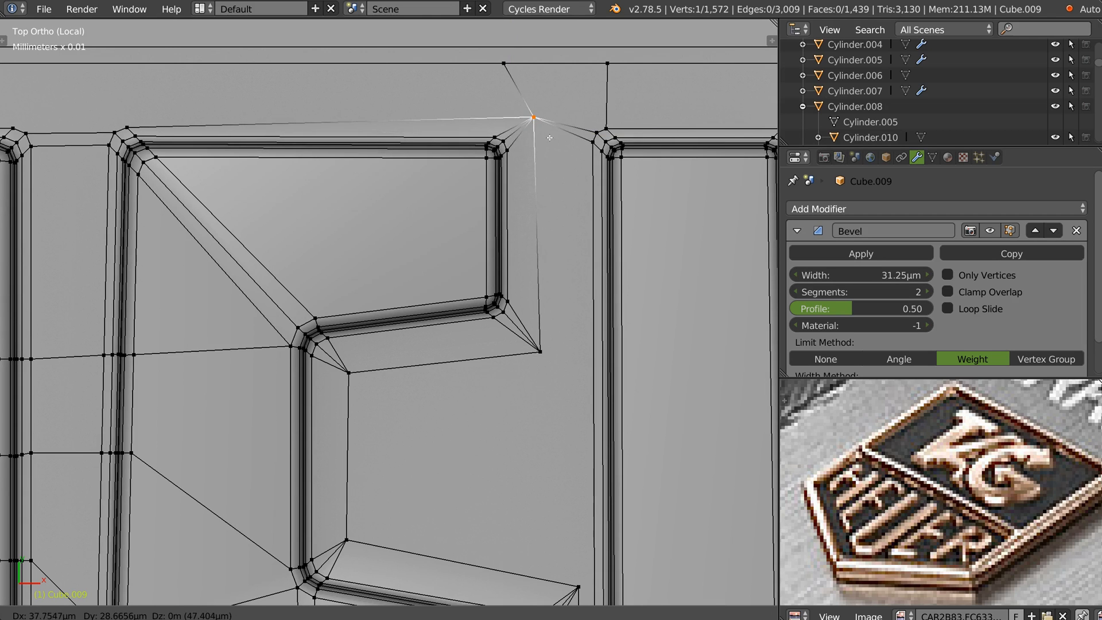
click(549, 138)
Step: Merge the outer base vertices at the U's upper-left corner at center and move the merged vertex away from the letter
click(602, 138)
right_click(606, 122)
click(604, 232)
click(615, 150)
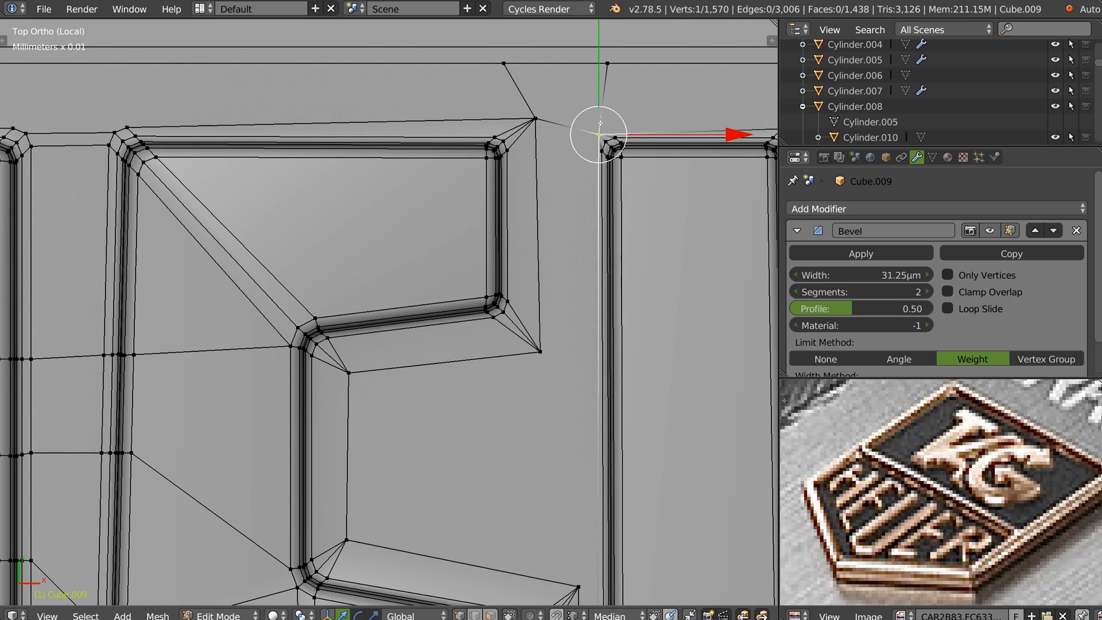
key(g)
click(598, 102)
Step: Merge the outer base vertices at the first E's upper-left corner at center and move the merged vertex outward
shift+middle_drag(325, 118, 564, 149)
click(366, 156)
shift+click(353, 163)
shift+click(346, 175)
right_click(342, 179)
click(339, 293)
key(g)
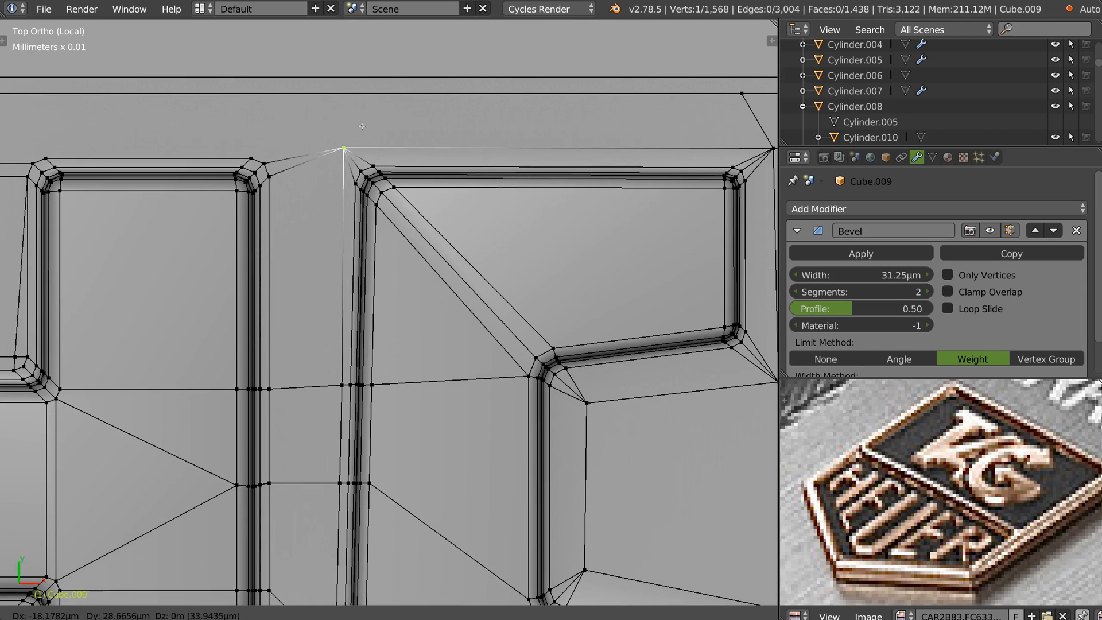
click(353, 115)
Step: Readjust the merged vertices at the E's upper-right corner and the U's upper-left corner to similar heights
shift+middle_drag(669, 156, 497, 160)
click(601, 155)
key(g)
click(600, 144)
click(647, 156)
key(g)
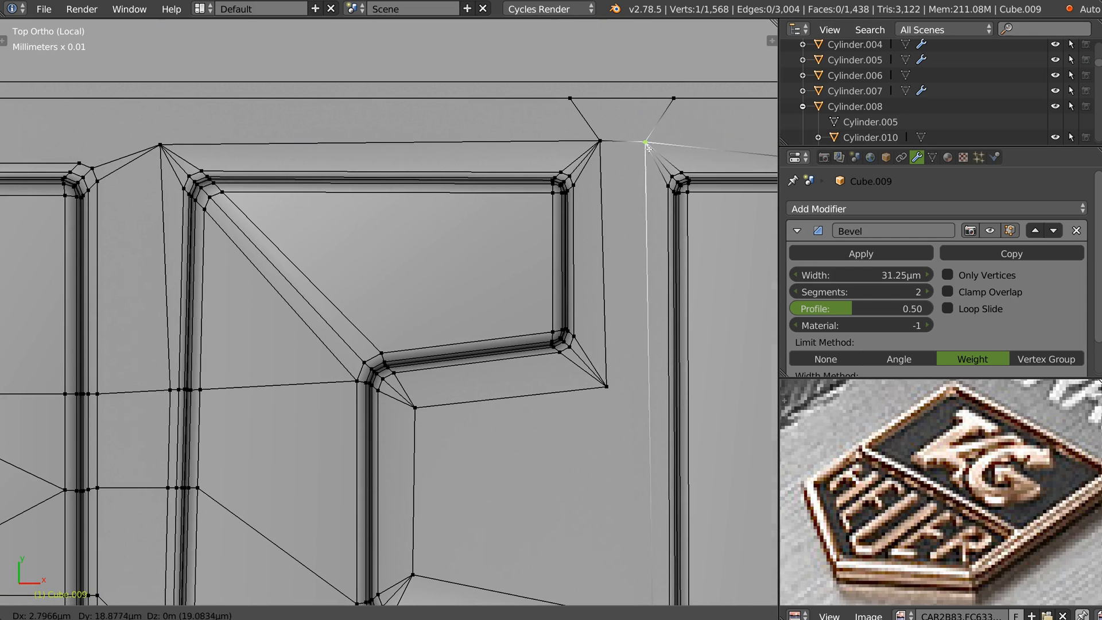
click(647, 143)
Step: Merge the outer base vertices at the H's upper-right corner at center and move the merged vertex outward
shift+middle_drag(609, 148, 373, 204)
shift+click(405, 185)
shift+click(393, 178)
right_click(393, 176)
click(394, 285)
key(g)
click(439, 145)
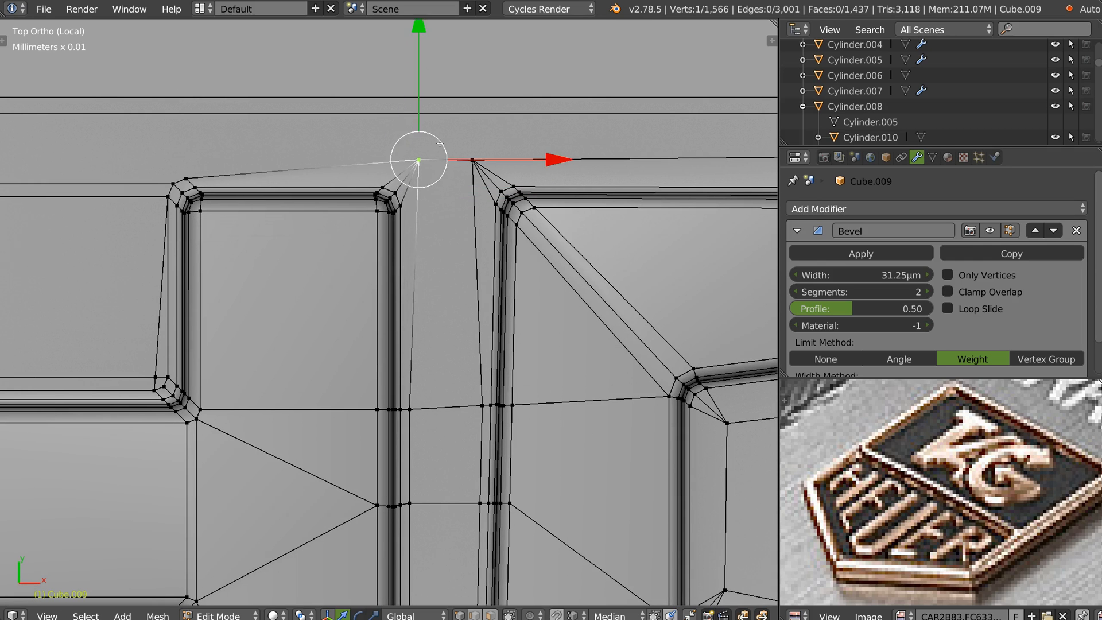
Step: Move the upper pair of facing base vertices between the H and the first E away from their letters, the E's along X
shift+middle_drag(444, 350, 409, 193)
key(g)
click(394, 248)
key(g)
key(x)
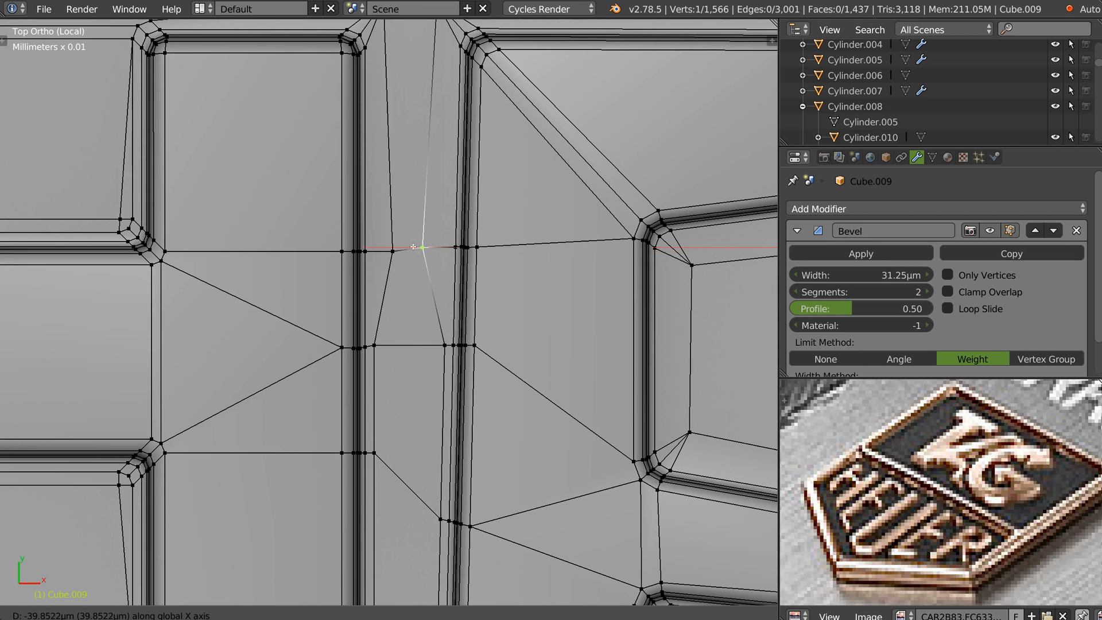
click(413, 247)
Step: Shift the lower facing base edge runs in the gap between the H's right leg and the E's stem away from their letters
shift+middle_drag(414, 246, 394, 150)
right_click(361, 207)
shift+middle_drag(401, 392, 395, 167)
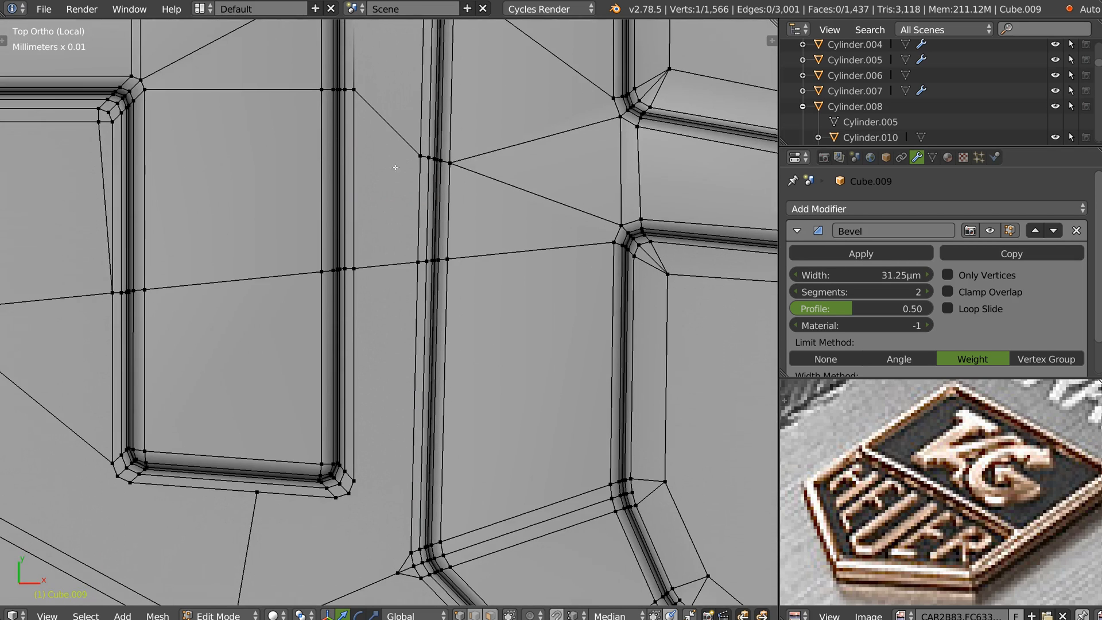
alt+right_click(358, 475)
drag(484, 205, 501, 207)
shift+middle_drag(422, 77, 393, 210)
right_click(392, 109)
shift+middle_drag(369, 505, 378, 204)
alt+right_click(388, 379)
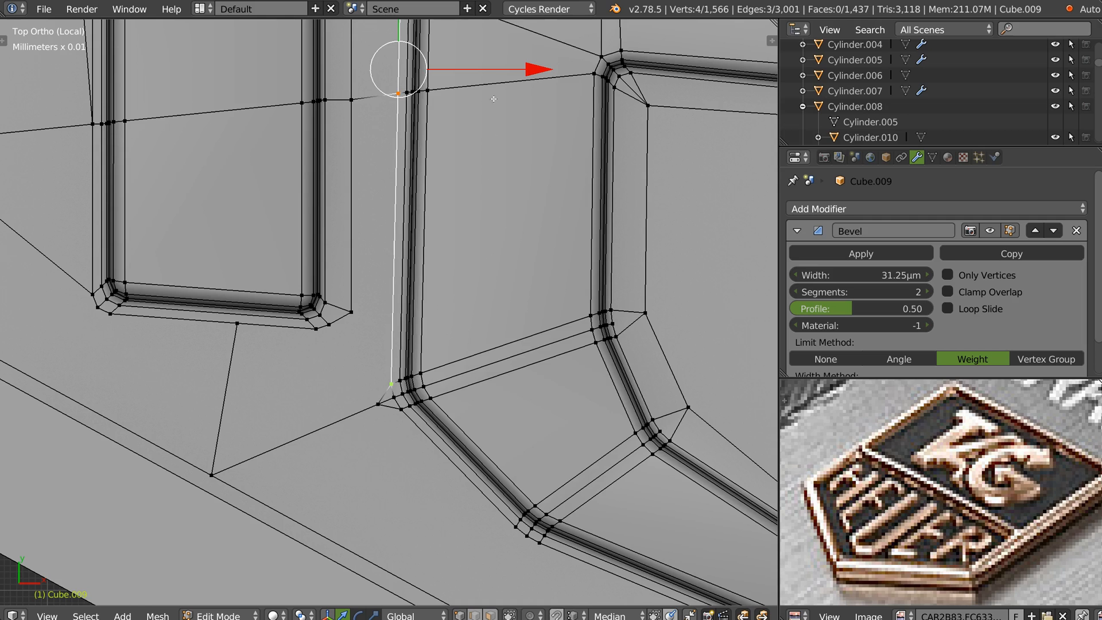
drag(522, 73, 364, 259)
Step: Merge the outer base vertices at the lower-right corner of the H's right leg and move the merged vertex outward
click(354, 311)
ctrl+click(317, 330)
right_click(321, 343)
click(326, 449)
key(g)
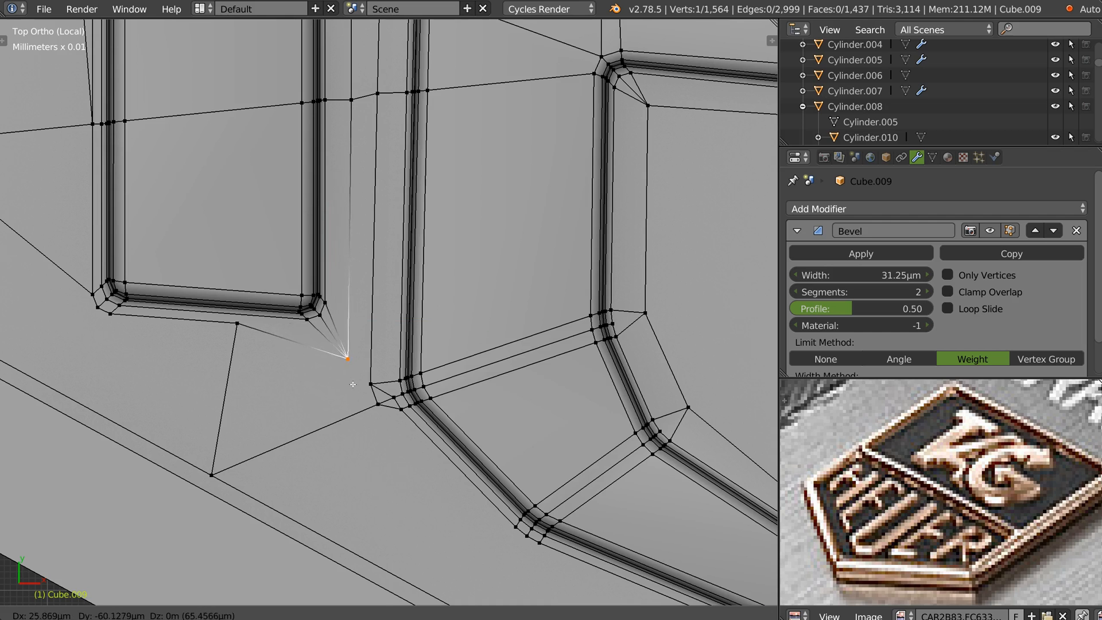
click(351, 396)
Step: Merge the outer base vertices at the first E's lower-left corner and move the merged vertex away from the letter
click(371, 388)
ctrl+click(398, 416)
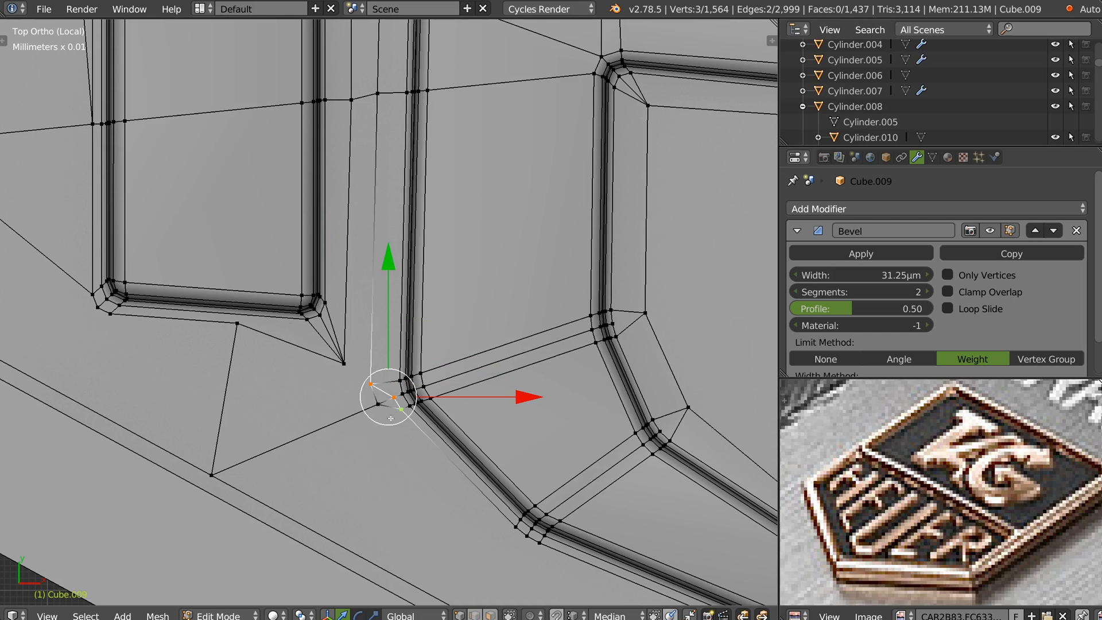
key(f)
right_click(376, 405)
click(373, 518)
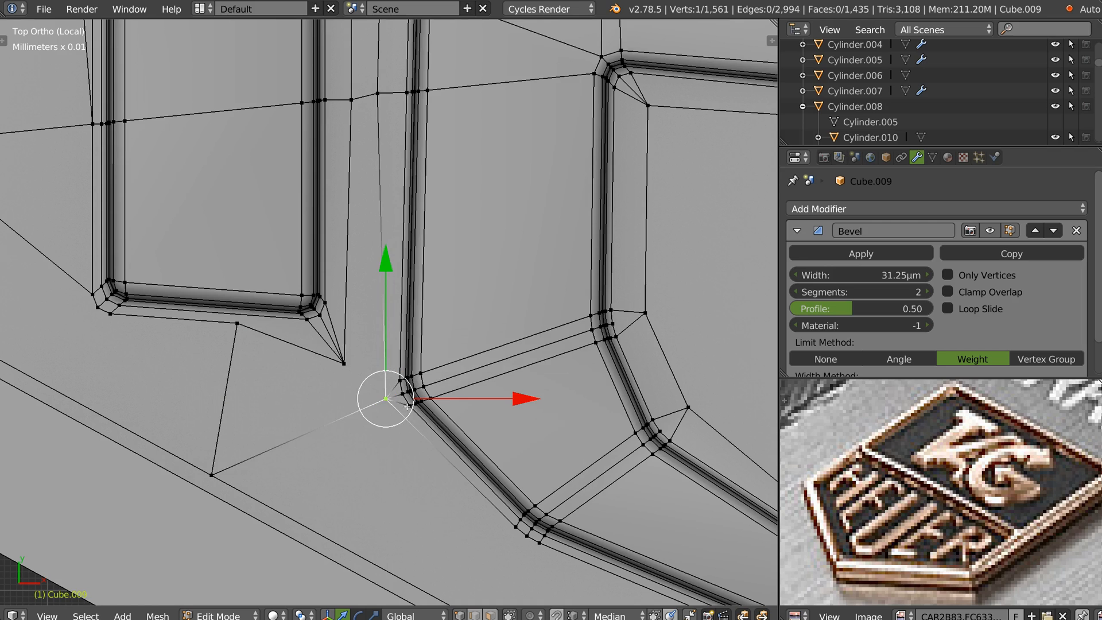
key(g)
click(358, 416)
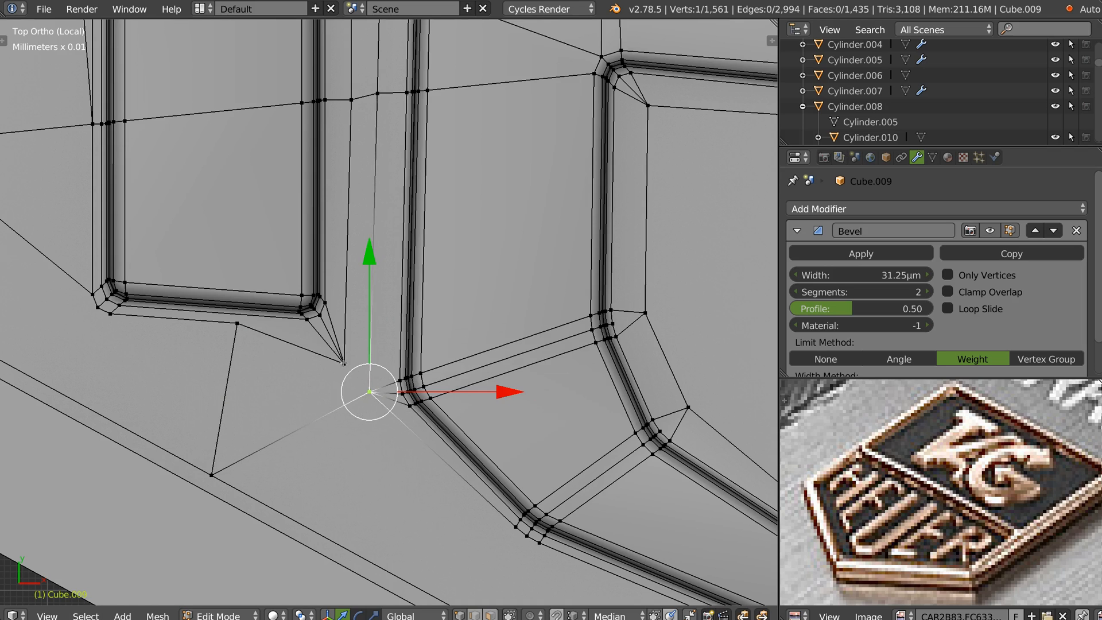
Step: Connect the merged lower corner vertices of the H and E with an edge, and dissolve the stray edge beneath the H's right leg
shift+click(343, 363)
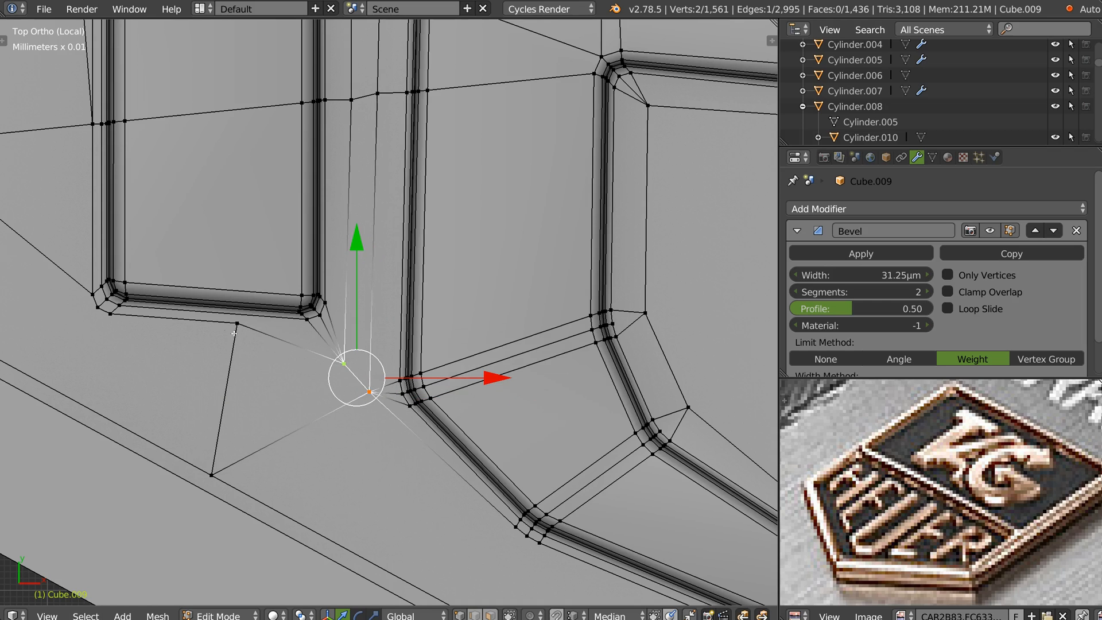
key(2)
click(244, 395)
key(ctrl+x)
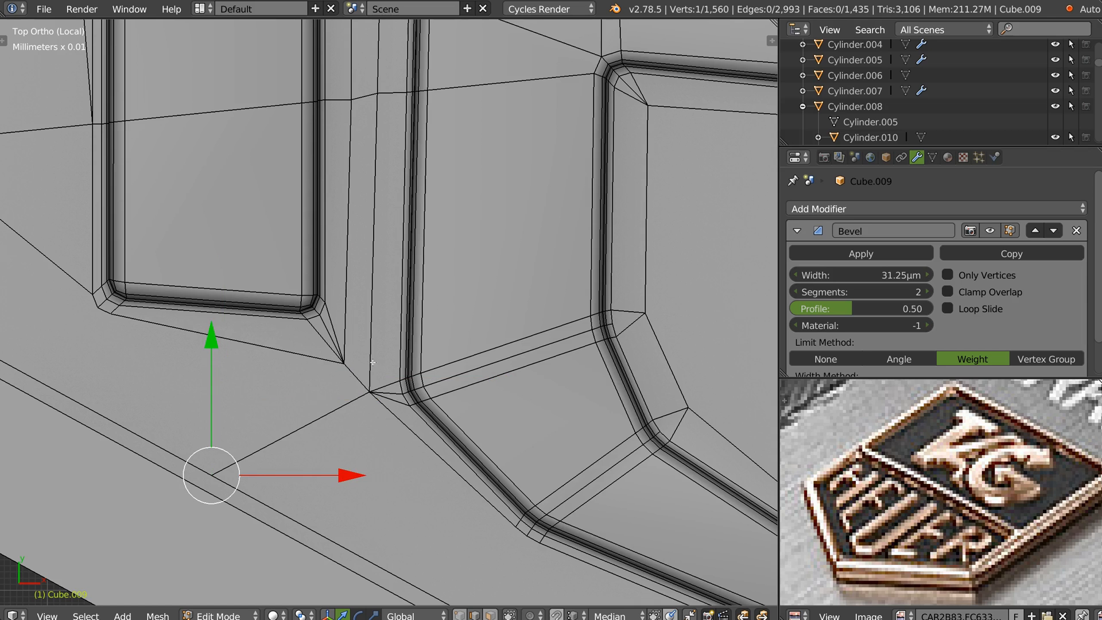
Step: Merge the outer base vertices at the lower-left corner of the H's right leg at center and move the merged vertex outward
scroll(393, 333, down, 1)
shift+middle_drag(393, 333, 568, 363)
scroll(270, 340, up, 1)
key(1)
click(332, 330)
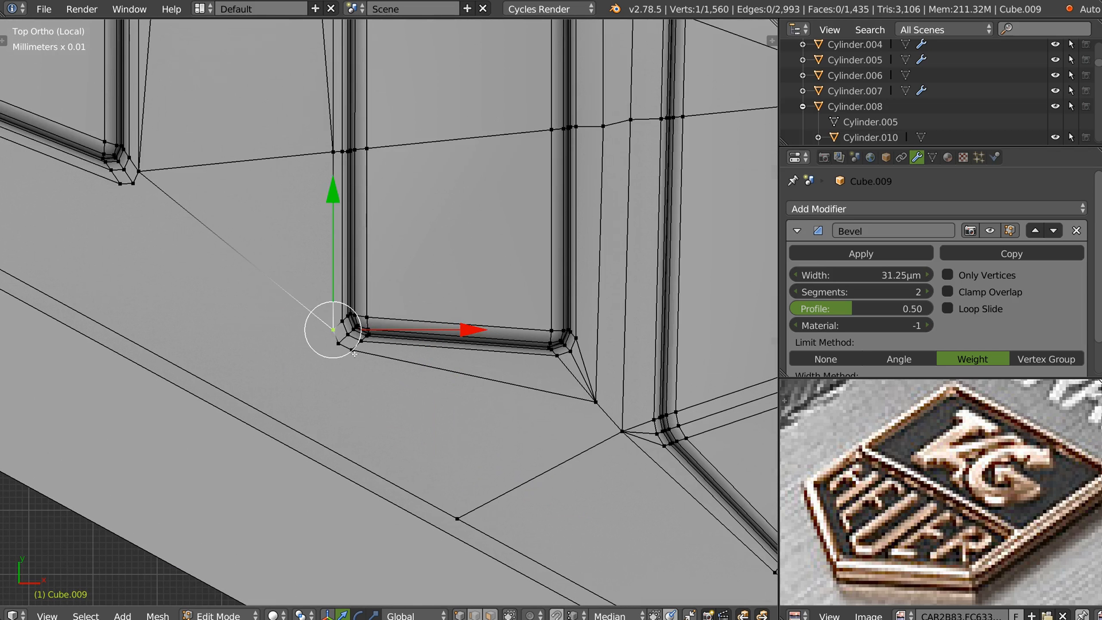
shift+click(338, 344)
shift+click(352, 351)
right_click(355, 360)
click(355, 474)
key(g)
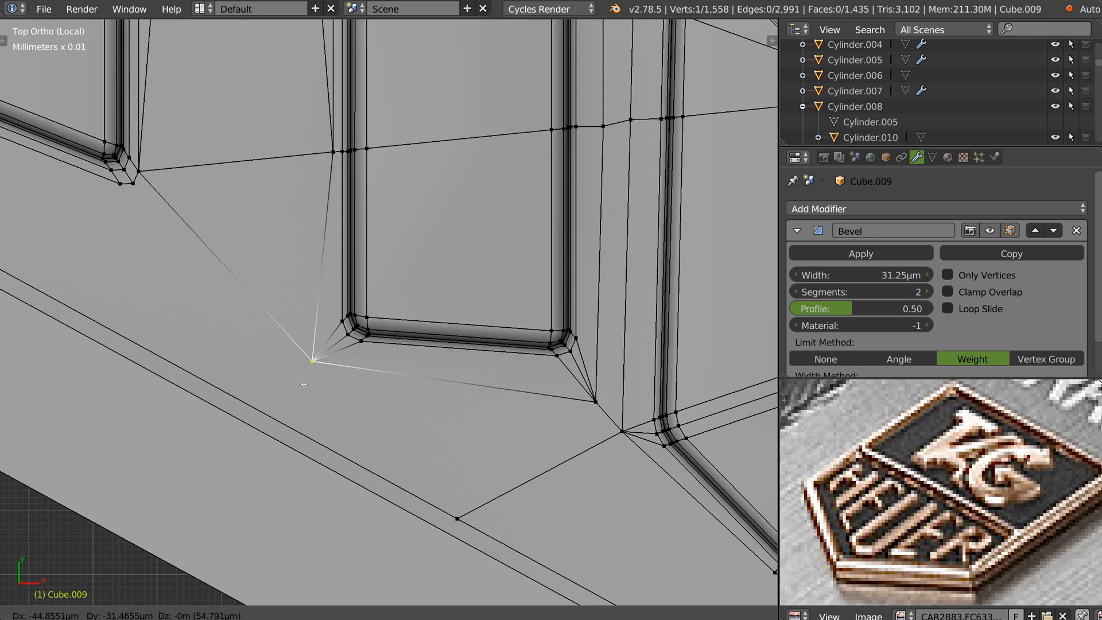
click(301, 335)
Step: Move the base vertex on the inner side of the H's right leg farther away from the leg
shift+middle_drag(301, 336, 326, 493)
click(359, 309)
key(g)
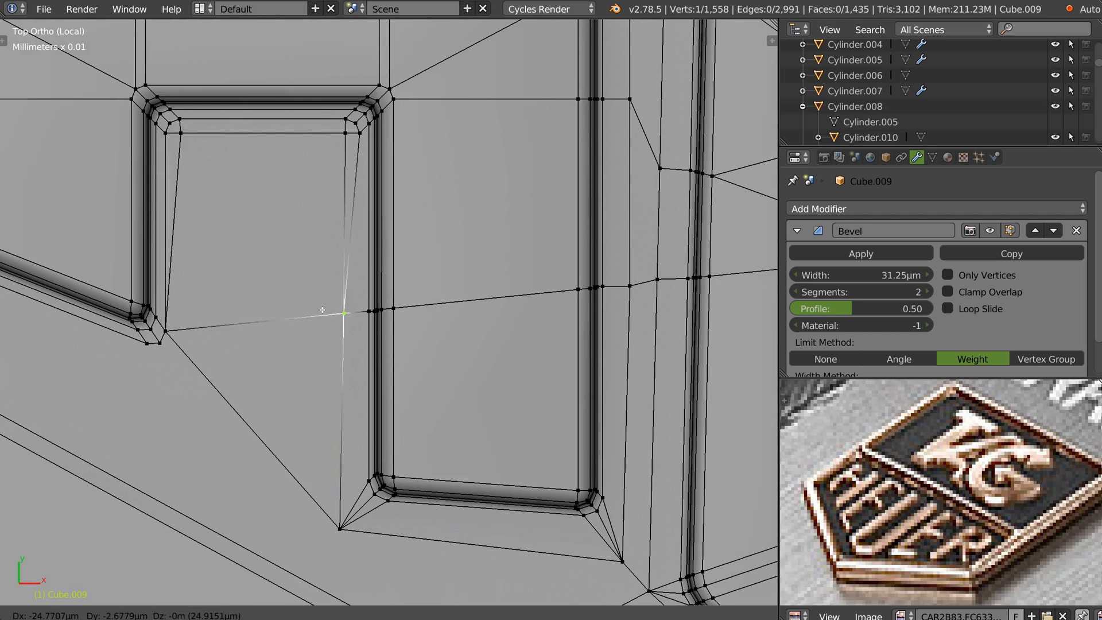
click(329, 312)
Step: Merge the outer base vertices at the inner corner where the H's crossbar meets its right leg at center
shift+middle_drag(330, 286, 362, 353)
click(392, 198)
drag(373, 179, 391, 201)
right_click(386, 200)
click(386, 312)
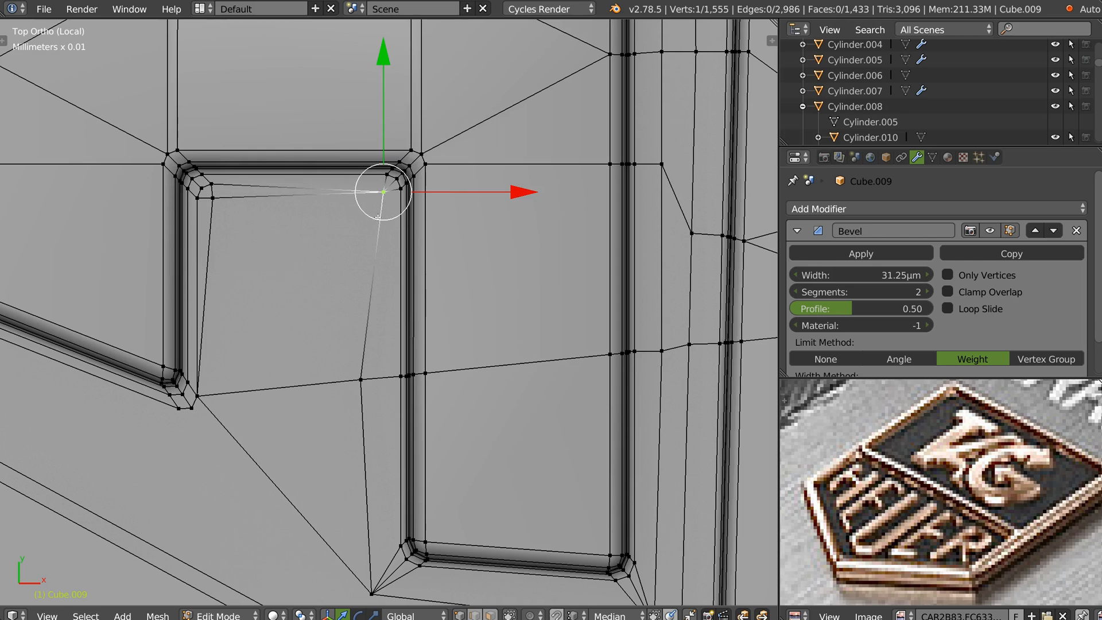
Step: Move the merged base vertex at the H's crossbar–right leg corner into the lower gap, and merge and offset the crossbar–left leg corner vertices likewise
key(g)
click(356, 243)
click(216, 185)
drag(194, 179, 224, 204)
right_click(230, 204)
click(253, 315)
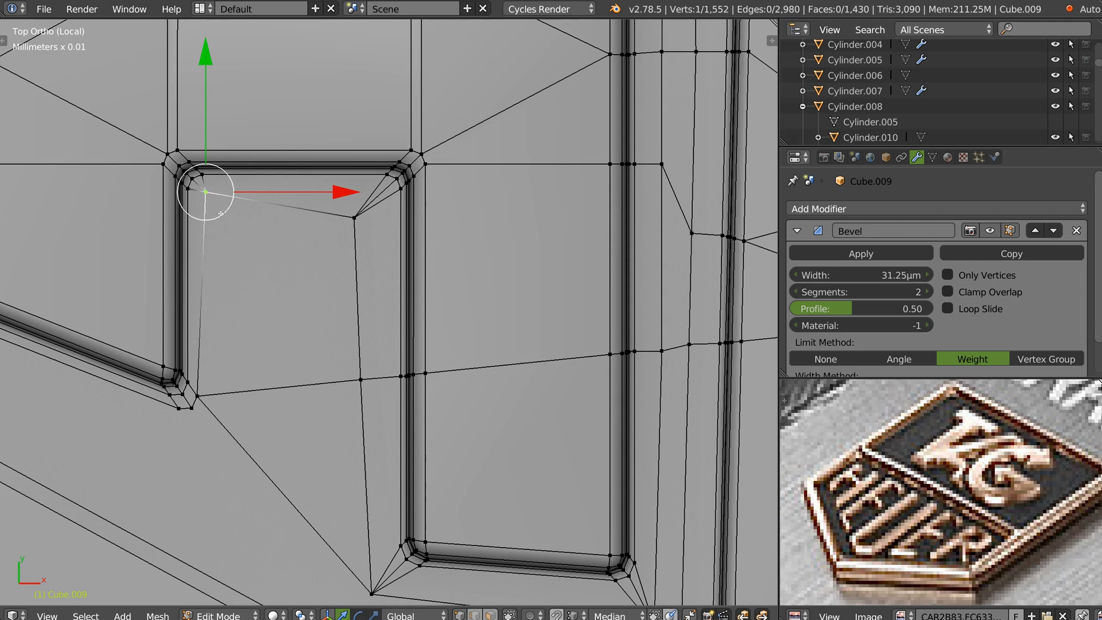
key(g)
click(251, 237)
Step: Merge the outer base vertices at the lower-right corner of the H's left leg at center and move the merged vertex outward
shift+middle_drag(252, 238, 347, 88)
right_click(276, 275)
drag(268, 273, 294, 252)
right_click(283, 262)
click(291, 378)
key(g)
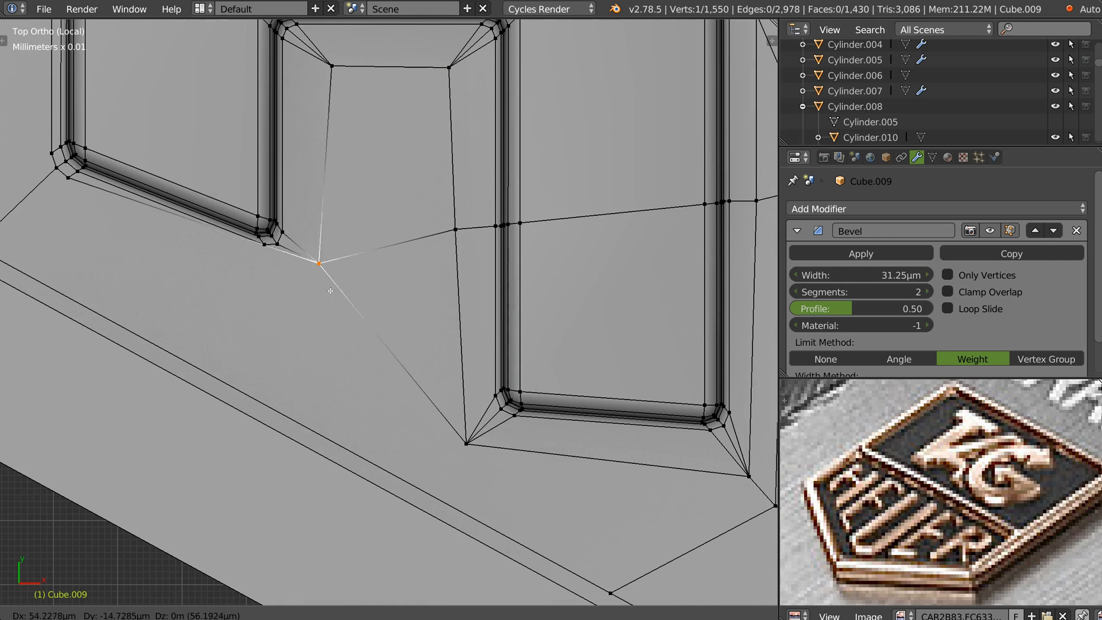
click(336, 344)
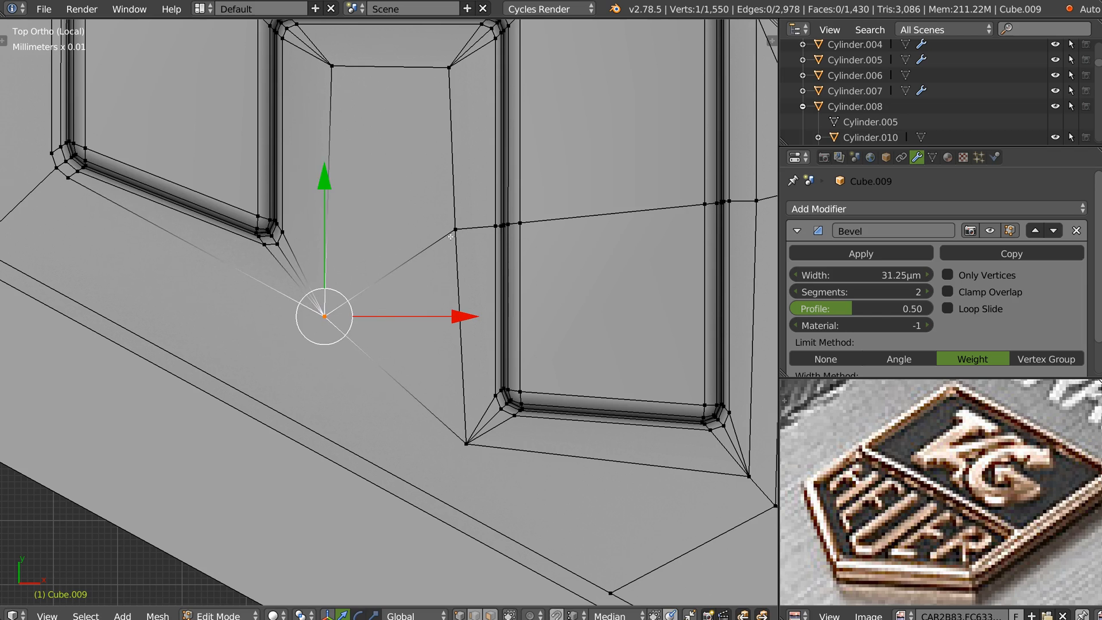
Step: Shift the base vertex on the inner side of the H's right leg slightly downward
right_click(454, 231)
key(g)
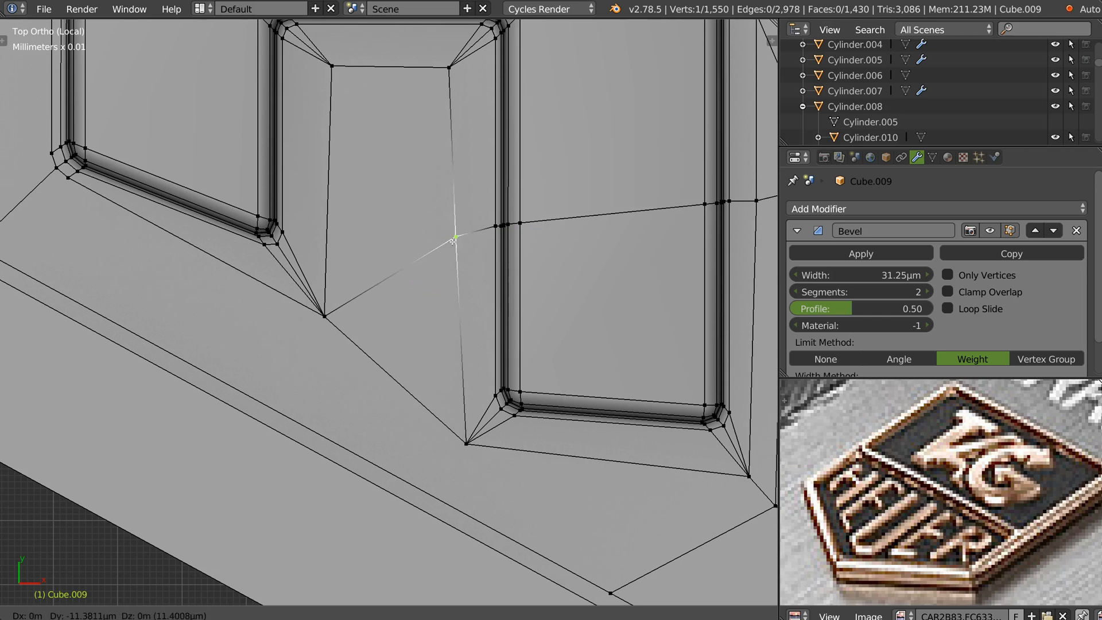
click(451, 240)
Step: Merge the three outer base vertices at the lower-left corner of the H's left leg at center and move the merged vertex outward
shift+middle_drag(280, 212, 510, 262)
click(299, 229)
shift+click(288, 219)
shift+click(282, 204)
right_click(271, 208)
right_click(267, 210)
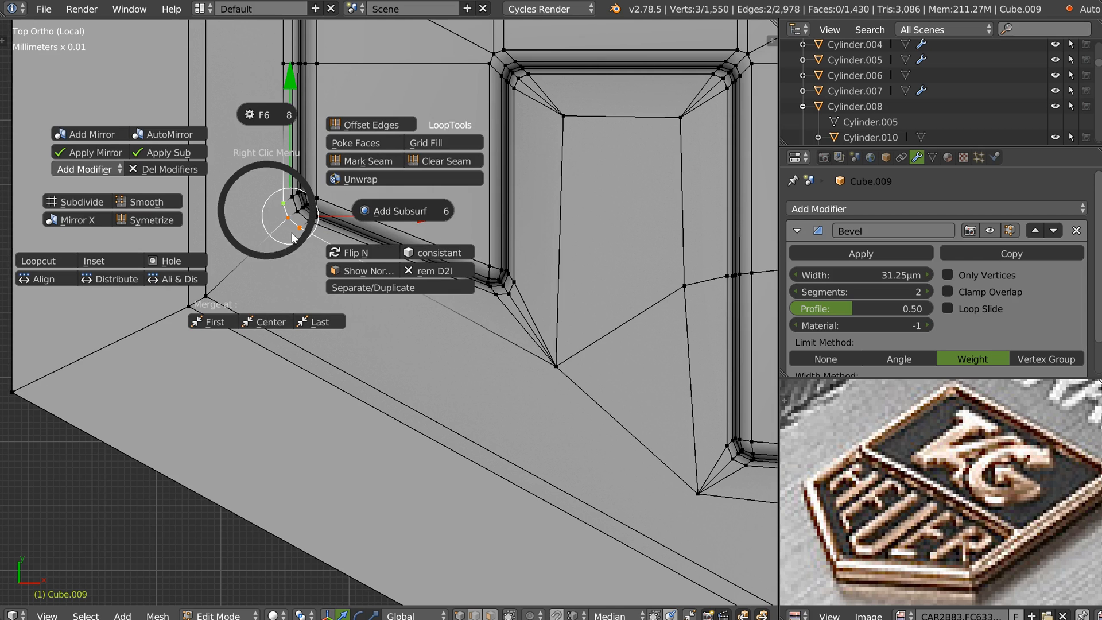
click(269, 322)
key(g)
key(Escape)
key(g)
click(249, 263)
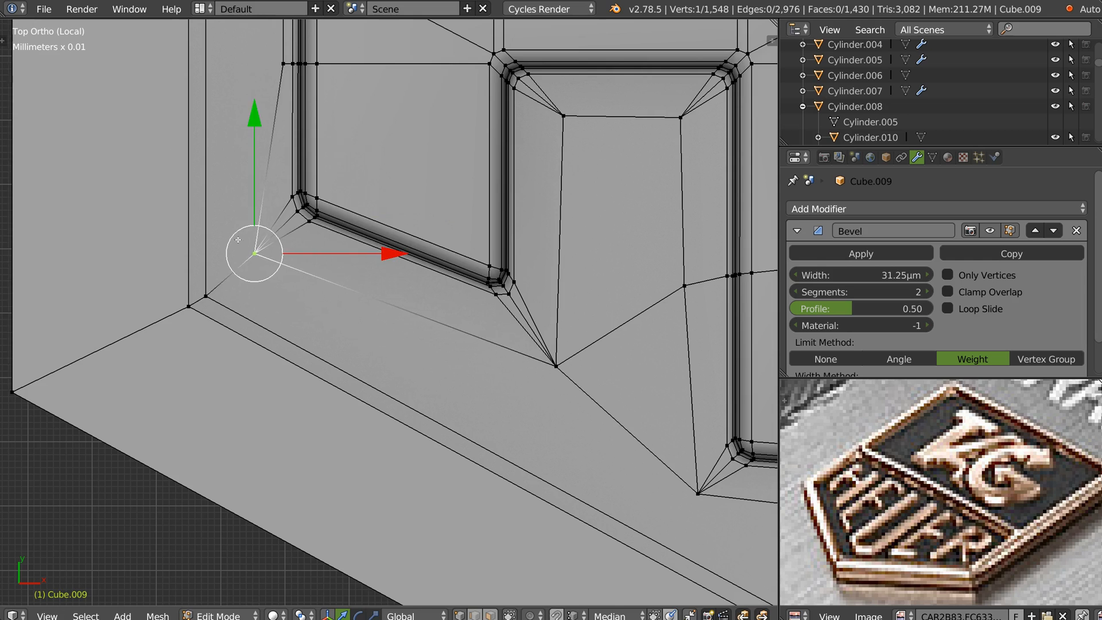
Step: Select the outer base vertices along the outer side of the H's left leg and move them sideways away from the letter
shift+middle_drag(278, 68, 279, 342)
right_click(279, 348)
shift+middle_drag(247, 241, 260, 501)
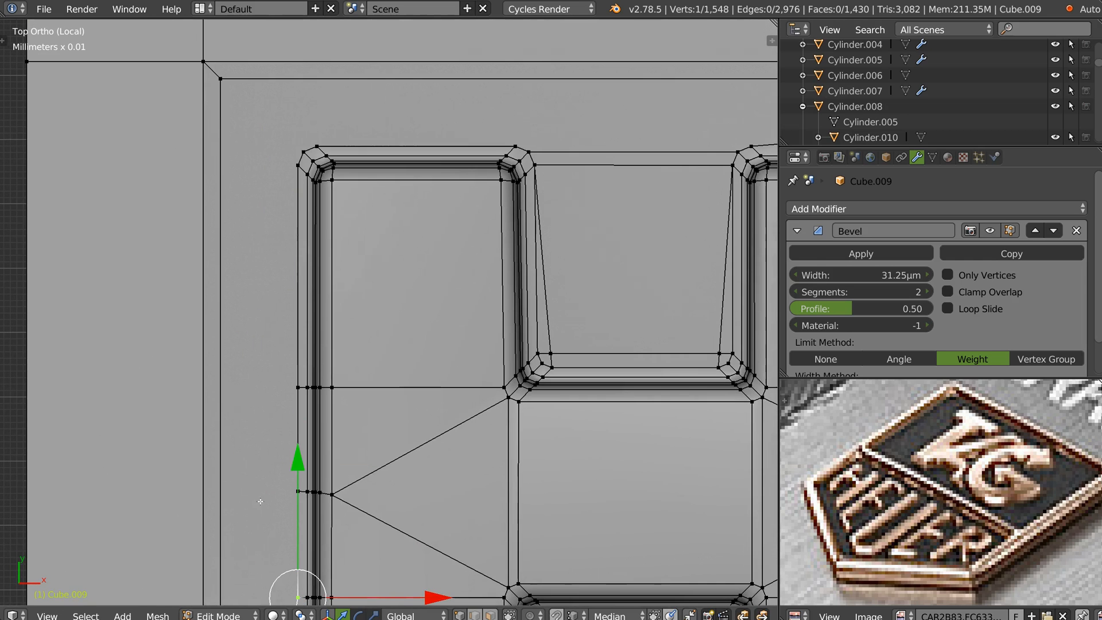
ctrl+right_click(288, 166)
drag(422, 408, 388, 408)
shift+middle_drag(348, 457, 367, 251)
shift+middle_drag(365, 124, 315, 362)
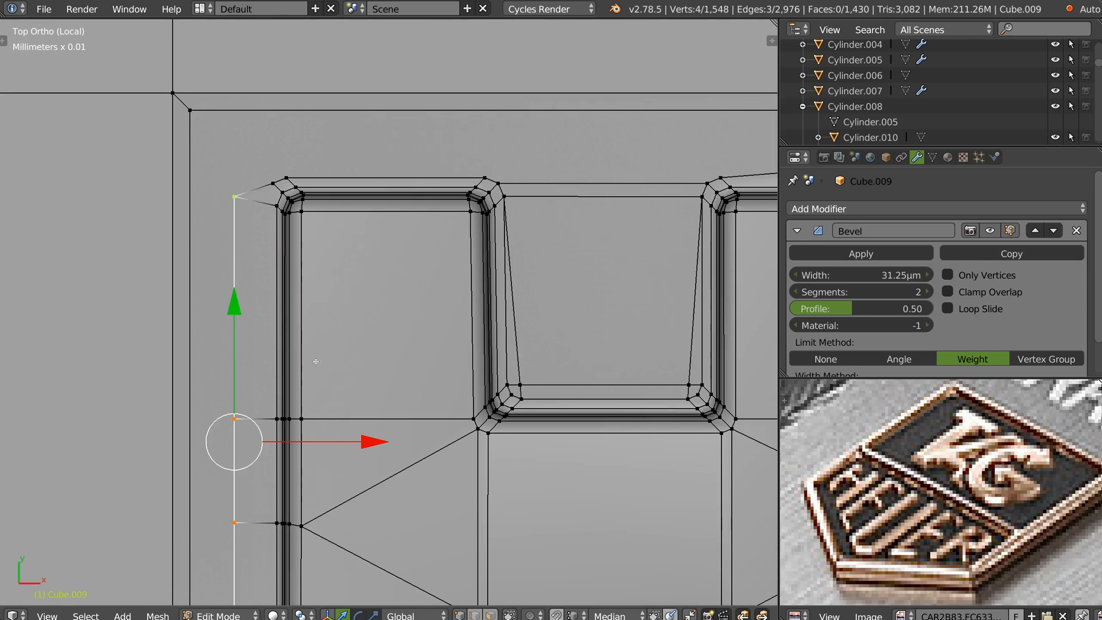
Step: Merge the outer base vertices at the H's upper-left corner at center and move the merged vertex diagonally outward
right_click(272, 182)
ctrl+drag(223, 164, 219, 171)
right_click(257, 184)
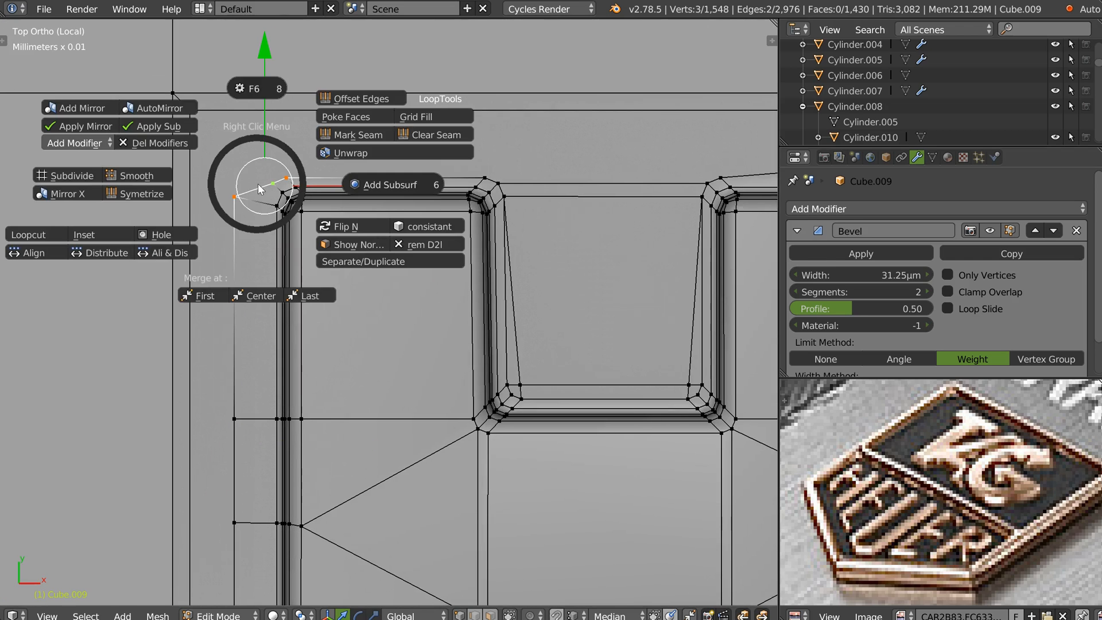
click(260, 290)
key(g)
click(201, 120)
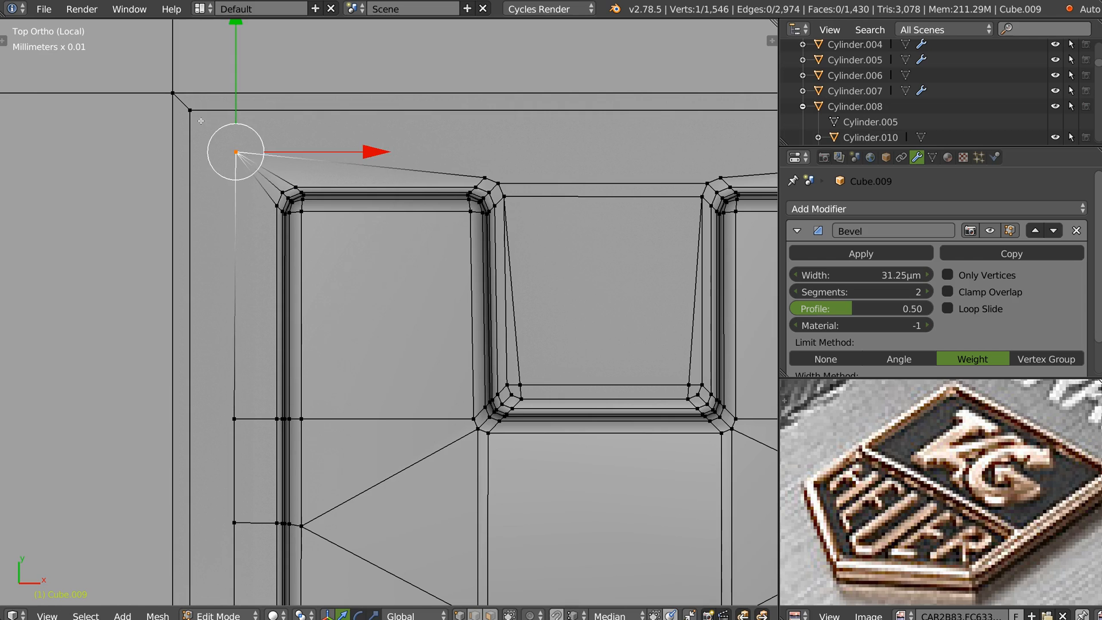
Step: Connect the merged vertex at the H's upper-left corner to the badge border's inner corner with an edge
shift+right_click(201, 120)
key(j)
key(k)
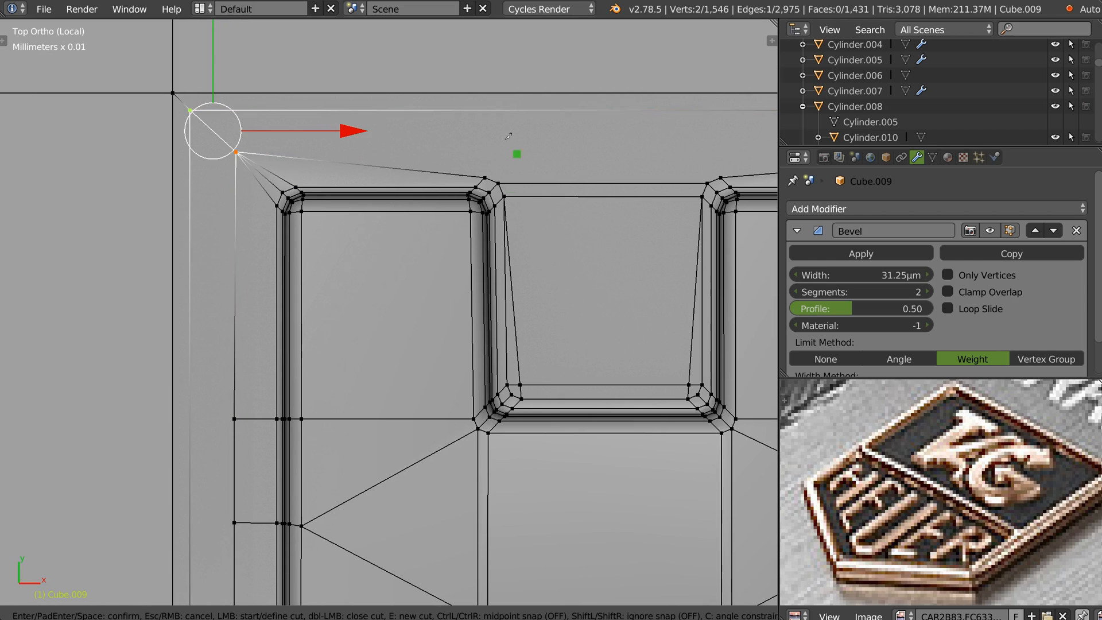
shift+middle_drag(508, 137, 445, 137)
key(Escape)
Step: Merge the outer base vertices at the upper-right corner of the H's left leg at center and move the merged vertex up and away
shift+click(436, 186)
shift+click(423, 180)
right_click(424, 179)
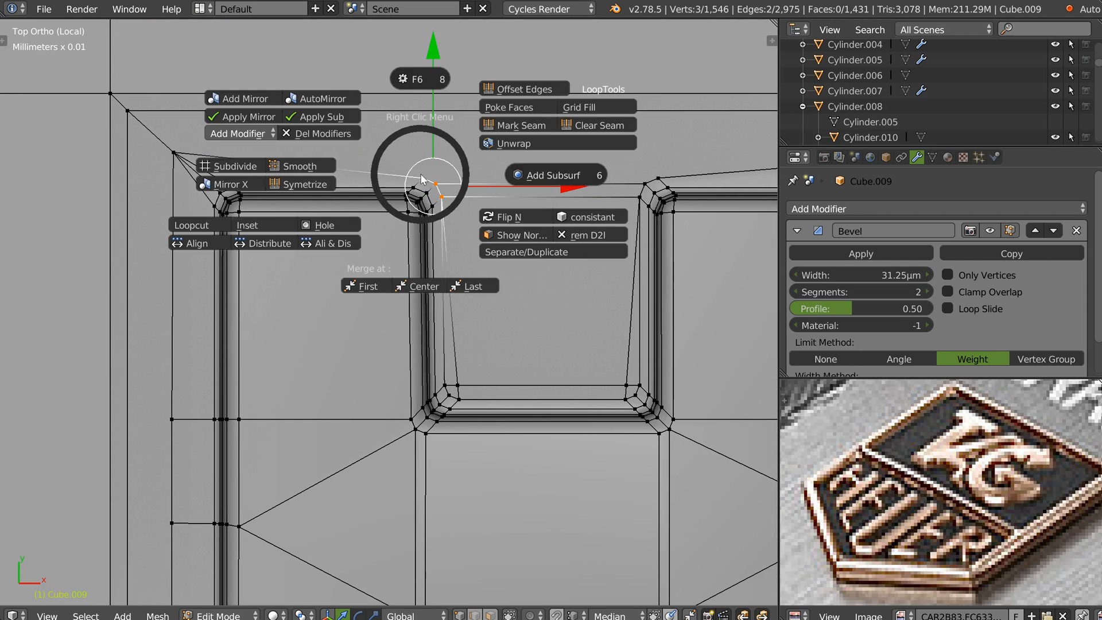
click(431, 288)
key(g)
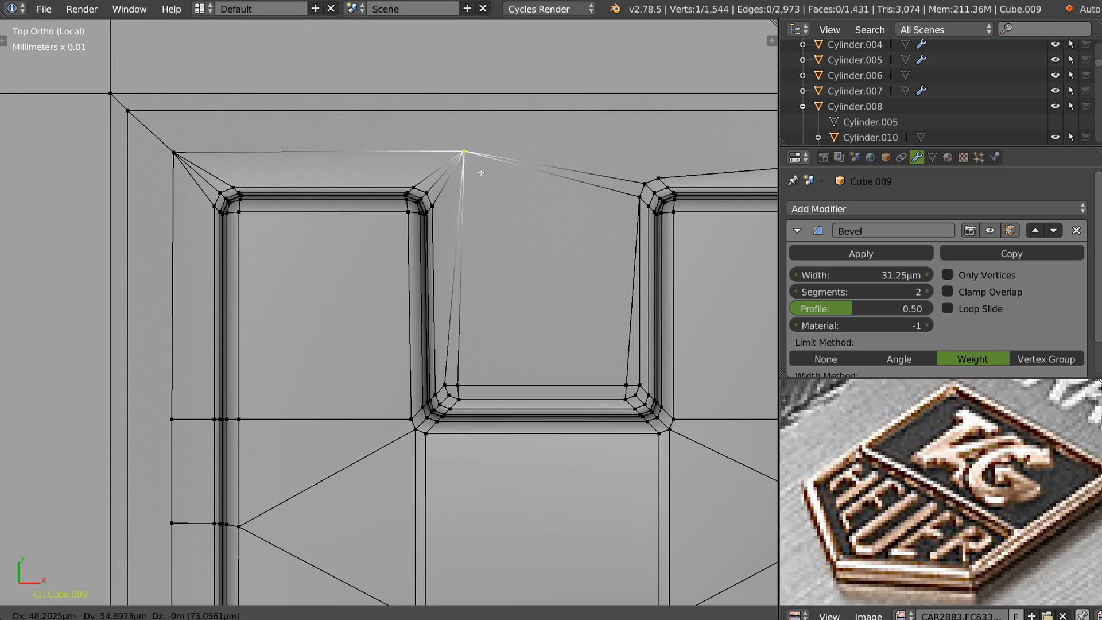
click(483, 173)
Step: Merge the base vertices where the H's left leg meets the top of the crossbar at center and move the result into the upper gap
click(460, 383)
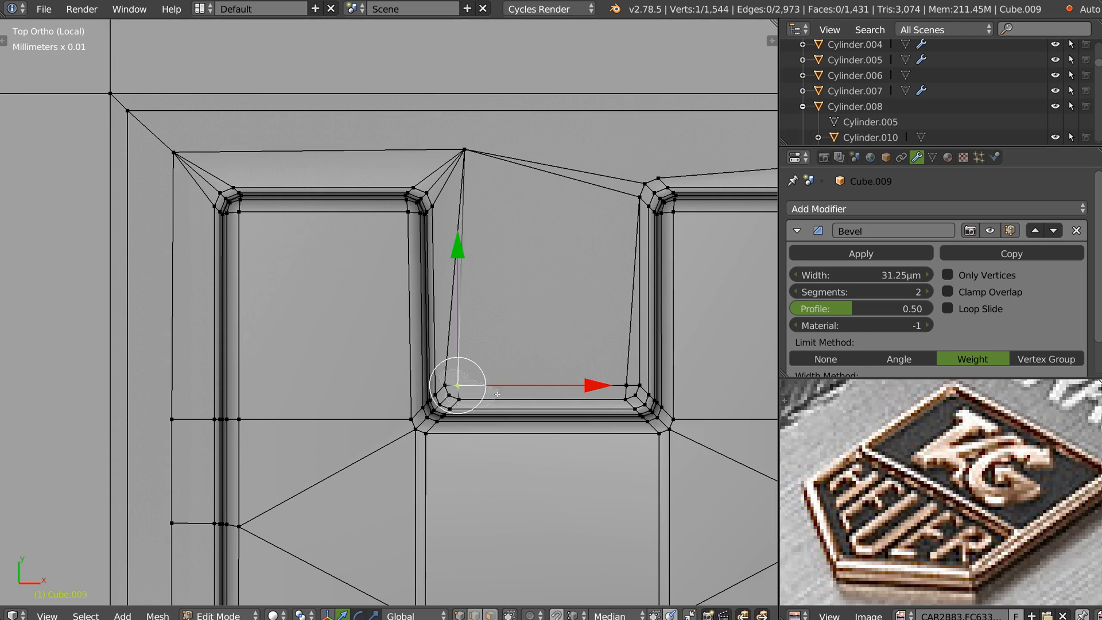
ctrl+drag(497, 394, 476, 407)
key(w)
click(484, 492)
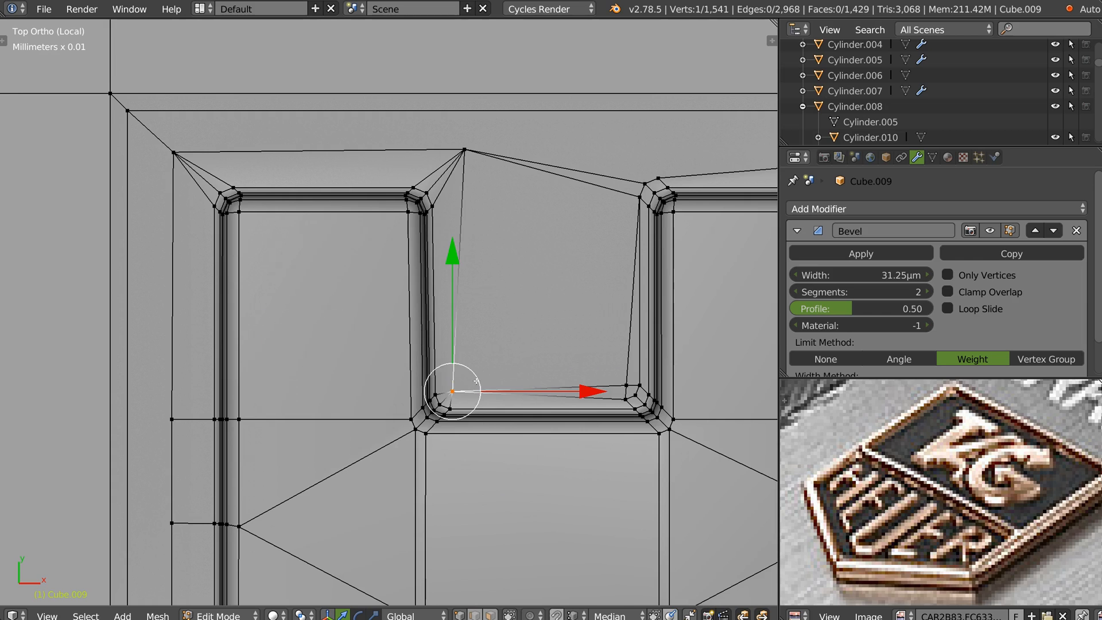
key(g)
click(506, 341)
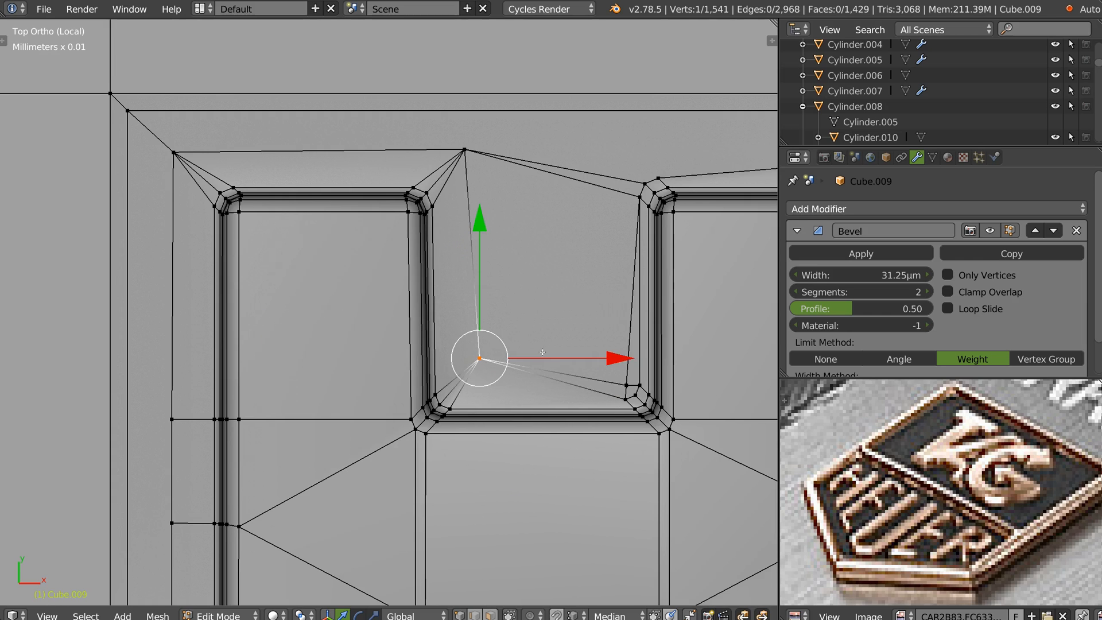
Step: Merge the base vertices where the H's right leg meets the top of the crossbar at center and move the result into the upper gap
right_click(620, 401)
ctrl+drag(621, 374, 609, 391)
key(w)
click(628, 503)
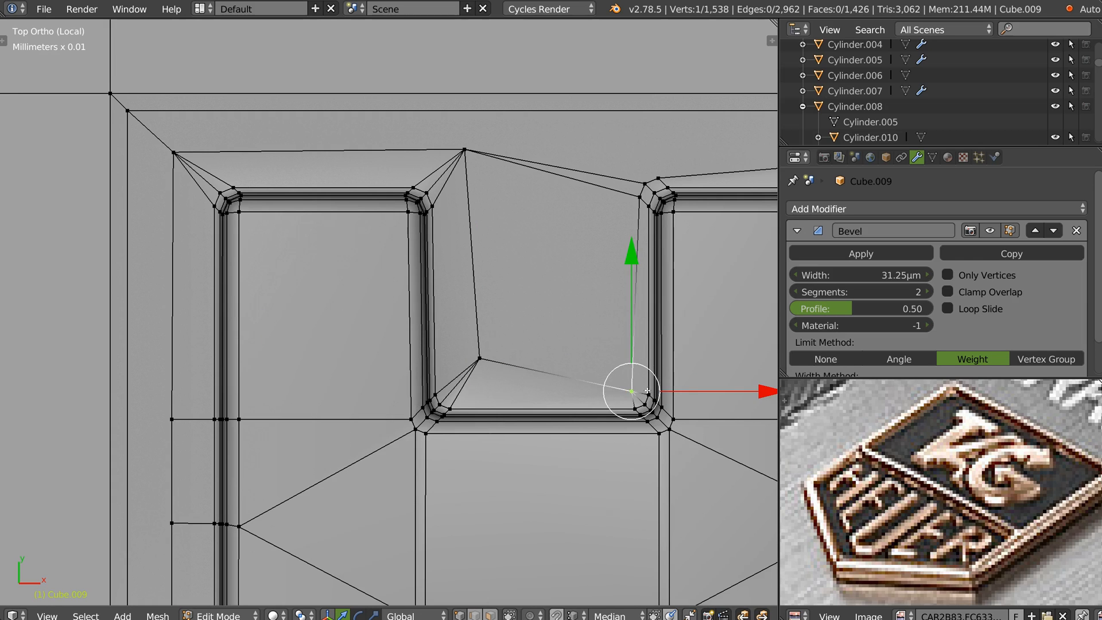
key(g)
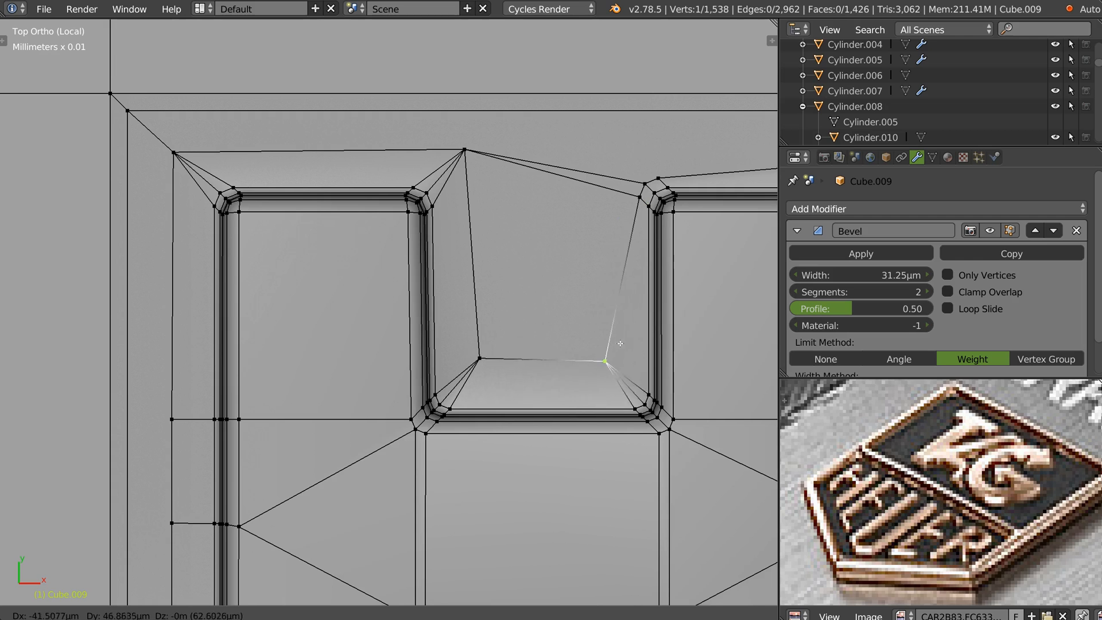
click(620, 341)
Step: Merge and offset the upper-left corner vertices of the H's right leg, and align the left leg's upper-right base vertex with the upper gap's corners
right_click(619, 201)
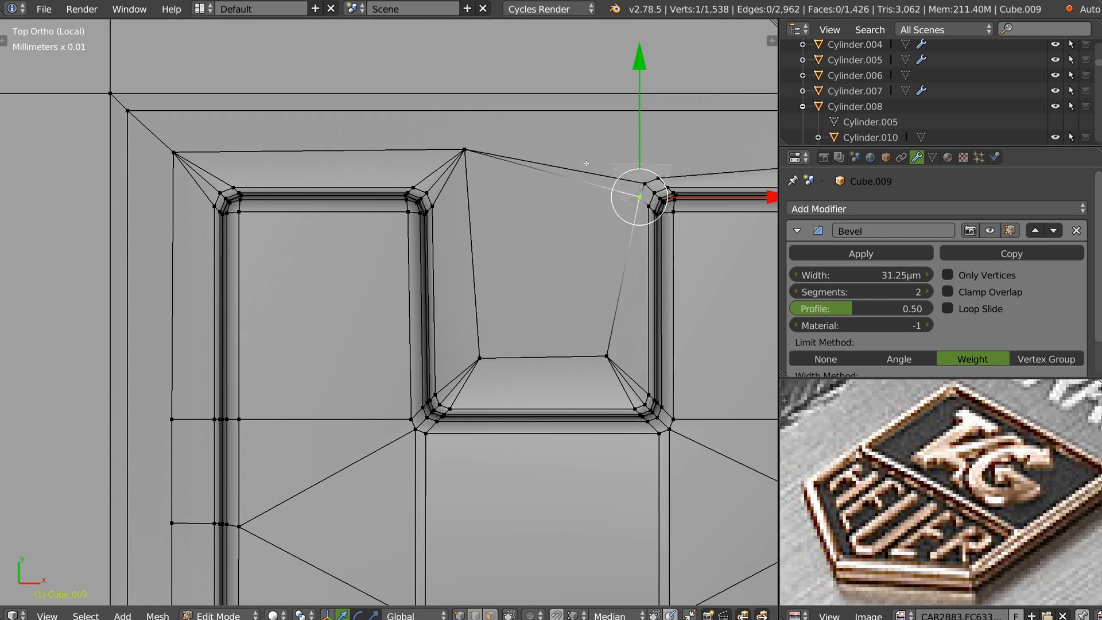
key(w)
click(635, 306)
key(g)
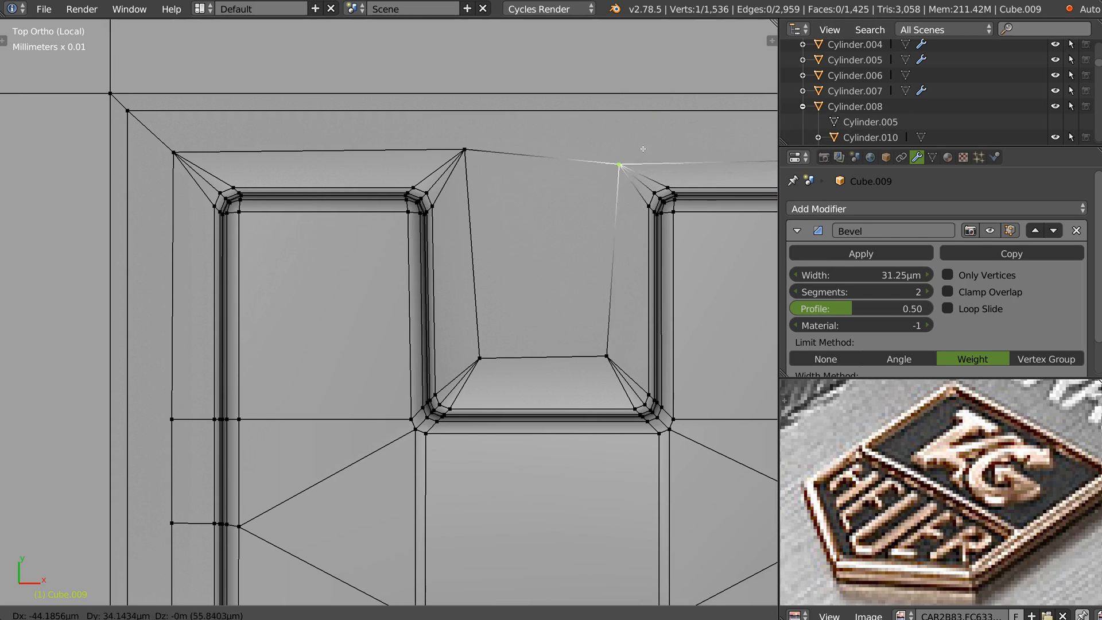
click(630, 138)
key(g)
click(475, 152)
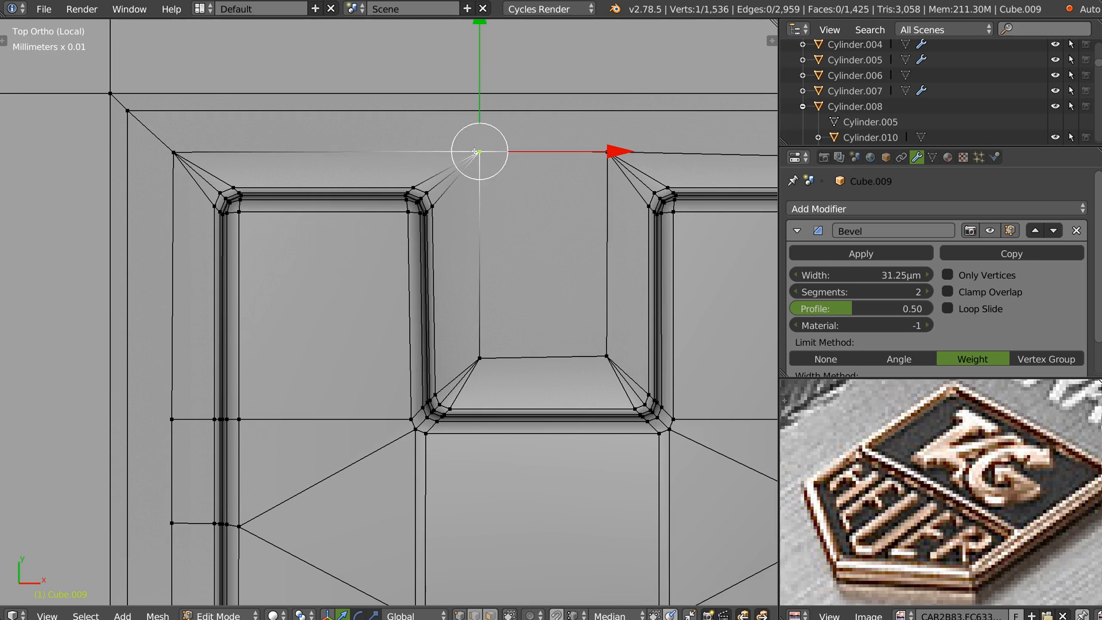
Step: Select the middle diagonal edges fanning from the merged base vertices at the corners of the H's legs and gaps
shift+middle_drag(475, 152, 461, 124)
shift+right_click(428, 188)
shift+right_click(435, 367)
shift+right_click(612, 356)
shift+right_click(634, 155)
shift+right_click(185, 154)
middle_drag(185, 154, 237, 243)
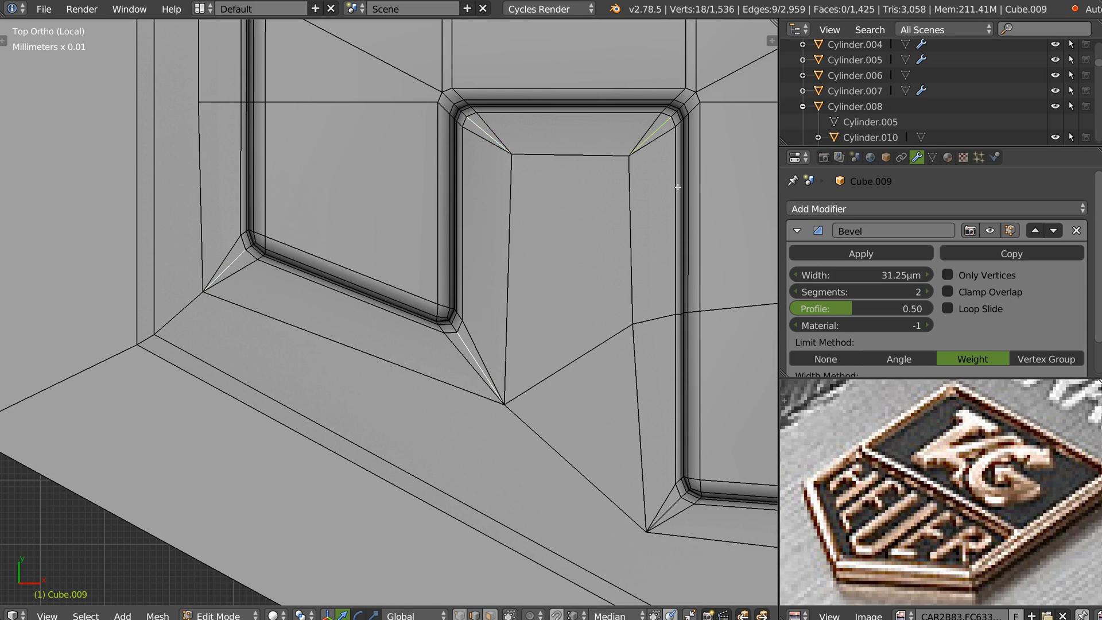
shift+middle_drag(673, 505, 433, 310)
shift+right_click(433, 309)
shift+right_click(665, 332)
Step: Add the middle diagonal edges at the H's upper-right corner, the E's upper arm corners and the U's upper-left corner to the selection
shift+middle_drag(665, 331, 544, 378)
shift+middle_drag(554, 195, 490, 545)
shift+middle_drag(460, 234, 408, 521)
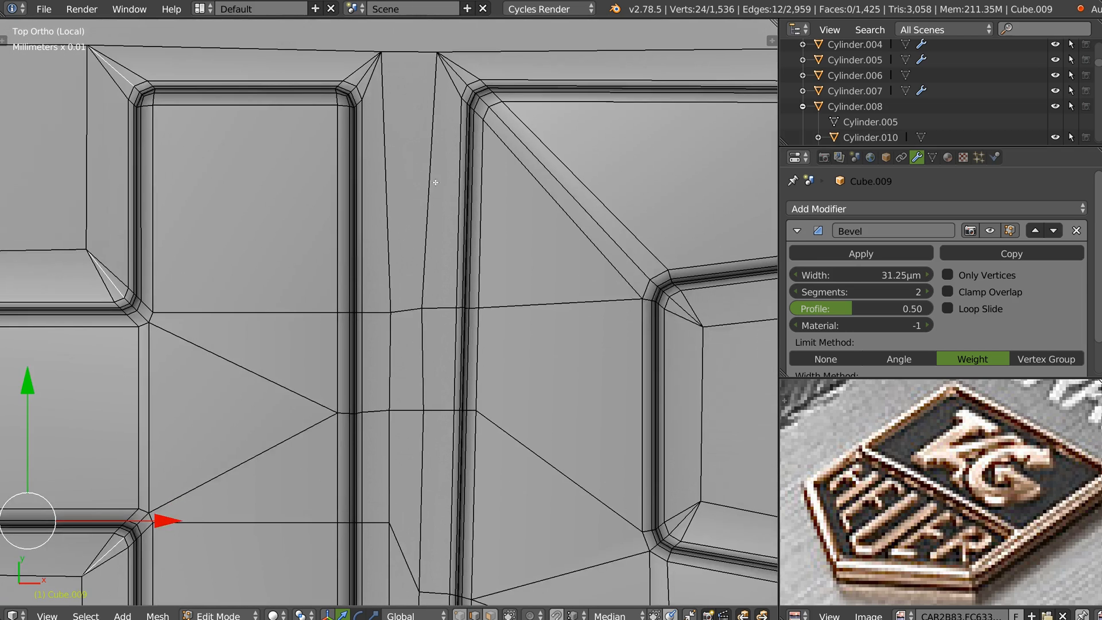
shift+middle_drag(435, 179, 409, 325)
shift+right_click(342, 217)
shift+right_click(441, 212)
shift+middle_drag(441, 212, 327, 242)
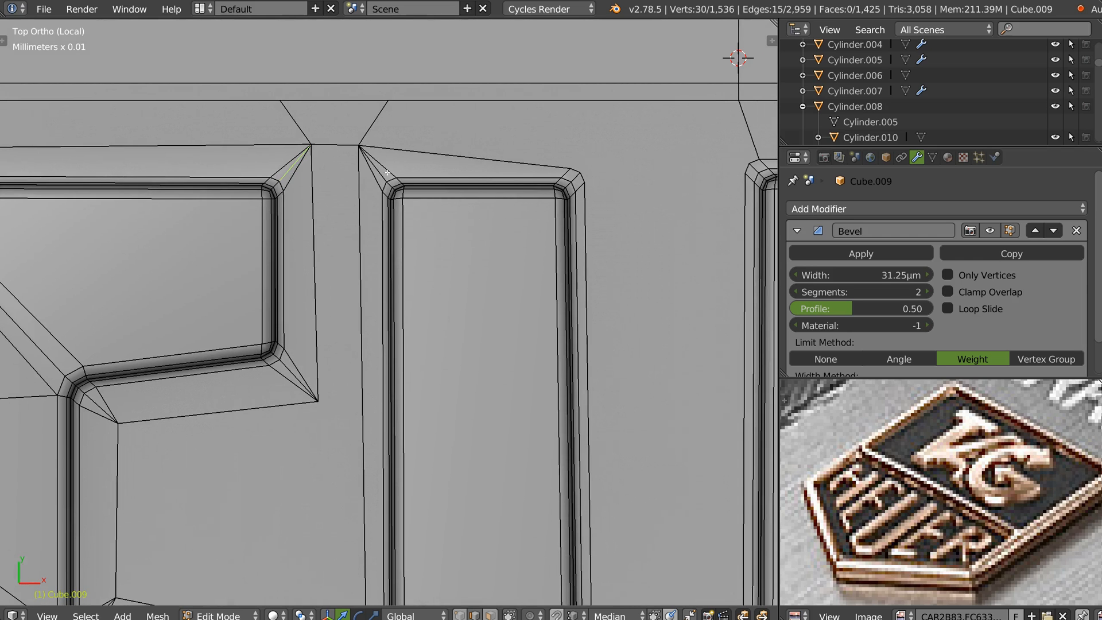
shift+middle_drag(291, 371, 378, 228)
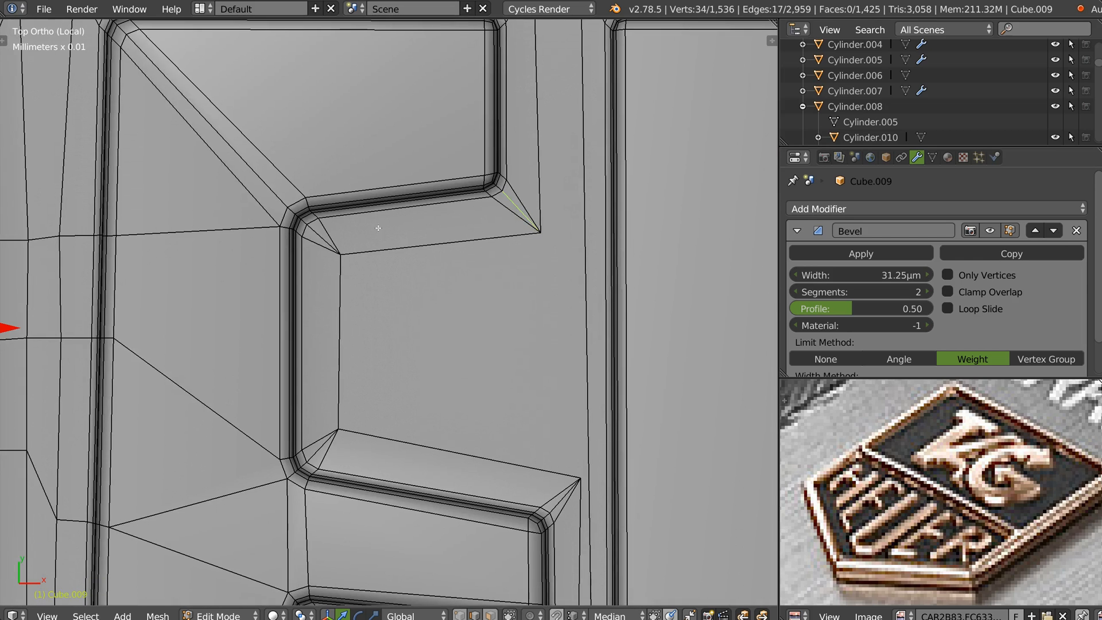
Step: Dissolve the middle edges running through the mitred outer corners around the first letter E
shift+right_click(316, 234)
shift+right_click(321, 447)
shift+right_click(561, 496)
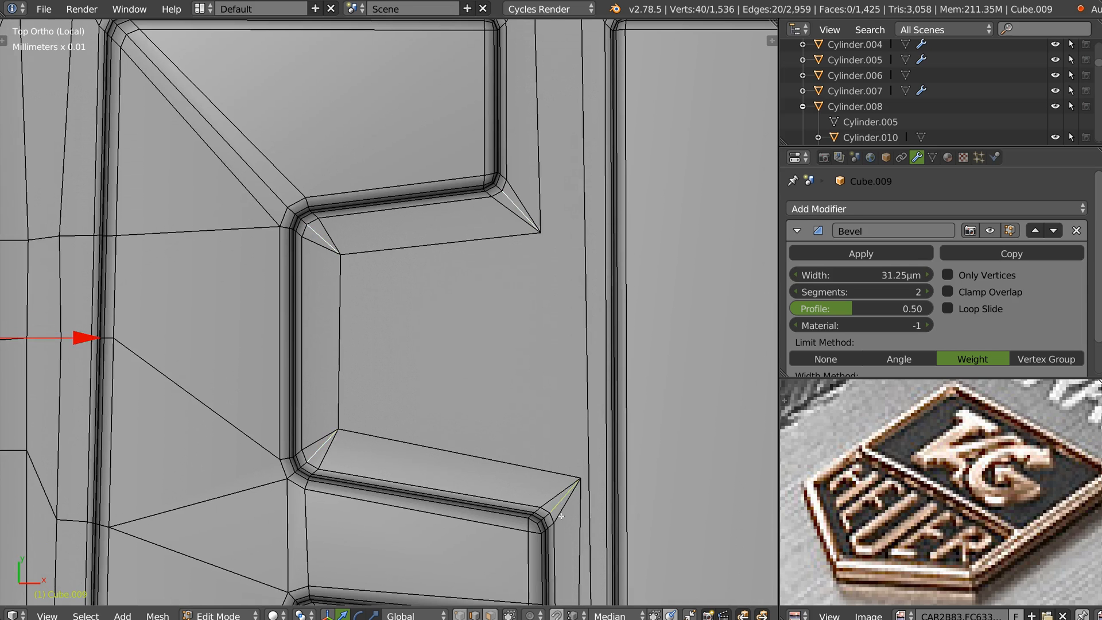
shift+middle_drag(561, 497, 458, 258)
shift+middle_drag(445, 491, 445, 249)
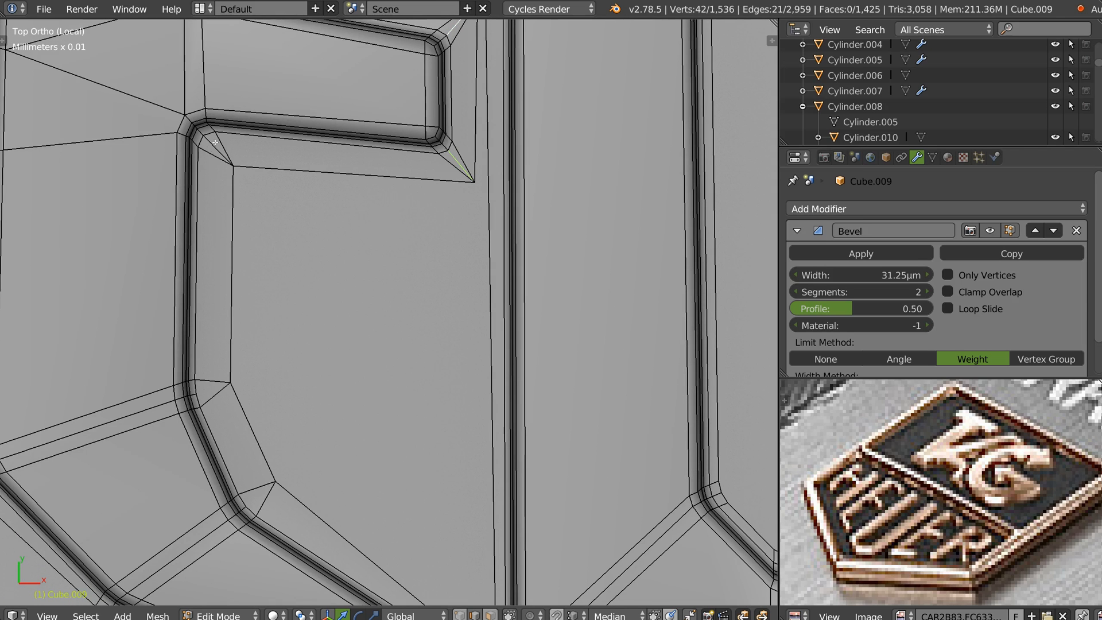
shift+middle_drag(285, 508, 314, 299)
key(w)
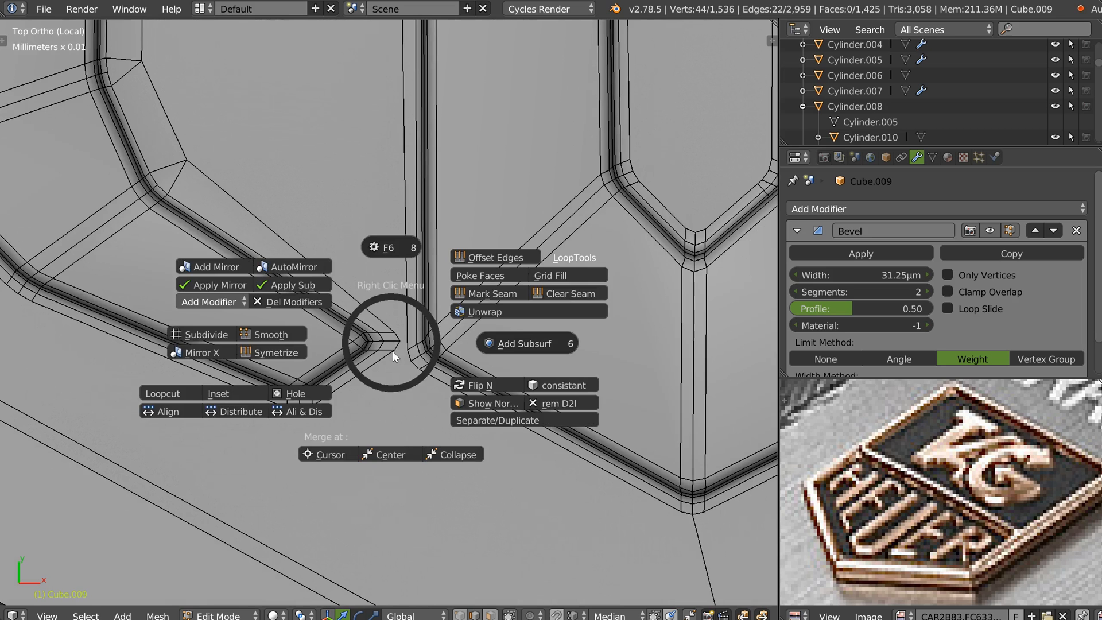
key(Escape)
key(ctrl+x)
key(Tab)
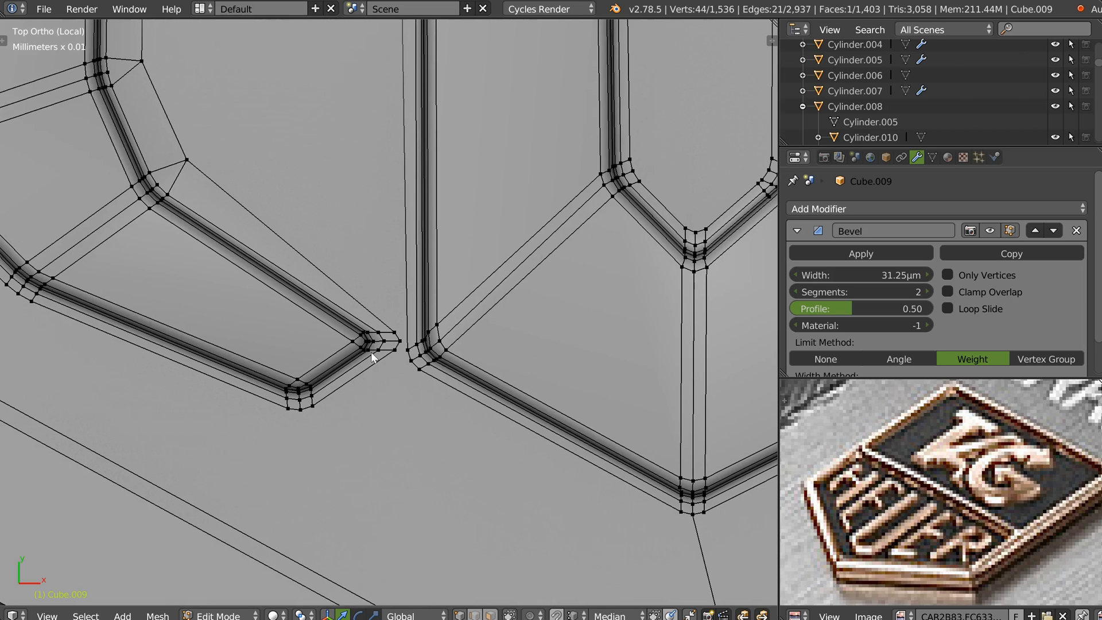
Step: Merge the three outer vertices at the E's lower tip at their center, and likewise those at the U's lower-left corner
click(399, 332)
ctrl+click(397, 350)
right_click(405, 358)
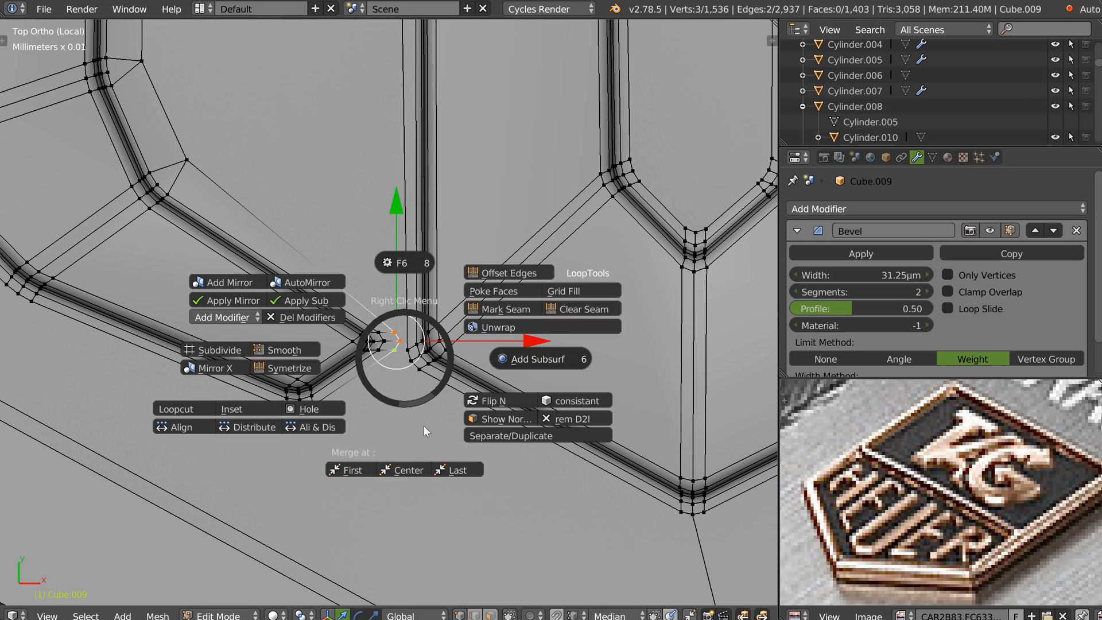
click(408, 468)
click(407, 350)
ctrl+click(418, 370)
right_click(408, 381)
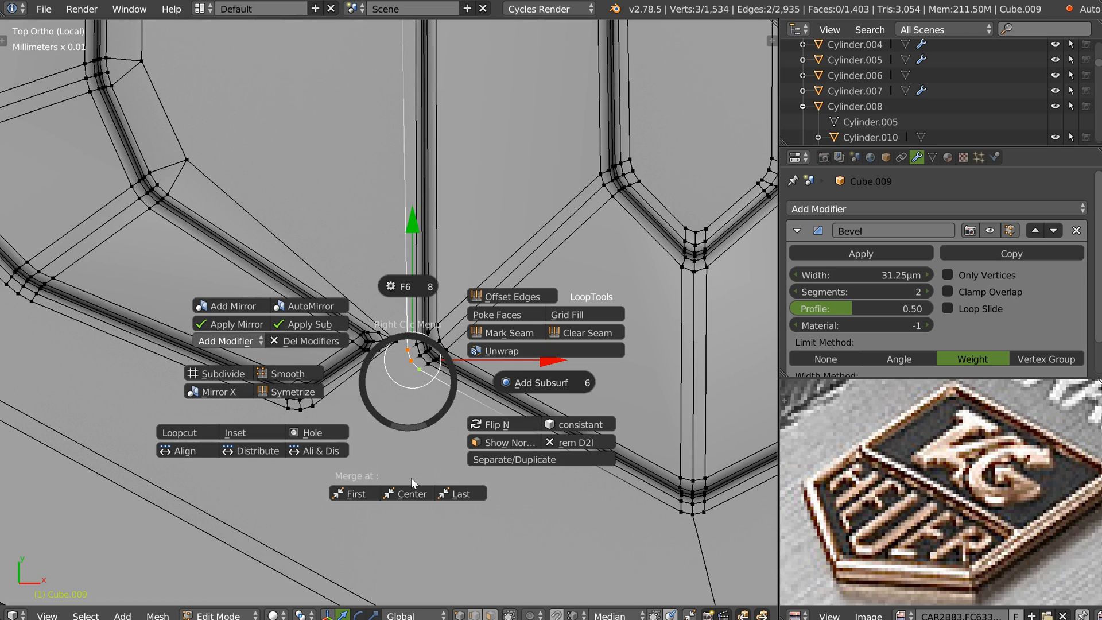
click(395, 449)
Step: Reposition the two merged vertices so they line up vertically between the E's lower tip and the U's corner
scroll(476, 350, up, 2)
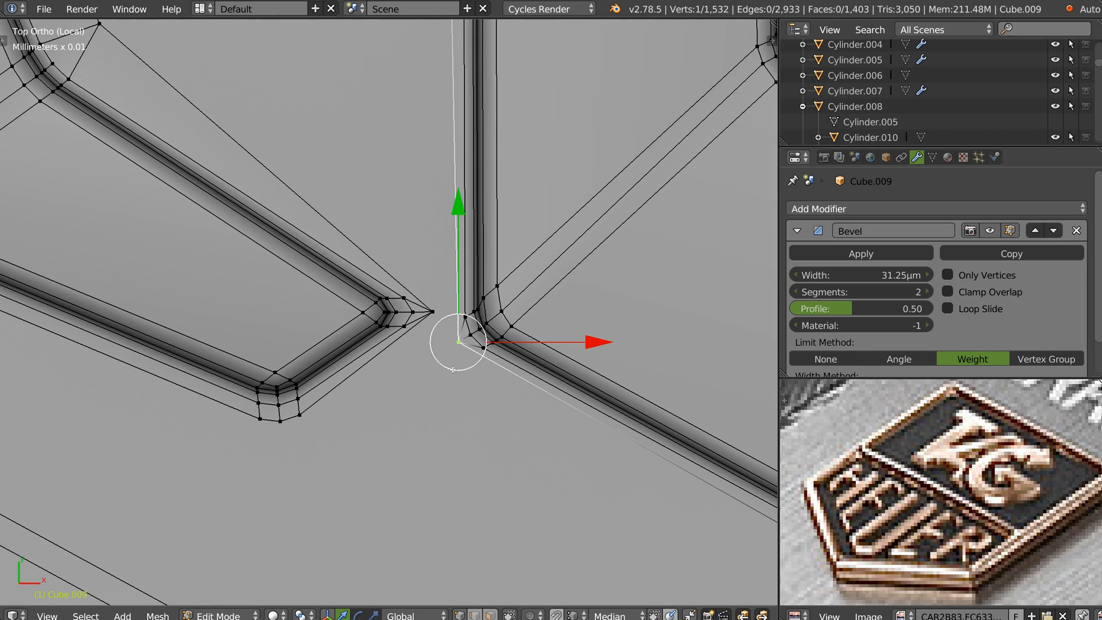
drag(453, 370, 432, 363)
key(g)
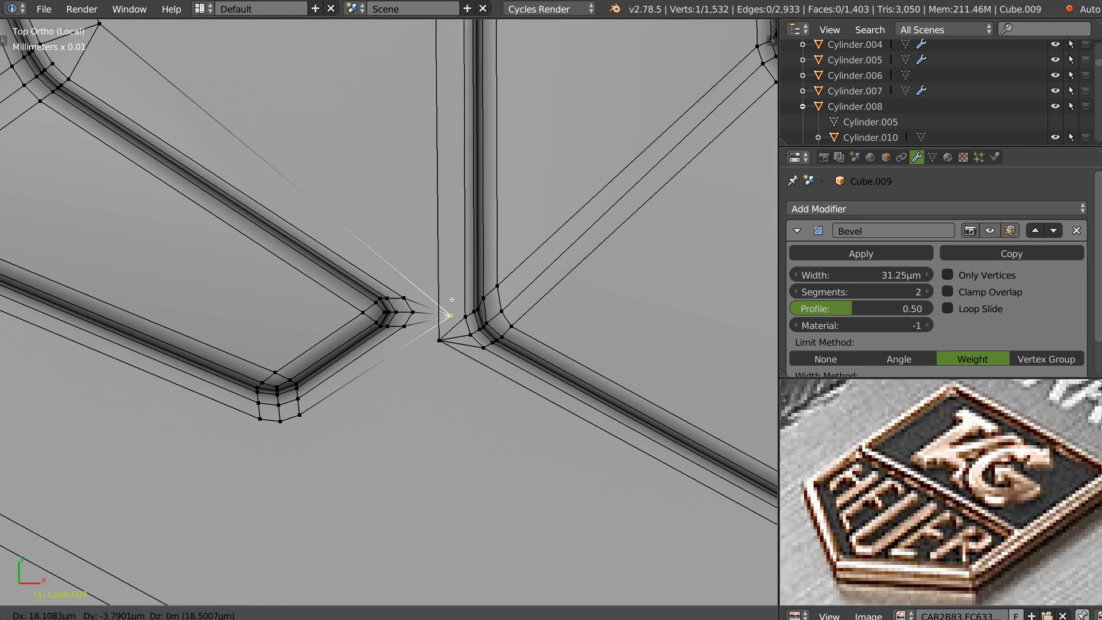
click(437, 299)
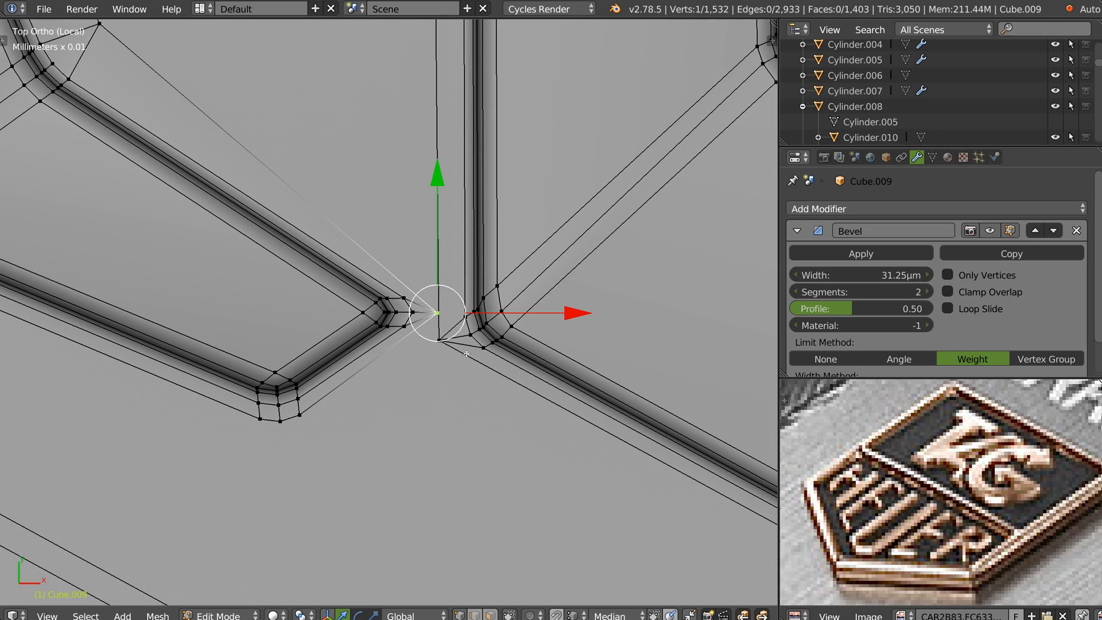
Step: Merge the three outer vertices at the E's lowest corner at center and move the result well below the letter
right_click(298, 424)
ctrl+right_click(260, 424)
key(w)
click(255, 543)
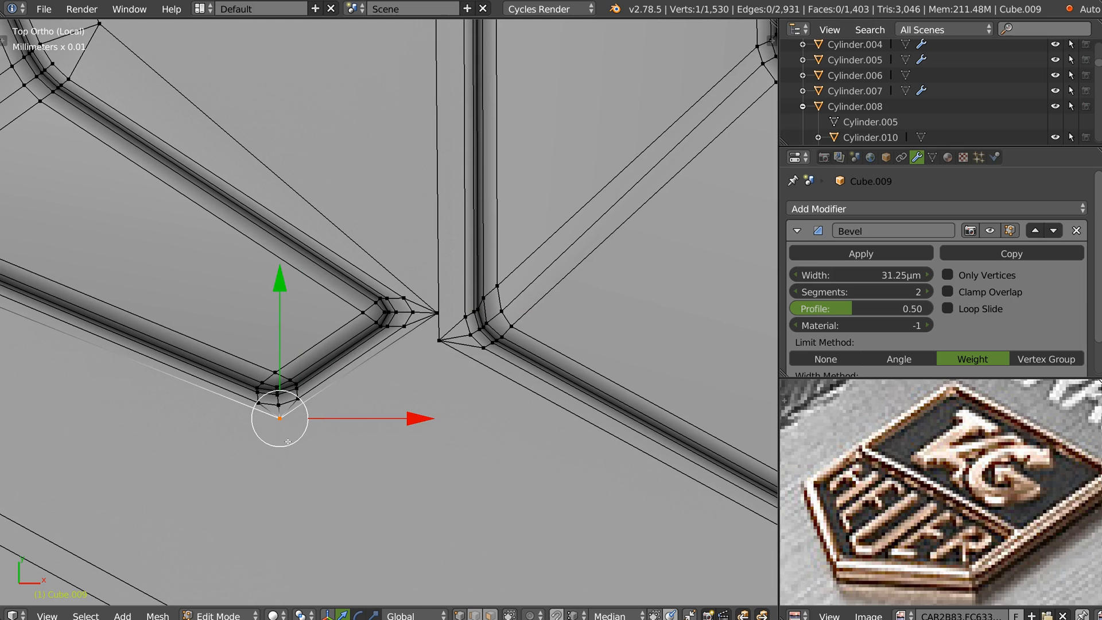
key(g)
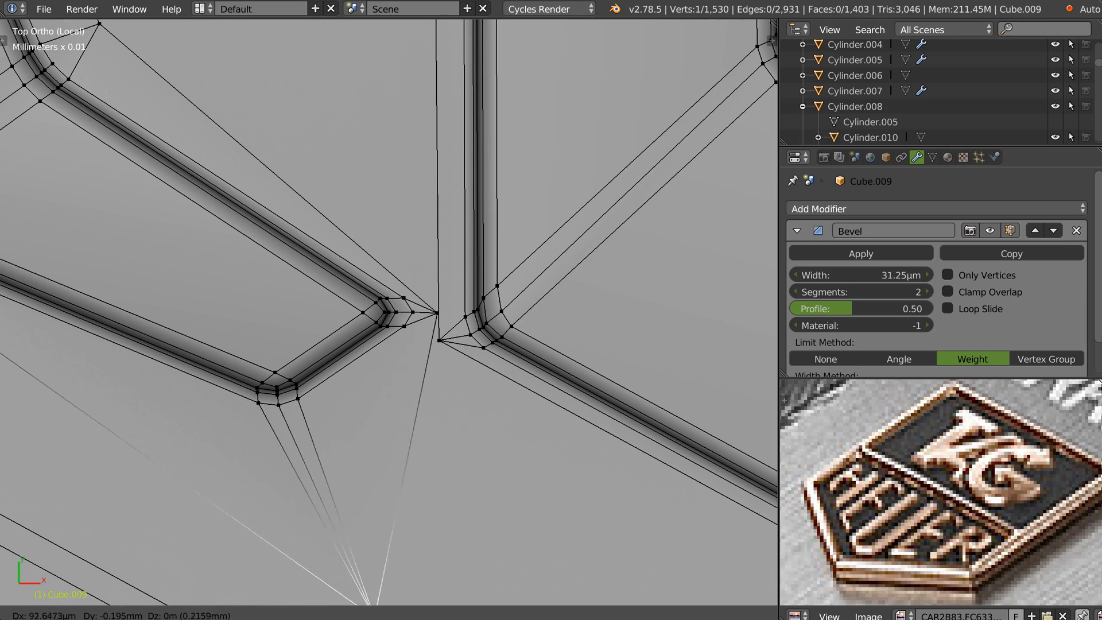
click(424, 334)
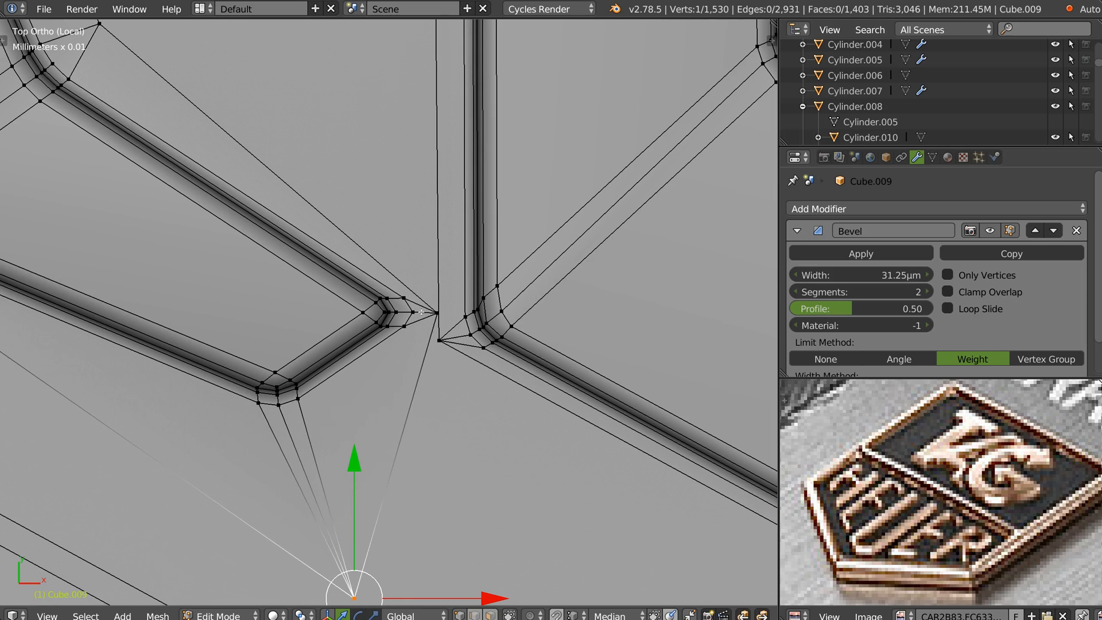
Step: Knife-cut an edge from the E tip's lower vertex towards the U's corner and weld the new intermediate vertex onto the U's merged vertex
key(k)
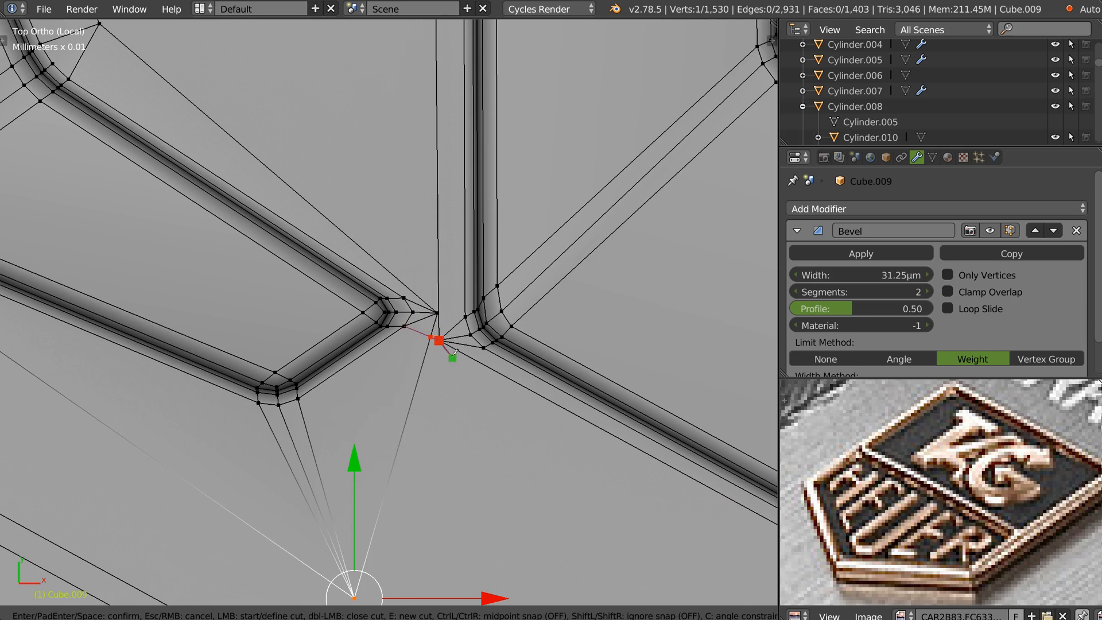
key(Return)
key(Tab)
right_click(435, 323)
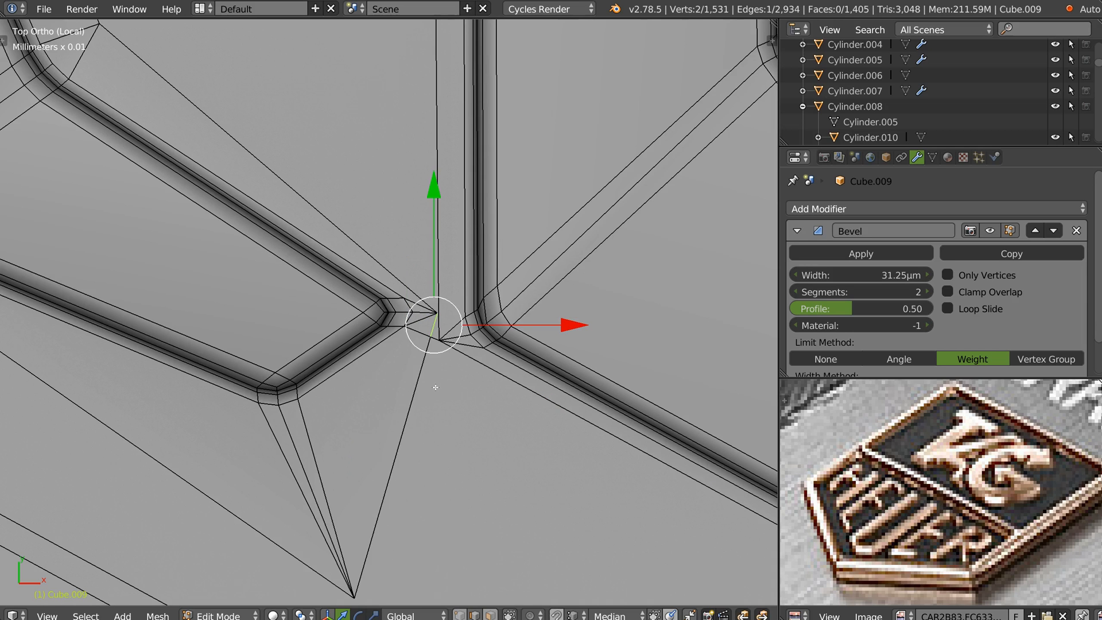
key(Tab)
right_click(430, 338)
key(g)
click(439, 341)
Step: Move the merged vertex beside the E's lower tip up along Y by about 25 µm
right_click(412, 310)
key(g)
right_click(424, 298)
right_click(430, 310)
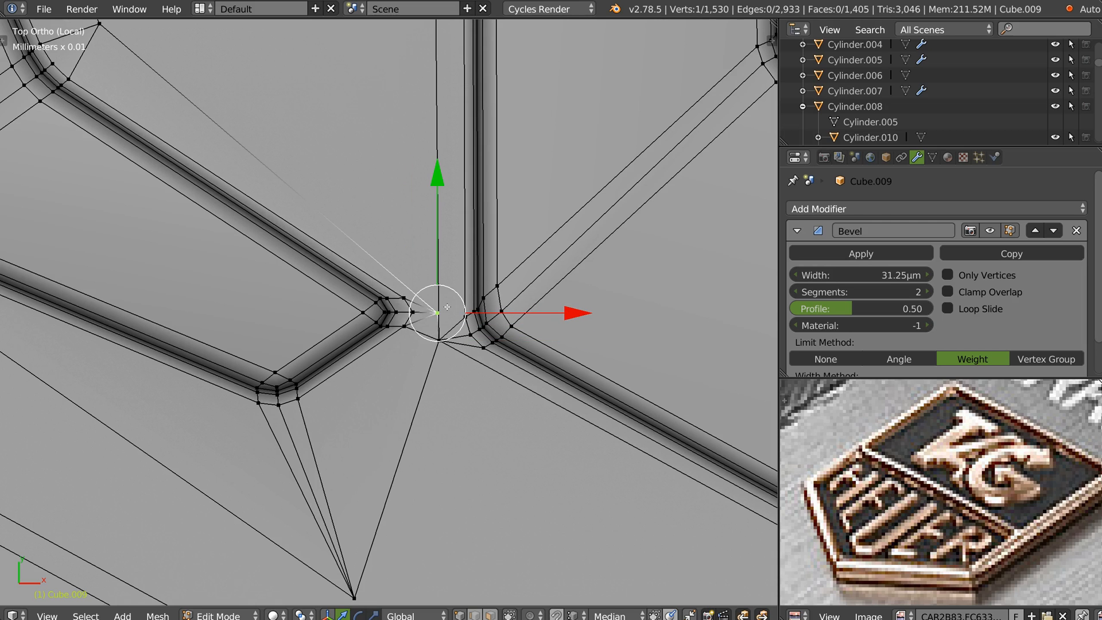
key(g)
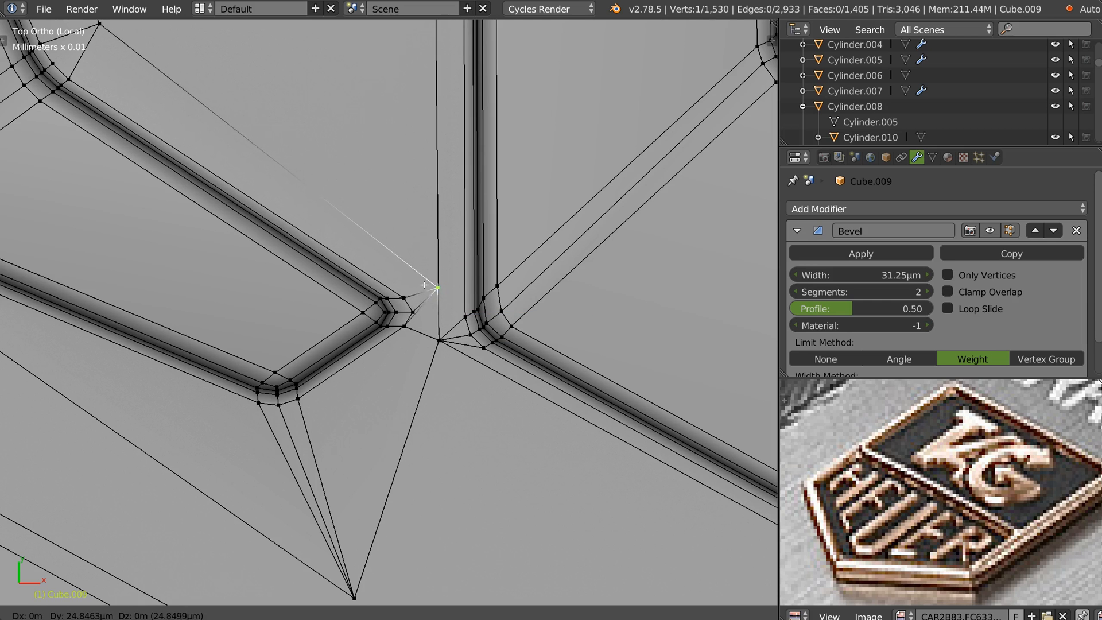
click(406, 299)
Step: Dissolve the two short edges fanning from the E's lower tip to its merged vertex
key(ctrl+Tab)
key(2)
right_click(422, 304)
shift+right_click(425, 316)
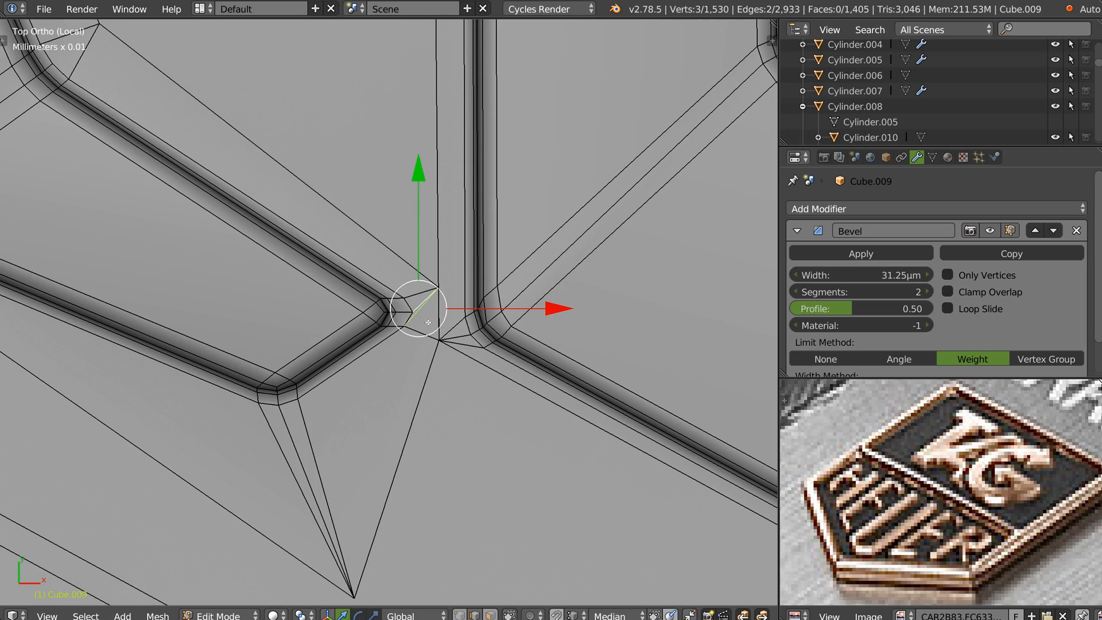
key(1)
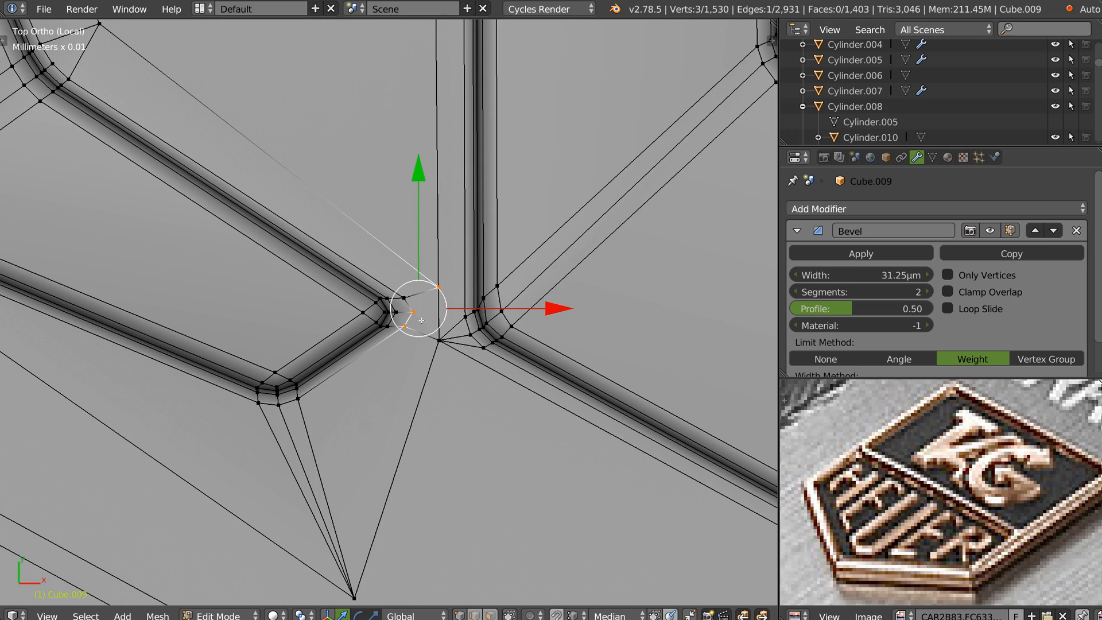
key(g)
click(425, 276)
key(ctrl+z)
key(ctrl+z)
Step: Reposition the E tip's lower and middle outer vertices and shift the U's merged corner vertex slightly down
right_click(408, 327)
key(g)
click(404, 335)
right_click(420, 313)
key(g)
key(Escape)
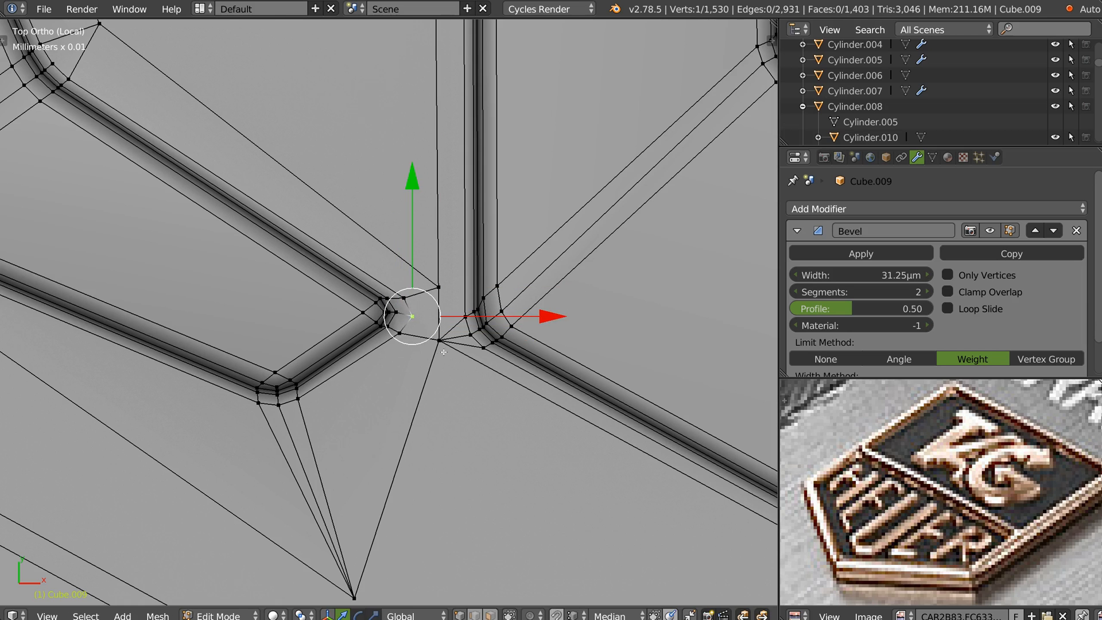
key(g)
click(447, 362)
Step: Connect the E tip's upper and middle outer vertices with the two facing vertices at the U's lower-left corner
key(ctrl+Tab)
click(446, 321)
right_click(443, 246)
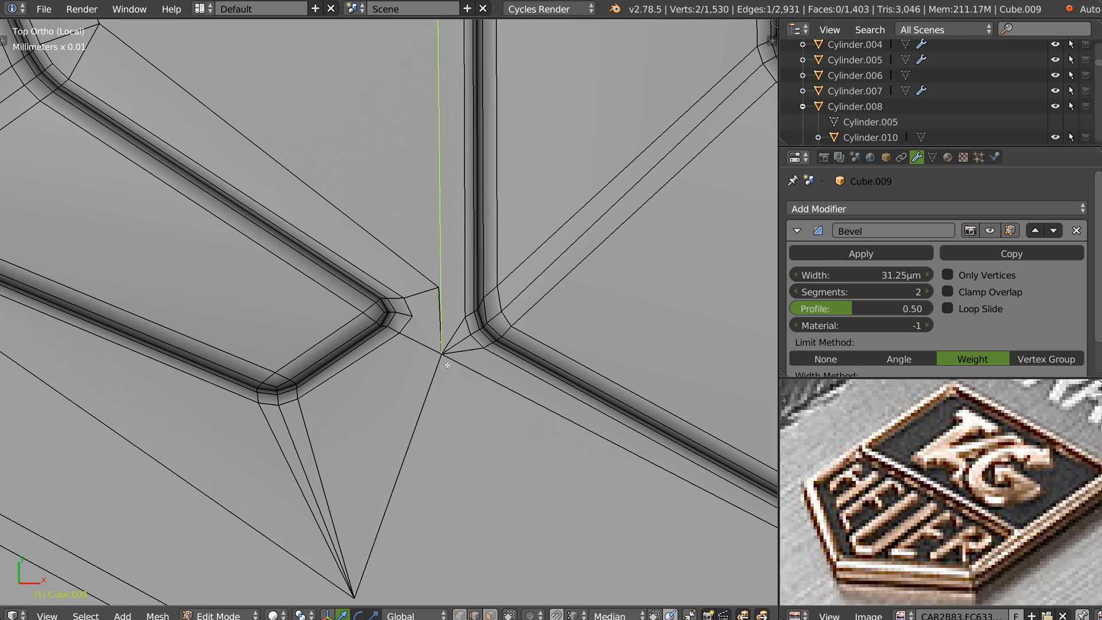
key(Tab)
click(383, 333)
right_click(458, 311)
shift+right_click(406, 297)
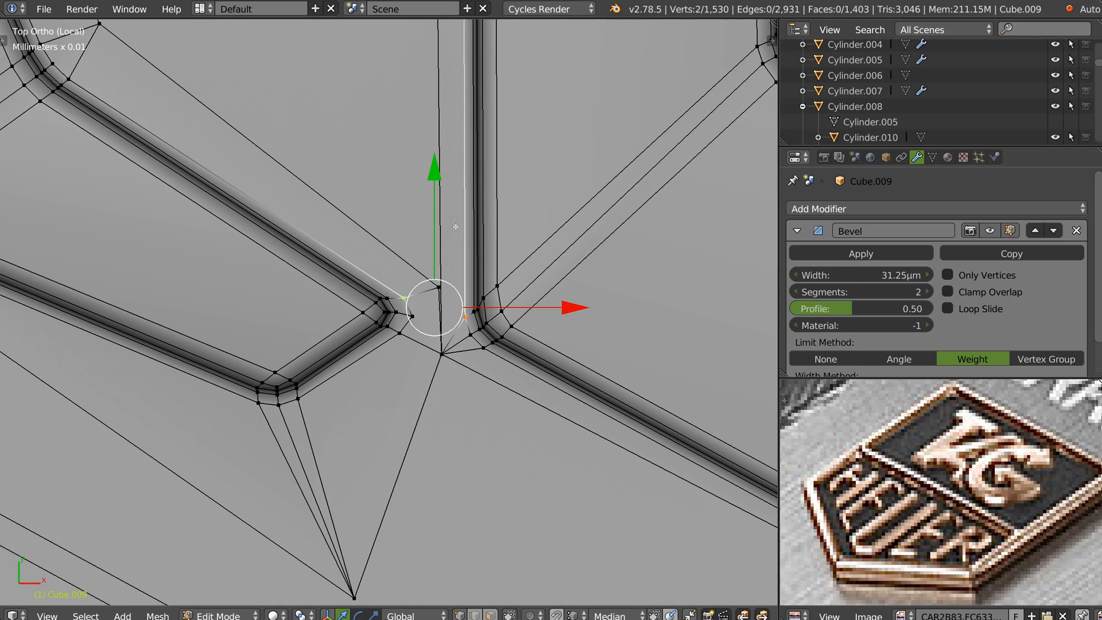
key(j)
right_click(469, 335)
shift+right_click(413, 319)
key(j)
Step: Dissolve the leftover long diagonal above the E's lower stroke and the surplus short edges above the new bridge
key(Tab)
click(440, 360)
right_click(427, 279)
shift+right_click(425, 292)
scroll(441, 299, up, 3)
shift+right_click(445, 309)
shift+right_click(448, 324)
shift+right_click(449, 363)
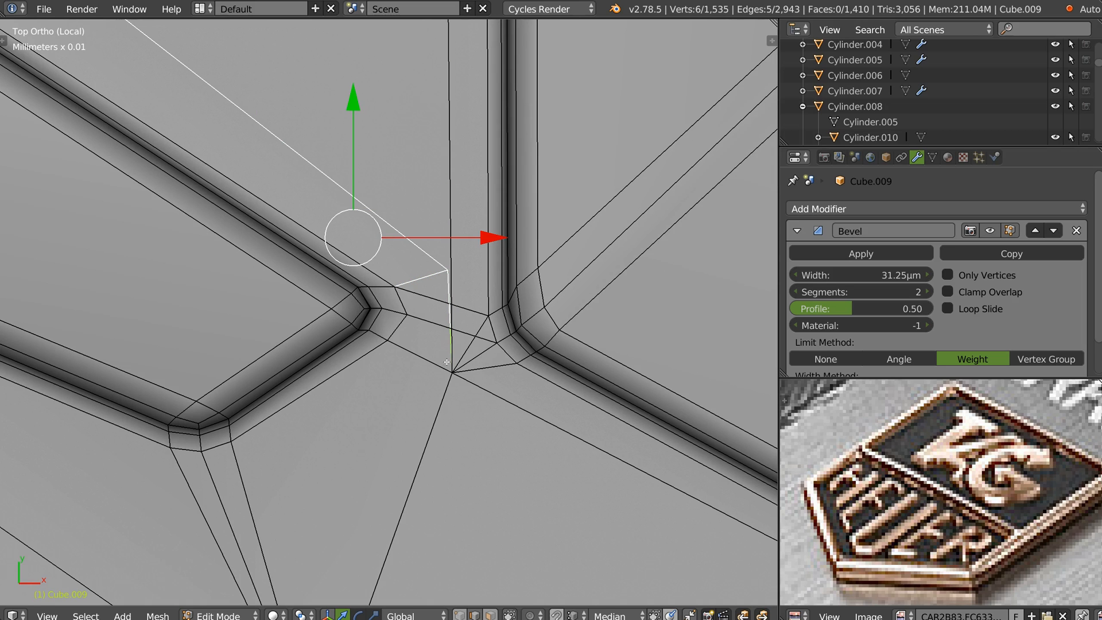
key(ctrl+x)
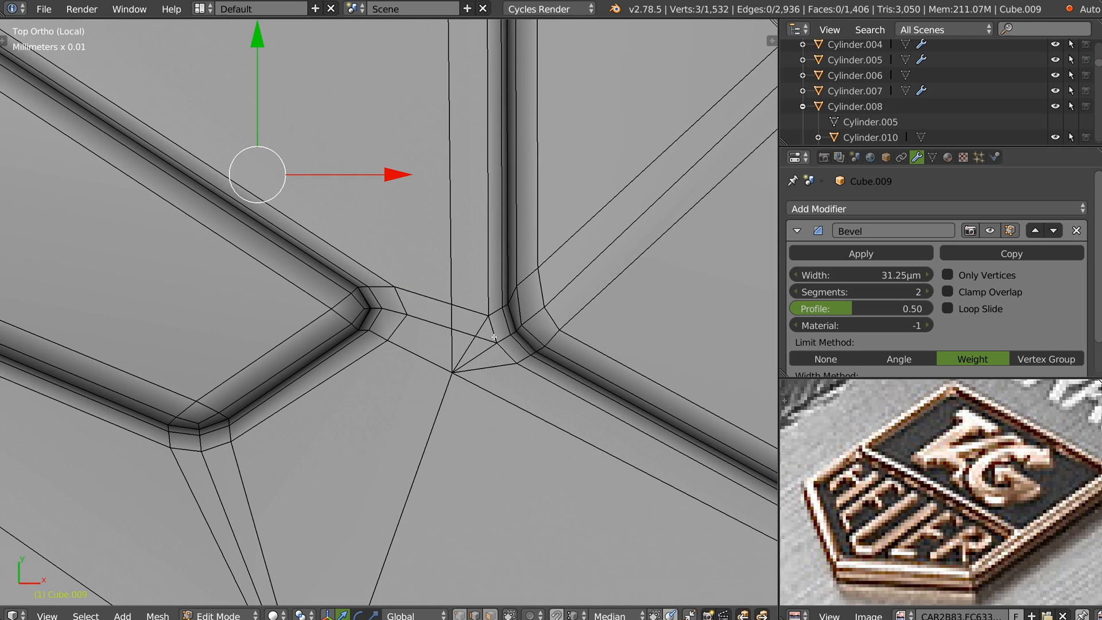
Step: Dissolve the two diagonal edges between the bridge and the U's lower-left corner
right_click(466, 347)
shift+right_click(475, 369)
shift+right_click(477, 367)
key(ctrl+x)
Step: Reposition the upper and middle vertices of the bridge between the E tip and the U
key(ctrl+Tab)
right_click(453, 303)
key(g)
click(447, 297)
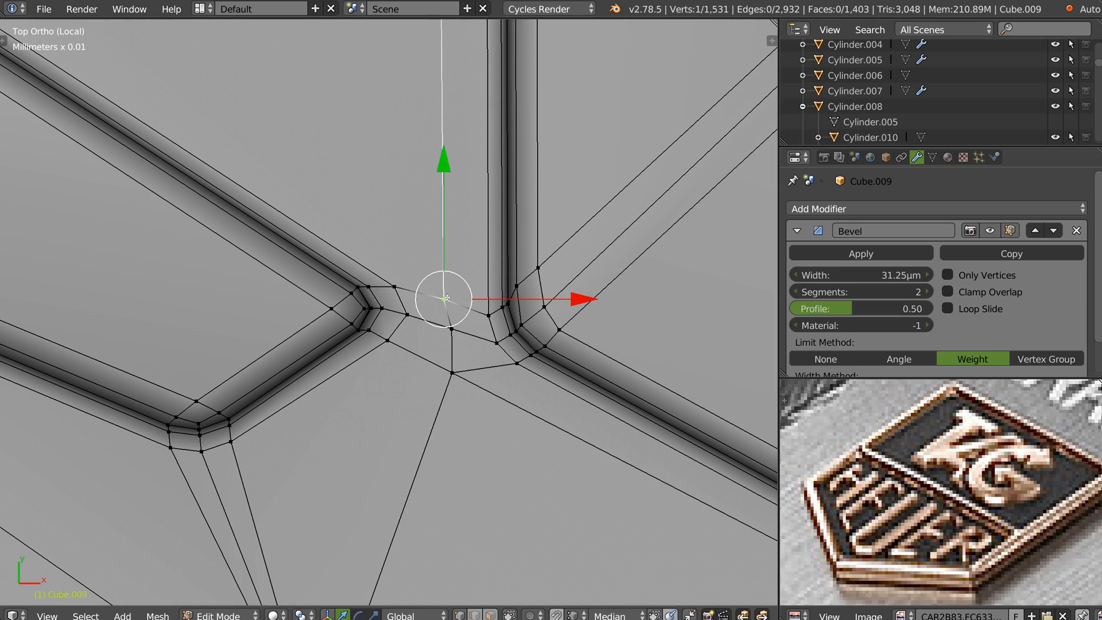
right_click(452, 329)
key(g)
click(446, 340)
Step: Move the bridge's lowest vertex down towards the E and fine-tune the position of its middle vertex
right_click(452, 373)
key(g)
click(433, 401)
right_click(453, 335)
key(g)
click(453, 330)
Step: Adjust the vertex at the base of the U's outer left edge along the Y axis
right_click(487, 314)
key(g)
key(y)
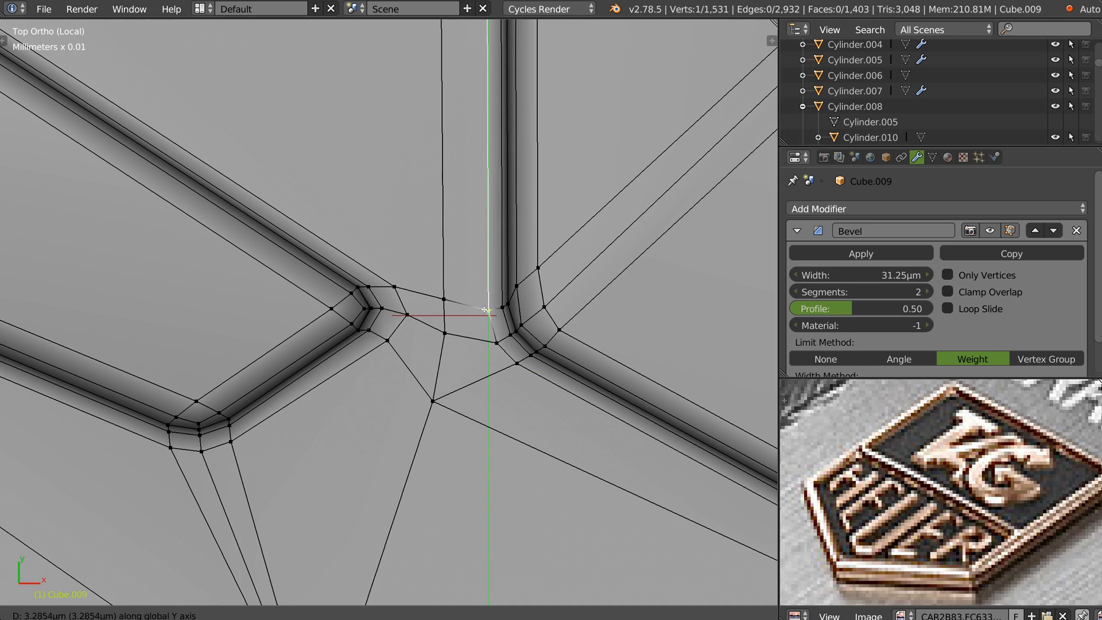
click(485, 306)
key(ctrl+z)
key(g)
key(y)
click(491, 309)
Step: Raise the bridge's upper vertex along Y and connect it with the outer vertex at the bend of the E's lower curve
ctrl+middle_drag(492, 213, 457, 253)
shift+middle_drag(477, 109, 384, 213)
shift+middle_drag(384, 213, 443, 239)
key(g)
key(y)
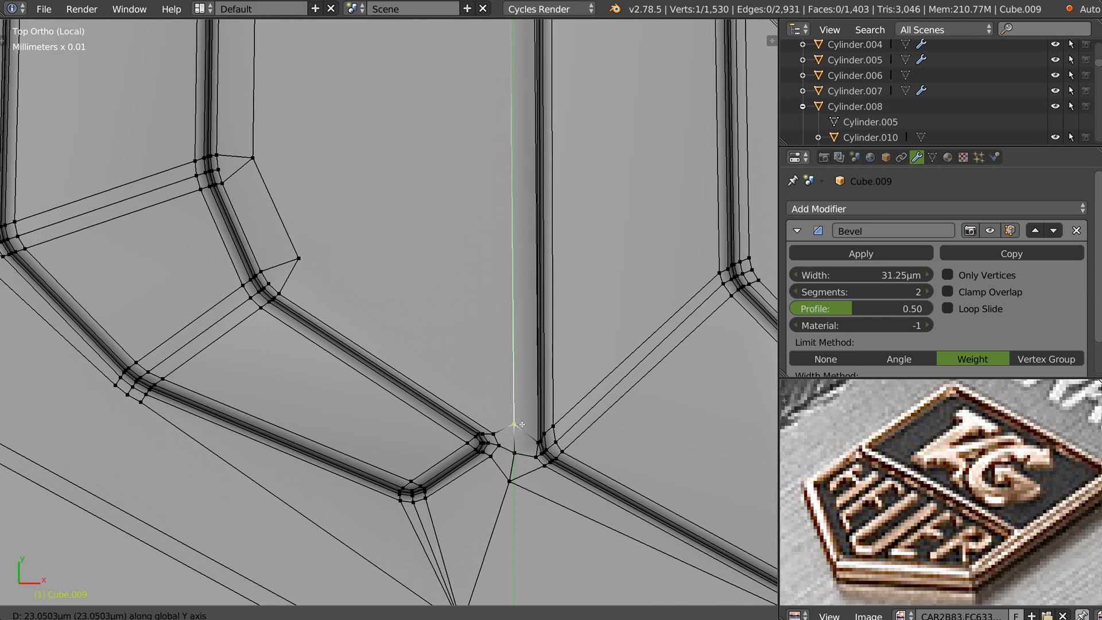
click(523, 420)
shift+click(299, 258)
key(f)
Step: Connect the outer corners of the first E's middle bar across the U to the lower and upper vertices on the second E's left edge
scroll(390, 316, down, 5)
ctrl+scroll(417, 302, down, 1)
ctrl+scroll(411, 298, down, 4)
right_click(637, 323)
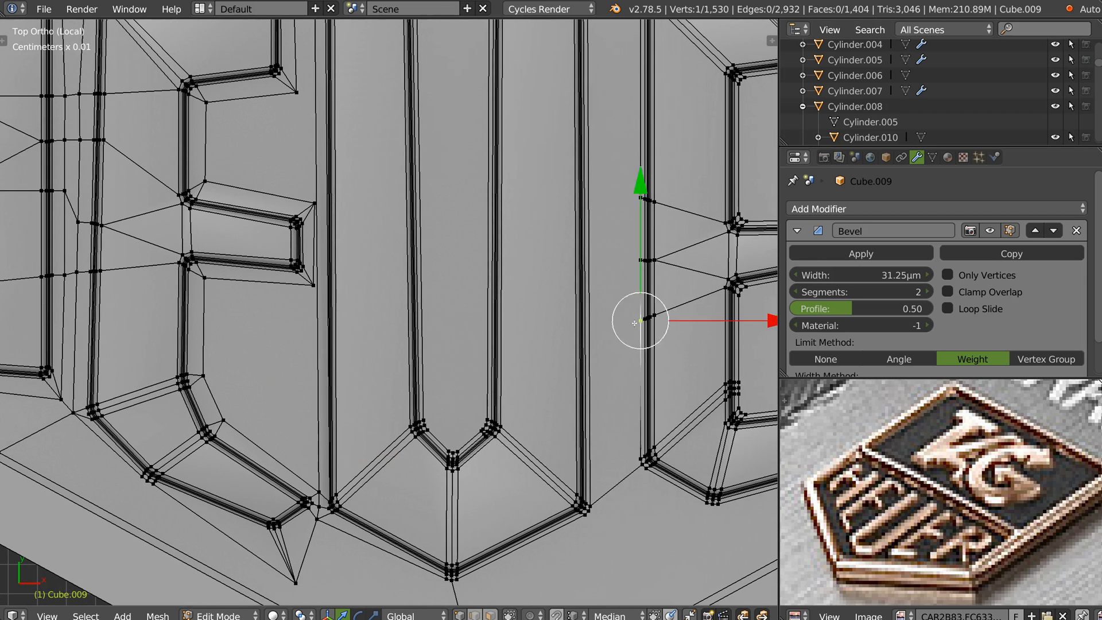
shift+right_click(322, 285)
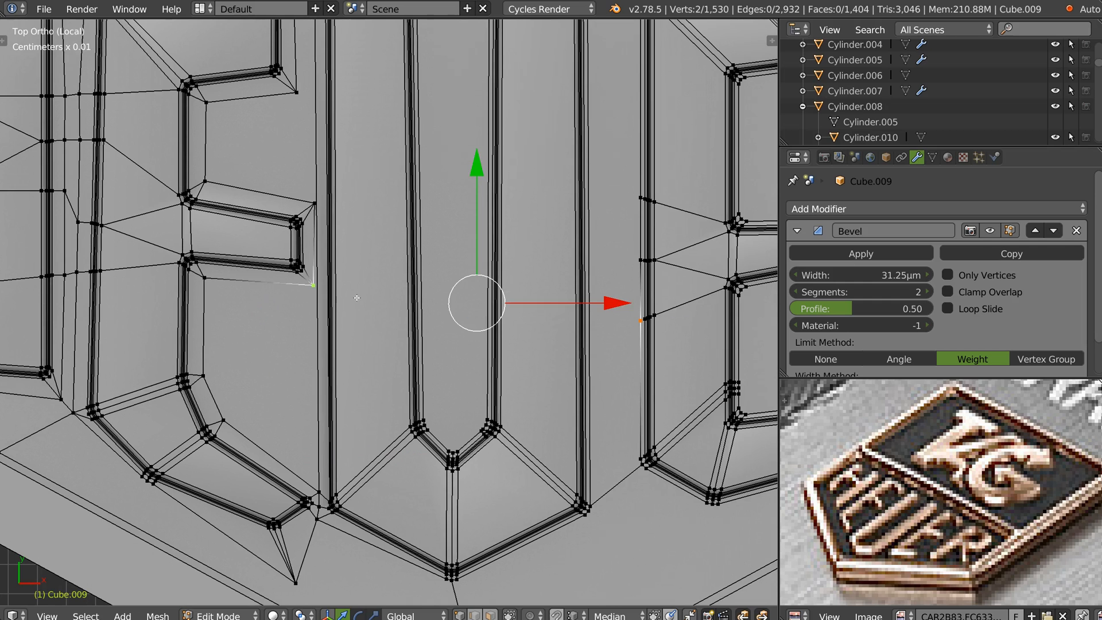
key(j)
right_click(642, 197)
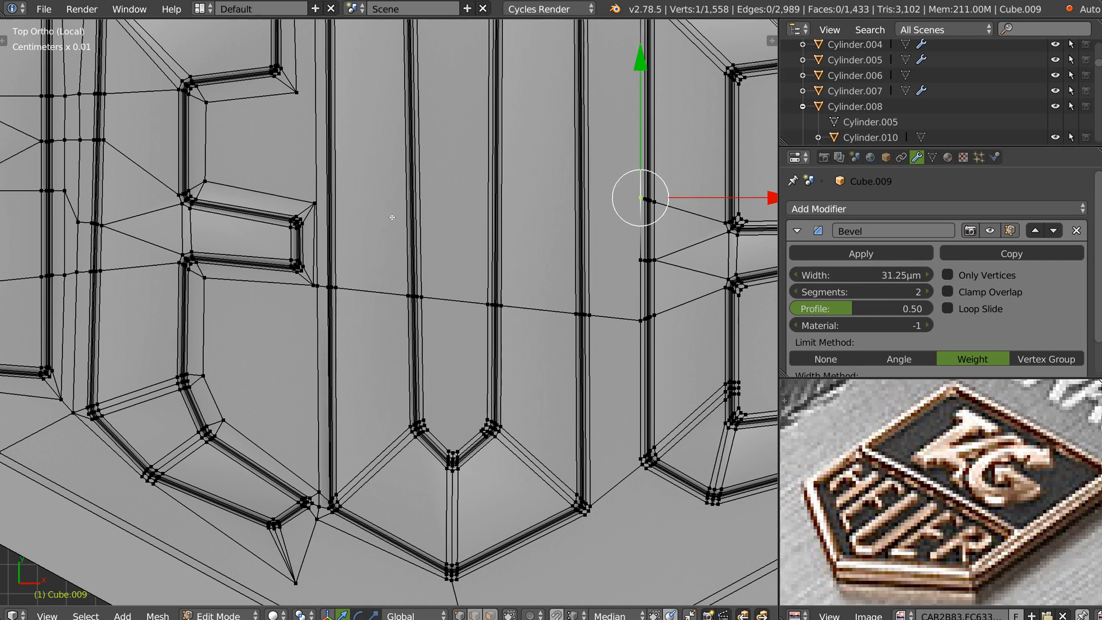
shift+right_click(325, 200)
key(j)
Step: Snap the middle bar's upper and lower outer corner vertices onto the adjacent vertical edge to weld them
shift+middle_drag(361, 235, 476, 272)
ctrl+middle_drag(475, 272, 469, 205)
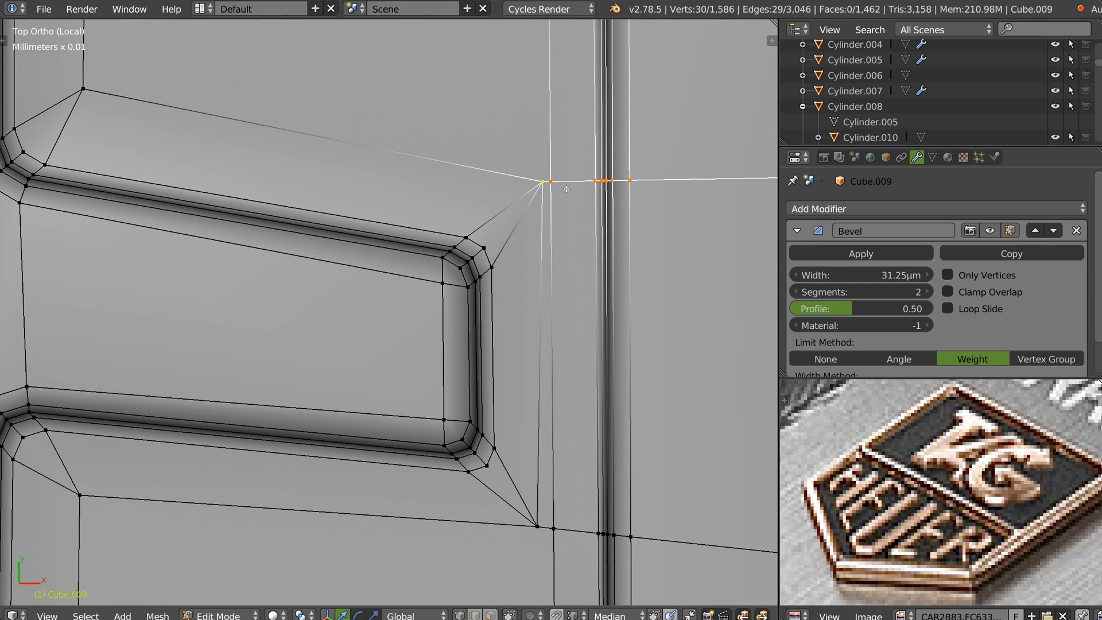
right_click(543, 192)
key(g)
ctrl+click(550, 196)
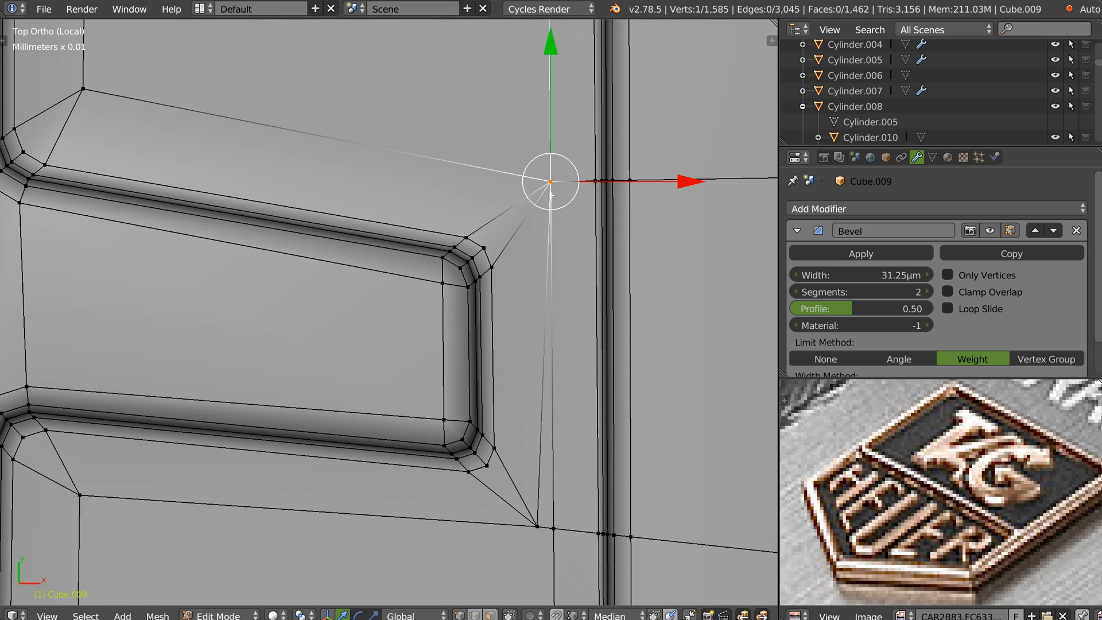
right_click(539, 513)
key(g)
ctrl+click(554, 517)
Step: Connect the outer corner of the first E's upper arm across the U to the upper vertex on the second E's left edge
ctrl+middle_drag(656, 364, 529, 358)
shift+middle_drag(665, 108, 525, 307)
shift+middle_drag(706, 326, 559, 366)
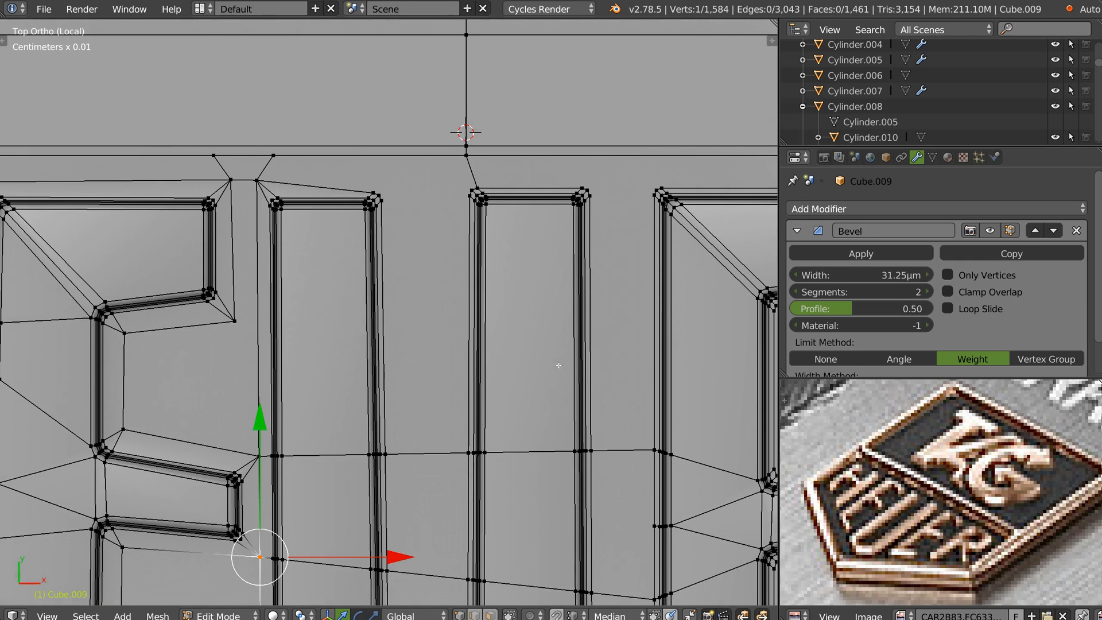
right_click(239, 320)
shift+right_click(653, 461)
key(j)
Step: Connect the middle bar's upper outer corner to the second E's middle left vertex and dissolve the former near-horizontal edge run
right_click(610, 518)
shift+right_click(273, 453)
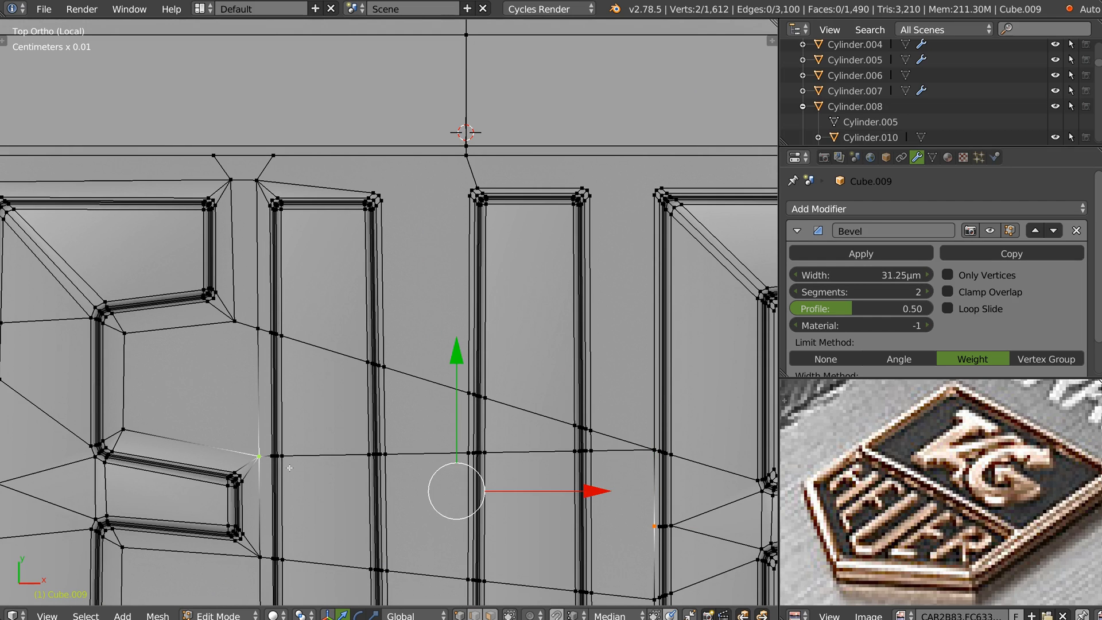
key(j)
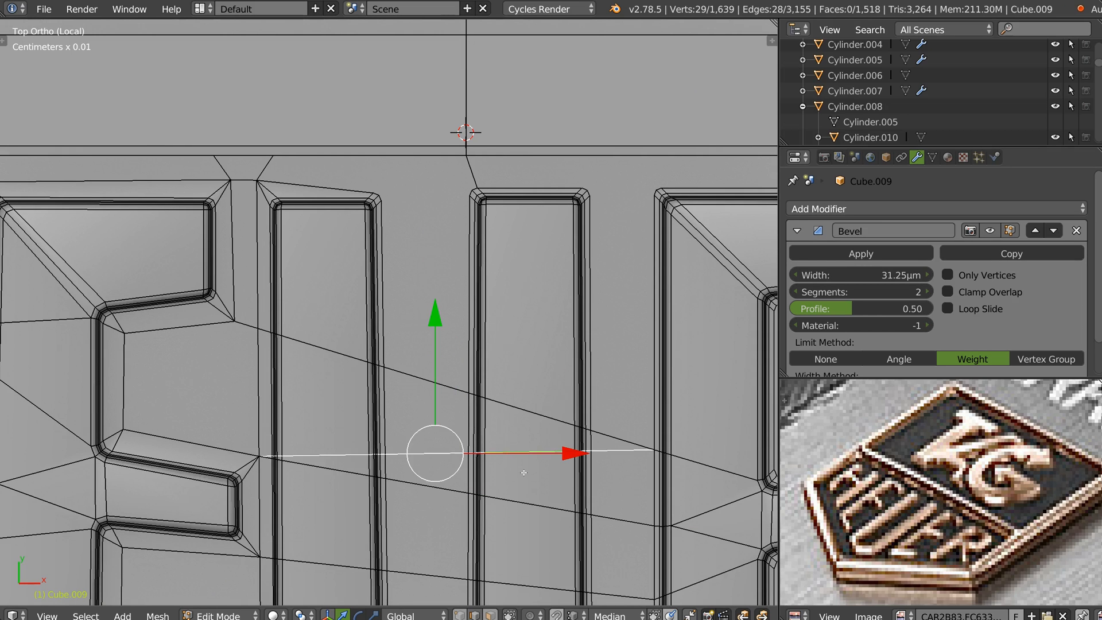
key(ctrl+z)
scroll(560, 341, down, 2)
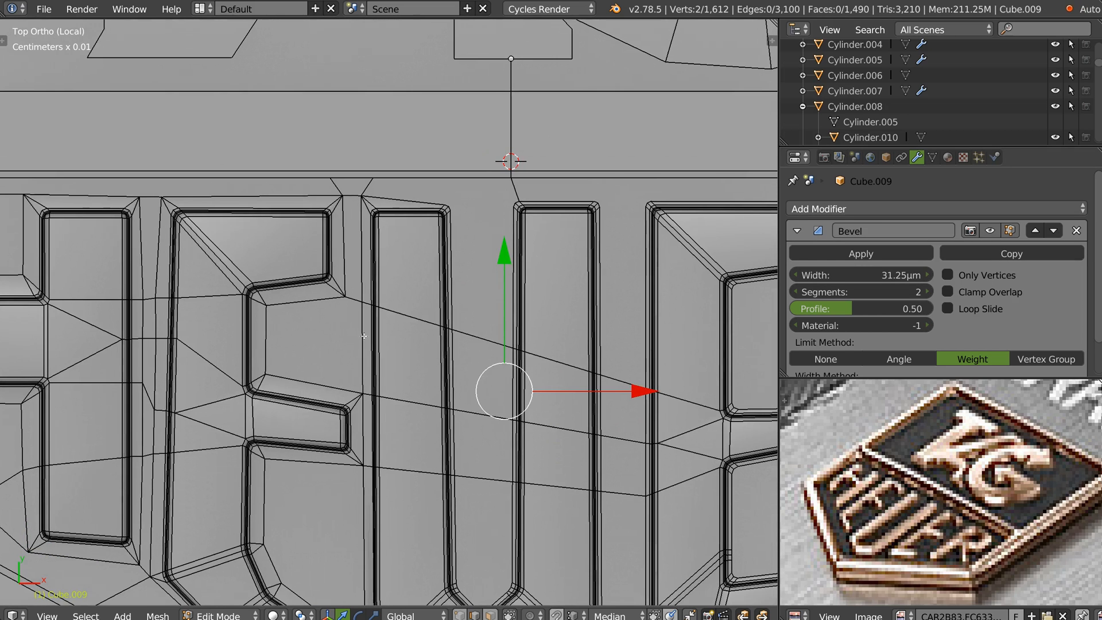
Step: Merge the outer vertices around the inner top corner of the U's left stem into one vertex
shift+middle_drag(364, 336, 420, 308)
scroll(498, 235, up, 4)
key(Tab)
click(424, 204)
right_click(427, 185)
shift+click(434, 191)
shift+click(439, 200)
right_click(448, 207)
click(459, 320)
Step: Merge the outer vertices at the inner top corner of the U's right stem and save an incremental file version
click(593, 179)
right_click(573, 195)
click(509, 283)
key(ctrl+s)
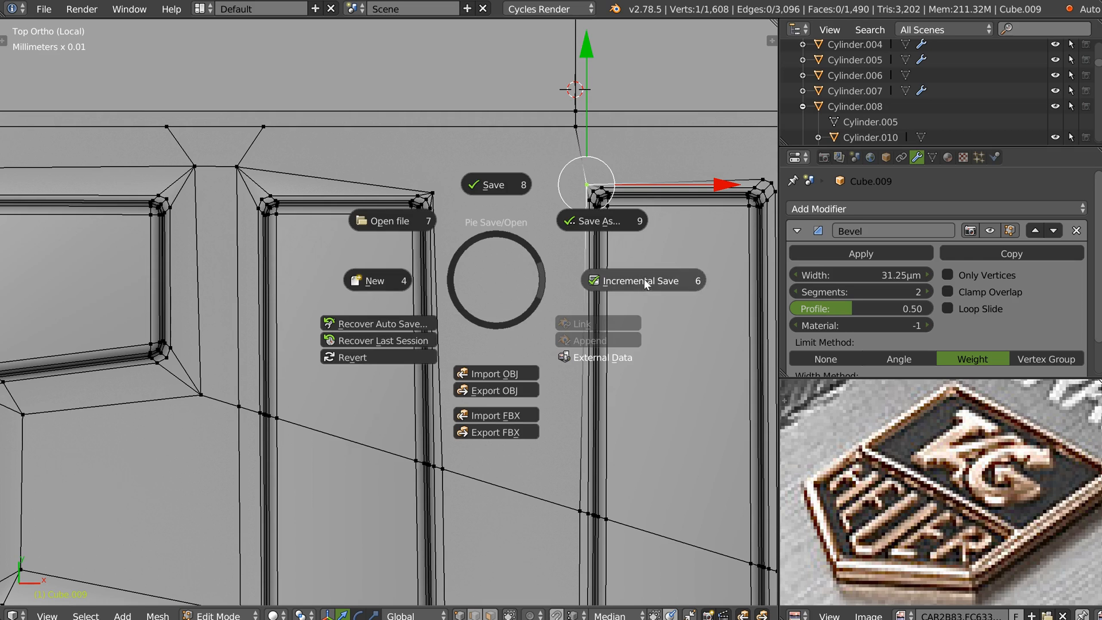
click(637, 279)
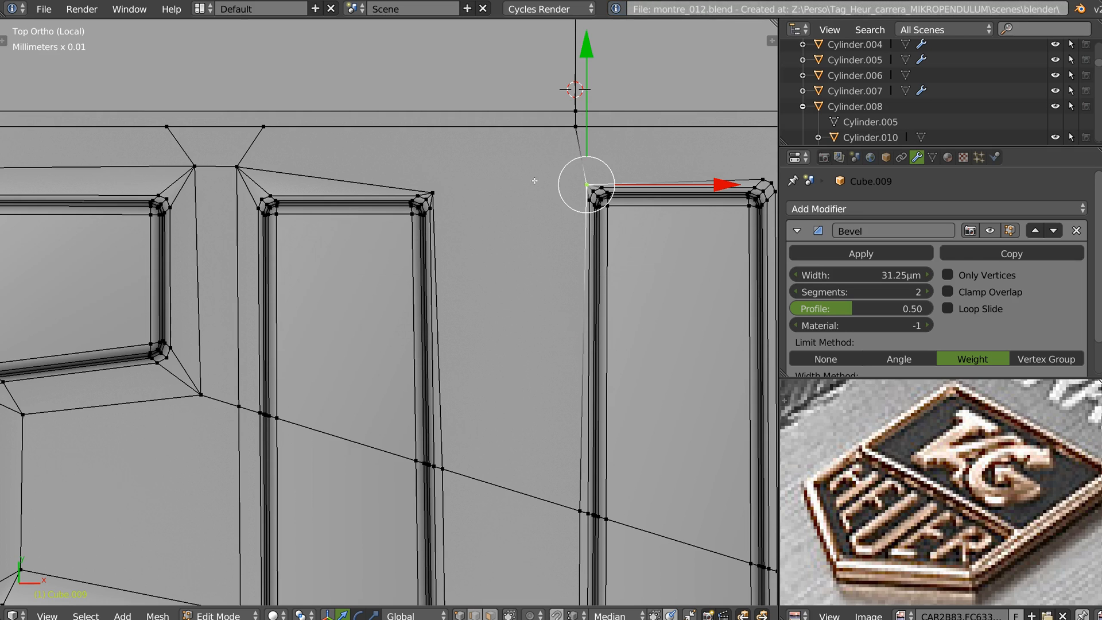
Step: Move the merged inner top corner vertices of both U stems up and into the gap between the stems
key(g)
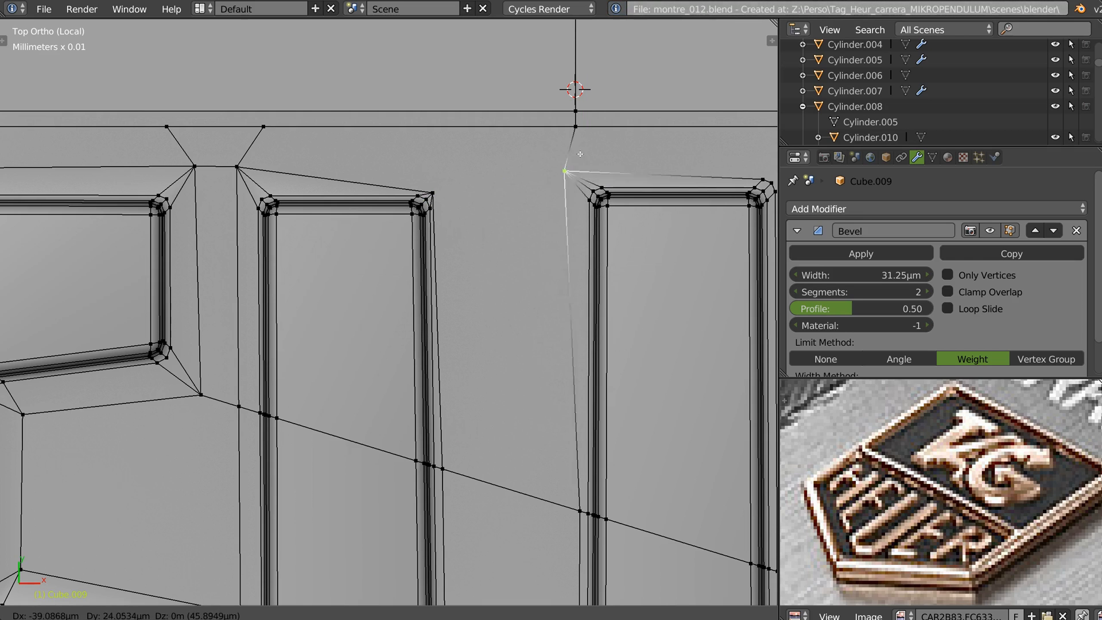
click(572, 141)
right_click(437, 179)
key(g)
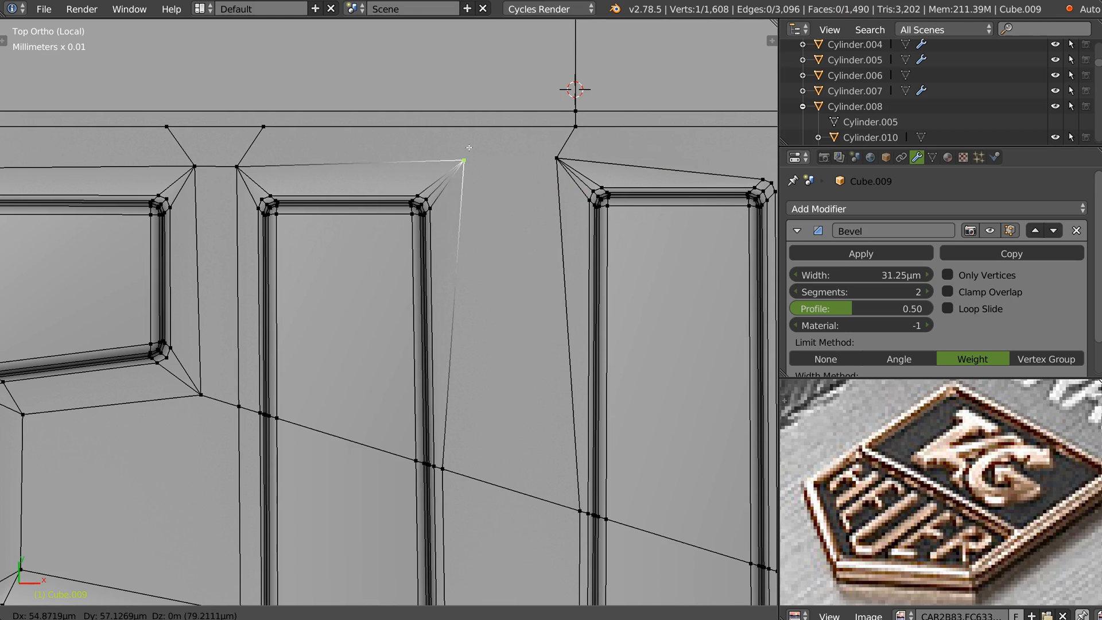
click(467, 147)
Step: Merge the outer vertices at the U's left inner bottom corner and move the resulting vertex up into the gap
shift+middle_drag(463, 378, 398, 221)
shift+middle_drag(401, 351, 415, 84)
shift+middle_drag(418, 472, 405, 170)
click(384, 309)
ctrl+click(393, 328)
right_click(398, 325)
click(395, 437)
key(g)
click(440, 348)
Step: Merge the outer vertices at the U's central inner bottom point and move the resulting vertex up into the gap
click(432, 369)
ctrl+click(449, 370)
right_click(447, 365)
click(445, 469)
key(g)
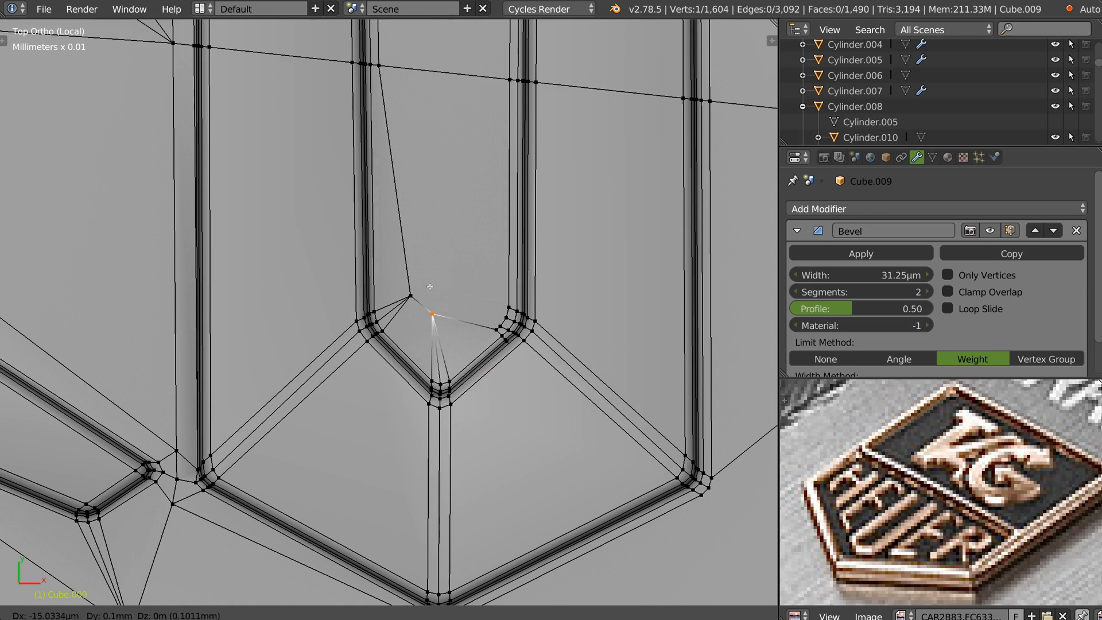
click(439, 317)
Step: Merge the outer vertices at the U's right inner bottom corner and dissolve the leftover edge loop beside it
click(497, 329)
ctrl+click(507, 298)
right_click(497, 305)
click(508, 418)
scroll(492, 362, up, 4)
key(2)
alt+click(516, 295)
key(ctrl+x)
ctrl+middle_drag(547, 262, 506, 308)
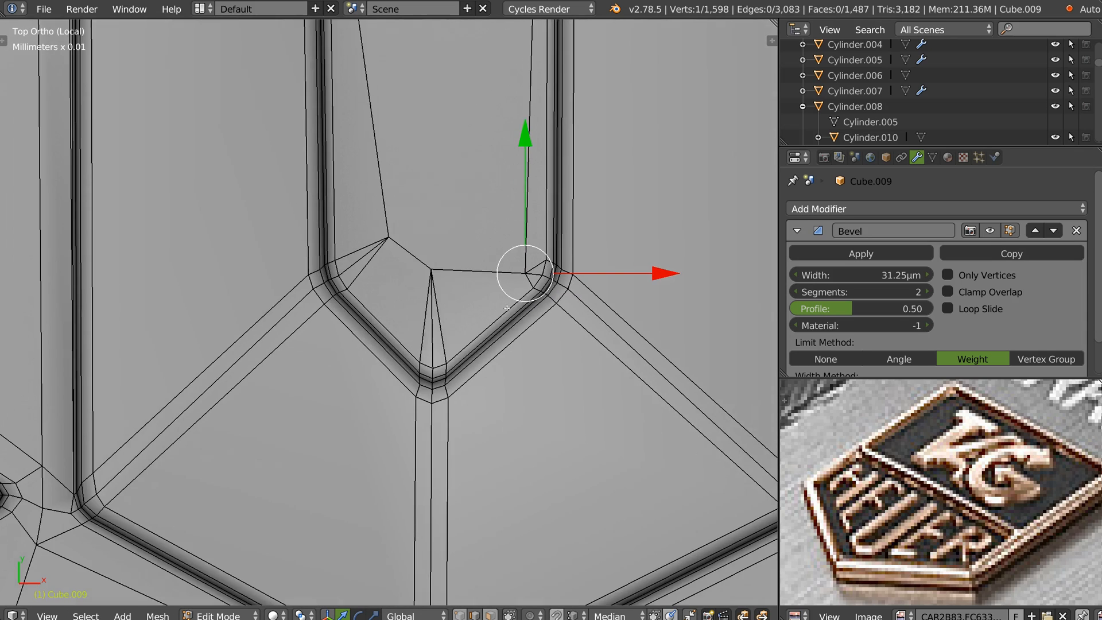
Step: Reposition the three merged vertices inside the U's bottom into a symmetric layout and connect the left one to the right one
key(1)
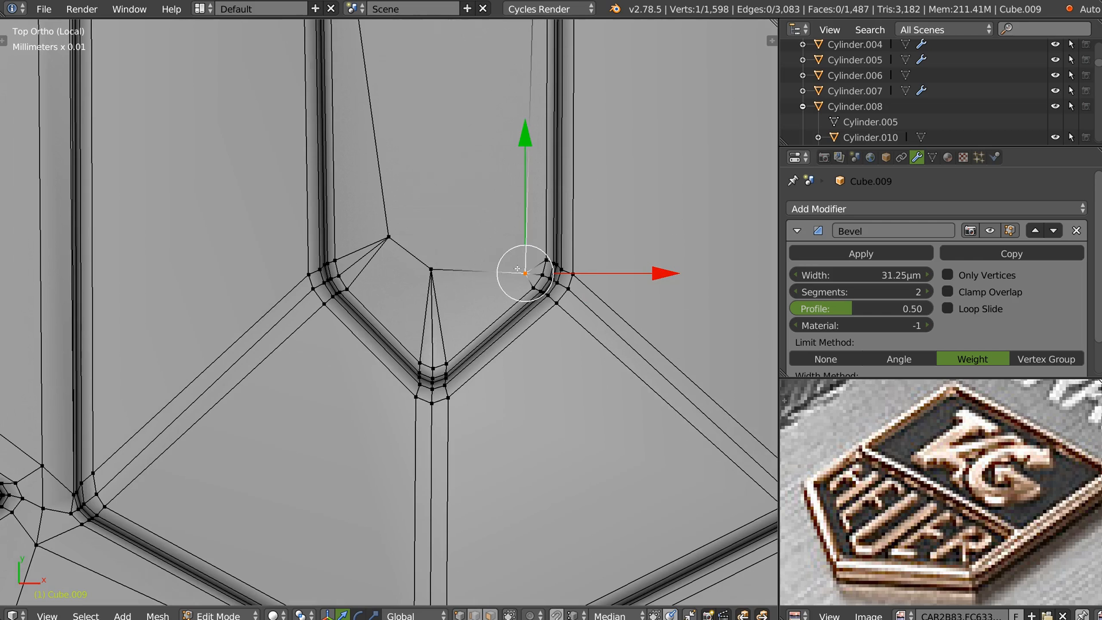
key(g)
click(386, 236)
drag(387, 236, 390, 227)
shift+click(495, 227)
right_drag(488, 237, 481, 226)
right_drag(431, 269, 434, 275)
right_drag(484, 224, 483, 227)
ctrl+middle_drag(483, 226, 423, 236)
Step: Shift the vertices of the crossing edges beside both U stems inward along X, away from the stems
shift+middle_drag(423, 236, 394, 538)
right_click(451, 357)
shift+middle_drag(451, 357, 395, 534)
ctrl+right_click(395, 253)
drag(535, 397, 499, 400)
shift+middle_drag(303, 518, 374, 438)
right_click(346, 441)
ctrl+right_click(346, 122)
drag(480, 291, 507, 289)
Step: Lower the crossing-edge vertices beside the U's left stem slightly to even out the edges across the gap
ctrl+middle_drag(507, 289, 345, 353)
shift+middle_drag(344, 353, 367, 367)
mouse_move(367, 367)
shift+middle_down()
mouse_move(337, 494)
mouse_move(367, 355)
shift+middle_up()
shift+middle_drag(367, 356, 345, 326)
right_drag(450, 304, 450, 319)
right_drag(443, 437, 446, 444)
Step: Nudge the right stem's inner top vertex in line with the crossing-edge vertices below and connect it to the left stem's top vertex
shift+middle_drag(544, 277, 501, 387)
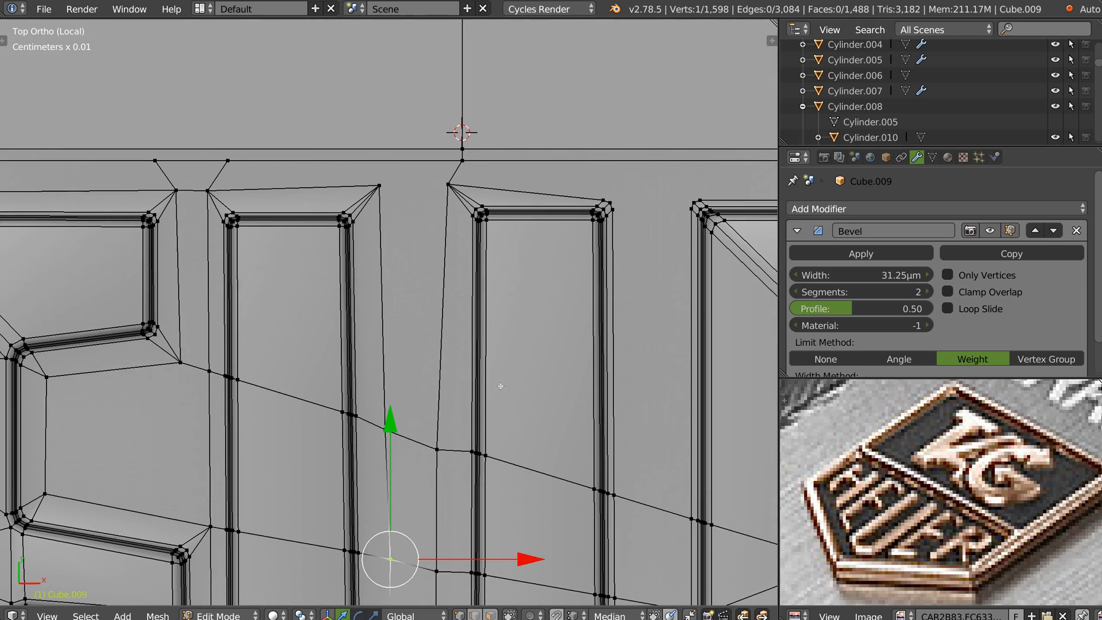
right_drag(385, 186, 435, 192)
shift+right_click(381, 190)
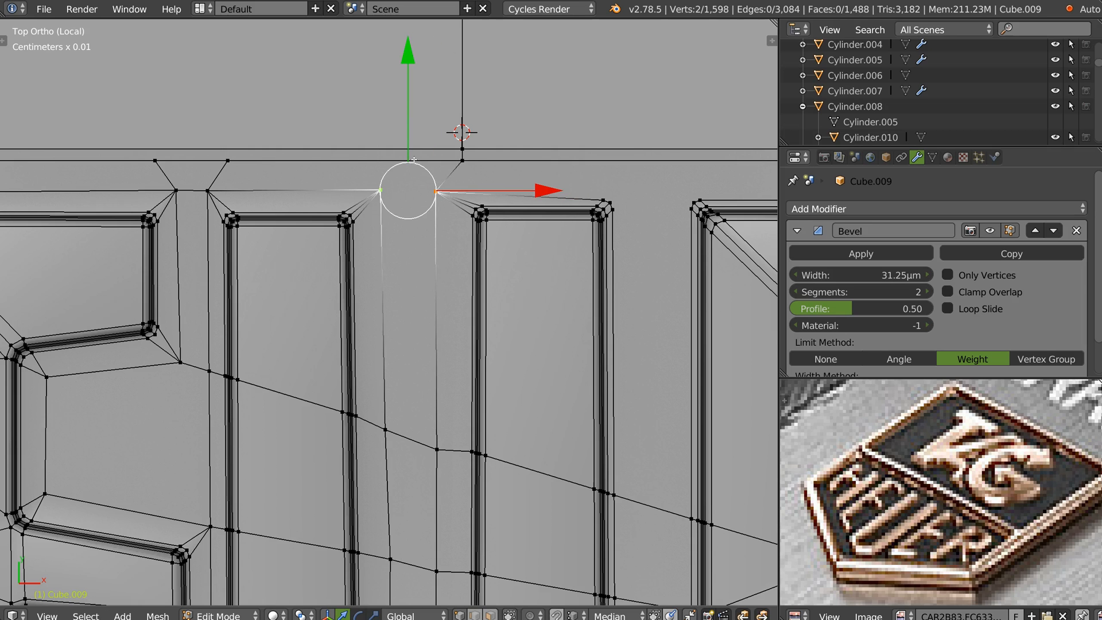
Step: Merge the vertices at the outer top corner of the U's right stem and move the result up and outward
shift+middle_drag(518, 215, 304, 203)
click(391, 187)
ctrl+click(405, 201)
right_click(409, 199)
click(422, 317)
key(g)
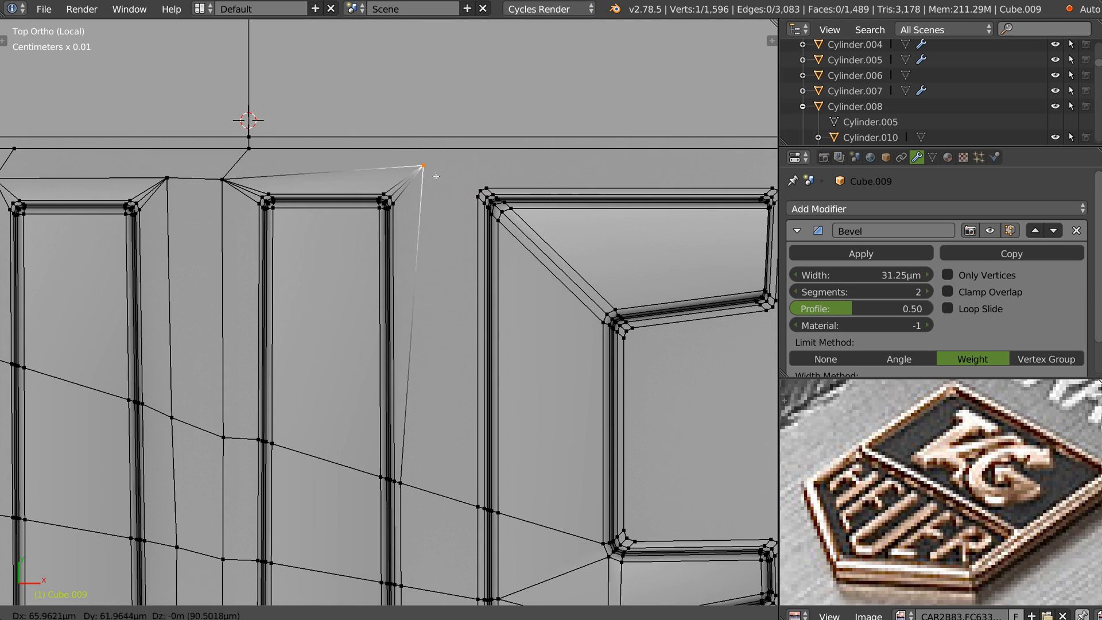
click(434, 183)
Step: Merge the outer vertices at the second E's upper left corner and move the result up and toward the U
click(476, 197)
ctrl+click(488, 186)
right_click(487, 187)
click(488, 298)
click(441, 186)
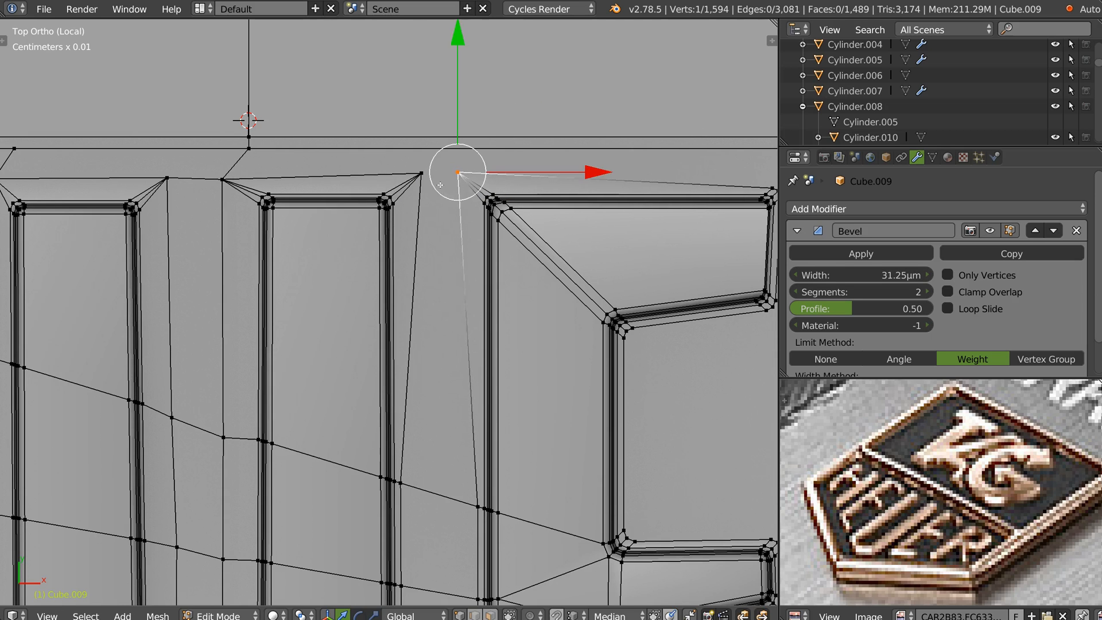
Step: Merge the outer vertices at the U's lower right corner and move the result down and outward
shift+middle_drag(448, 279, 433, 115)
right_click(385, 320)
shift+middle_drag(416, 505, 448, 241)
shift+middle_drag(435, 540, 423, 416)
click(409, 412)
ctrl+click(401, 427)
right_click(405, 432)
click(412, 544)
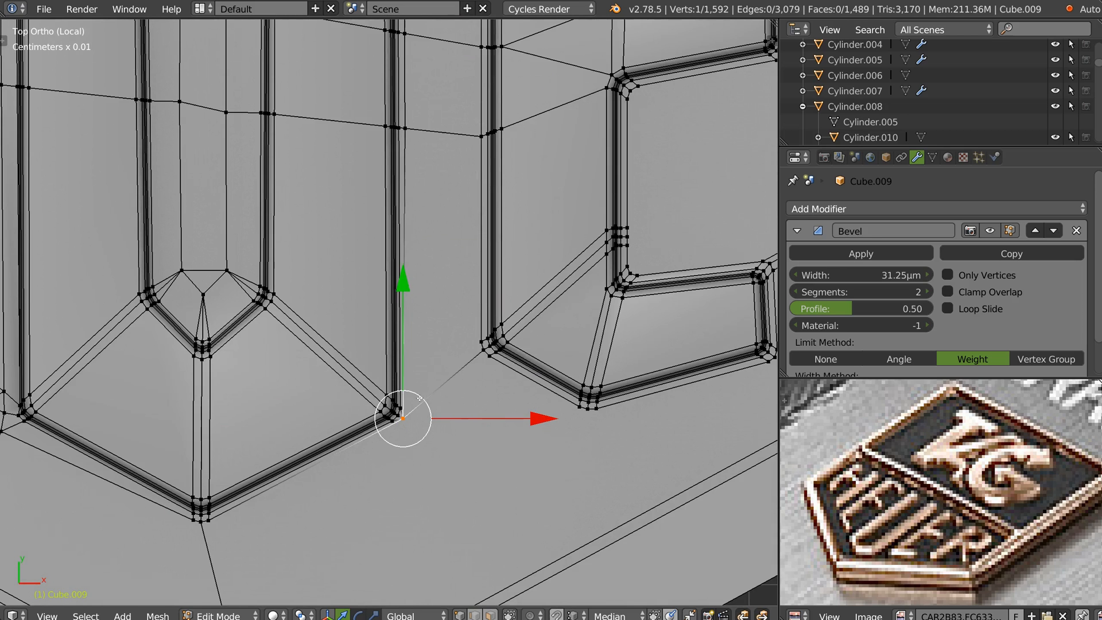
Step: Merge the outer vertices at the second E's lower left corner and move the result down and toward the U
click(476, 346)
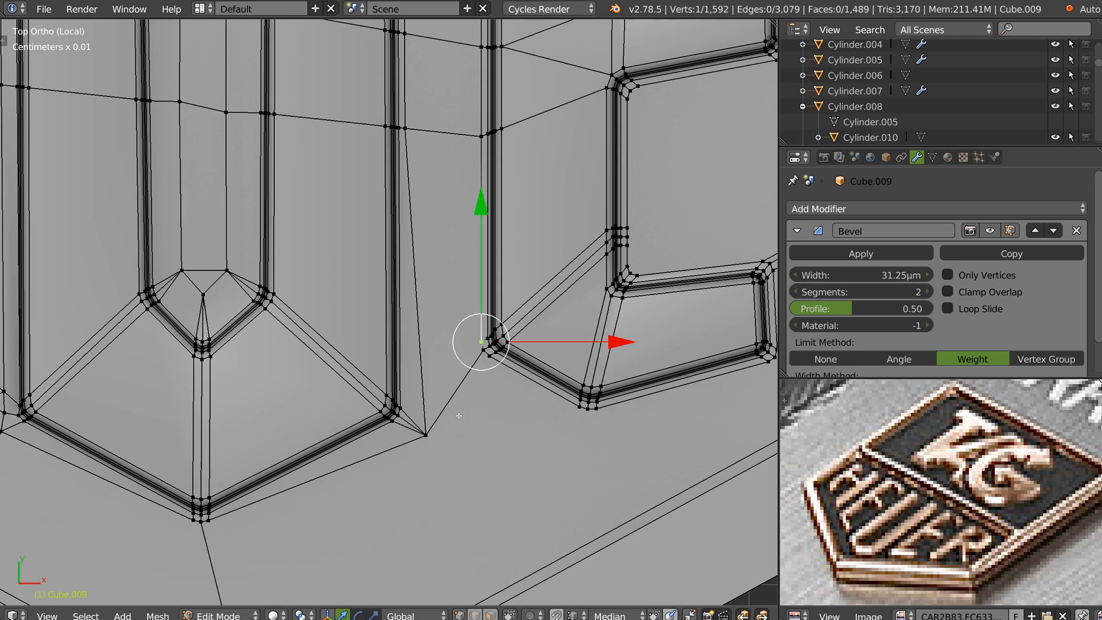
right_click(479, 377)
click(474, 361)
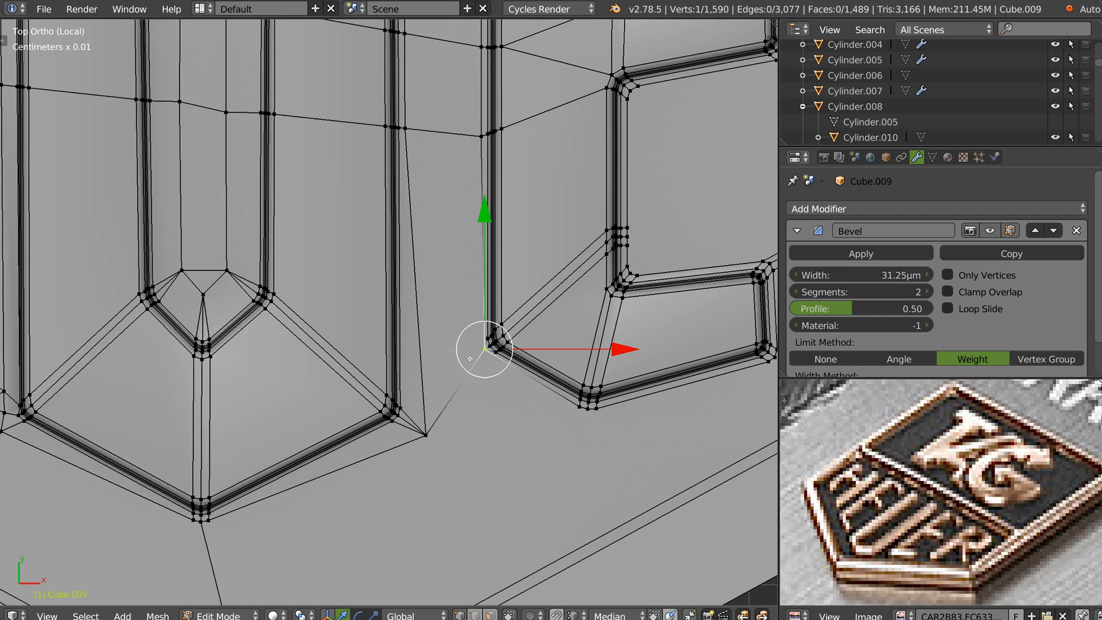
key(g)
click(464, 383)
Step: Merge the outer vertices at the second E's bottom point and move the result downward away from the letter
click(579, 414)
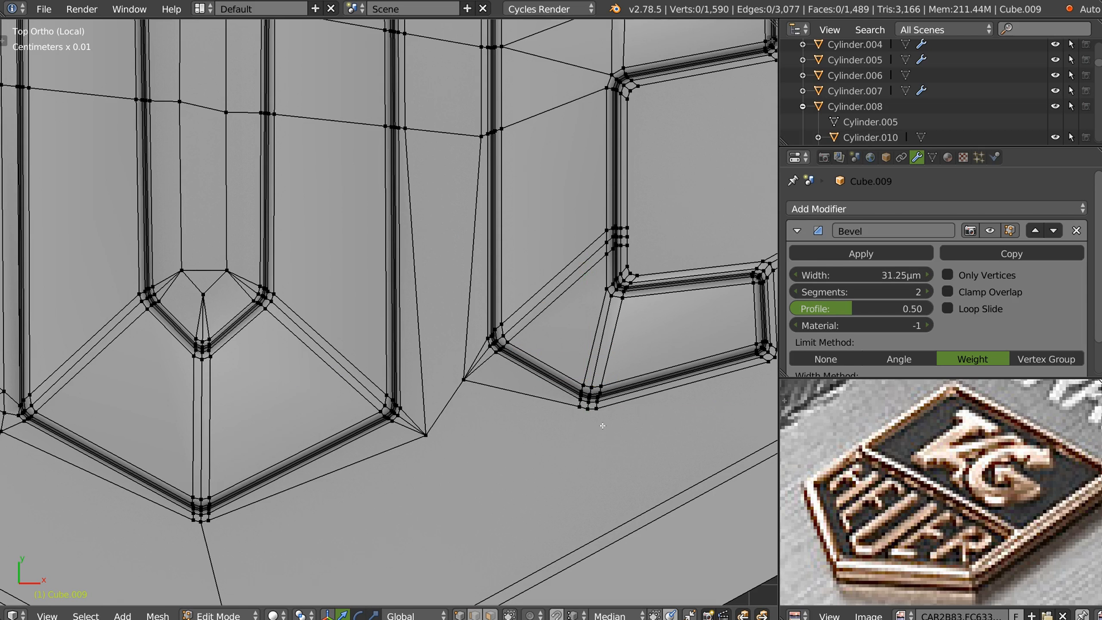
right_click(590, 413)
ctrl+click(599, 414)
right_click(600, 415)
click(656, 386)
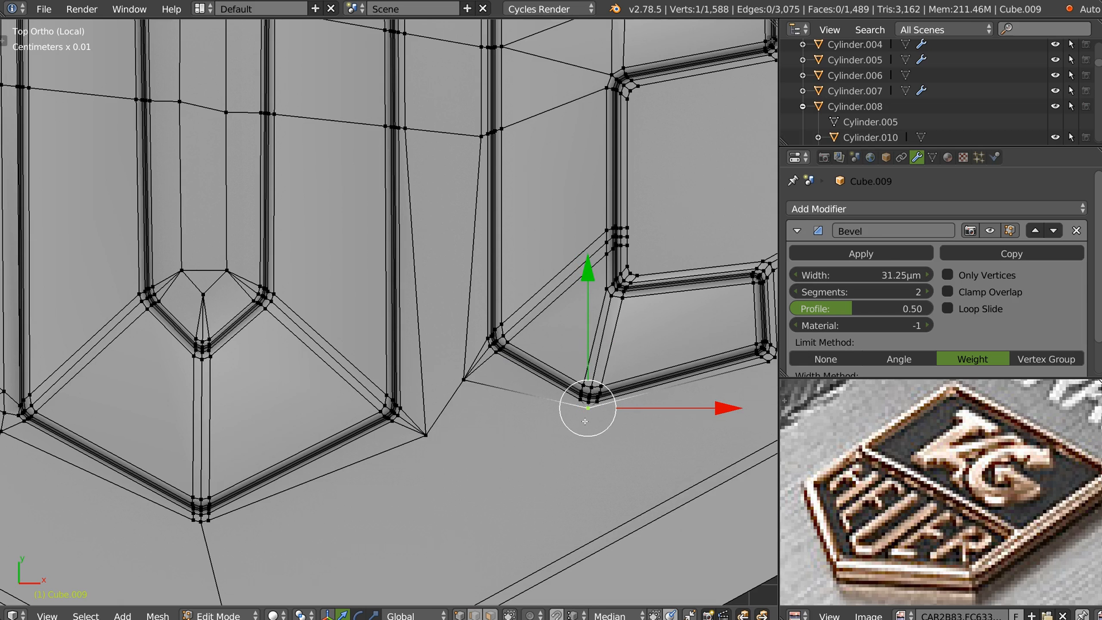
key(g)
click(580, 466)
Step: Merge the outer vertices at the lower right corner of the second E's bottom arm and move the result outward
shift+middle_drag(775, 375, 485, 368)
click(478, 363)
ctrl+click(485, 343)
right_click(491, 343)
click(501, 457)
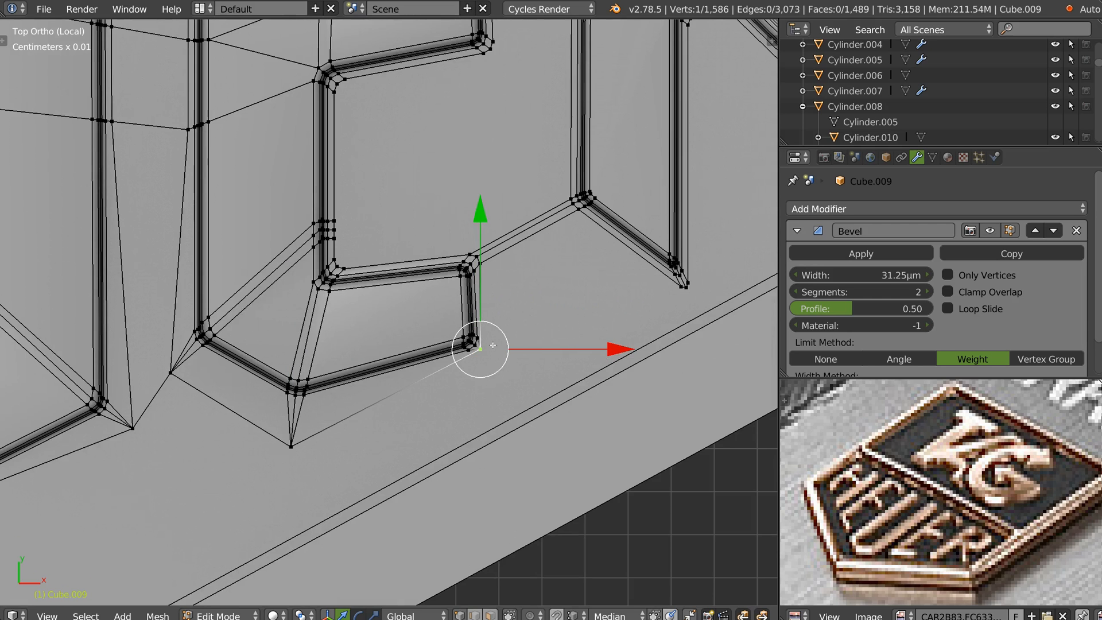
key(g)
click(526, 367)
Step: Merge the outer vertices at the upper right corner of the second E's bottom arm and move the result up and outward
click(483, 265)
ctrl+click(473, 252)
right_click(473, 252)
click(475, 361)
key(g)
click(567, 212)
Step: Merge the outer vertices at the lower left corner of the R's left stem and move the result down and outward
click(576, 212)
ctrl+click(564, 201)
right_click(554, 211)
click(563, 322)
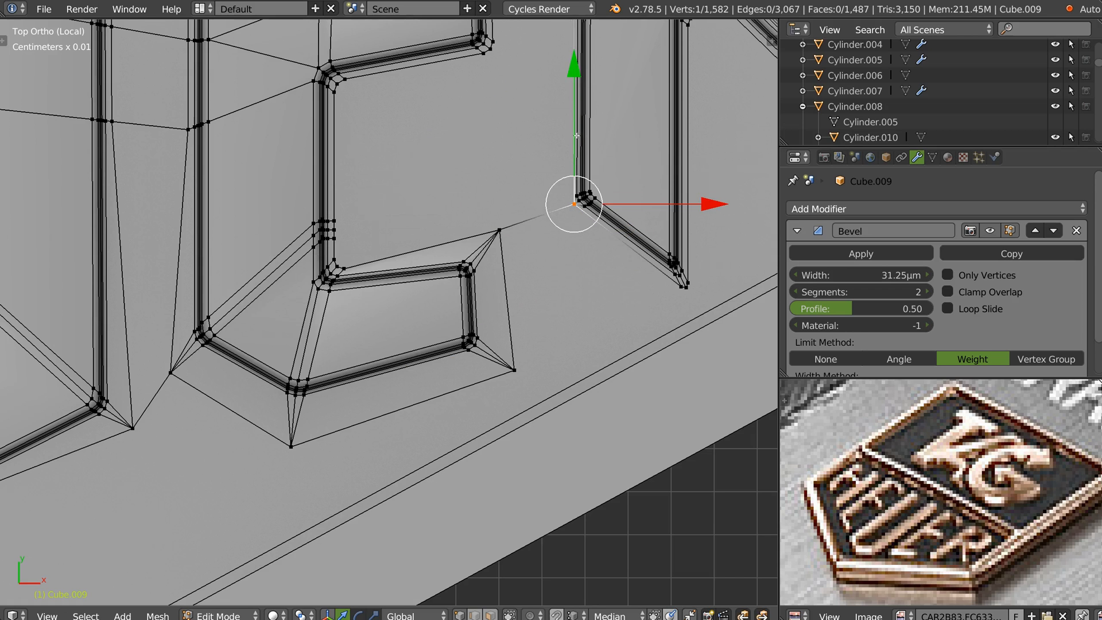
key(g)
click(662, 315)
Step: Merge the outer vertices at the lower right tip of the R's left stem and move the result down toward the badge border
click(687, 289)
shift+click(690, 283)
shift+click(679, 289)
right_click(674, 295)
click(681, 401)
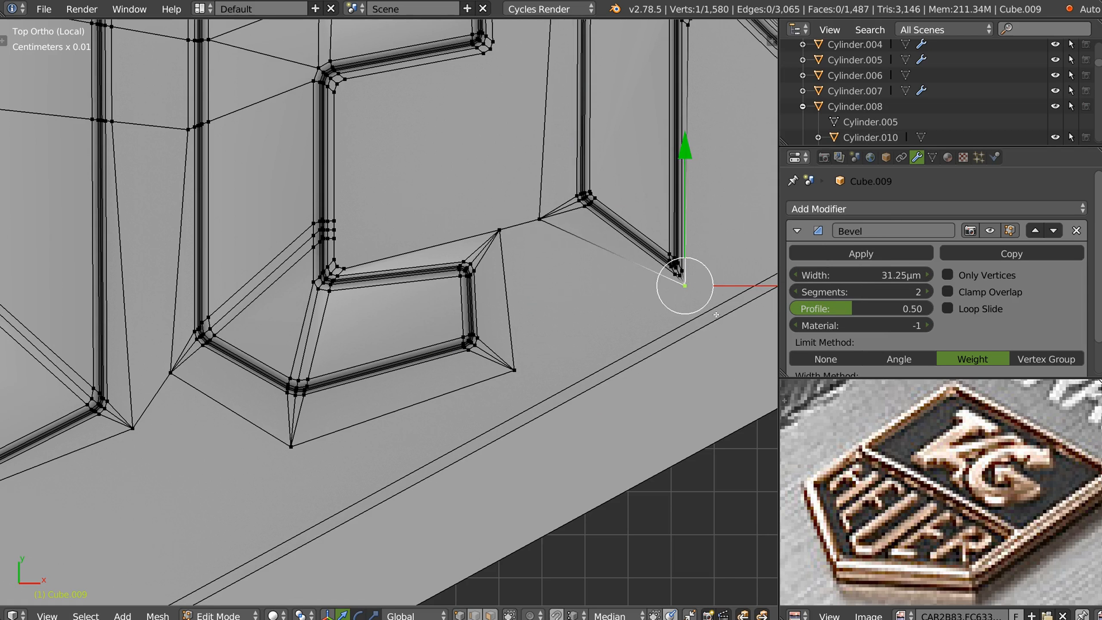
key(g)
click(691, 334)
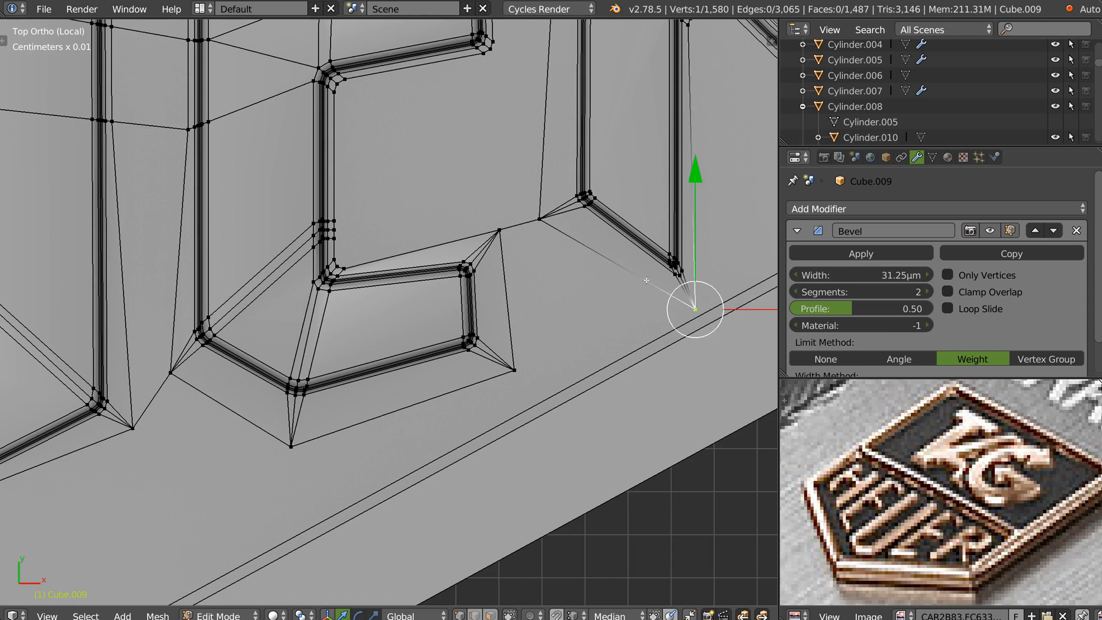
Step: Merge the outer vertices in the second E's inner corner between its stem and bottom arm
shift+middle_drag(342, 241, 370, 353)
click(375, 377)
shift+click(366, 378)
shift+click(365, 370)
right_click(374, 366)
click(374, 477)
Step: Merge the three stacked vertices where the diagonal edges meet the second E's stem above its bottom arm
shift+middle_drag(318, 394, 368, 333)
ctrl+middle_drag(369, 334, 369, 268)
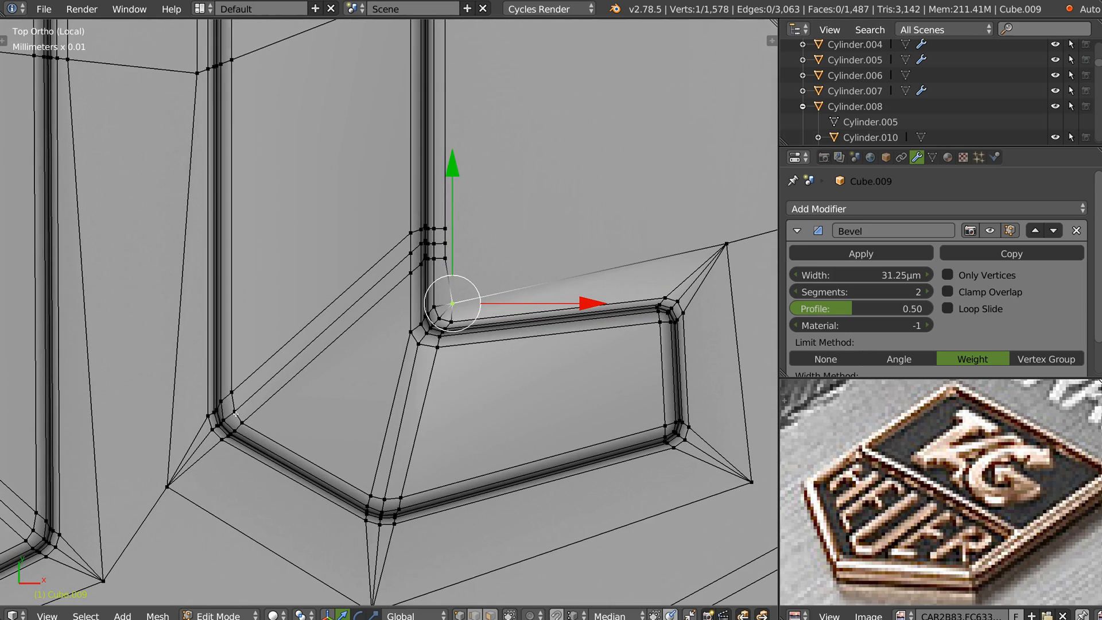
click(407, 234)
shift+click(408, 253)
shift+click(408, 272)
right_click(403, 268)
click(404, 383)
Step: Merge the combined diagonal-edge vertex into the vertex at the second E's lower inner corner
shift+click(411, 331)
right_click(402, 335)
click(409, 451)
middle_drag(462, 264, 392, 305)
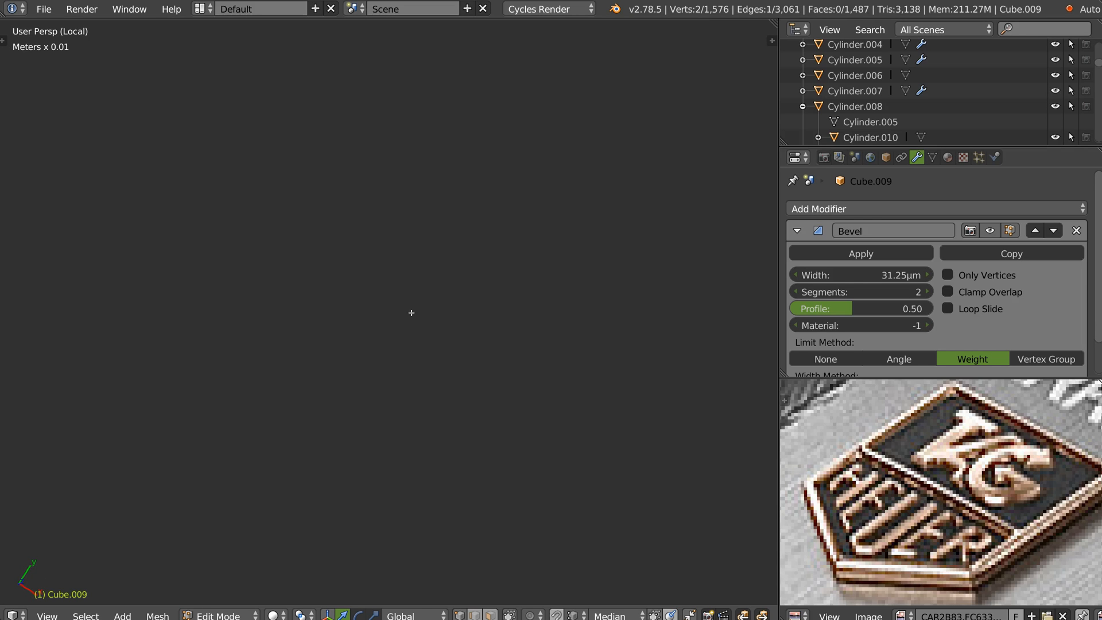
key(KP_7)
scroll(412, 325, up, 3)
right_click(467, 308)
click(520, 426)
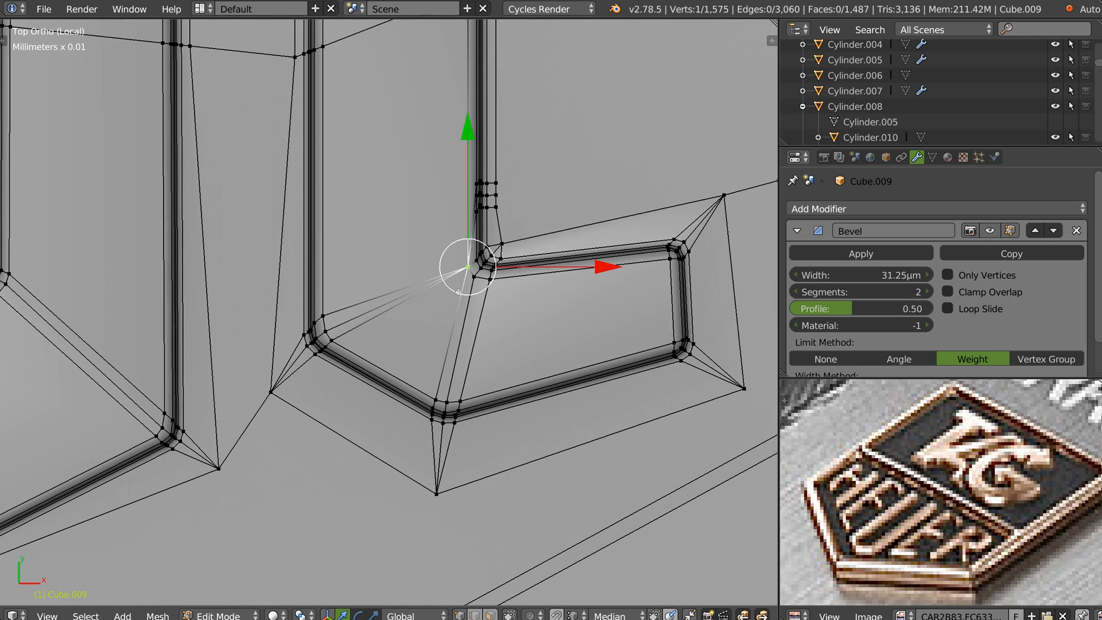
Step: Dissolve the short parallel edge loops crossing the second E's stem just above the bottom arm
shift+middle_drag(459, 291, 384, 332)
key(a)
alt+right_click(419, 225)
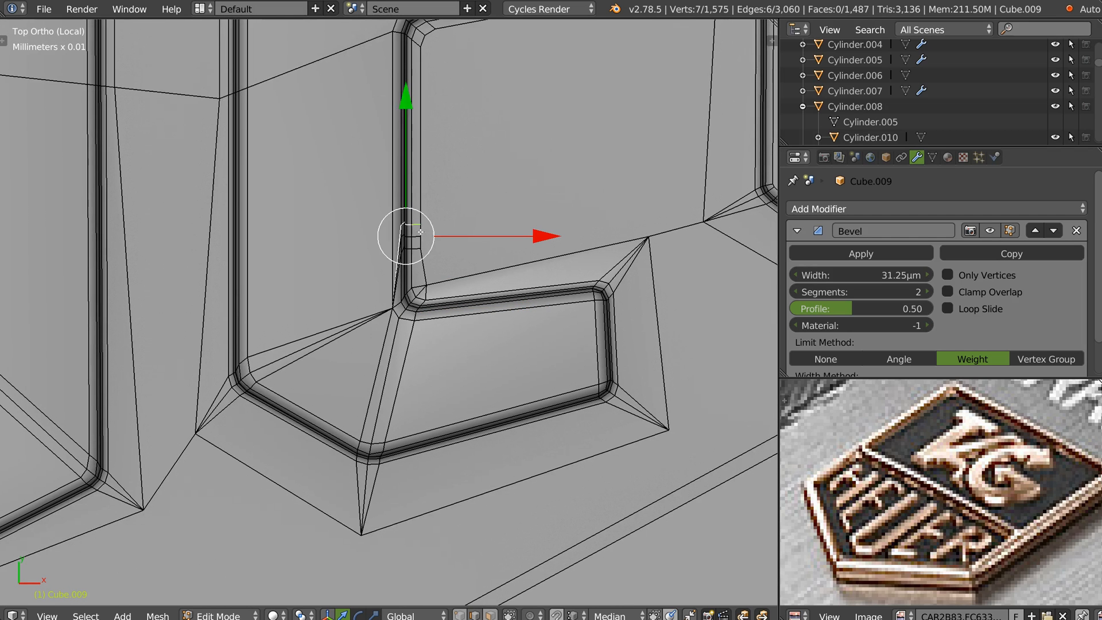
key(ctrl+x)
Step: Move the merged inner corner vertex above the second E's bottom arm up and away from the stem
key(ctrl+Tab)
key(1)
right_drag(427, 284, 476, 227)
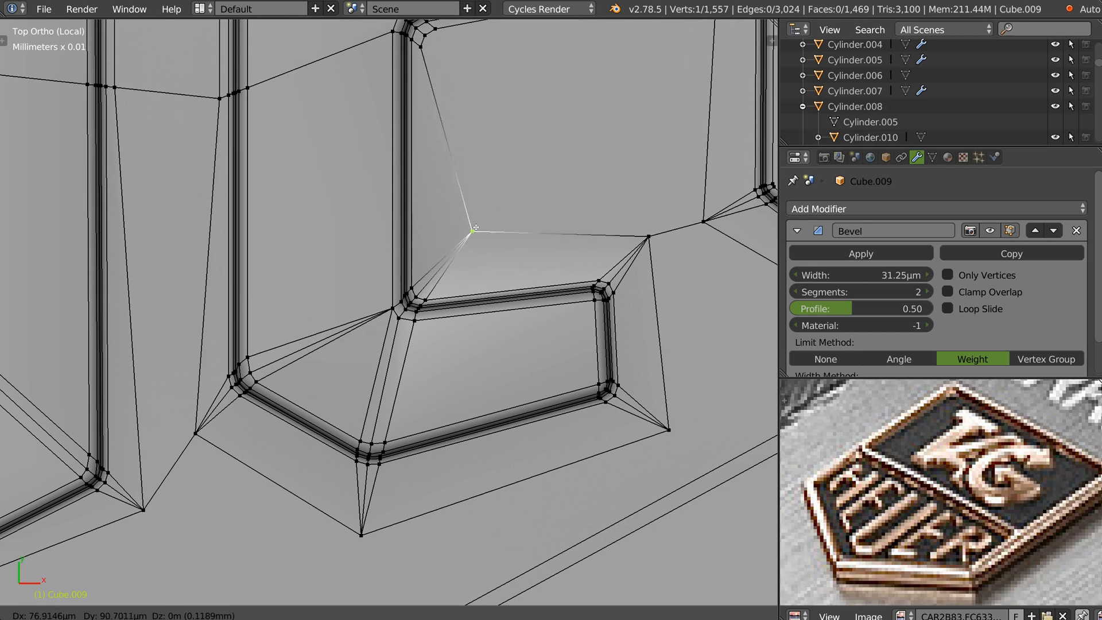
click(478, 224)
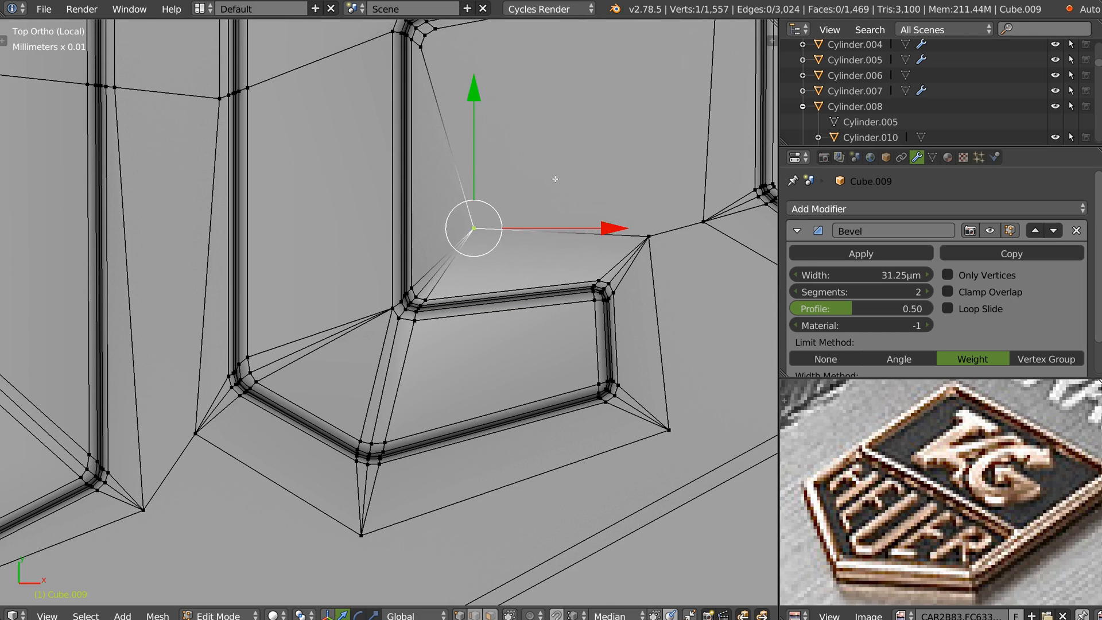
Step: Merge the three inner corner vertices beneath the second E's middle arm at their center and move the result down and away from the stem
shift+middle_drag(556, 179, 552, 361)
right_click(422, 231)
ctrl+right_click(434, 213)
key(w)
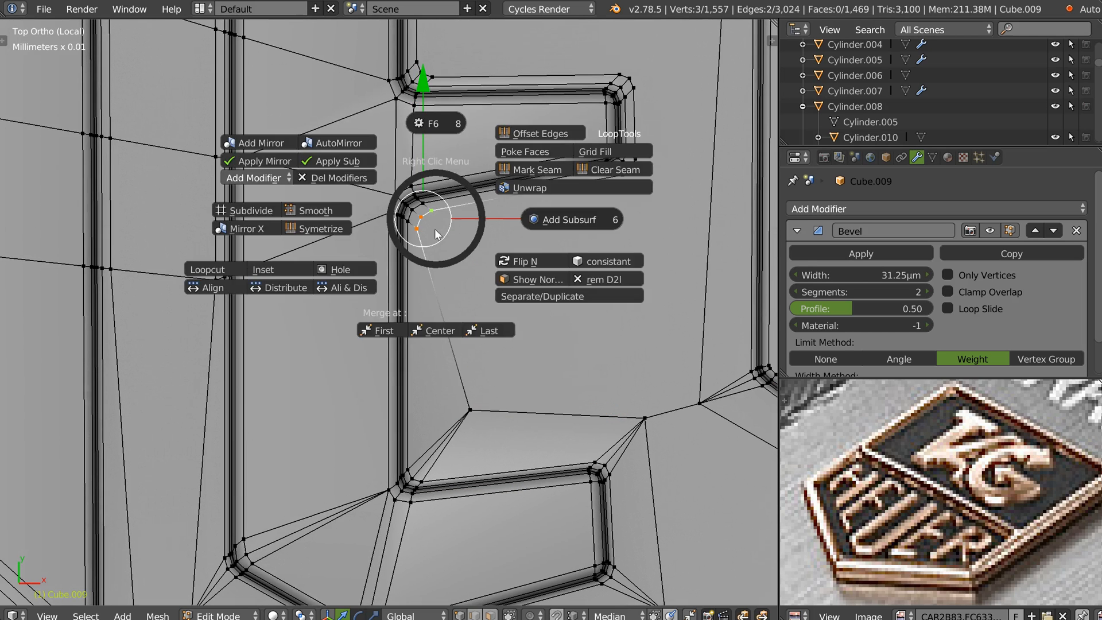
click(445, 331)
right_drag(452, 248, 503, 273)
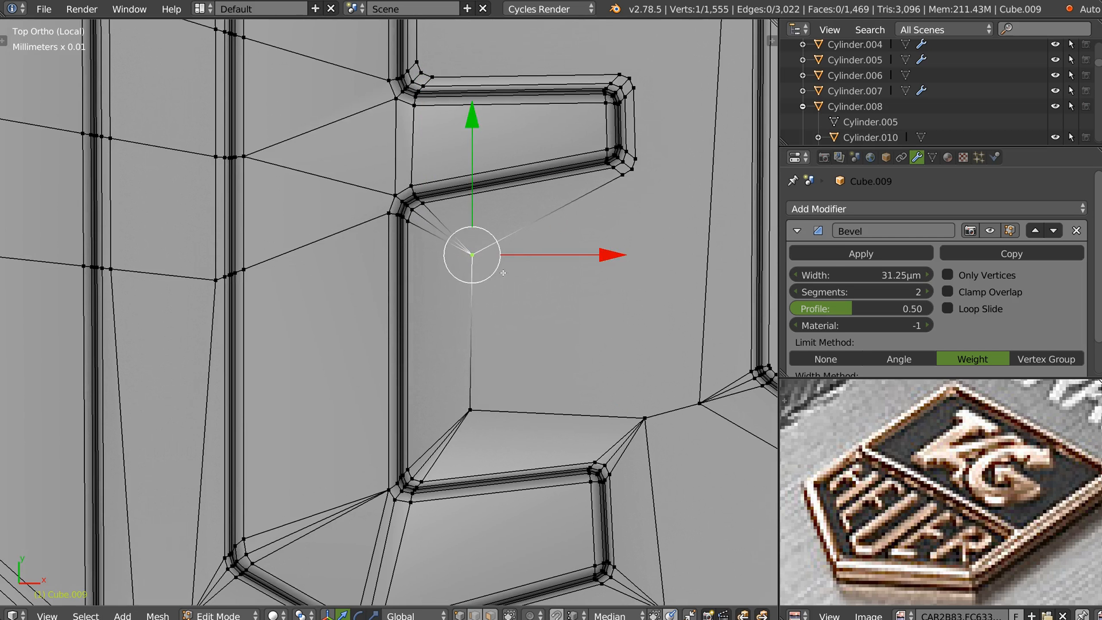
Step: Merge the three vertices at the lower tip corner of the second E's middle arm at center and move the result diagonally outward
shift+middle_drag(505, 270, 360, 339)
right_click(481, 250)
ctrl+right_click(497, 230)
key(w)
click(504, 342)
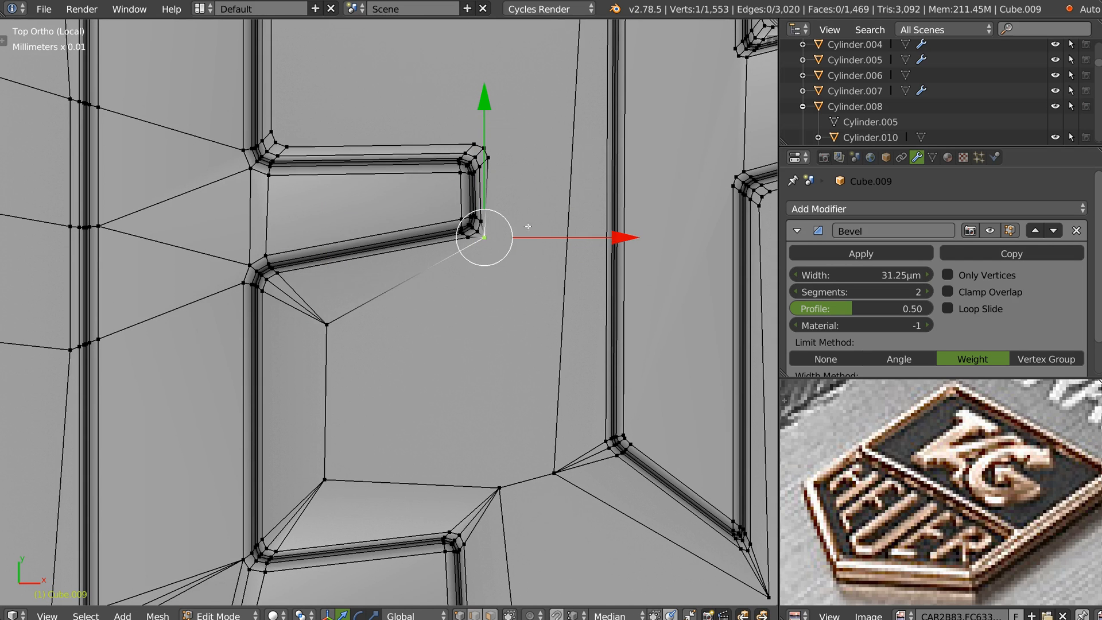
right_drag(484, 242, 525, 294)
Step: Merge the three vertices at the upper tip corner of the second E's middle arm at center and move the result up and outward
shift+middle_drag(525, 293, 524, 376)
right_click(489, 241)
ctrl+right_click(471, 223)
key(w)
click(486, 297)
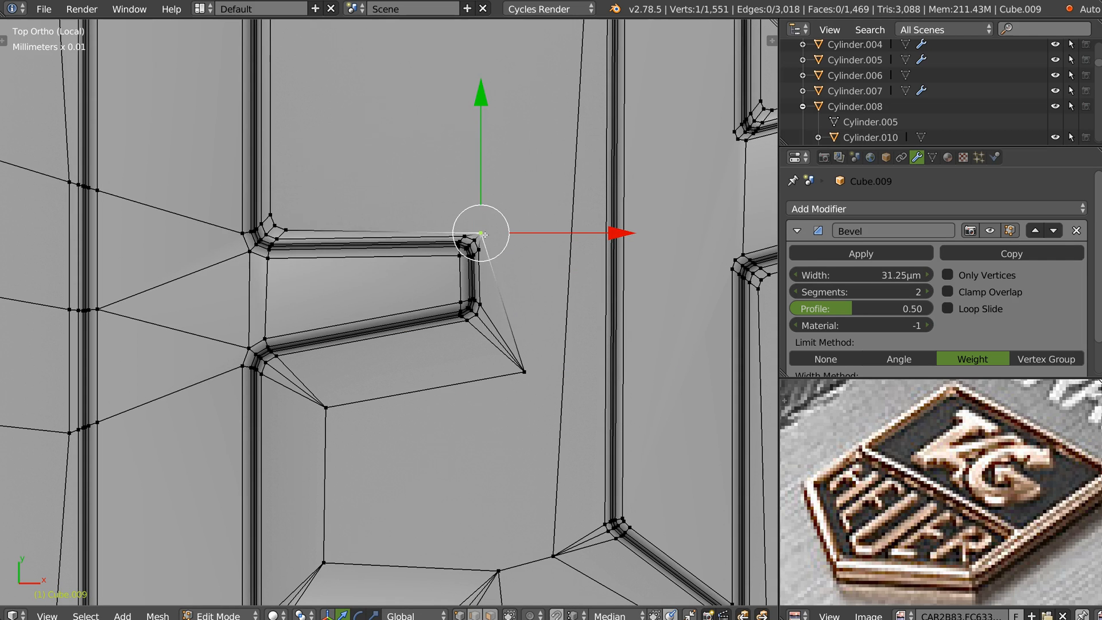
key(g)
right_click(519, 195)
key(g)
click(539, 187)
shift+middle_drag(539, 187, 650, 234)
key(ctrl+Tab)
right_click(585, 286)
key(g)
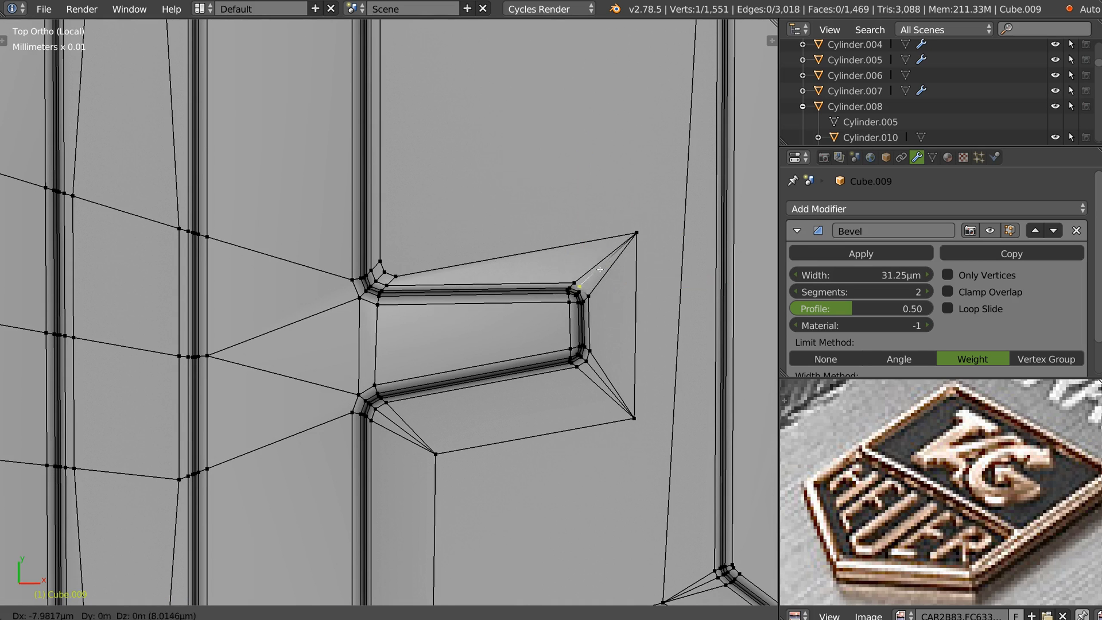
right_click(609, 269)
Step: Merge the three inner corner vertices above the second E's middle arm at center and move the result up and away from the stem
click(396, 276)
ctrl+click(380, 260)
right_click(386, 258)
click(391, 374)
key(g)
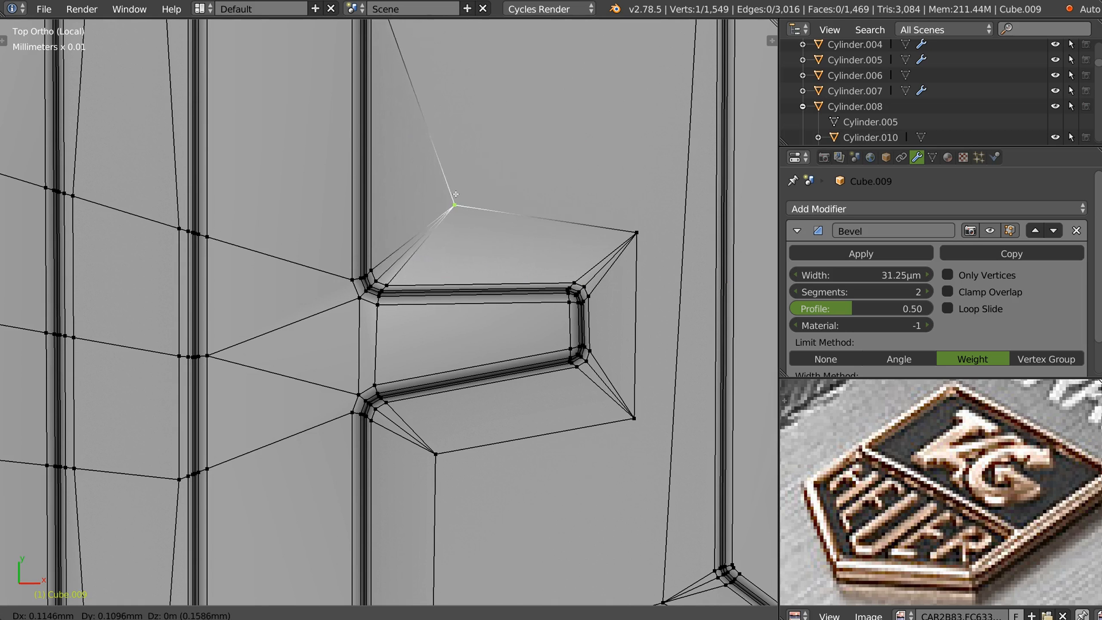
click(436, 193)
Step: Merge the three inner corner vertices beneath the second E's top arm at center and move the result down and away from the stem
shift+middle_drag(436, 193, 427, 383)
click(372, 186)
ctrl+click(383, 173)
right_click(394, 176)
click(403, 280)
key(g)
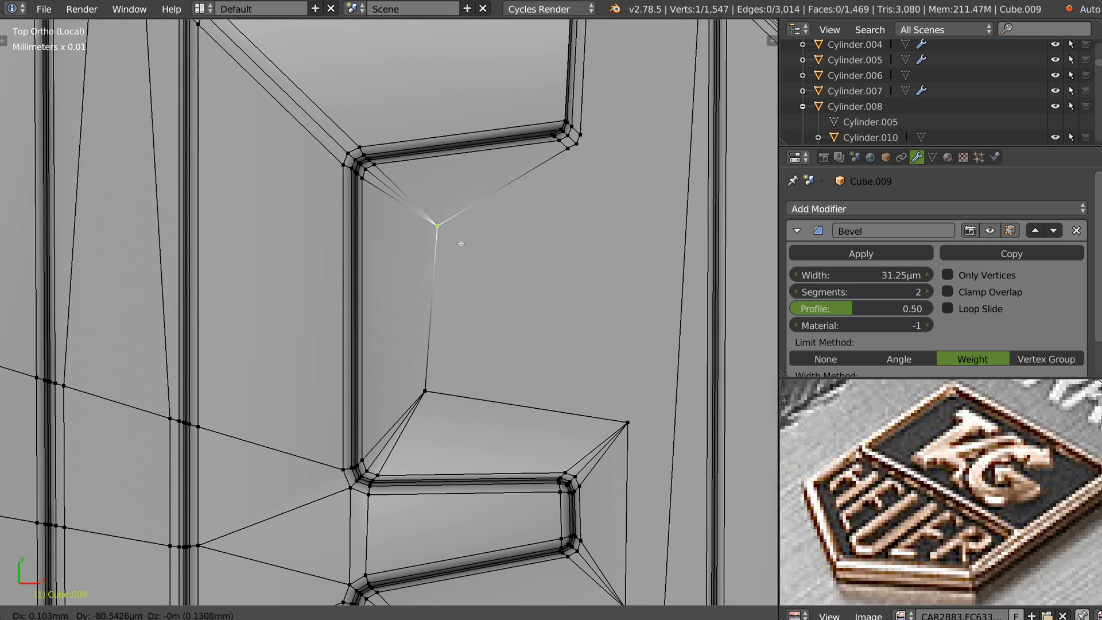
click(568, 166)
Step: Merge the three vertices at the lower tip corner of the second E's top arm at center and move the result down and outward
click(568, 151)
ctrl+click(582, 136)
right_click(586, 141)
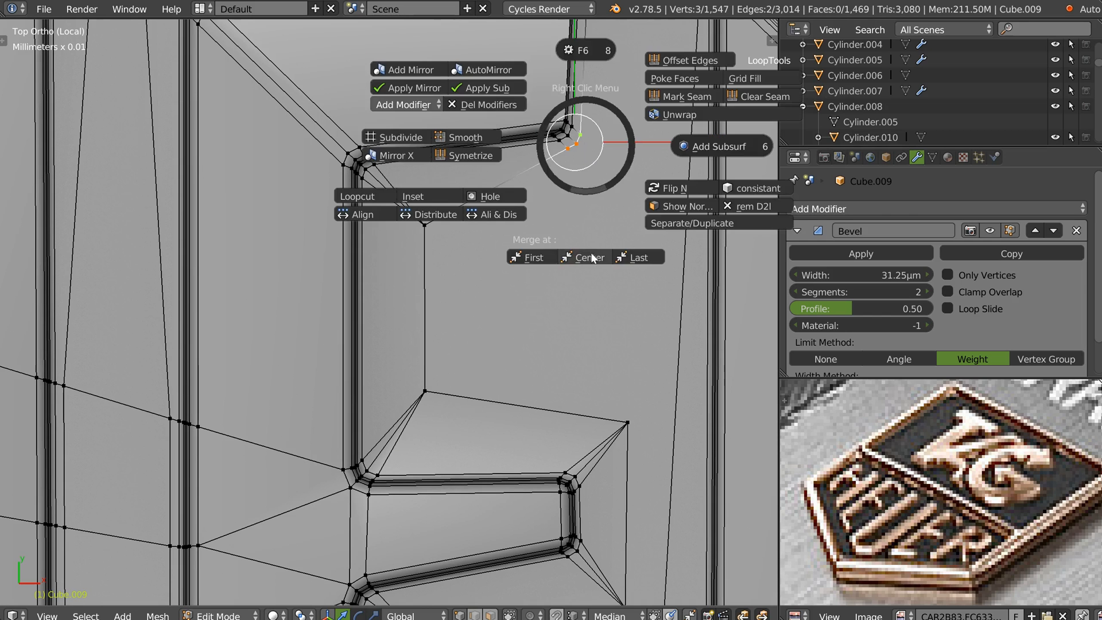
click(590, 253)
shift+middle_drag(623, 213, 481, 269)
key(g)
click(505, 247)
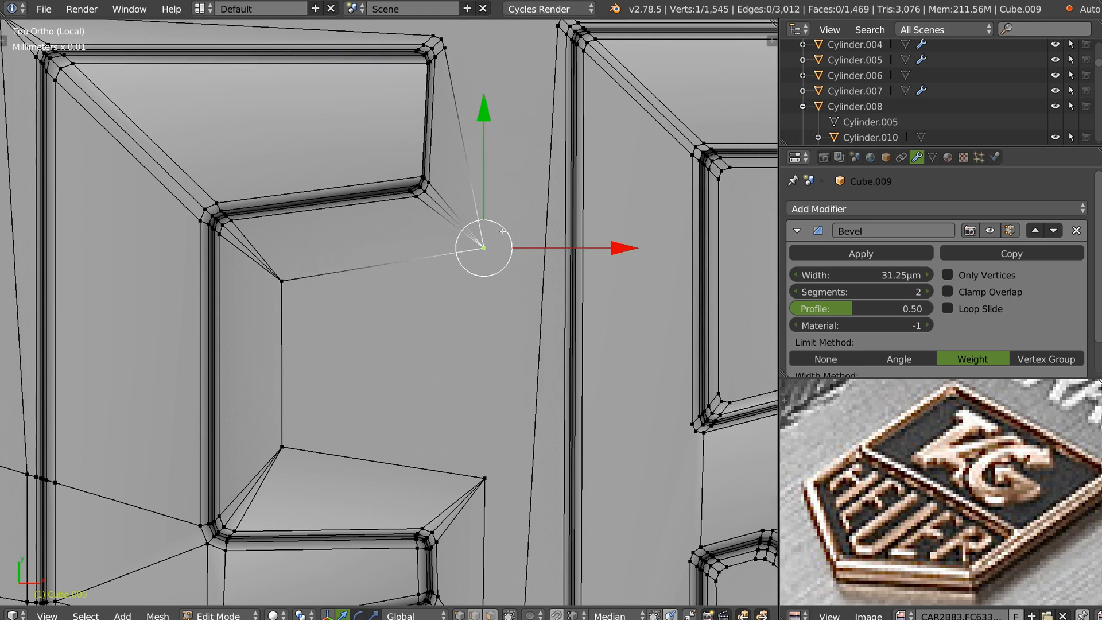
Step: Merge the three vertices at the upper tip corner of the second E's top arm at center and move the result up and outward
shift+middle_drag(483, 135, 471, 311)
click(437, 222)
ctrl+click(423, 209)
right_click(438, 221)
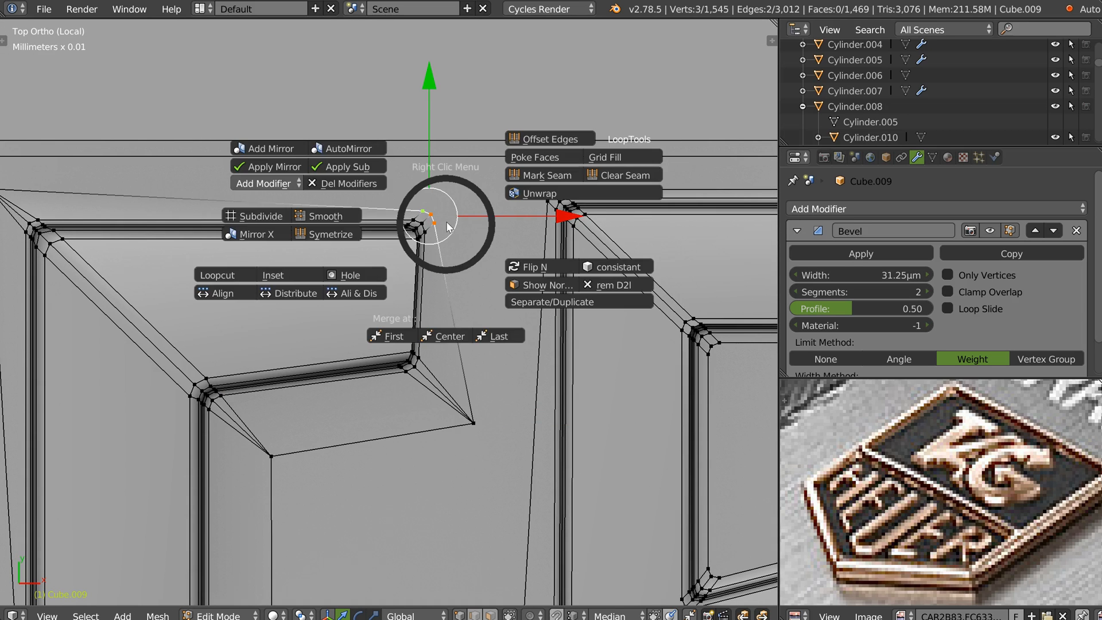
click(445, 333)
key(g)
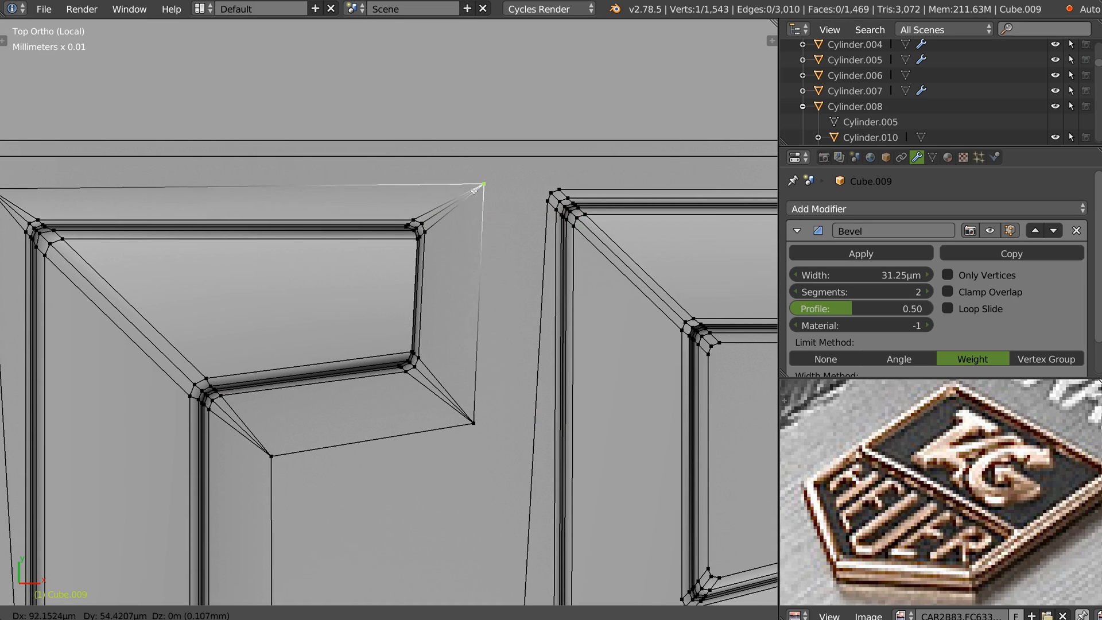
click(469, 183)
Step: Merge the R's upper-left outer corner vertices at center, move the result outward, and connect it to the second E's upper tip vertex
click(547, 193)
ctrl+click(559, 189)
right_click(546, 190)
click(553, 294)
key(g)
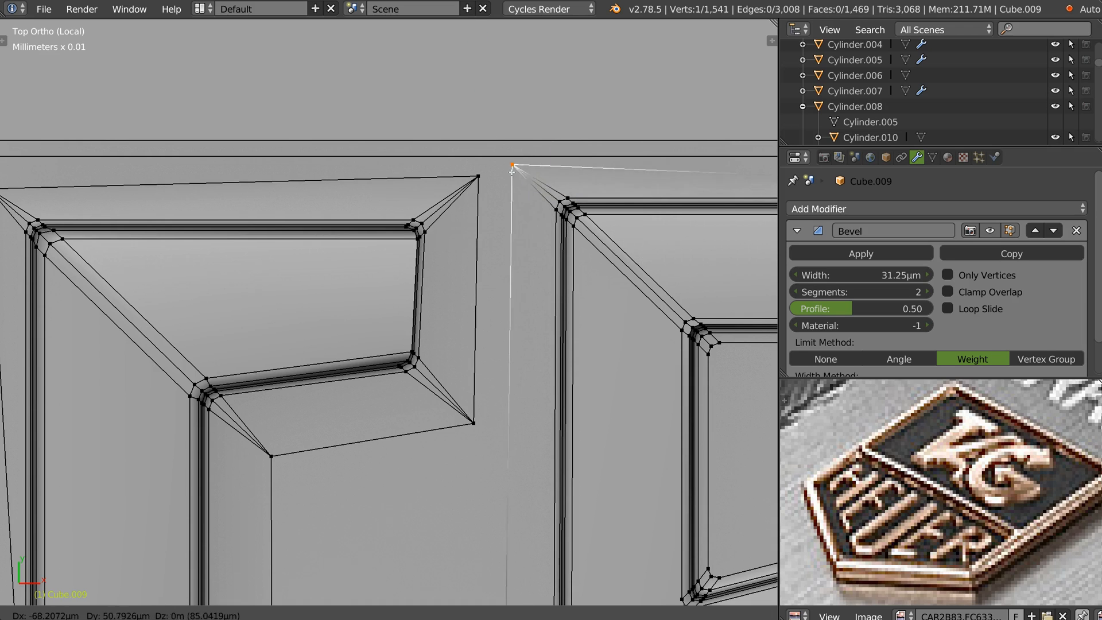
click(530, 225)
shift+click(469, 176)
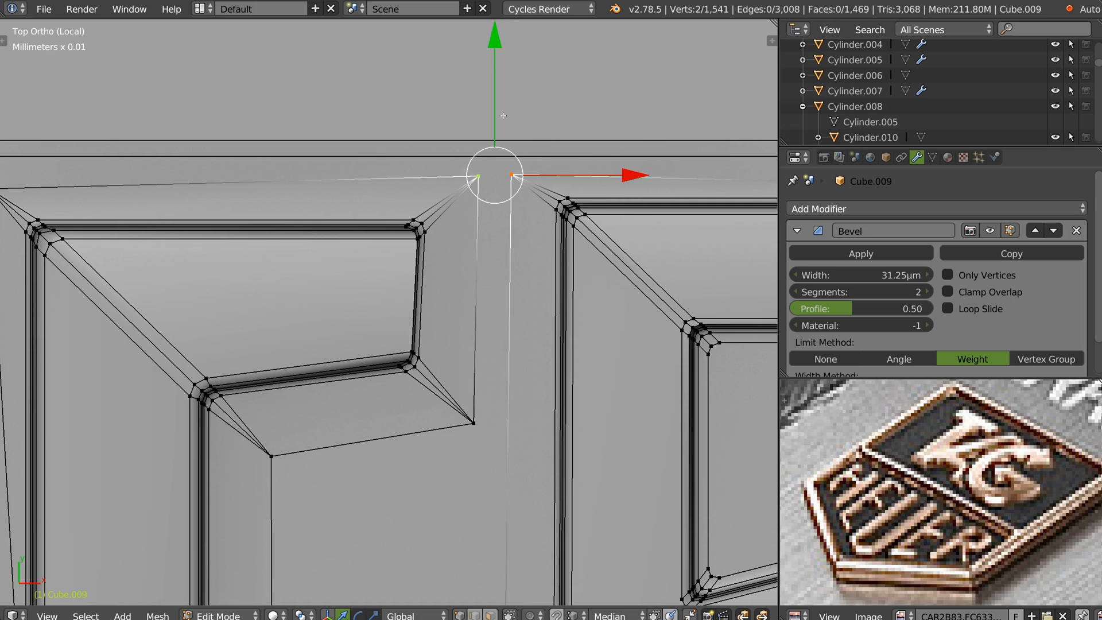
Step: Merge the three vertices at the upper-left corner inside the R's bowl at center and move the result inward
shift+middle_drag(563, 210, 308, 102)
click(466, 234)
ctrl+click(455, 247)
right_click(458, 250)
click(475, 325)
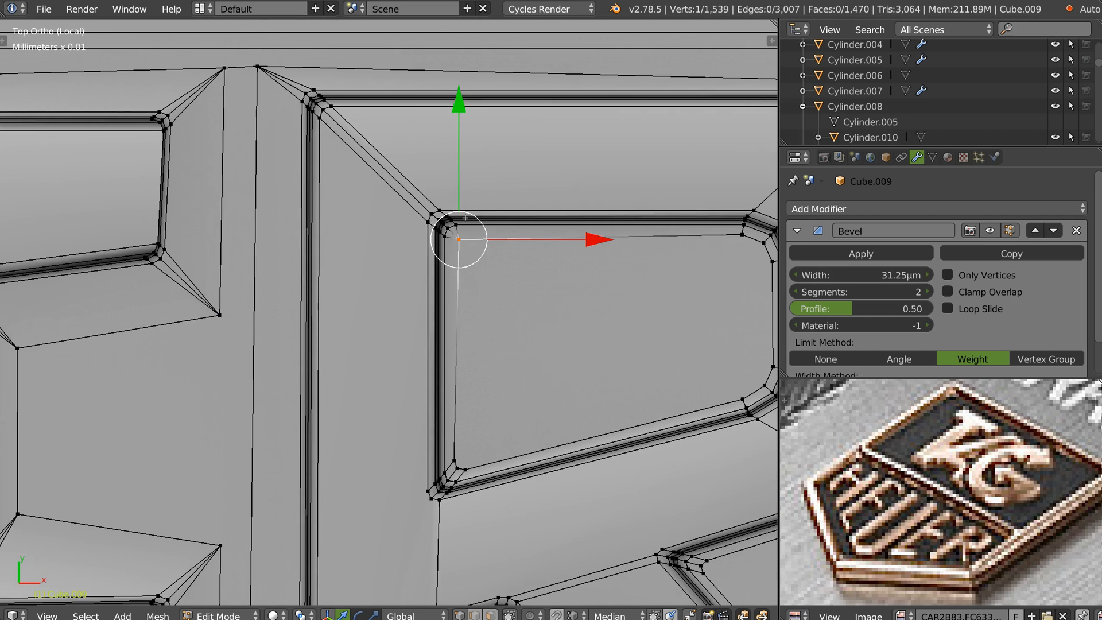
key(g)
click(510, 251)
Step: Merge the three vertices at the lower-left corner inside the R's bowl at center and move the result up and inward
shift+middle_drag(510, 251, 466, 134)
click(412, 343)
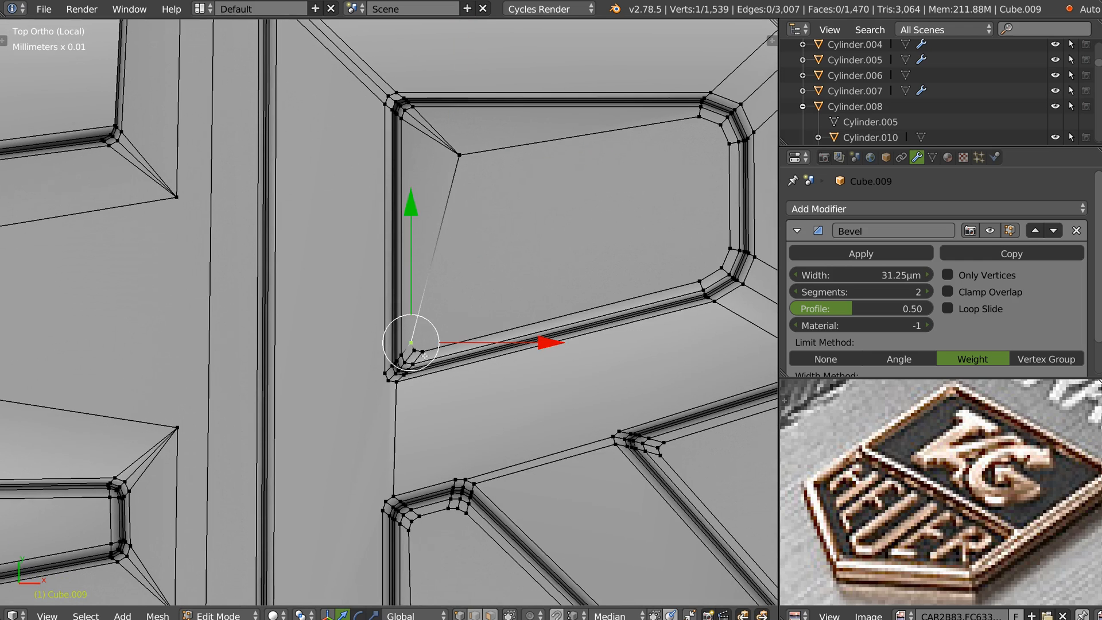
ctrl+click(422, 351)
right_click(431, 352)
click(439, 462)
key(g)
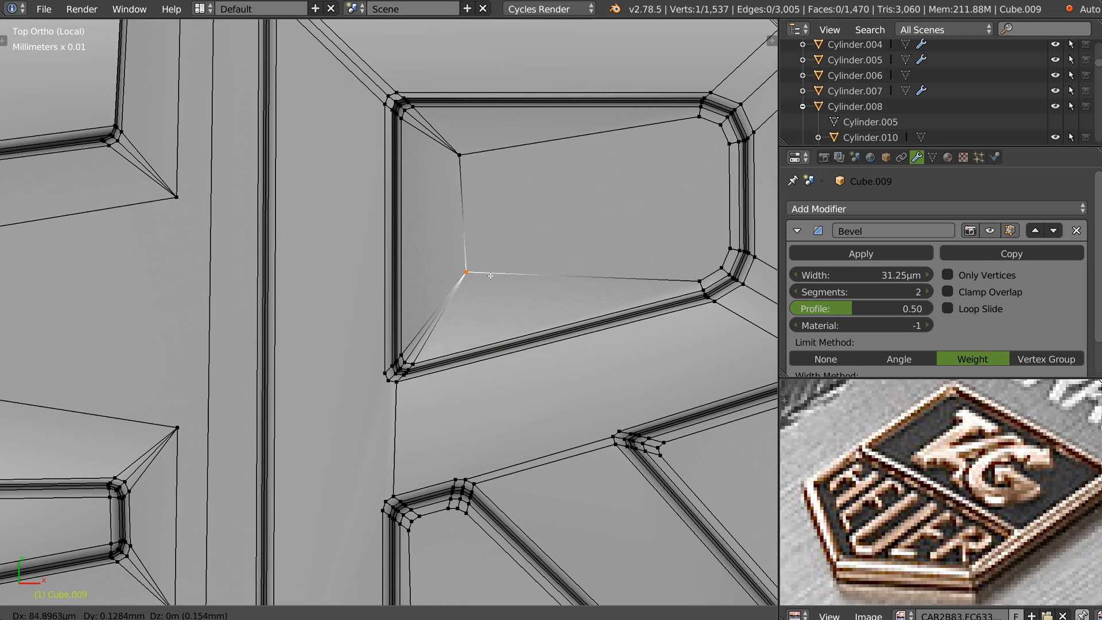
click(483, 282)
Step: Merge the vertices along the lower-right rounded corner inside the R's bowl at center and move the result inward
shift+middle_drag(482, 282, 334, 309)
click(553, 308)
ctrl+click(583, 276)
right_click(570, 285)
click(570, 383)
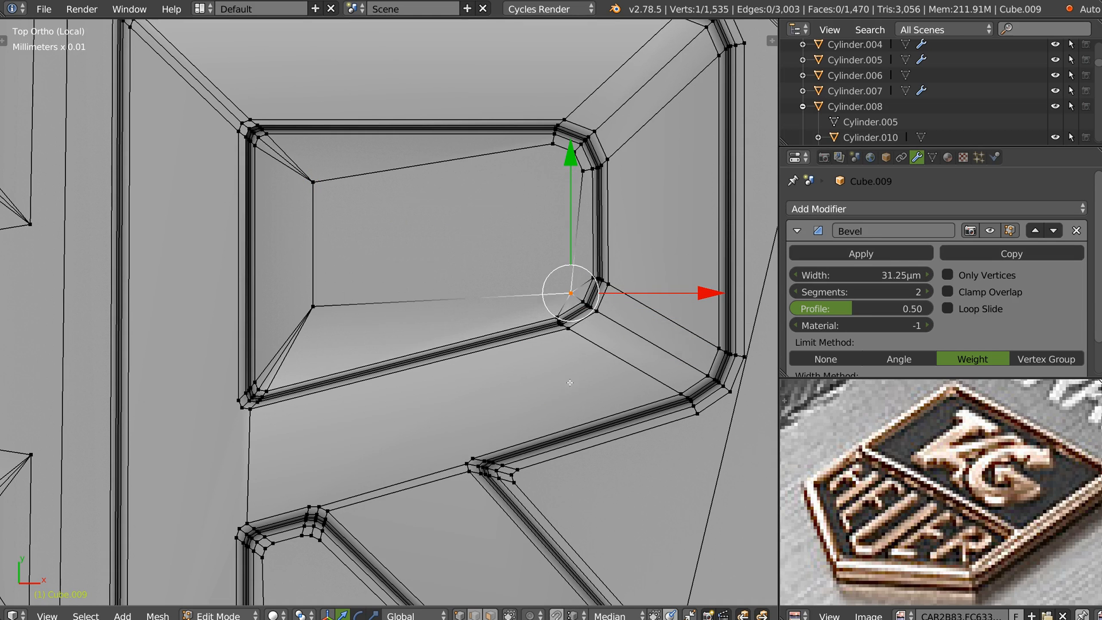
key(g)
click(509, 273)
Step: Merge the vertices along the upper-right rounded corner inside the R's bowl at center and move the result inward
click(582, 171)
ctrl+click(553, 144)
right_click(545, 185)
click(543, 299)
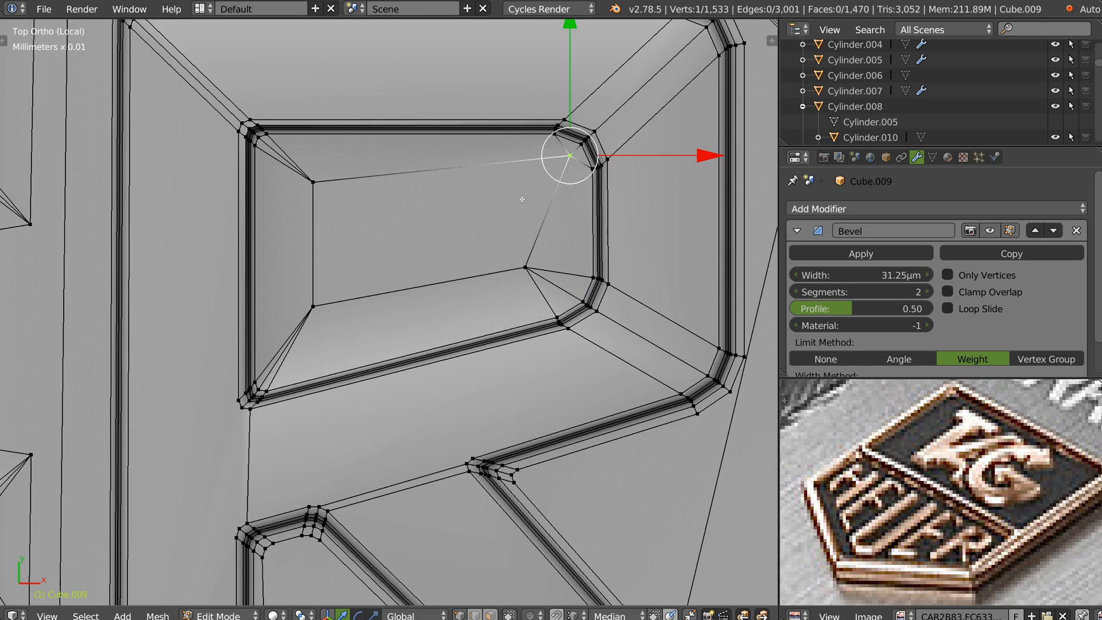
key(g)
click(473, 222)
Step: Connect the second E's outer arm-tip vertices with edges, from top arm to middle arm and from middle arm to bottom arm
ctrl+middle_drag(477, 224, 261, 226)
shift+middle_drag(262, 226, 504, 212)
right_click(473, 200)
shift+right_click(485, 331)
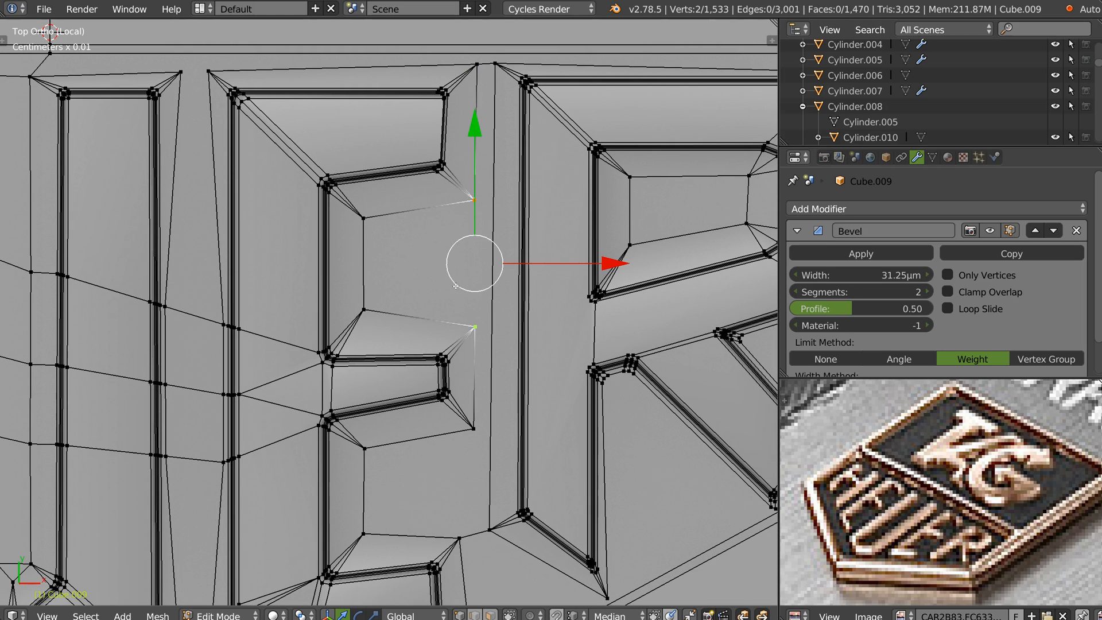
shift+middle_drag(459, 322, 398, 153)
right_click(411, 256)
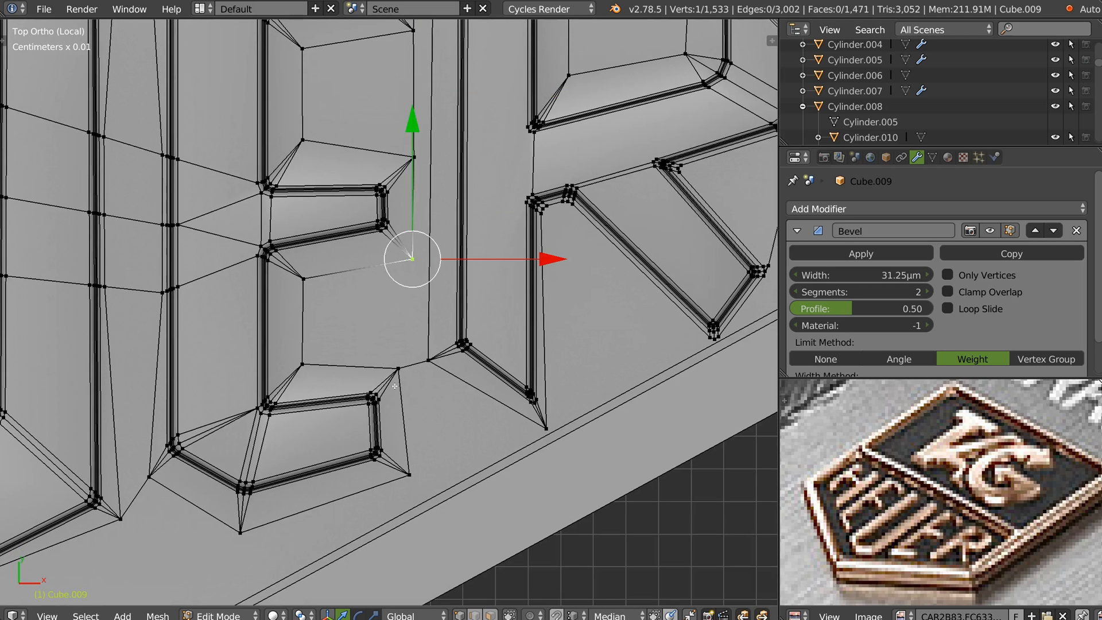
shift+right_click(406, 379)
Step: Merge the three vertices at the R's inner corner beside the top of its lower stem at center and move the result down and inward
shift+middle_drag(559, 212, 424, 172)
ctrl+middle_drag(424, 172, 393, 411)
right_click(377, 207)
shift+right_click(387, 182)
key(w)
click(392, 299)
shift+right_click(379, 191)
key(w)
click(401, 310)
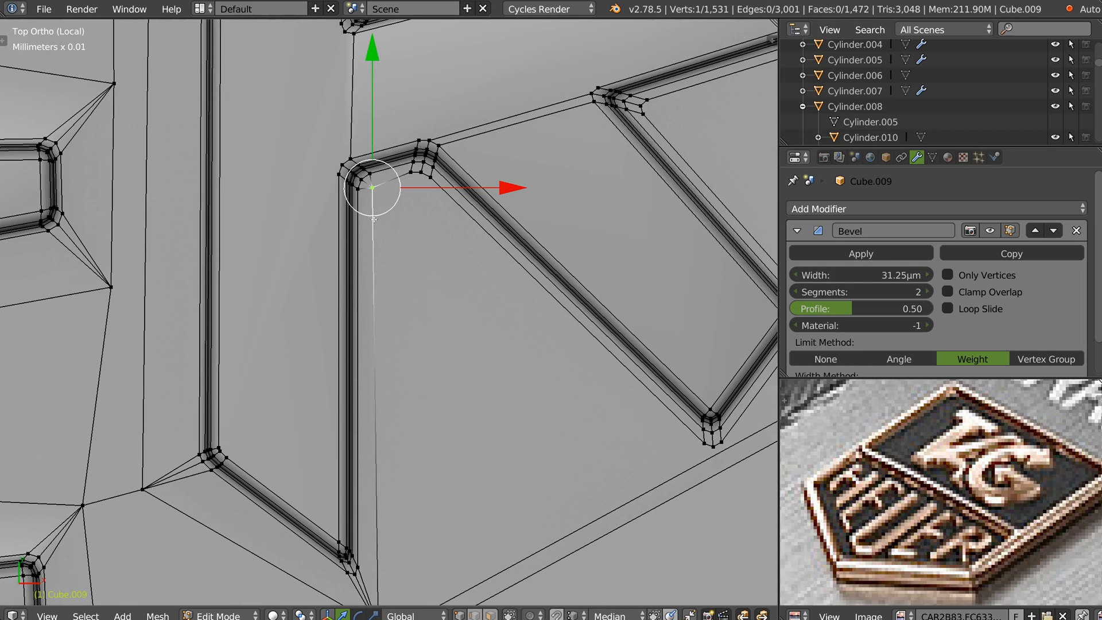
key(g)
click(395, 230)
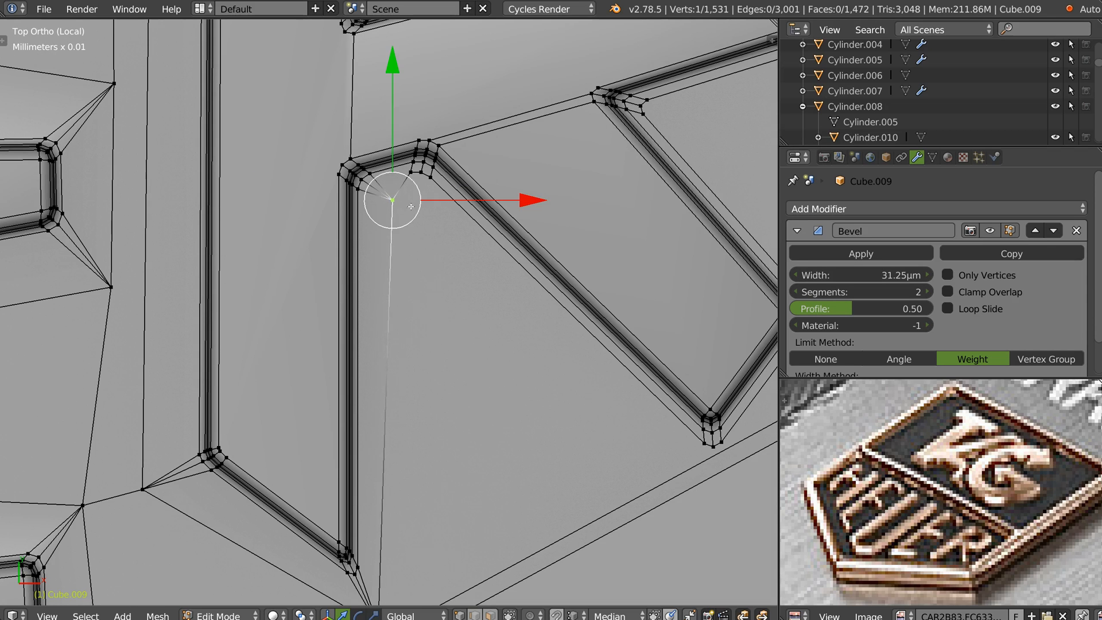
Step: Merge the three vertices where the R's diagonal leg starts near the stem at center and adjust the result's position below the corner
right_click(411, 173)
shift+right_click(421, 173)
shift+right_click(430, 177)
key(w)
click(427, 302)
key(g)
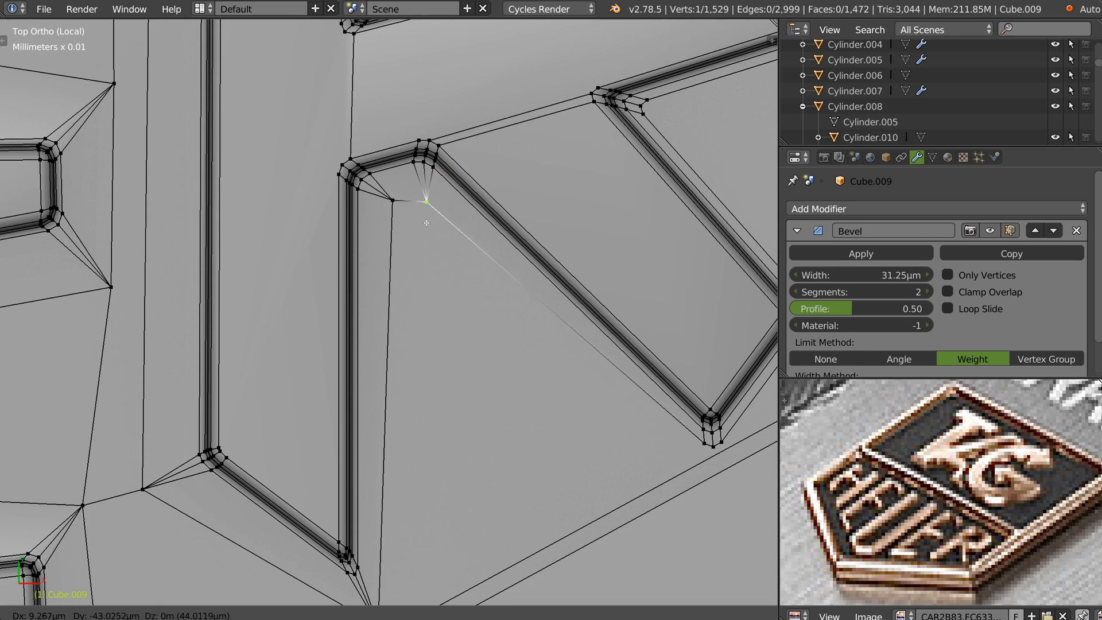
click(392, 223)
Step: Merge the three vertices at the bottom tip of the R's diagonal leg at center and move the result slightly down
shift+middle_drag(393, 223, 296, 197)
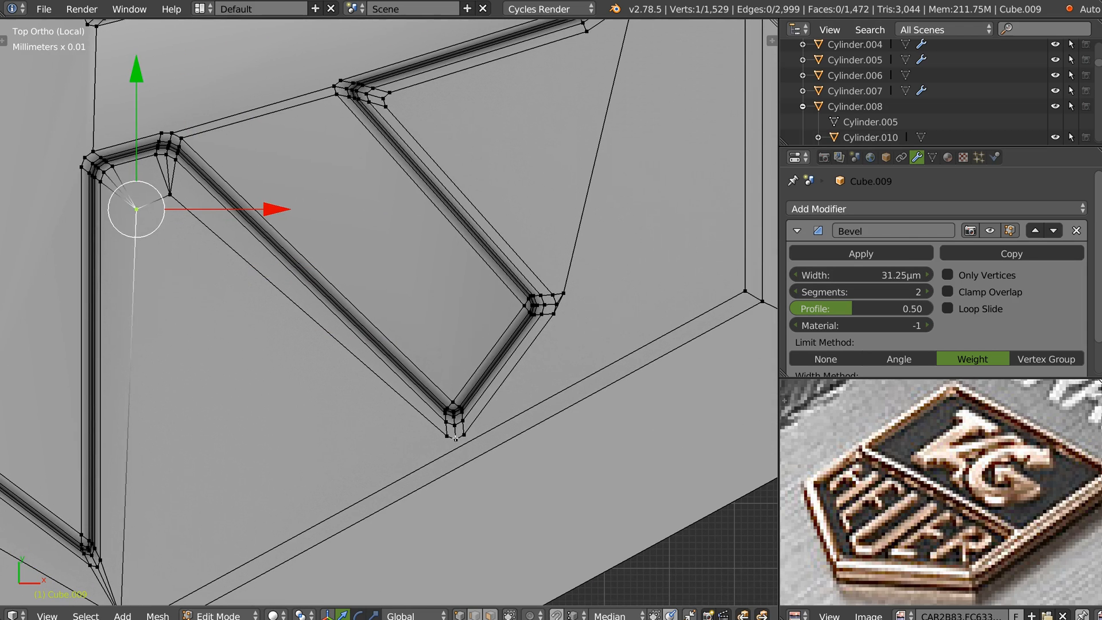
right_click(447, 436)
shift+right_click(456, 440)
shift+right_click(465, 437)
key(w)
click(476, 546)
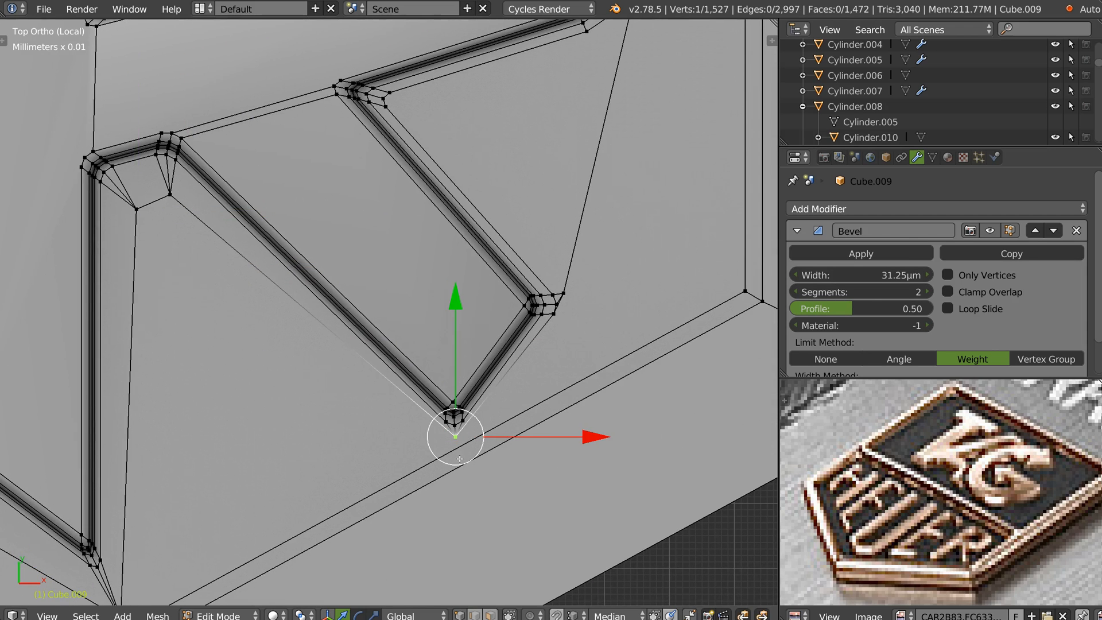
key(g)
click(496, 436)
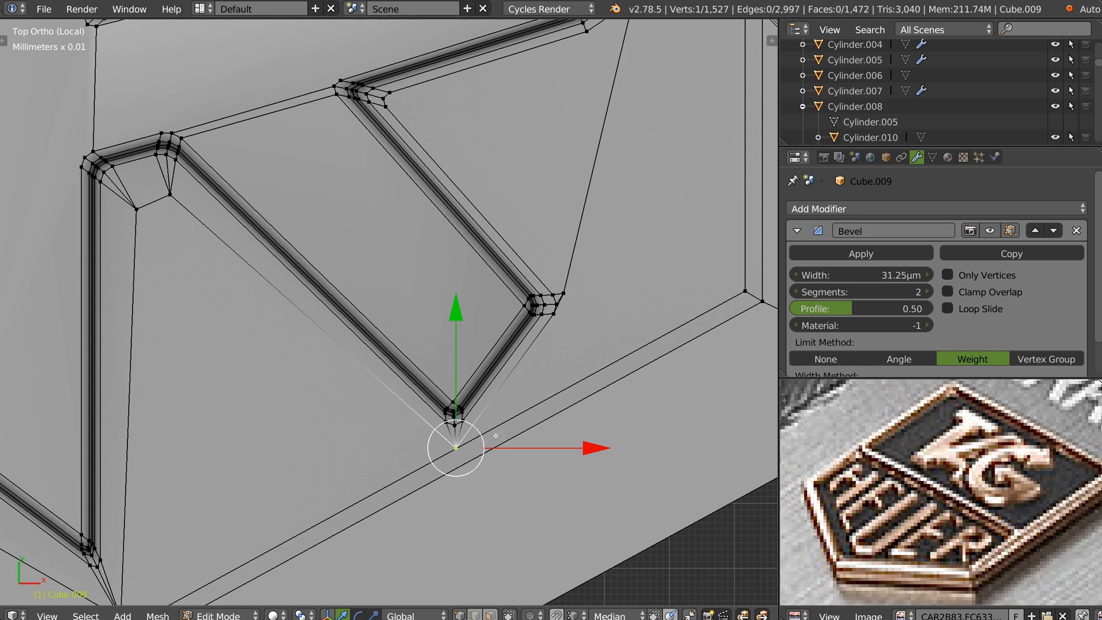
Step: Merge the outer vertices at the right tip of the R's diagonal leg at center and move the result outward
right_click(560, 317)
ctrl+drag(554, 328, 550, 319)
shift+right_click(552, 293)
key(w)
click(563, 420)
key(g)
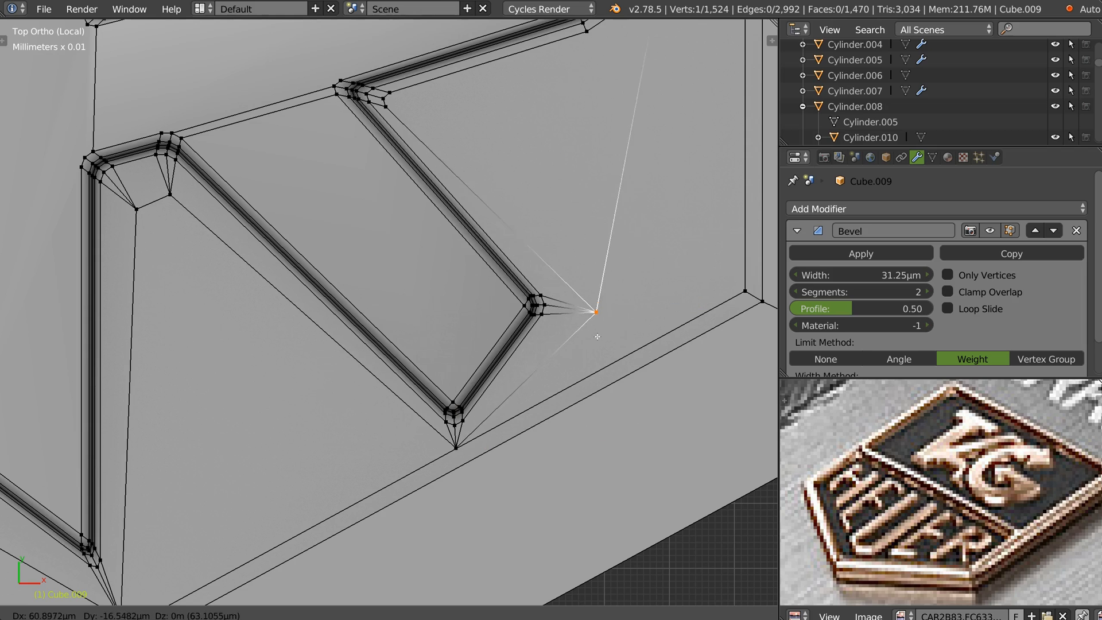
click(614, 334)
Step: Merge the three vertices where the R's diagonal leg meets the underside of the bowl at center and move the result outward
shift+middle_drag(392, 103, 351, 224)
right_click(351, 224)
shift+right_click(349, 220)
shift+right_click(354, 214)
key(w)
click(371, 326)
key(g)
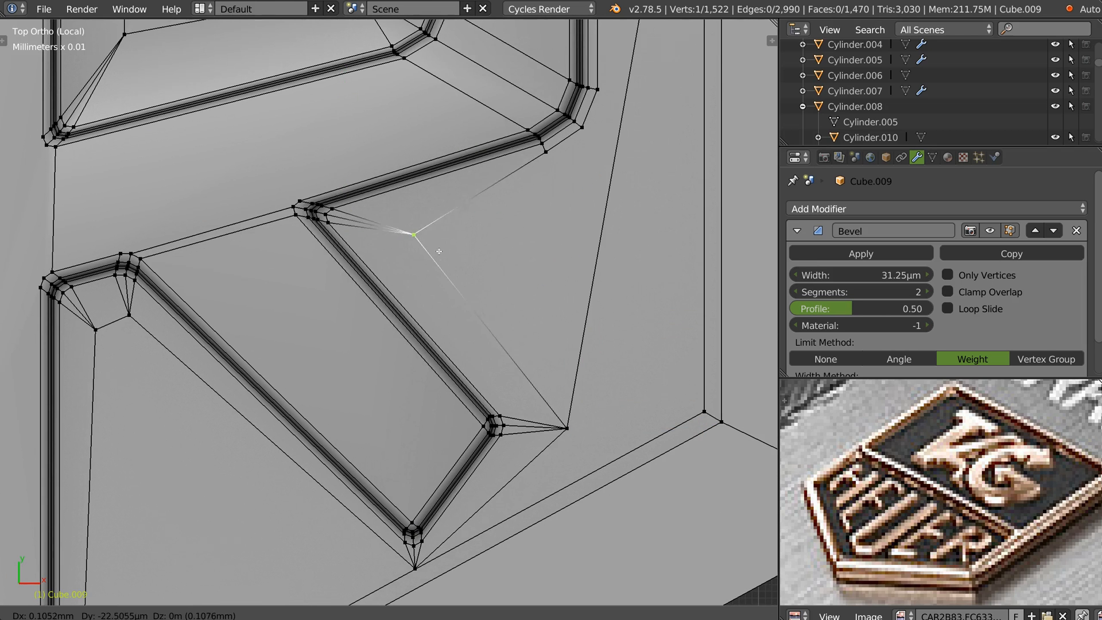
click(458, 258)
Step: Move the three outer vertices around the R bowl's lower-right rounded corner outward, one after another
shift+middle_drag(553, 158, 353, 270)
right_click(353, 270)
key(g)
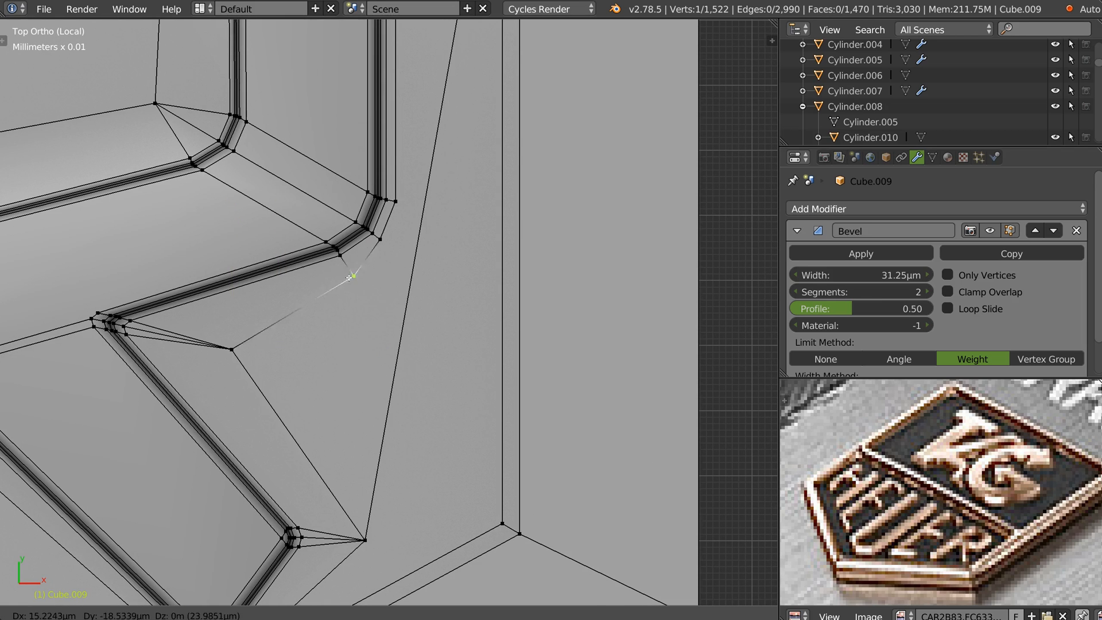
click(382, 310)
right_click(384, 233)
key(g)
click(412, 264)
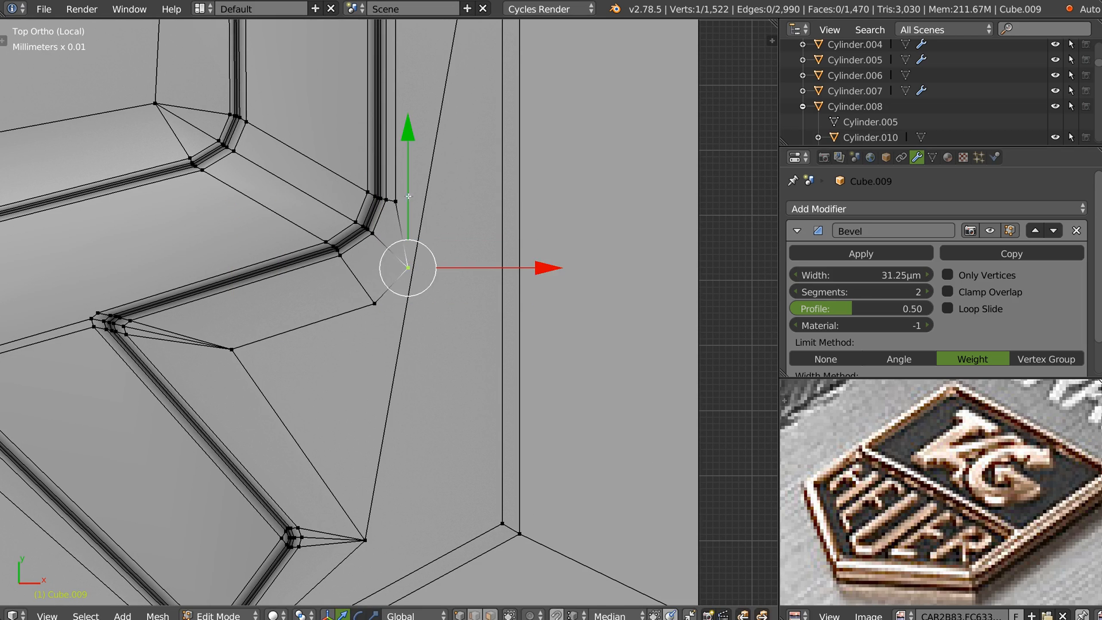
right_click(396, 201)
key(g)
click(431, 204)
Step: Knife-cut an angle-constrained horizontal line across the badge's right border beside the R bowl's lower corner
scroll(431, 205, down, 4)
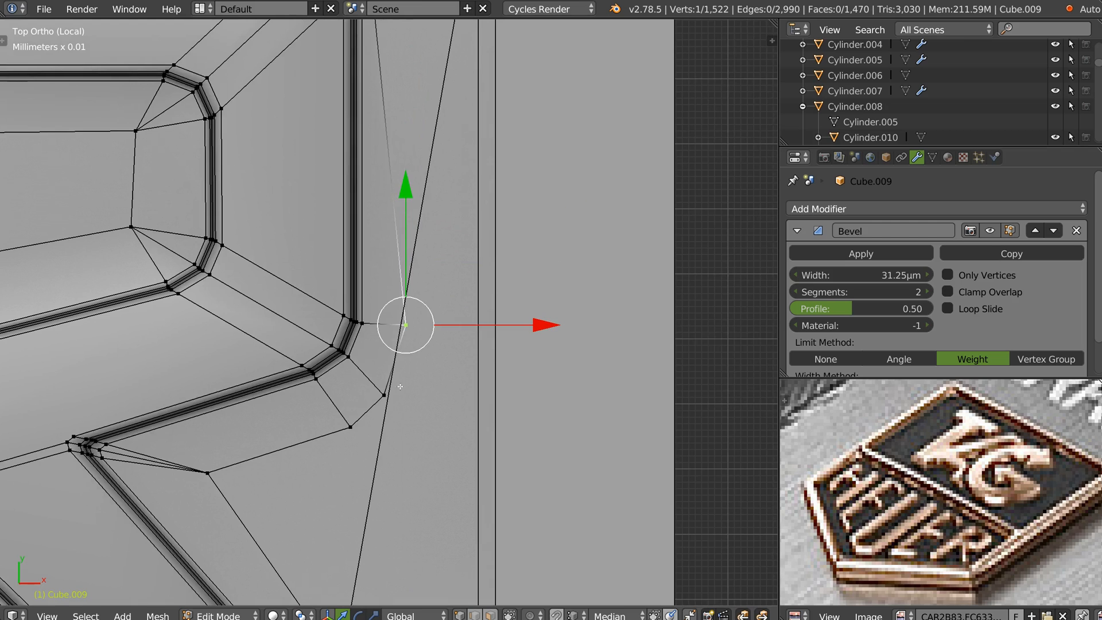
ctrl+middle_drag(374, 368, 376, 366)
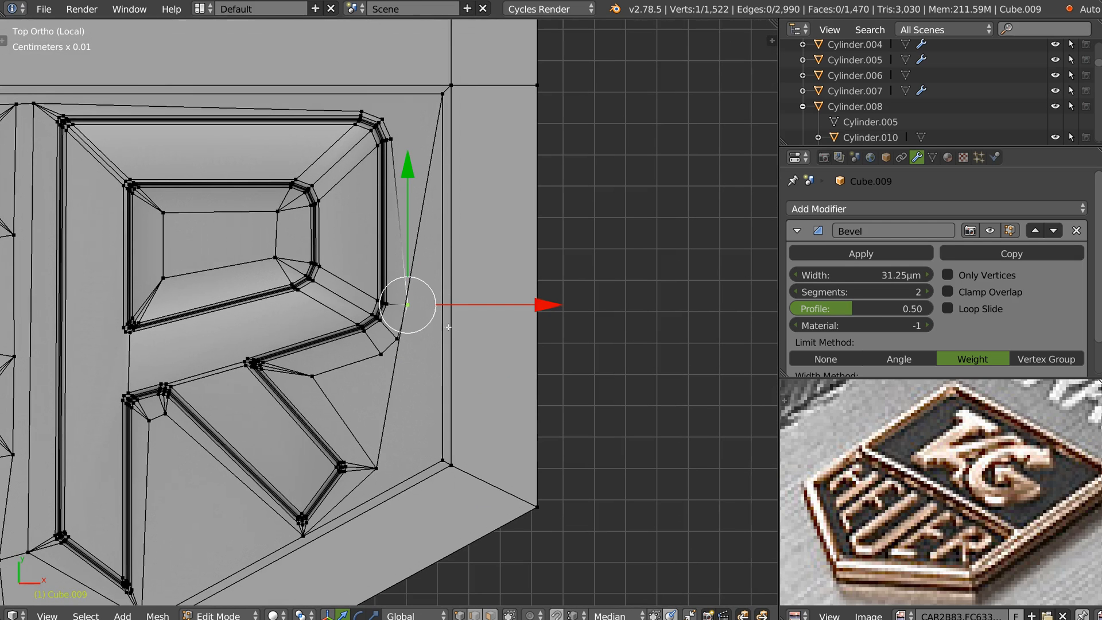
key(ctrl+r)
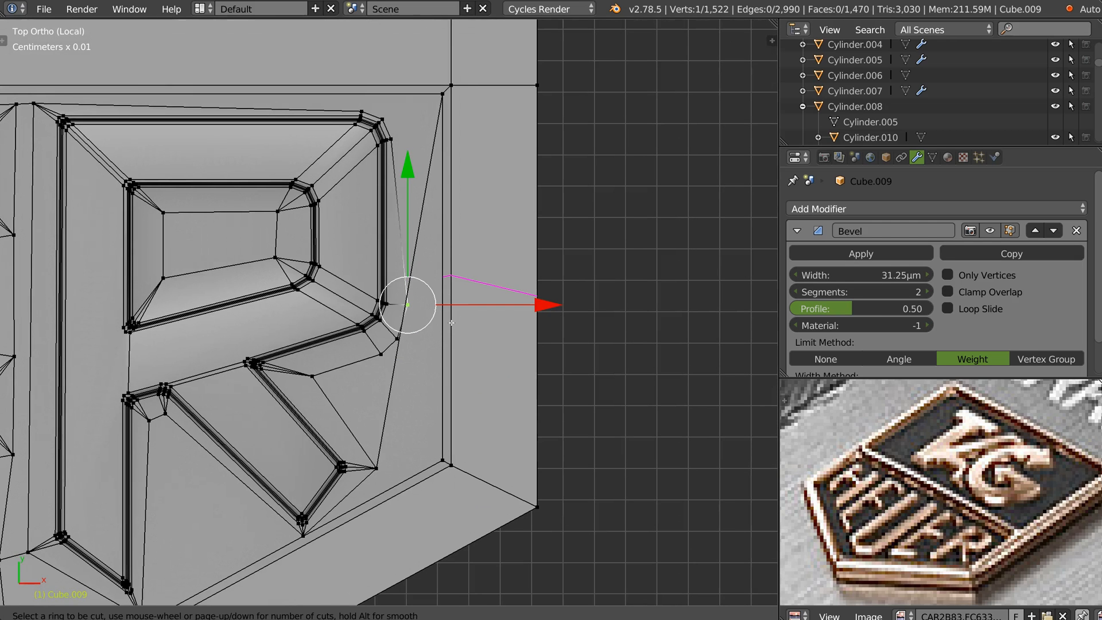
key(Escape)
key(k)
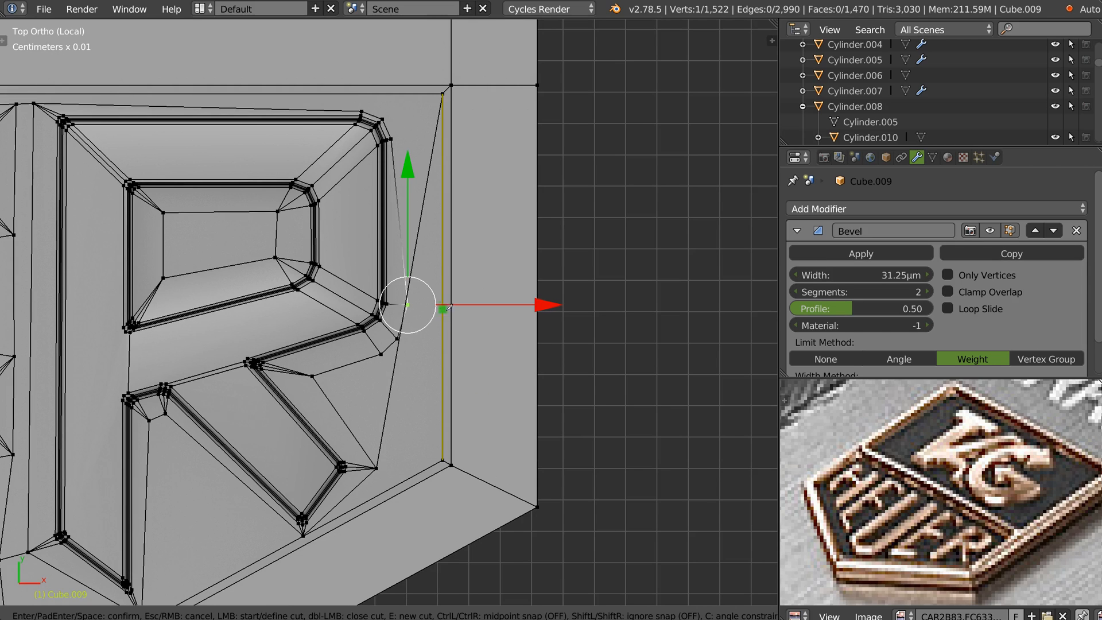
click(442, 304)
key(c)
click(588, 300)
key(Return)
Step: Connect the outermost vertex of the R bowl's lower-right corner to the new cut vertex on the border's inner edge
scroll(398, 296, up, 2)
right_click(411, 305)
shift+right_click(456, 332)
key(j)
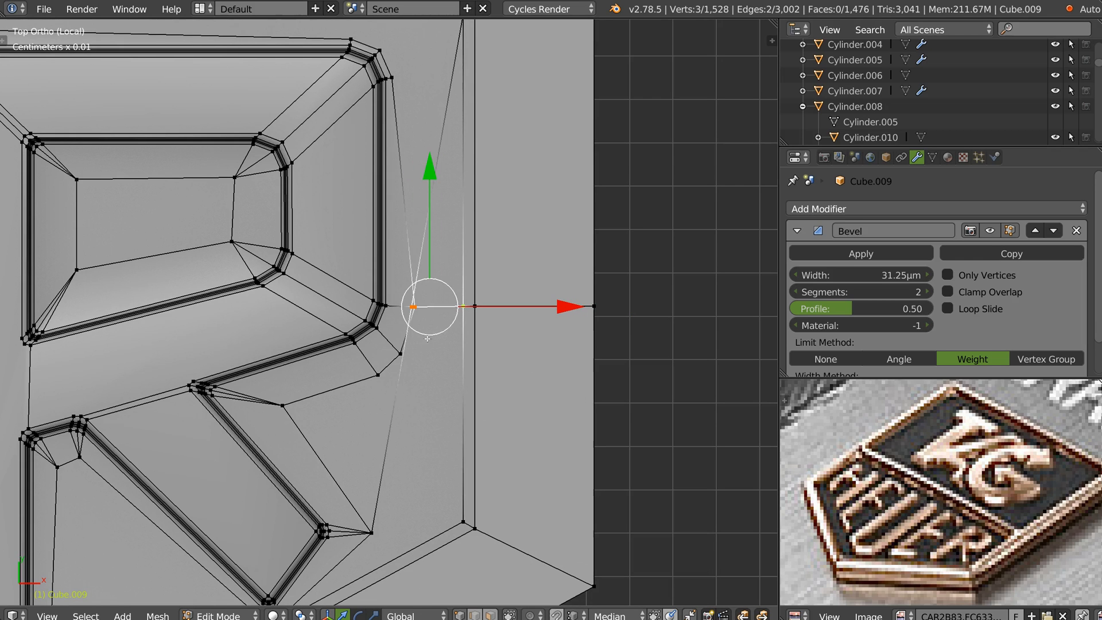
Step: Dissolve the two long edges running up and down from the outermost vertex at the R bowl's lower-right corner
key(ctrl+Tab)
key(2)
right_click(409, 344)
shift+right_click(428, 283)
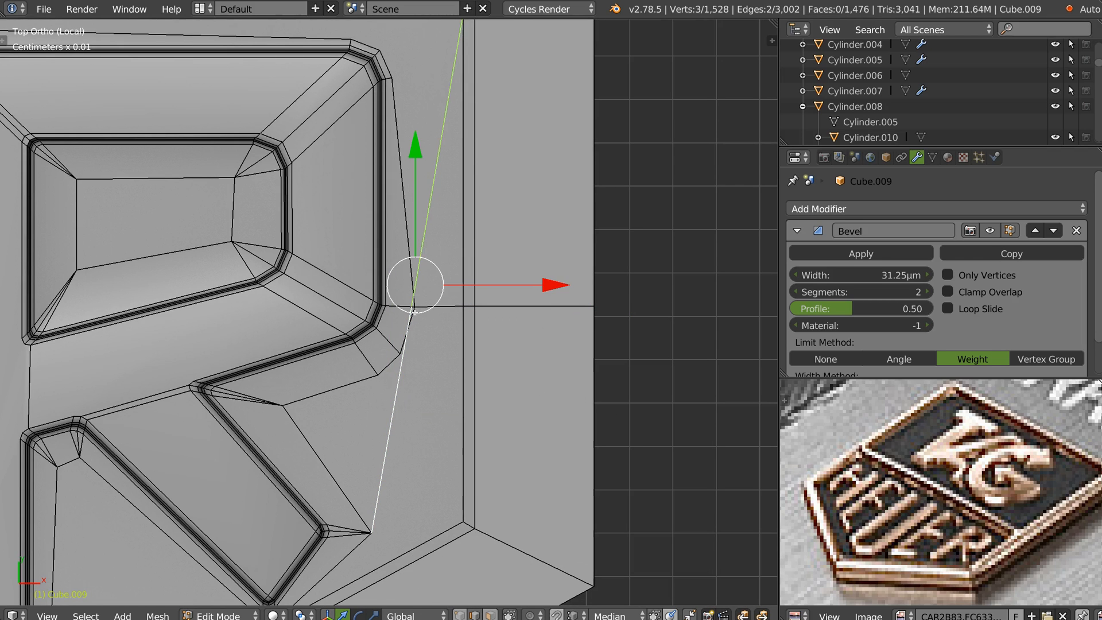
key(ctrl+x)
Step: Move the outer vertices around the R bowl's upper-right rounded corner outward, one after another
shift+middle_drag(406, 217, 412, 431)
key(ctrl+Tab)
key(1)
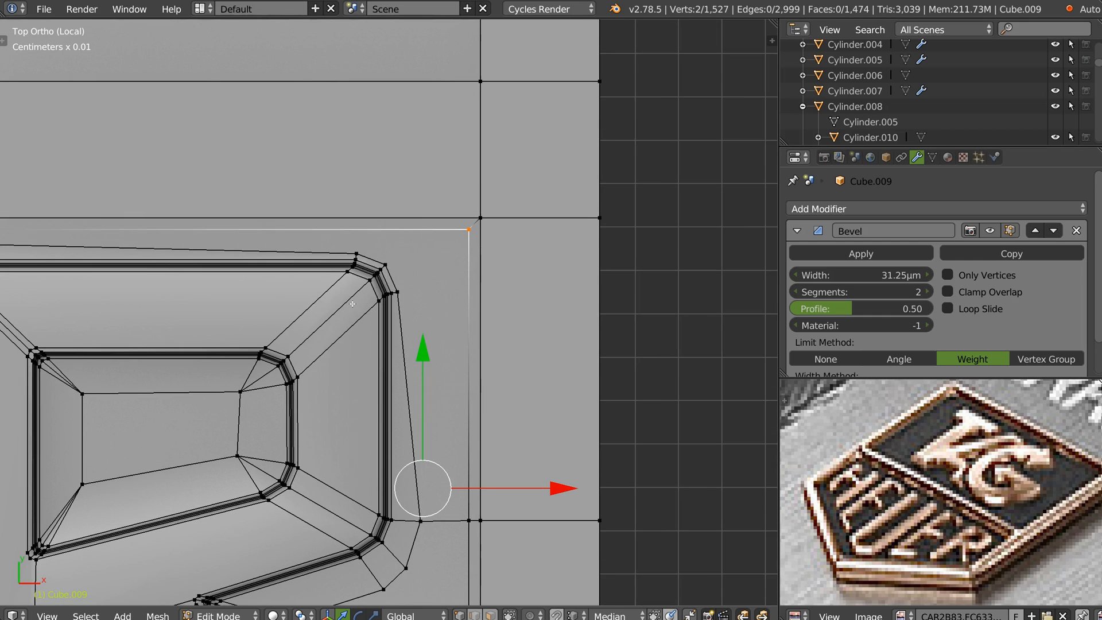
right_drag(400, 294, 441, 293)
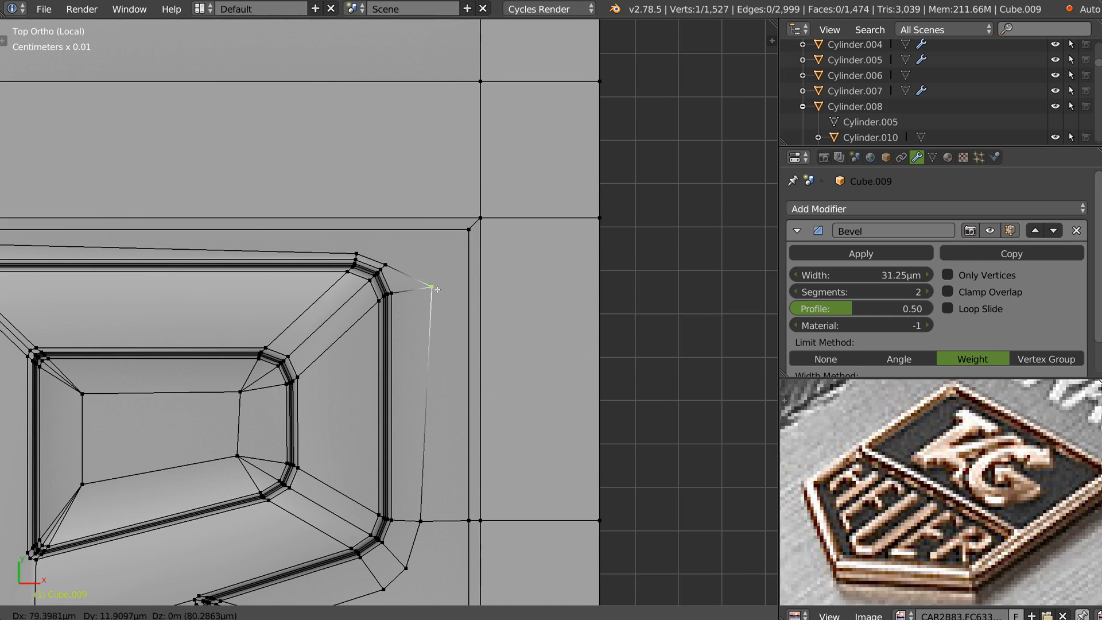
click(434, 288)
right_drag(387, 264, 365, 235)
click(416, 245)
click(366, 231)
Step: Nudge the vertices of the crossing loops in the gap between the U and the second E
shift+middle_drag(282, 261, 608, 339)
shift+middle_drag(299, 338, 502, 313)
shift+middle_drag(447, 321, 386, 280)
ctrl+right_click(374, 428)
drag(505, 359, 556, 369)
right_click(431, 434)
ctrl+right_click(430, 300)
shift+middle_drag(426, 310, 439, 313)
right_click(403, 284)
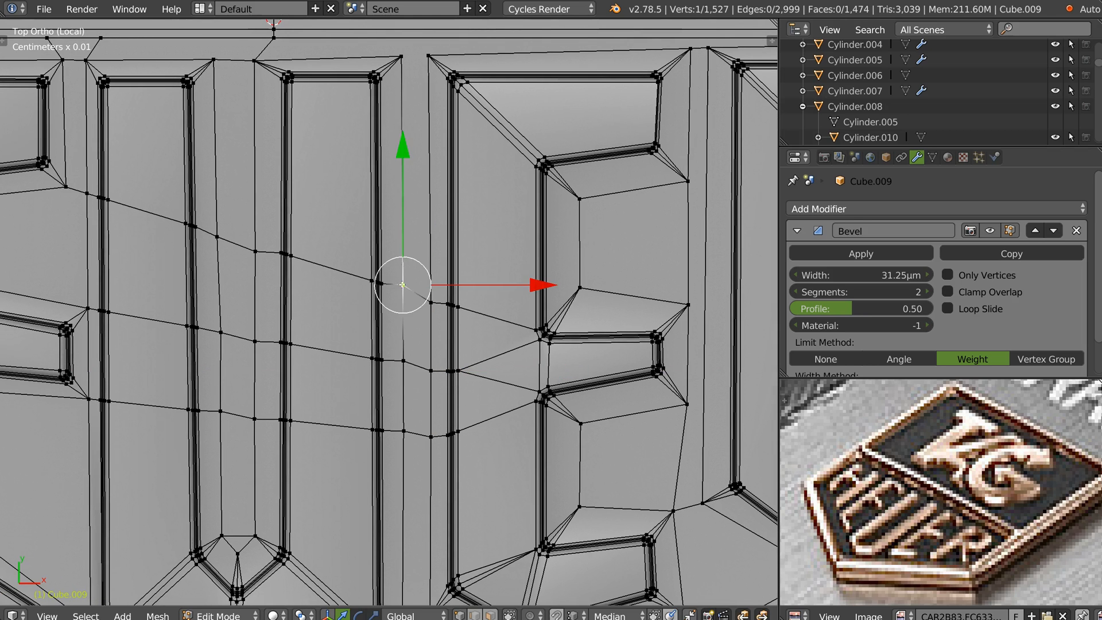
right_click(407, 370)
shift+middle_drag(404, 224, 429, 148)
drag(429, 149, 429, 154)
Step: Examine the edges running from the U's bottom tip to the badge's lower border corner, from above and in perspective
ctrl+middle_drag(502, 244, 497, 296)
shift+middle_drag(497, 297, 460, 226)
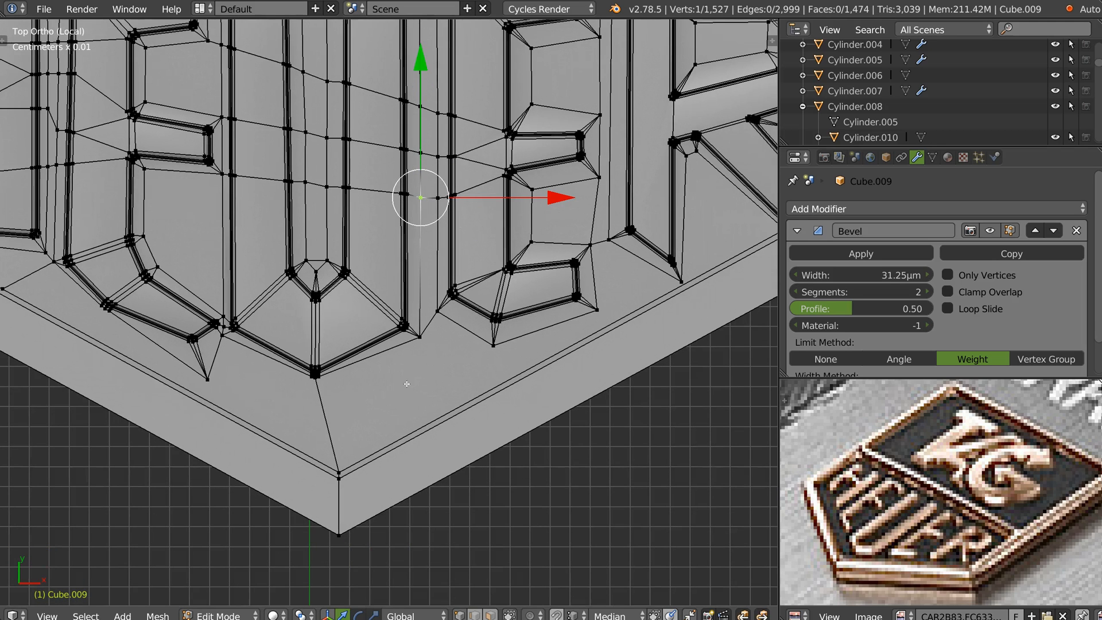
shift+middle_drag(407, 384, 407, 335)
key(Tab)
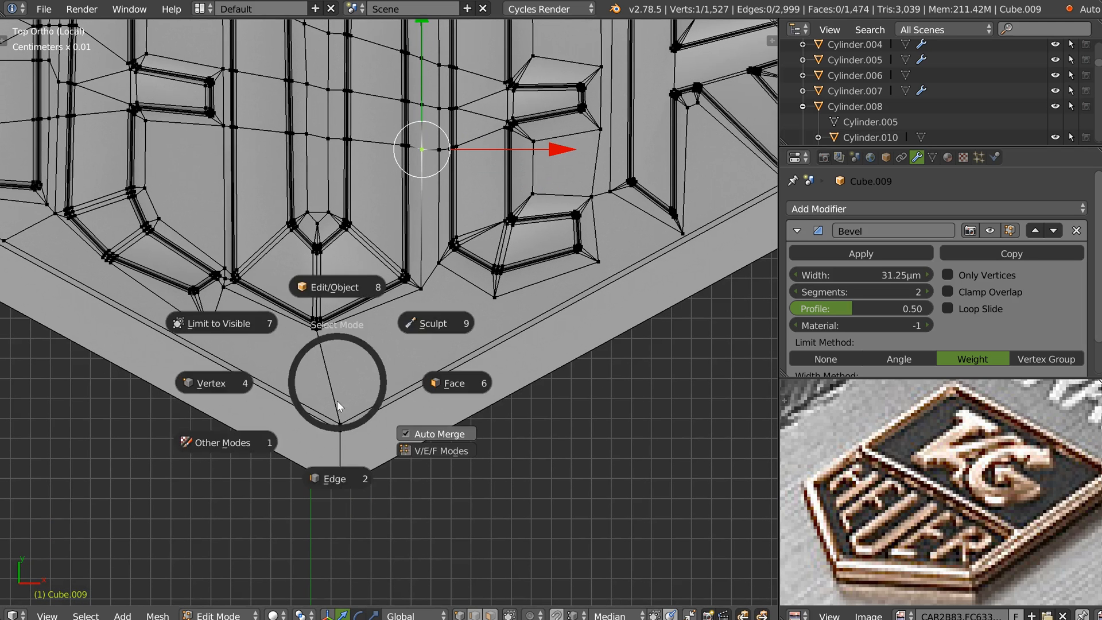
alt+right_click(331, 388)
ctrl+shift+drag(410, 238, 247, 313)
ctrl+middle_drag(258, 410, 261, 370)
middle_drag(264, 370, 278, 327)
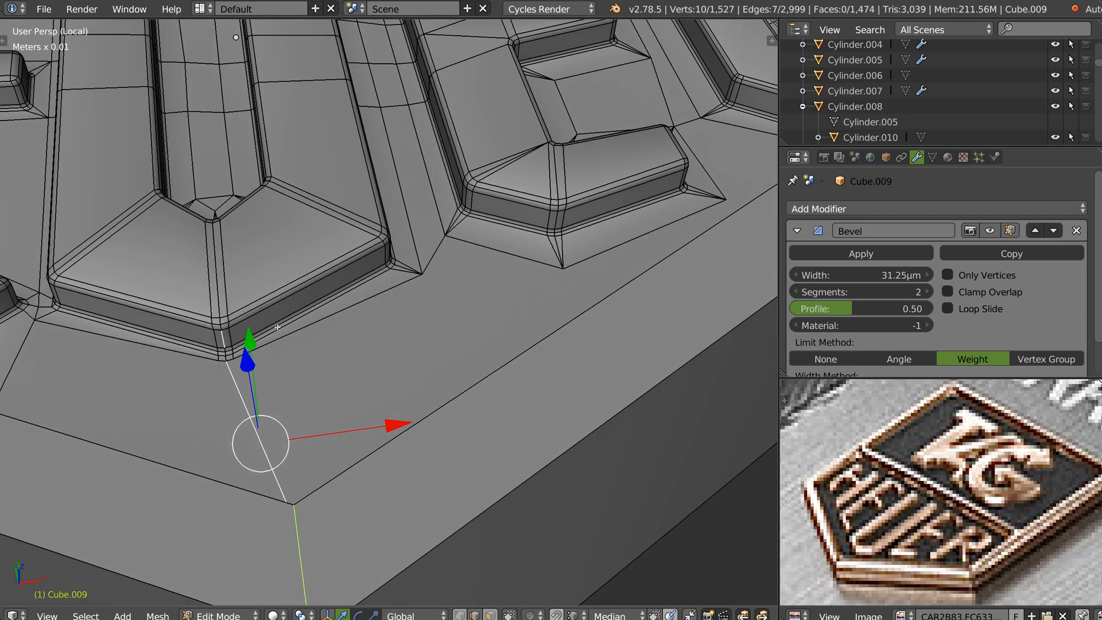
shift+right_click(224, 340)
key(Tab)
click(170, 284)
ctrl+shift+drag(228, 261, 247, 204)
scroll(349, 334, down, 1)
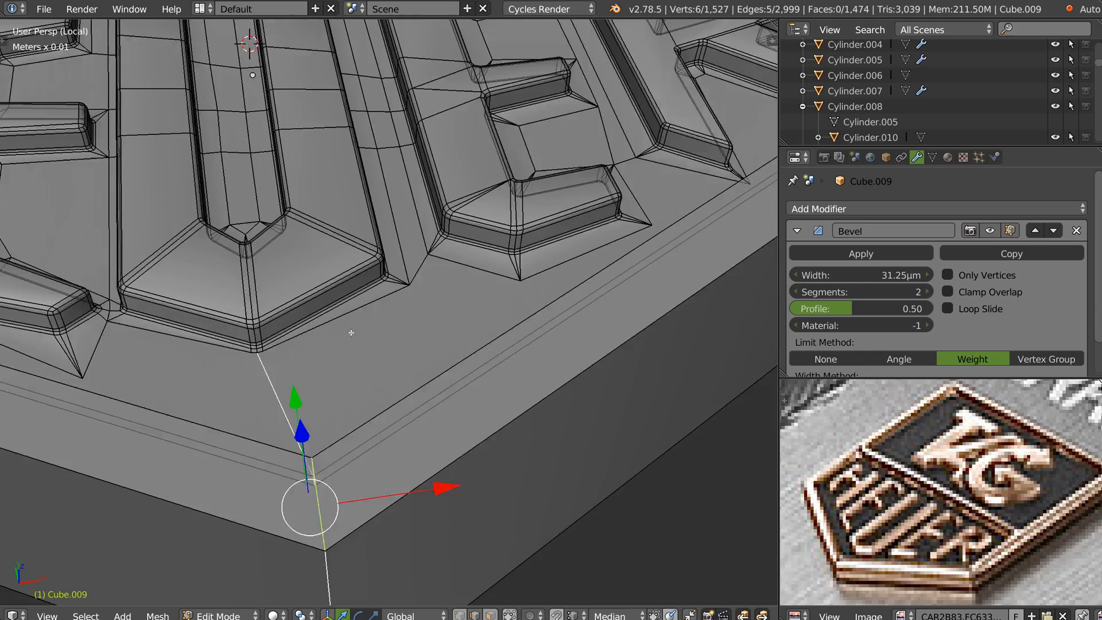
shift+middle_drag(265, 409, 270, 370)
middle_drag(361, 241, 312, 430)
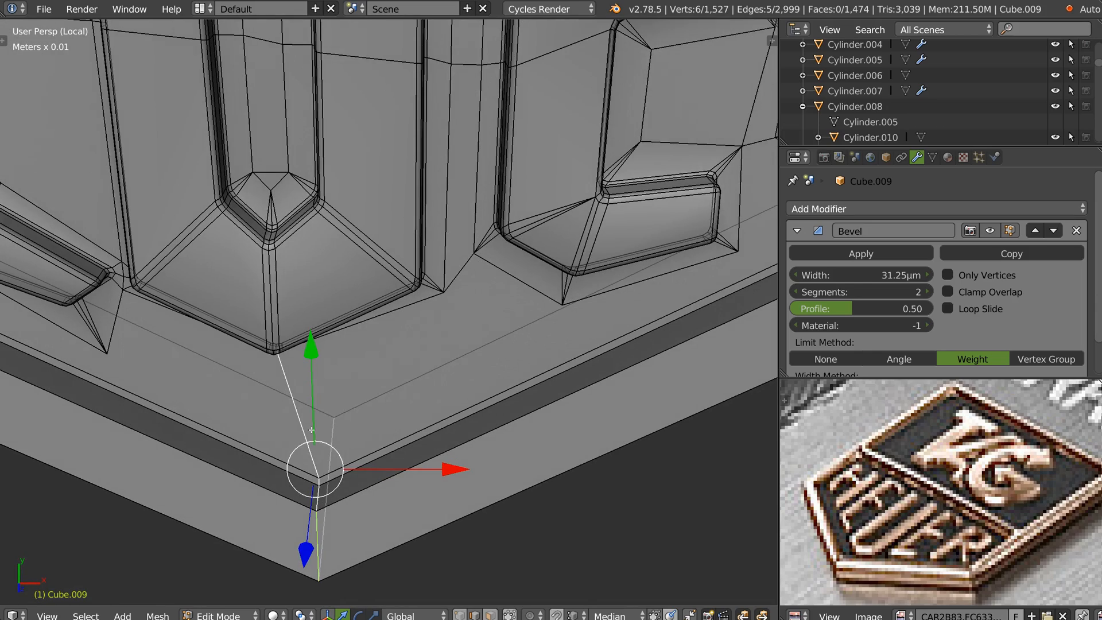
right_click(293, 390)
scroll(381, 381, down, 4)
middle_drag(368, 379, 315, 355)
key(KP_7)
Step: Merge the vertices outside the first E's lower-left bend at center and move the merged vertex outward from the letter
scroll(315, 355, up, 6)
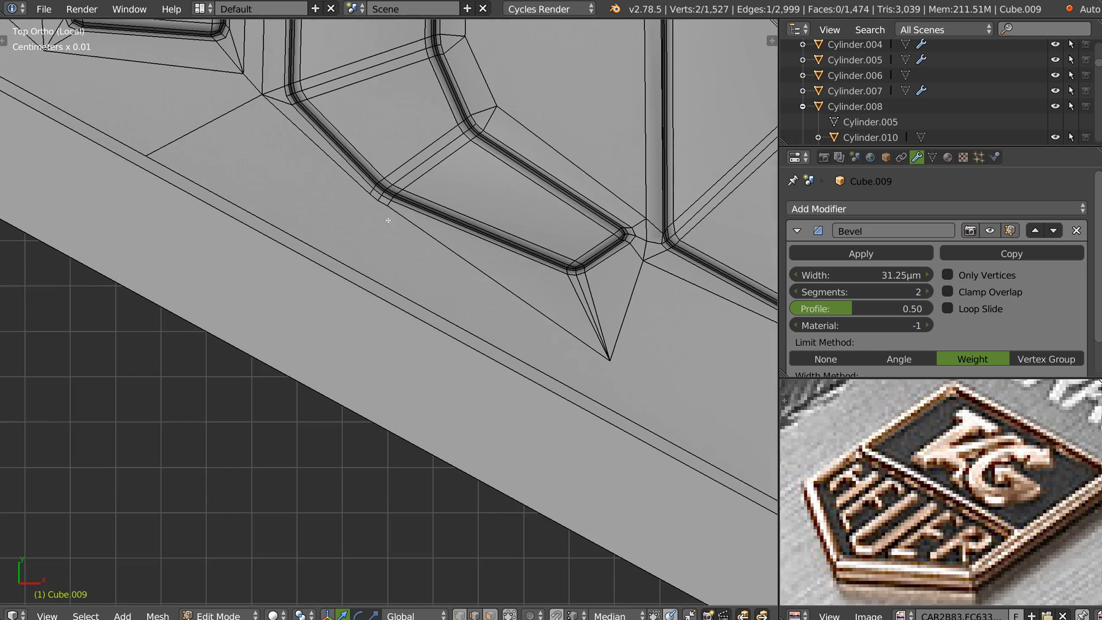
shift+right_click(387, 219)
right_click(387, 225)
click(387, 334)
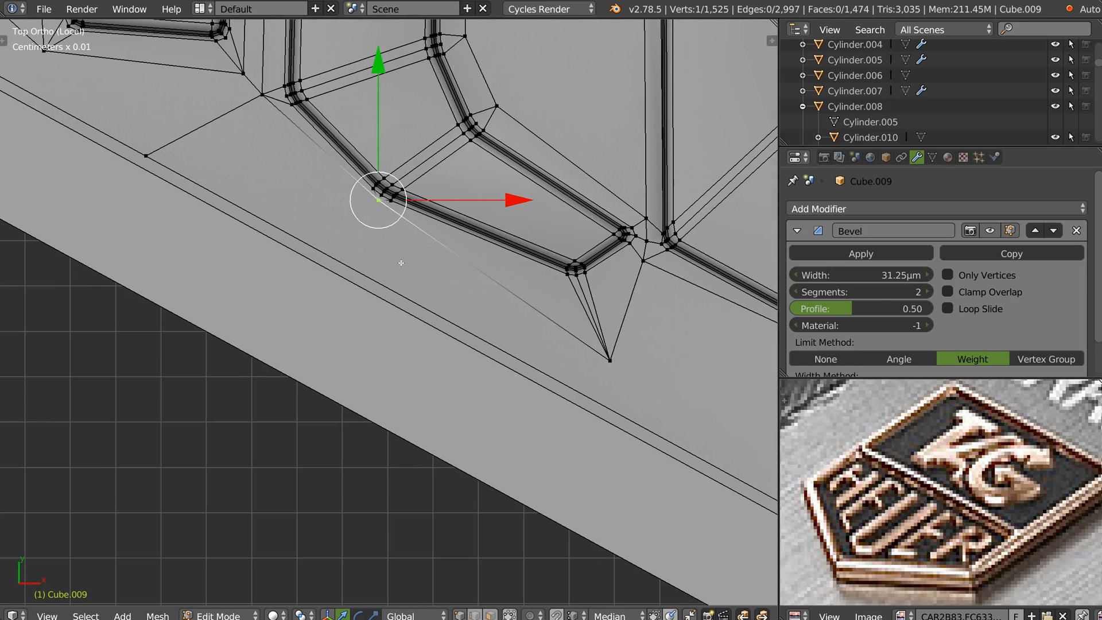
key(g)
click(330, 250)
Step: Slide the border vertex below the gap between the H and the first E along the inner border edge, toward the badge's bottom tip
shift+middle_drag(292, 201, 414, 322)
right_click(268, 280)
key(g)
key(x)
right_click(299, 320)
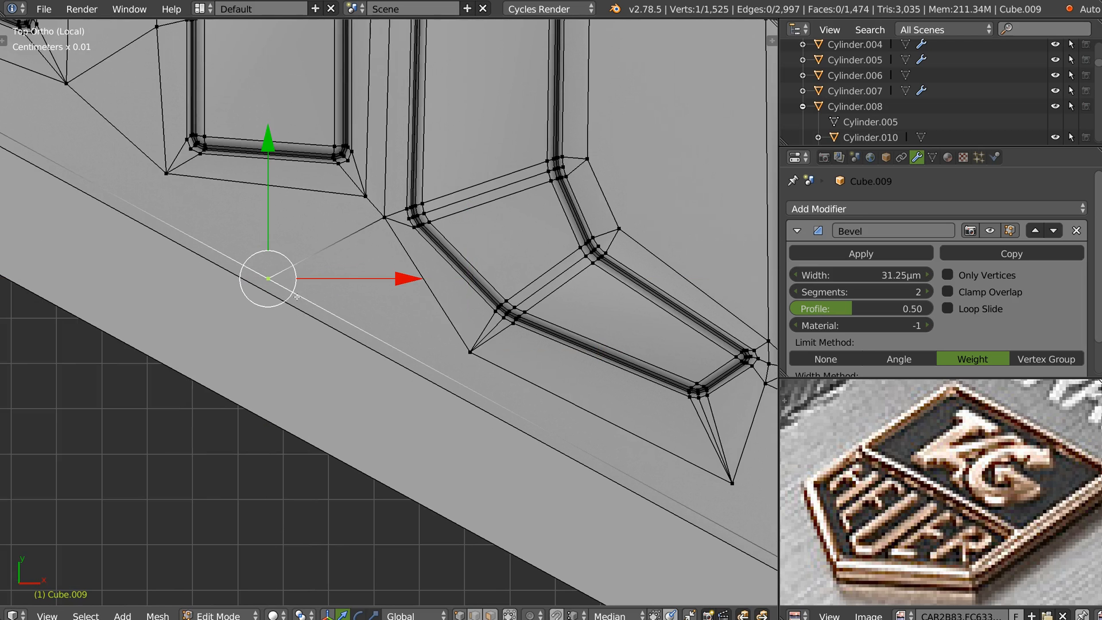
key(g)
key(g)
click(351, 204)
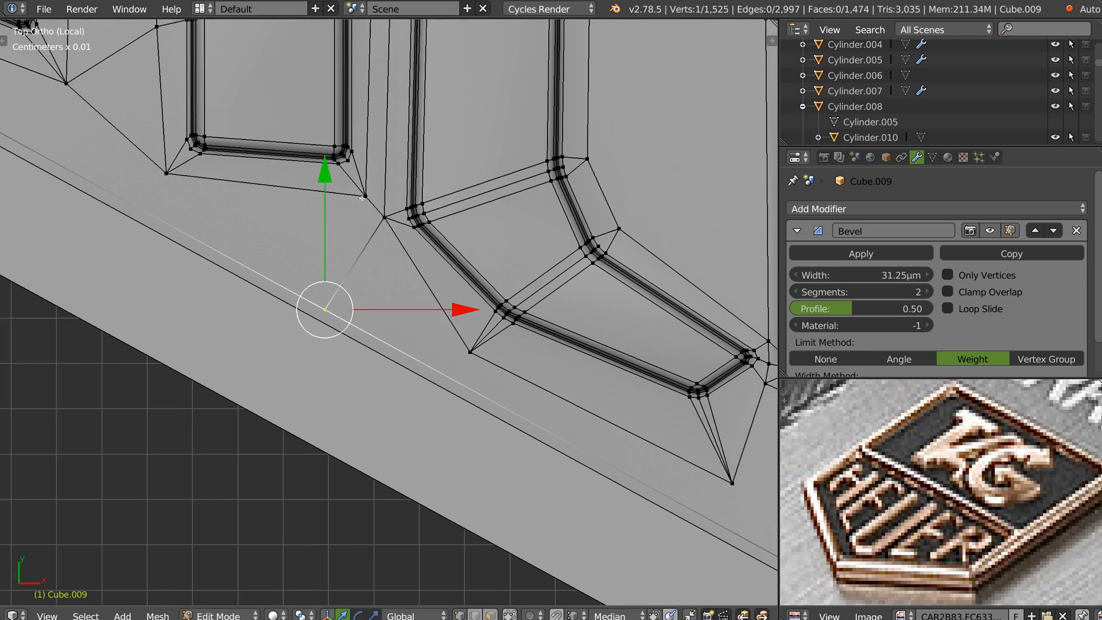
Step: Merge at center the two lowest vertex pairs in the gap between the H and the first E
shift+middle_drag(362, 198, 356, 250)
right_click(379, 270)
shift+right_click(360, 248)
key(w)
click(377, 389)
mouse_move(367, 259)
shift+middle_down()
mouse_move(355, 465)
mouse_move(354, 265)
shift+middle_up()
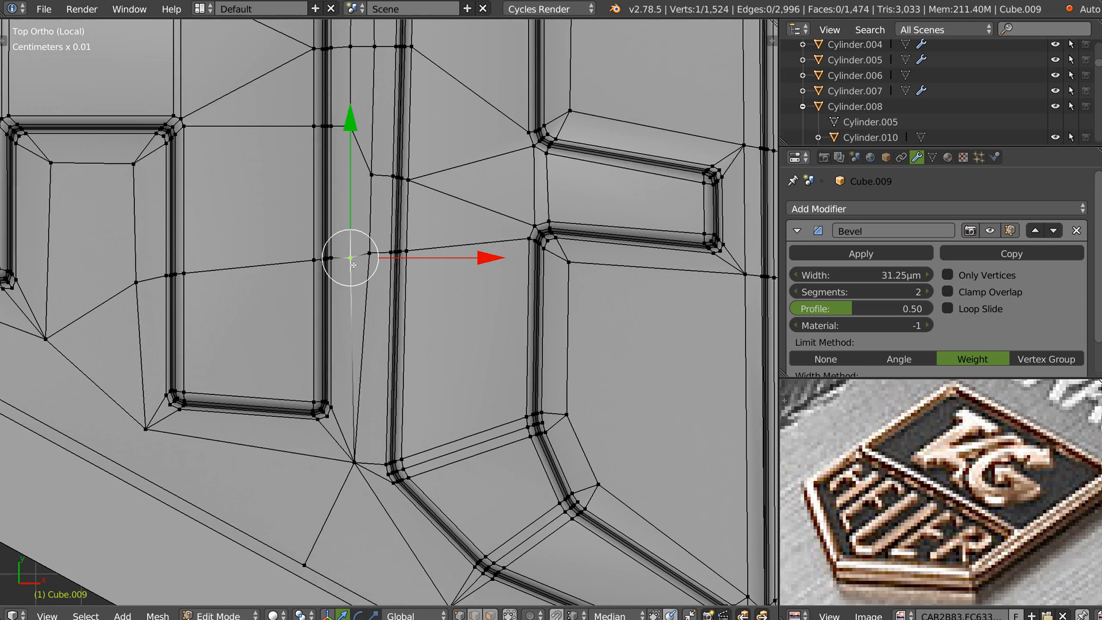
key(w)
click(360, 384)
Step: Merge at center the next two vertex pairs up in the gap between the H and the first E
shift+middle_drag(356, 132, 356, 262)
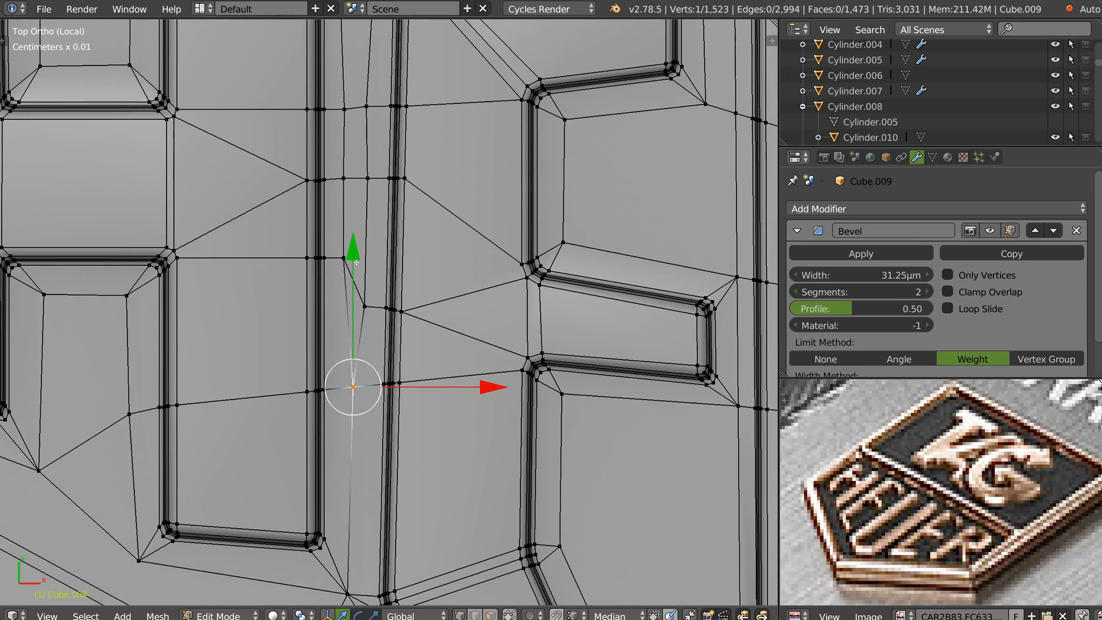
right_click(364, 306)
shift+right_click(343, 257)
key(w)
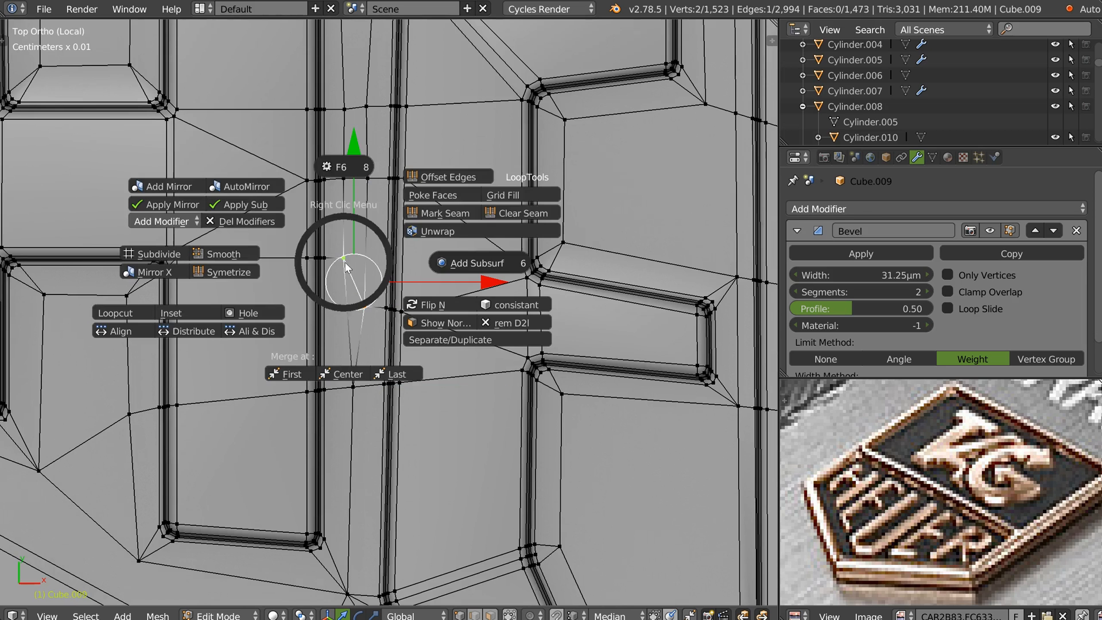
click(344, 374)
shift+middle_drag(340, 169, 341, 337)
right_click(356, 322)
shift+right_click(333, 322)
key(w)
click(342, 438)
Step: Merge at center the two uppermost vertex pairs between the H and the first E, and nudge the top merged vertex upward
shift+middle_drag(344, 264, 353, 367)
right_click(364, 354)
shift+right_click(342, 356)
key(w)
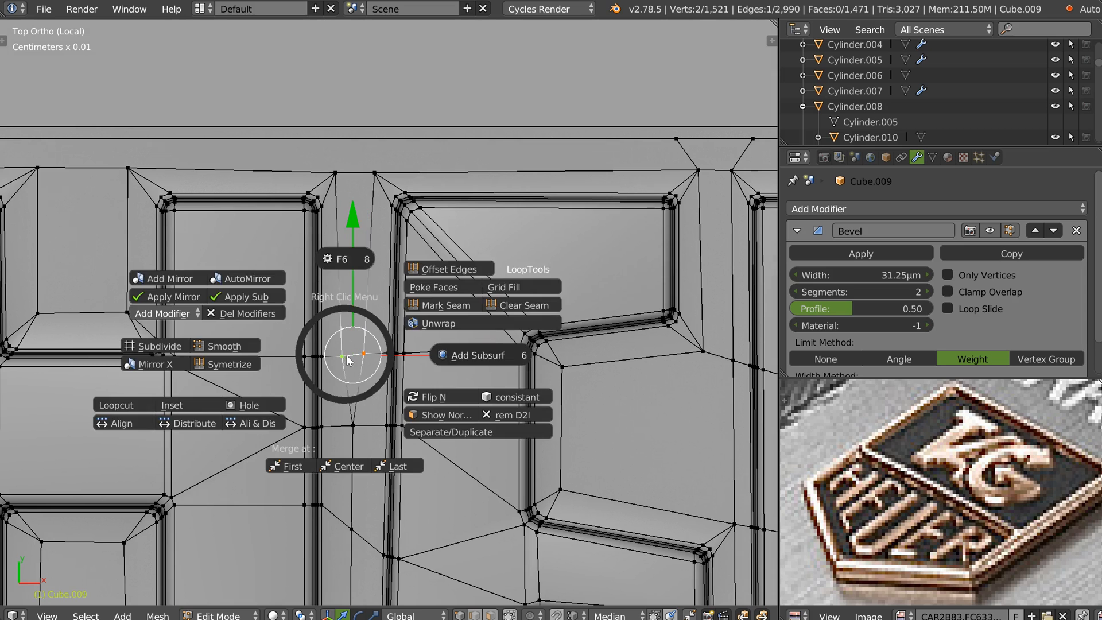
click(349, 464)
right_click(374, 172)
shift+right_click(335, 172)
key(w)
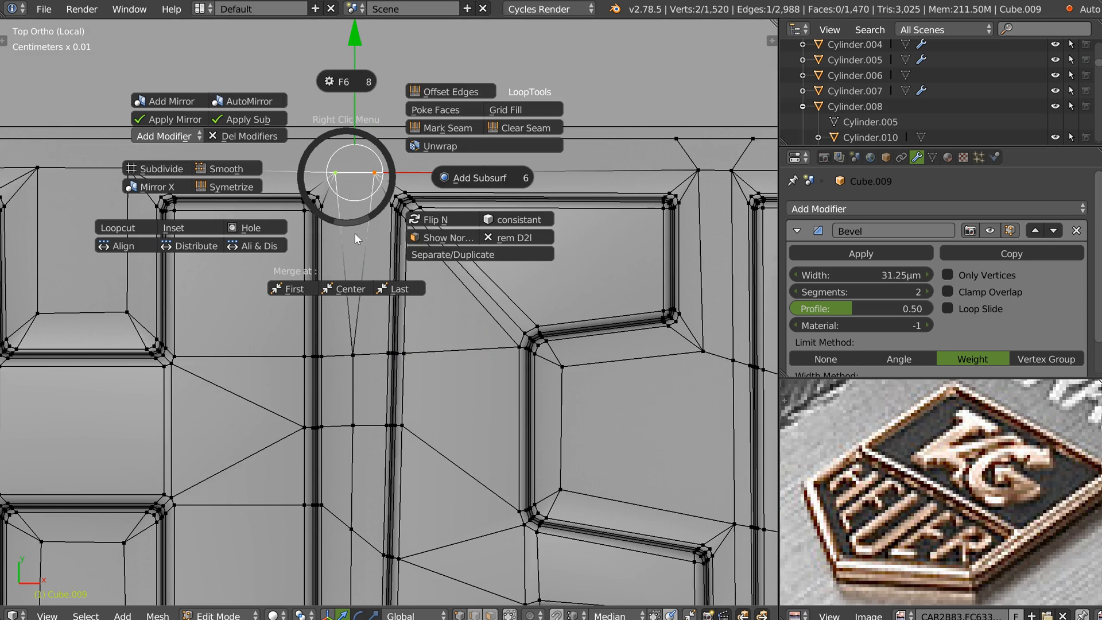
click(353, 293)
drag(355, 39, 359, 31)
Step: Connect the H's lower-right corner vertex to the first E's lower-left corner vertex across the gap
ctrl+scroll(229, 184, up, 5)
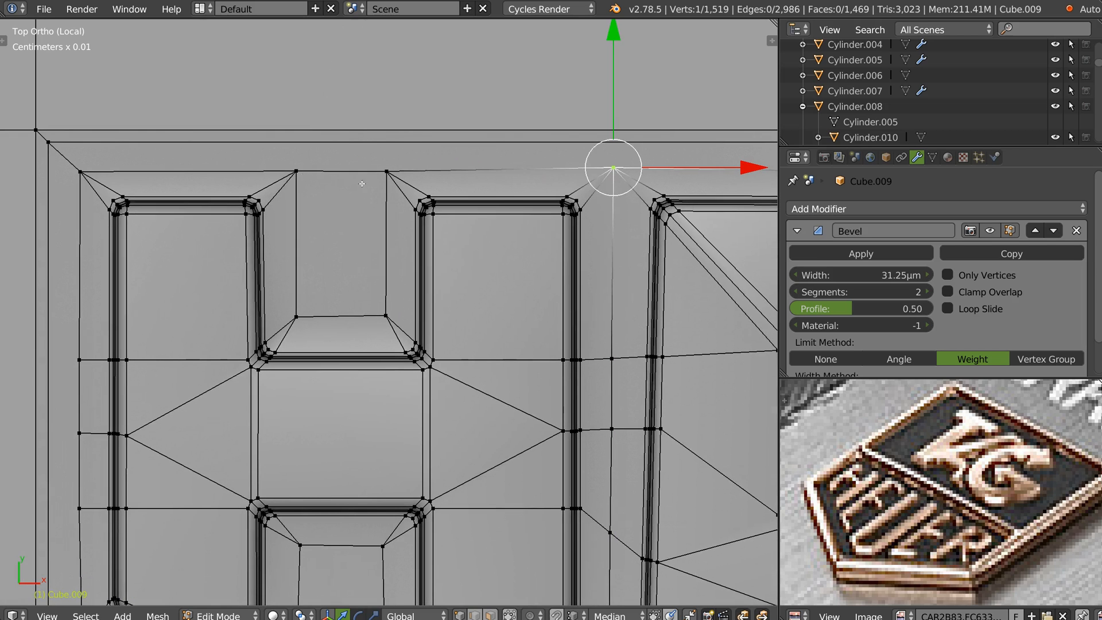
shift+middle_drag(219, 188, 362, 165)
ctrl+middle_drag(439, 140, 389, 203)
shift+middle_drag(389, 203, 322, 134)
ctrl+middle_drag(274, 265, 266, 235)
mouse_move(356, 274)
shift+middle_down()
mouse_move(233, 187)
mouse_move(350, 253)
mouse_move(185, 186)
shift+middle_up()
ctrl+middle_drag(294, 292, 337, 223)
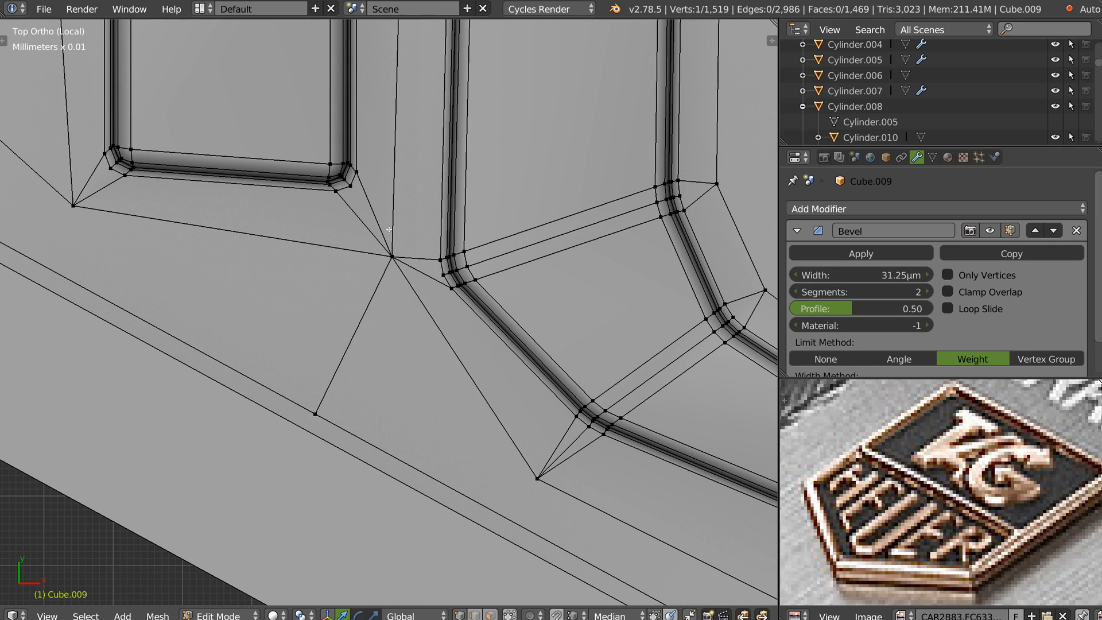
right_click(434, 267)
shift+right_click(380, 175)
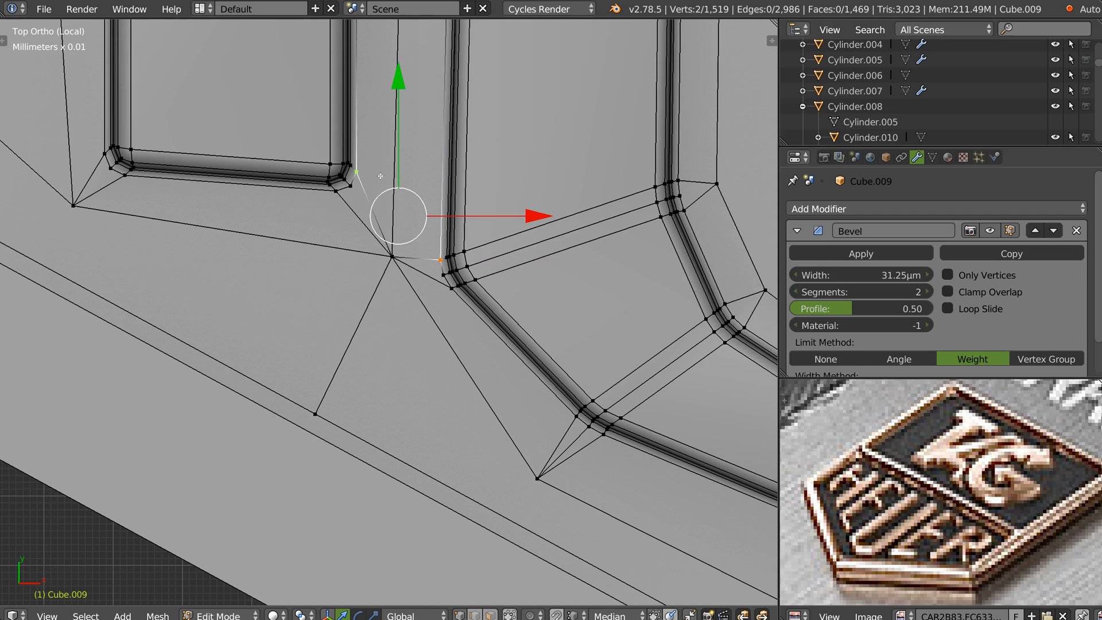
key(j)
Step: Dissolve the two edges linking the newly connected H and E corner vertices to the shared vertex below the gap
key(2)
right_click(372, 213)
shift+right_click(422, 266)
shift+right_click(427, 277)
shift+right_click(431, 258)
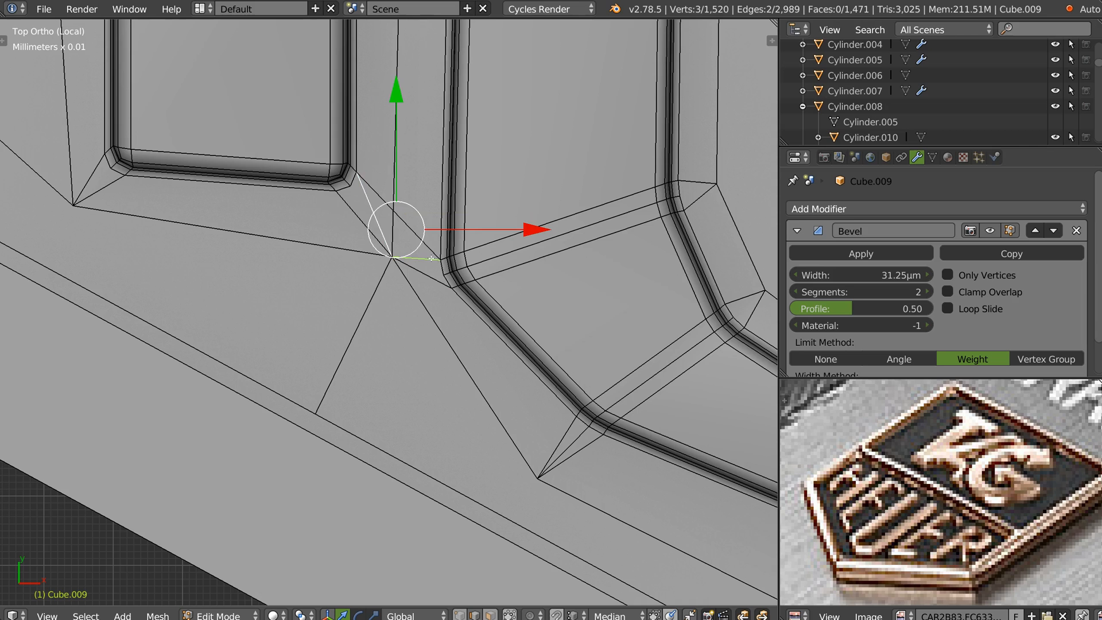
key(ctrl+x)
Step: Move the shared vertex below the gap between the H and the first E outward toward the border
key(1)
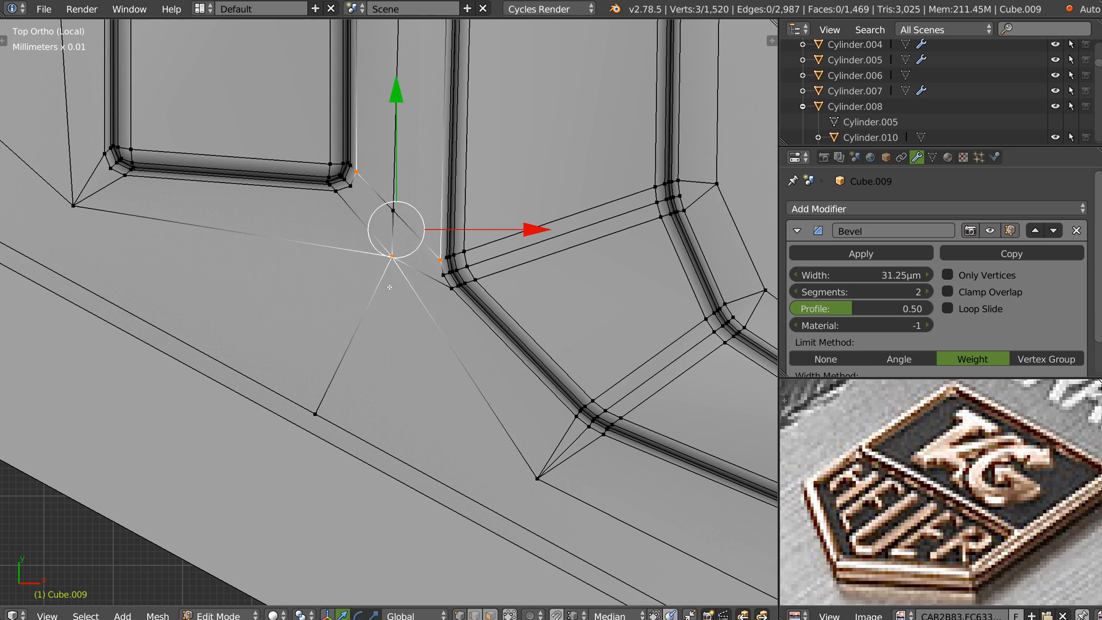
right_click(392, 260)
key(g)
click(342, 303)
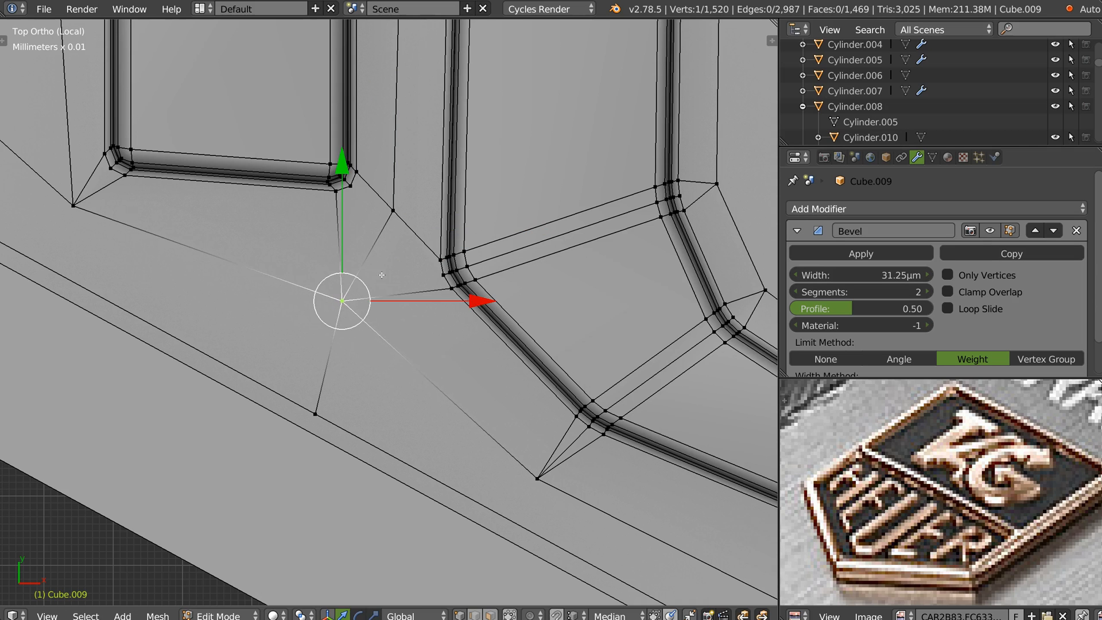
Step: Knife-cut from the first E's lower-left corner vertex across the gap's center edge to the H's lower-right corner vertex
right_click(433, 276)
key(k)
click(443, 275)
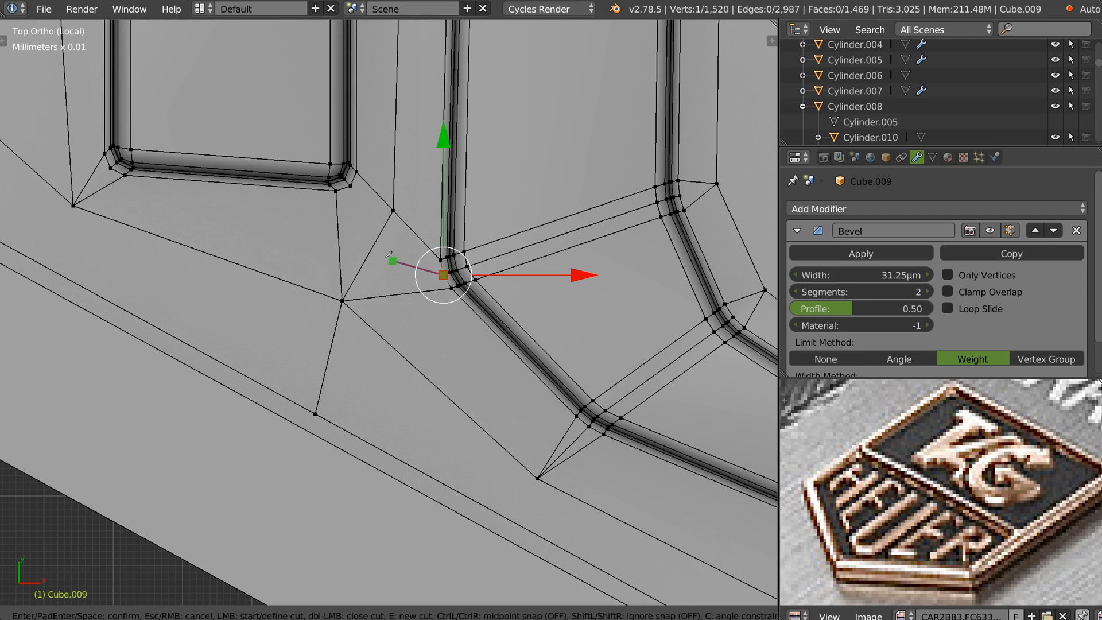
click(373, 245)
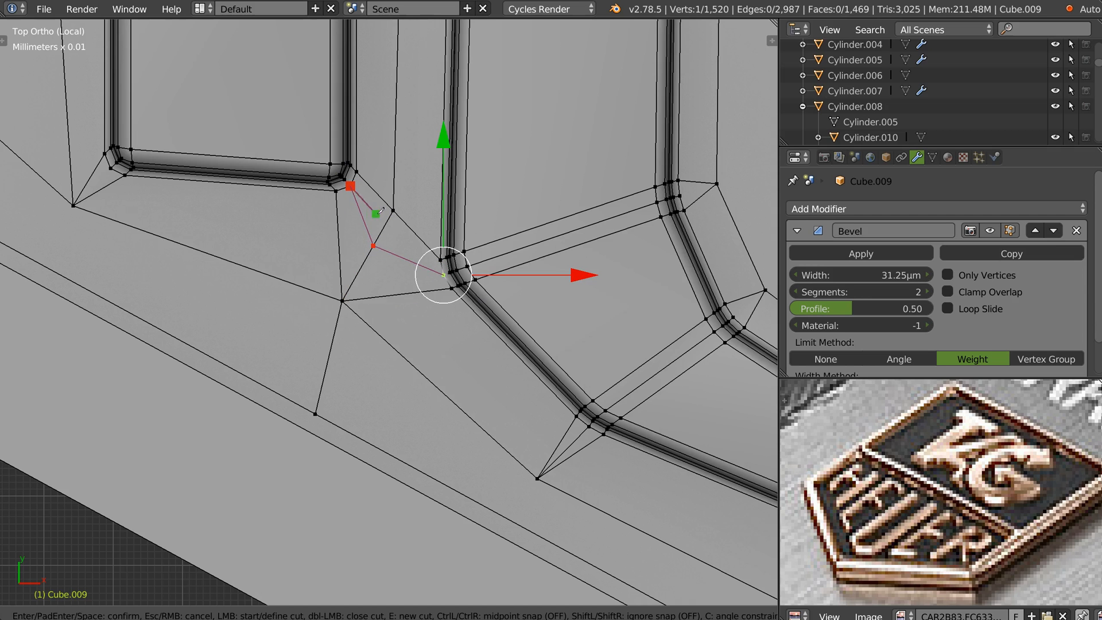
click(359, 205)
key(Return)
Step: Connect the vertex inside the first E's lower bend to the loop vertex beside the U's left edge, below the E's middle arm
ctrl+middle_drag(494, 194, 493, 268)
shift+middle_drag(493, 269, 365, 232)
shift+middle_drag(568, 104, 450, 229)
ctrl+middle_drag(450, 229, 434, 268)
shift+middle_drag(433, 268, 411, 261)
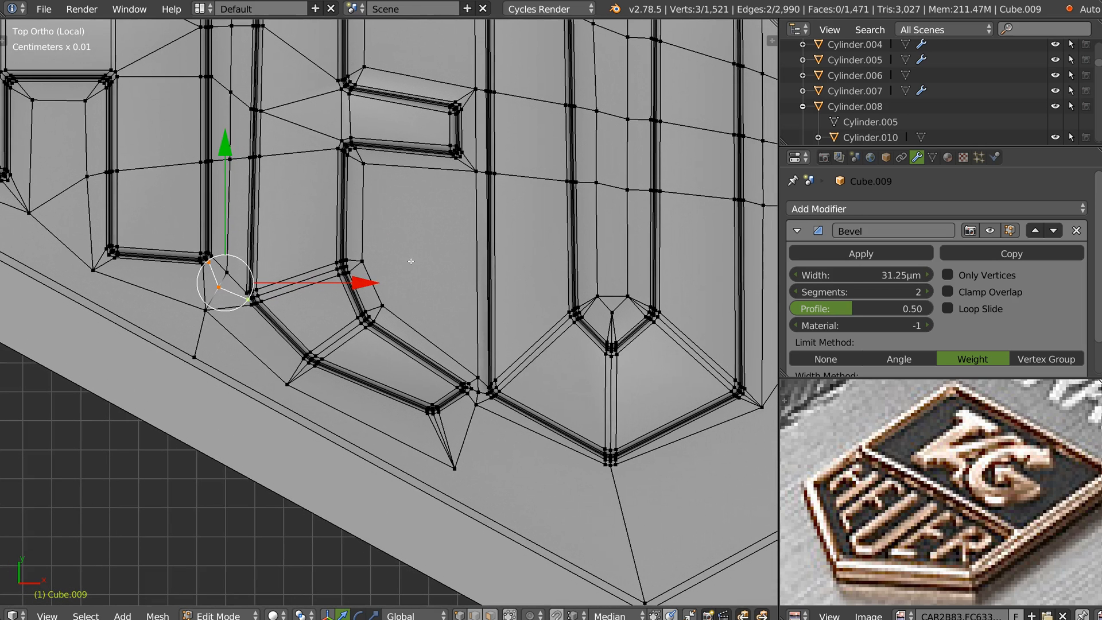
right_click(384, 301)
shift+right_click(472, 175)
key(j)
Step: Turn on Mesh Check with Display Faces so that tris and ngons are highlighted across the letters
key(n)
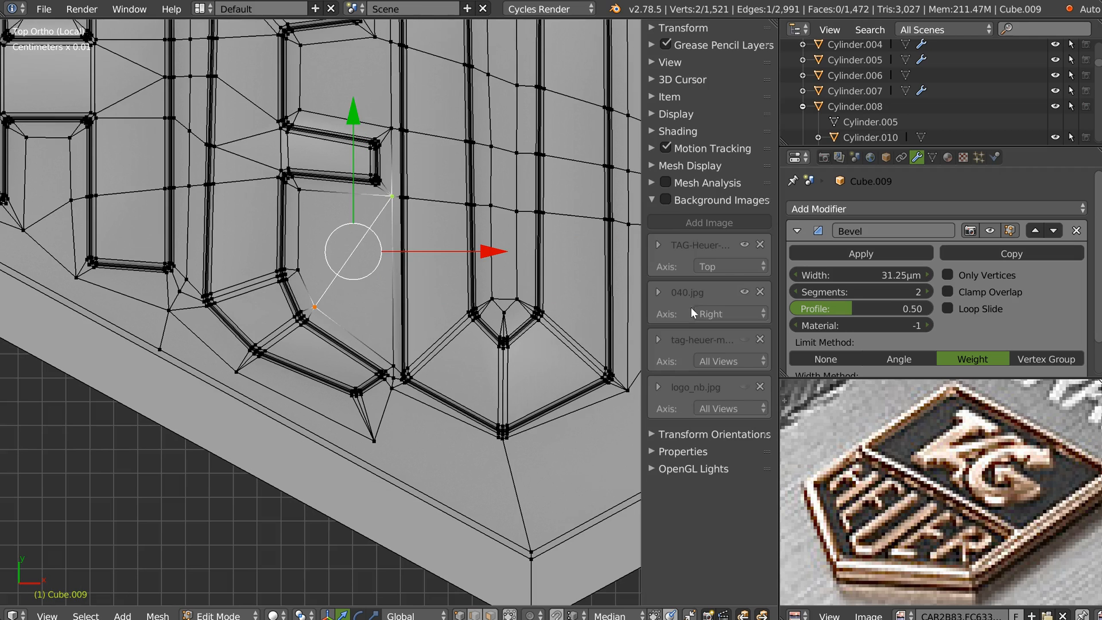
click(652, 131)
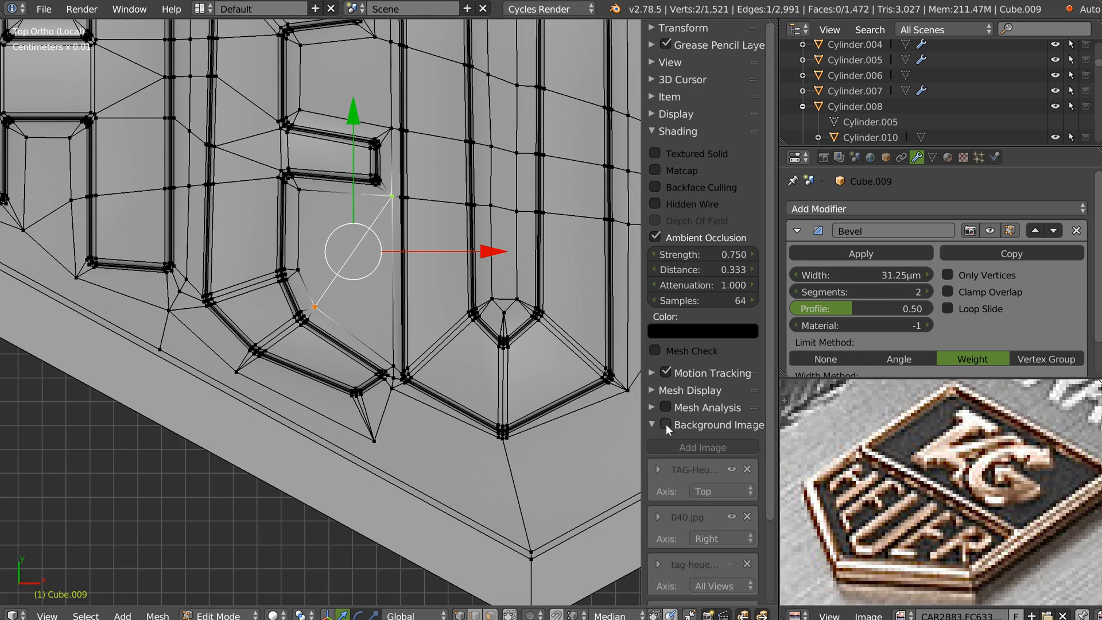
click(655, 351)
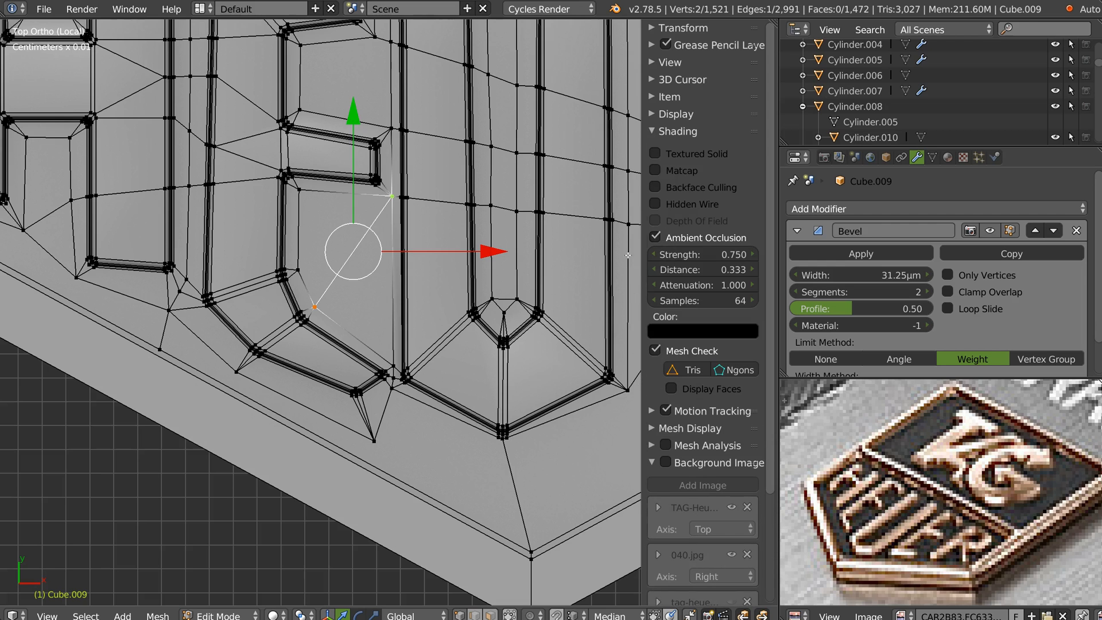
click(671, 389)
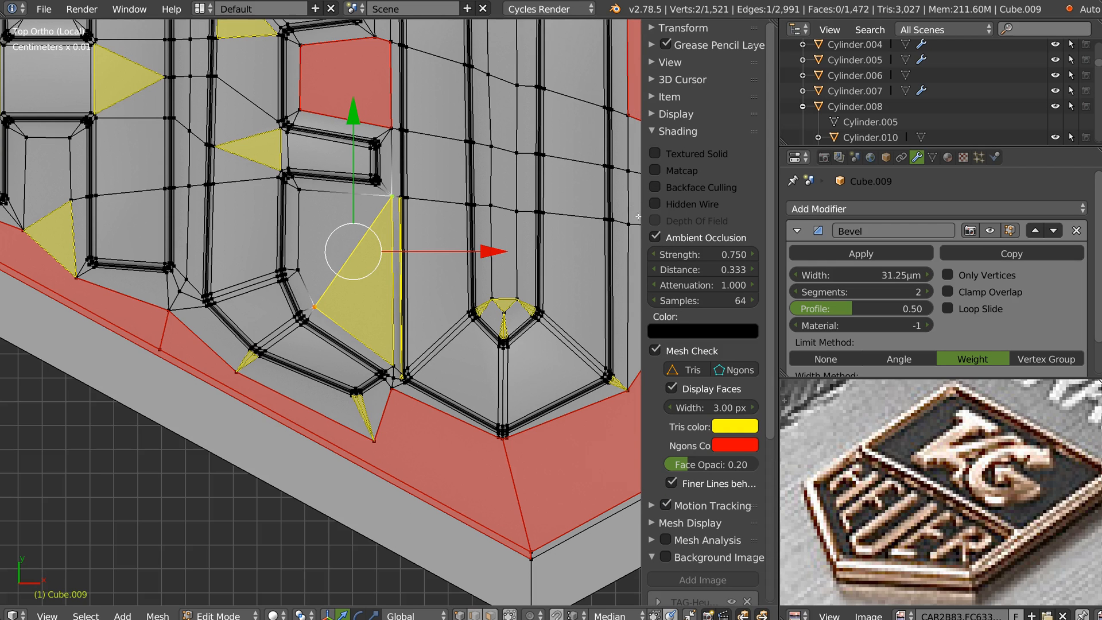
click(652, 131)
key(n)
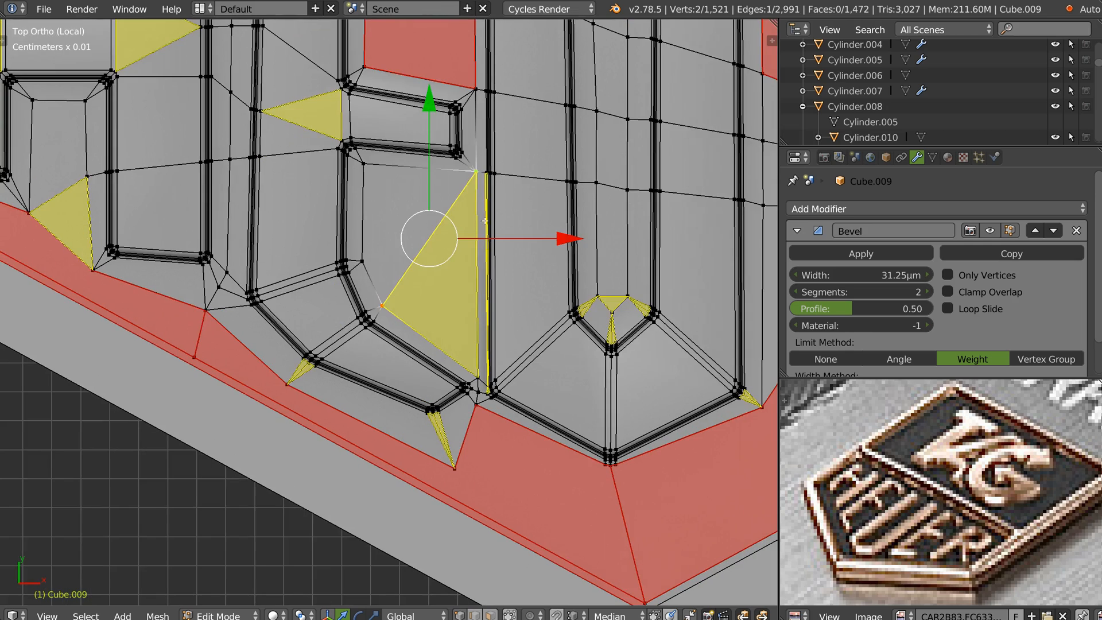
shift+middle_drag(628, 219, 485, 256)
scroll(539, 228, down, 2)
shift+middle_drag(520, 85, 480, 241)
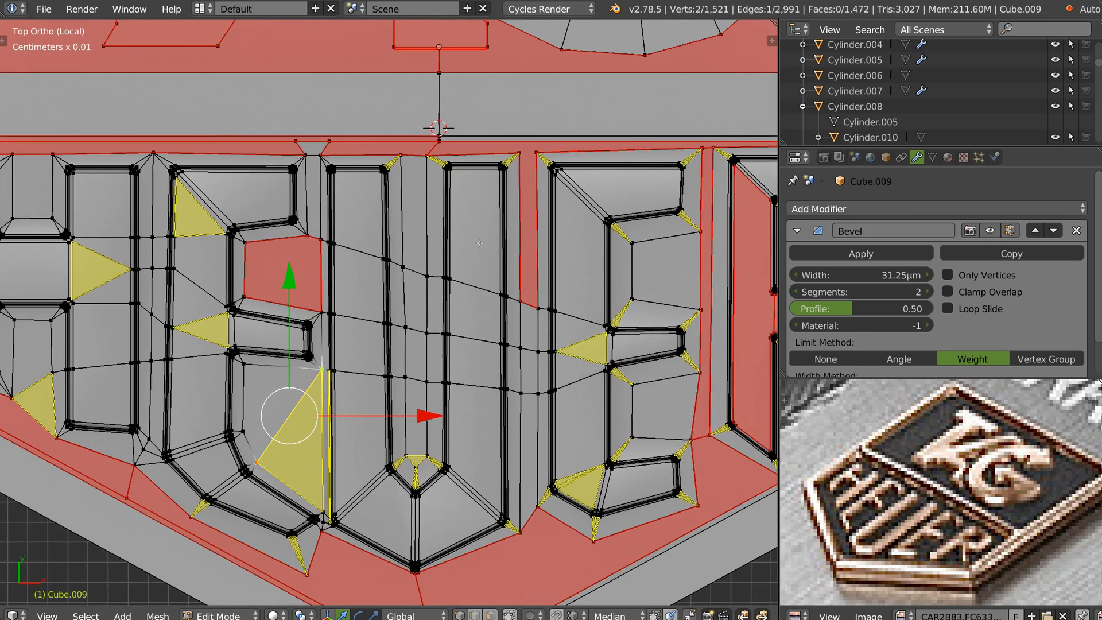
shift+middle_drag(548, 180, 482, 246)
scroll(482, 246, up, 3)
right_click(436, 201)
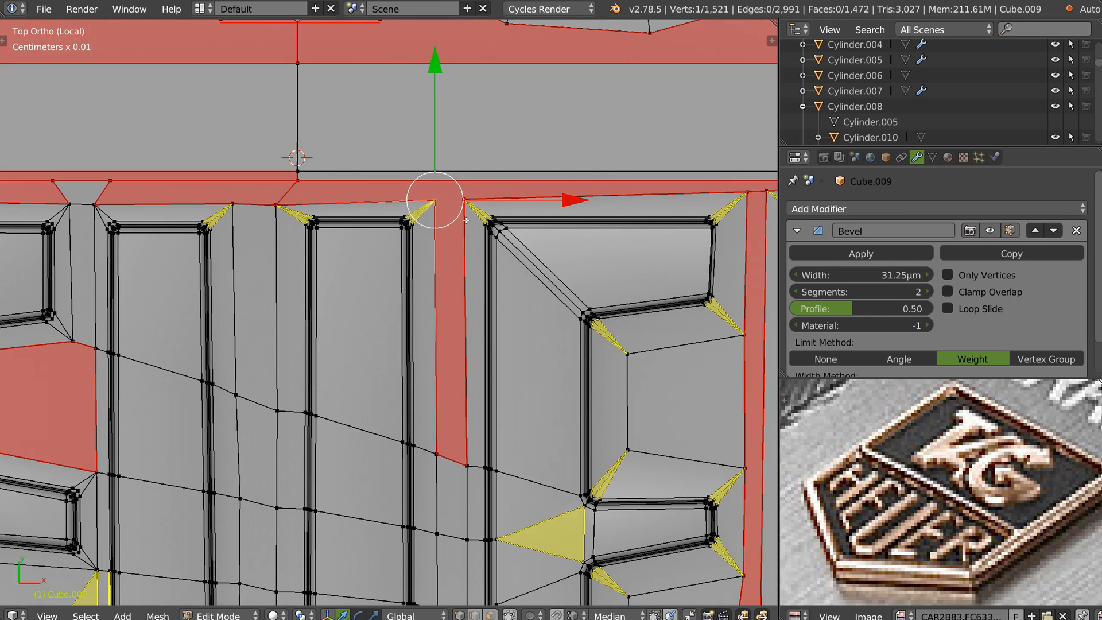
shift+right_click(461, 204)
key(j)
key(ctrl+z)
Step: Connect the two top vertices across the gap between the U and the second E
right_click(463, 204)
shift+right_click(435, 207)
key(j)
Step: Merge at center the two vertices on the border's inner edge above the gap between the first E and the U
shift+middle_drag(264, 230, 542, 214)
scroll(338, 167, up, 1)
click(330, 165)
shift+click(404, 171)
right_click(403, 172)
click(410, 284)
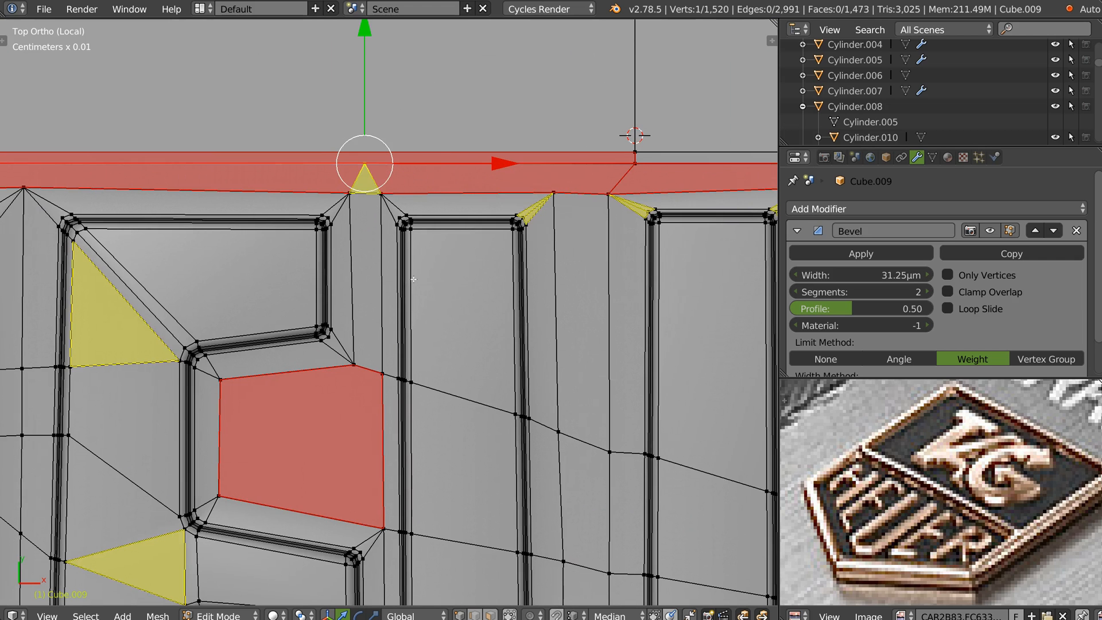
Step: Knife a triangular cut above the H's upper opening, from its two top vertices to a point on the border's edge
scroll(435, 204, down, 3)
shift+middle_drag(264, 221, 436, 206)
shift+middle_drag(211, 178, 354, 167)
scroll(354, 167, up, 2)
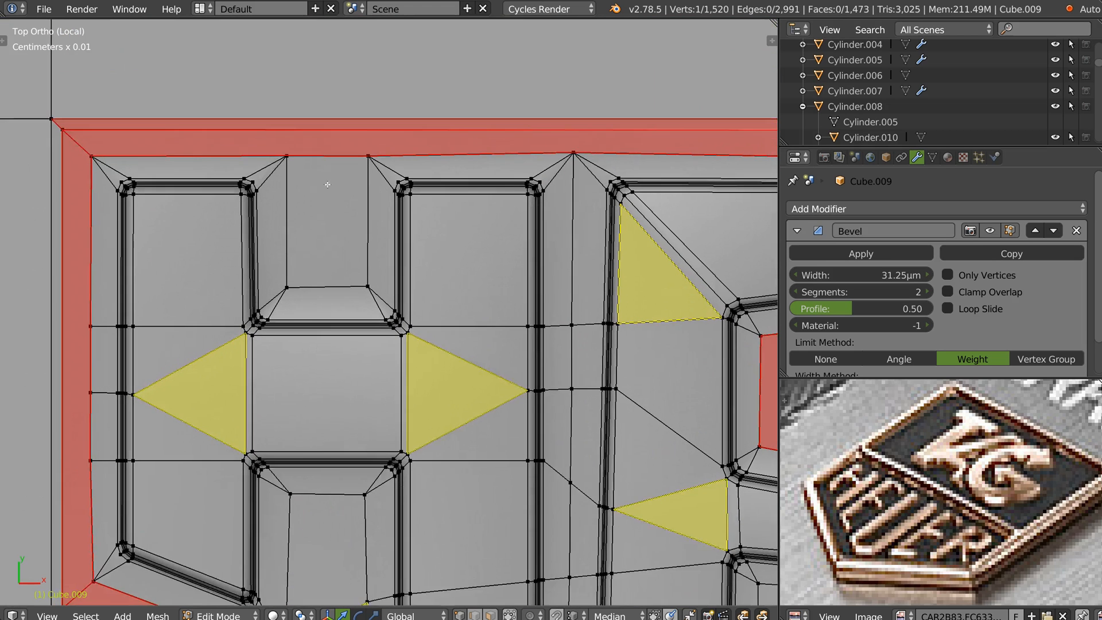
shift+middle_drag(285, 126, 285, 184)
key(k)
click(283, 188)
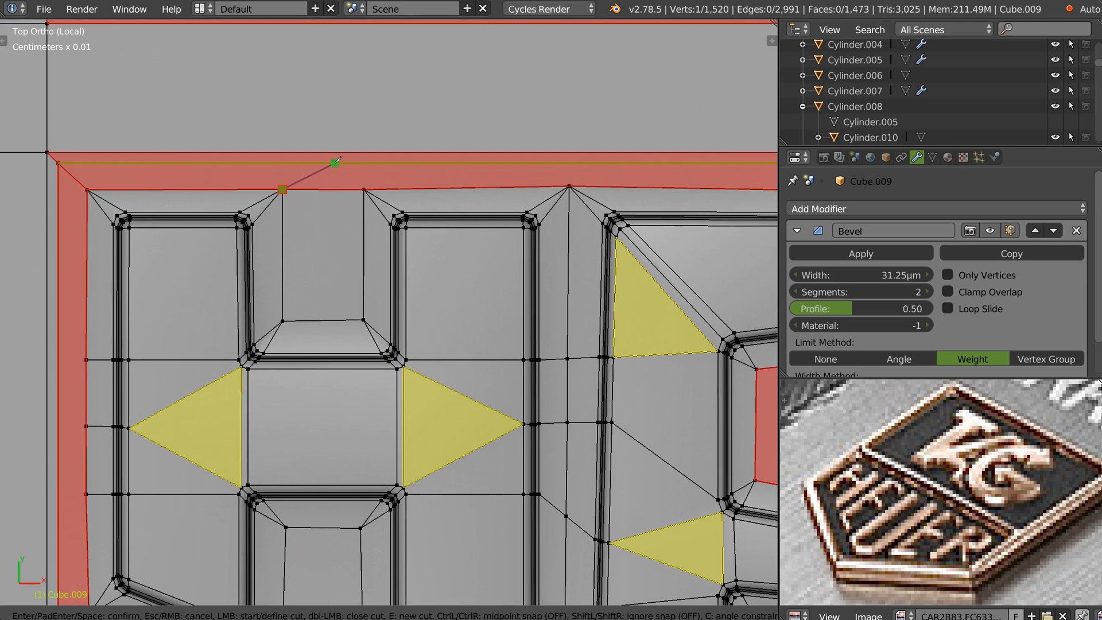
click(322, 163)
click(364, 188)
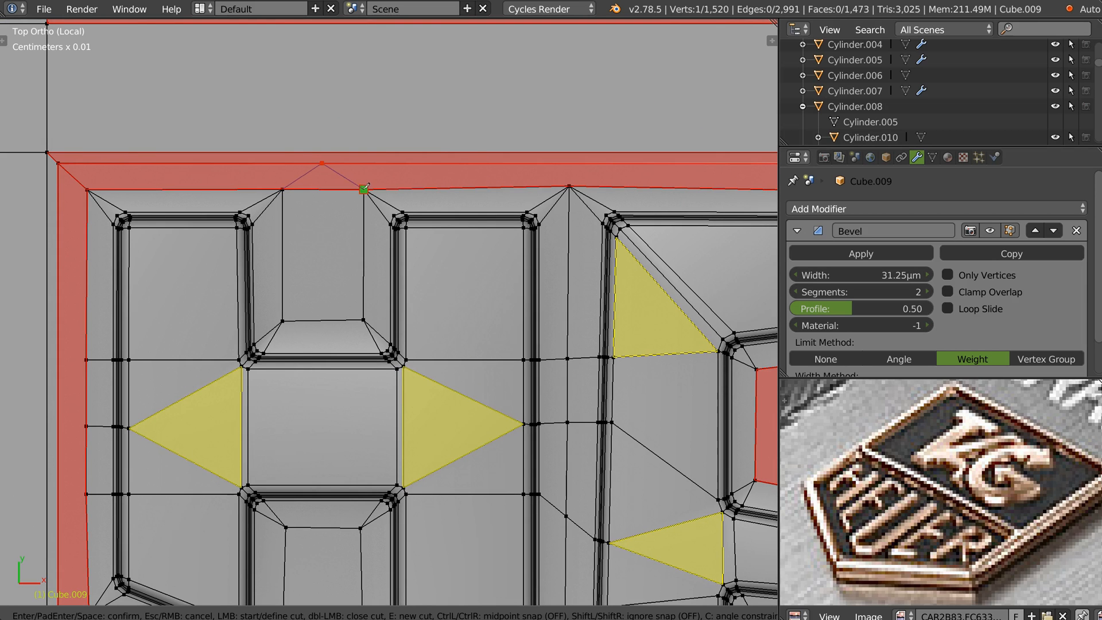
key(Return)
Step: Cut a straight horizontal edge from the left border vertex level with the top of the H's crossbar to the badge's outer edge
shift+middle_drag(161, 250, 229, 256)
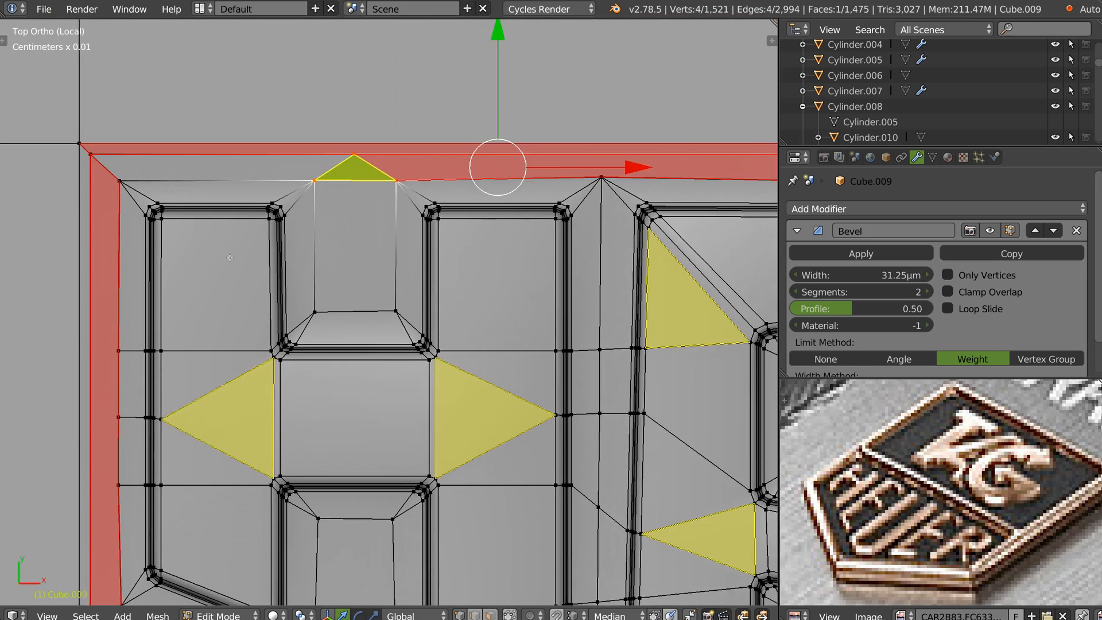
shift+middle_drag(462, 206, 315, 187)
mouse_move(230, 263)
shift+middle_down()
mouse_move(505, 126)
mouse_move(492, 121)
mouse_move(248, 262)
shift+middle_up()
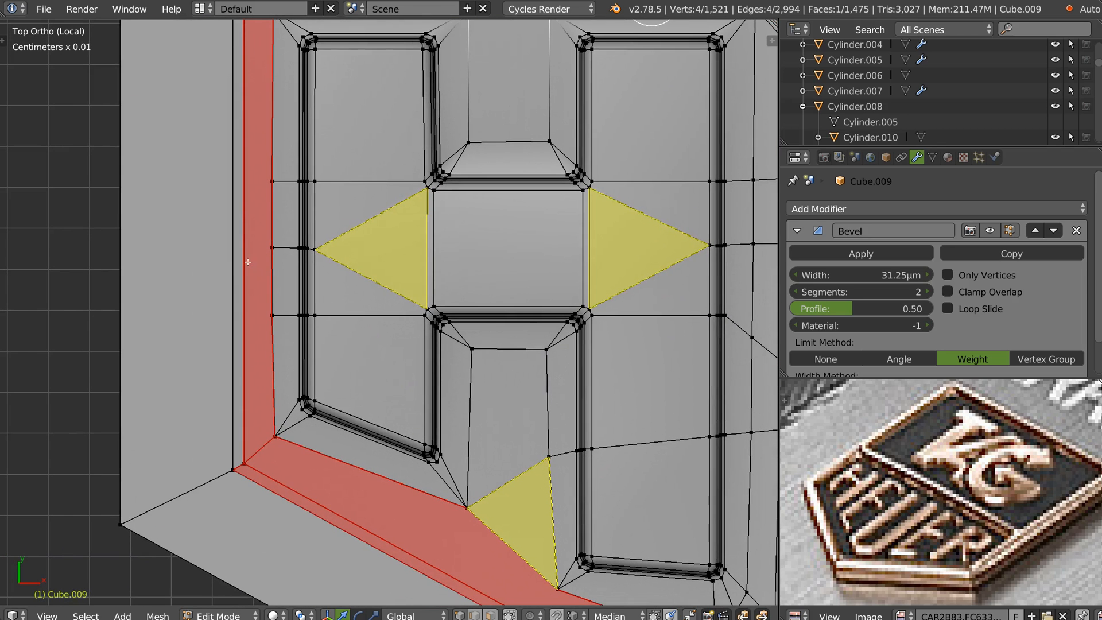
shift+middle_drag(307, 230, 404, 288)
key(k)
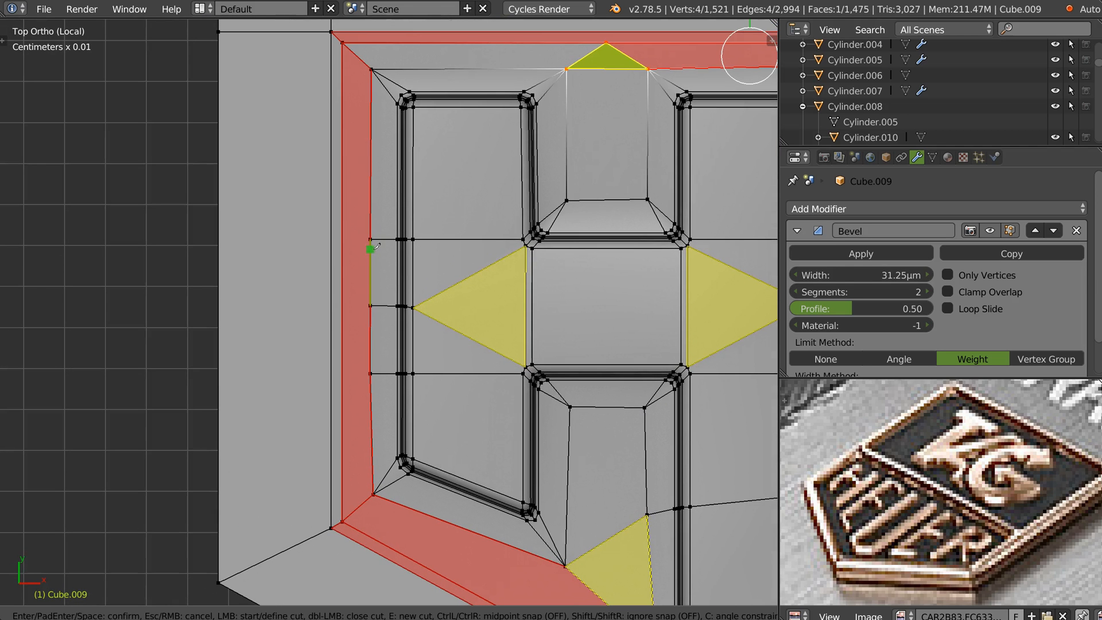
click(371, 239)
click(159, 237)
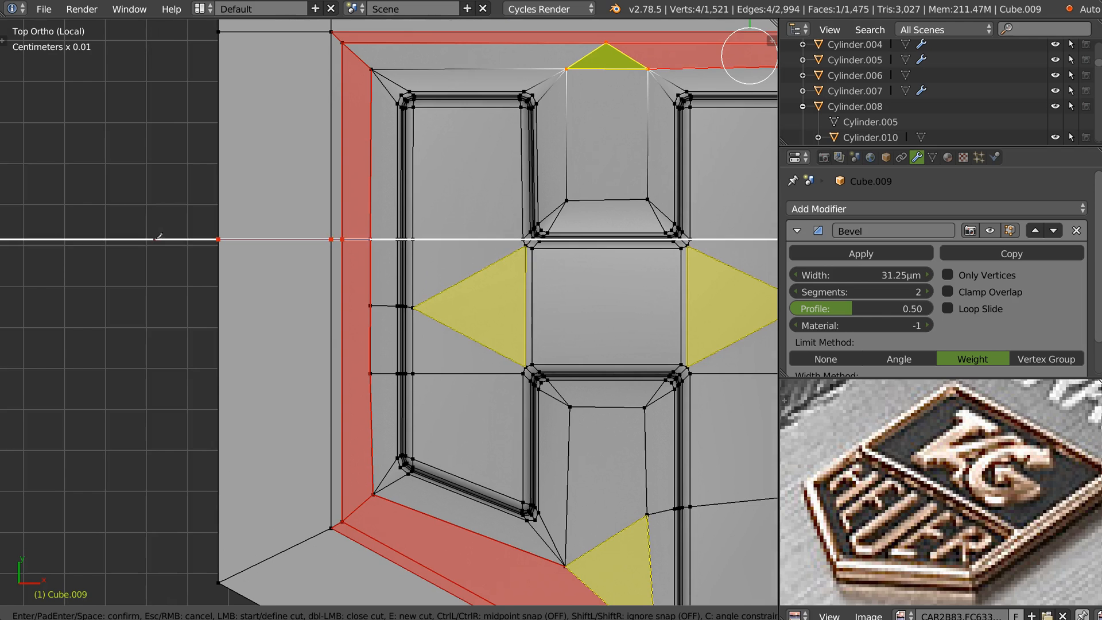
key(Return)
Step: Cut edges across the left border to the outer edge from the vertices level with the middle and bottom of the H's crossbar
key(k)
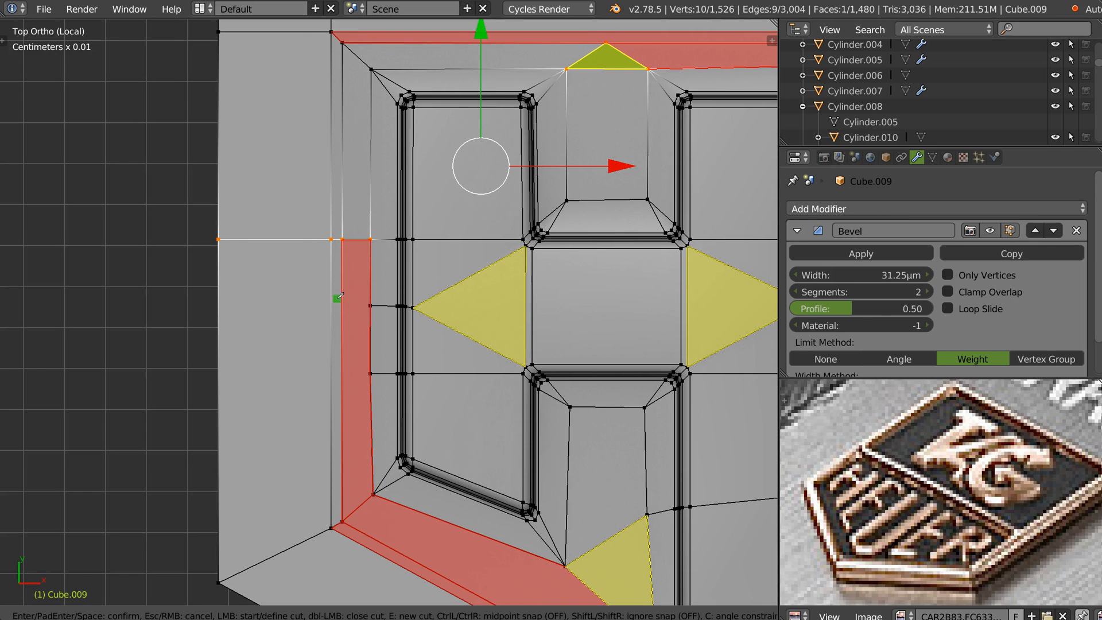
click(370, 305)
click(173, 305)
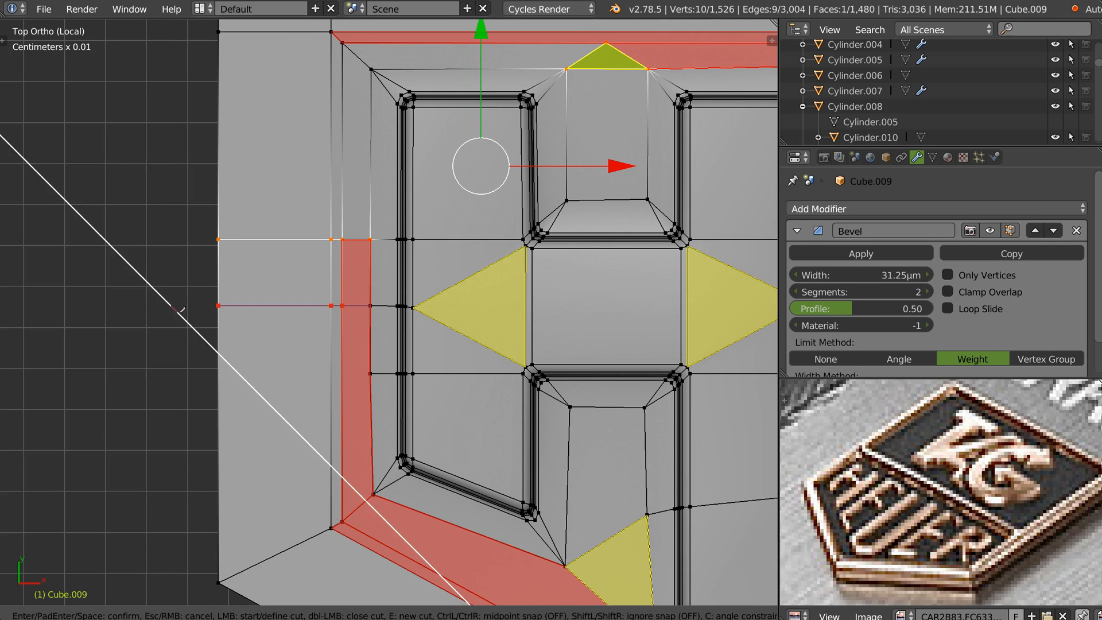
key(Return)
key(k)
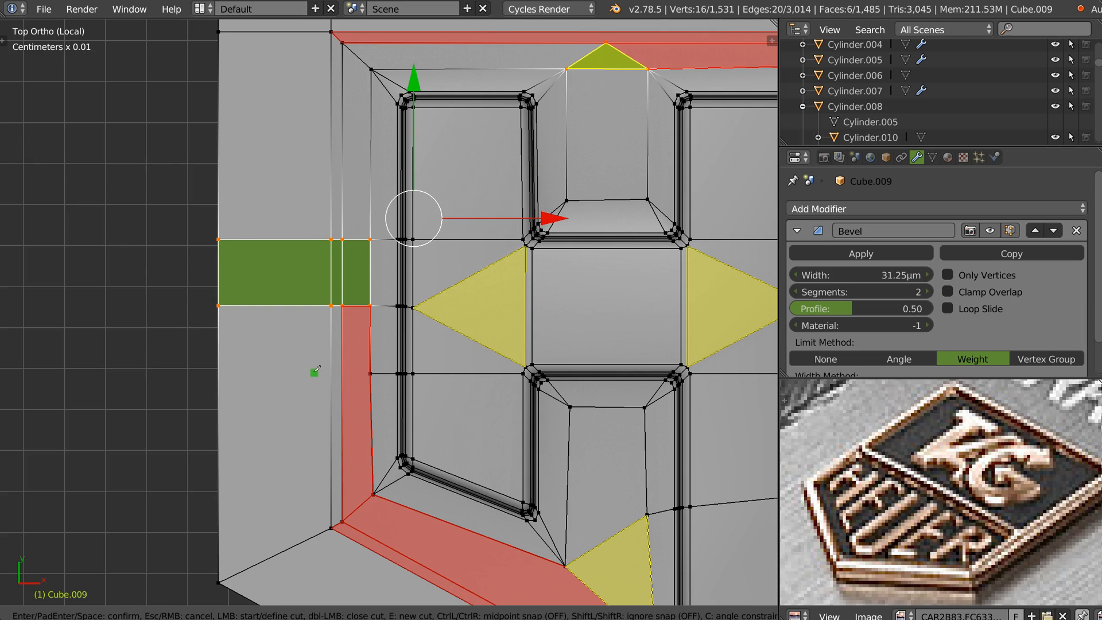
click(370, 373)
click(167, 380)
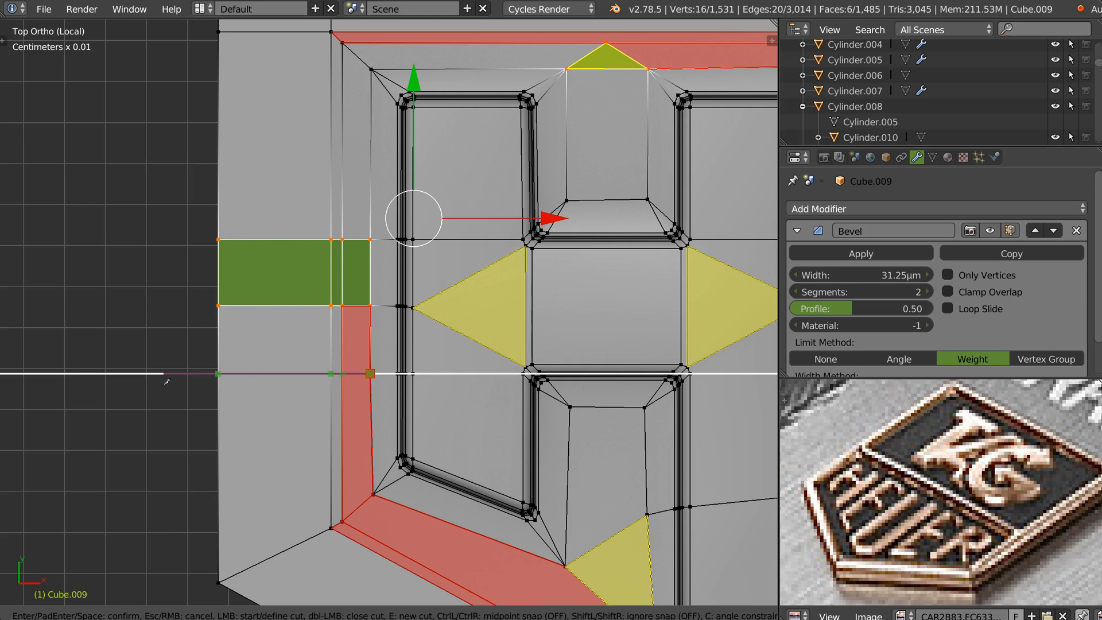
key(Return)
scroll(307, 263, down, 5)
scroll(358, 300, up, 2)
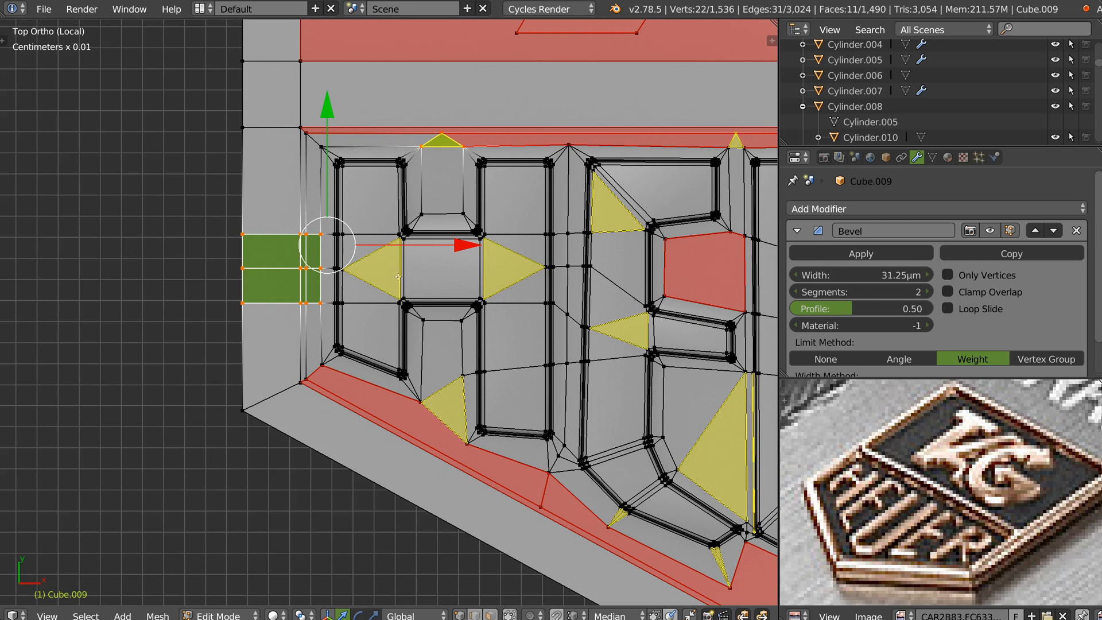
Step: Merge the vertices just below the U's pointed tip and slide the merged vertex along its edge toward the border's lower corner
shift+middle_drag(398, 277, 264, 253)
shift+middle_drag(429, 229, 346, 234)
shift+middle_drag(553, 269, 444, 239)
shift+middle_drag(496, 572, 392, 338)
ctrl+middle_drag(399, 380, 426, 299)
click(430, 291)
ctrl+click(448, 291)
right_click(449, 304)
click(450, 417)
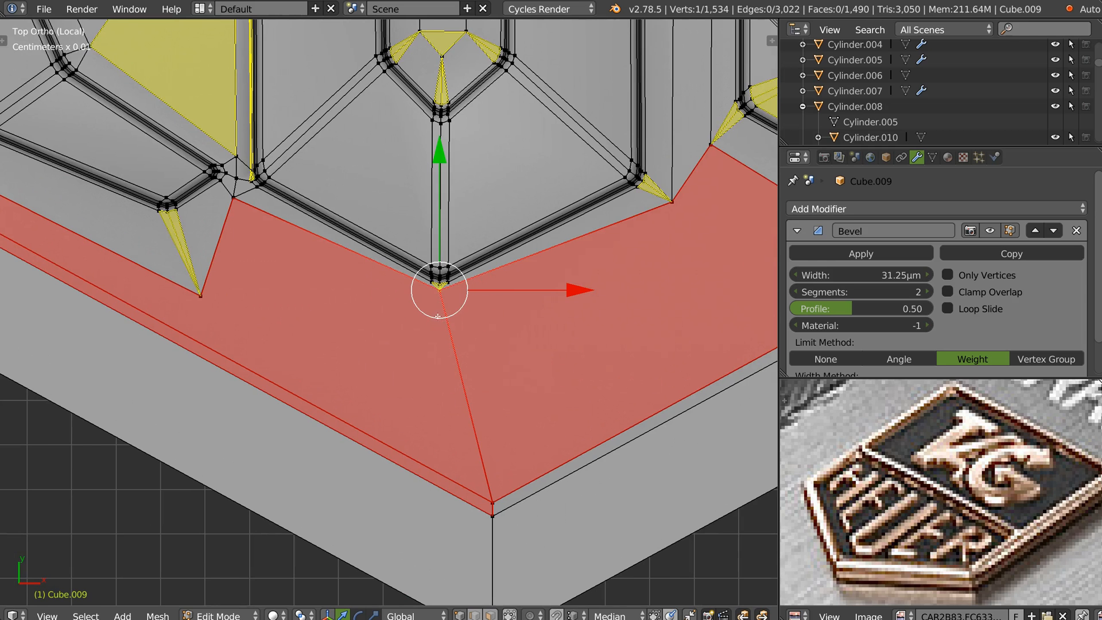
key(g)
key(g)
click(445, 376)
Step: Knife from the vertex below the first E across the corner edge under the U to the second E's bottom vertex and the outer edge
shift+right_click(213, 298)
scroll(407, 360, down, 2)
shift+middle_drag(407, 360, 352, 326)
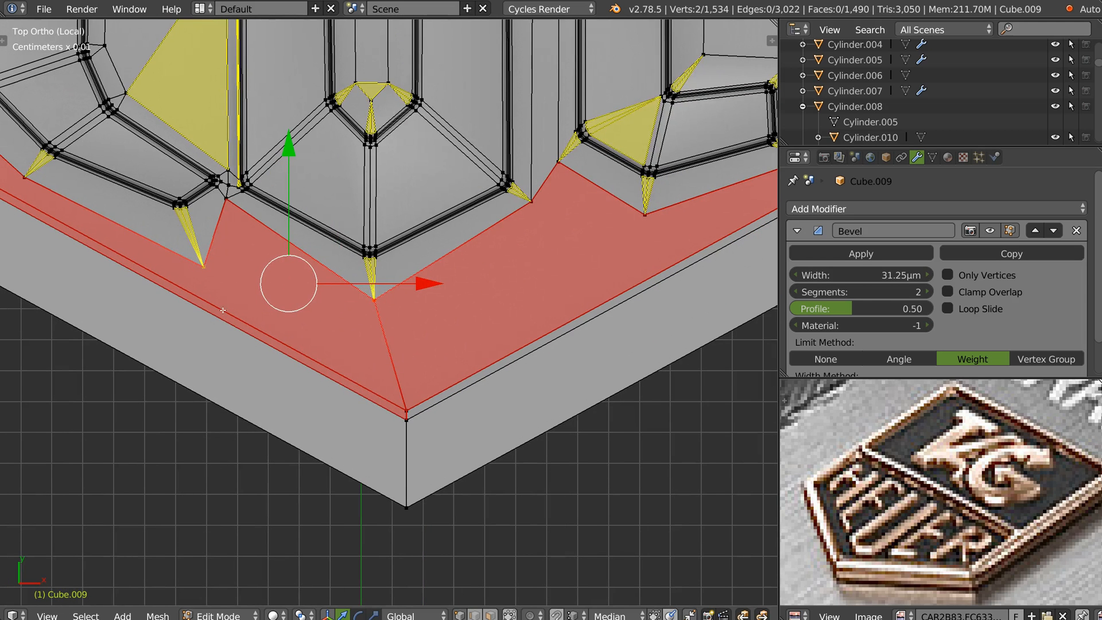
key(k)
click(204, 265)
click(392, 360)
click(646, 215)
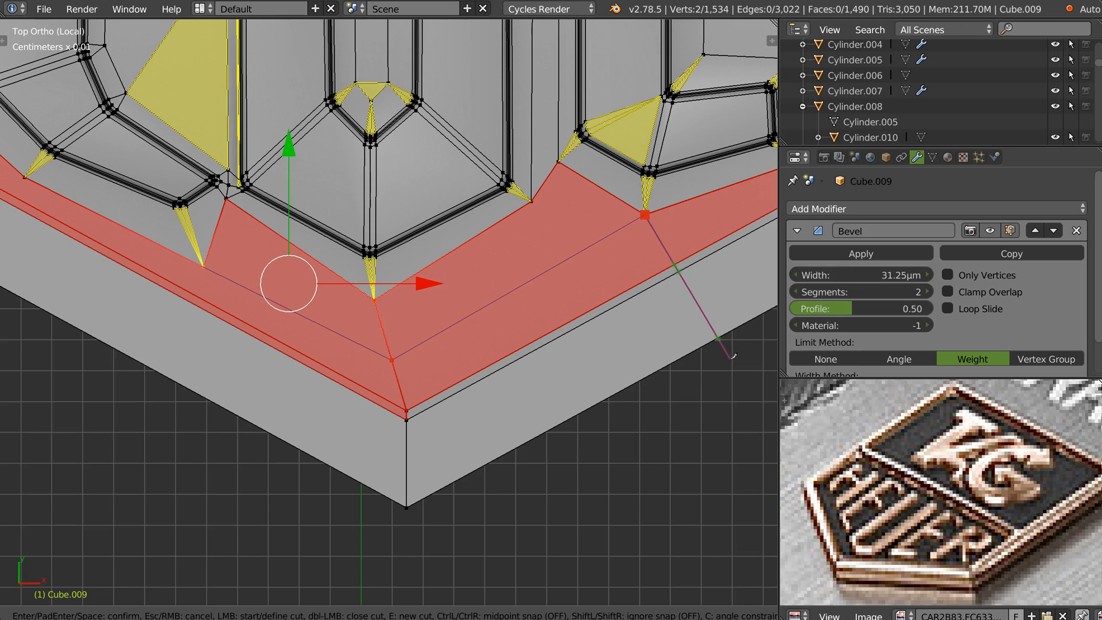
click(740, 367)
key(Return)
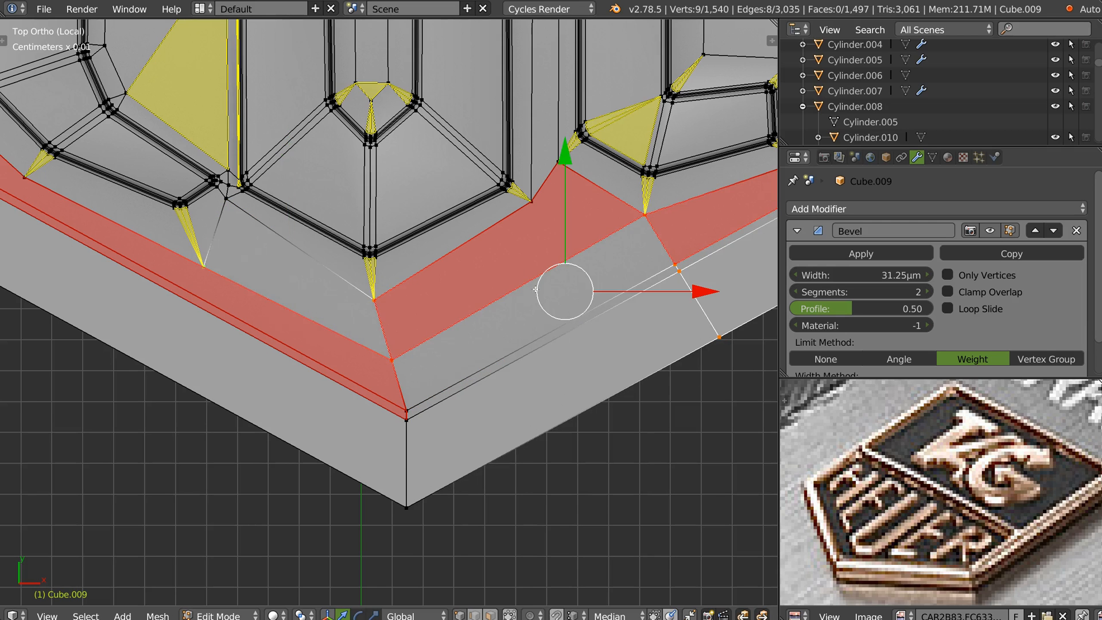
Step: Knife a cut from the vertex at the U's lower-right corner across the border to the badge's outer edge
key(k)
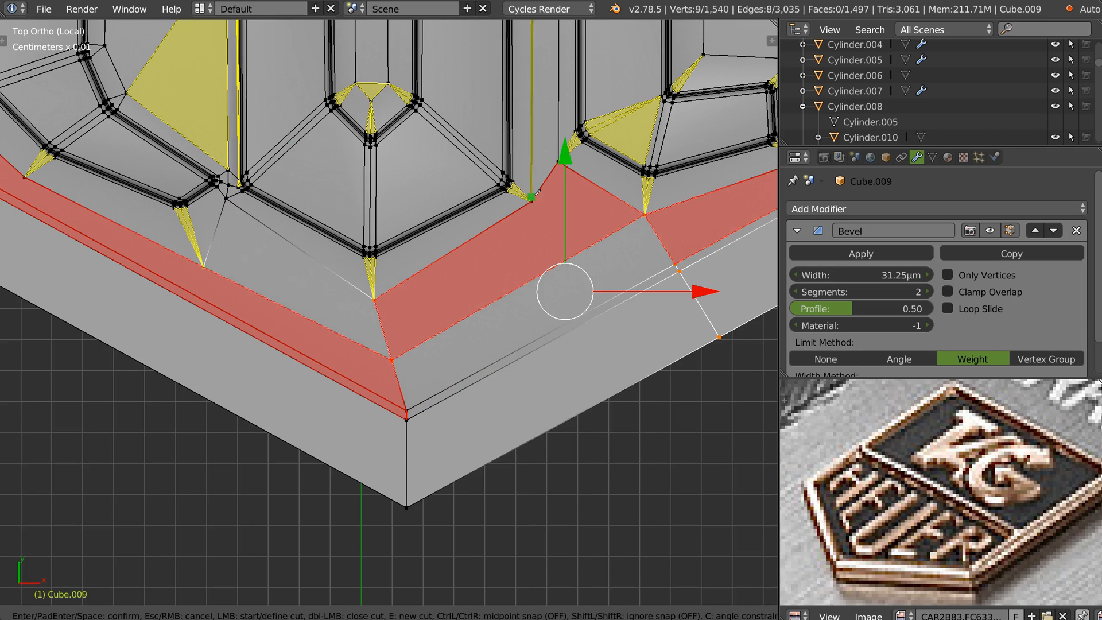
click(531, 201)
click(616, 392)
key(Return)
Step: Knife a cut from the vertex below the first E's lower arm tip across the border to the outer edge
shift+middle_drag(275, 341, 465, 288)
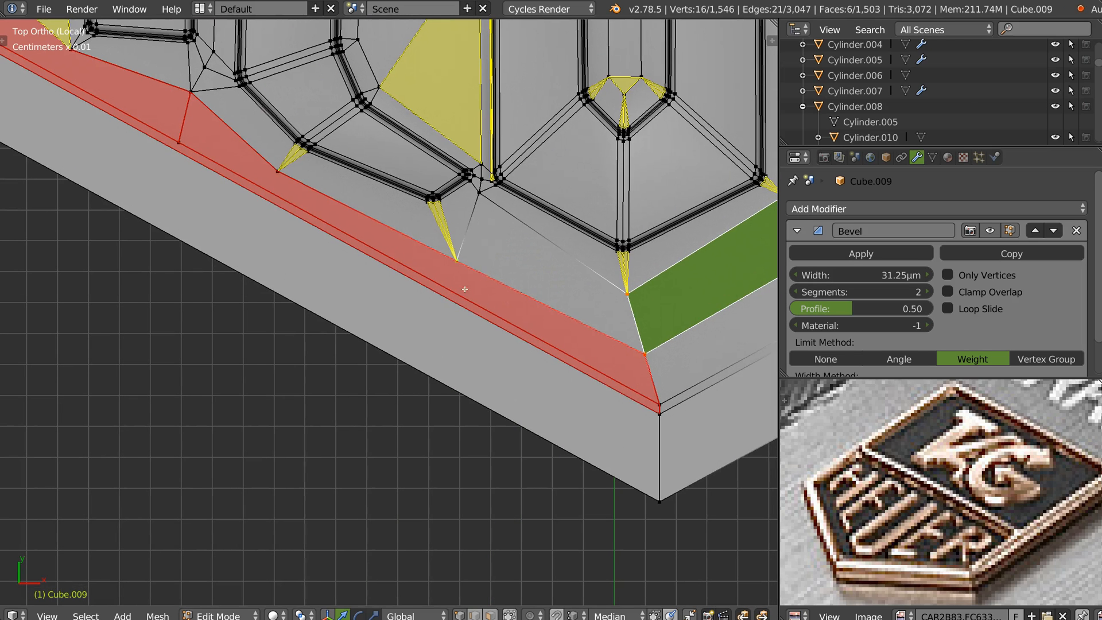
key(k)
click(456, 260)
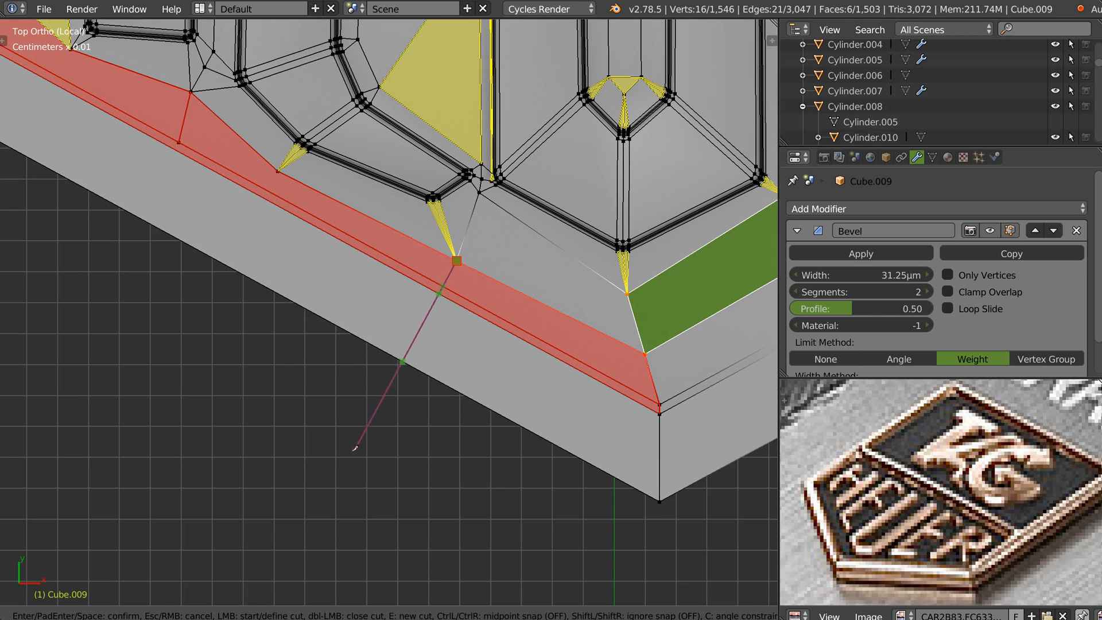
click(356, 436)
key(Return)
Step: Knife a cut from the vertex below the first E's lower-left bend across the border to the outer edge
shift+middle_drag(279, 276, 448, 369)
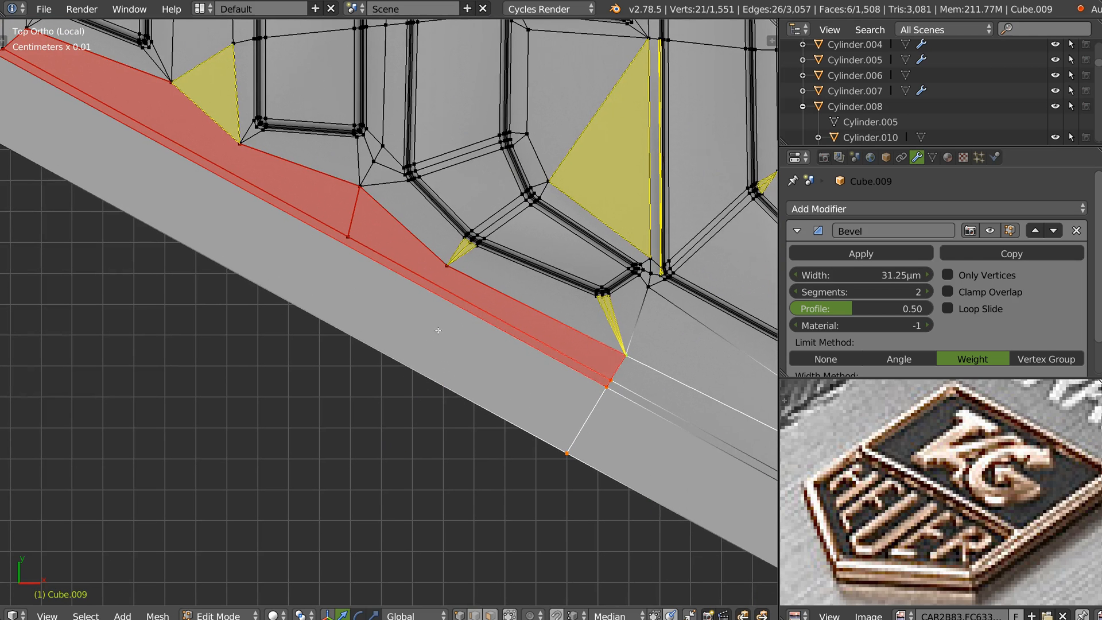
key(k)
click(446, 265)
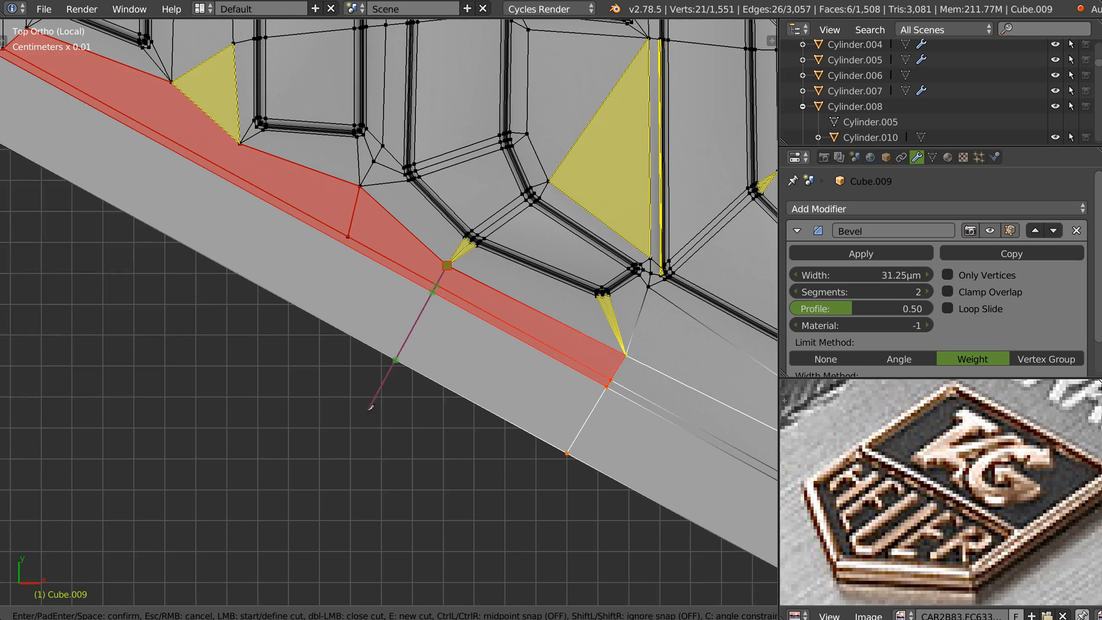
click(396, 360)
key(Return)
Step: Slide the border vertex below the gap between the H and the first E slightly along the border toward the H
right_click(349, 240)
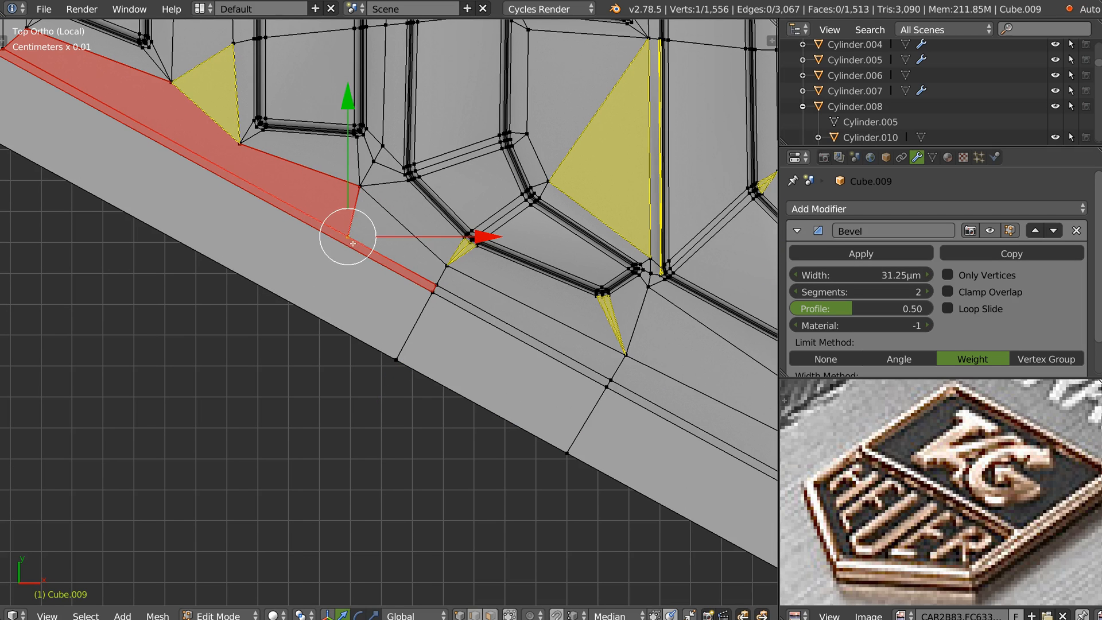
key(g)
click(333, 232)
Step: Try a knife cut from the moved border vertex to the outer edge, inspect it in perspective and undo it
key(k)
click(334, 233)
click(293, 304)
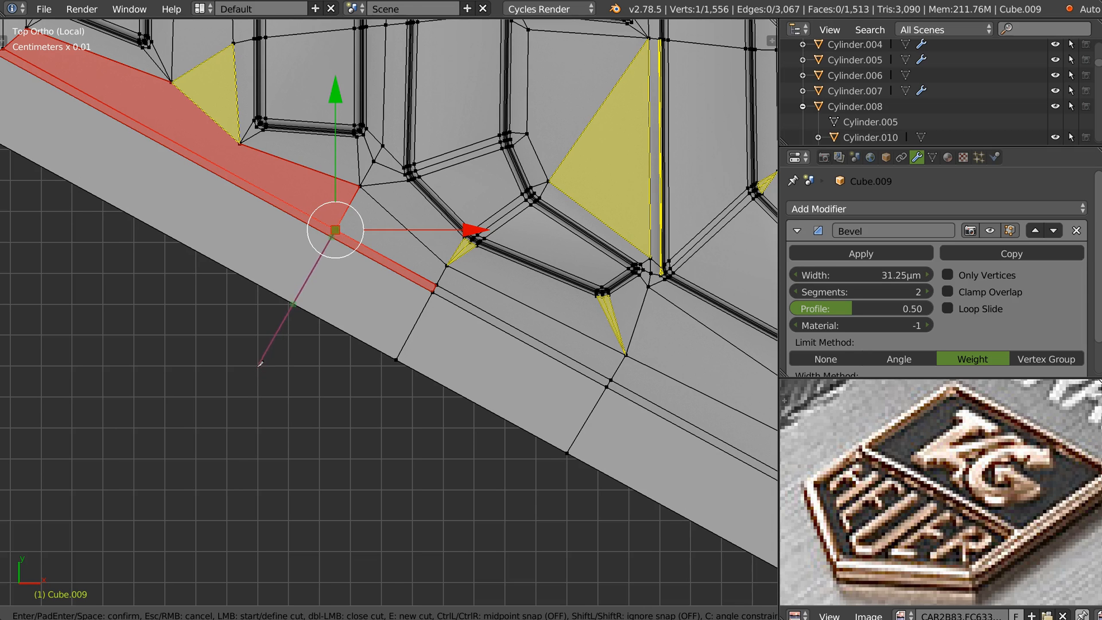
key(Return)
shift+middle_drag(173, 202, 352, 337)
middle_drag(341, 390, 335, 353)
scroll(335, 352, down, 4)
key(ctrl+z)
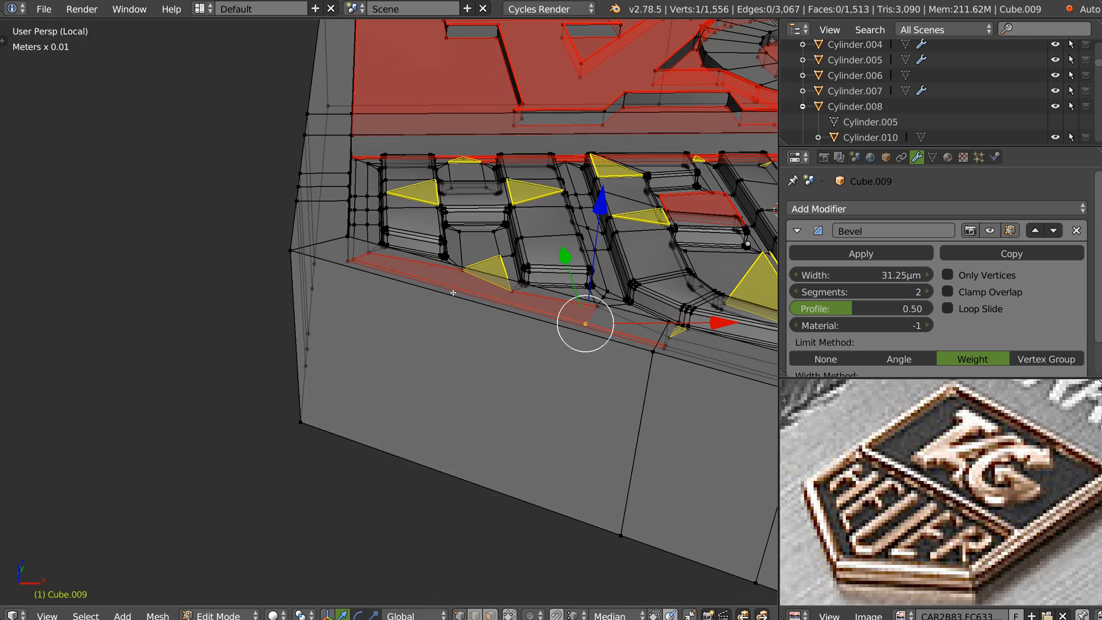
Step: In top view, knife from the border vertex below the gap between the H and the first E out to the badge's edge
key(KP_7)
scroll(457, 339, up, 1)
shift+middle_drag(506, 307, 412, 285)
scroll(412, 285, up, 3)
key(k)
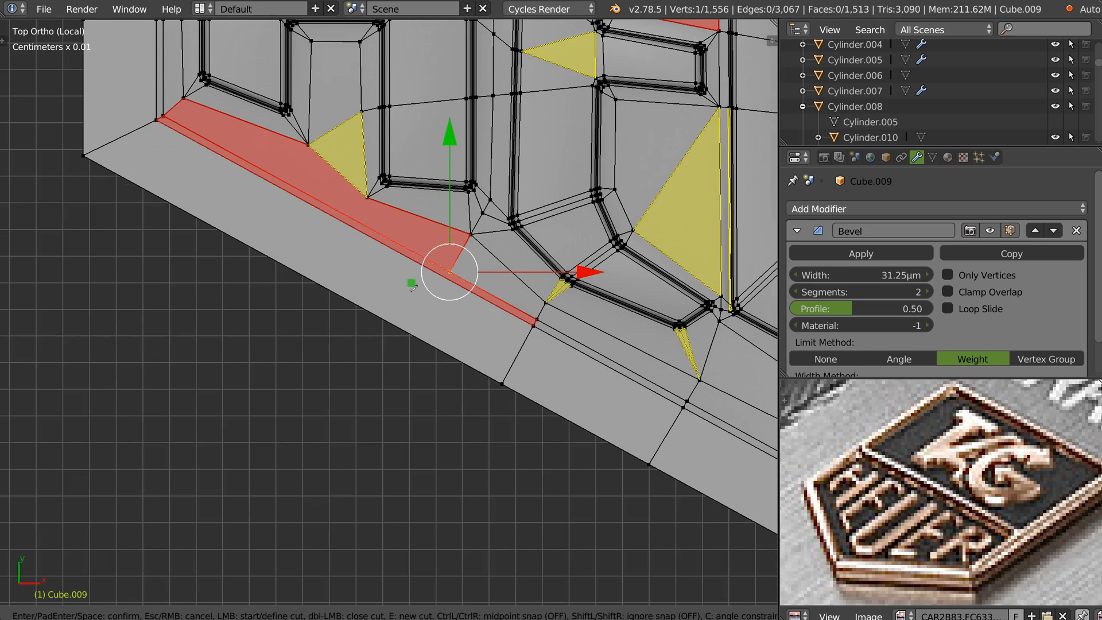
click(450, 271)
click(384, 394)
key(Return)
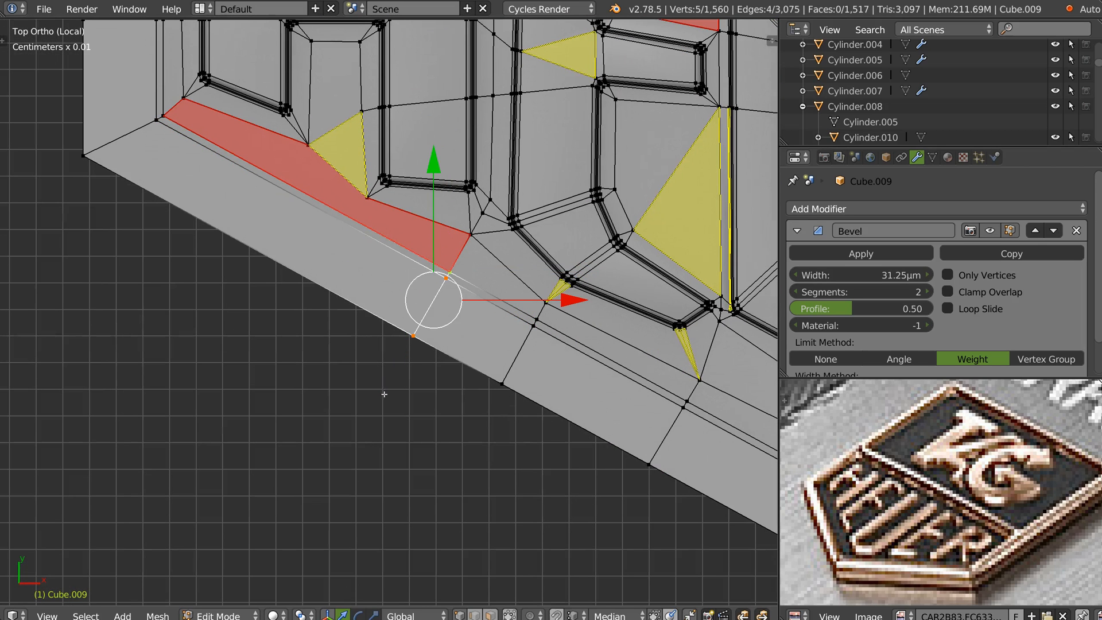
Step: Knife a cut from the vertex below the H's right leg across the border to the outer edge
key(k)
click(368, 197)
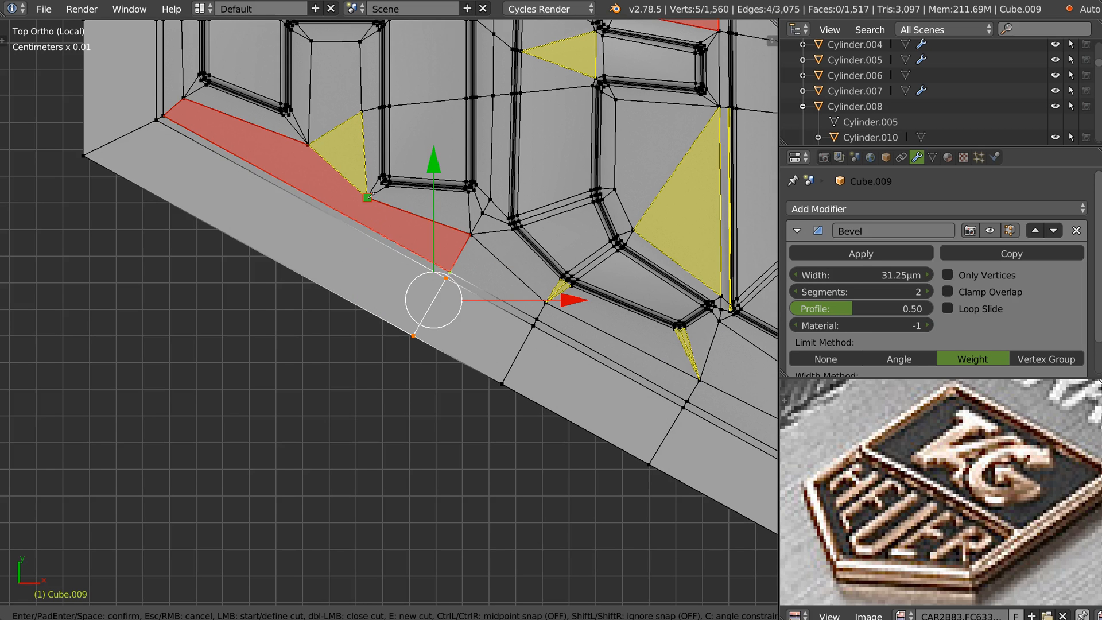
click(298, 303)
key(Return)
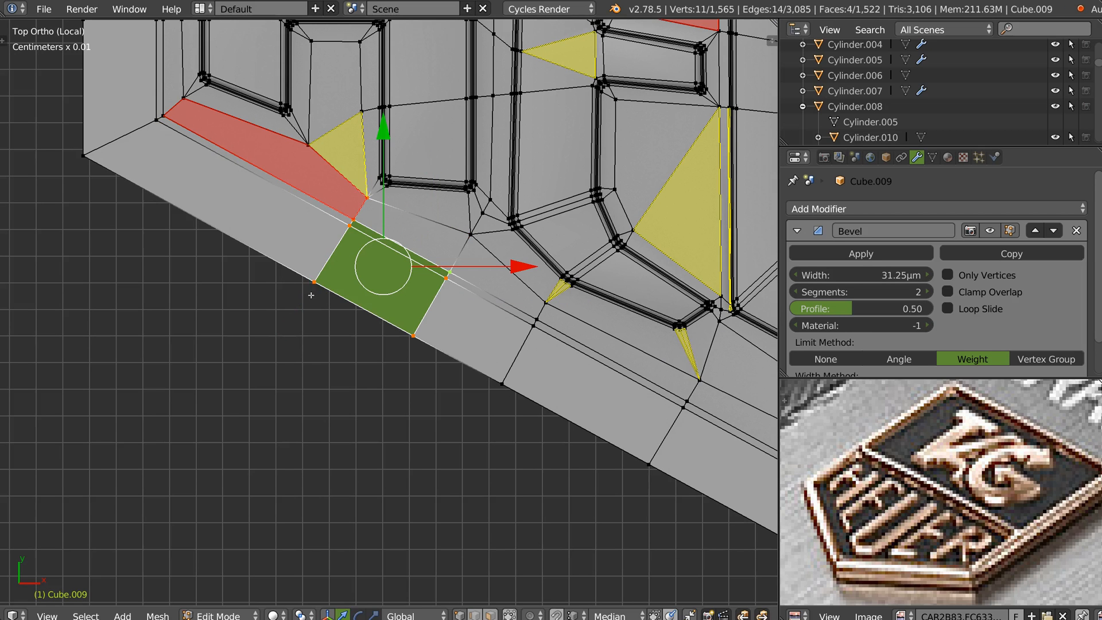
Step: Knife a cut from the vertex beside the lower end of the H's left leg across the border to the outer edge
key(k)
click(307, 145)
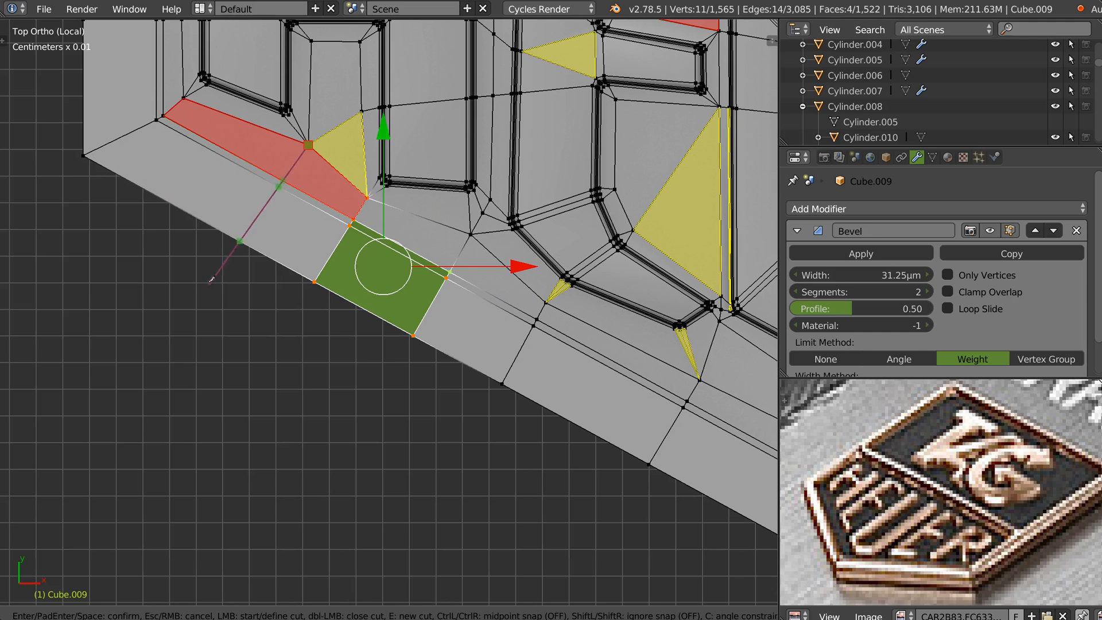
click(163, 245)
key(Return)
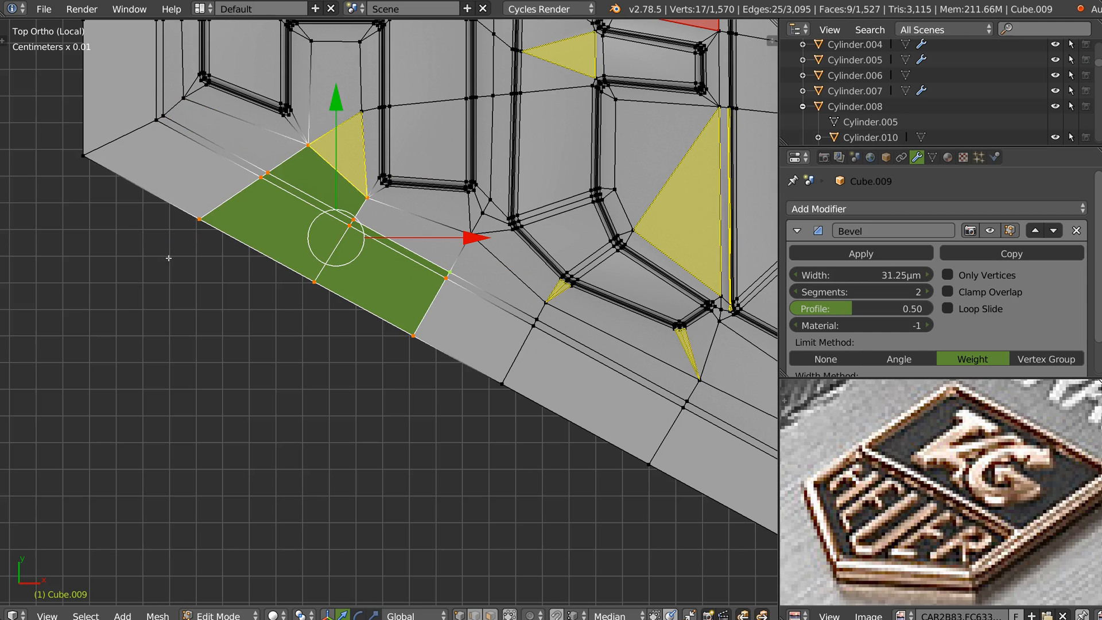
Step: Merge the two top vertices of the gap between the first E and the U into one
scroll(343, 243, down, 4)
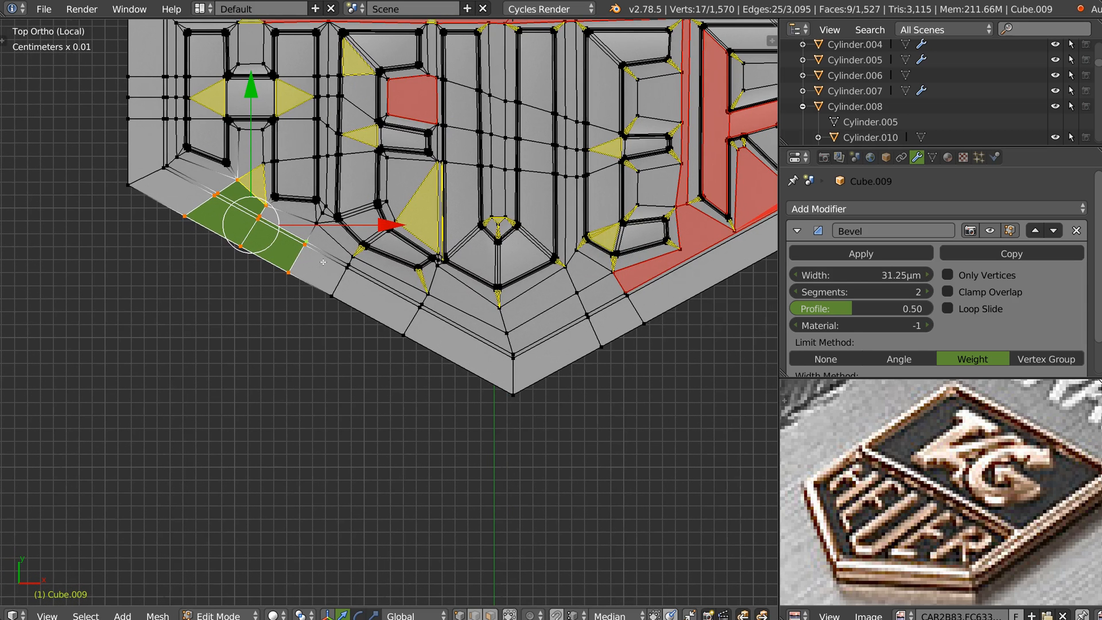
scroll(467, 132, up, 6)
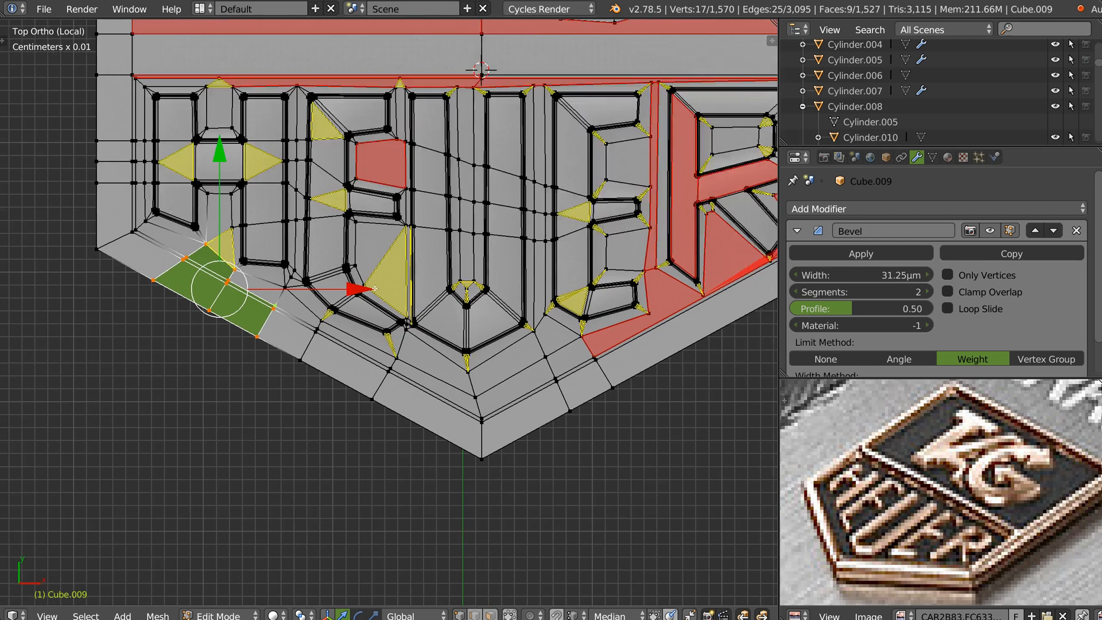
shift+middle_drag(467, 132, 441, 178)
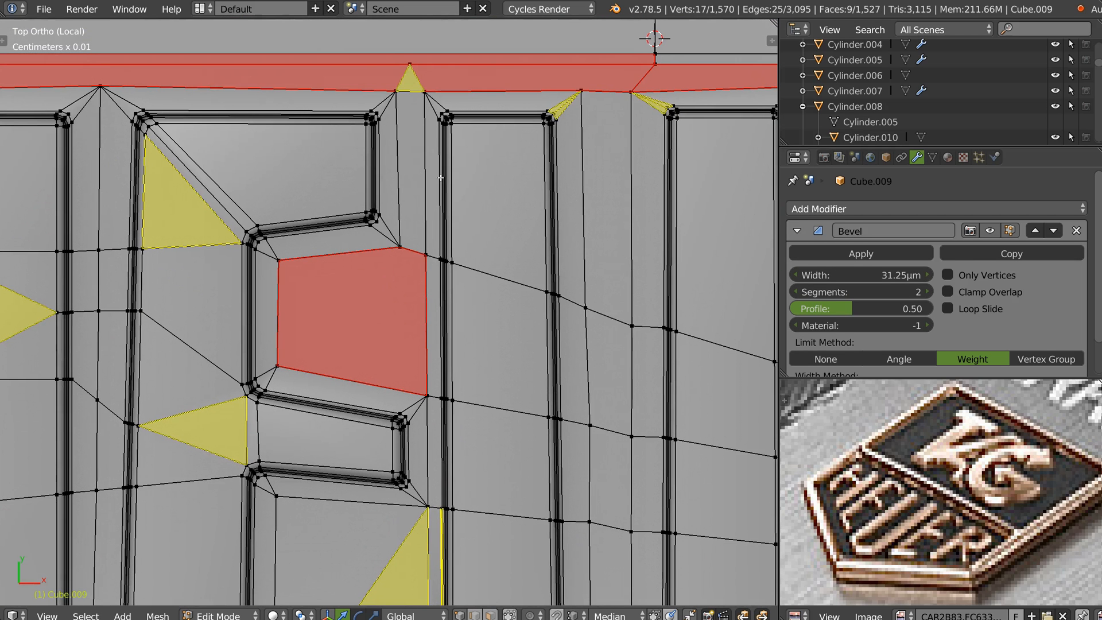
right_click(398, 98)
shift+click(430, 95)
right_click(430, 96)
click(432, 222)
Step: Merge the two vertices between the lower end of the first E's upper arm and the U's left edge
click(400, 253)
right_click(428, 256)
shift+click(393, 251)
right_click(394, 252)
click(394, 369)
Step: Merge the two top vertices of the gap inside the U into one
ctrl+middle_drag(429, 300, 470, 306)
shift+middle_drag(471, 306, 370, 294)
shift+middle_drag(475, 314, 446, 287)
shift+middle_drag(423, 206, 421, 317)
ctrl+middle_drag(421, 317, 407, 193)
click(398, 182)
shift+click(449, 184)
right_click(422, 187)
click(457, 314)
click(405, 411)
Step: Collapse the short cross edges down the gap inside the U, merging its two vertical edge lines into one centre line
key(Tab)
click(436, 428)
click(428, 426)
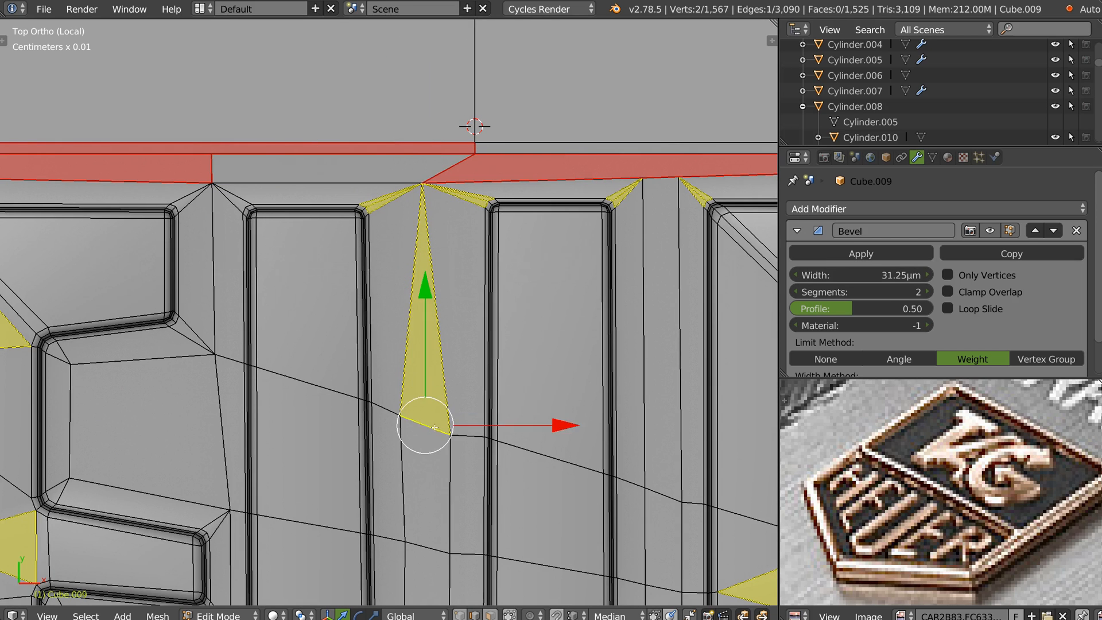
shift+middle_drag(427, 426, 416, 219)
shift+click(396, 278)
shift+click(393, 314)
shift+click(414, 339)
shift+click(413, 438)
shift+middle_drag(413, 439, 399, 203)
shift+click(405, 363)
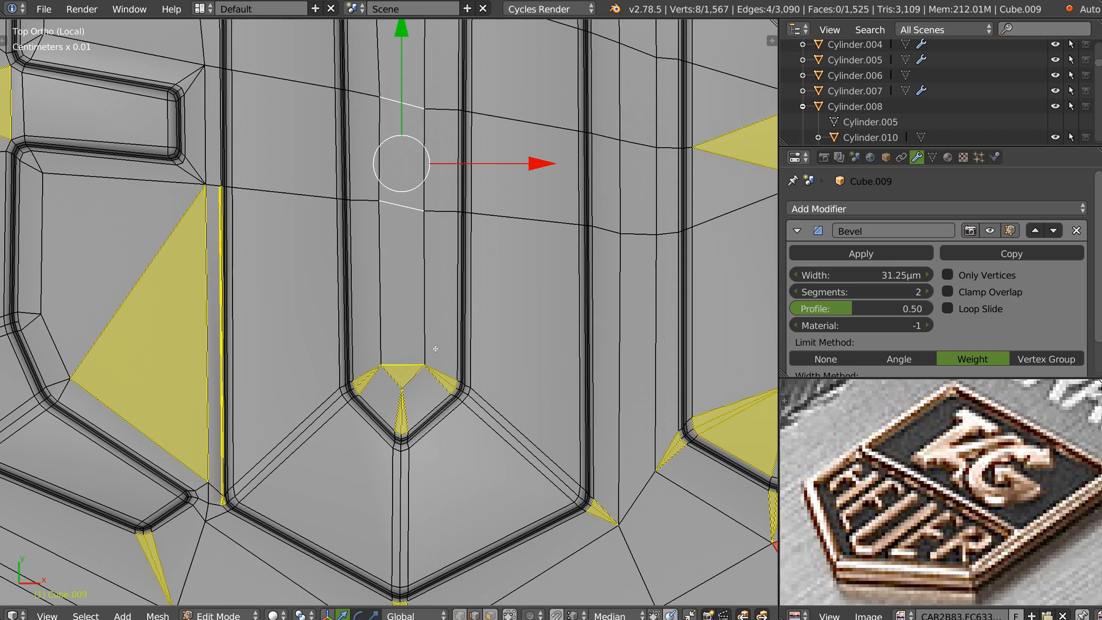
key(x)
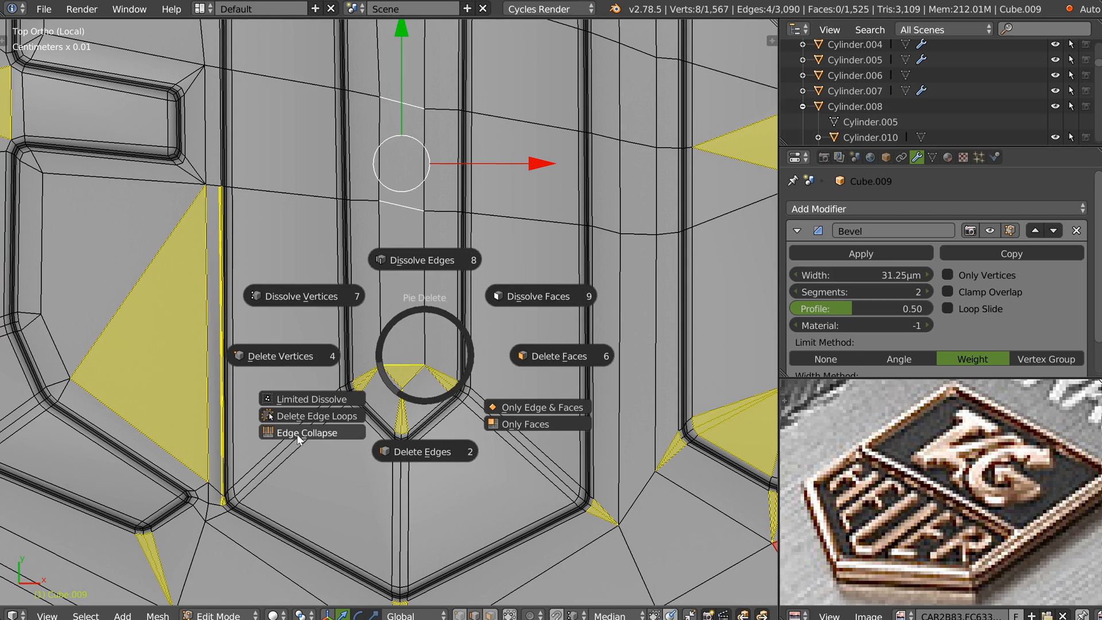
click(297, 434)
Step: Move the vertex below the U gap's centre line down, level with the lowest inner vertices of the two corners
key(Tab)
click(406, 388)
click(402, 388)
key(g)
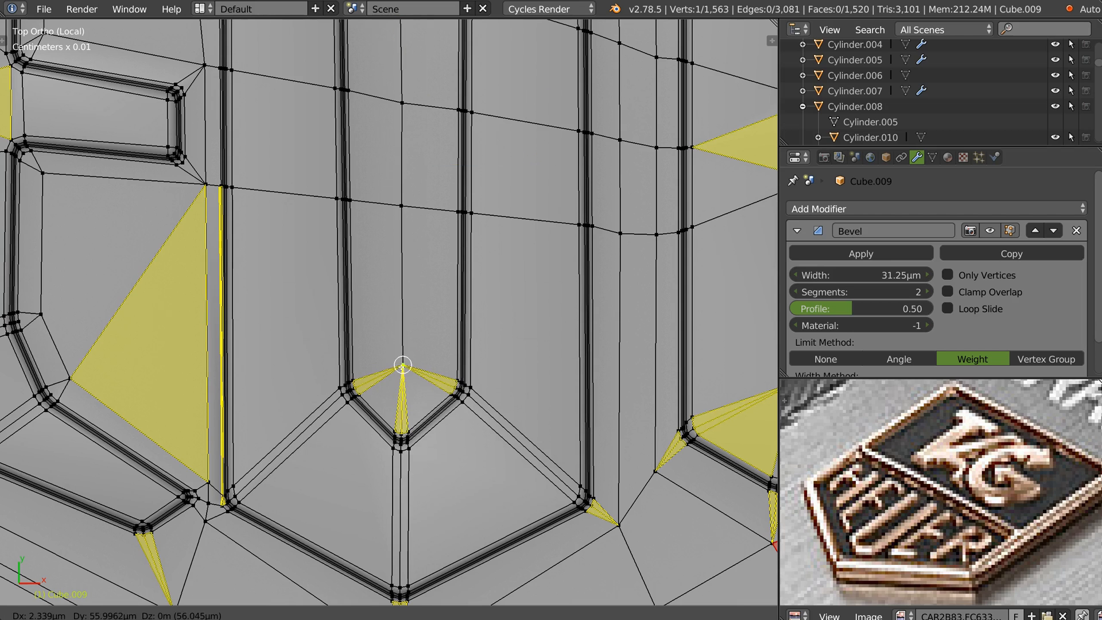
right_click(396, 387)
scroll(383, 402, up, 5)
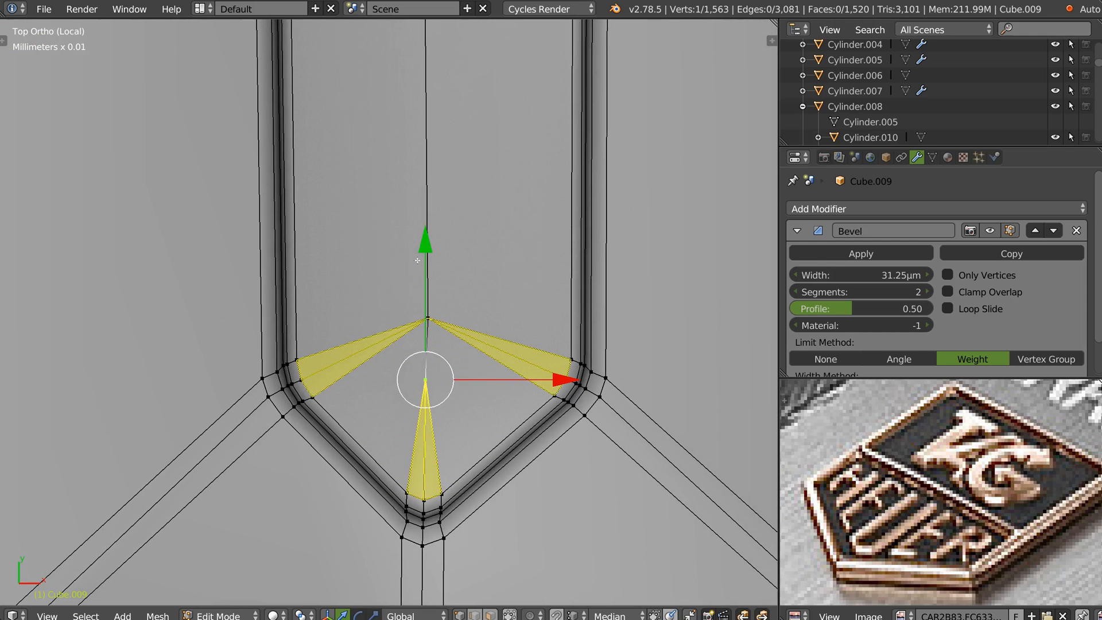
Step: Connect the three pairs of facing inner corner vertices at the base of the U's gap with horizontal edges
right_click(554, 387)
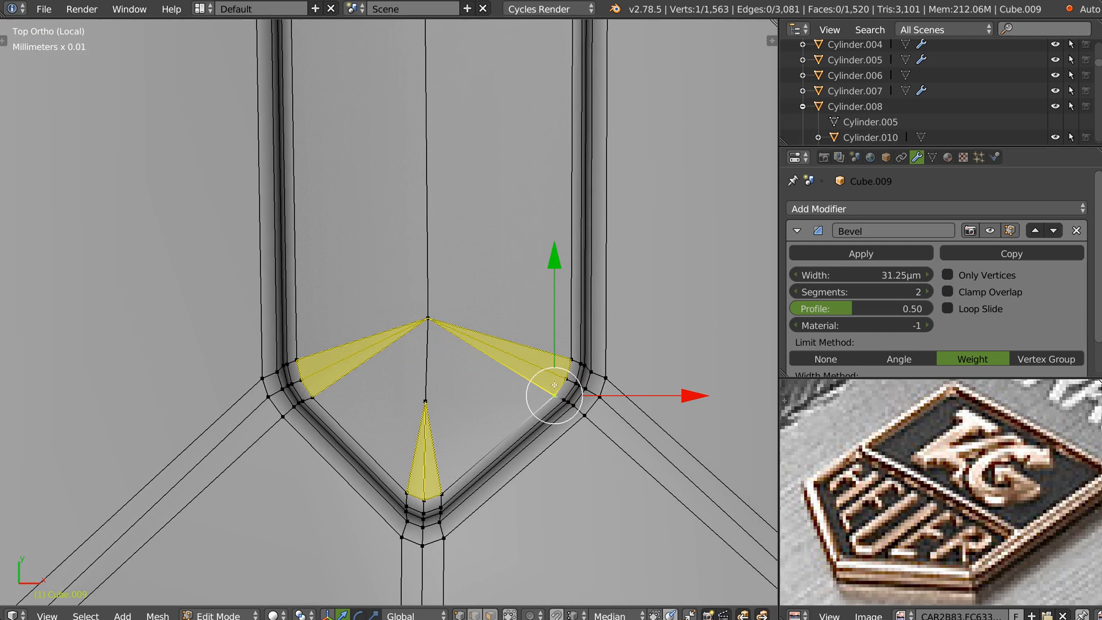
shift+right_click(328, 397)
key(j)
right_click(566, 374)
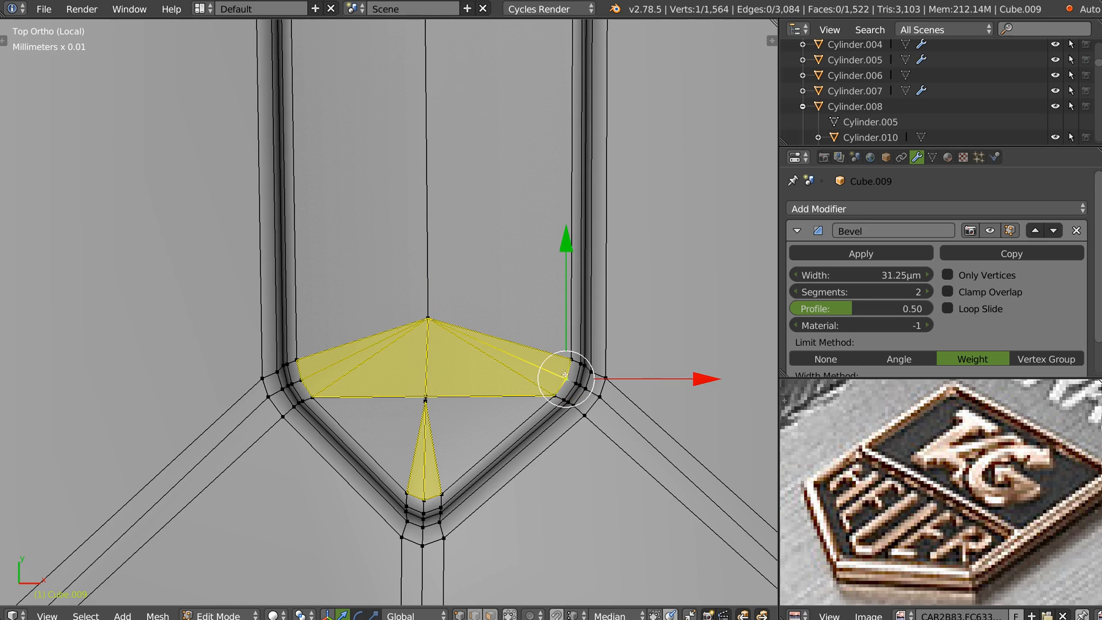
shift+right_click(312, 377)
key(j)
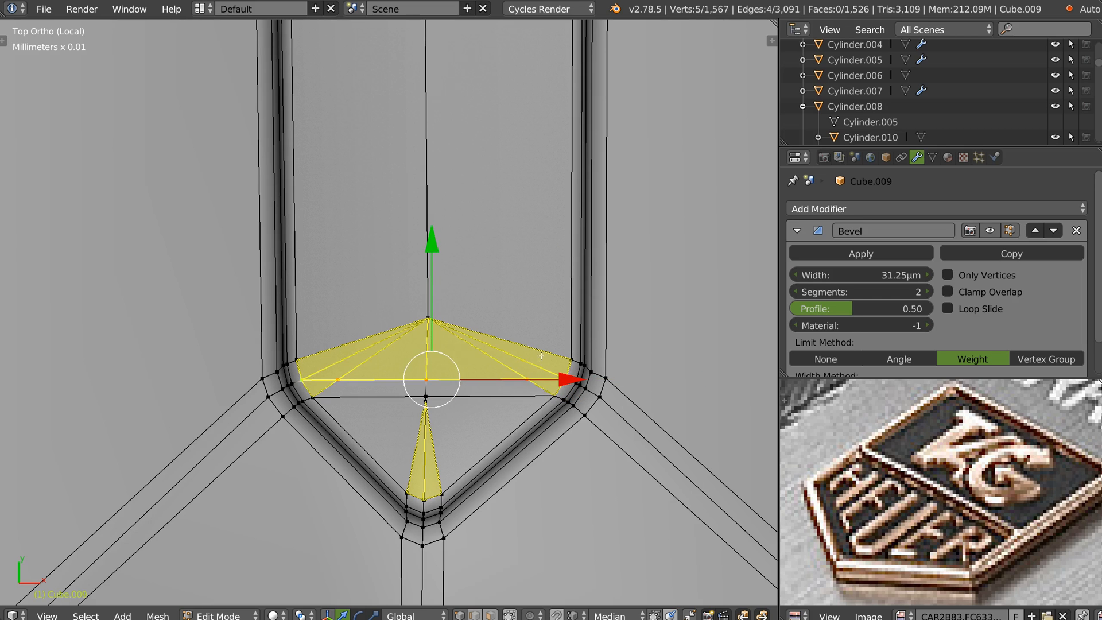
right_click(570, 360)
shift+right_click(300, 359)
key(j)
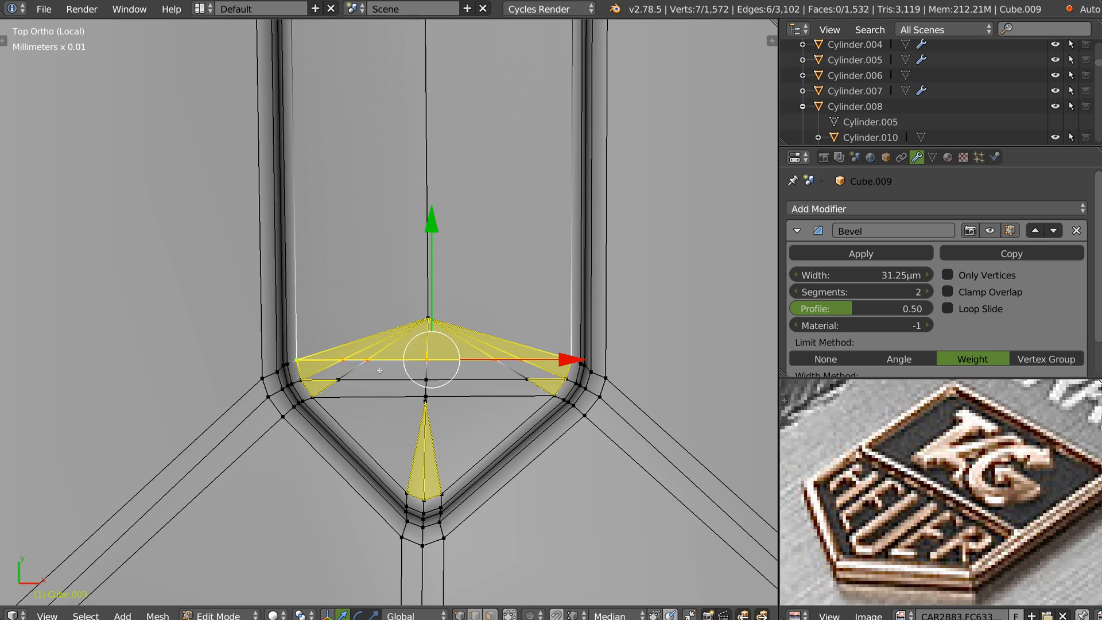
Step: Dissolve the slanted edges fanning from the U gap's centre vertex to both inner corners
key(ctrl+Tab)
key(2)
right_click(324, 368)
shift+right_click(371, 345)
shift+right_click(366, 338)
shift+right_click(411, 337)
shift+right_click(460, 337)
shift+right_click(477, 341)
shift+right_click(492, 338)
shift+right_click(542, 375)
shift+right_click(538, 390)
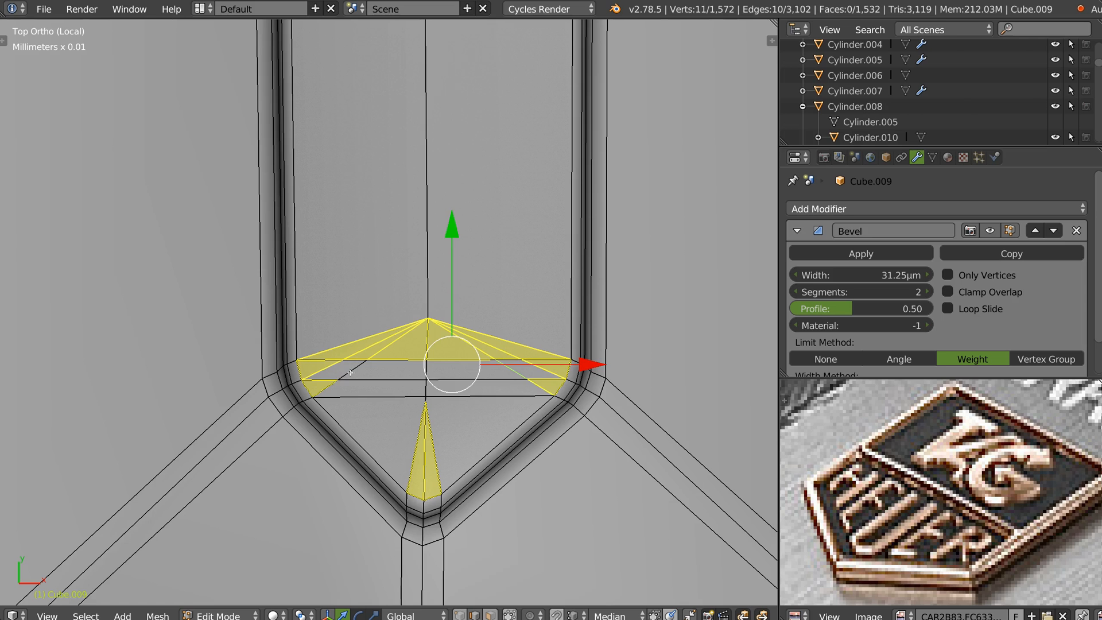
shift+right_click(334, 389)
shift+right_click(348, 394)
shift+right_click(351, 375)
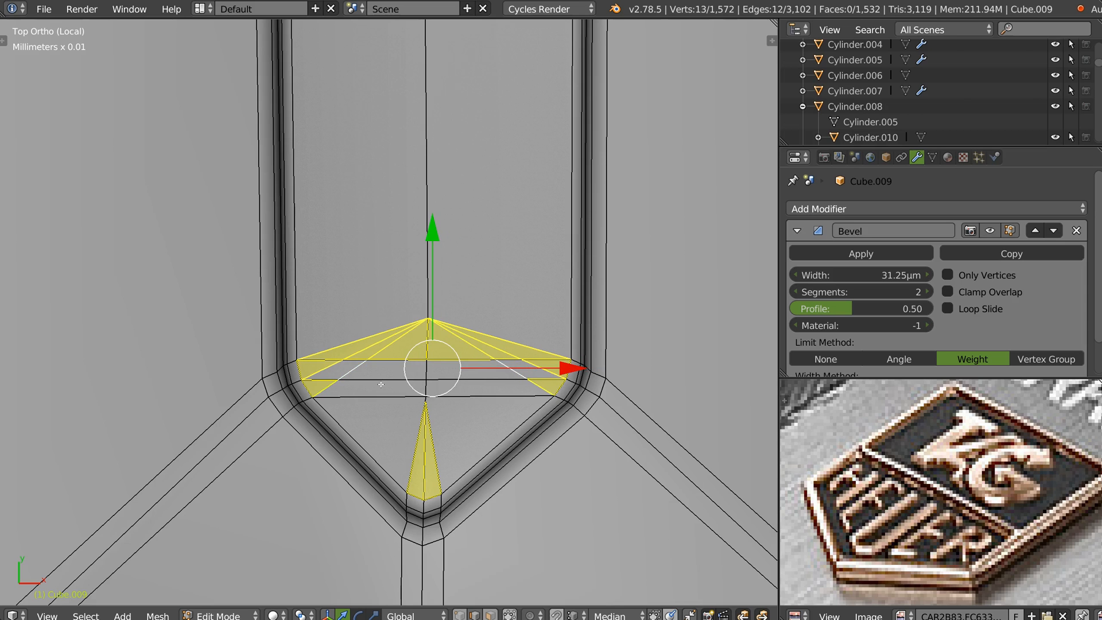
key(x)
click(386, 383)
Step: Merge the centre vertex into the midpoint of the U gap's lowest cross edge and dissolve the middle edge running down to the point
shift+middle_drag(462, 333, 444, 250)
ctrl+middle_drag(444, 250, 465, 315)
key(Tab)
click(419, 326)
right_click(417, 332)
key(g)
click(418, 323)
shift+right_click(419, 416)
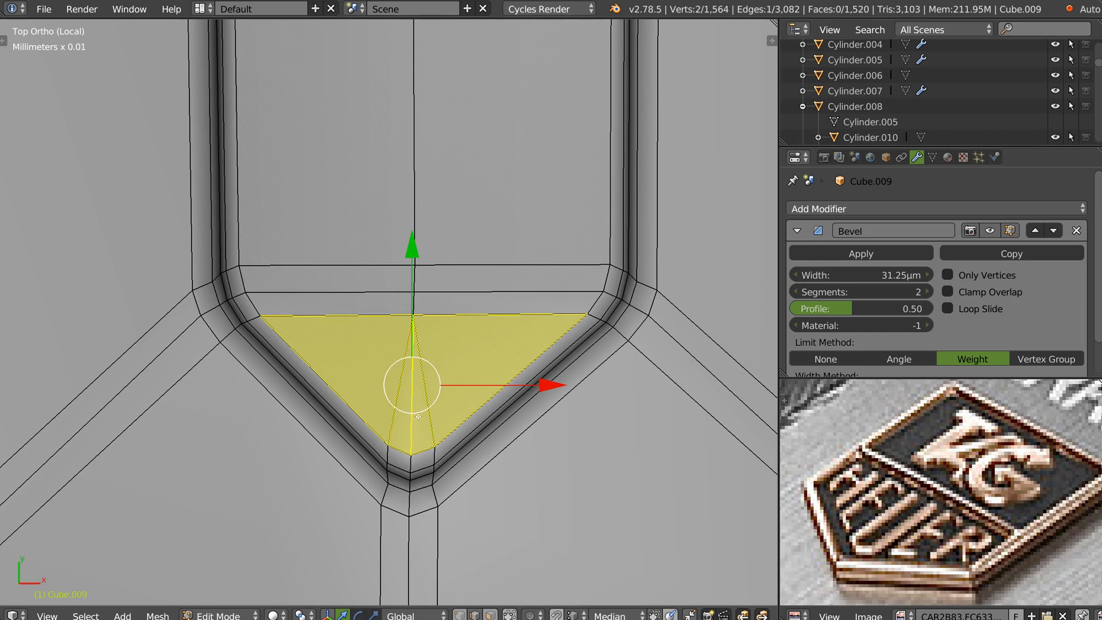
key(j)
Step: Check the HEUER lettering in object mode, return to editing and examine the remaining ngons around the second E and the R
scroll(406, 344, down, 3)
key(Tab)
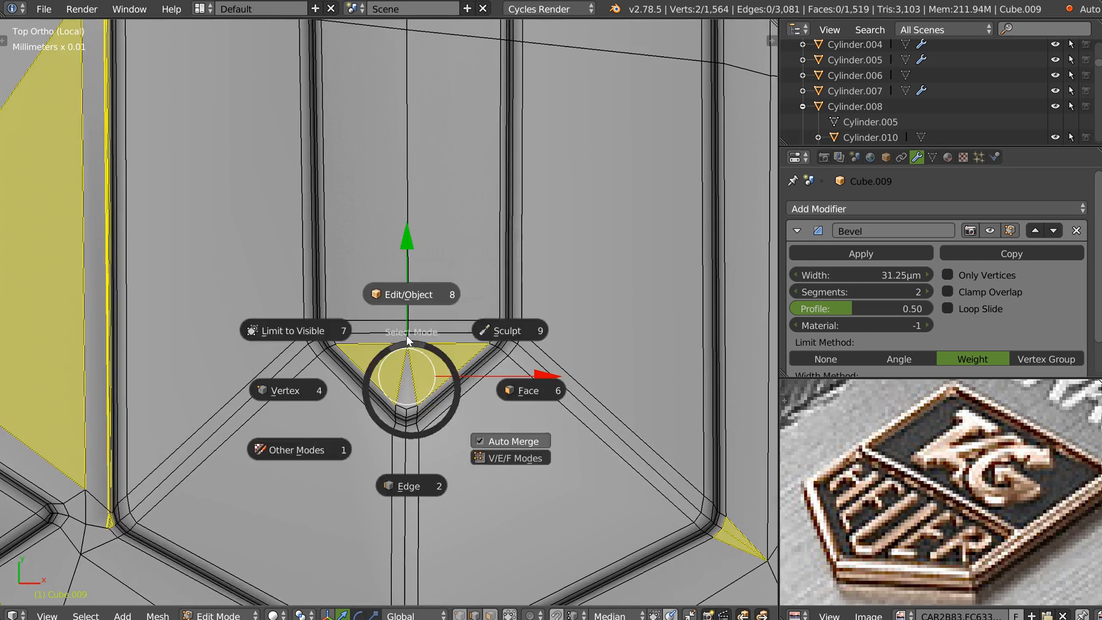
ctrl+middle_drag(377, 374, 401, 327)
shift+middle_drag(424, 359, 444, 291)
shift+middle_drag(444, 292, 470, 345)
shift+middle_drag(514, 268, 472, 293)
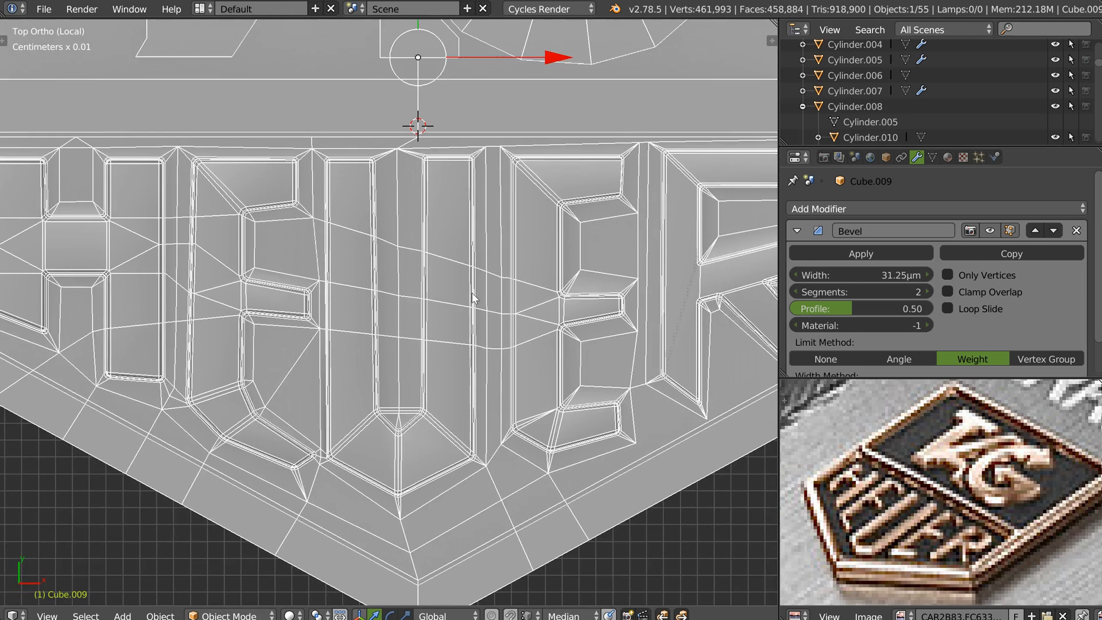
key(Tab)
shift+middle_drag(574, 424, 389, 362)
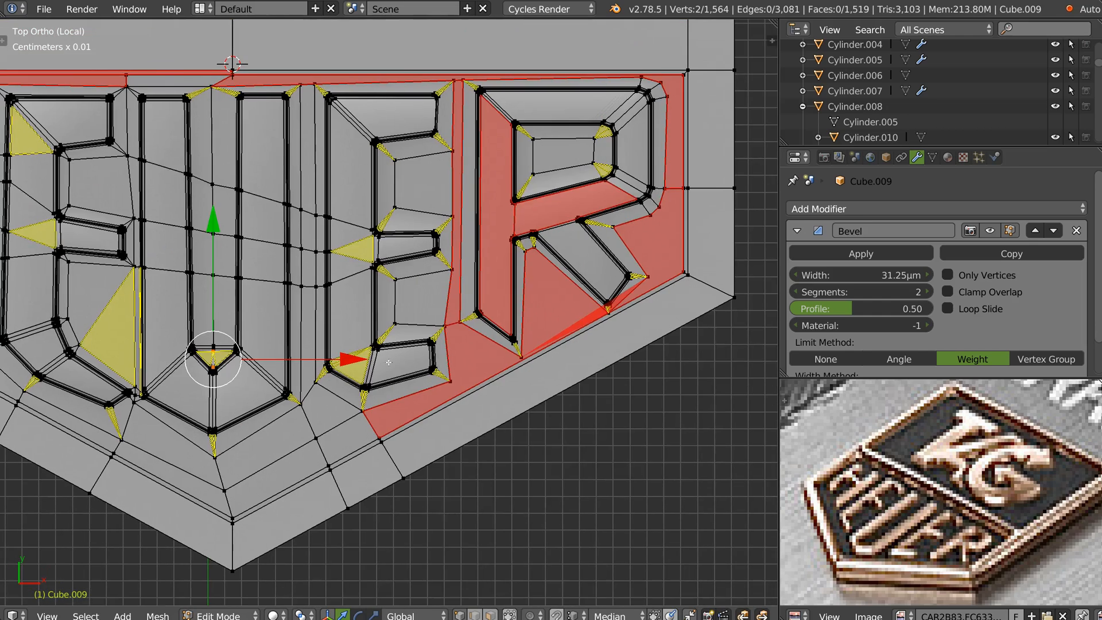
shift+middle_drag(453, 399, 423, 357)
ctrl+middle_drag(423, 357, 491, 223)
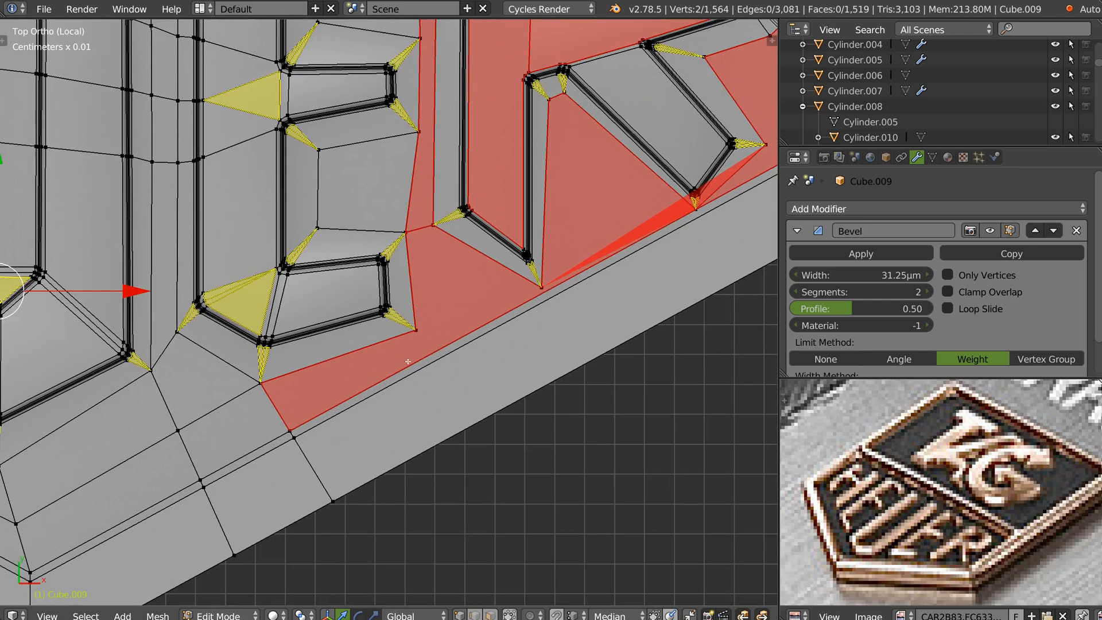
shift+middle_drag(407, 361, 383, 603)
shift+middle_drag(480, 154, 466, 248)
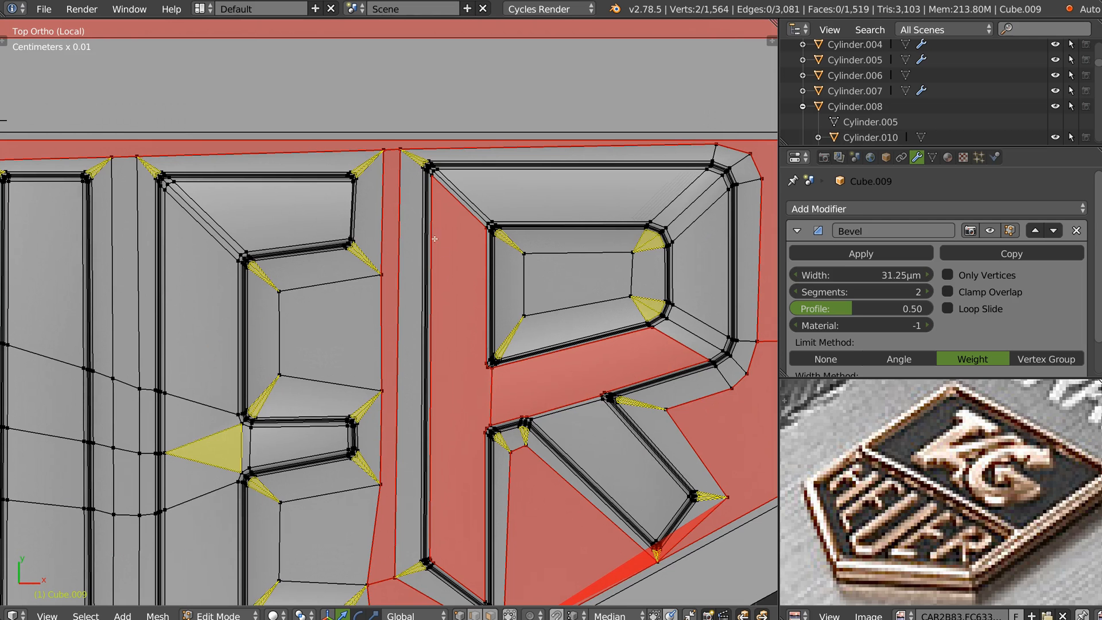
shift+middle_drag(435, 379, 451, 264)
ctrl+middle_drag(451, 264, 479, 217)
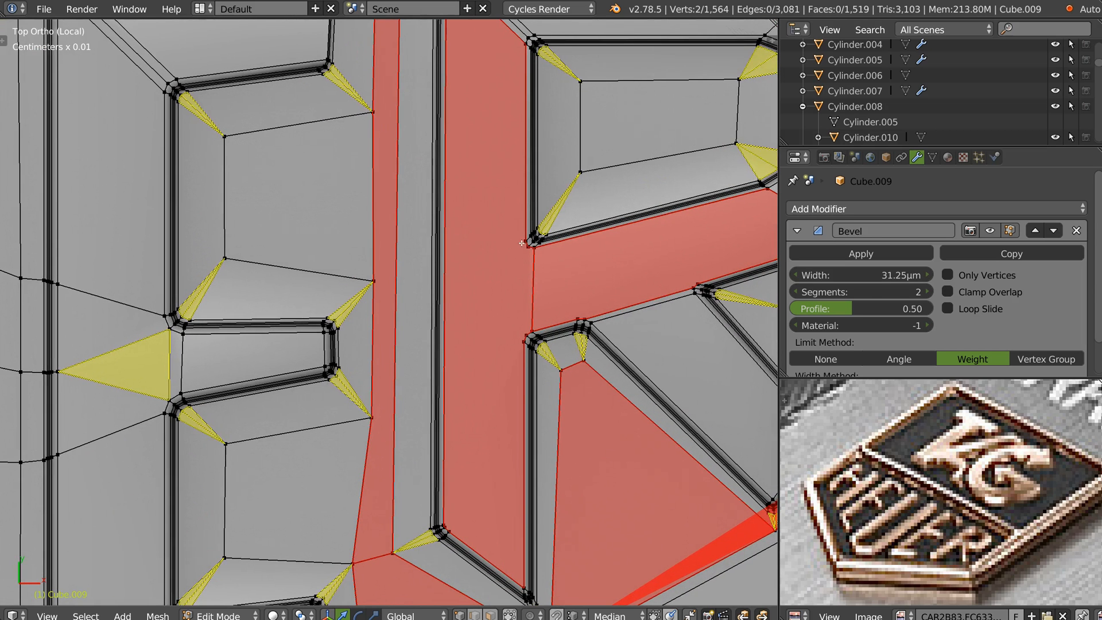
Step: Connect the R's inner corner vertices, from the bowl's lower corner to the corner above the leg
ctrl+middle_drag(519, 313, 525, 272)
right_click(532, 226)
shift+right_click(532, 342)
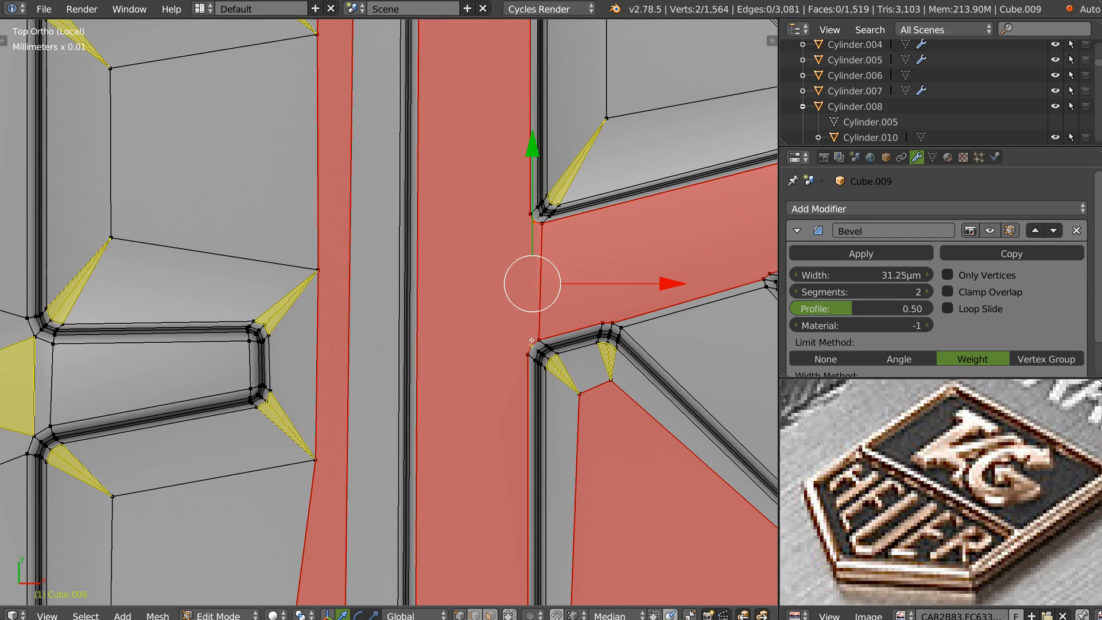
key(j)
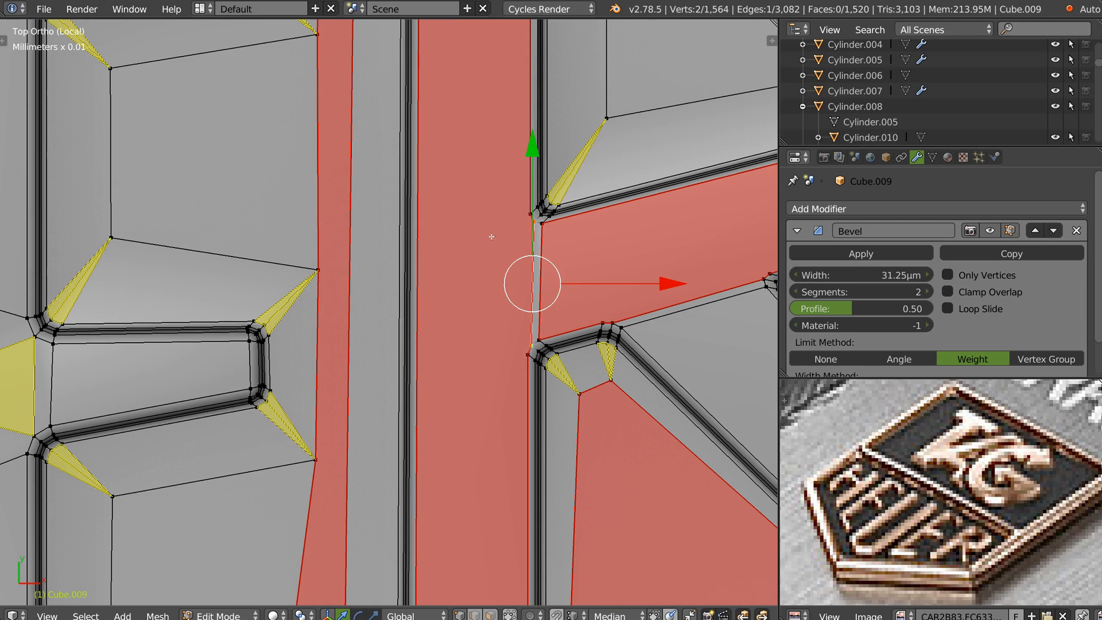
key(k)
click(530, 214)
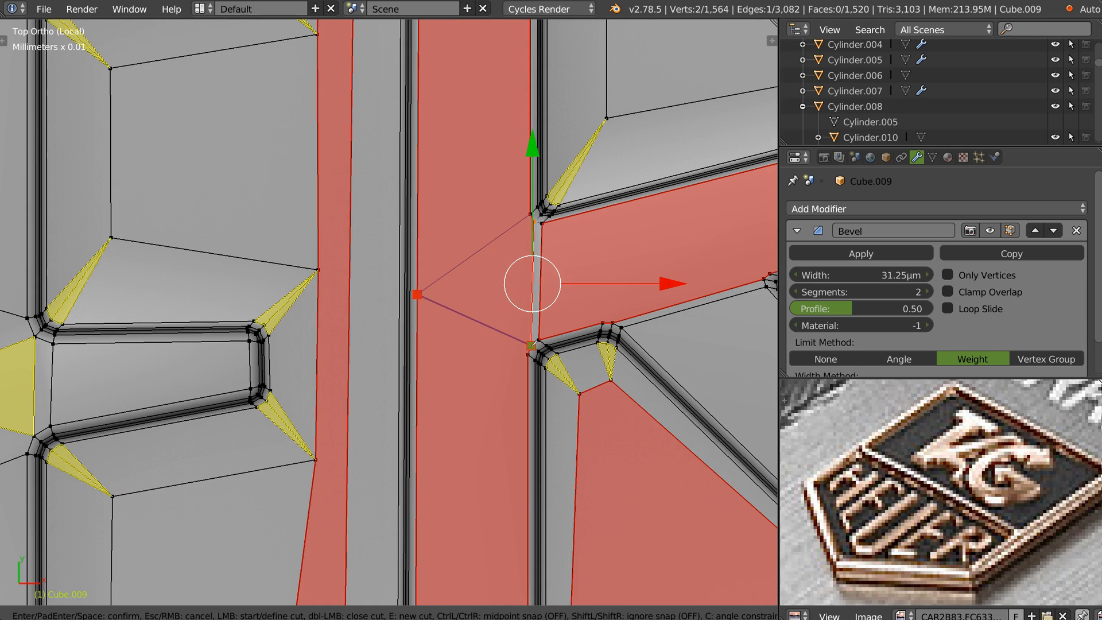
key(Escape)
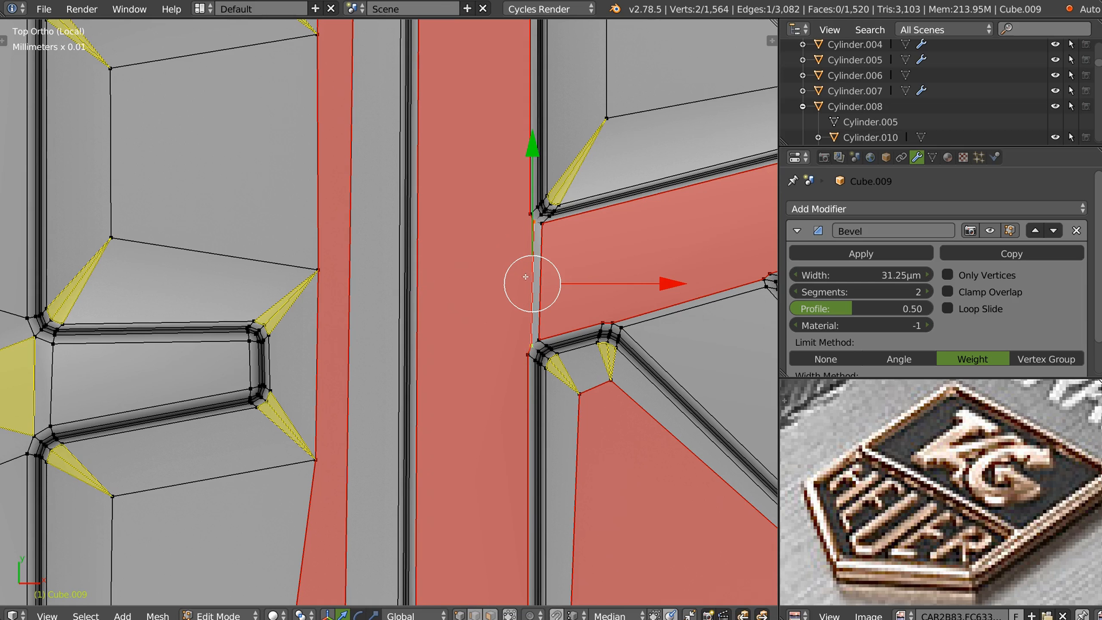
Step: Knife a triangular cut from the bowl's lower corner of the R to the stem's inner edge and back to the corner above the leg
key(k)
click(534, 221)
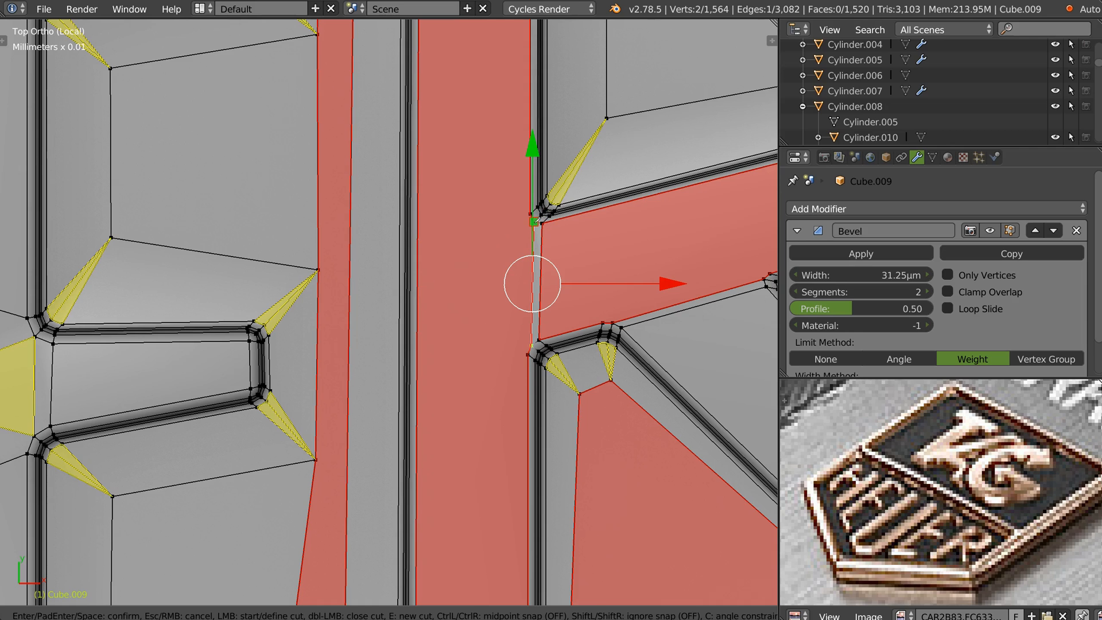
click(417, 278)
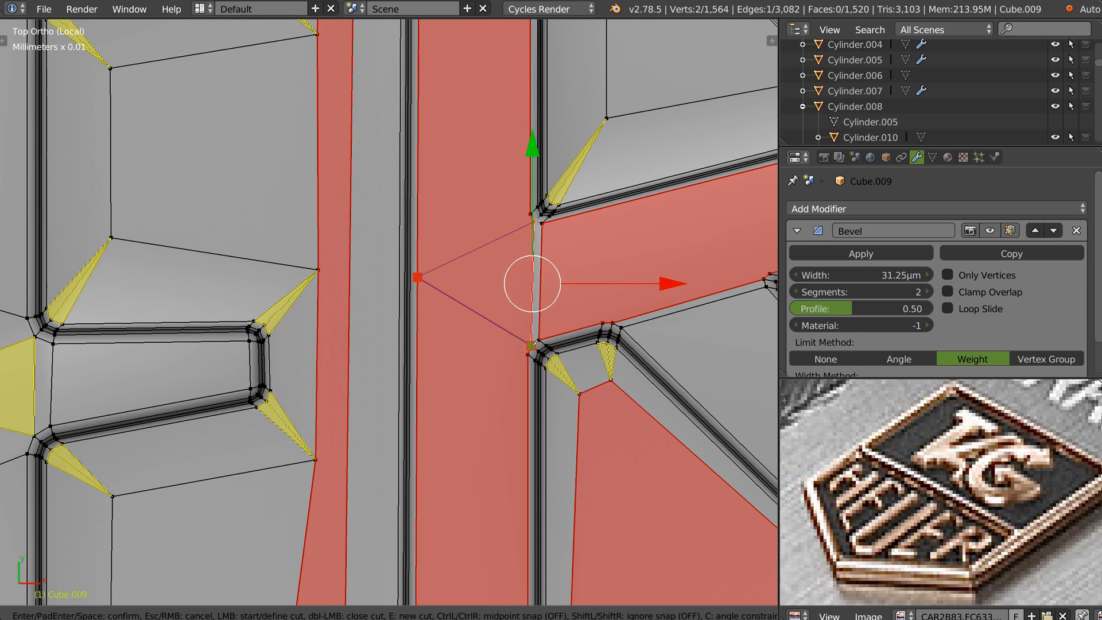
click(531, 345)
key(Return)
Step: Connect the R's corner above the leg and the new triangle's tip across the stem to the second E's middle arm
shift+middle_drag(336, 379, 355, 333)
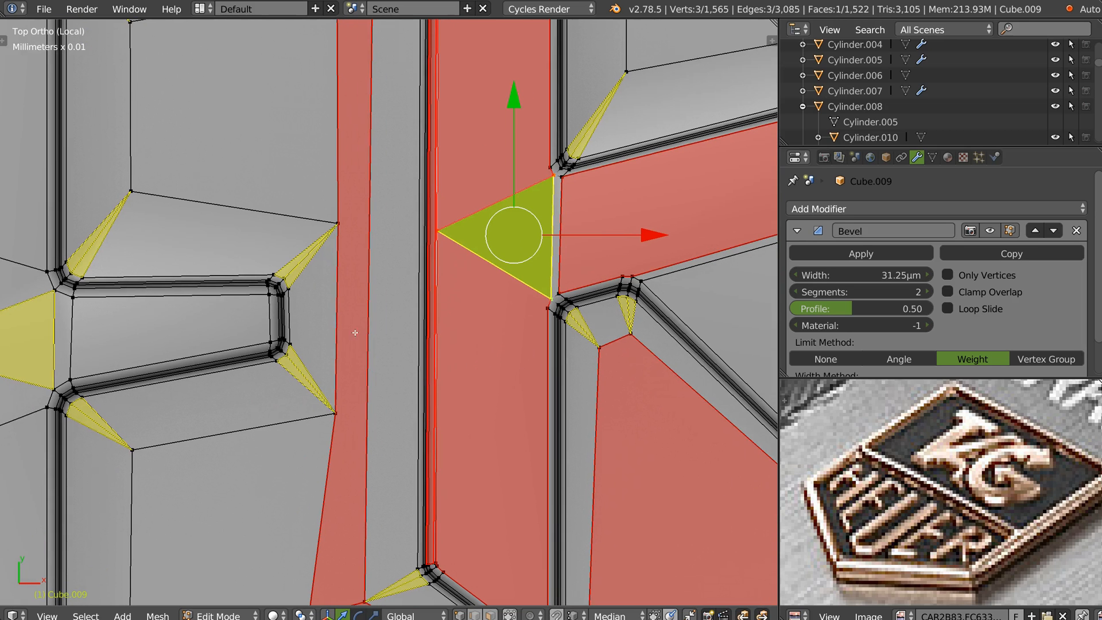
right_click(546, 309)
shift+right_click(291, 344)
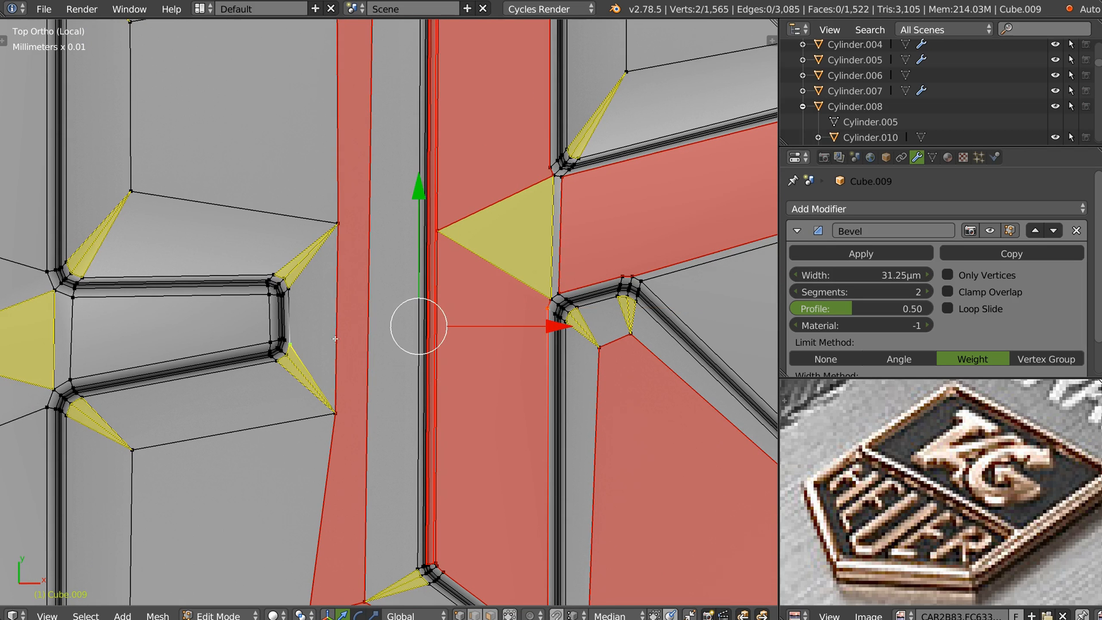
key(j)
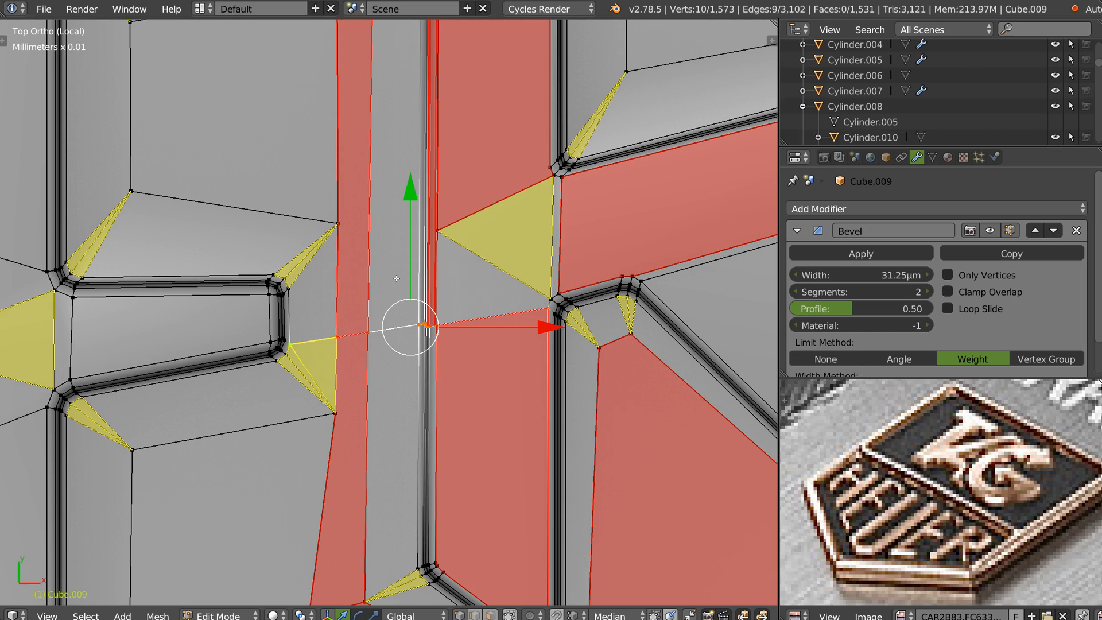
right_click(437, 230)
shift+right_click(337, 224)
key(j)
Step: Knife a cut from the vertex below the second E's middle arm across the R's stem and leg to the vertex outside the leg's upper end
ctrl+middle_drag(379, 425, 376, 522)
shift+middle_drag(376, 523, 379, 357)
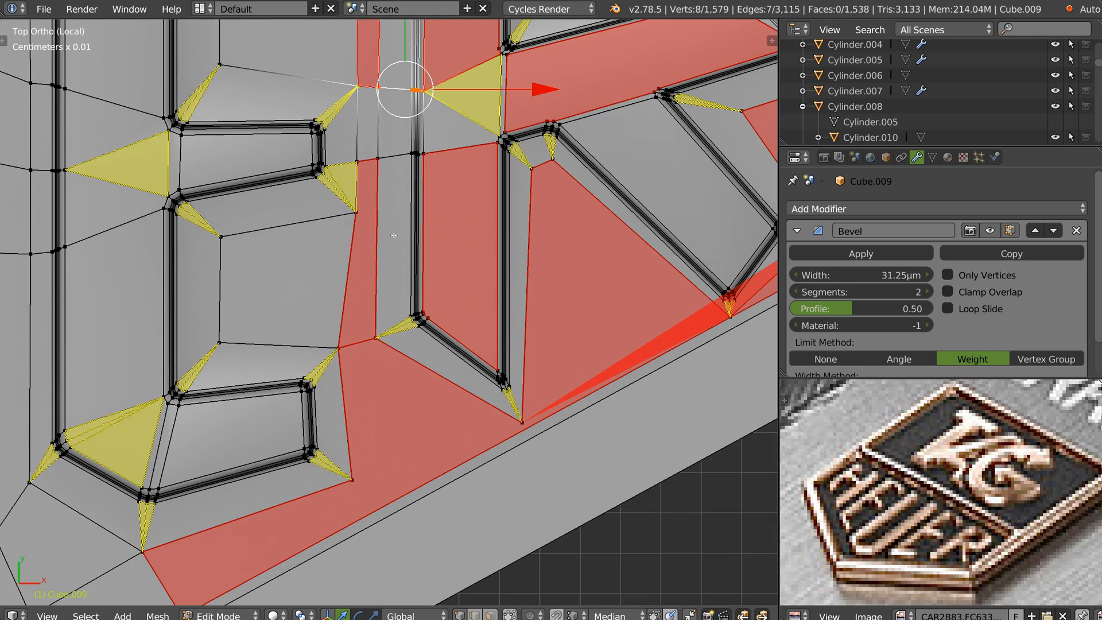
shift+middle_drag(498, 213, 487, 222)
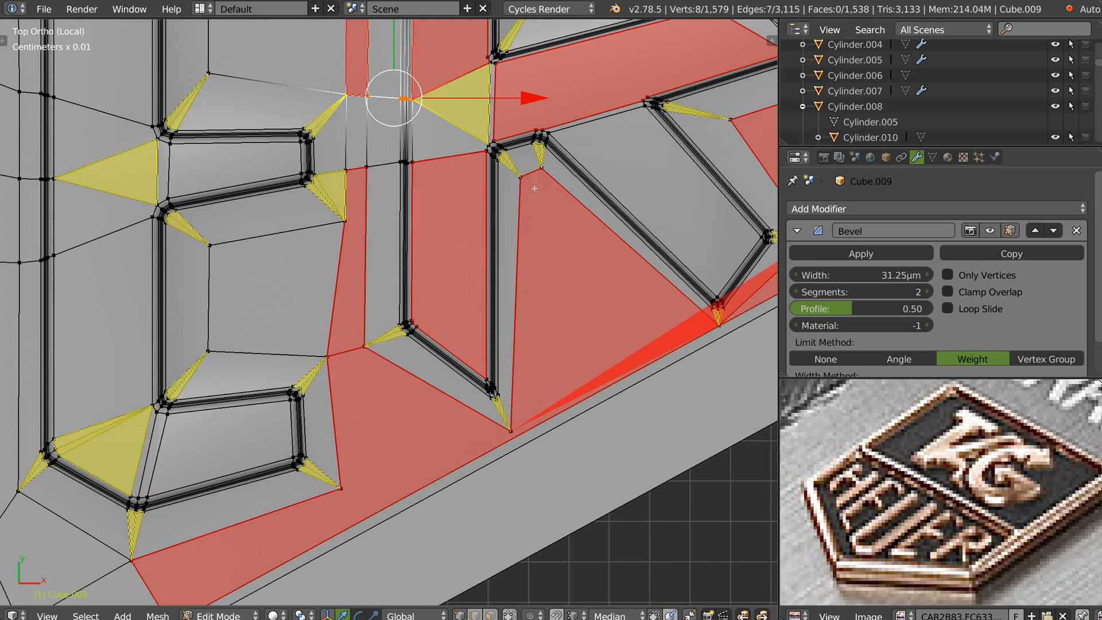
shift+middle_drag(559, 258, 369, 293)
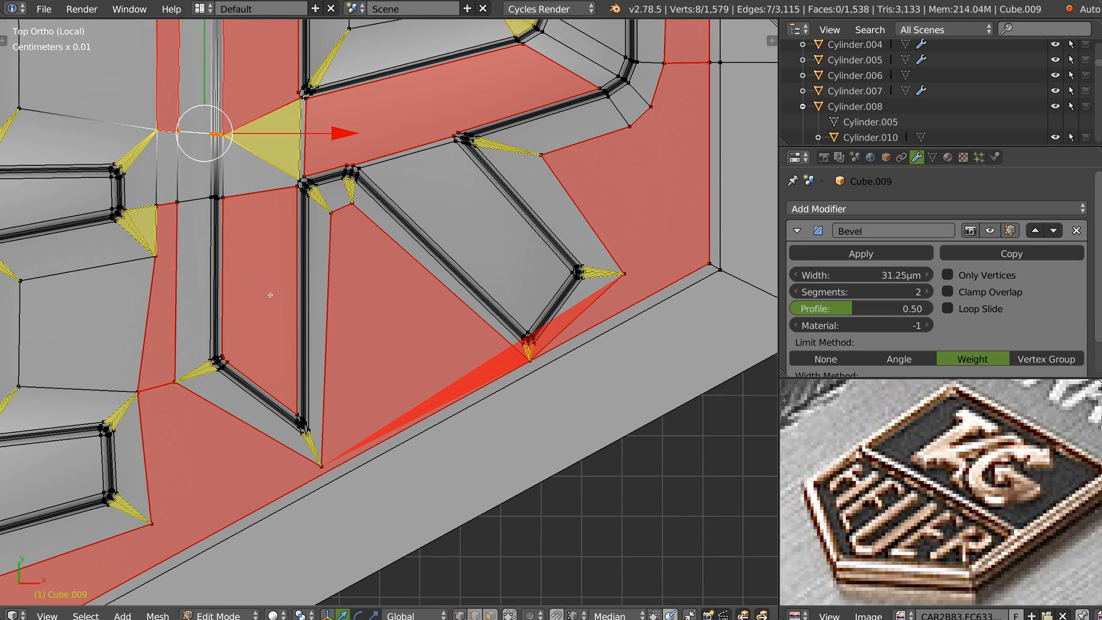
key(k)
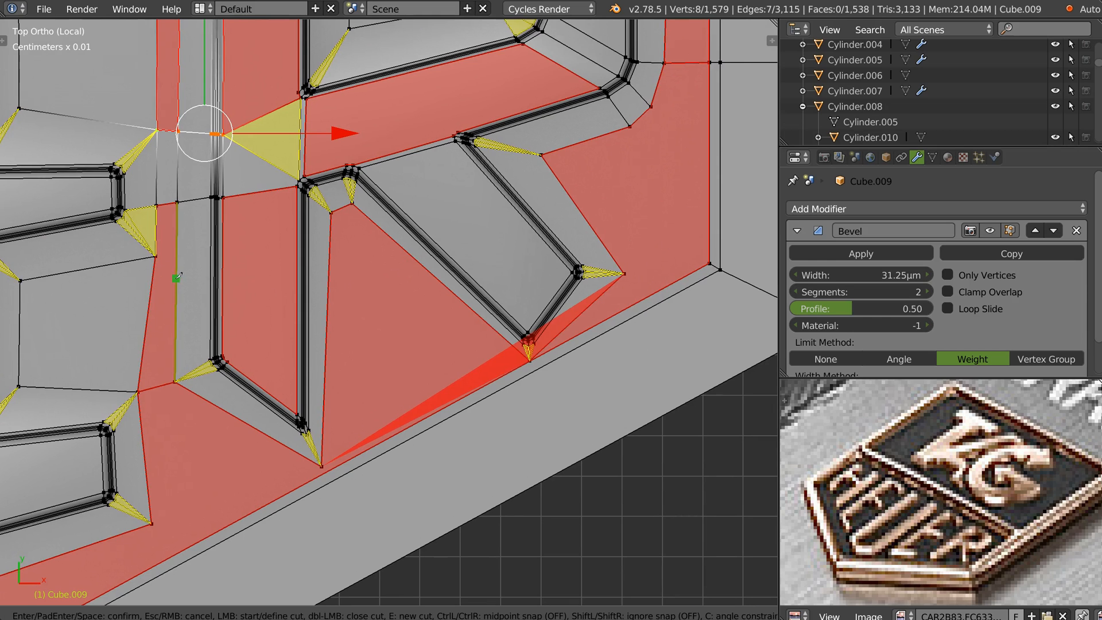
click(156, 254)
click(309, 287)
click(420, 263)
click(518, 189)
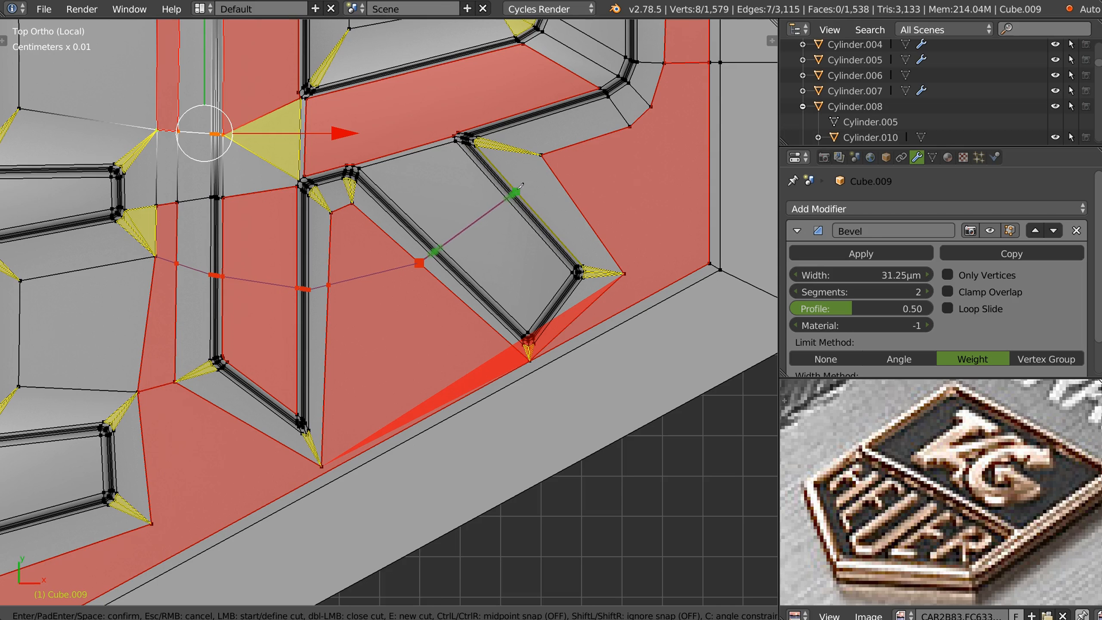
click(541, 154)
key(space)
Step: Merge the extra inner bevel vertices at the lower-left corner of the R's stem into one
shift+middle_drag(286, 300, 355, 226)
scroll(345, 225, up, 2)
scroll(287, 271, up, 1)
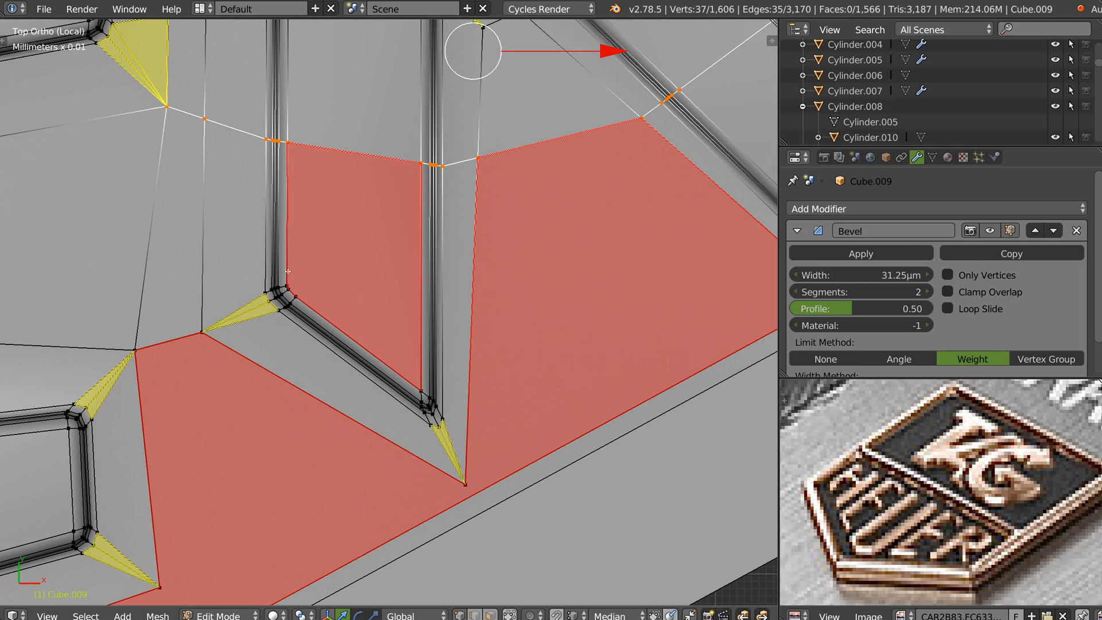
right_click(288, 281)
scroll(289, 280, up, 3)
key(g)
key(y)
drag(292, 140, 291, 139)
shift+click(311, 305)
shift+click(297, 291)
right_click(299, 291)
click(303, 403)
Step: Dissolve the extra bevel edges at the second E's corners and at the upper corners of the U's stems
ctrl+middle_drag(412, 198, 452, 156)
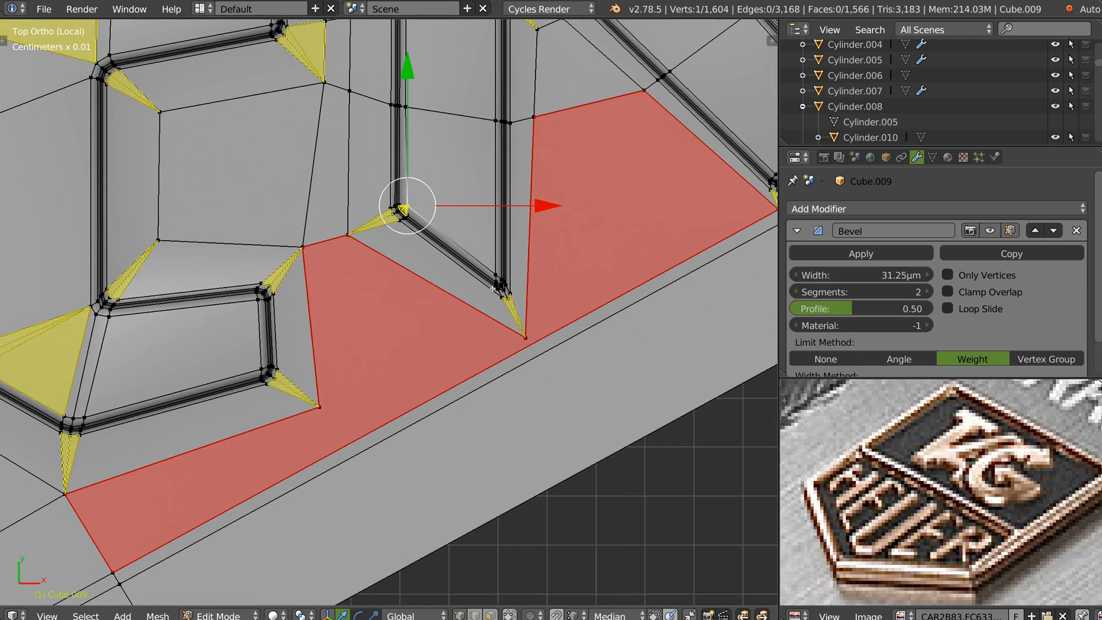
shift+middle_drag(493, 289, 479, 273)
shift+middle_drag(269, 321, 394, 277)
key(Tab)
click(394, 321)
click(396, 323)
shift+click(392, 216)
shift+click(493, 160)
shift+click(257, 268)
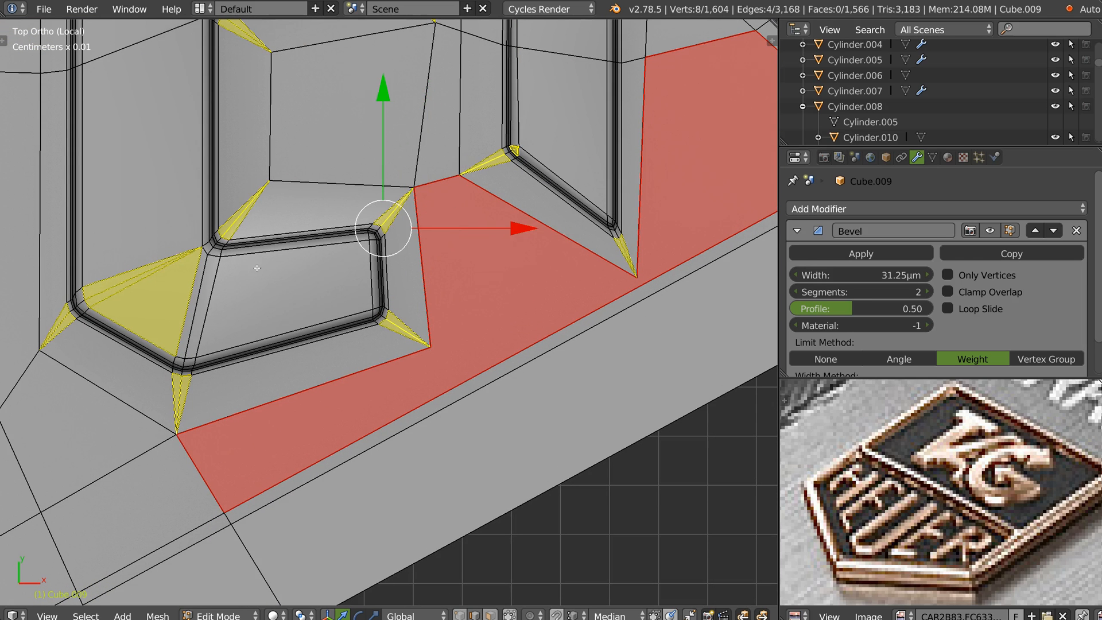
shift+click(182, 385)
shift+click(76, 316)
shift+right_click(107, 289)
shift+middle_drag(109, 287, 182, 544)
shift+right_click(319, 292)
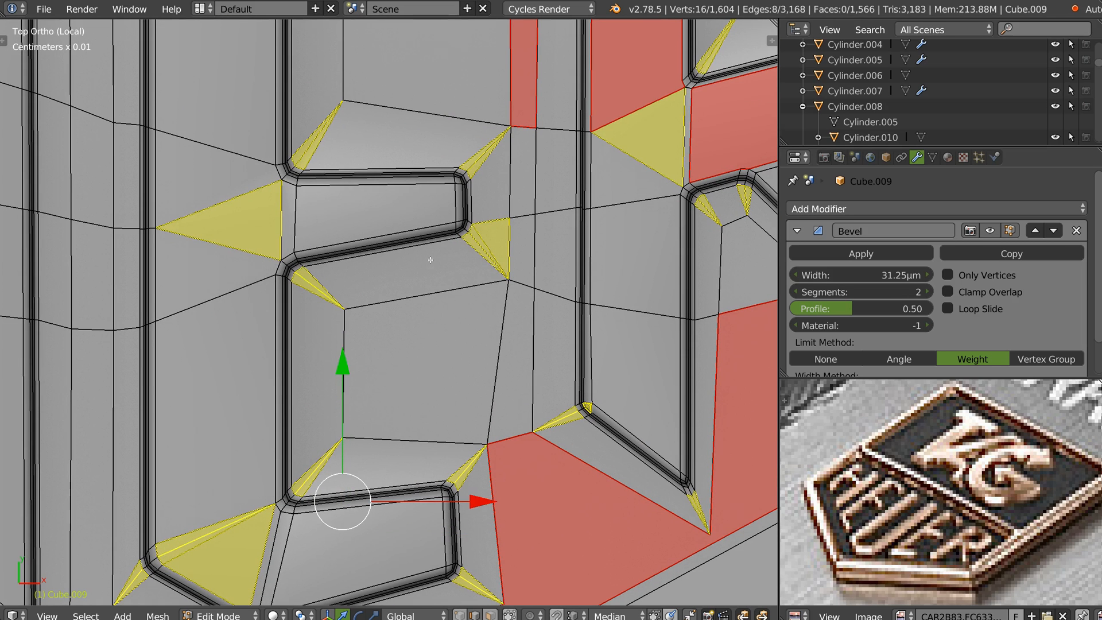
shift+right_click(473, 237)
shift+right_click(395, 155)
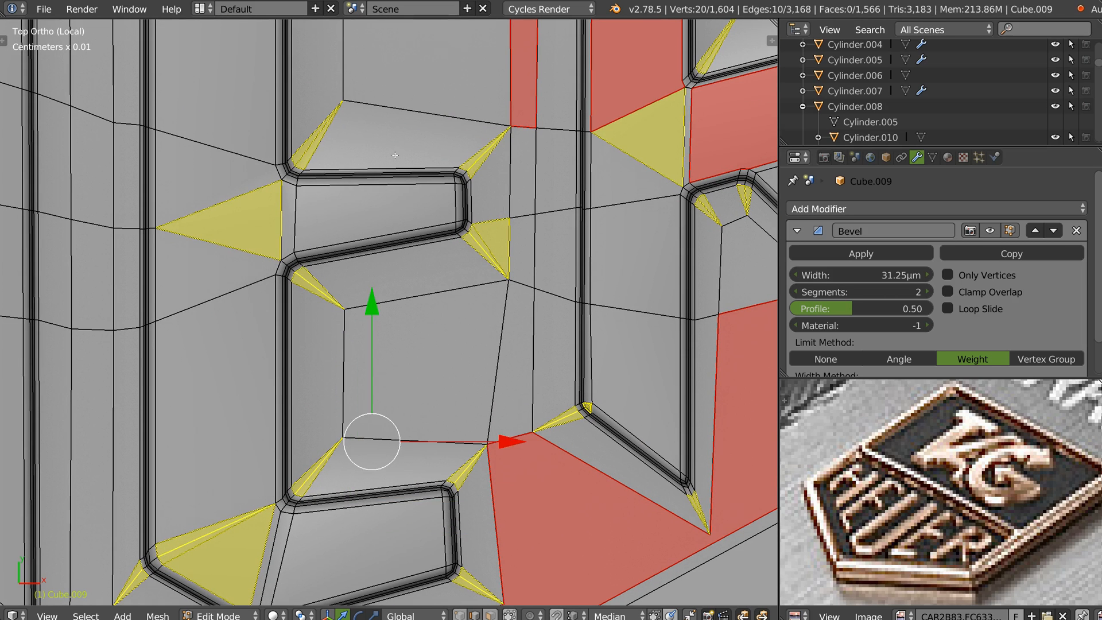
shift+right_click(307, 151)
shift+middle_drag(317, 91, 296, 471)
shift+right_click(366, 286)
shift+right_click(451, 271)
shift+right_click(451, 145)
shift+right_click(112, 163)
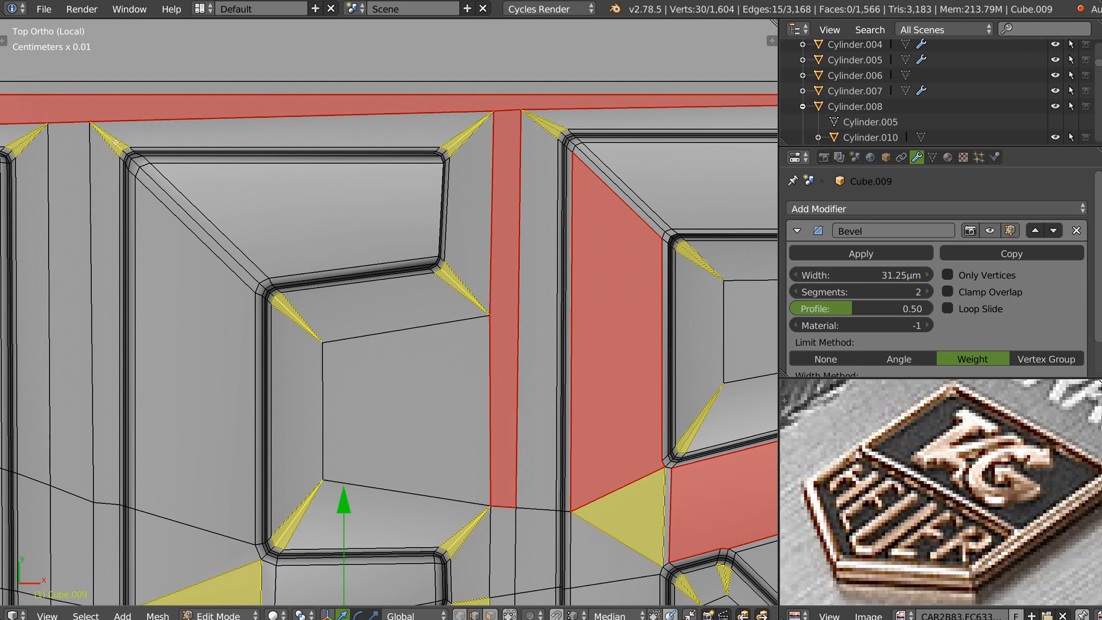
shift+middle_drag(40, 147, 370, 161)
shift+right_click(348, 159)
shift+right_click(161, 157)
shift+middle_drag(76, 175, 399, 156)
shift+right_click(397, 158)
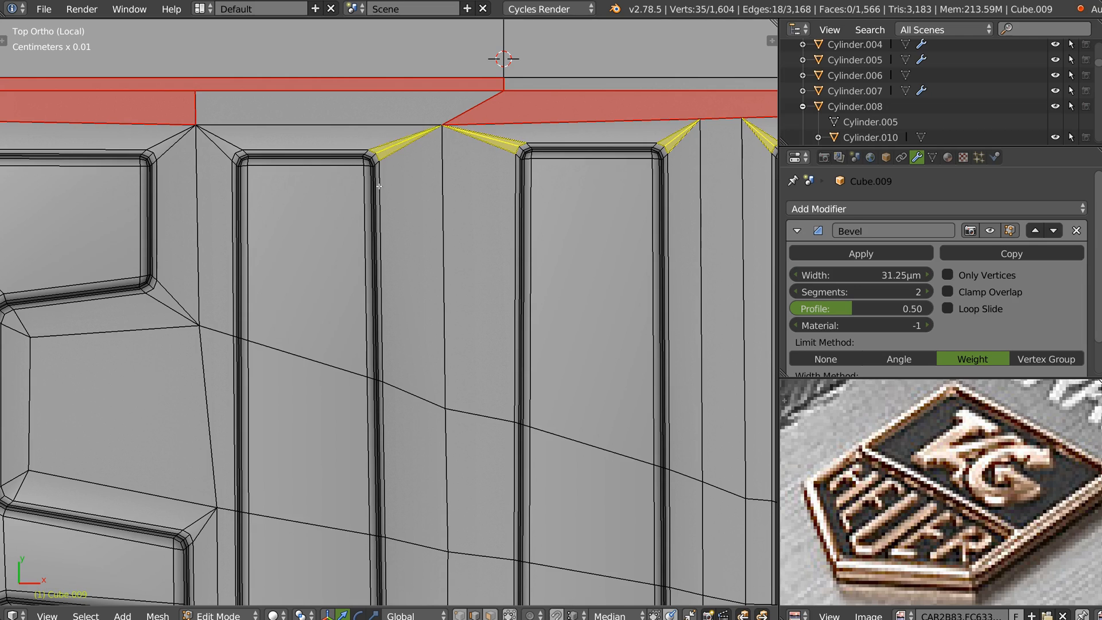
key(ctrl+x)
ctrl+middle_drag(443, 187, 442, 301)
shift+middle_drag(443, 301, 378, 210)
shift+middle_drag(311, 182, 183, 142)
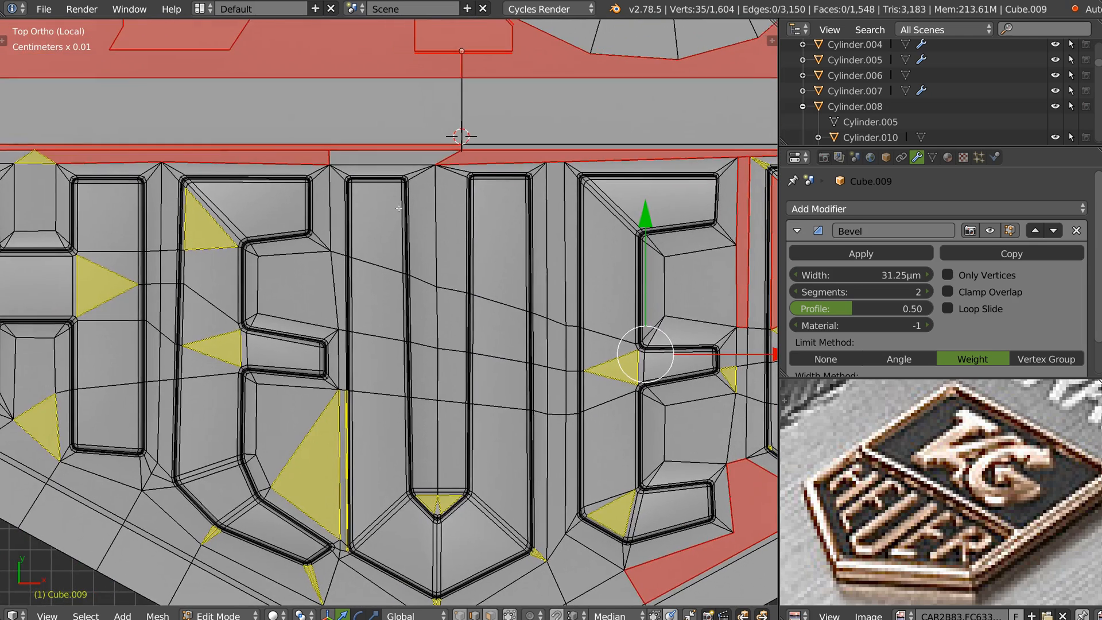
Step: Connect the vertex below the R's stem to the vertex outside the second E's lower-right corner
shift+middle_drag(547, 451, 456, 303)
ctrl+middle_drag(455, 303, 457, 234)
key(ctrl+Tab)
key(1)
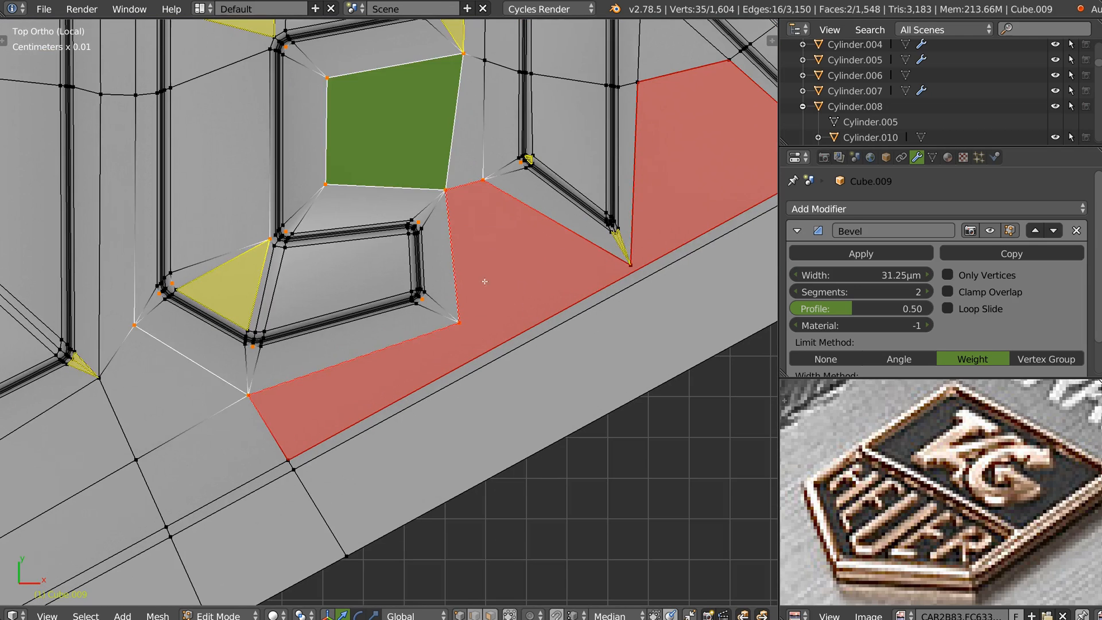
right_click(630, 267)
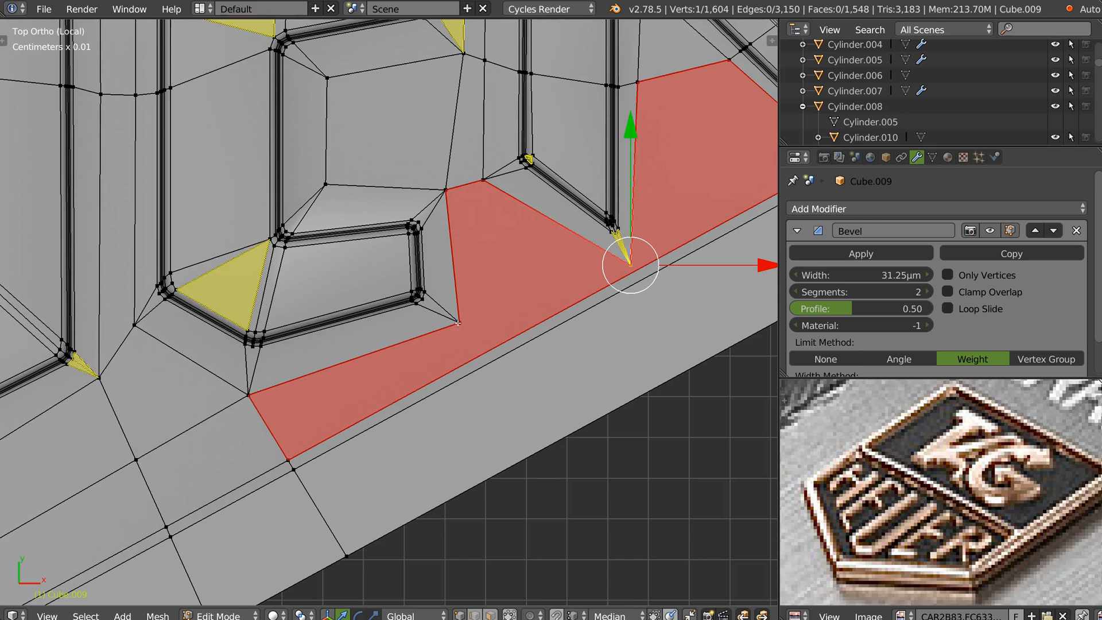
shift+right_click(458, 323)
key(j)
Step: Knife two cuts across the lower border, from the vertex below the R's stem and the vertex outside the second E's lower-right corner
key(k)
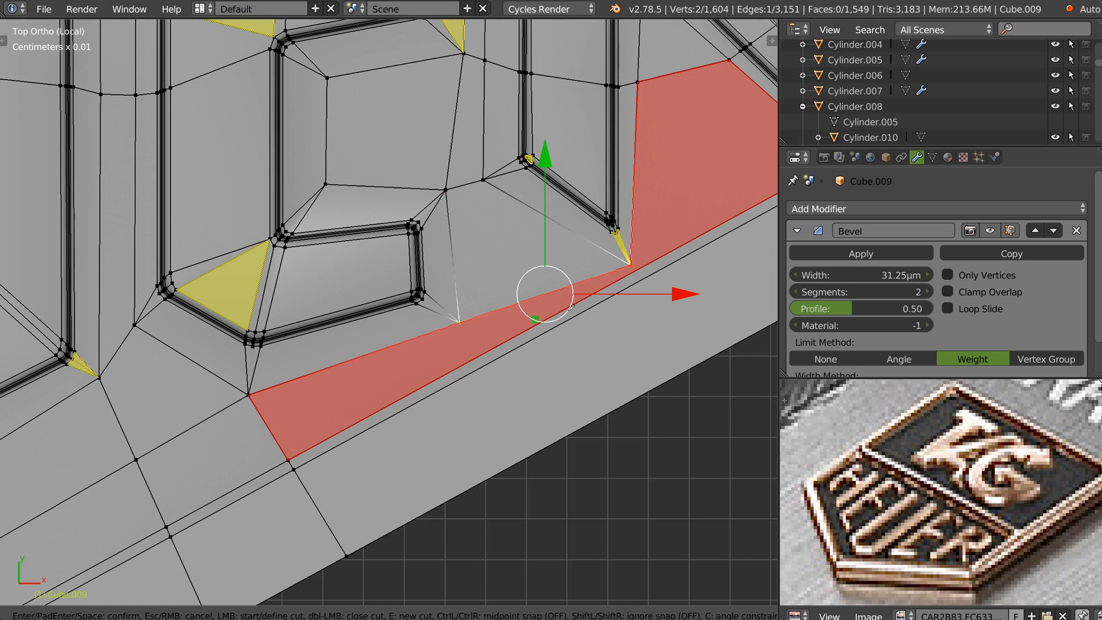
click(632, 267)
click(718, 403)
key(Return)
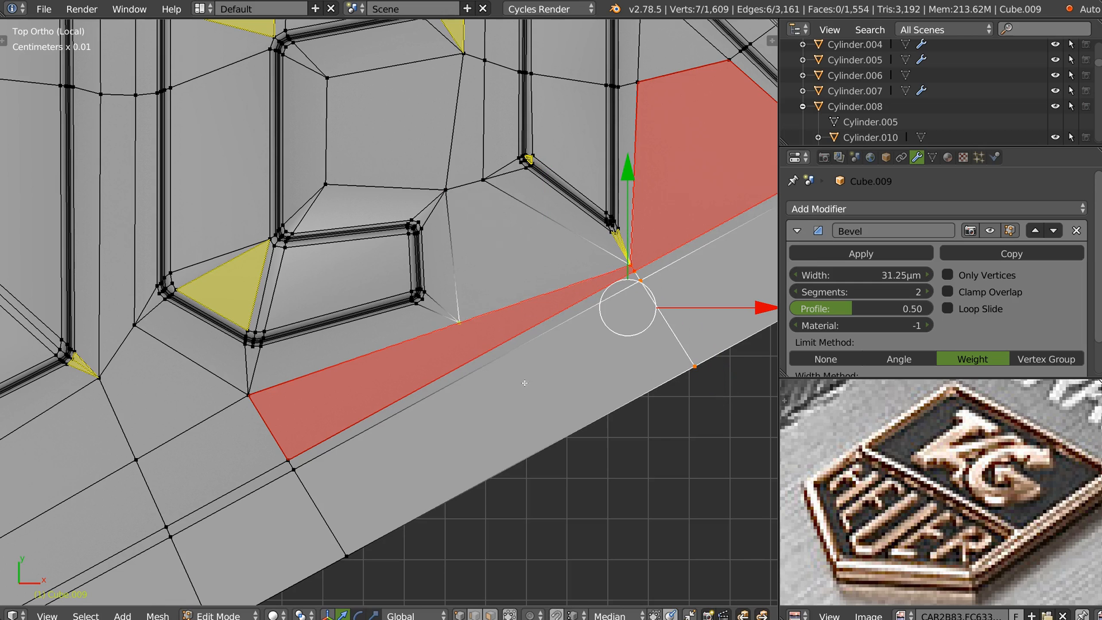
key(k)
click(459, 322)
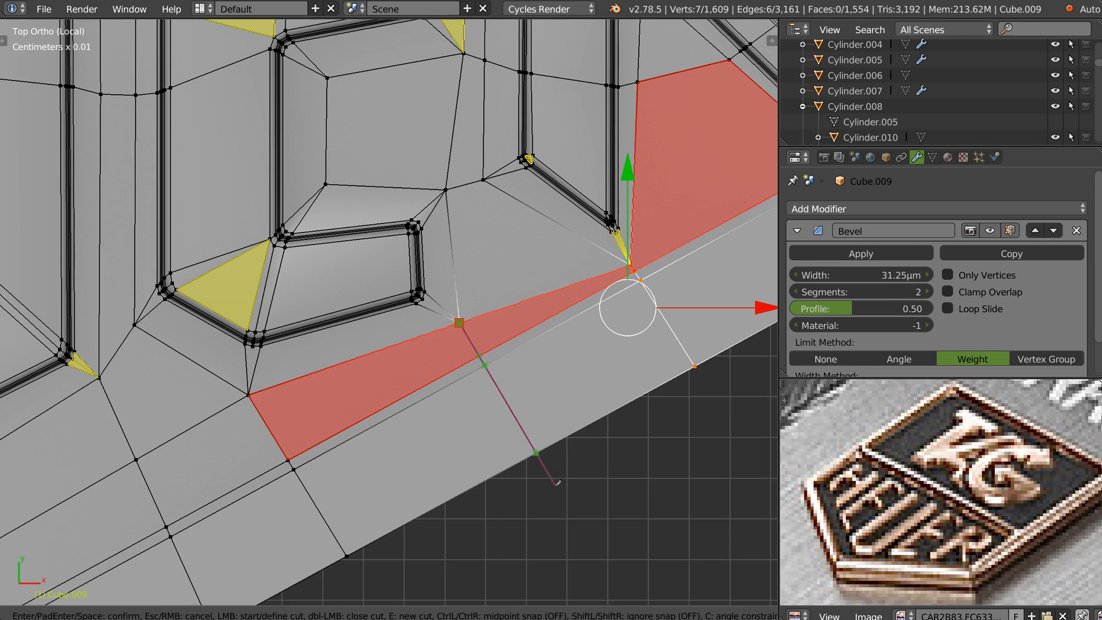
click(558, 480)
key(Return)
Step: Dissolve the extra bevel edges at the corners of the R's stem and leg and inside its bowl
ctrl+middle_drag(584, 254, 637, 231)
shift+middle_drag(696, 167, 430, 297)
ctrl+middle_drag(455, 349, 381, 426)
shift+middle_drag(606, 306, 485, 279)
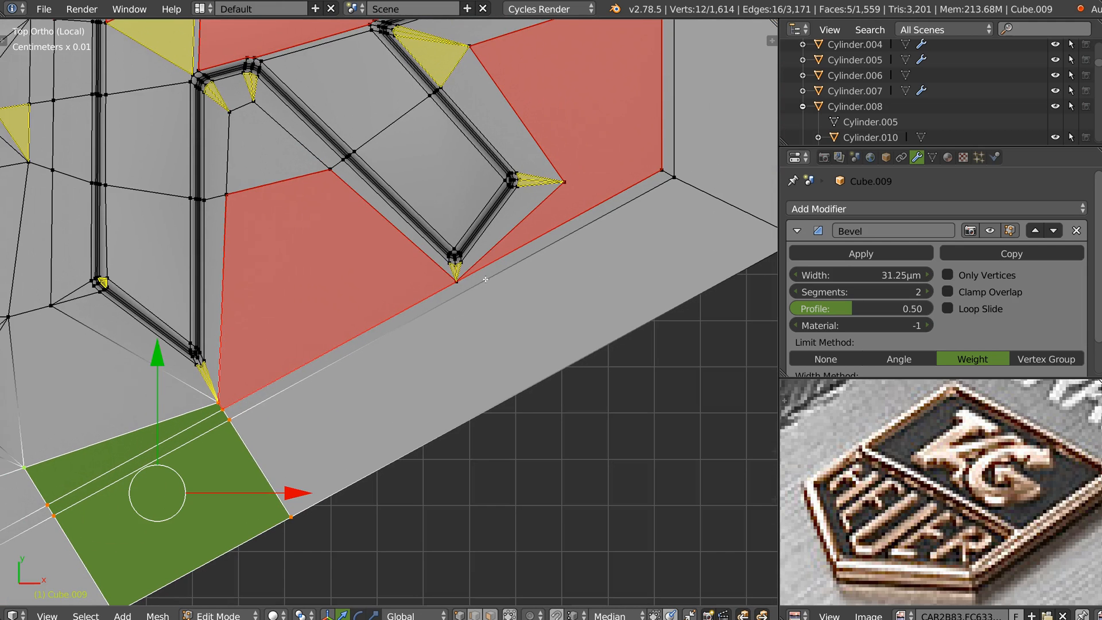
key(Tab)
key(Escape)
key(Tab)
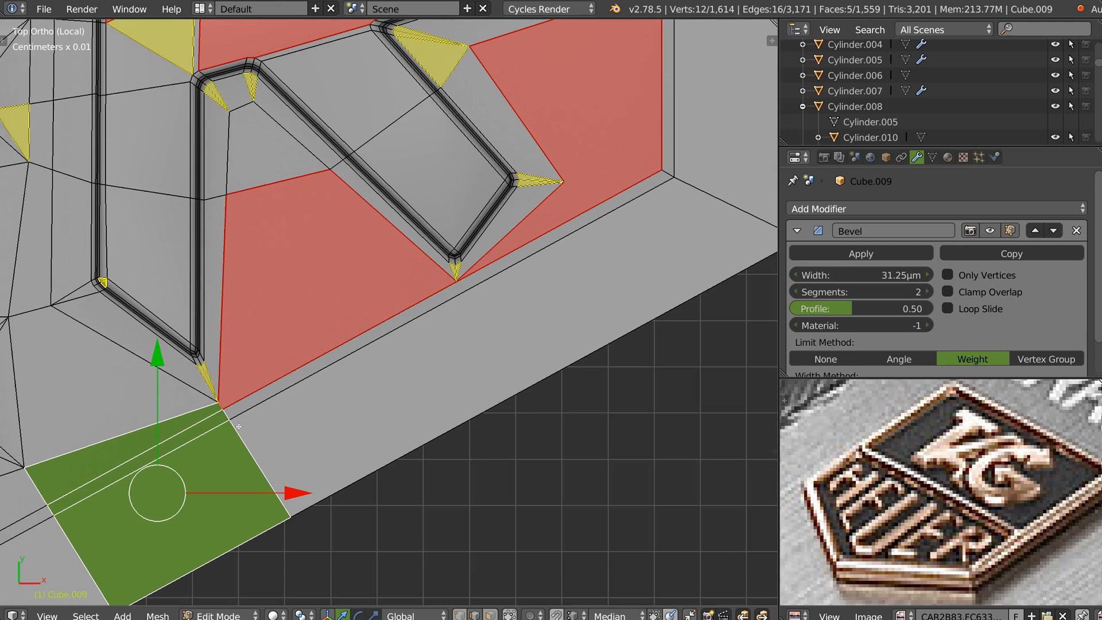
right_click(205, 370)
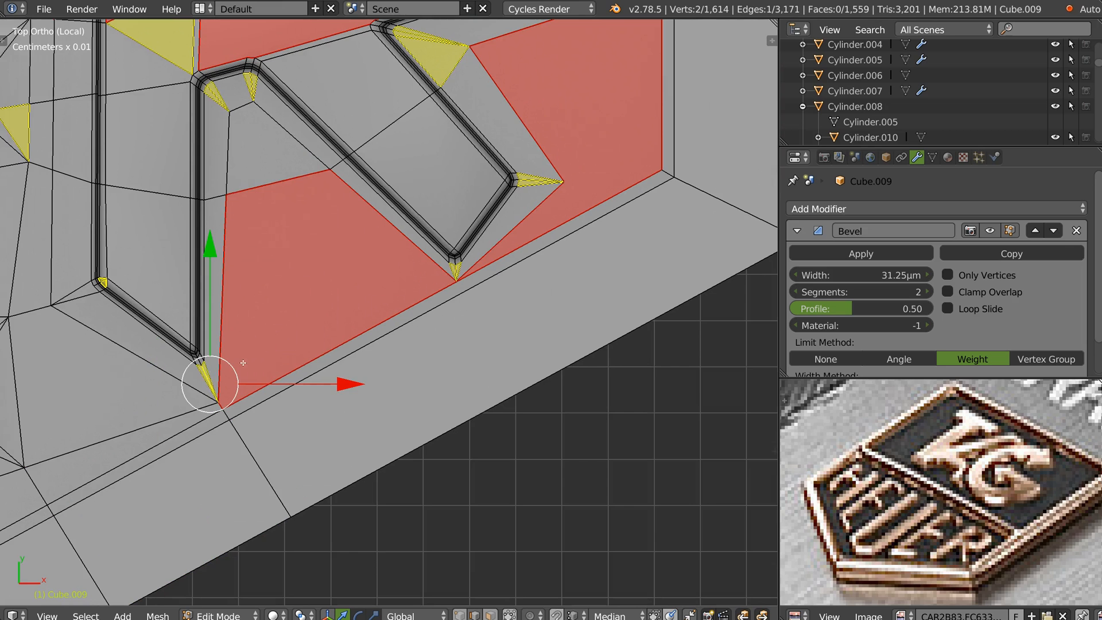
shift+right_click(211, 91)
shift+right_click(250, 82)
shift+right_click(407, 32)
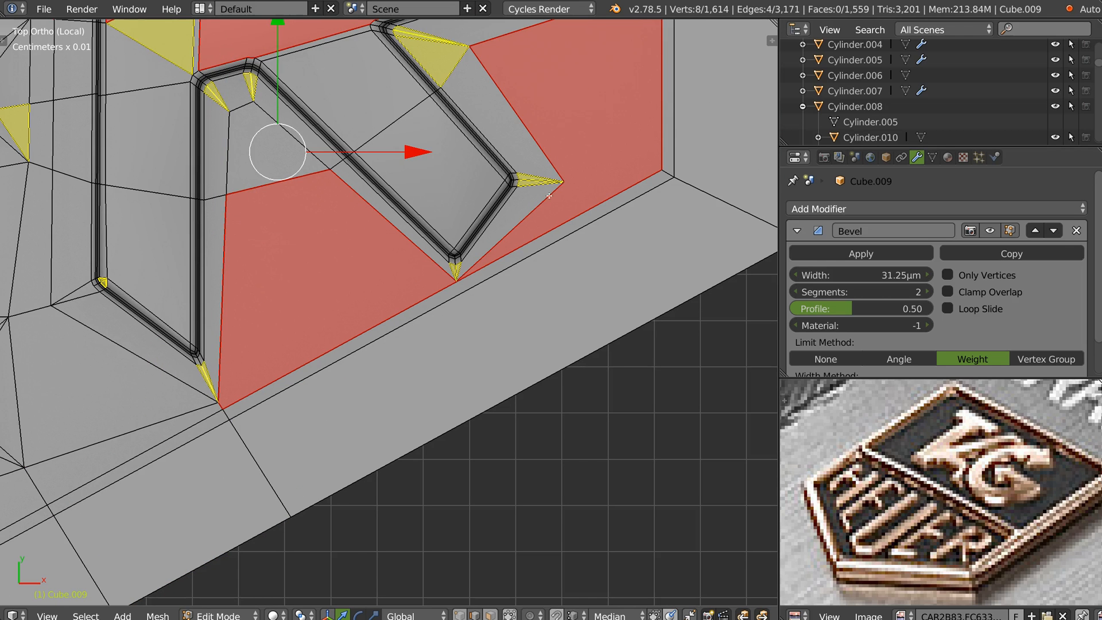
shift+right_click(529, 180)
shift+right_click(455, 272)
shift+middle_drag(456, 272, 611, 467)
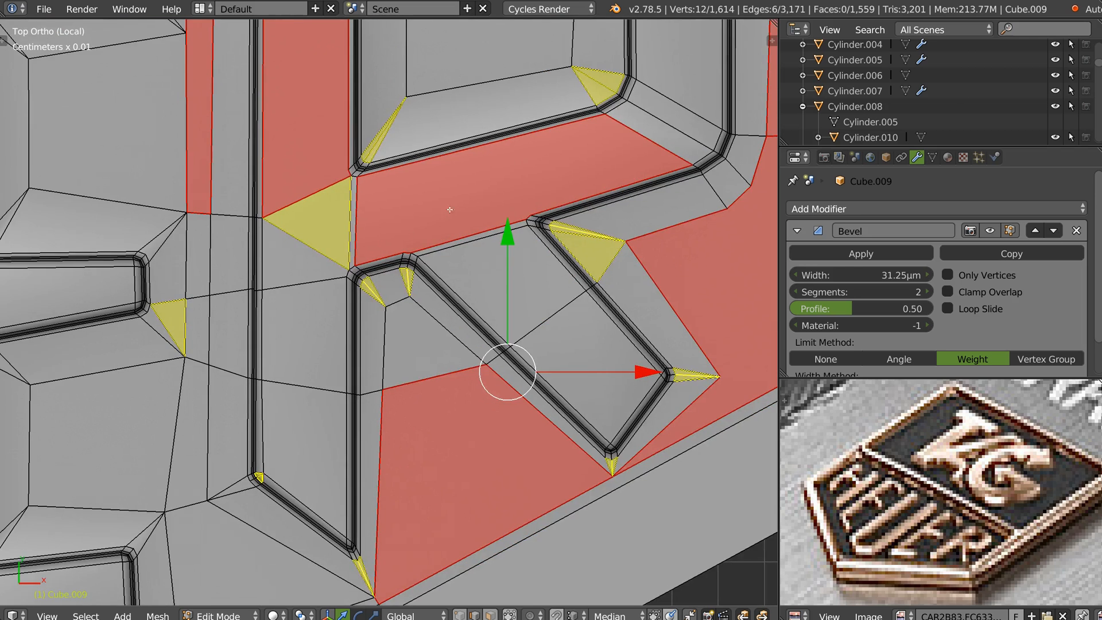
shift+middle_drag(436, 179, 364, 317)
shift+right_click(530, 221)
shift+right_click(337, 127)
shift+right_click(306, 111)
shift+right_click(307, 112)
shift+right_click(308, 113)
shift+right_click(300, 289)
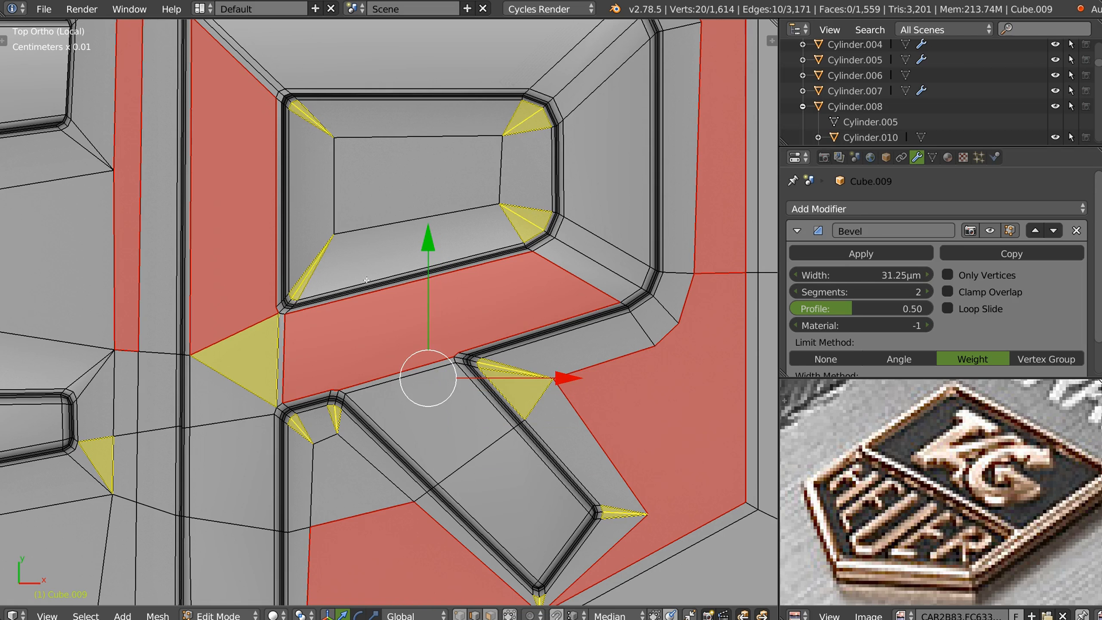
key(ctrl+x)
shift+middle_drag(517, 458, 401, 354)
scroll(451, 324, up, 1)
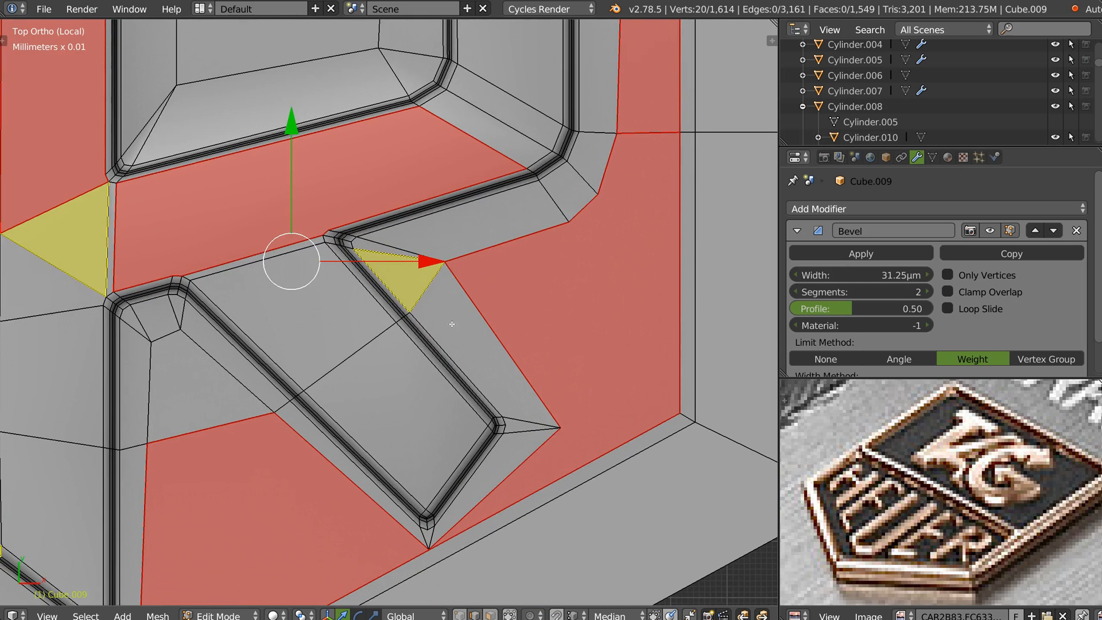
Step: Move the vertex below the R's stem onto the nearby border vertex so the two merge
scroll(493, 347, down, 1)
shift+middle_drag(484, 384, 555, 266)
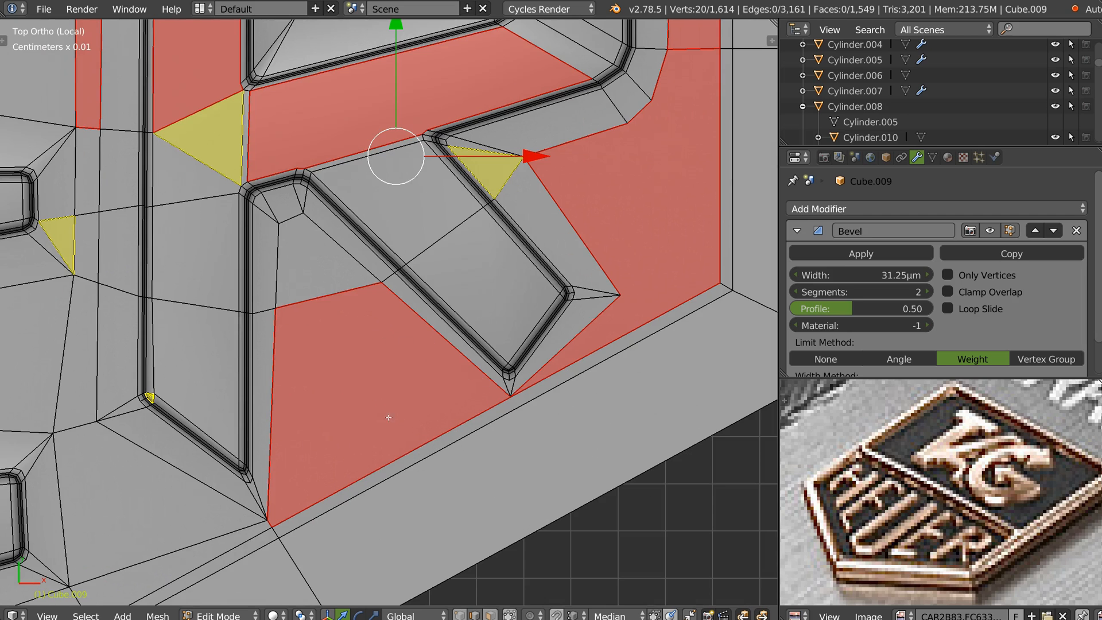
shift+middle_drag(302, 415, 441, 238)
shift+right_click(413, 341)
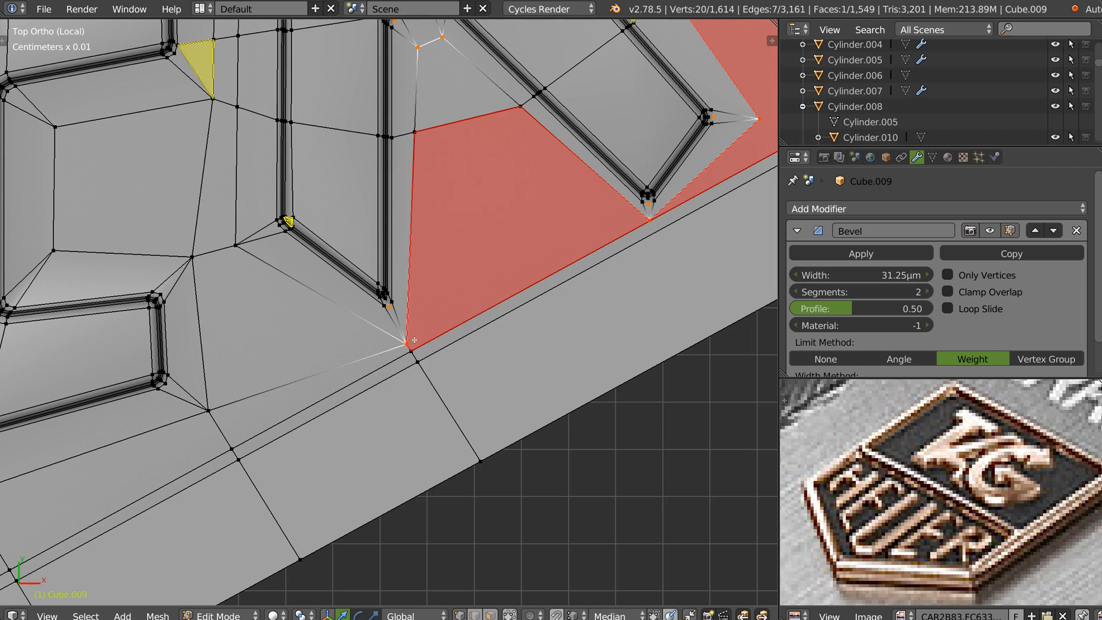
right_click(406, 344)
key(g)
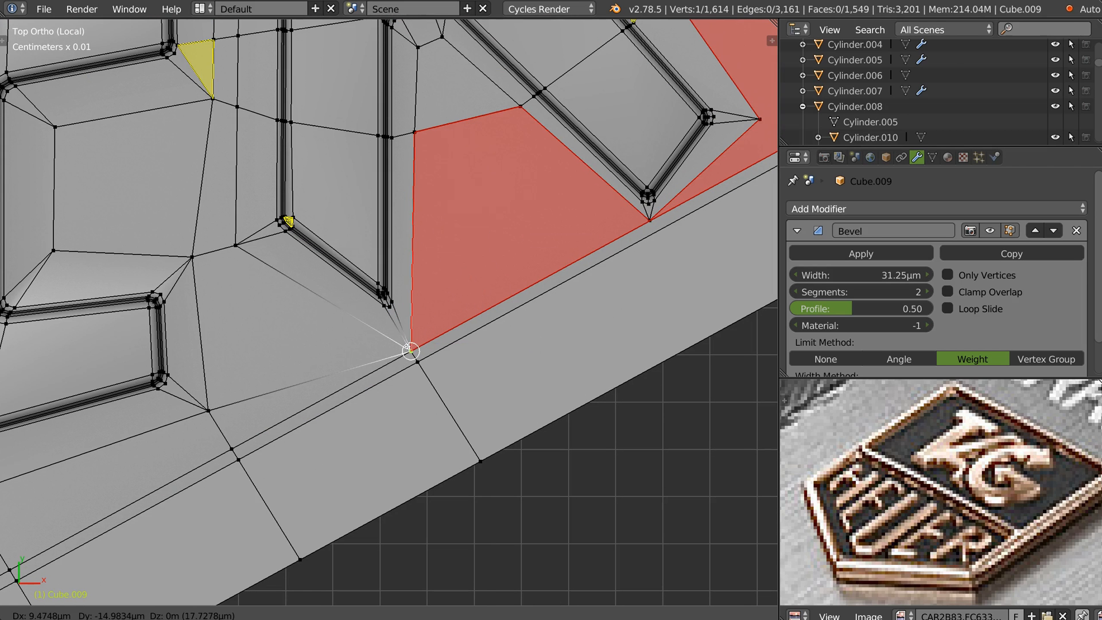
click(408, 347)
Step: Knife a cut from the vertex below the R's leg across the lower border to the badge's outside
scroll(540, 253, down, 2)
shift+middle_drag(539, 253, 398, 302)
key(k)
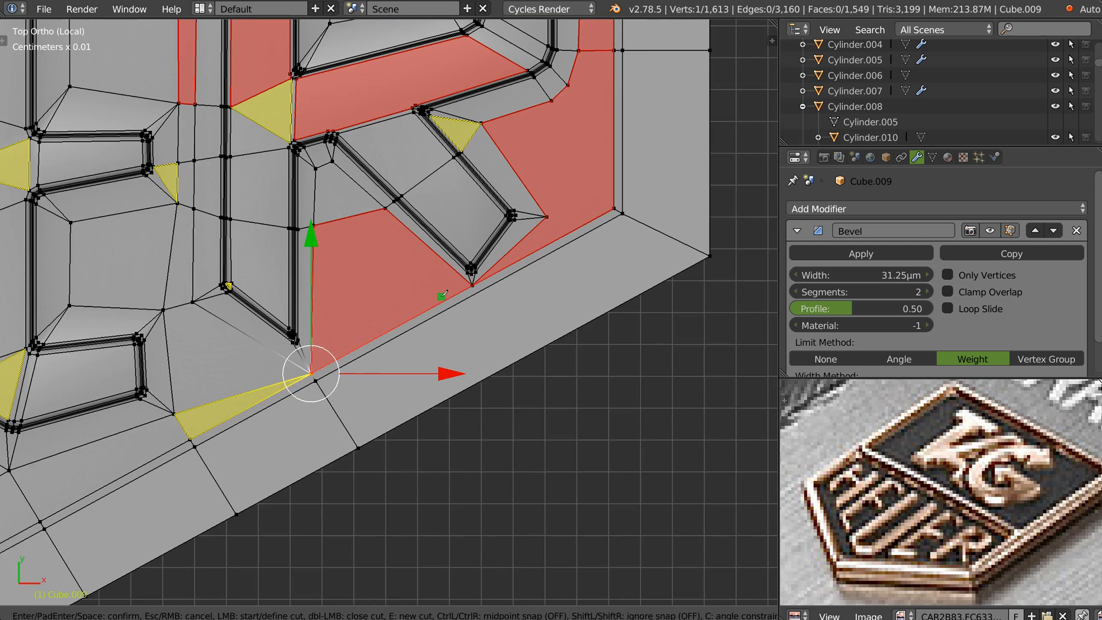
click(471, 285)
click(565, 413)
key(Return)
Step: Try to merge the vertex beside the R's leg end into the border's inner corner, and undo it
shift+middle_drag(559, 234, 489, 290)
right_click(483, 276)
key(g)
click(546, 267)
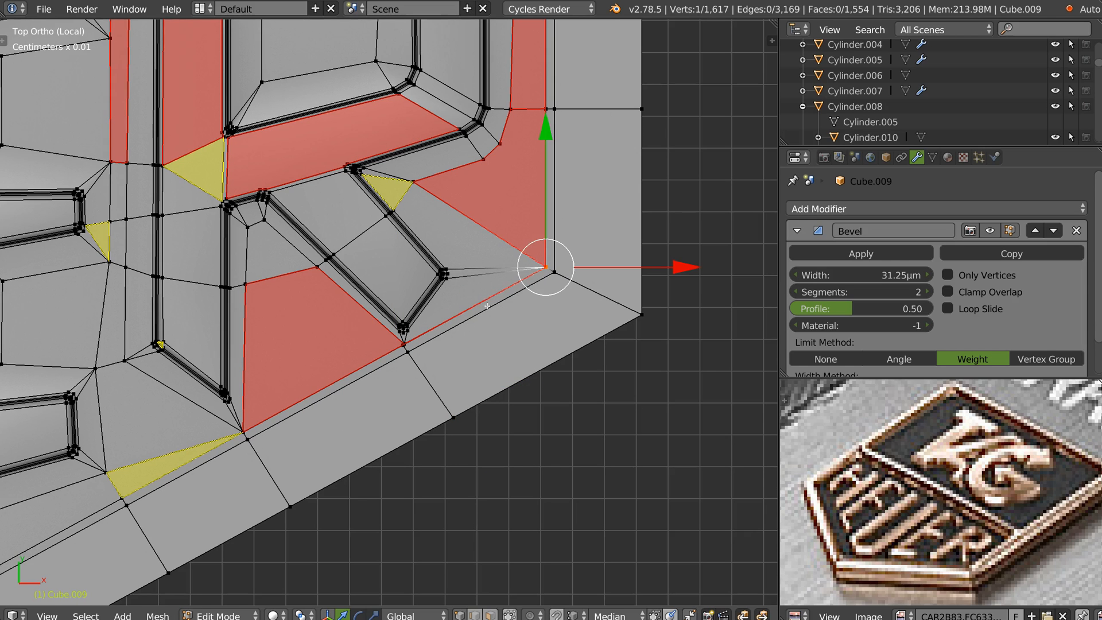
key(ctrl+z)
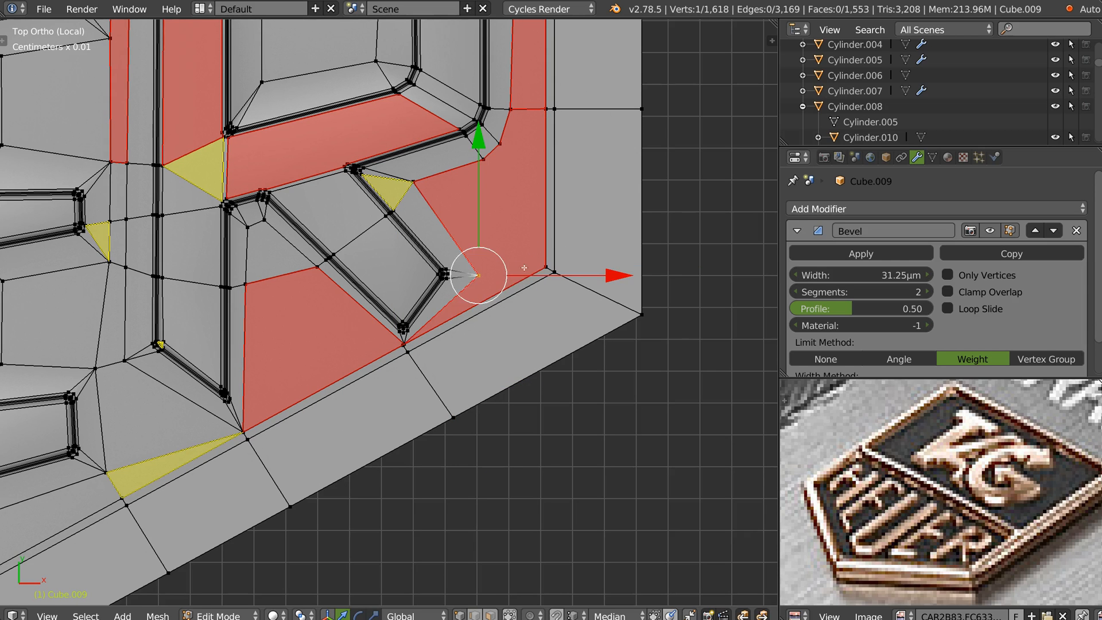
Step: Knife a cut from the vertex outside the R bowl's lower-right corner across the right border to the badge's outside
shift+middle_drag(459, 213, 474, 308)
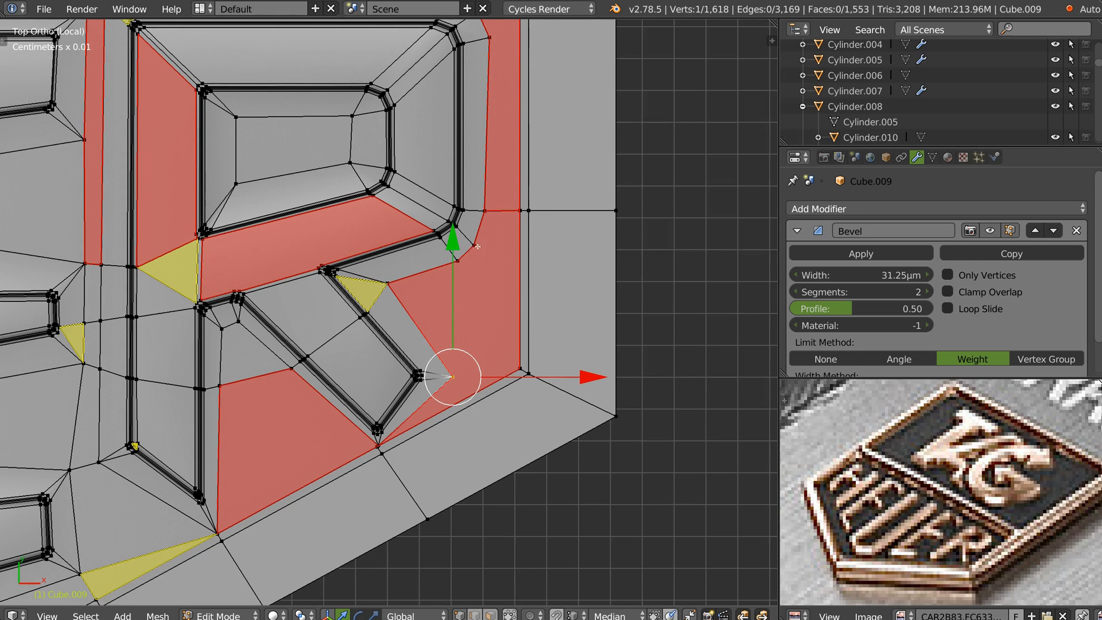
right_click(478, 246)
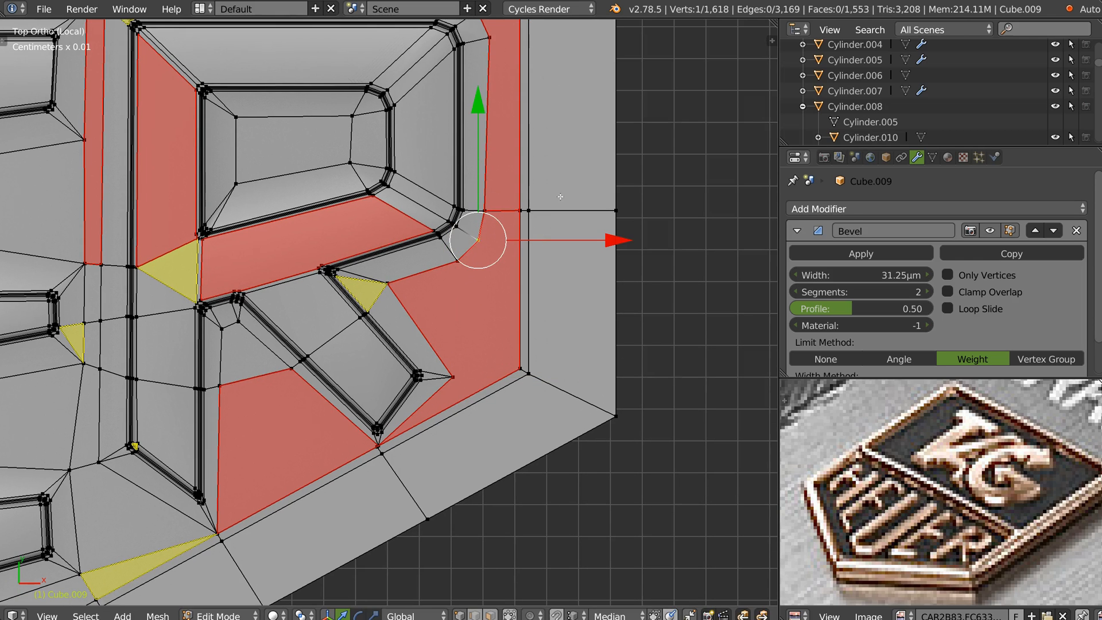
key(k)
click(479, 240)
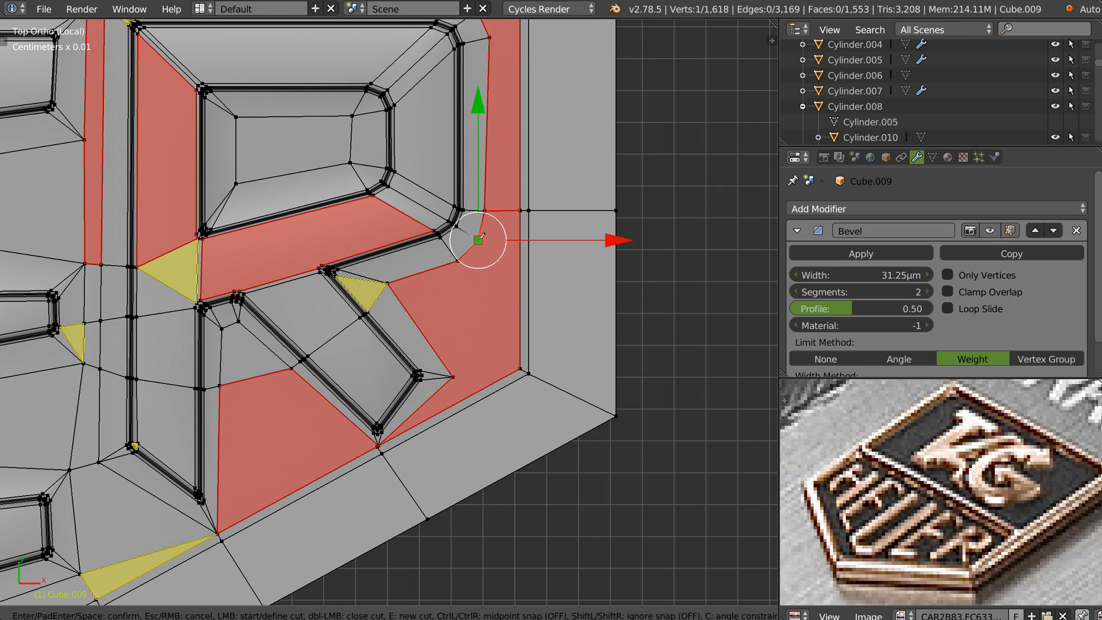
click(671, 288)
key(Return)
Step: Knife a triangular cut from the R leg's upper-left corner to the bowl's lower edge and back to the leg's upper-right corner
scroll(399, 309, up, 6)
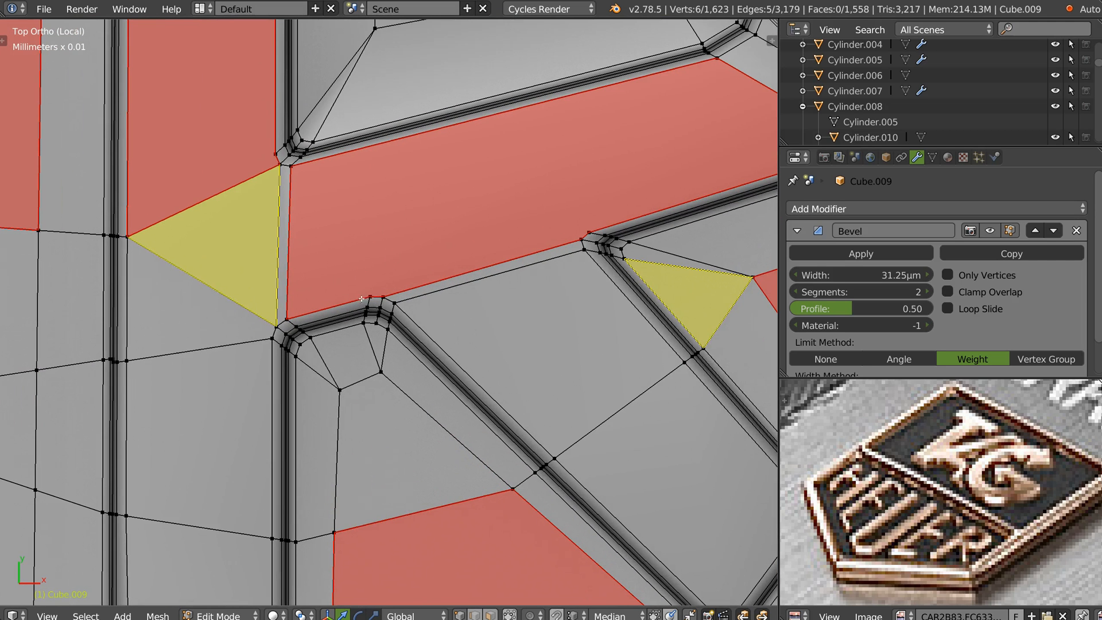
shift+middle_drag(361, 276, 355, 335)
shift+middle_drag(578, 310, 552, 373)
right_click(534, 368)
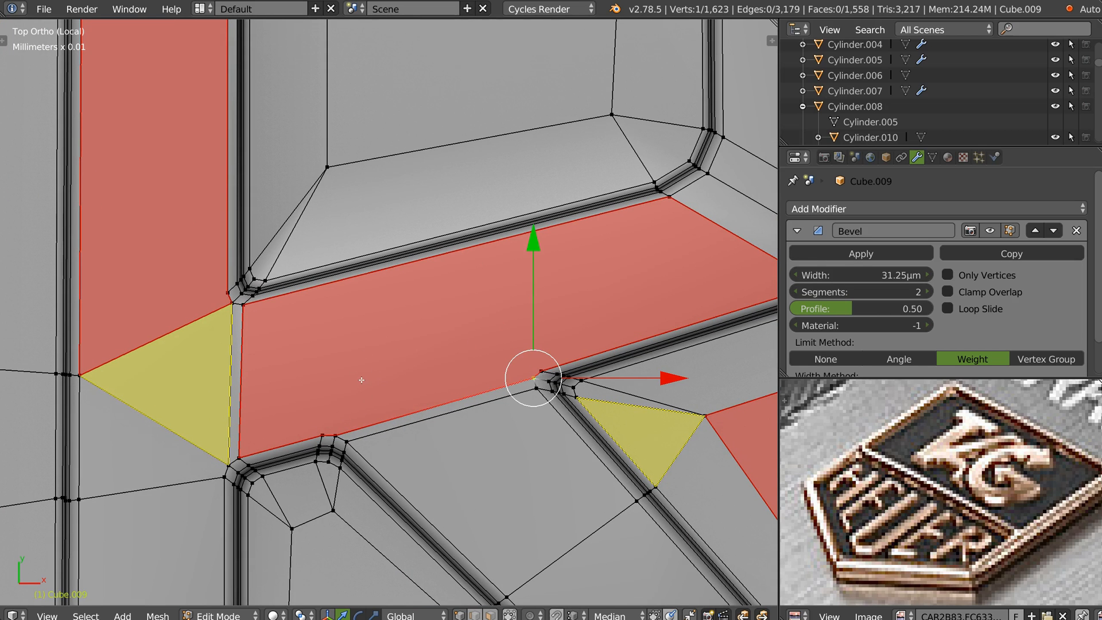
key(k)
click(335, 436)
click(415, 261)
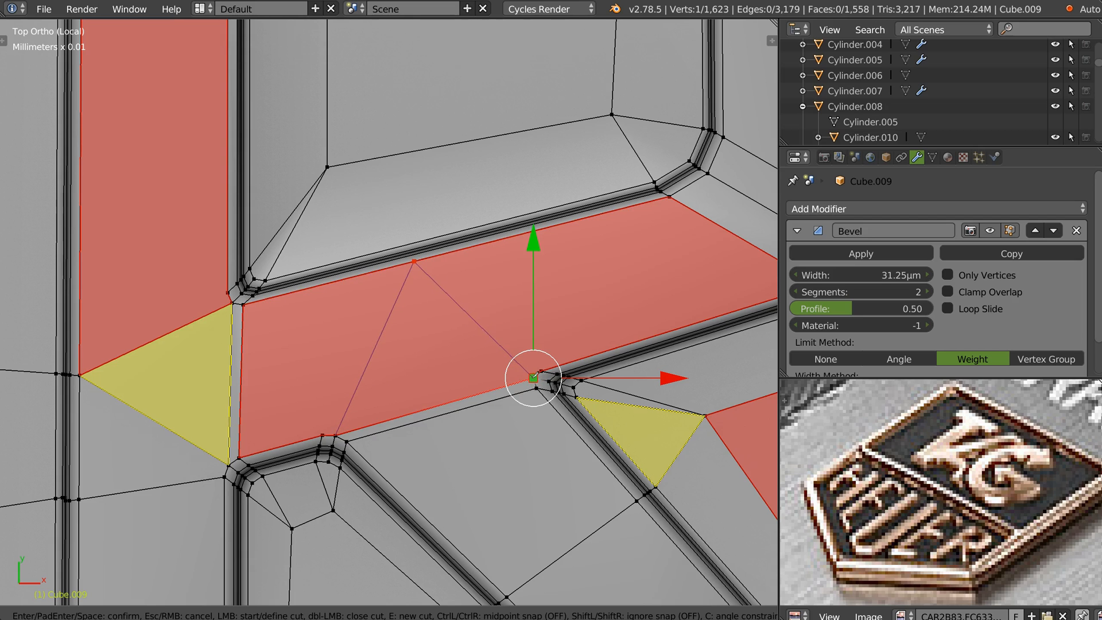
click(534, 377)
key(Return)
Step: Connect the vertex at the R leg's upper-left corner to the vertex at the bowl's lower-left corner
right_click(324, 430)
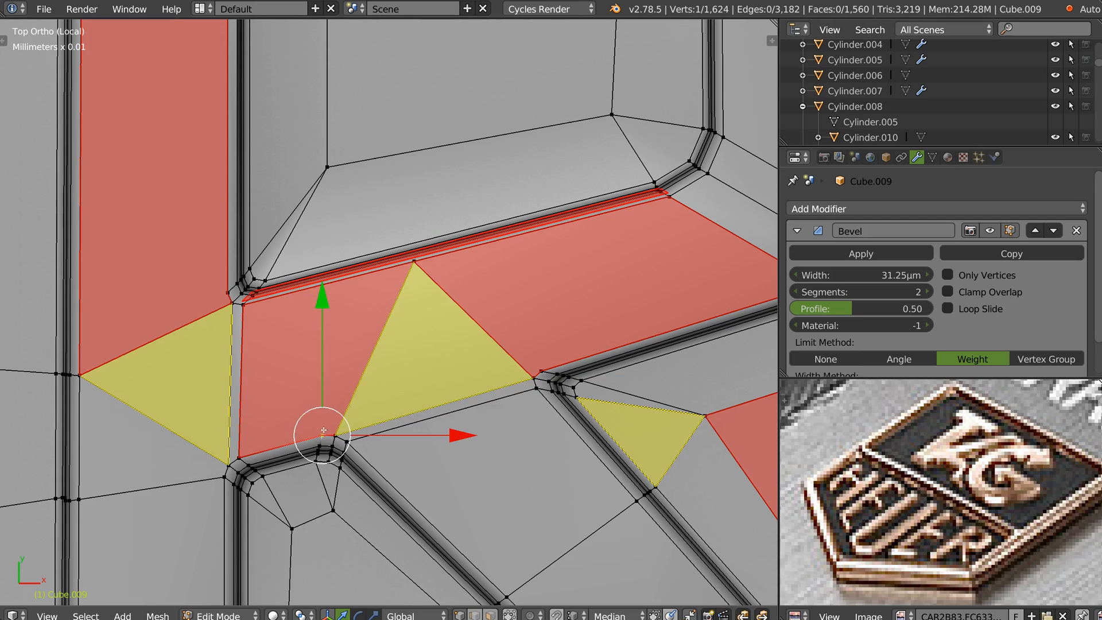
shift+right_click(248, 308)
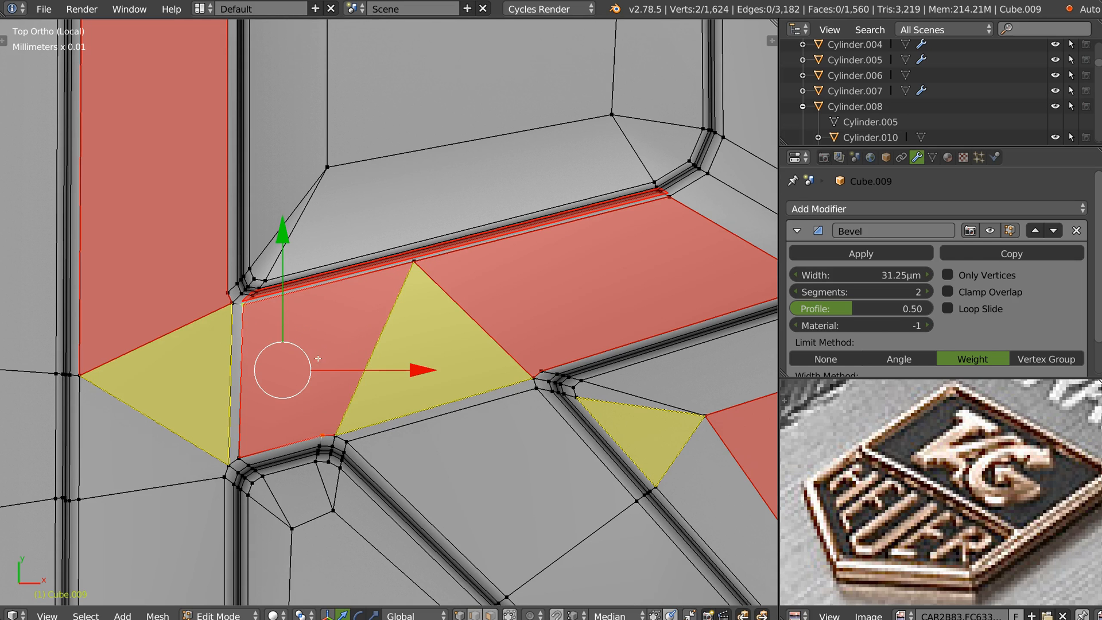
key(j)
Step: Try to knife a cut from the vertex below the R's bowl up through its counter to the border above, and undo it
shift+middle_drag(518, 357, 466, 409)
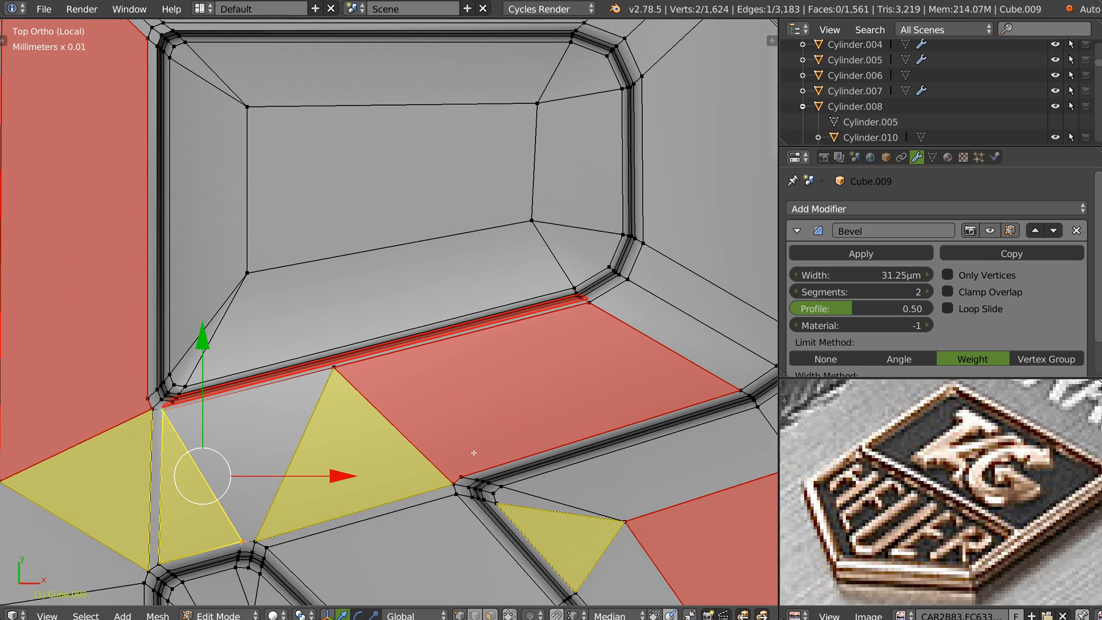
key(k)
click(460, 476)
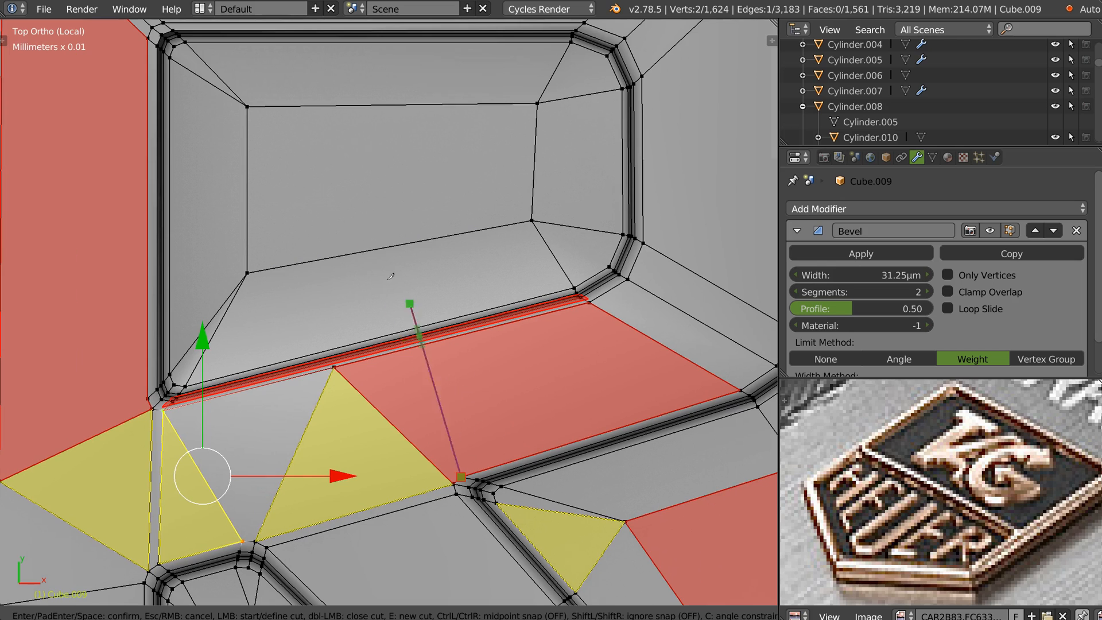
click(392, 247)
shift+middle_drag(393, 182, 368, 442)
click(359, 368)
shift+middle_drag(360, 367, 371, 521)
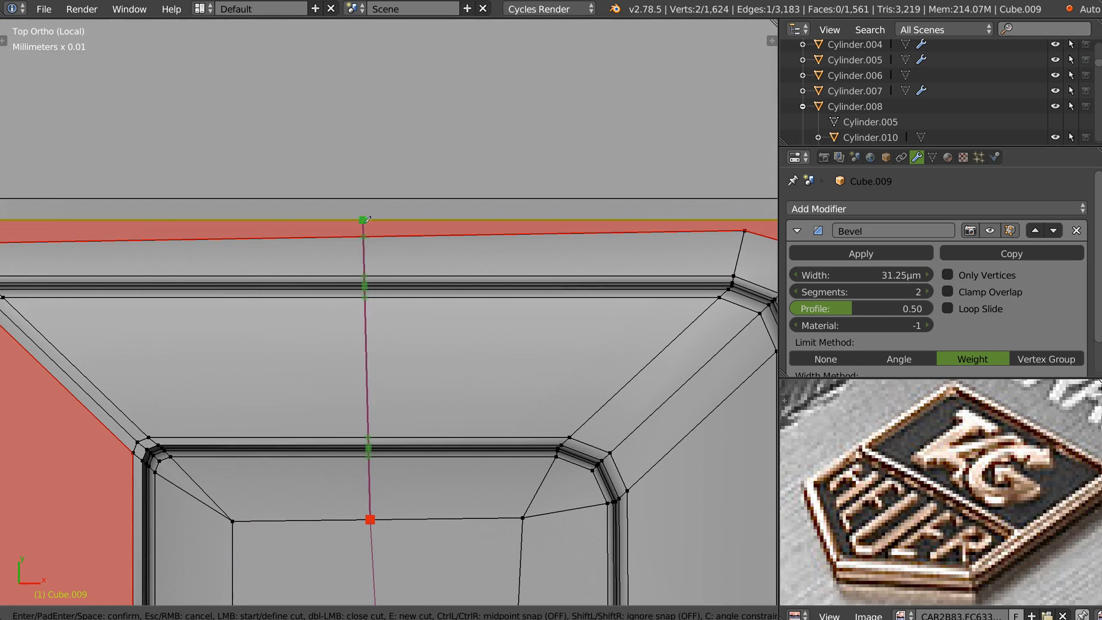
click(367, 198)
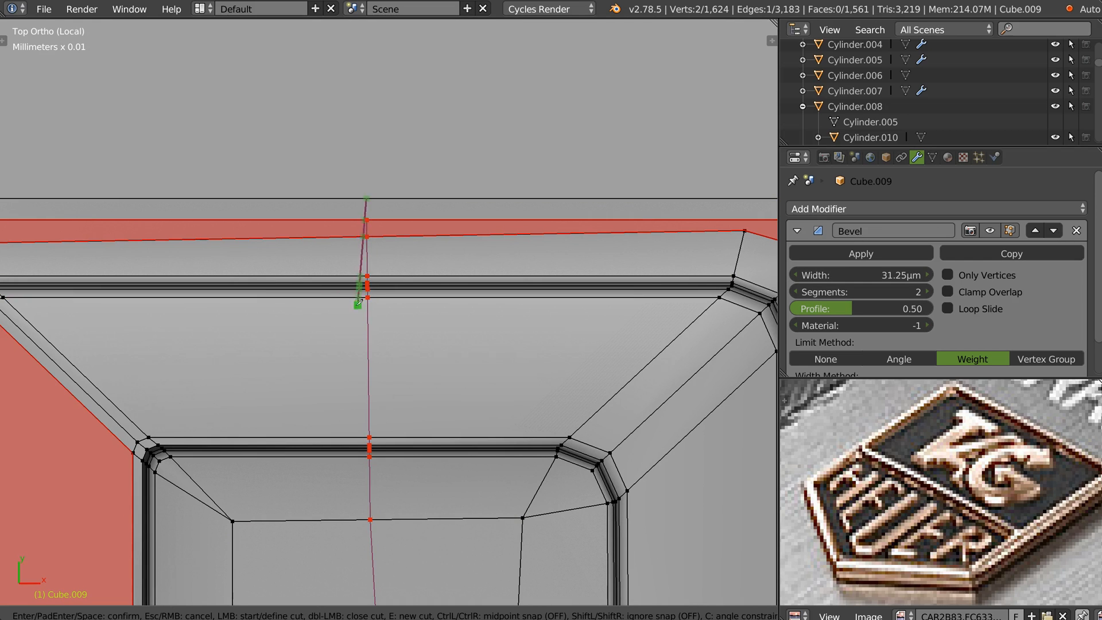
key(Return)
scroll(356, 292, down, 4)
middle_drag(388, 340, 391, 282)
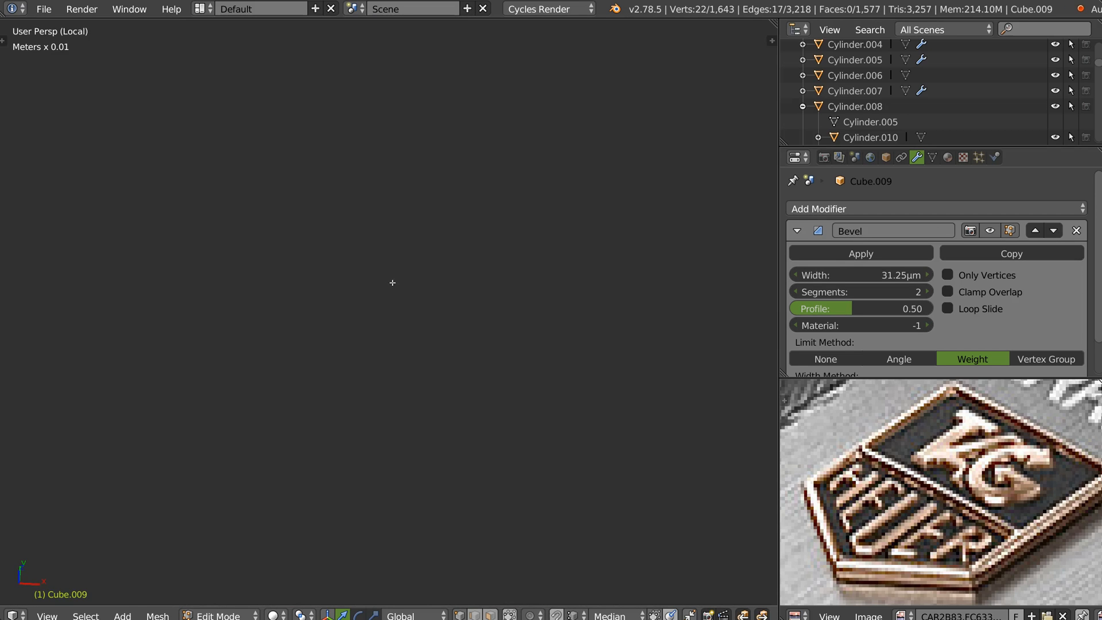
key(ctrl+z)
key(KP_7)
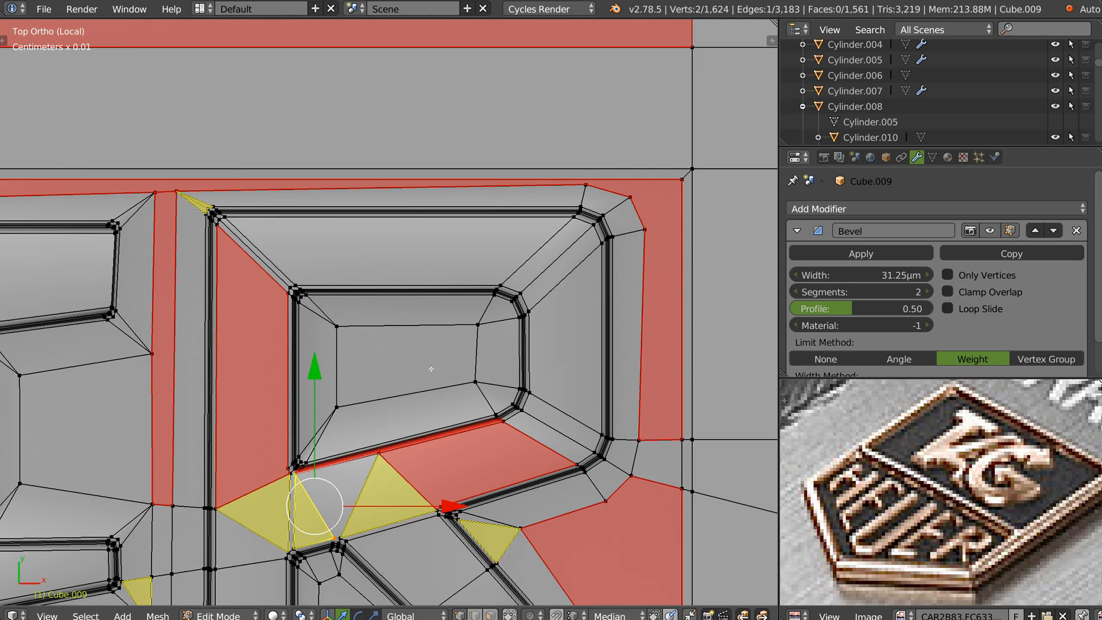
Step: Knife a cut from the R leg's upper-right corner vertex up through the bowl's counter to the edge above the letter
key(k)
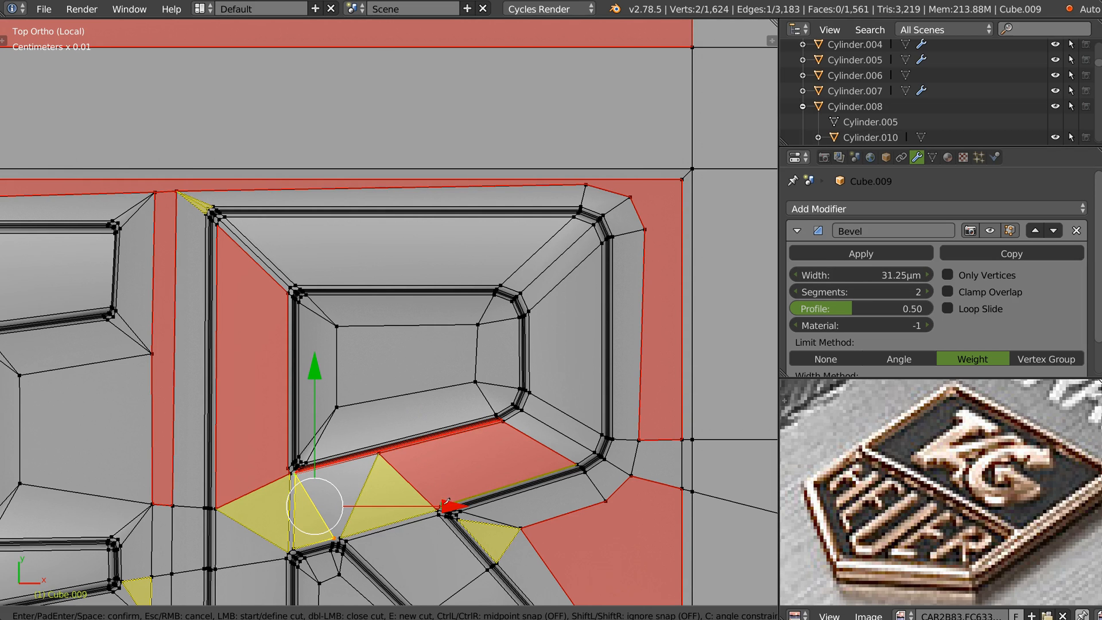
click(442, 505)
click(405, 439)
click(400, 294)
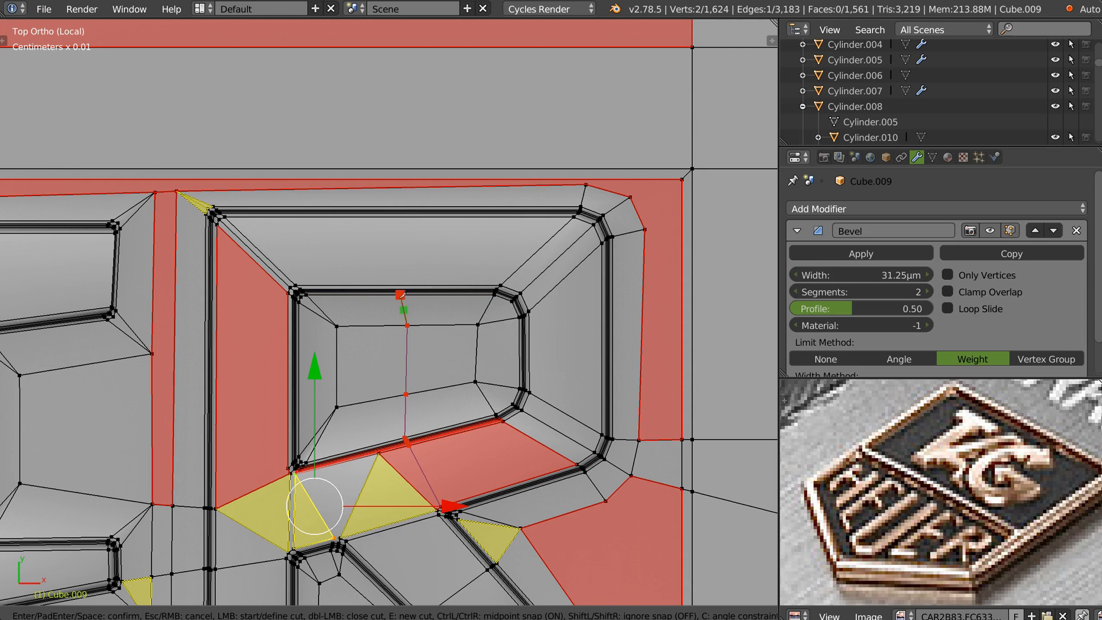
click(401, 187)
key(Return)
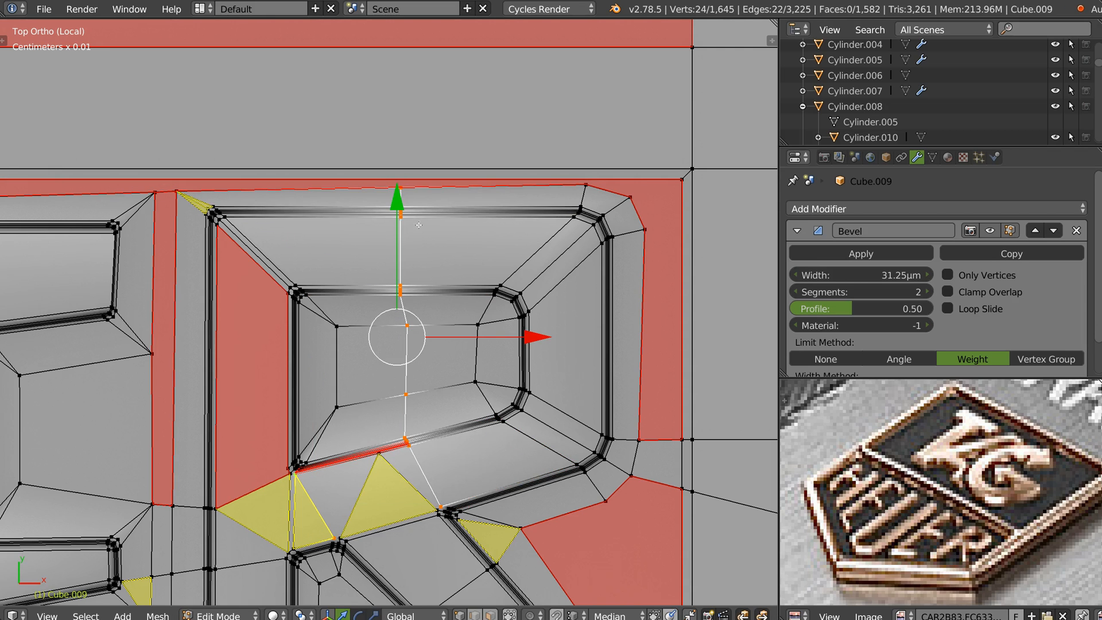
Step: Knife a cut from beside the R counter's lower-left corner across the stem to the lower-left vertex in the second E's upper gap
scroll(390, 338, up, 4)
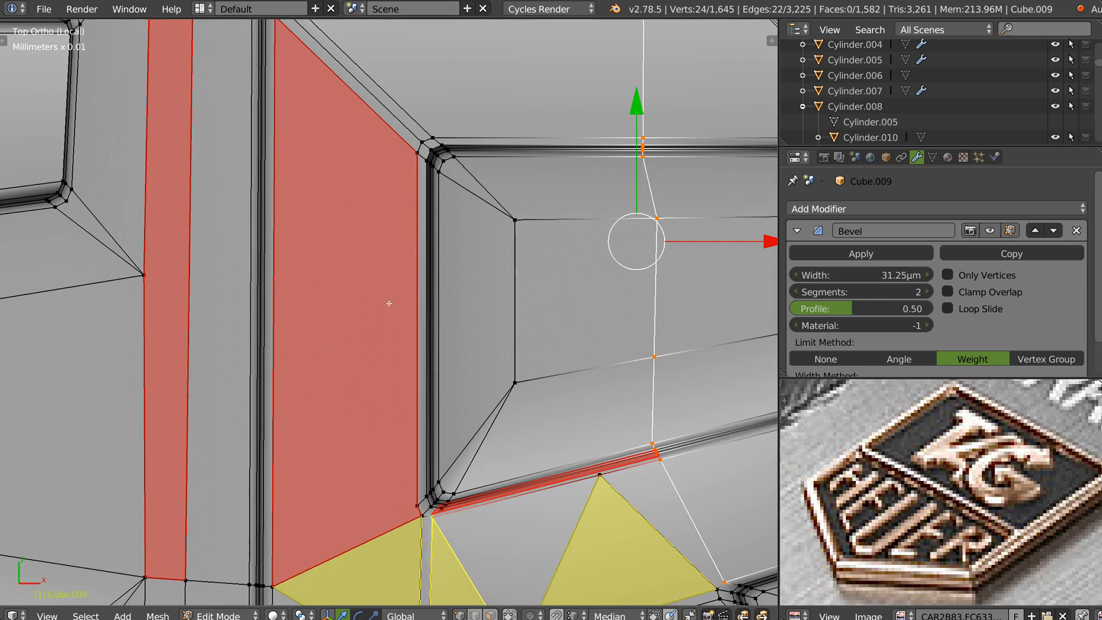
shift+middle_drag(355, 554, 415, 367)
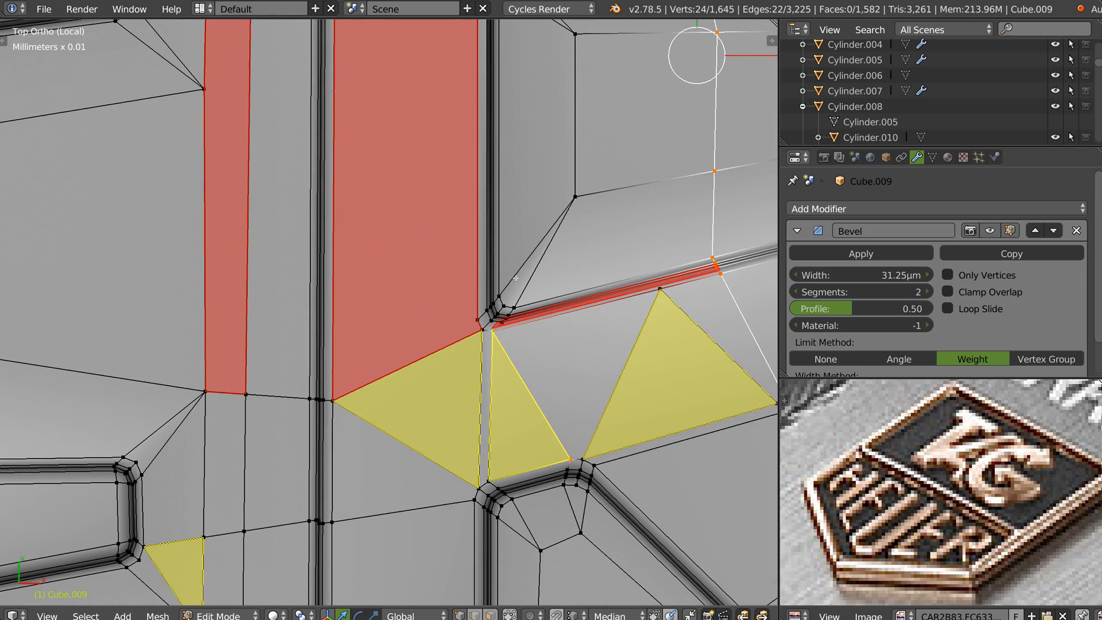
scroll(516, 279, down, 2)
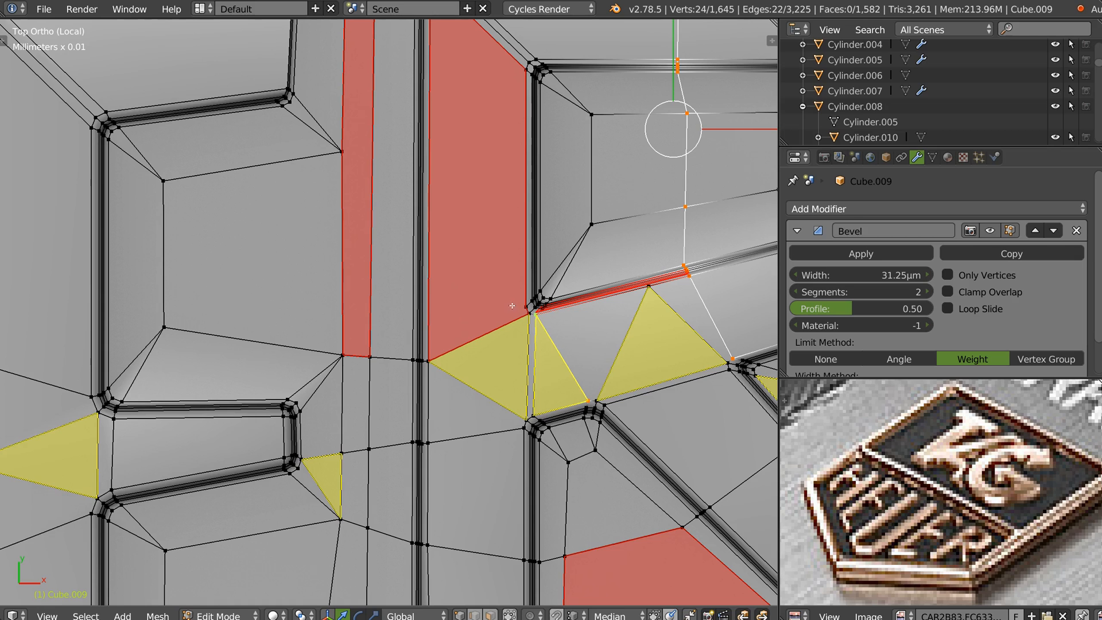
key(k)
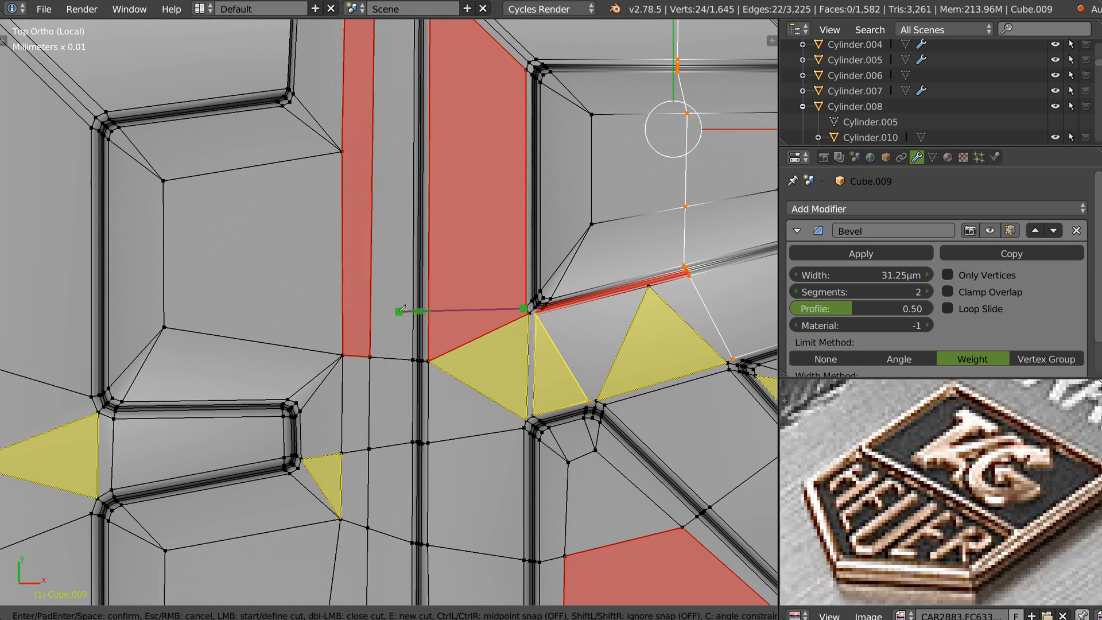
click(342, 309)
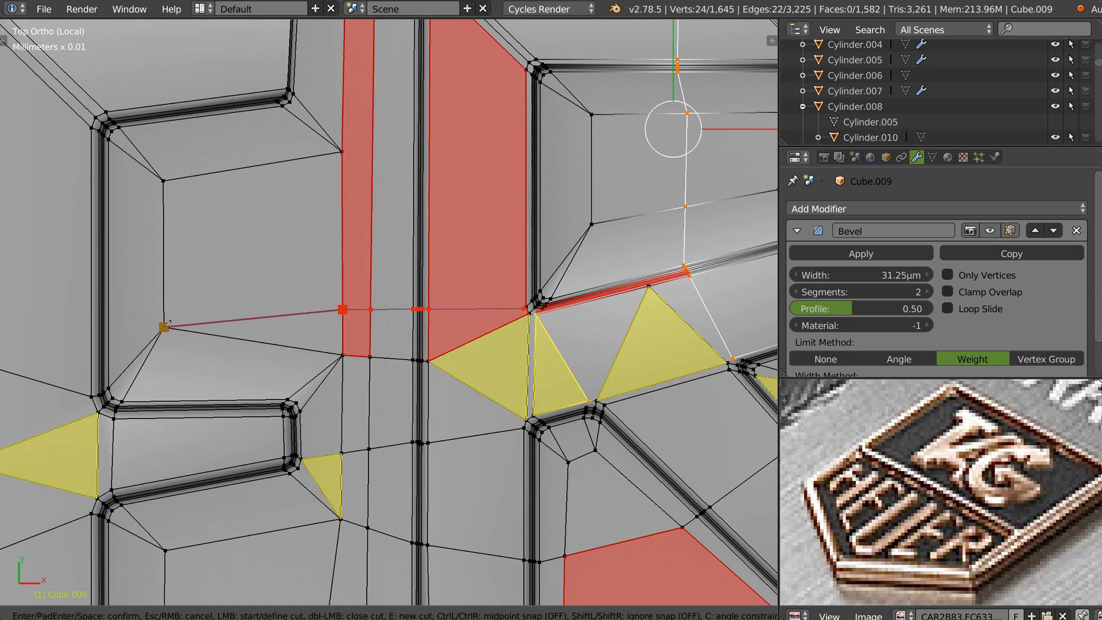
click(164, 327)
key(Return)
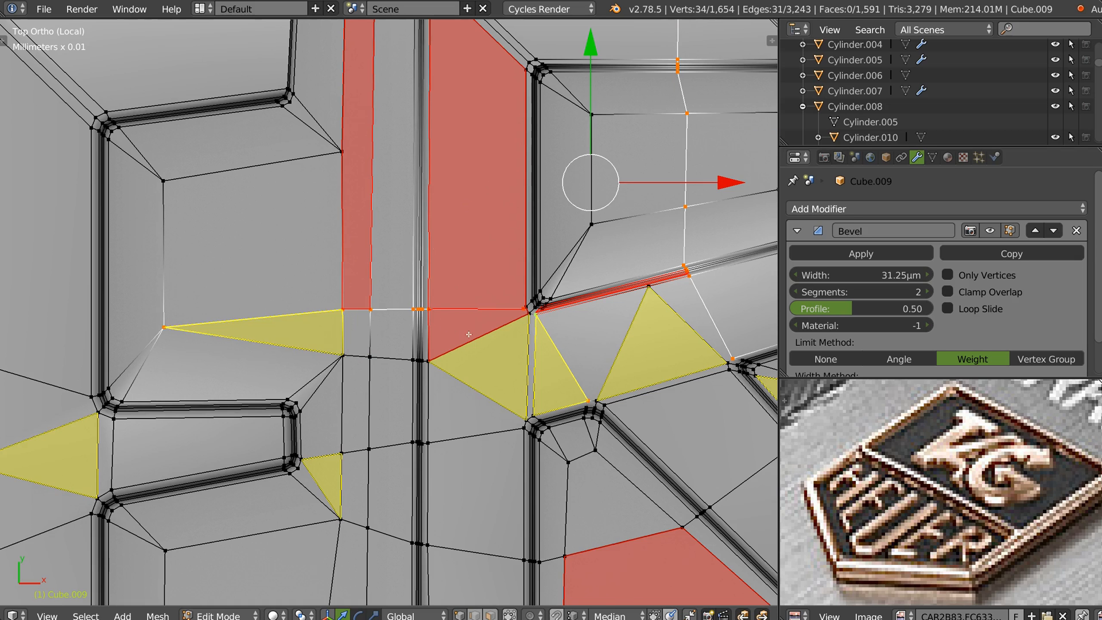
Step: Merge the new cut's end vertex into the adjacent corner vertex at the R counter's lower left and check it in perspective
scroll(469, 334, up, 4)
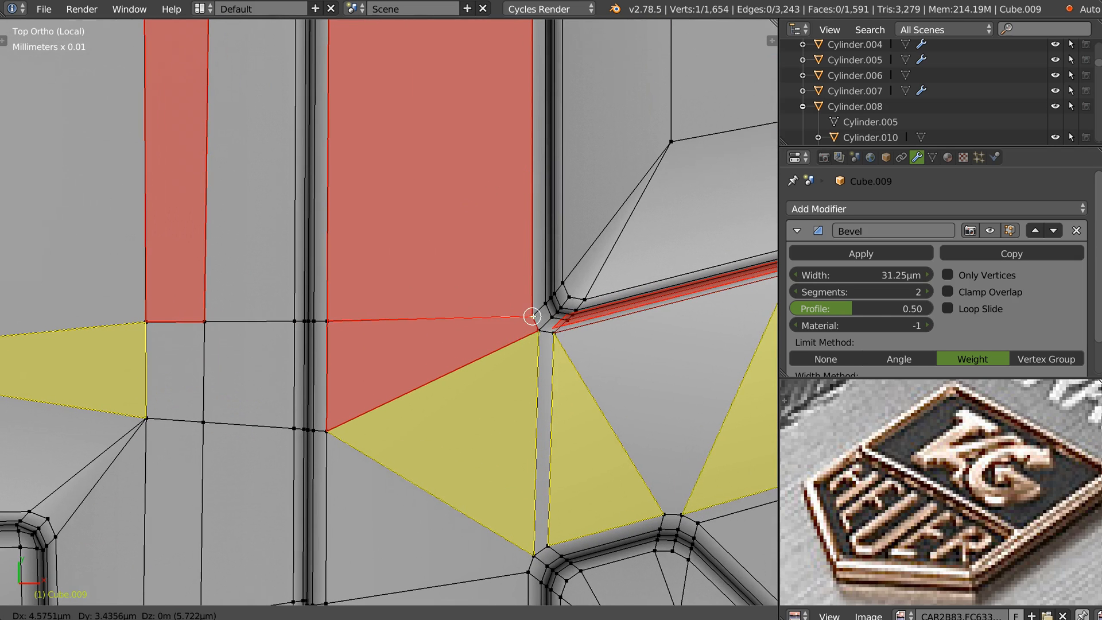
right_click(528, 318)
scroll(447, 351, down, 3)
middle_drag(447, 350, 499, 344)
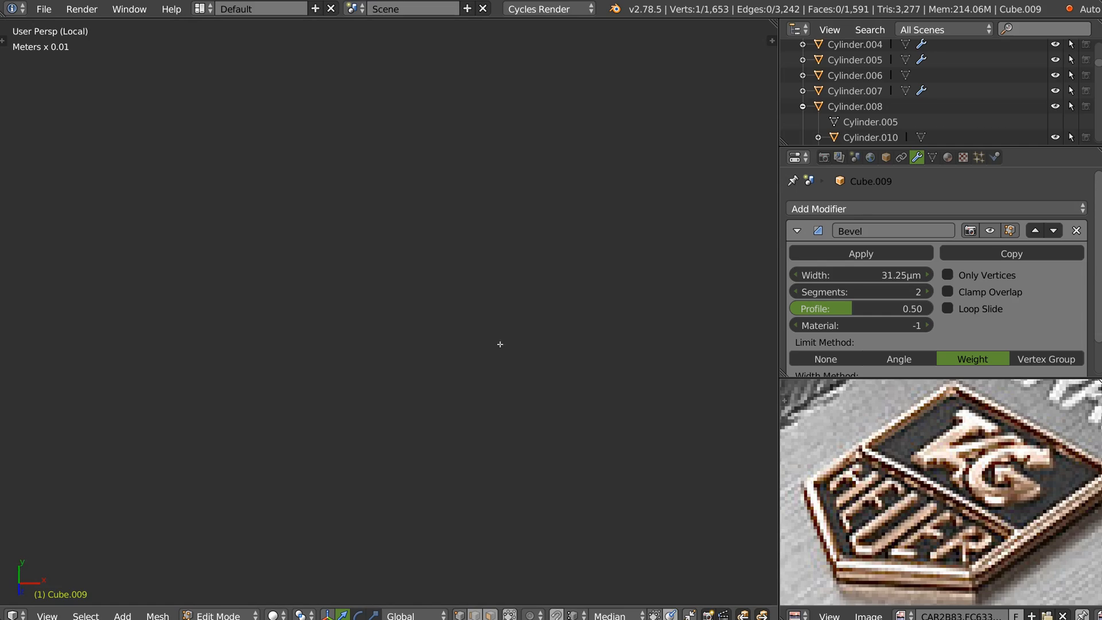
key(KP_Decimal)
scroll(454, 303, up, 2)
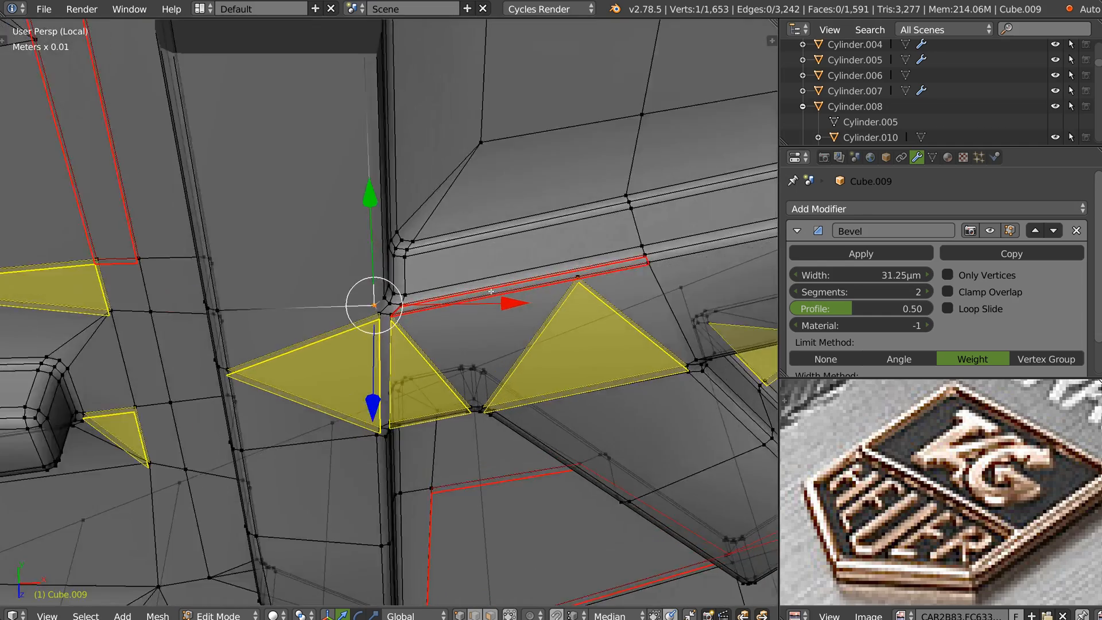
scroll(454, 303, down, 2)
middle_drag(454, 304, 376, 316)
scroll(477, 352, up, 2)
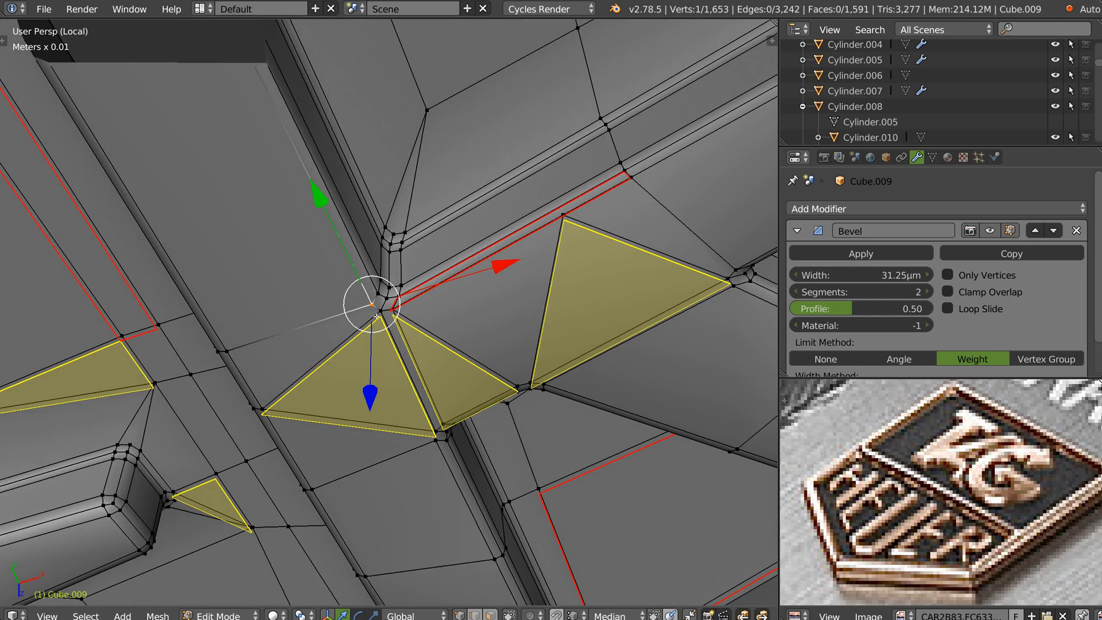
Step: Knife a cut from the triangle's apex below the R's counter to the lower-left corner of the counter's floor
right_click(565, 214)
scroll(565, 215, up, 3)
middle_drag(554, 231, 549, 279)
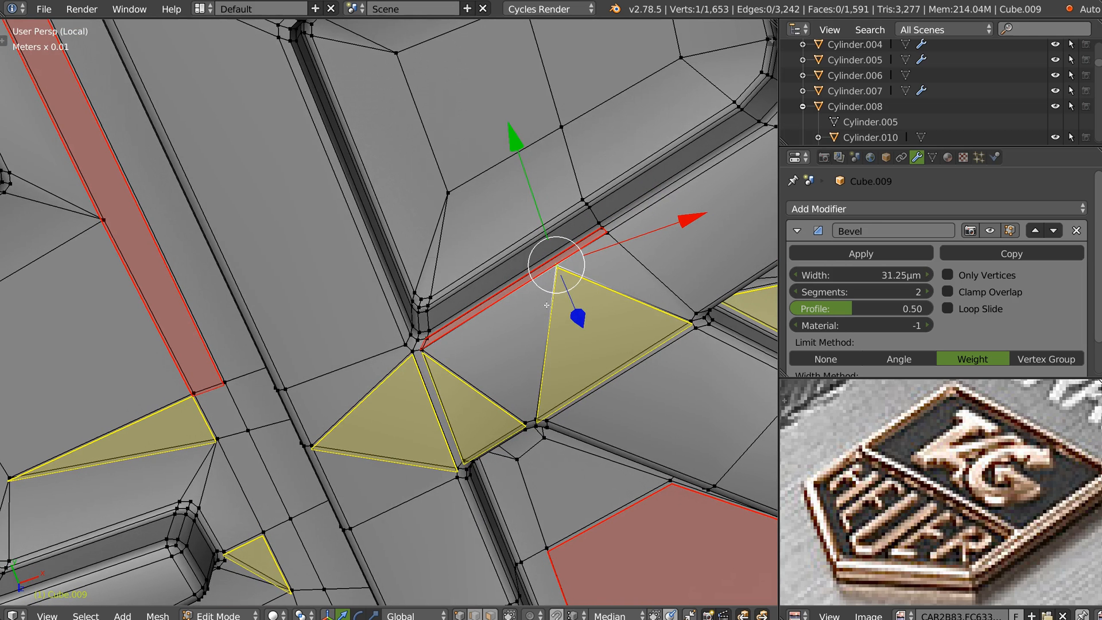
key(KP_7)
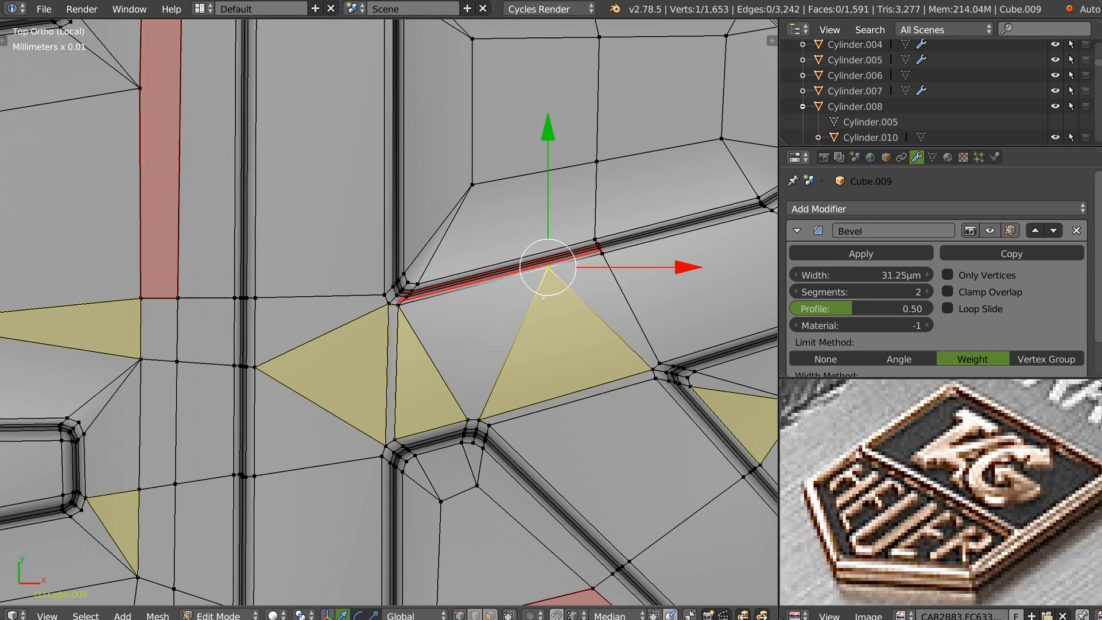
key(k)
click(548, 267)
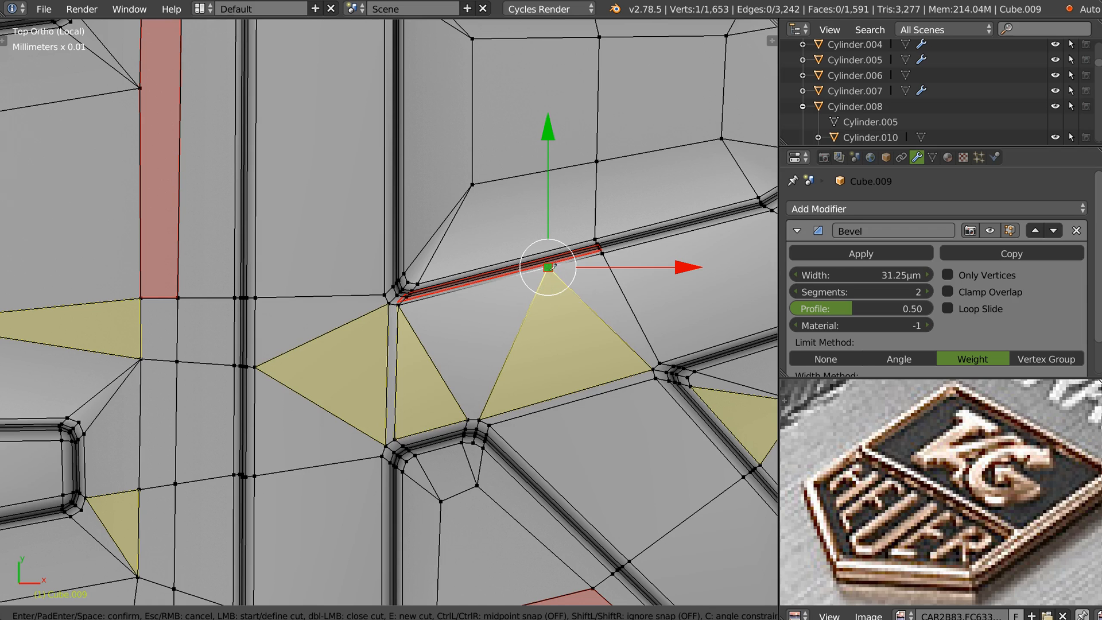
click(544, 252)
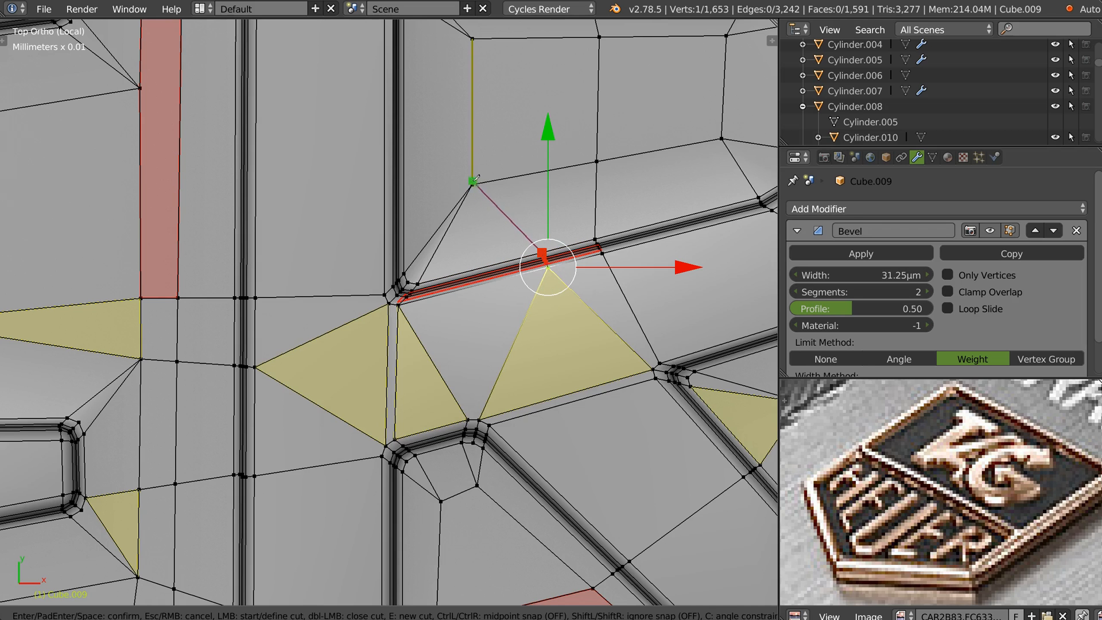
click(473, 184)
key(Return)
Step: Knife a cut from the vertex between the second E and the R across the stem to the middle of the counter floor's lower edge
ctrl+middle_drag(588, 215, 580, 299)
shift+middle_drag(436, 126, 555, 276)
ctrl+middle_drag(505, 252, 390, 248)
key(ctrl+l)
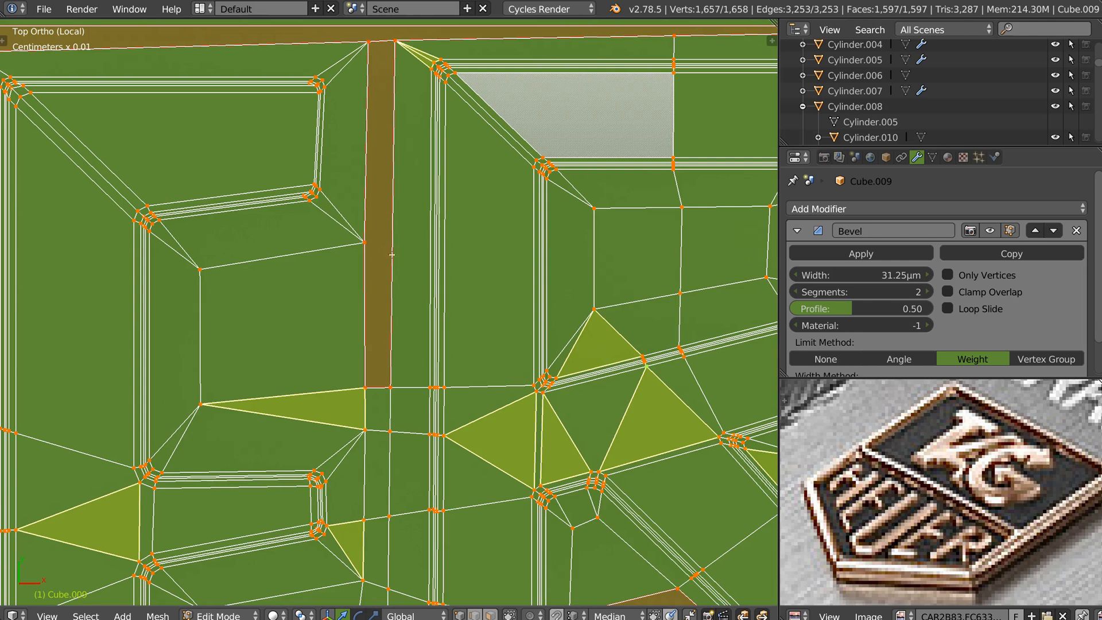
key(a)
key(k)
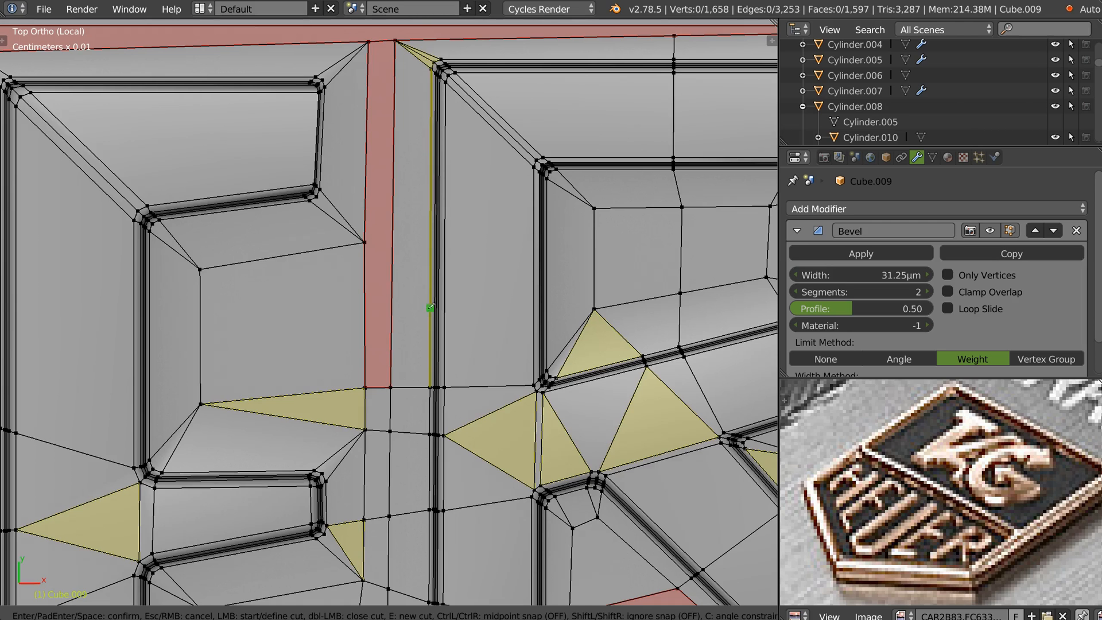
click(364, 242)
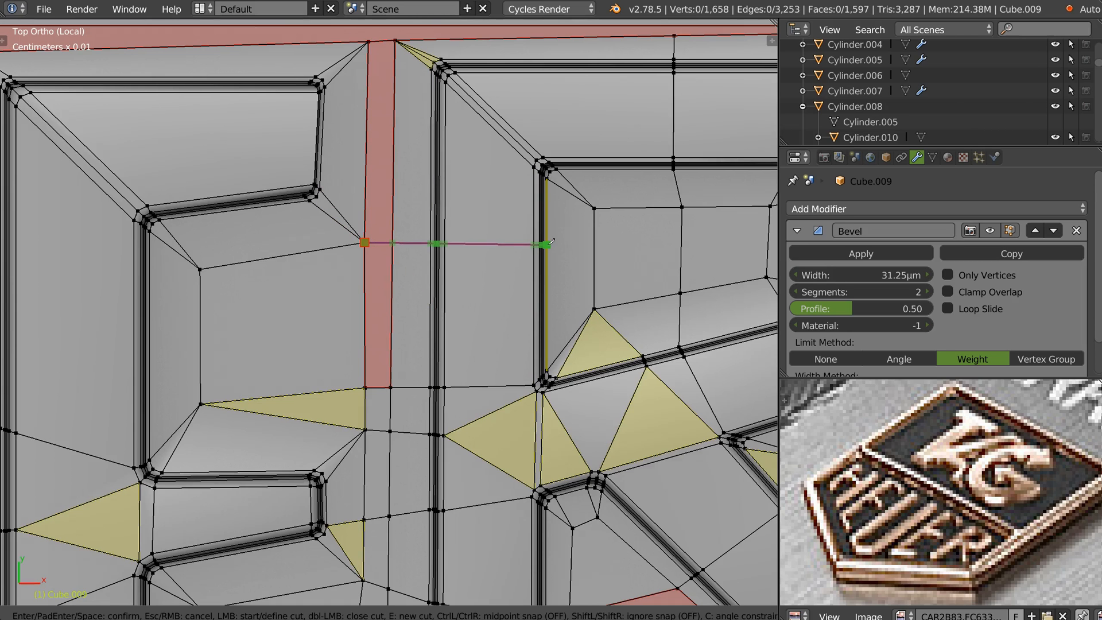
click(545, 243)
click(594, 247)
click(680, 293)
key(Return)
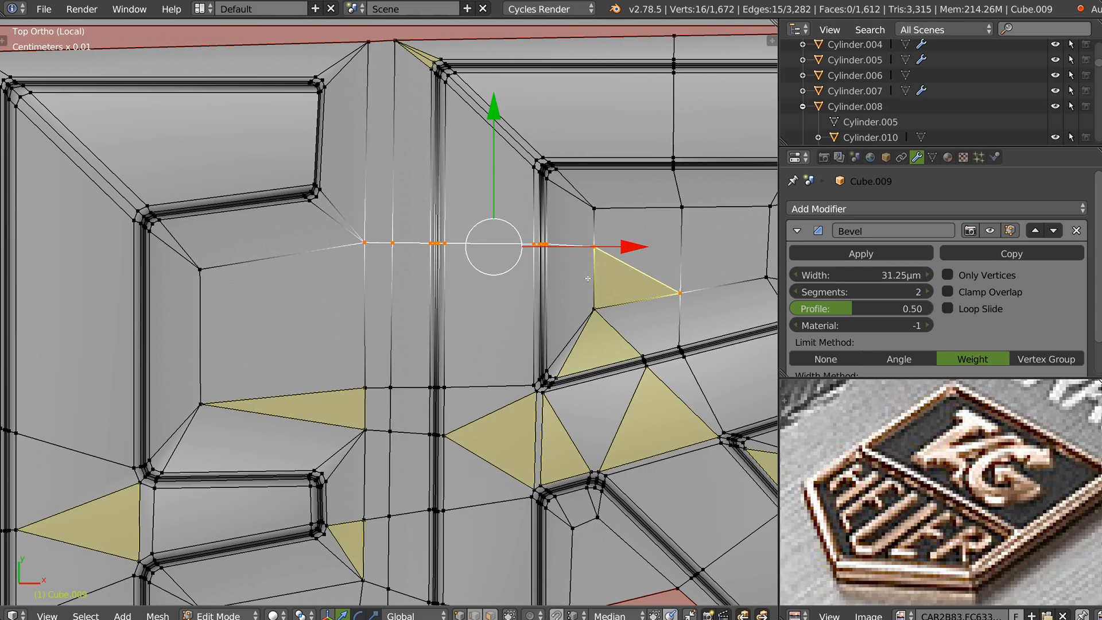
Step: Try smoothing the whole badge in Object Mode, inspect the HEUER letters, and undo it
ctrl+middle_drag(602, 265, 591, 424)
mouse_move(89, 393)
shift+middle_down()
mouse_move(330, 422)
mouse_move(457, 349)
mouse_move(447, 300)
mouse_move(396, 284)
shift+middle_up()
key(Tab)
right_click(391, 284)
click(404, 297)
key(shift+z)
click(525, 298)
middle_drag(554, 238, 522, 315)
scroll(407, 310, up, 3)
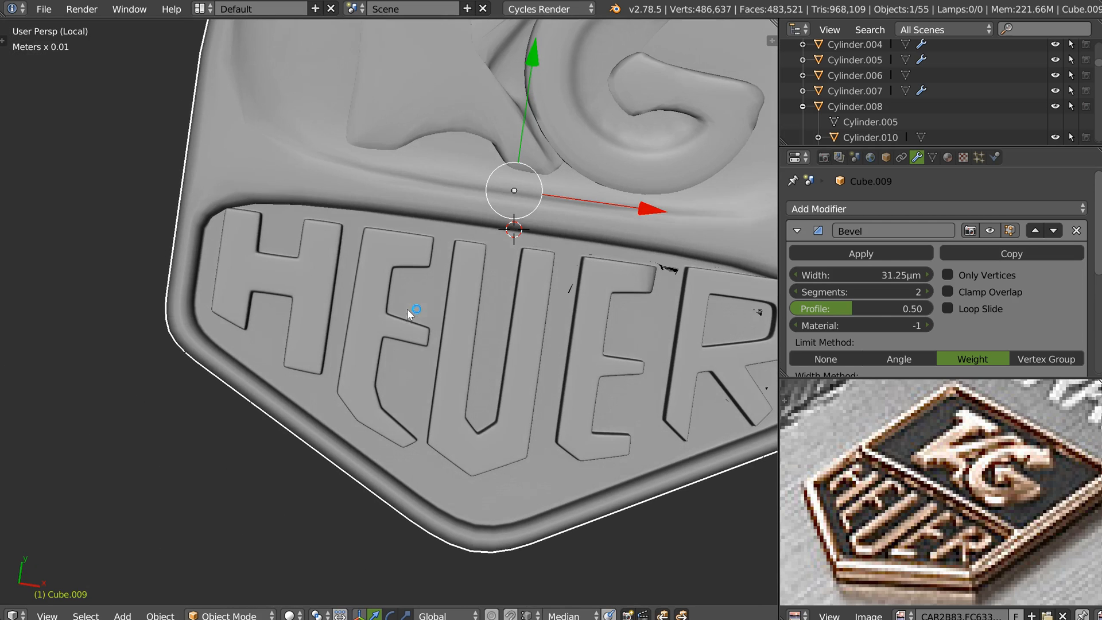
shift+middle_drag(599, 303, 595, 288)
scroll(597, 278, up, 3)
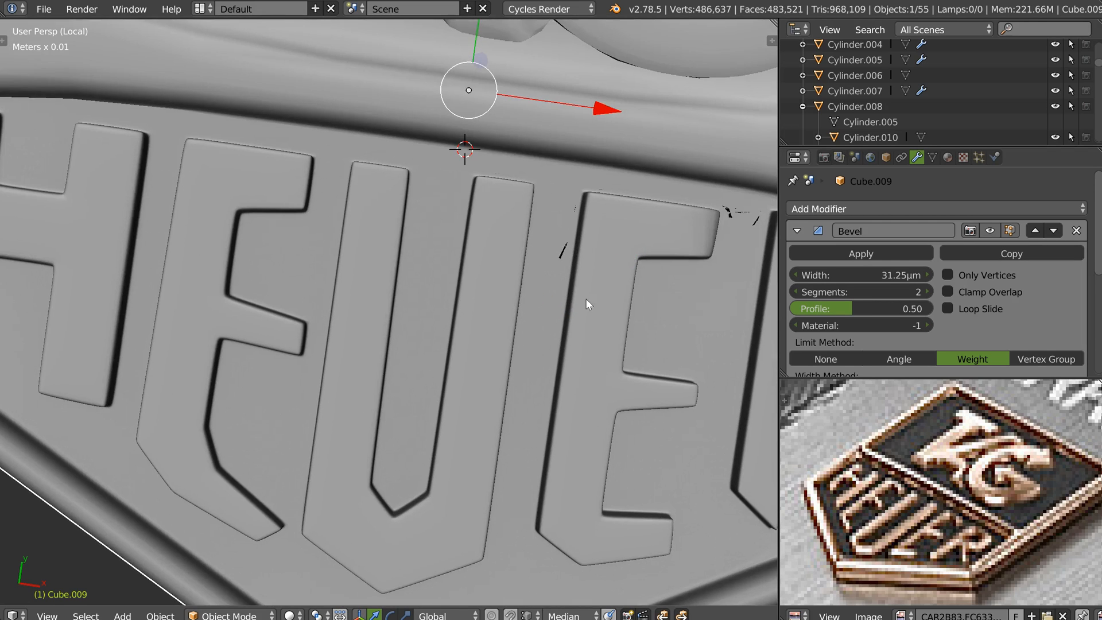
key(ctrl+z)
key(Tab)
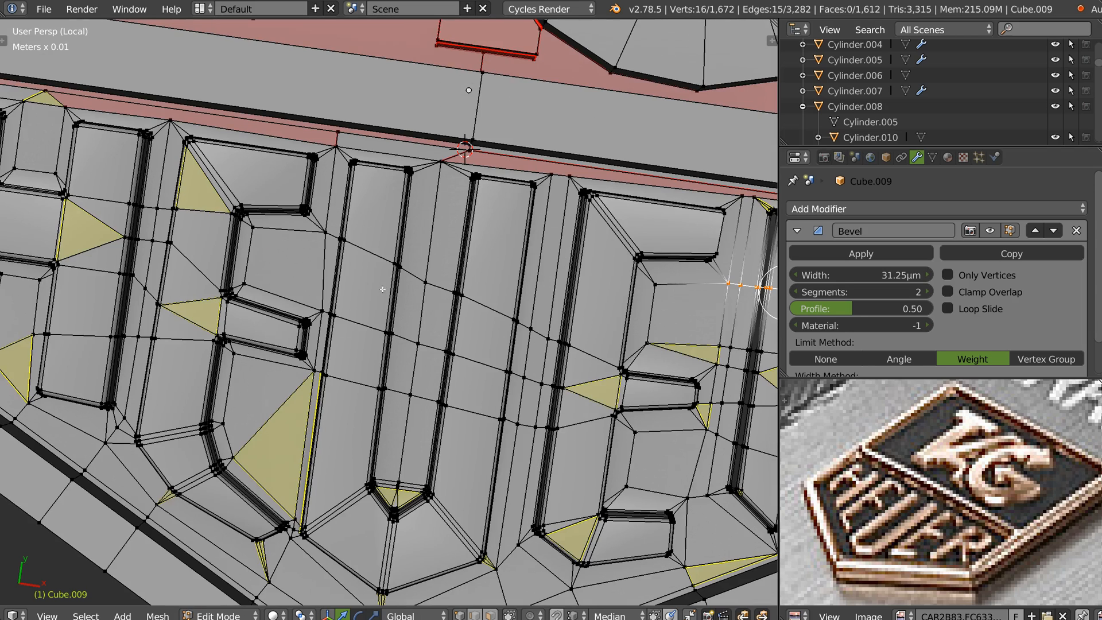
Step: Compare the HEUER letters with and without the smoothing in Object Mode, and return to editing the unsmoothed mesh
scroll(548, 247, up, 5)
key(Tab)
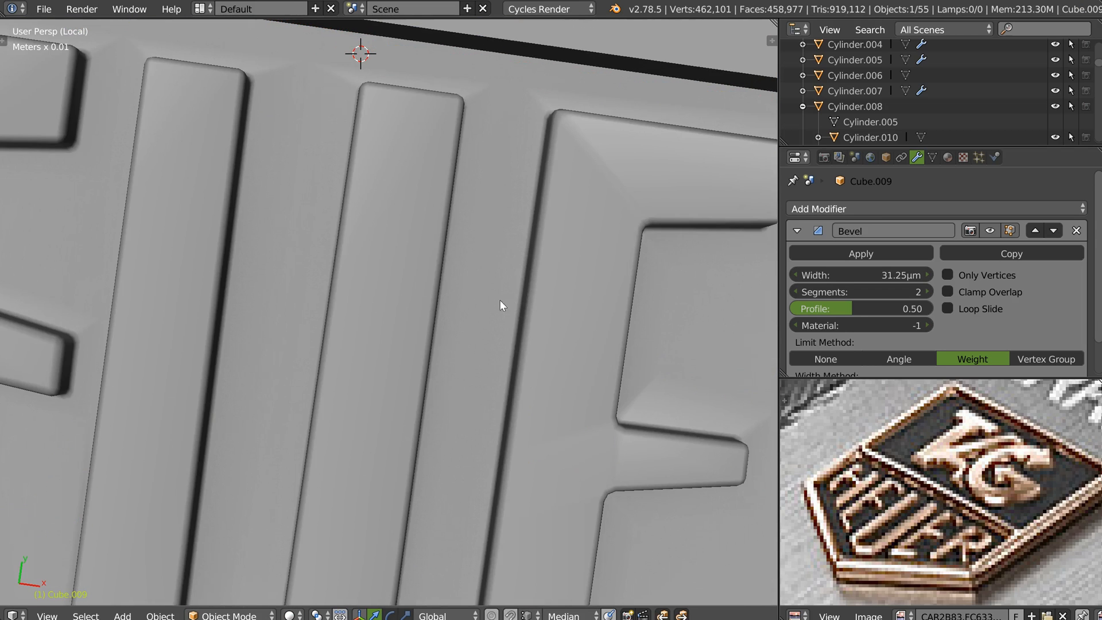
key(ctrl+z)
scroll(538, 264, down, 4)
middle_drag(432, 342, 426, 274)
key(ctrl+shift+z)
scroll(540, 267, down, 2)
middle_drag(540, 267, 402, 271)
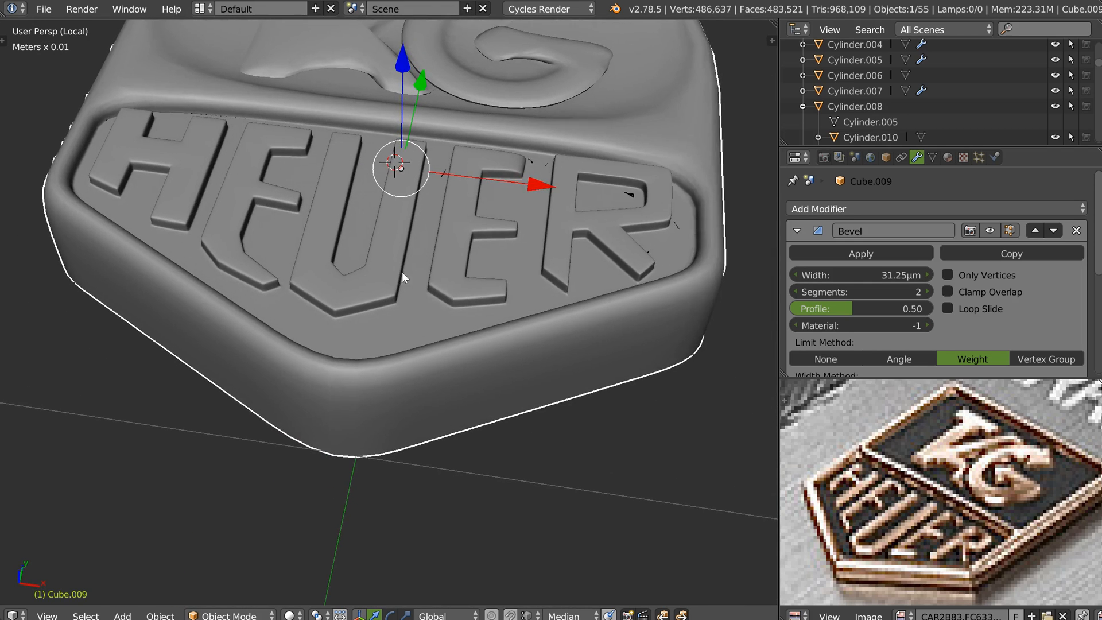
key(ctrl+z)
middle_drag(511, 260, 479, 294)
key(Tab)
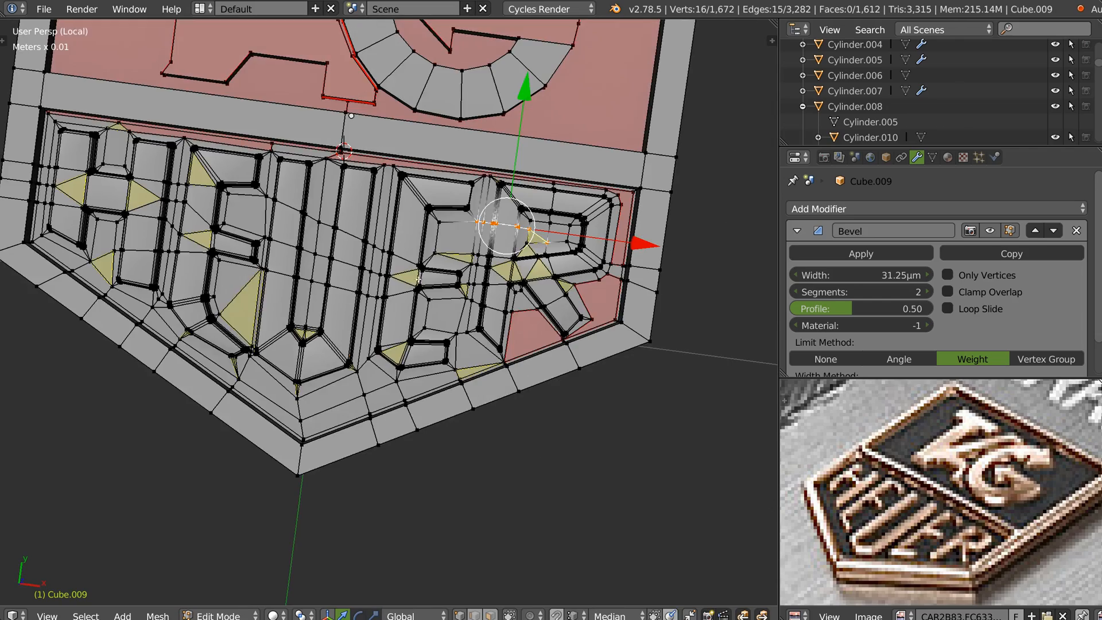
Step: Move the vertex below the tip of the R's diagonal leg onto the neighbouring vertex on the border's inner edge
scroll(440, 272, up, 8)
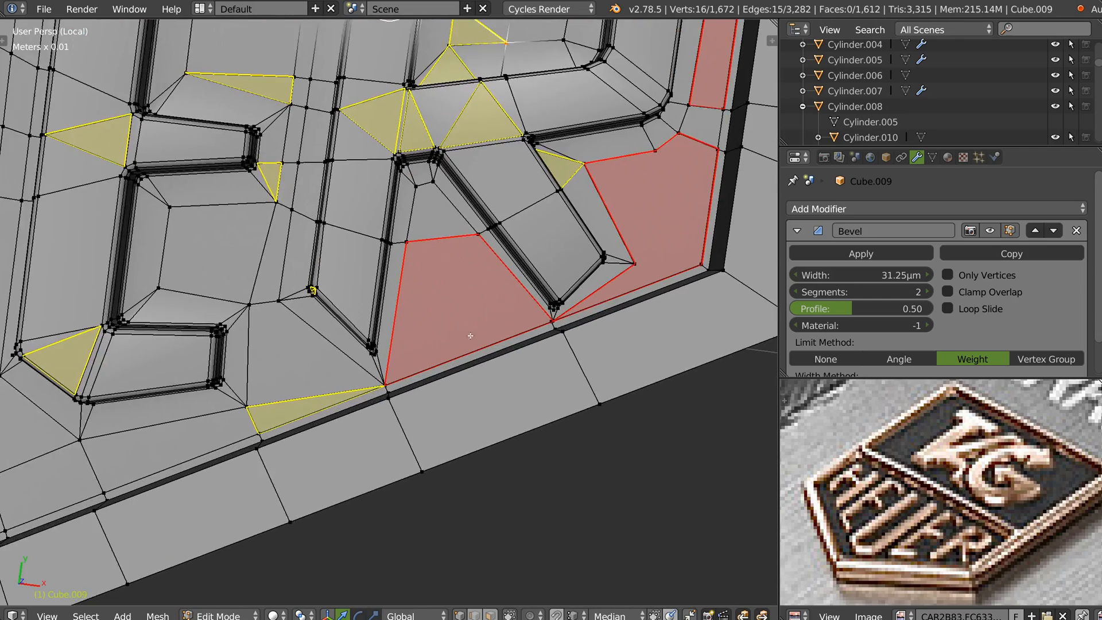
scroll(601, 316, up, 3)
right_click(597, 299)
key(g)
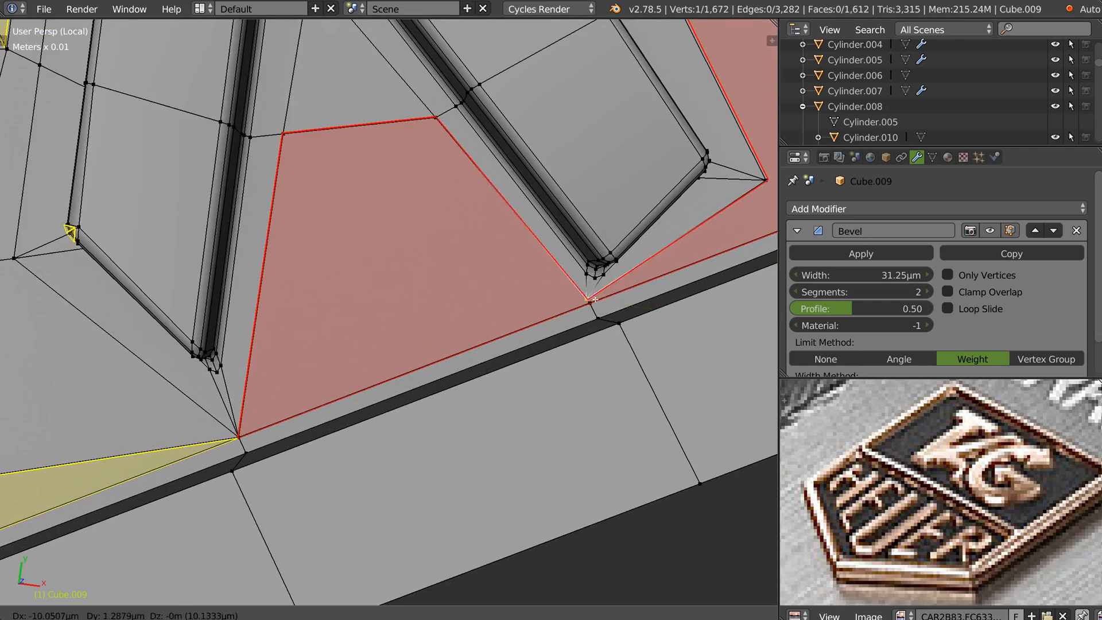
click(590, 303)
Step: Connect the vertex beside the R's leg tip to the one below the bowl, and join the latter to the border's inner edge
scroll(565, 313, down, 1)
scroll(525, 329, down, 2)
shift+middle_drag(529, 313, 499, 429)
right_click(495, 404)
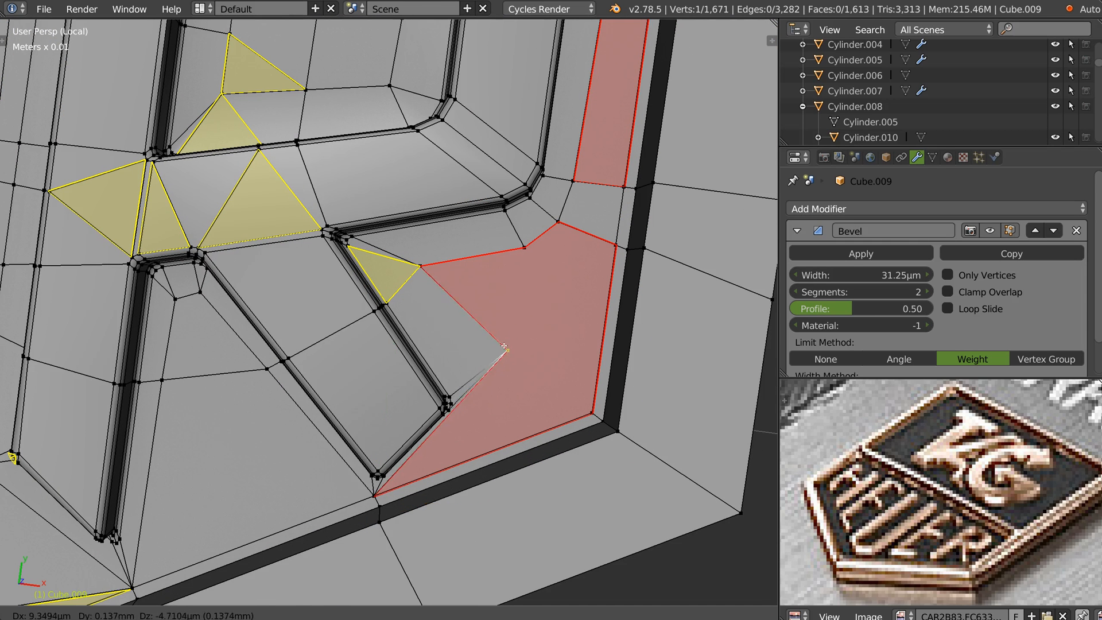
shift+right_click(523, 247)
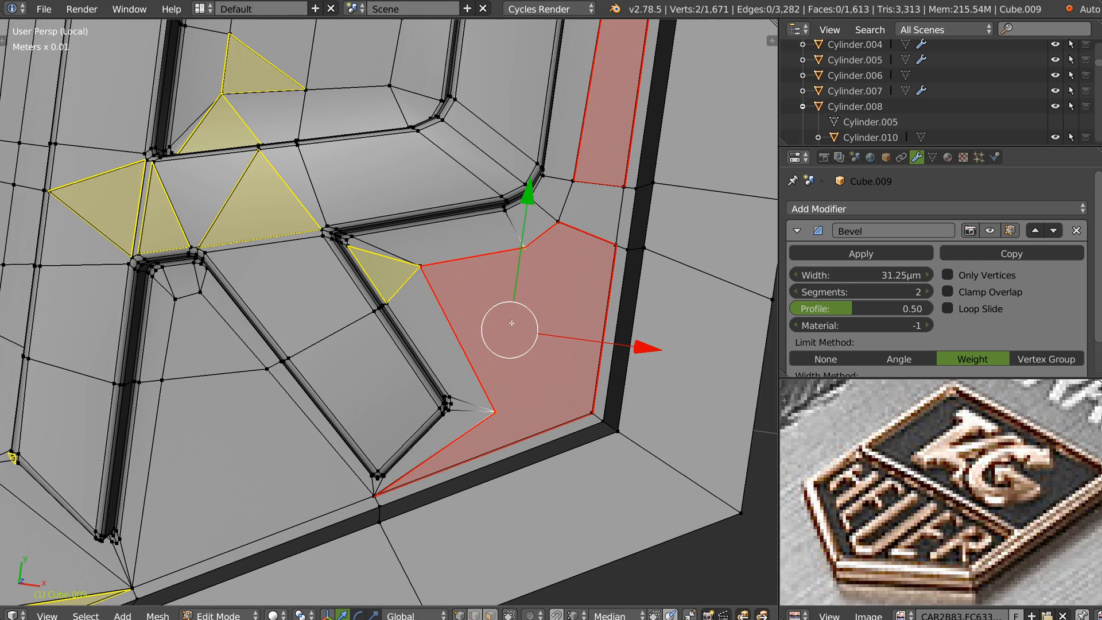
key(j)
shift+middle_drag(581, 253, 557, 274)
right_click(510, 274)
shift+right_click(594, 290)
key(j)
Step: Dissolve the three edges crossing the border beside the R
shift+middle_drag(557, 299, 520, 515)
right_click(545, 246)
scroll(629, 209, down, 2)
key(ctrl+Tab)
key(2)
right_click(653, 127)
shift+right_click(625, 155)
shift+right_click(646, 206)
key(ctrl+x)
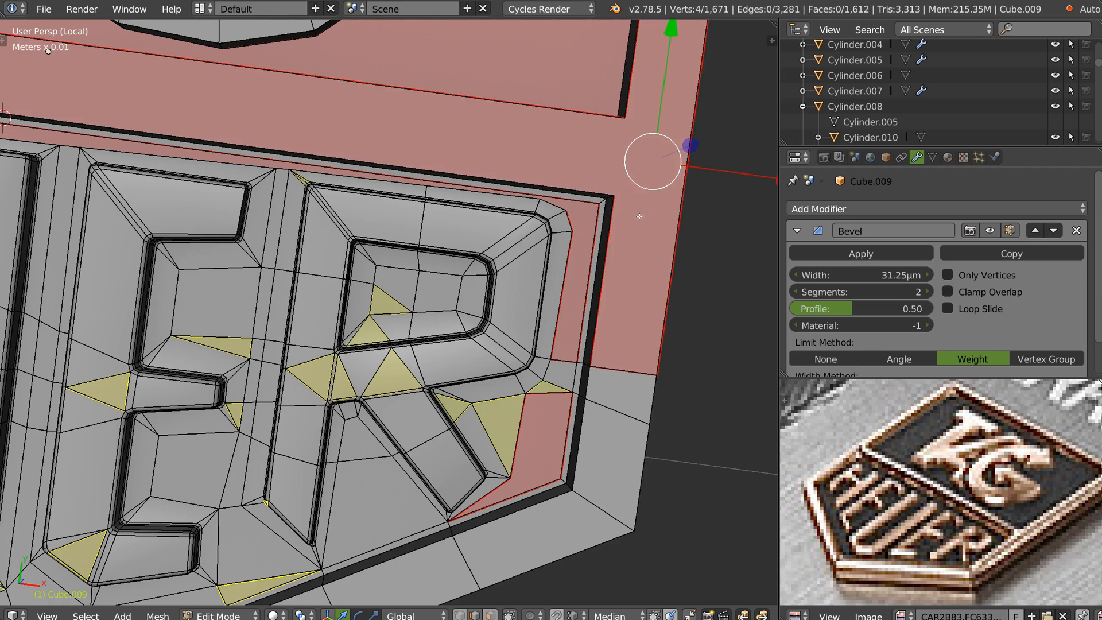
Step: Dissolve the three edges crossing the border beside the upper end of the H
scroll(638, 221, down, 4)
shift+middle_drag(579, 213, 746, 261)
shift+middle_drag(236, 155, 384, 222)
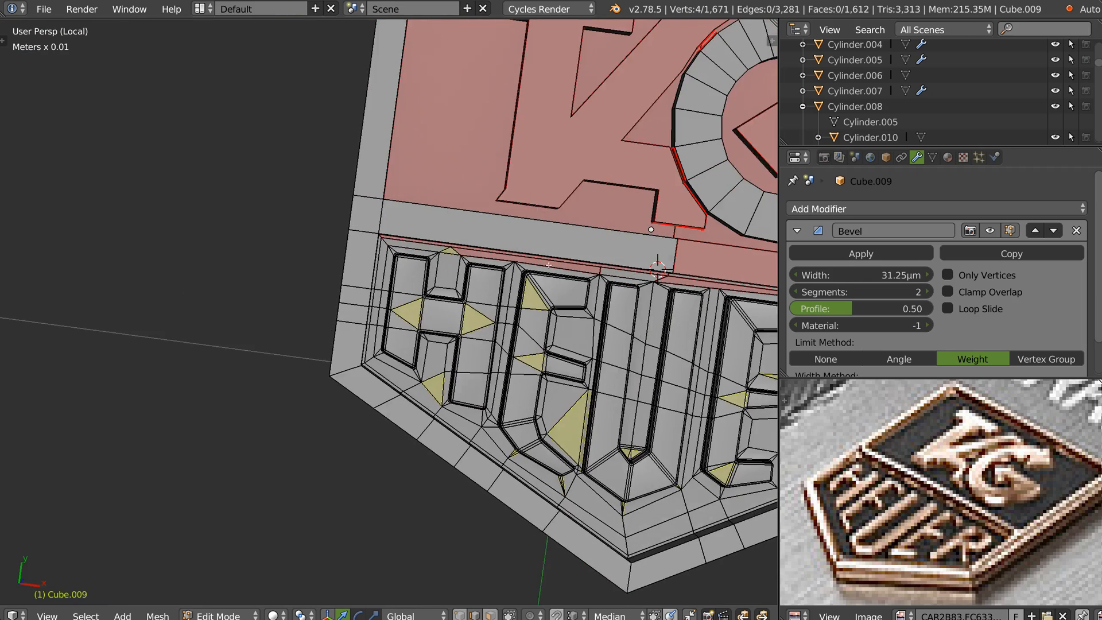
scroll(384, 223, up, 3)
key(c)
mouse_move(384, 223)
mouse_down()
mouse_move(352, 229)
mouse_move(379, 193)
mouse_up()
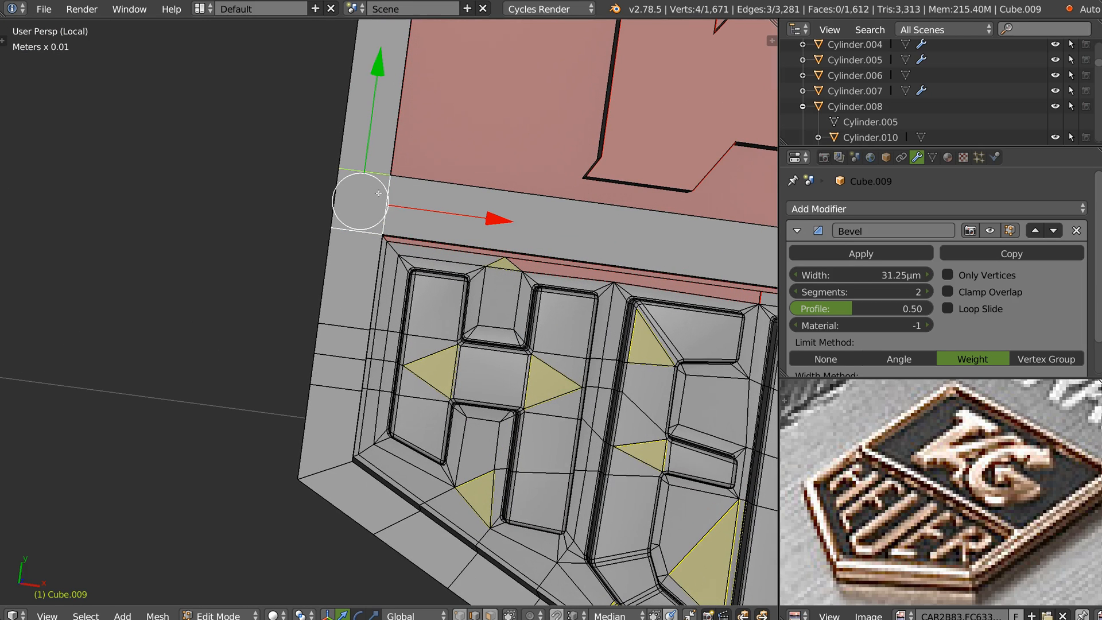
key(ctrl+x)
Step: Dissolve the four leftover vertical edges on the badge's two outer side walls, level with the divider bar
middle_drag(432, 217, 361, 254)
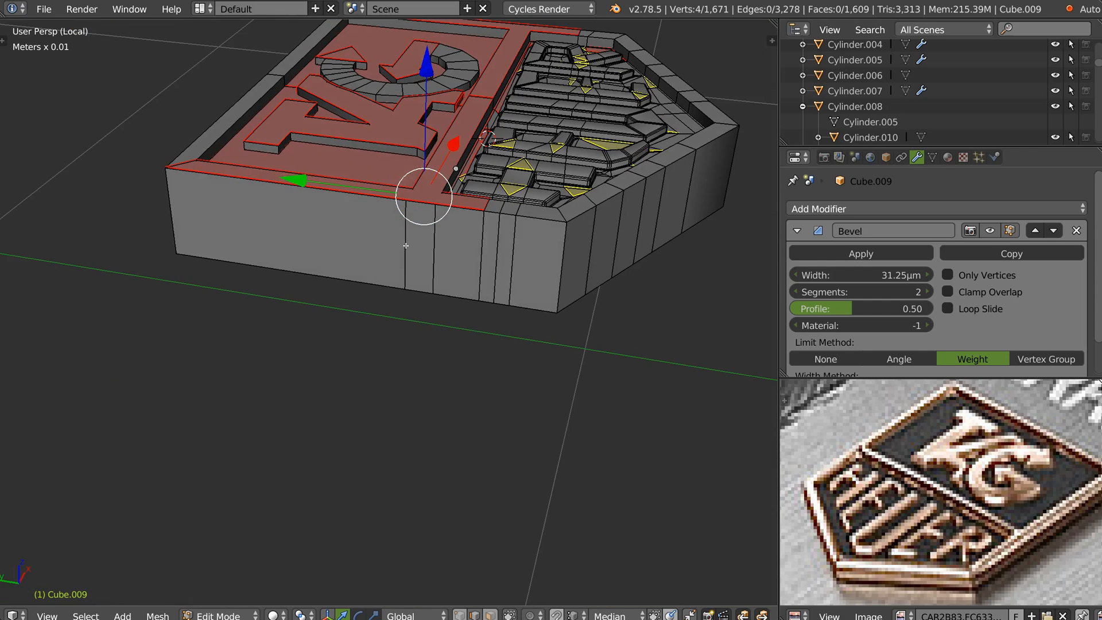
right_click(406, 244)
shift+right_click(436, 280)
middle_drag(439, 279, 350, 360)
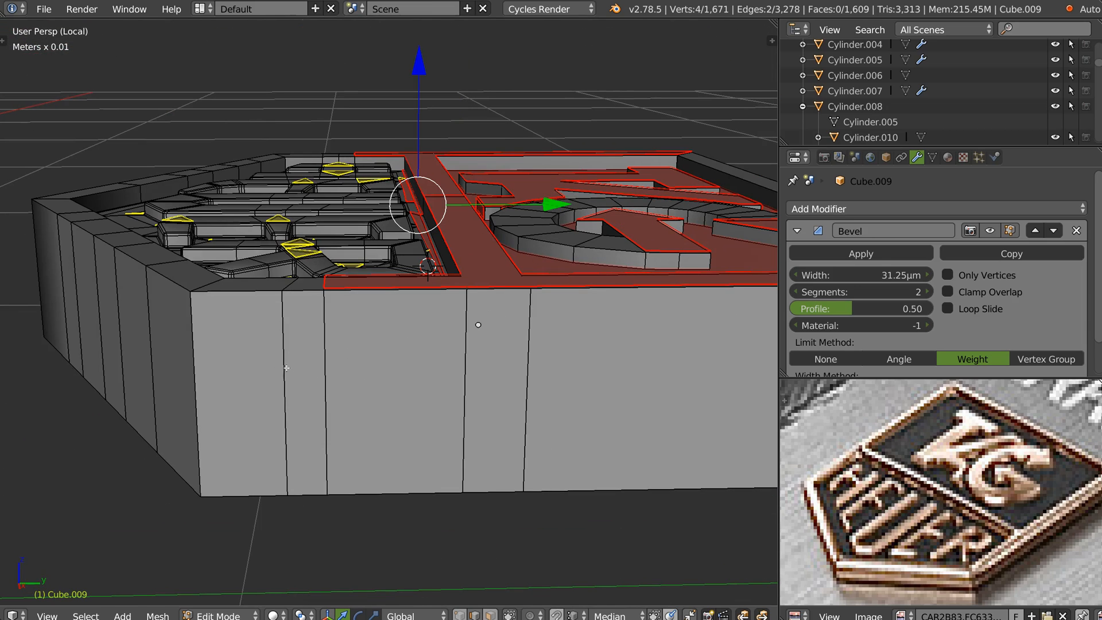
shift+right_click(468, 350)
shift+right_click(527, 349)
key(ctrl+x)
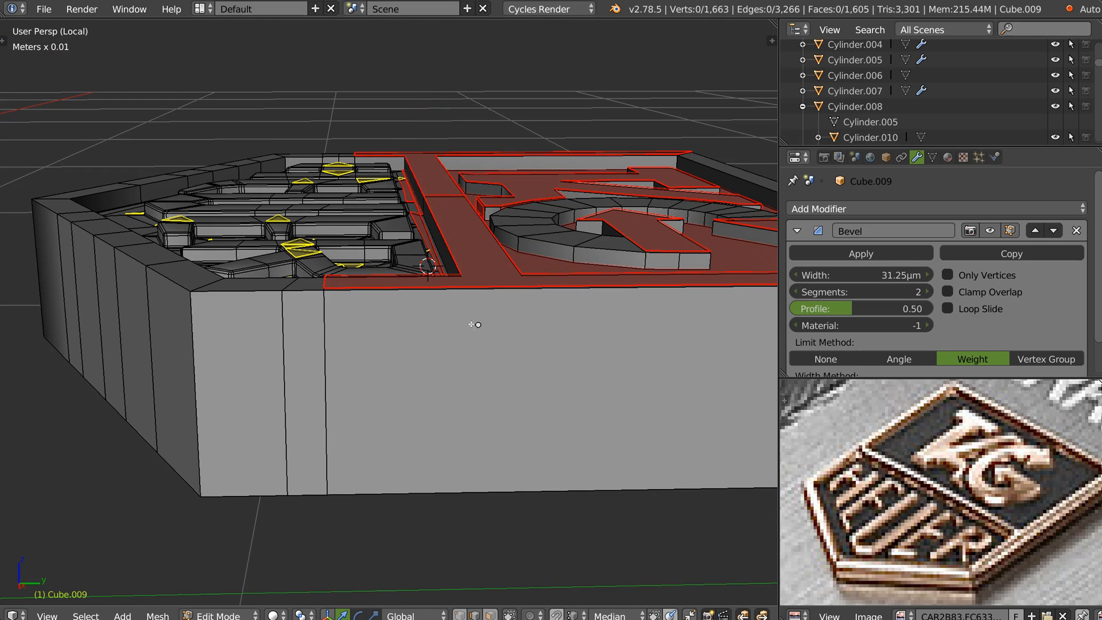
Step: View the whole badge in Object Mode and save the file
middle_drag(524, 352, 631, 368)
shift+middle_drag(632, 321, 419, 267)
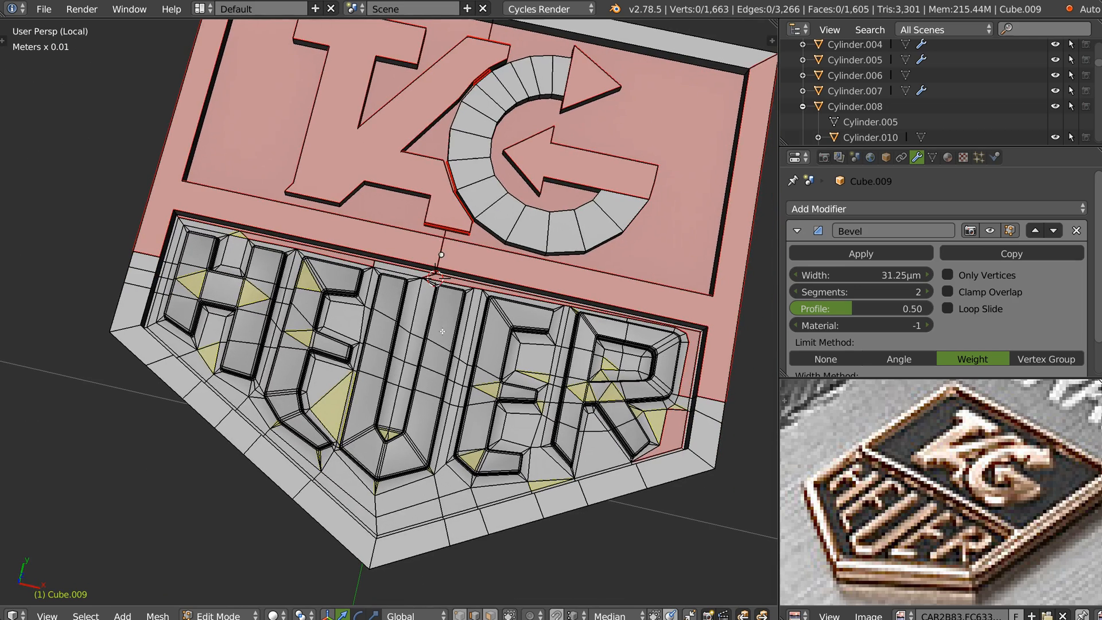
key(Tab)
key(ctrl+s)
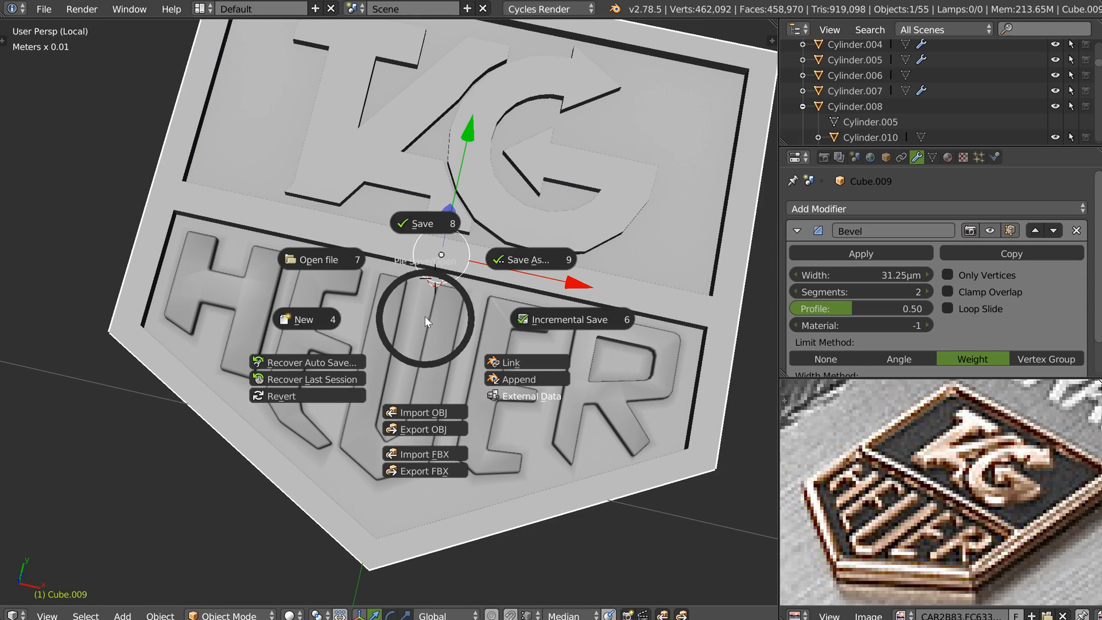
click(417, 223)
click(402, 227)
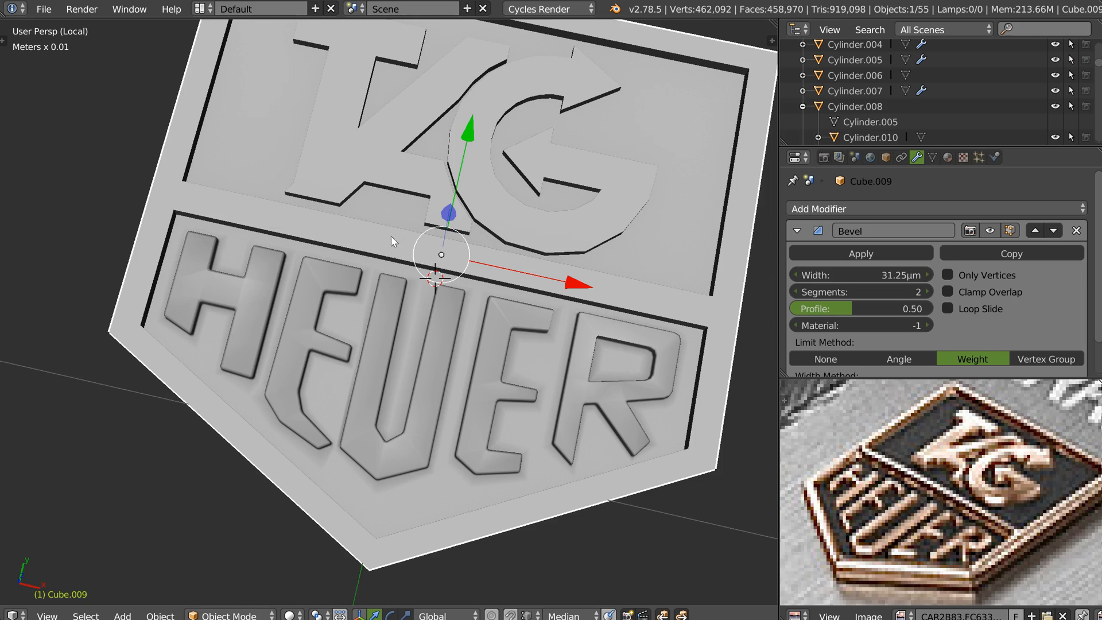
Step: Return to editing the mesh at the TAG letters and turn off the Mesh Check overlay
middle_drag(518, 281, 481, 232)
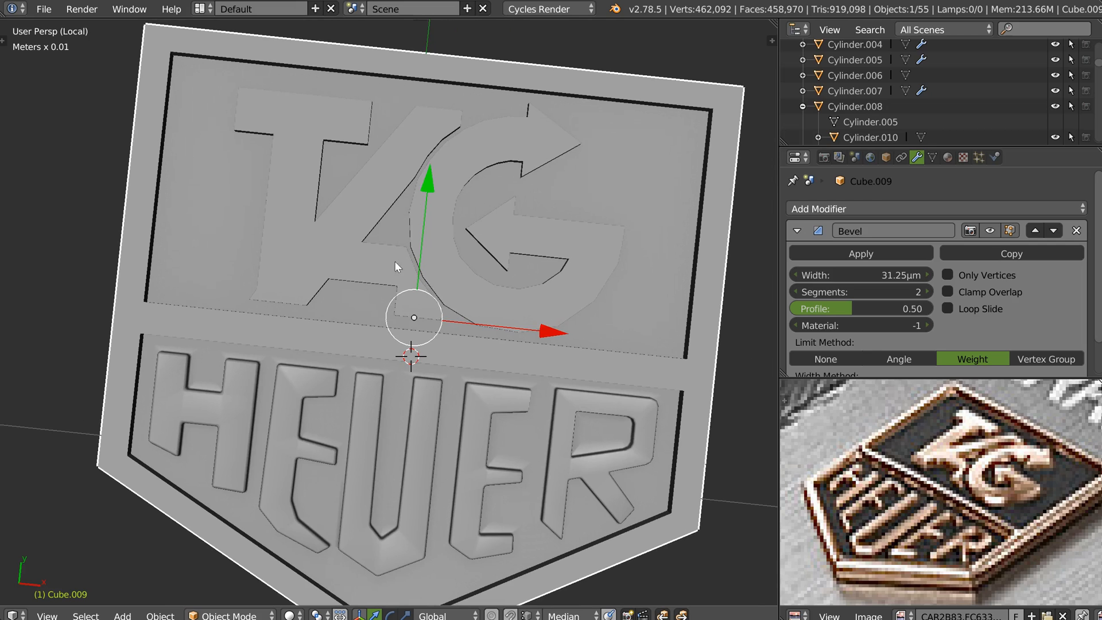
scroll(412, 289, up, 4)
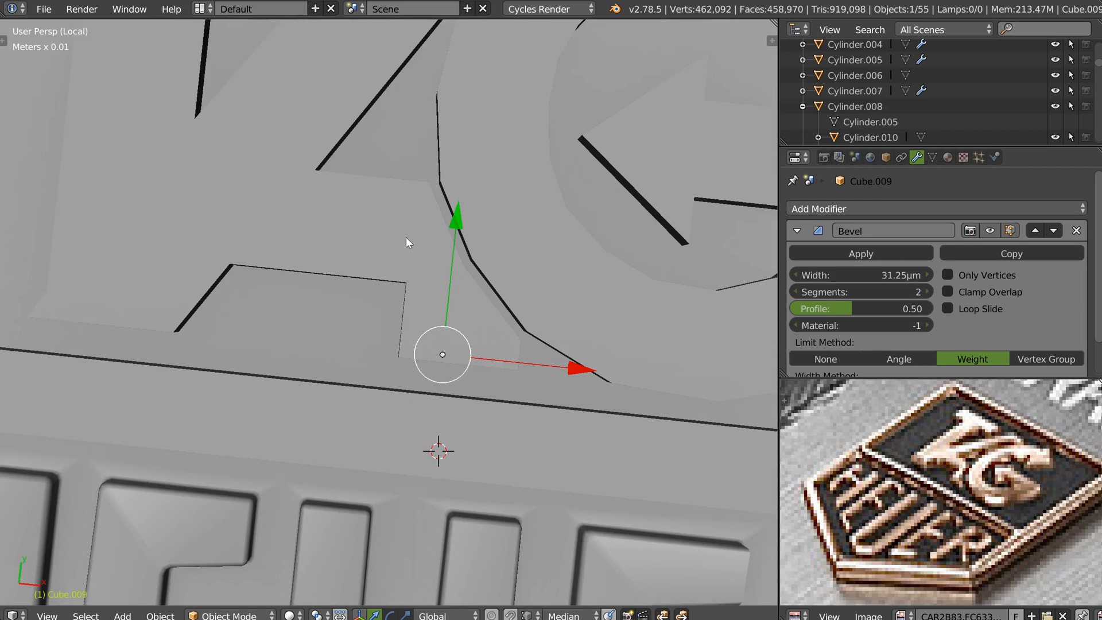
key(Tab)
middle_drag(405, 236, 462, 256)
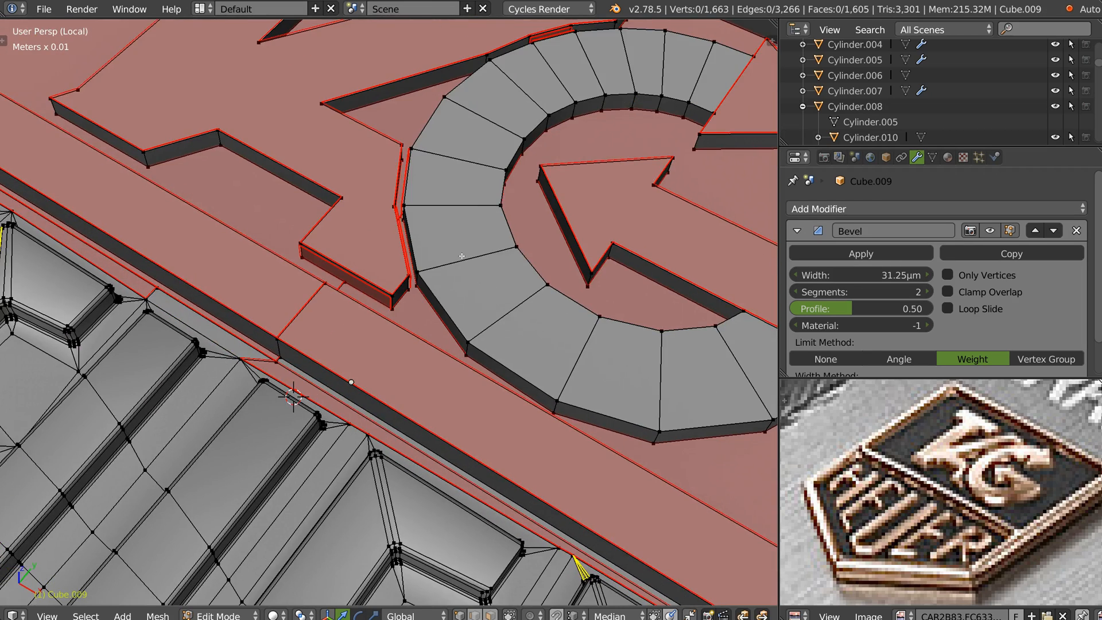
key(n)
click(652, 132)
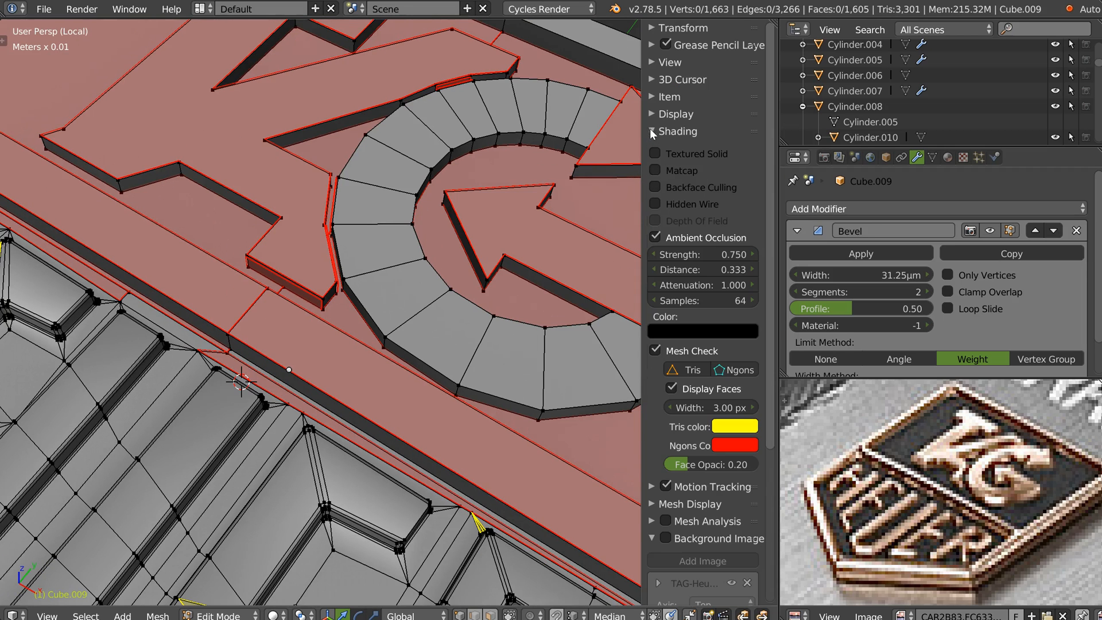
click(655, 350)
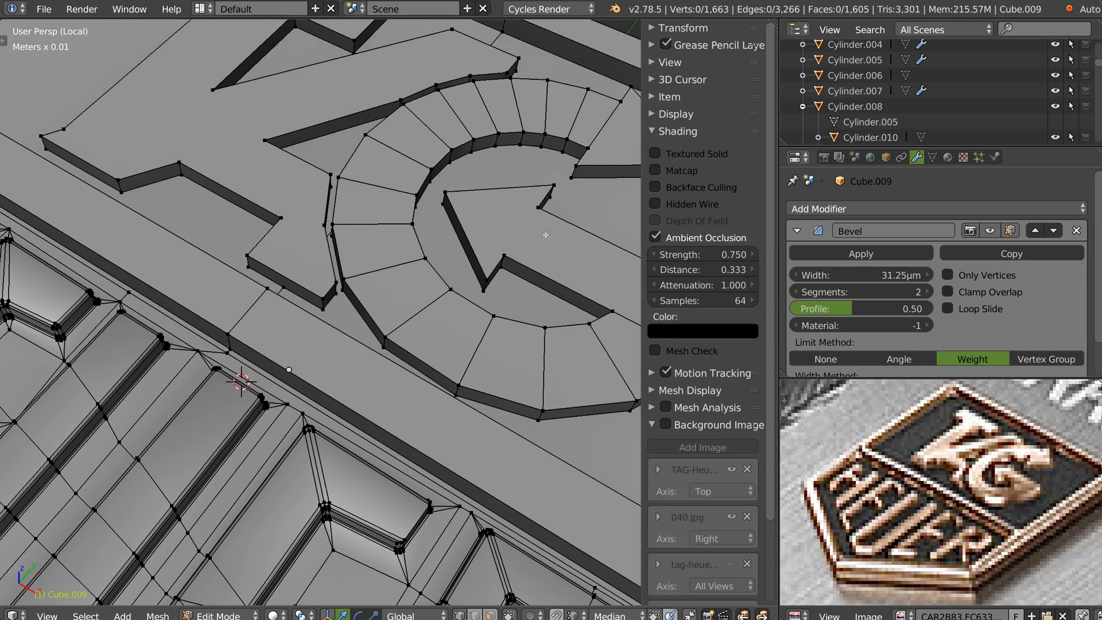
key(n)
Step: Connect the floor-level corner of the A's foot to the adjacent floor vertex of the G
scroll(390, 312, up, 4)
right_click(425, 267)
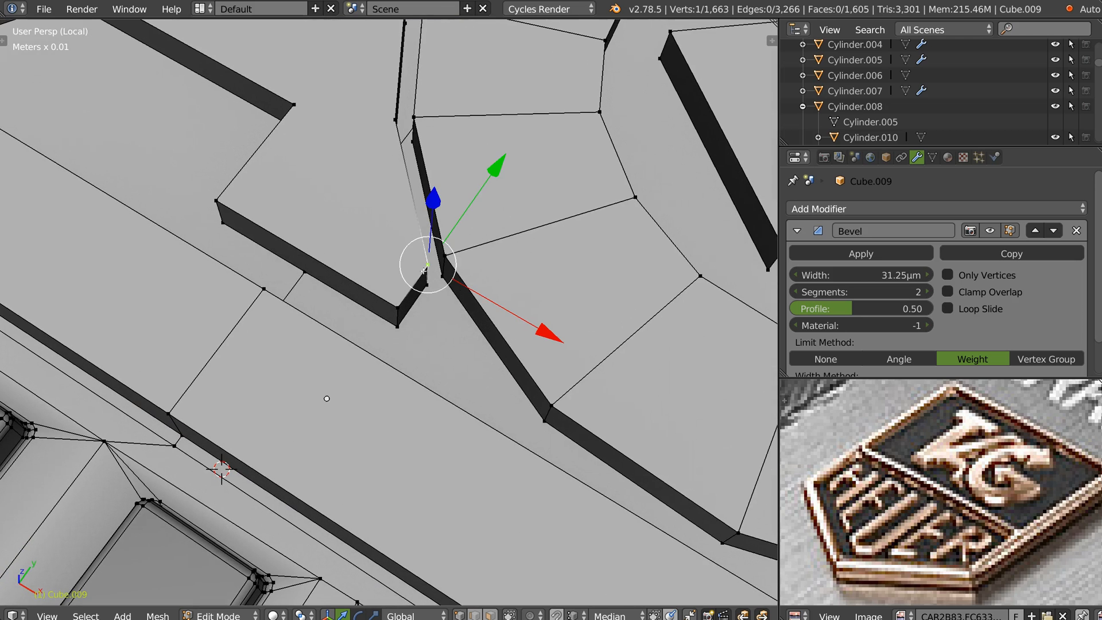
right_click(431, 285)
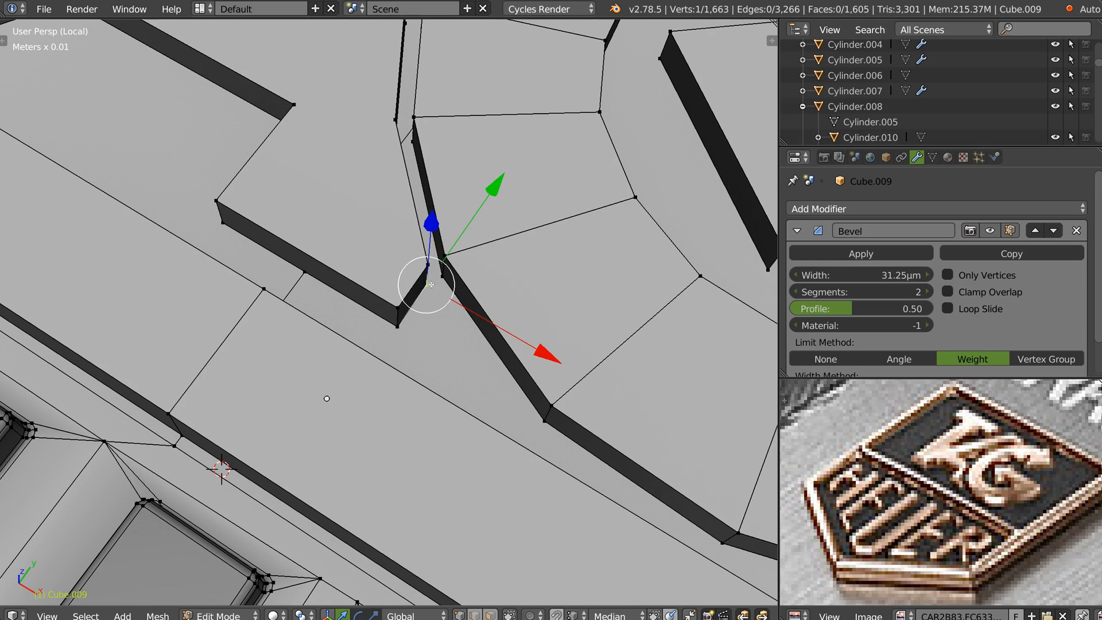
shift+right_click(439, 277)
key(j)
Step: Make hidden vertices selectable, merge the stray vertices between the A's foot and the G, and connect the facing floor vertices there
shift+middle_drag(431, 137, 410, 284)
middle_drag(410, 284, 375, 319)
click(508, 615)
middle_drag(485, 322, 455, 297)
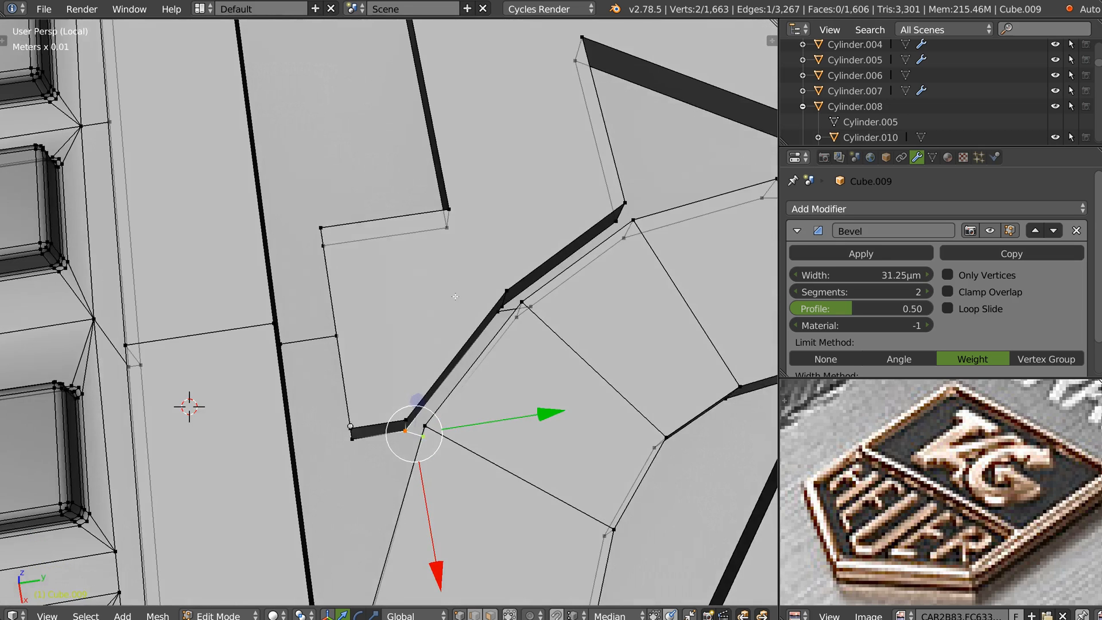
scroll(562, 287, up, 3)
scroll(569, 286, down, 1)
right_drag(500, 291, 531, 299)
shift+middle_drag(534, 252, 446, 281)
right_click(500, 243)
shift+right_click(489, 214)
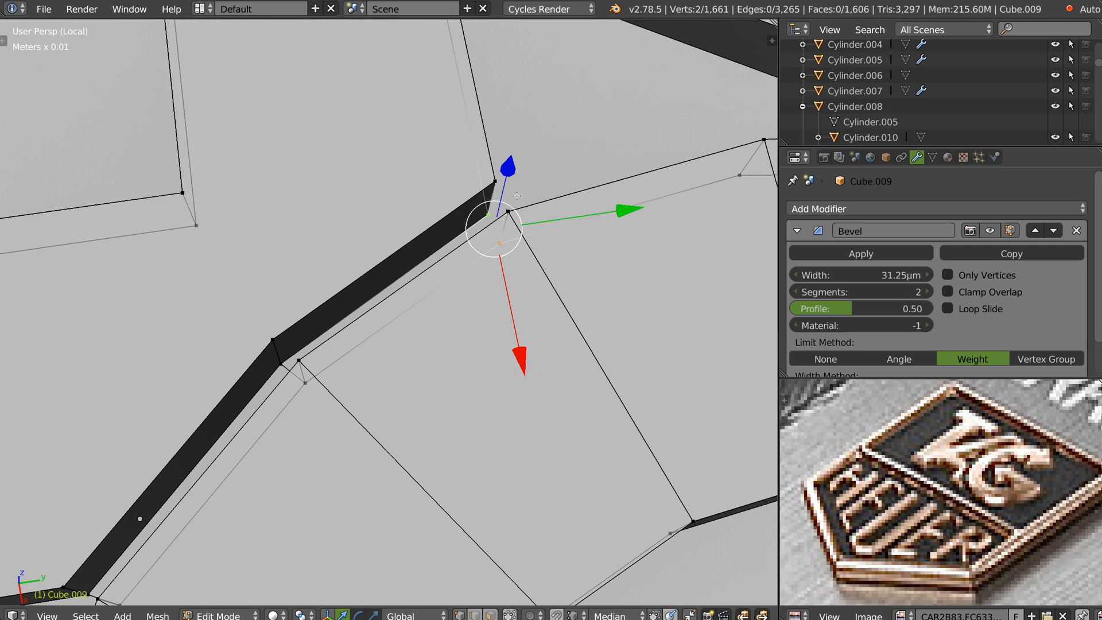
key(j)
Step: Connect the facing floor vertices at the start of the gap between the A's upper arm and the G
scroll(631, 182, down, 6)
middle_drag(634, 137, 456, 270)
scroll(456, 264, up, 7)
right_click(299, 147)
shift+right_click(315, 187)
key(j)
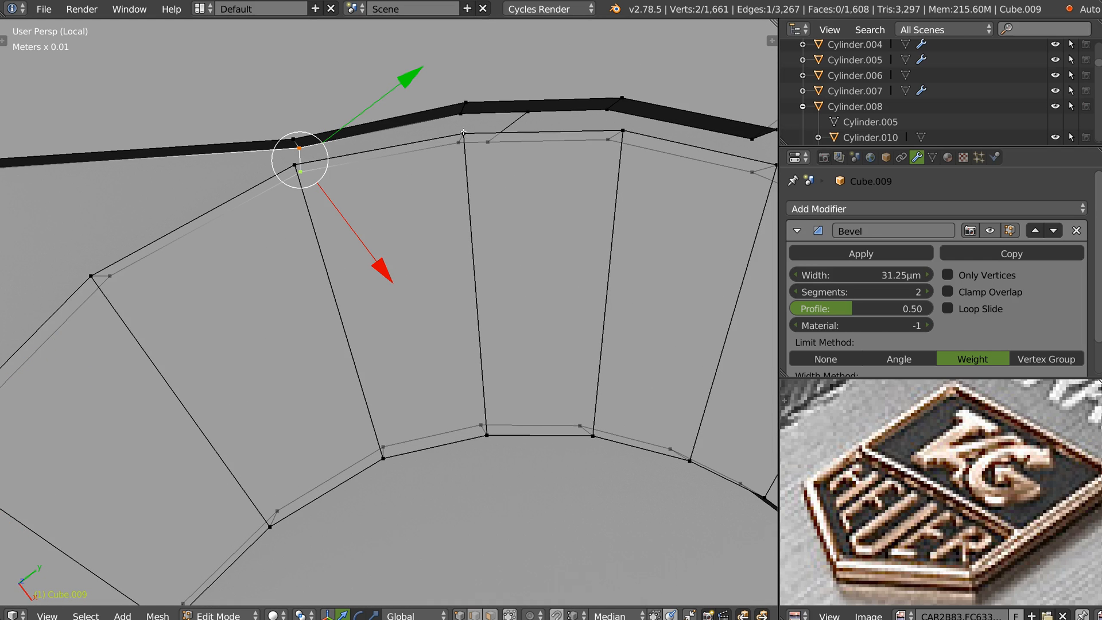
Step: Snap the two stray vertices in the gap onto the neighbouring corner vertices of the A's arm and the G
right_click(527, 113)
key(g)
ctrl+click(460, 113)
right_click(488, 143)
key(g)
ctrl+click(459, 141)
Step: Connect the remaining pairs of floor vertices across the gap between the A's upper arm and the G
right_click(611, 112)
shift+right_click(613, 146)
shift+middle_drag(633, 168, 421, 201)
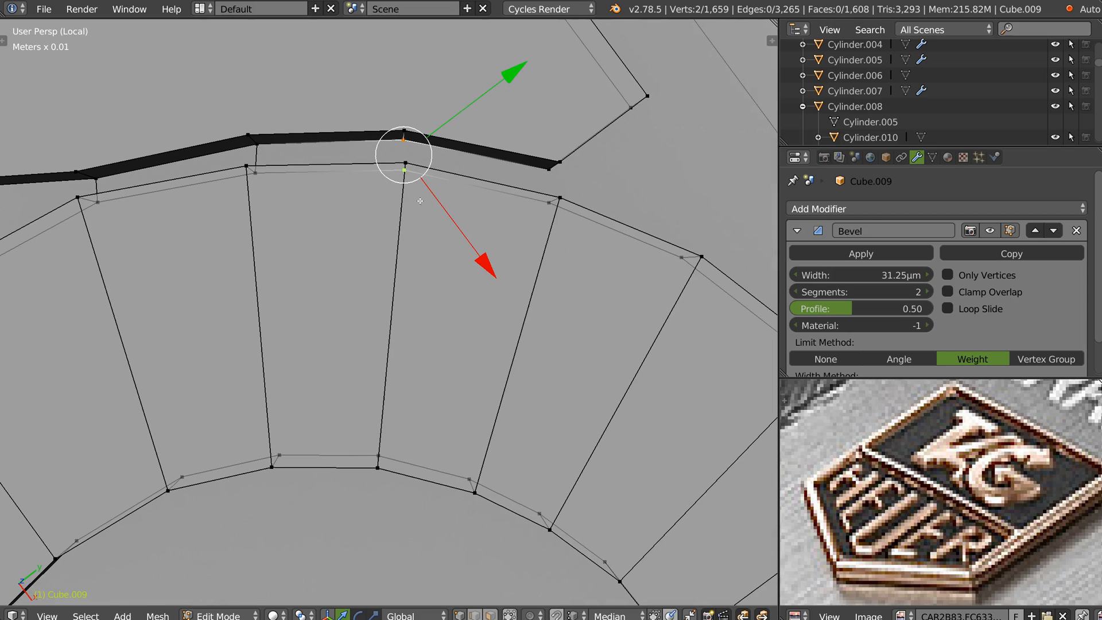
right_click(548, 169)
shift+right_click(549, 202)
key(j)
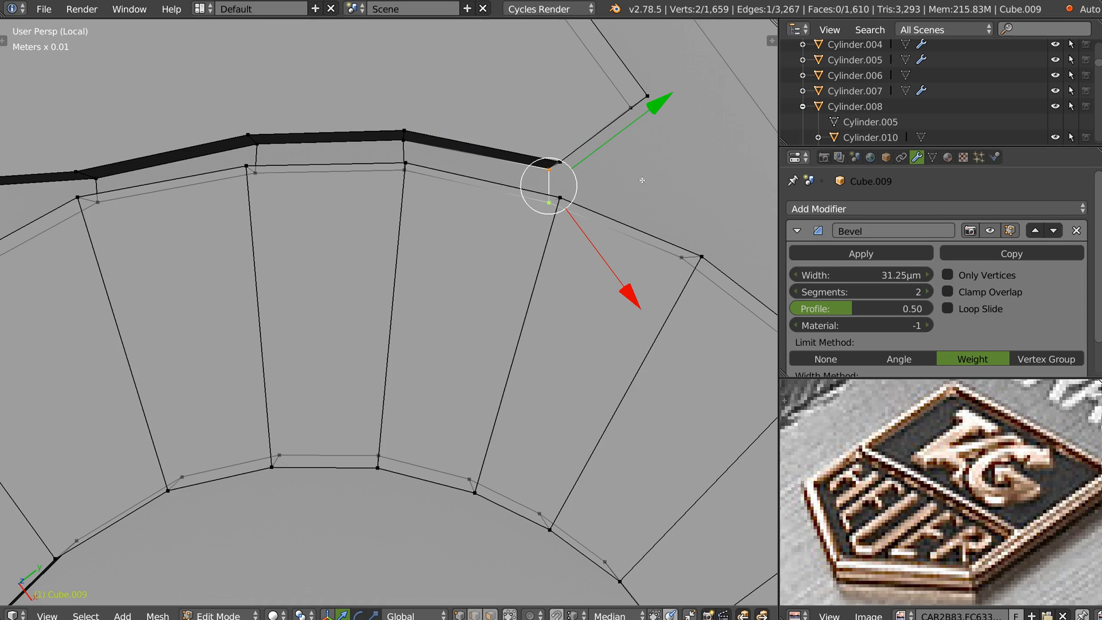
Step: Select the recessed floor faces around the T, A and G in face mode to examine how the floor is divided
shift+middle_drag(683, 211, 492, 243)
scroll(386, 268, down, 5)
shift+middle_drag(345, 275, 421, 288)
shift+middle_drag(442, 232, 769, 414)
scroll(431, 274, down, 3)
middle_drag(528, 287, 439, 248)
key(ctrl+Tab)
key(3)
right_click(415, 175)
shift+middle_drag(461, 98, 433, 192)
right_click(429, 133)
right_click(507, 107)
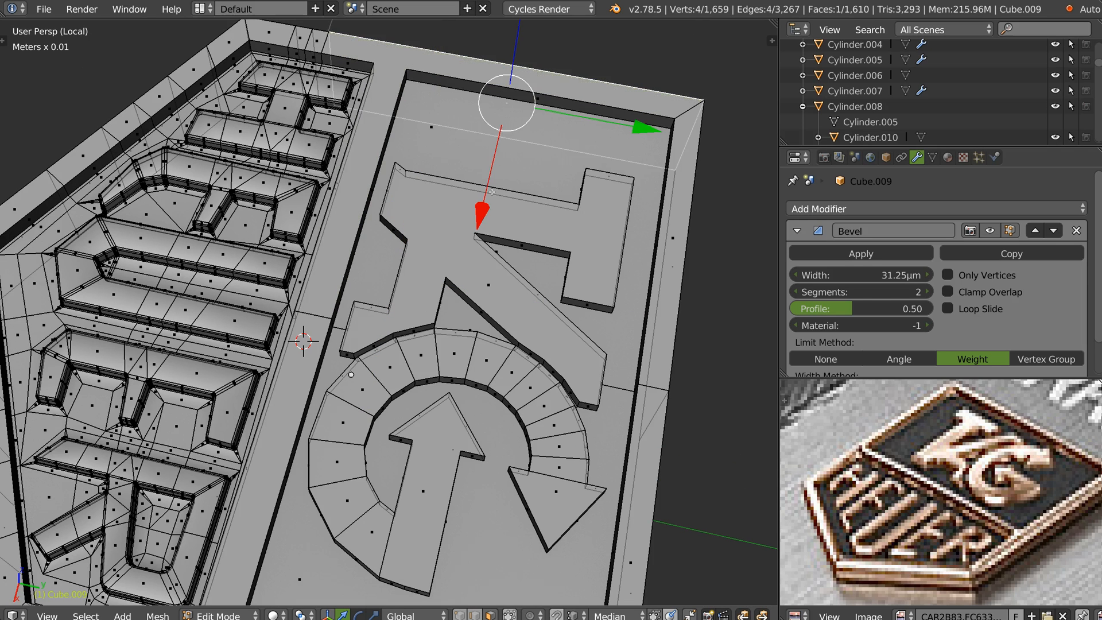
shift+right_click(501, 255)
shift+middle_drag(501, 255, 446, 207)
key(ctrl+z)
shift+right_click(441, 185)
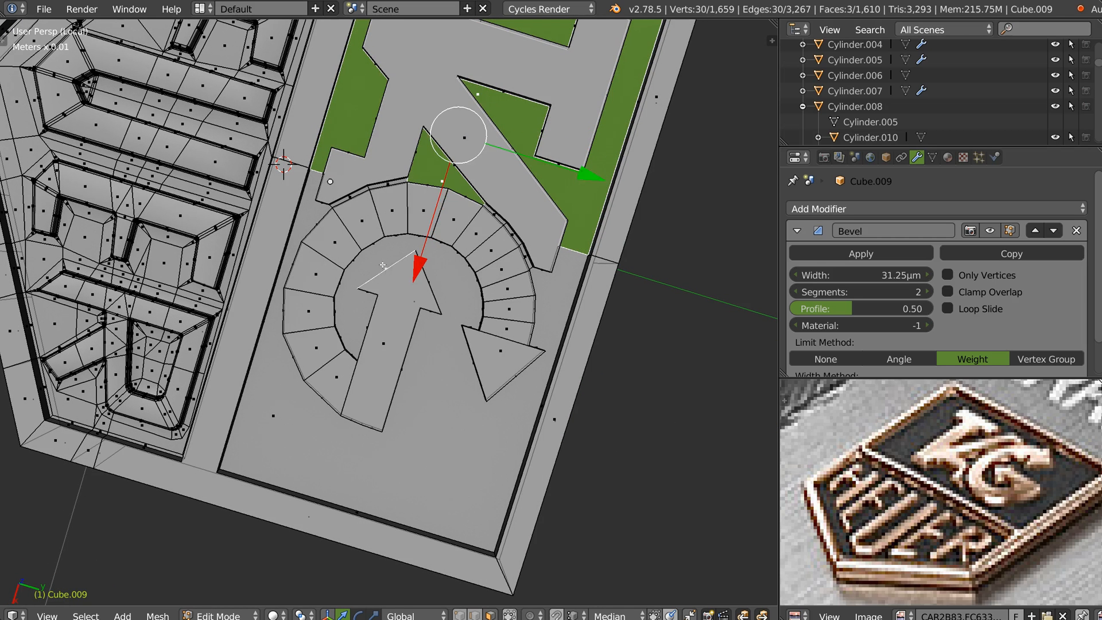
shift+right_click(415, 302)
middle_drag(415, 301, 395, 267)
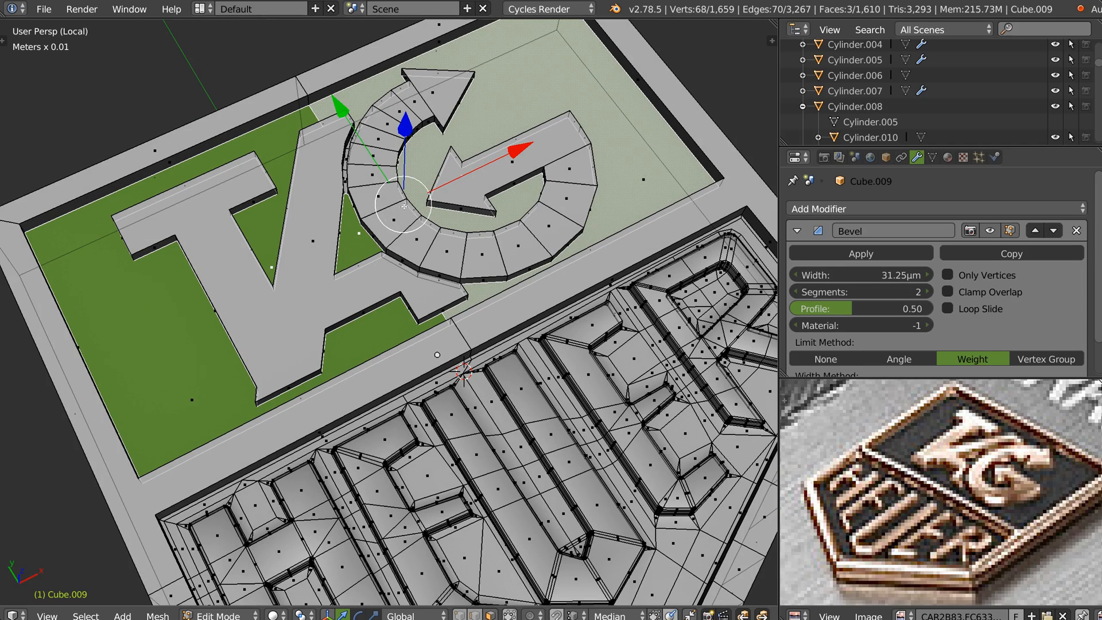
shift+middle_drag(316, 244, 402, 208)
middle_drag(281, 255, 310, 198)
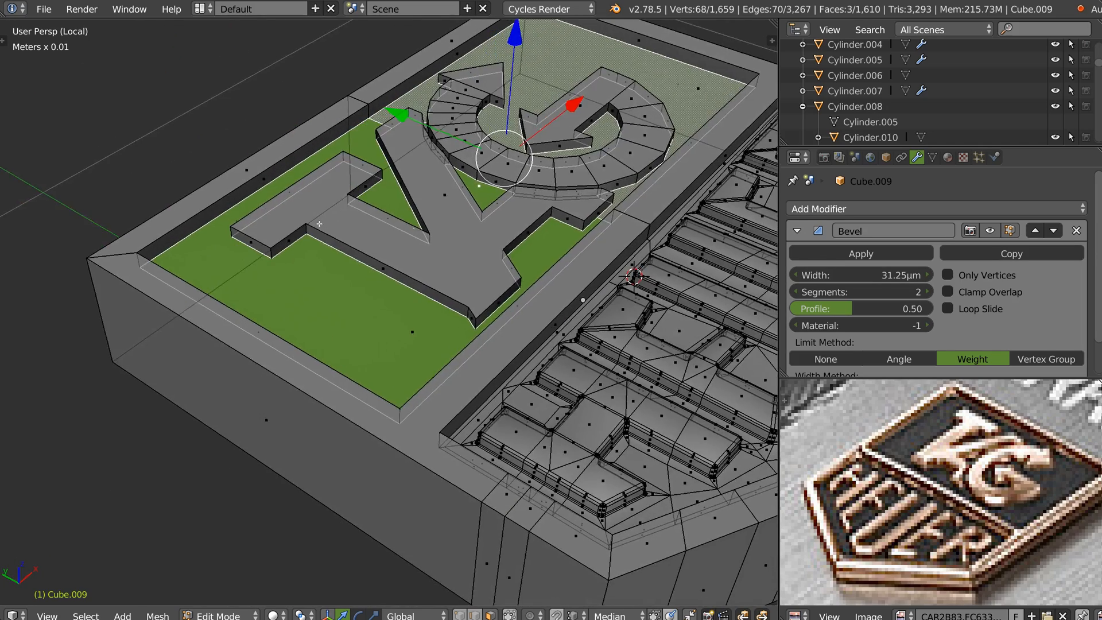
Step: Select the outline of the joined T and A's top face, plus the vertical corner edges at the T's base
scroll(305, 234, up, 2)
key(Tab)
click(259, 296)
right_click(254, 268)
key(Tab)
click(212, 237)
alt+right_click(188, 237)
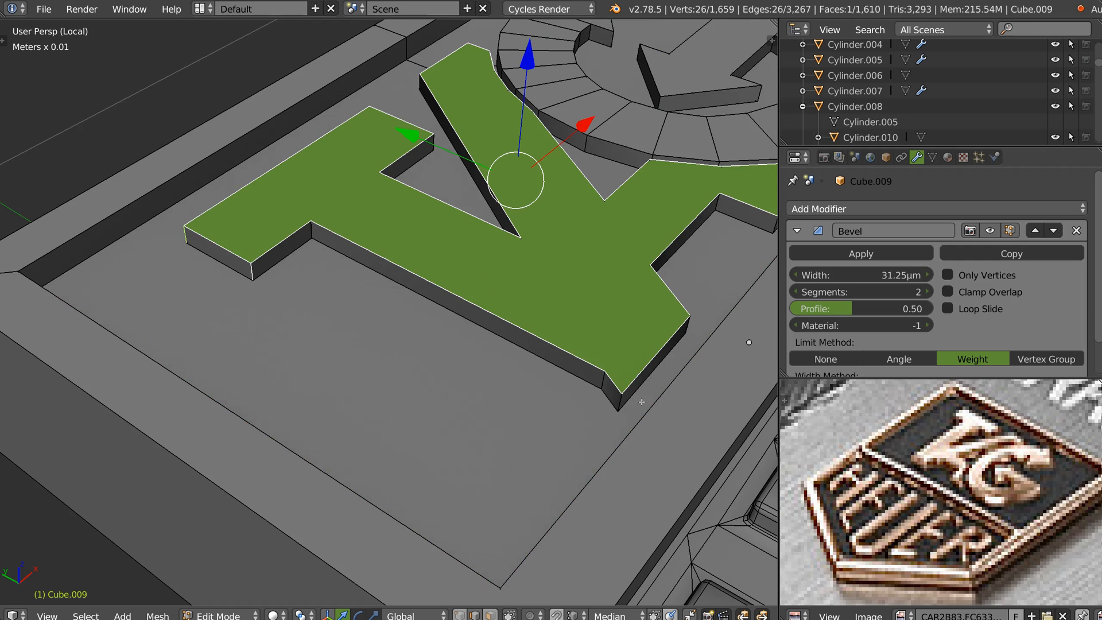
shift+right_click(620, 401)
middle_drag(686, 362, 577, 364)
shift+right_click(394, 345)
alt+shift+right_click(639, 394)
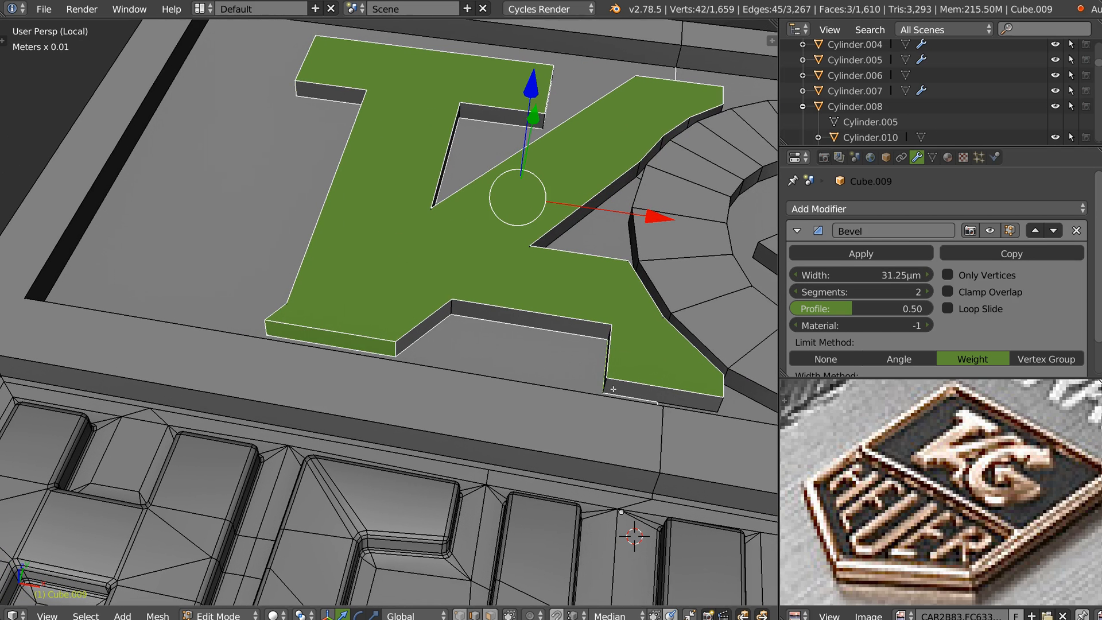
key(ctrl+z)
middle_drag(614, 387, 646, 385)
Step: Add the vertical corner edges around the A's foot to the edge selection
alt+shift+right_click(683, 365)
shift+middle_drag(694, 349, 320, 395)
shift+right_click(319, 395)
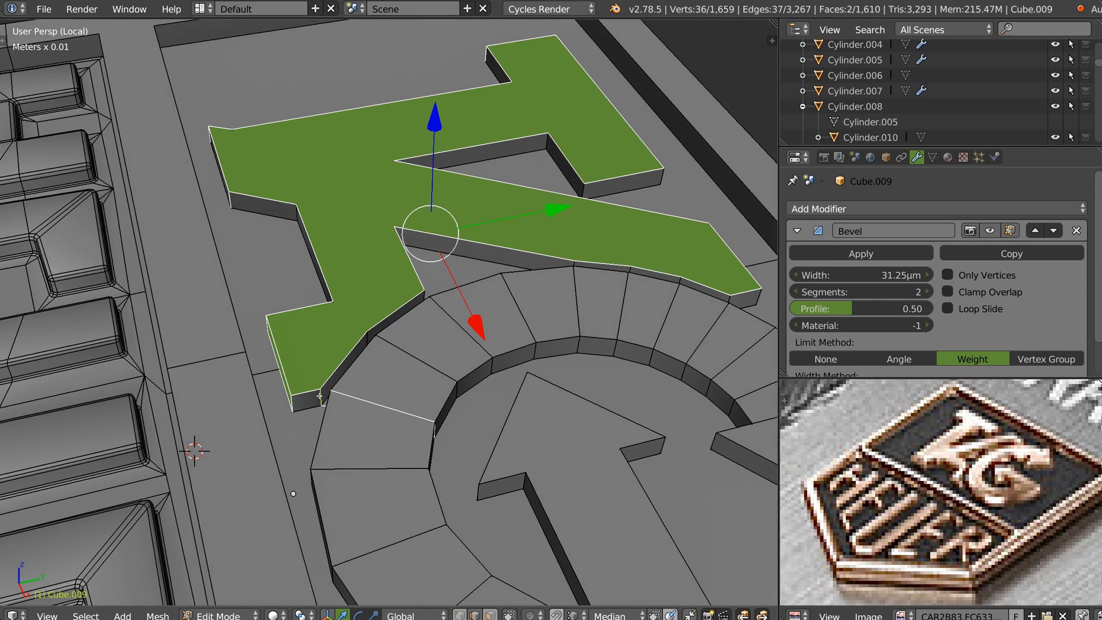
key(ctrl+z)
shift+right_click(324, 397)
middle_drag(385, 357, 510, 323)
shift+right_click(322, 241)
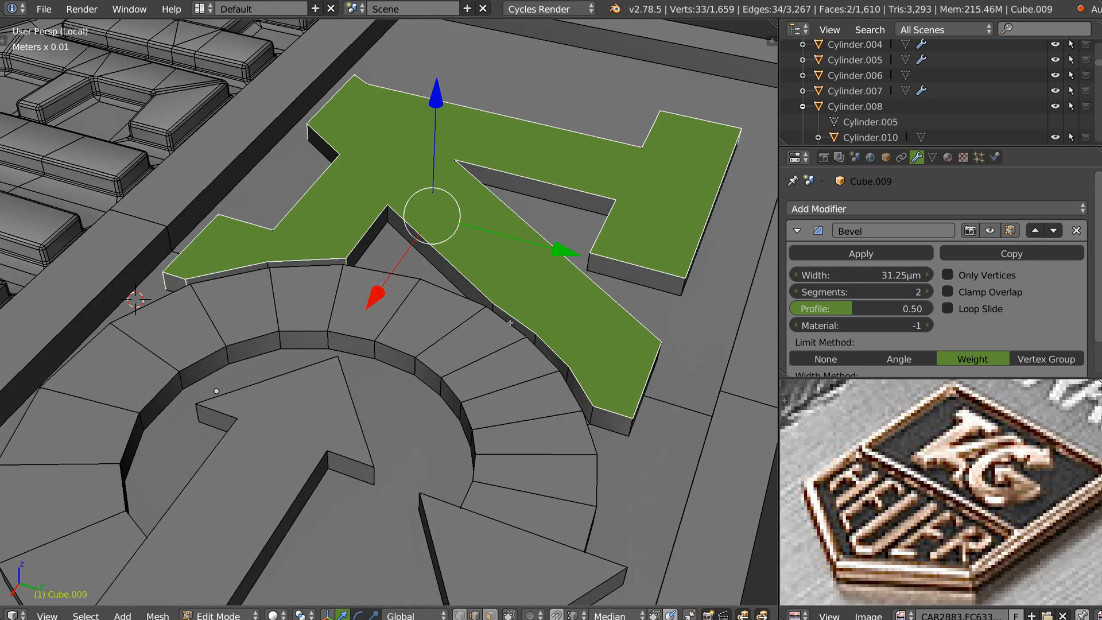
Step: Extend the edge selection with the vertical corner edges at the end of the A's upper arm and along its sides
shift+right_click(627, 426)
shift+right_click(627, 424)
middle_drag(628, 424, 590, 396)
shift+right_click(450, 392)
shift+right_click(563, 367)
shift+right_click(508, 307)
Step: Add the G's inner and outer outline edges and the vertical corner edges of its arrow shapes to the edge selection
middle_drag(508, 307, 340, 425)
shift+right_click(339, 437)
shift+right_click(168, 408)
shift+right_click(226, 404)
alt+shift+right_click(320, 326)
alt+shift+right_click(365, 391)
middle_drag(365, 391, 458, 305)
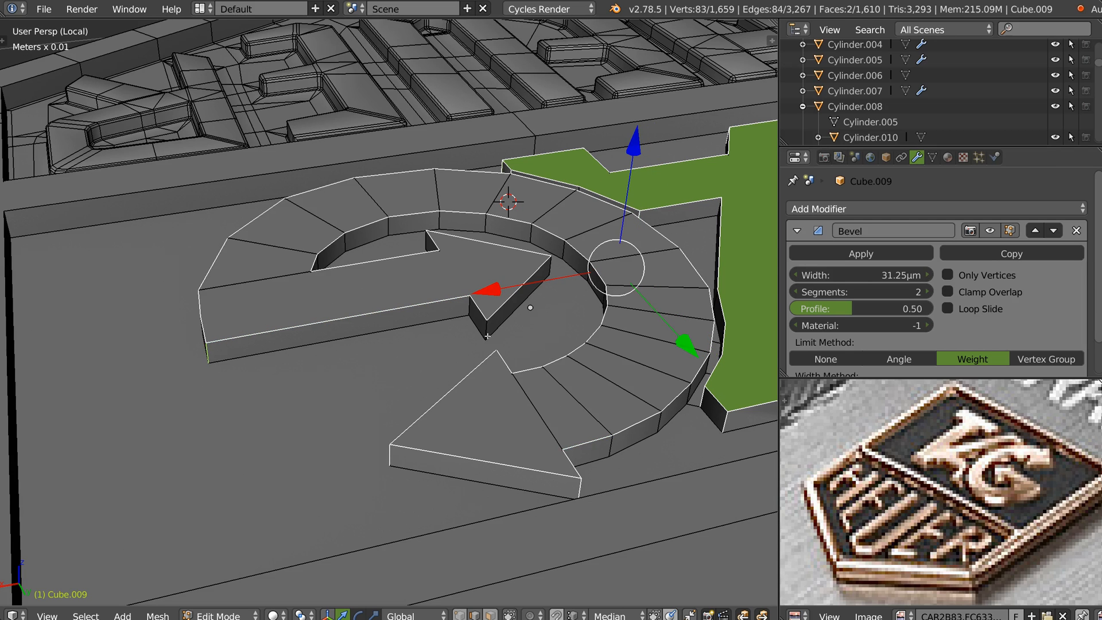
middle_drag(430, 297, 626, 387)
scroll(608, 373, down, 2)
middle_drag(542, 315, 440, 350)
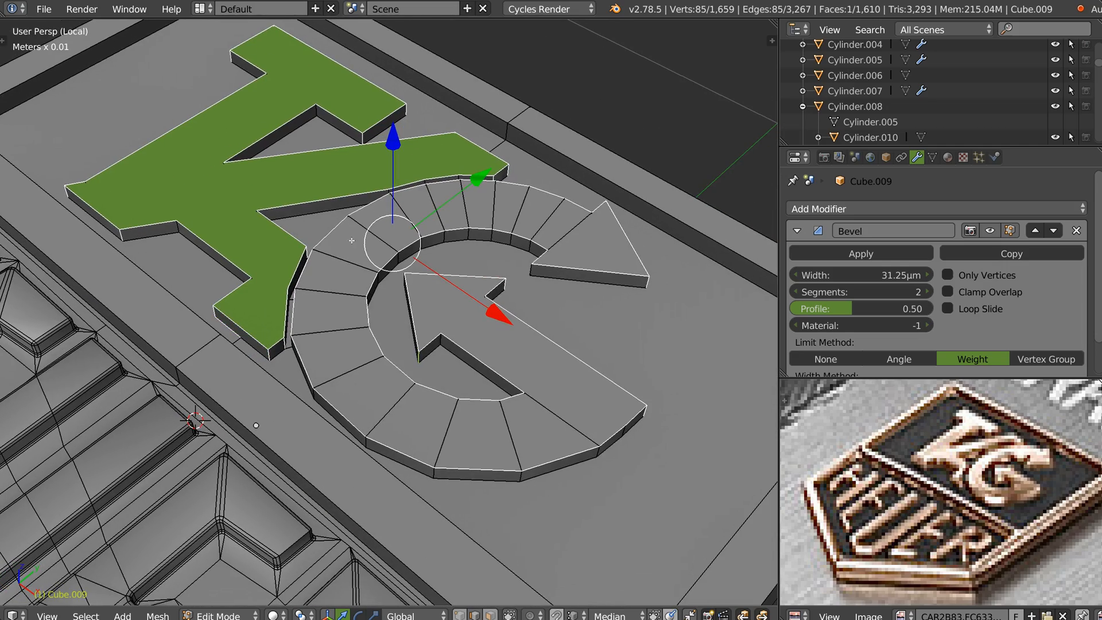
middle_drag(227, 330, 353, 268)
middle_drag(380, 315, 459, 278)
Step: Try bevelling the selected TAG edges with two segments and an offset of about 0.0034
key(ctrl+b)
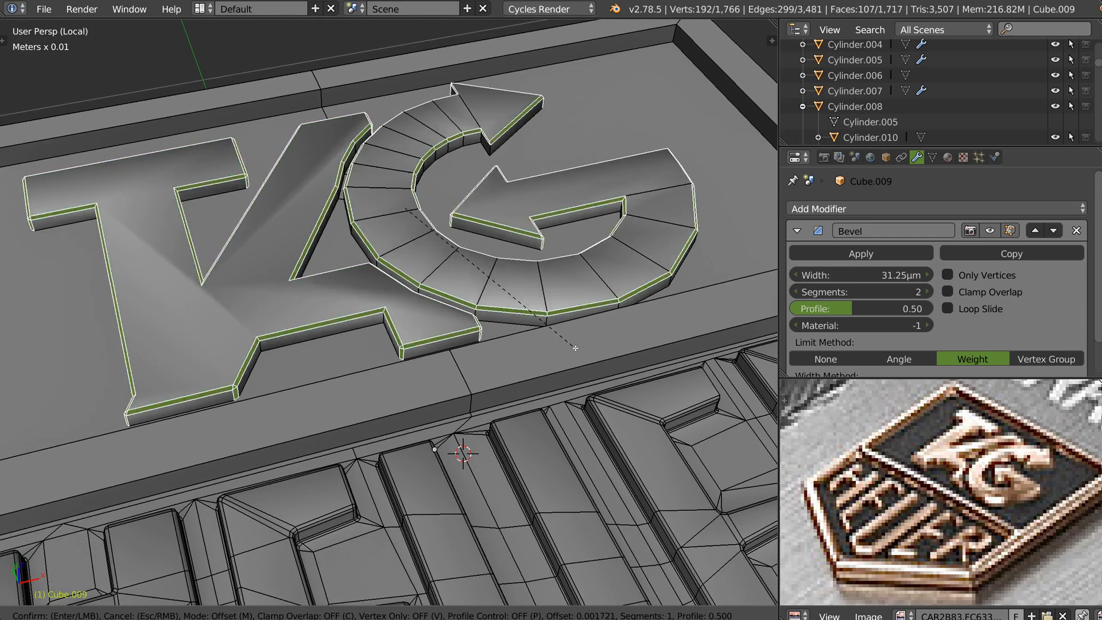
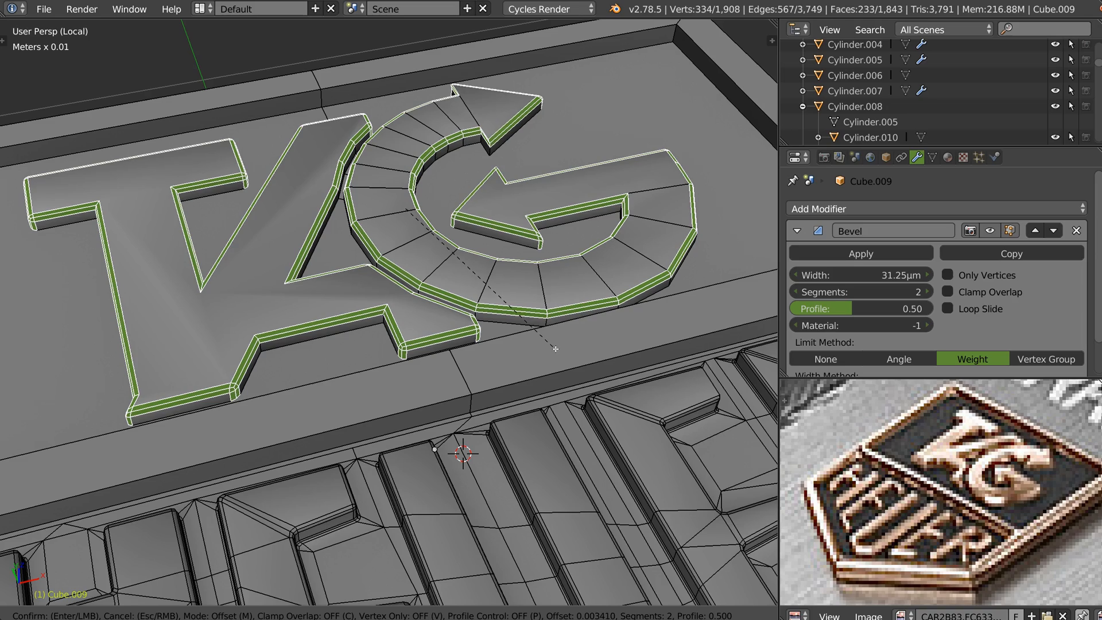
click(553, 348)
middle_drag(554, 348, 445, 330)
scroll(459, 327, up, 2)
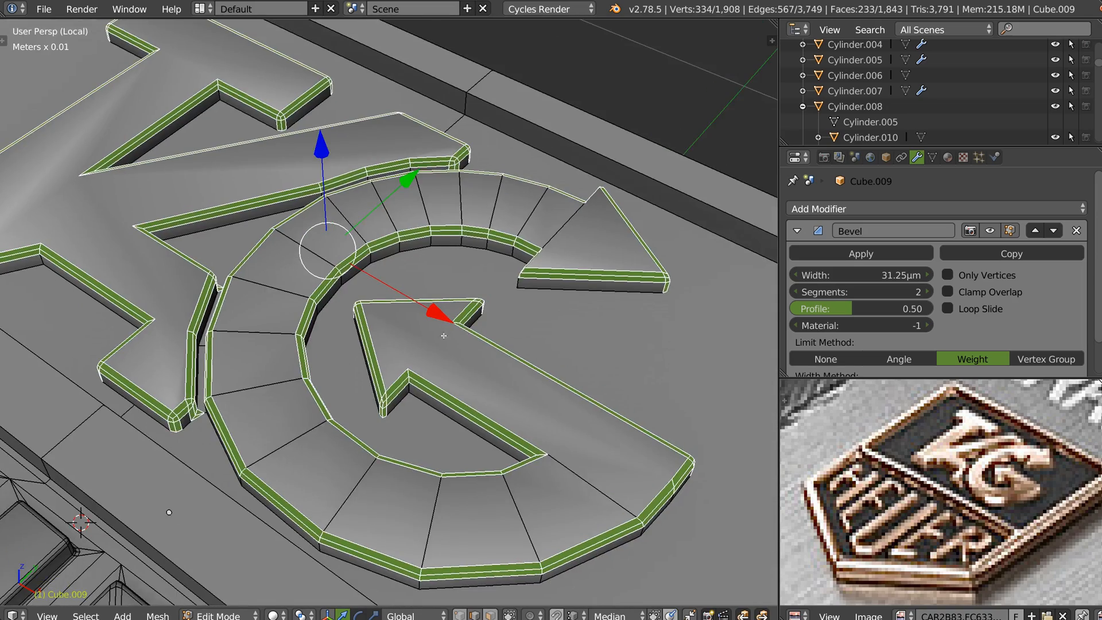
Step: Select edge loops around the notches of the G's inner arrow to inspect the bevelled corners and the upper arrowhead
scroll(430, 373, up, 2)
shift+middle_drag(419, 422, 384, 345)
alt+right_click(385, 342)
middle_drag(495, 322, 460, 411)
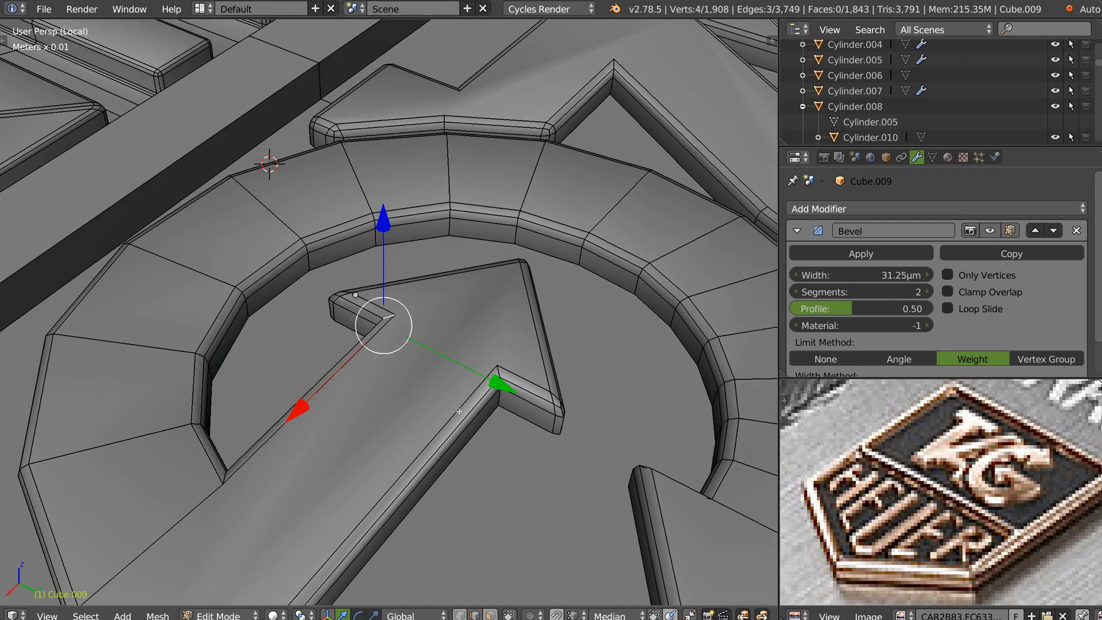
alt+right_click(499, 405)
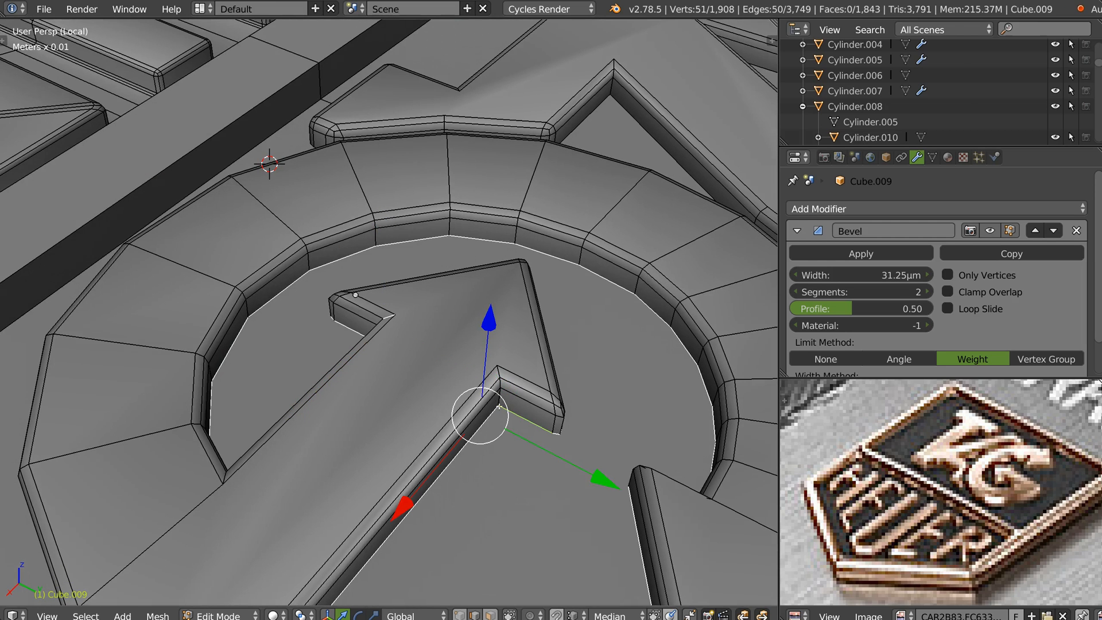
alt+right_click(385, 318)
middle_drag(354, 339, 544, 319)
scroll(359, 313, up, 3)
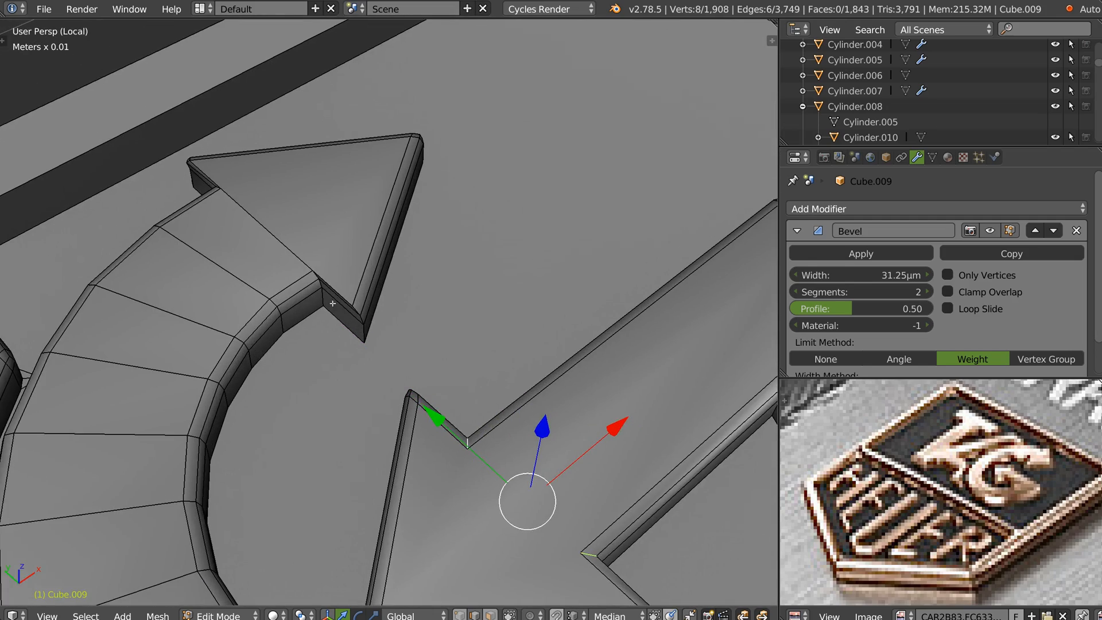
shift+middle_drag(317, 311, 373, 319)
scroll(373, 317, up, 2)
scroll(374, 316, down, 2)
Step: Undo the loop selections and the two-segment bevel on the TAG letters
key(ctrl+z)
key(ctrl+z)
key(ctrl+z)
key(ctrl+z)
key(ctrl+z)
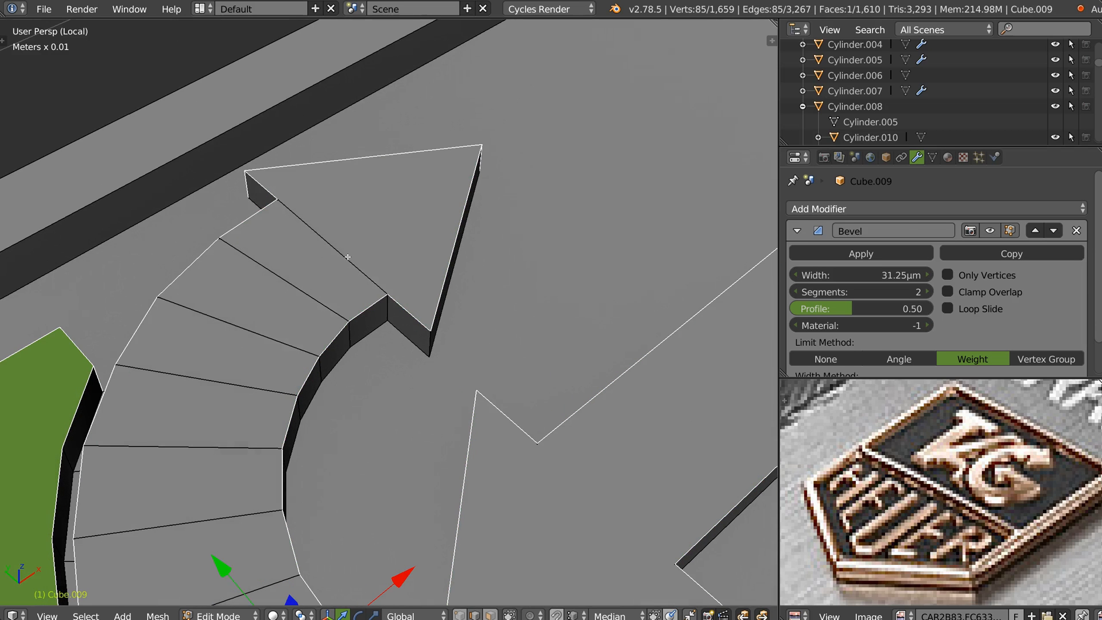
Step: Store the selected TAG edges in a new vertex group and deselect that group
click(933, 157)
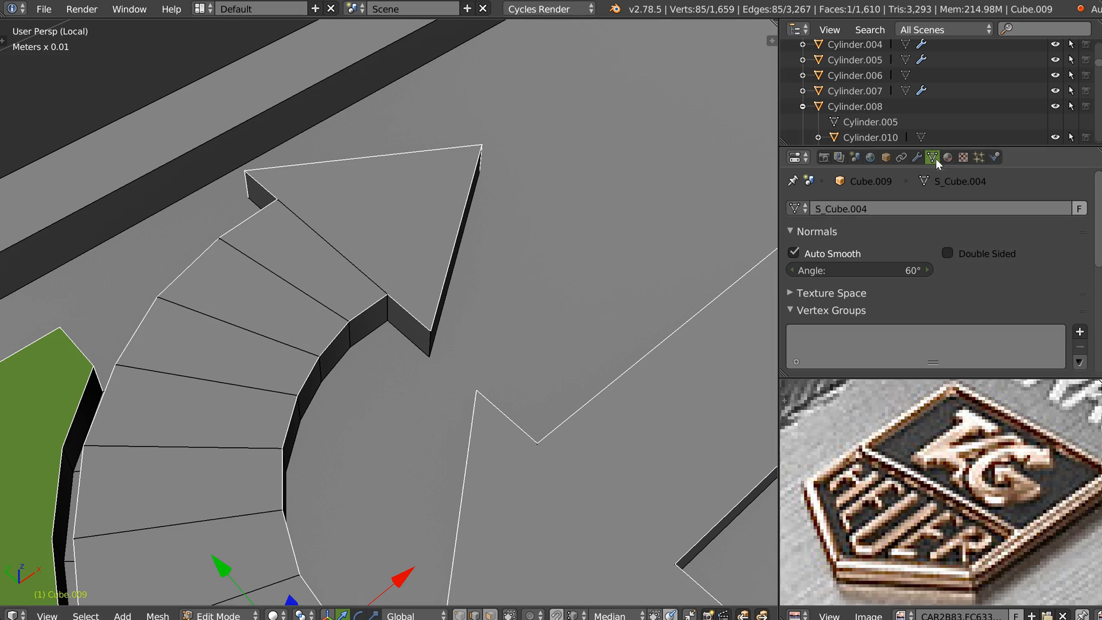
click(1079, 333)
scroll(947, 336, down, 3)
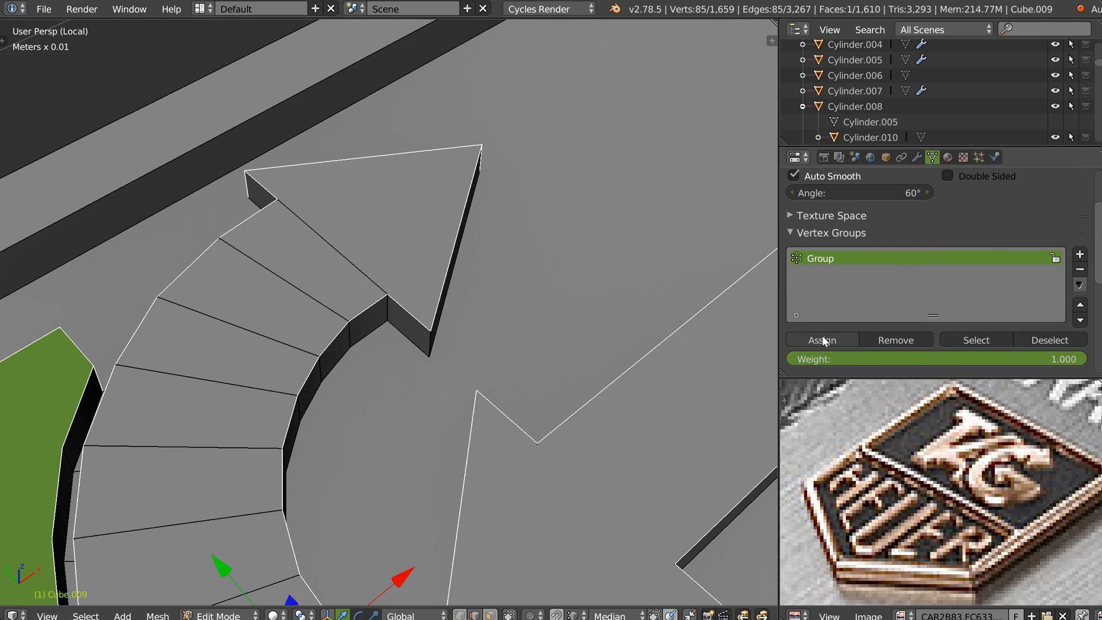
click(1052, 340)
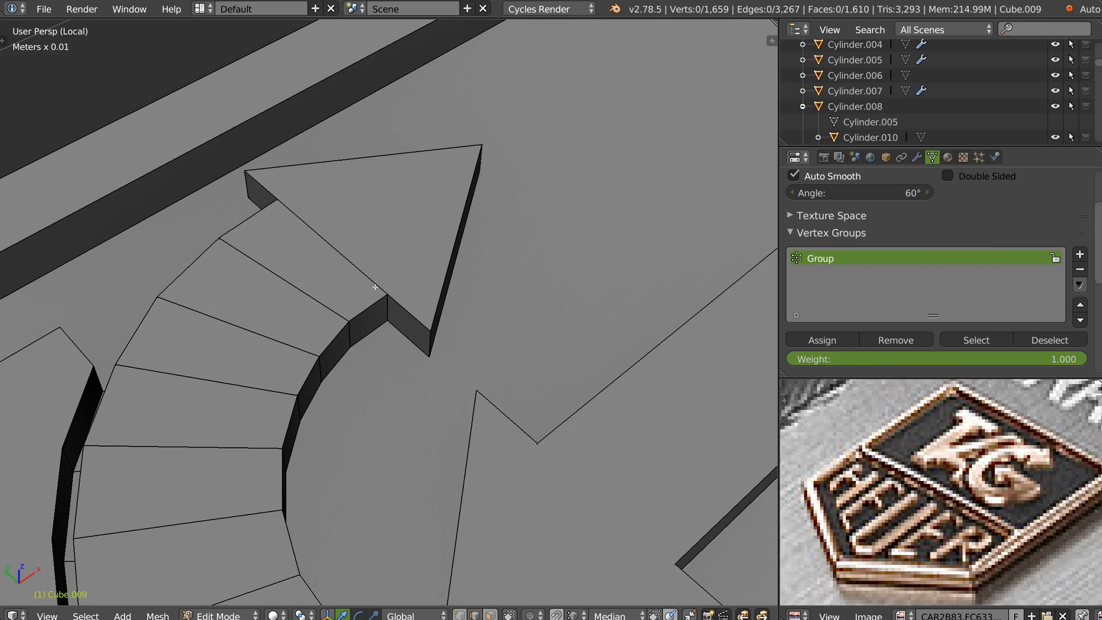
Step: Dissolve the edge dividing the G's upper arrowhead from its curved band, and reselect the vertex group
right_click(342, 256)
scroll(399, 269, down, 4)
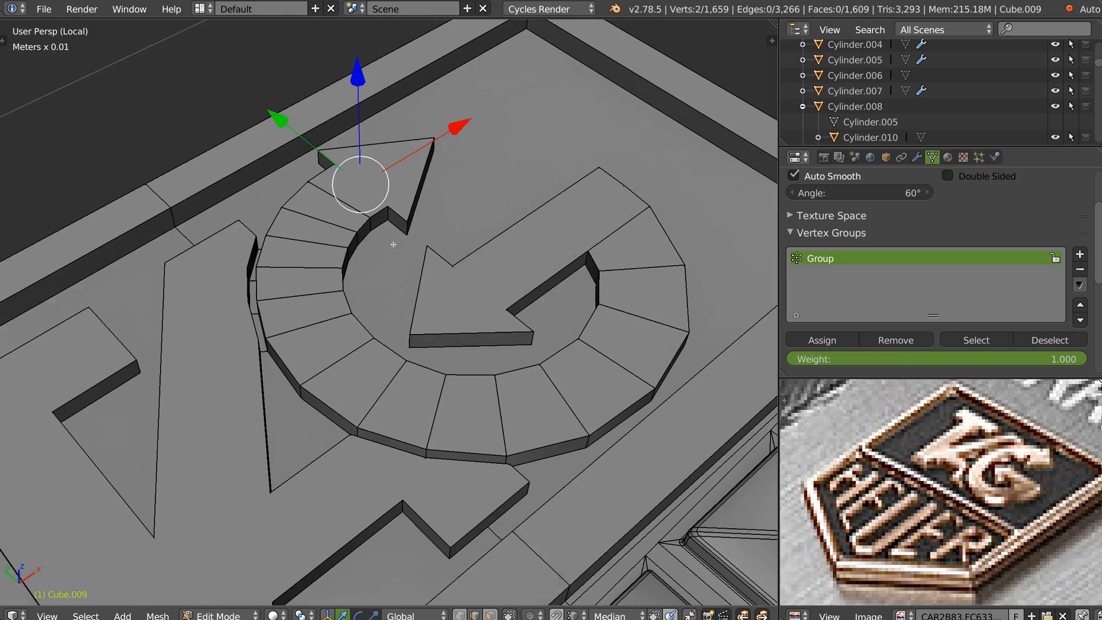
click(976, 340)
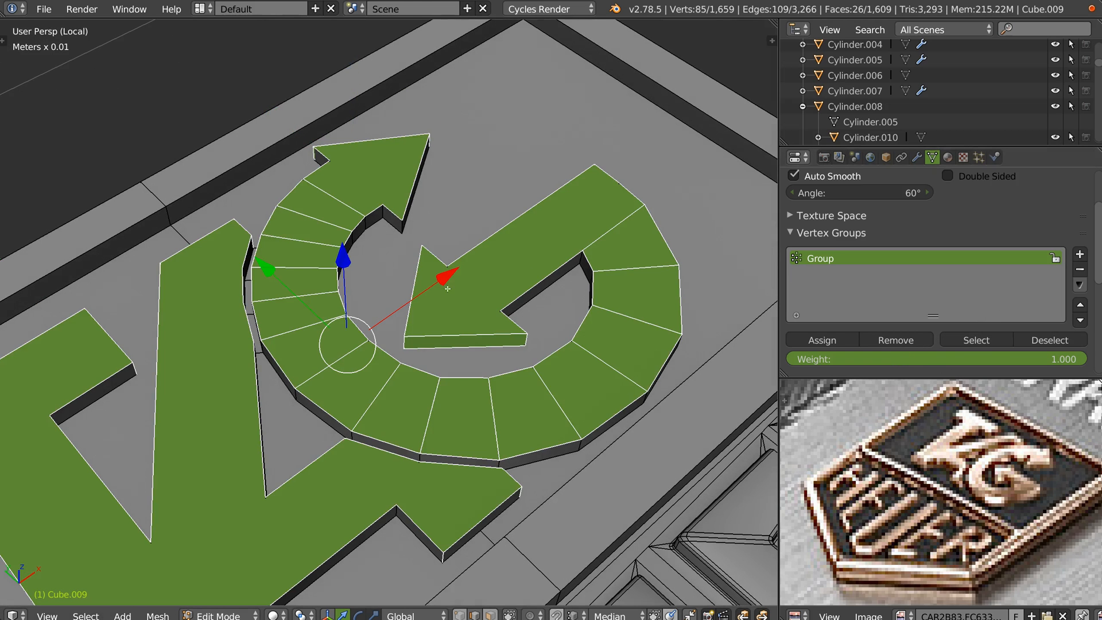
Step: Deselect the cross edges dividing the G's lower curve, from beside the A round to the G's crossbar
click(347, 345)
shift+right_click(330, 366)
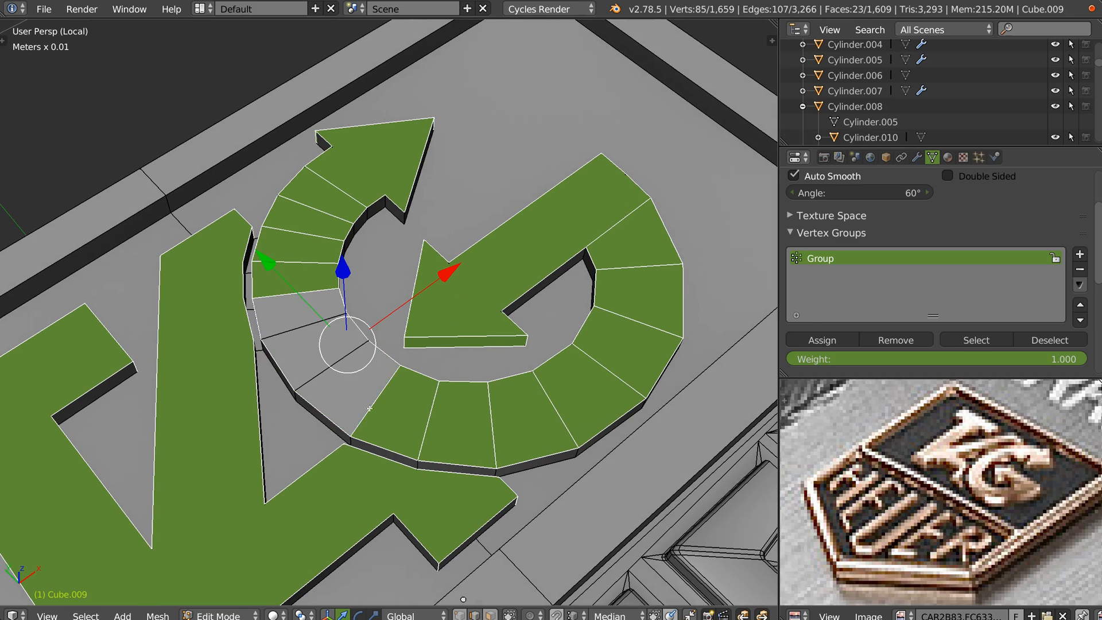
shift+right_click(379, 395)
shift+right_click(431, 410)
shift+right_click(491, 412)
shift+right_click(548, 398)
shift+right_click(600, 365)
shift+right_click(624, 316)
shift+right_click(625, 259)
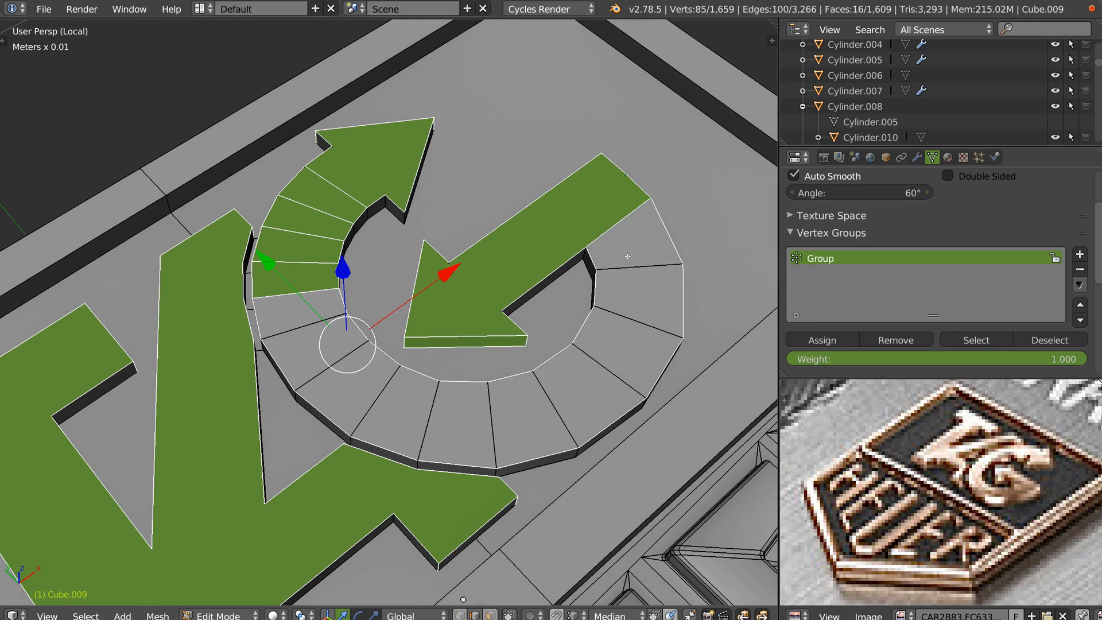
shift+right_click(619, 227)
Step: Deselect the remaining cross edges along the G's upper curve, up to its arrowhead
middle_drag(622, 280, 637, 281)
shift+right_click(304, 289)
shift+right_click(287, 265)
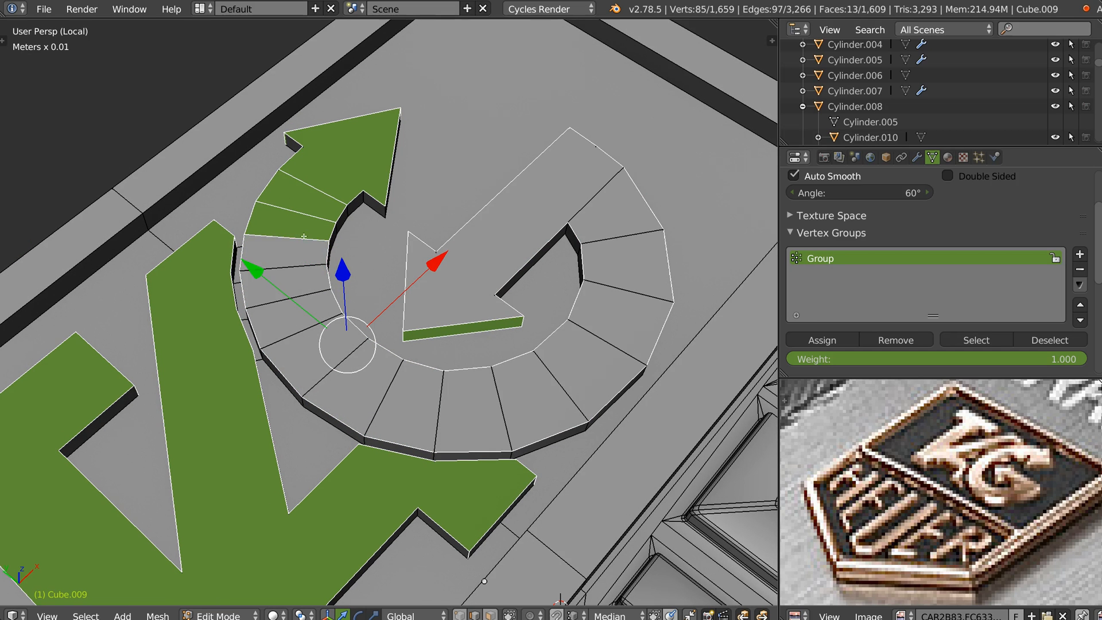
shift+right_click(287, 237)
shift+right_click(298, 212)
shift+right_click(315, 187)
Step: Deselect the floor-level edges below the end faces of the A's upper arm and the T's bar
middle_drag(316, 187, 304, 247)
shift+middle_drag(436, 341, 347, 320)
middle_drag(512, 297, 498, 324)
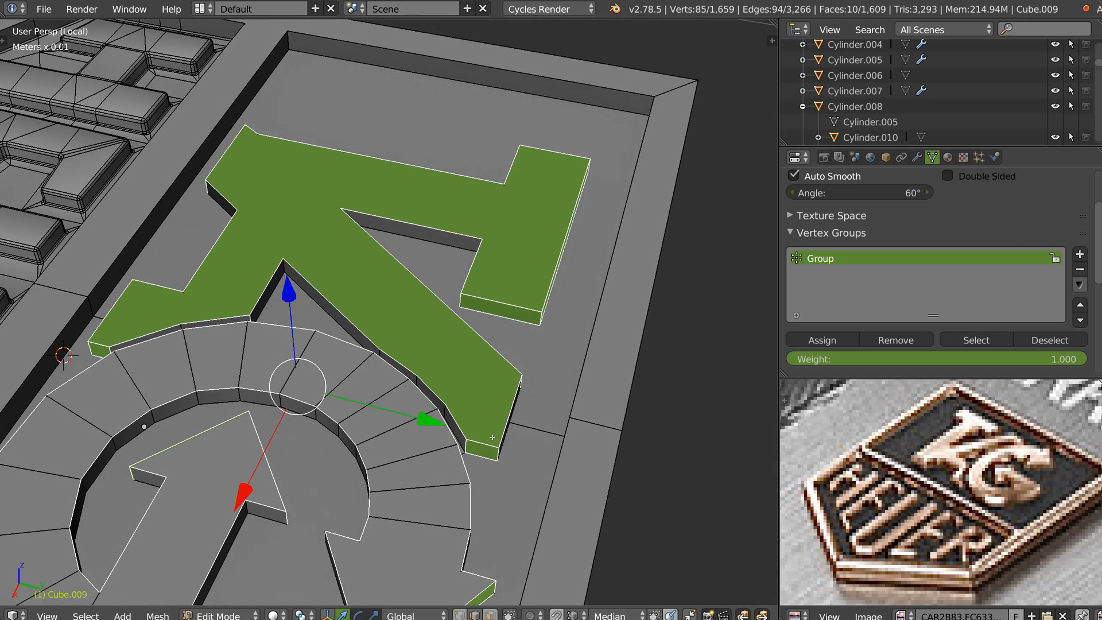
shift+right_click(481, 461)
middle_drag(481, 461, 532, 408)
shift+right_click(603, 443)
middle_drag(419, 361, 562, 216)
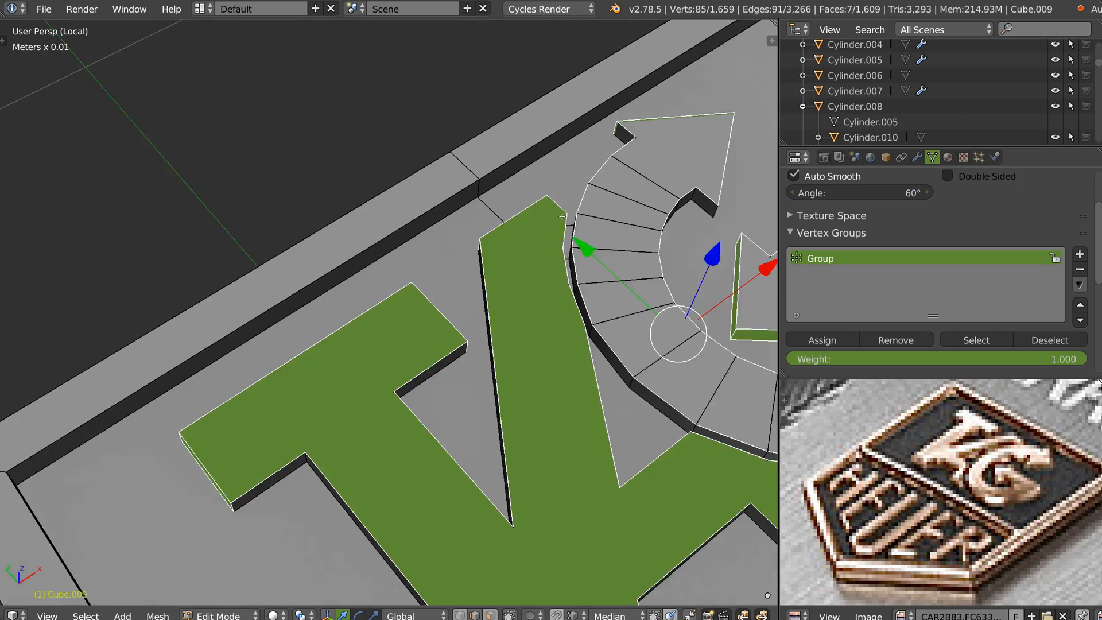
shift+middle_drag(343, 352, 438, 302)
middle_drag(449, 386, 318, 262)
shift+right_click(434, 431)
Step: Deselect the floor-level edges below the side faces of the G's inner arrow
middle_drag(531, 370, 460, 418)
shift+middle_drag(393, 254, 202, 370)
shift+middle_drag(428, 328, 483, 375)
shift+right_click(396, 299)
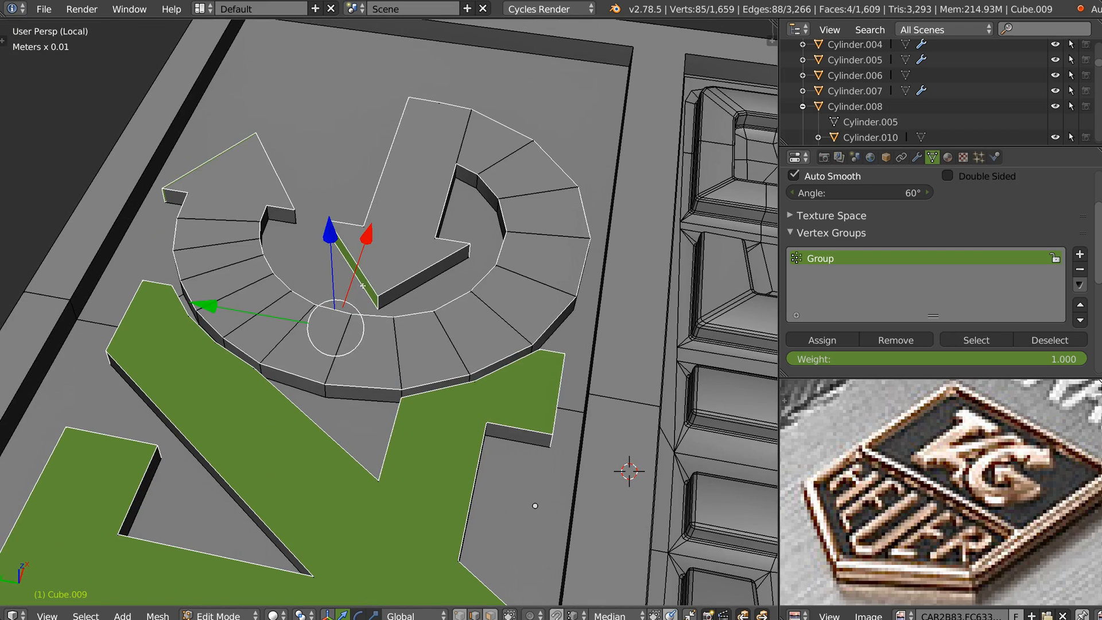
middle_drag(345, 257, 284, 412)
shift+right_click(321, 443)
middle_drag(372, 423, 400, 259)
middle_drag(301, 262, 214, 342)
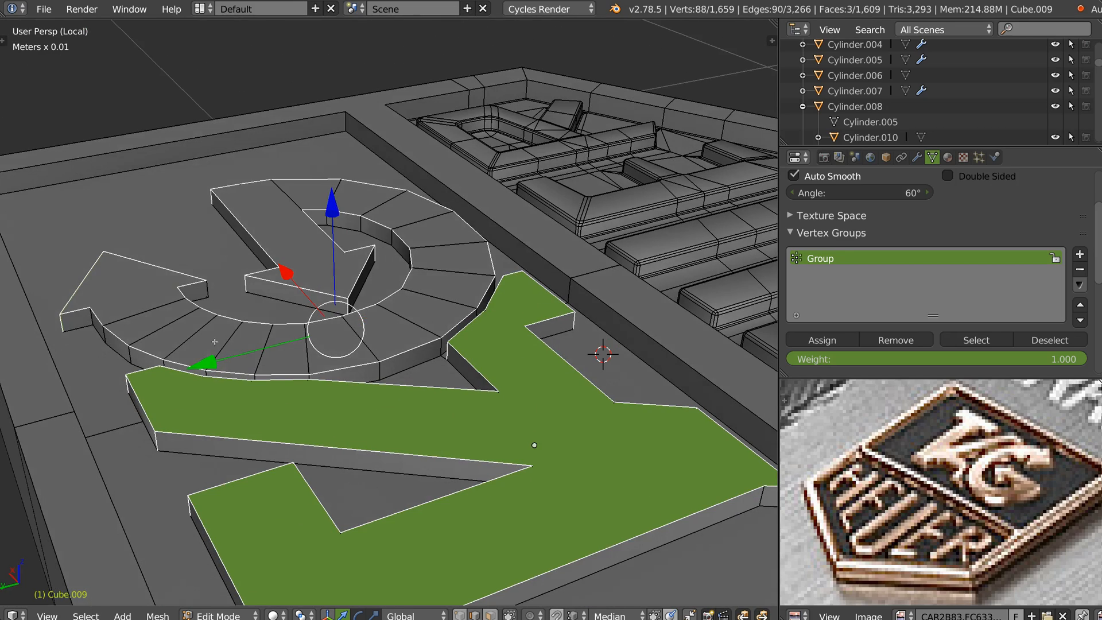
Step: Deselect the floor-level edge below the G's upper arrowhead and add missing vertical corner edges to the selection
middle_drag(125, 294, 606, 272)
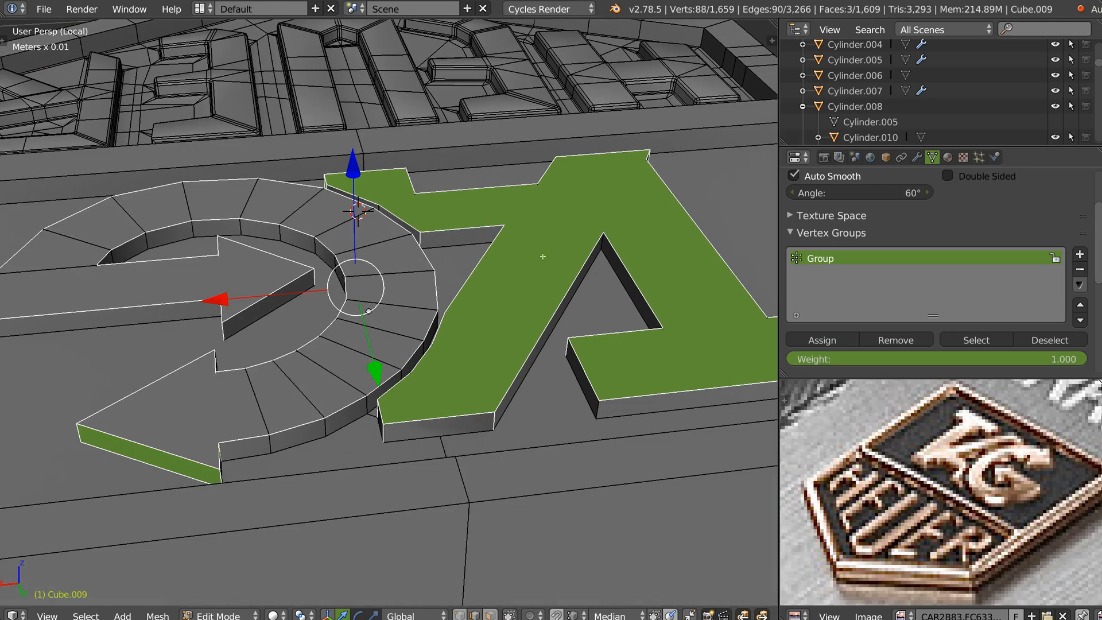
middle_drag(432, 284, 484, 350)
scroll(280, 335, up, 3)
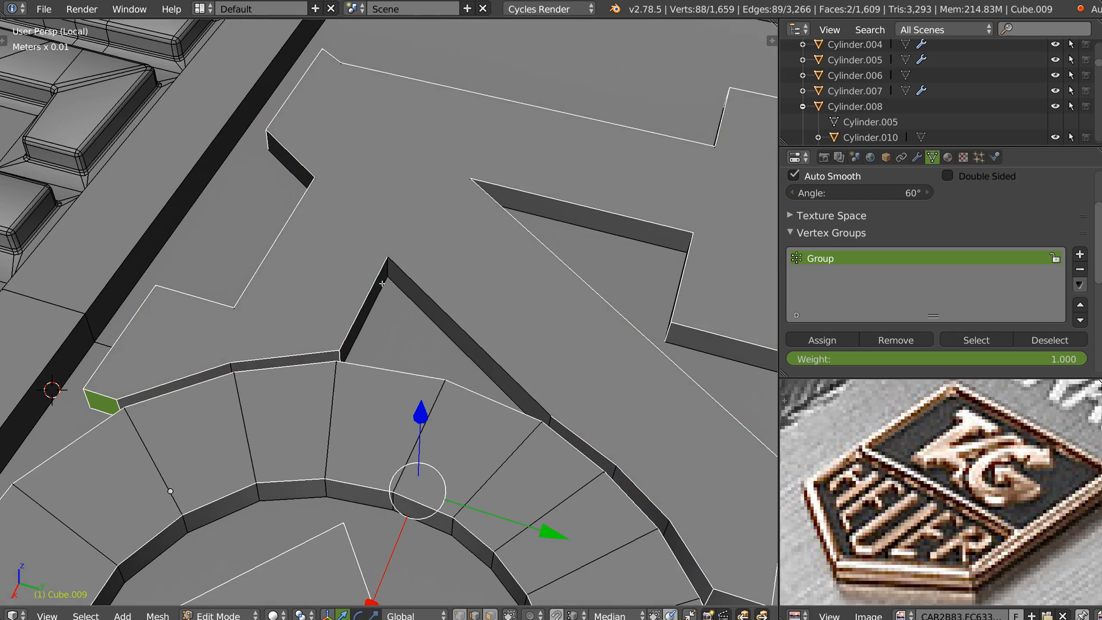
middle_drag(343, 301, 534, 256)
shift+middle_drag(227, 344, 369, 349)
shift+middle_drag(505, 321, 241, 253)
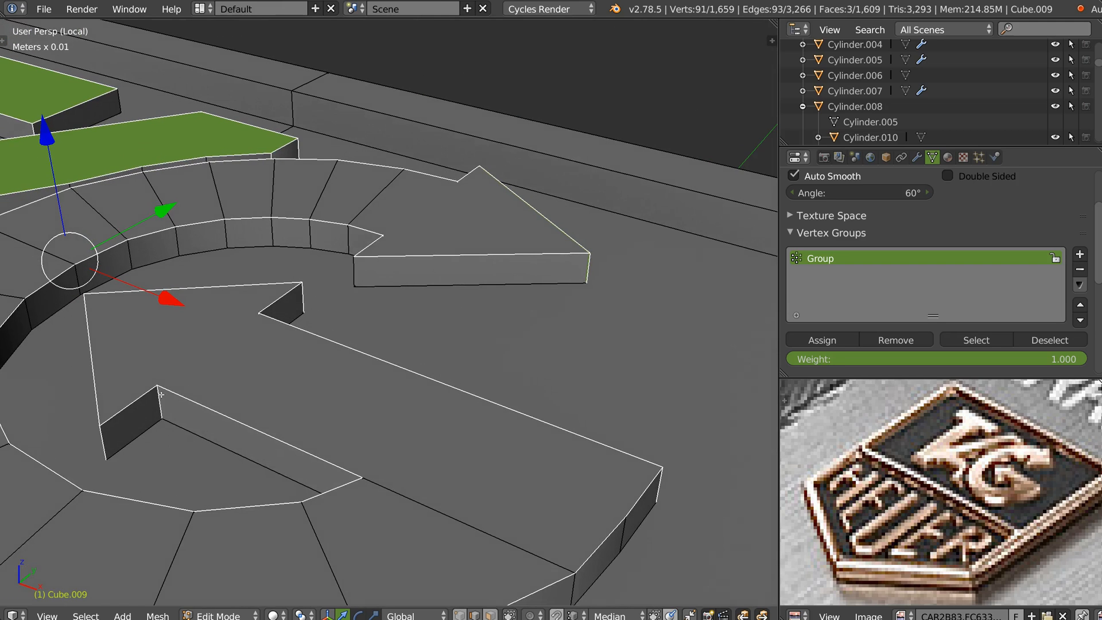
Step: Check the edge selection around the G and A in wireframe display and correct the remaining corner and floor-level edges
middle_drag(332, 283, 587, 242)
shift+middle_drag(560, 310, 384, 201)
scroll(386, 230, down, 4)
middle_drag(388, 305, 414, 324)
mouse_move(367, 351)
middle_down()
mouse_move(374, 325)
mouse_move(372, 355)
middle_up()
key(z)
middle_drag(557, 317, 292, 394)
scroll(405, 345, up, 4)
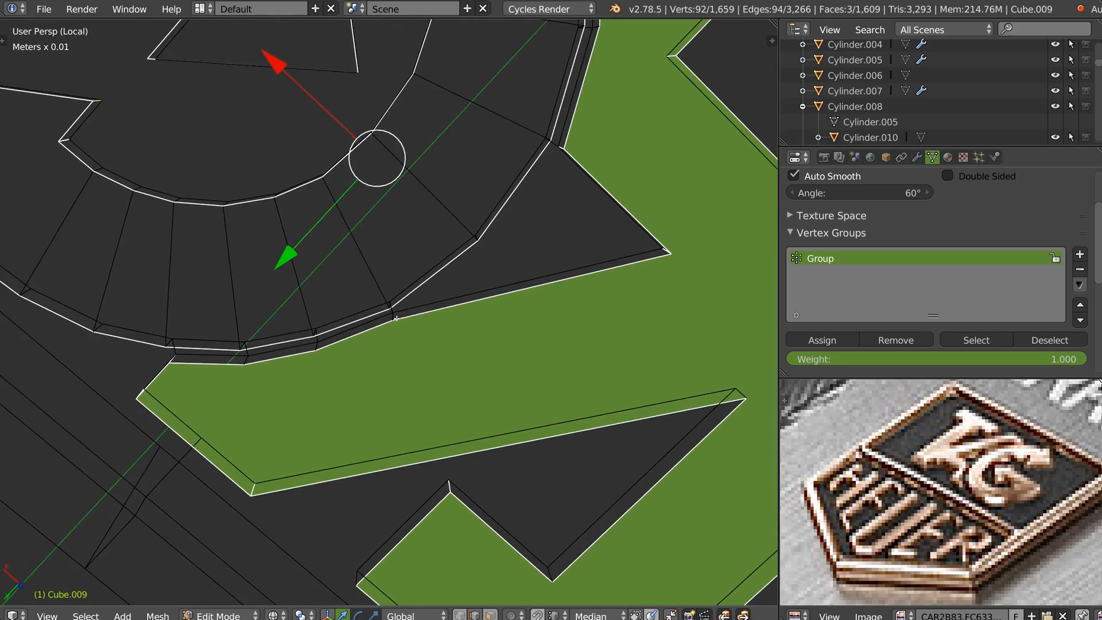
scroll(419, 315, down, 5)
middle_drag(414, 350, 508, 343)
key(z)
mouse_move(597, 356)
middle_down()
mouse_move(396, 298)
mouse_move(420, 368)
middle_up()
key(Tab)
click(370, 332)
Step: Try a two-segment bevel with an offset of about 0.0043 on the selected TAG edges, and undo it
key(ctrl+b)
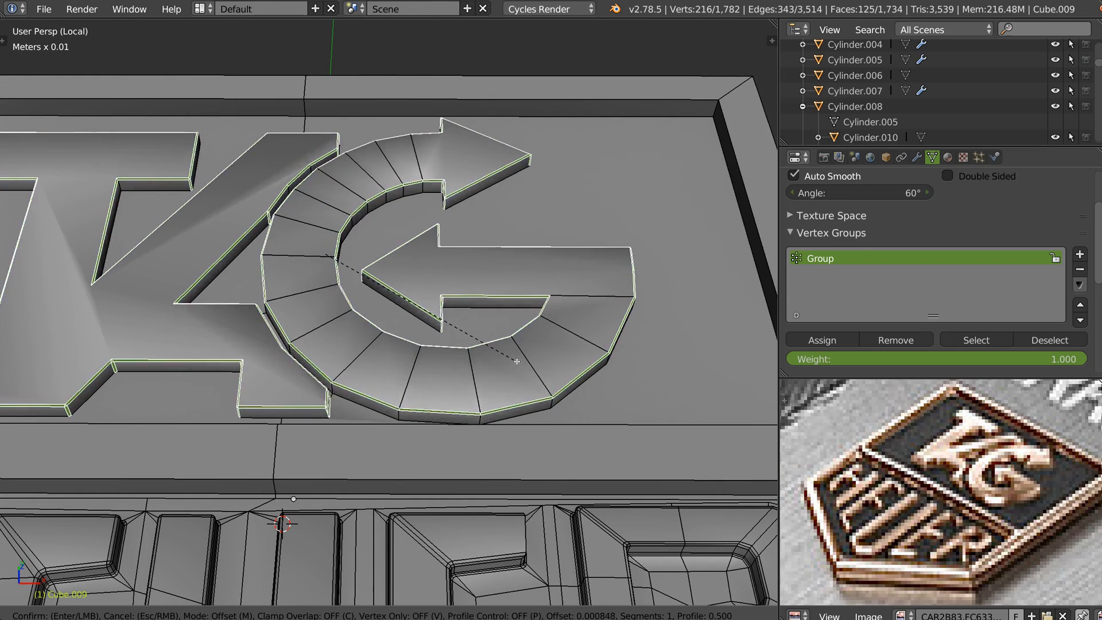
scroll(520, 361, up, 1)
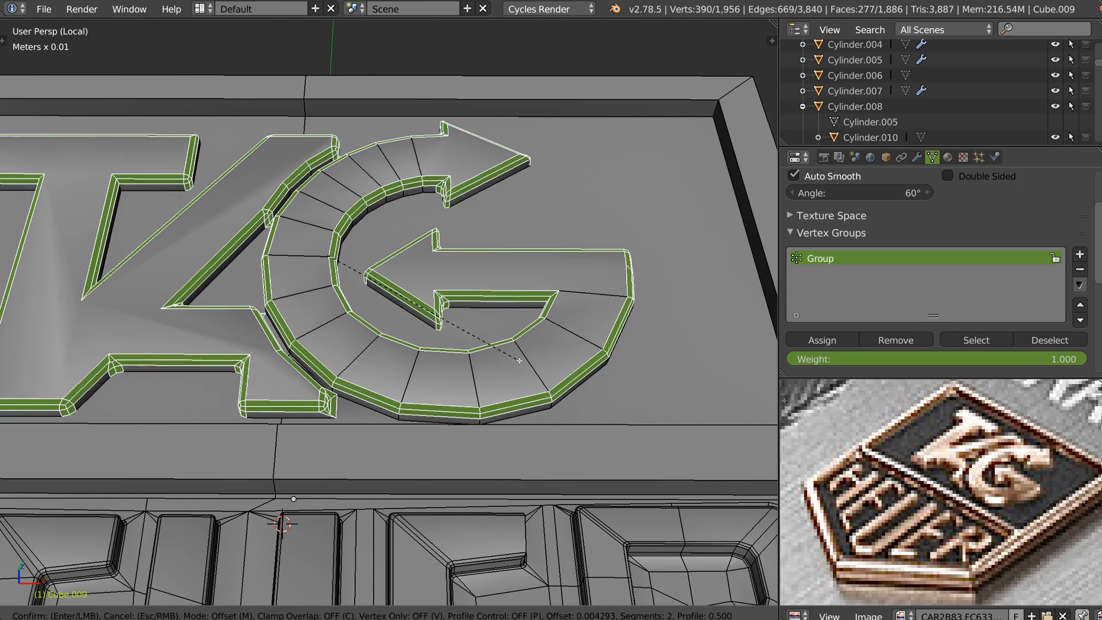
click(517, 361)
middle_drag(517, 361, 563, 364)
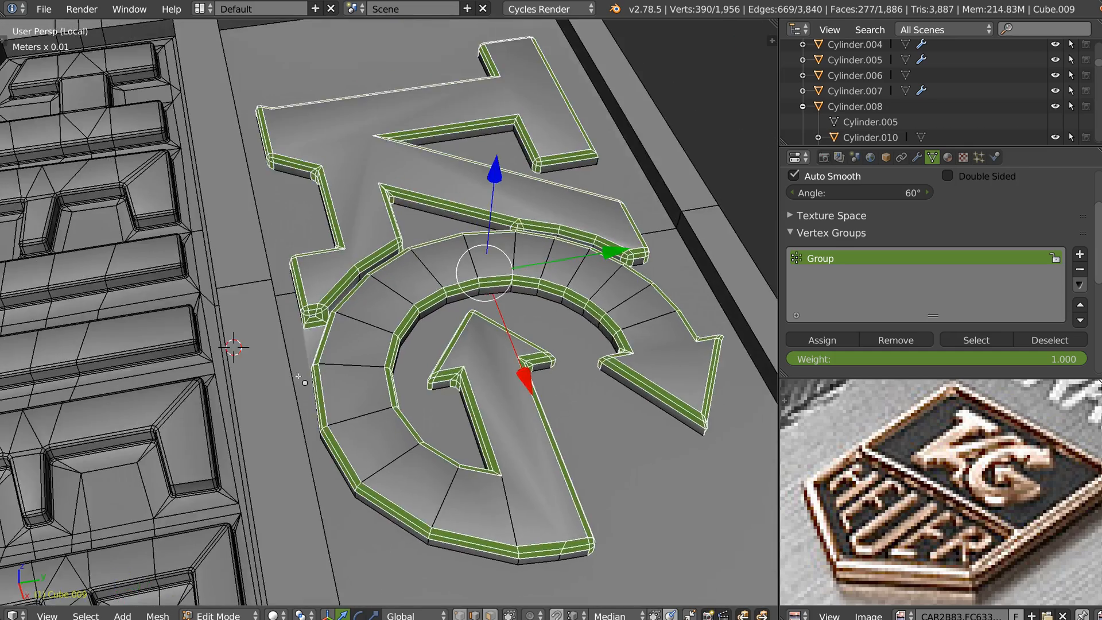
scroll(325, 327, up, 3)
key(ctrl+z)
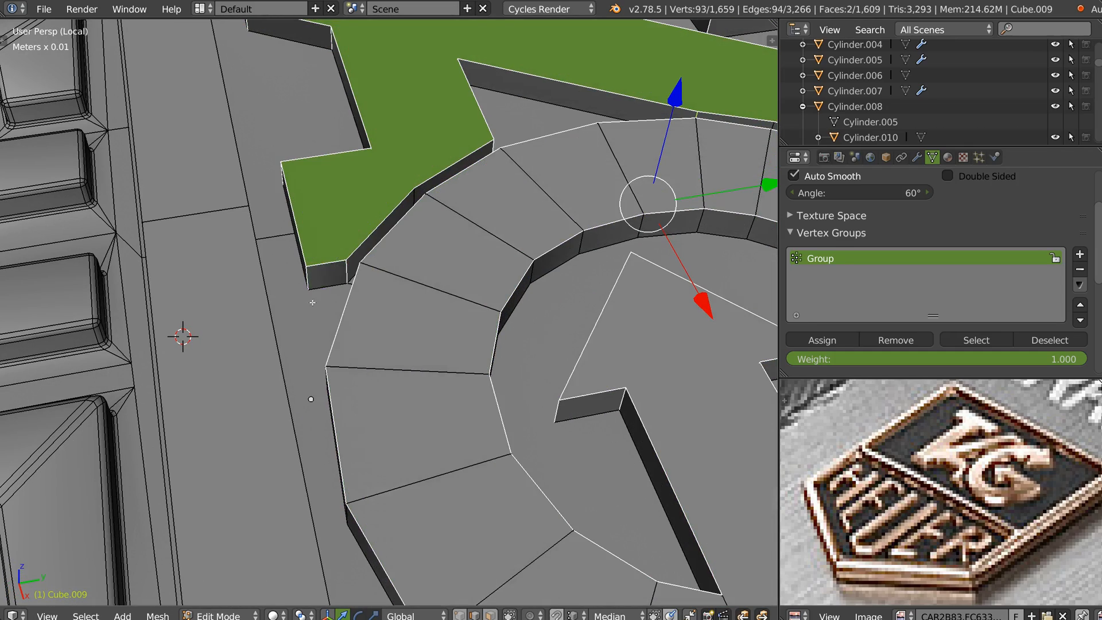
Step: Bevel the selected TAG outline and corner edges with two segments and an offset of about 0.003
scroll(312, 303, down, 3)
middle_drag(313, 302, 402, 285)
shift+middle_drag(513, 259, 362, 266)
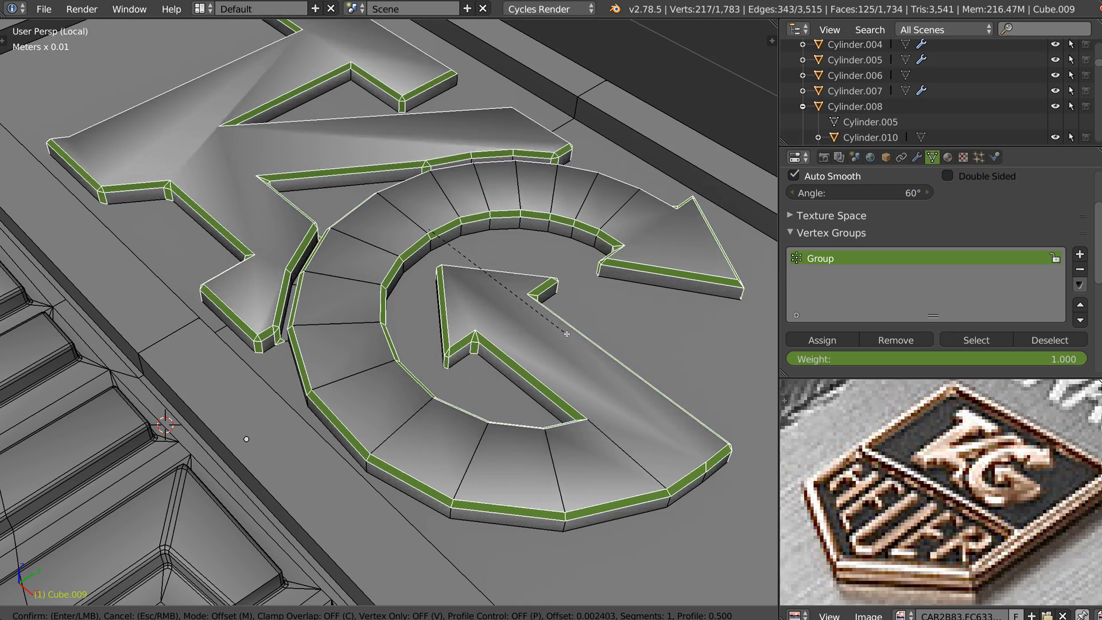
key(ctrl+b)
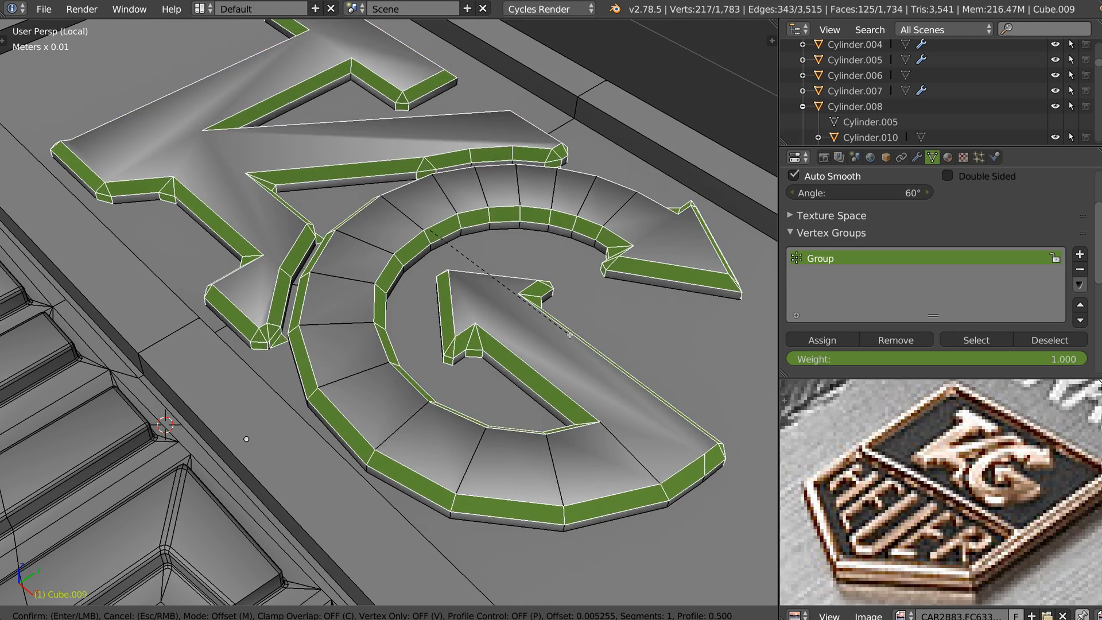
scroll(568, 334, up, 1)
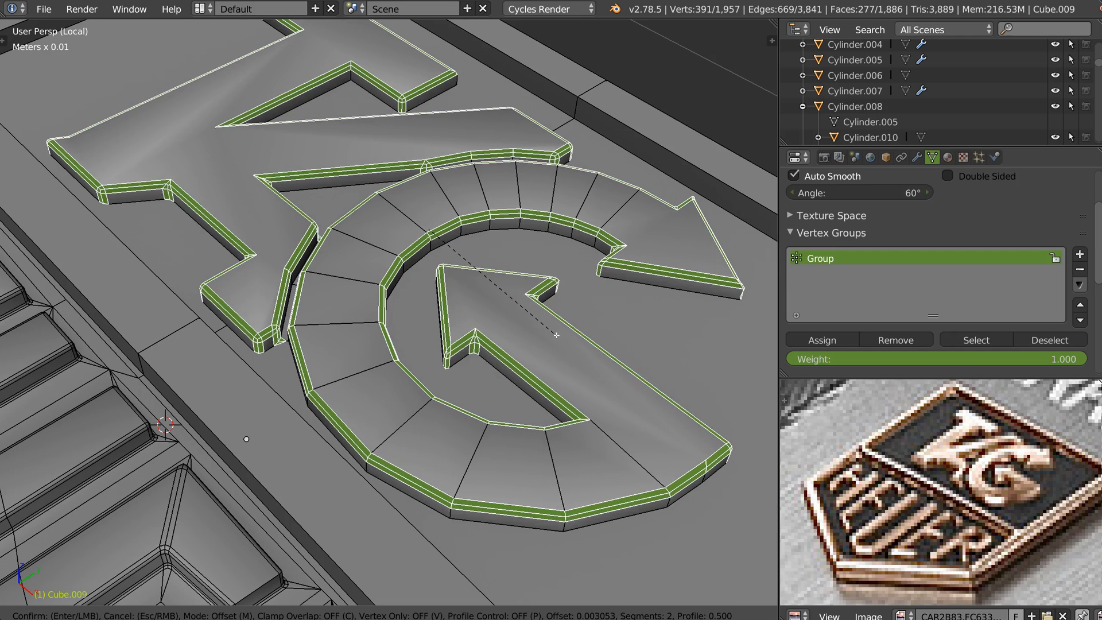
click(556, 335)
middle_drag(537, 333, 580, 274)
scroll(505, 269, down, 5)
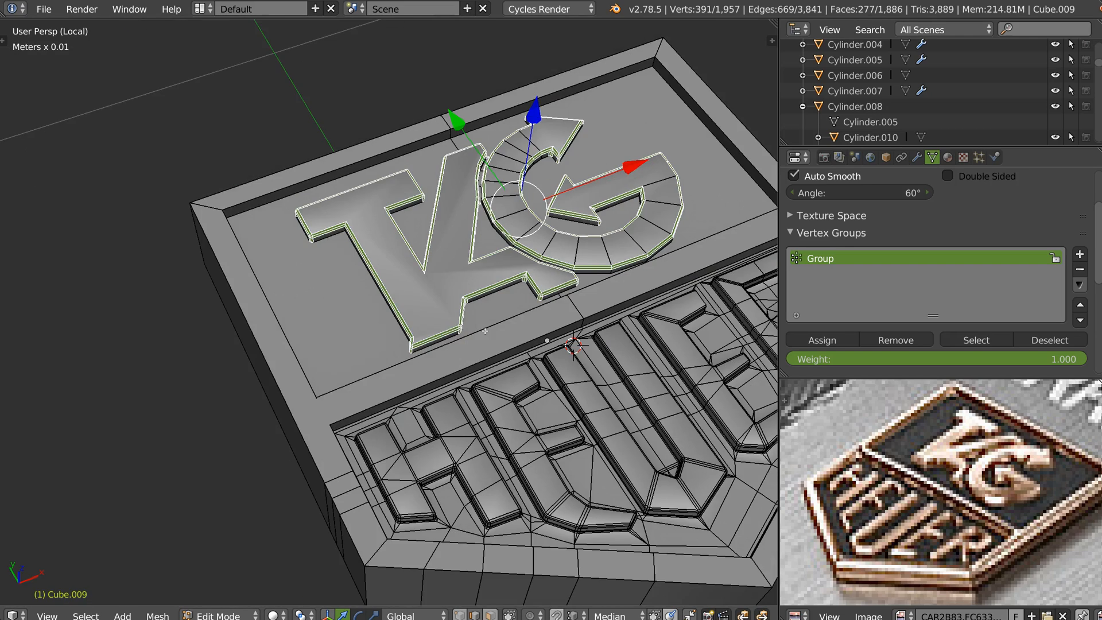
Step: Select the short edge loop across the bevel beside the pointed corner of the joined T and A, and bevel it with two segments
scroll(470, 328, up, 5)
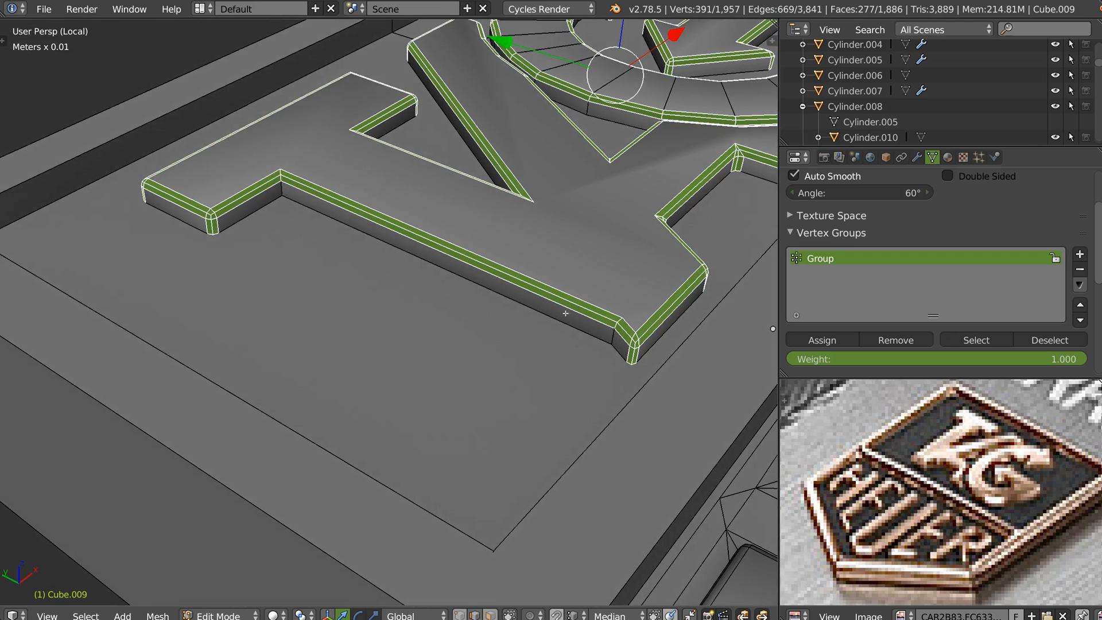
scroll(540, 342, up, 3)
alt+right_click(555, 350)
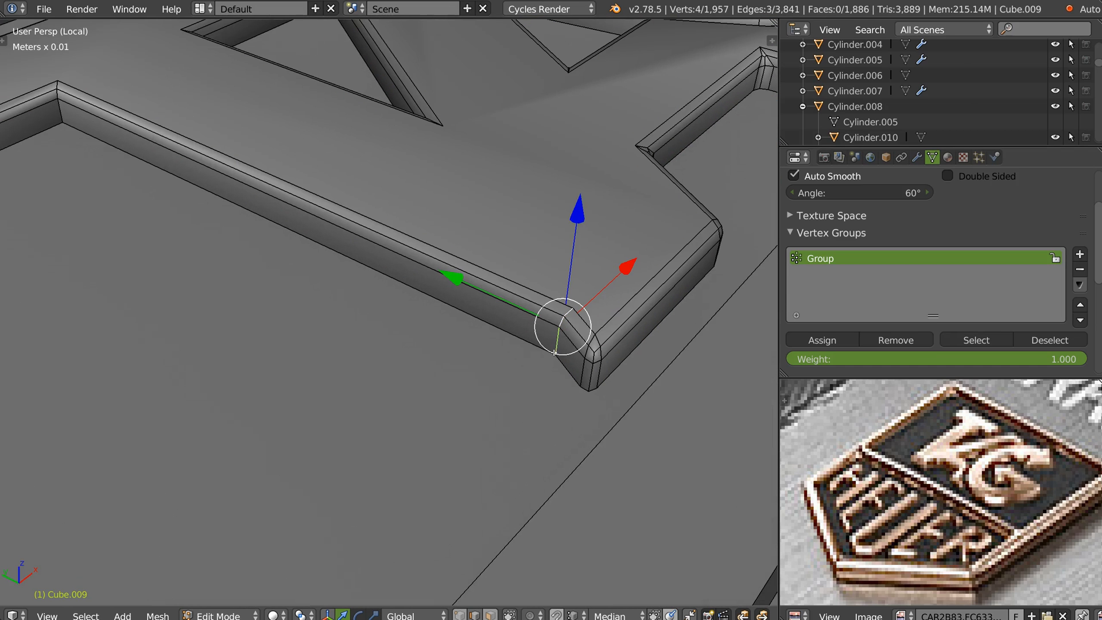
key(ctrl+b)
scroll(603, 351, up, 1)
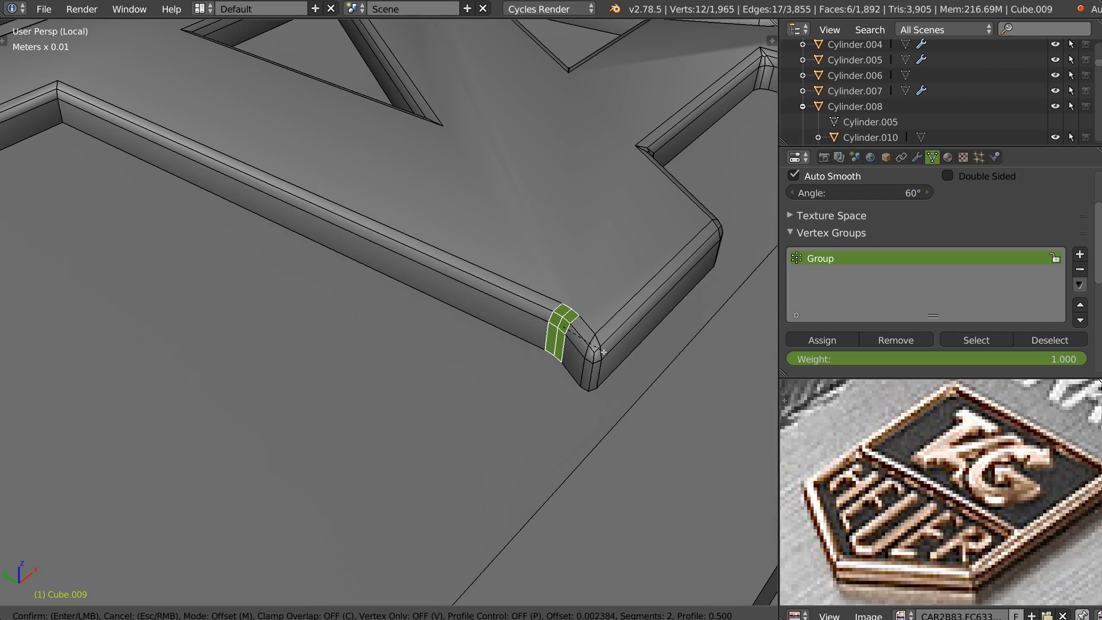
Step: Bevel the corner edge above the T's foot with 2 segments and merge the extra vertices along its upper rim
click(597, 334)
scroll(588, 342, up, 2)
key(Tab)
right_click(551, 291)
ctrl+right_click(574, 309)
right_click(574, 308)
click(581, 419)
key(Tab)
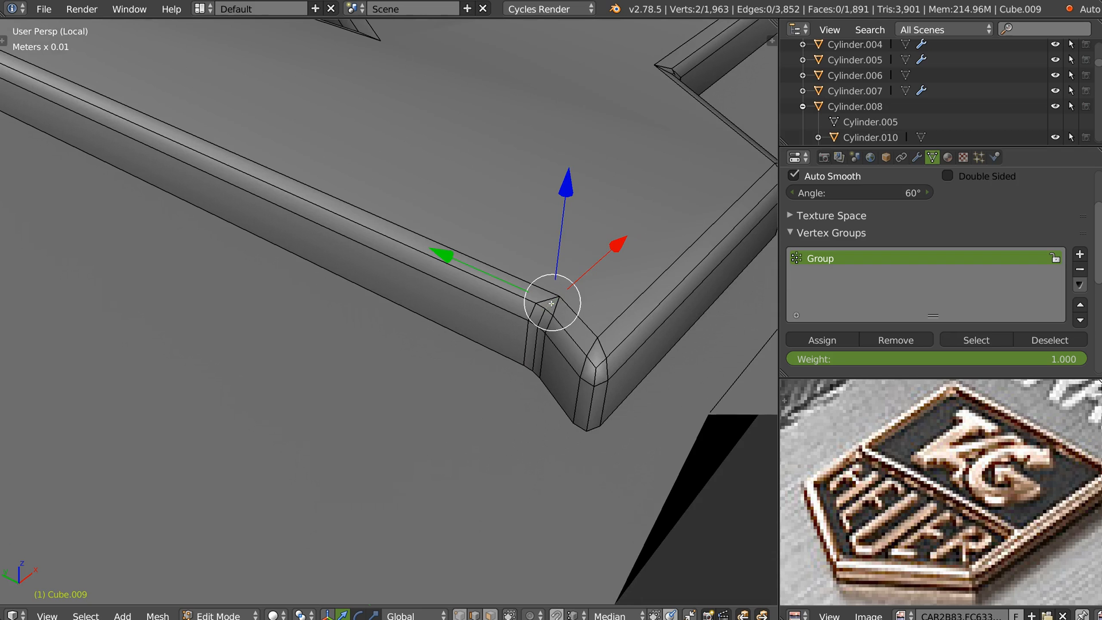
Step: Connect the corner vertex above the T's foot to the inner corner of the cutout beneath the crossbar
key(Tab)
right_click(559, 295)
shift+middle_drag(634, 294, 414, 349)
shift+right_click(499, 101)
middle_drag(497, 96, 471, 228)
key(j)
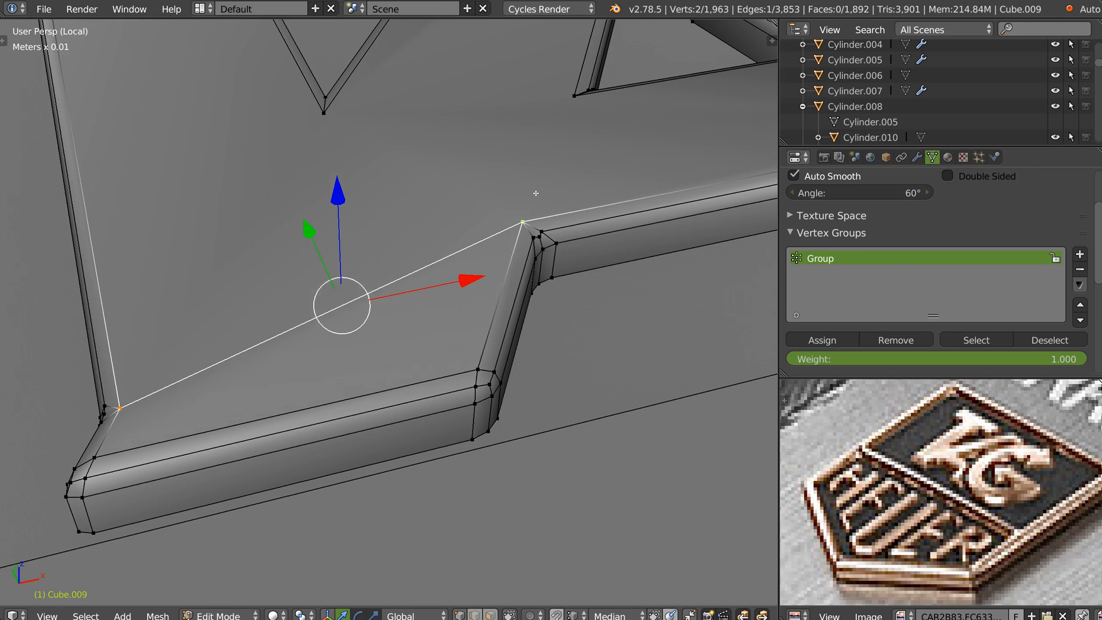
Step: Bevel the corner edges at the tip of the V-shaped notch between the T and the A with 2 segments
right_click(516, 221)
middle_drag(362, 132, 347, 264)
key(Tab)
alt+right_click(360, 294)
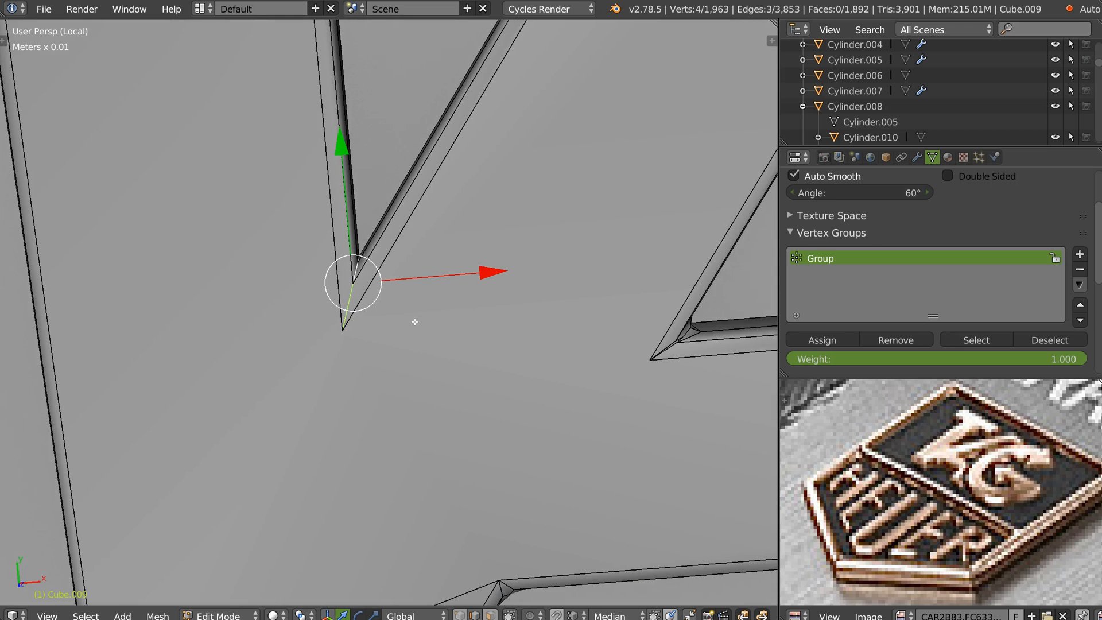
key(ctrl+b)
right_click(425, 323)
middle_drag(676, 339, 278, 26)
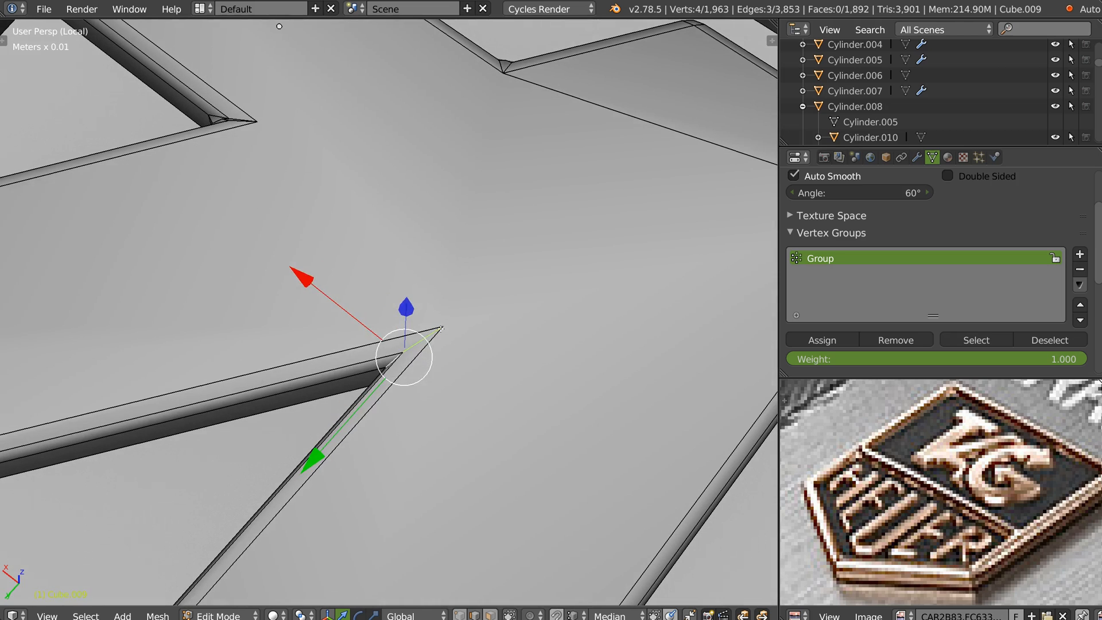
key(ctrl+b)
scroll(485, 335, up, 1)
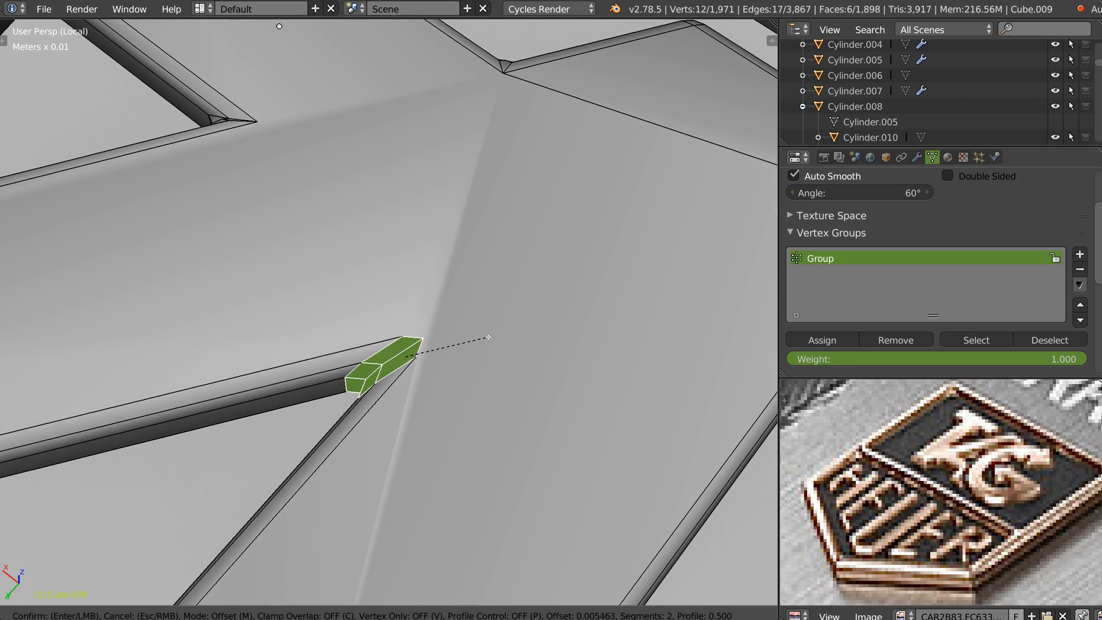
click(487, 336)
Step: Knife-cut around the tip of the triangular opening beside the G and dissolve the cut's surplus end vertex
middle_drag(379, 330, 460, 337)
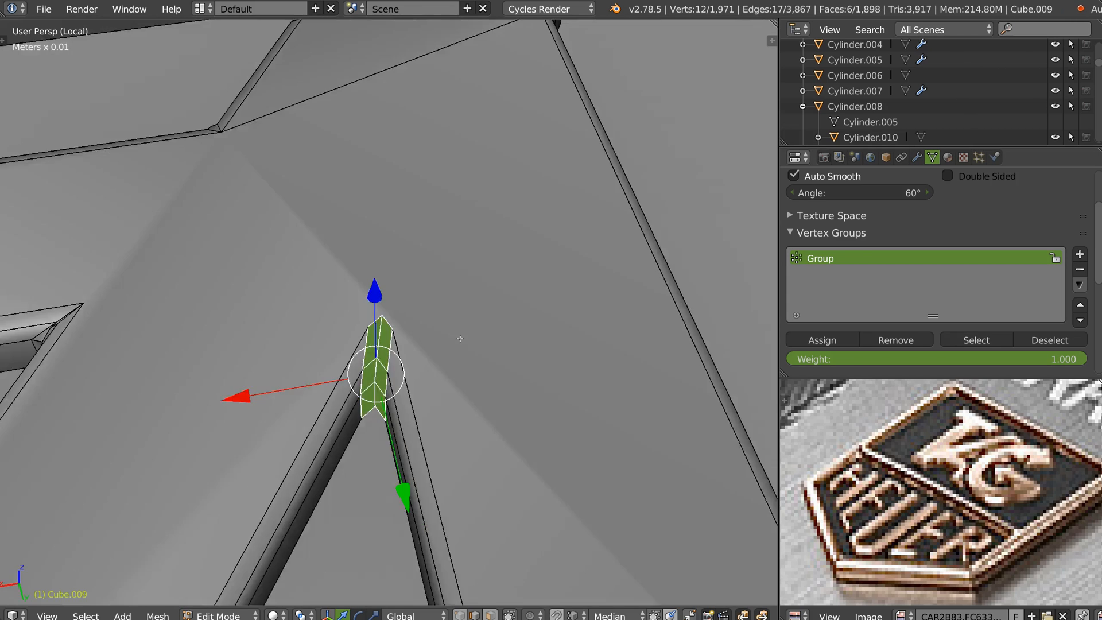
shift+middle_drag(218, 338, 734, 339)
middle_drag(448, 339, 512, 343)
scroll(513, 343, up, 3)
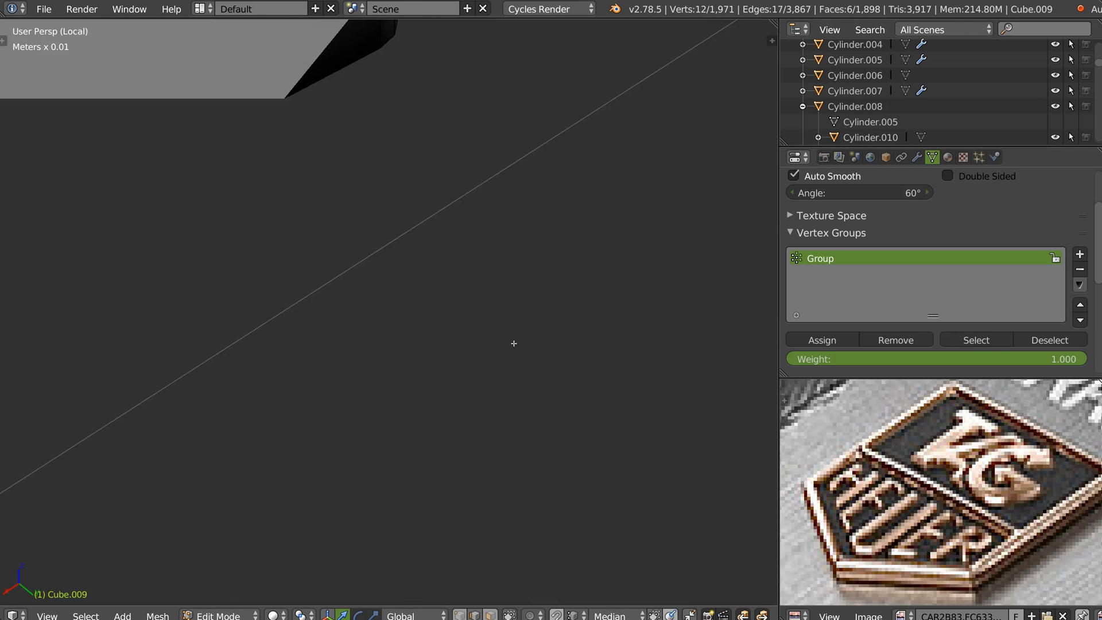
scroll(512, 343, down, 2)
key(k)
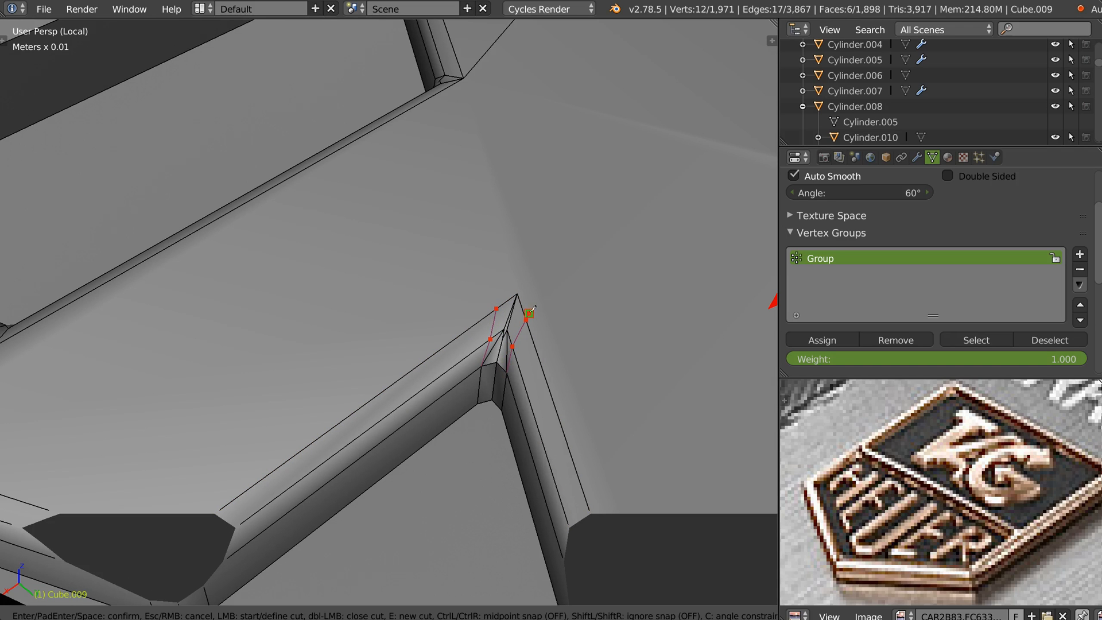
key(Return)
right_click(527, 313)
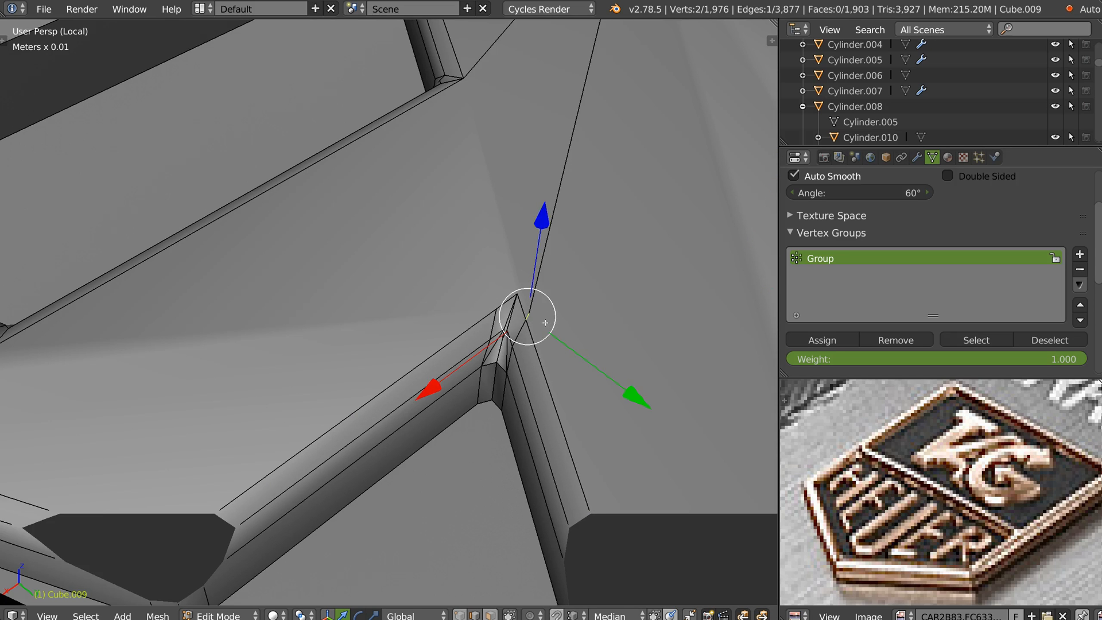
key(ctrl+x)
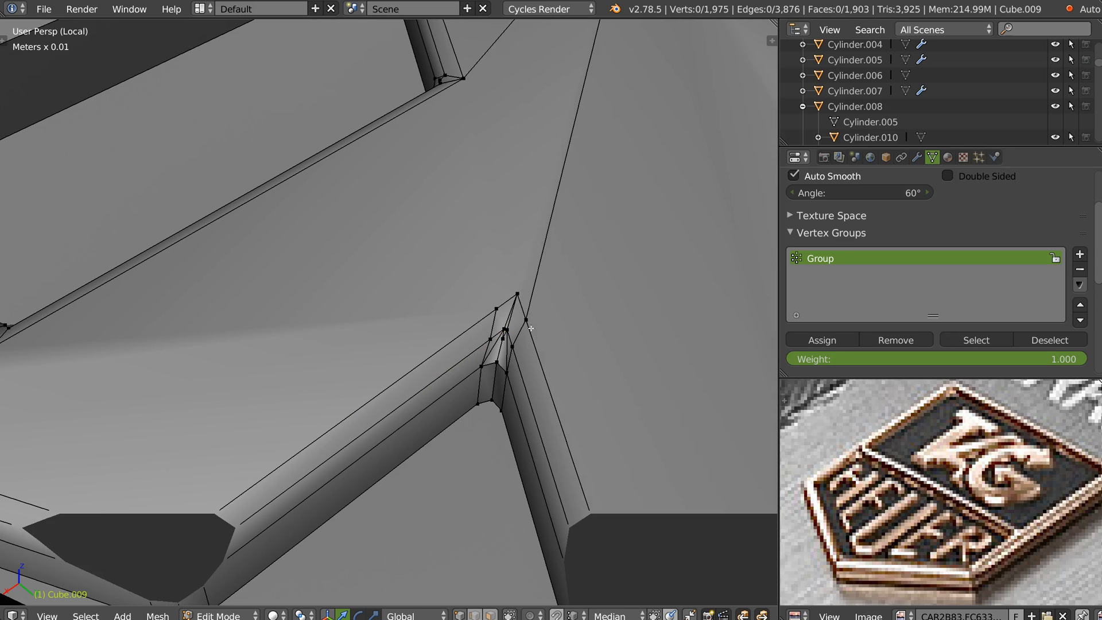
Step: Try to collapse the selected edges around the triangular opening's tip, and undo the merge
key(2)
alt+right_click(497, 343)
shift+right_click(522, 312)
shift+right_click(530, 342)
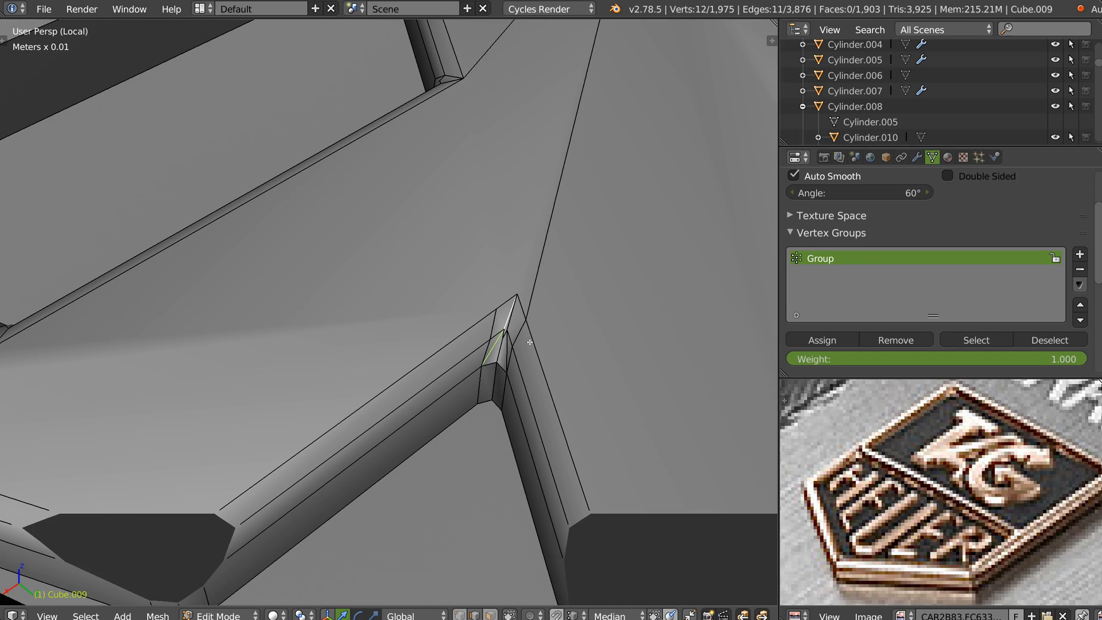
alt+shift+right_click(504, 347)
shift+right_click(508, 304)
key(alt+m)
click(519, 334)
key(Tab)
click(515, 329)
key(q)
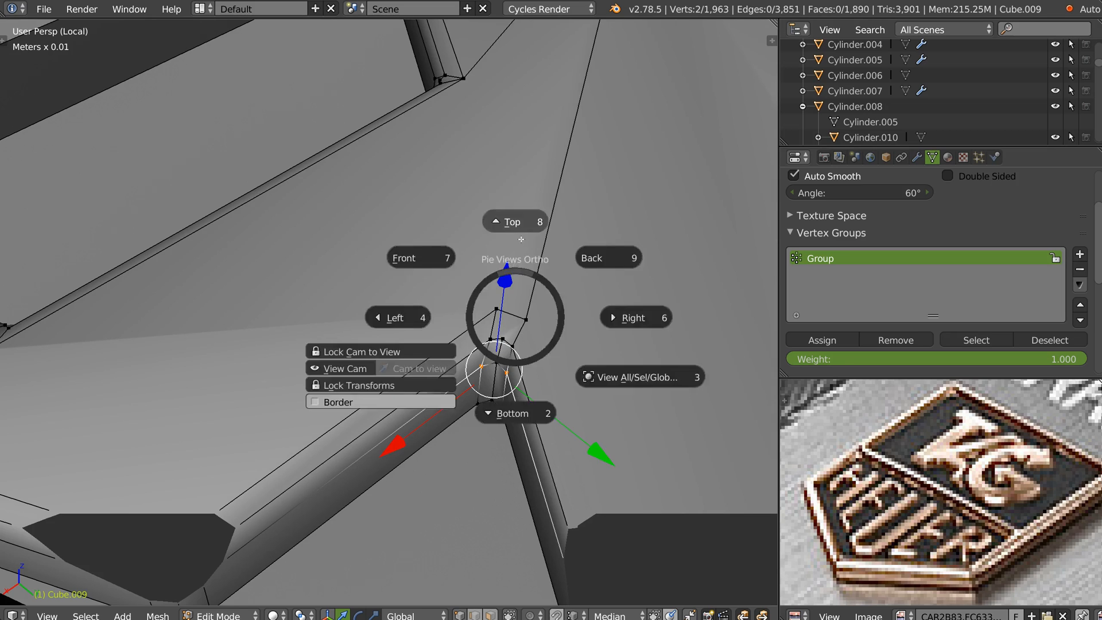
click(521, 239)
shift+middle_drag(474, 272, 428, 386)
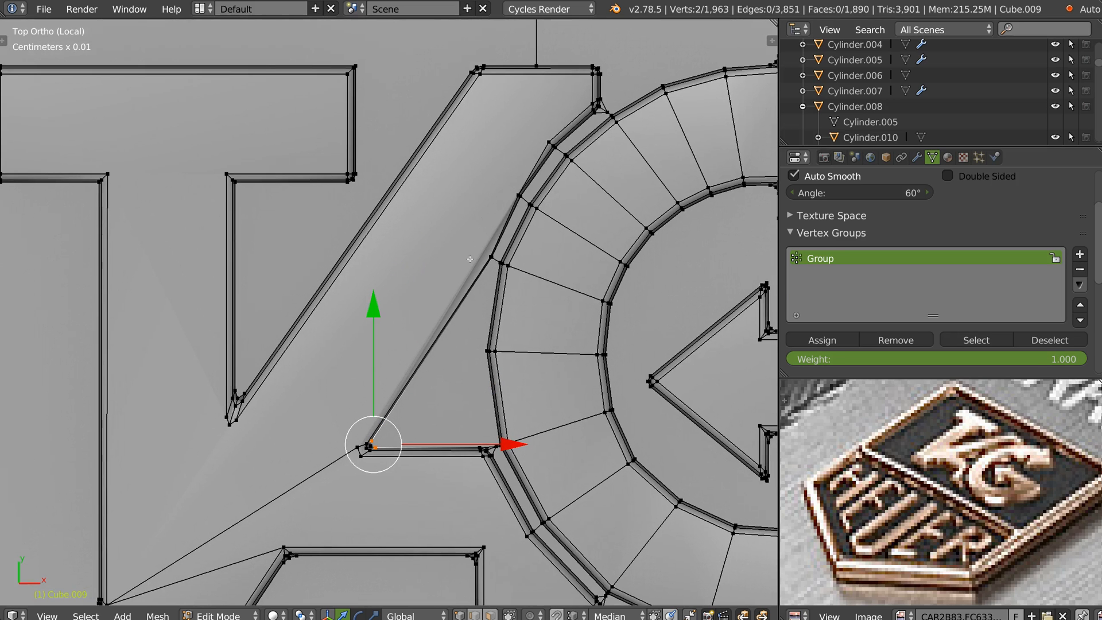
key(ctrl+z)
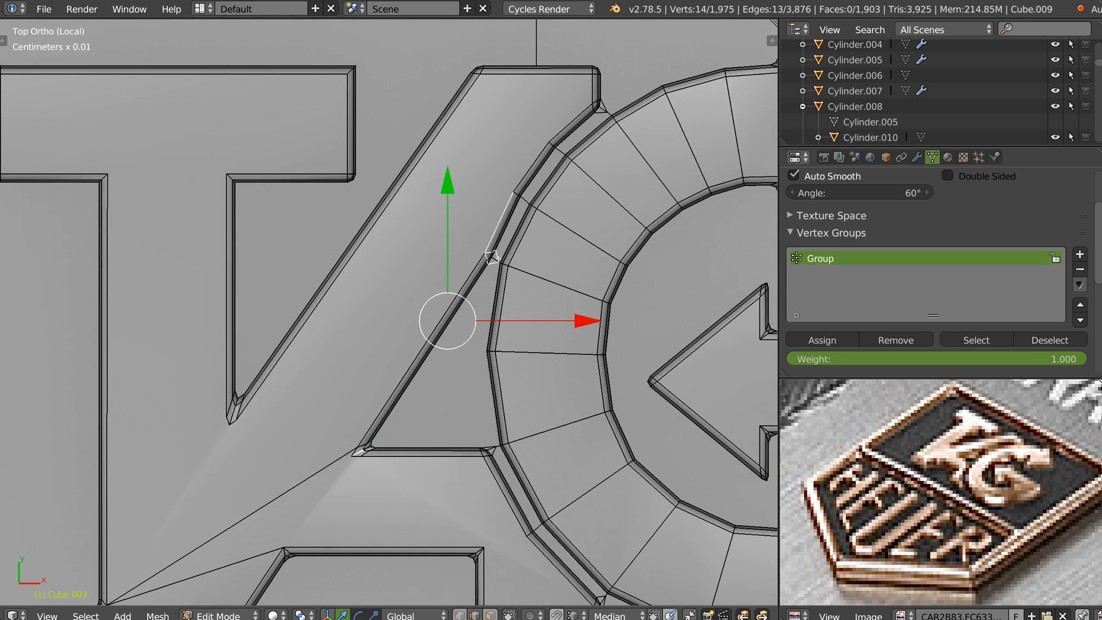
Step: Deselect the stray edges away from the triangular opening's tip and collapse the edges still selected there
scroll(494, 257, up, 2)
ctrl+shift+drag(540, 132, 487, 189)
mouse_move(508, 281)
middle_down()
mouse_move(472, 229)
mouse_move(444, 258)
middle_up()
scroll(597, 180, down, 5)
shift+middle_drag(429, 248, 195, 287)
scroll(195, 287, up, 3)
mouse_move(436, 241)
ctrl+shift+mouse_down()
mouse_move(458, 240)
mouse_move(449, 241)
ctrl+shift+mouse_up()
mouse_move(138, 152)
shift+middle_down()
mouse_move(190, 190)
mouse_move(435, 219)
mouse_move(440, 233)
mouse_move(313, 220)
shift+middle_up()
scroll(434, 219, up, 4)
scroll(419, 261, up, 2)
scroll(431, 257, down, 2)
middle_drag(430, 257, 439, 207)
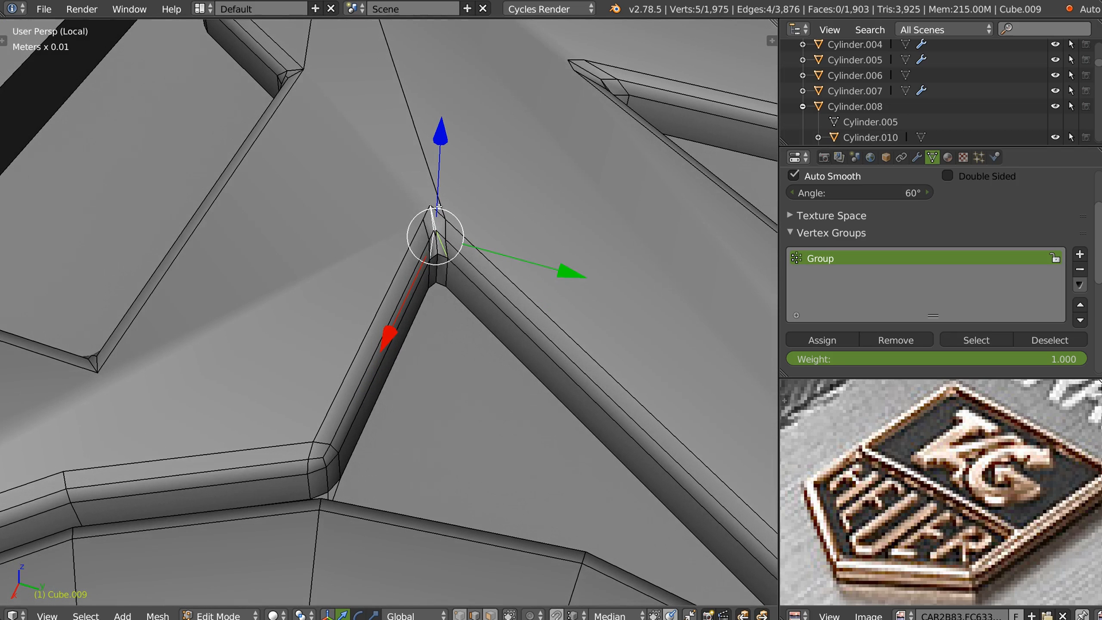
key(alt+m)
click(477, 262)
Step: Knife-cut a short edge across the rim at the triangular opening's tip in top view
middle_drag(477, 263, 469, 261)
key(KP_7)
scroll(388, 296, up, 1)
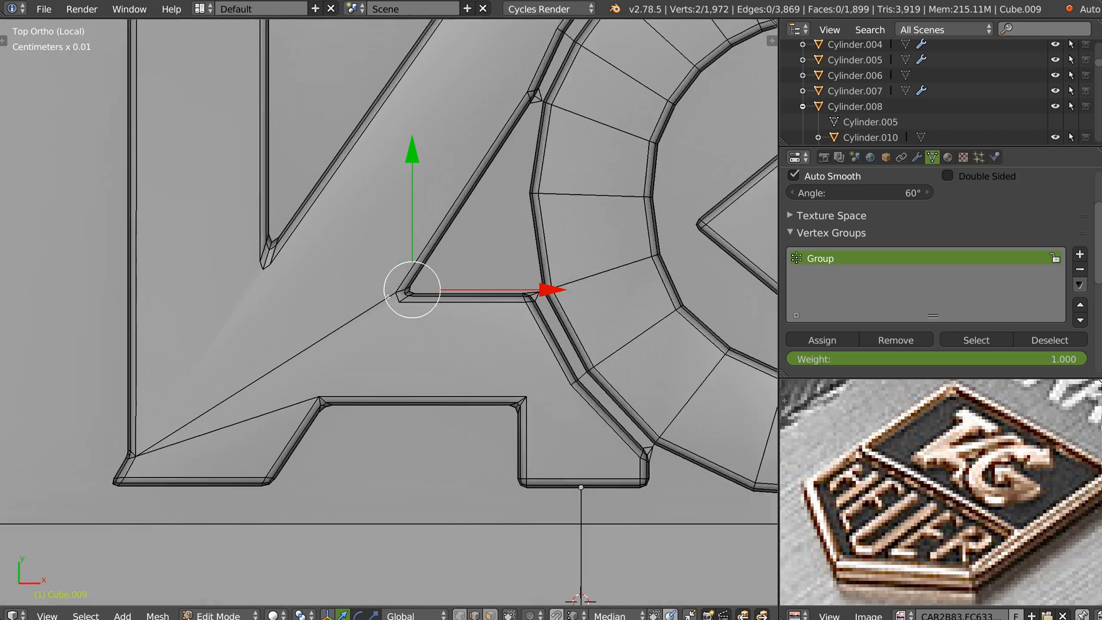
scroll(388, 296, up, 2)
key(k)
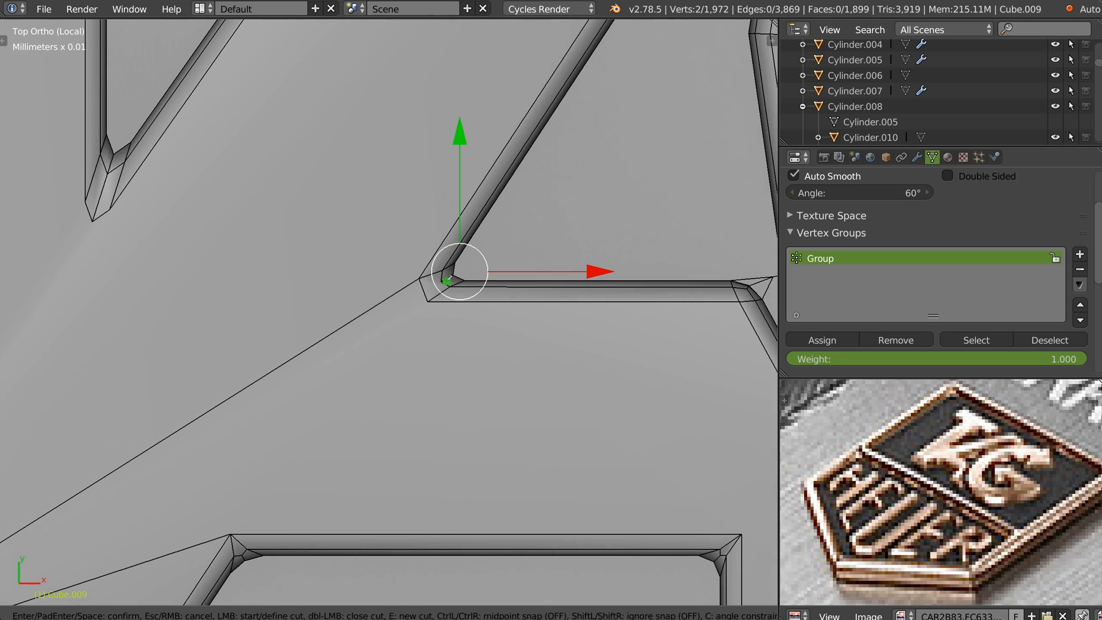
key(space)
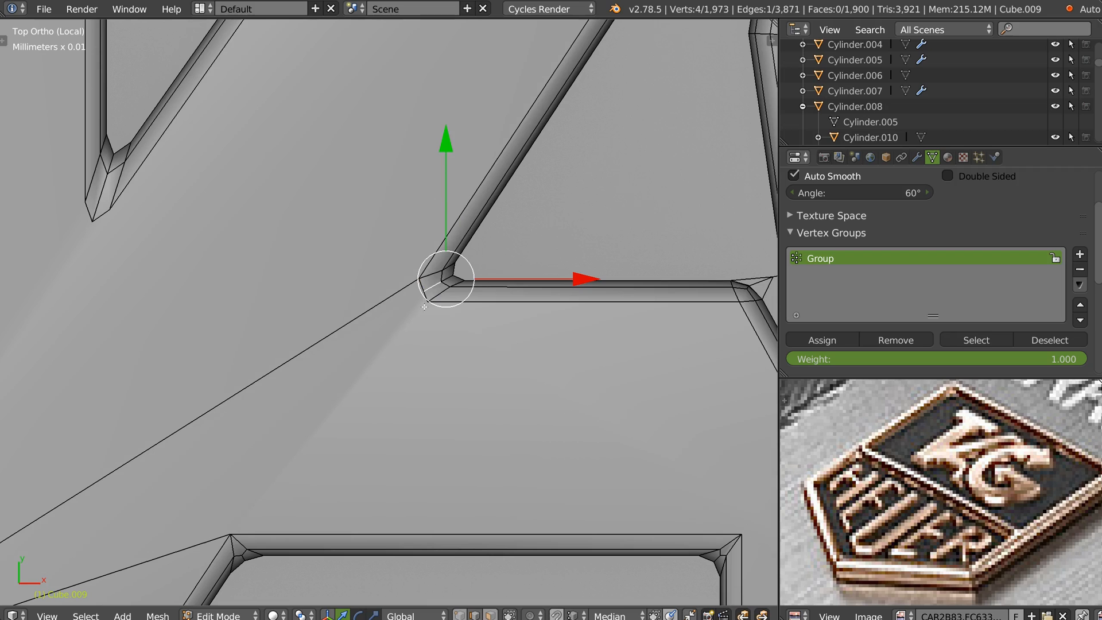
Step: Reposition the three outer rim vertices around the triangular opening's tip to round off the corner
right_click(419, 277)
key(g)
click(420, 267)
right_click(423, 292)
key(g)
click(416, 295)
key(g)
click(445, 320)
key(g)
click(422, 303)
key(g)
click(435, 310)
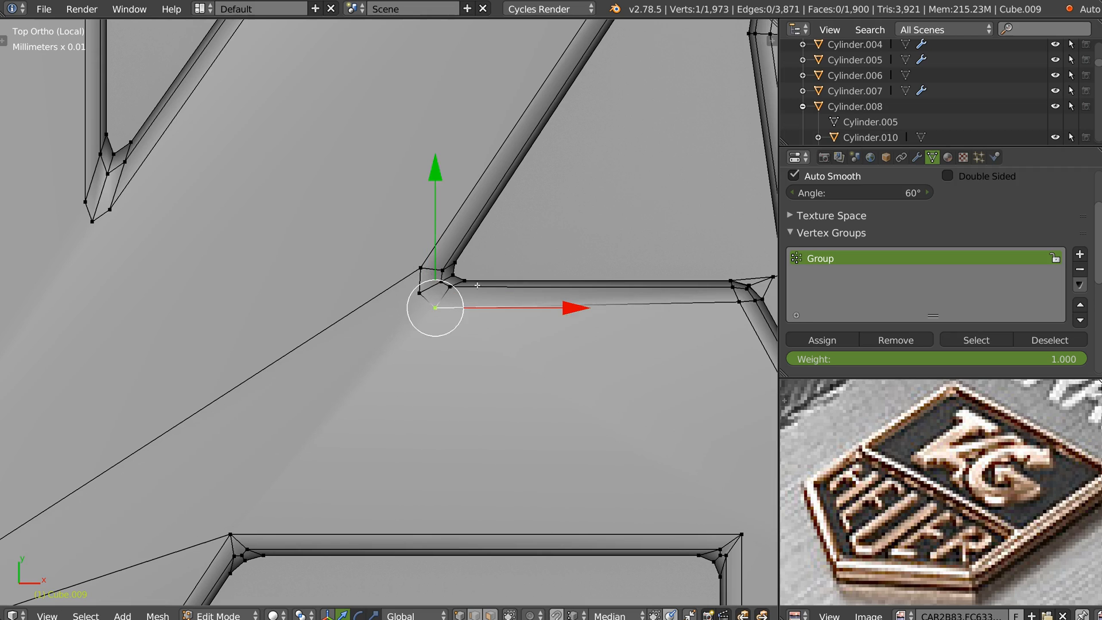
Step: Connect the upper rim vertex at the triangular opening's tip to the nearest vertex of the V notch's tip
ctrl+middle_drag(477, 285, 417, 303)
shift+middle_drag(417, 303, 535, 193)
shift+middle_drag(392, 377, 389, 441)
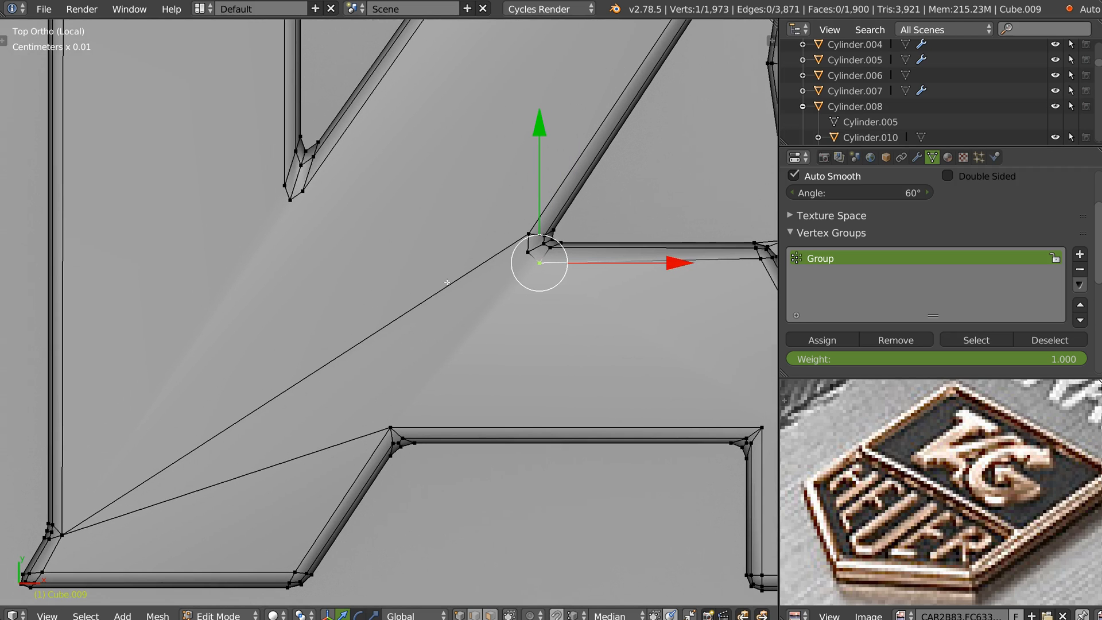
key(g)
click(524, 228)
shift+right_click(308, 190)
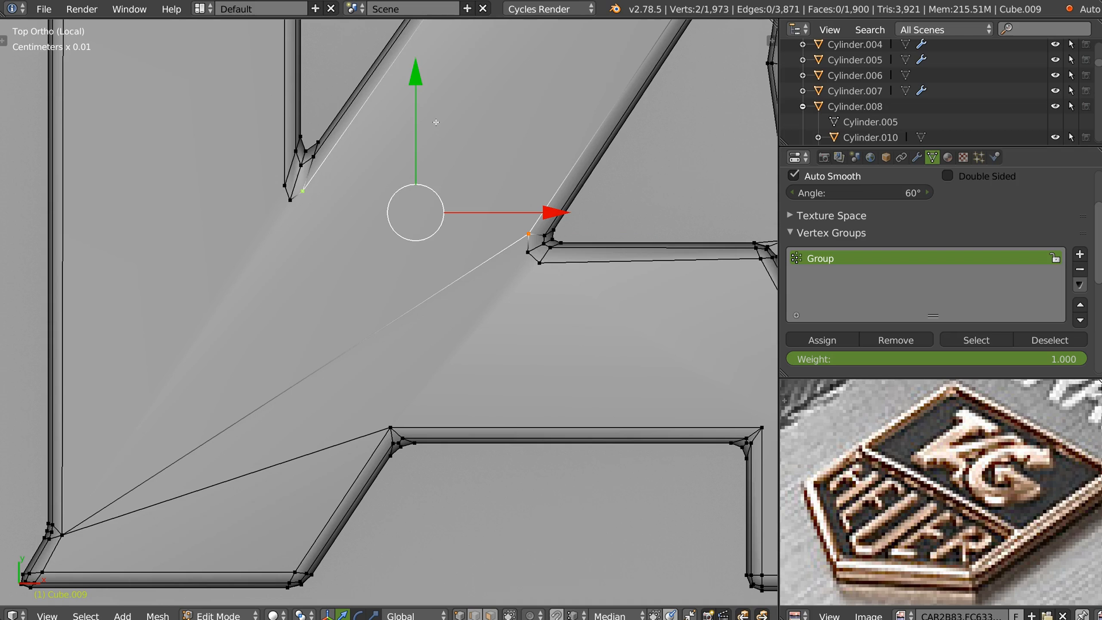
key(f)
Step: Connect the cutout's upper corner vertex beneath the crossbar to the V notch's lowest vertex and to the triangular opening's middle tip vertex
right_click(391, 428)
shift+right_click(291, 200)
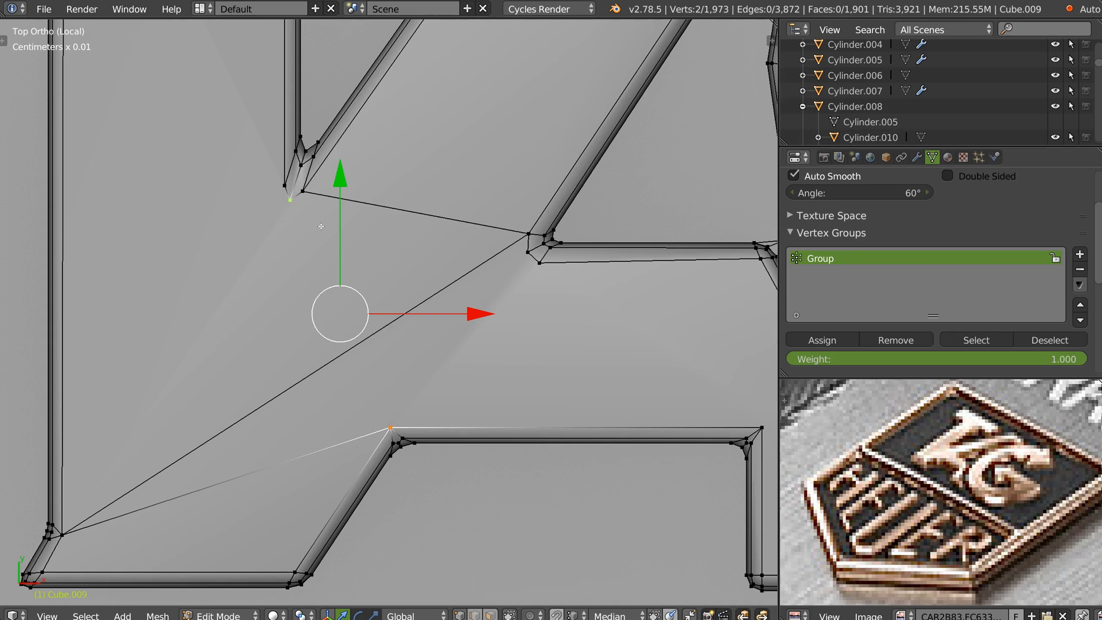
key(j)
right_click(403, 414)
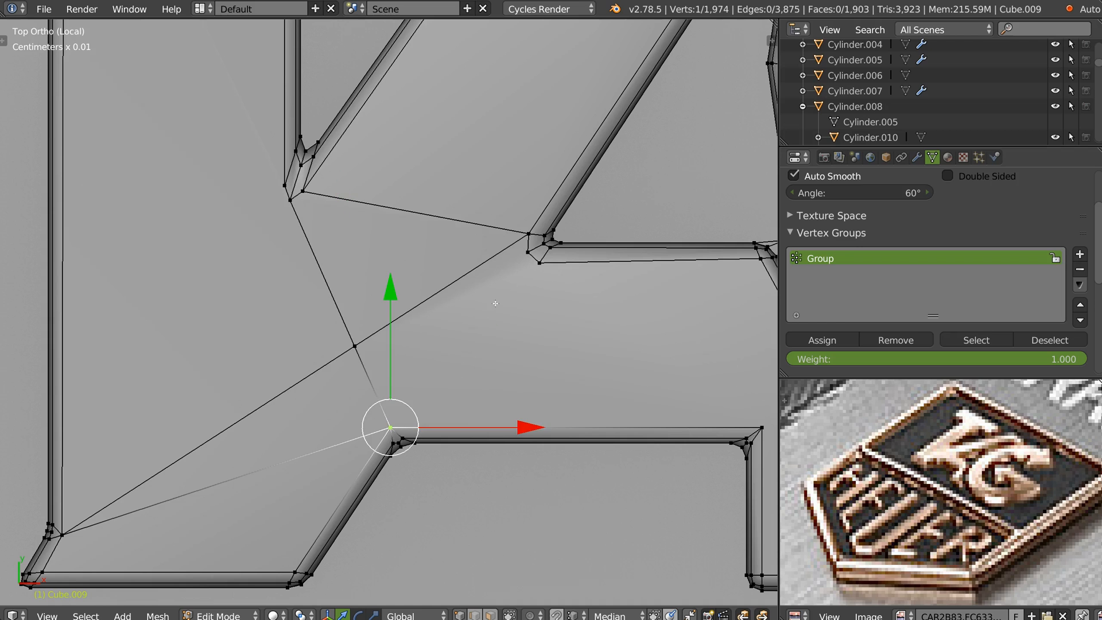
shift+right_click(524, 253)
key(j)
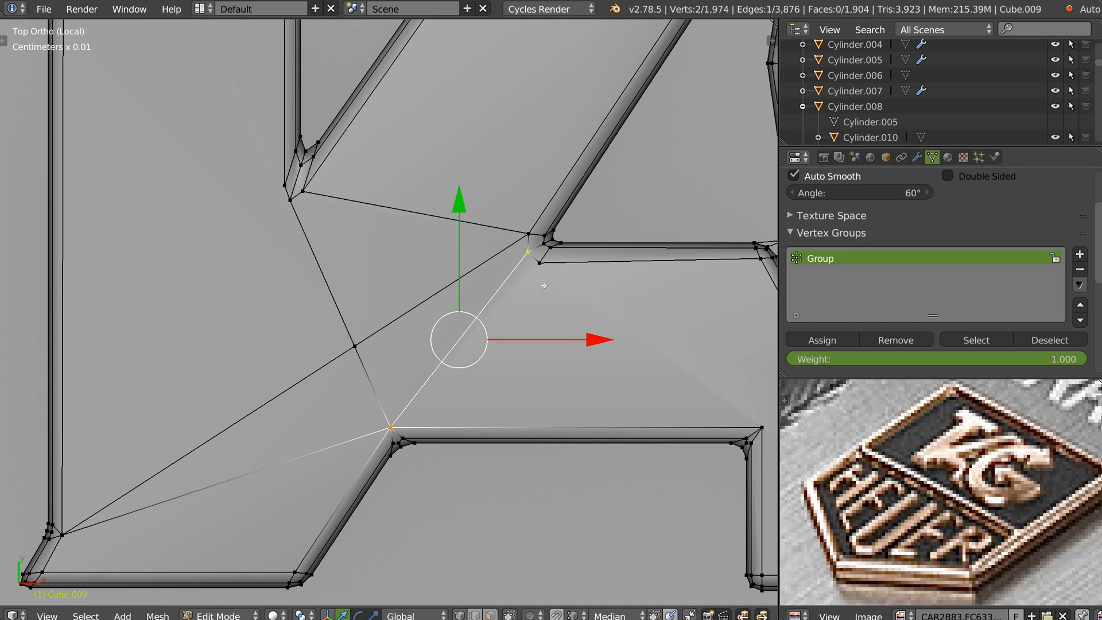
Step: Knife-cut straight down from the triangular opening's lower tip vertex across the crossbar and past its bottom rim
scroll(629, 268, down, 2)
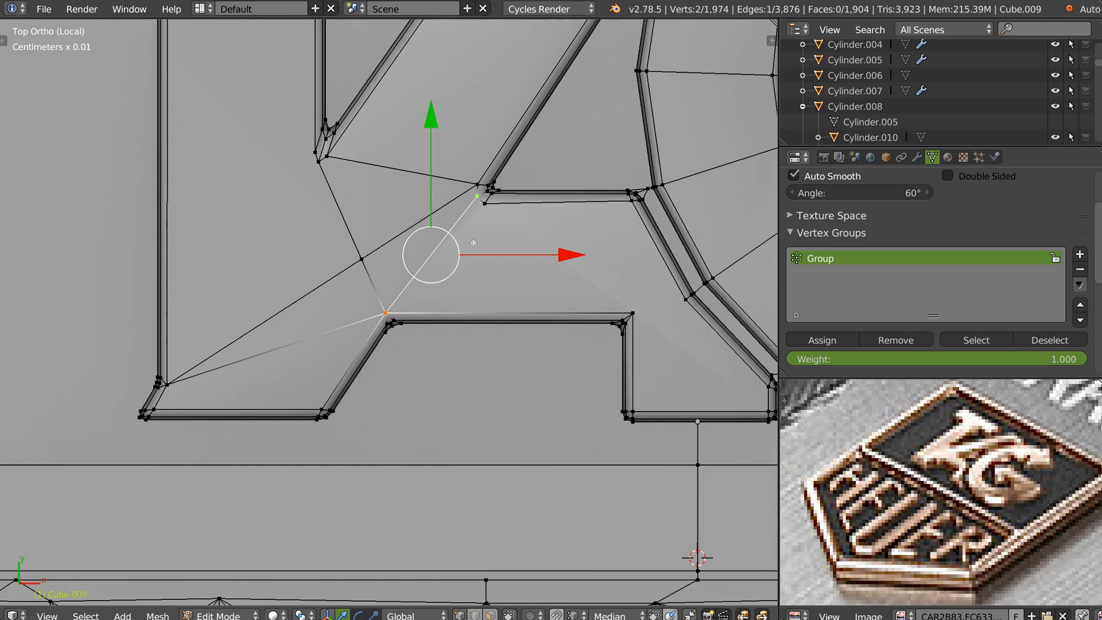
key(k)
click(484, 203)
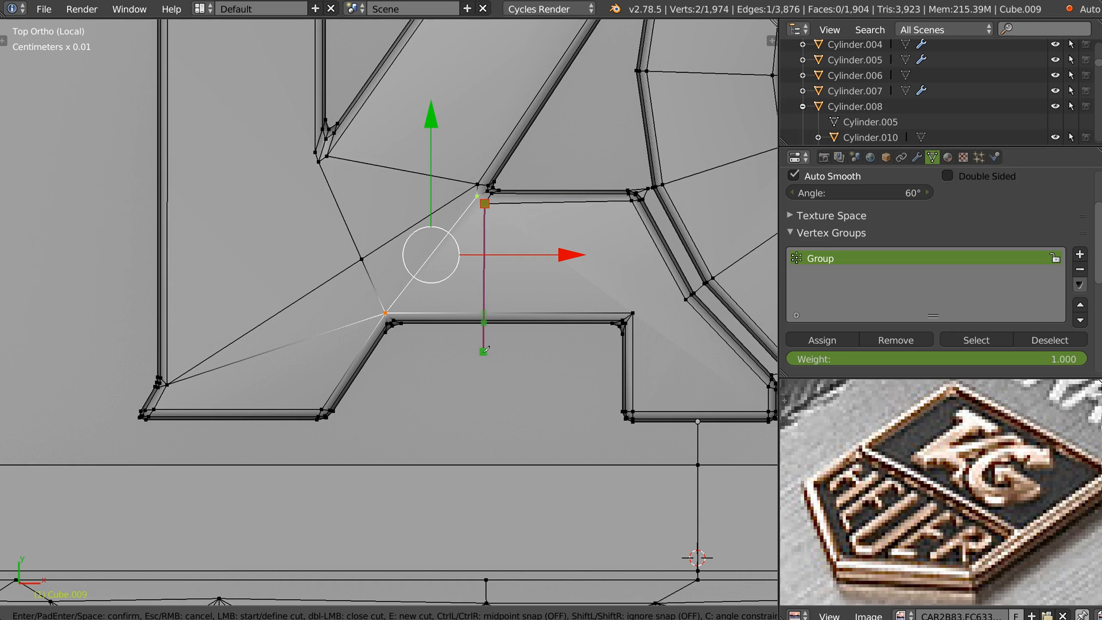
click(482, 354)
key(Return)
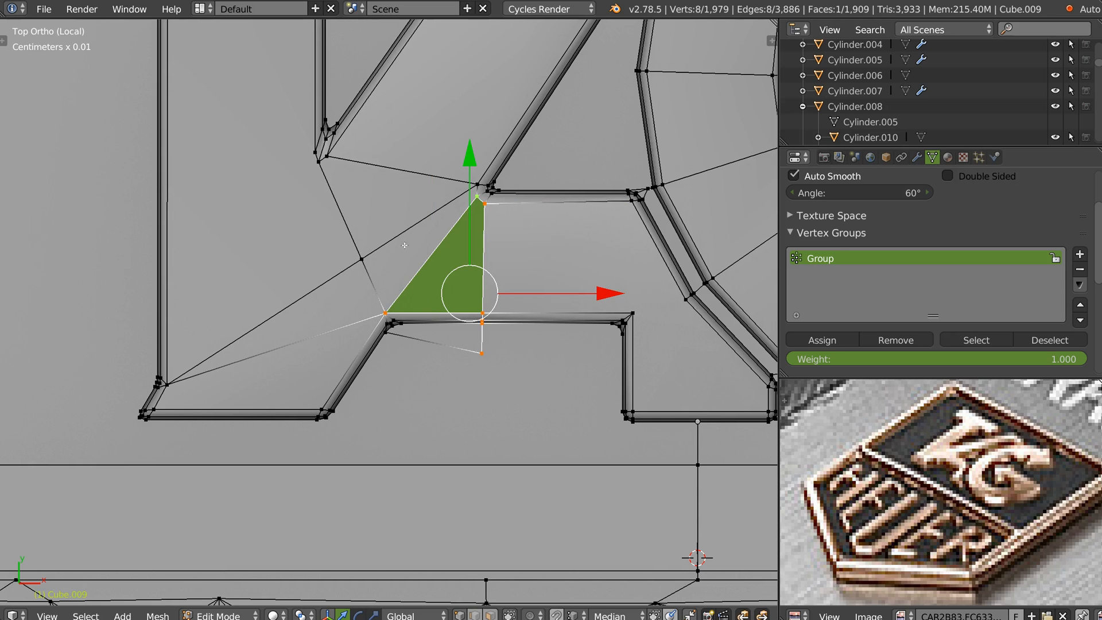
Step: Knife-cut from the V notch's lowest vertex across the T's stem and dissolve the cut's end vertex beyond the rim
scroll(214, 295, up, 3)
scroll(384, 229, down, 3)
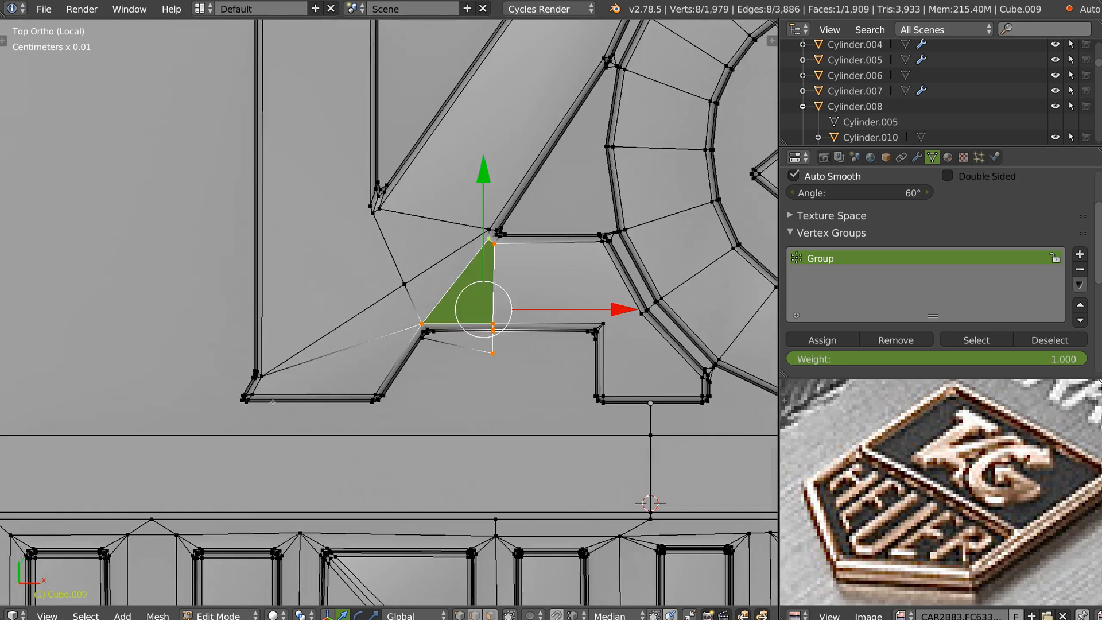
scroll(467, 292, up, 1)
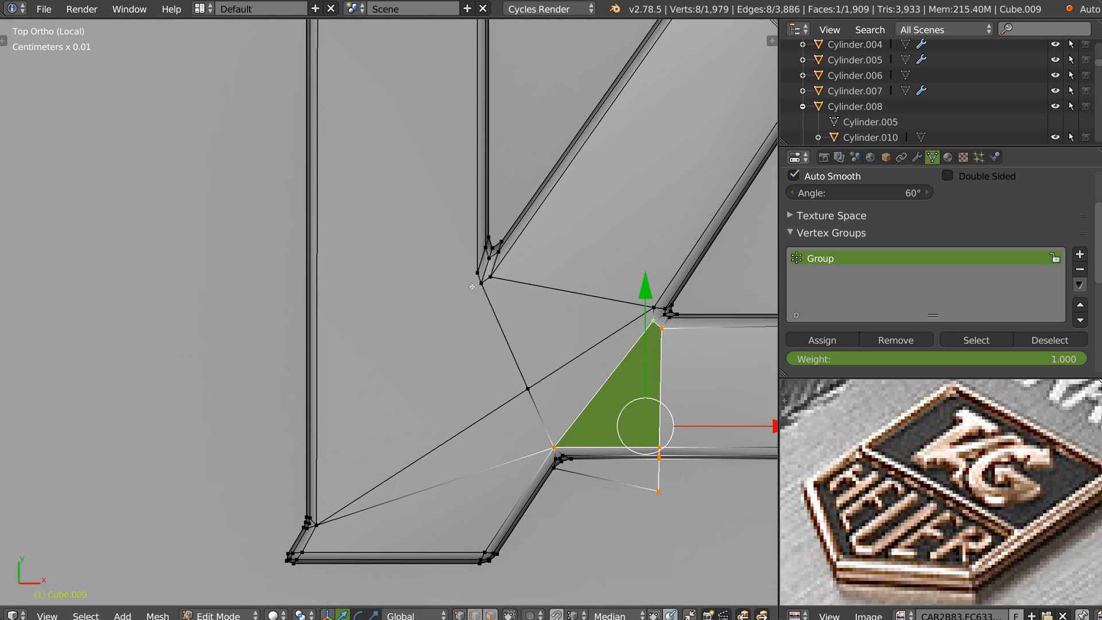
key(k)
click(481, 283)
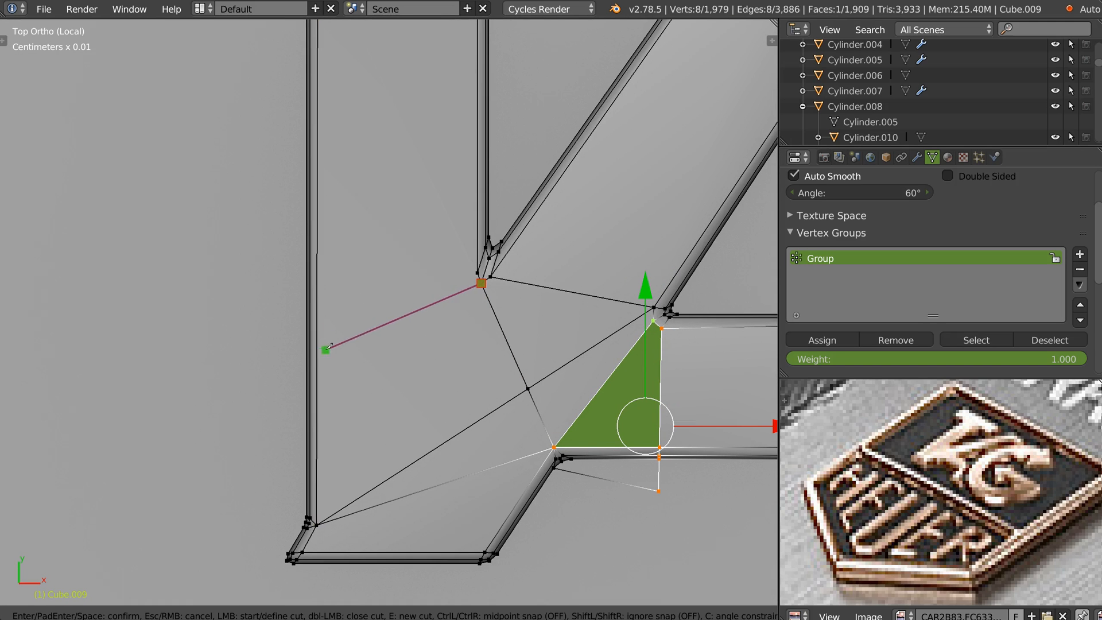
click(316, 524)
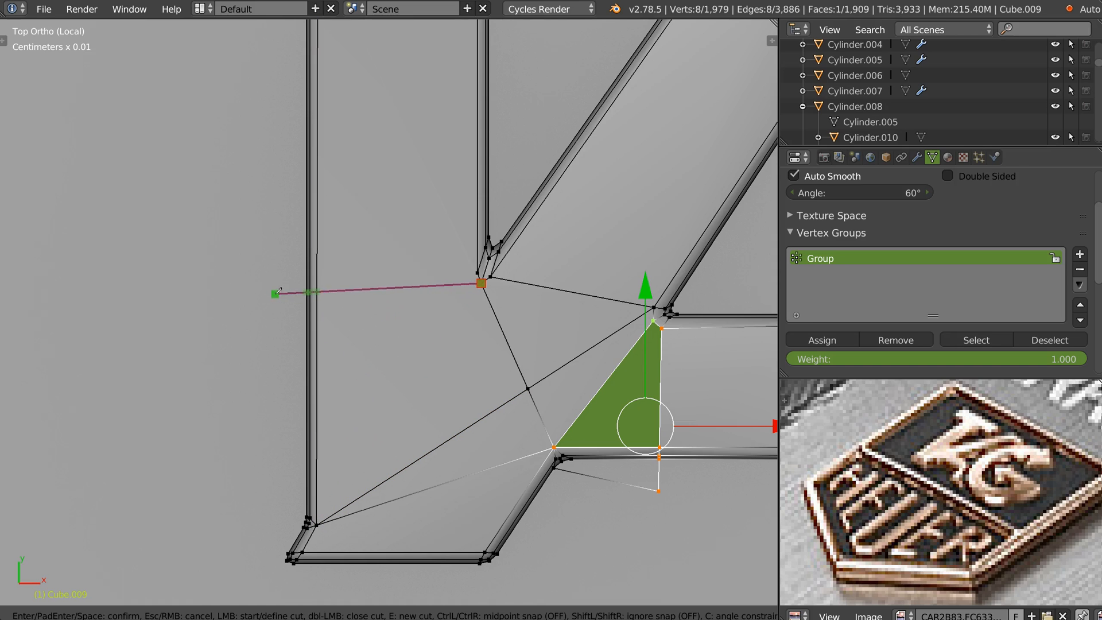
click(267, 287)
key(Return)
right_click(264, 289)
key(ctrl+x)
Step: Select all the cut's vertices on the stem's outer rim and move them down along the stem
shift+middle_drag(349, 210, 346, 333)
right_click(310, 412)
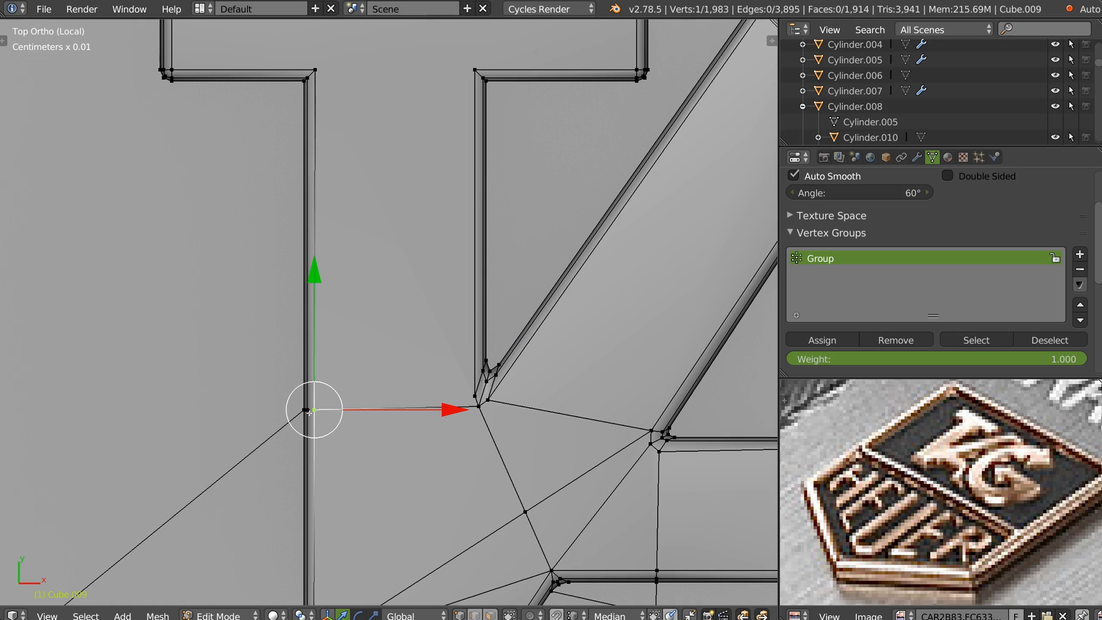
ctrl+right_click(283, 405)
drag(310, 282, 300, 346)
key(ctrl+z)
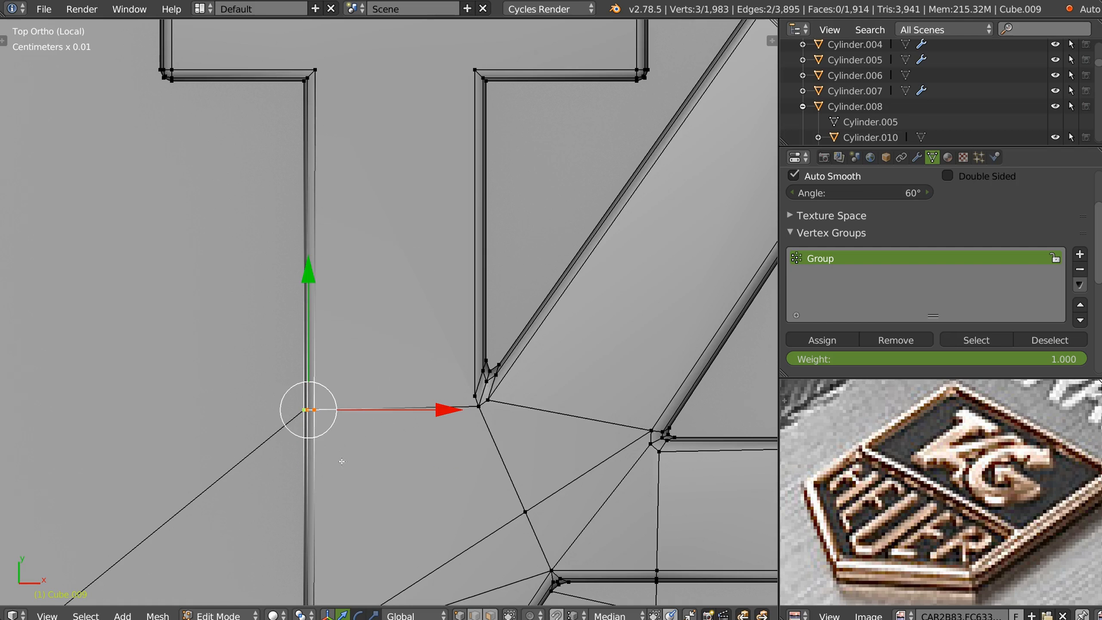
shift+right_click(301, 412)
drag(307, 278, 412, 371)
Step: Knife-cut from the V notch's stem-side vertex across the T's stem to its outer rim
key(k)
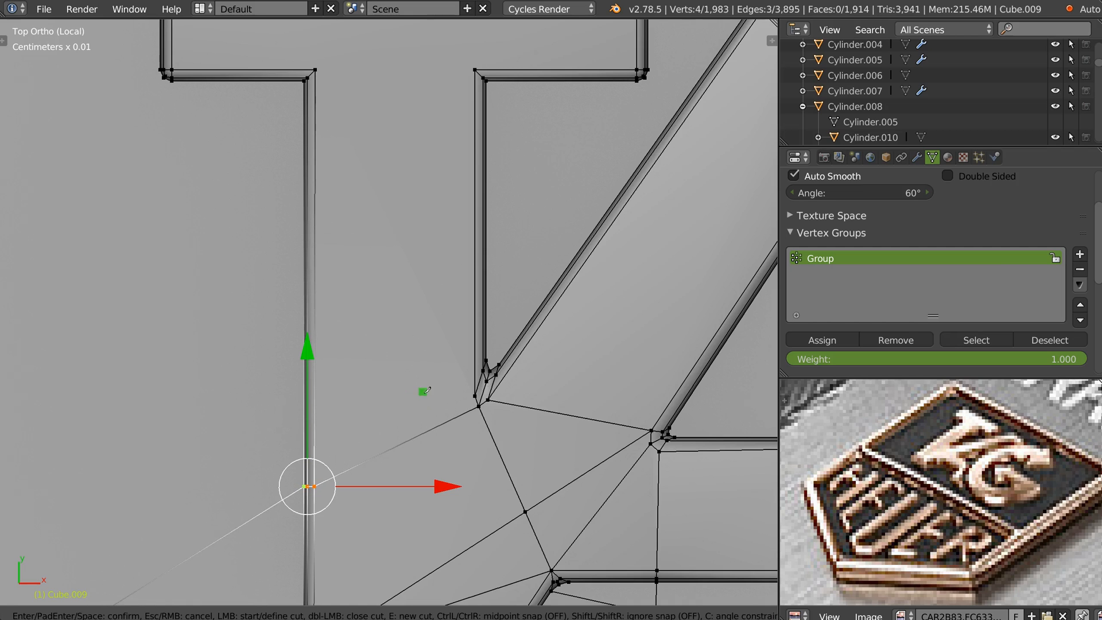
click(475, 396)
click(305, 394)
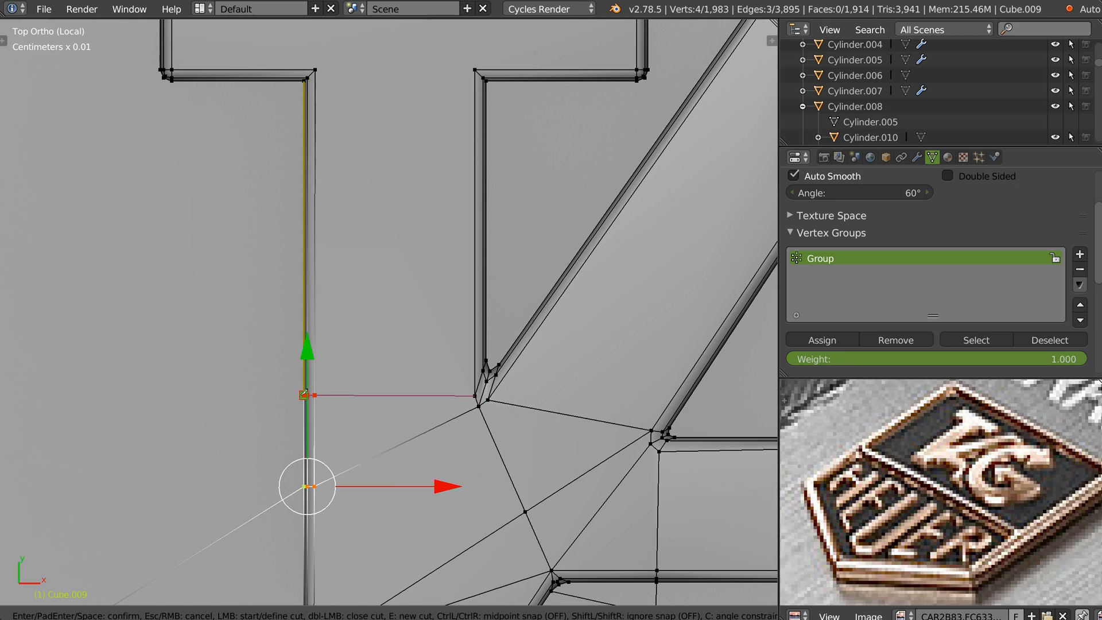
key(Return)
Step: Bevel the edges of both inner corners where the T's stem meets its crossbar, using two segments
shift+middle_drag(375, 175, 391, 304)
key(ctrl+Tab)
key(2)
alt+right_click(496, 204)
alt+shift+right_click(327, 205)
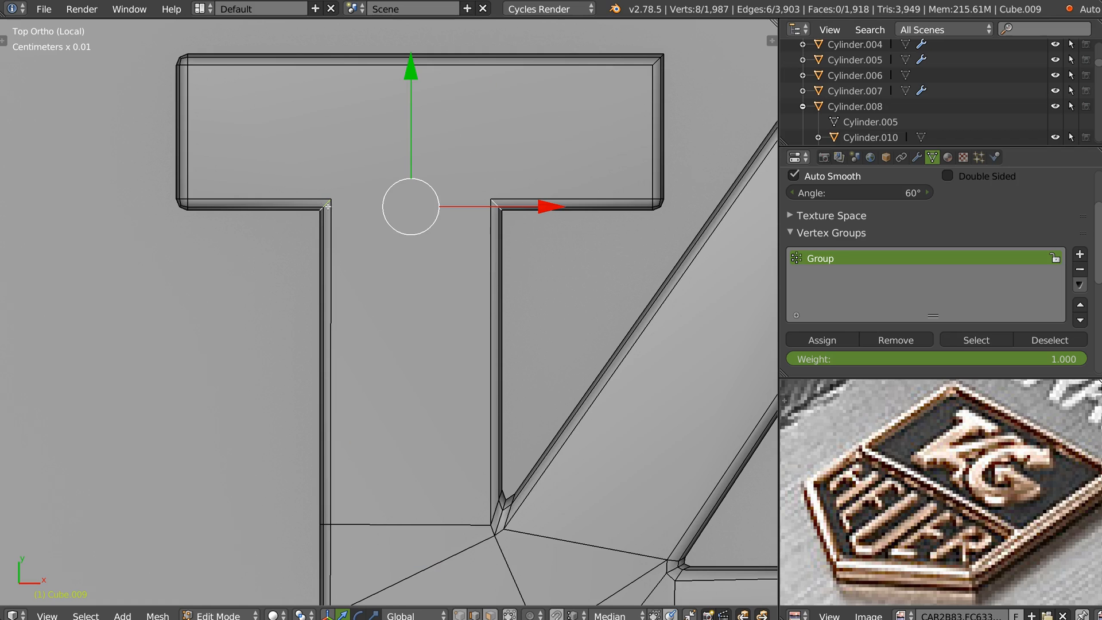
key(ctrl+b)
scroll(516, 257, up, 1)
click(518, 261)
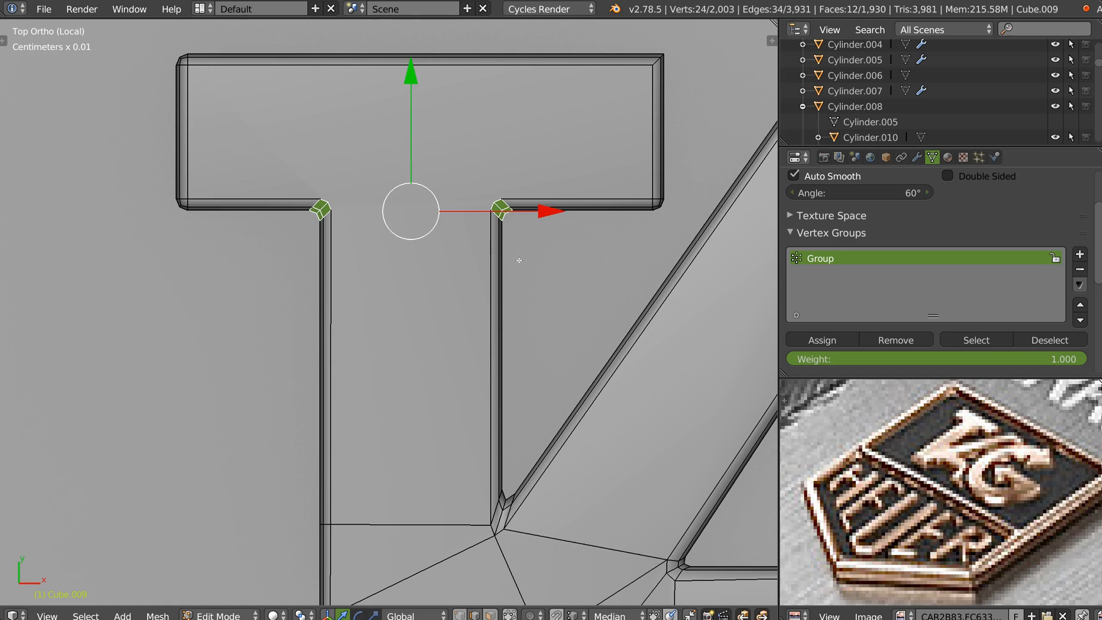
Step: Join the stem-side vertices of the two bevelled corners with an edge across the top of the T's stem
shift+middle_drag(479, 229, 477, 254)
key(ctrl+Tab)
key(1)
right_click(331, 241)
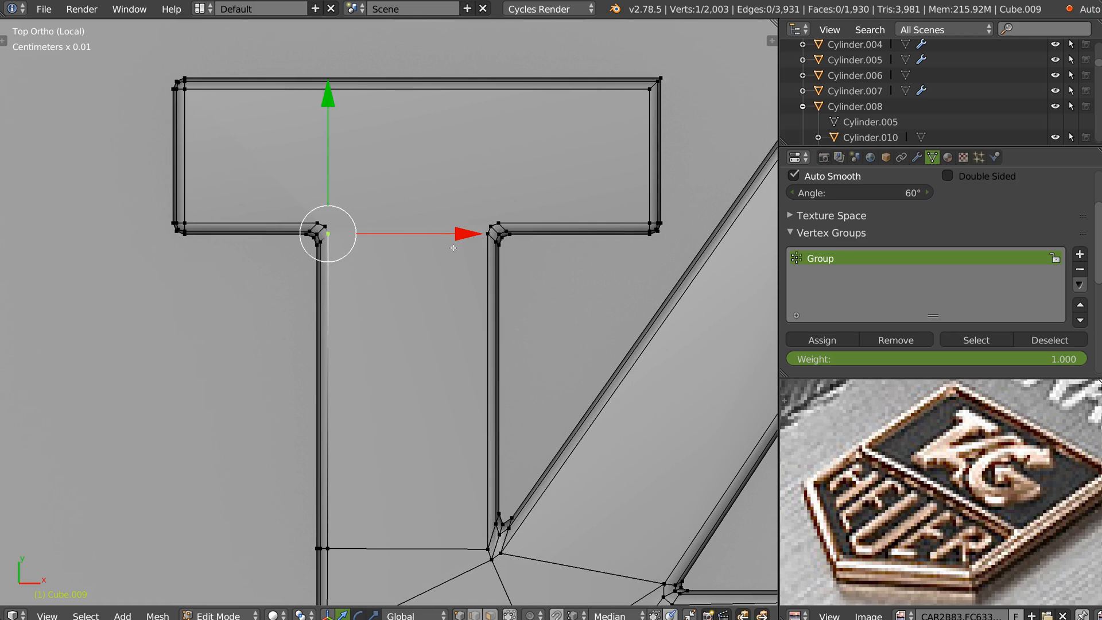
shift+right_click(488, 236)
key(f)
Step: Knife-cut from the left bevelled corner up to the middle of the crossbar's upper inner edge and down to the right bevelled corner
right_click(490, 223)
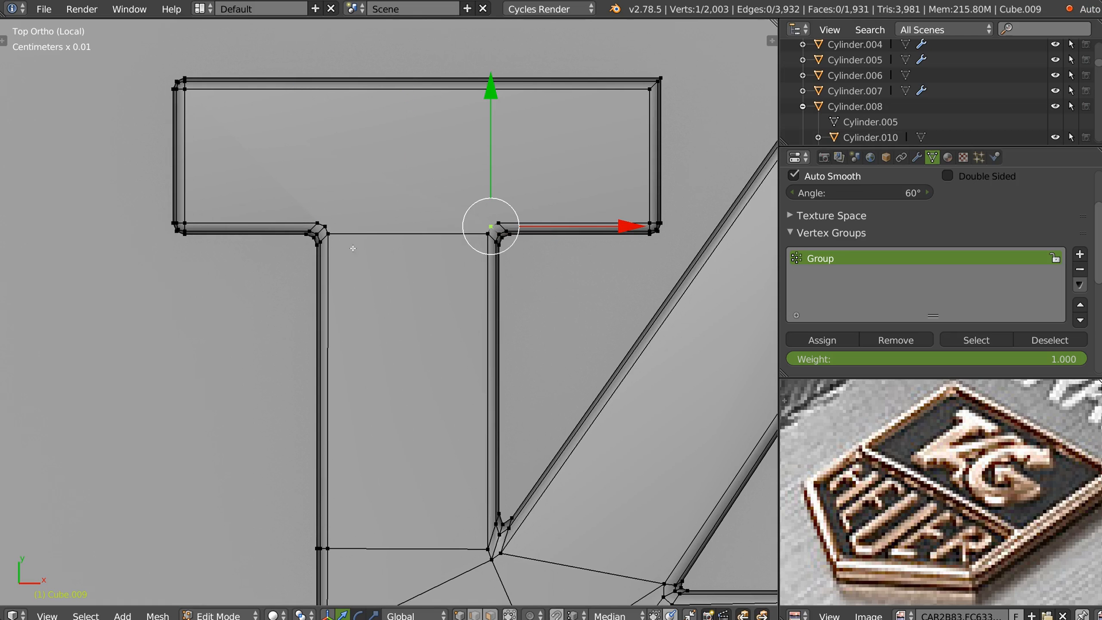
key(k)
click(325, 226)
click(406, 89)
click(491, 227)
key(Return)
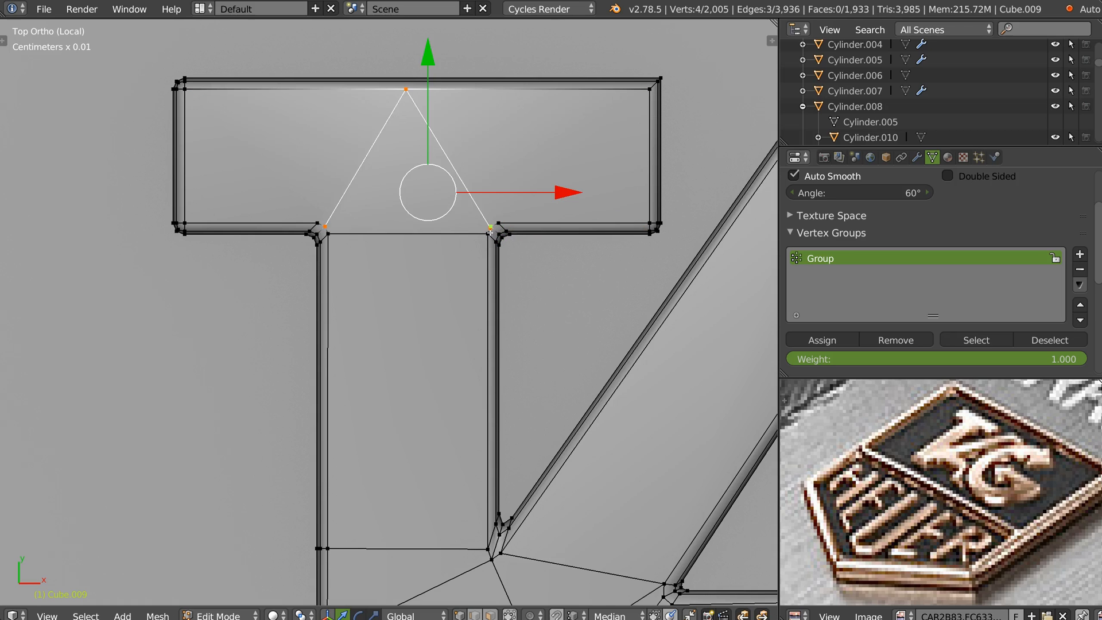
Step: Merge the stray vertex at the T's right bevelled corner into the neighbouring corner vertex
ctrl+middle_drag(508, 214, 406, 304)
right_click(478, 237)
key(g)
click(481, 239)
ctrl+middle_drag(420, 232, 467, 164)
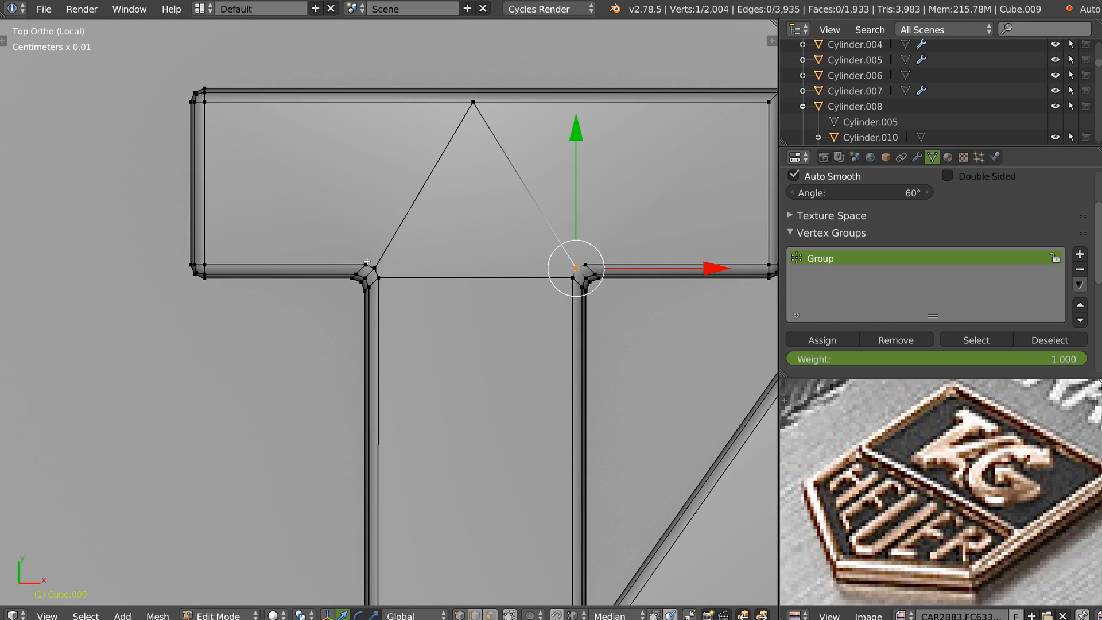
key(k)
ctrl+middle_drag(431, 220, 419, 315)
click(380, 321)
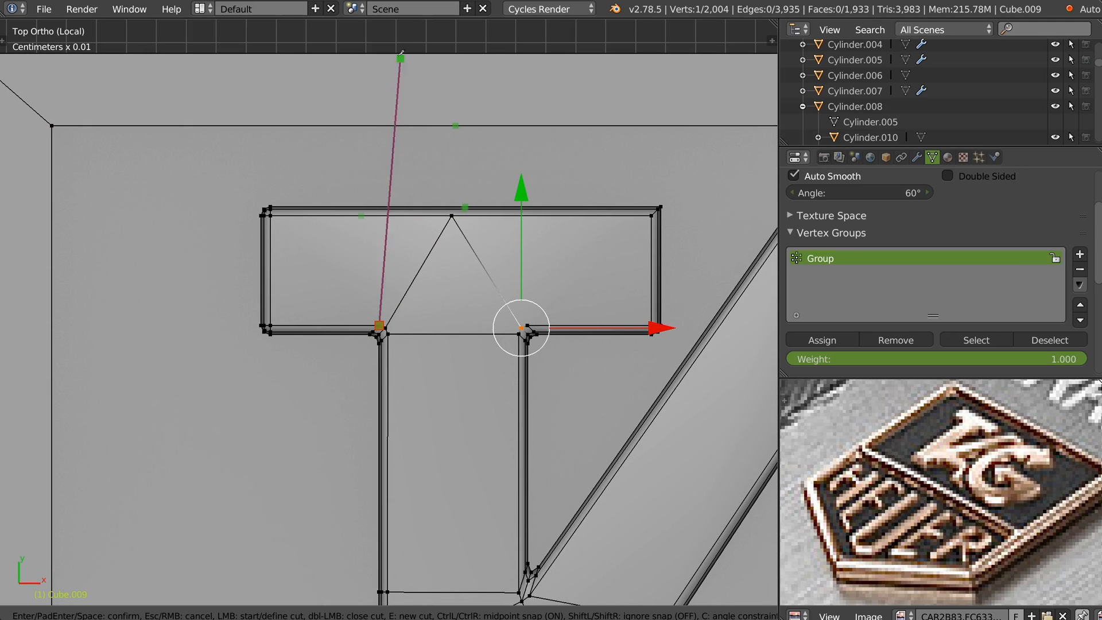
key(c)
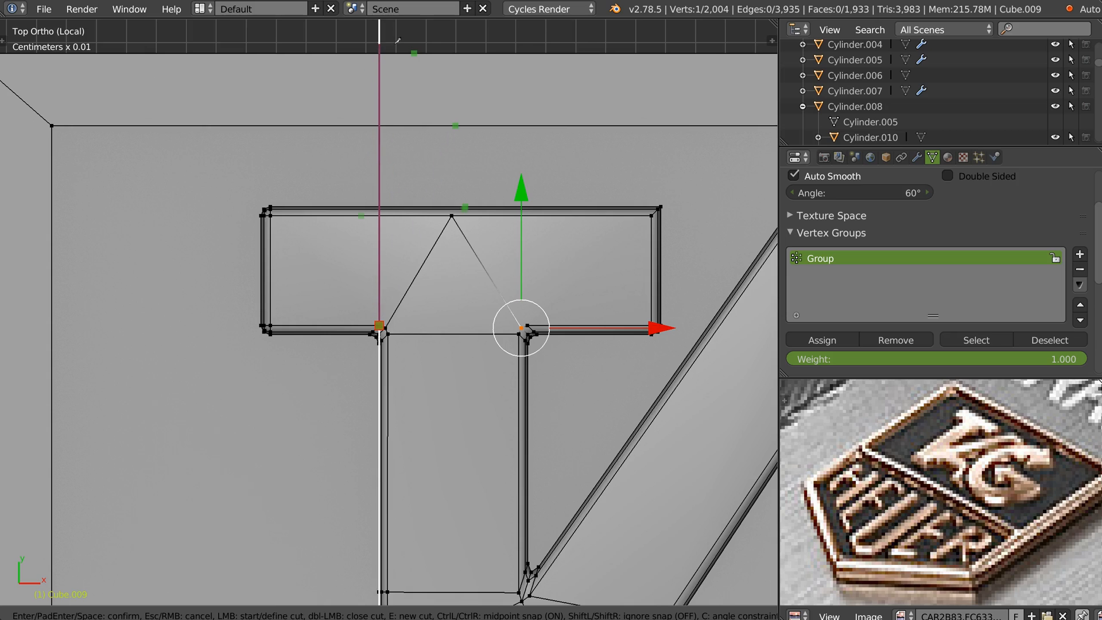
key(Escape)
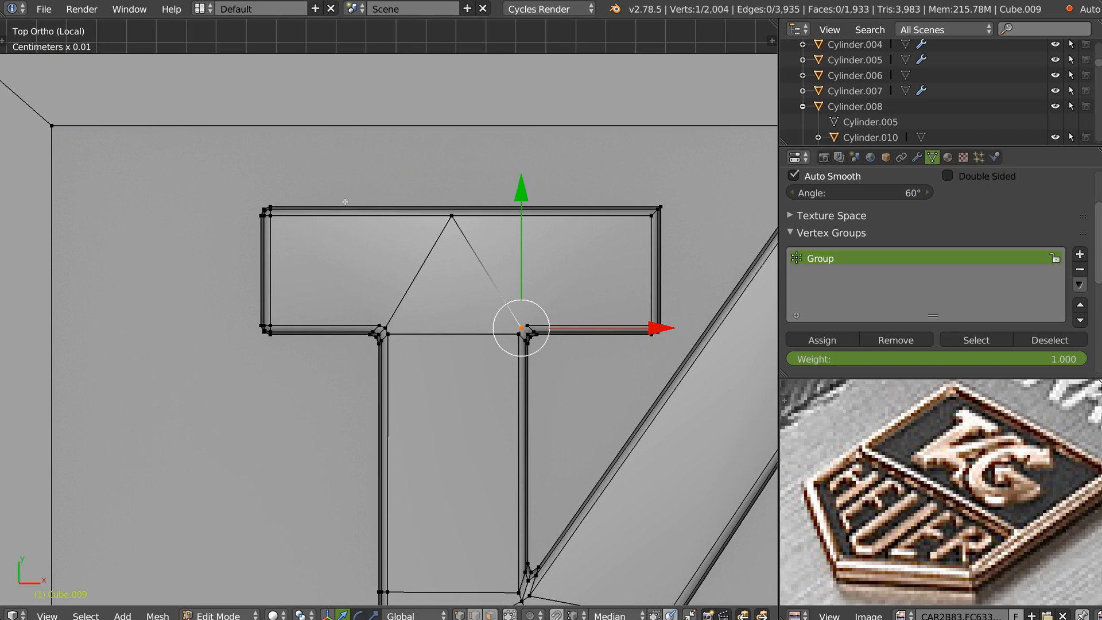
Step: Knife-cut straight up from both bevelled inner corners of the T across the crossbar and past the plate's upper edge
key(k)
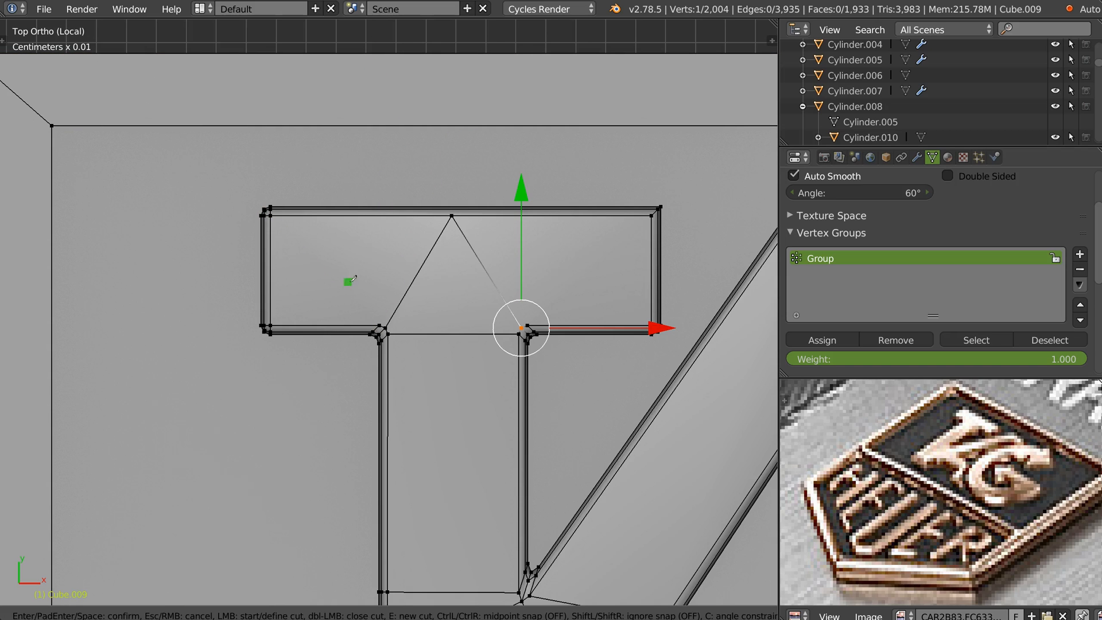
click(379, 324)
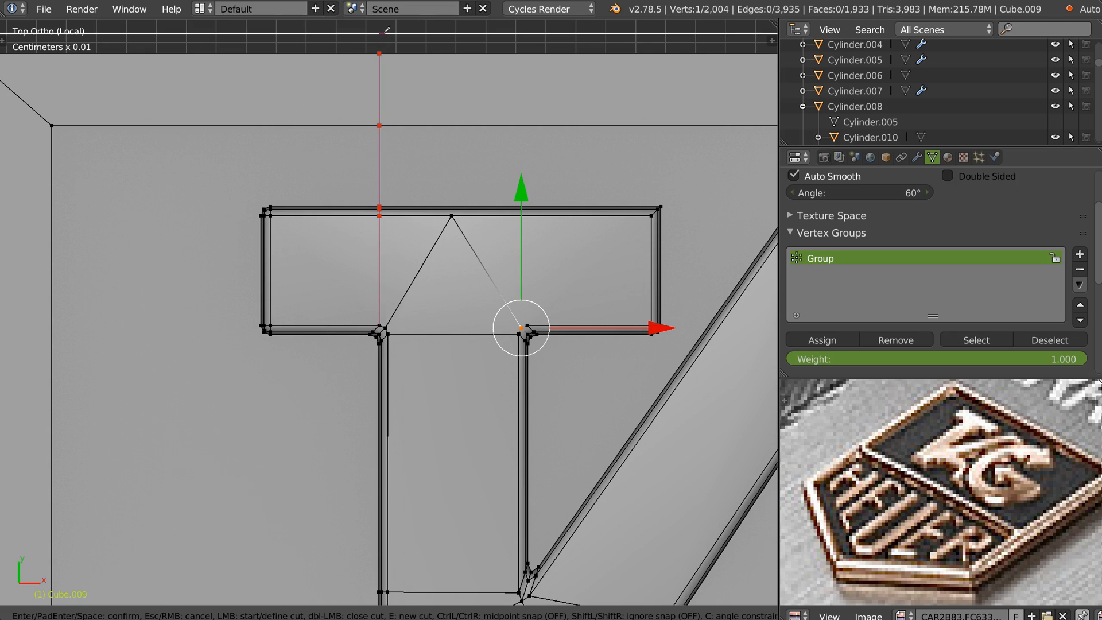
key(Return)
key(k)
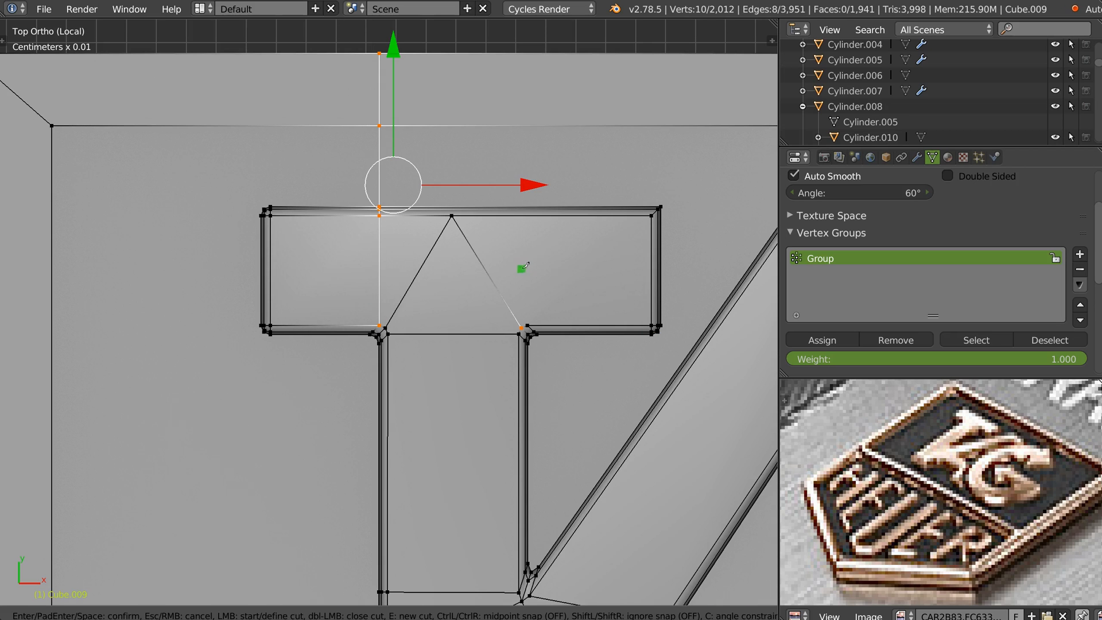
click(521, 328)
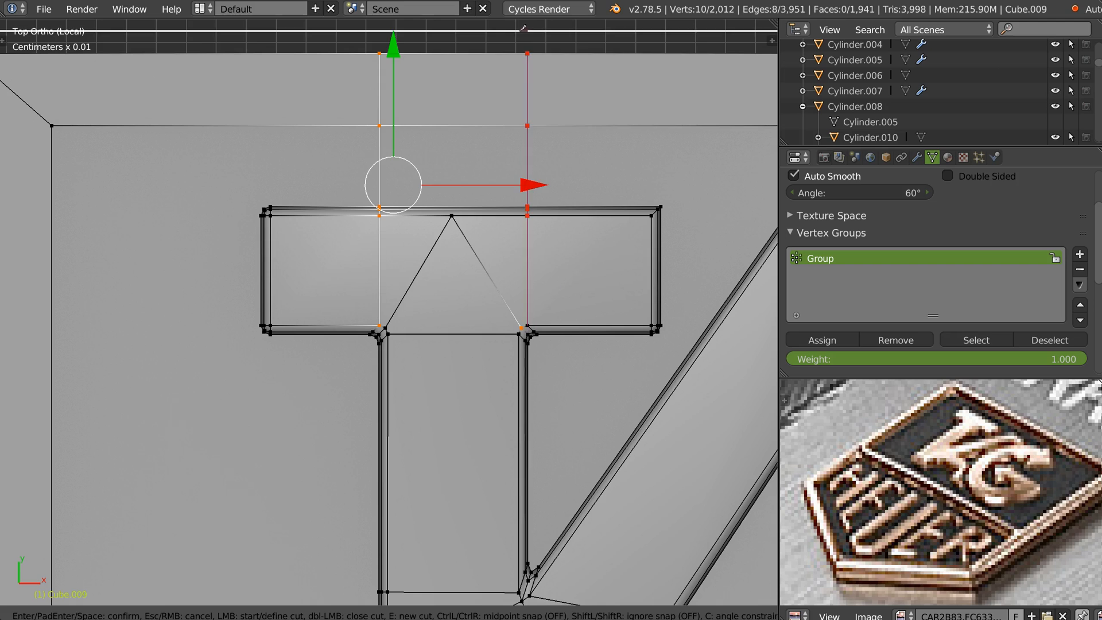
click(523, 28)
key(Return)
Step: Knife-cut straight up from the triangle's peak in the T's crossbar past the plate's upper edge
key(k)
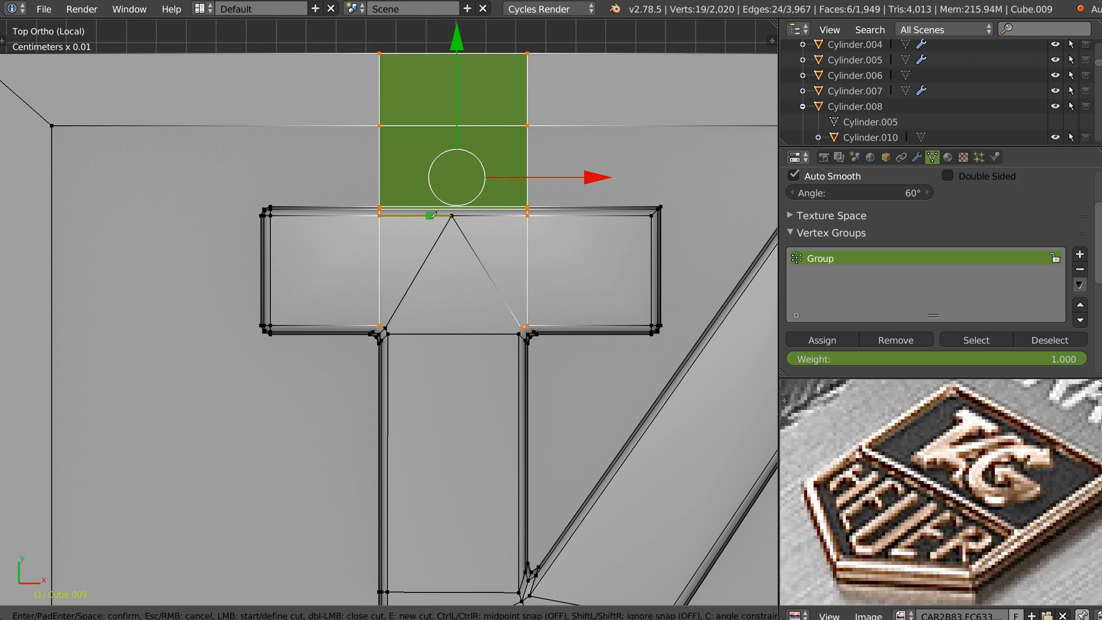
click(451, 215)
click(454, 34)
key(Return)
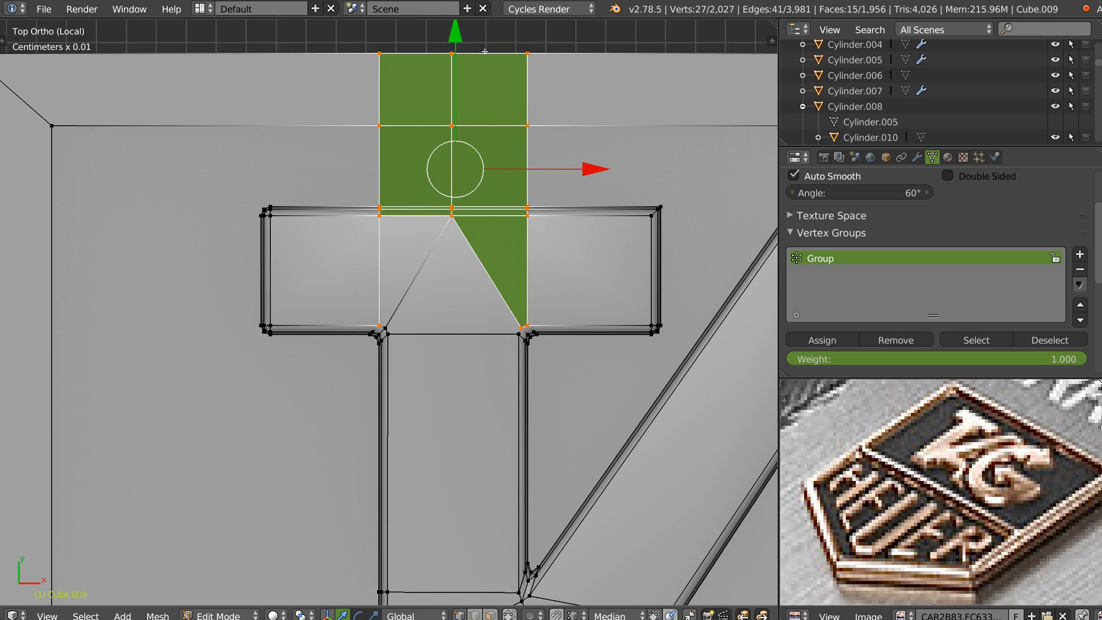
Step: Connect the middle vertex of the bevelled bend on the A's leg, nearest the G, to the vertex on the leg's top edge
shift+middle_drag(249, 198, 379, 161)
shift+middle_drag(647, 297, 446, 277)
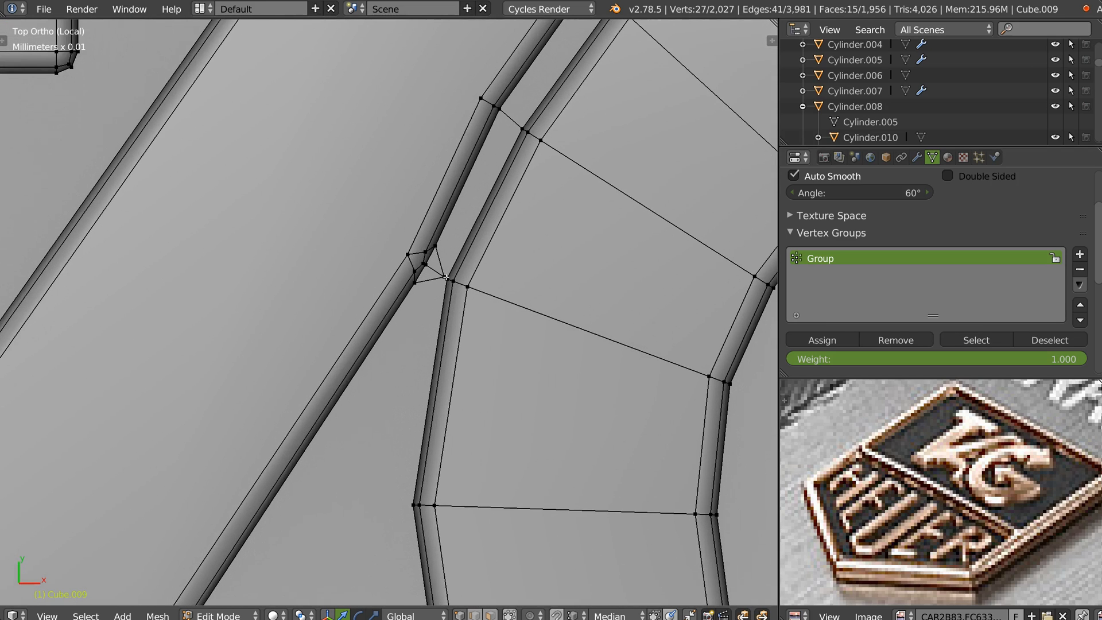
ctrl+middle_drag(465, 235, 258, 355)
shift+middle_drag(129, 302, 411, 253)
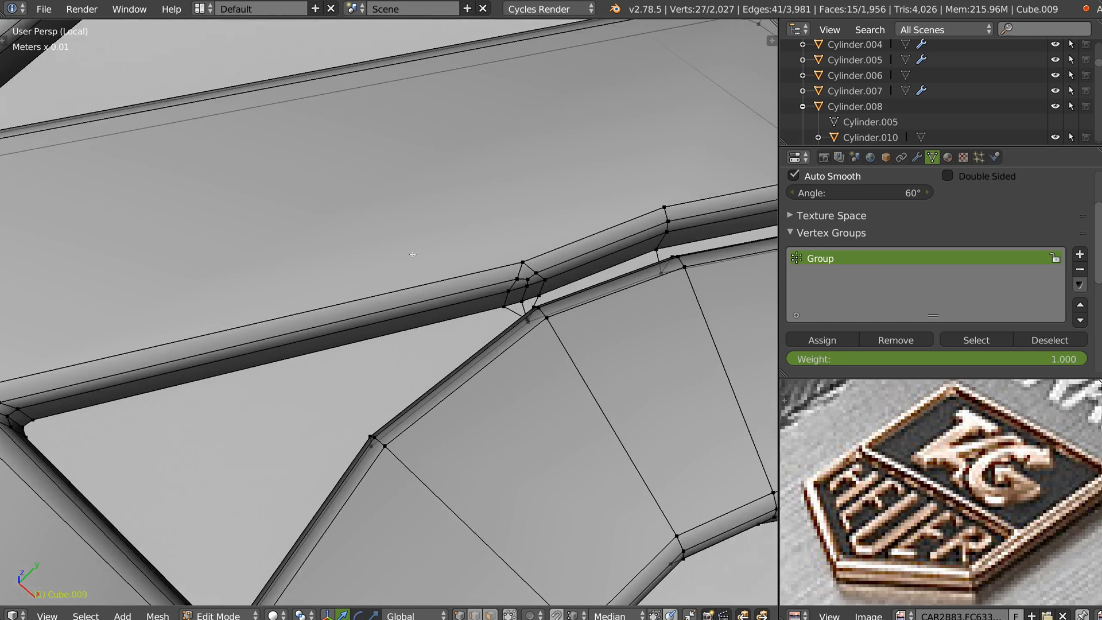
shift+middle_drag(499, 258, 376, 231)
ctrl+middle_drag(375, 231, 415, 222)
key(ctrl+Tab)
right_click(415, 237)
key(ctrl+Tab)
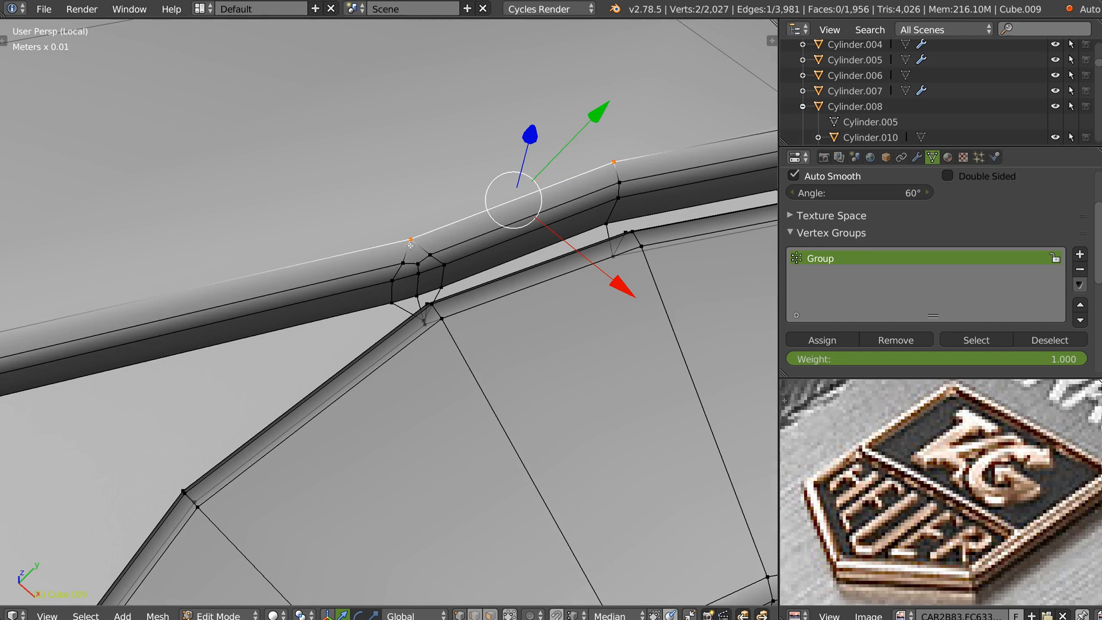
right_click(417, 263)
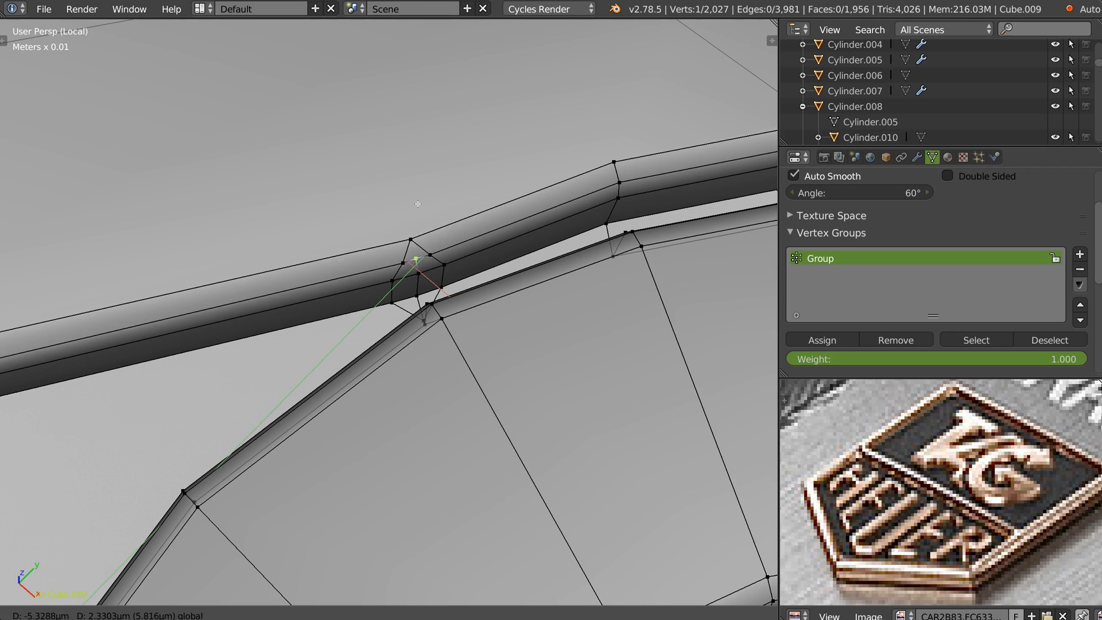
shift+right_click(404, 226)
key(j)
Step: Select the edge loop around the bevelled bend on the A's leg and dissolve it
key(Tab)
alt+right_click(403, 308)
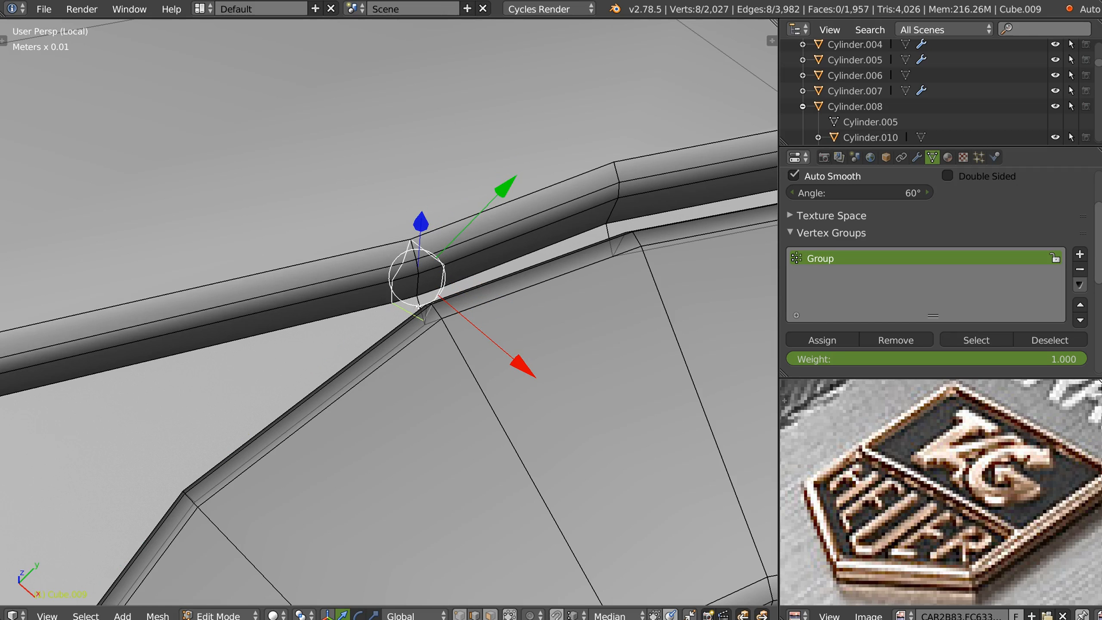
key(ctrl+x)
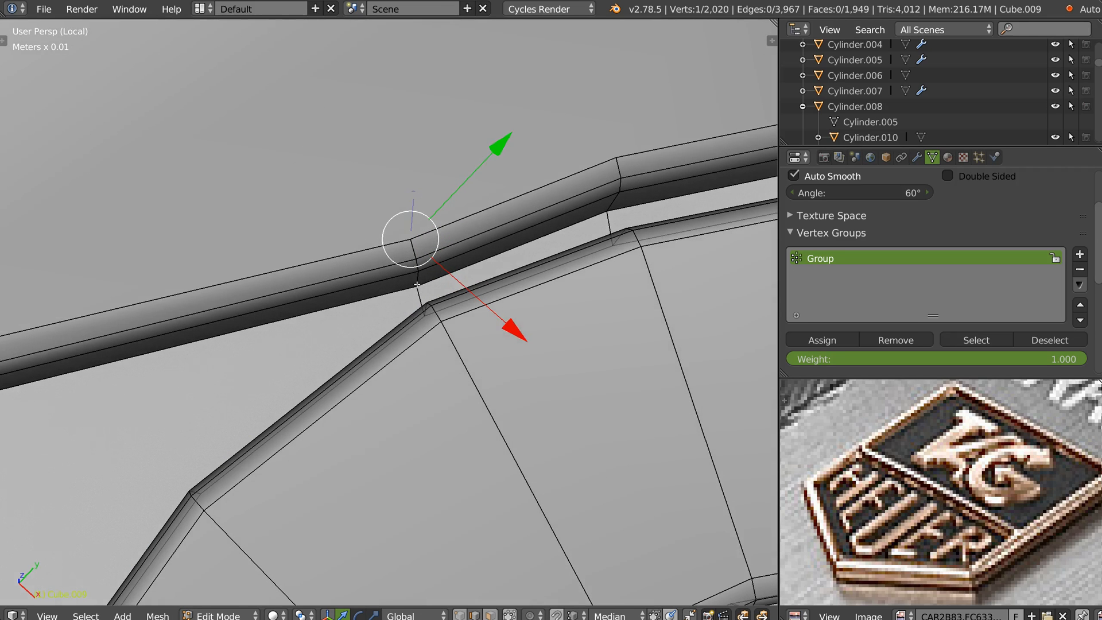
Step: Bevel the three edges running down the bend on the A's leg beside the G, using two segments
shift+right_click(437, 269)
shift+right_click(425, 266)
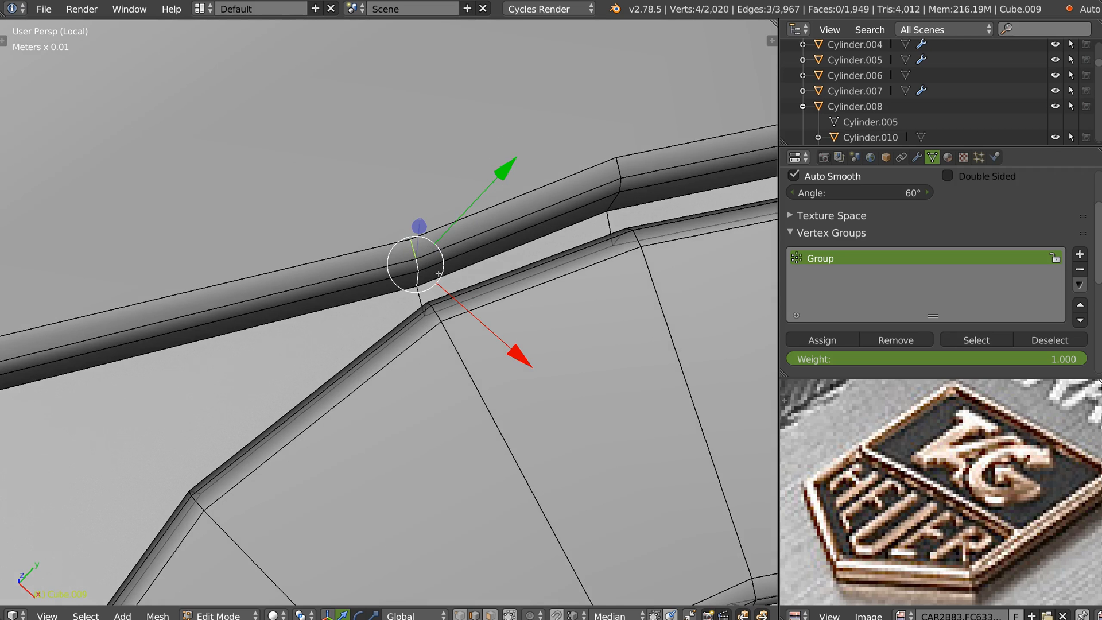
key(ctrl+b)
scroll(478, 274, up, 1)
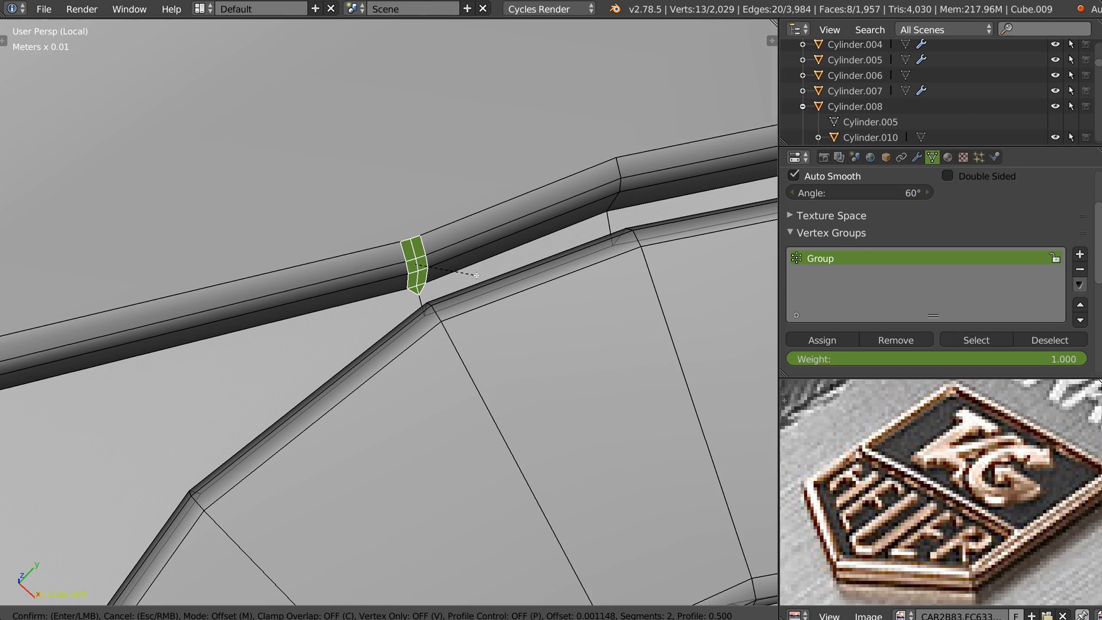
click(479, 274)
Step: Dissolve the two stray edges on the plate inside the cutout beneath the A's crossbar
middle_drag(479, 274, 354, 298)
shift+middle_drag(50, 442, 335, 343)
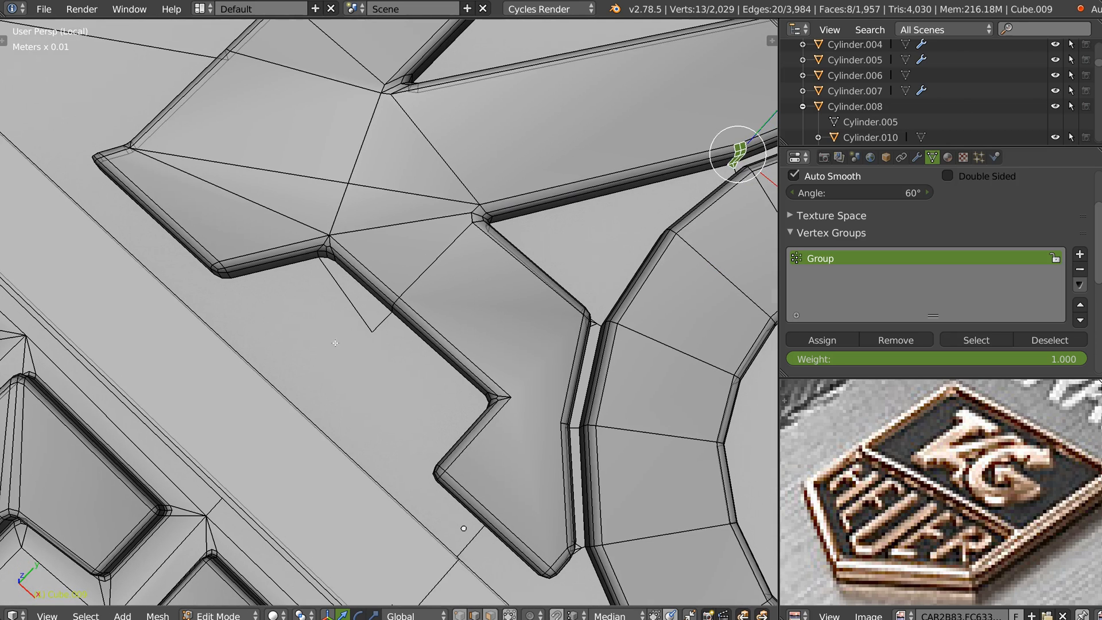
right_click(355, 304)
shift+right_click(386, 319)
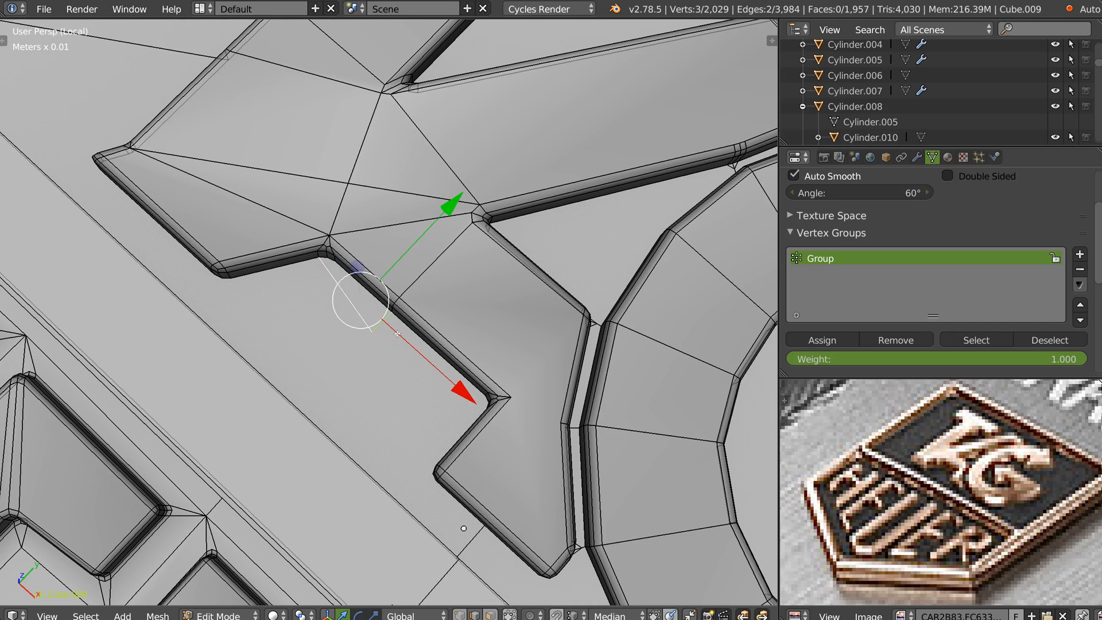
key(x)
click(395, 333)
Step: Connect the cut's end vertex on the crossbar's bottom rim across the divider to the vertex above the HEUER letters
shift+middle_drag(420, 305, 424, 282)
key(1)
right_click(425, 284)
shift+right_click(329, 501)
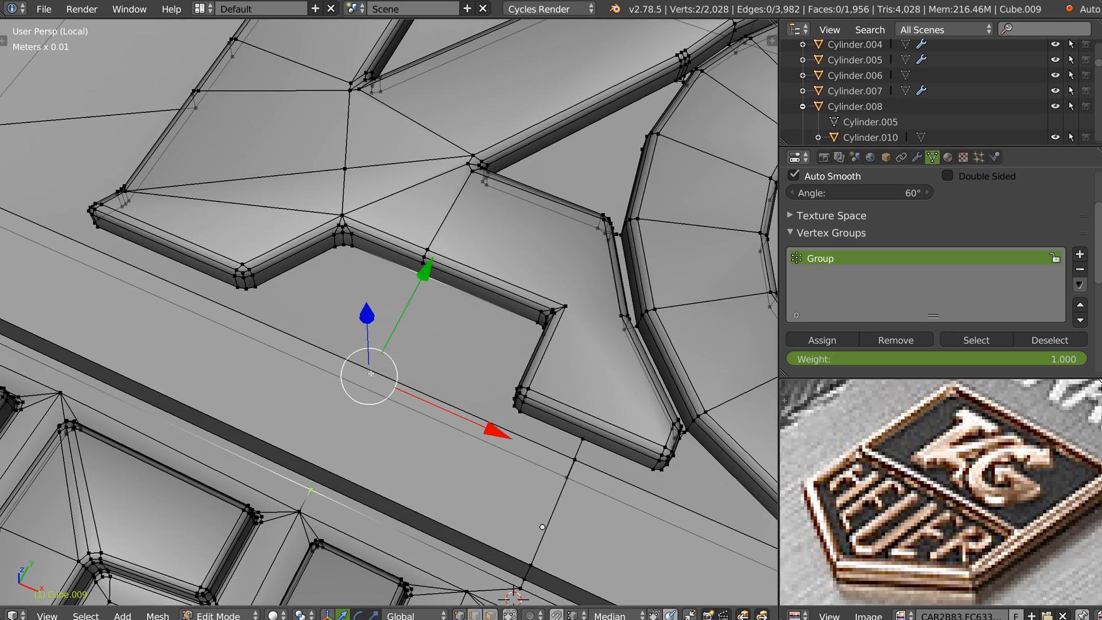
key(j)
Step: Merge the stray vertex between the upper corner of the A's foot and the G into the adjacent vertex on the G's rim
middle_drag(543, 526, 598, 408)
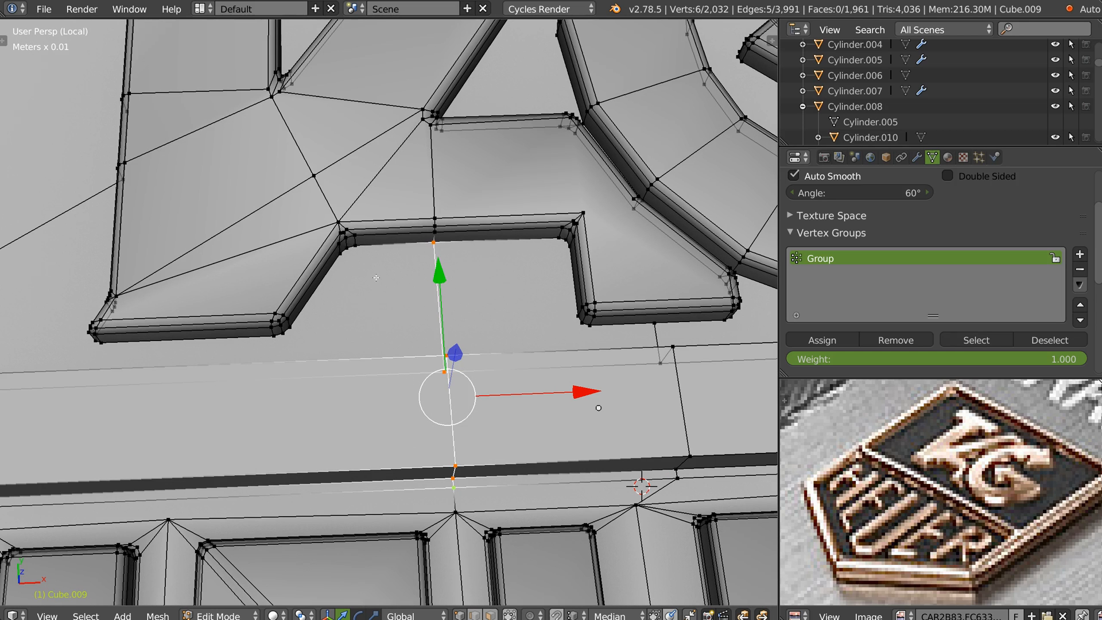
shift+middle_drag(447, 162, 381, 285)
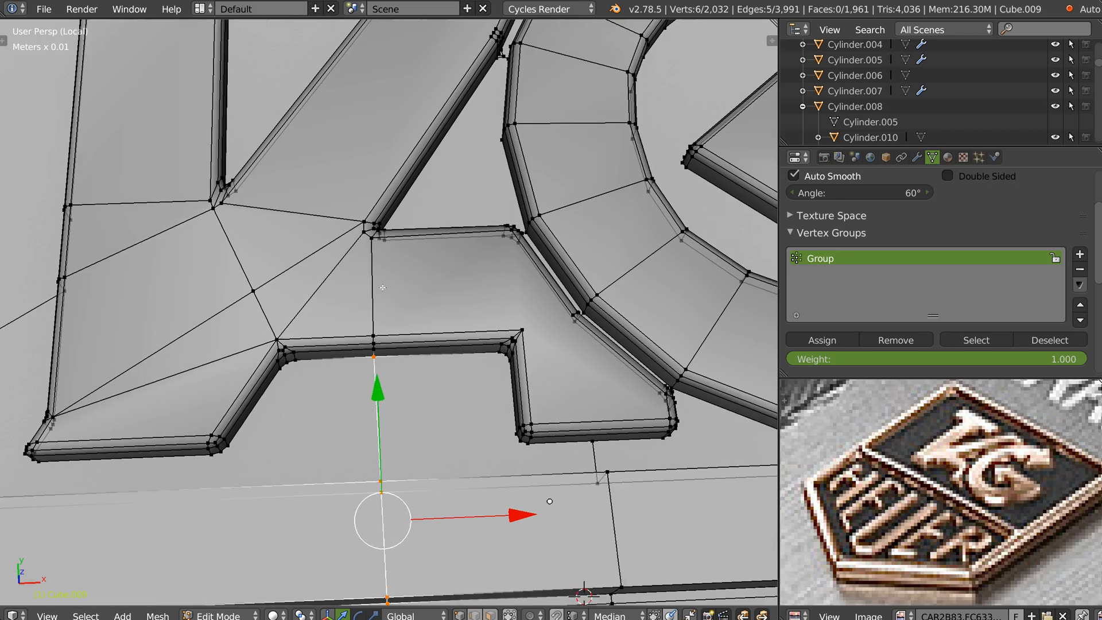
shift+middle_drag(458, 300, 295, 309)
middle_drag(452, 250, 428, 342)
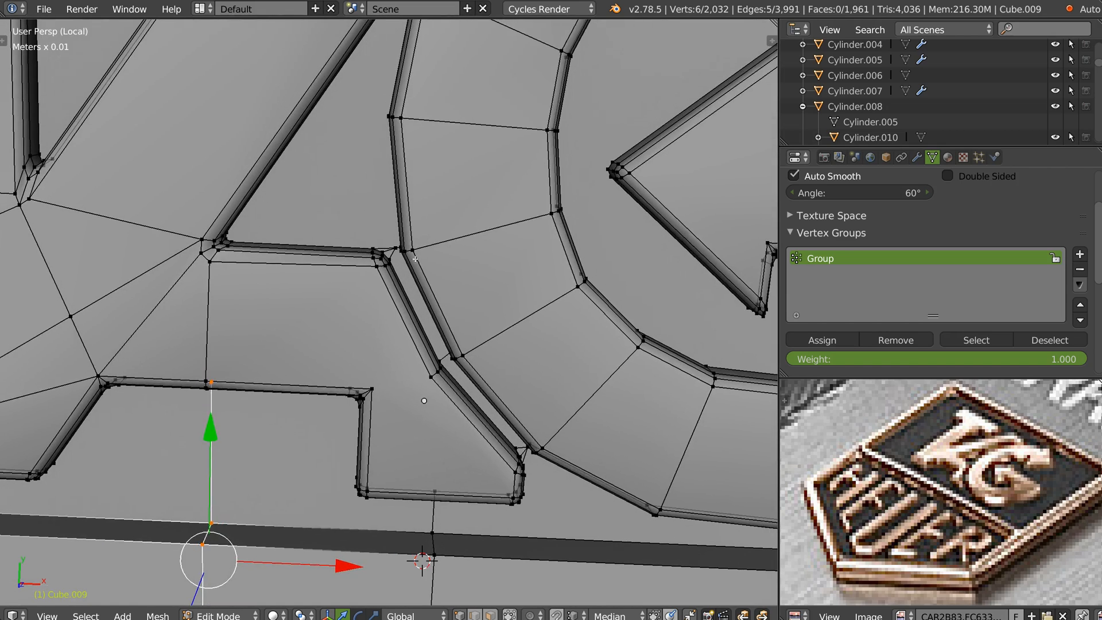
scroll(393, 251, up, 6)
scroll(452, 225, down, 3)
right_click(452, 225)
key(g)
ctrl+click(463, 222)
Step: Merge the stray vertex between the bend on the A's leg and the G into the adjacent vertex
scroll(435, 253, down, 4)
shift+middle_drag(458, 48, 408, 252)
scroll(408, 252, up, 4)
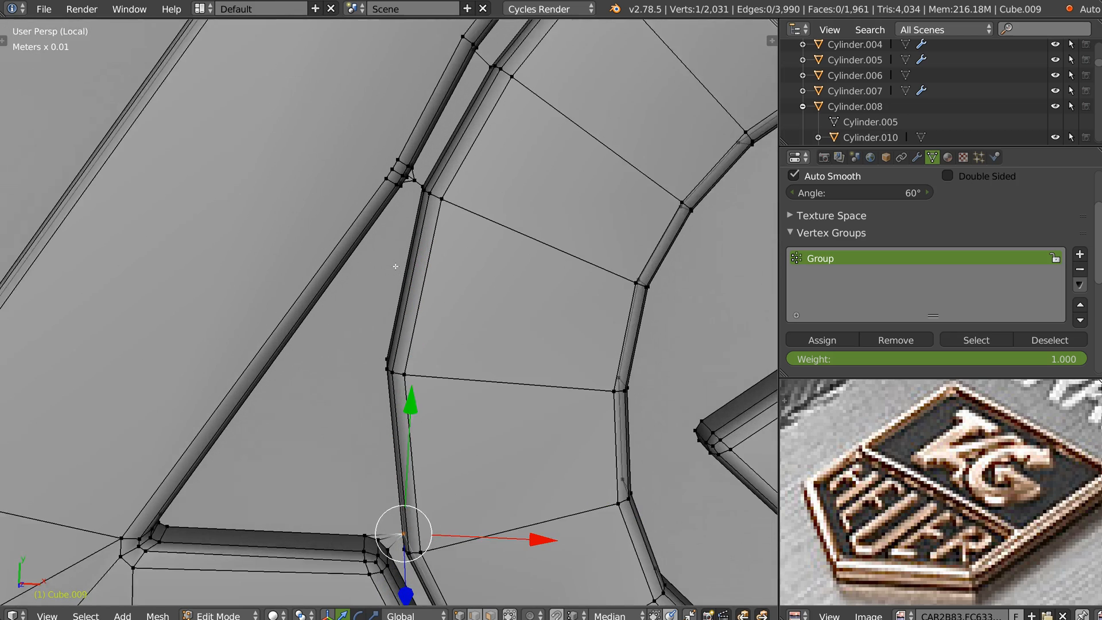
key(g)
ctrl+click(422, 168)
Step: Dissolve the four surplus short edges linking the G to the A's leg bend and to the upper corner of the A's foot
key(2)
right_click(421, 165)
shift+right_click(415, 173)
shift+middle_drag(355, 548, 379, 362)
shift+right_click(403, 386)
shift+right_click(426, 402)
key(ctrl+x)
Step: Dissolve the two surplus short edges between the corner at the A's upper end and the G's outer rim
scroll(551, 207, down, 2)
shift+middle_drag(634, 51, 433, 372)
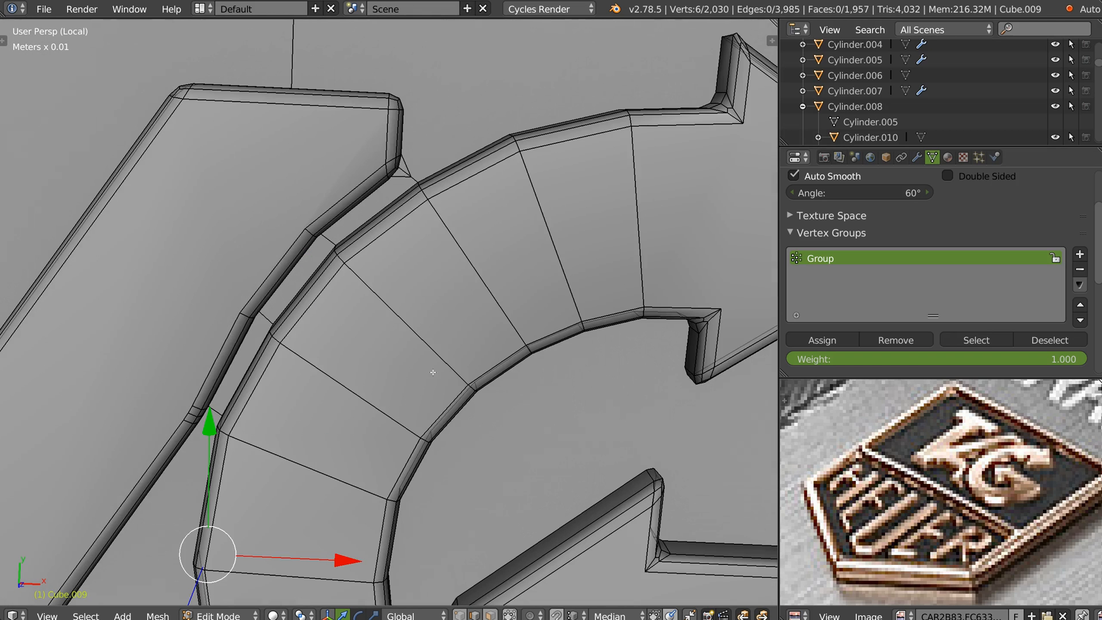
scroll(397, 184, up, 2)
right_click(415, 163)
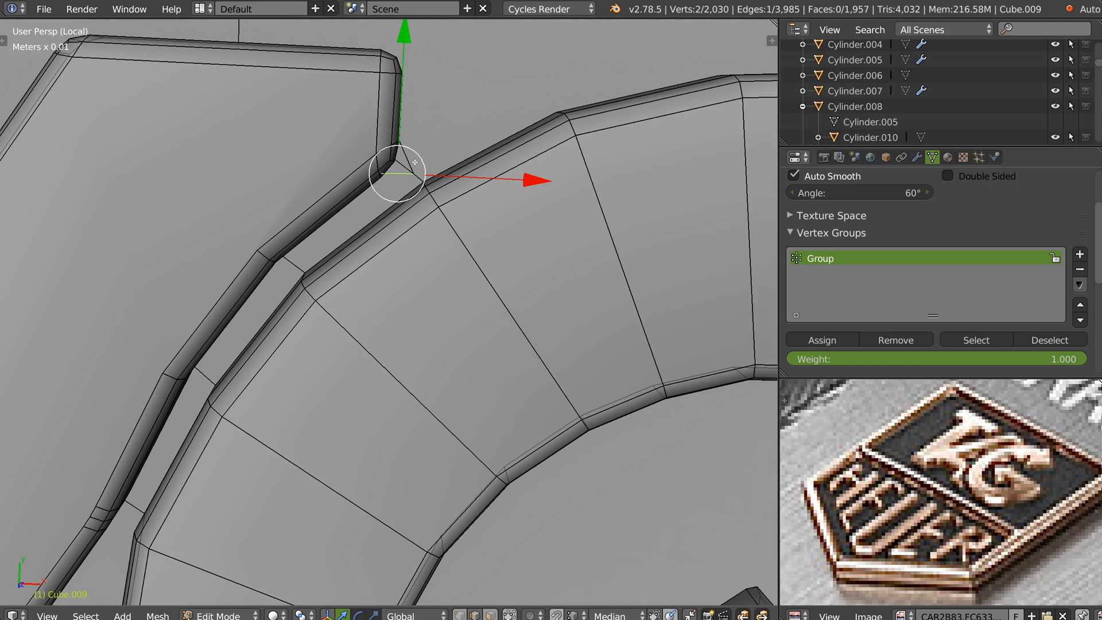
shift+right_click(415, 157)
key(ctrl+x)
scroll(402, 166, down, 5)
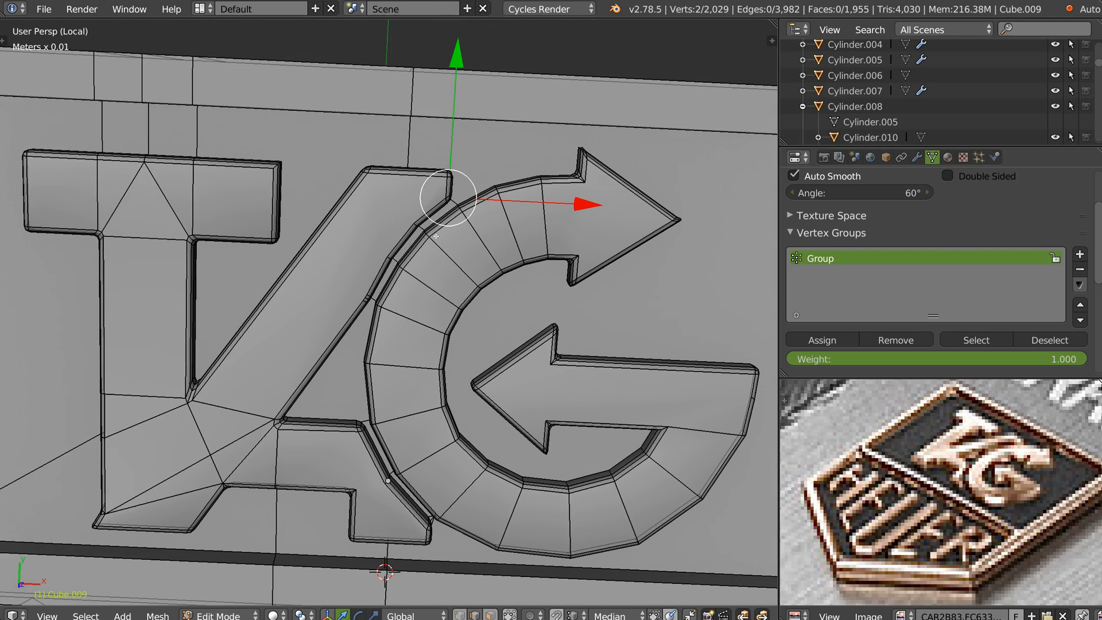
Step: Inspect the smoothed surface around the G's upper arrowhead in Object Mode
middle_drag(436, 236, 408, 199)
scroll(460, 205, up, 6)
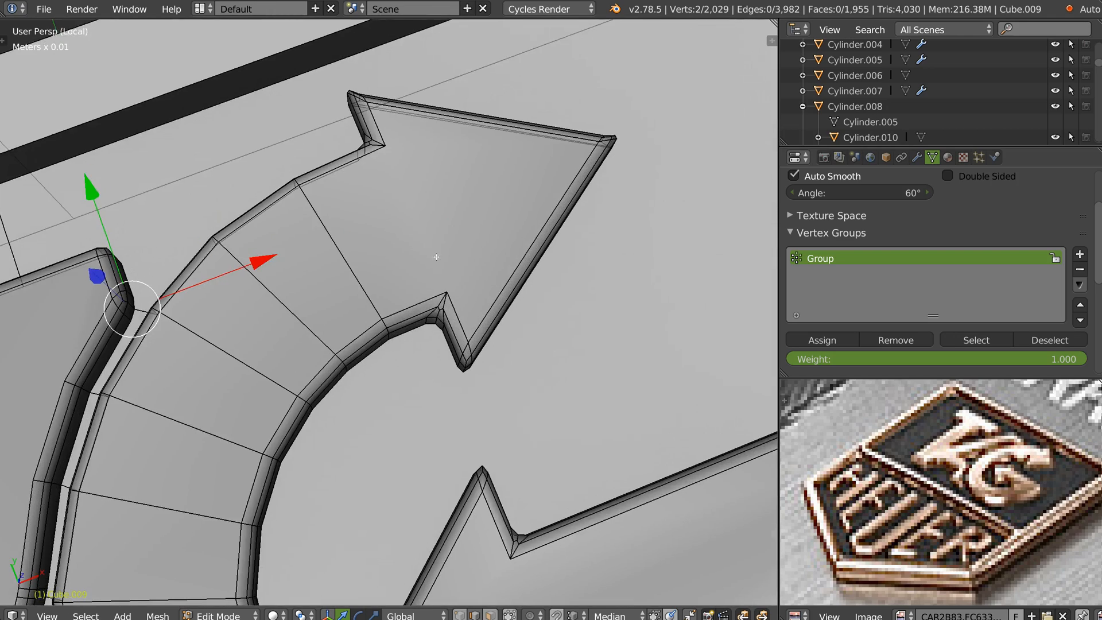
key(Tab)
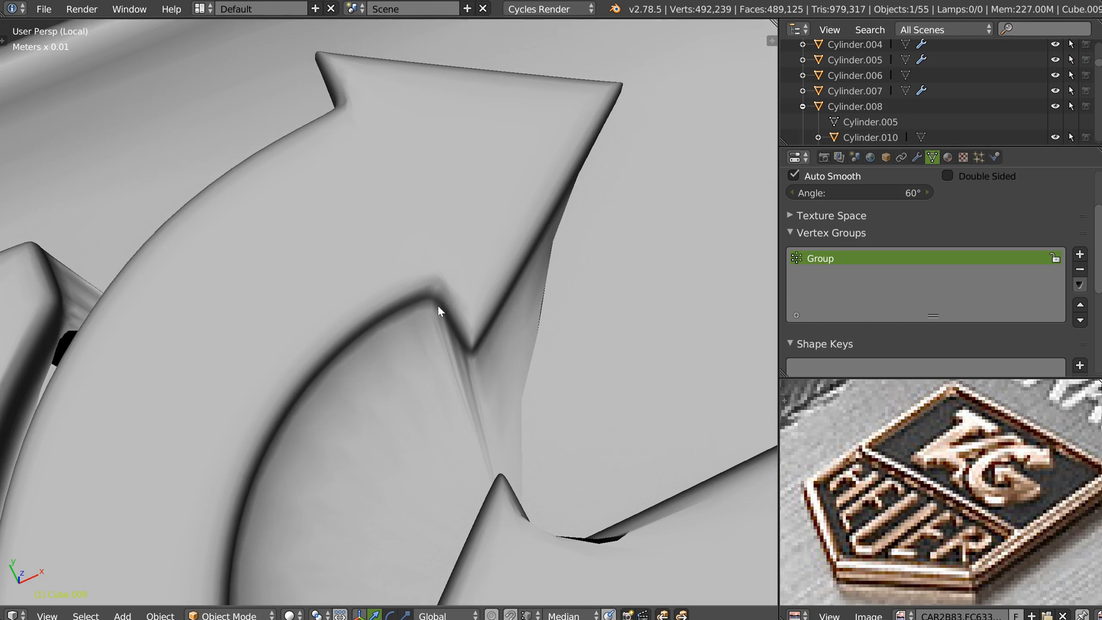
right_click(418, 277)
click(520, 282)
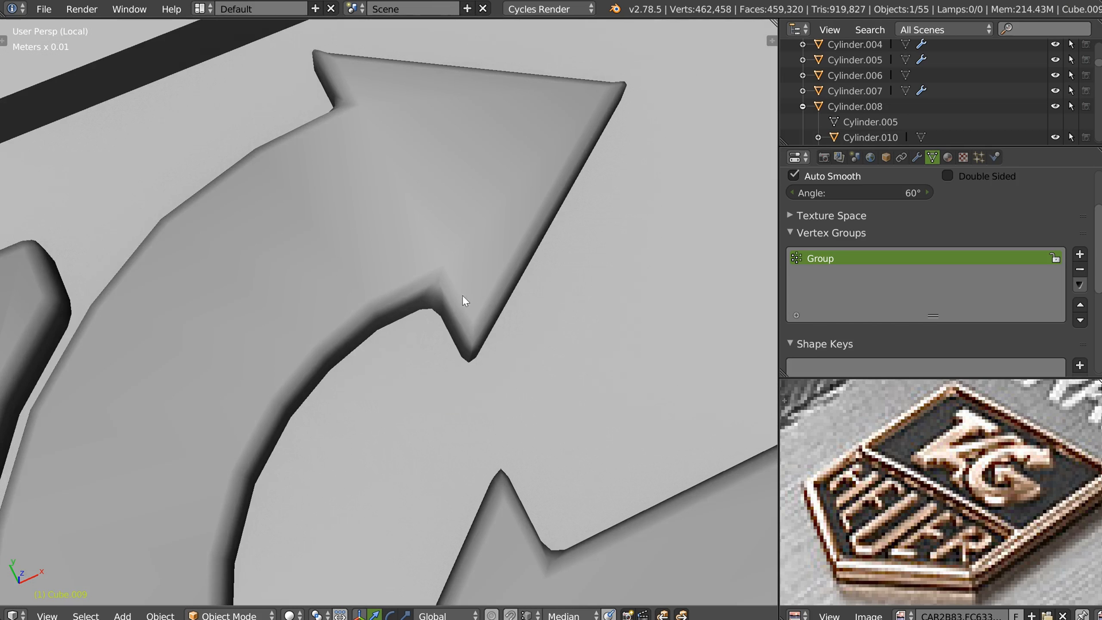
key(Tab)
Step: Slide the two bevel vertices flanking the upper arrowhead's inner notch apart and connect the middle vertex to the notch's corner
scroll(448, 279, up, 3)
scroll(436, 285, down, 2)
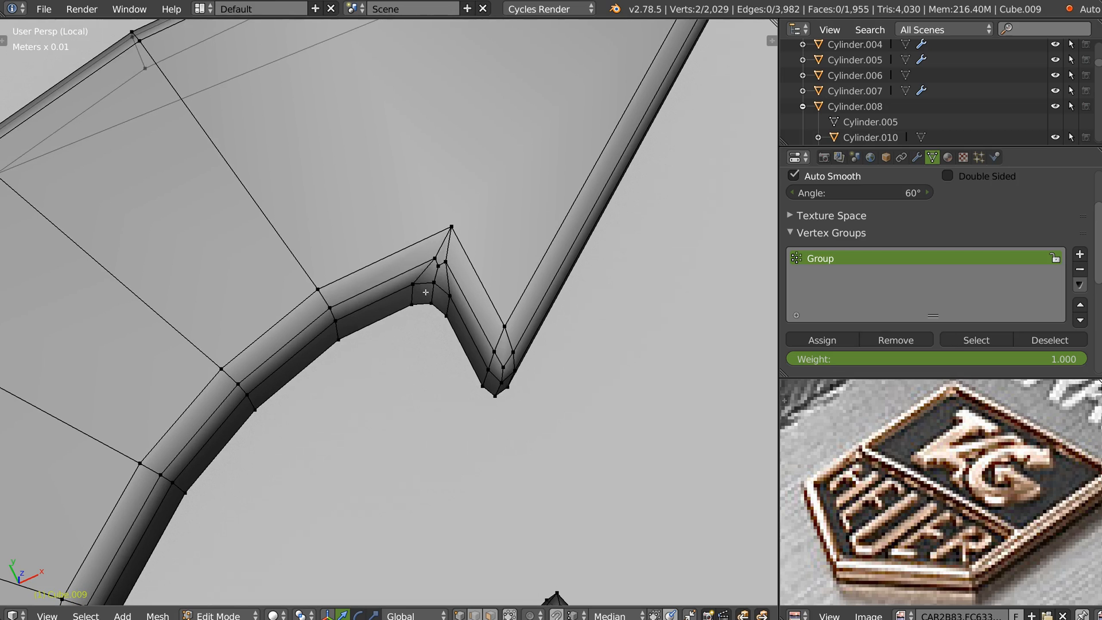
right_click(434, 259)
key(g)
key(g)
click(423, 262)
right_click(447, 263)
key(g)
key(g)
click(465, 279)
shift+right_click(452, 227)
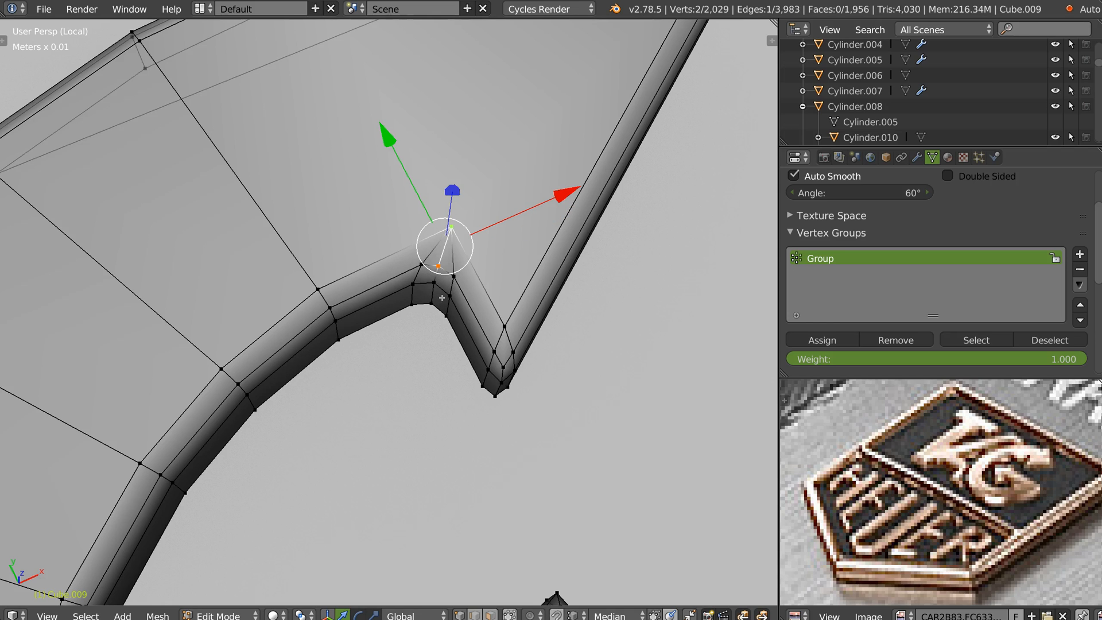
Step: Cut edges from the inner notch's two flanking bevel vertices to its top rim and dissolve the two diagonal edges at the corner
key(k)
click(453, 277)
click(464, 251)
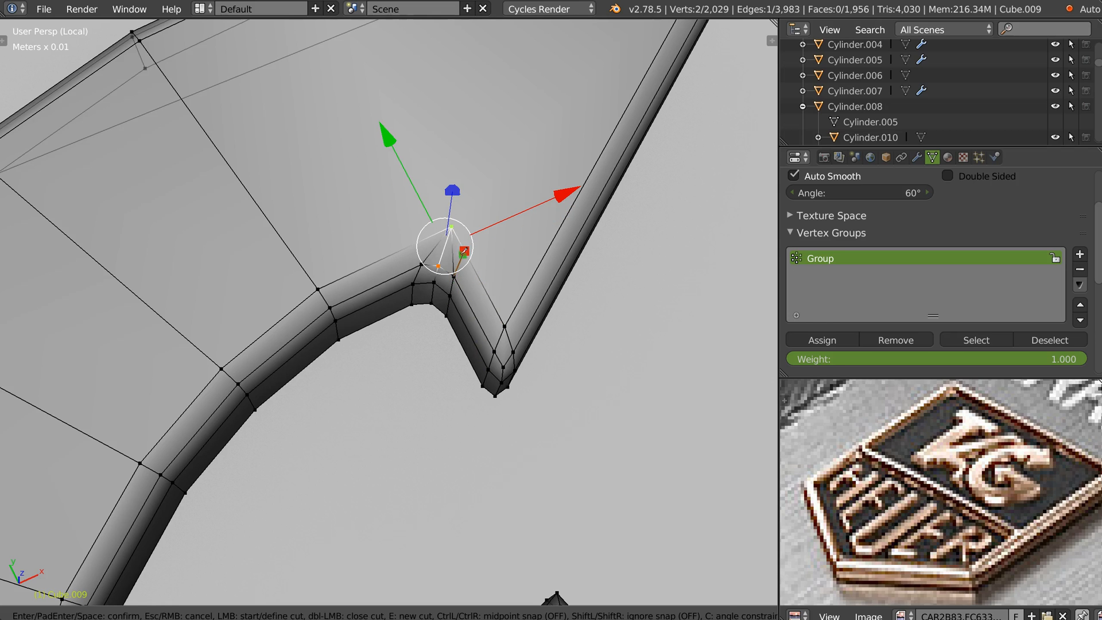
click(421, 264)
key(Return)
right_click(451, 250)
shift+right_click(434, 253)
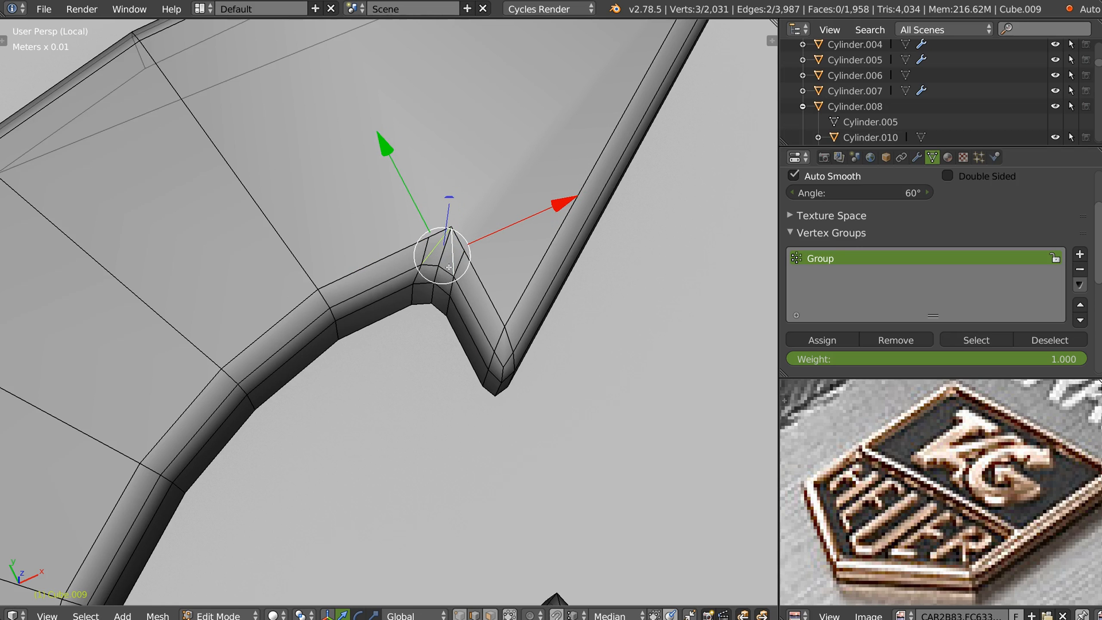
key(ctrl+x)
Step: Nudge the inner notch's corner vertex closer to the bevel and adjust the flanking bevel vertex along its edge
key(ctrl+Tab)
key(1)
right_click(451, 228)
shift+drag(460, 178, 454, 184)
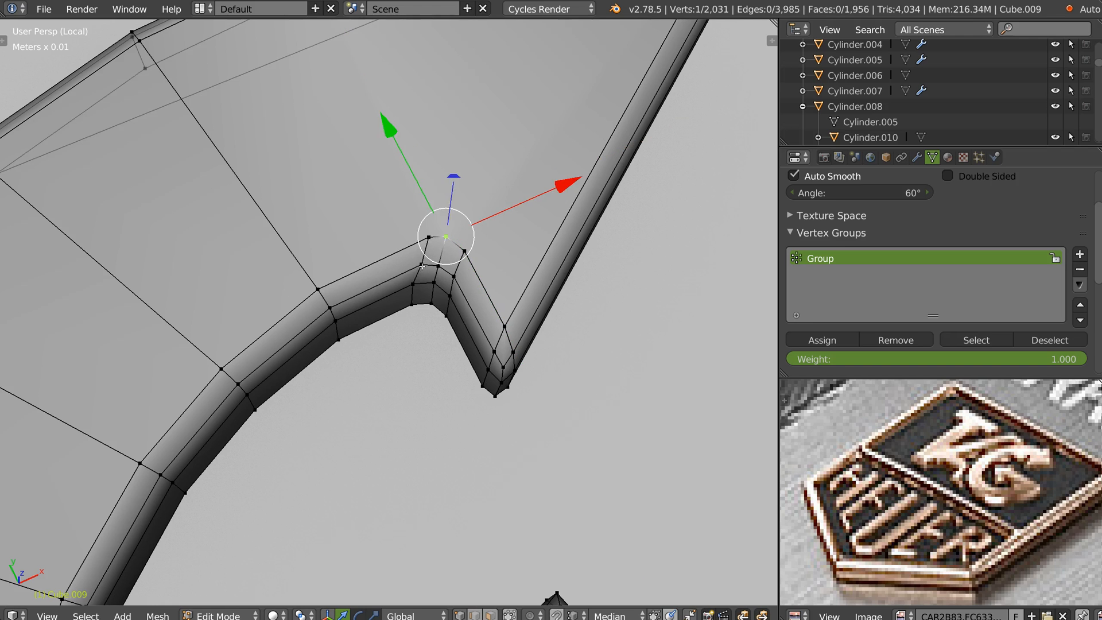
right_click(422, 266)
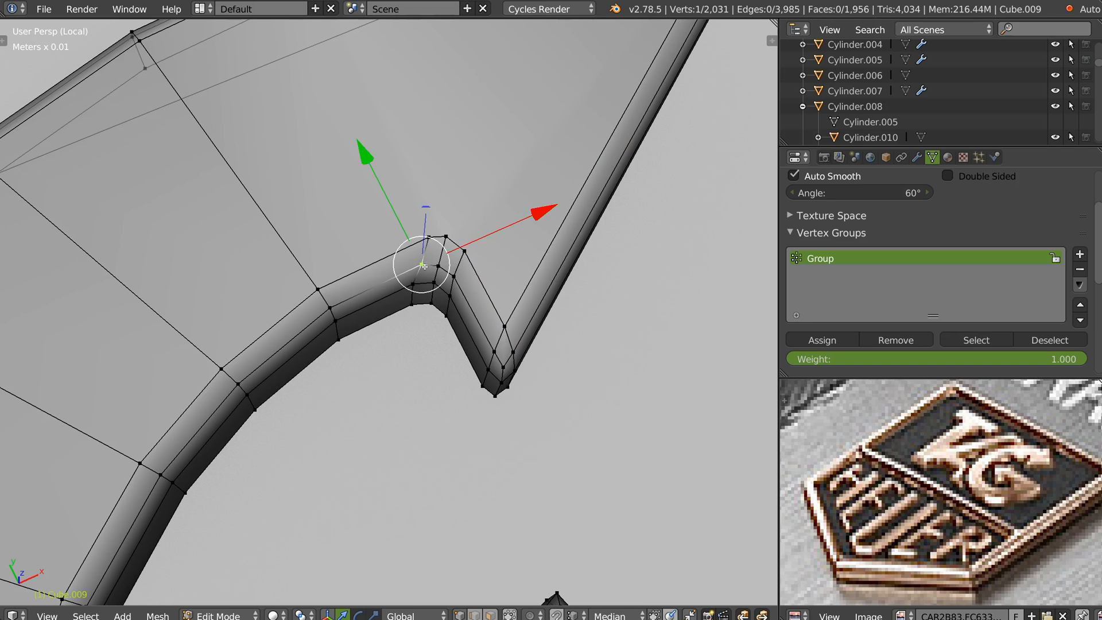
key(g)
key(g)
click(422, 266)
Step: Slide the two bevel vertices flanking the upper arrowhead's outer notch away from its corner
shift+middle_drag(420, 250, 650, 601)
right_click(533, 316)
middle_drag(534, 315, 695, 284)
right_click(484, 306)
key(g)
key(g)
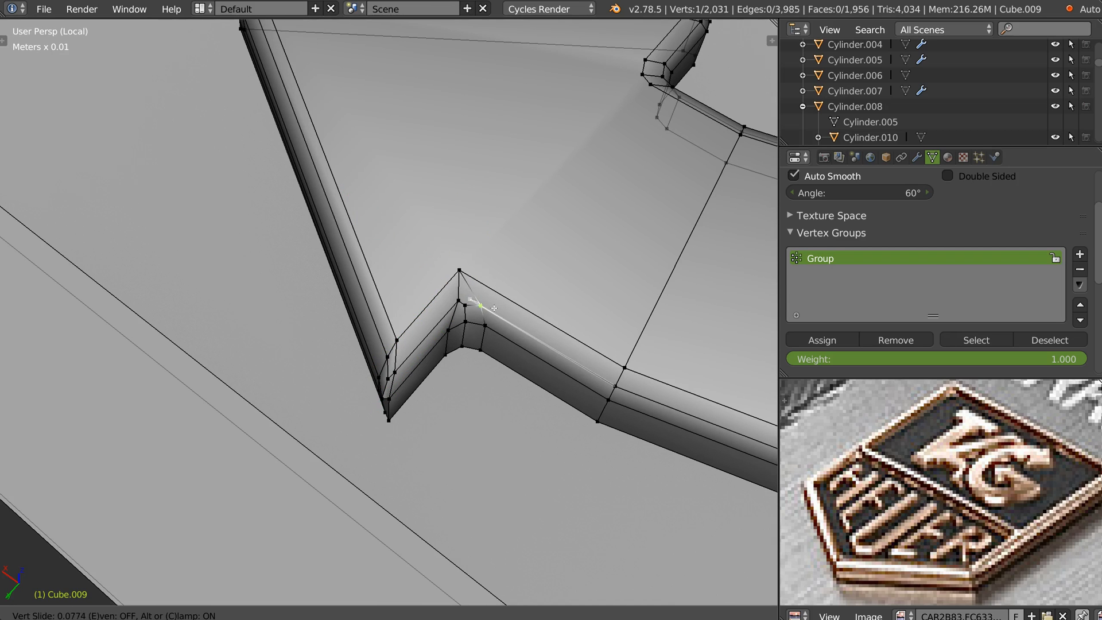
click(491, 309)
right_click(458, 301)
key(g)
key(g)
click(450, 311)
Step: Cut short edges from the outer notch's two flanking bevel vertices to its top rim
key(k)
click(481, 306)
click(478, 281)
key(e)
click(449, 309)
click(446, 285)
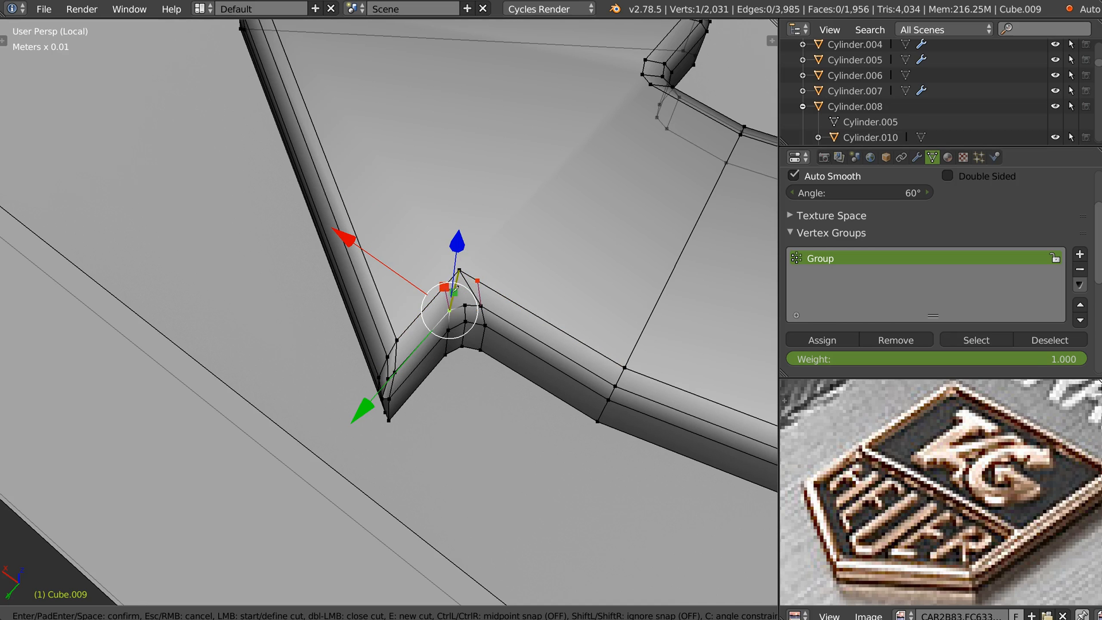
key(space)
Step: Connect the outer notch's middle bevel vertex to its corner and dissolve the two diagonal edges beside it
right_click(465, 303)
shift+right_click(460, 272)
key(j)
key(2)
right_click(470, 286)
shift+right_click(454, 281)
key(ctrl+x)
Step: Move the outer notch's corner vertex slightly towards the bevel
key(1)
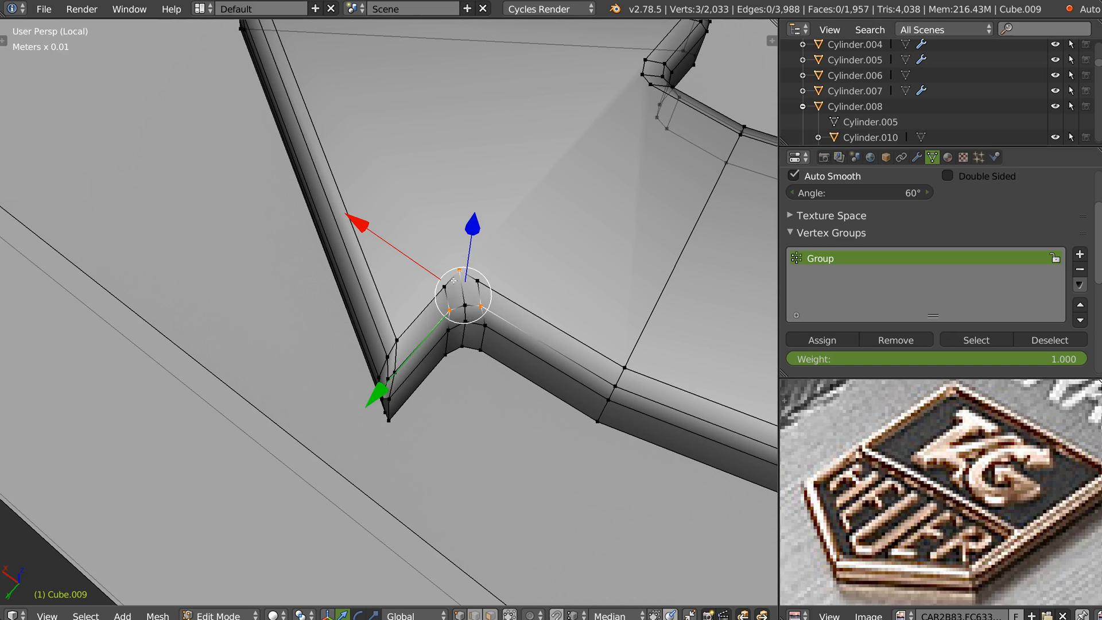
right_click(457, 272)
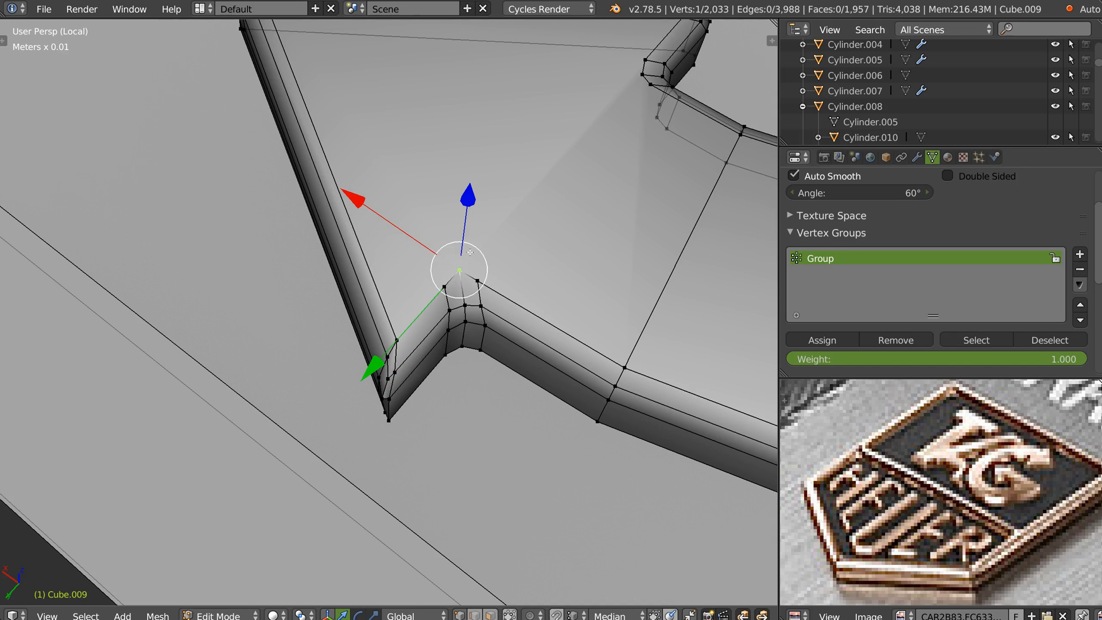
key(g)
click(480, 262)
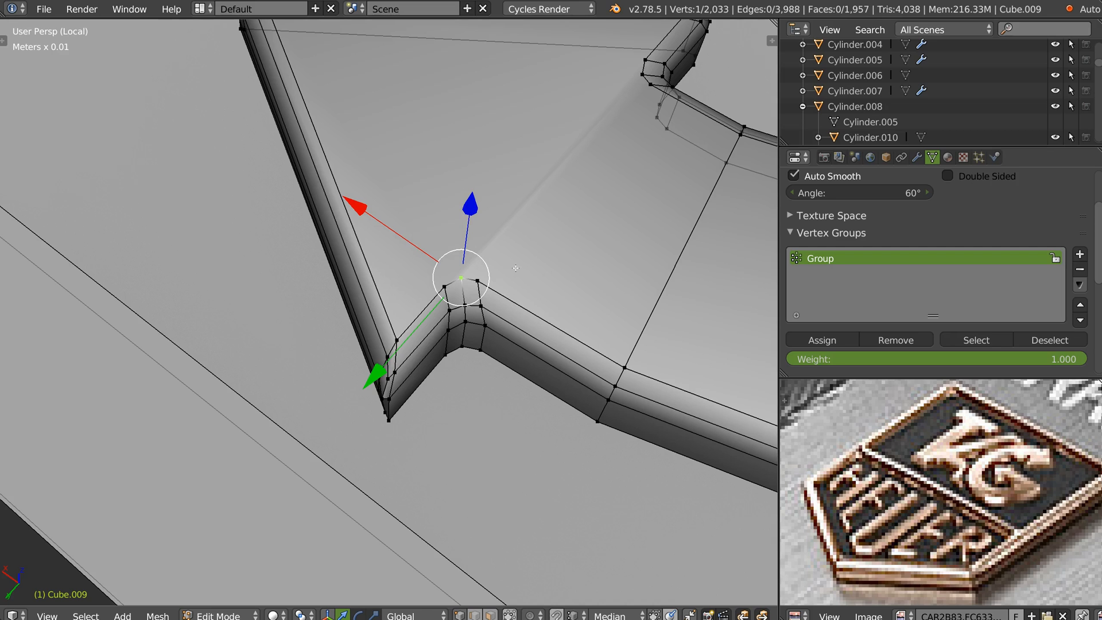
Step: Connect the outer and inner notches with an edge across the upper arrowhead's base and adjust the neighbouring bevel vertex
right_click(483, 286)
shift+right_click(644, 90)
key(j)
right_click(485, 303)
key(g)
click(497, 305)
Step: Connect the middle bevel vertex to the corner at the upper notch of the G's inward-pointing arrowhead
scroll(514, 267, down, 5)
middle_drag(514, 267, 441, 269)
shift+middle_drag(746, 272, 490, 332)
scroll(488, 324, up, 6)
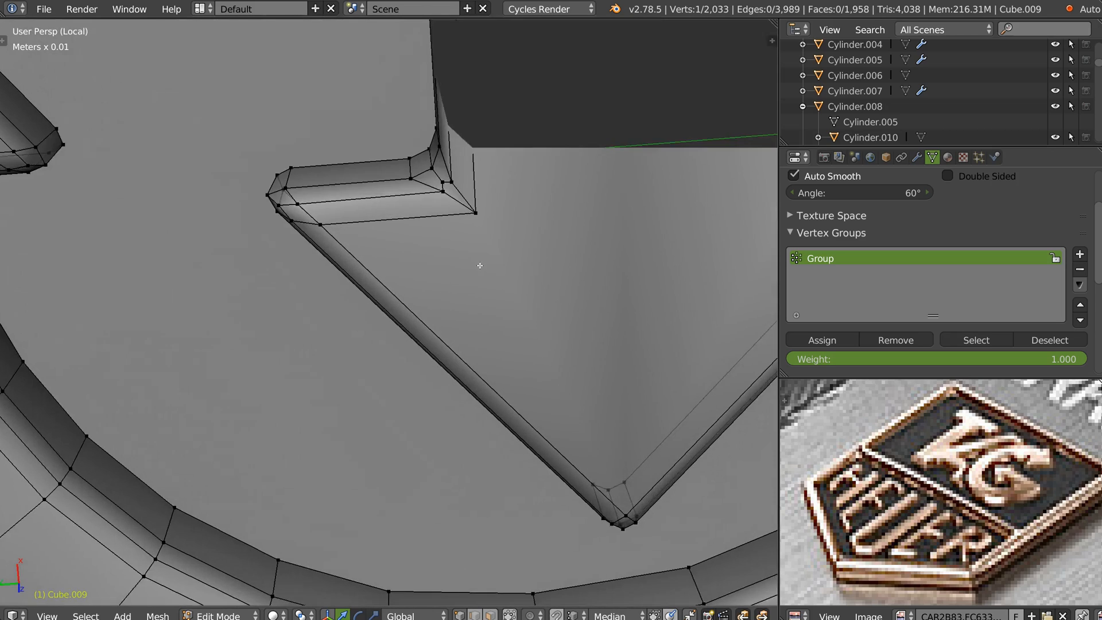
middle_drag(480, 264, 459, 259)
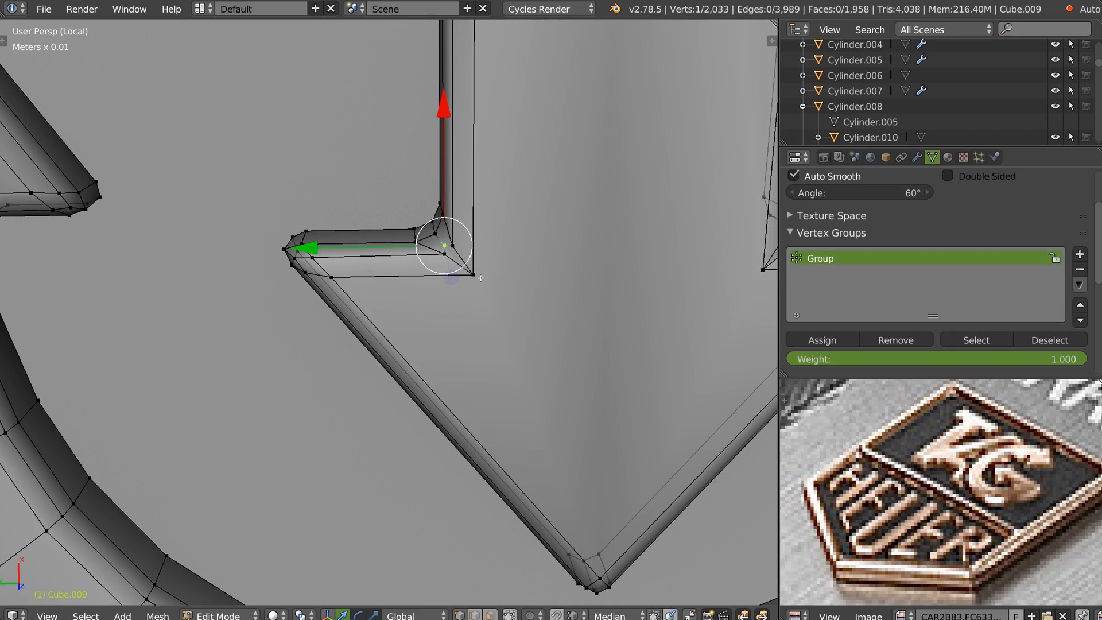
shift+right_click(480, 278)
key(f)
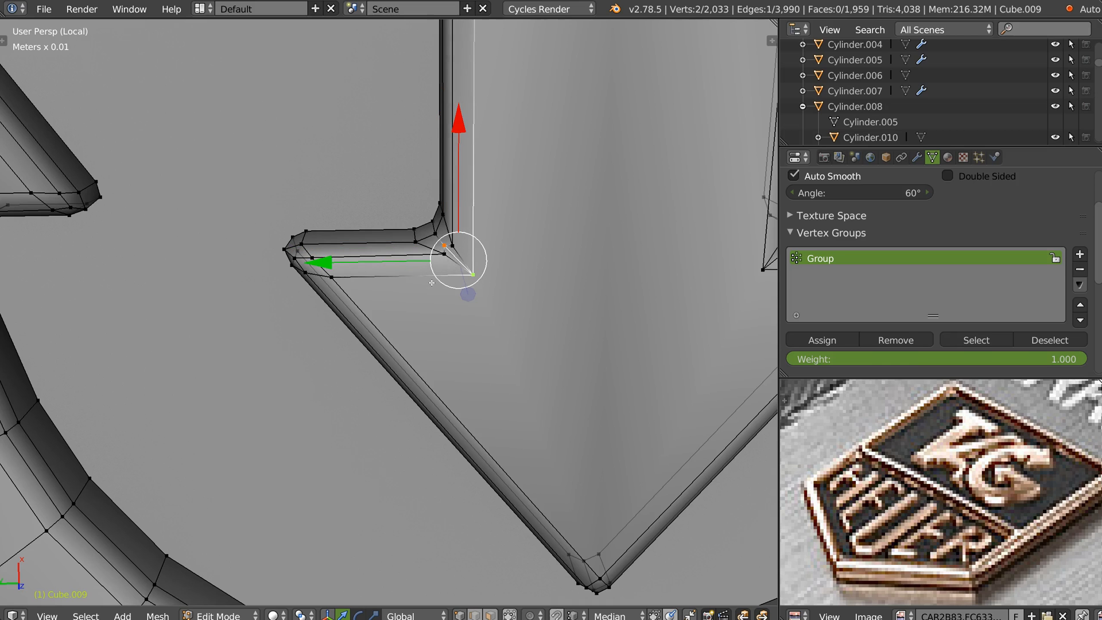
Step: Slide the two bevel vertices flanking the inward arrowhead's upper notch away from its corner
right_click(447, 262)
key(g)
key(g)
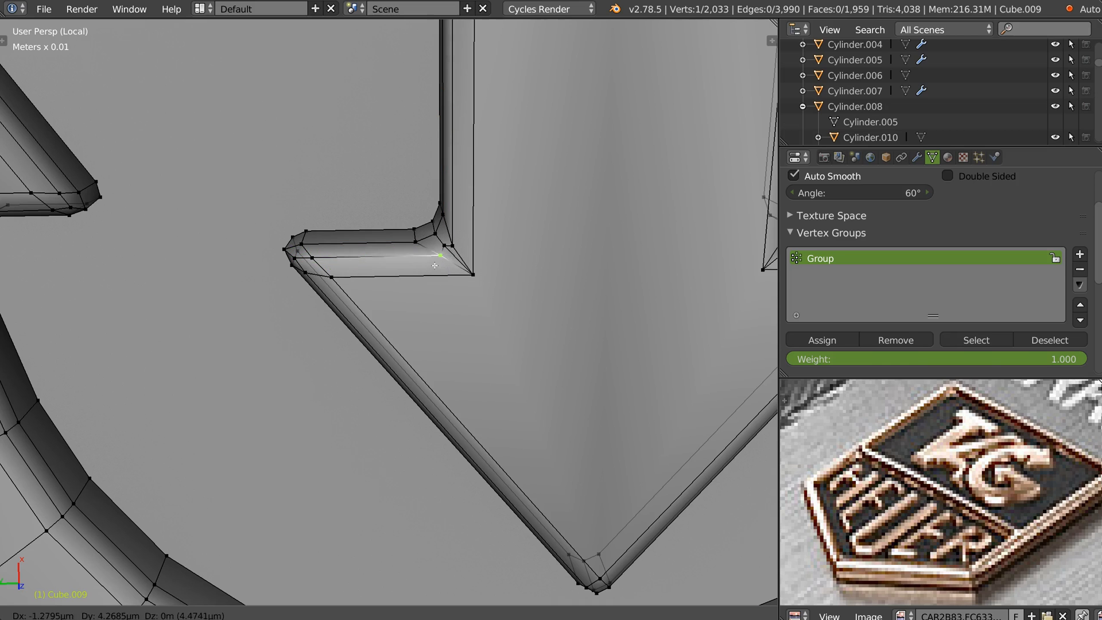
click(458, 247)
right_click(458, 247)
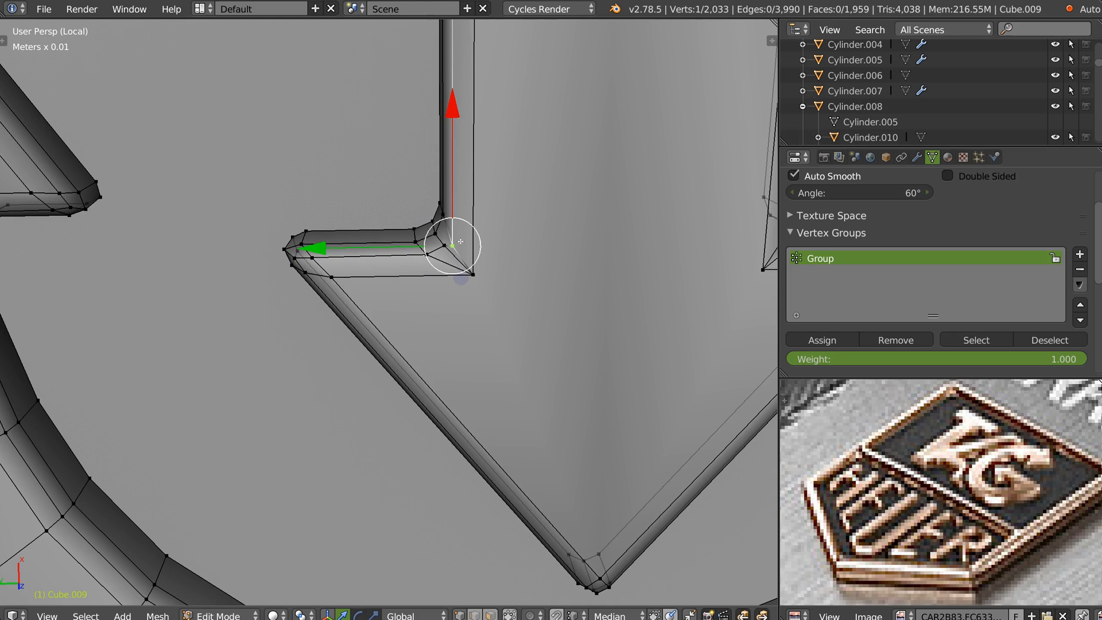
key(g)
key(g)
click(464, 218)
Step: Cut edges from the upper notch's flanking bevel vertices to its top rim and dissolve the two diagonal edges at the corner
middle_drag(464, 218, 408, 250)
ctrl+drag(451, 129, 426, 248)
scroll(426, 248, up, 4)
drag(451, 163, 450, 161)
key(k)
click(464, 250)
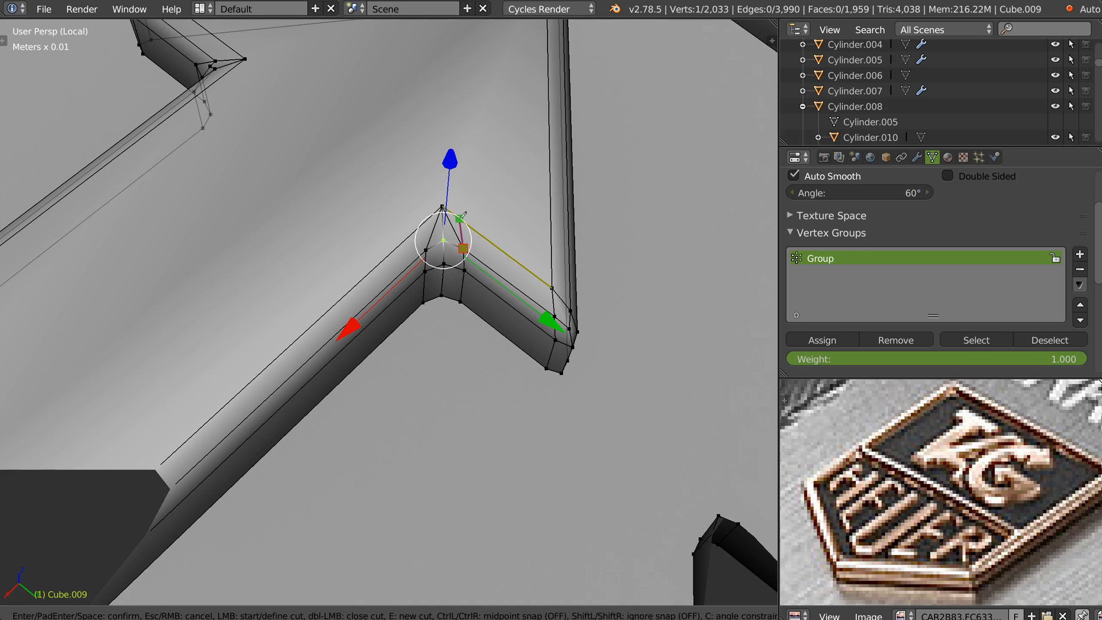
click(425, 250)
click(425, 222)
key(Return)
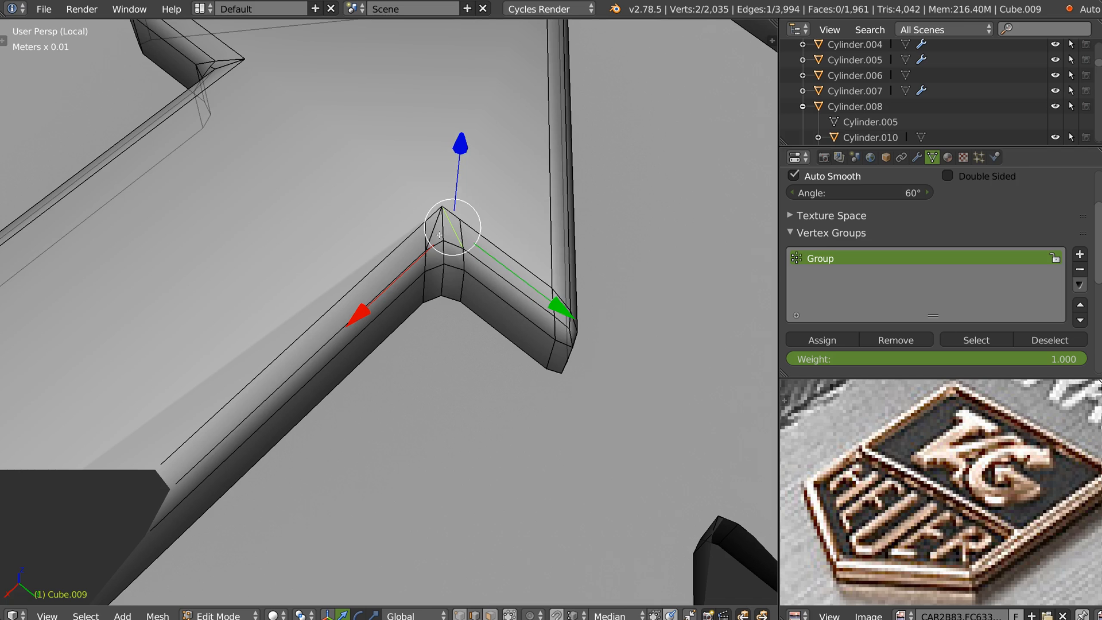
key(ctrl+x)
Step: Move the corner vertex of the inward arrowhead's upper notch slightly towards the bevel
shift+middle_drag(275, 38, 390, 195)
key(ctrl+Tab)
key(1)
right_click(580, 327)
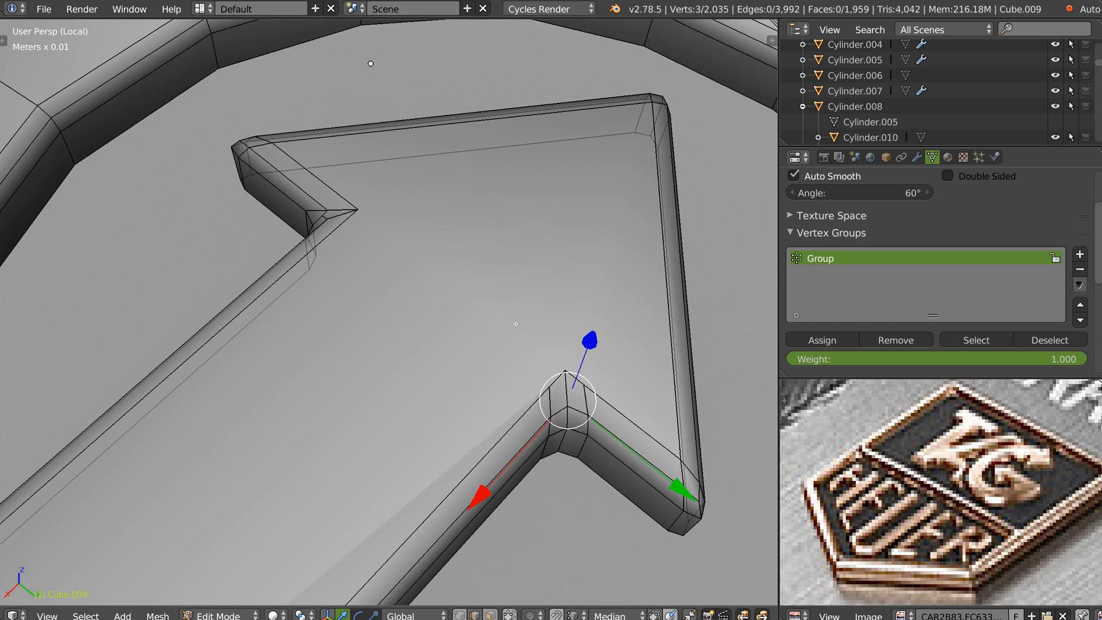
drag(580, 325, 595, 321)
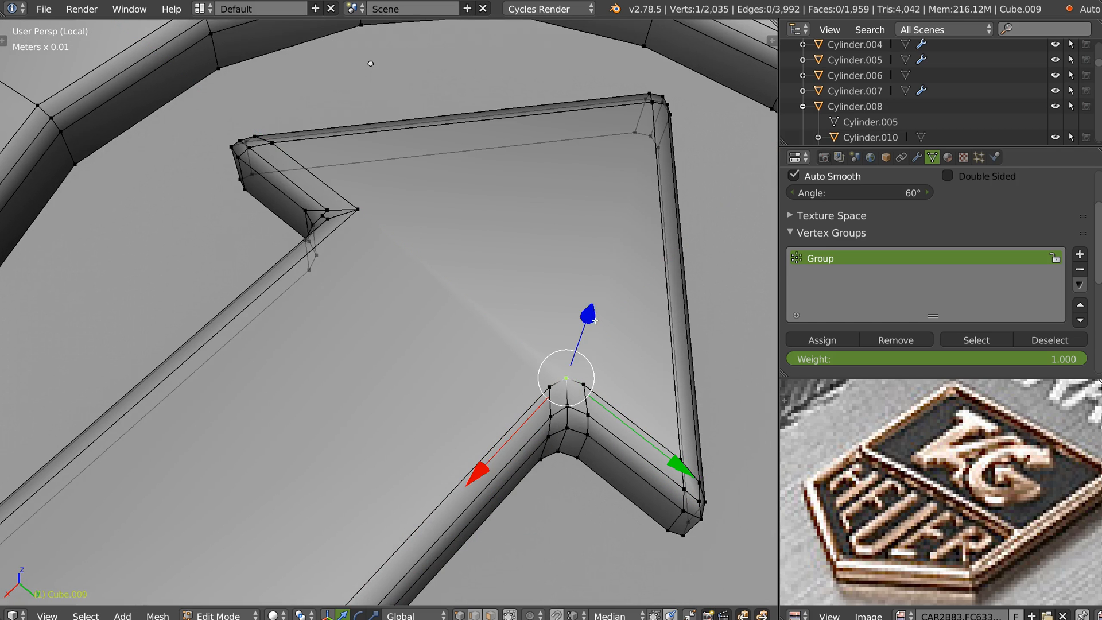
Step: Reposition the bevel vertices flanking the corner of the inward arrowhead's lower notch so they sit farther from it
key(ctrl+Tab)
key(2)
right_click(339, 212)
middle_drag(339, 214, 448, 223)
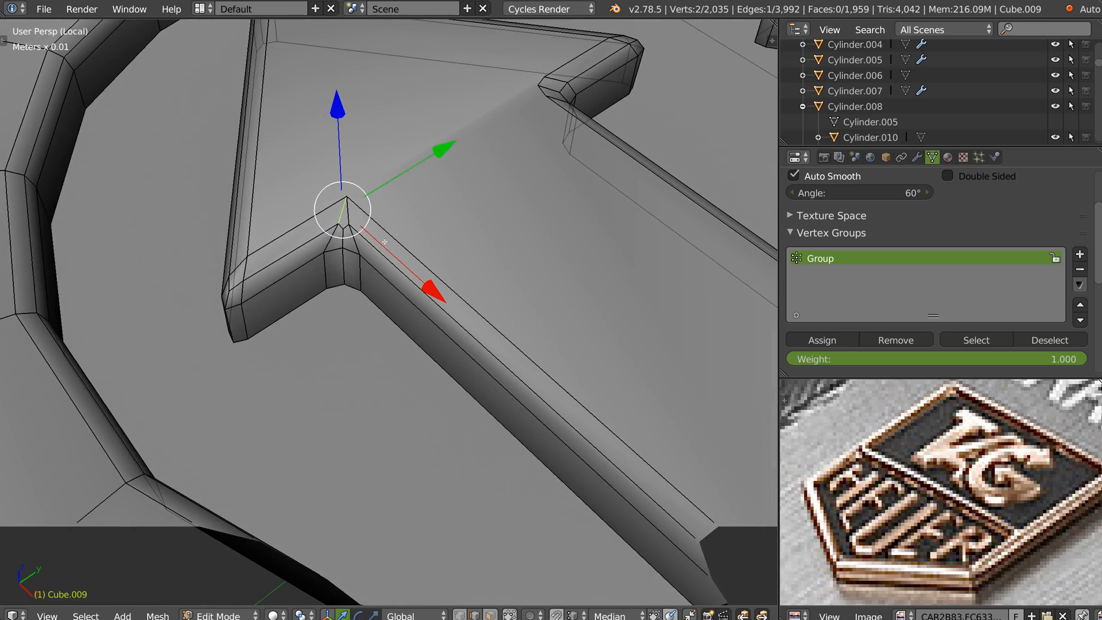
middle_drag(344, 238, 358, 241)
key(ctrl+Tab)
key(1)
right_click(336, 228)
mouse_move(333, 229)
mouse_down()
mouse_move(321, 237)
mouse_move(364, 230)
mouse_up()
Step: Cut short edges from the lower notch's two flanking bevel vertices to its top rim
key(k)
click(348, 228)
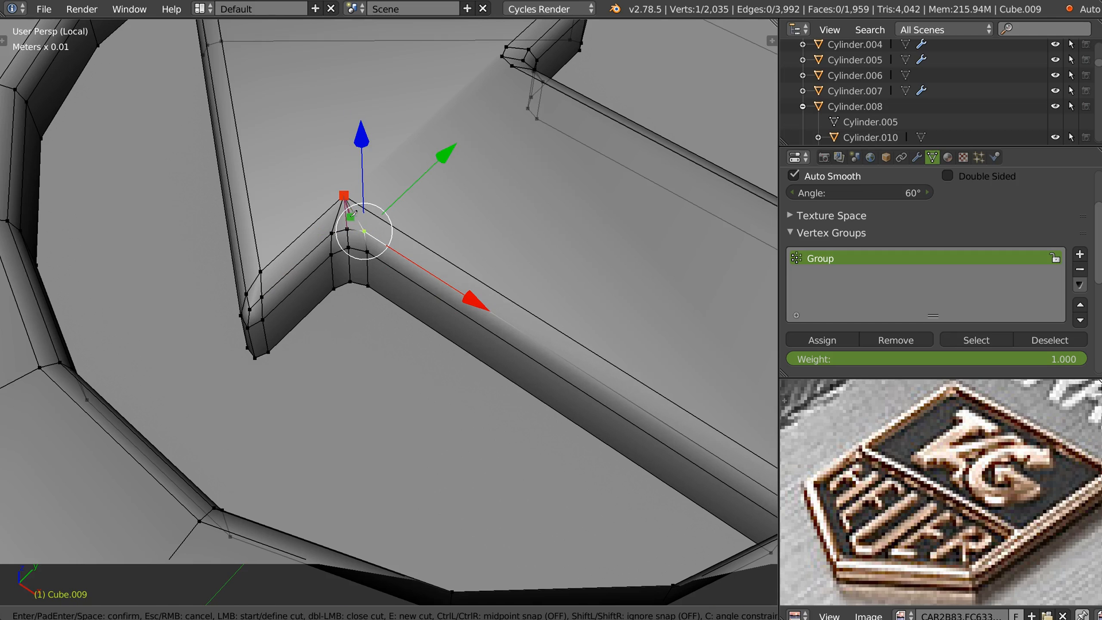
click(364, 206)
key(e)
click(332, 232)
click(329, 209)
key(Return)
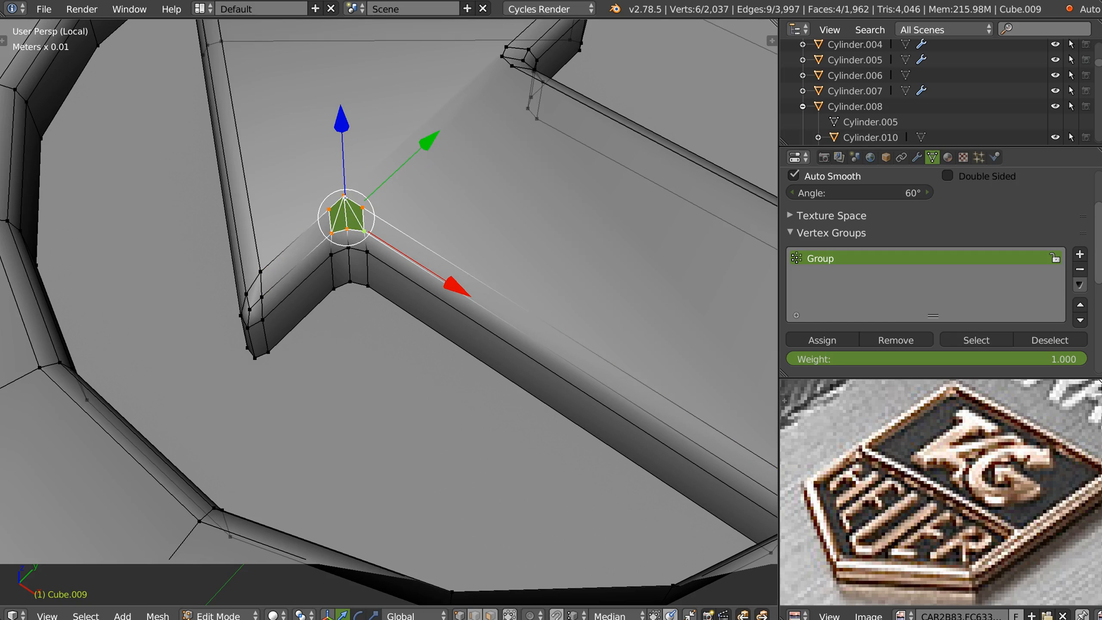
Step: Dissolve the two diagonal edges at the corner of the inward arrowhead's lower notch
key(ctrl+Tab)
key(2)
right_click(354, 213)
shift+right_click(340, 216)
key(ctrl+x)
Step: Move the corner vertex of the inward arrowhead's lower notch slightly towards the bevel
key(ctrl+Tab)
key(1)
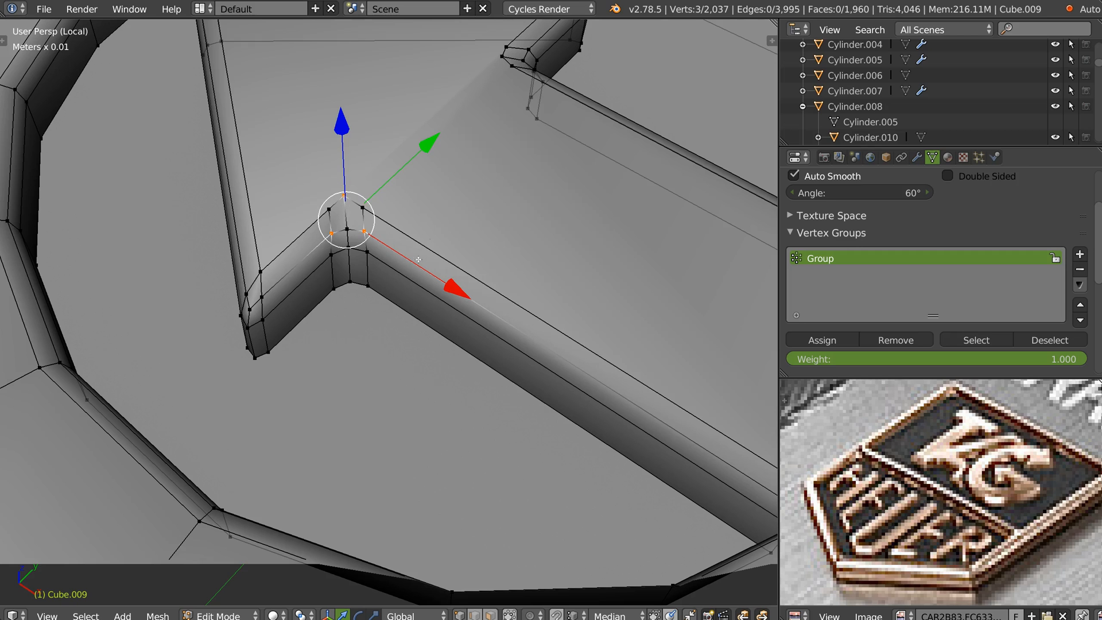
right_click(365, 207)
right_click(345, 194)
shift+drag(338, 109, 343, 119)
Step: Connect the inward arrowhead's lower and upper notches with two parallel edges across its base
right_click(362, 203)
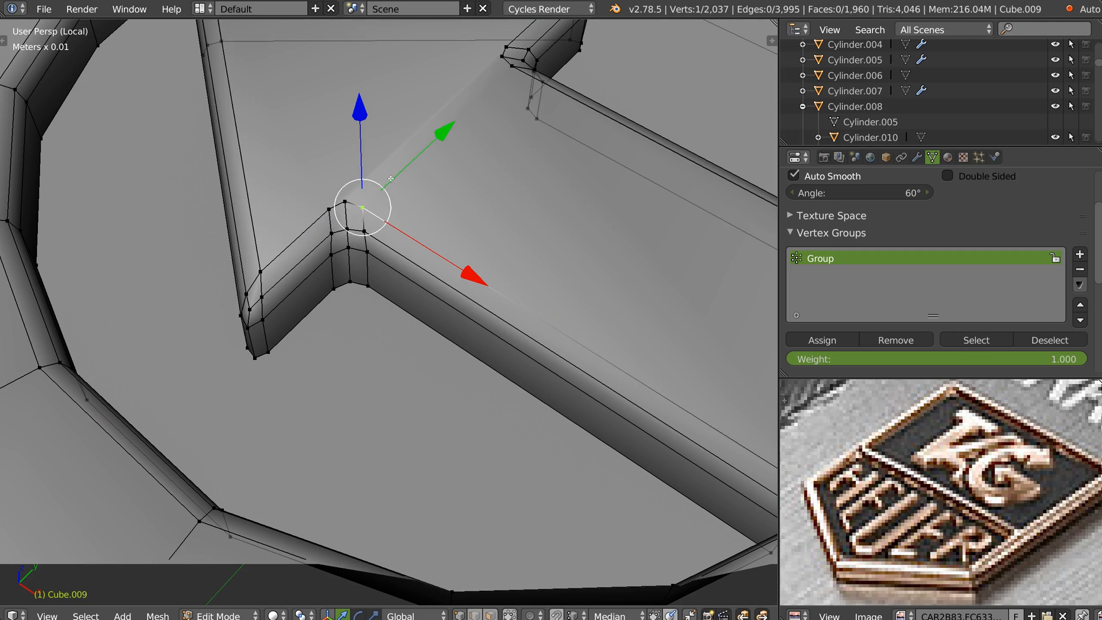
shift+right_click(511, 71)
middle_drag(443, 69, 440, 102)
shift+middle_drag(440, 102, 397, 205)
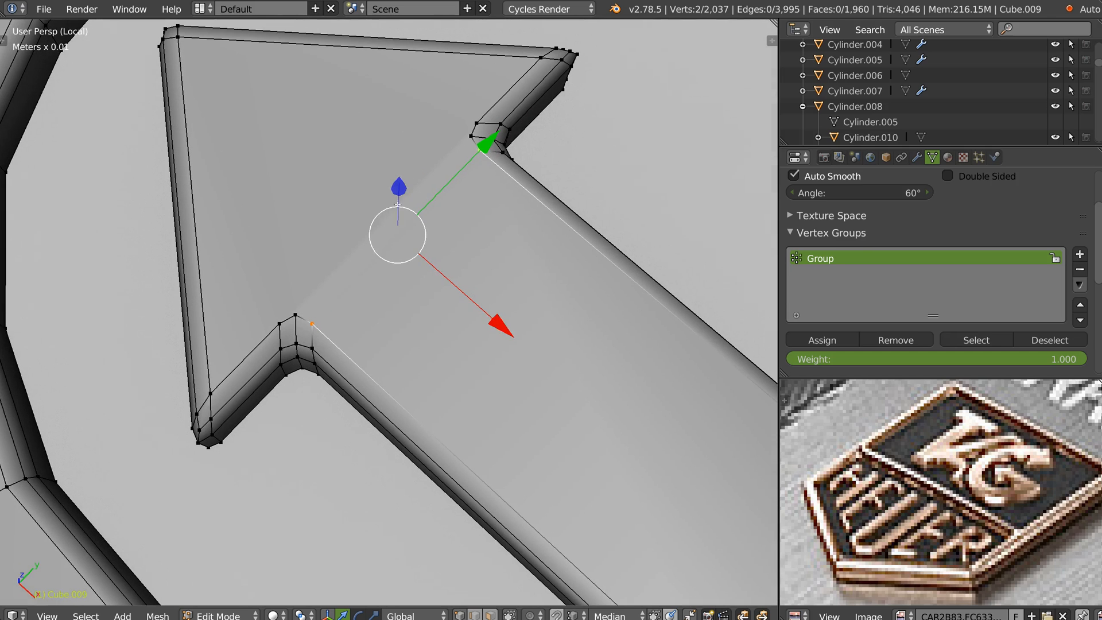
key(j)
right_click(303, 305)
shift+right_click(469, 130)
key(j)
Step: In top view, cut from the inward arrowhead's lower notch corner across its face and past its upper slanted edge
scroll(400, 188, down, 4)
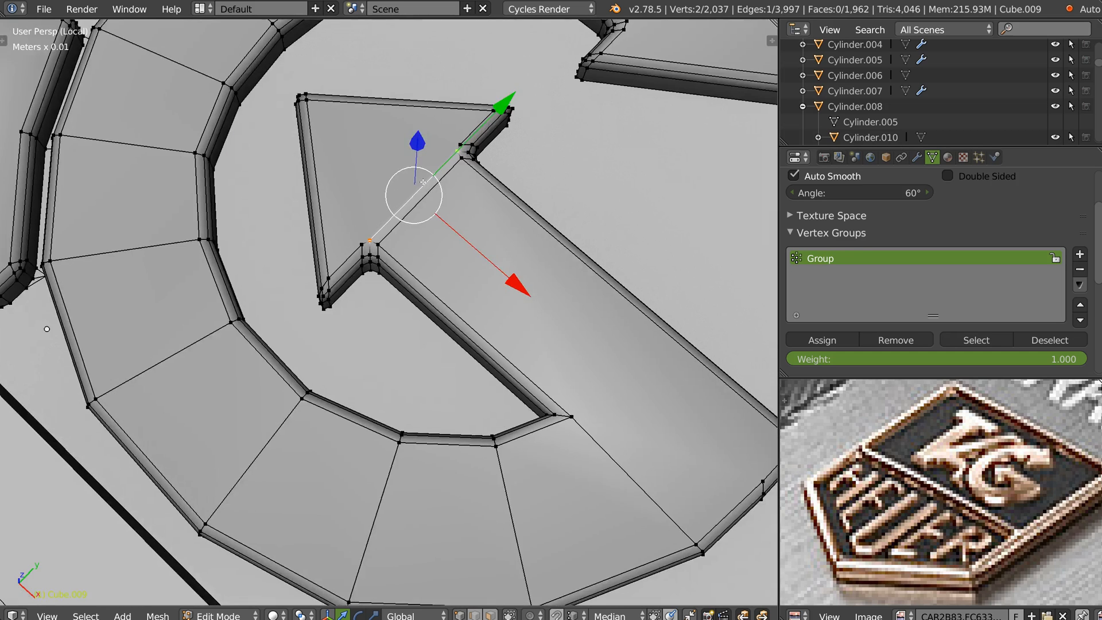
scroll(361, 336, down, 1)
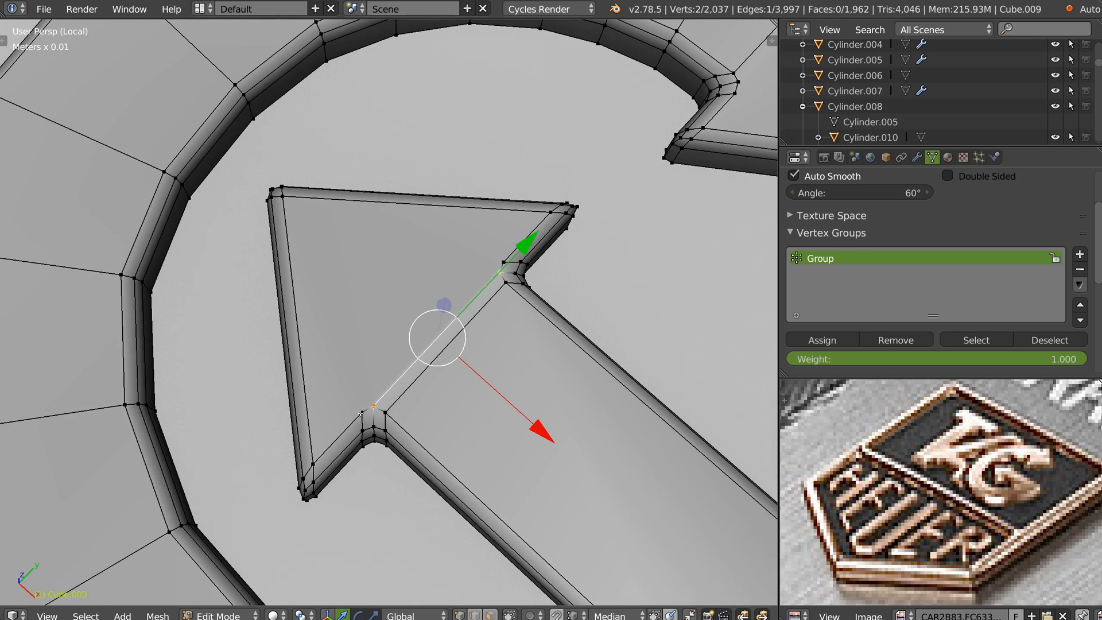
key(q)
click(416, 357)
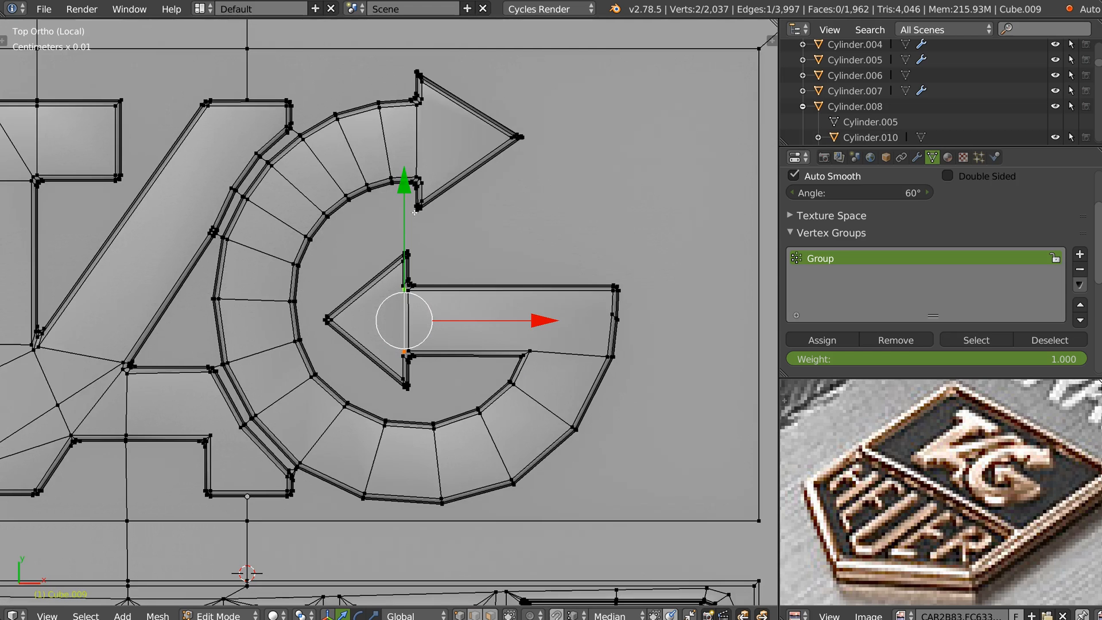
key(k)
click(438, 366)
click(352, 255)
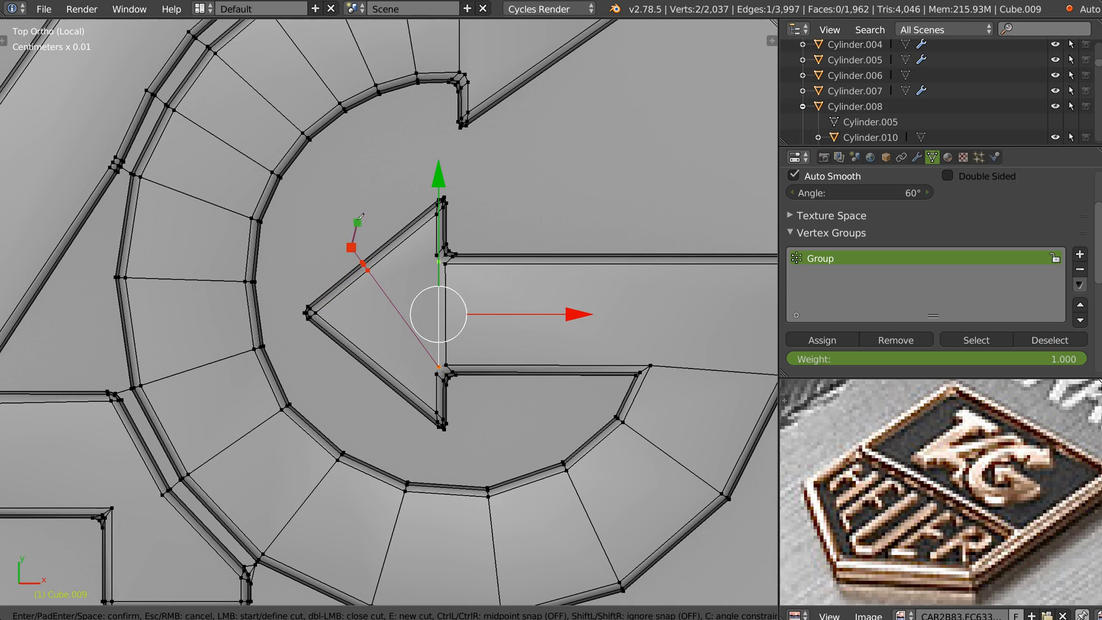
key(Return)
key(k)
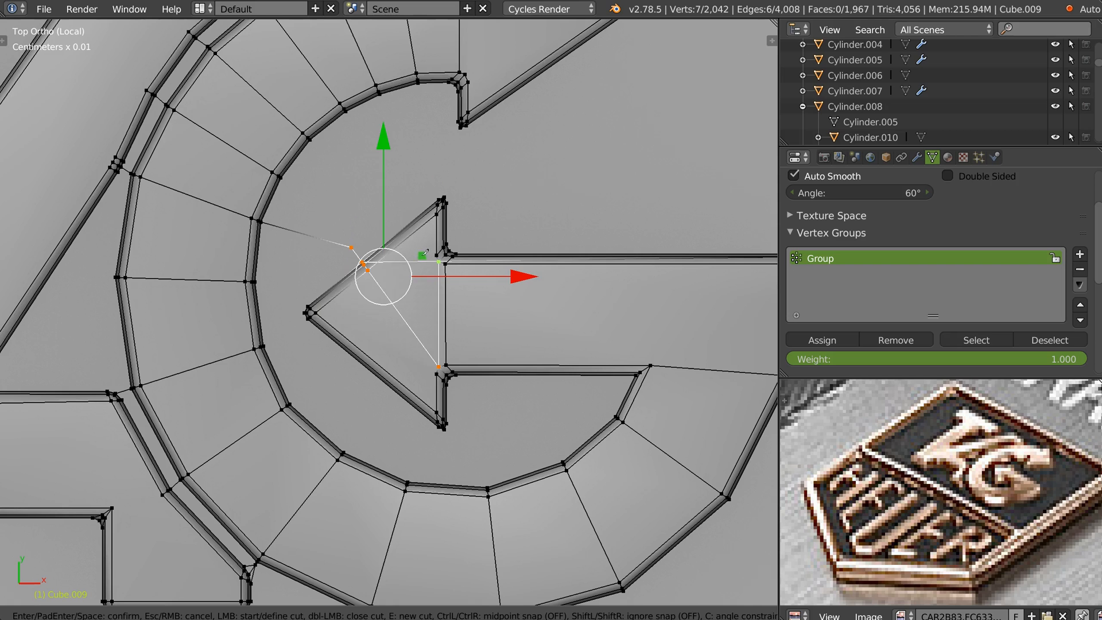
click(436, 255)
key(Escape)
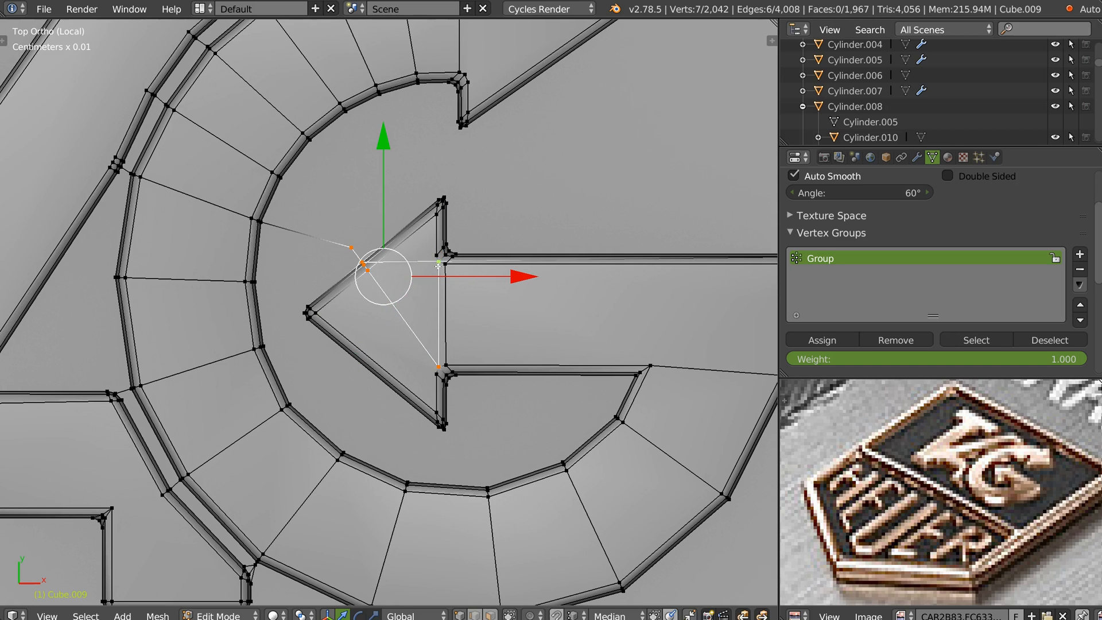
Step: Cut from the inward arrowhead's upper notch corner across its face and past its lower slanted edge
key(k)
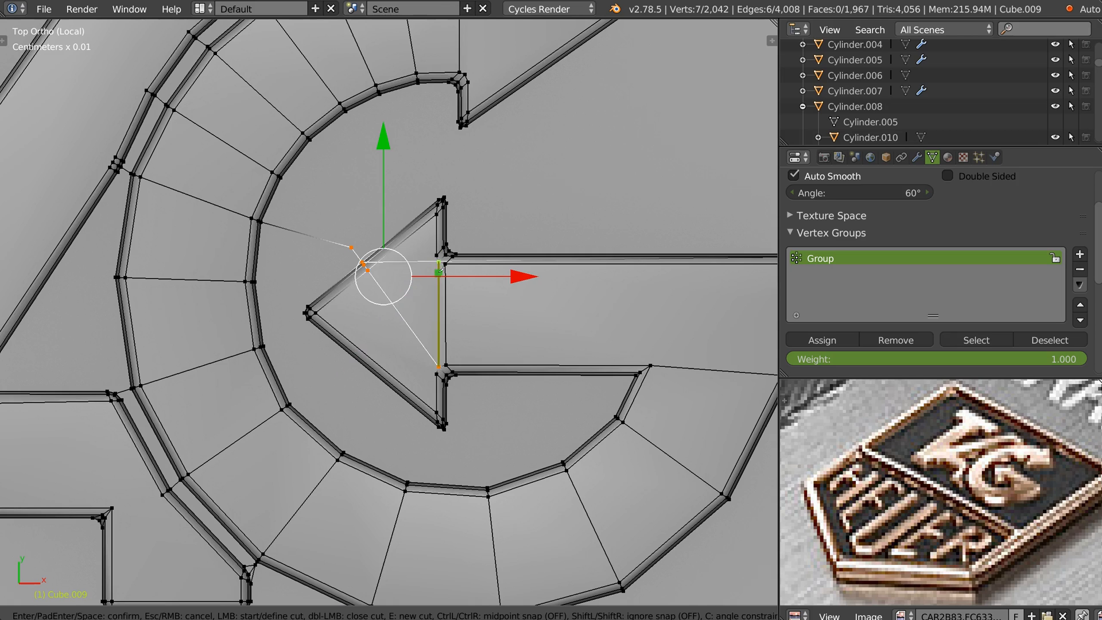
click(439, 263)
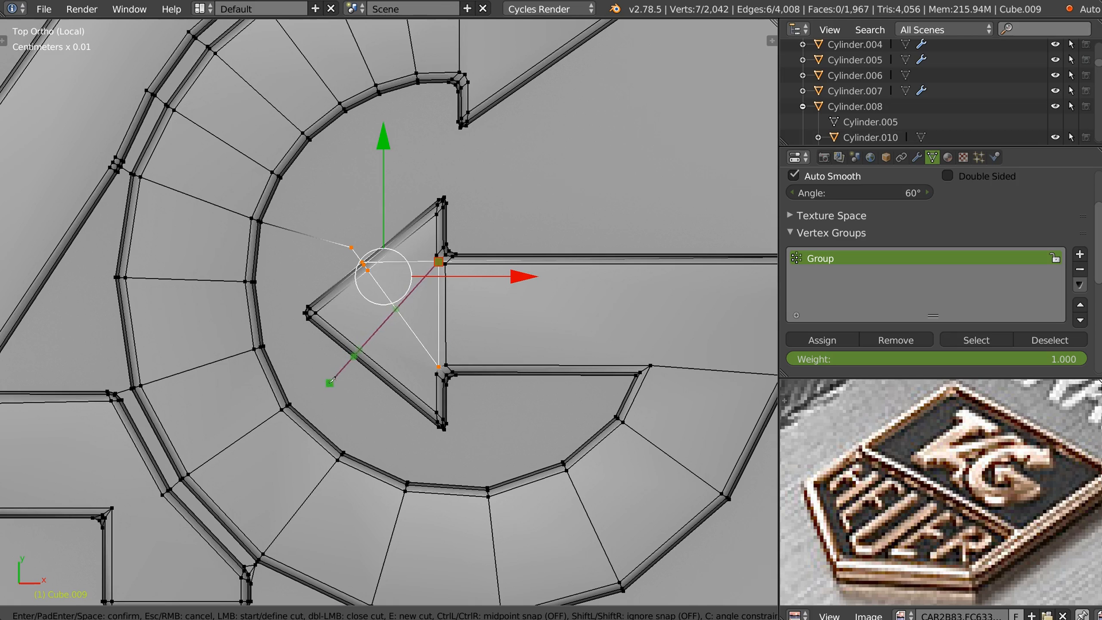
click(334, 384)
key(Return)
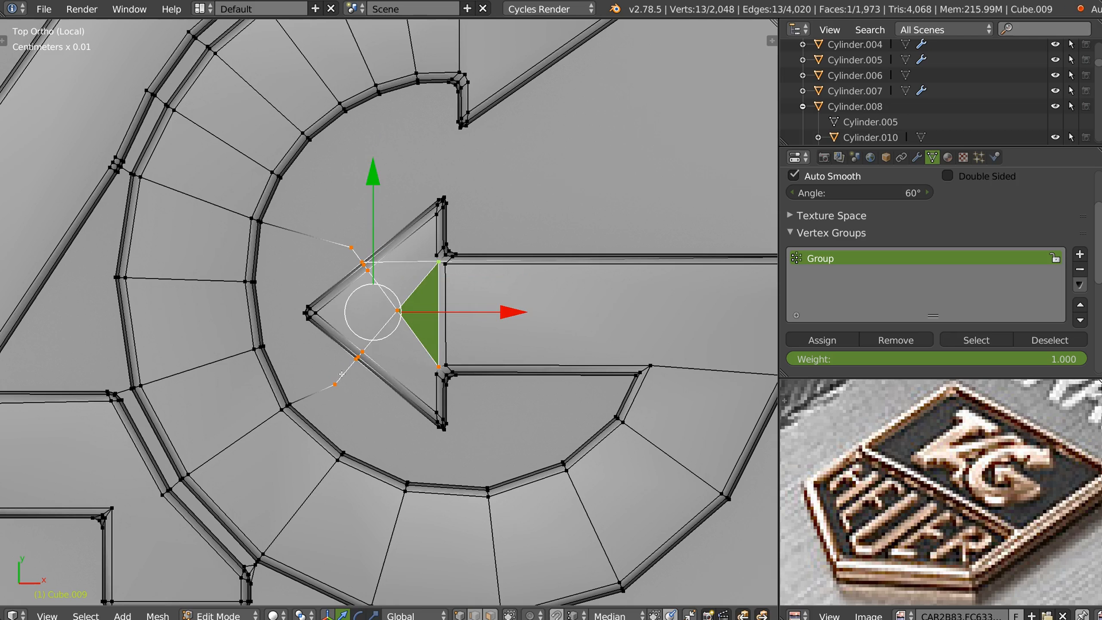
right_click(435, 253)
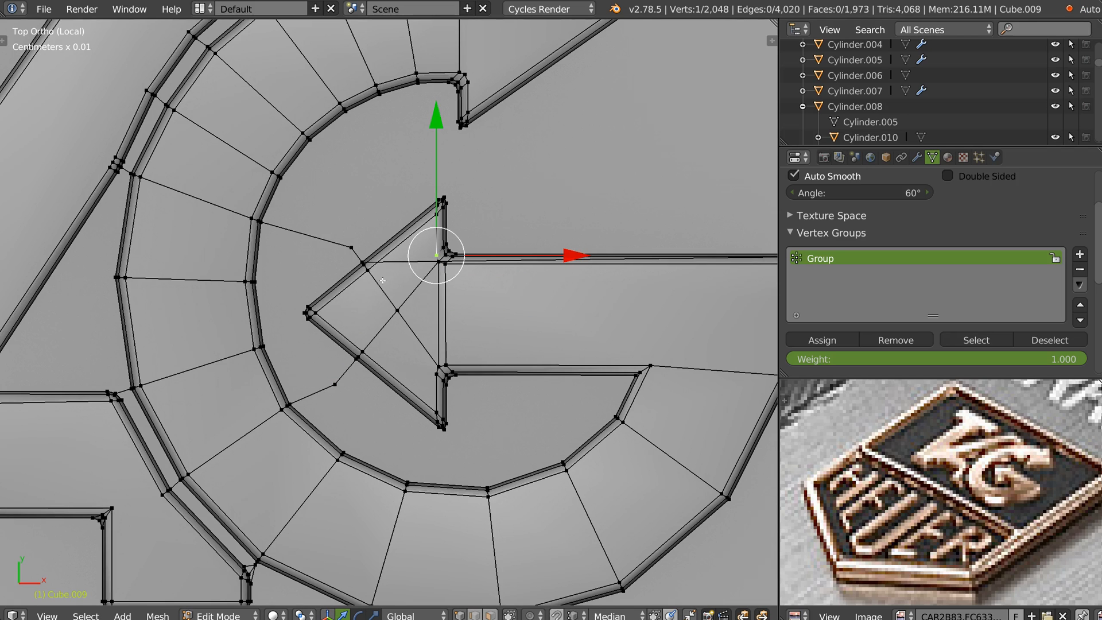
scroll(376, 281, up, 2)
key(ctrl+Tab)
click(396, 276)
right_click(409, 264)
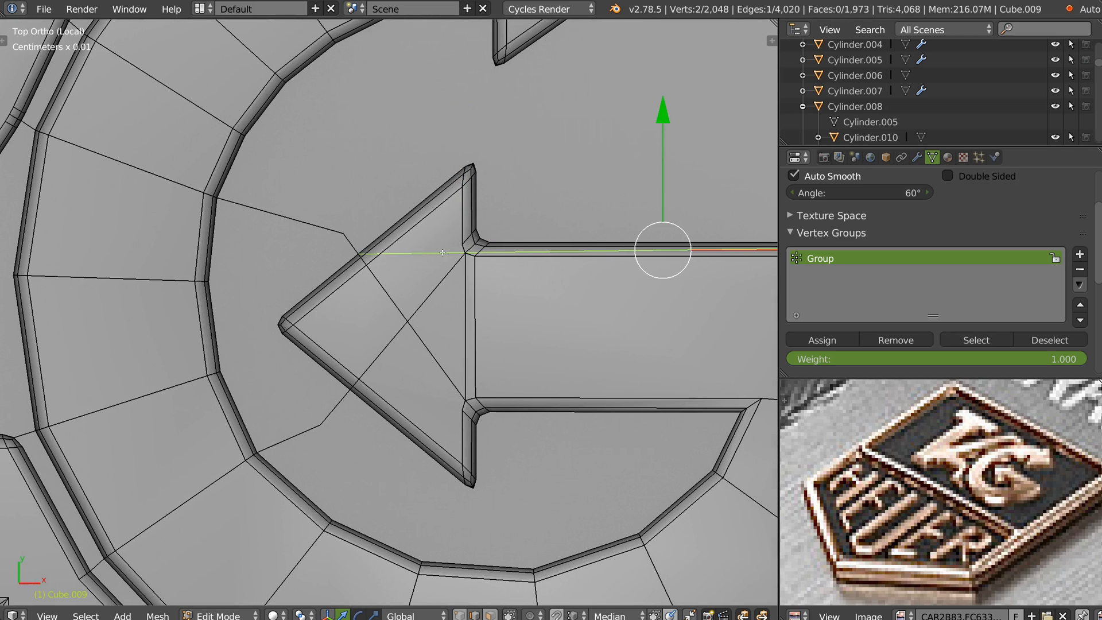
Step: Undo both diagonal cuts across the inward arrowhead's face
key(ctrl+z)
key(ctrl+z)
key(ctrl+z)
key(ctrl+z)
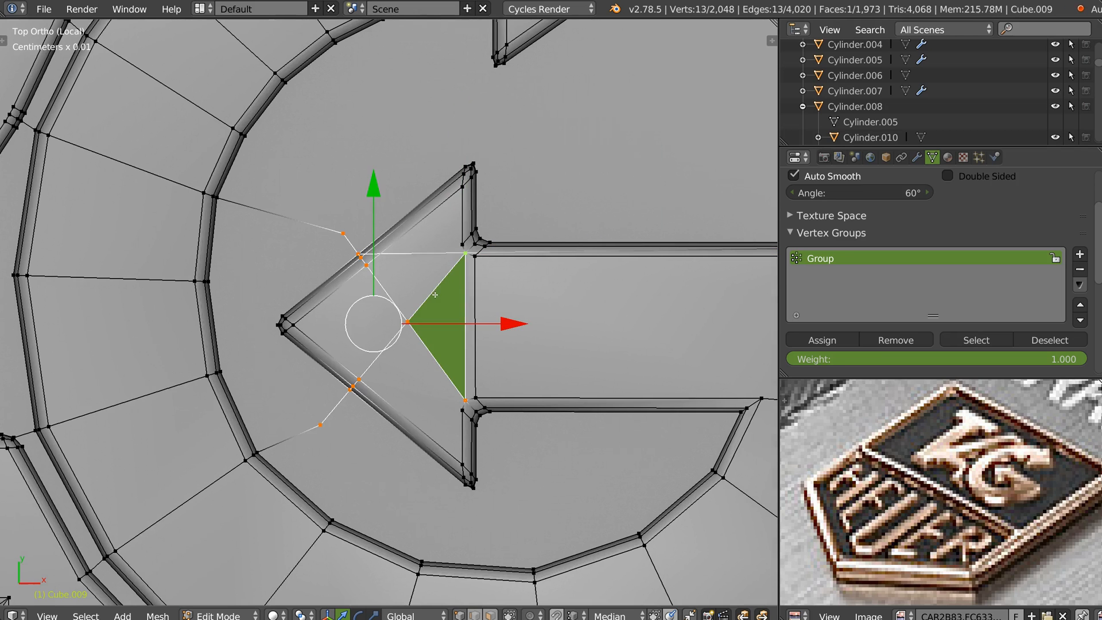
key(ctrl+z)
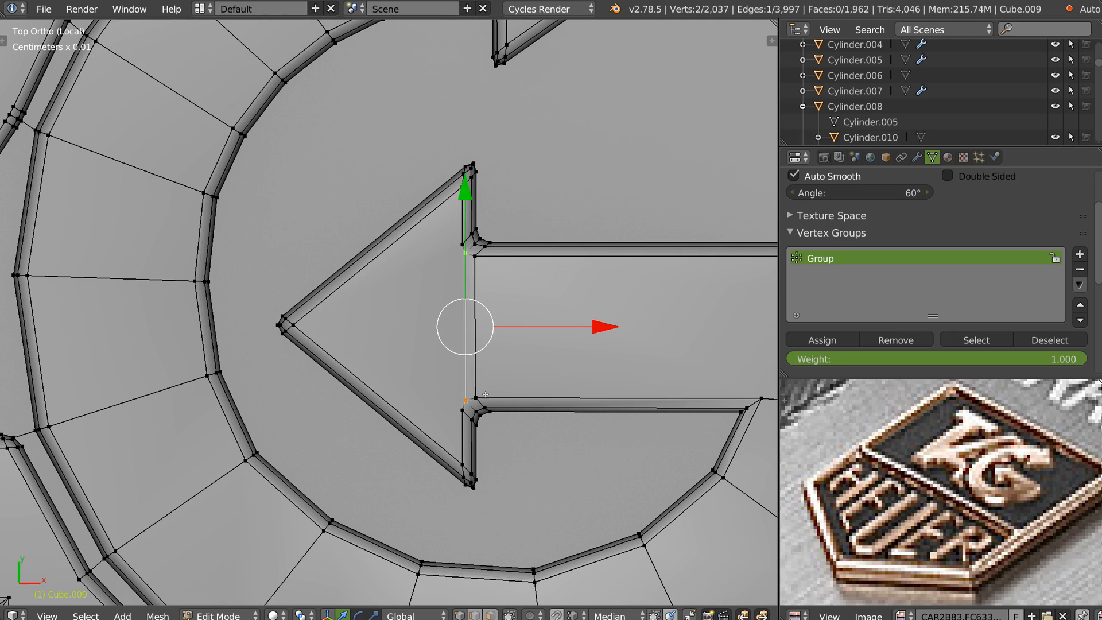
Step: Cut from the inward arrowhead's lower notch corner across its upper slanted edge to the base of the G's inner curved wall
key(k)
click(465, 399)
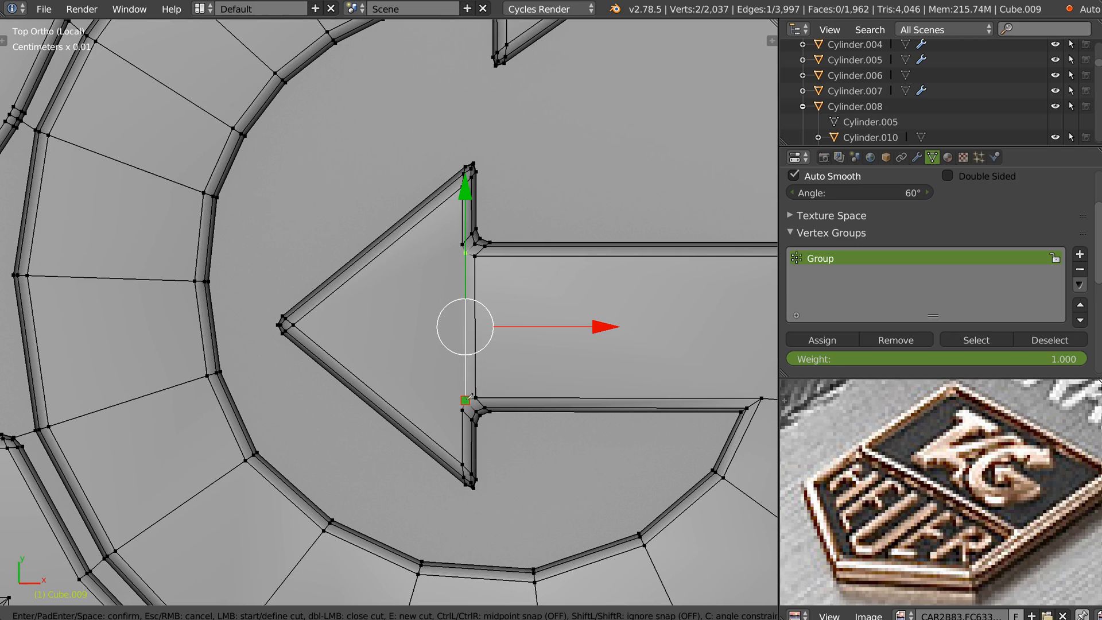
click(376, 257)
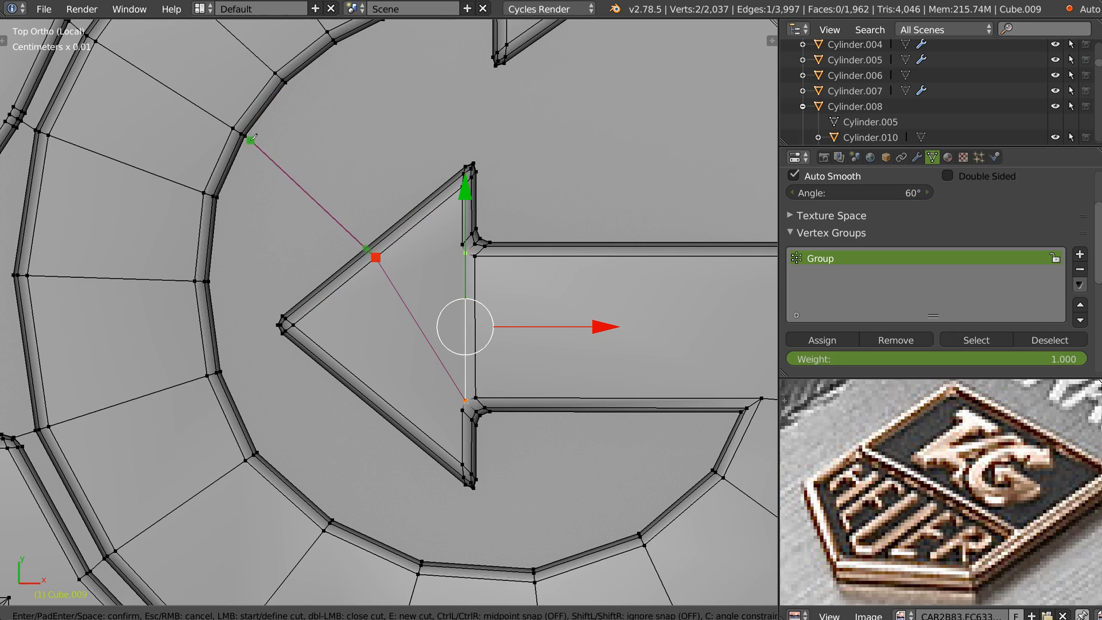
middle_drag(251, 134, 360, 275)
scroll(282, 226, up, 1)
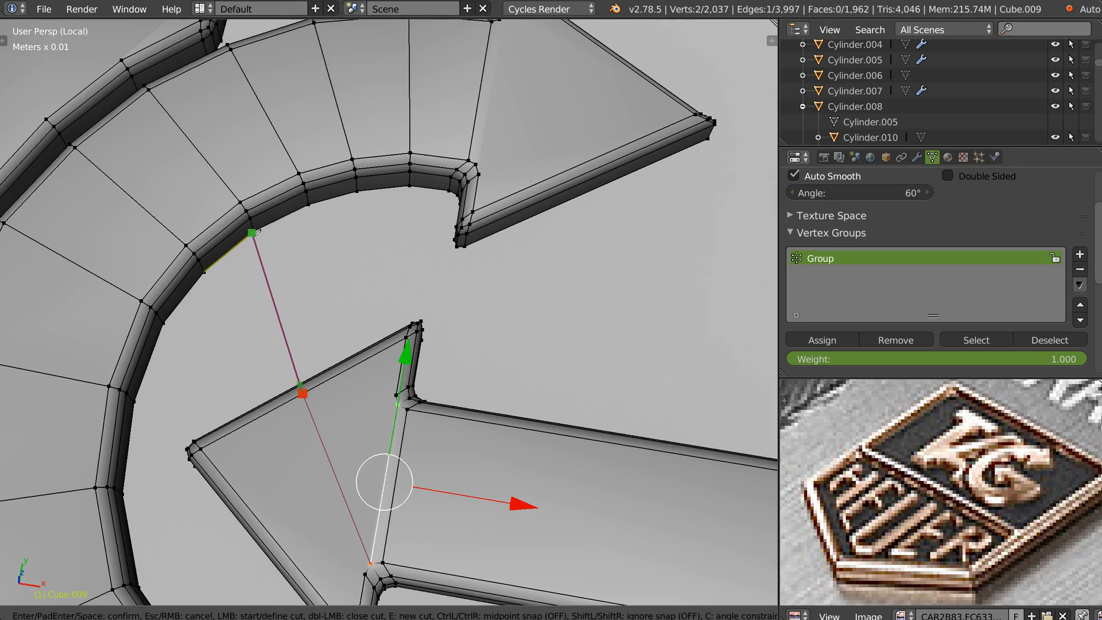
click(256, 232)
key(Return)
Step: Cut from the upper notch corner to the face's middle, branching to the arrowhead's tip and down over the lower slanted side to its base
middle_drag(291, 262, 418, 298)
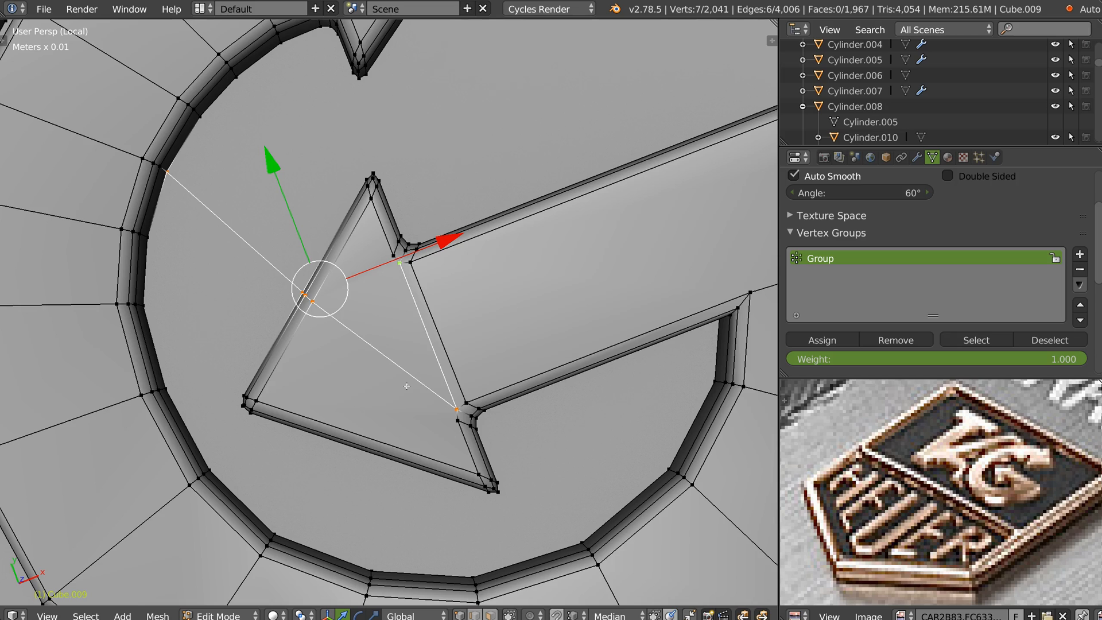
key(k)
click(400, 262)
click(376, 349)
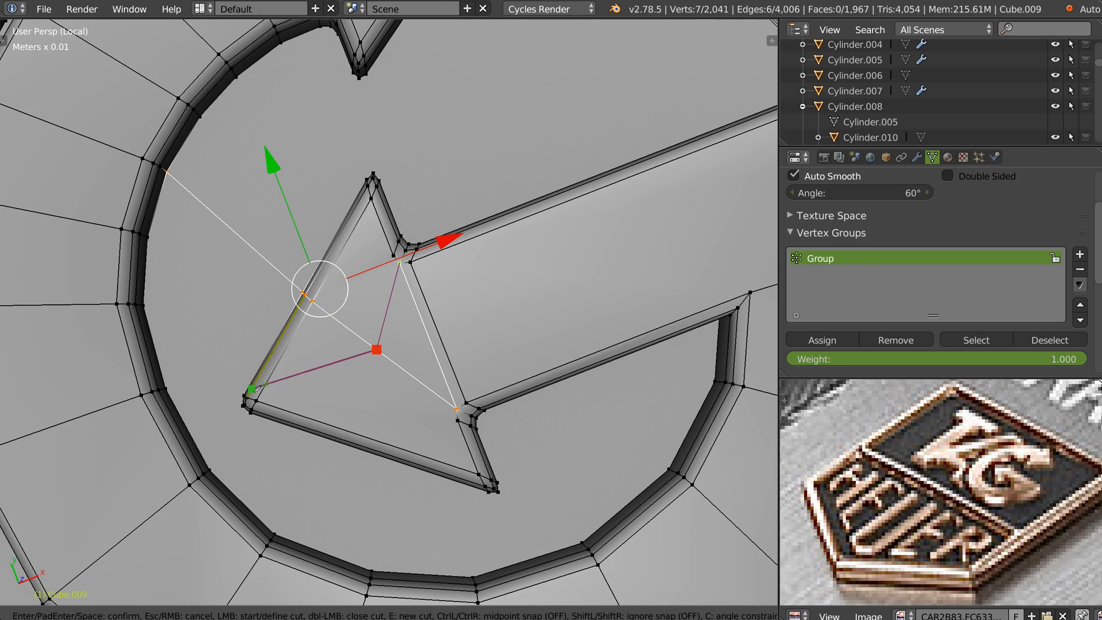
click(257, 400)
click(376, 350)
middle_drag(373, 387, 381, 319)
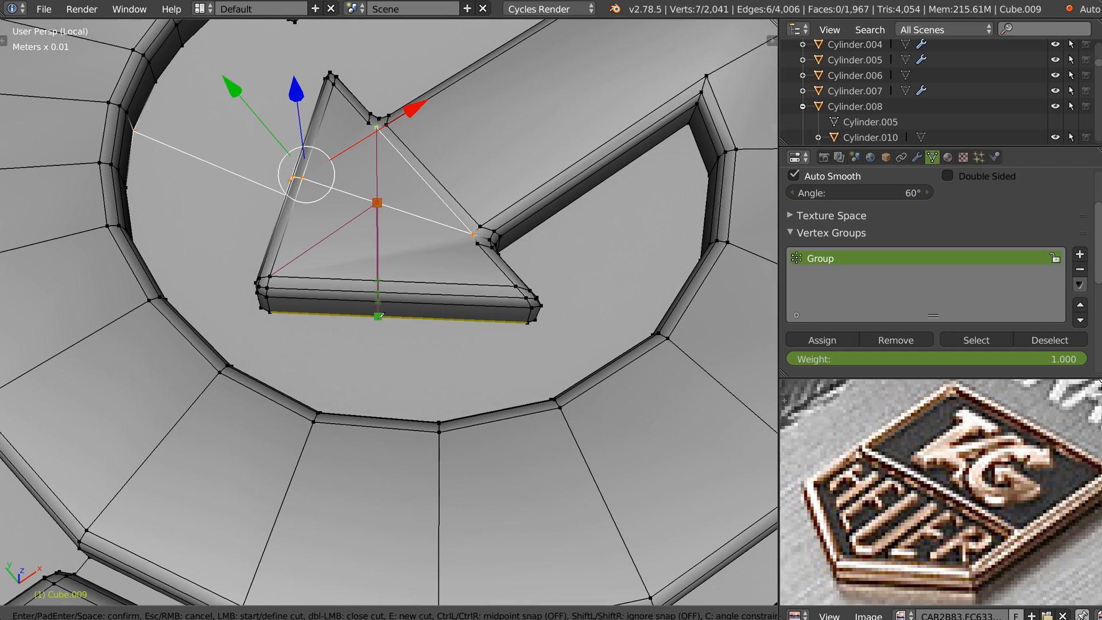
click(377, 316)
key(Return)
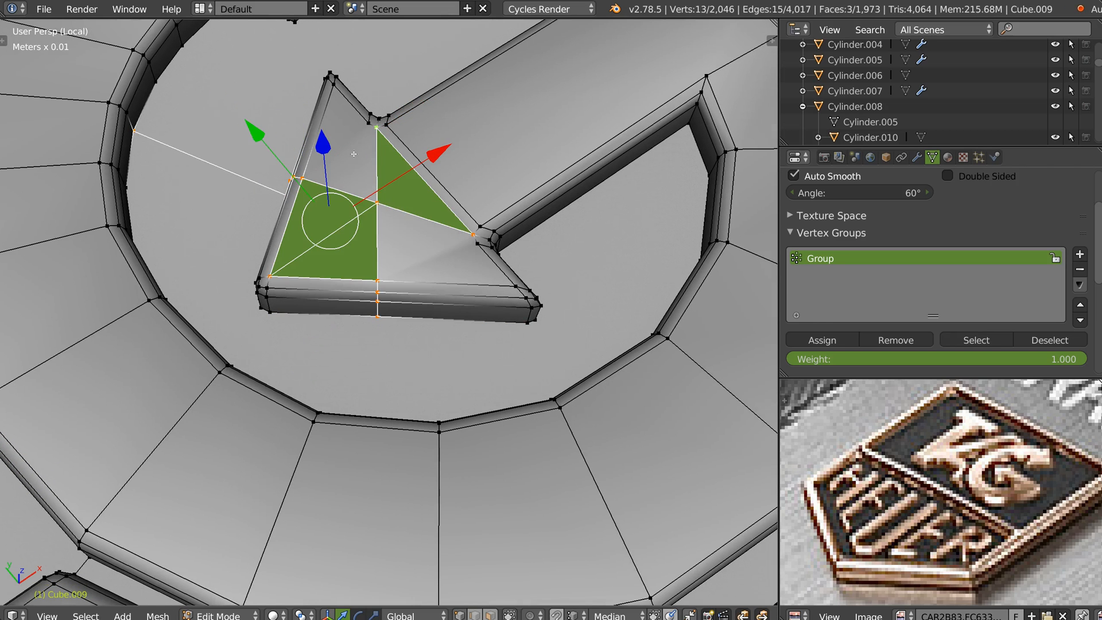
Step: Connect the inward arrowhead's upper and lower notch vertices to the cut vertices on the nearest slanted edges
click(365, 125)
shift+click(303, 178)
key(j)
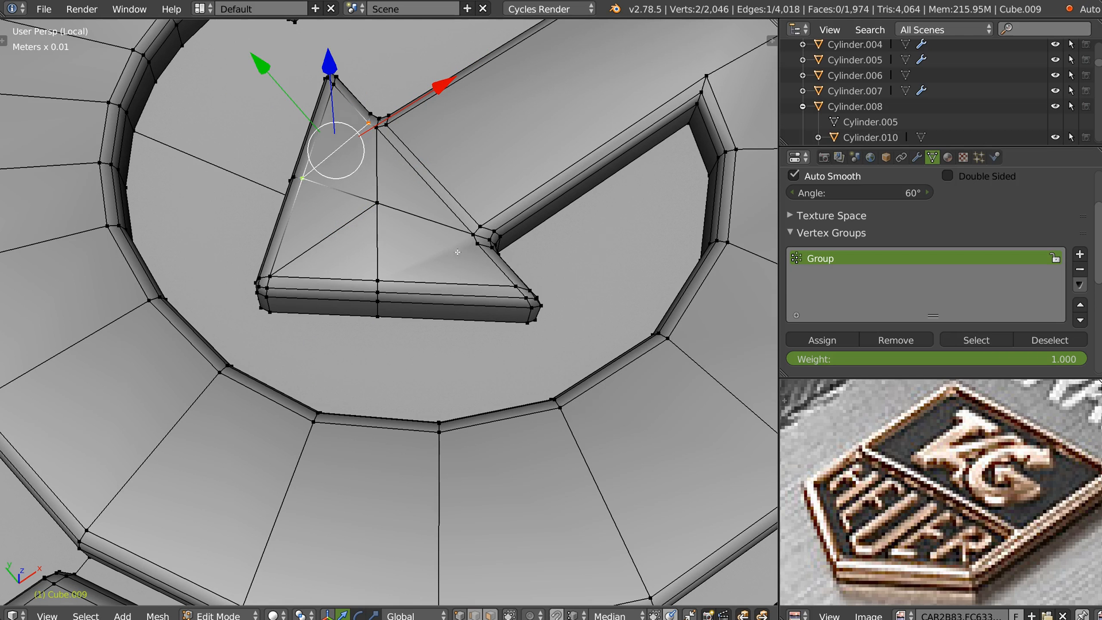
click(475, 248)
shift+click(378, 282)
key(j)
Step: Preview the smoothed G in Object Mode and return to Edit Mode
key(Tab)
right_drag(344, 251, 428, 249)
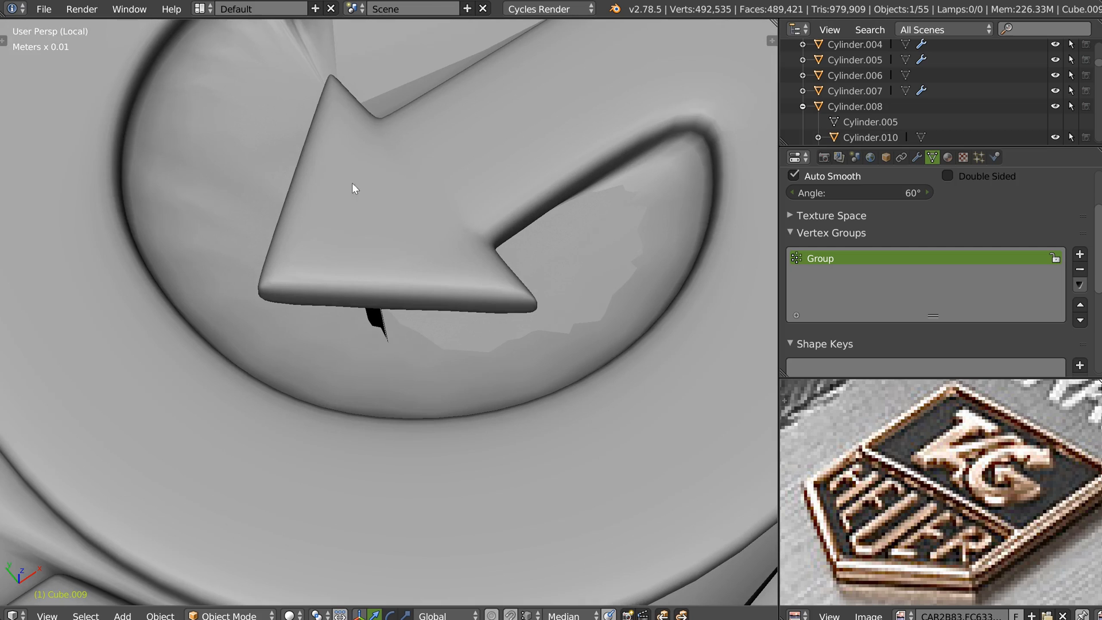
key(ctrl+z)
key(Tab)
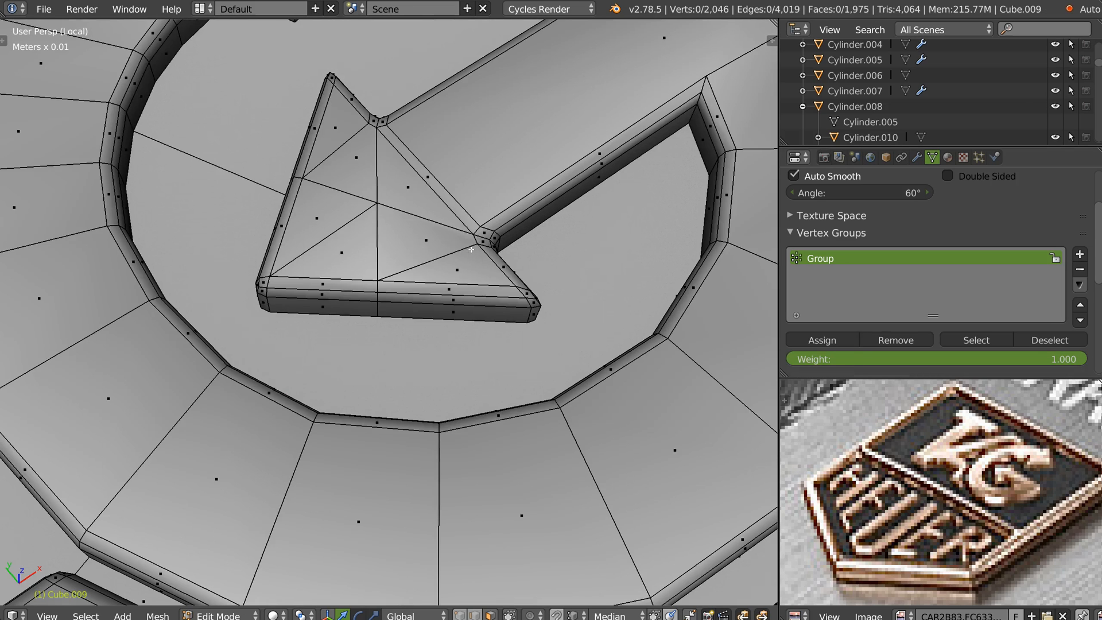
Step: Connect the inner corner of the G's bar to its outer corner with a diagonal edge
scroll(483, 298, down, 4)
key(ctrl+Tab)
right_click(509, 201)
shift+right_click(545, 82)
key(j)
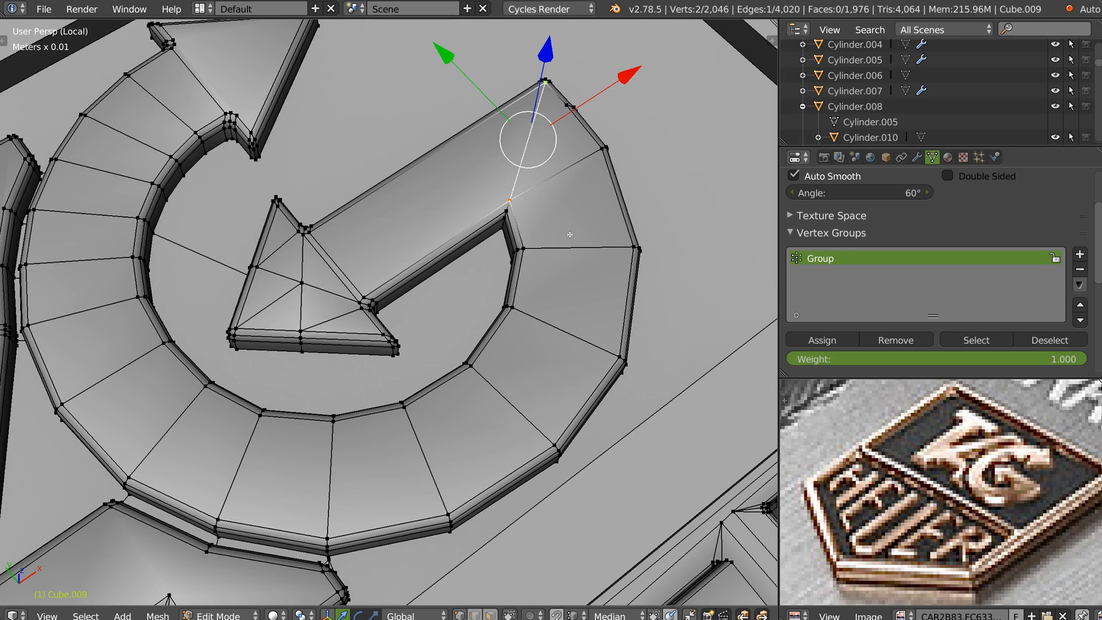
Step: Dissolve the short edges running down the G's outer wall beside the bar's outer corner
middle_drag(568, 233, 448, 198)
key(ctrl+Tab)
alt+right_click(560, 202)
alt+right_click(566, 197)
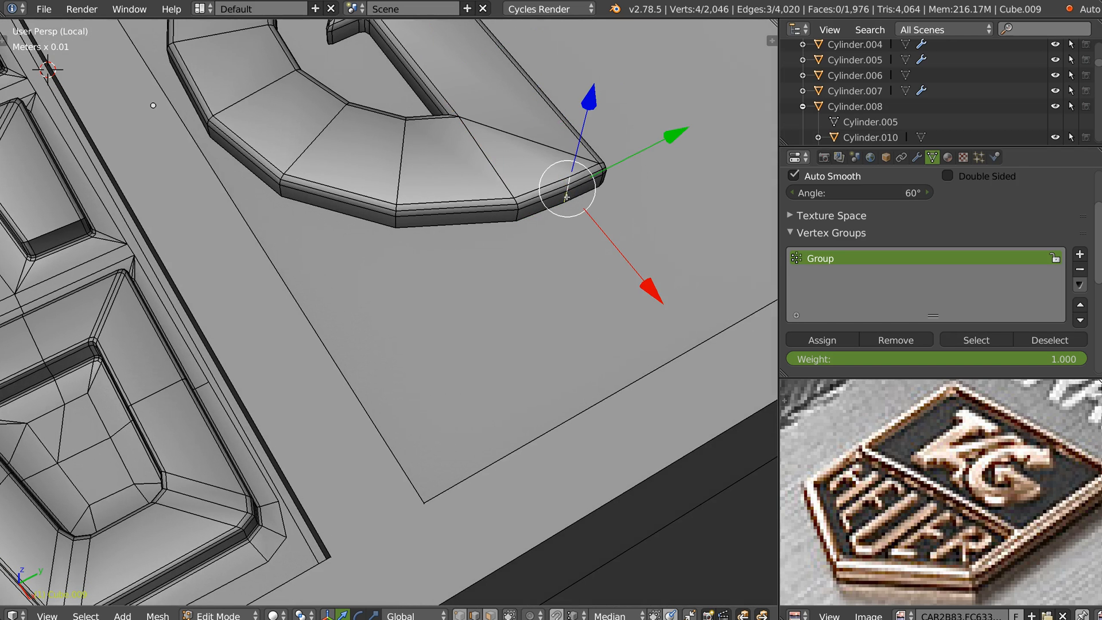
key(ctrl+x)
Step: Dissolve the two face edges that meet at the inner corner of the G's bar
middle_drag(424, 244, 527, 270)
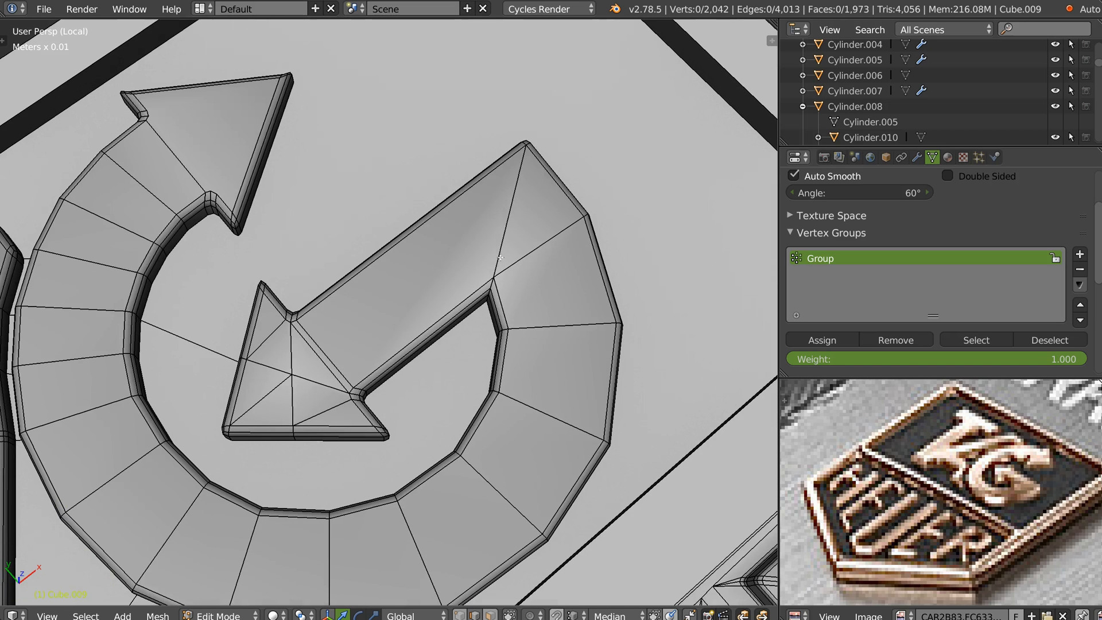
alt+right_click(526, 262)
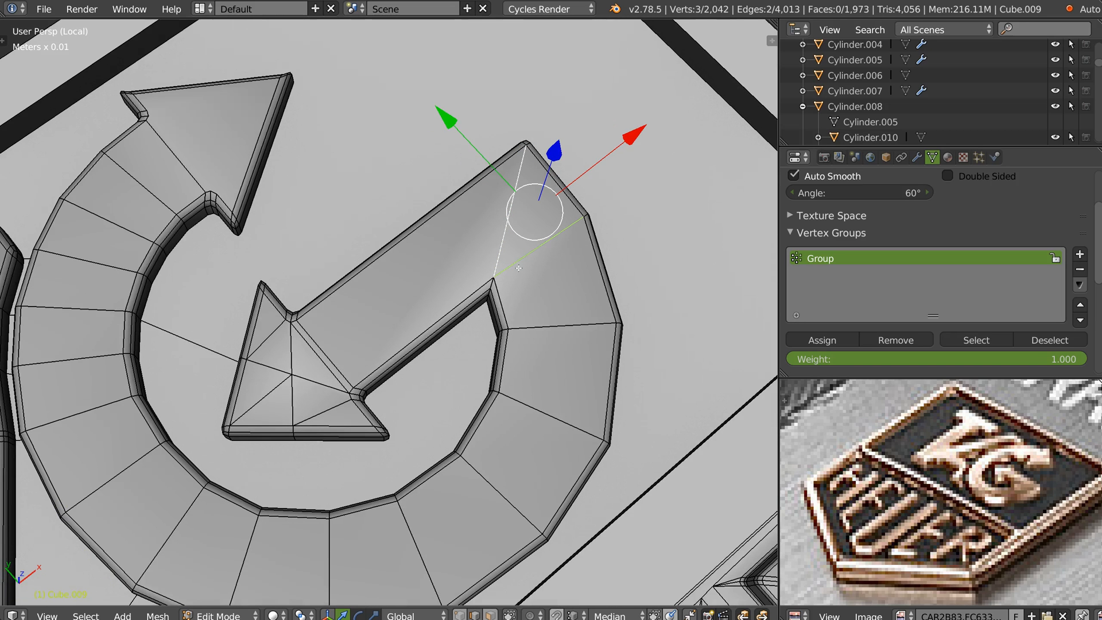
key(ctrl+x)
Step: Bevel the edges running down the inner corner of the G's bar with 2 segments and an offset of about 0.0043
alt+right_click(495, 285)
alt+right_click(491, 285)
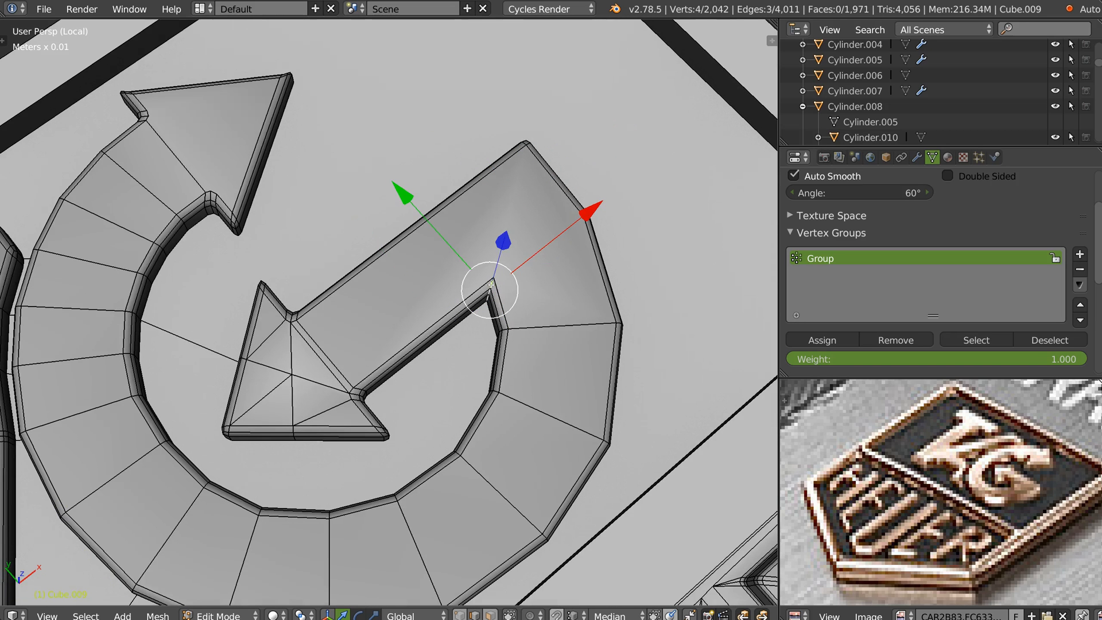
key(ctrl+b)
scroll(559, 302, up, 1)
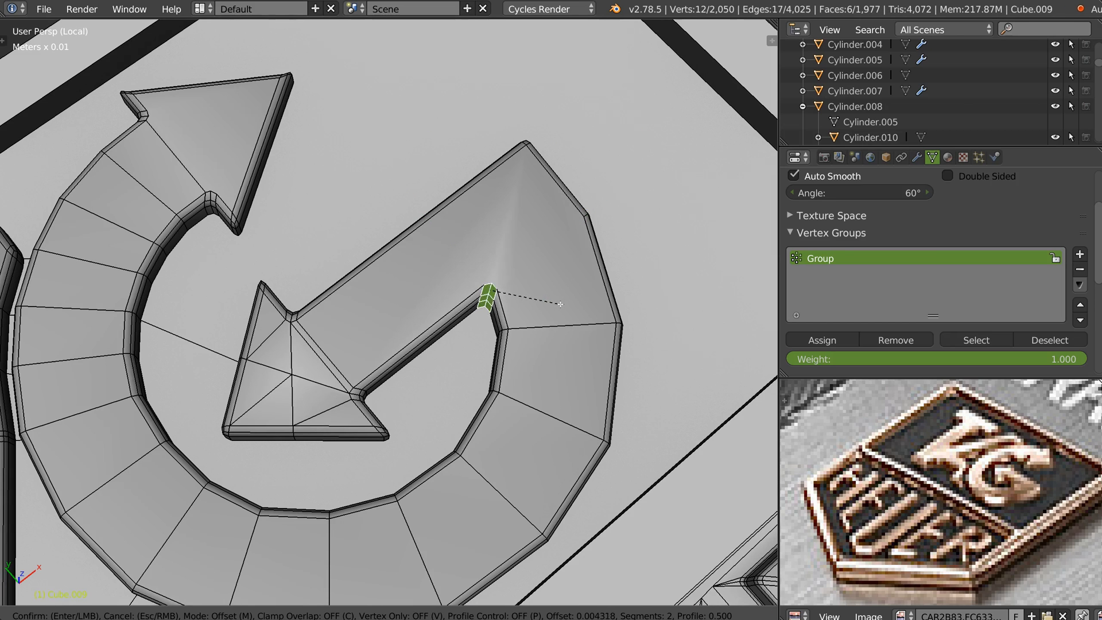
click(562, 302)
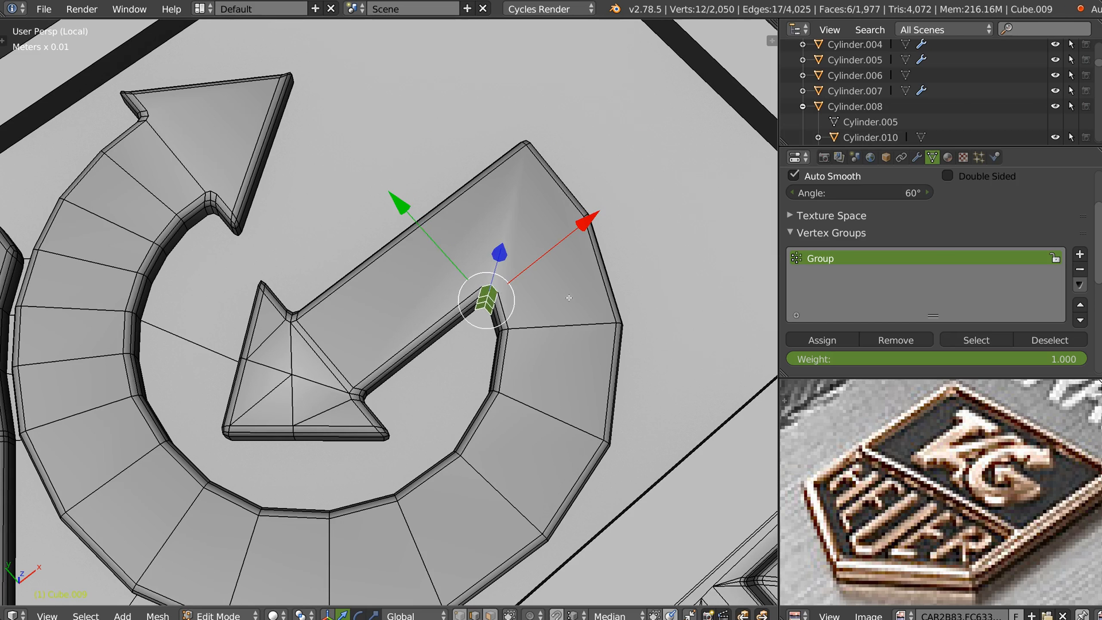
Step: Connect the bevelled inner corner's outer vertex to the facing rim vertex and its middle vertex to the bar's outer corner
right_click(497, 293)
shift+right_click(584, 216)
key(j)
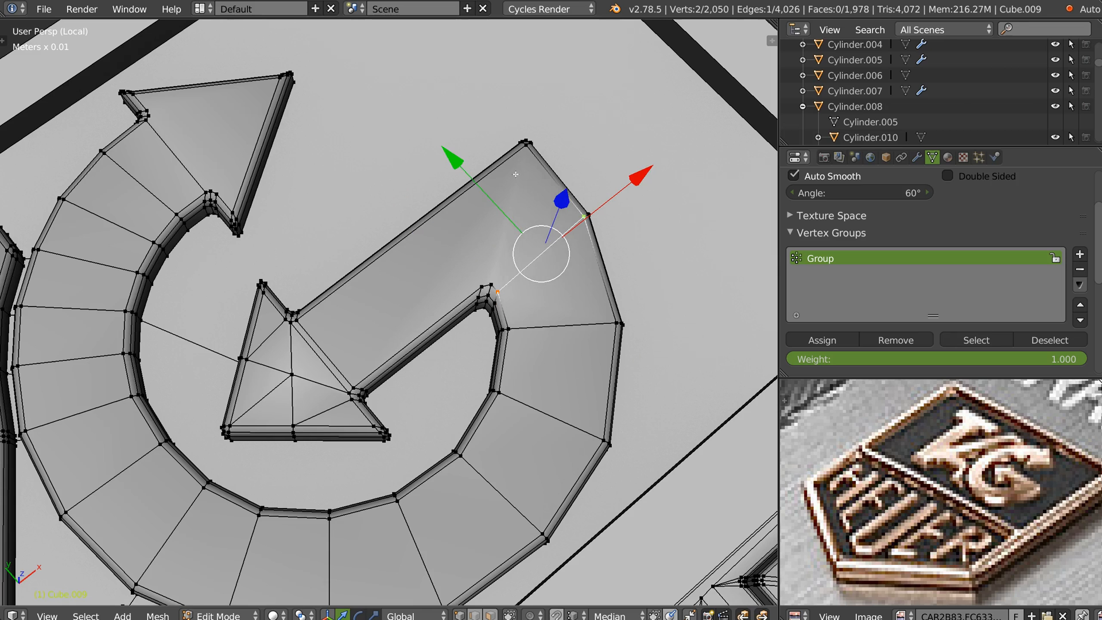
right_click(524, 151)
shift+right_click(492, 281)
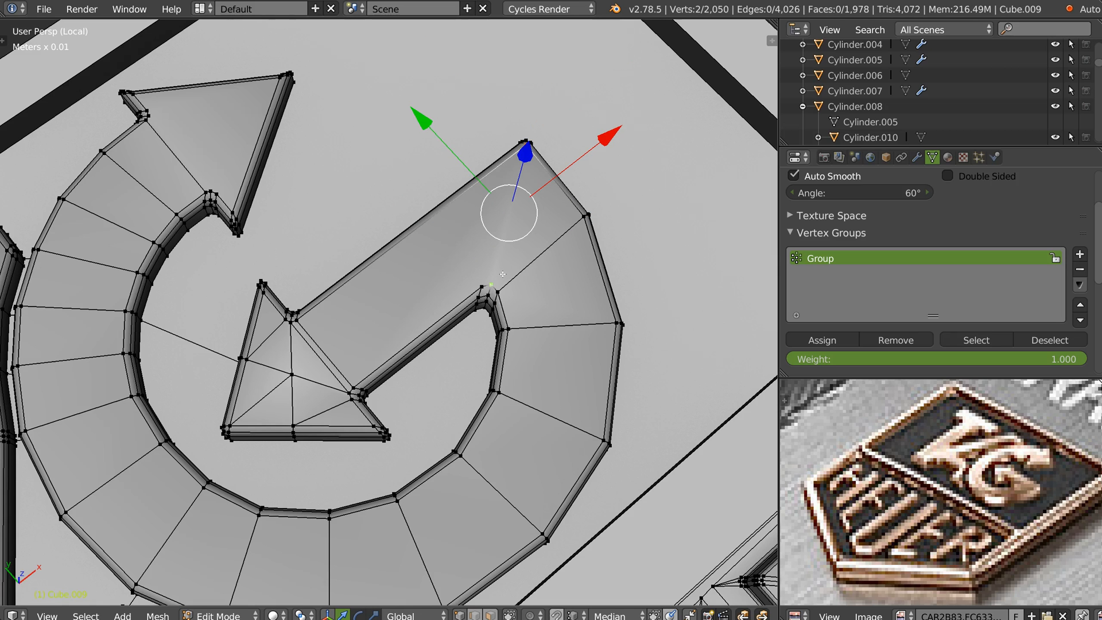
key(j)
Step: In top view, cut from the bevelled inner corner's remaining vertex straight across the bar to the base of its upper side
key(KP_1)
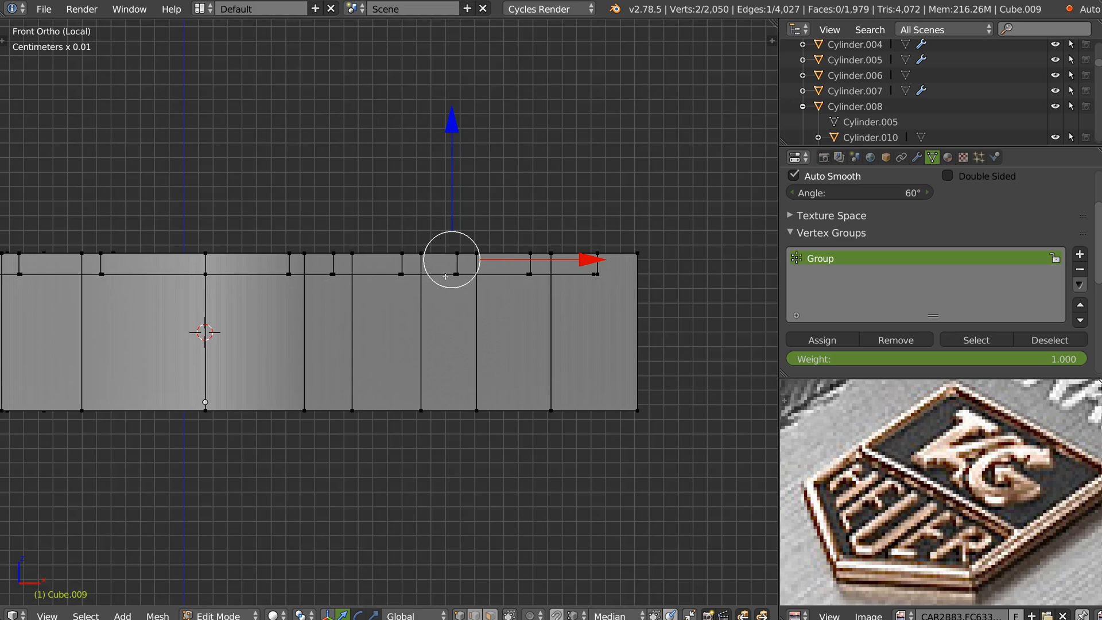
key(KP_7)
scroll(431, 281, up, 4)
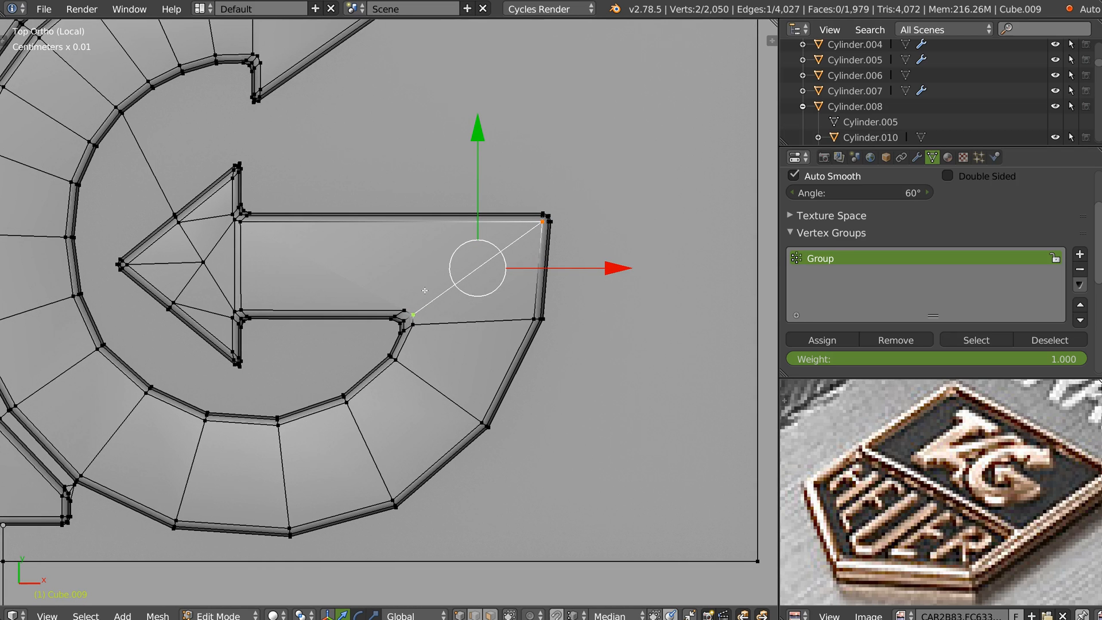
key(k)
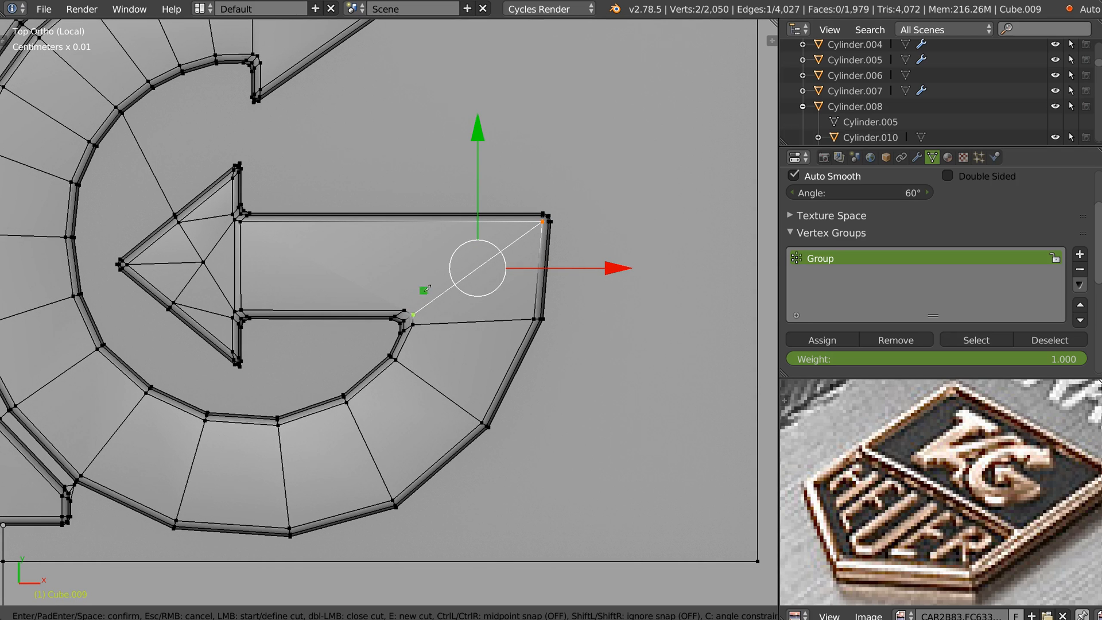
click(404, 310)
shift+middle_drag(390, 226, 385, 315)
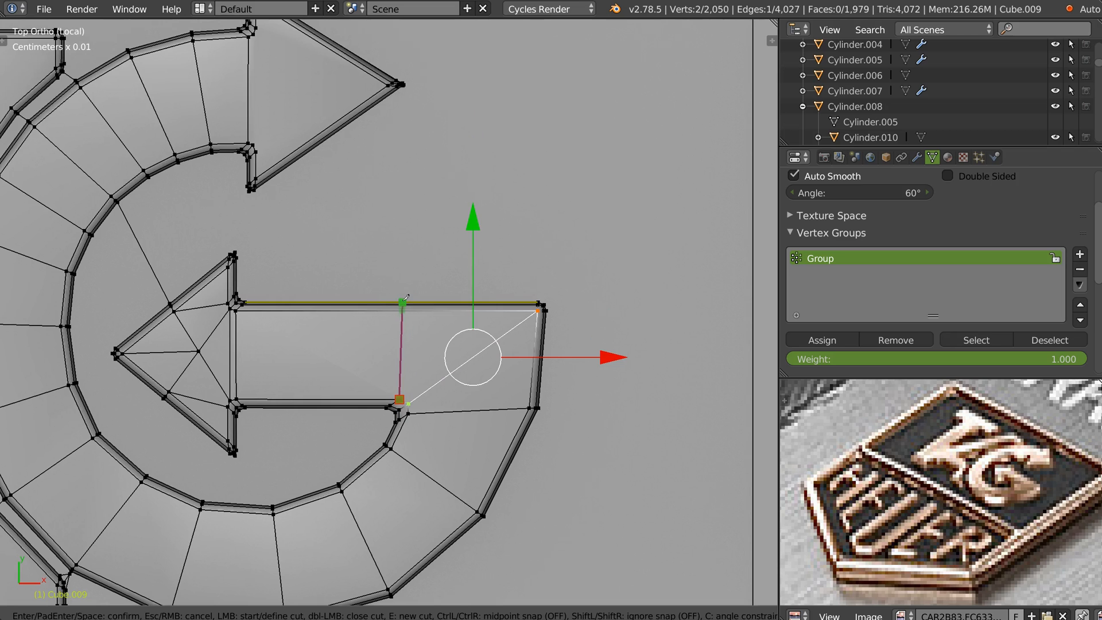
click(402, 301)
middle_drag(400, 266, 340, 241)
scroll(341, 247, down, 7)
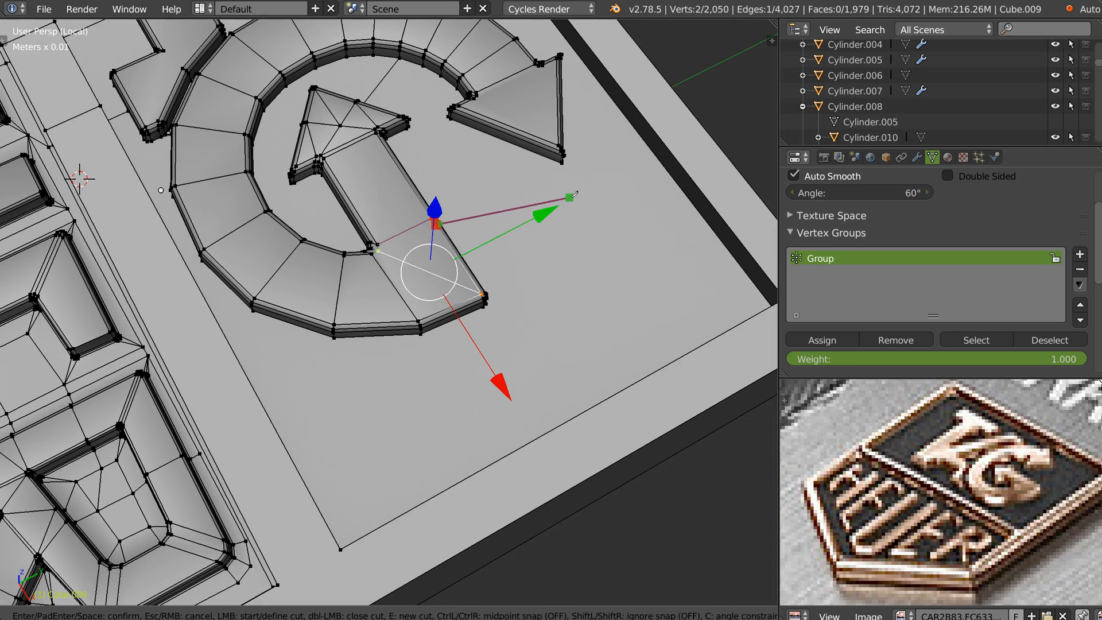
key(Return)
Step: Delete the two narrow faces along the foot of one long side of the G's outer arrowhead
middle_drag(574, 195, 492, 222)
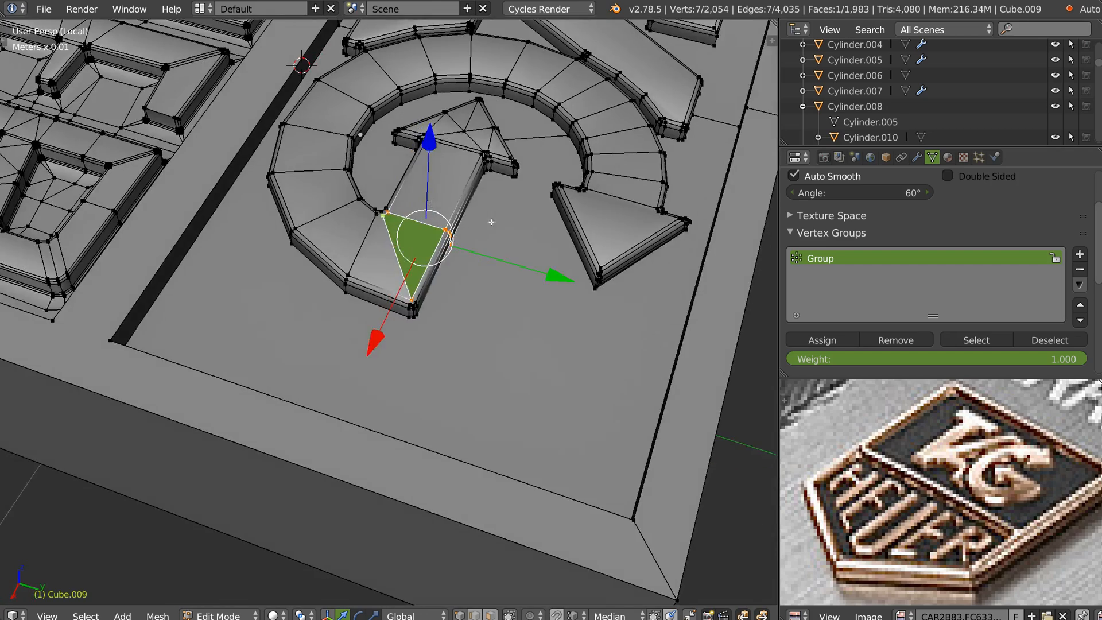
scroll(538, 295, up, 5)
scroll(549, 299, down, 6)
middle_drag(549, 299, 481, 295)
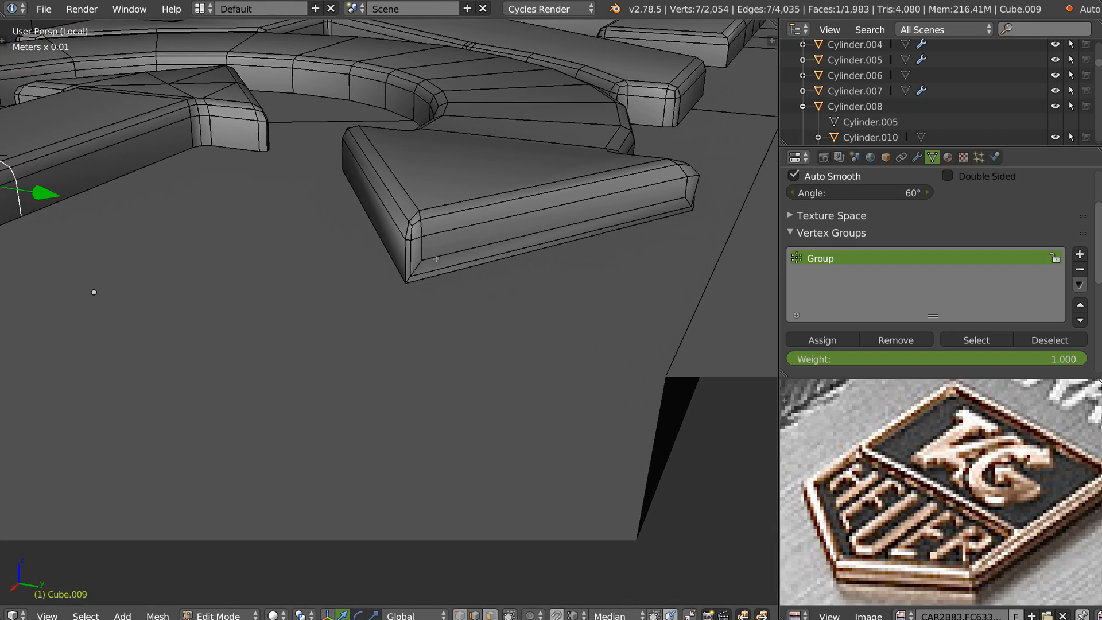
middle_drag(414, 269, 447, 258)
key(1)
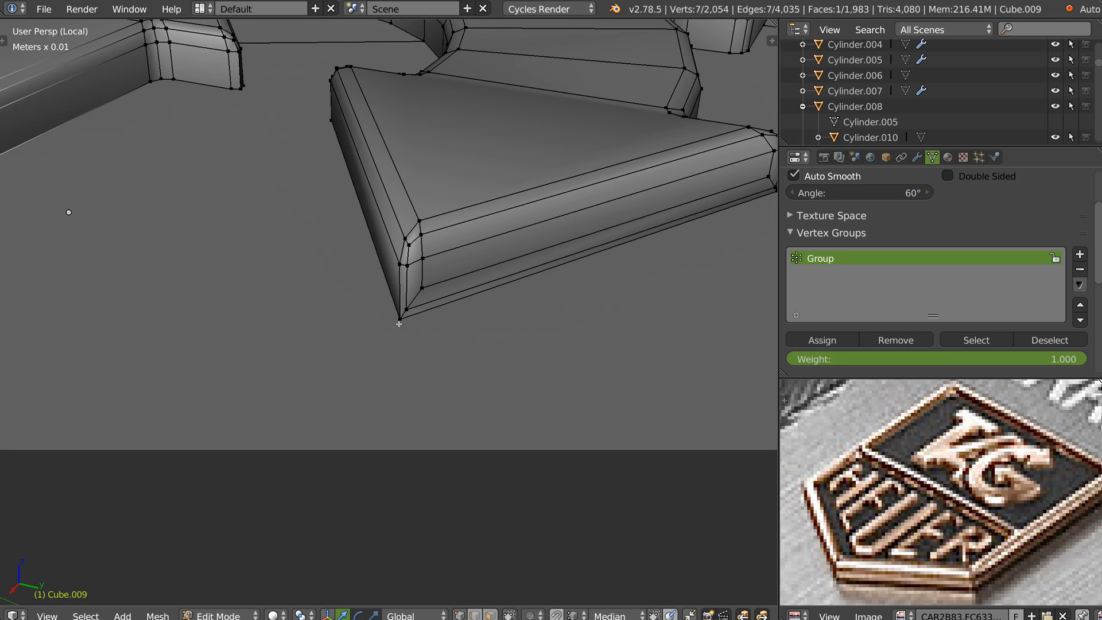
key(3)
right_click(524, 275)
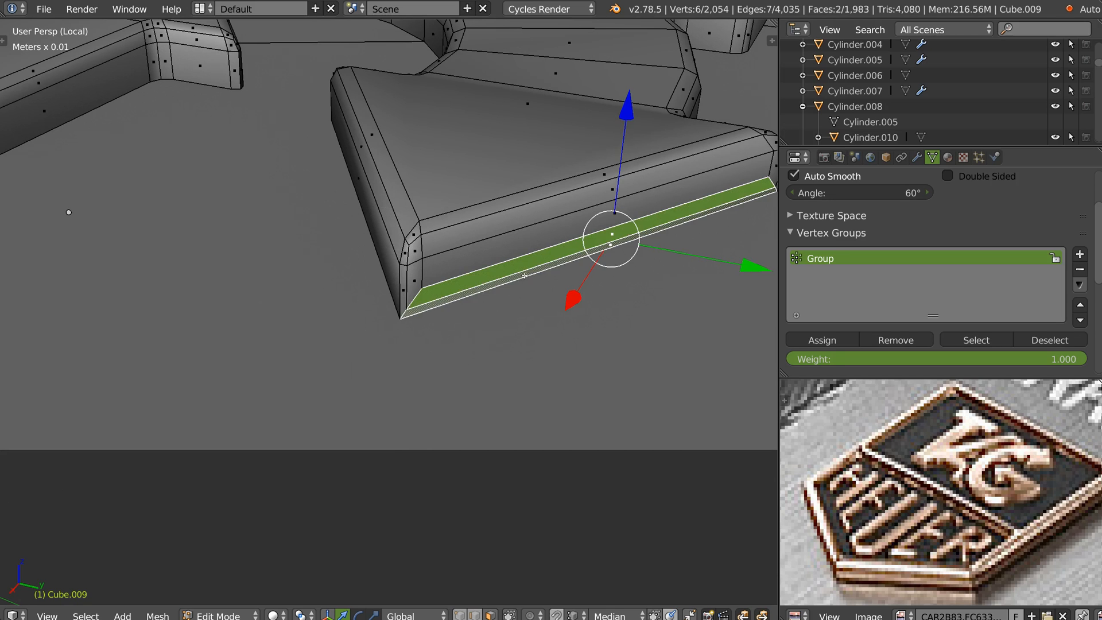
key(x)
click(465, 287)
Step: Merge the two groups of three clustered vertices below the top of the outer arrowhead's corner beside the ring into single vertices
key(1)
middle_drag(499, 295, 525, 253)
middle_drag(579, 200, 459, 276)
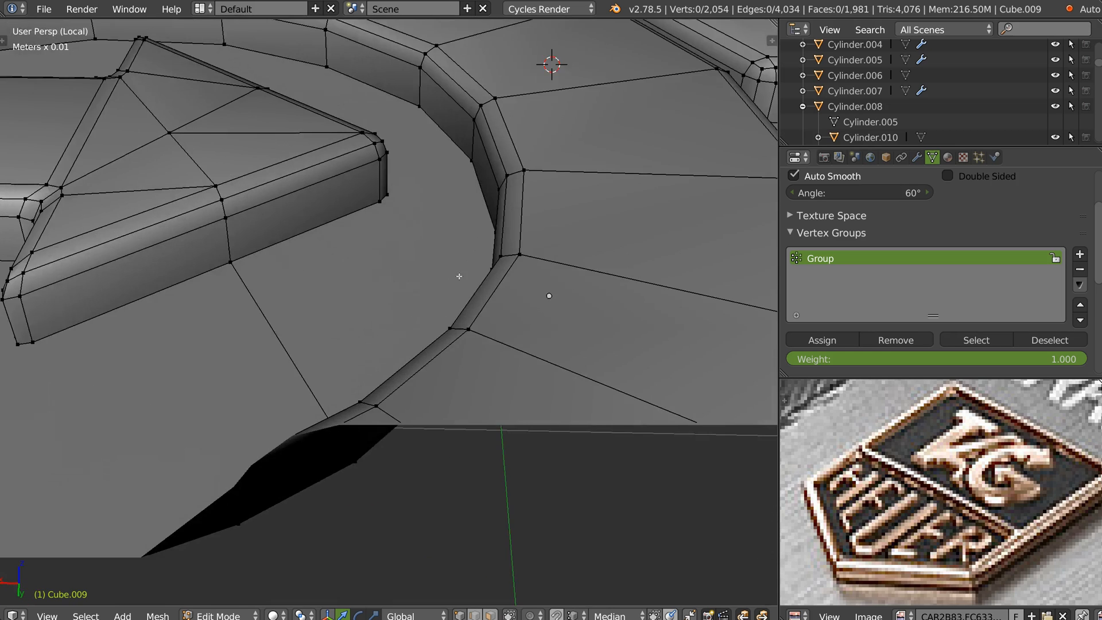
scroll(459, 276, down, 4)
shift+middle_drag(339, 279, 310, 330)
scroll(396, 241, up, 2)
shift+middle_drag(310, 330, 377, 287)
scroll(322, 310, up, 1)
middle_drag(298, 319, 250, 336)
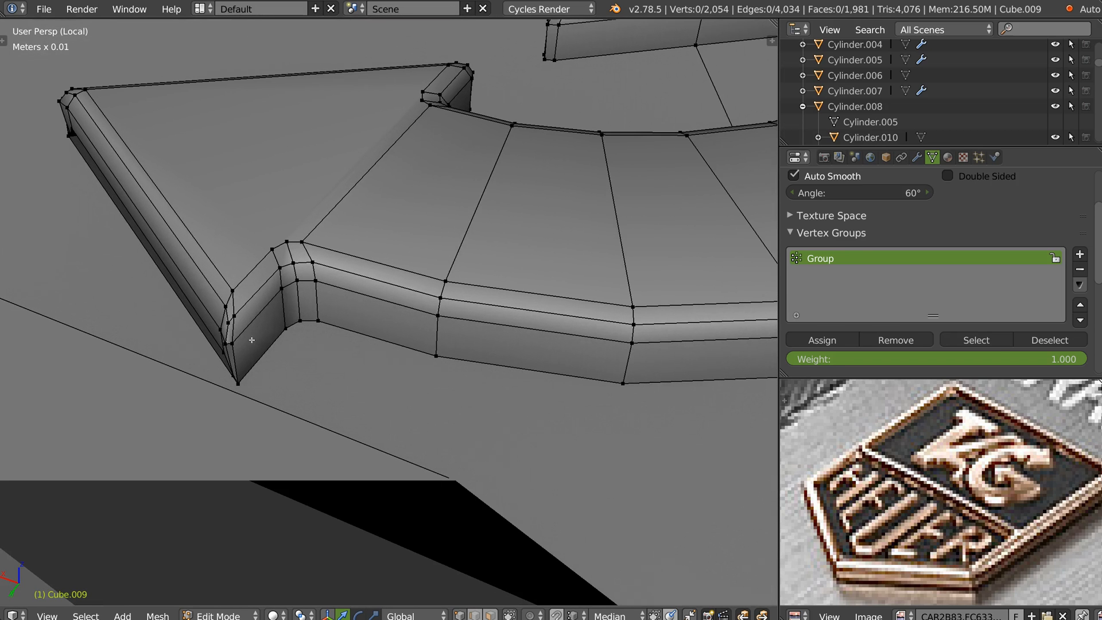
click(225, 309)
shift+click(235, 316)
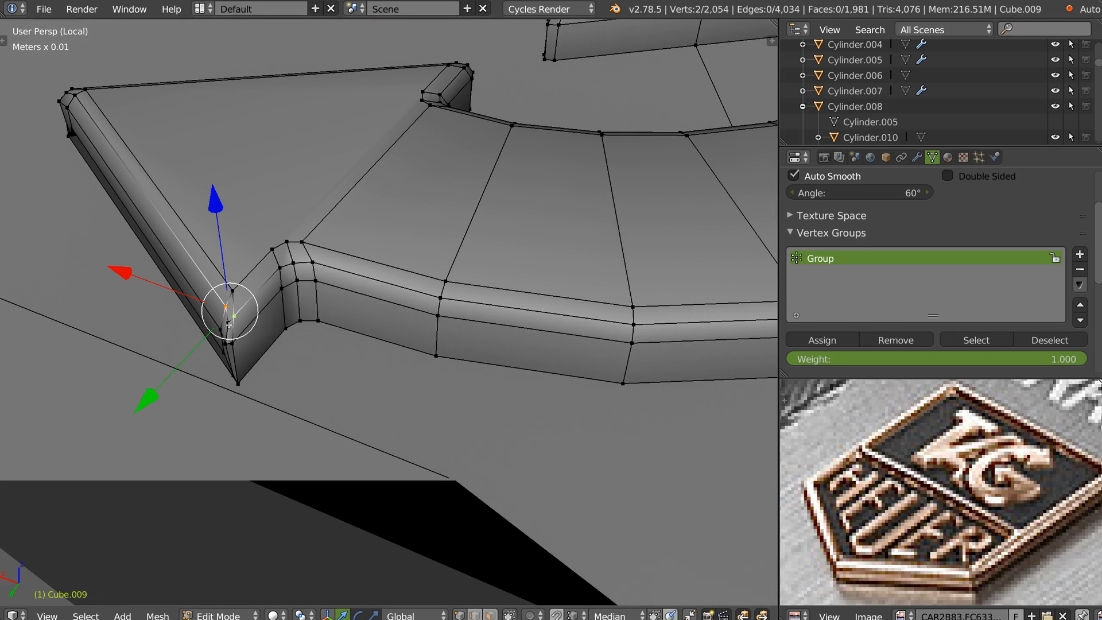
shift+click(228, 323)
right_click(229, 324)
click(248, 437)
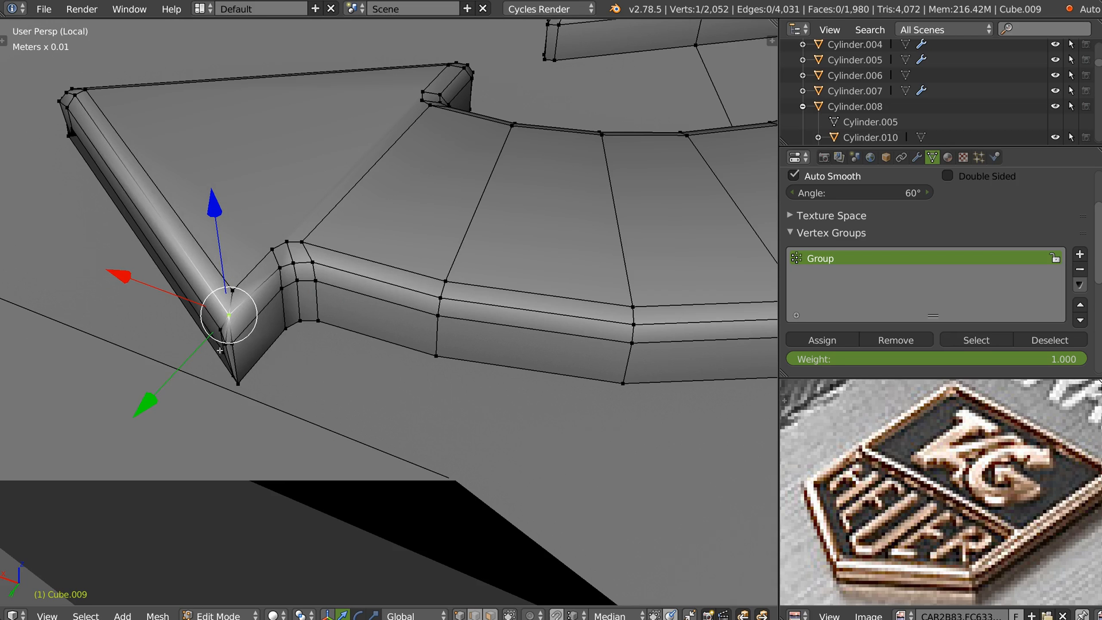
shift+click(227, 344)
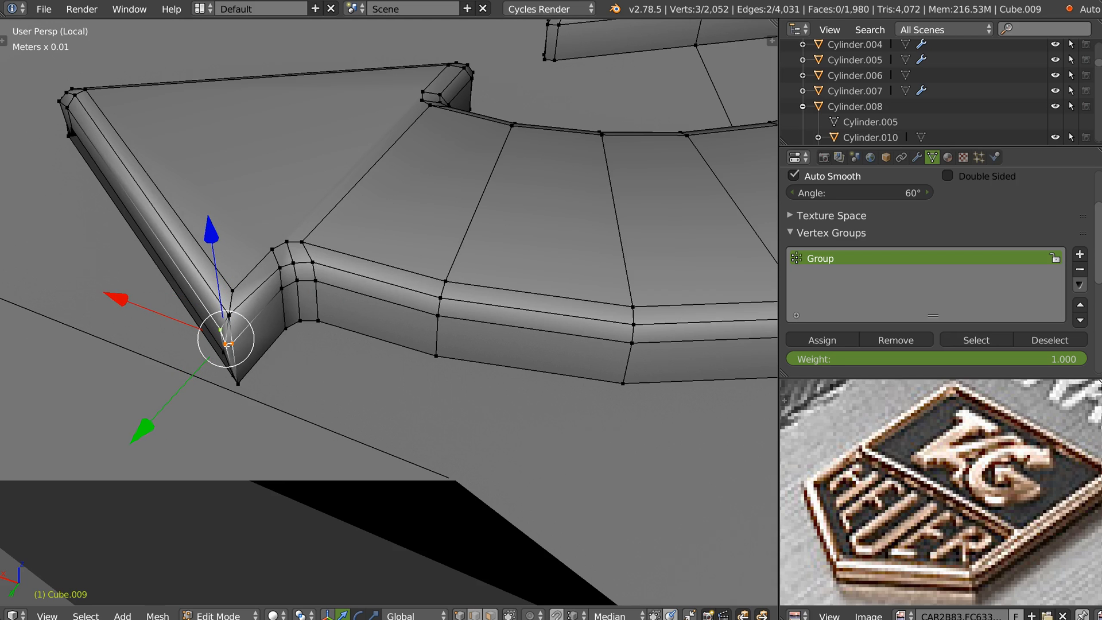
right_click(227, 348)
click(264, 395)
Step: Merge the three base vertices of that same corner at the first selected vertex
middle_drag(264, 396, 228, 381)
shift+click(210, 374)
shift+click(203, 371)
right_click(249, 377)
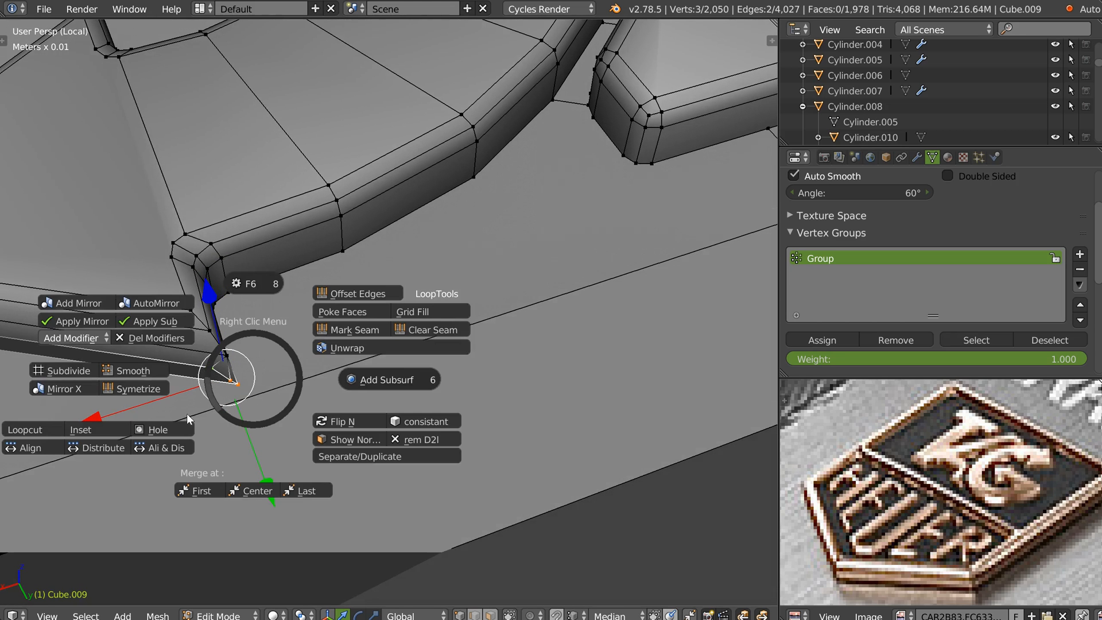
click(195, 494)
middle_drag(281, 388, 241, 349)
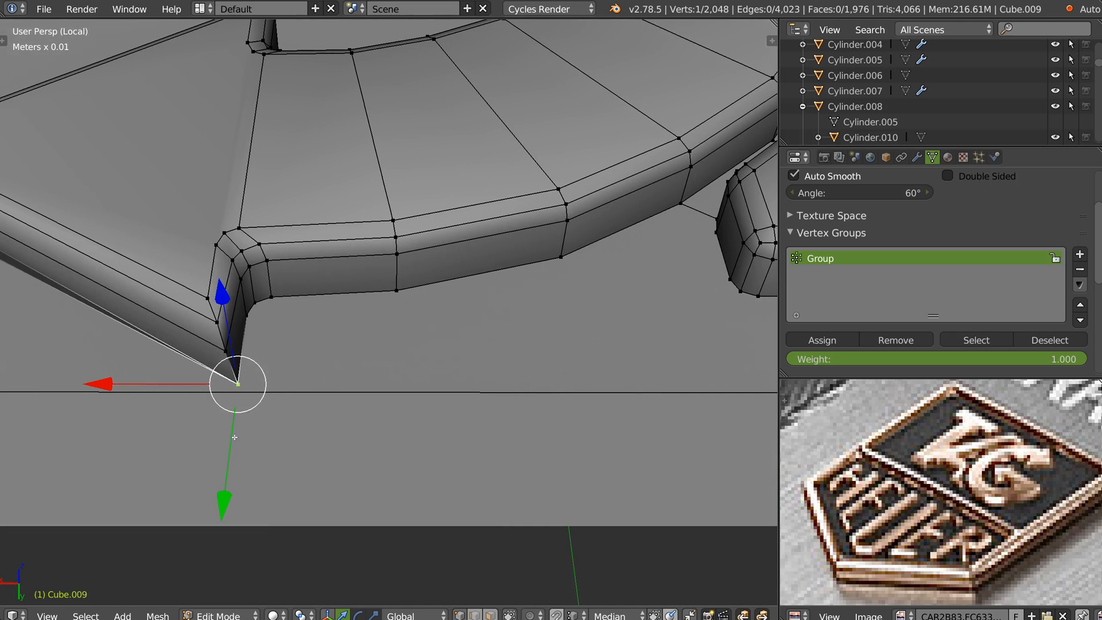
key(g)
right_click(230, 367)
drag(223, 498, 225, 351)
drag(152, 387, 223, 349)
right_click(216, 322)
Step: Merge the two groups of three clustered vertices below the top of the outer arrowhead's tip, each at its last selected vertex
shift+middle_drag(109, 300, 424, 317)
middle_drag(418, 243, 1, 118)
shift+middle_drag(451, 184, 462, 203)
scroll(461, 115, down, 2)
click(455, 219)
shift+click(441, 222)
shift+click(444, 229)
right_click(452, 231)
click(491, 348)
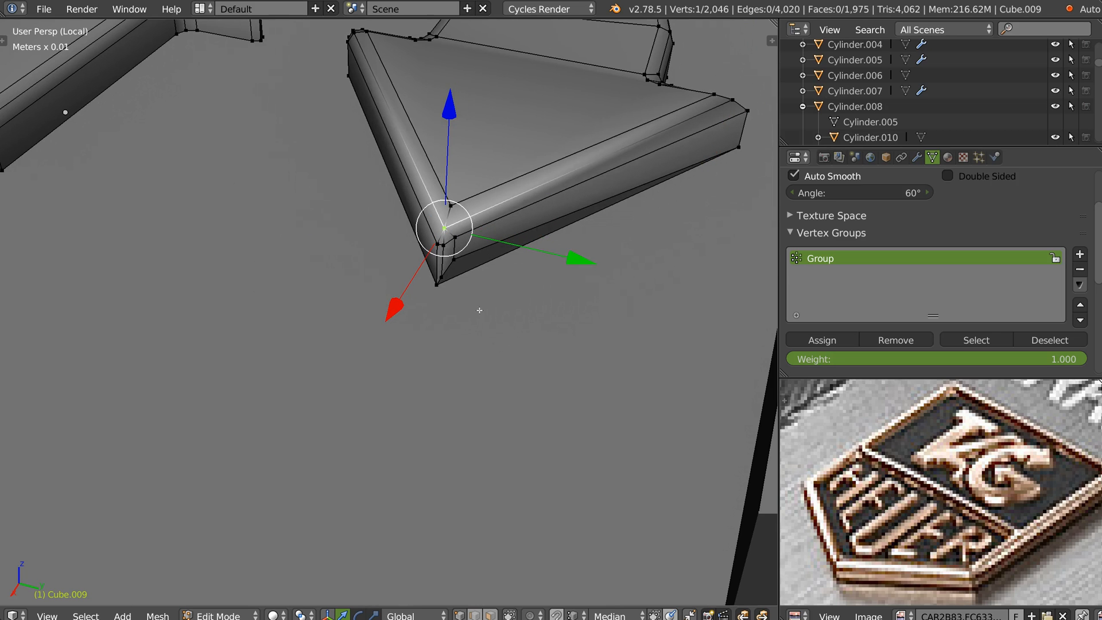
click(455, 235)
shift+click(437, 243)
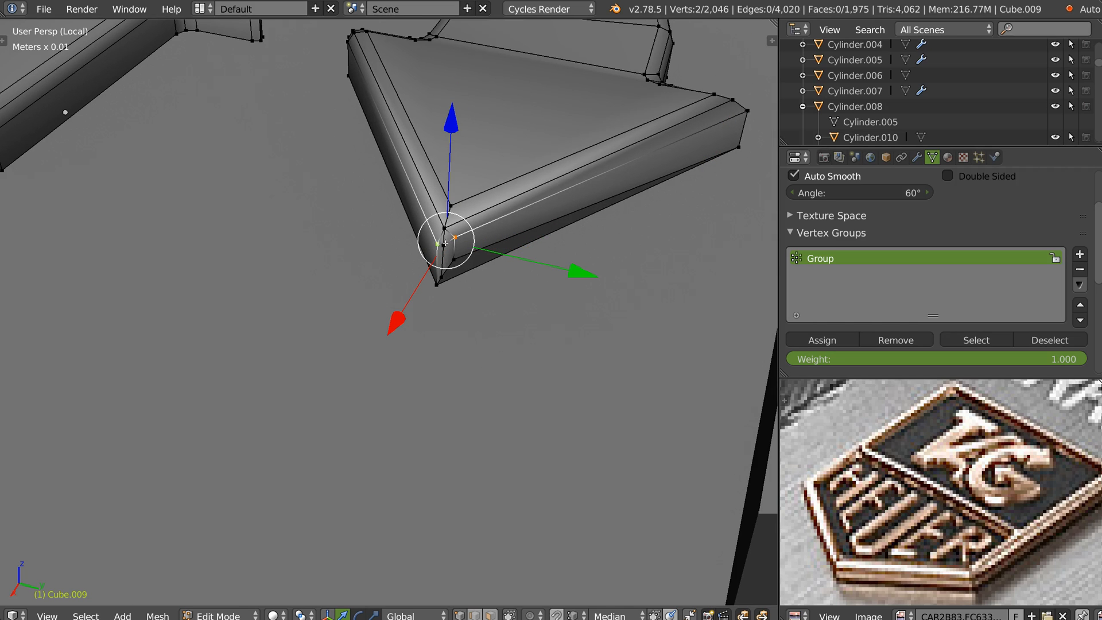
shift+click(443, 245)
right_click(446, 244)
click(492, 365)
Step: Merge the three base vertices at the outer arrowhead's tip at the last selected vertex
click(455, 259)
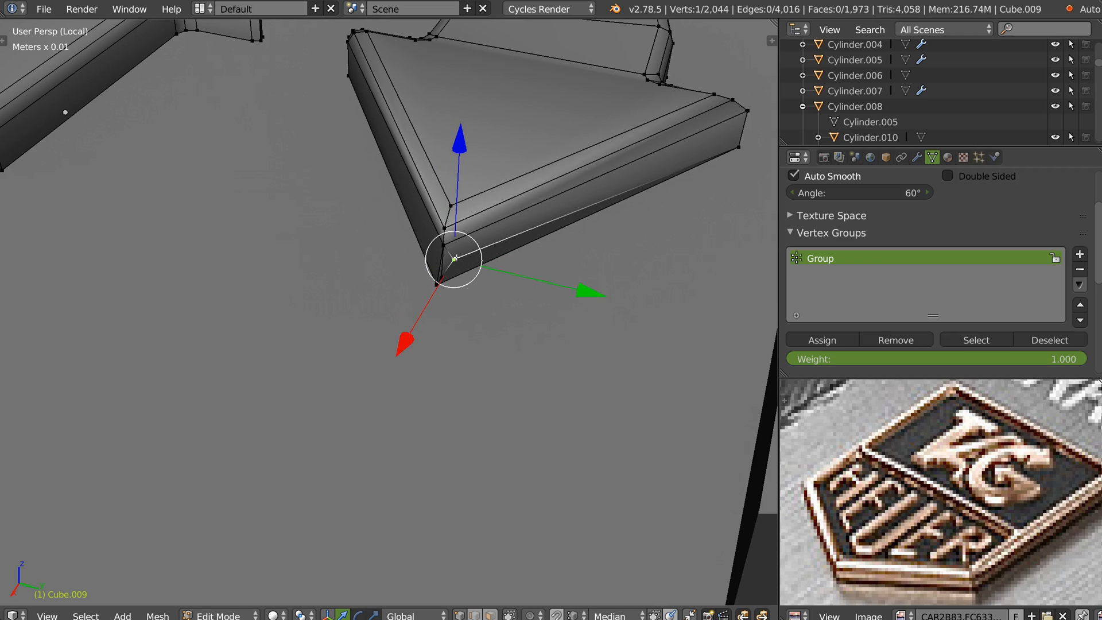
shift+click(443, 276)
shift+click(437, 284)
right_click(437, 283)
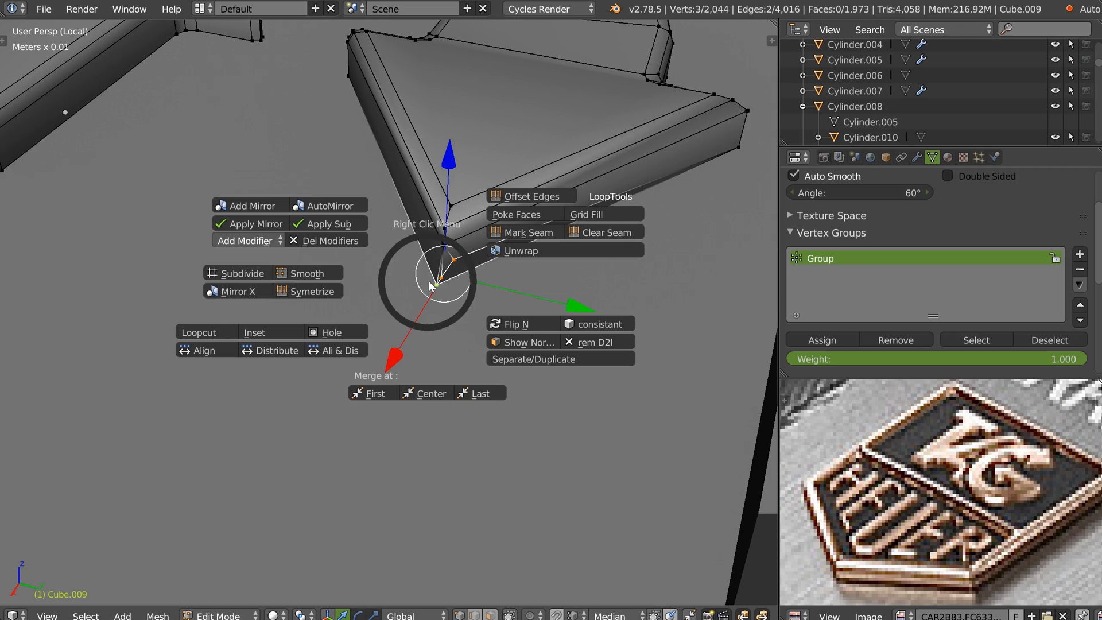
click(479, 397)
click(446, 245)
ctrl+drag(565, 275, 447, 228)
middle_drag(467, 187, 494, 256)
shift+middle_drag(531, 194, 451, 246)
Step: In top view, bevel the edges running down the outer arrowhead's tip and upper corner with 2 segments and an offset of about 0.0028
middle_drag(534, 222, 376, 304)
right_click(349, 300)
shift+right_click(347, 336)
key(KP_7)
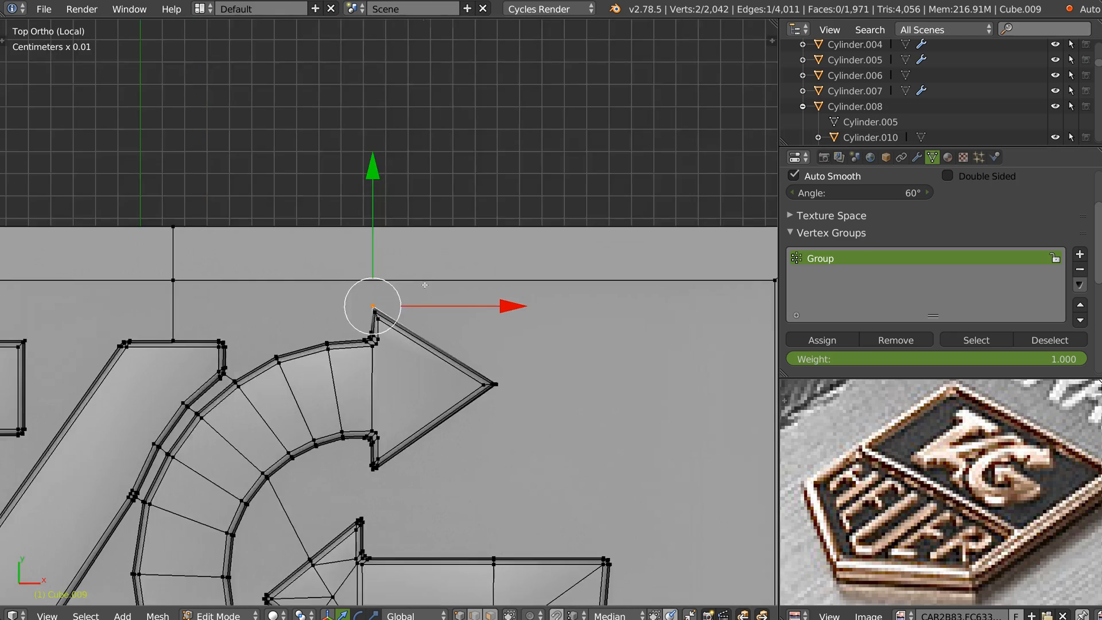
scroll(460, 216, up, 5)
key(Tab)
click(326, 364)
alt+right_click(333, 268)
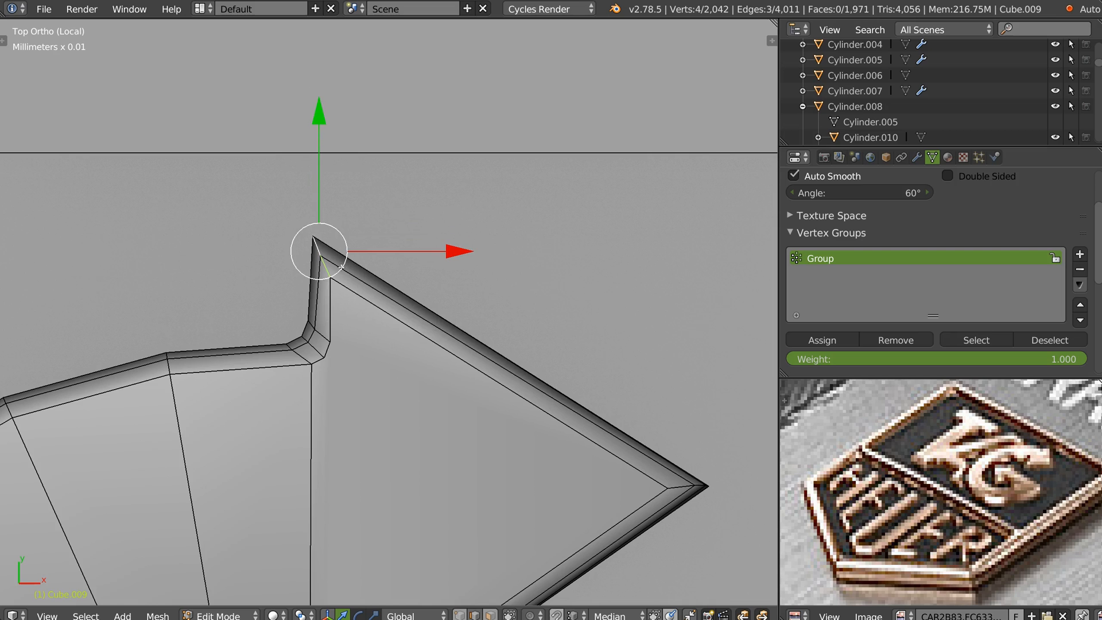
alt+shift+right_click(684, 489)
scroll(575, 596, down, 1)
shift+middle_drag(575, 596, 585, 396)
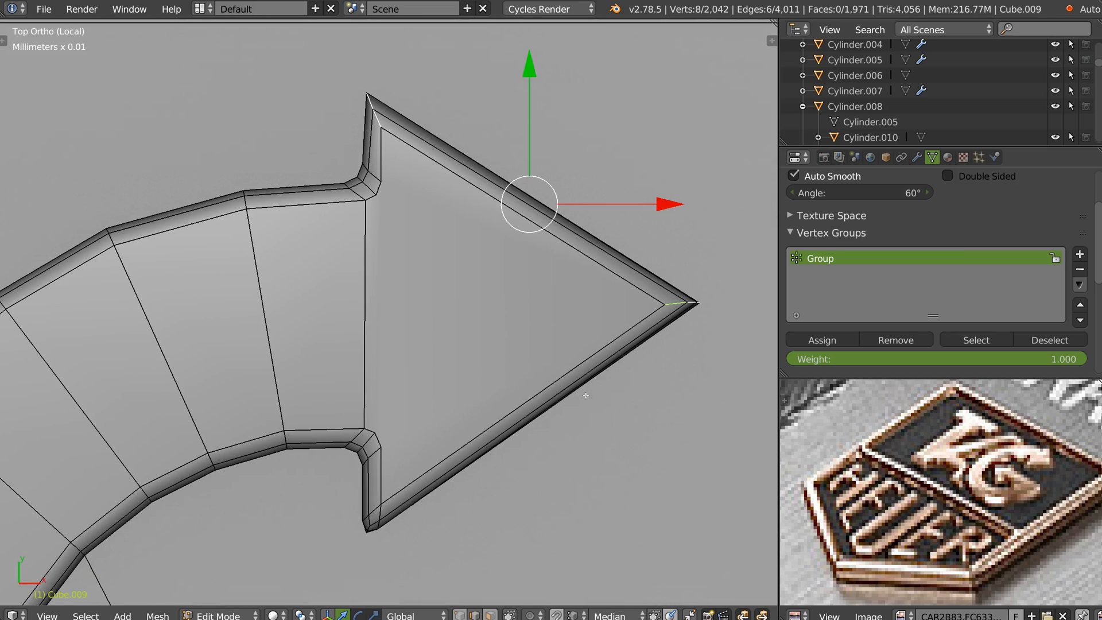
shift+middle_drag(550, 287, 526, 310)
key(ctrl+b)
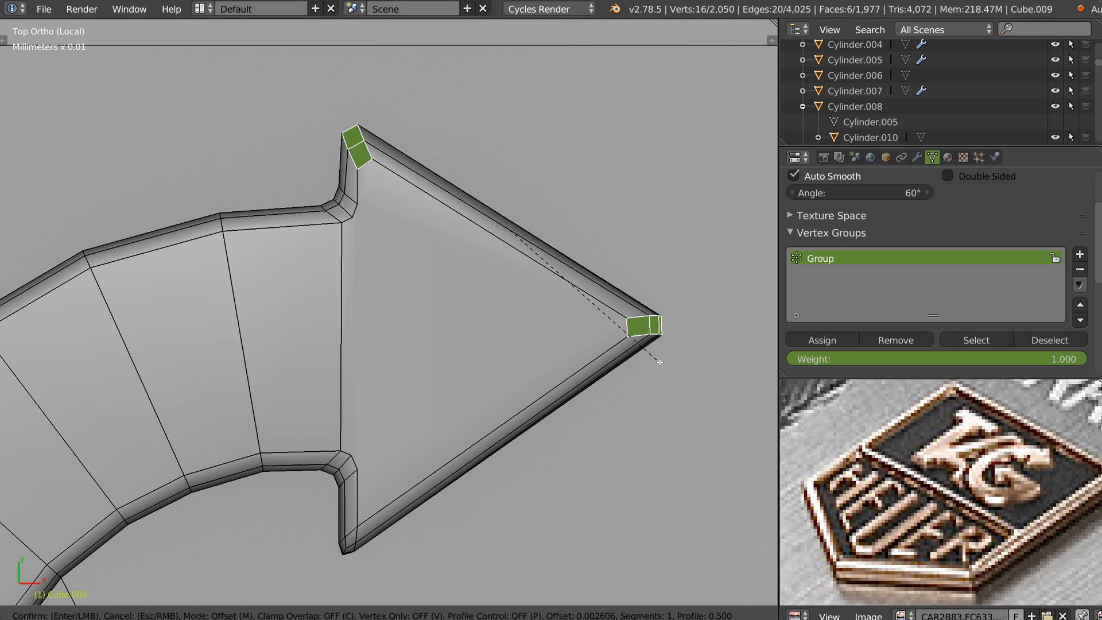
scroll(654, 361, up, 1)
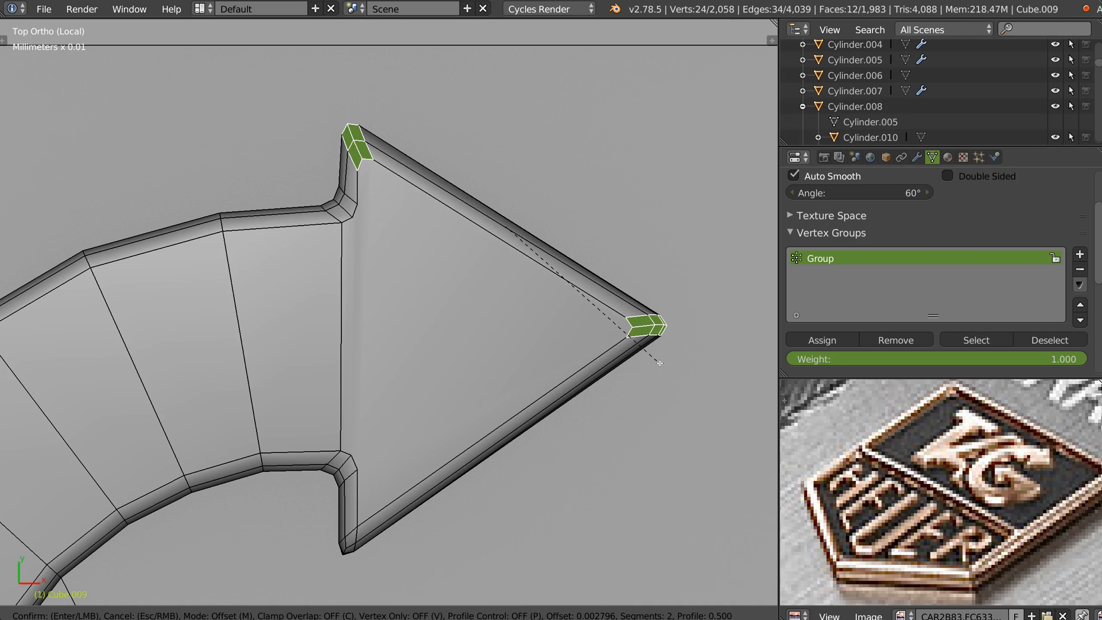
click(660, 363)
Step: Merge the three inner rim vertices at each bevelled arrowhead corner at the last selected vertex
key(Tab)
click(344, 192)
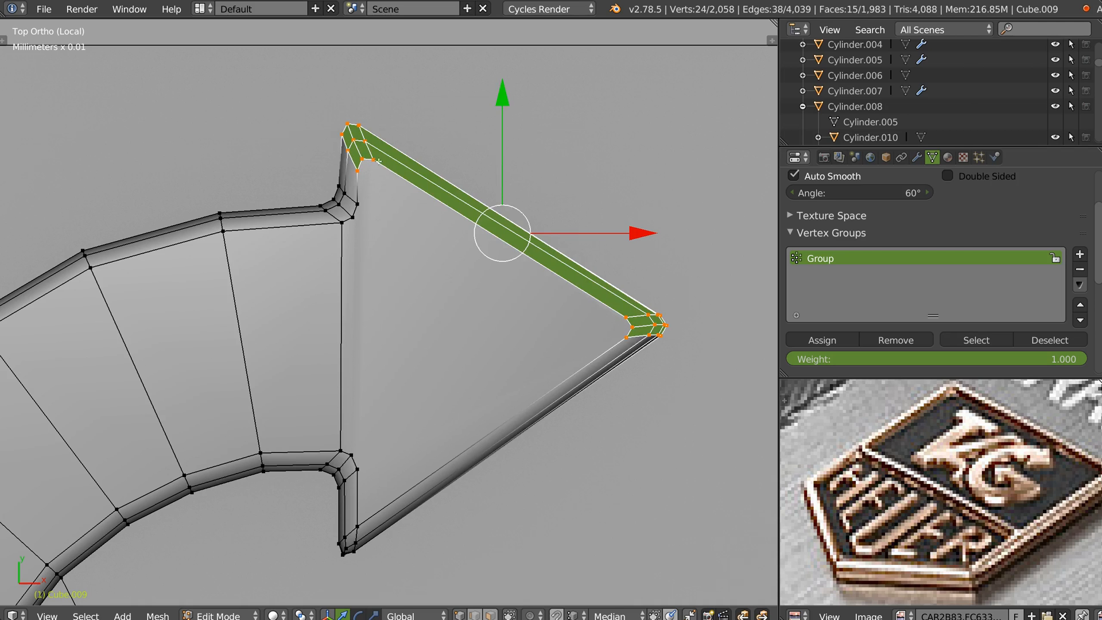
right_click(373, 161)
shift+click(360, 171)
shift+click(363, 160)
right_click(368, 169)
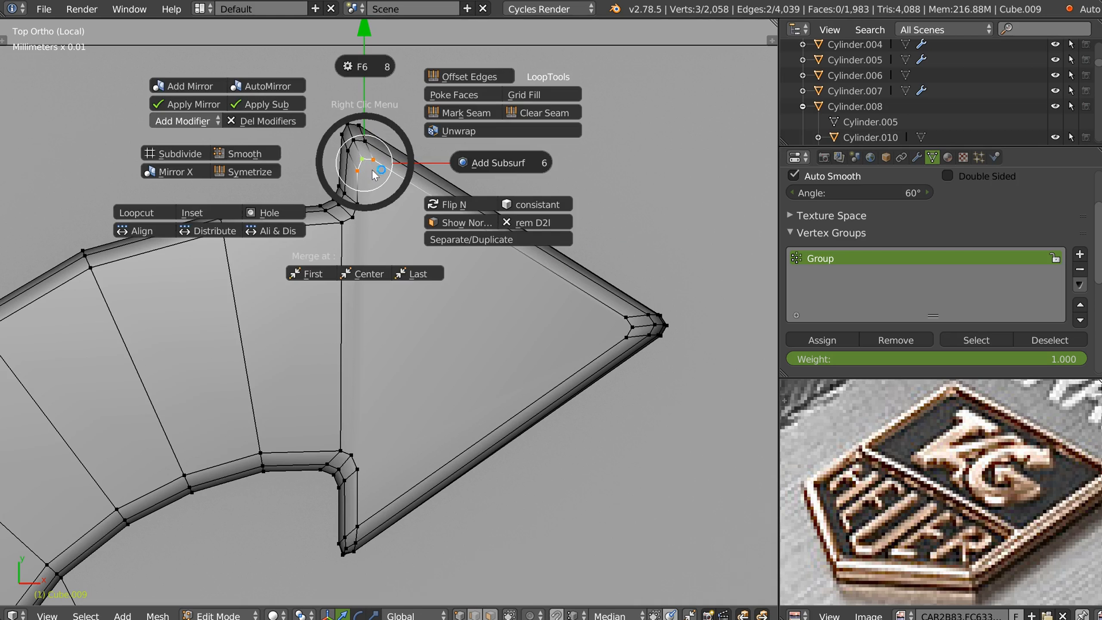
click(417, 273)
click(627, 314)
shift+click(627, 337)
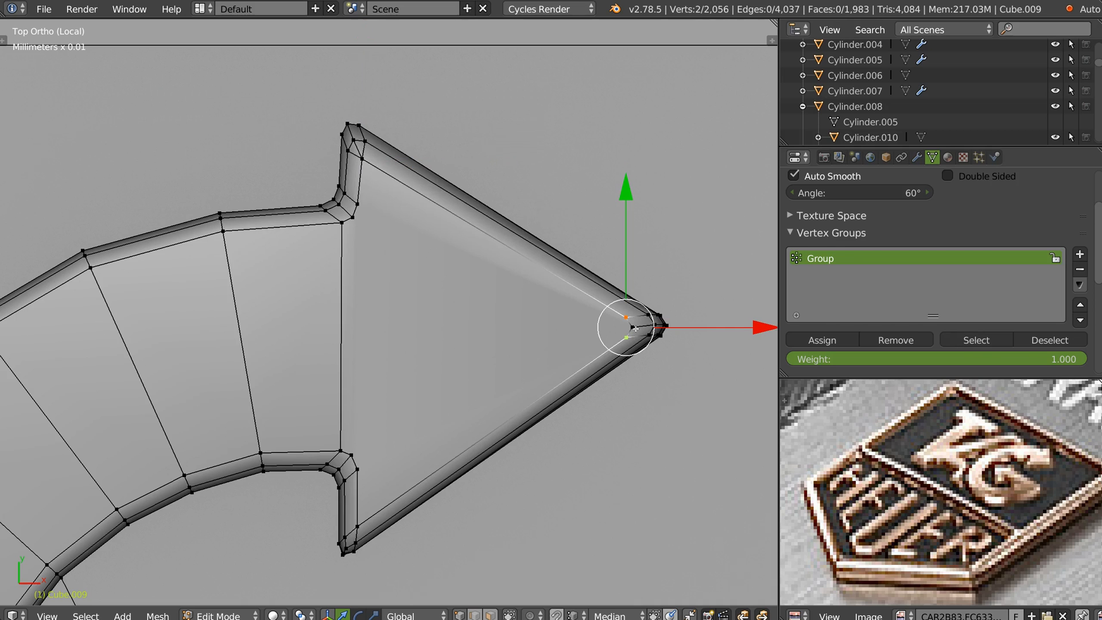
shift+click(632, 329)
right_click(633, 330)
click(680, 443)
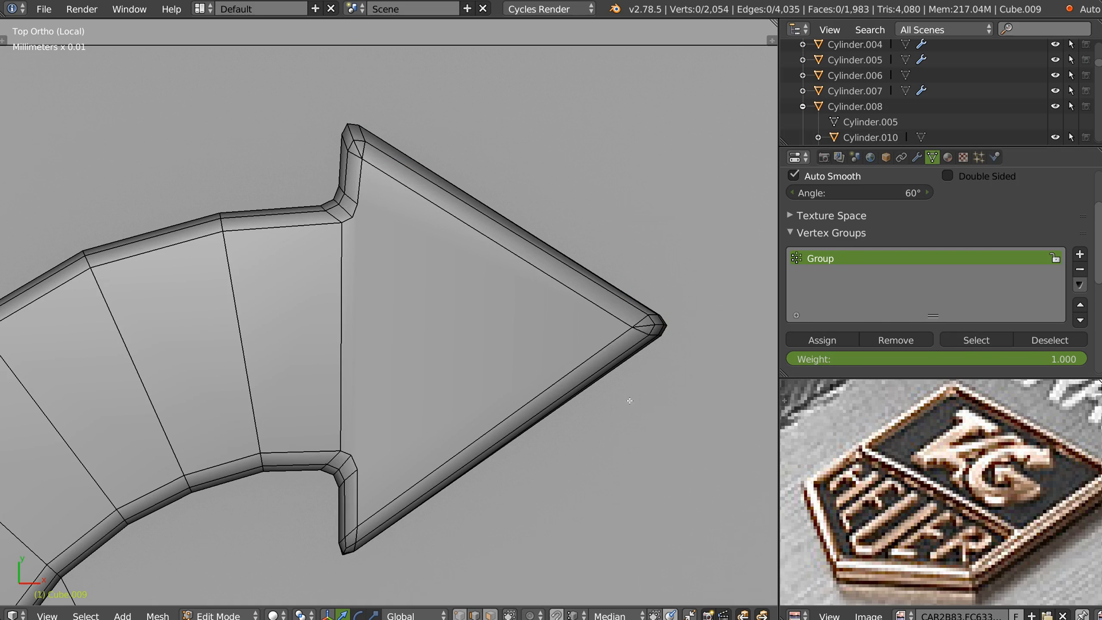
Step: Dissolve the short middle rim edges at the arrowhead's tip and upper corner
alt+click(645, 323)
click(652, 335)
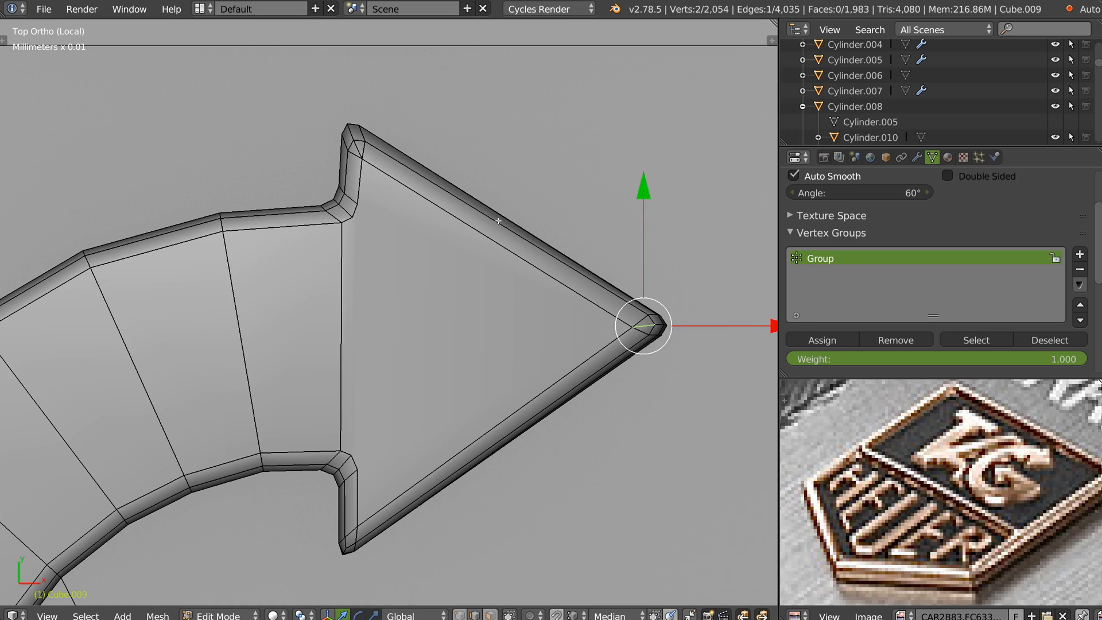
shift+click(356, 147)
key(ctrl+x)
Step: Connect the middle rim vertices of the two notches with an edge across the arrowhead's base
key(Tab)
click(399, 261)
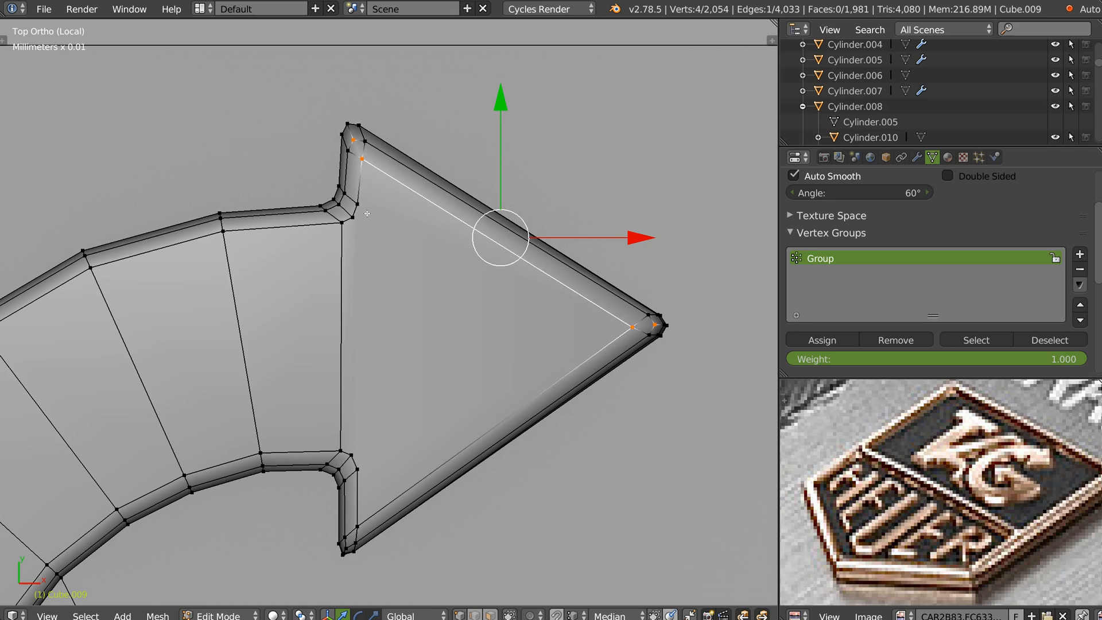
click(353, 216)
shift+click(353, 453)
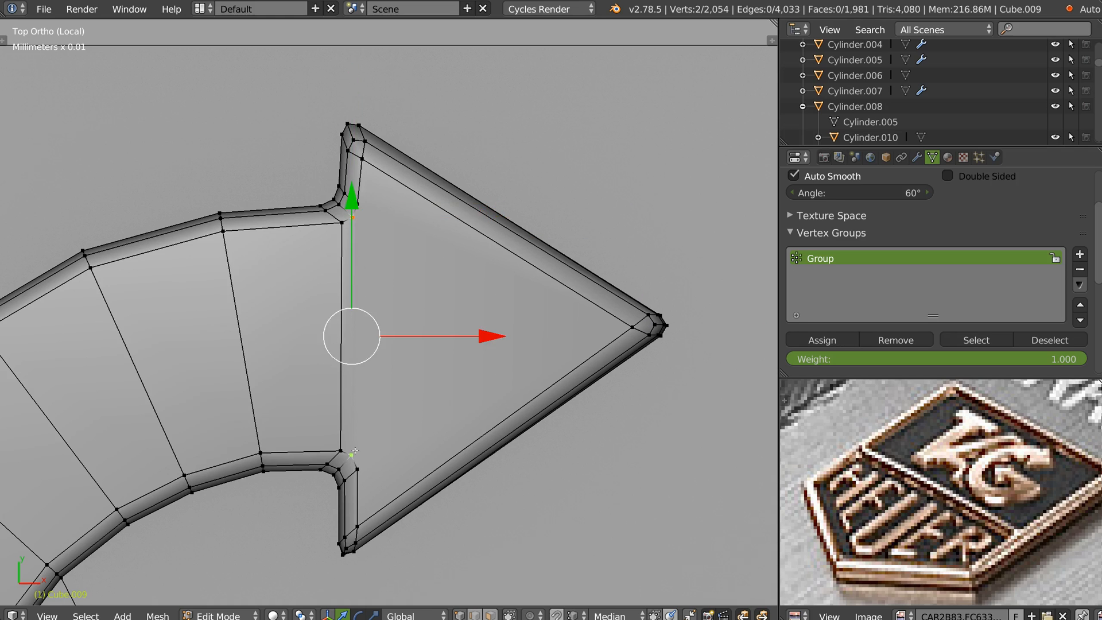
key(f)
Step: Knife-cut the outer arrowhead from a central point to its notches, its tip and the midpoints of both long sides
key(k)
click(357, 468)
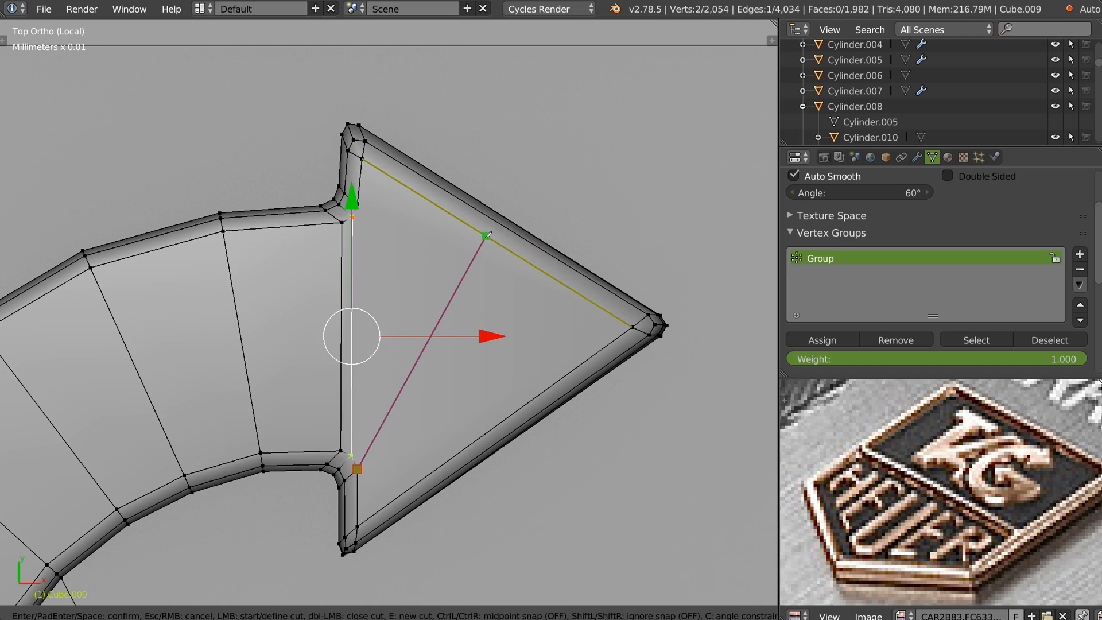
key(KP_5)
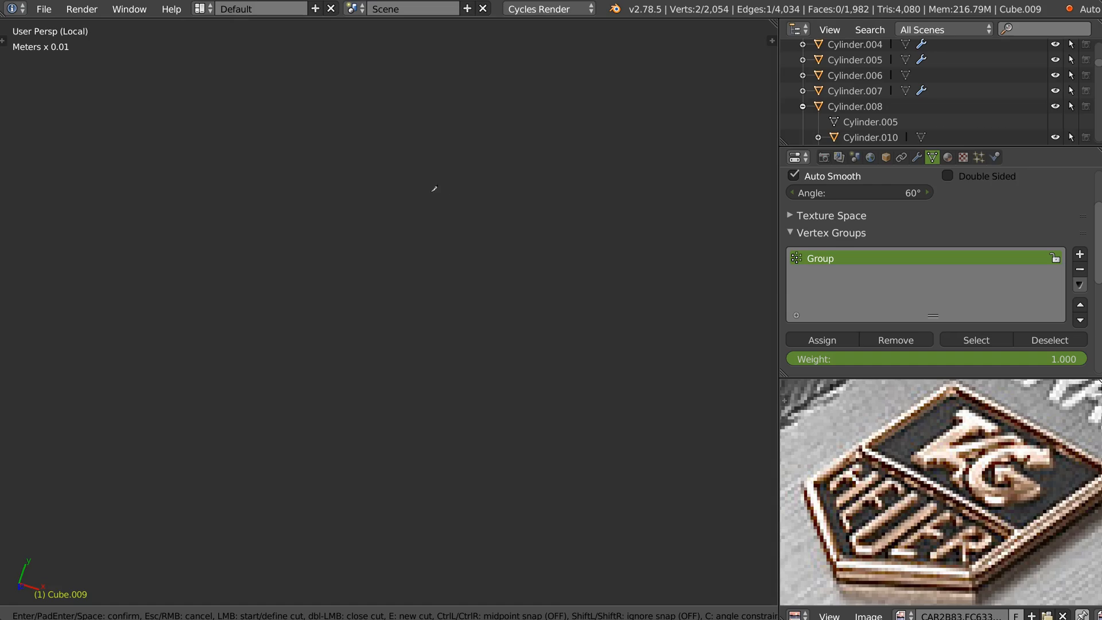
middle_drag(455, 264, 318, 320)
scroll(521, 210, down, 5)
middle_drag(631, 321, 455, 273)
scroll(455, 271, up, 6)
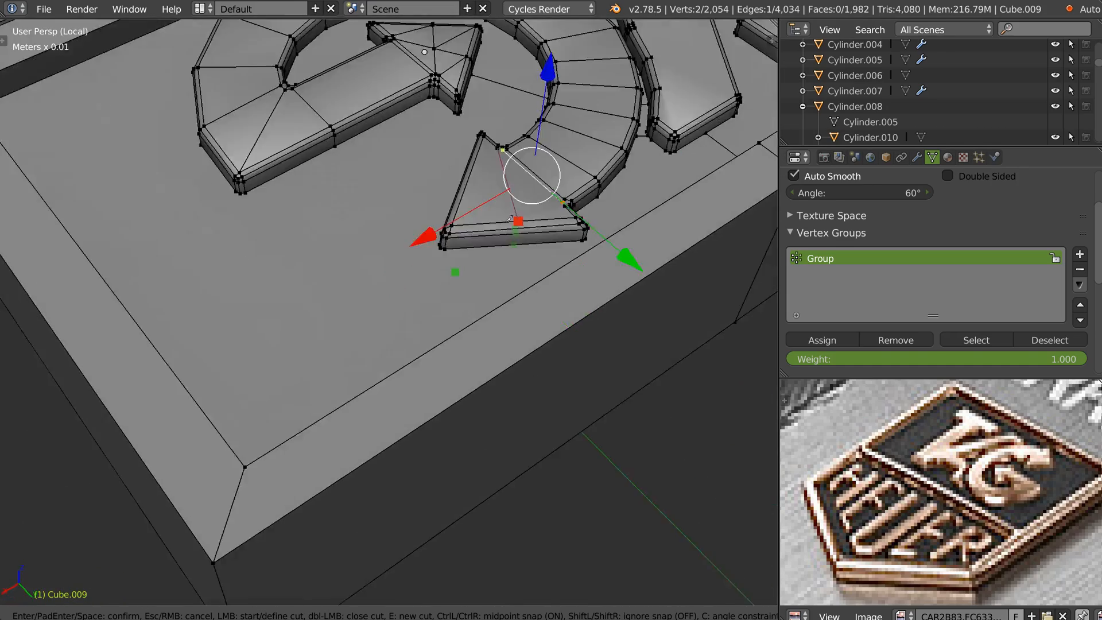
middle_drag(563, 234, 563, 262)
key(e)
click(602, 187)
click(505, 177)
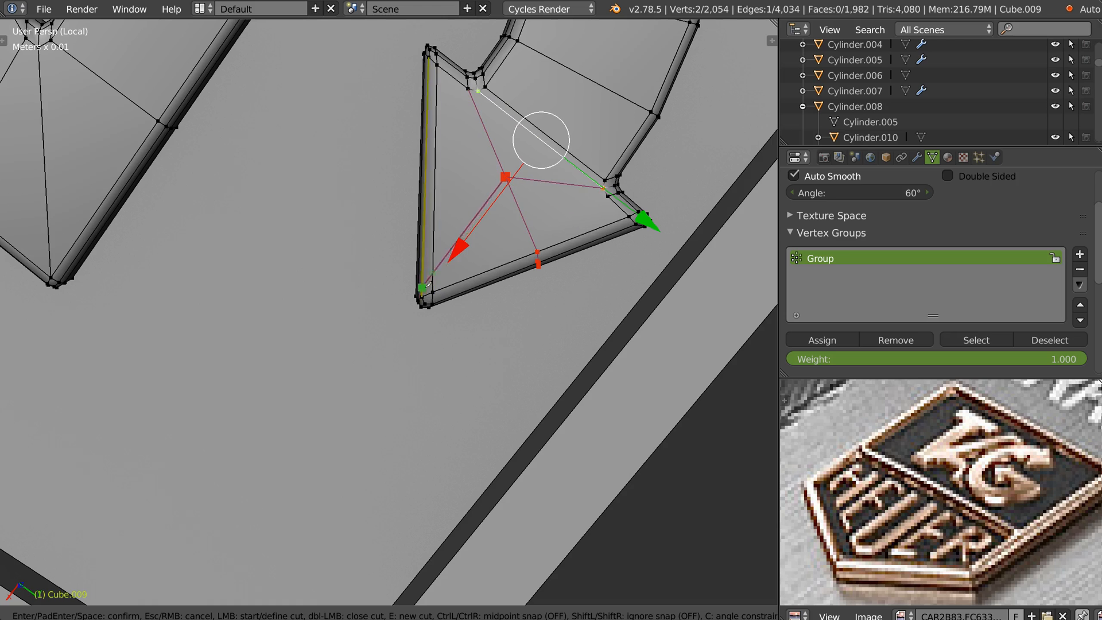
click(434, 290)
middle_drag(509, 175, 541, 268)
click(539, 267)
key(Return)
Step: Connect each notch's rim vertex to the midpoint of its adjoining long side, and the inner notch to the arrowhead's central vertex
middle_drag(540, 264, 534, 168)
right_click(547, 131)
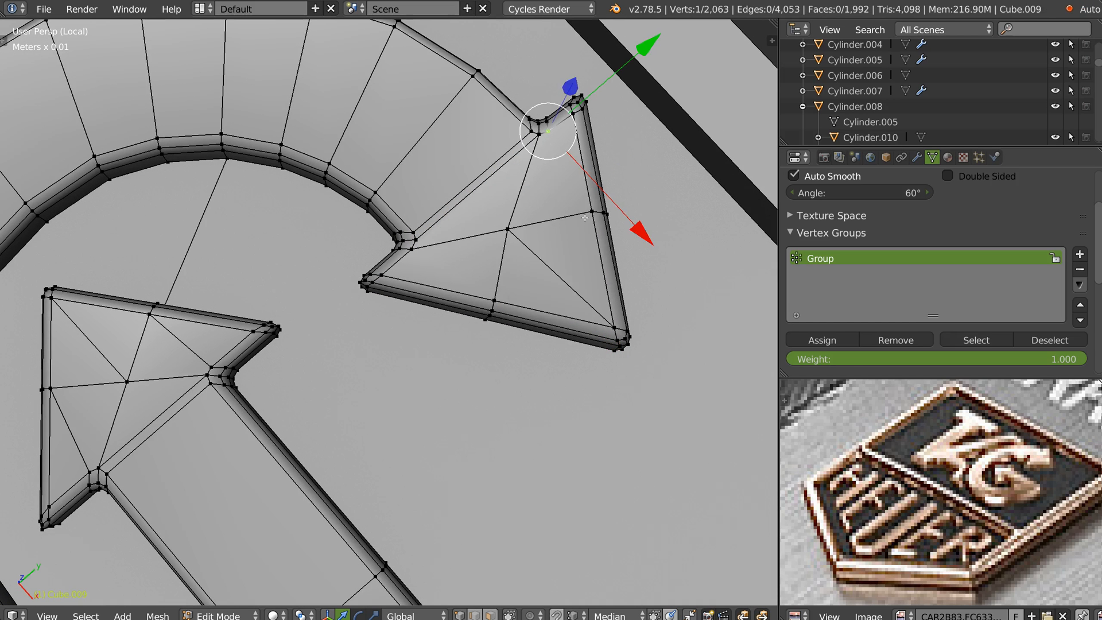
shift+right_click(592, 211)
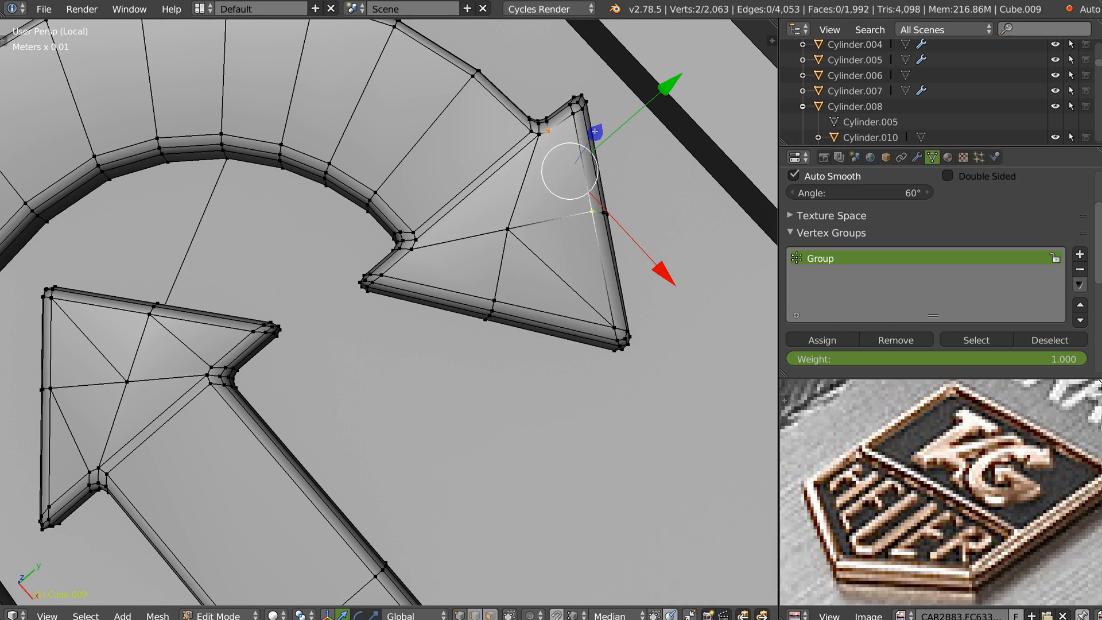
right_click(417, 239)
shift+right_click(509, 229)
key(j)
right_click(412, 248)
shift+right_click(497, 291)
key(j)
Step: Dissolve the redundant edge between the inner notch and the arrowhead's central vertex
key(Tab)
click(484, 294)
right_click(433, 241)
right_click(423, 248)
key(ctrl+x)
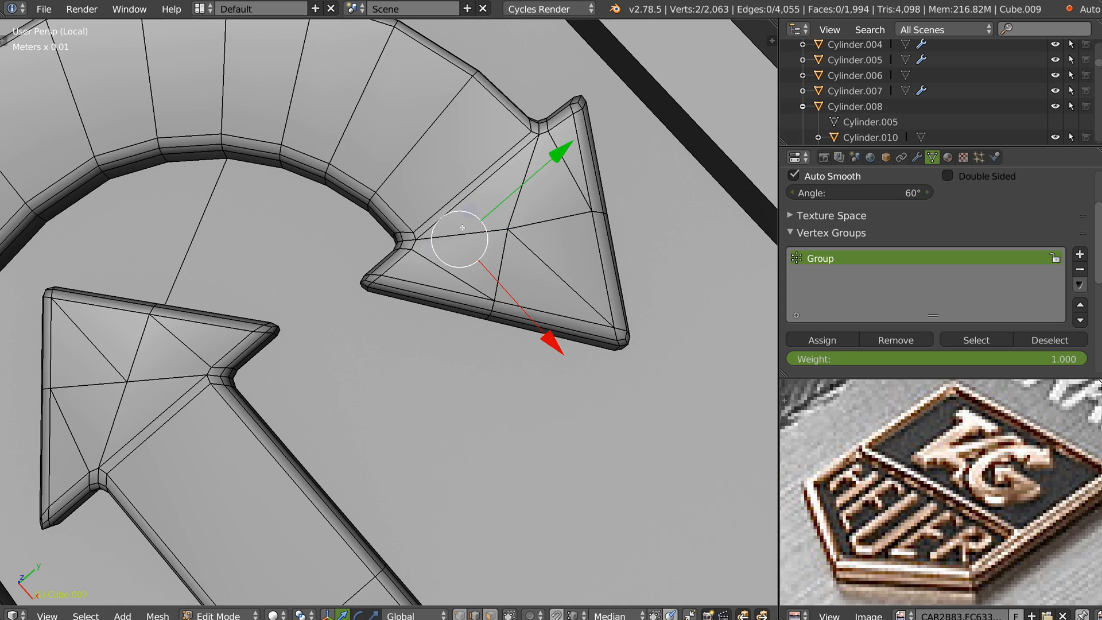
Step: Reposition the arrowhead's central vertex within the horizontal plane, keeping its height locked
key(Tab)
right_click(508, 230)
middle_drag(510, 231, 523, 145)
key(g)
key(shift+z)
click(537, 141)
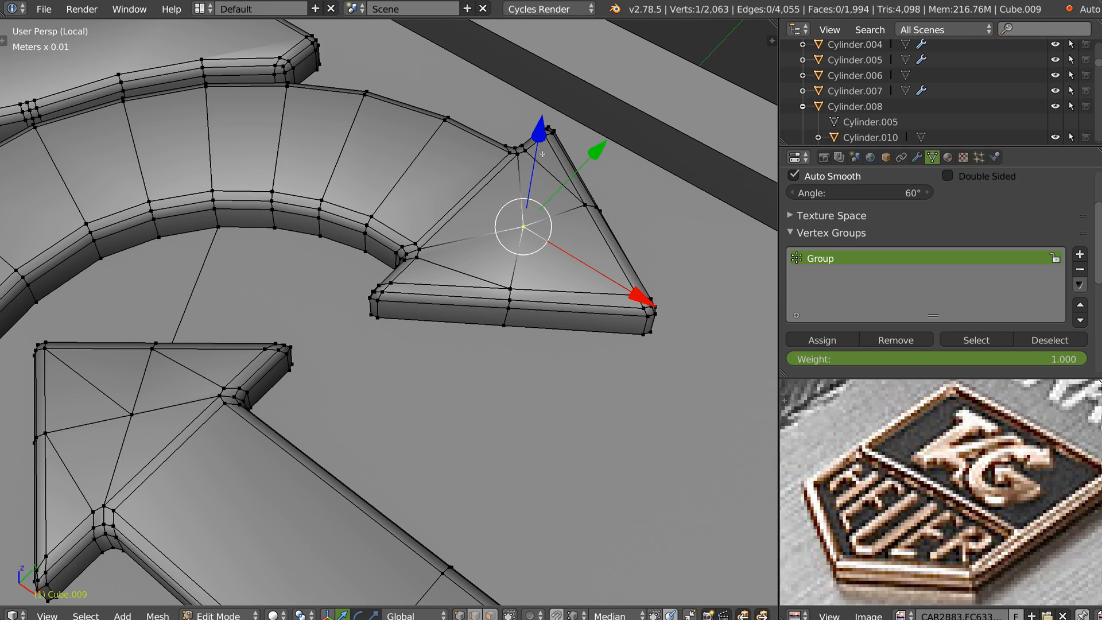
Step: Shift the outer arrowhead's central vertex horizontally, and insert a centred edge loop along the full length of the G's stroke
shift+drag(536, 138, 559, 153)
middle_drag(481, 233, 540, 229)
scroll(501, 270, down, 2)
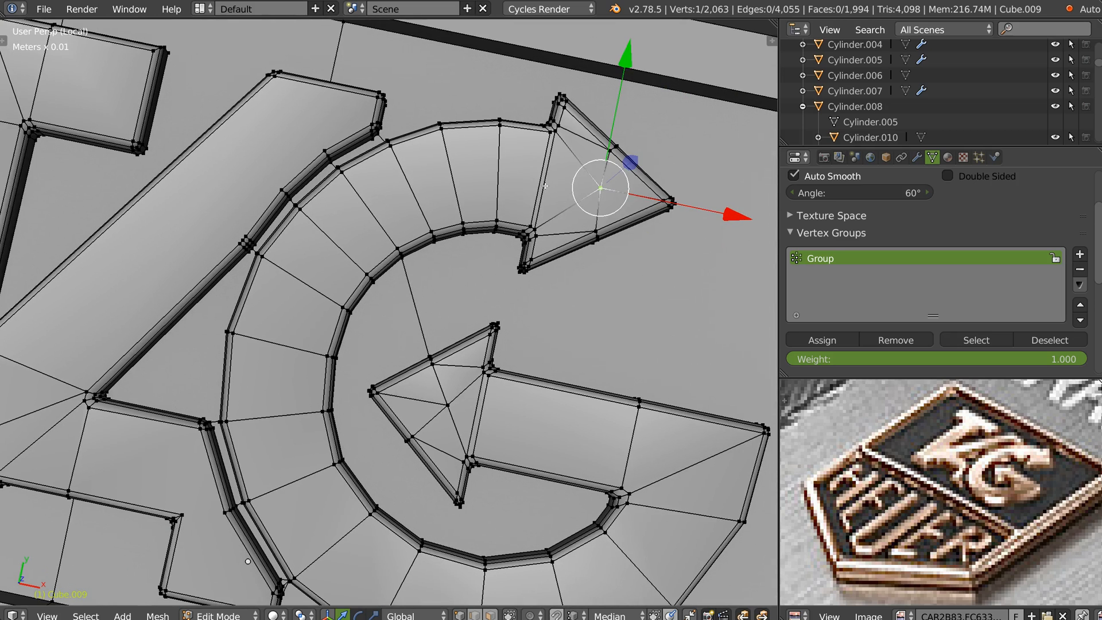
shift+middle_drag(504, 191, 446, 138)
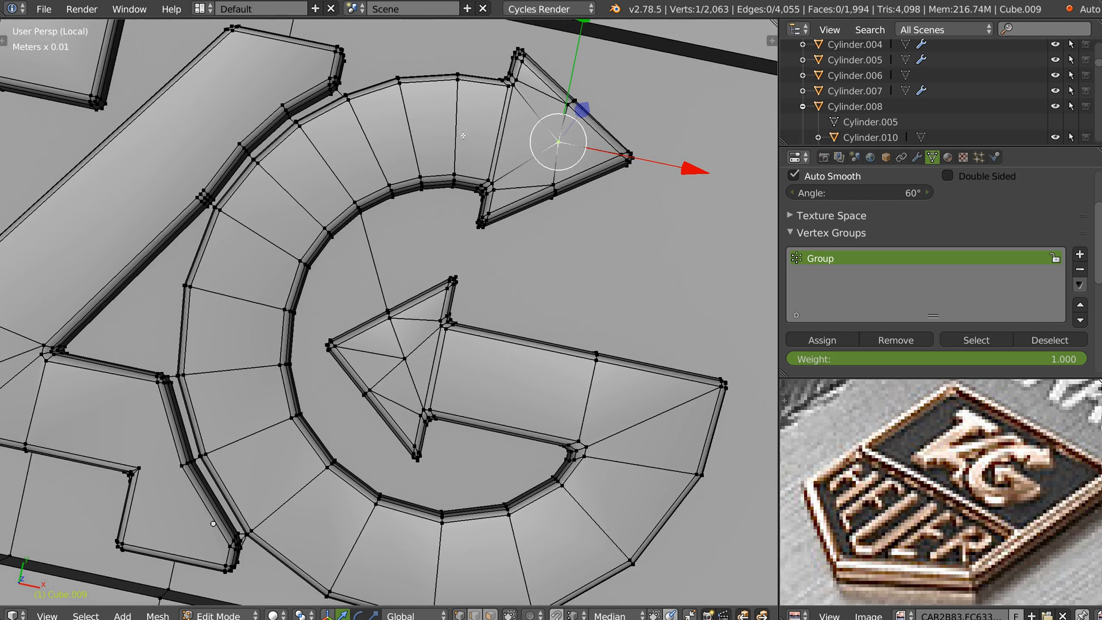
key(ctrl+r)
click(457, 132)
right_click(455, 130)
Step: Connect the midpoint of the inner arrowhead's base edge to the arrowhead's central vertex
scroll(455, 334, up, 3)
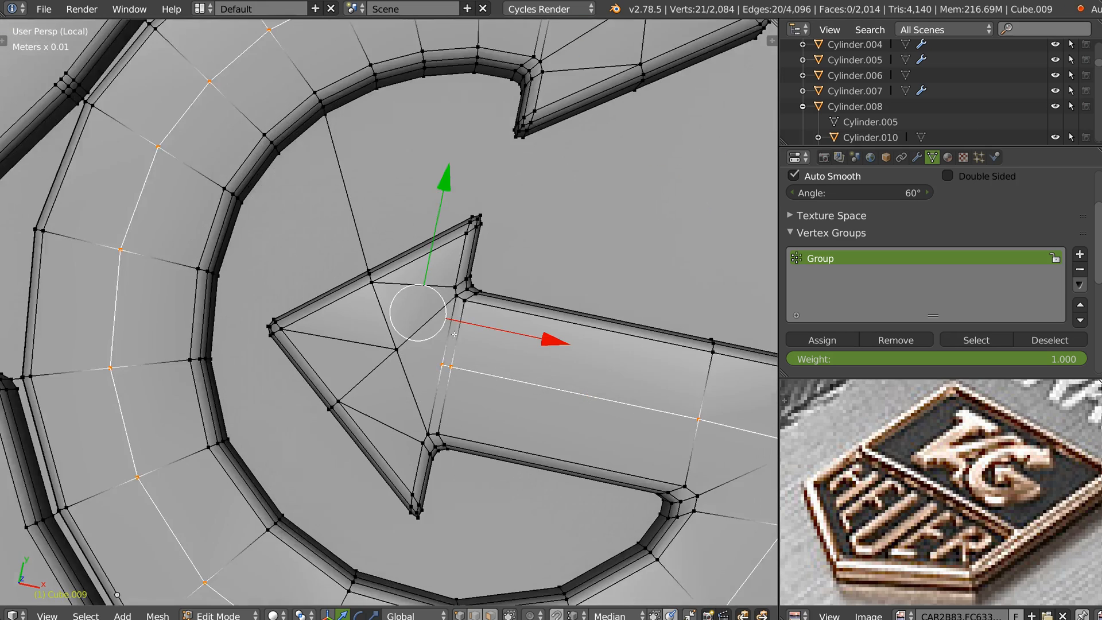
scroll(423, 365, up, 1)
right_click(446, 360)
shift+right_click(396, 342)
key(j)
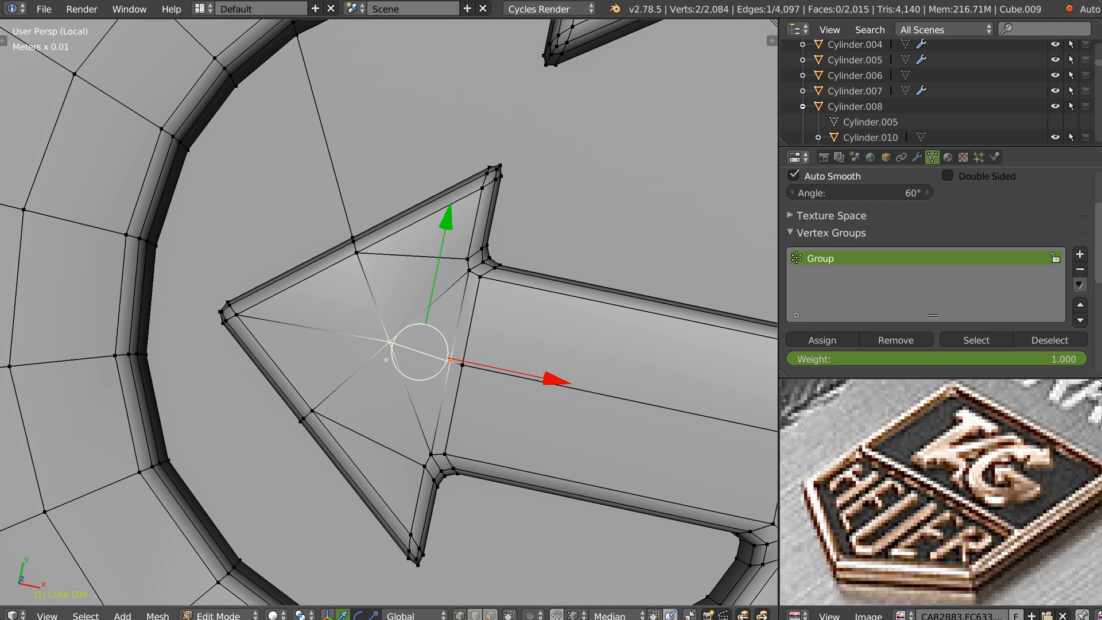
Step: From the top view, align the inner arrowhead's central vertex with the centre line of the G's bar
scroll(377, 370, down, 3)
key(KP_7)
scroll(396, 332, up, 2)
right_click(430, 310)
key(g)
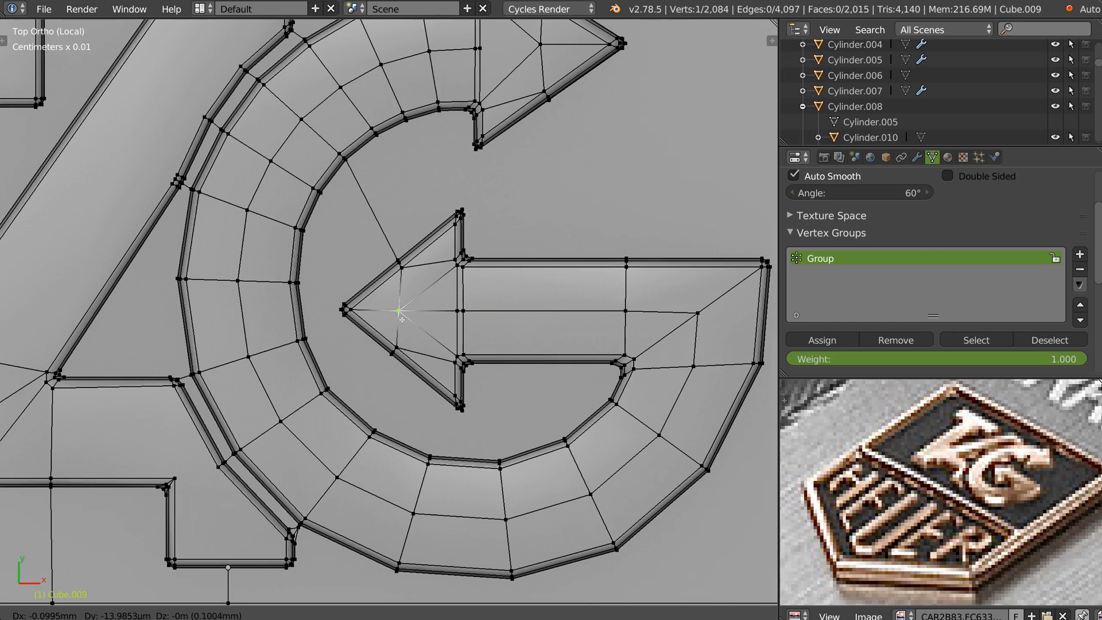
click(405, 319)
Step: Connect the outer arrowhead's central vertex to the midpoint of its base edge, and nudge the central vertex into line with the tip
shift+middle_drag(405, 319, 349, 424)
right_click(481, 149)
shift+right_click(432, 148)
key(j)
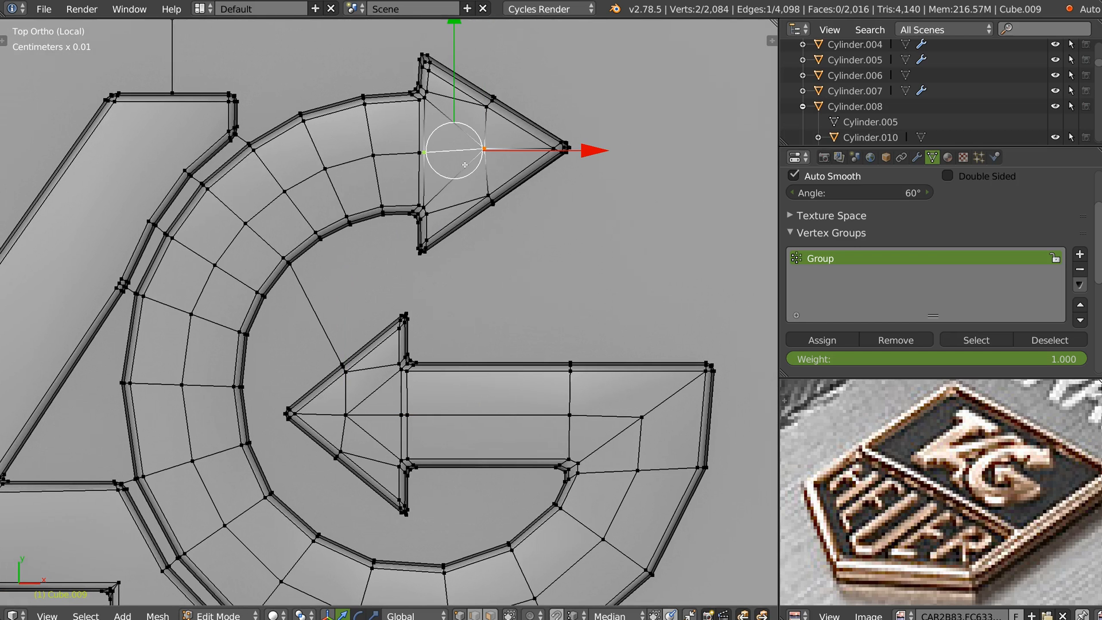
right_click(488, 141)
key(g)
click(491, 143)
Step: Move the base midpoint vertex of each G arrowhead inward, away from the base edge and toward the arrowhead's tip
right_click(431, 154)
key(g)
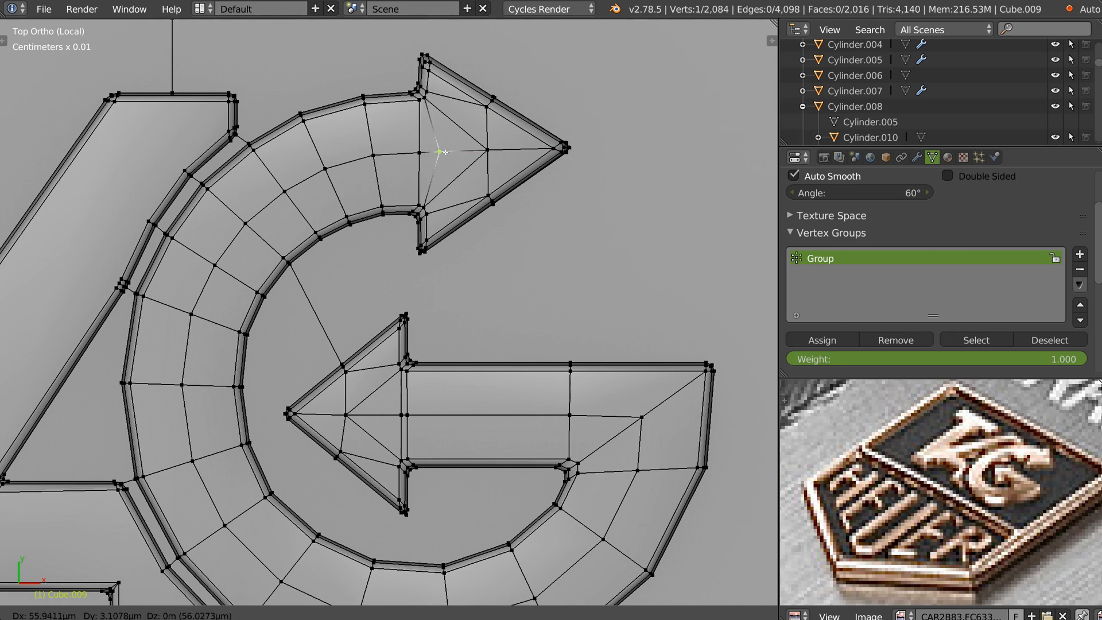
click(450, 152)
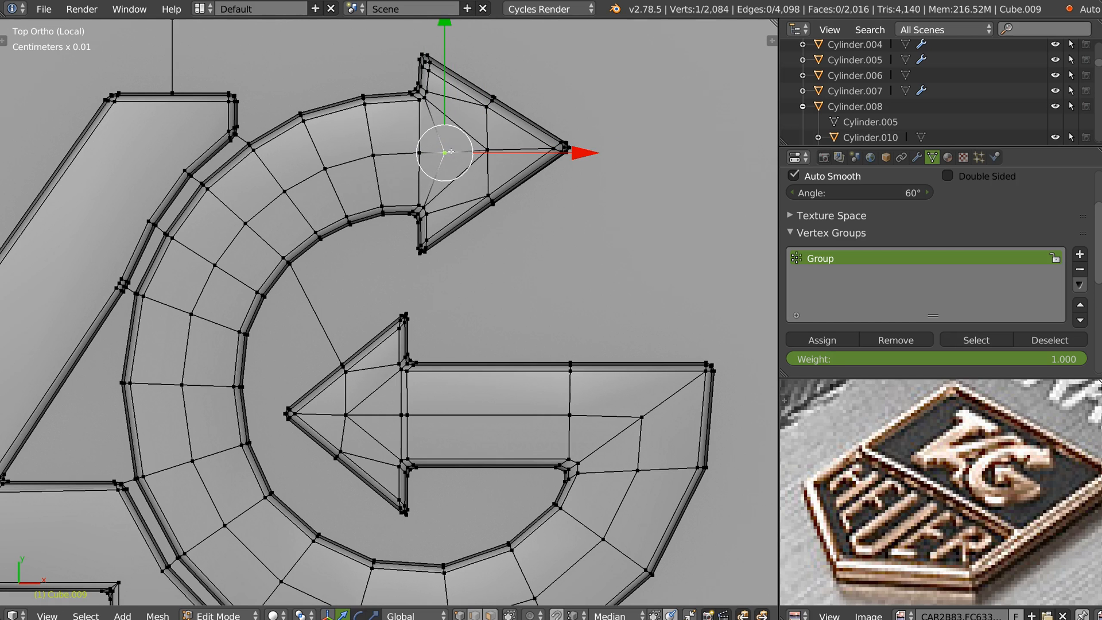
right_click(396, 423)
key(g)
click(379, 422)
Step: Add a centred edge loop across the straight bar of the G
shift+middle_drag(471, 393, 450, 333)
key(ctrl+r)
click(467, 395)
right_click(468, 394)
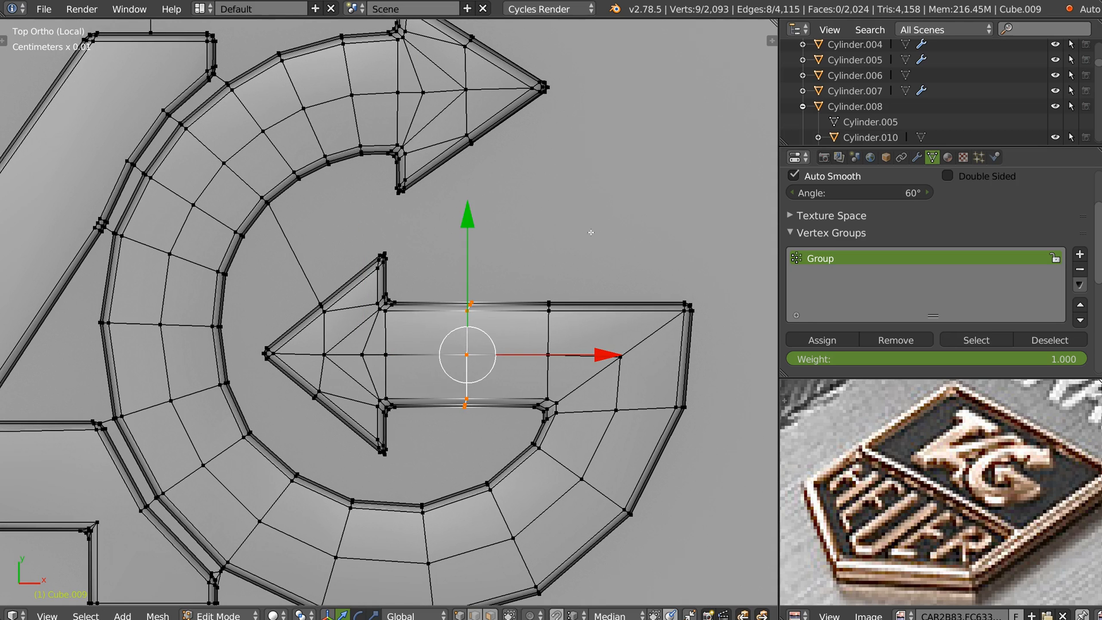
Step: Connect the A's upper outer corner vertex to the vertex at the bend on its G-facing edge
shift+middle_drag(528, 337, 526, 394)
shift+middle_drag(269, 278, 409, 203)
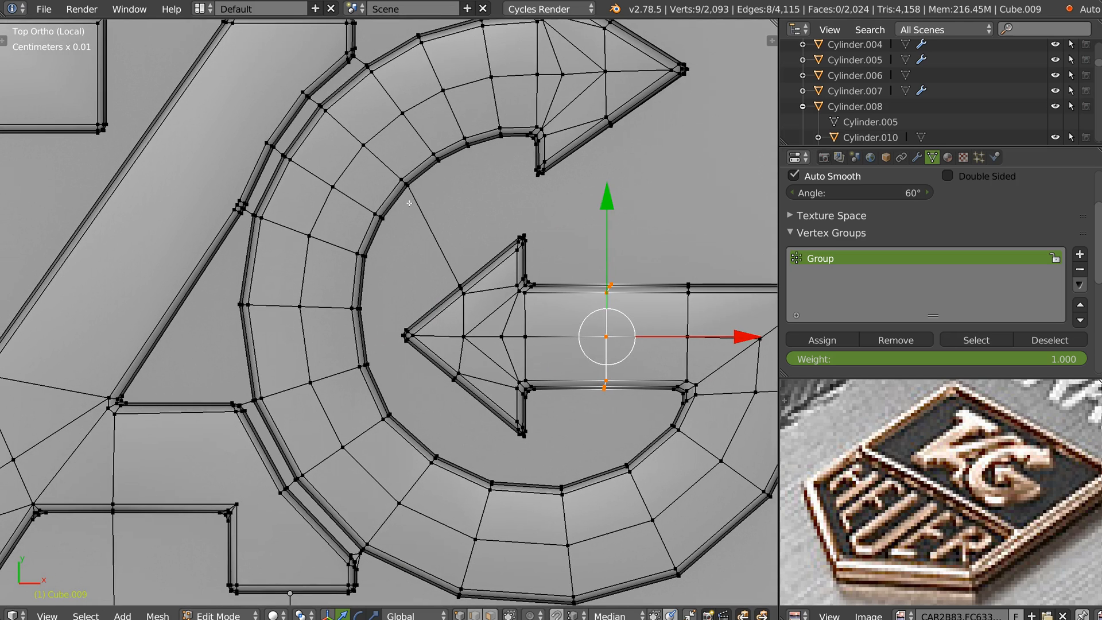
shift+middle_drag(338, 235, 352, 275)
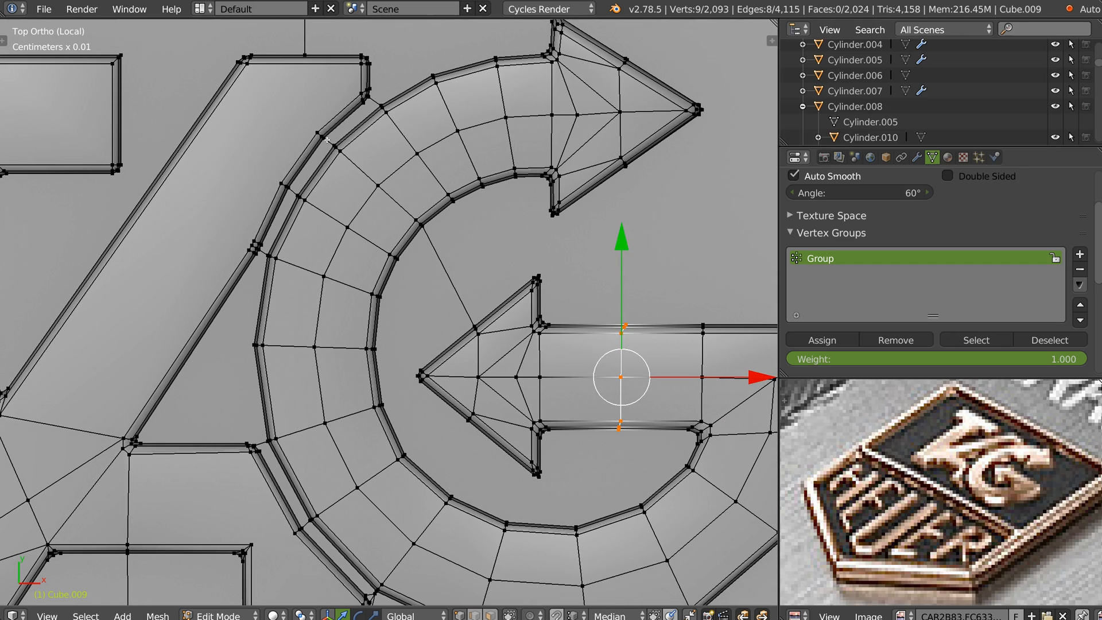
right_click(317, 133)
shift+right_click(250, 64)
key(j)
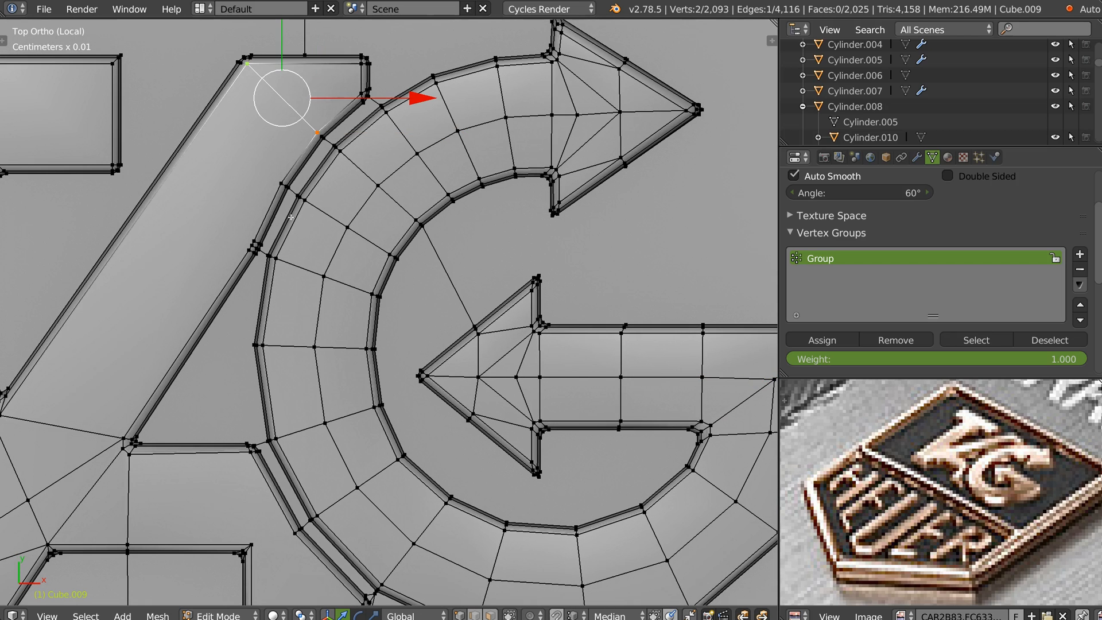
Step: Knife-cut across the A's diagonal stroke from the next vertex on its G-facing edge to the opposite long edge
shift+middle_drag(295, 142, 384, 167)
right_click(364, 214)
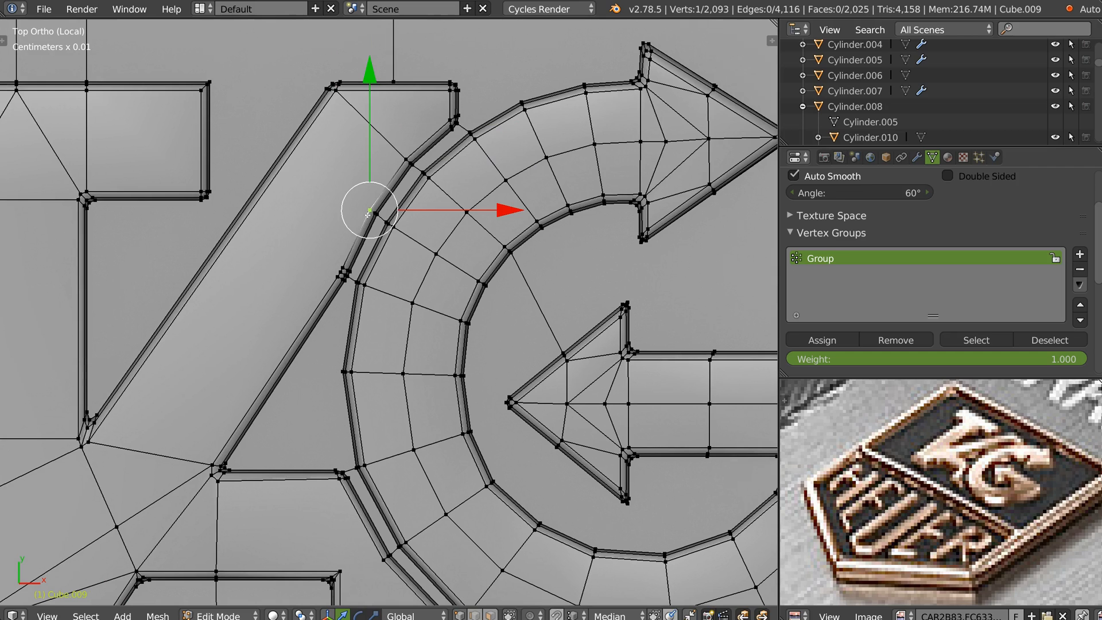
key(k)
click(370, 210)
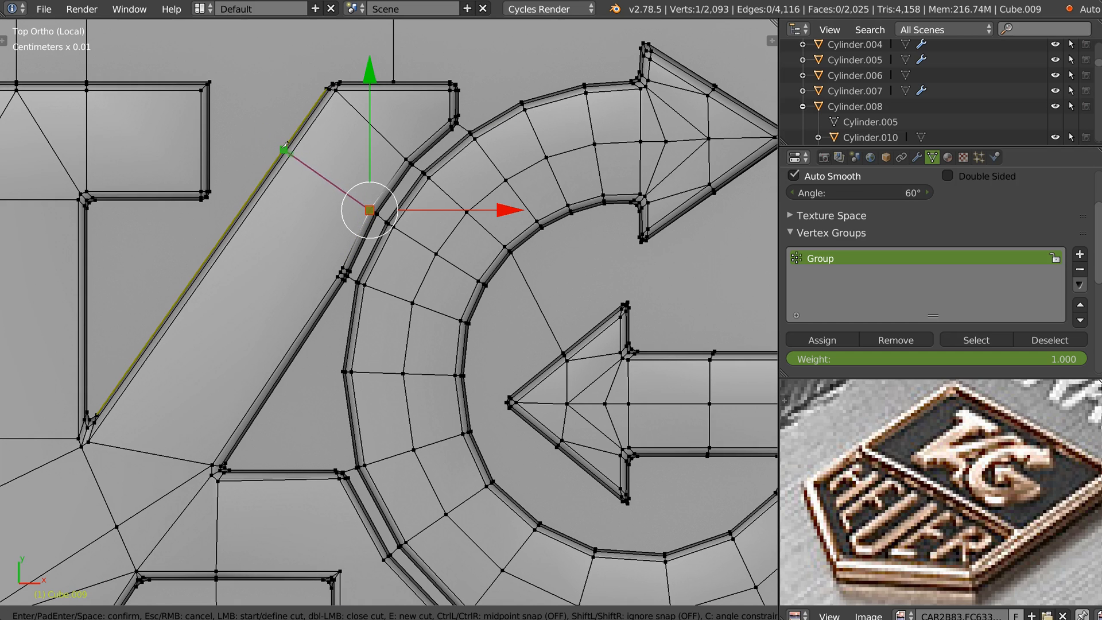
click(285, 149)
key(Return)
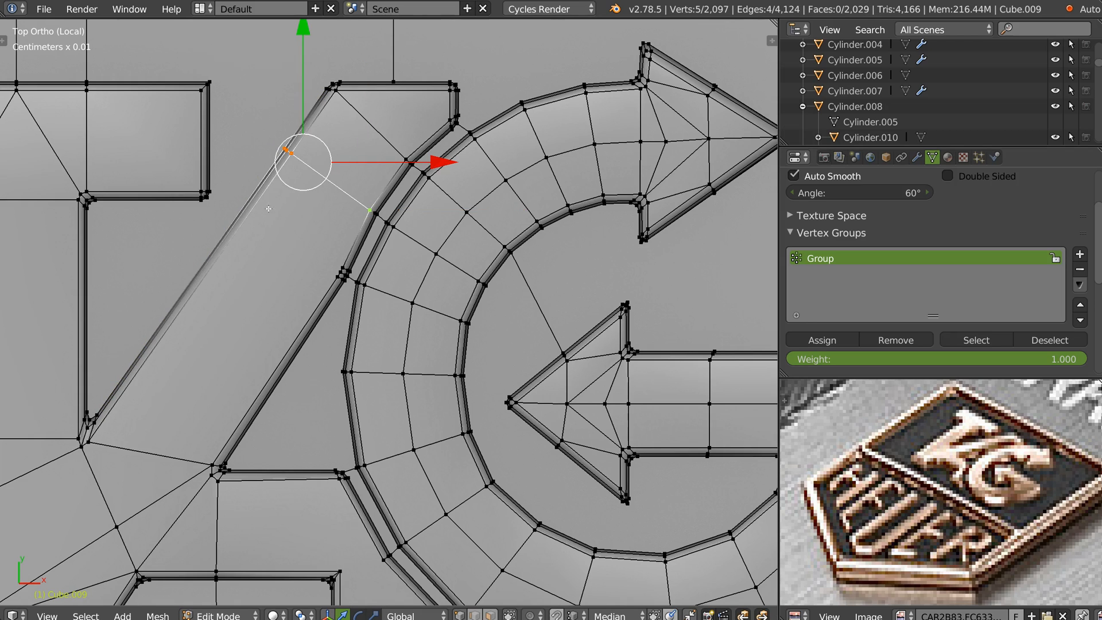
Step: Simplify the cluster of closely spaced vertices on the A's edge beside the G, dissolving the redundant geometry
shift+middle_drag(278, 230, 272, 269)
ctrl+middle_drag(328, 329, 312, 279)
ctrl+middle_drag(311, 280, 339, 203)
right_click(372, 263)
shift+right_click(365, 277)
shift+right_click(360, 289)
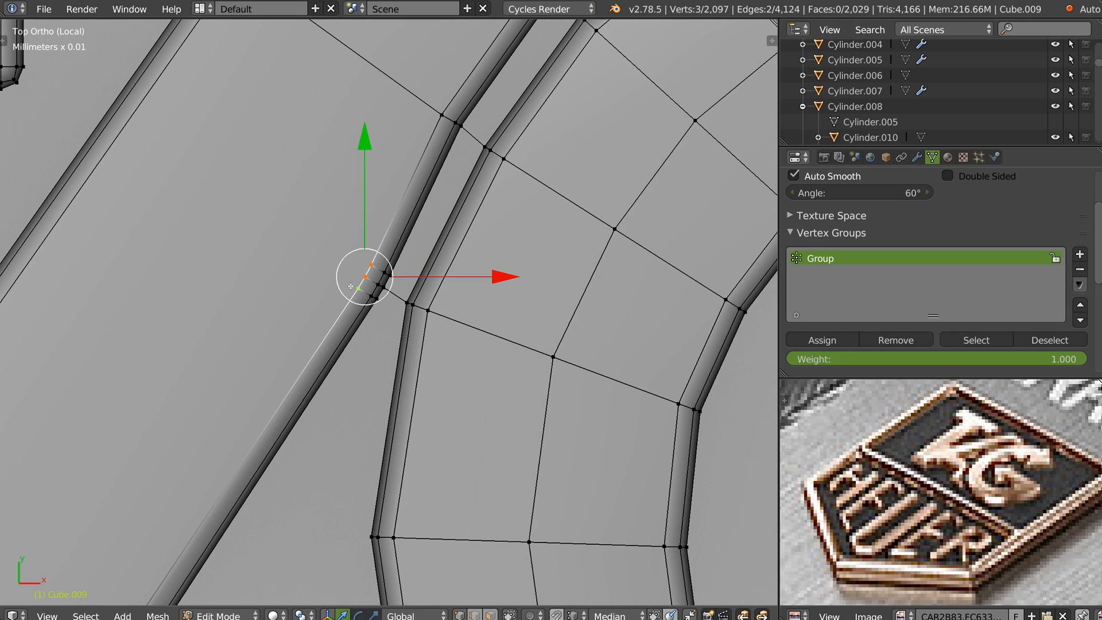
key(w)
click(356, 398)
key(Tab)
click(373, 284)
right_click(377, 282)
key(ctrl+x)
Step: Save the scene over the existing file montre_012.blend
scroll(353, 246, down, 4)
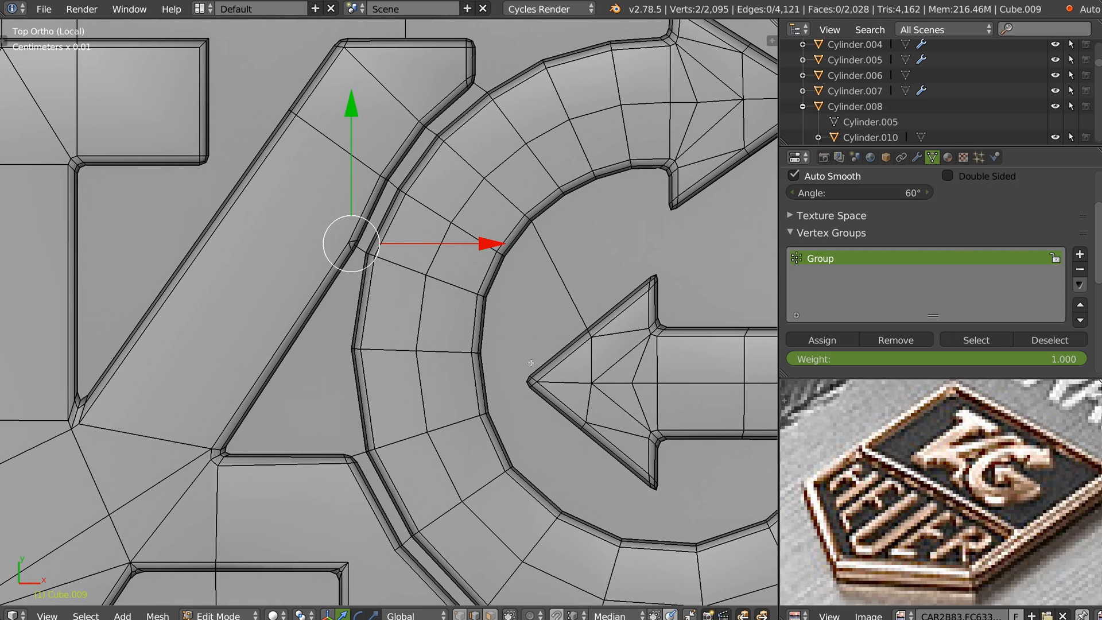
scroll(531, 363, down, 4)
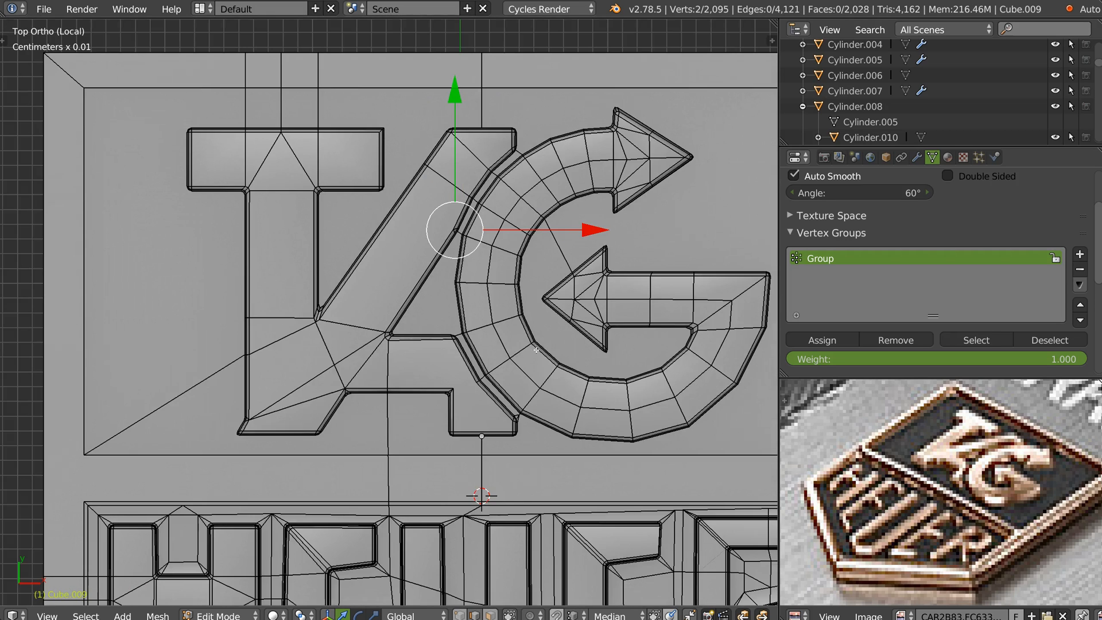
middle_drag(482, 366, 466, 324)
scroll(603, 258, down, 6)
key(ctrl+s)
click(463, 226)
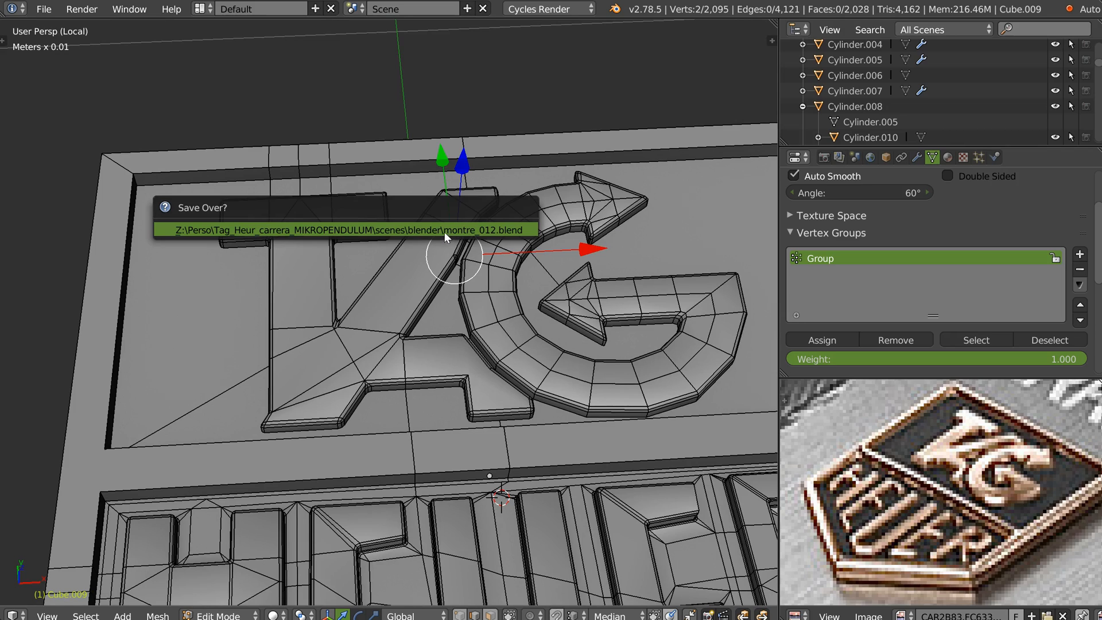
click(444, 232)
Step: Examine the edge flow and raised lettering of the whole TAG Heuer emblem from several angles
middle_drag(474, 268, 394, 406)
scroll(436, 285, down, 3)
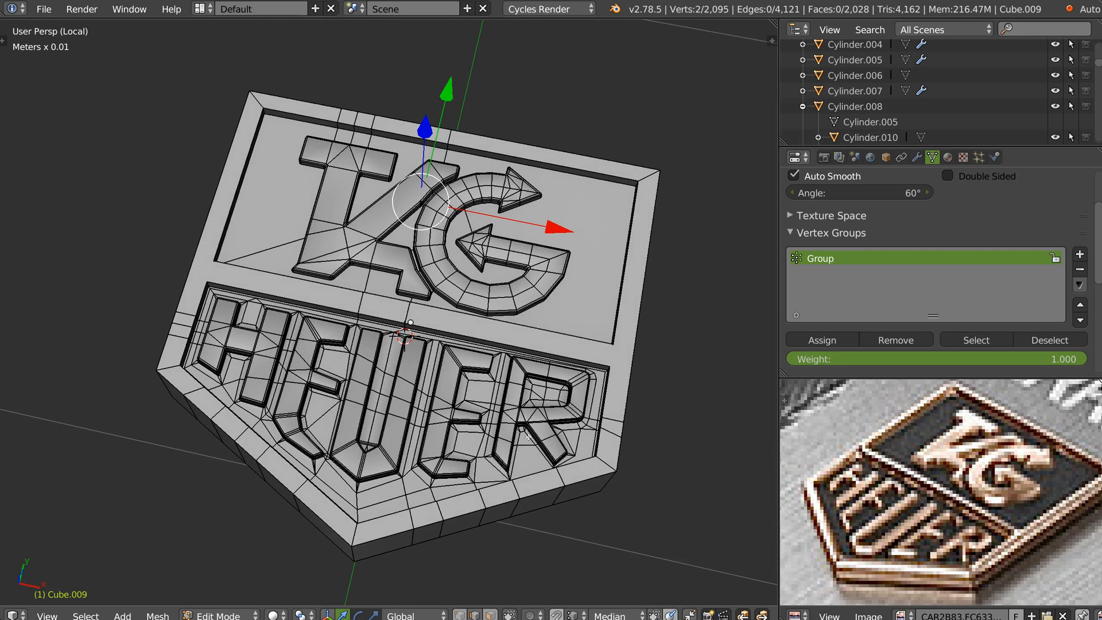
middle_drag(527, 436, 489, 419)
scroll(438, 334, up, 3)
middle_drag(450, 312, 456, 299)
scroll(457, 298, down, 4)
middle_drag(457, 341, 436, 270)
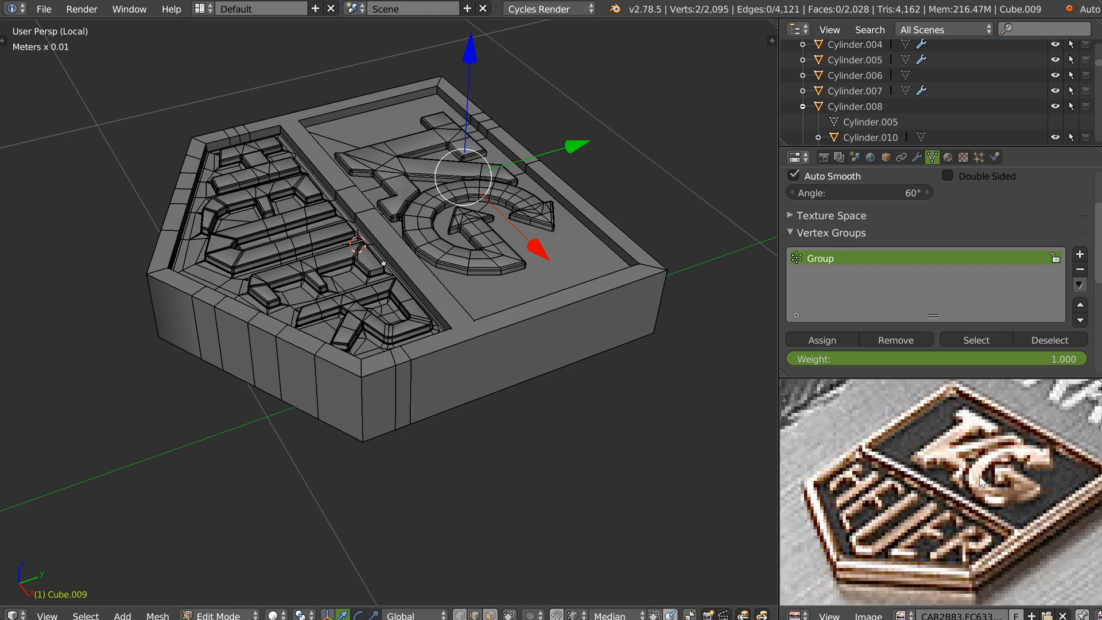
middle_drag(396, 221, 384, 313)
scroll(477, 281, up, 2)
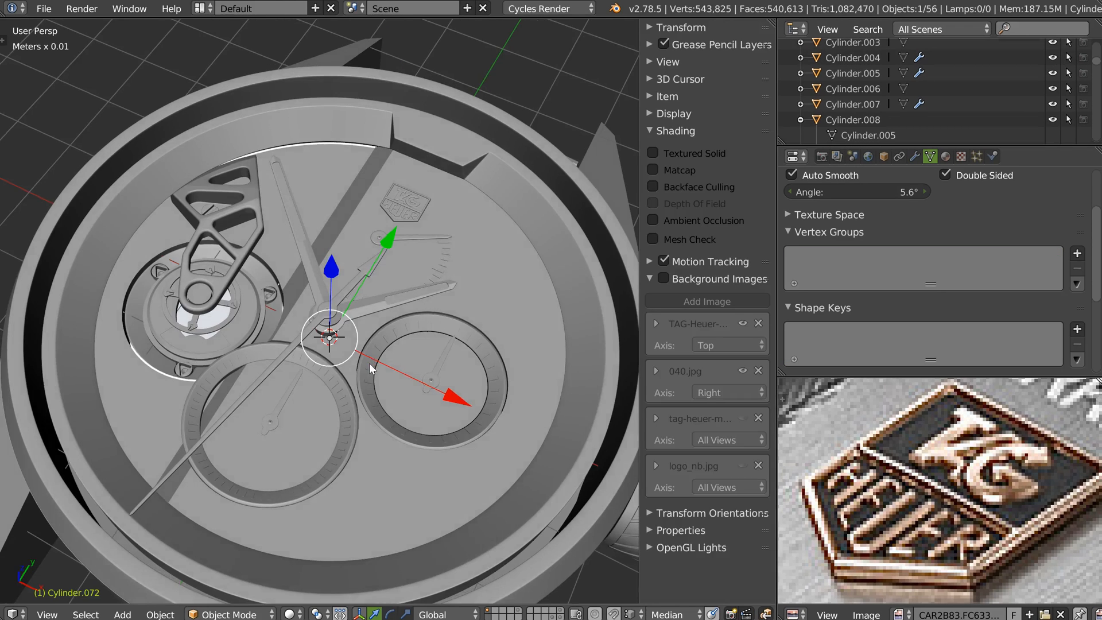
Step: Examine the TAG Heuer emblem in place on the watch dial, from the full face down to a close-up
scroll(371, 362, up, 2)
scroll(343, 374, up, 4)
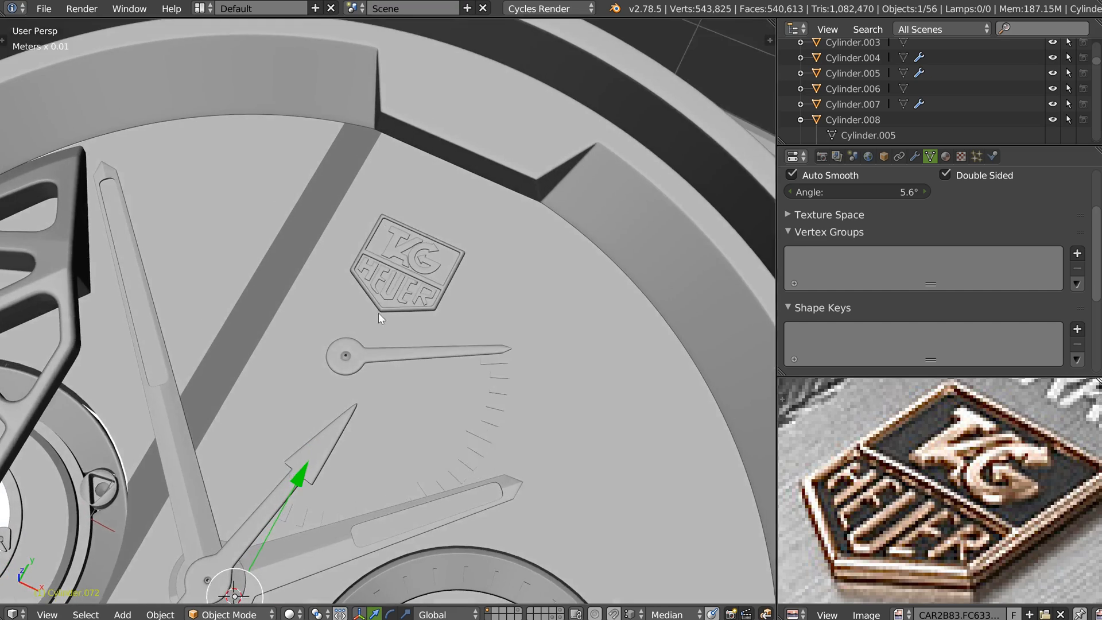
scroll(377, 312, up, 3)
middle_drag(453, 385, 412, 246)
shift+middle_drag(412, 246, 262, 189)
scroll(381, 264, up, 4)
middle_drag(381, 264, 409, 264)
scroll(404, 329, up, 3)
scroll(396, 310, down, 3)
shift+middle_drag(338, 189, 395, 373)
shift+middle_drag(322, 213, 394, 425)
Step: Select the emblem, overlay its wireframe and remove its Subsurf modifier
right_drag(364, 356, 383, 342)
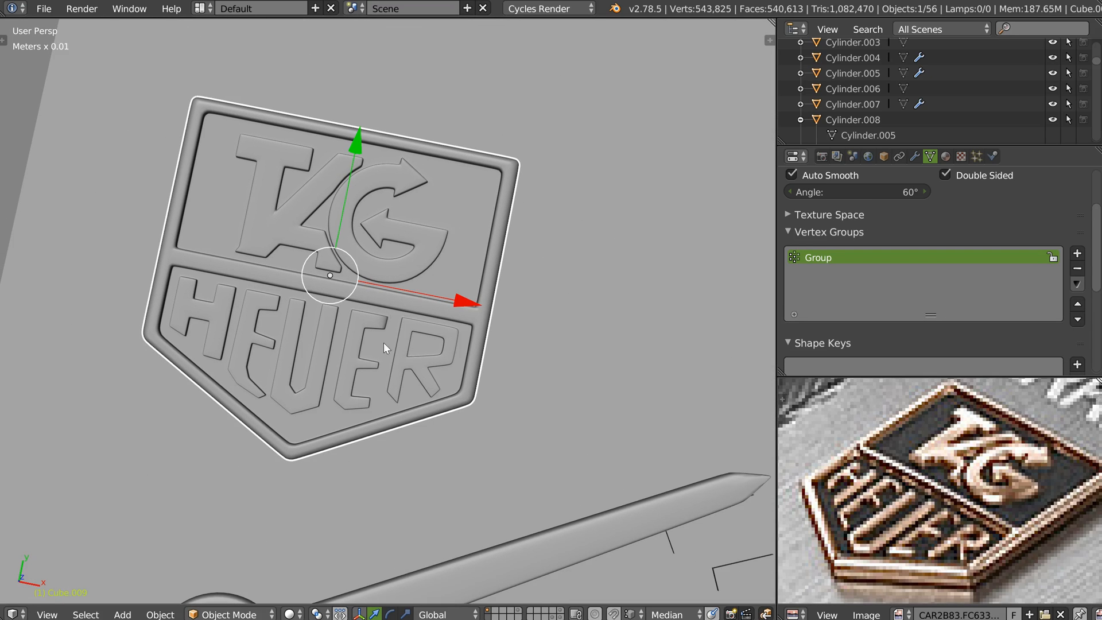
key(shift+z)
click(528, 353)
right_click(291, 359)
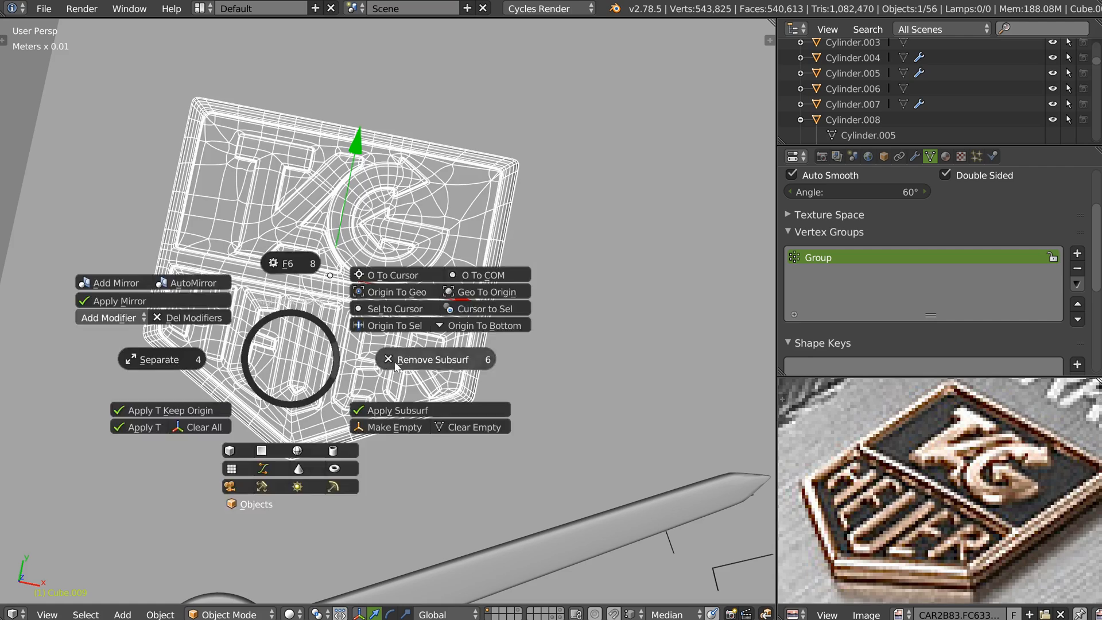
click(401, 363)
Step: Isolate the emblem, clear the selection, and examine its unsubdivided mesh from the top and from an oblique angle
scroll(299, 363, up, 1)
key(KP_Divide)
key(KP_7)
scroll(411, 267, up, 2)
key(a)
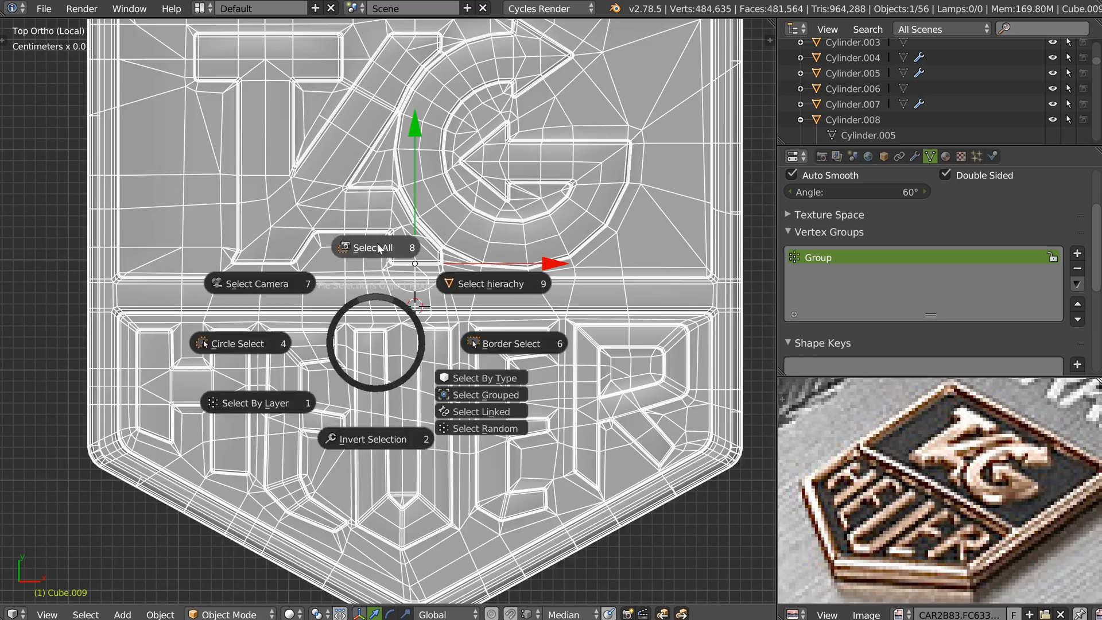
click(377, 243)
ctrl+scroll(452, 280, down, 1)
shift+scroll(476, 323, up, 5)
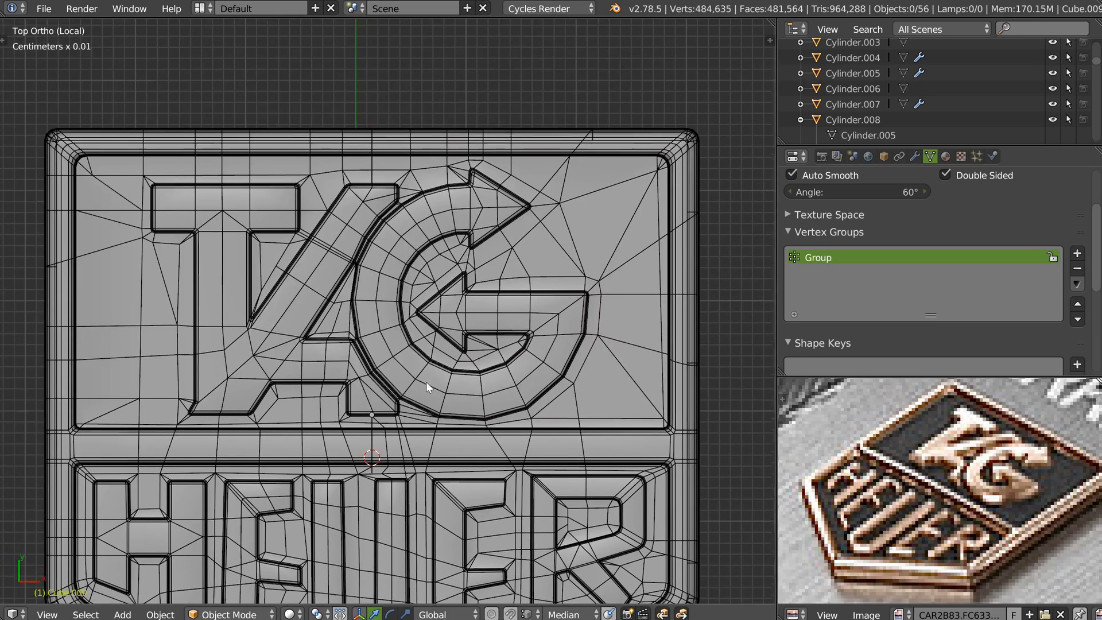
scroll(348, 353, down, 5)
middle_drag(428, 288, 358, 174)
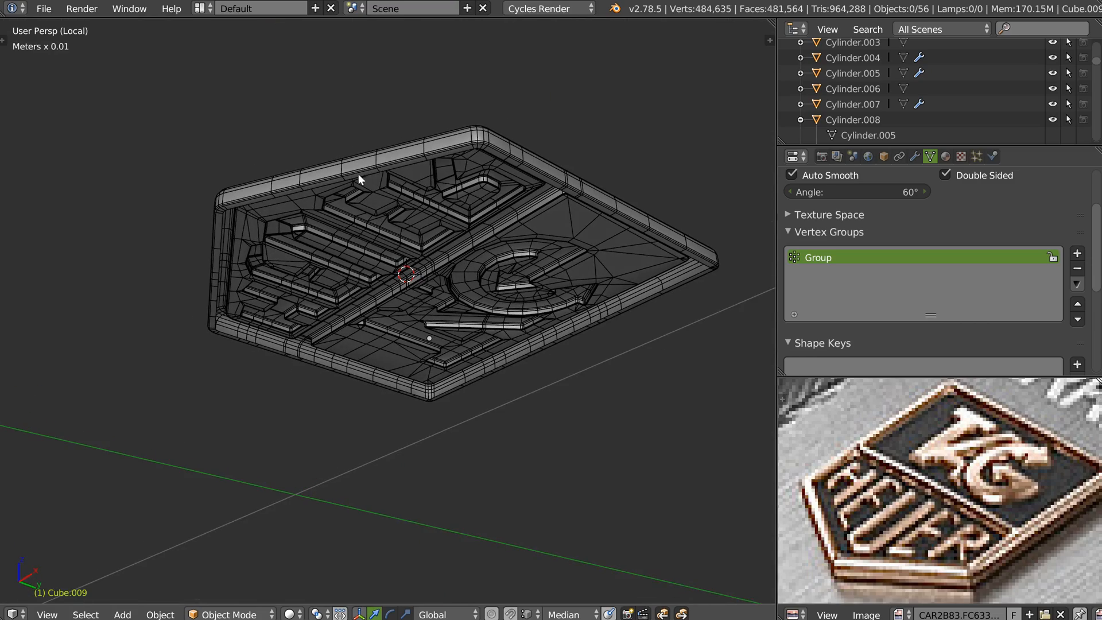
middle_drag(464, 148, 464, 304)
Step: Leave the isolated view, restore the emblem's subdivision smoothing and hide its wireframe overlay
key(KP_Divide)
right_click(332, 312)
click(404, 324)
key(z)
click(478, 257)
scroll(374, 329, down, 3)
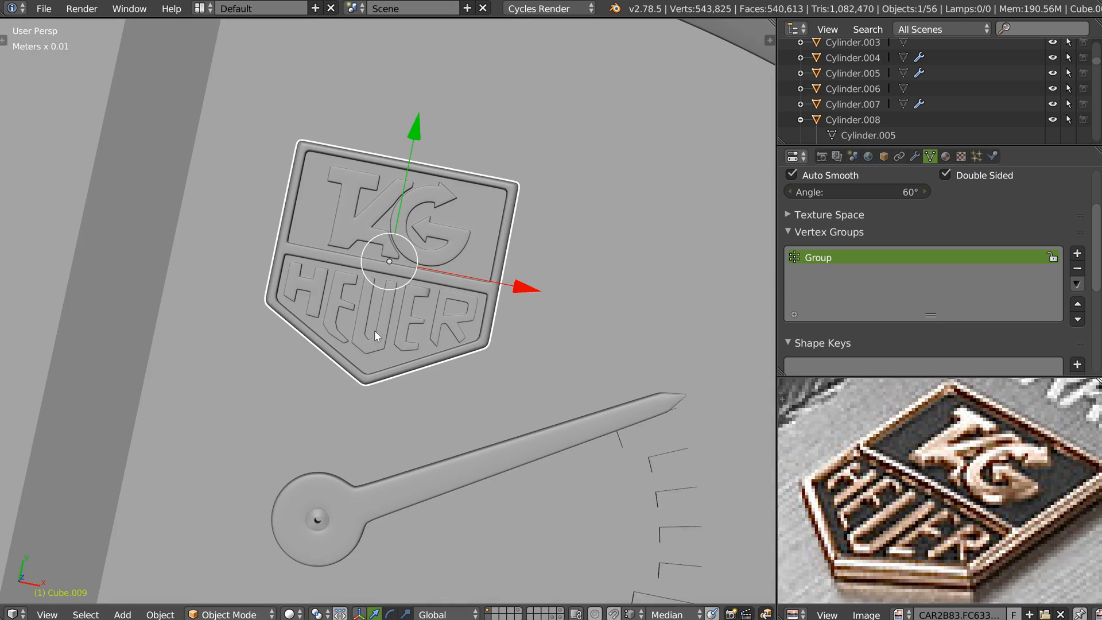
Step: Deselect everything and review the smoothed emblem against the hands and subdials of the watch face
key(a)
click(387, 254)
middle_drag(388, 253, 357, 318)
scroll(357, 318, down, 7)
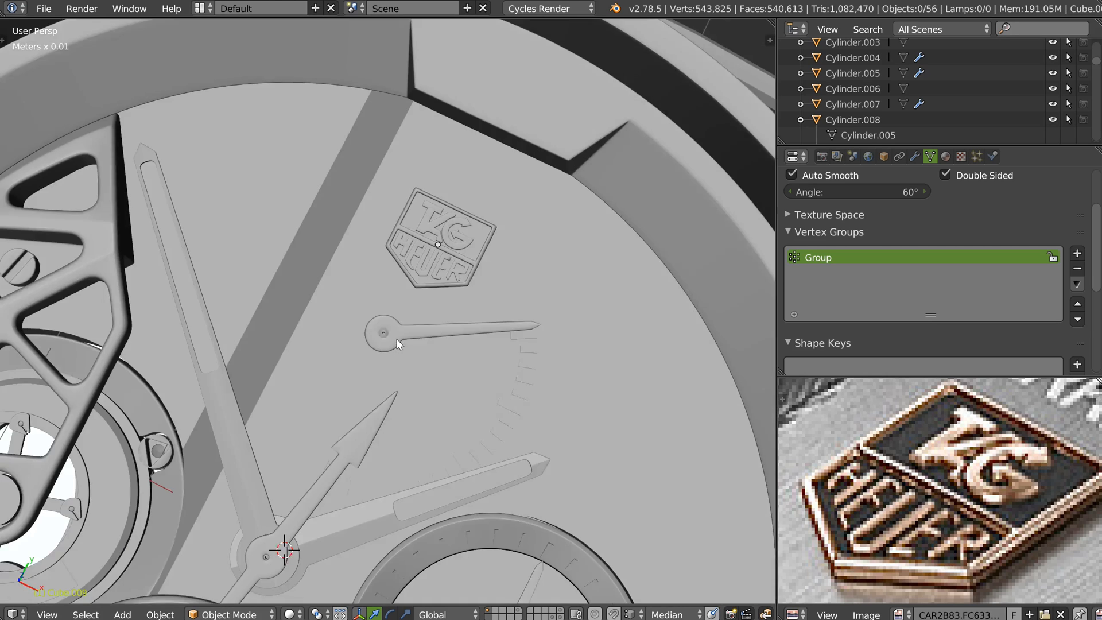
scroll(407, 284, up, 4)
scroll(402, 298, down, 4)
scroll(425, 209, up, 3)
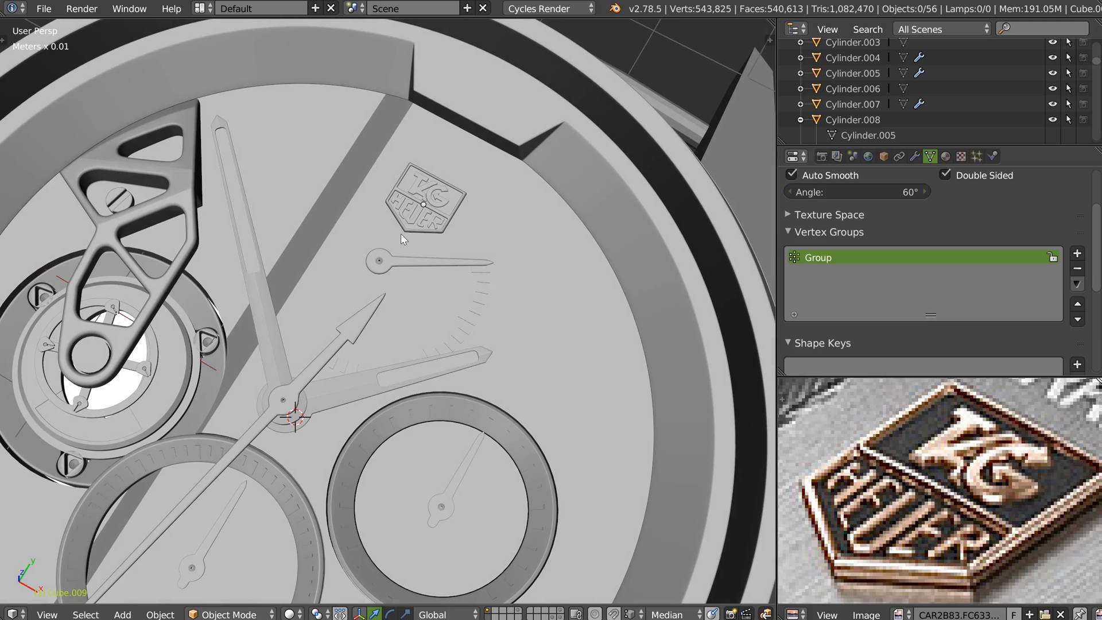
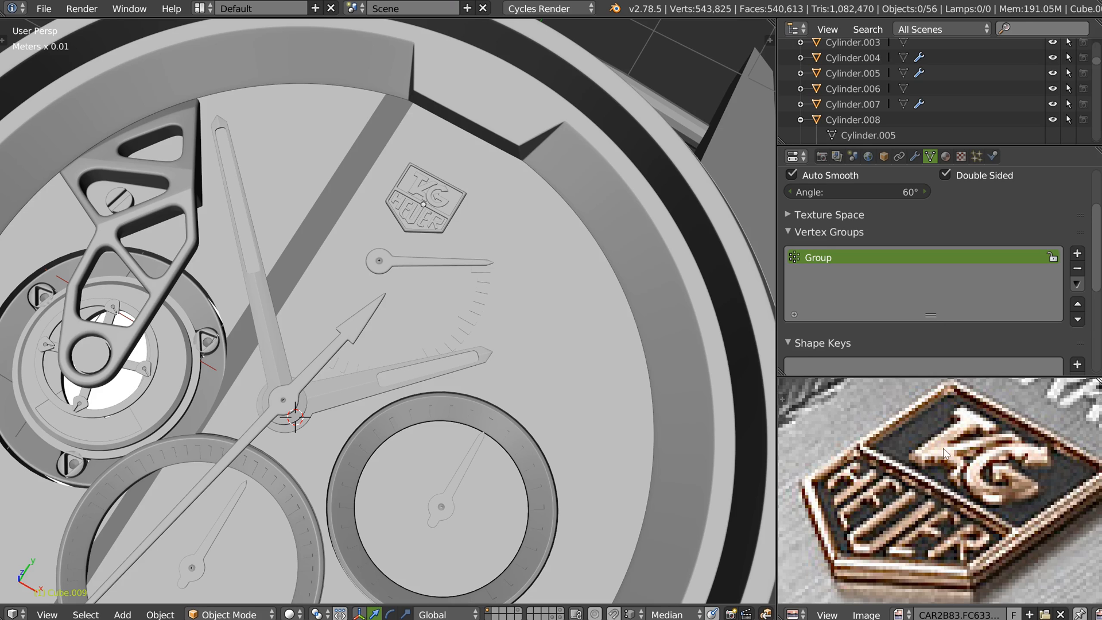
Step: Inspect the emblem's rounded frame and raised letters close up at a low angle, and select the emblem
middle_drag(315, 381, 318, 363)
shift+middle_drag(388, 228, 454, 253)
scroll(384, 277, up, 3)
scroll(425, 313, up, 7)
scroll(482, 245, up, 1)
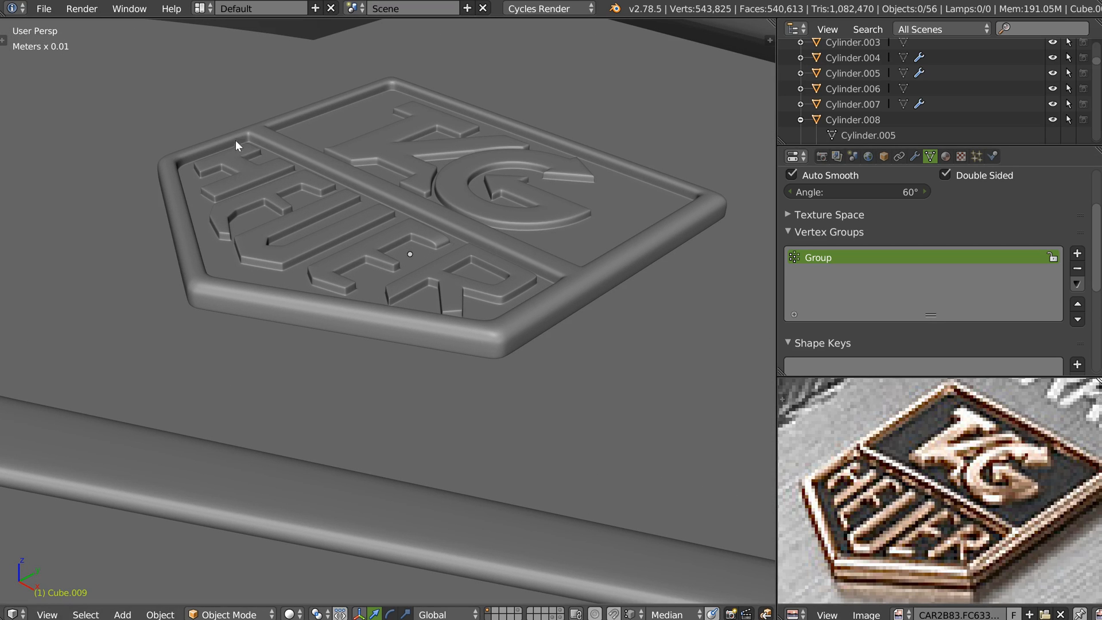
middle_drag(198, 188, 211, 192)
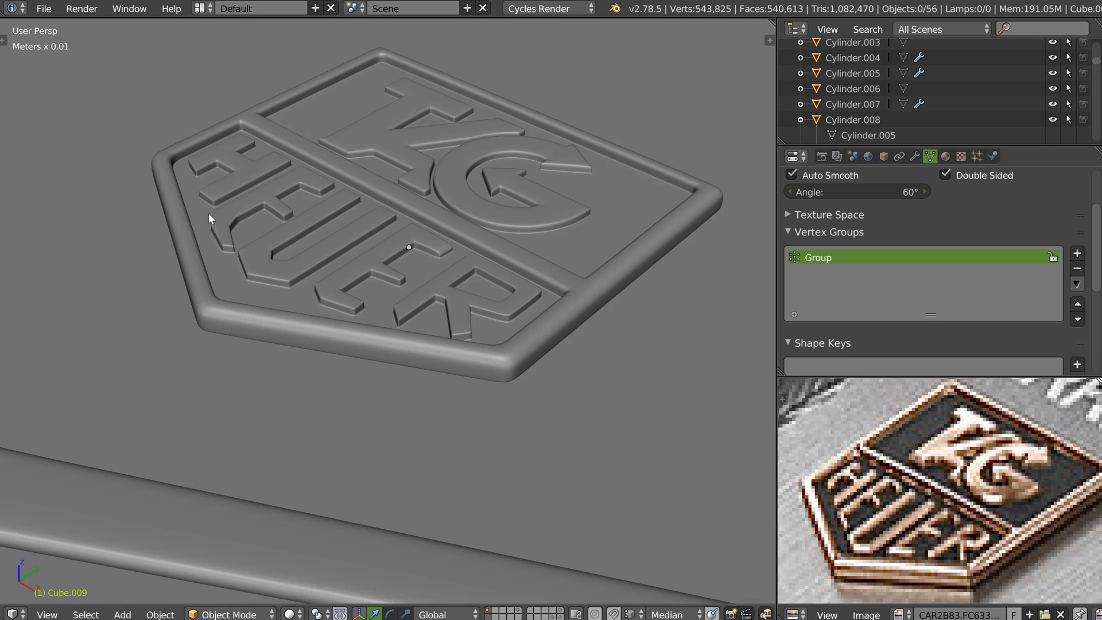
right_click(415, 284)
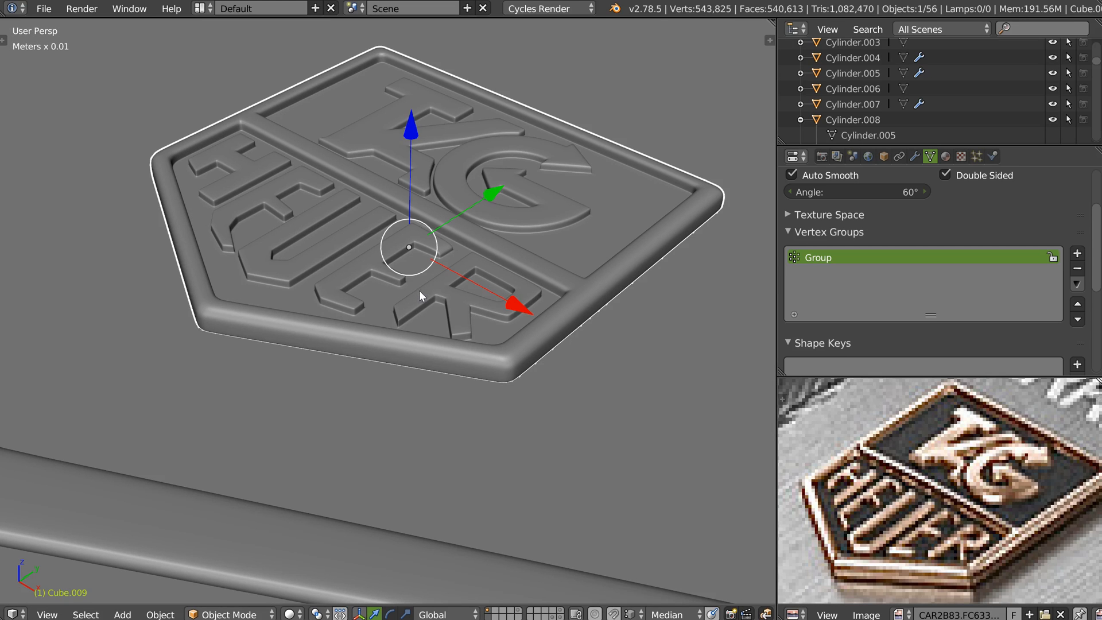
Step: Isolate the emblem and open its mesh for vertex editing in the right orthographic view
key(KP_Divide)
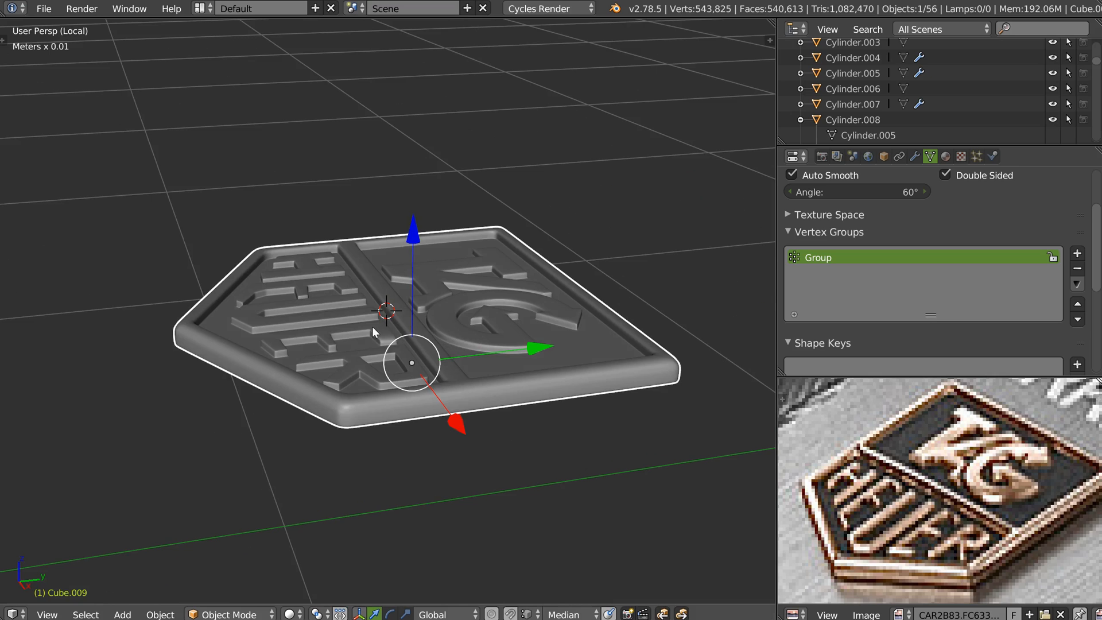
key(Tab)
key(KP_3)
ctrl+middle_drag(377, 360, 472, 361)
key(Tab)
click(300, 307)
key(Tab)
click(286, 277)
shift+middle_drag(510, 271, 449, 299)
shift+middle_drag(544, 280, 556, 282)
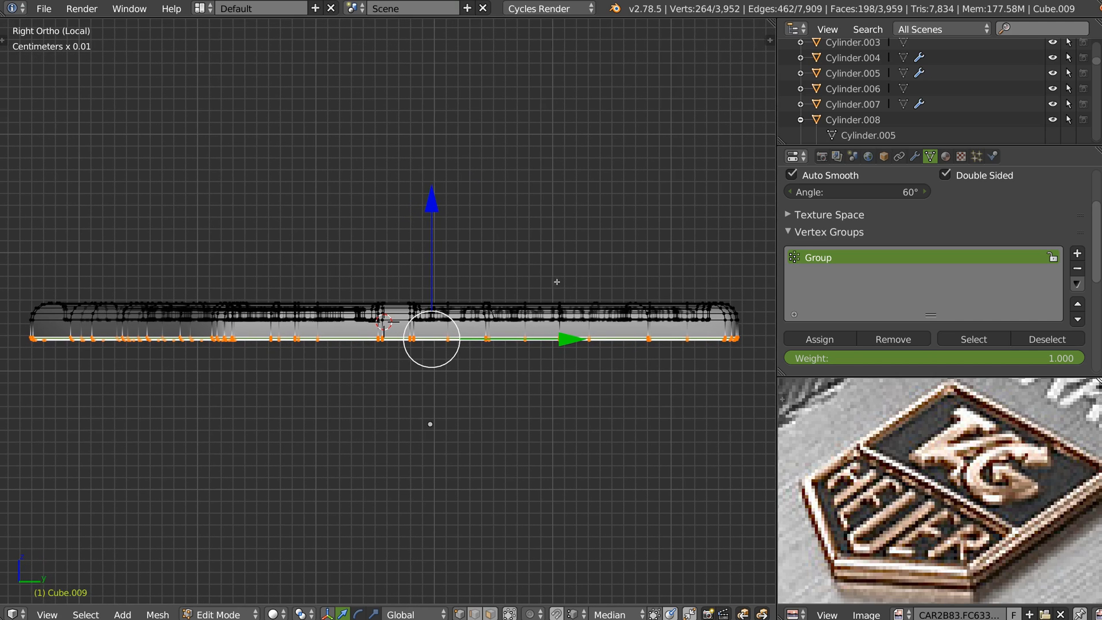
Step: Clear the selection and select the vertices of the recessed floor across the emblem's full width
key(a)
scroll(538, 321, up, 2)
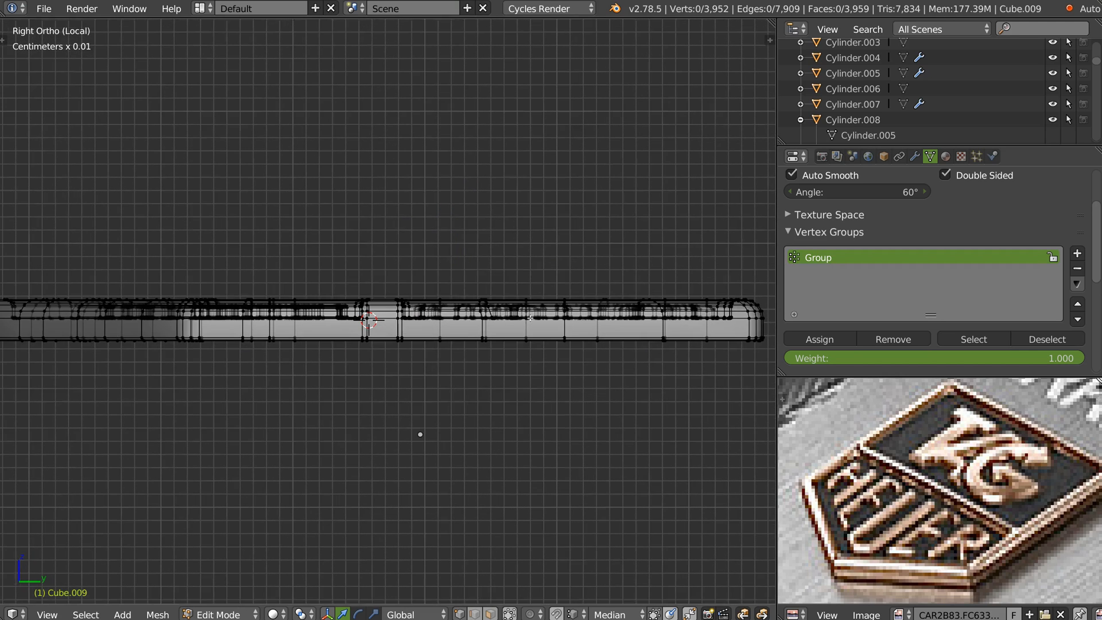
key(b)
drag(750, 328, 0, 310)
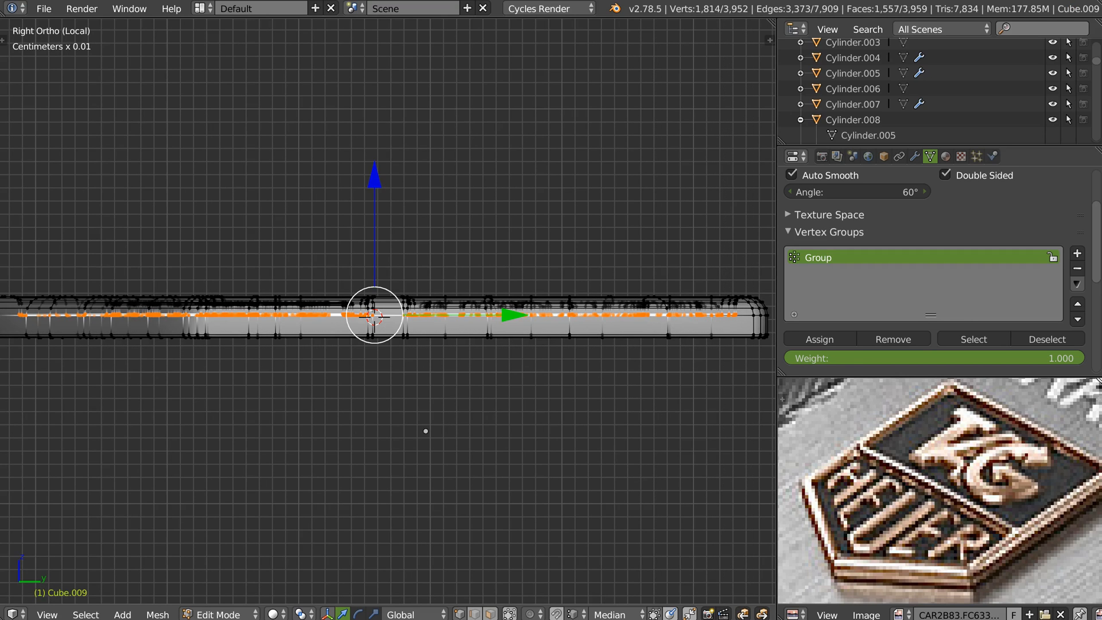
Step: Try to lower the selected recessed floor slightly along the vertical axis
drag(377, 179, 374, 194)
key(ctrl+z)
key(ctrl+z)
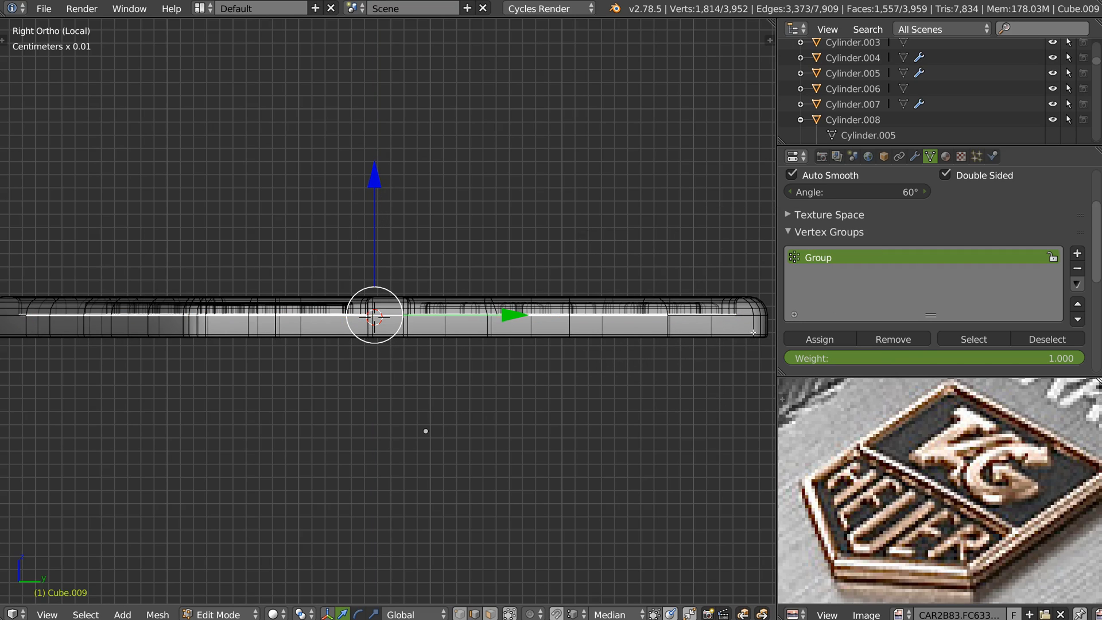
Step: Remove the stray frame edge loop from the selection and lower the recessed floor slightly
alt+right_click(747, 316)
key(ctrl+z)
alt+shift+right_click(746, 316)
alt+shift+right_click(746, 316)
middle_drag(497, 281, 506, 341)
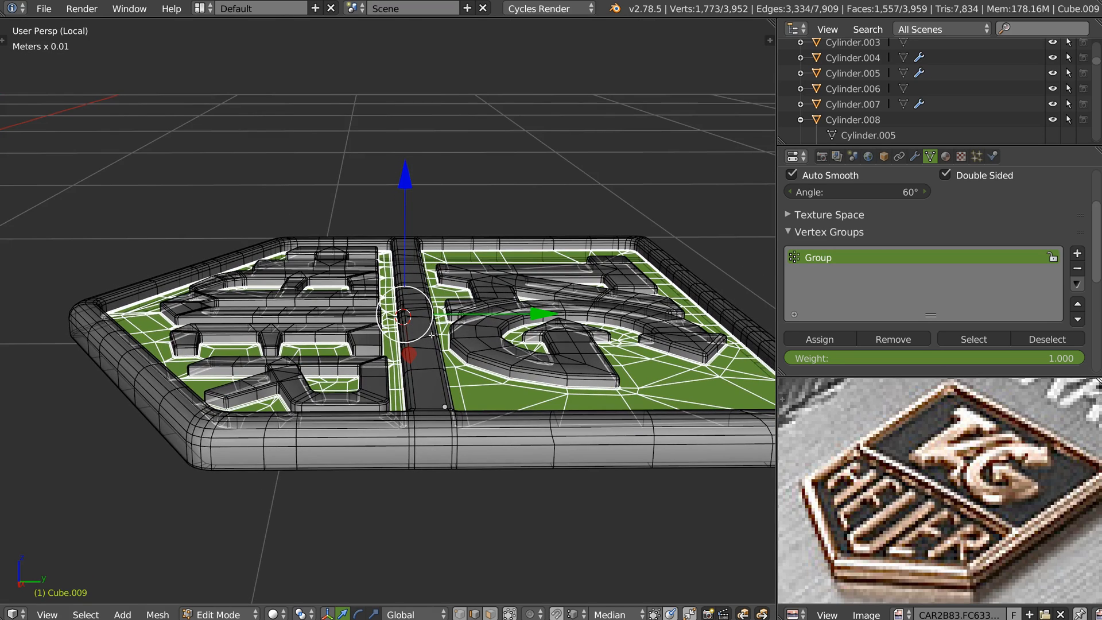
key(KP_3)
drag(404, 179, 404, 186)
Step: Select only the upper vertices of the frame and letters and raise them slightly above the recessed floor
key(Tab)
click(466, 278)
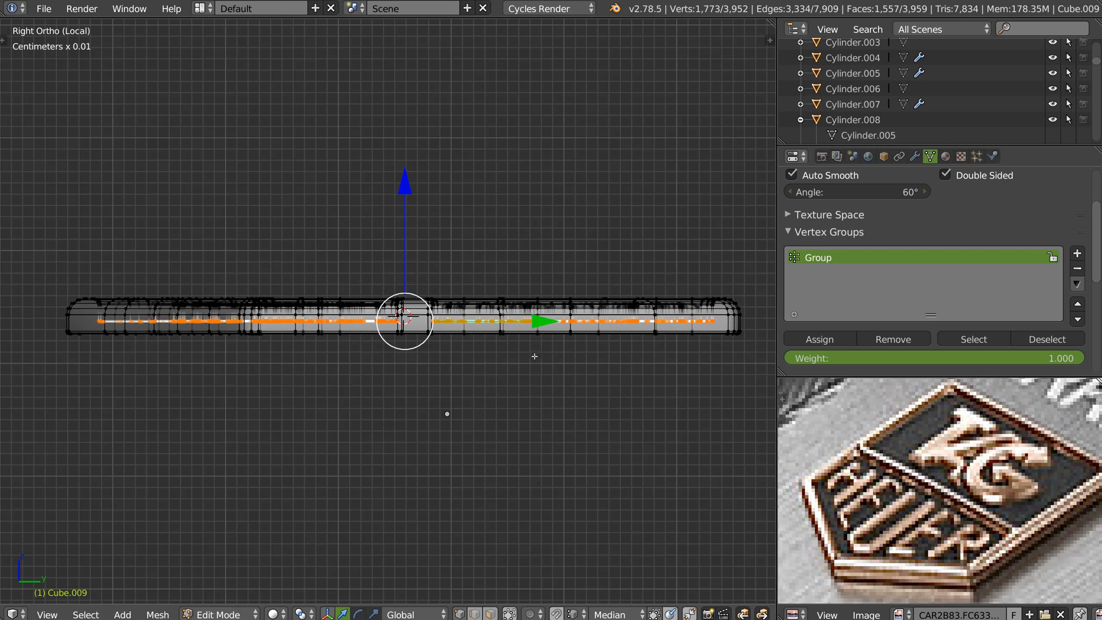
key(a)
right_click(726, 306)
key(b)
drag(755, 266, 1, 316)
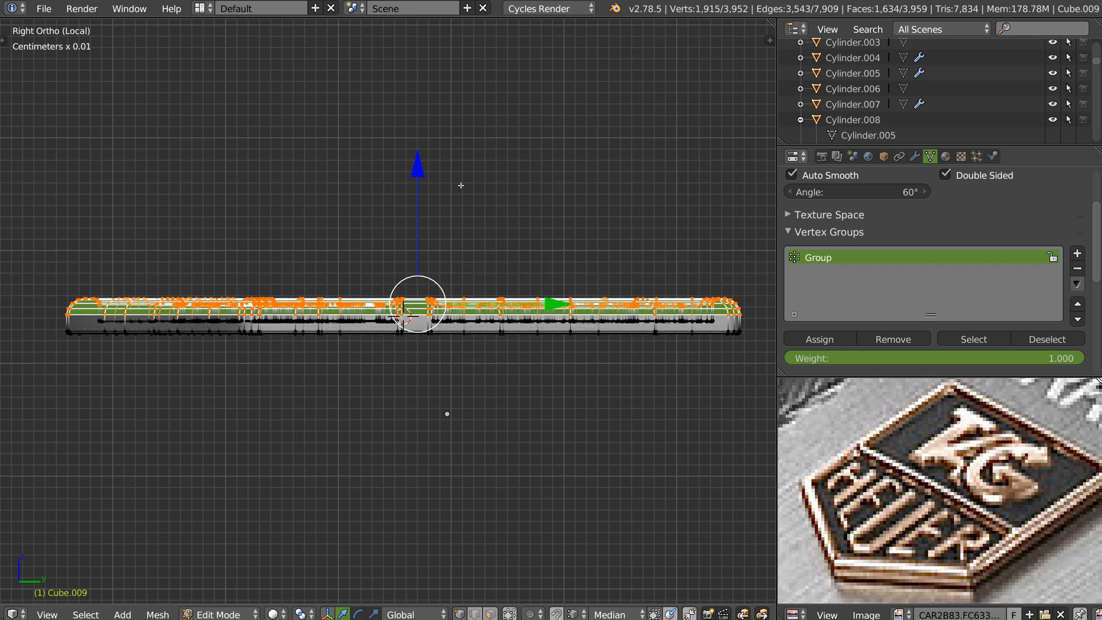
drag(417, 166, 418, 160)
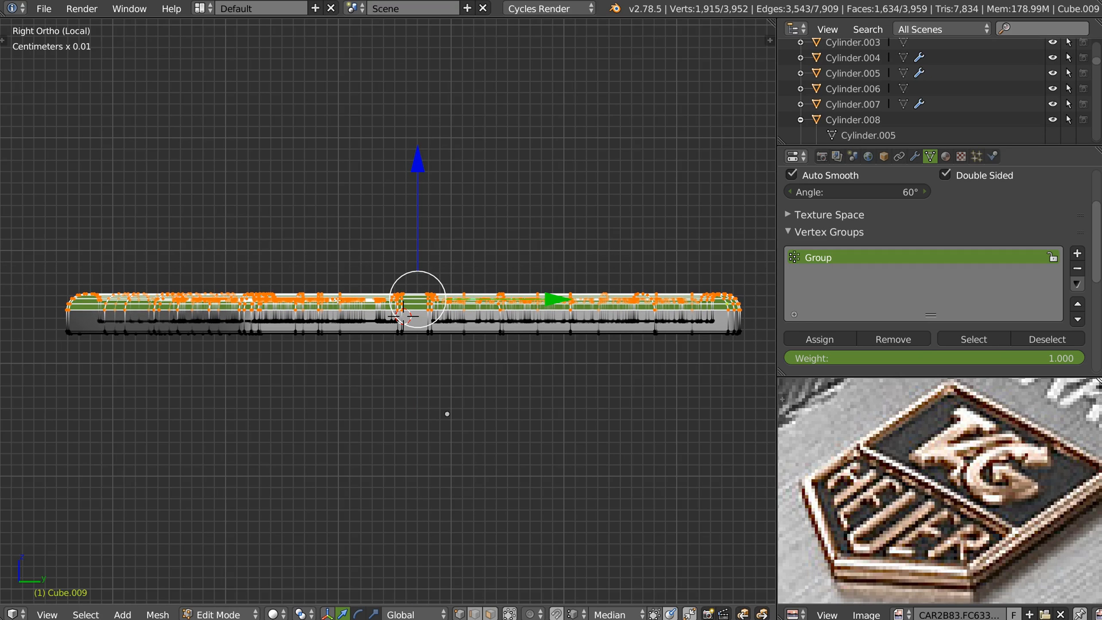
Step: Reselect the recessed floor vertices and raise them in two small moves, previewing the smoothed relief in between
key(a)
key(b)
drag(719, 316, 63, 324)
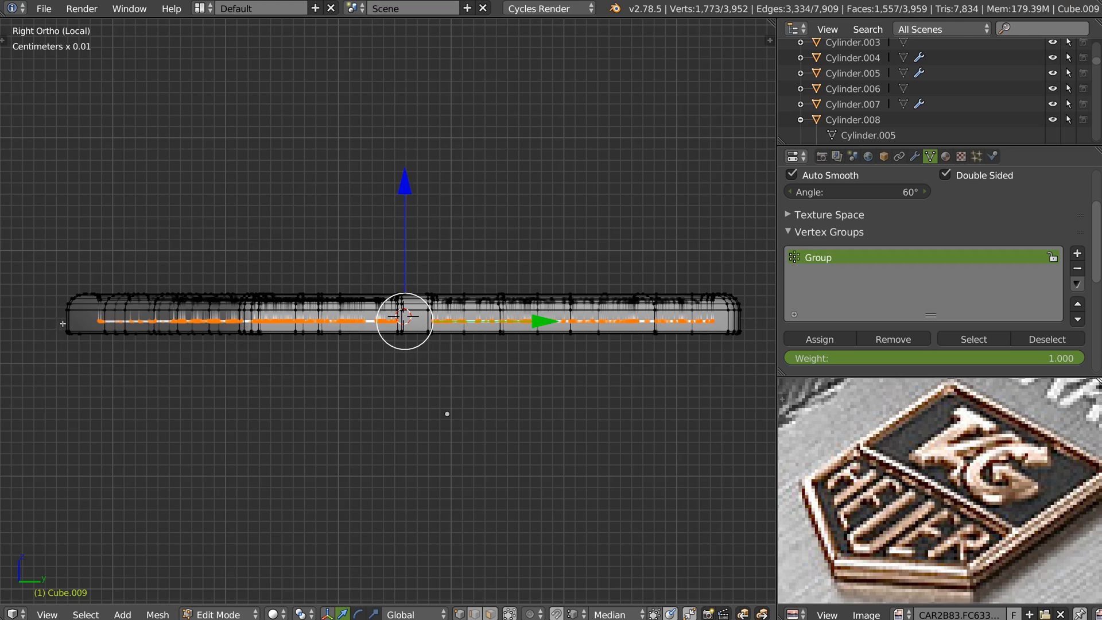
drag(403, 181, 401, 177)
middle_drag(307, 238, 336, 273)
key(Tab)
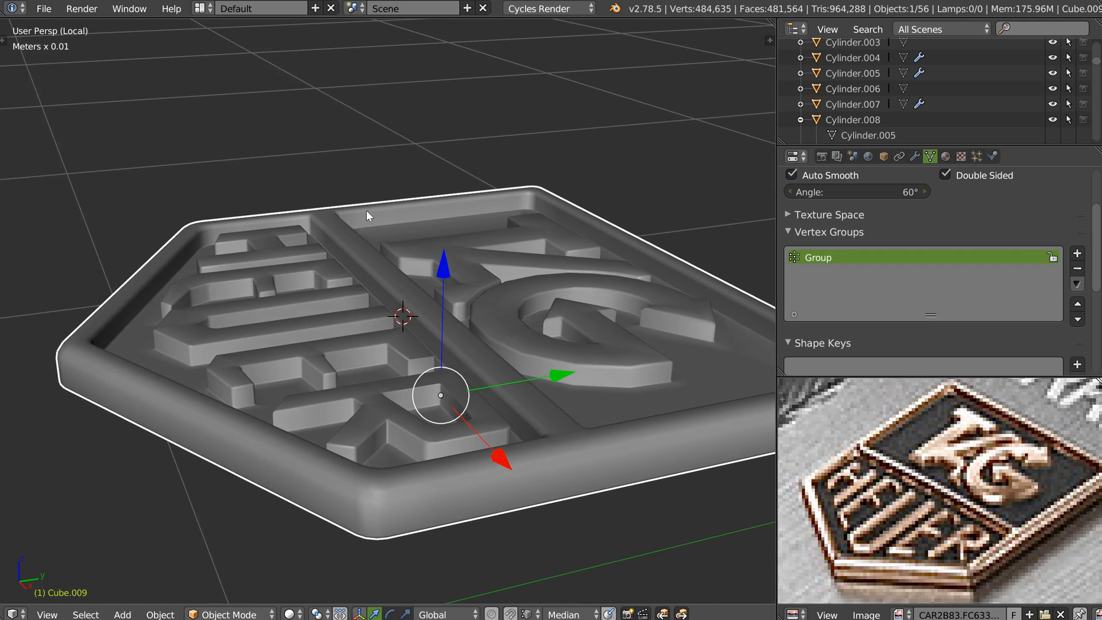
middle_drag(366, 210, 368, 271)
key(Tab)
drag(403, 182, 403, 179)
key(Tab)
Step: Examine the isolated emblem's smoothed relief from above, toggling its wireframe overlay
middle_drag(438, 200, 418, 288)
middle_drag(369, 319, 421, 362)
scroll(388, 357, down, 2)
right_click(422, 363)
click(540, 373)
key(shift+z)
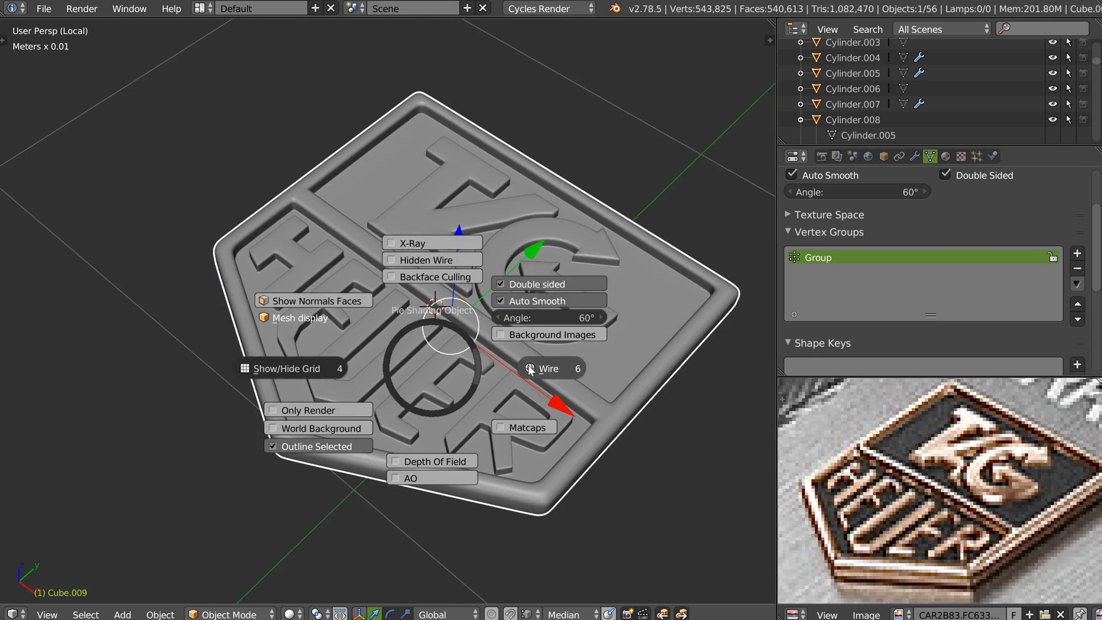
click(531, 367)
key(shift+z)
key(Escape)
middle_drag(379, 311, 421, 352)
key(shift+z)
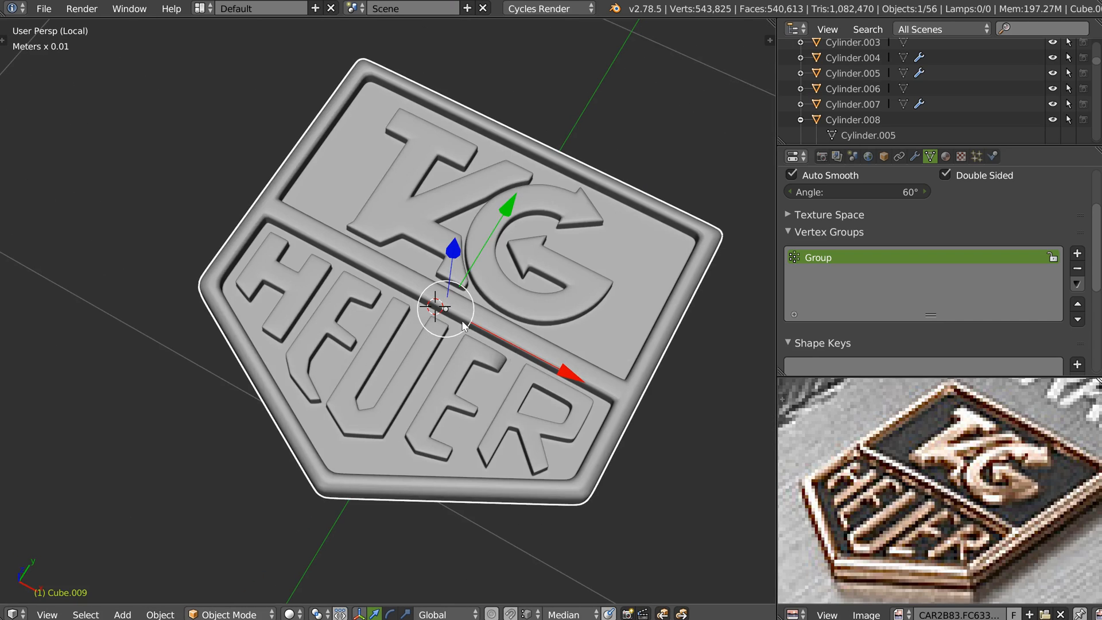
Step: Leave the isolated view and inspect the upper arm of the second E in HEUER up close
key(KP_Divide)
middle_drag(418, 314, 456, 296)
scroll(425, 333, down, 4)
middle_drag(367, 315, 422, 272)
scroll(436, 270, up, 3)
middle_drag(545, 234, 408, 258)
scroll(408, 257, up, 6)
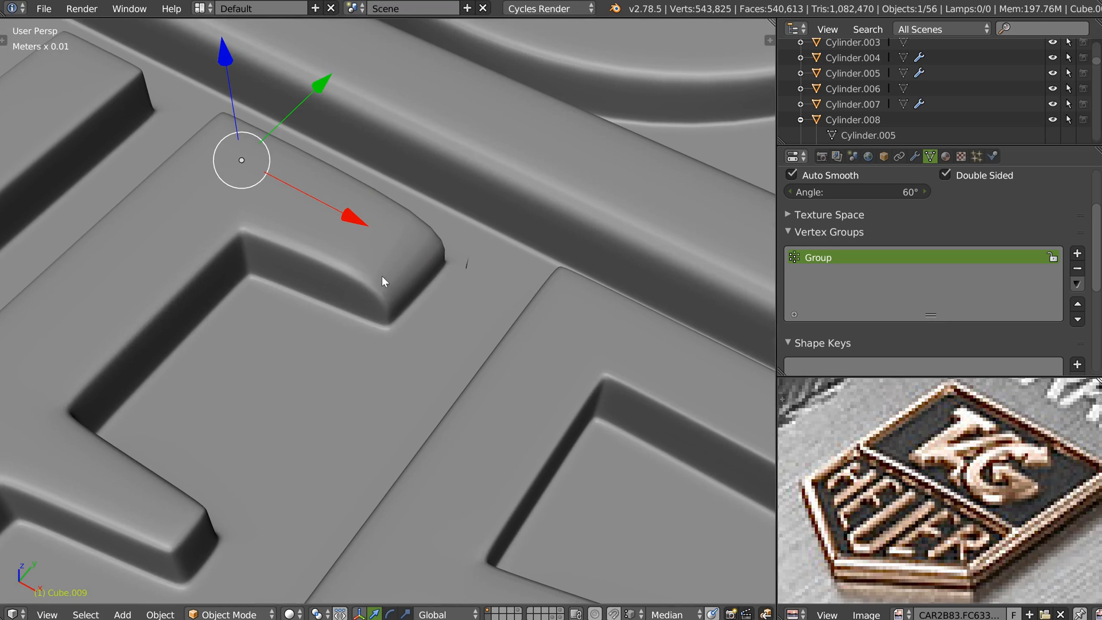
right_click(394, 290)
key(Tab)
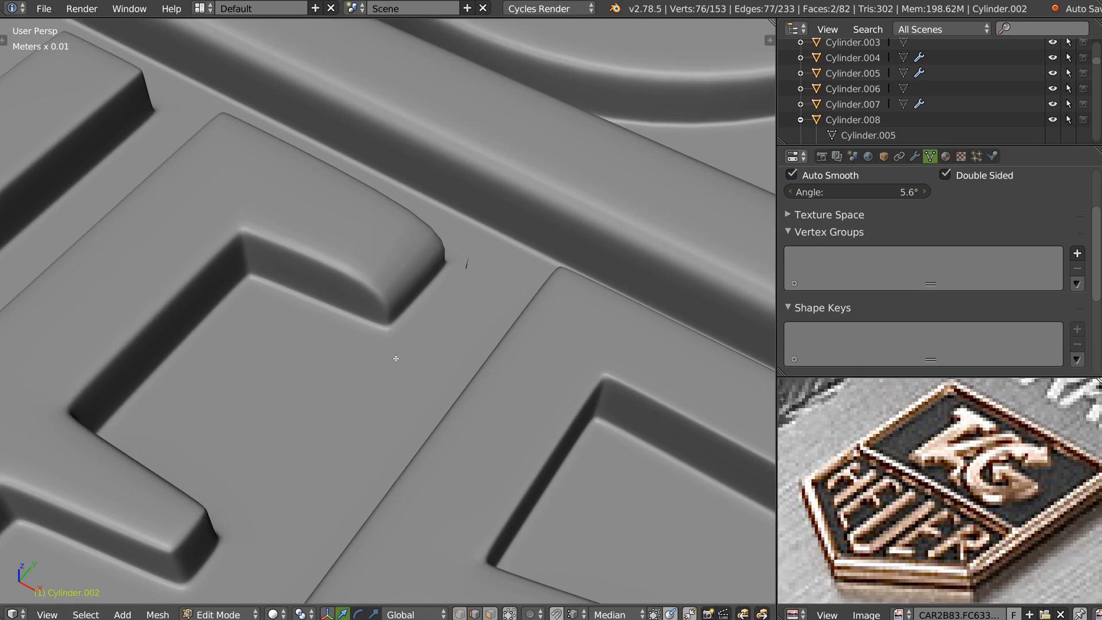
scroll(396, 359, down, 8)
key(Tab)
right_click(428, 335)
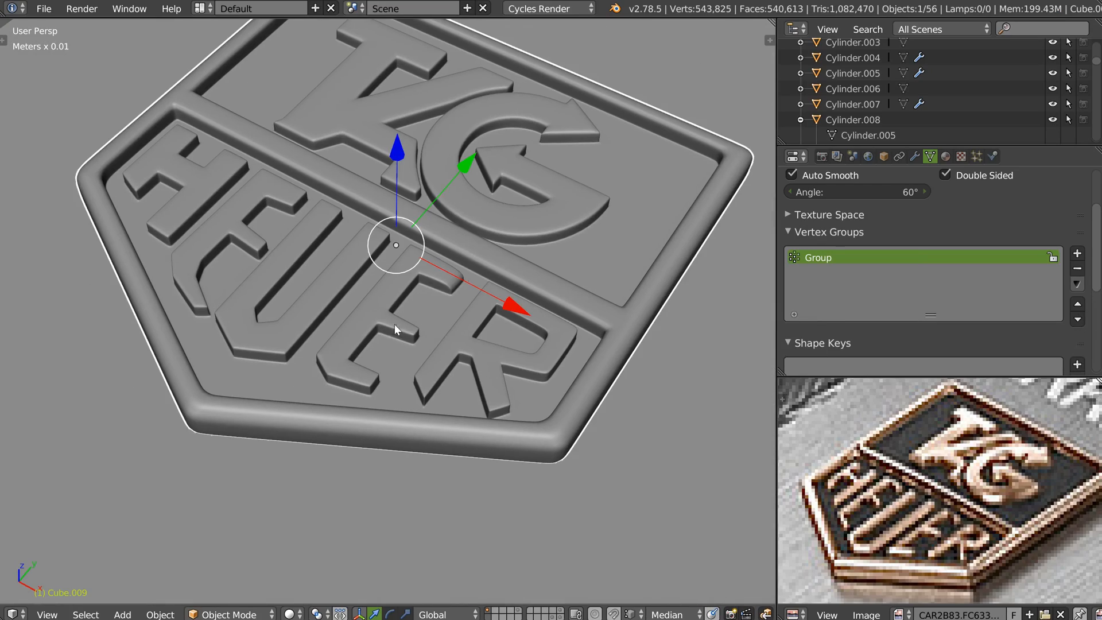
Step: Bevel the top end edge of the second E's upper arm with 2 segments and an offset of about 0.0018
key(Tab)
scroll(394, 323, up, 8)
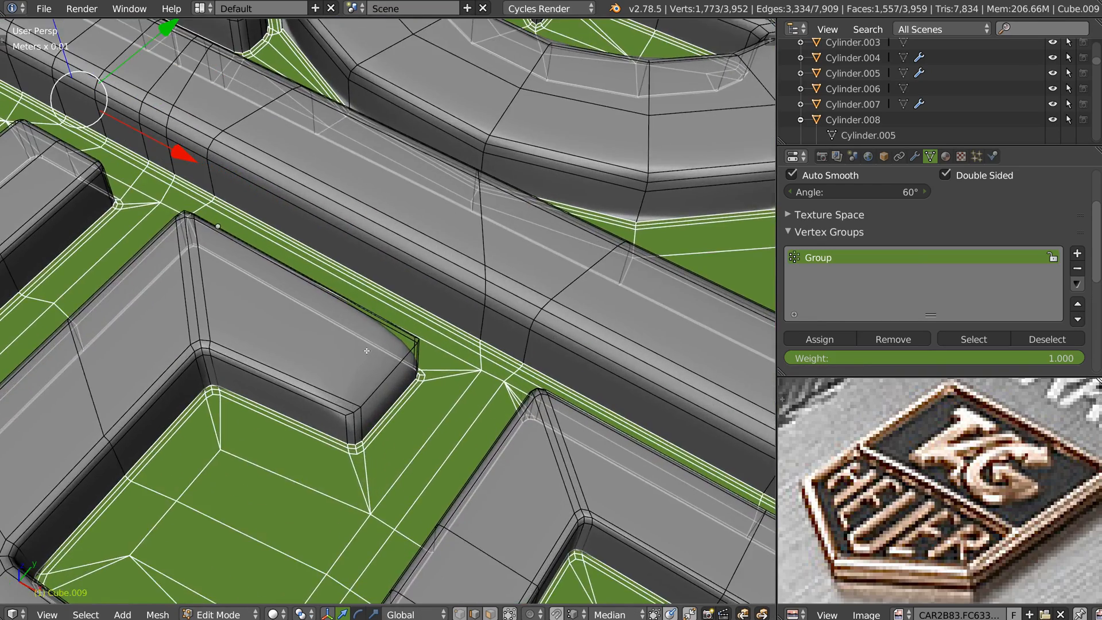
scroll(367, 350, up, 1)
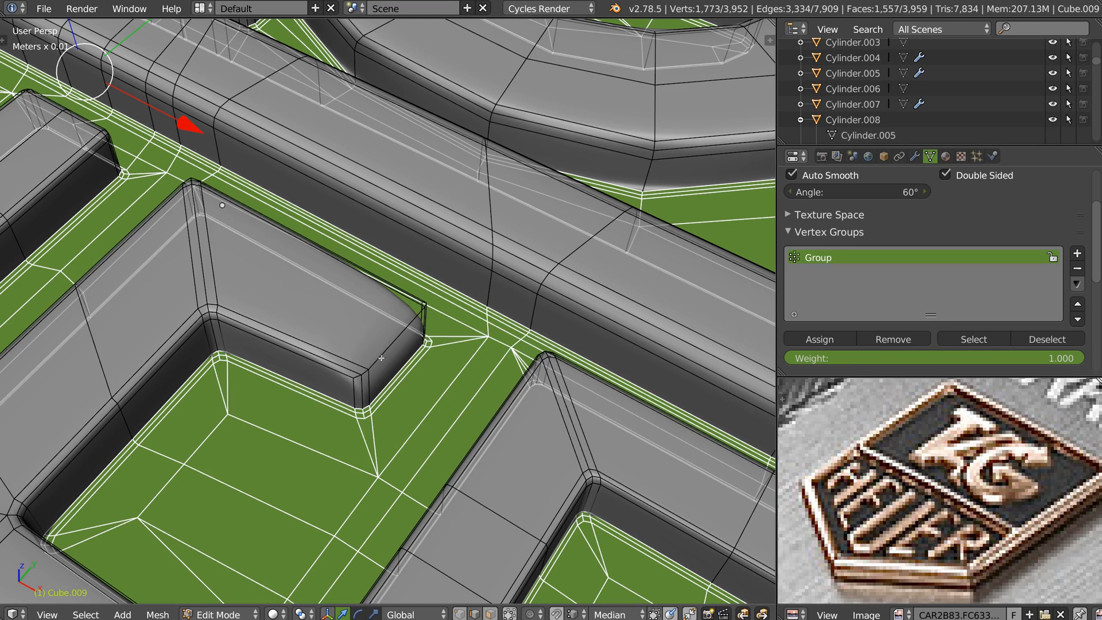
alt+right_click(375, 391)
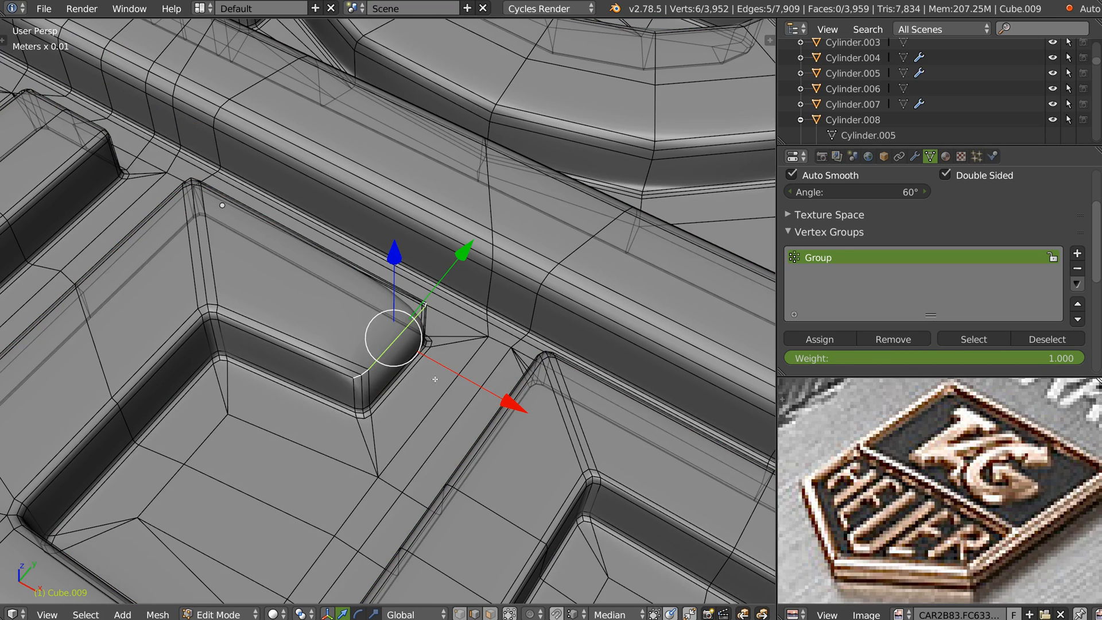
key(ctrl+b)
scroll(442, 380, up, 1)
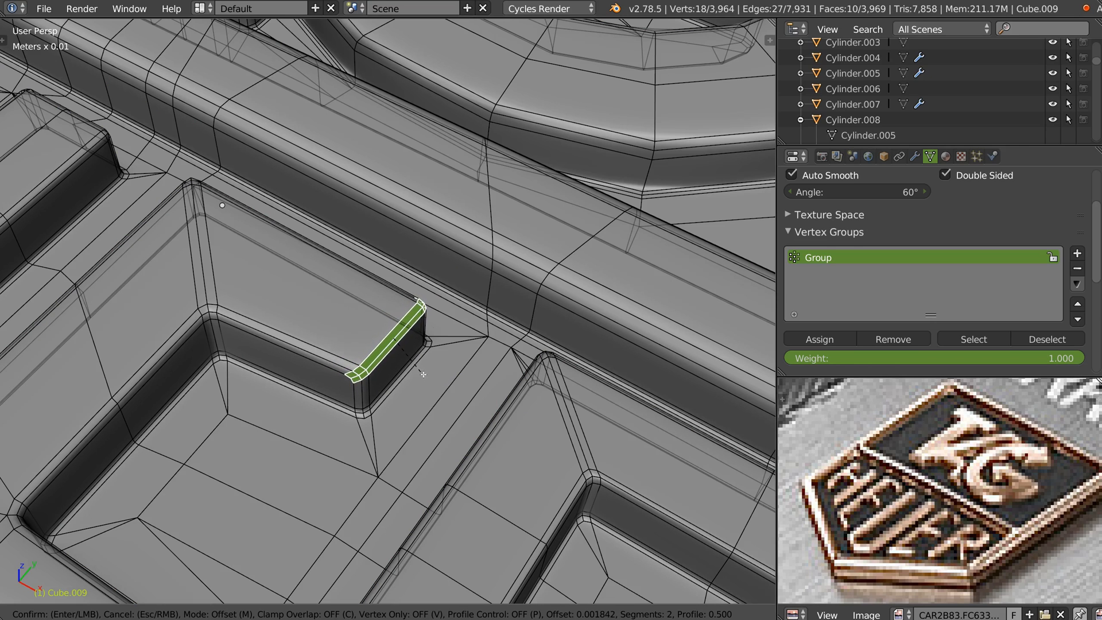
click(424, 375)
middle_drag(424, 375, 402, 352)
scroll(406, 352, up, 4)
scroll(400, 354, down, 2)
Step: Merge the three bevel vertices at the arm end's inner top corner at their center and dissolve the extra edge
key(Tab)
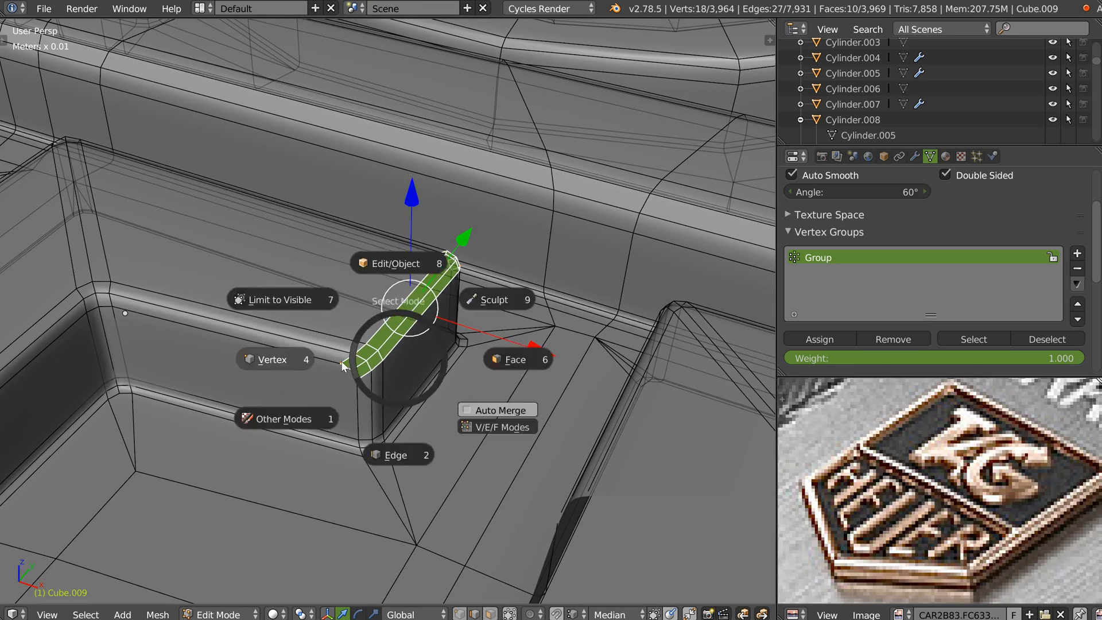
click(343, 366)
right_click(344, 372)
shift+click(357, 380)
shift+click(353, 372)
right_click(353, 376)
click(399, 487)
key(Tab)
click(380, 439)
right_click(359, 365)
key(ctrl+x)
Step: Merge the three bevel vertices at the arm end's opposite top corner at their center and dissolve the extra edge there
middle_drag(367, 351, 215, 327)
middle_drag(508, 426, 482, 417)
key(ctrl+Tab)
key(1)
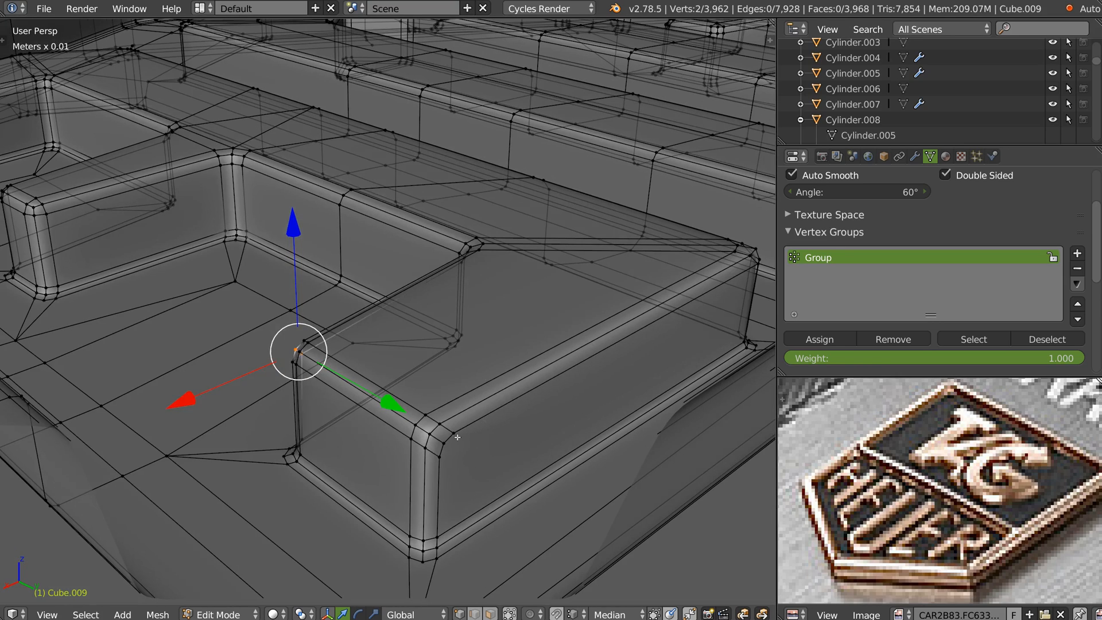
click(457, 436)
shift+click(439, 459)
shift+click(445, 445)
right_click(448, 448)
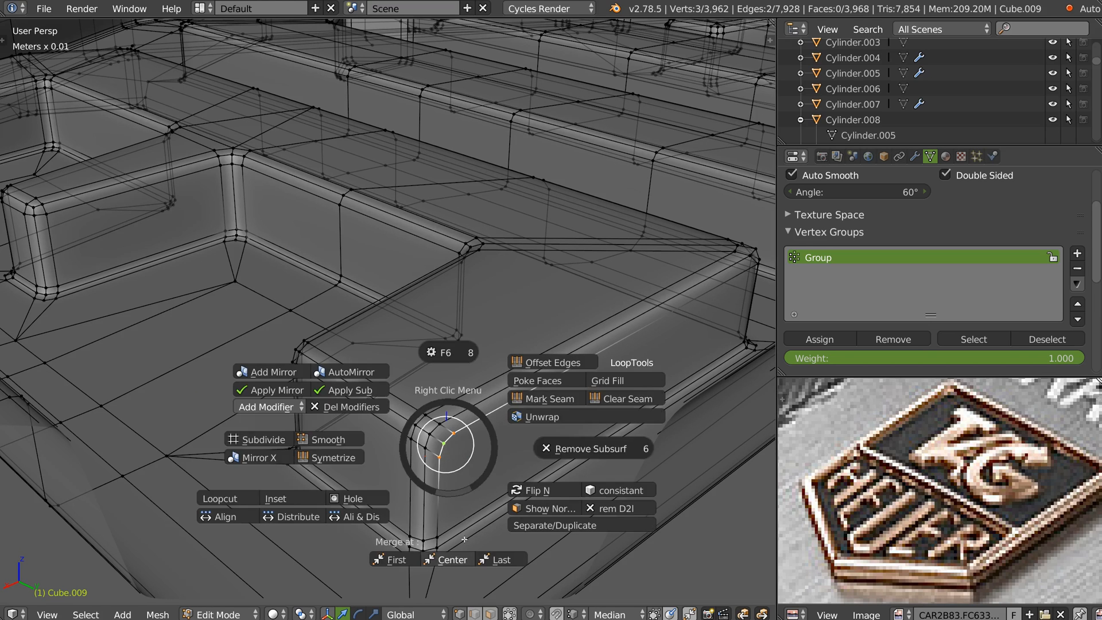
click(453, 559)
shift+click(447, 450)
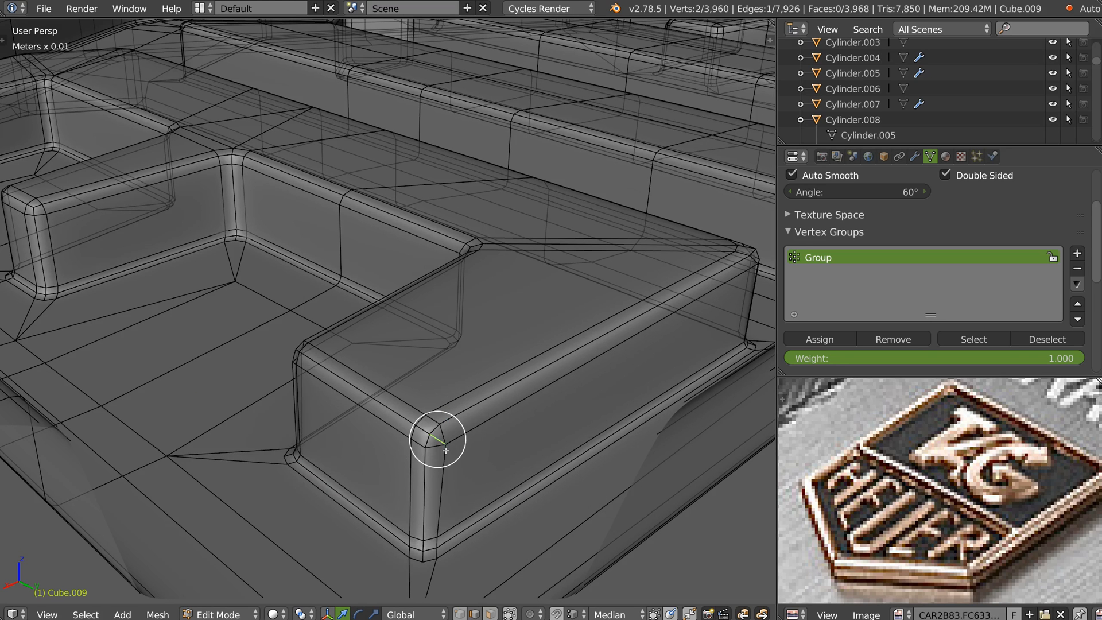
Step: Leave mesh editing and check the smoothed arm end of the second E with its wireframe shown
key(Tab)
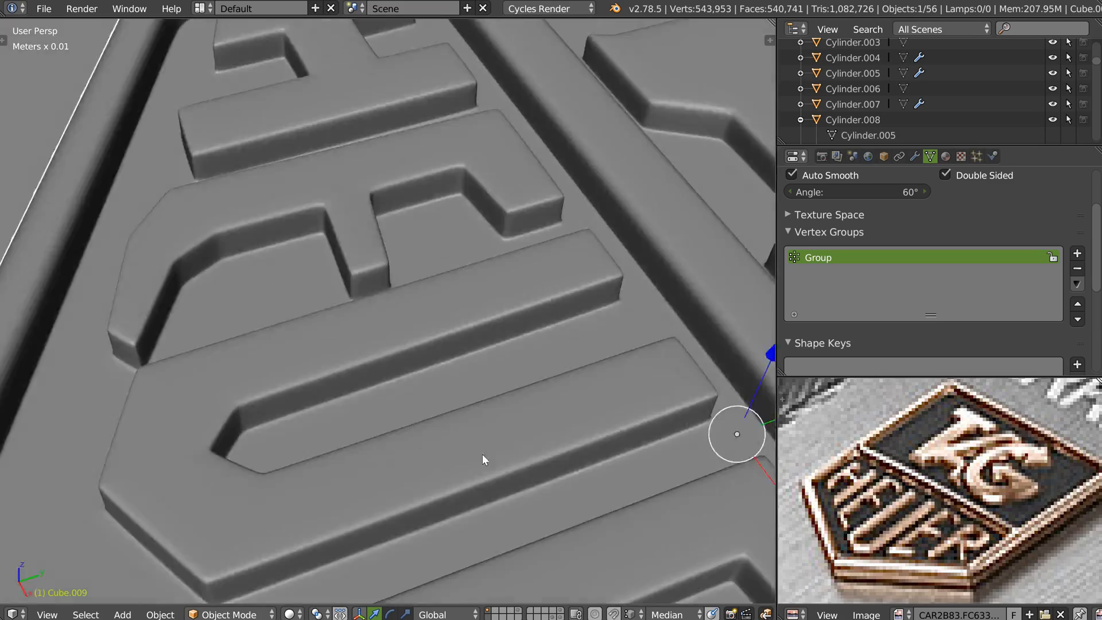
middle_drag(483, 454, 391, 337)
key(z)
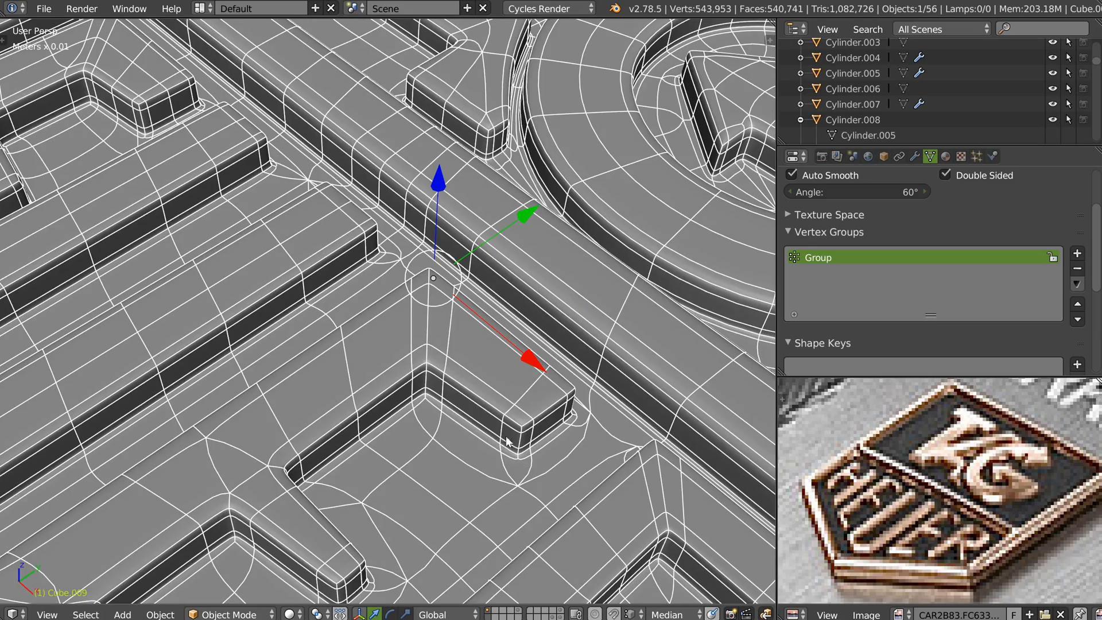
scroll(506, 441, up, 6)
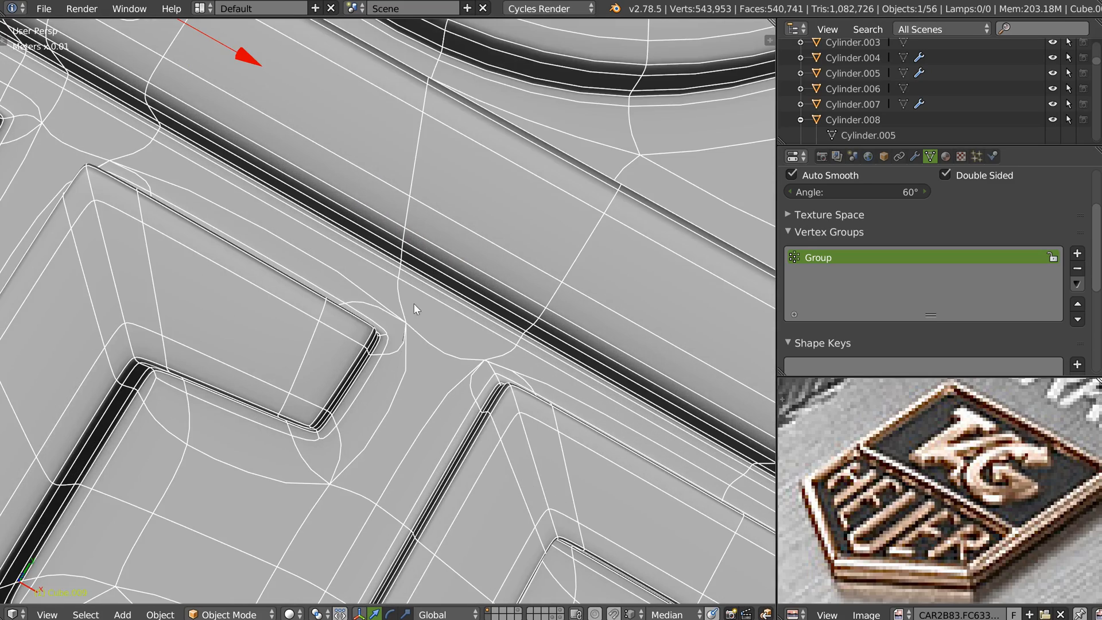
Step: Add a centered loop cut through the second E's lower and middle arms and the adjoining bottom frame
key(Tab)
click(393, 368)
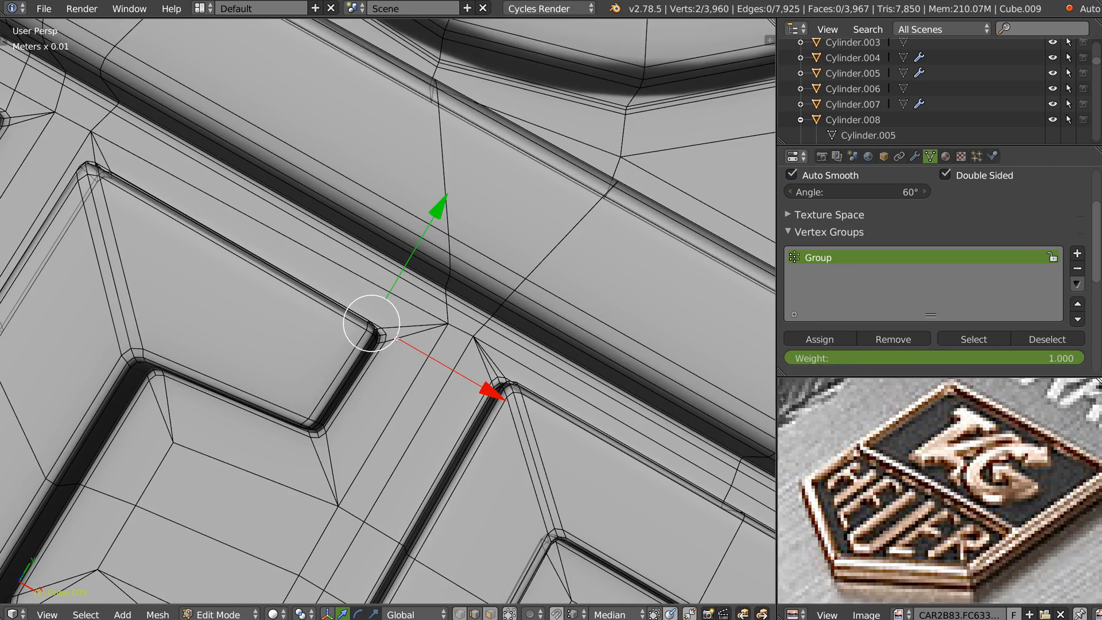
scroll(328, 257, down, 2)
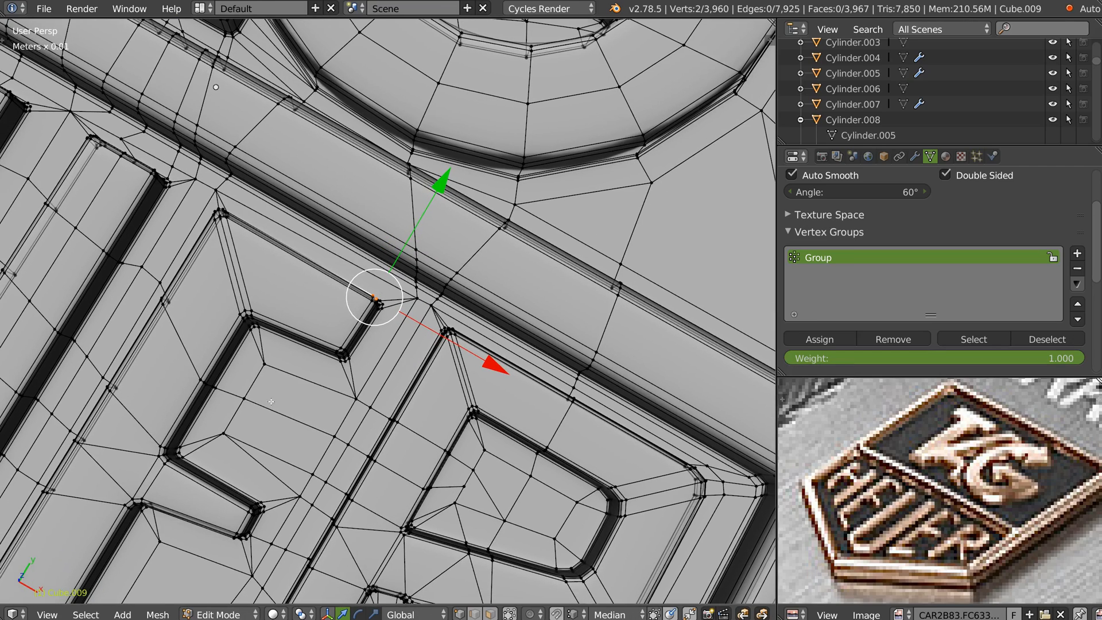
shift+middle_drag(229, 499, 288, 283)
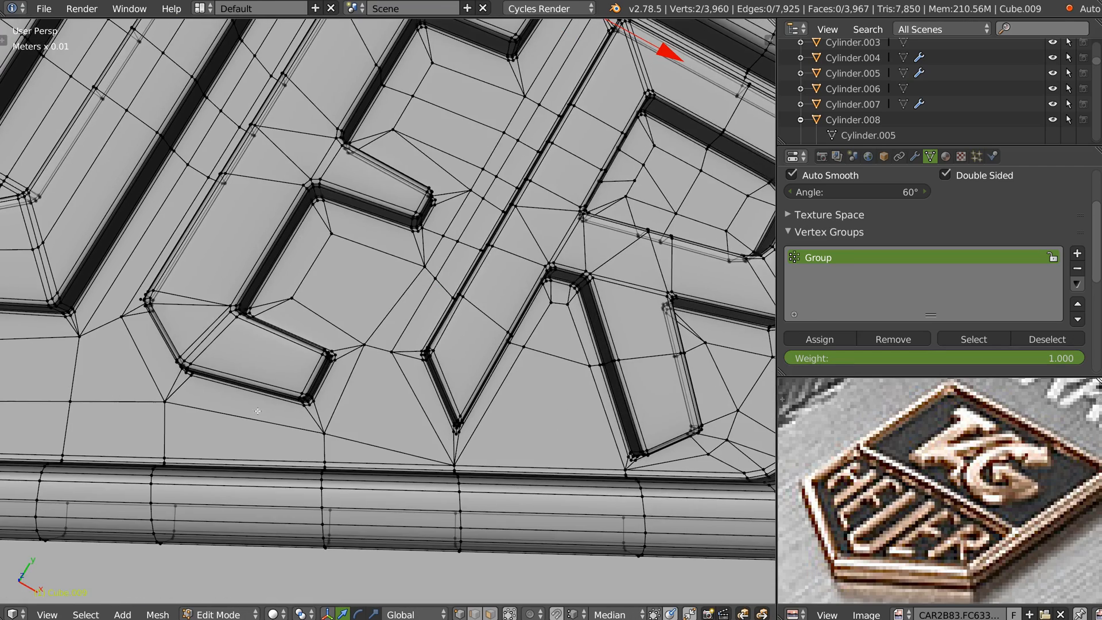
key(ctrl+r)
click(286, 353)
right_click(286, 353)
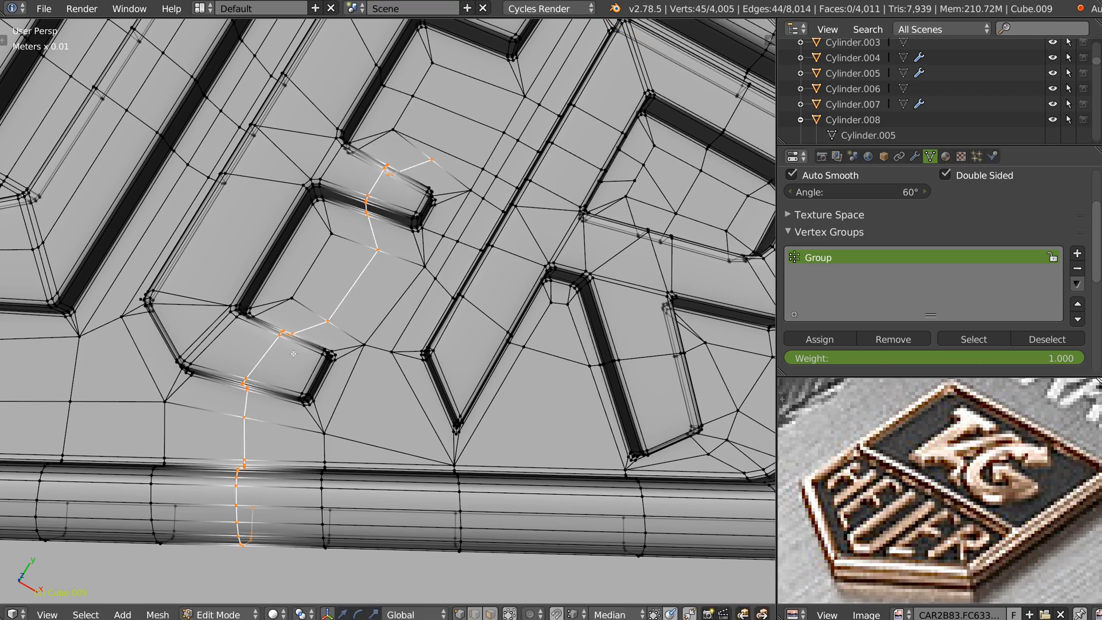
Step: In top view, extend the loop with a knife cut through the second E's upper arm to the divider bar's upper edge
scroll(353, 340, up, 3)
key(KP_7)
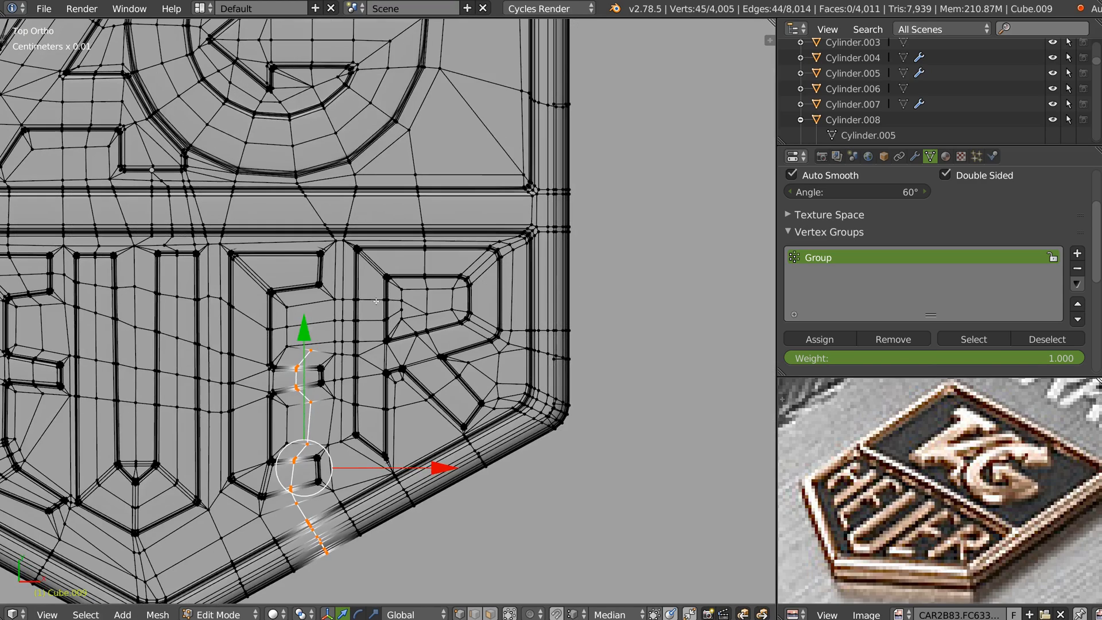
shift+middle_drag(341, 351, 407, 367)
mouse_move(406, 368)
ctrl+middle_down()
mouse_move(406, 327)
mouse_move(405, 347)
ctrl+middle_up()
key(k)
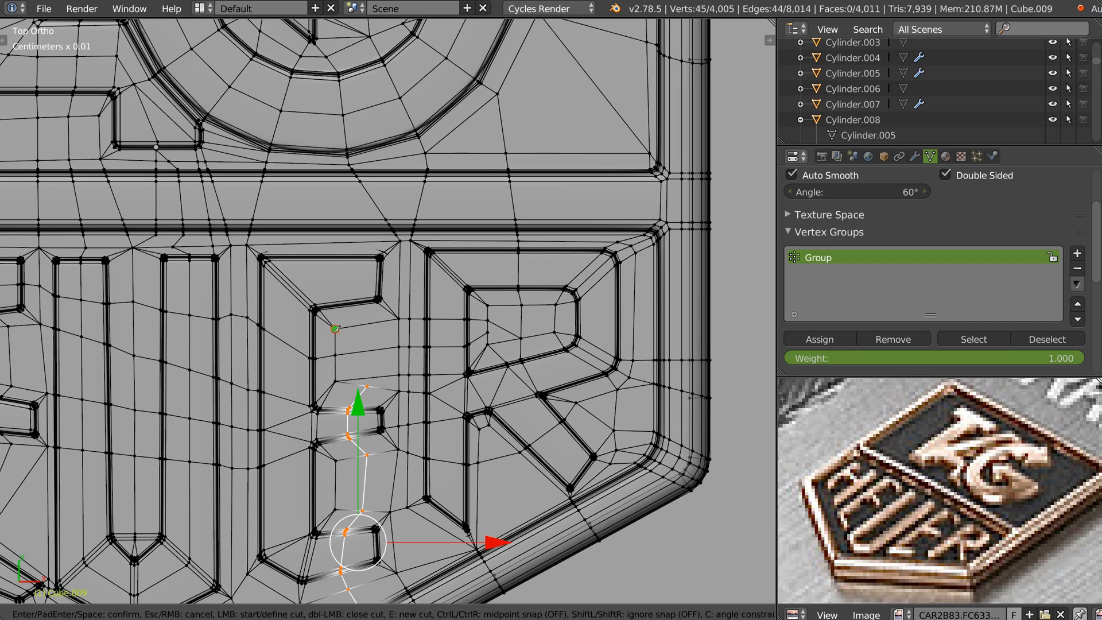
click(367, 385)
ctrl+click(344, 296)
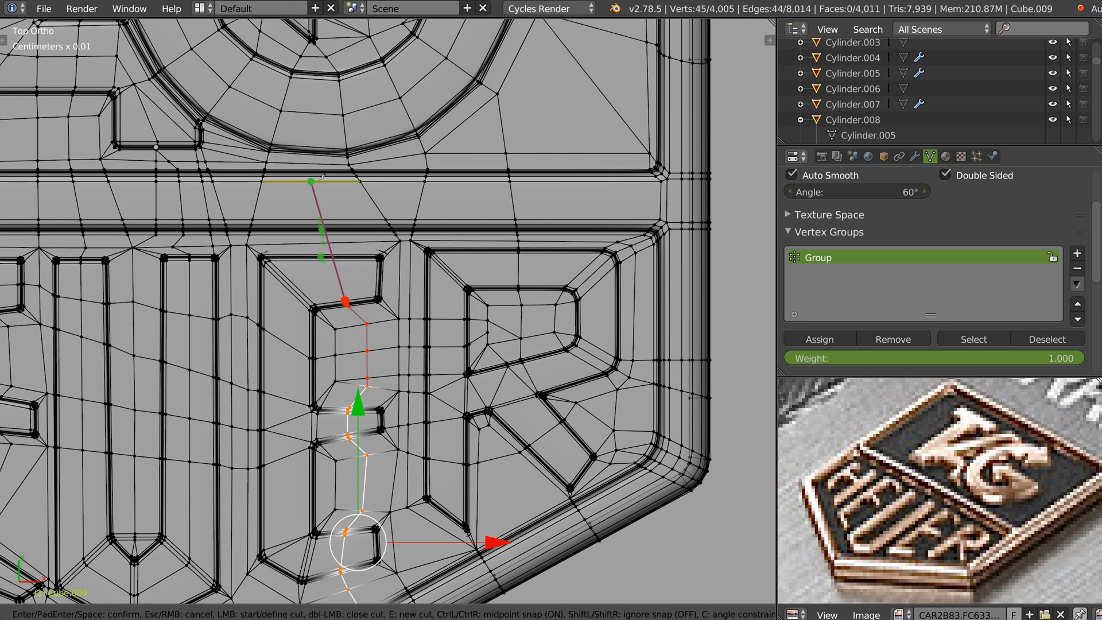
click(320, 219)
click(357, 180)
key(Return)
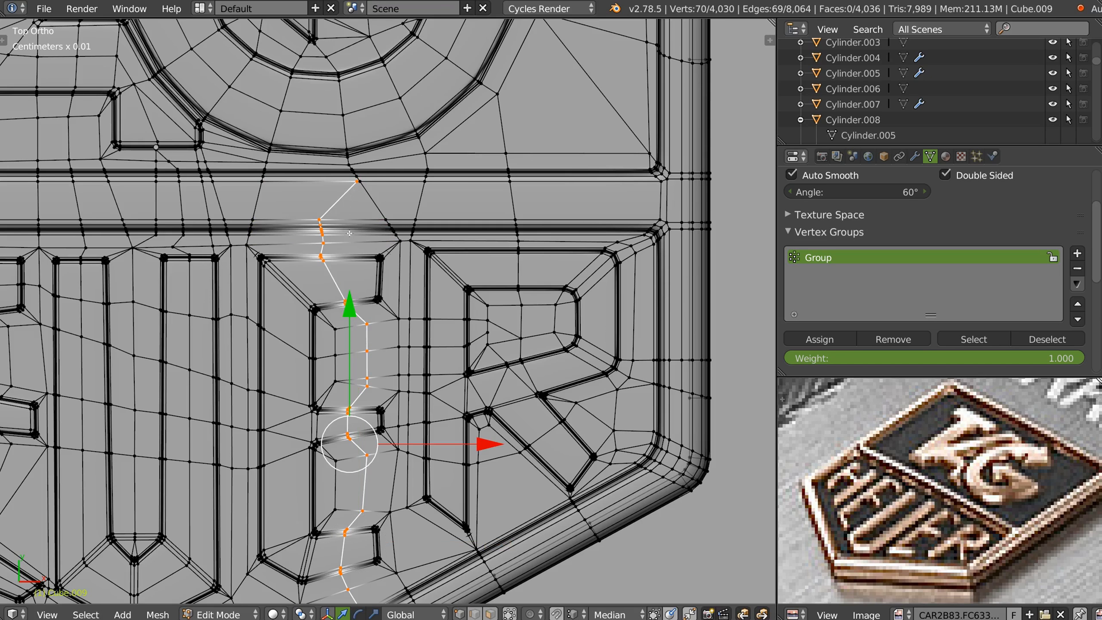
Step: Connect the second E's upper arm corner next to the R with the vertex above it on the divider bar's lower edge
key(Tab)
scroll(382, 267, up, 2)
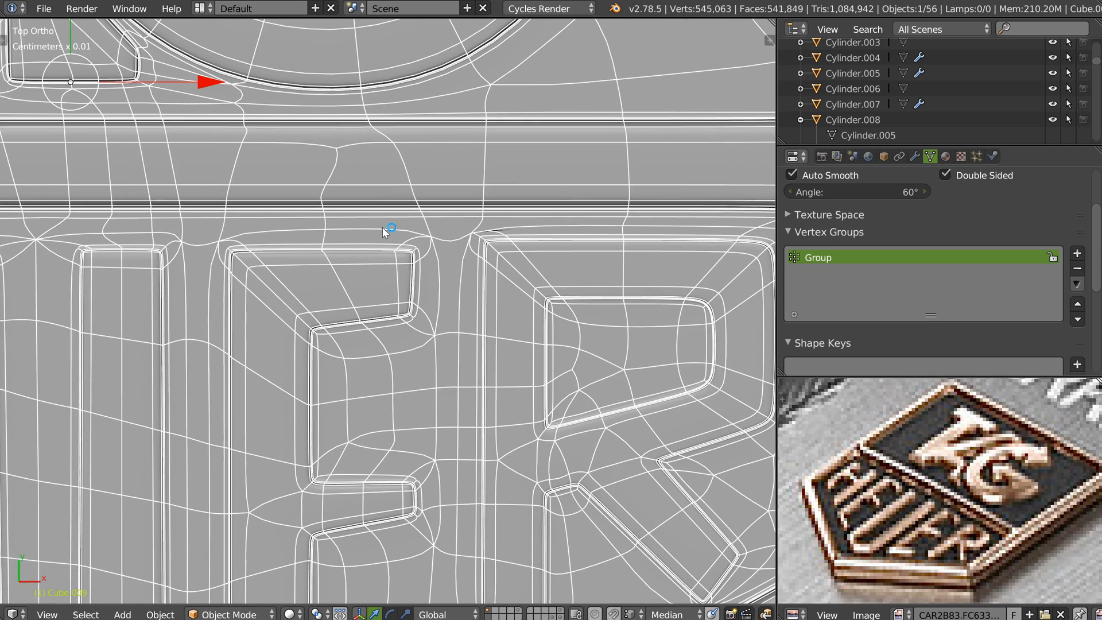
scroll(449, 236, up, 2)
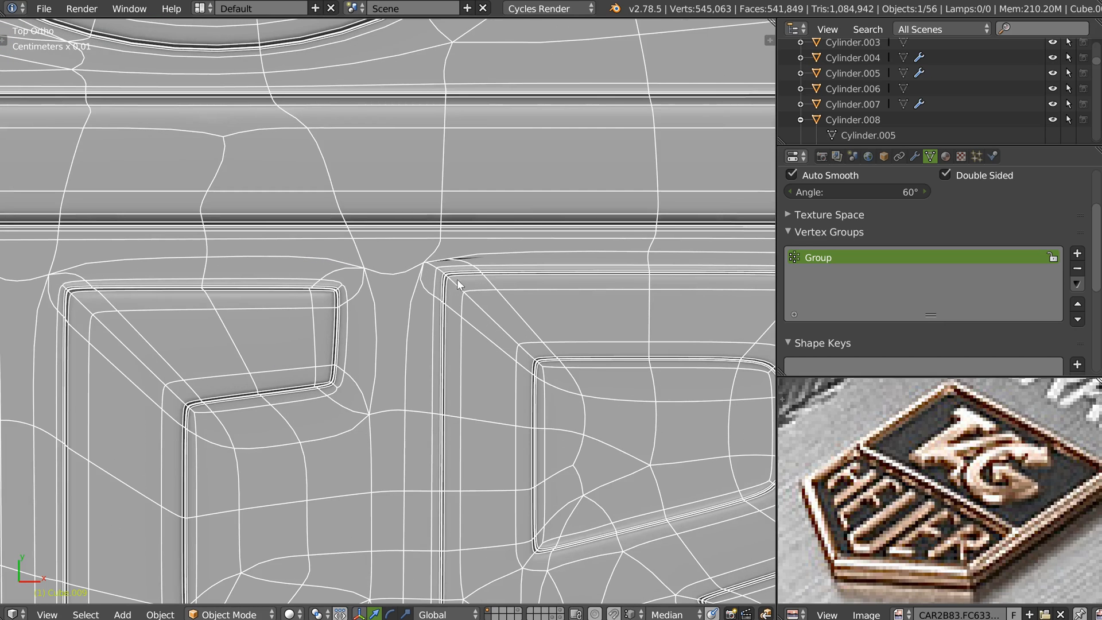
key(Tab)
shift+middle_drag(480, 328, 447, 337)
scroll(447, 336, up, 2)
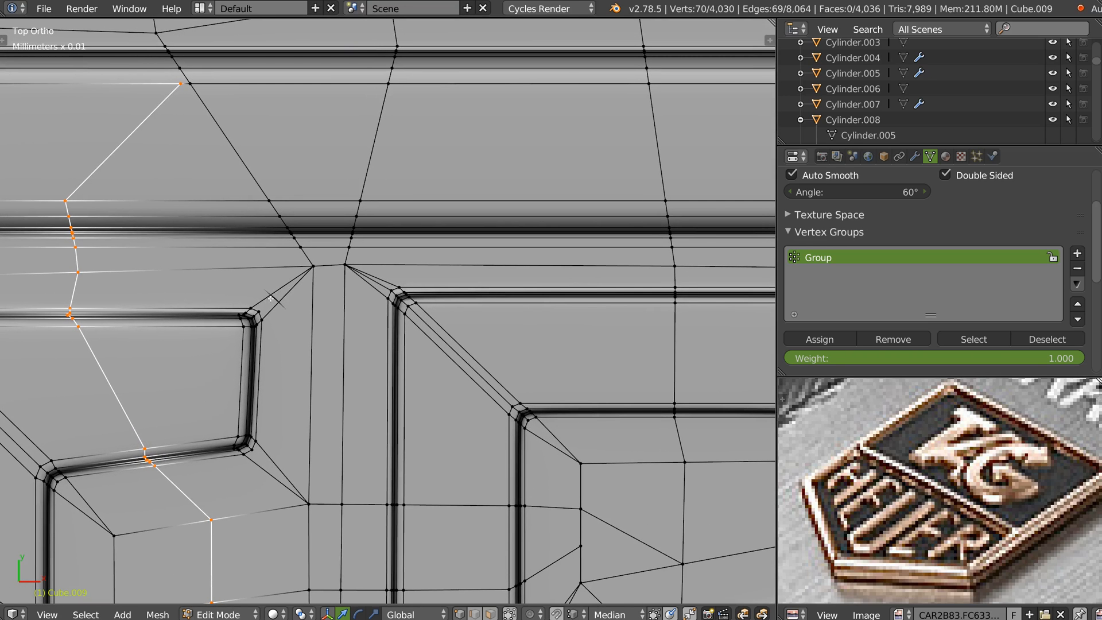
scroll(271, 298, up, 3)
scroll(273, 296, down, 2)
shift+middle_drag(273, 296, 326, 323)
right_click(317, 316)
shift+right_click(338, 186)
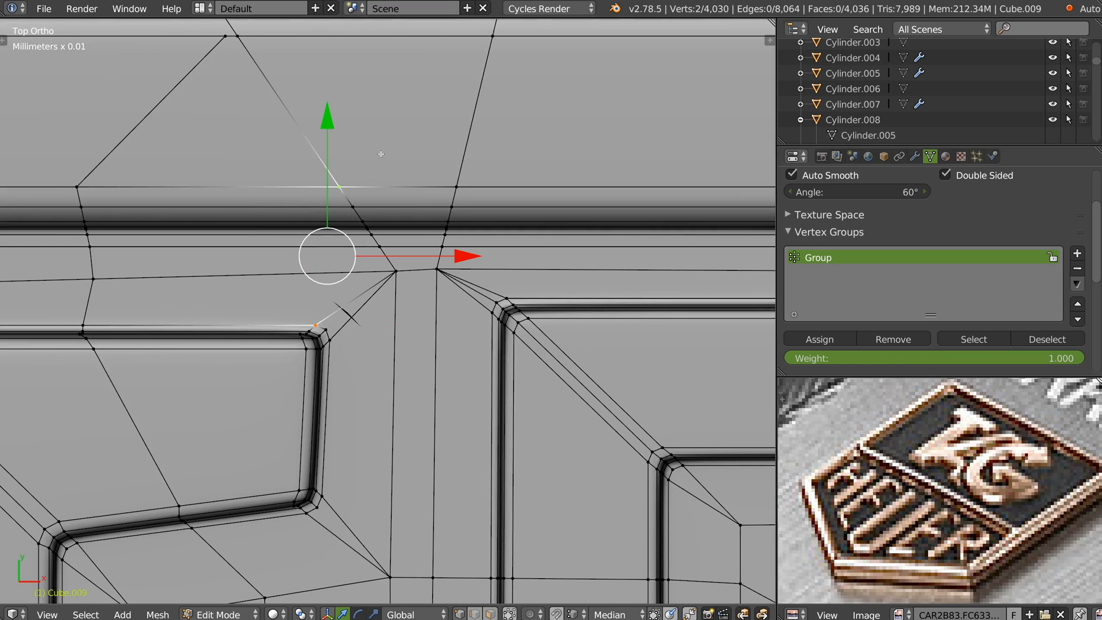
key(j)
Step: Connect the facing top corner vertices of the second E's upper arm and the R across the gap between them
right_click(333, 338)
shift+right_click(485, 315)
key(j)
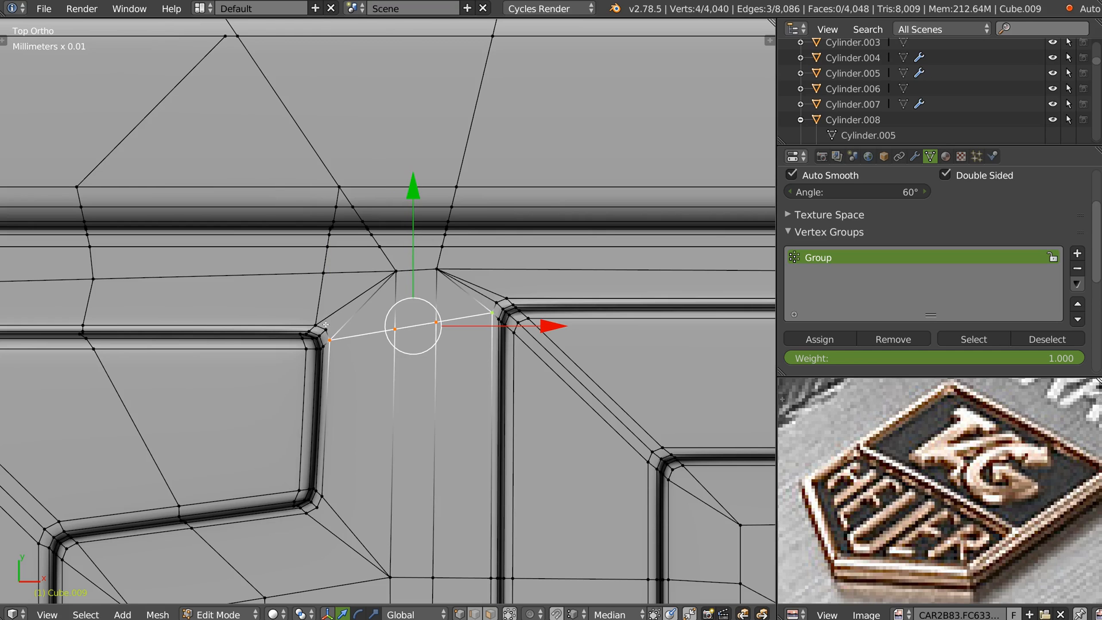
key(2)
right_click(339, 311)
shift+middle_drag(468, 310, 432, 346)
Step: Connect the R's top corner vertex facing the E through the divider bar to its upper edge
key(Tab)
click(313, 300)
right_click(478, 330)
shift+right_click(464, 84)
key(j)
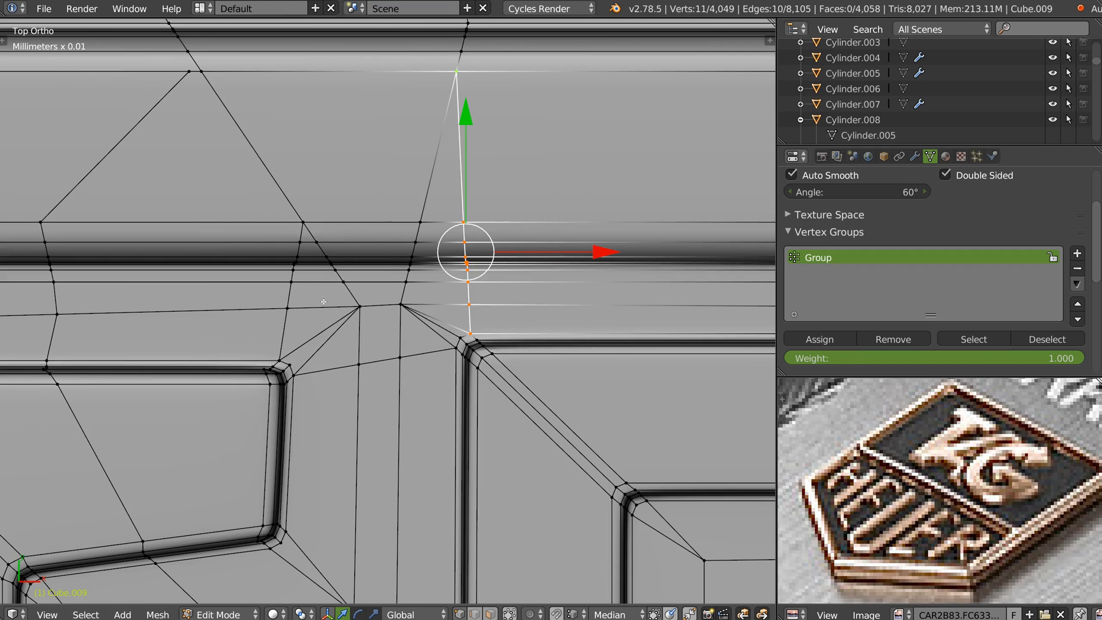
scroll(316, 264, up, 1)
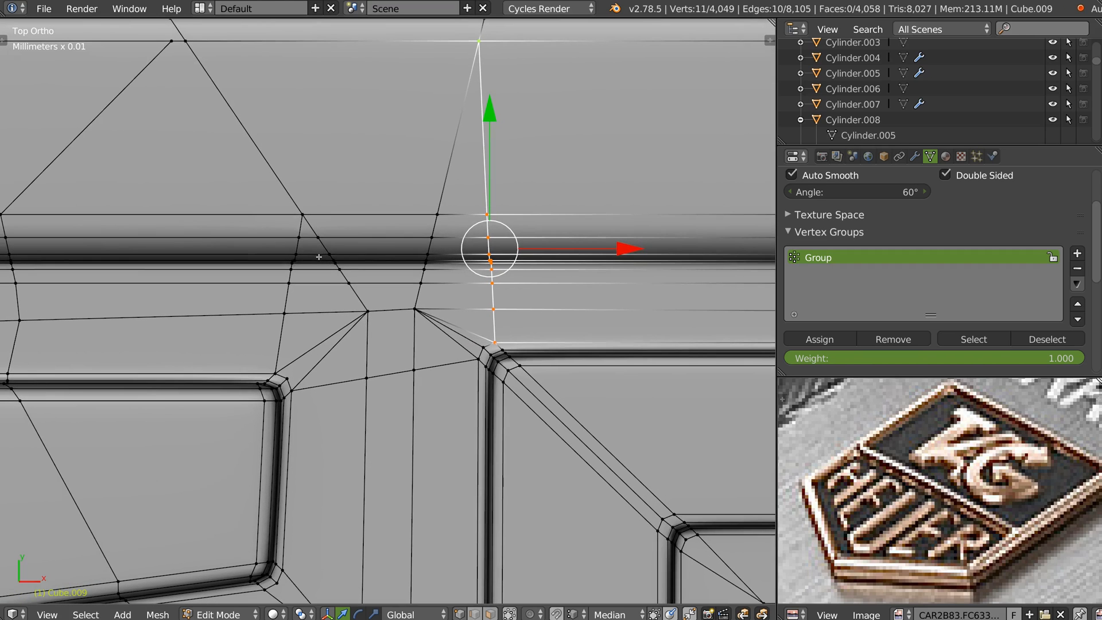
Step: Dissolve the four outer diagonal edges fanning from the gap's junction vertices to the second E and R corners
right_click(310, 351)
shift+right_click(321, 360)
shift+right_click(462, 341)
shift+right_click(475, 328)
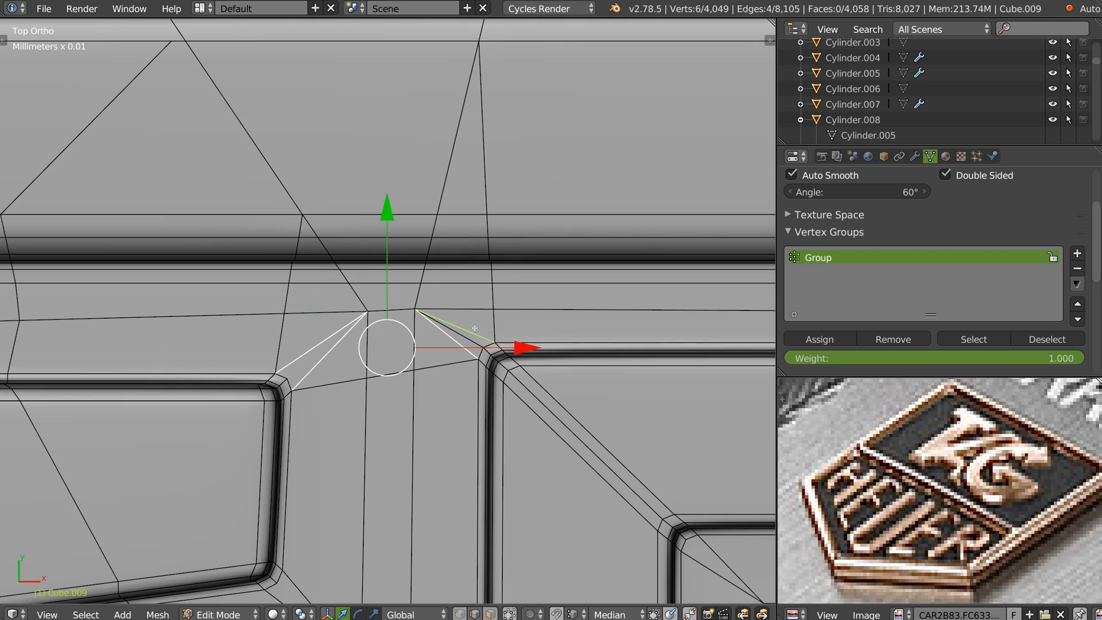
key(ctrl+x)
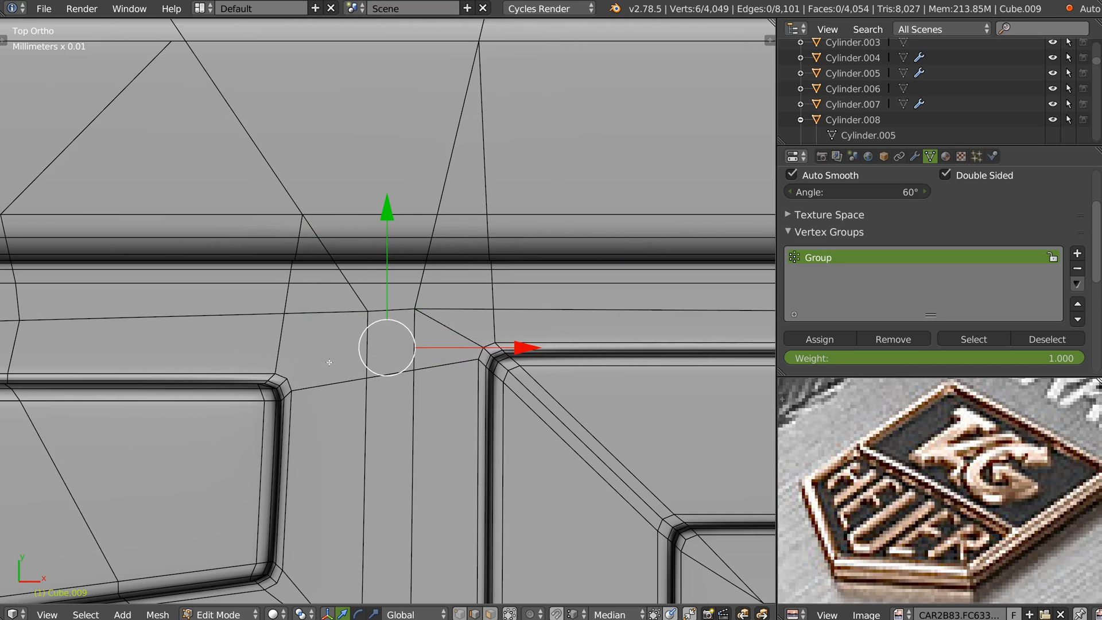
Step: Connect the middle bevel vertex of the second E's arm corner with the nearby junction vertex in the E–R gap
key(1)
right_click(287, 378)
shift+right_click(365, 314)
key(j)
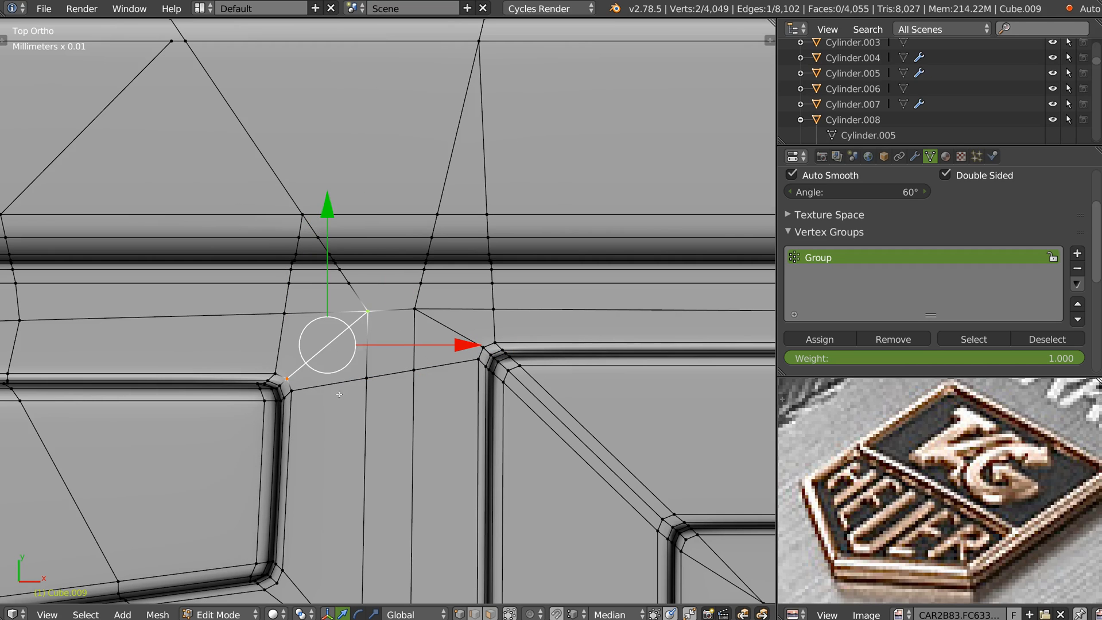
Step: Connect the middle bevel vertex of the second E's top corner facing the U with the gap's nearest junction vertex
key(Tab)
scroll(342, 401, down, 2)
ctrl+middle_drag(450, 293, 470, 326)
scroll(211, 343, up, 2)
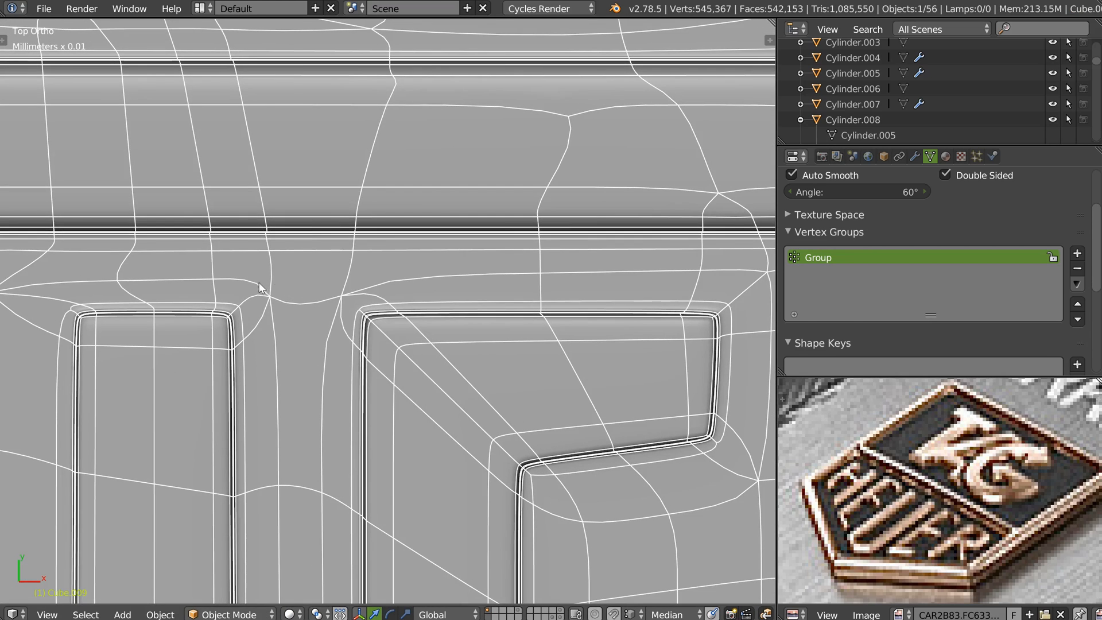
key(Tab)
scroll(385, 264, up, 3)
right_click(346, 241)
shift+right_click(405, 298)
key(j)
Step: Knife-cut straight up from the second E's top corner facing the U through the divider bar to its upper edge
key(Tab)
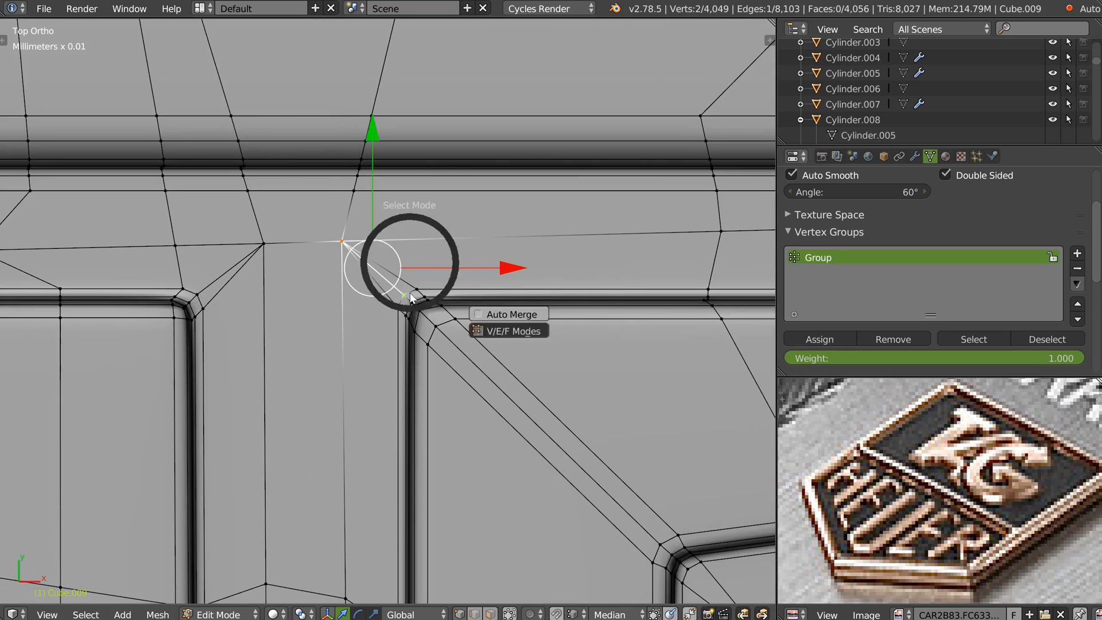
key(k)
click(415, 287)
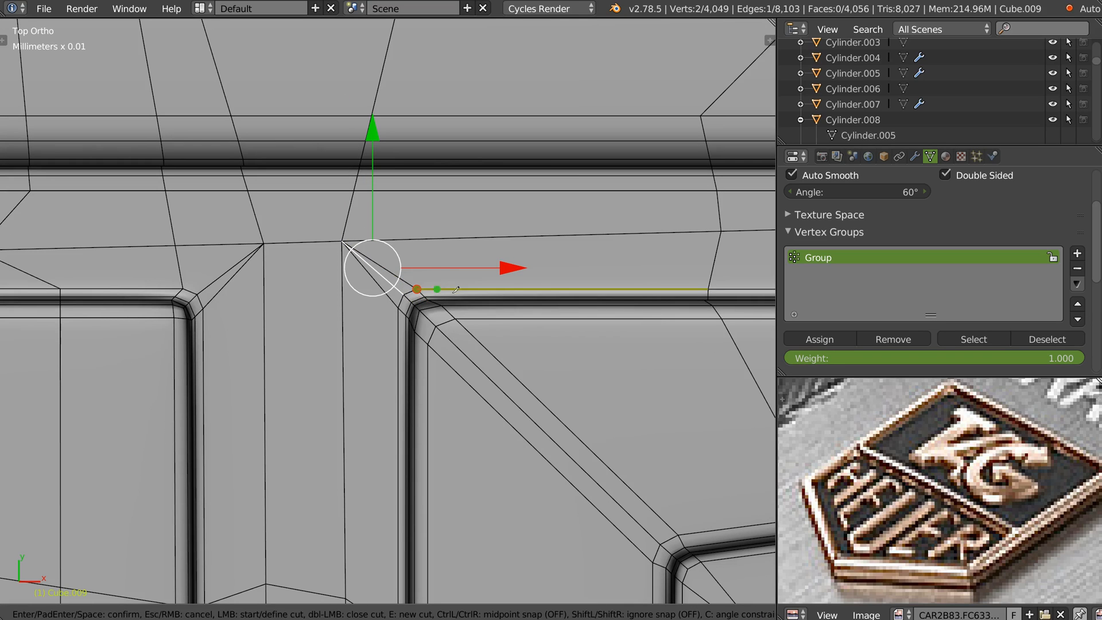
shift+middle_drag(428, 233, 422, 364)
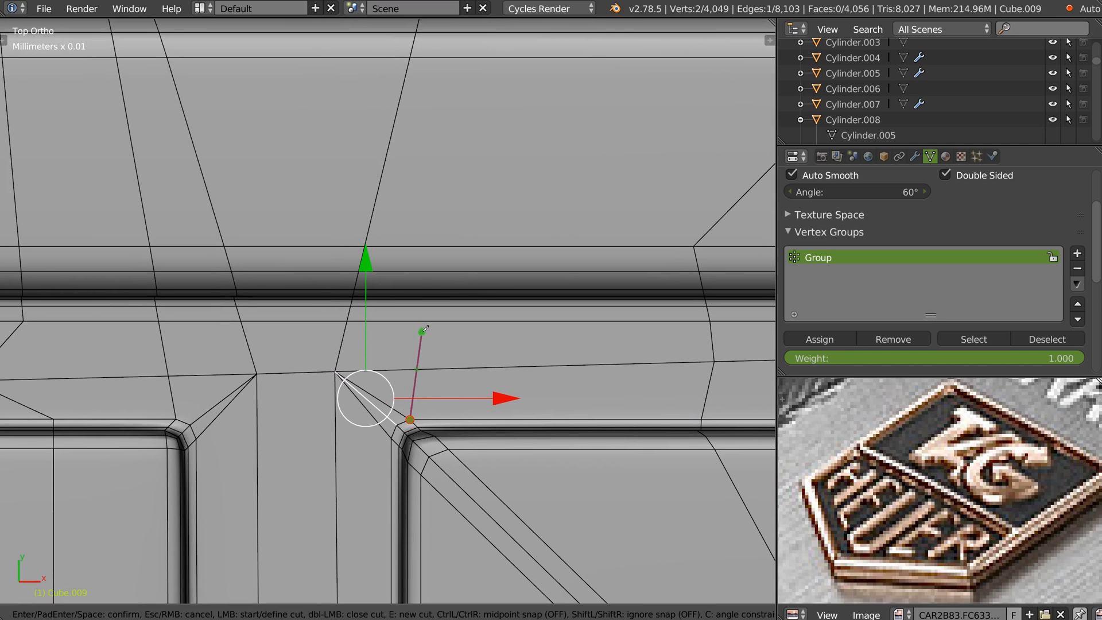
click(408, 60)
key(Return)
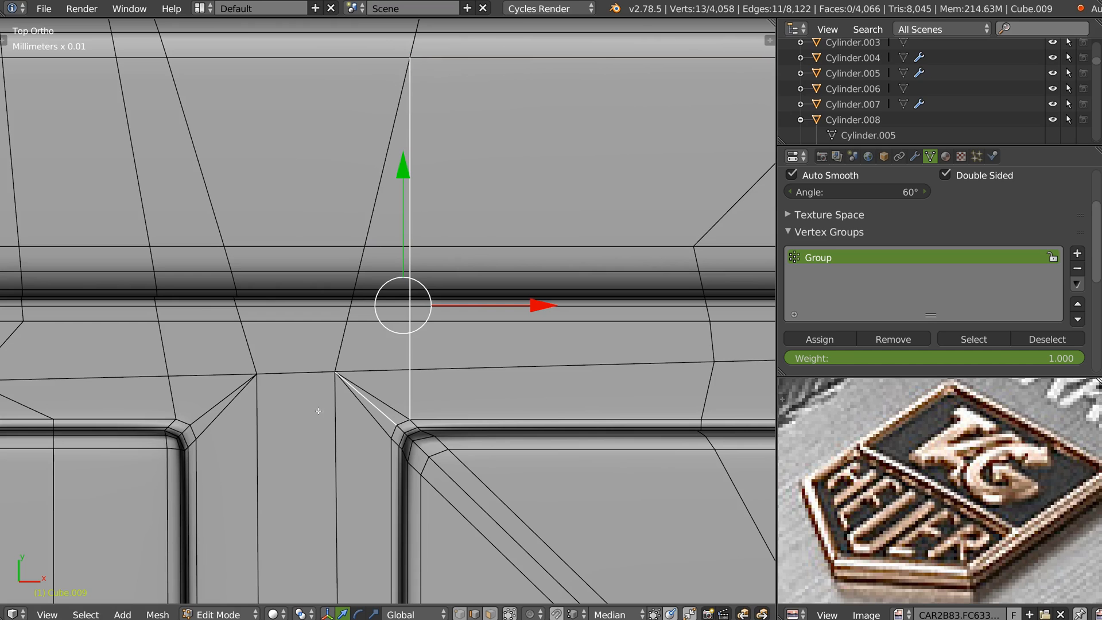
Step: Connect the facing top corner vertices of the U's right arm and the second E across their gap
click(196, 439)
shift+click(392, 439)
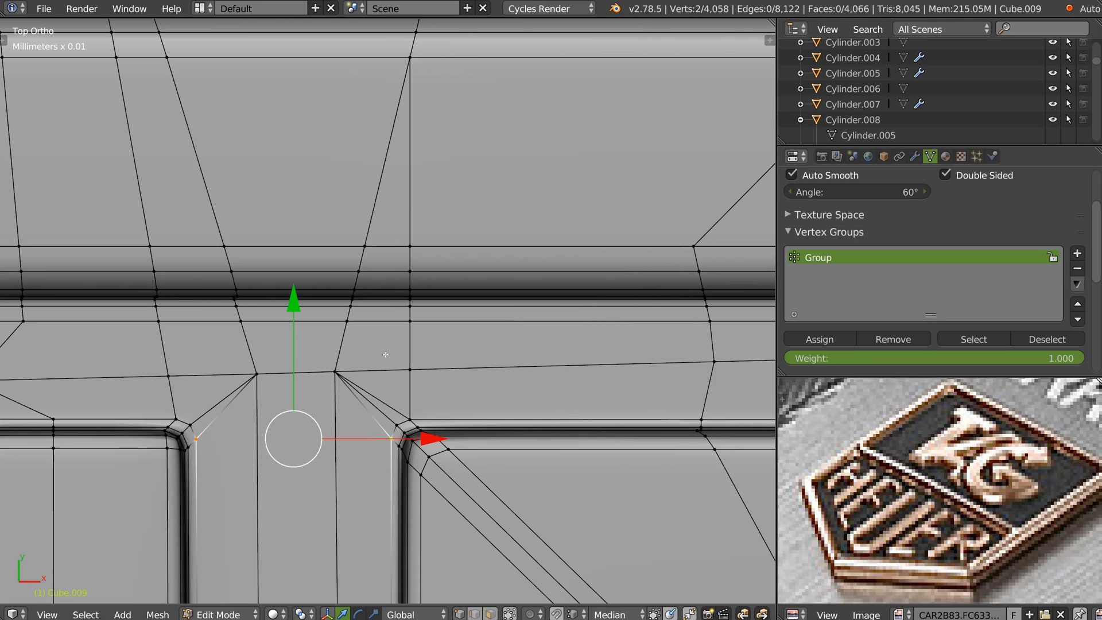
key(j)
shift+middle_drag(218, 338, 257, 310)
Step: Dissolve the extra diagonal edges fanning from the junction vertices to the corners of the U and the second E
key(Tab)
click(243, 428)
right_click(263, 370)
shift+right_click(416, 397)
shift+right_click(441, 387)
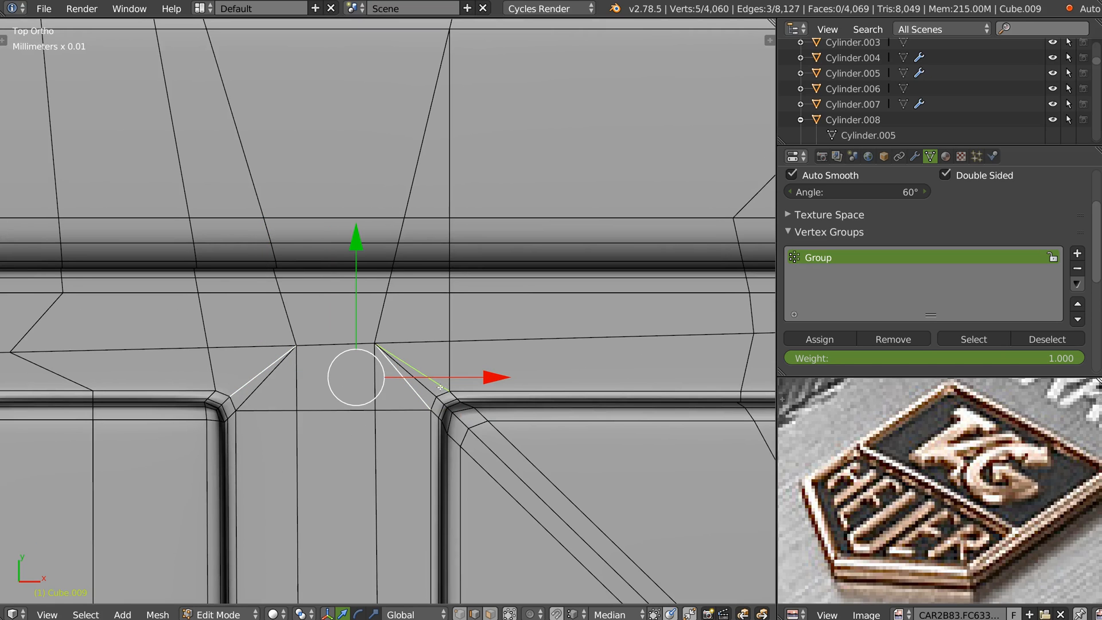
key(ctrl+x)
right_click(255, 392)
key(ctrl+x)
Step: Connect the middle bevel vertex of the U's corner with the nearby junction vertex and check the smoothed mesh around the U
key(Tab)
click(238, 394)
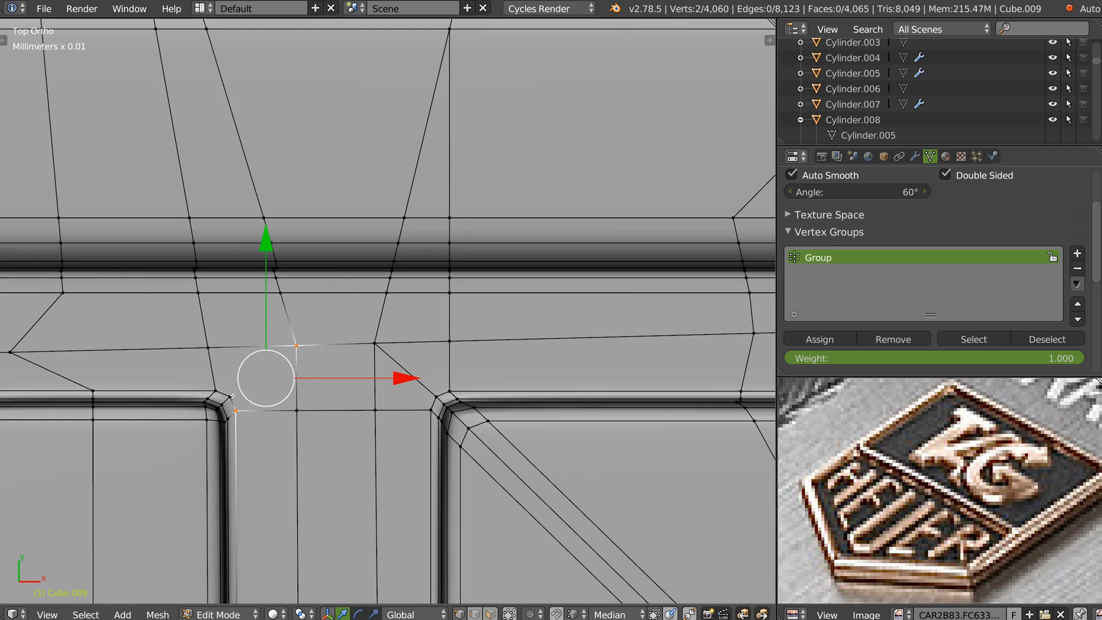
right_click(231, 396)
shift+right_click(295, 346)
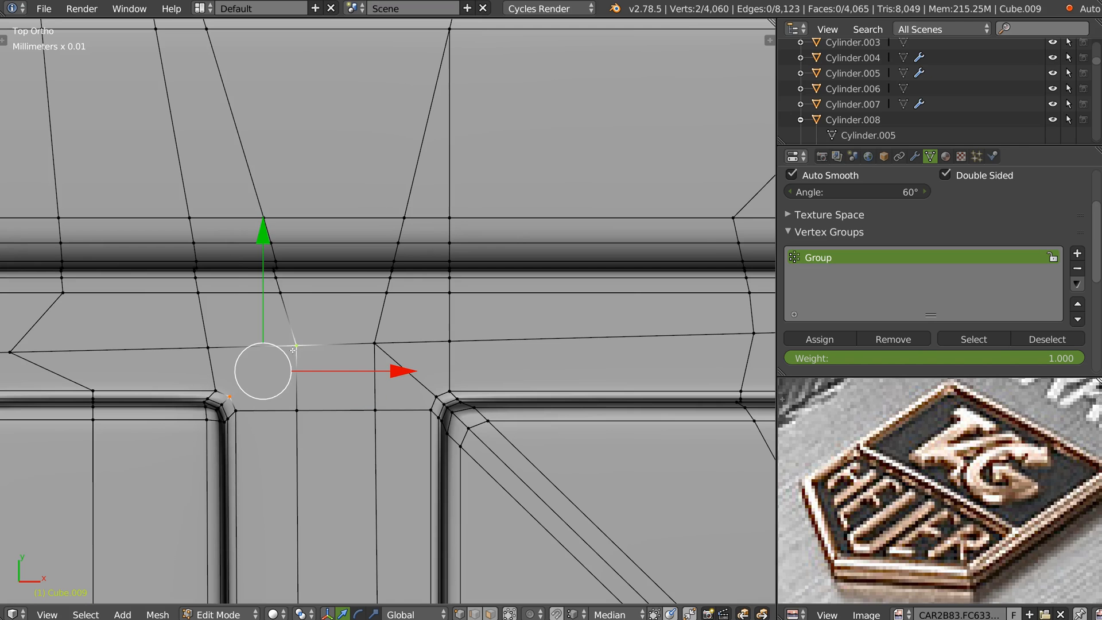
key(j)
ctrl+middle_drag(340, 359, 141, 397)
shift+middle_drag(142, 396, 445, 360)
key(Tab)
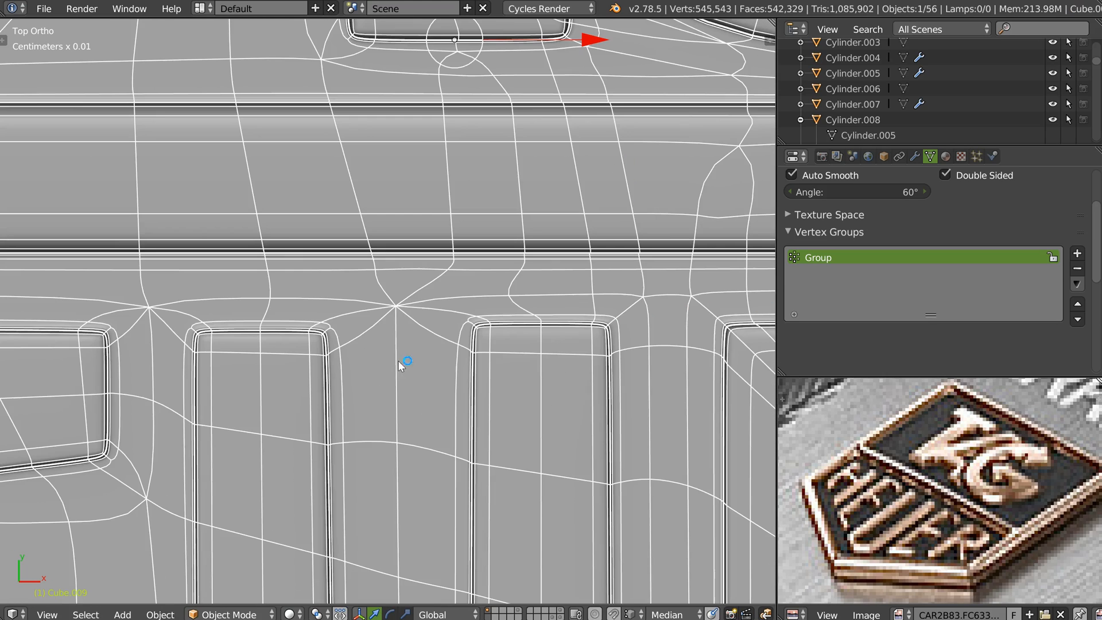
scroll(353, 349, up, 1)
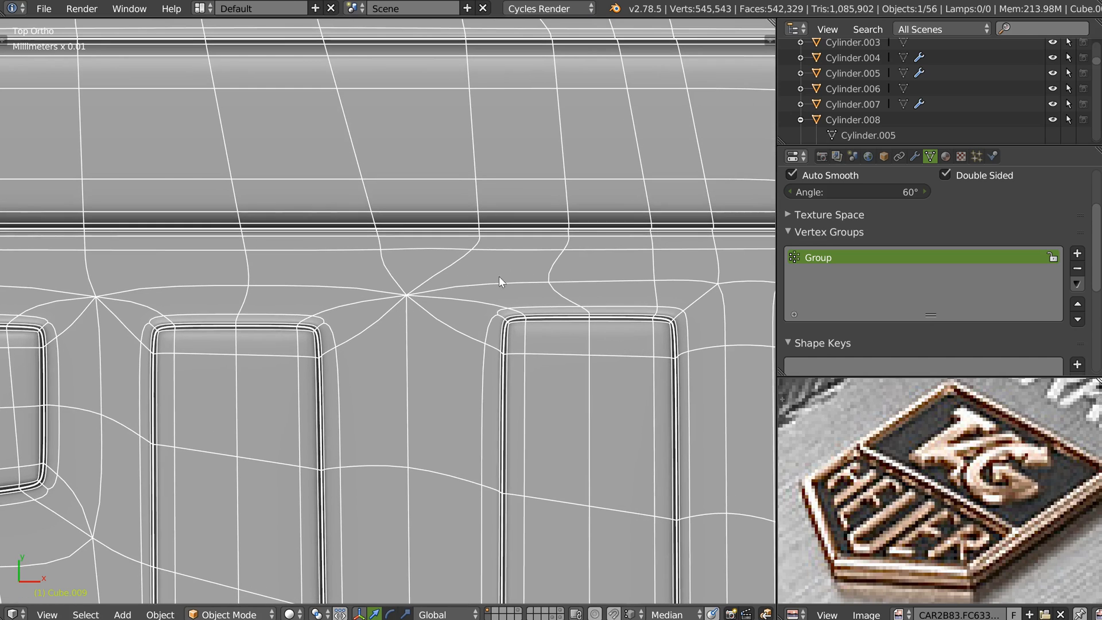
Step: Connect the facing corners of the U's two arms, and join the right arm's inner corner to the vertex below the divider bar
key(Tab)
scroll(366, 338, up, 1)
right_click(321, 329)
shift+right_click(520, 312)
key(j)
right_click(510, 218)
shift+right_click(543, 295)
key(j)
Step: Move the two vertices between the divider bar and the U's arm tops along X, roughly in line with their neighboring edges
right_click(577, 272)
drag(710, 272, 770, 273)
right_click(224, 272)
drag(364, 272, 350, 272)
Step: Connect the inner top corner of the U's left arm through the divider bar to the vertex on its upper edge
right_click(303, 311)
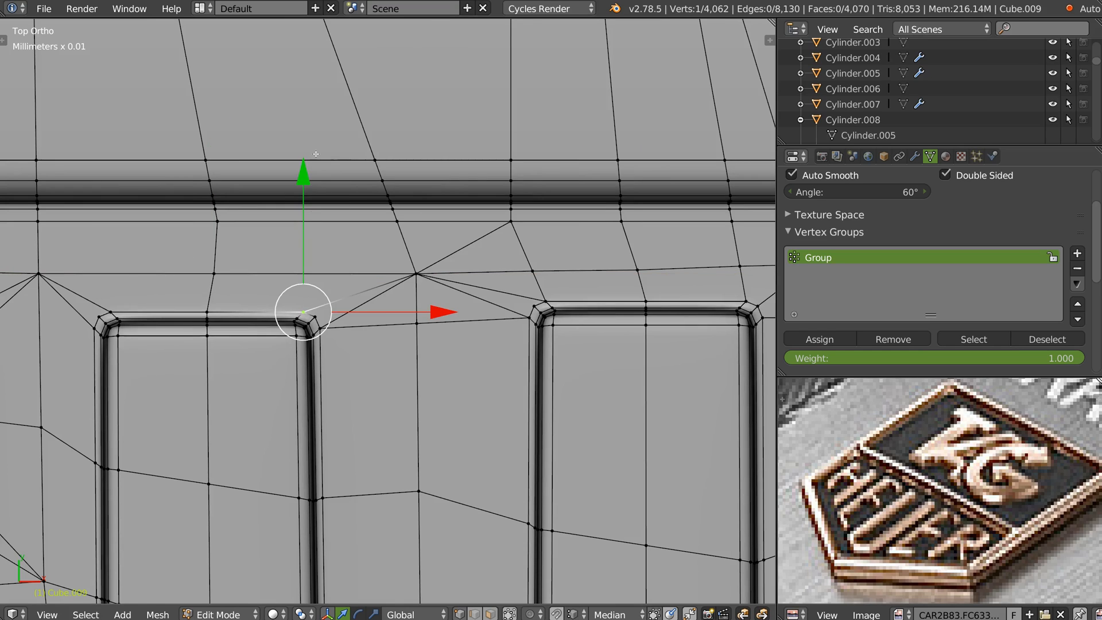
shift+middle_drag(316, 154, 304, 274)
shift+right_click(308, 126)
key(j)
Step: Dissolve the five extra diagonal edges fanning from the junction vertex between the U's two arms
key(ctrl+Tab)
right_click(358, 409)
shift+right_click(492, 432)
shift+right_click(488, 414)
shift+right_click(460, 365)
shift+right_click(381, 424)
key(ctrl+x)
Step: Connect the middle bevel vertices of the U's two inner corners through the junction vertex between the arms
key(ctrl+Tab)
right_click(304, 436)
shift+right_click(405, 396)
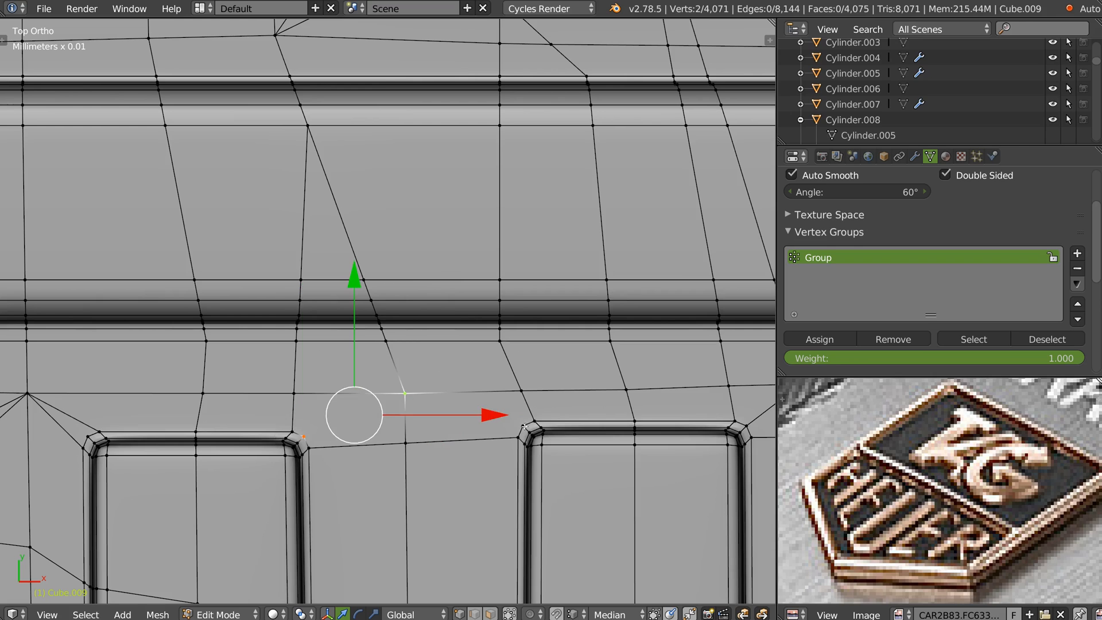
shift+right_click(523, 426)
key(j)
shift+middle_drag(491, 402, 771, 339)
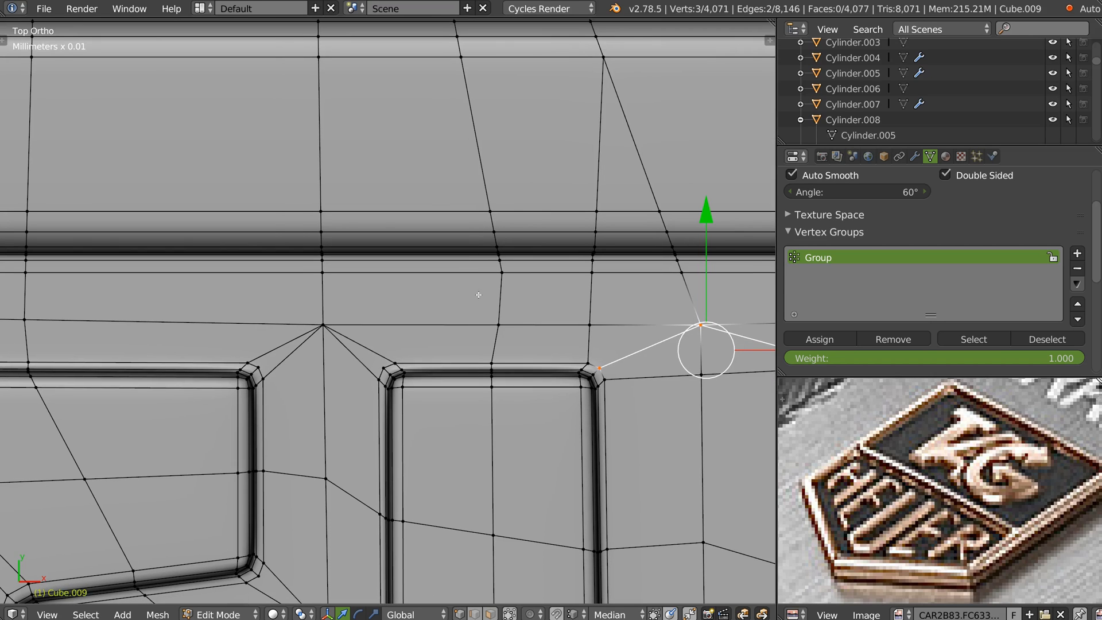
Step: Connect the facing top corner vertices of the first E's upper arm and the U across their gap
right_click(263, 377)
shift+right_click(379, 378)
key(j)
key(j)
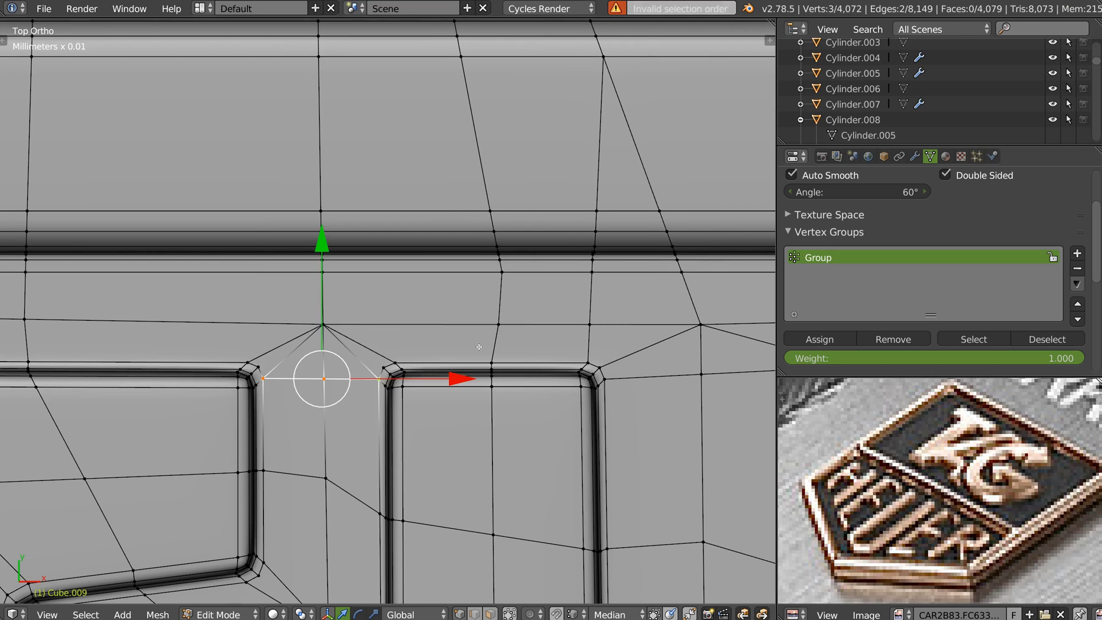
Step: Knife-cut from the U's corner over the divider bar's upper-edge vertex and back down to the first E's corner
key(k)
click(395, 363)
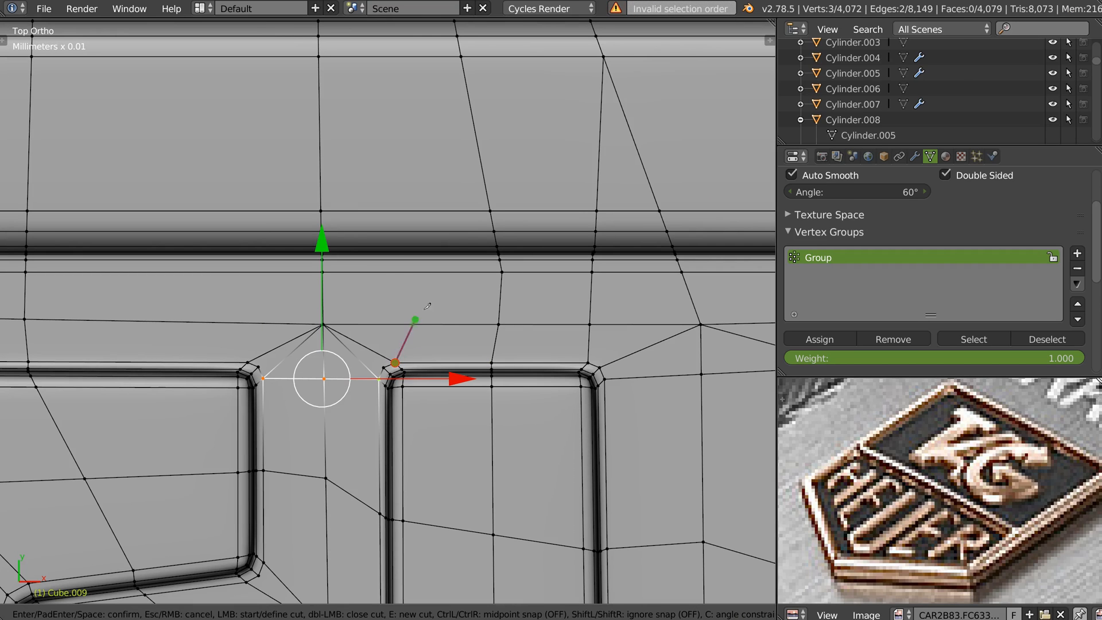
click(395, 210)
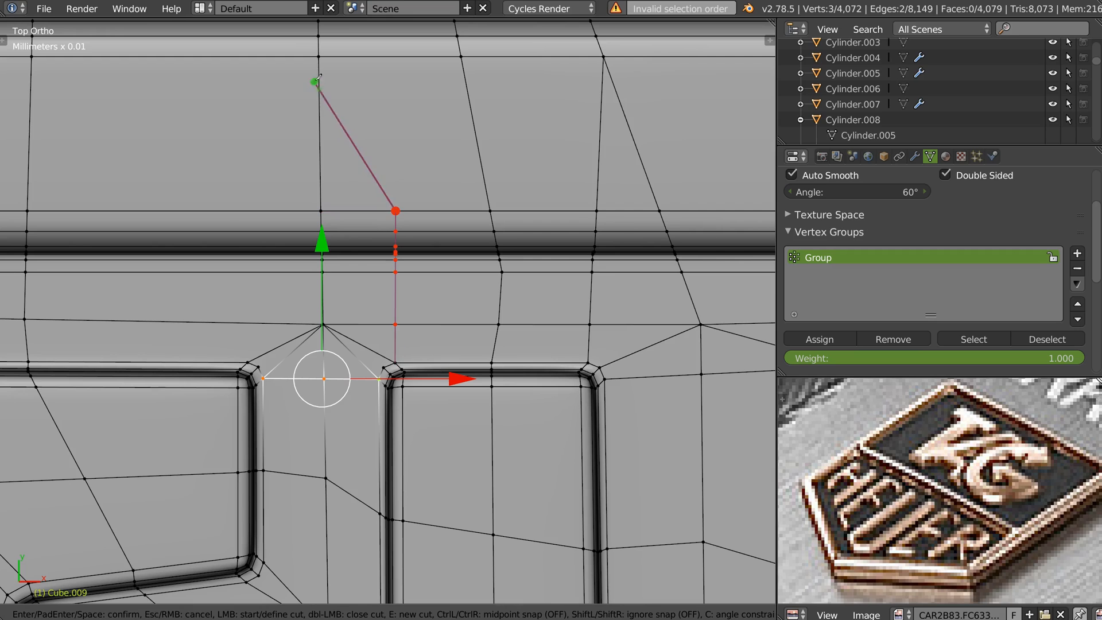
click(318, 57)
click(246, 211)
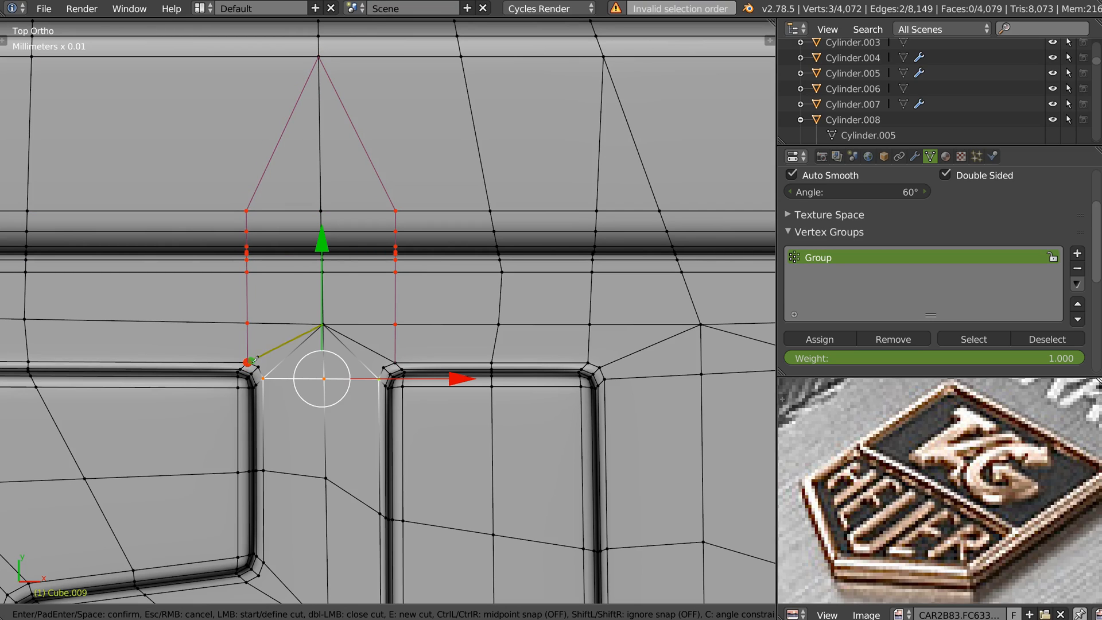
key(space)
Step: Dissolve the four diagonal edges fanning from the junction vertex between the first E and the U
key(Tab)
click(273, 349)
right_click(276, 354)
shift+right_click(272, 374)
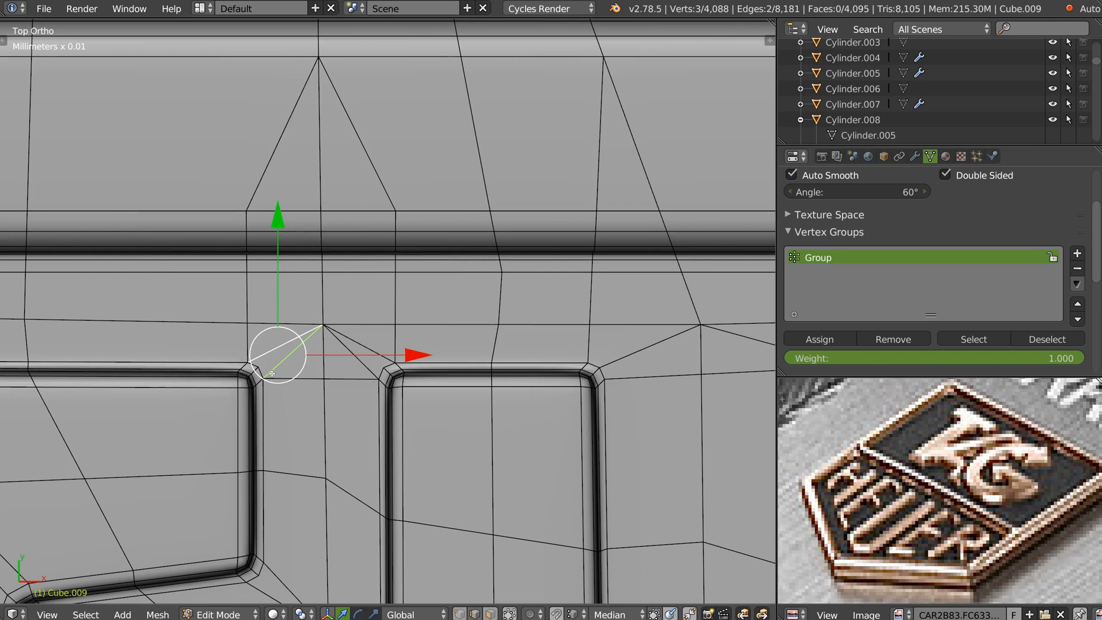
shift+right_click(358, 364)
shift+right_click(366, 344)
key(ctrl+x)
Step: Connect the middle bevel vertices of the first E and U corners through the junction vertex between them
key(Tab)
click(268, 363)
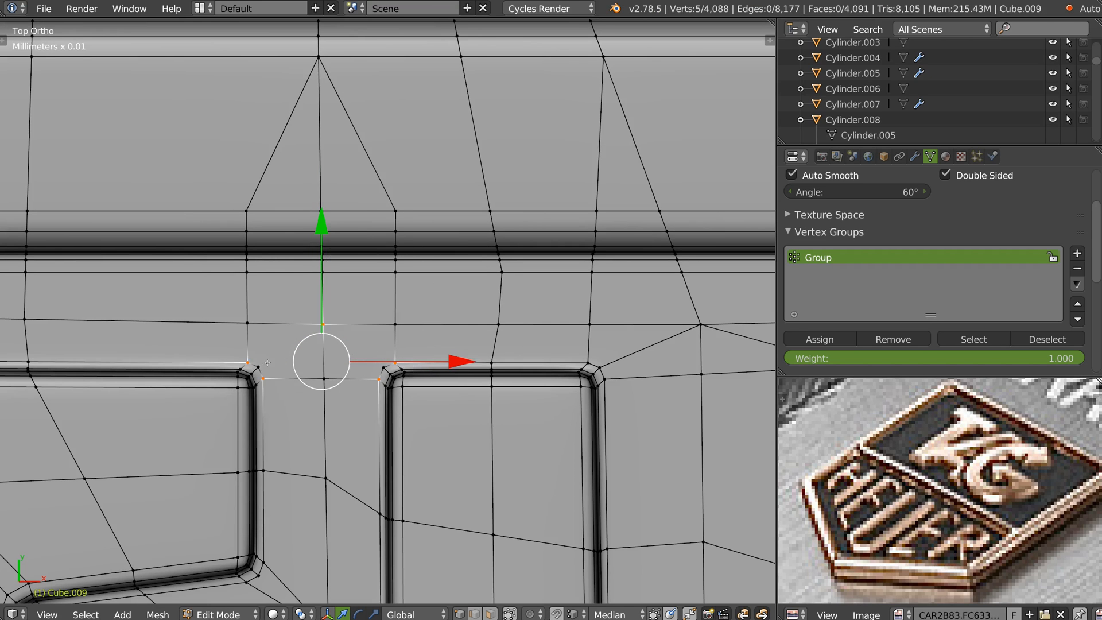
right_click(259, 366)
shift+right_click(323, 324)
shift+right_click(383, 367)
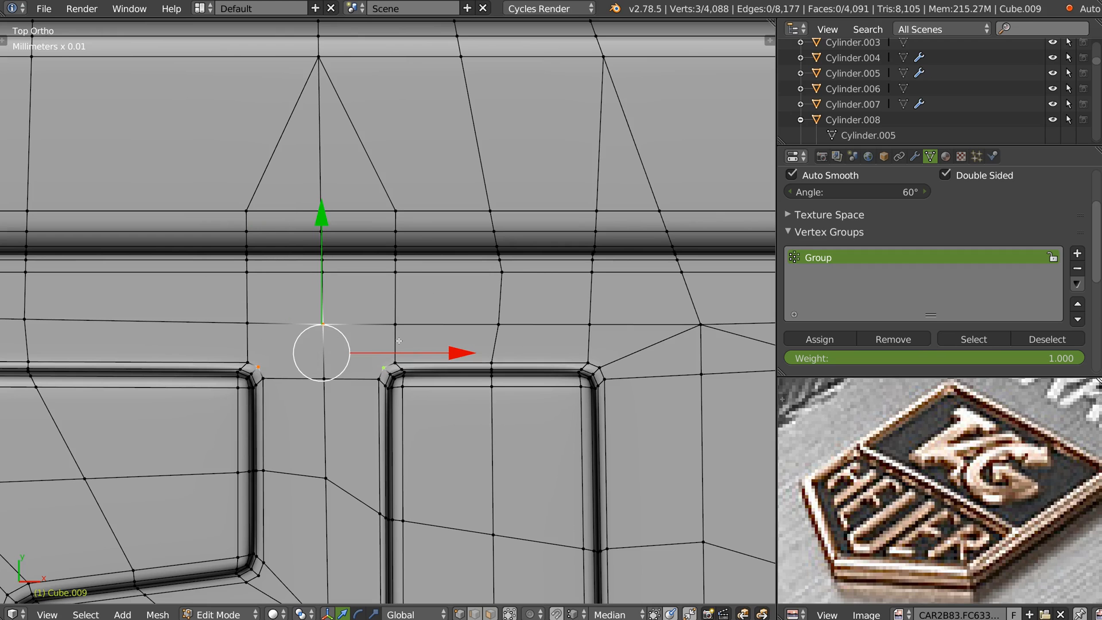
key(j)
Step: Connect the facing top corner vertices of the H's right stem and the first E across their gap
ctrl+middle_drag(396, 294, 391, 350)
shift+middle_drag(262, 326, 696, 286)
ctrl+middle_drag(697, 286, 696, 255)
right_click(306, 329)
shift+right_click(411, 325)
key(j)
key(Tab)
key(Escape)
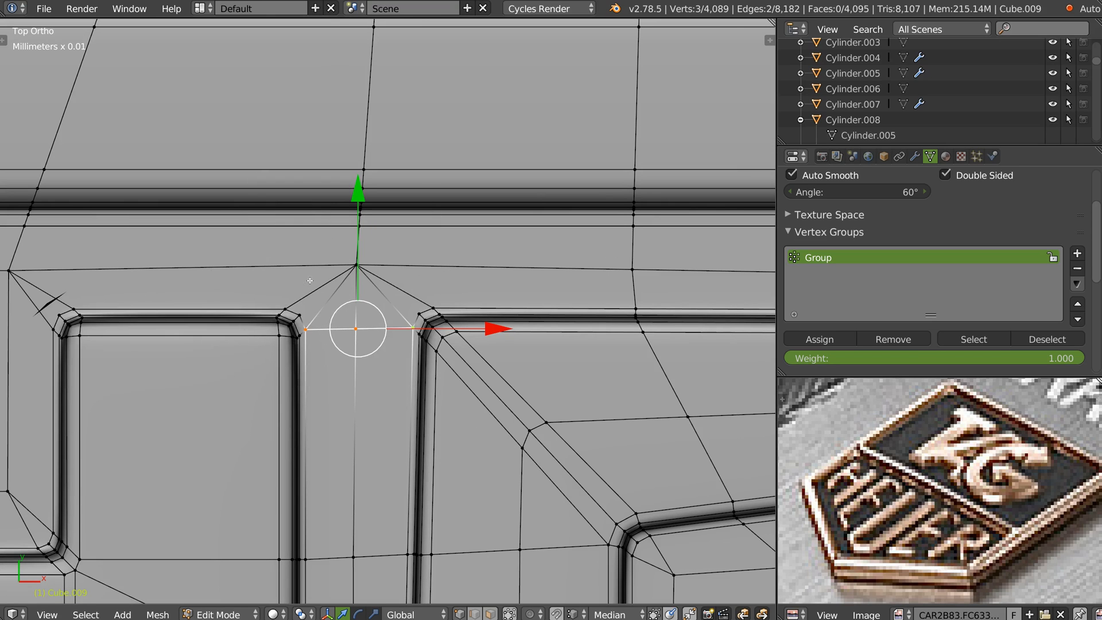
shift+middle_drag(332, 218, 310, 321)
ctrl+middle_drag(309, 321, 310, 332)
key(k)
click(408, 406)
click(411, 277)
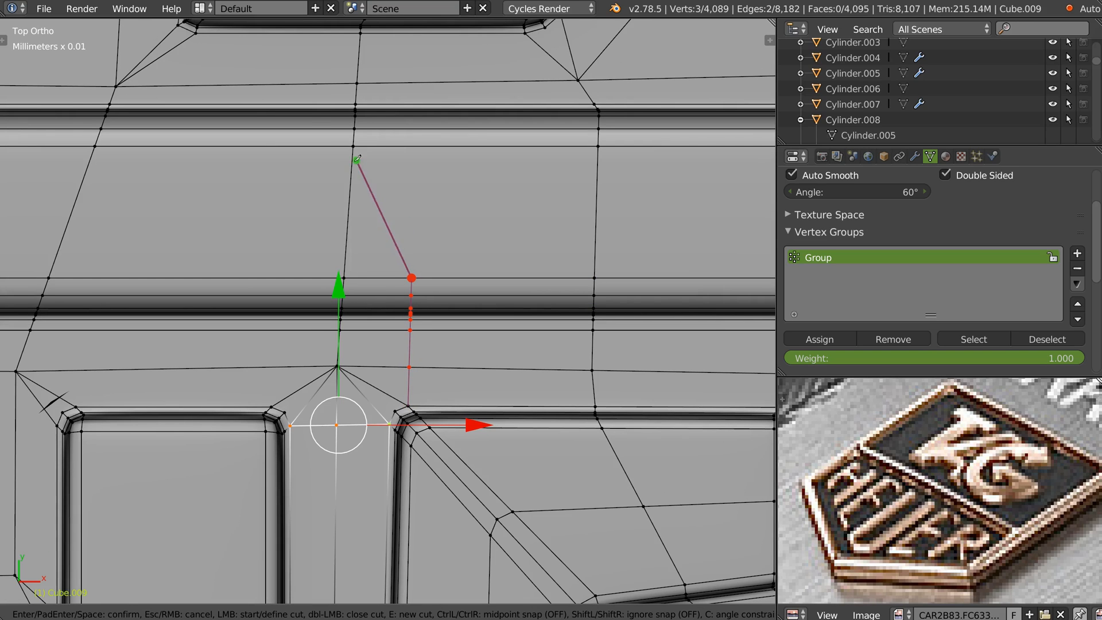
click(353, 147)
key(Escape)
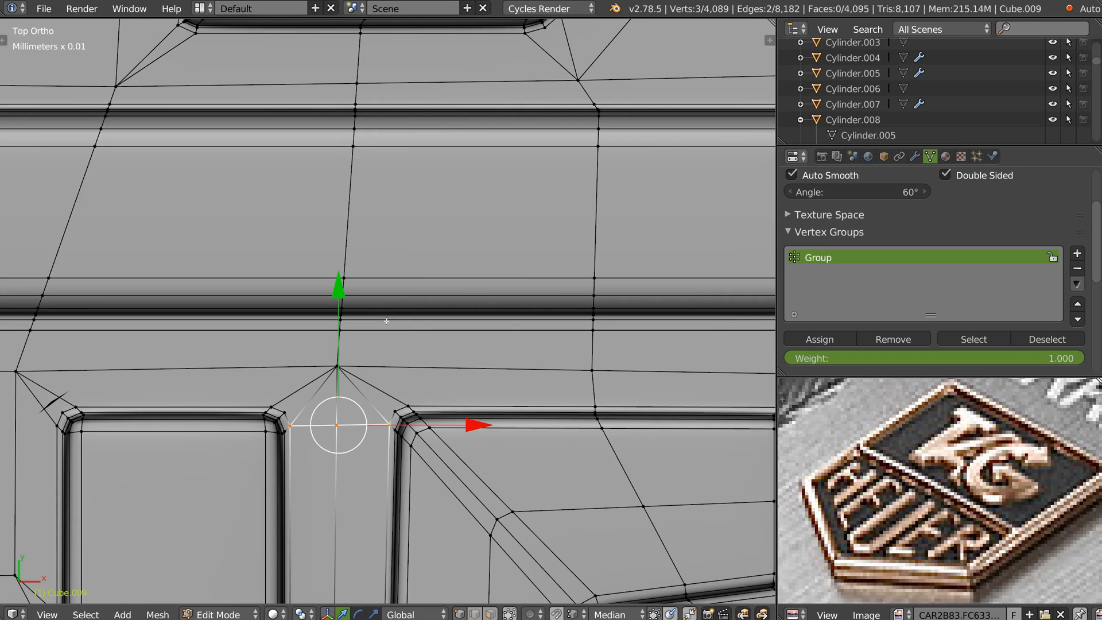
Step: Knife-cut from the first E's top corner over the divider bar's upper-edge vertex and back down to the H's right stem
key(k)
click(408, 406)
click(411, 278)
click(353, 147)
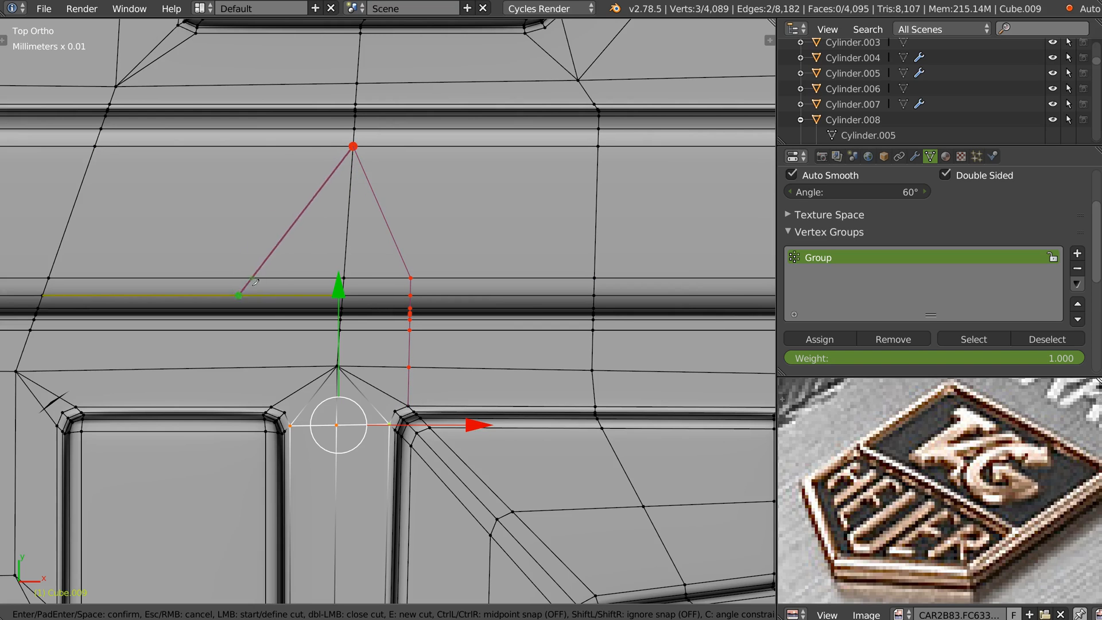
click(275, 278)
click(273, 400)
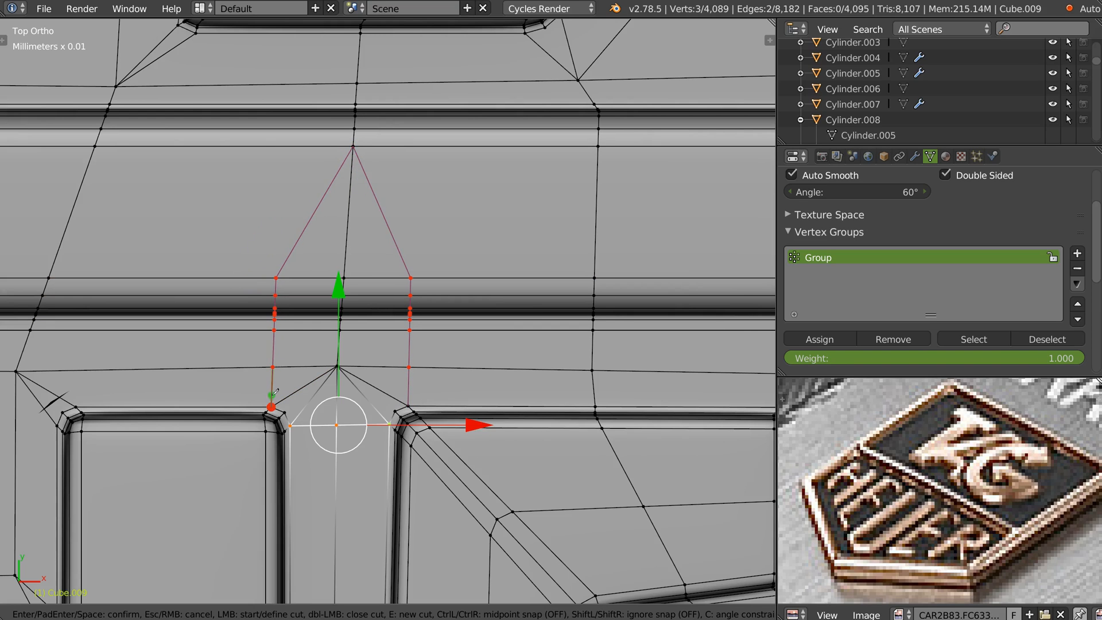
key(Return)
Step: Dissolve the four diagonal edges fanning from the junction vertex between the H's right stem and the first E
key(ctrl+Tab)
key(2)
right_click(300, 386)
shift+right_click(311, 397)
shift+right_click(360, 394)
shift+right_click(374, 382)
key(ctrl+x)
Step: Connect the middle bevel vertices of the H's right stem and first E corners through the junction vertex between them
key(ctrl+Tab)
key(1)
right_click(283, 411)
shift+right_click(338, 367)
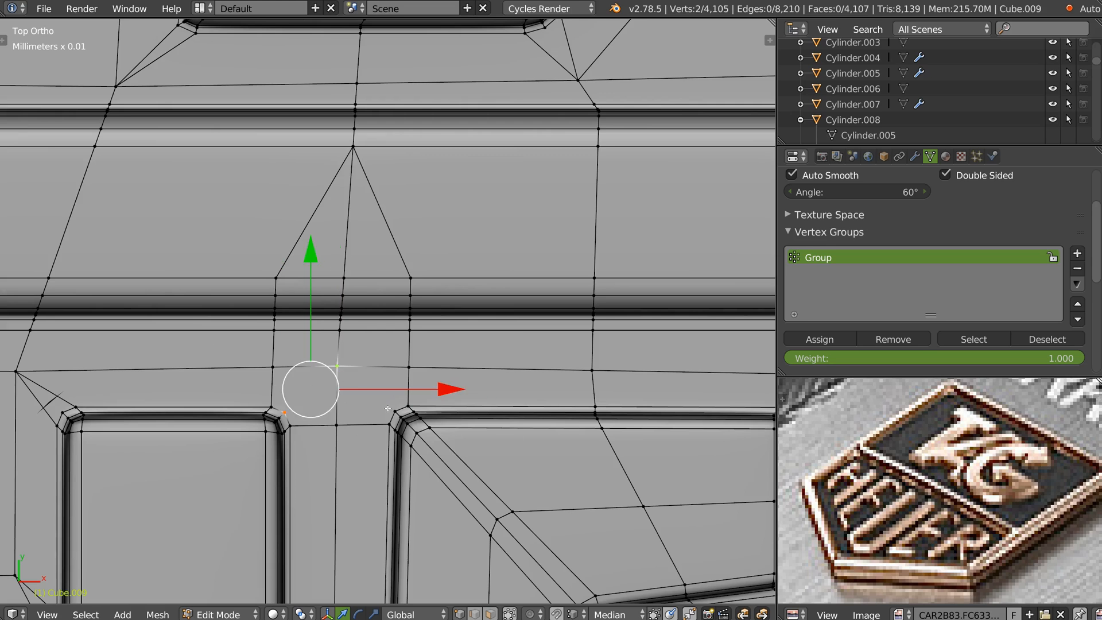
shift+right_click(393, 409)
key(j)
Step: Connect the facing top corner vertices of the H's two stems across the gap above its crossbar
shift+middle_drag(133, 376, 320, 330)
scroll(191, 367, up, 1)
shift+middle_drag(191, 367, 361, 334)
right_click(431, 354)
shift+right_click(157, 349)
key(j)
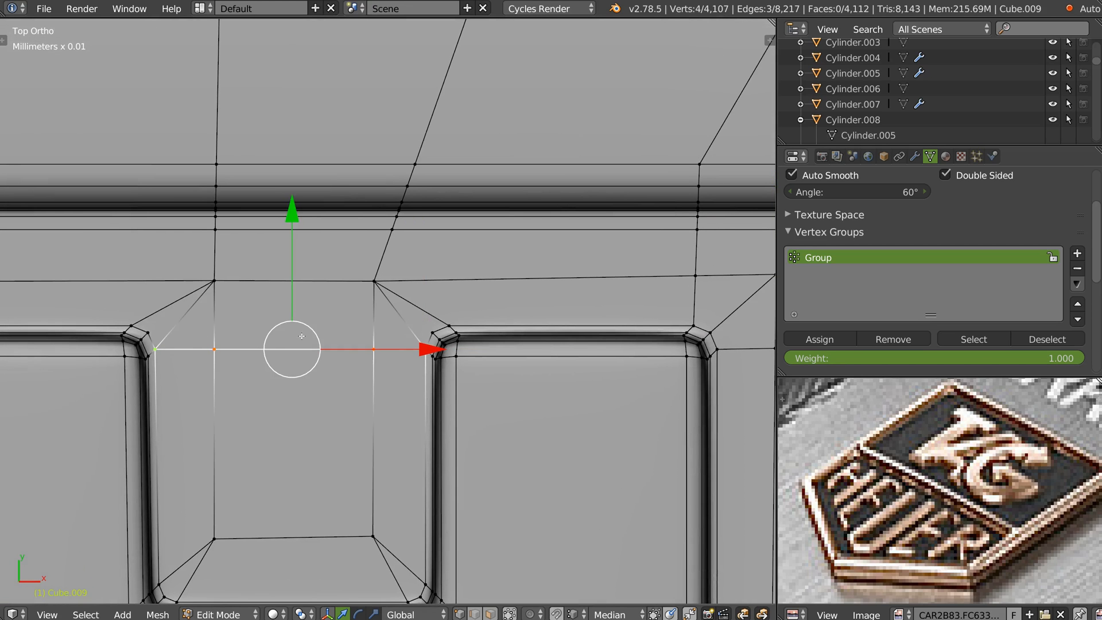
Step: Dissolve the four diagonal edges running from the two junction vertices to the H stems' inner top corners
right_click(175, 321)
shift+right_click(386, 317)
shift+right_click(427, 300)
right_click(402, 333)
shift+right_click(427, 309)
shift+right_click(188, 316)
shift+right_click(172, 305)
key(ctrl+x)
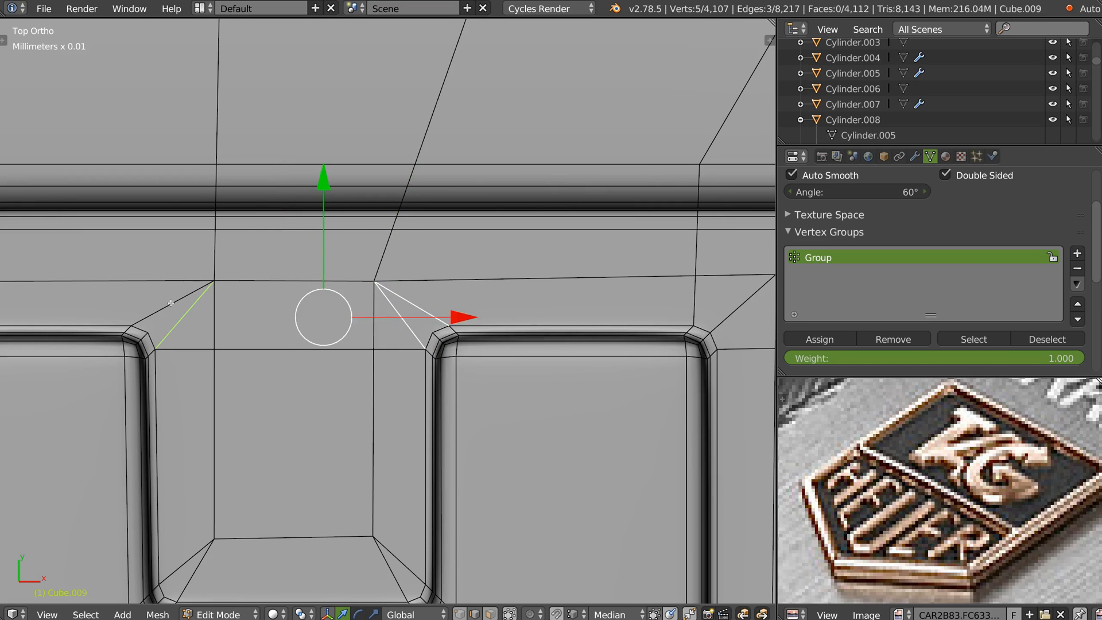
Step: Knife-cut from the inner top corner of each H stem over the divider bar to its nearest upper-edge vertex
shift+middle_drag(220, 308, 261, 381)
scroll(263, 387, down, 1)
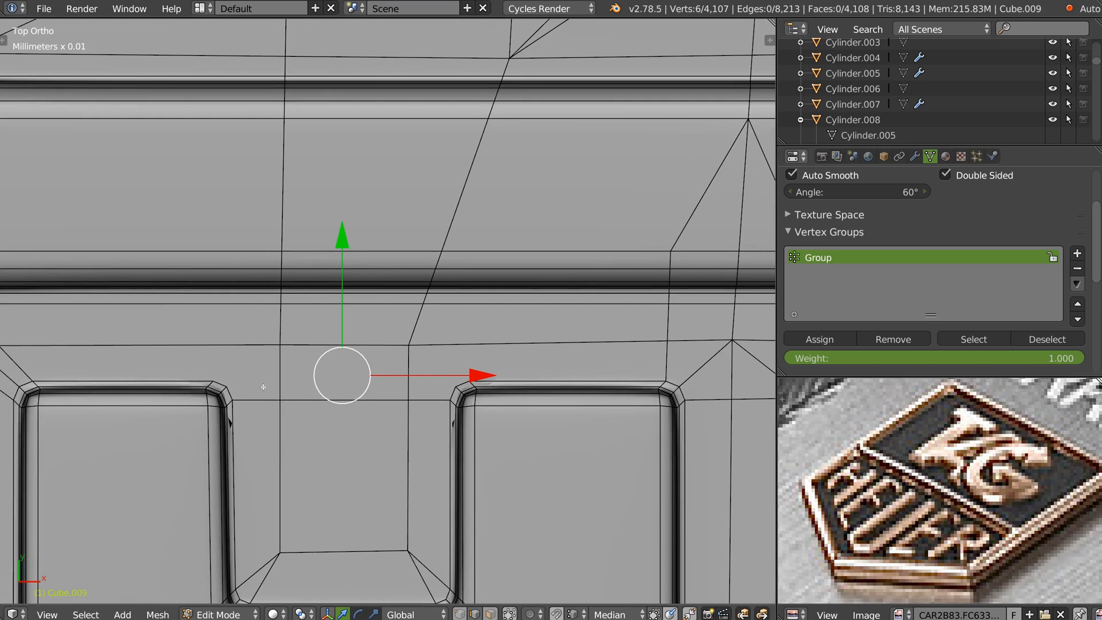
key(k)
click(469, 380)
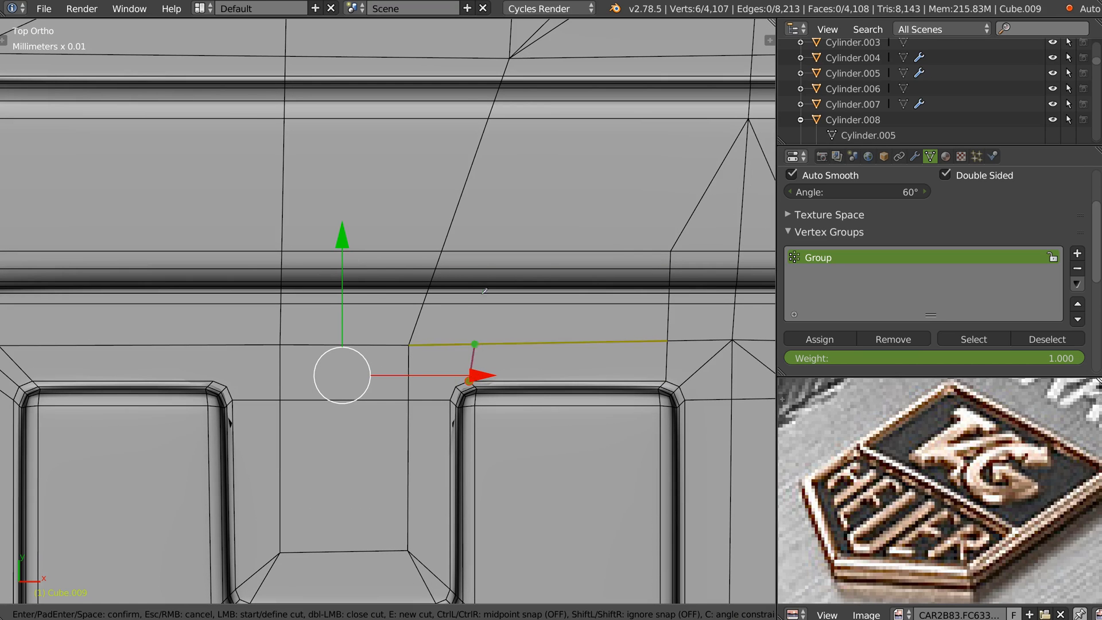
click(488, 119)
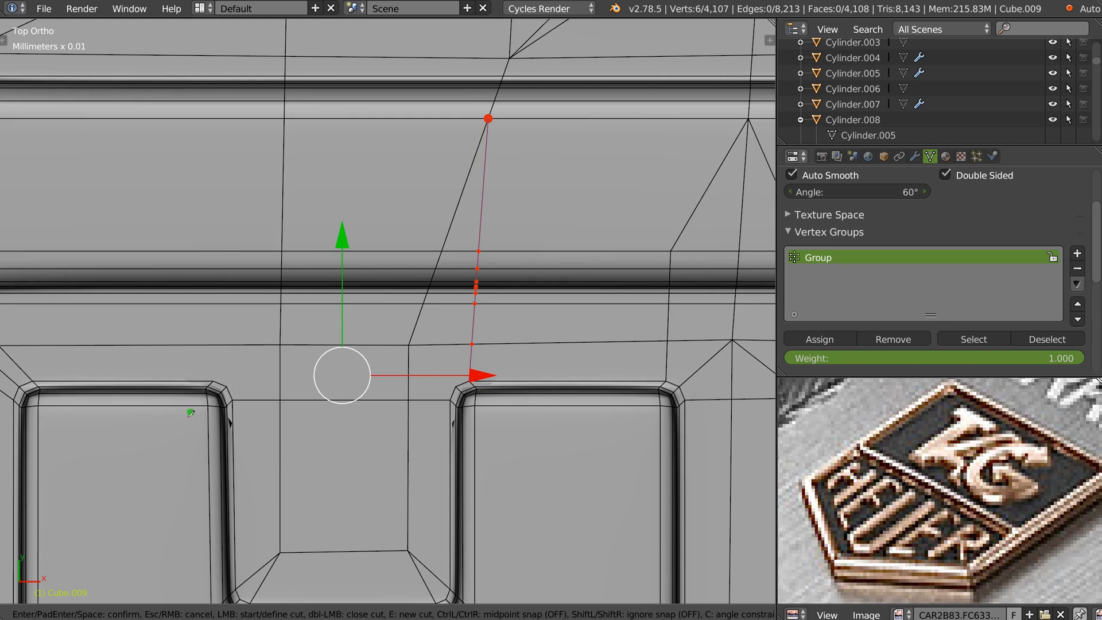
click(213, 381)
click(214, 251)
click(284, 118)
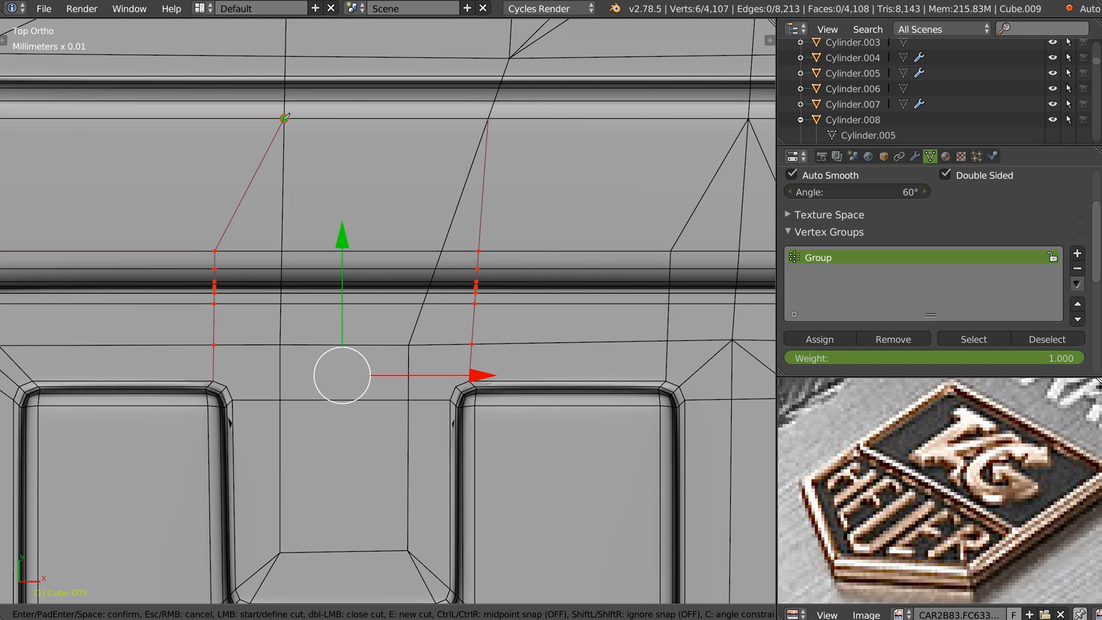
Step: Extend the knife cut between the H stems' middle bevel corner vertices through the two junction vertices and apply it
click(227, 386)
click(279, 345)
click(408, 345)
click(455, 386)
key(Return)
Step: Connect the U's lower-right corner to the second E's lower-left corner, and shift the junction vertex below the E down and right
mouse_move(159, 361)
shift+middle_down()
mouse_move(496, 296)
mouse_move(349, 80)
mouse_move(159, 370)
shift+middle_up()
scroll(496, 296, down, 3)
shift+middle_drag(460, 374, 17, 189)
shift+middle_drag(695, 356, 342, 335)
scroll(343, 335, up, 2)
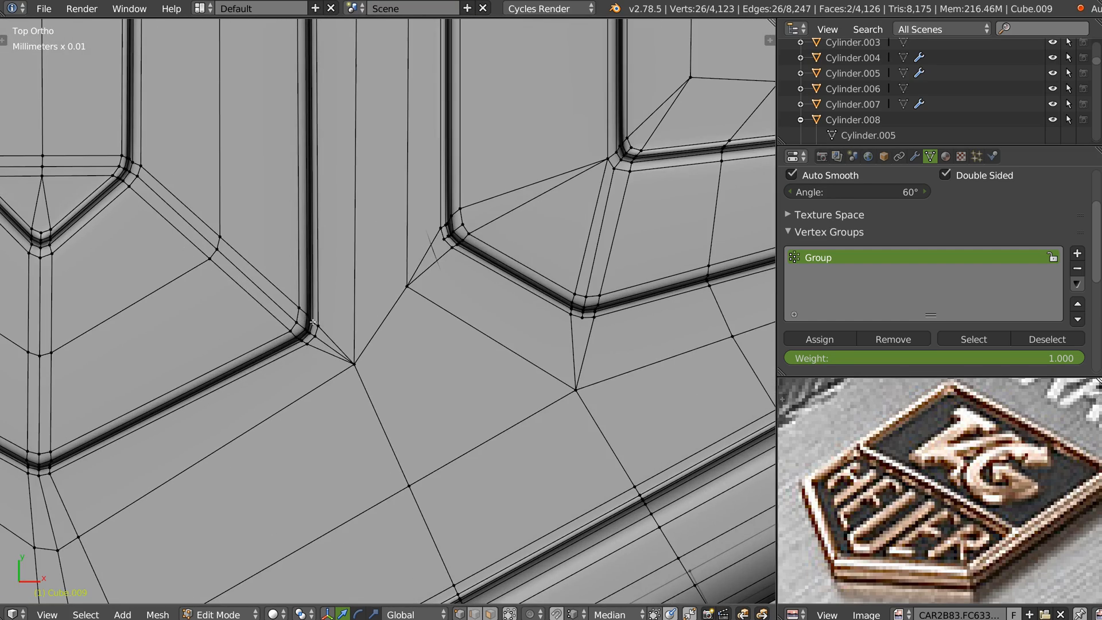
right_click(333, 321)
shift+right_click(438, 228)
key(j)
right_click(411, 295)
key(g)
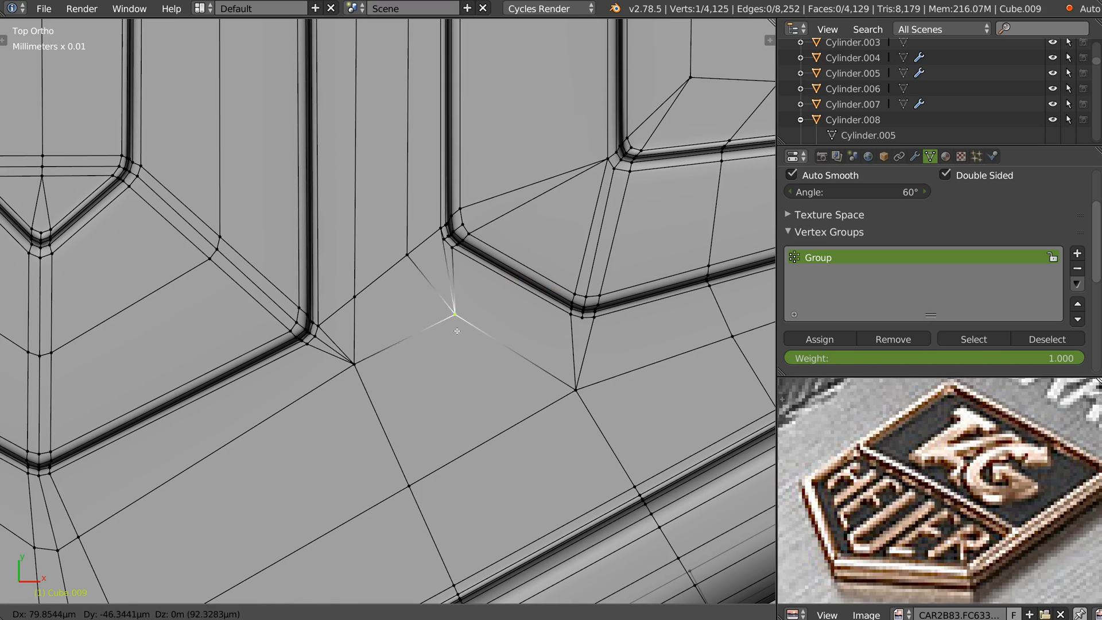
click(434, 317)
Step: Dissolve the surplus diagonal edges at the second E's lower-left corner and the U's lower-right corner
key(Tab)
click(429, 311)
right_click(435, 266)
key(ctrl+x)
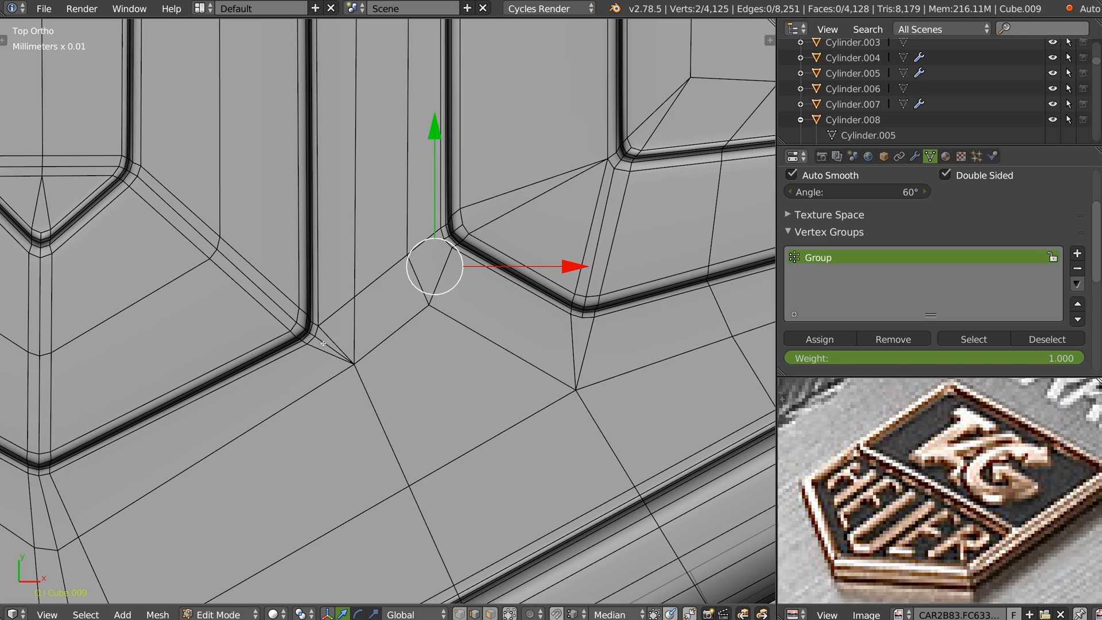
right_click(323, 343)
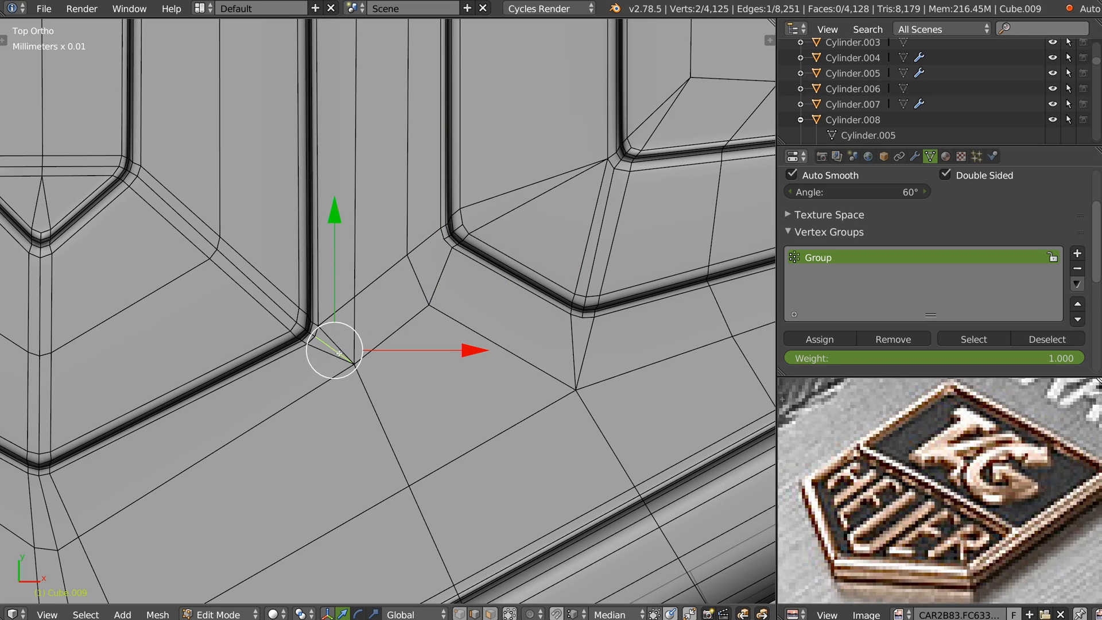
key(ctrl+x)
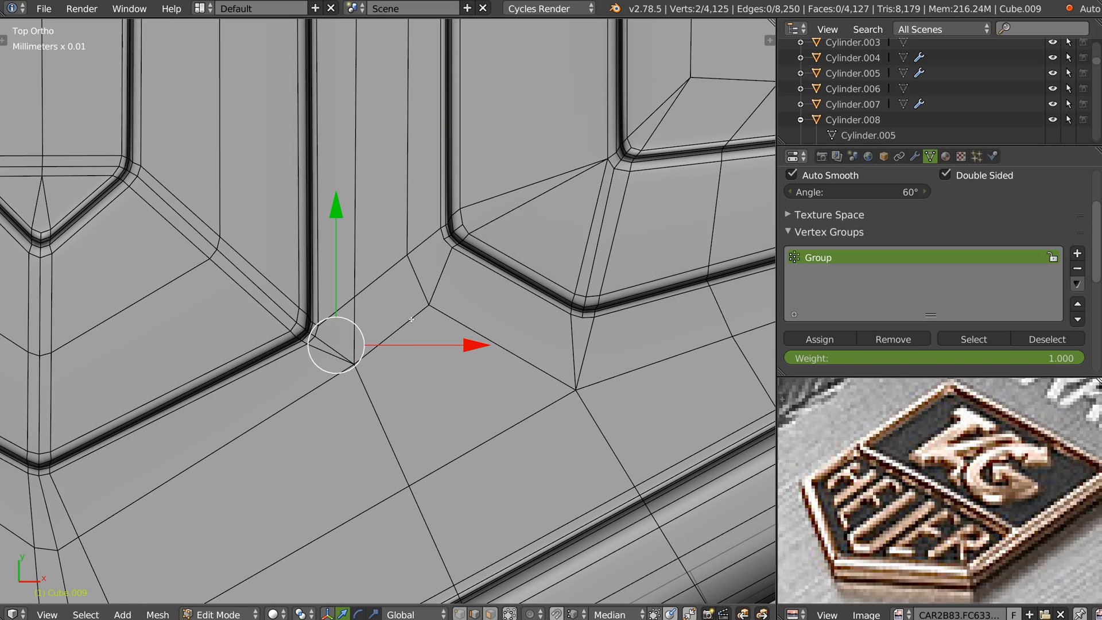
Step: Connect the R's leg tip to its stem's lower-right corner, and dissolve the diagonal edge from that stem corner to the border junction
scroll(411, 319, down, 3)
key(Tab)
shift+middle_drag(550, 286, 329, 420)
shift+middle_drag(506, 289, 355, 320)
shift+middle_drag(466, 331, 305, 383)
scroll(342, 346, up, 3)
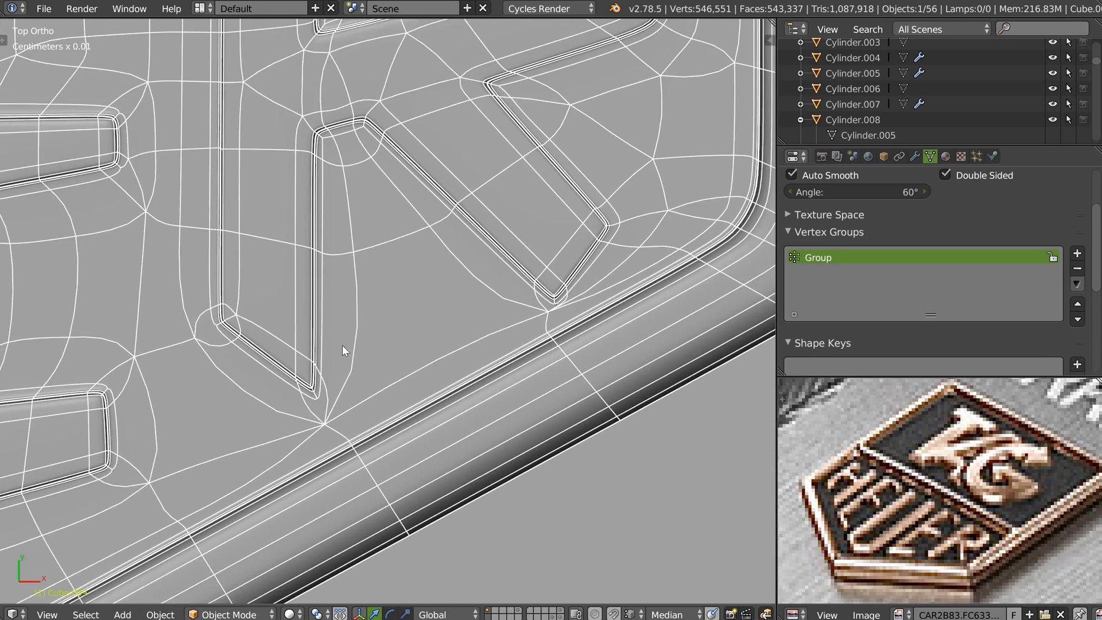
key(Tab)
click(558, 304)
right_click(600, 288)
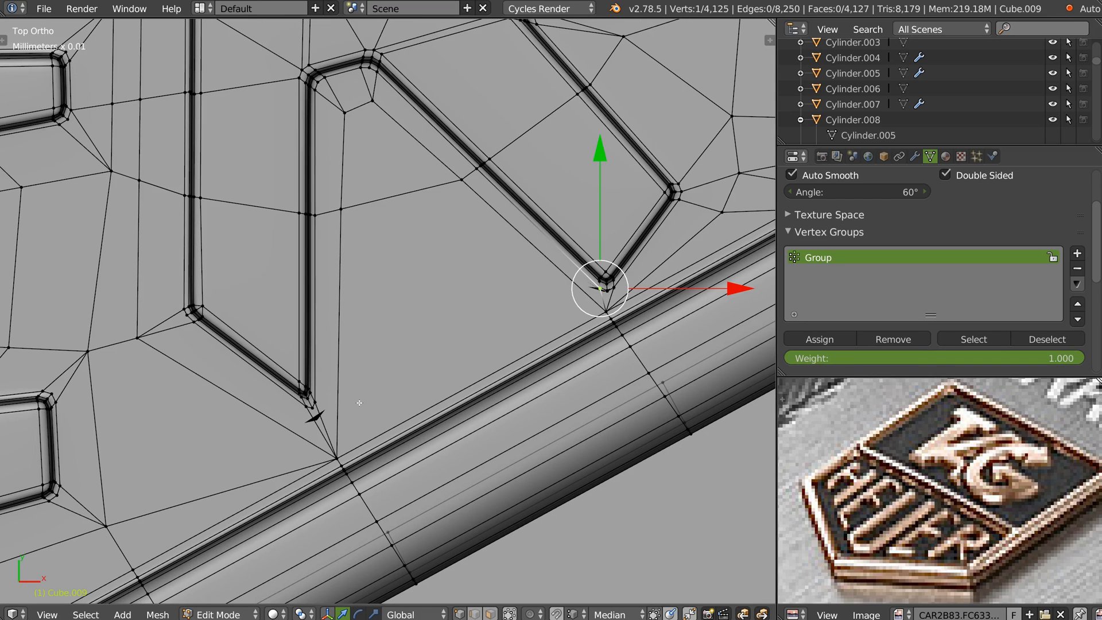
shift+right_click(322, 394)
key(j)
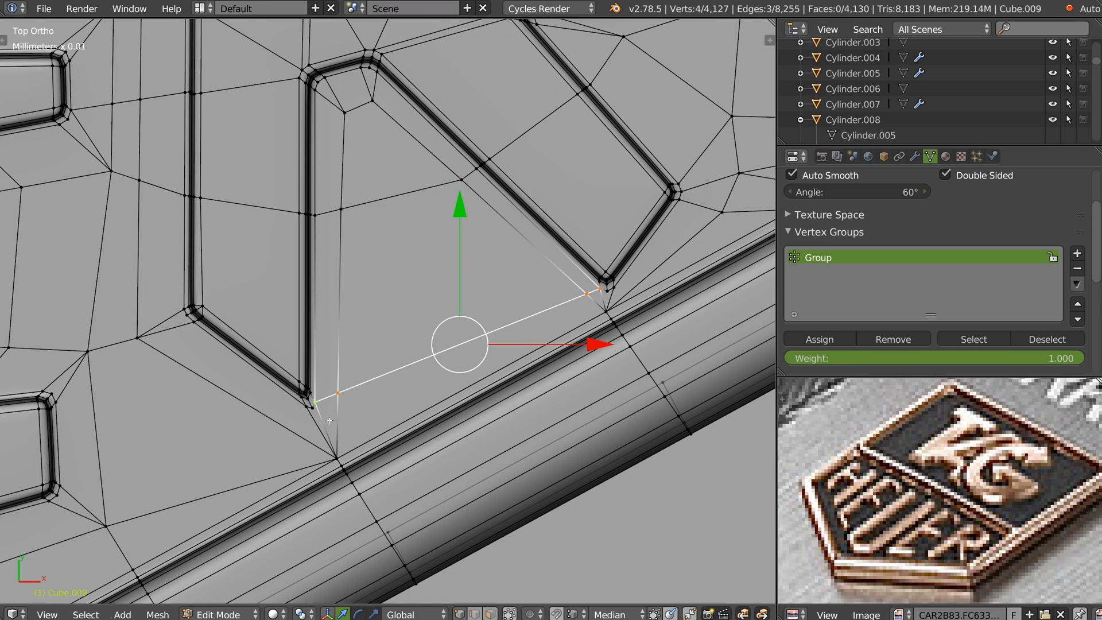
scroll(390, 380, up, 2)
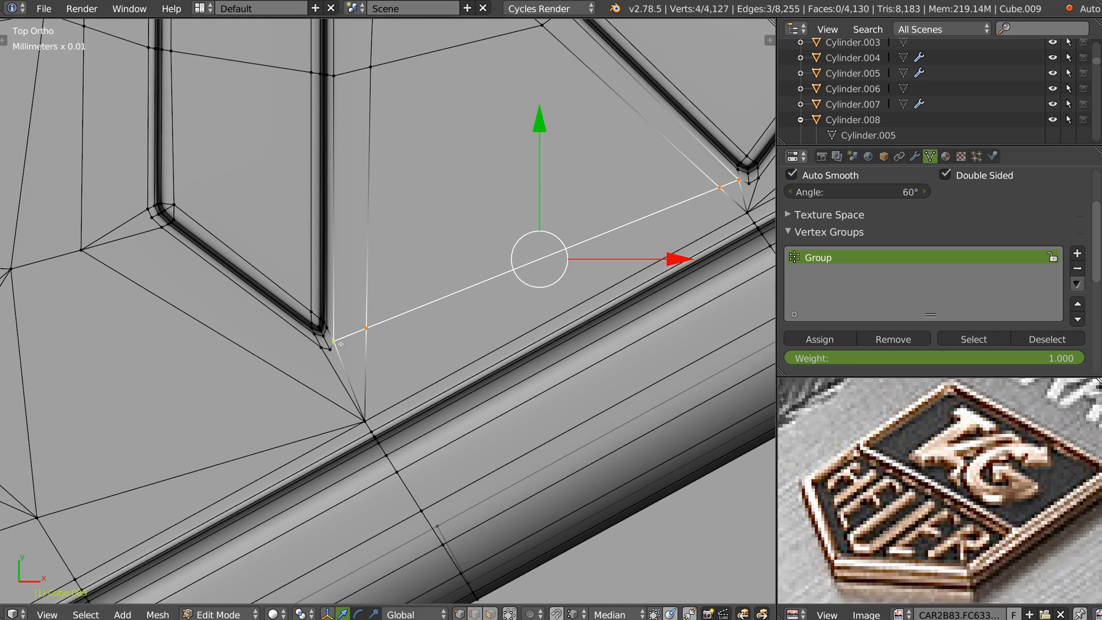
right_click(348, 380)
key(ctrl+x)
Step: Connect the second E's lower-right corner vertex to the bottom corner vertex of the R's stem
shift+middle_drag(245, 355, 454, 313)
ctrl+middle_drag(454, 312, 450, 337)
key(Tab)
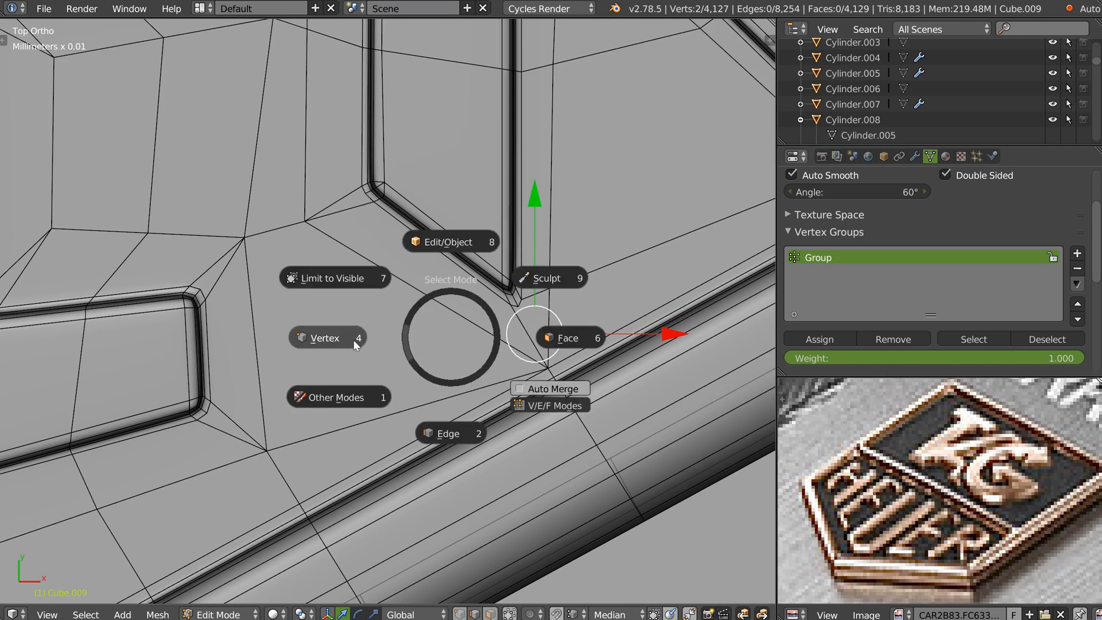
click(354, 342)
right_click(210, 402)
shift+right_click(508, 305)
key(j)
Step: Dissolve the diagonal edge at the second E's lower-right corner and join the corner's middle bevel vertex to the junction below it
key(Tab)
click(230, 414)
right_click(239, 422)
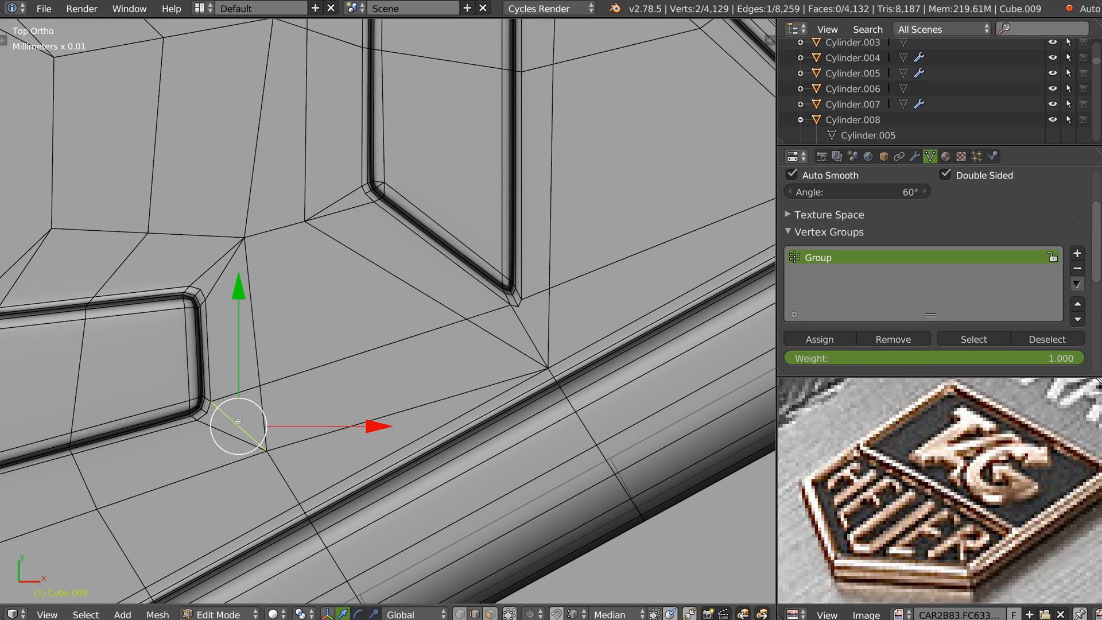
key(ctrl+x)
key(Tab)
click(219, 416)
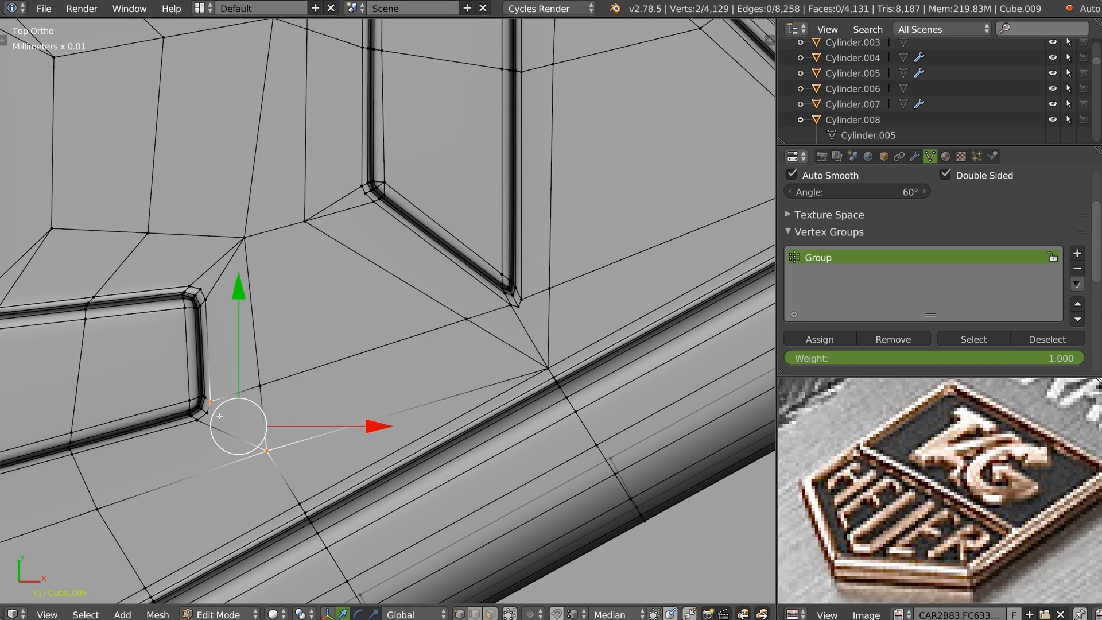
right_click(207, 412)
shift+right_click(266, 447)
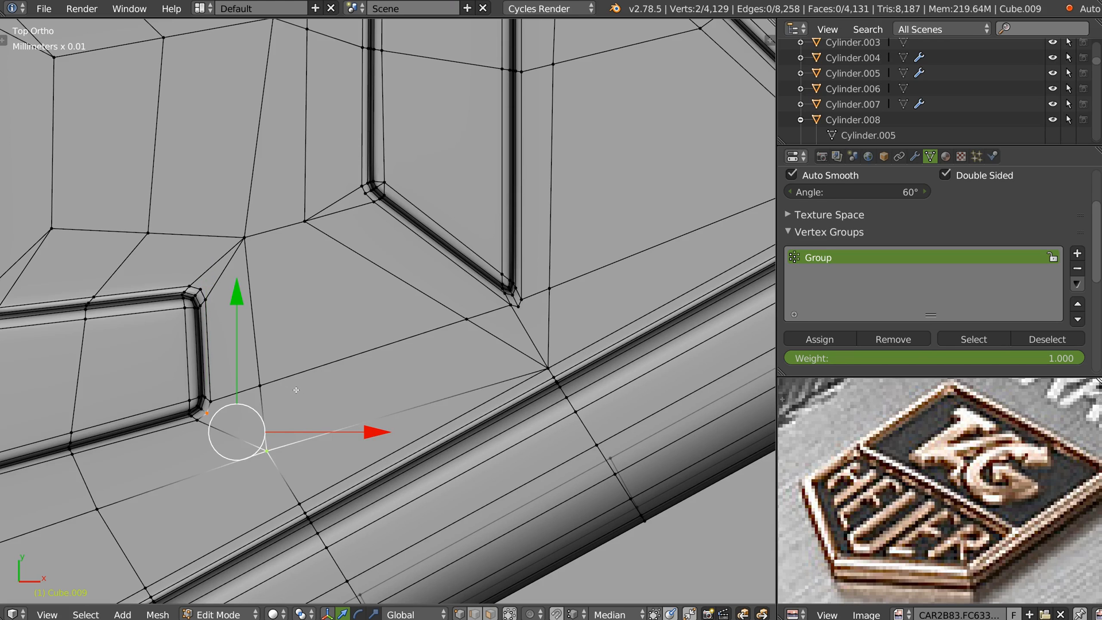
key(j)
Step: Move the crossing vertex between the second E and the R toward the E, and join the R stem's corner tip to the border junction
right_click(463, 322)
key(g)
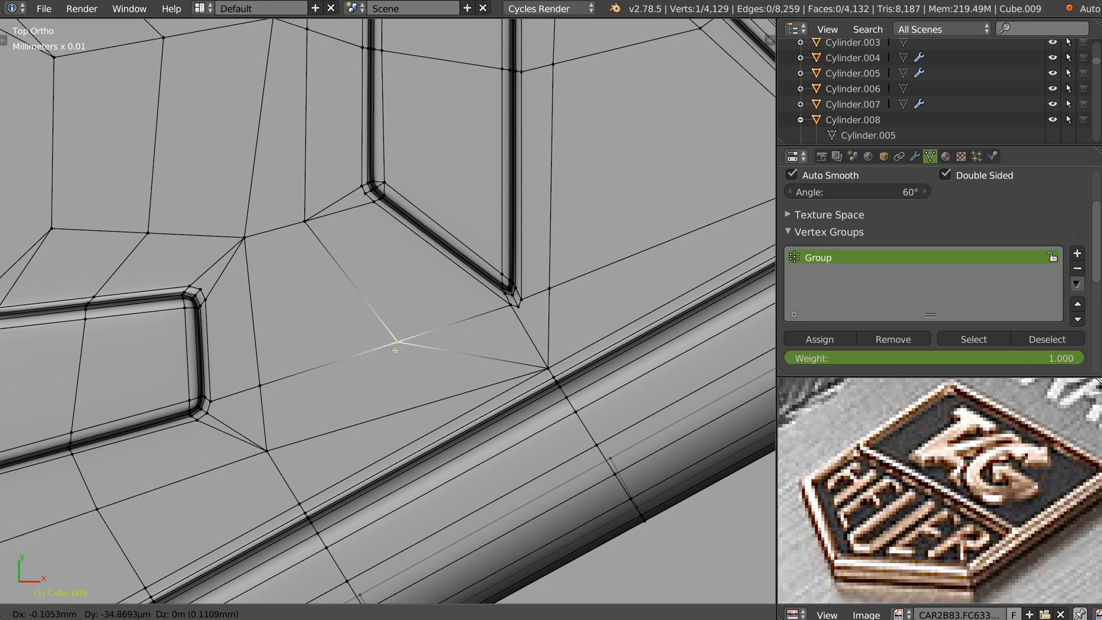
click(395, 350)
scroll(484, 295, up, 2)
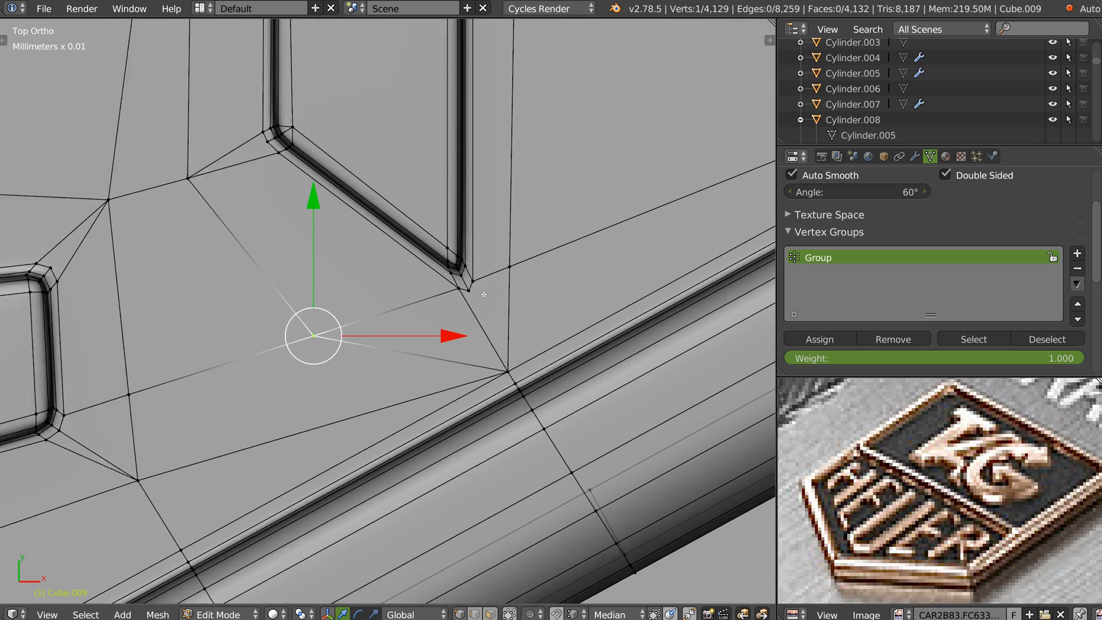
scroll(485, 294, up, 1)
right_click(468, 282)
shift+right_click(514, 378)
key(j)
scroll(485, 301, down, 2)
key(Tab)
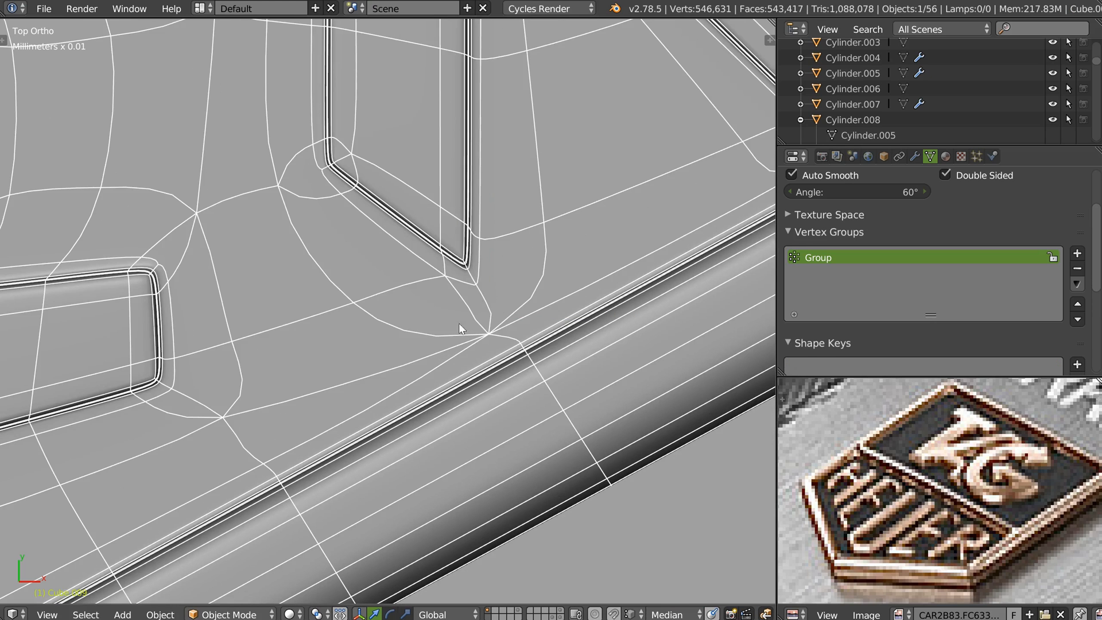
Step: Shift the divider bar's upper-edge vertex beneath the G slightly to the right
scroll(460, 325, down, 4)
shift+middle_drag(459, 96, 446, 427)
shift+middle_drag(74, 293, 452, 332)
shift+middle_drag(337, 323, 329, 402)
shift+middle_drag(457, 226, 532, 418)
shift+middle_drag(319, 398, 379, 326)
key(Tab)
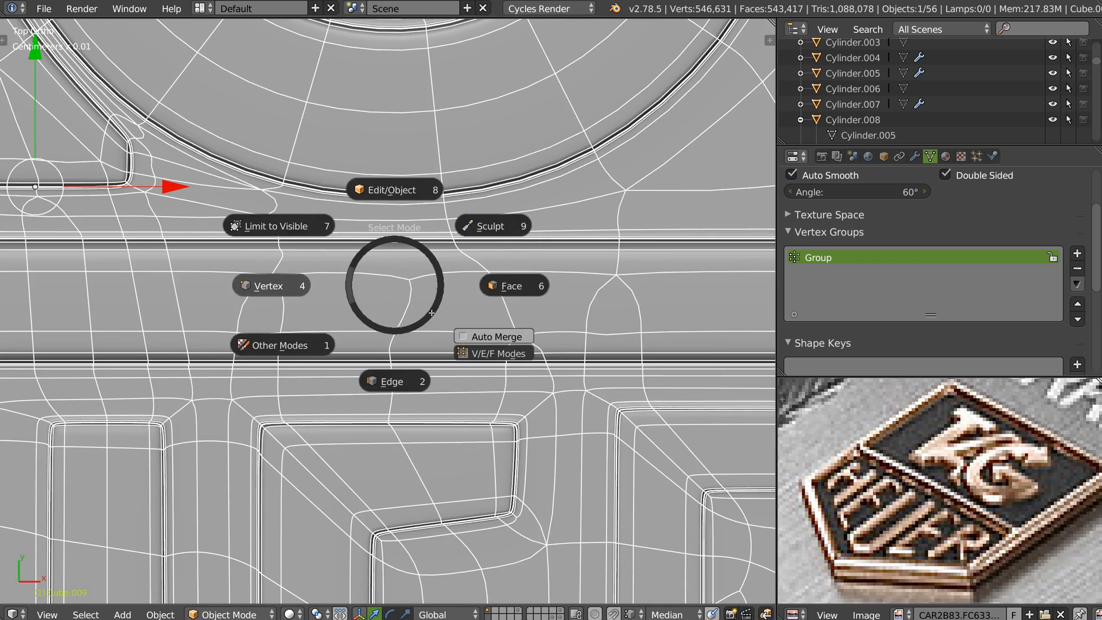
right_click(440, 267)
key(g)
click(474, 262)
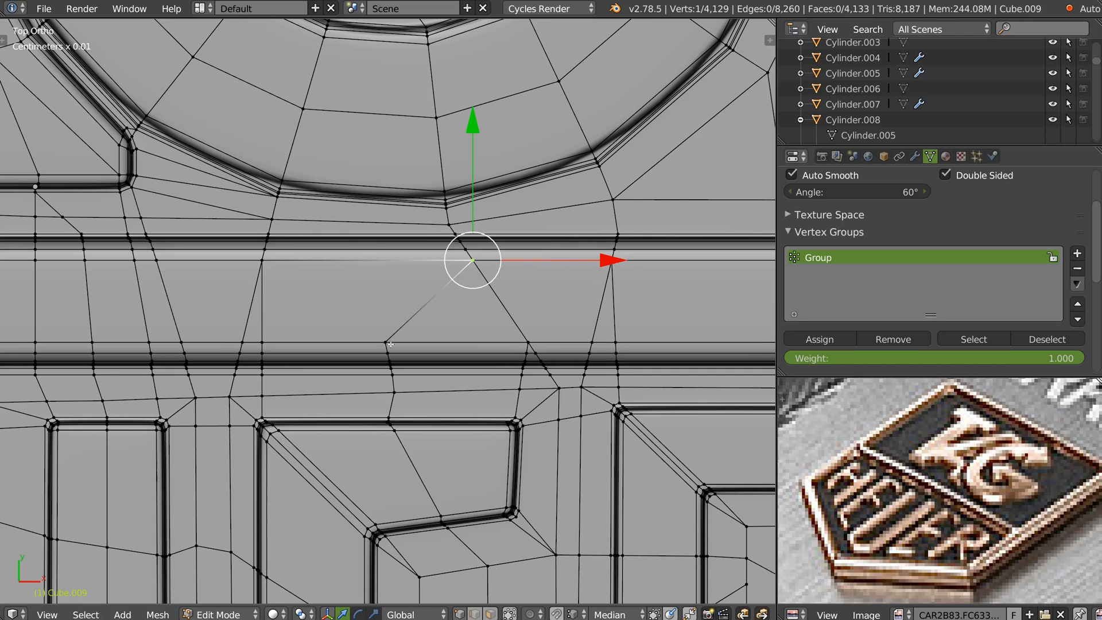
Step: Connect the vertex above the second E straight to the shifted divider-bar vertex and dissolve the old bent edge path beside it
scroll(533, 276, down, 1)
right_click(400, 388)
shift+right_click(475, 261)
key(j)
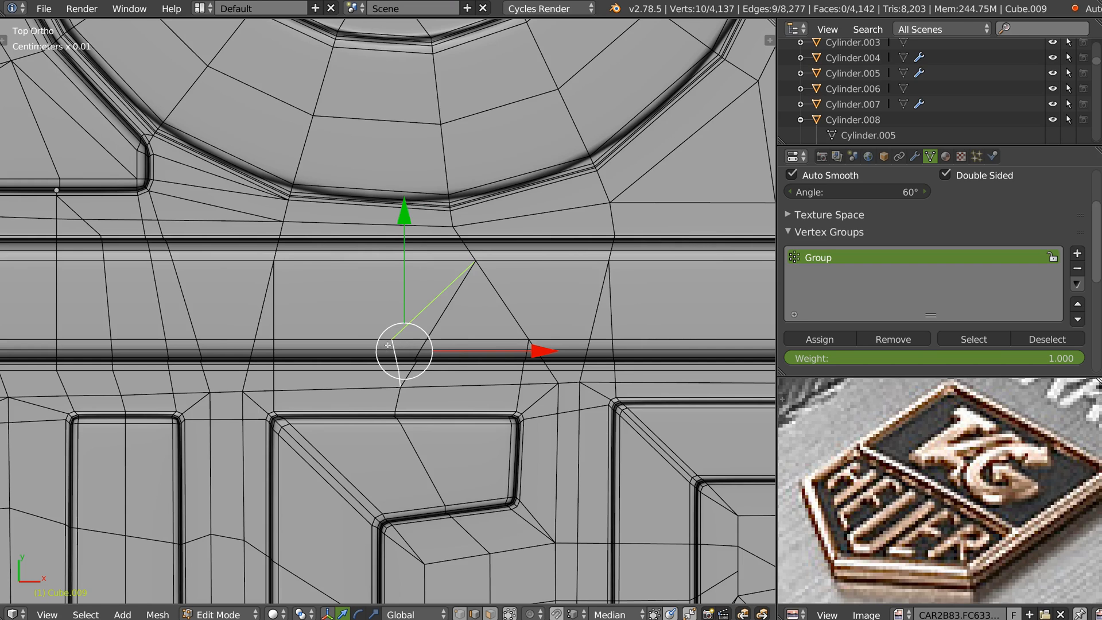
key(ctrl+z)
key(ctrl+z)
Step: Return to Object Mode and examine the emblem's subdivided wireframe around the TAG letters, especially the T
scroll(465, 338, down, 2)
shift+middle_drag(464, 337, 425, 381)
key(Tab)
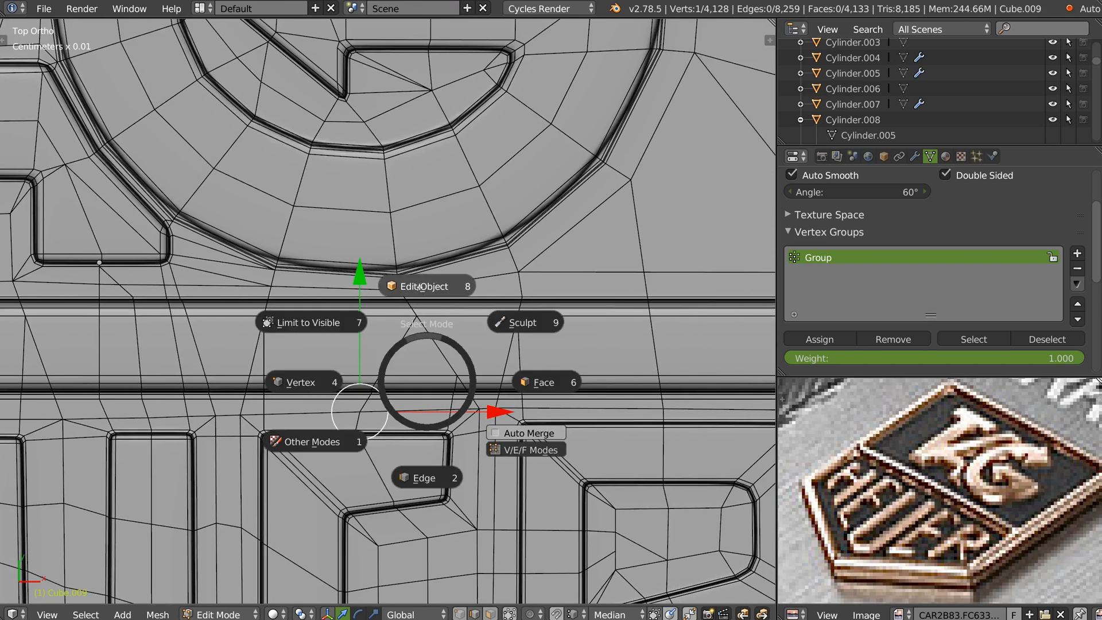
click(434, 314)
scroll(486, 333, down, 8)
shift+middle_drag(485, 333, 505, 355)
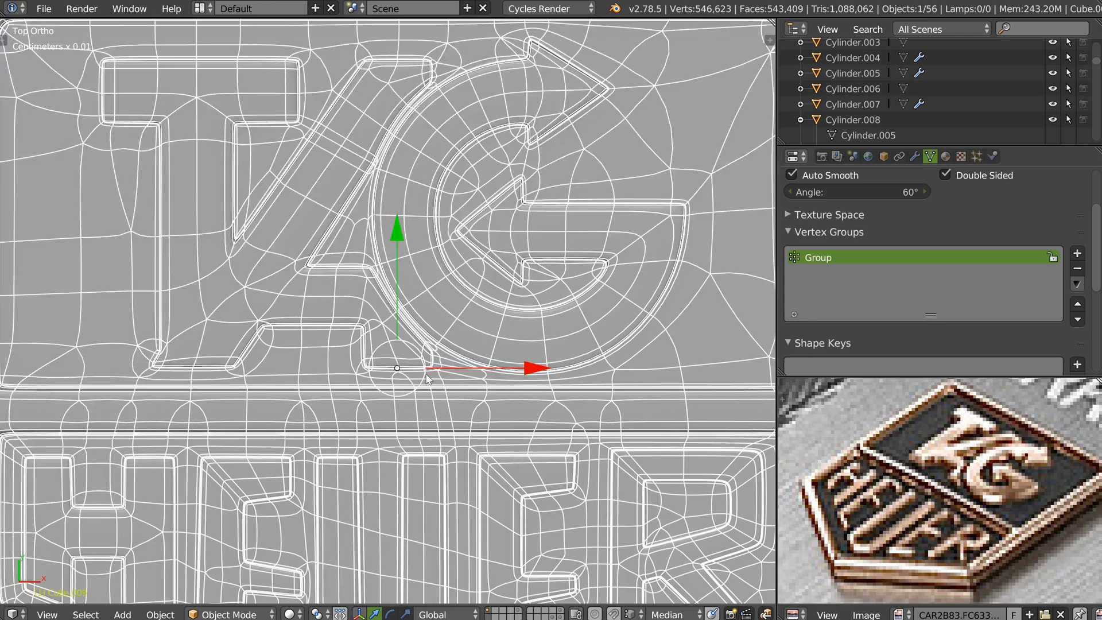
scroll(389, 288, up, 5)
scroll(373, 244, up, 4)
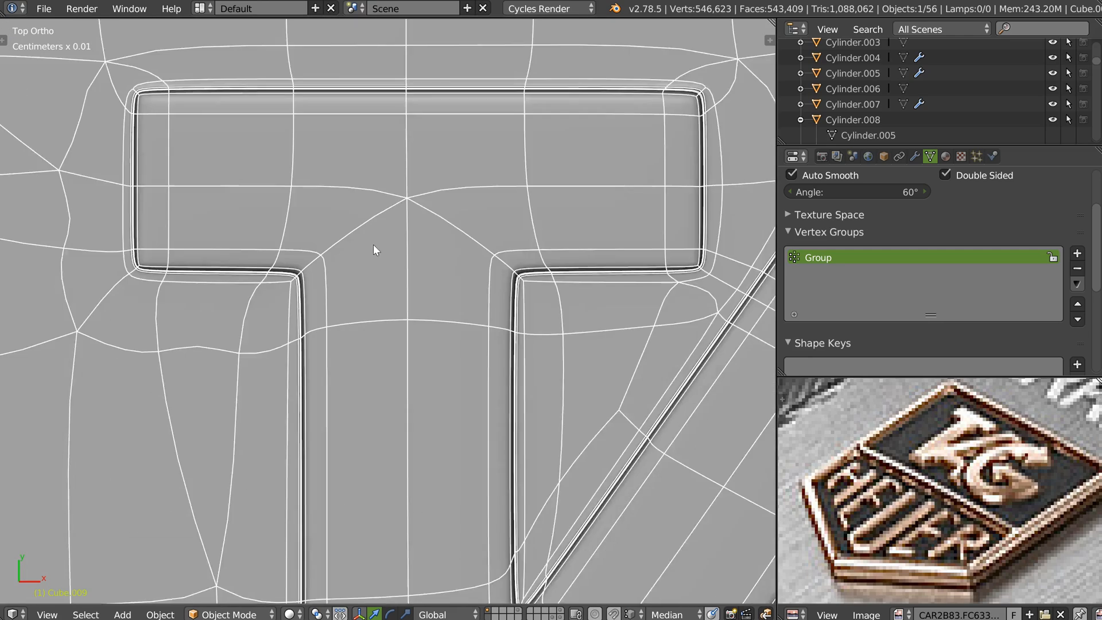
scroll(580, 217, down, 3)
mouse_move(570, 280)
shift+middle_down()
mouse_move(307, 329)
mouse_move(382, 281)
mouse_move(265, 279)
mouse_move(465, 264)
shift+middle_up()
scroll(558, 227, down, 5)
Step: Change the viewport shading and examine the emblem on the dial from an oblique angle with the selection cleared
key(z)
click(561, 251)
middle_drag(453, 367, 355, 201)
scroll(415, 323, down, 5)
middle_drag(415, 325, 394, 315)
key(a)
Step: Edit the pointed watch hand's mesh and connect the two opposite edge vertices near its tip across the centre ridge
middle_drag(389, 259, 355, 275)
shift+middle_drag(577, 345, 439, 303)
scroll(440, 303, up, 1)
scroll(396, 264, up, 4)
right_click(397, 268)
key(Tab)
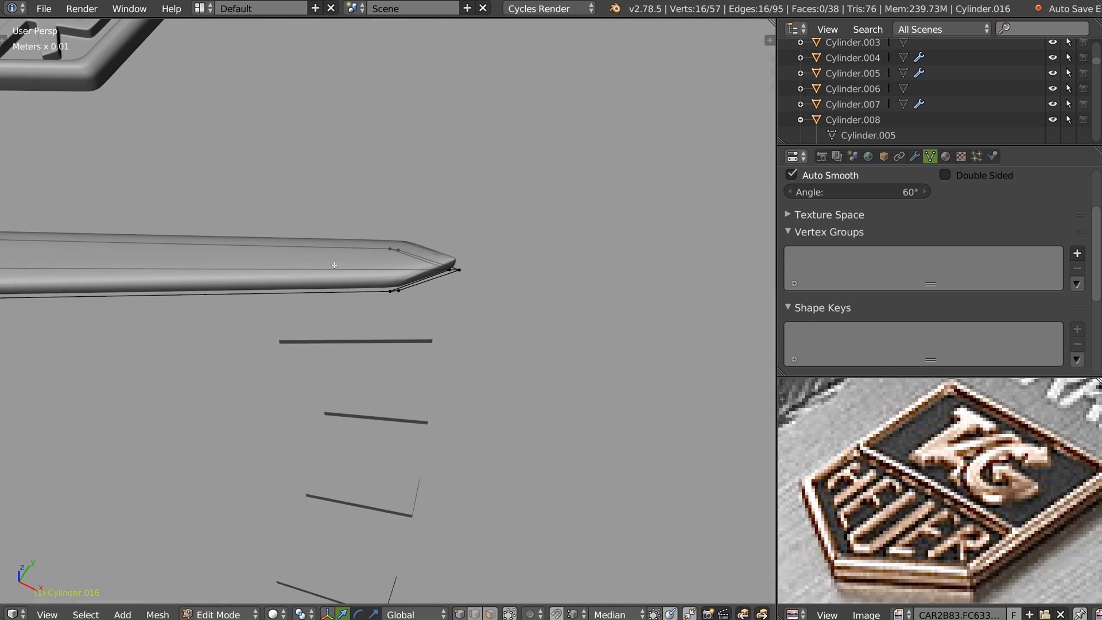
scroll(389, 293, up, 4)
right_click(396, 222)
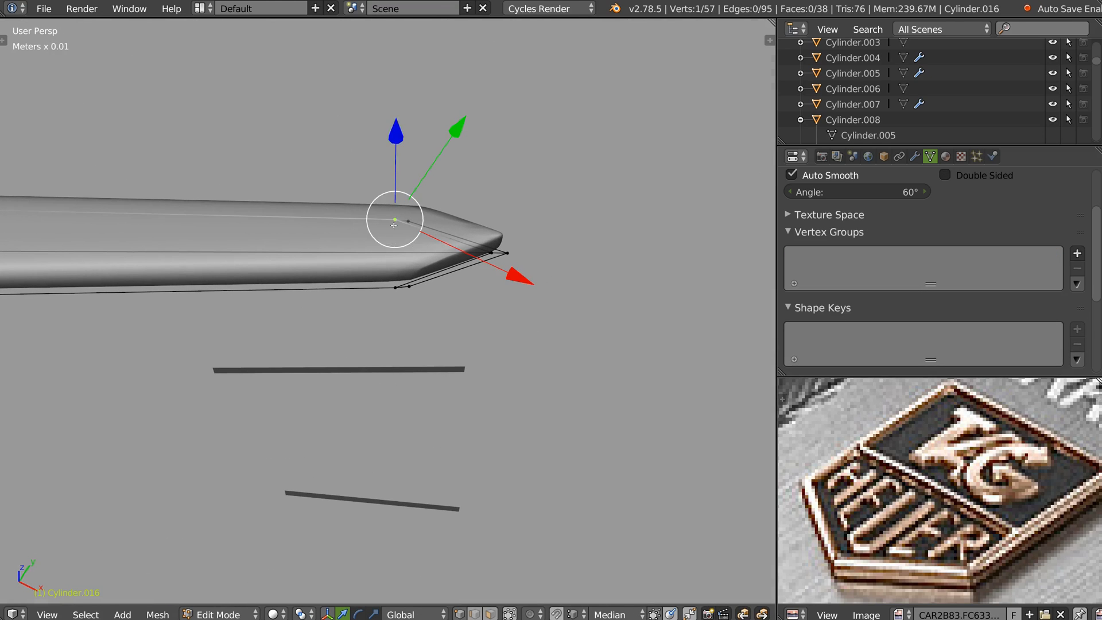
shift+right_click(395, 291)
key(j)
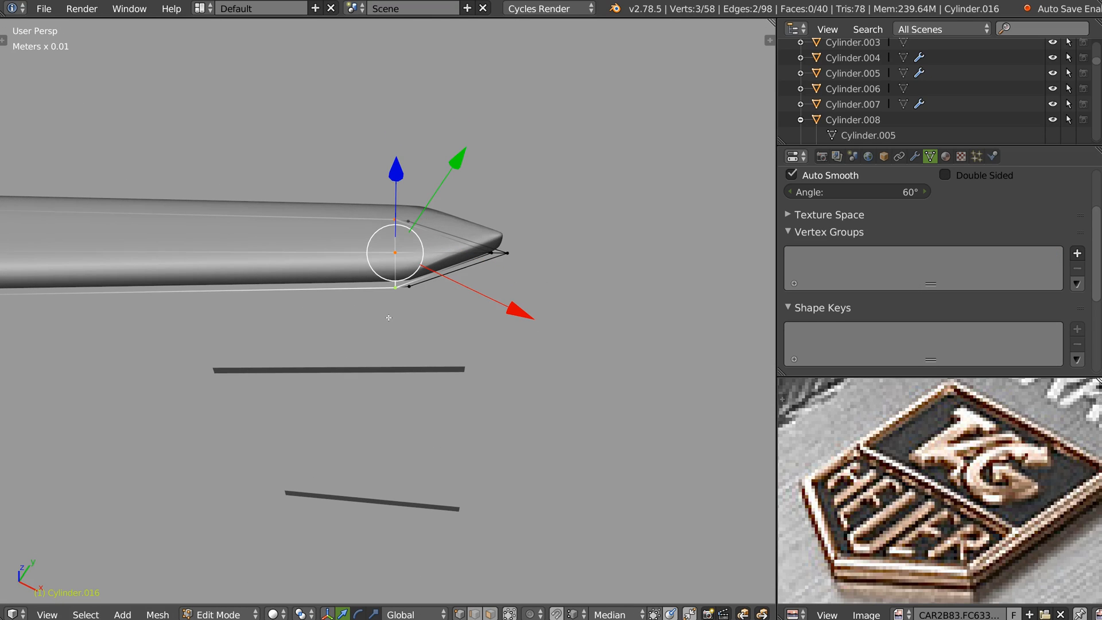
middle_drag(389, 317, 433, 242)
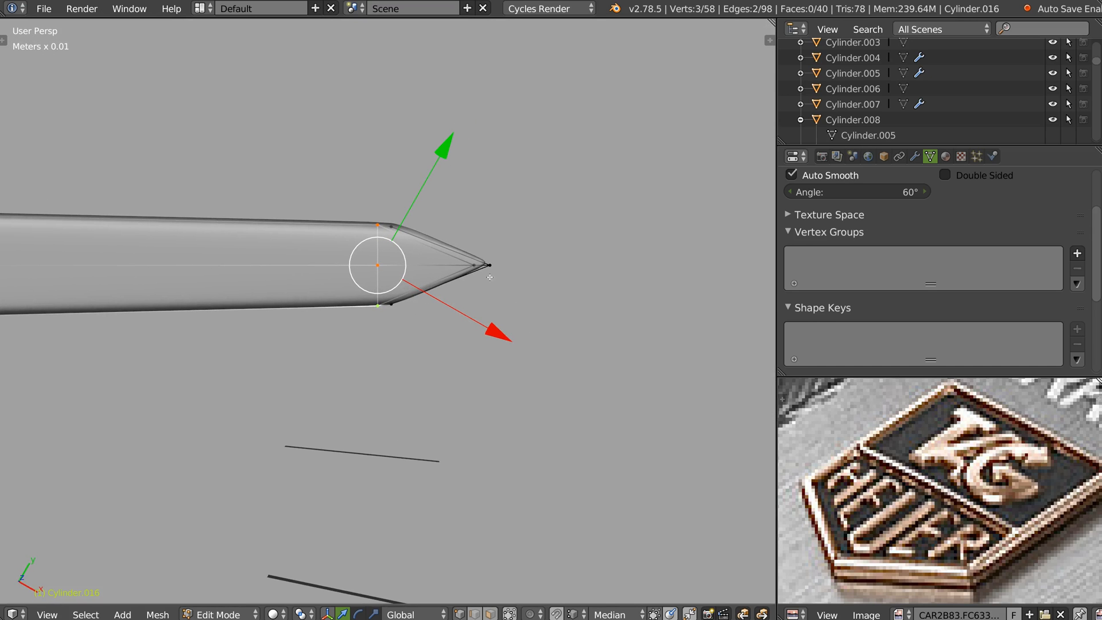
Step: Finish editing the pointed hand's mesh, return to Object Mode and examine the complete watch model from an oblique side angle
scroll(467, 296, down, 8)
key(Tab)
click(392, 235)
scroll(422, 308, down, 3)
middle_drag(419, 293, 439, 246)
scroll(424, 288, down, 3)
middle_drag(471, 344, 439, 310)
shift+middle_drag(350, 287, 417, 267)
scroll(417, 267, down, 4)
shift+middle_drag(445, 336, 432, 260)
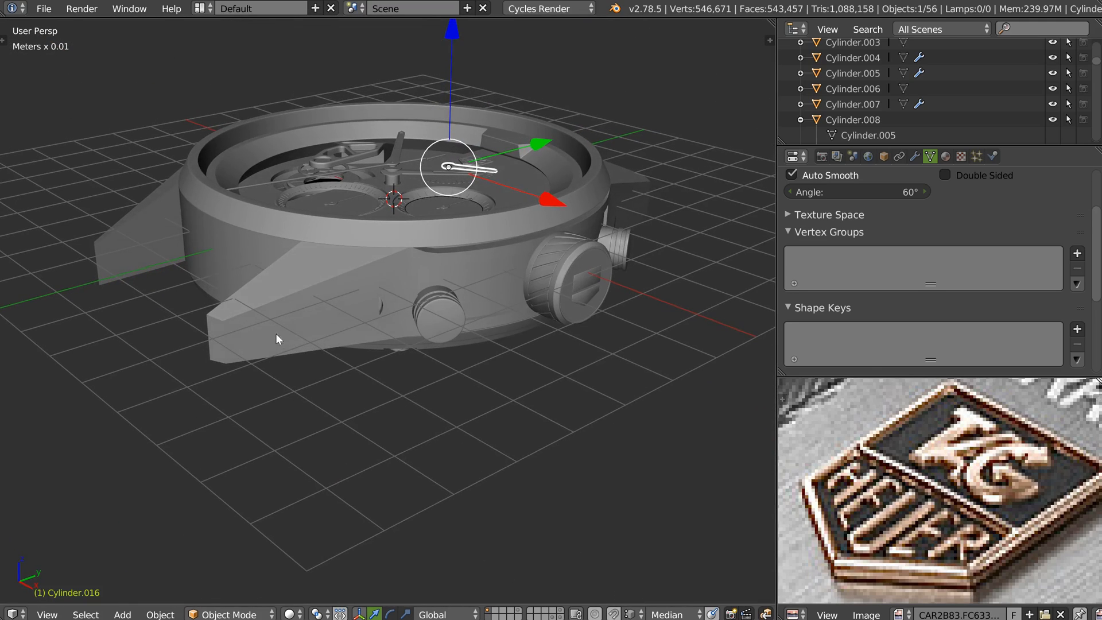
Step: Examine the dial, hands, subdials and openwork bridge up close, and the case from several angles
middle_drag(293, 294, 290, 361)
middle_drag(313, 322, 323, 375)
scroll(322, 376, up, 4)
shift+middle_drag(287, 143, 380, 238)
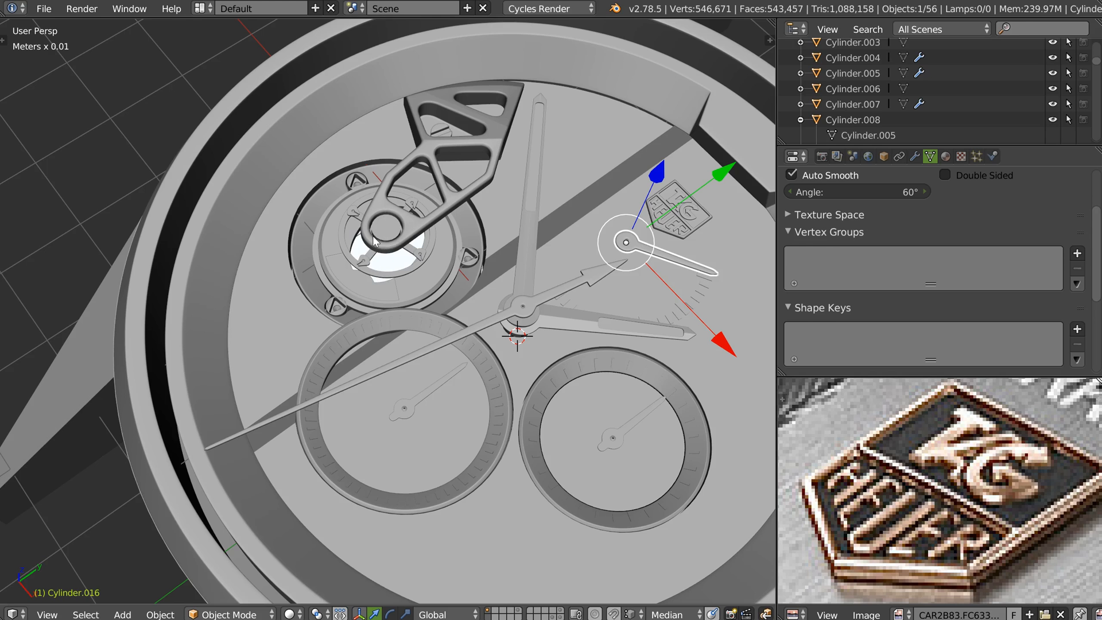
middle_drag(403, 235, 394, 211)
middle_drag(399, 292, 382, 289)
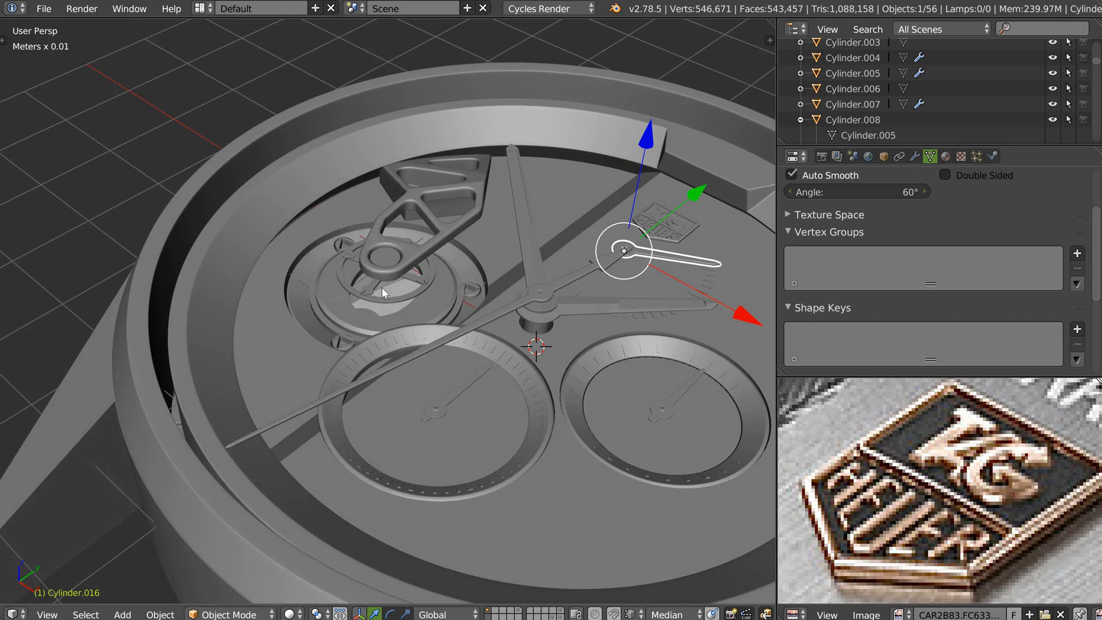
scroll(377, 304, up, 4)
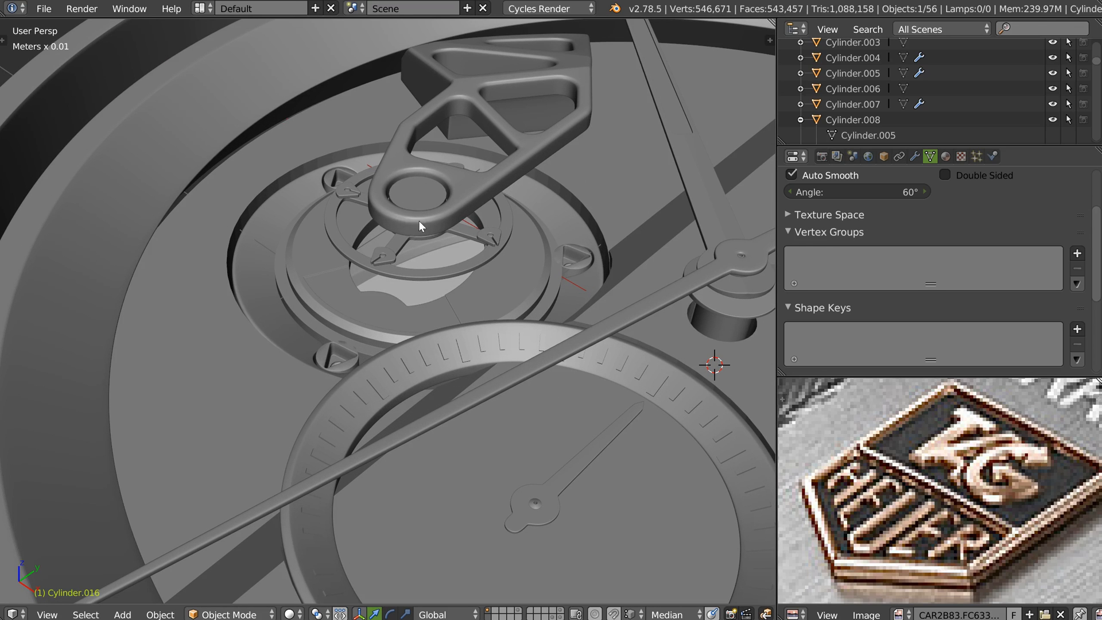
scroll(404, 188, down, 8)
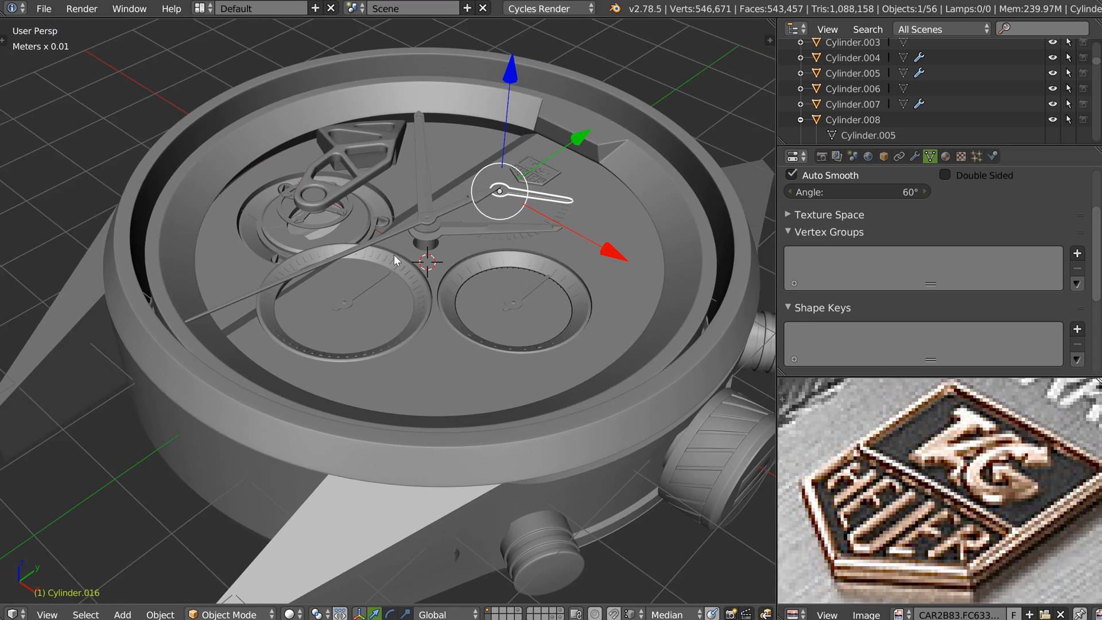
scroll(373, 243, down, 3)
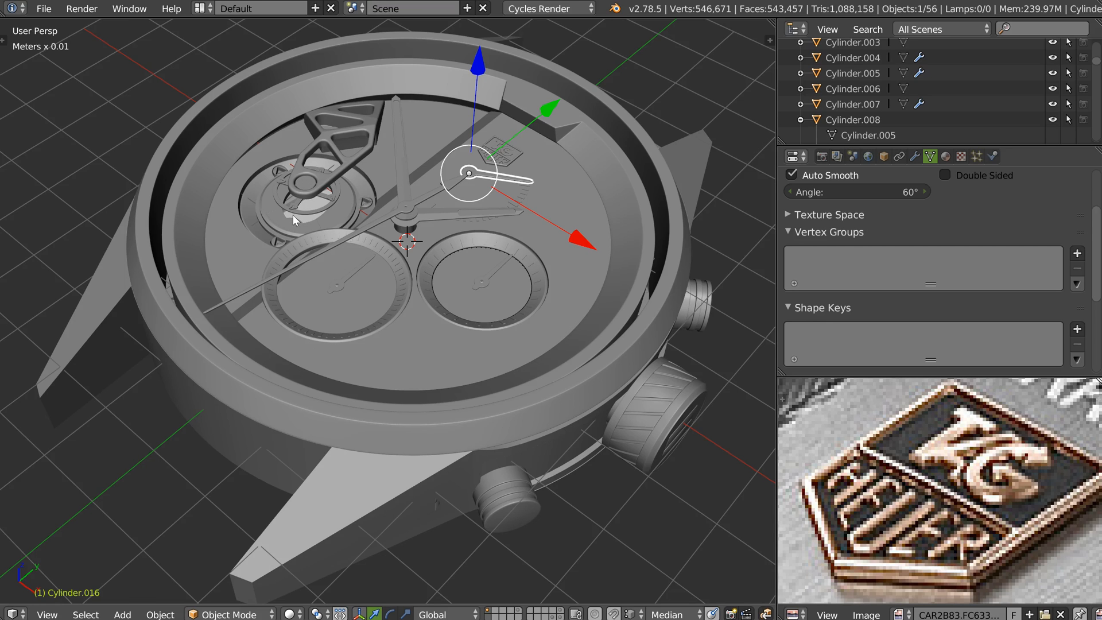
middle_drag(301, 210, 294, 224)
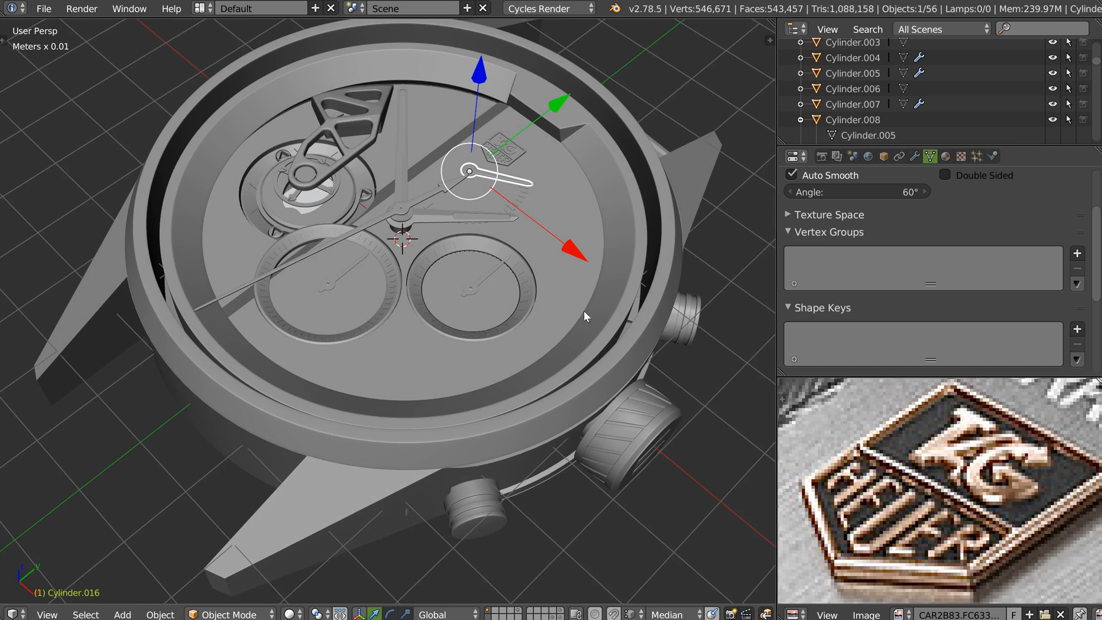
scroll(545, 287, down, 2)
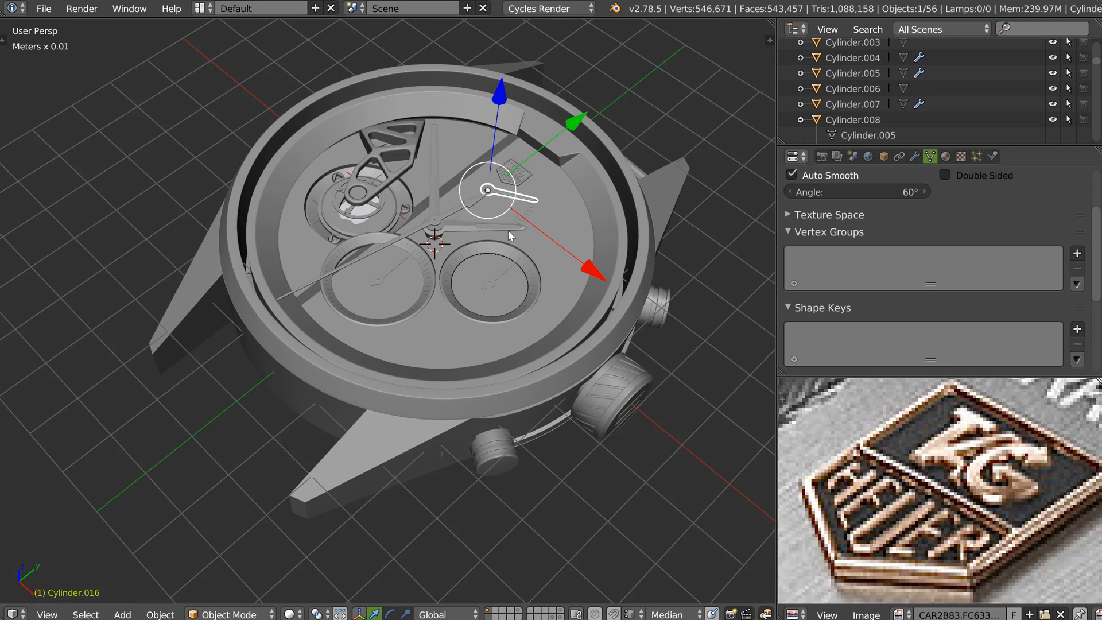
middle_drag(595, 208, 509, 198)
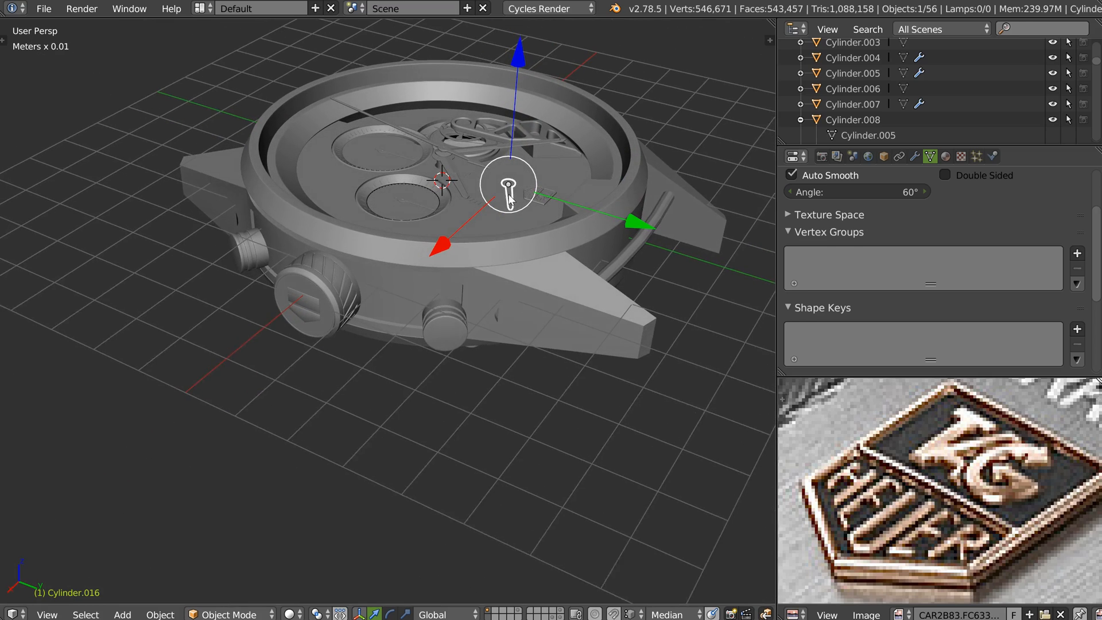
Step: Examine the 90 marking on the reference photo's inner ring and compare it with the modelled dial ring from above
scroll(877, 412, down, 4)
scroll(877, 412, up, 2)
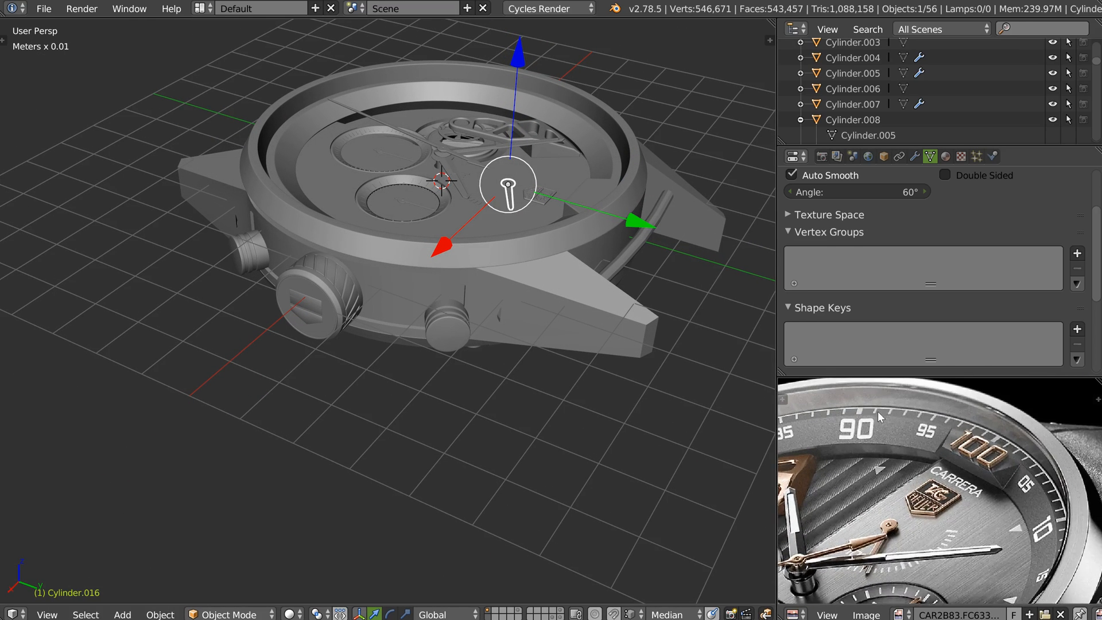
scroll(877, 411, up, 4)
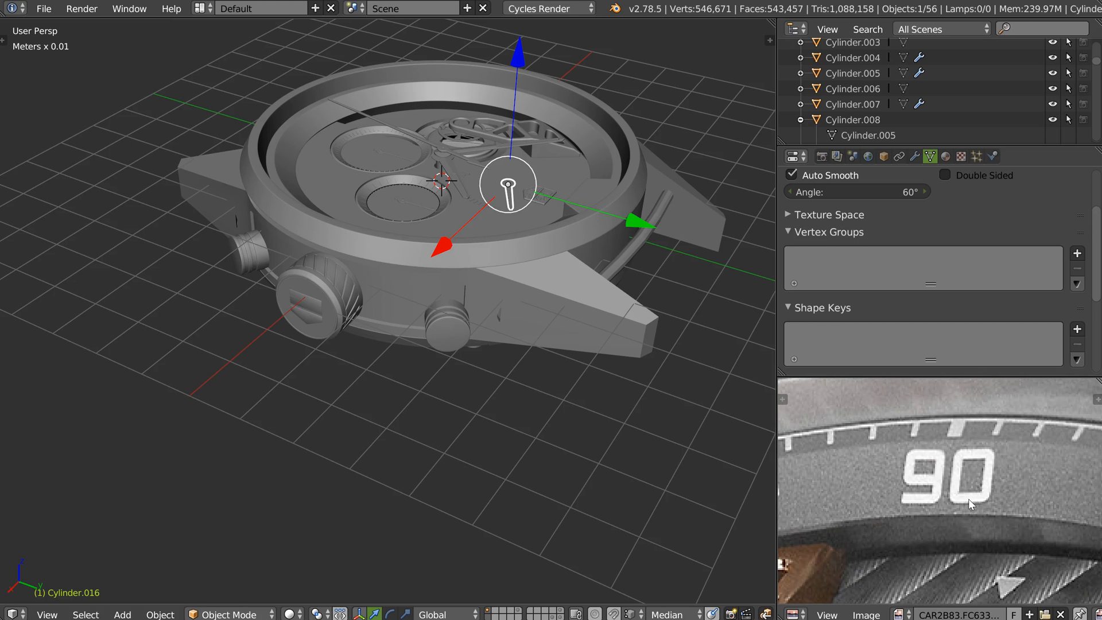
middle_drag(466, 287, 476, 320)
middle_drag(304, 315, 431, 349)
shift+middle_drag(229, 390, 285, 275)
shift+middle_drag(357, 299, 335, 405)
middle_drag(326, 352, 342, 384)
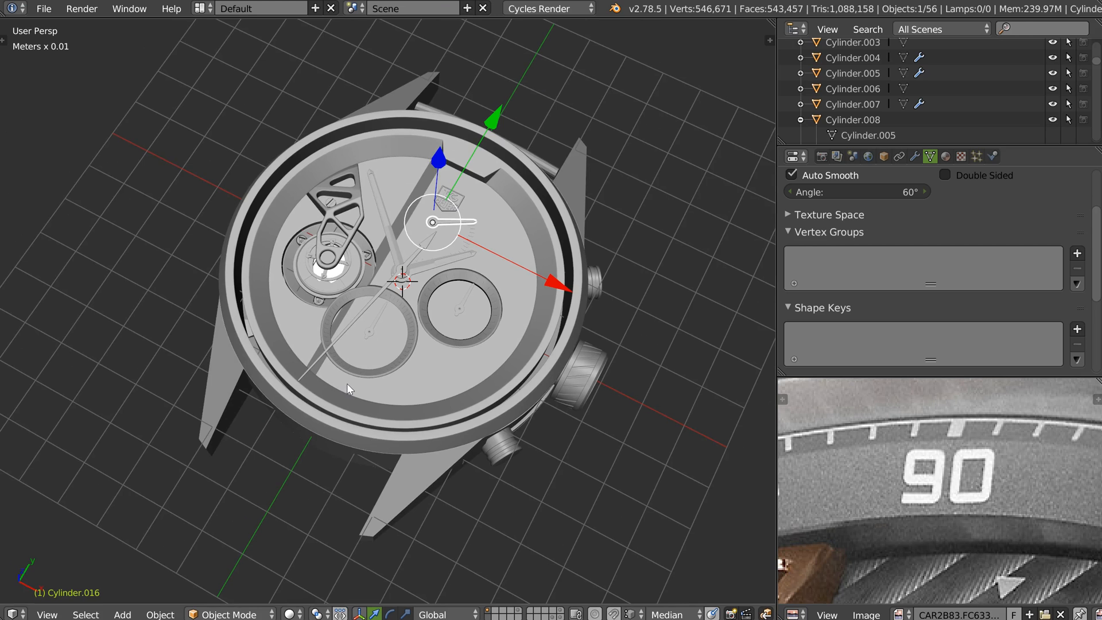
mouse_move(388, 277)
middle_down()
mouse_move(382, 294)
mouse_move(389, 287)
middle_up()
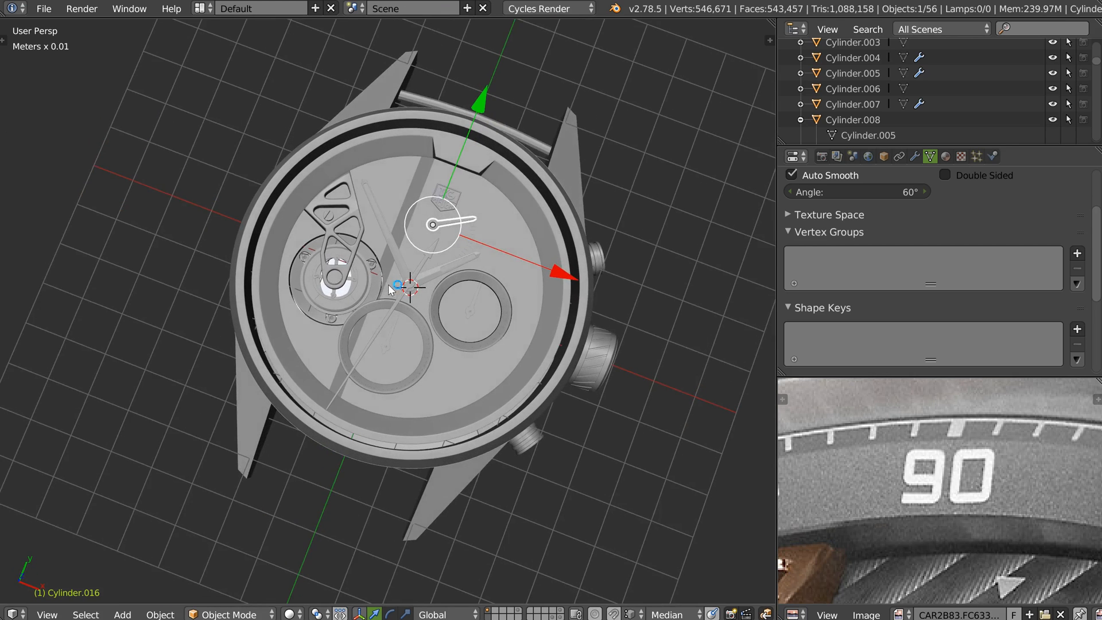
Step: Fit the whole reference photo in view, enlarge its watch face and compare it with the model's dial and crown
scroll(389, 289, up, 2)
key(Home)
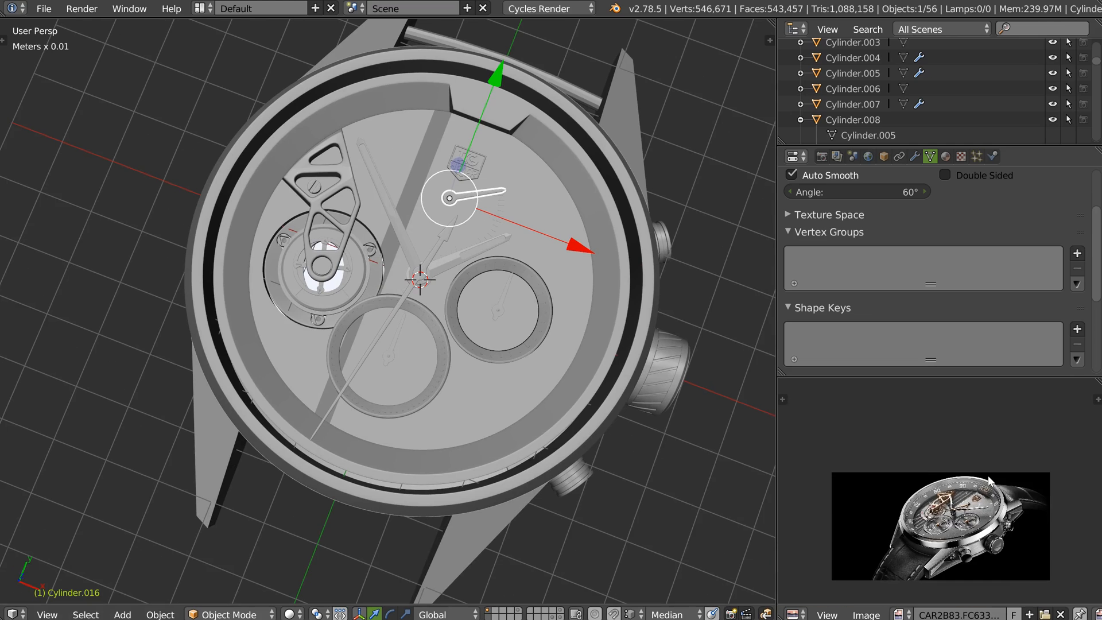
scroll(936, 517, up, 6)
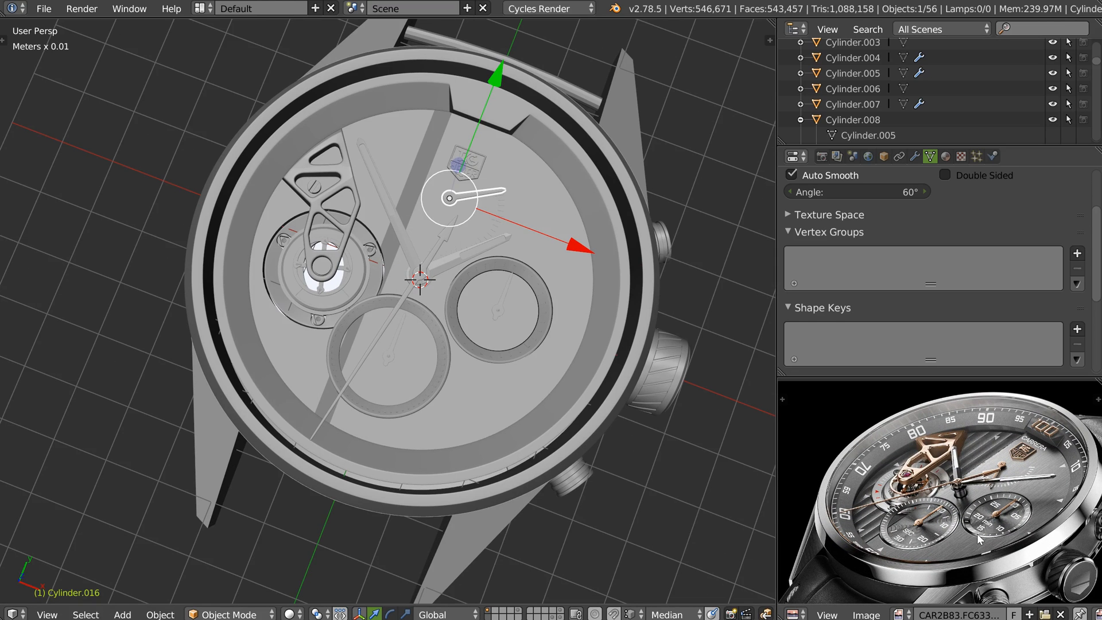
middle_drag(453, 341, 452, 327)
scroll(459, 344, up, 1)
middle_drag(624, 411, 596, 439)
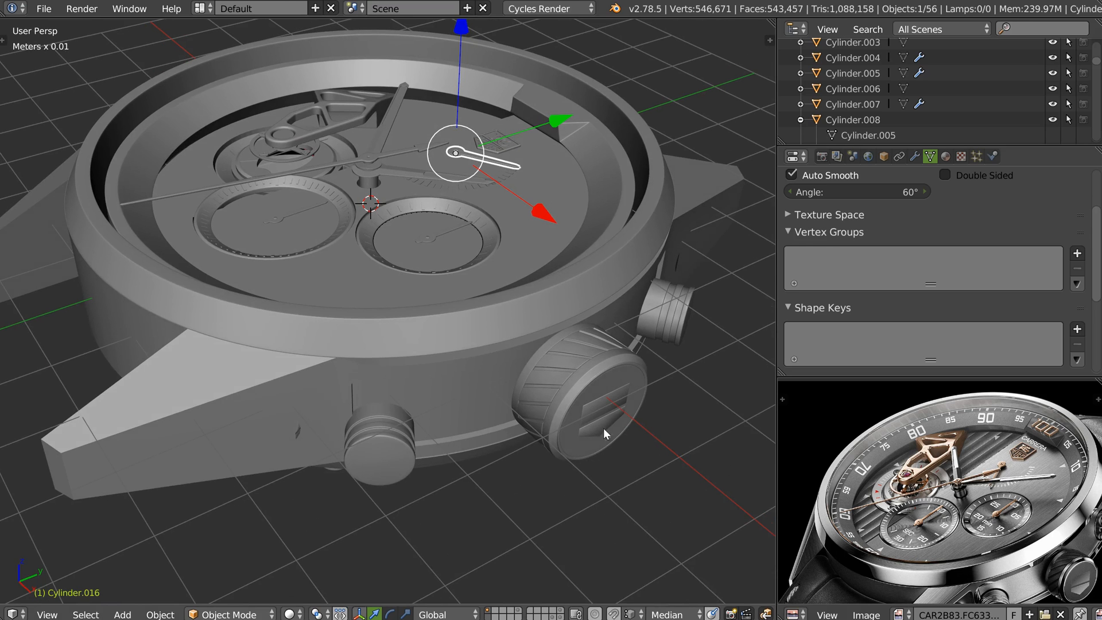
Step: Try to move the inlay piece on the crown's end face
right_click(594, 431)
key(g)
right_click(589, 429)
middle_drag(466, 304, 488, 339)
scroll(516, 286, up, 2)
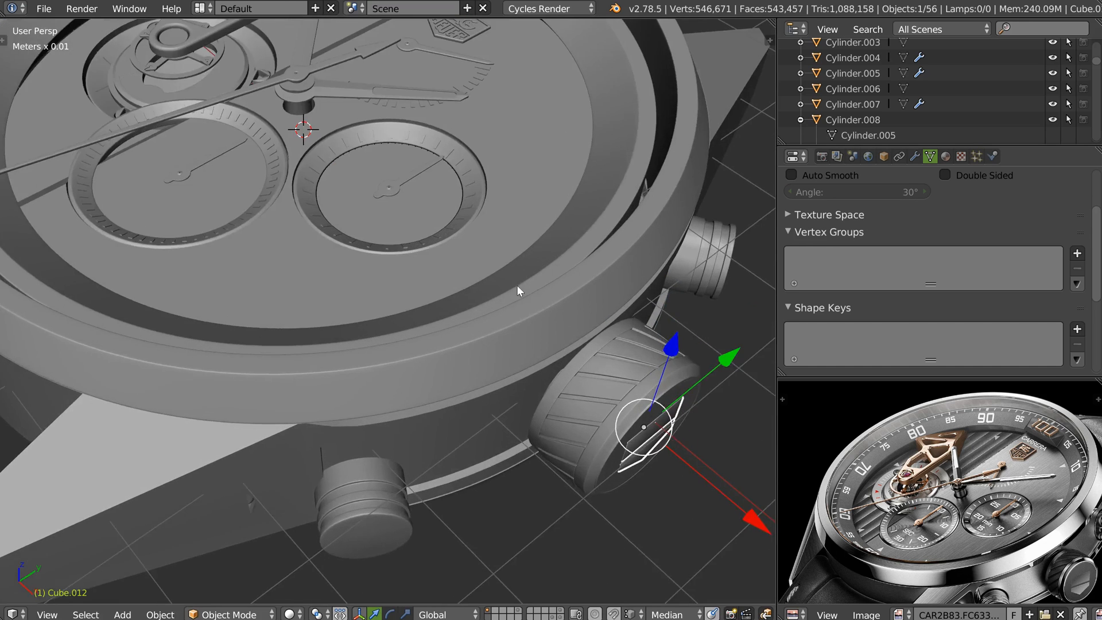
Step: Select the wide index markers on the subdial nearest the crown and examine their Shrinkwrap and Solidify modifiers and both subdials
scroll(517, 285, up, 5)
right_click(376, 380)
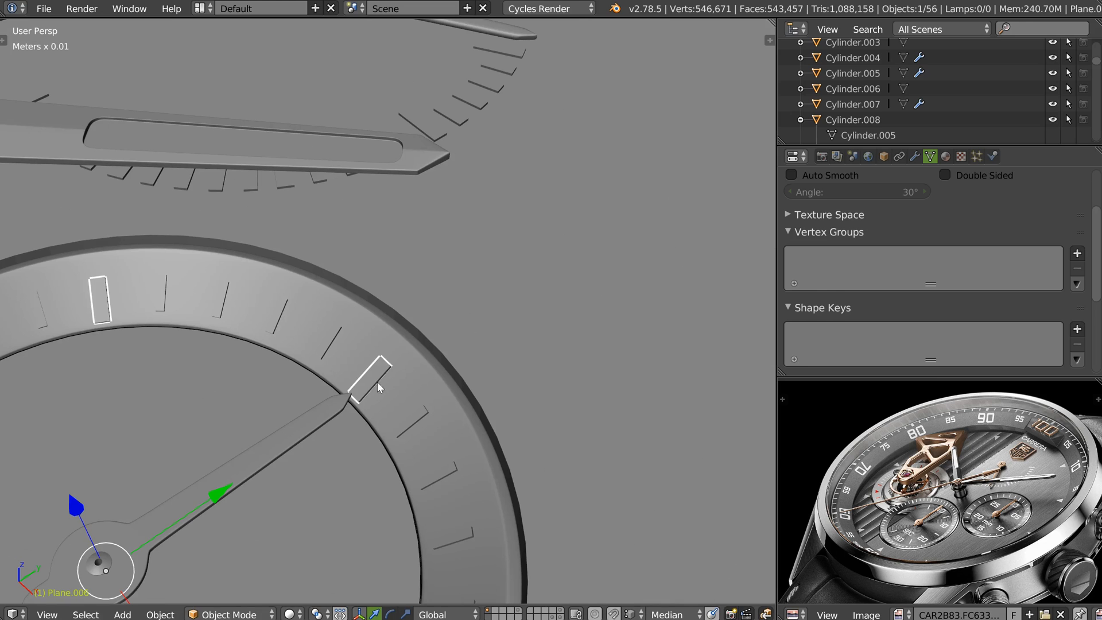
click(914, 156)
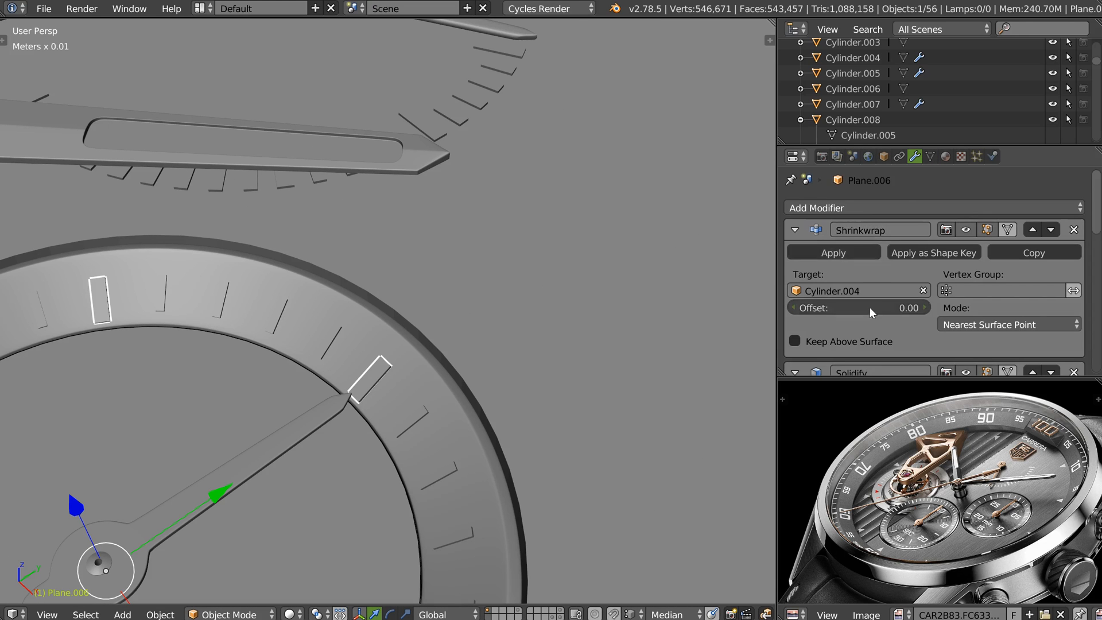
scroll(882, 267, down, 5)
scroll(465, 365, down, 4)
shift+middle_drag(304, 442, 417, 359)
scroll(379, 357, up, 2)
shift+middle_drag(232, 328, 415, 385)
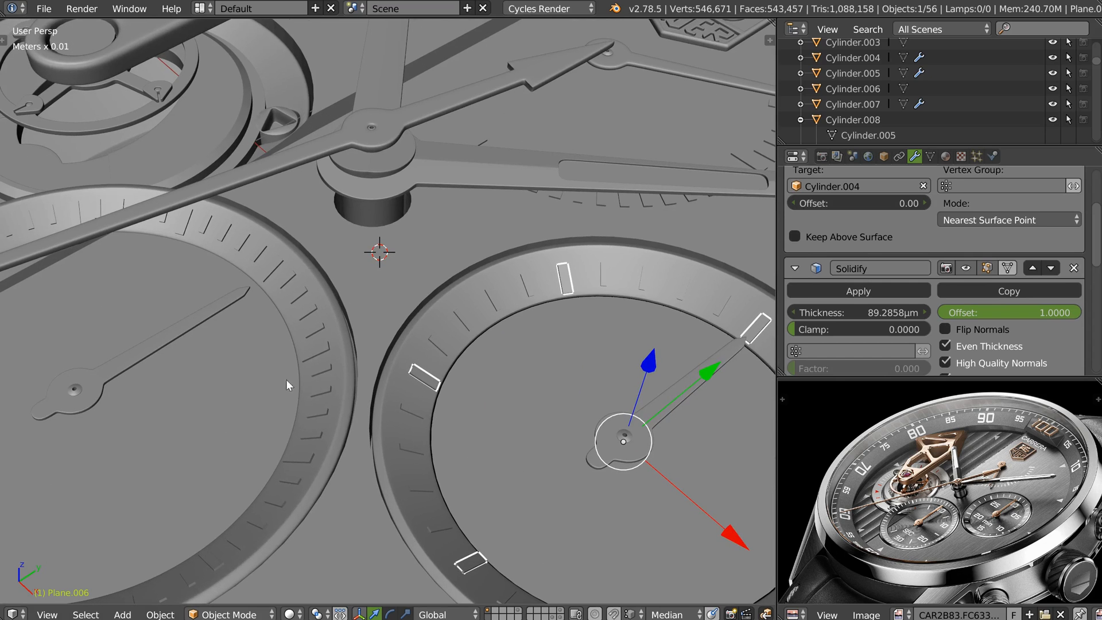
shift+middle_drag(277, 327, 381, 371)
scroll(444, 350, down, 2)
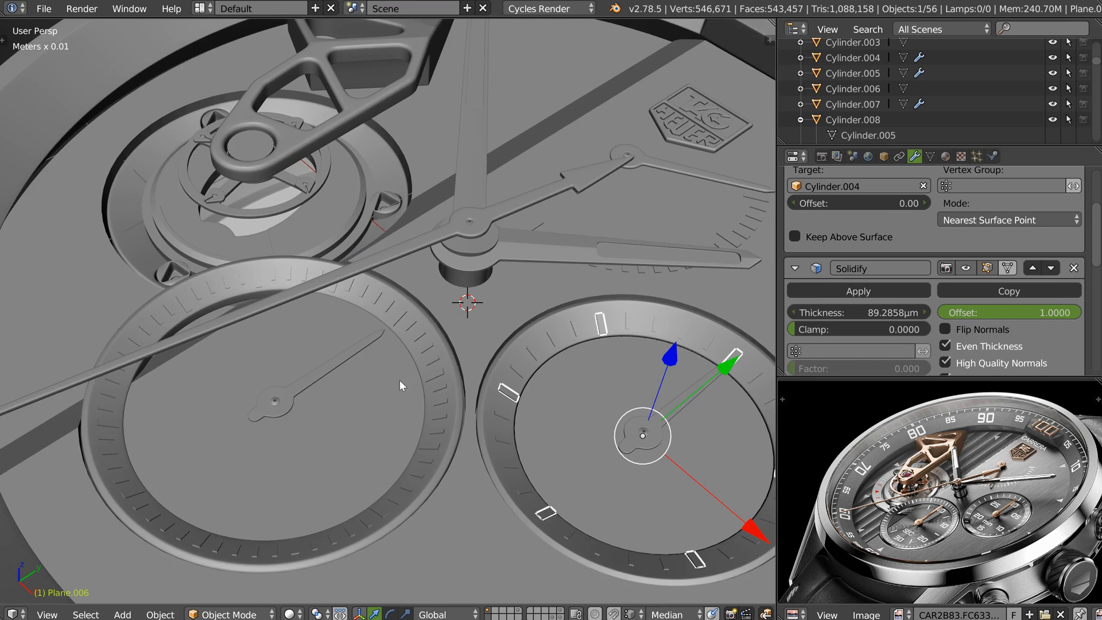
Step: Try to move the dial plate that carries the Boolean cutouts
middle_drag(438, 336, 291, 396)
right_click(300, 398)
key(g)
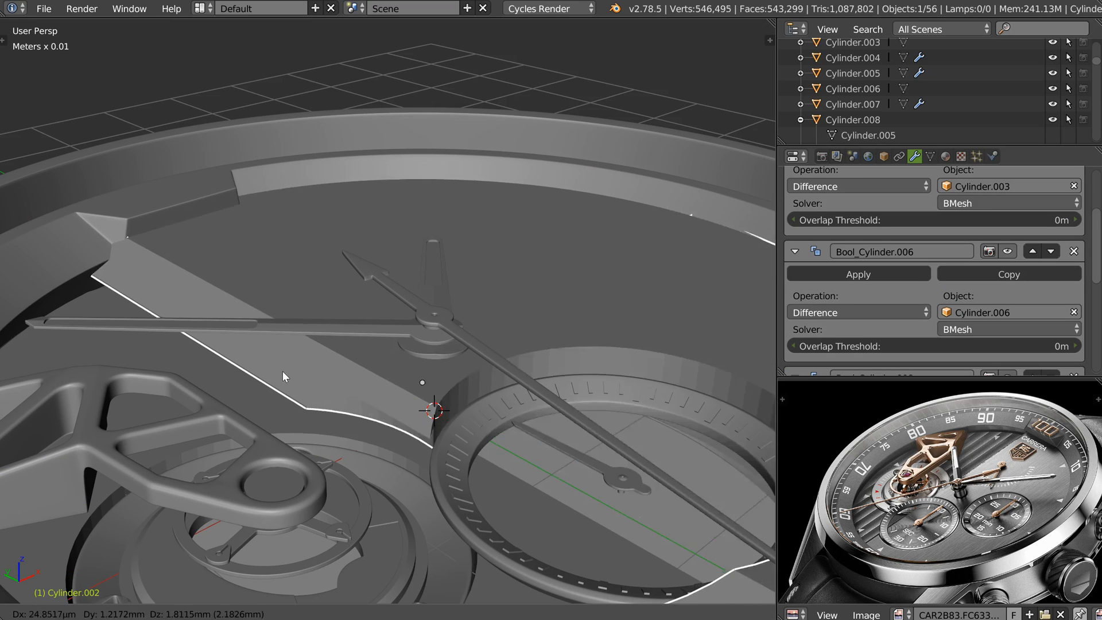
right_click(256, 406)
Step: Select the ring part around the opening beneath the openwork bridge and examine the whole watch from above
right_click(257, 415)
middle_drag(261, 419, 352, 335)
scroll(380, 363, down, 3)
middle_drag(391, 338, 378, 363)
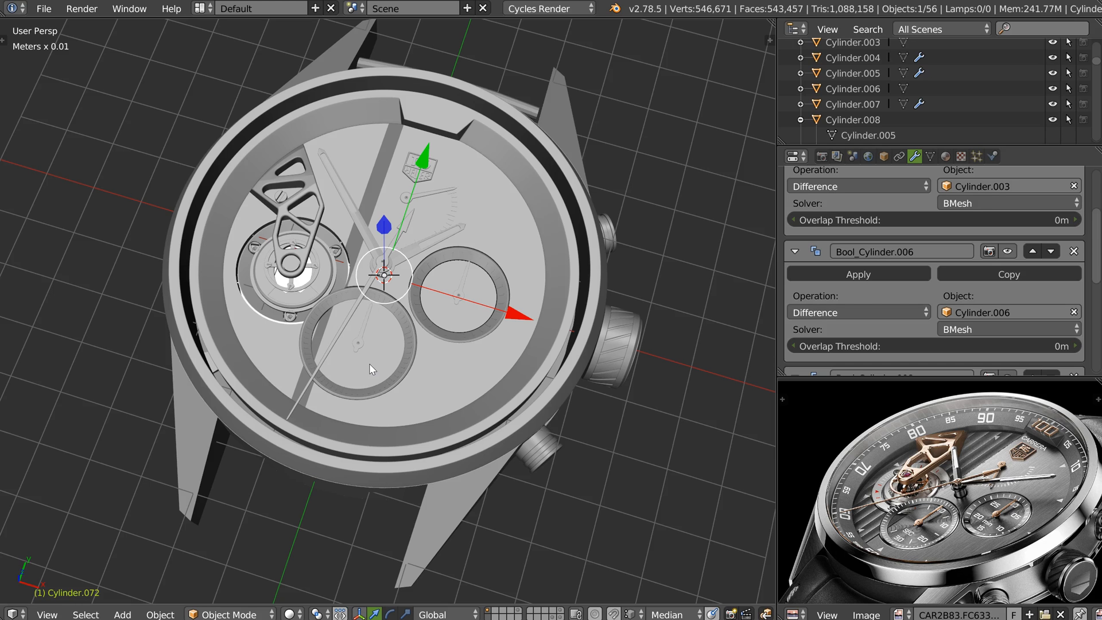
middle_drag(370, 363, 380, 329)
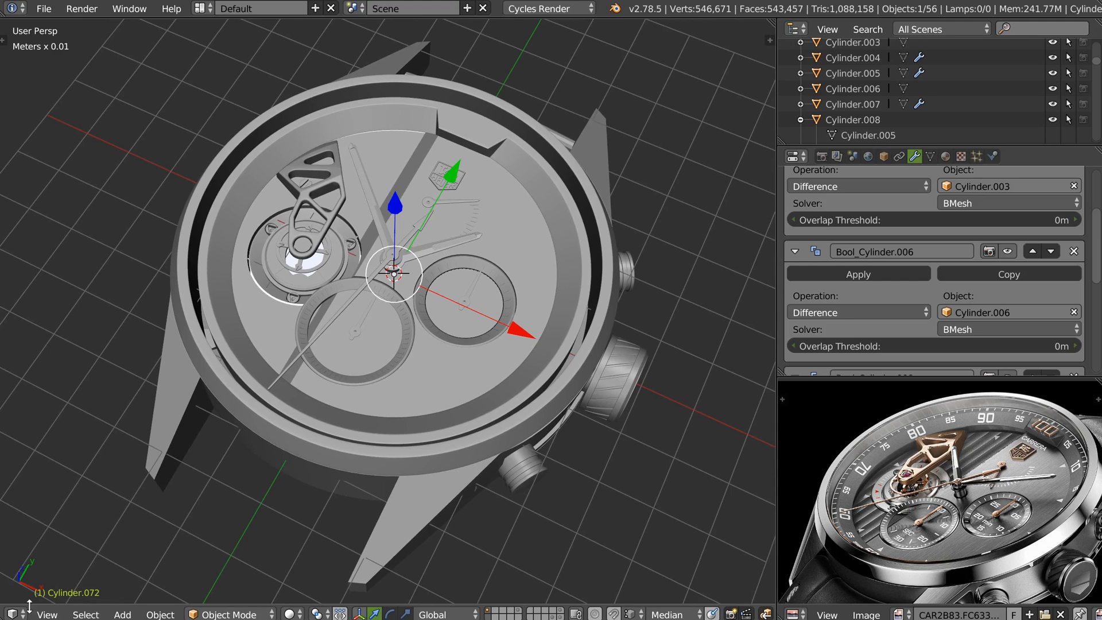